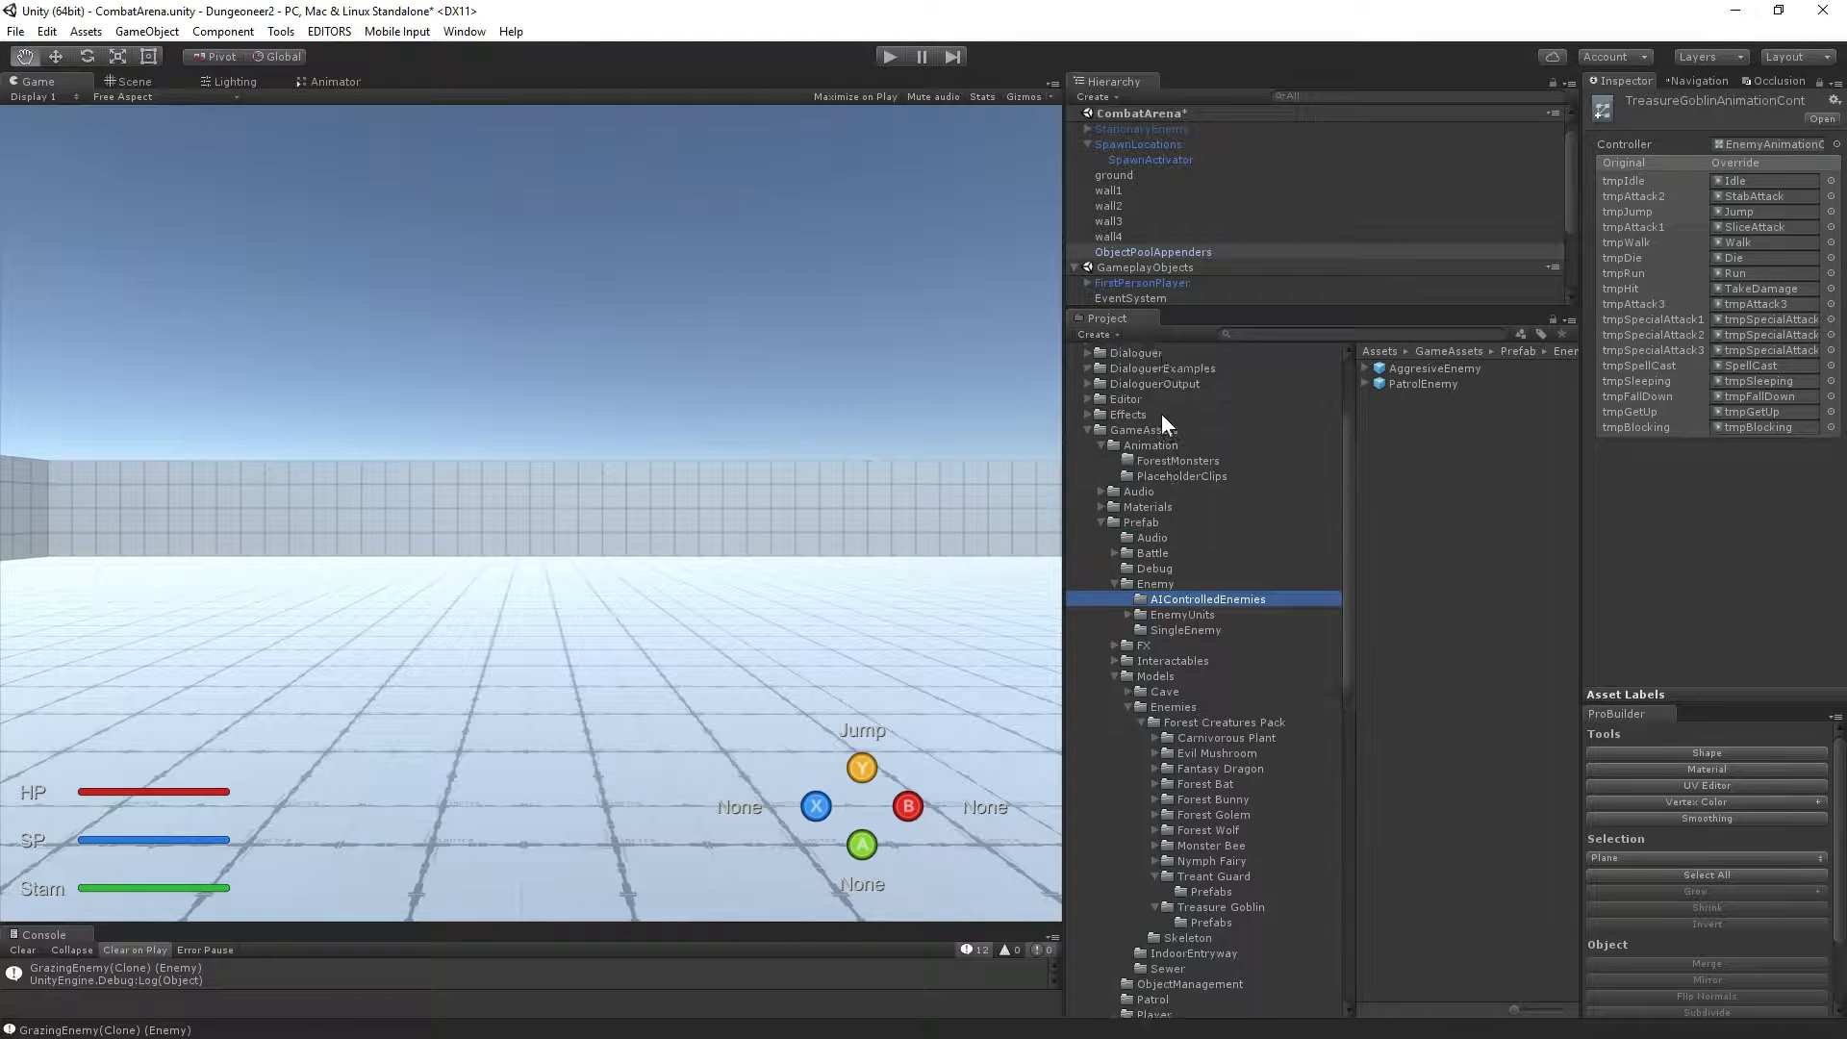
Open the EnemyAnimationController from the GameAssets Animation folder to view its state graph.
left_click(1164, 503)
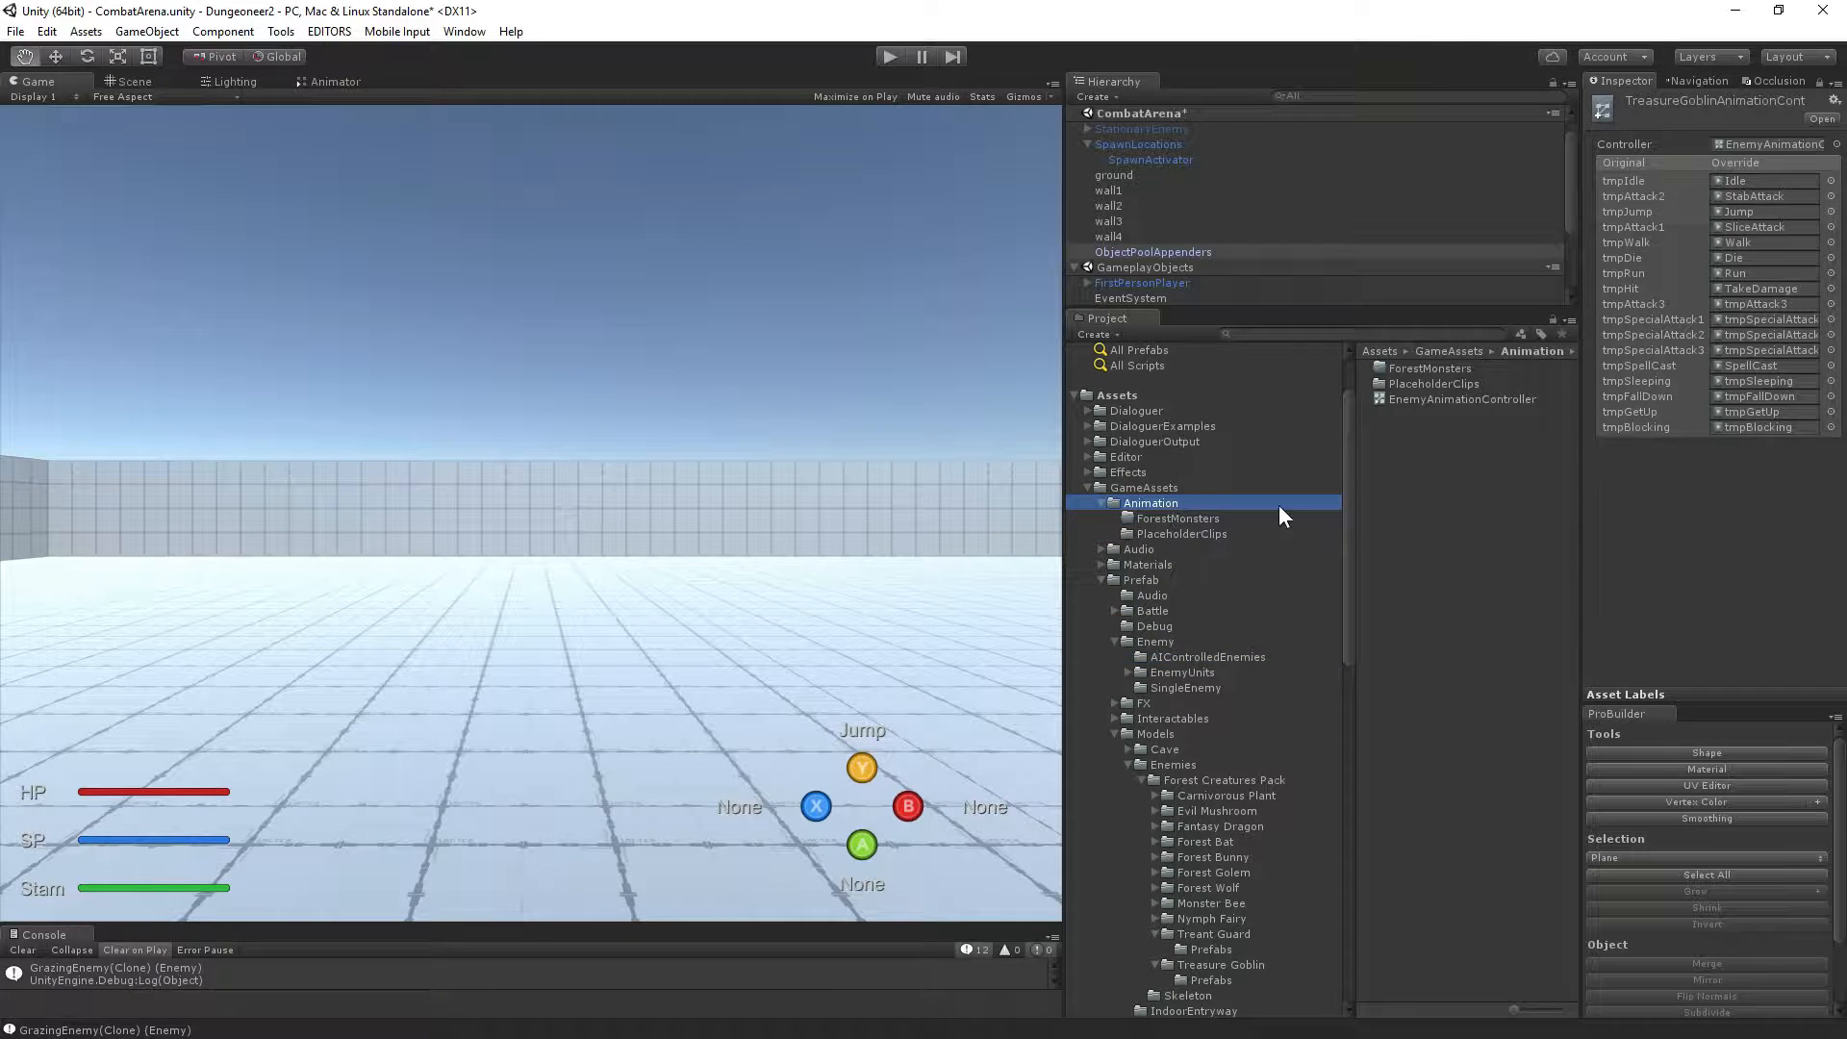
double_click(1441, 399)
middle_click_drag(639, 445, 472, 479)
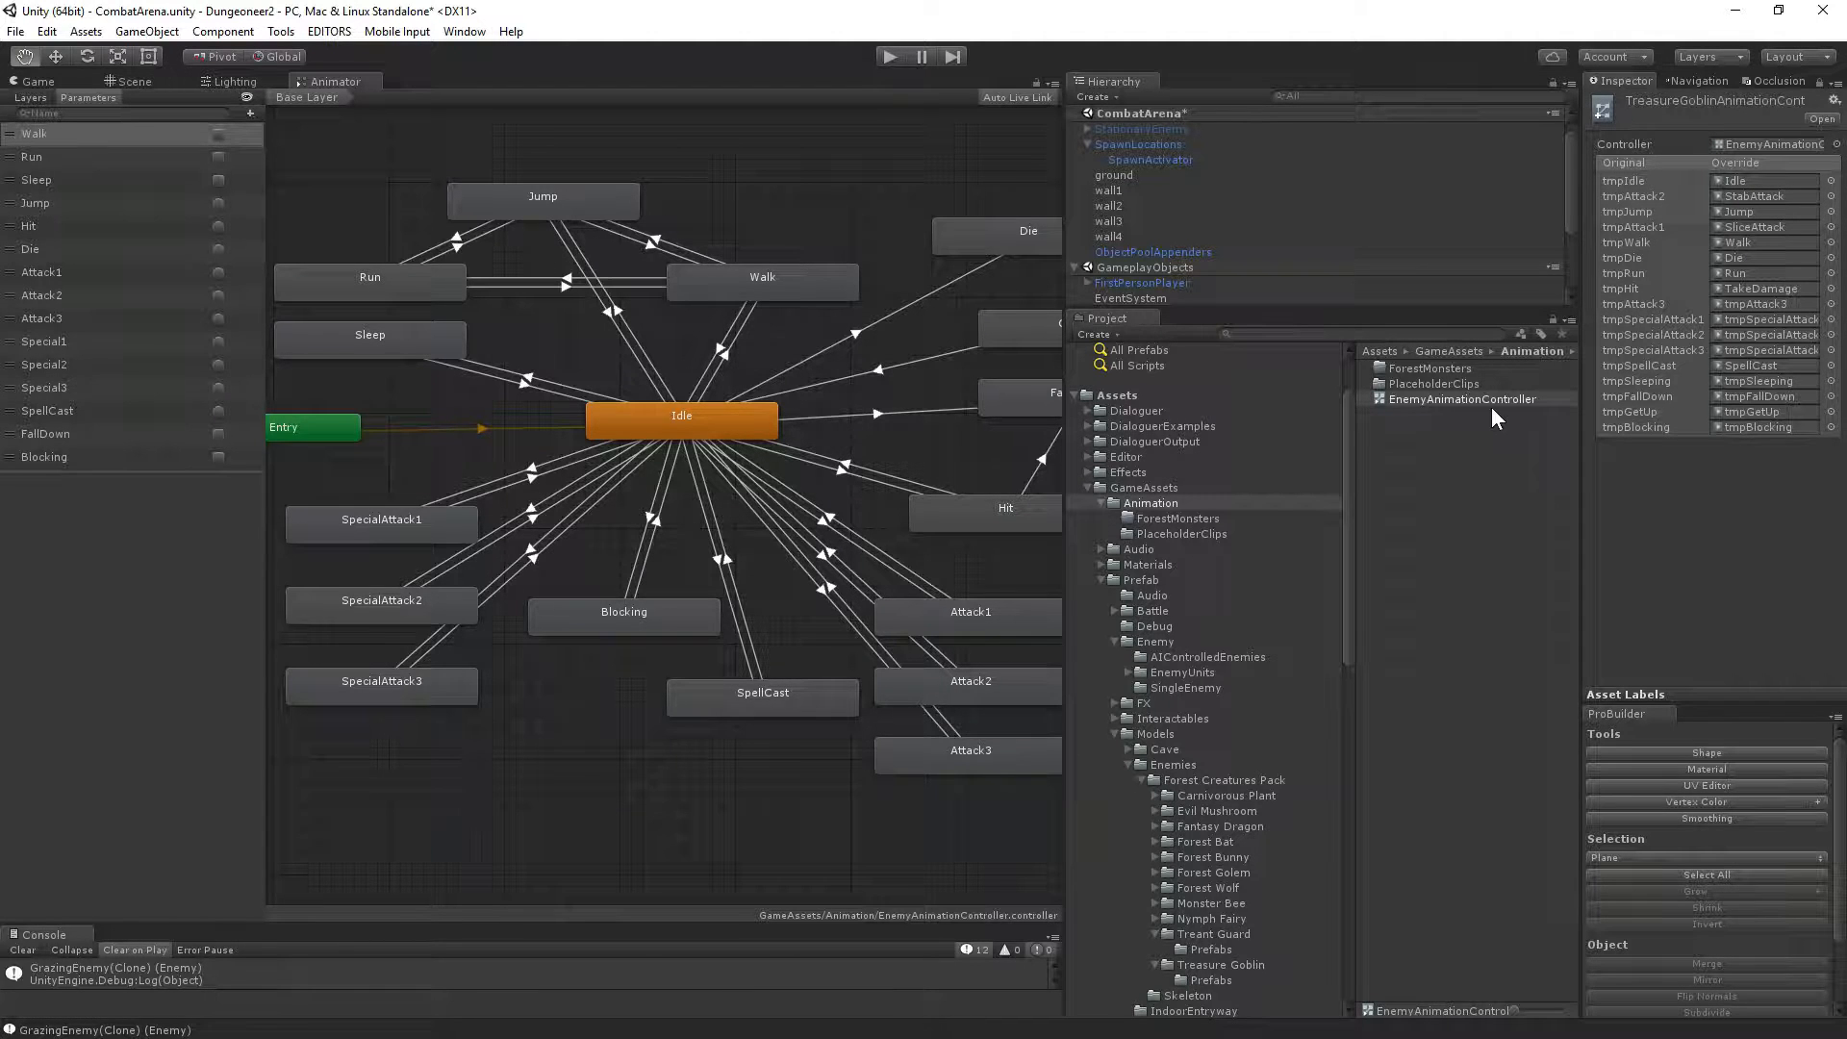
Inspect the clip overrides of the ForestBatAnimationController in the Forest Bat folder under the enemy prefab models.
scroll(1198, 775, "down", 5)
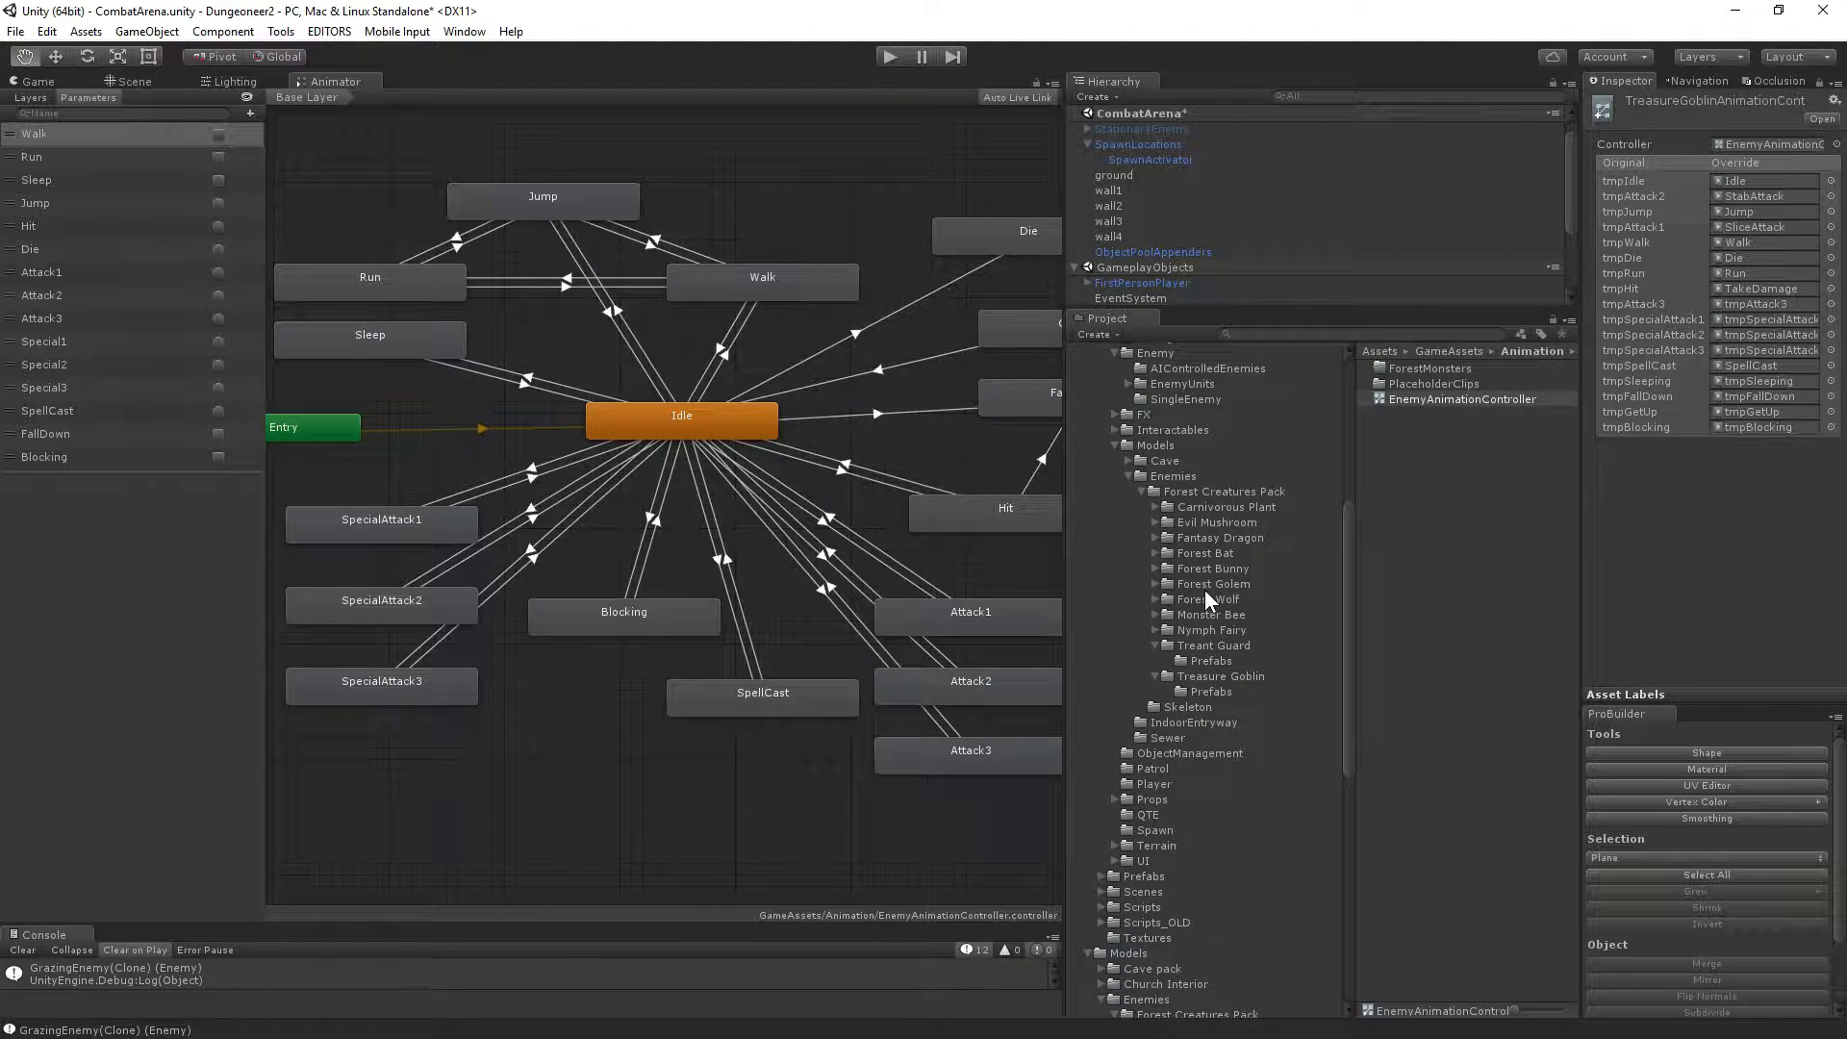
left_click(1194, 553)
left_click(1399, 383)
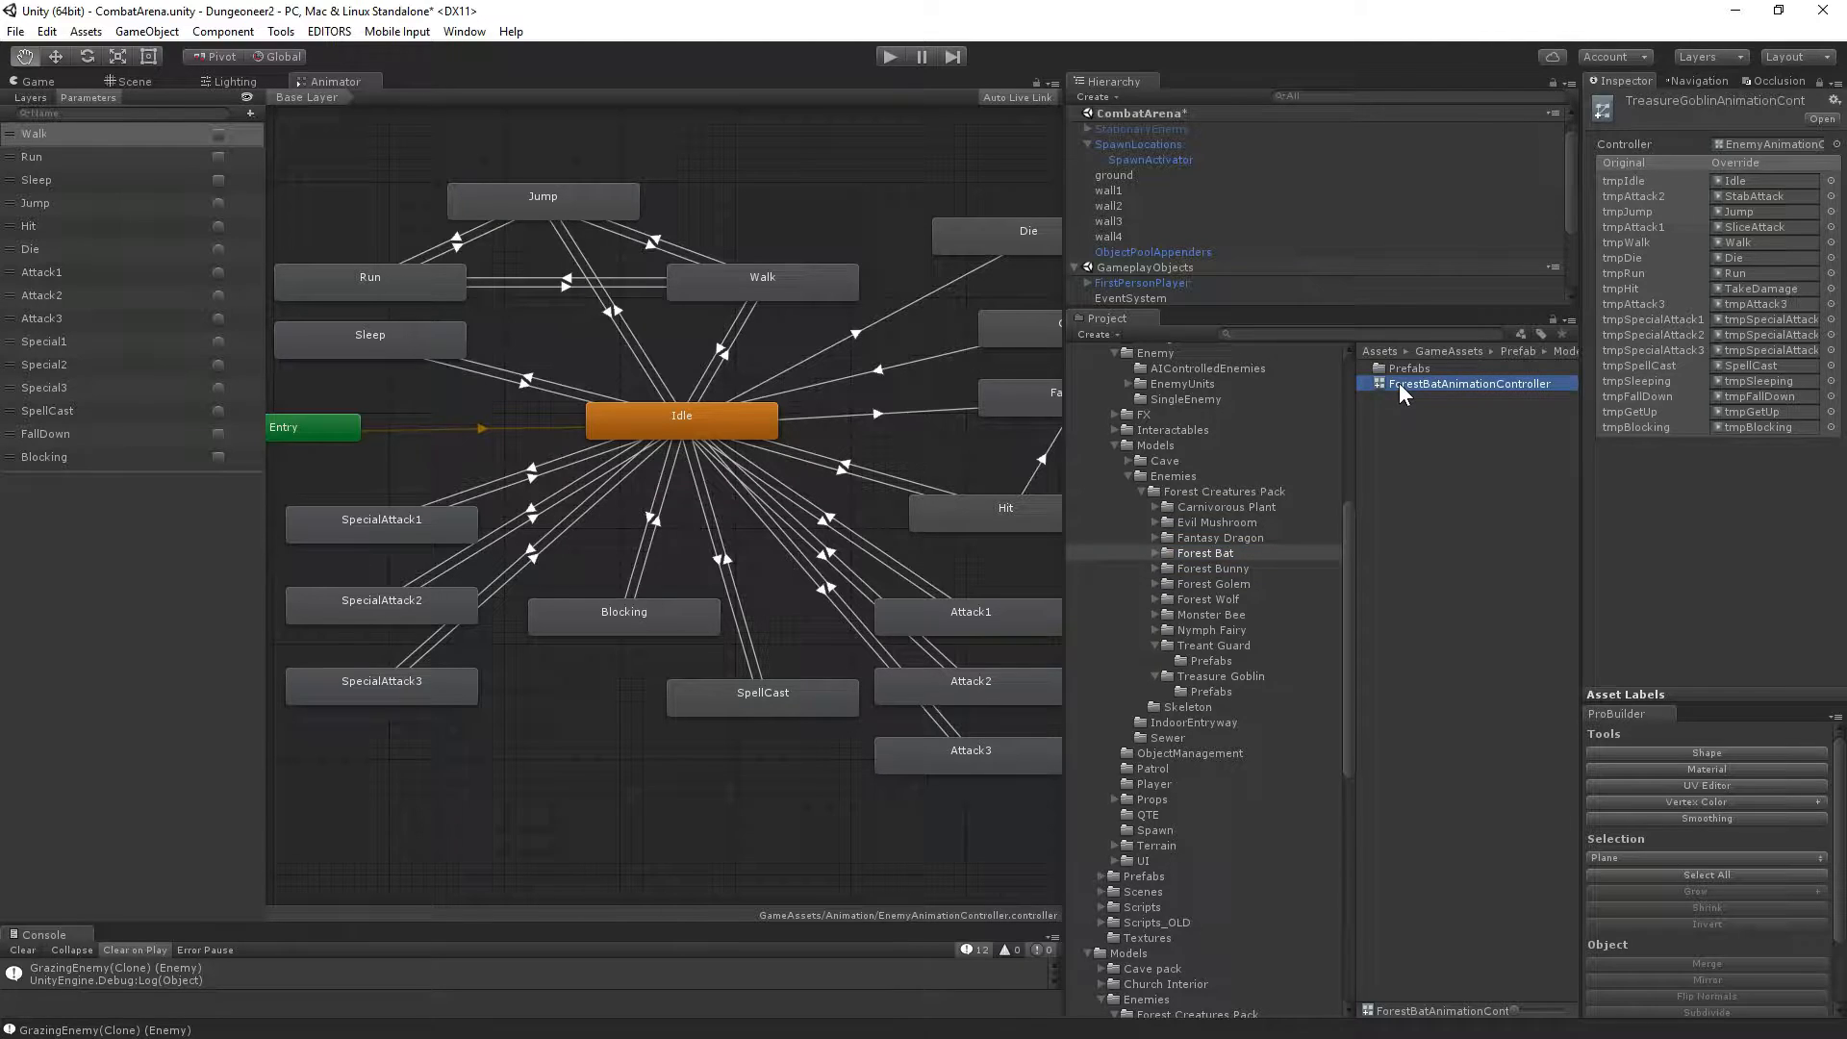
left_click(1819, 82)
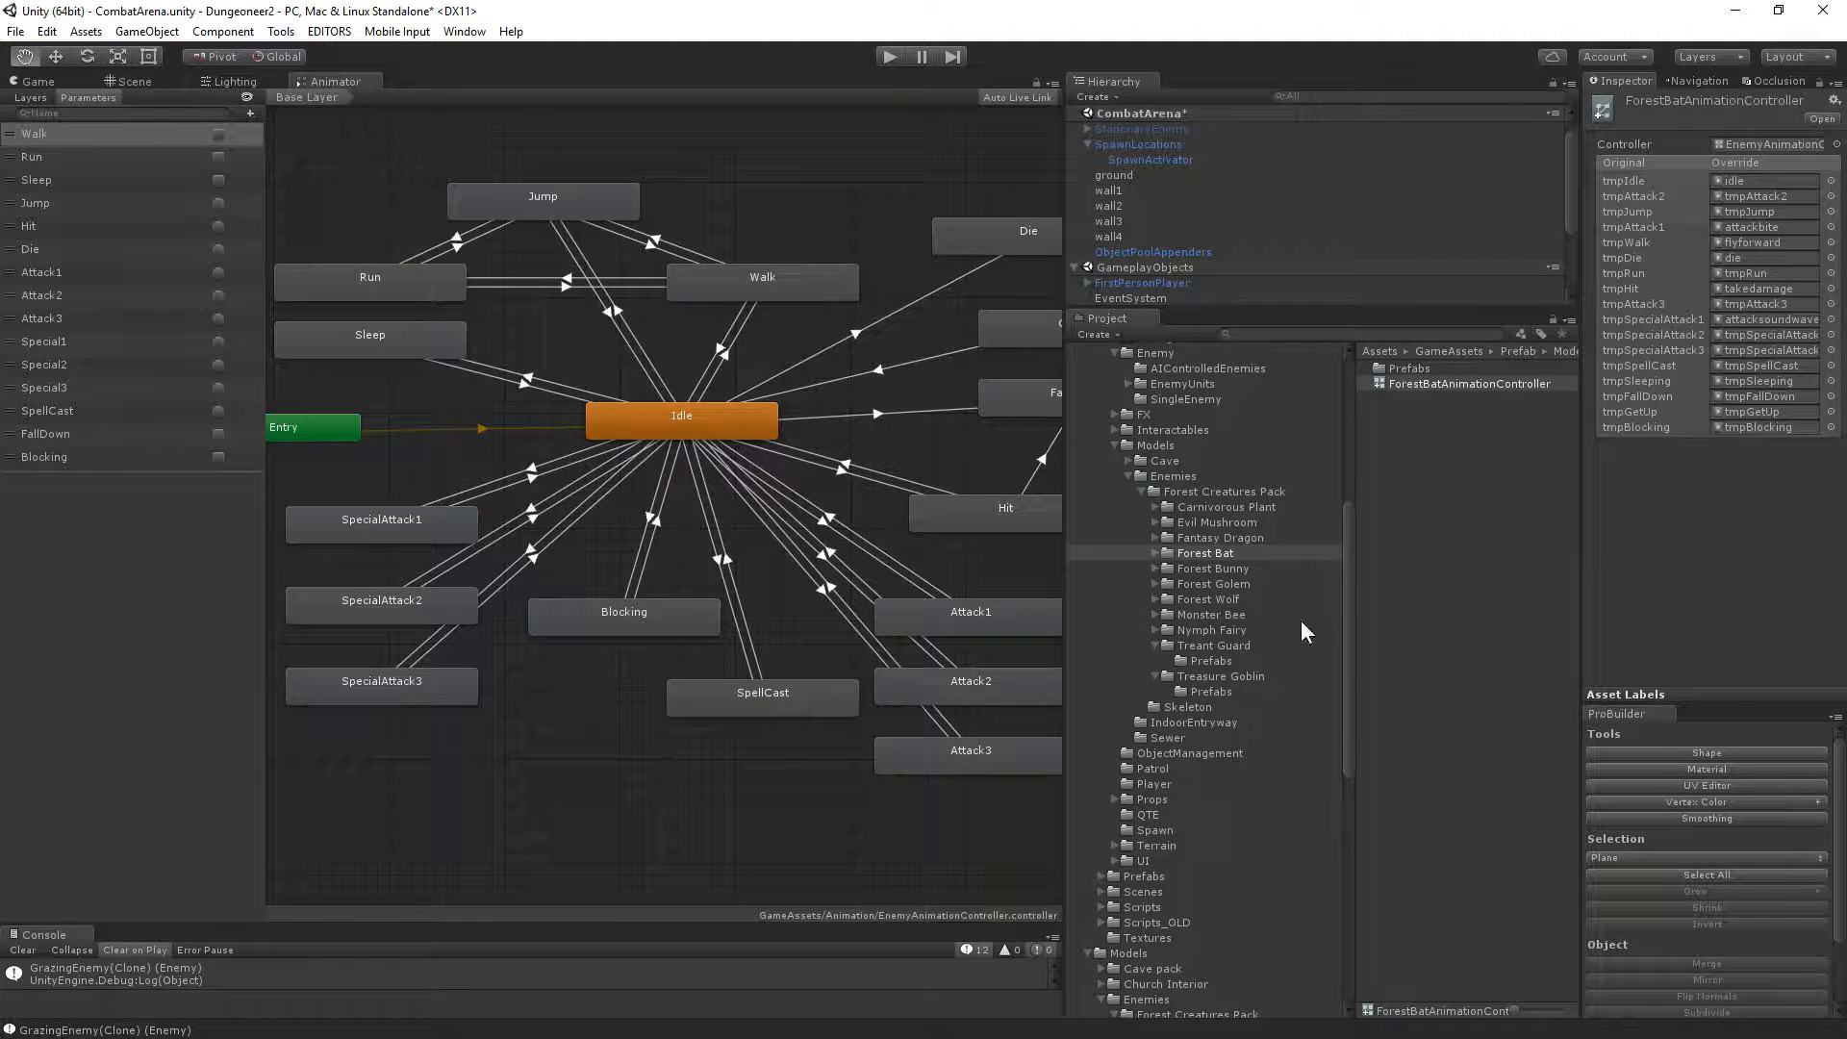
Inspect the components of the Forest Bat-Red prefab in the Forest Bat Prefabs folder.
scroll(1238, 601, "down", 6)
scroll(1203, 616, "up", 6)
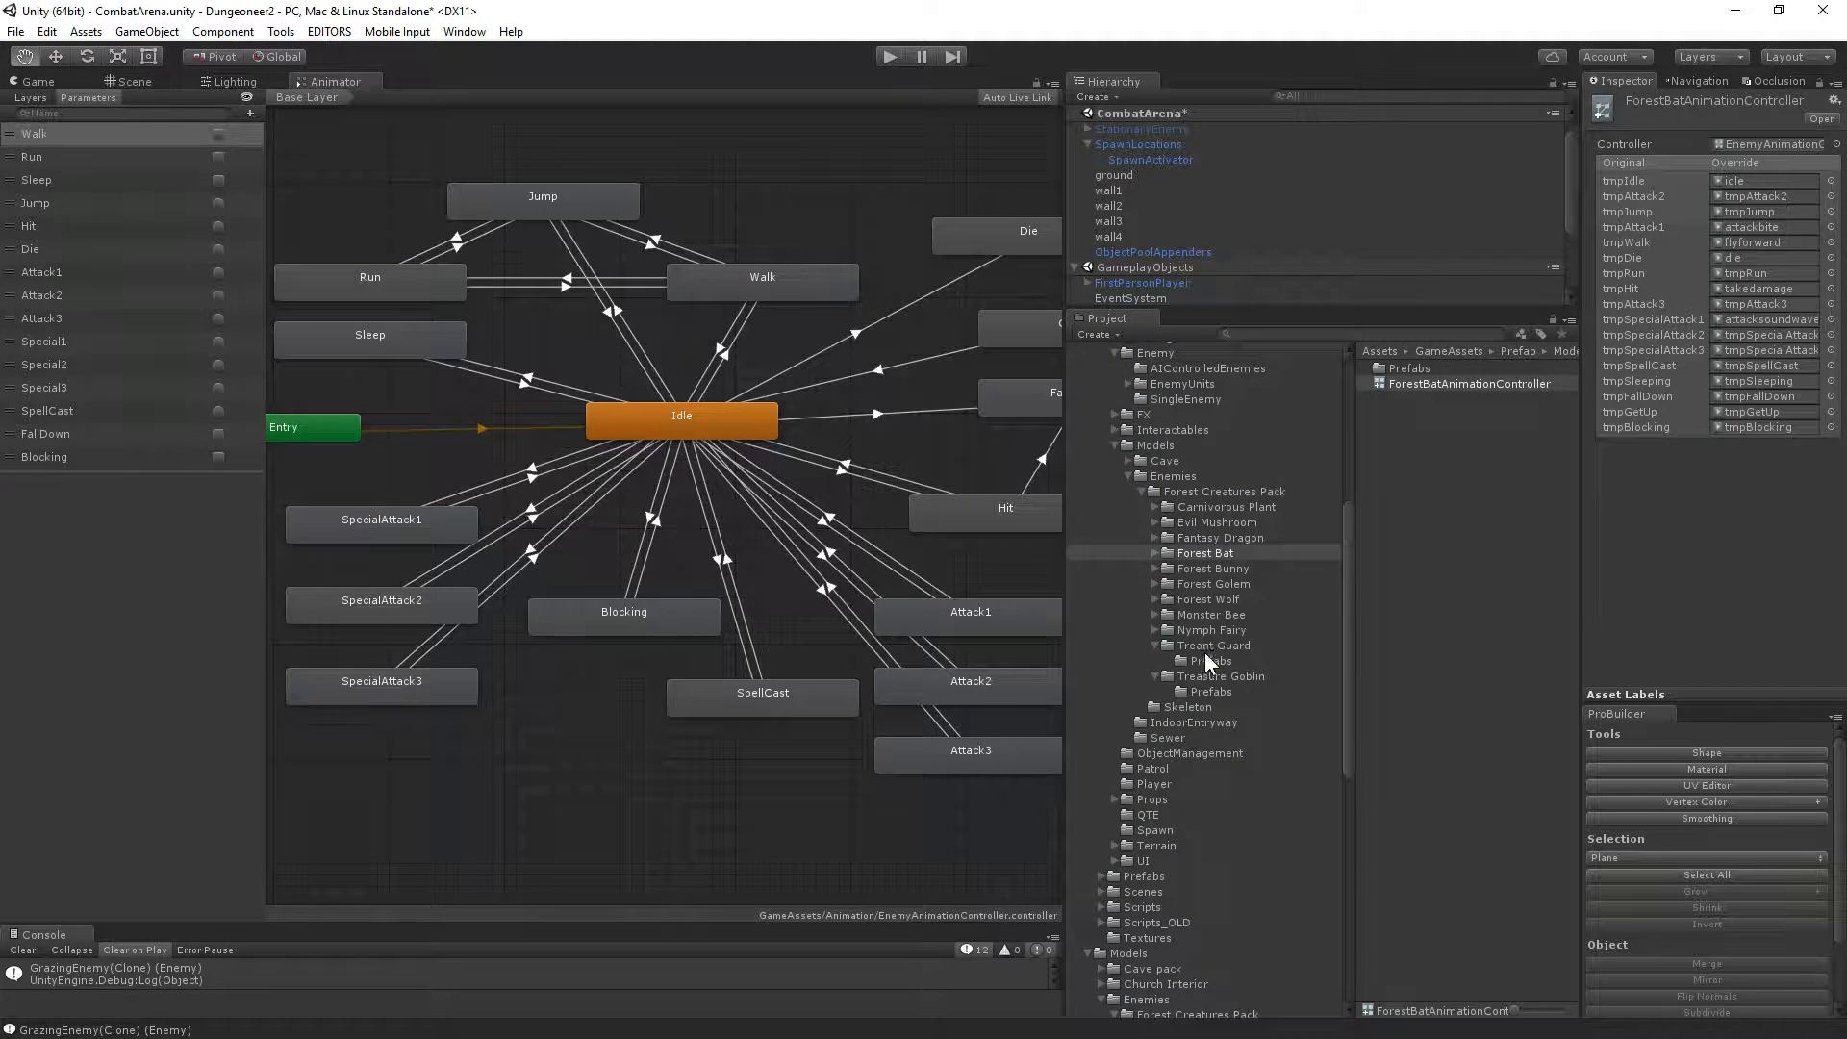
left_click(1131, 475)
left_click(1132, 476)
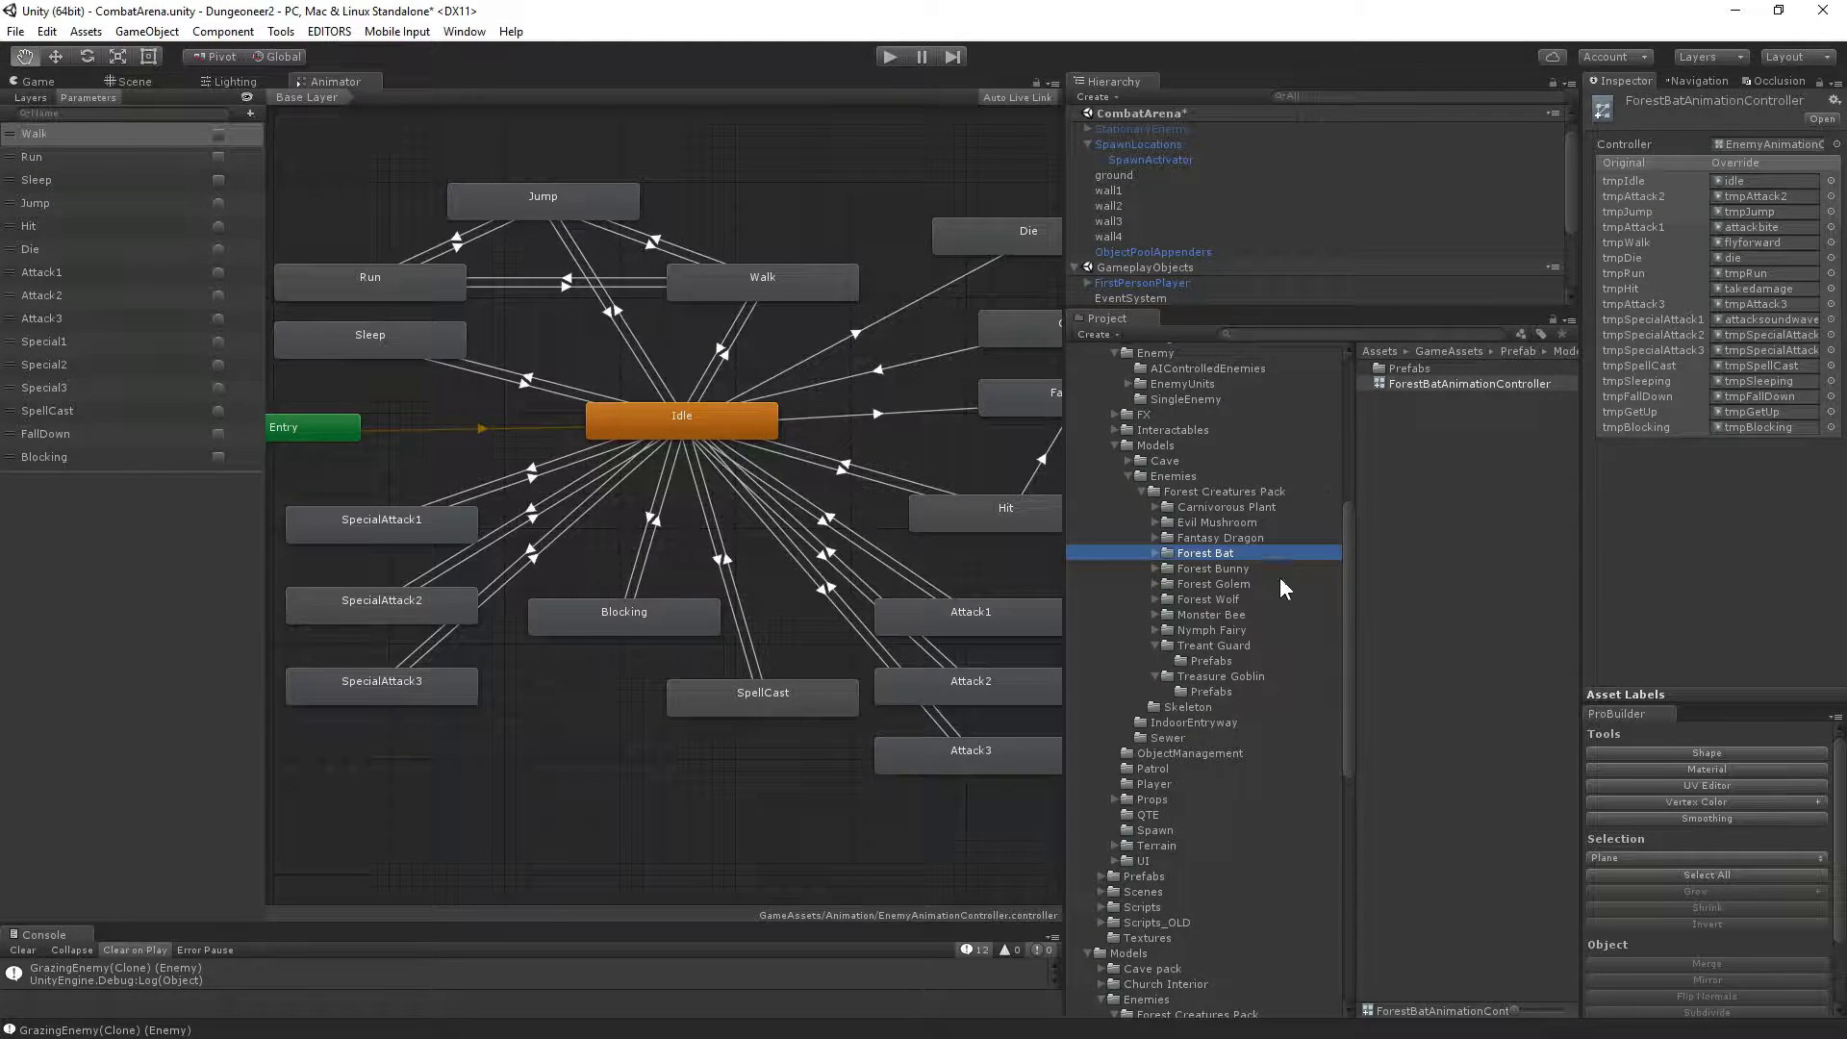
left_click(1154, 553)
left_click(1185, 567)
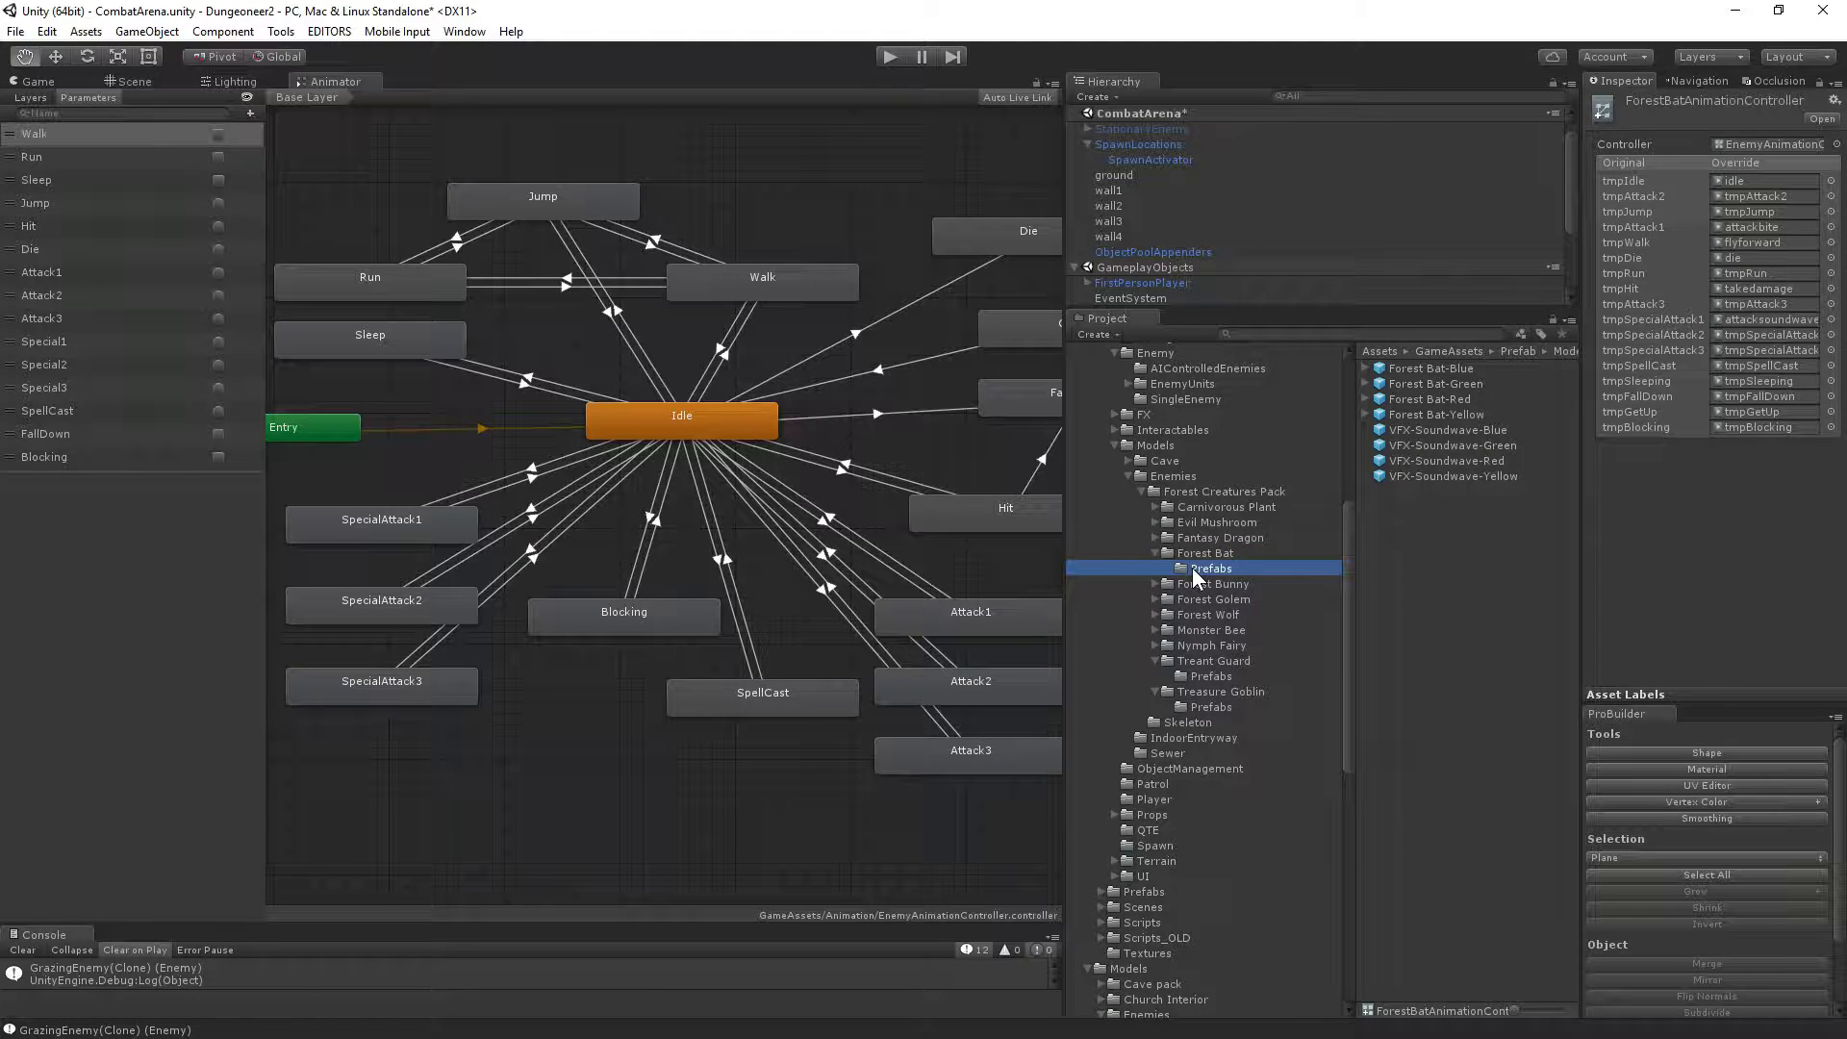
left_click(1435, 399)
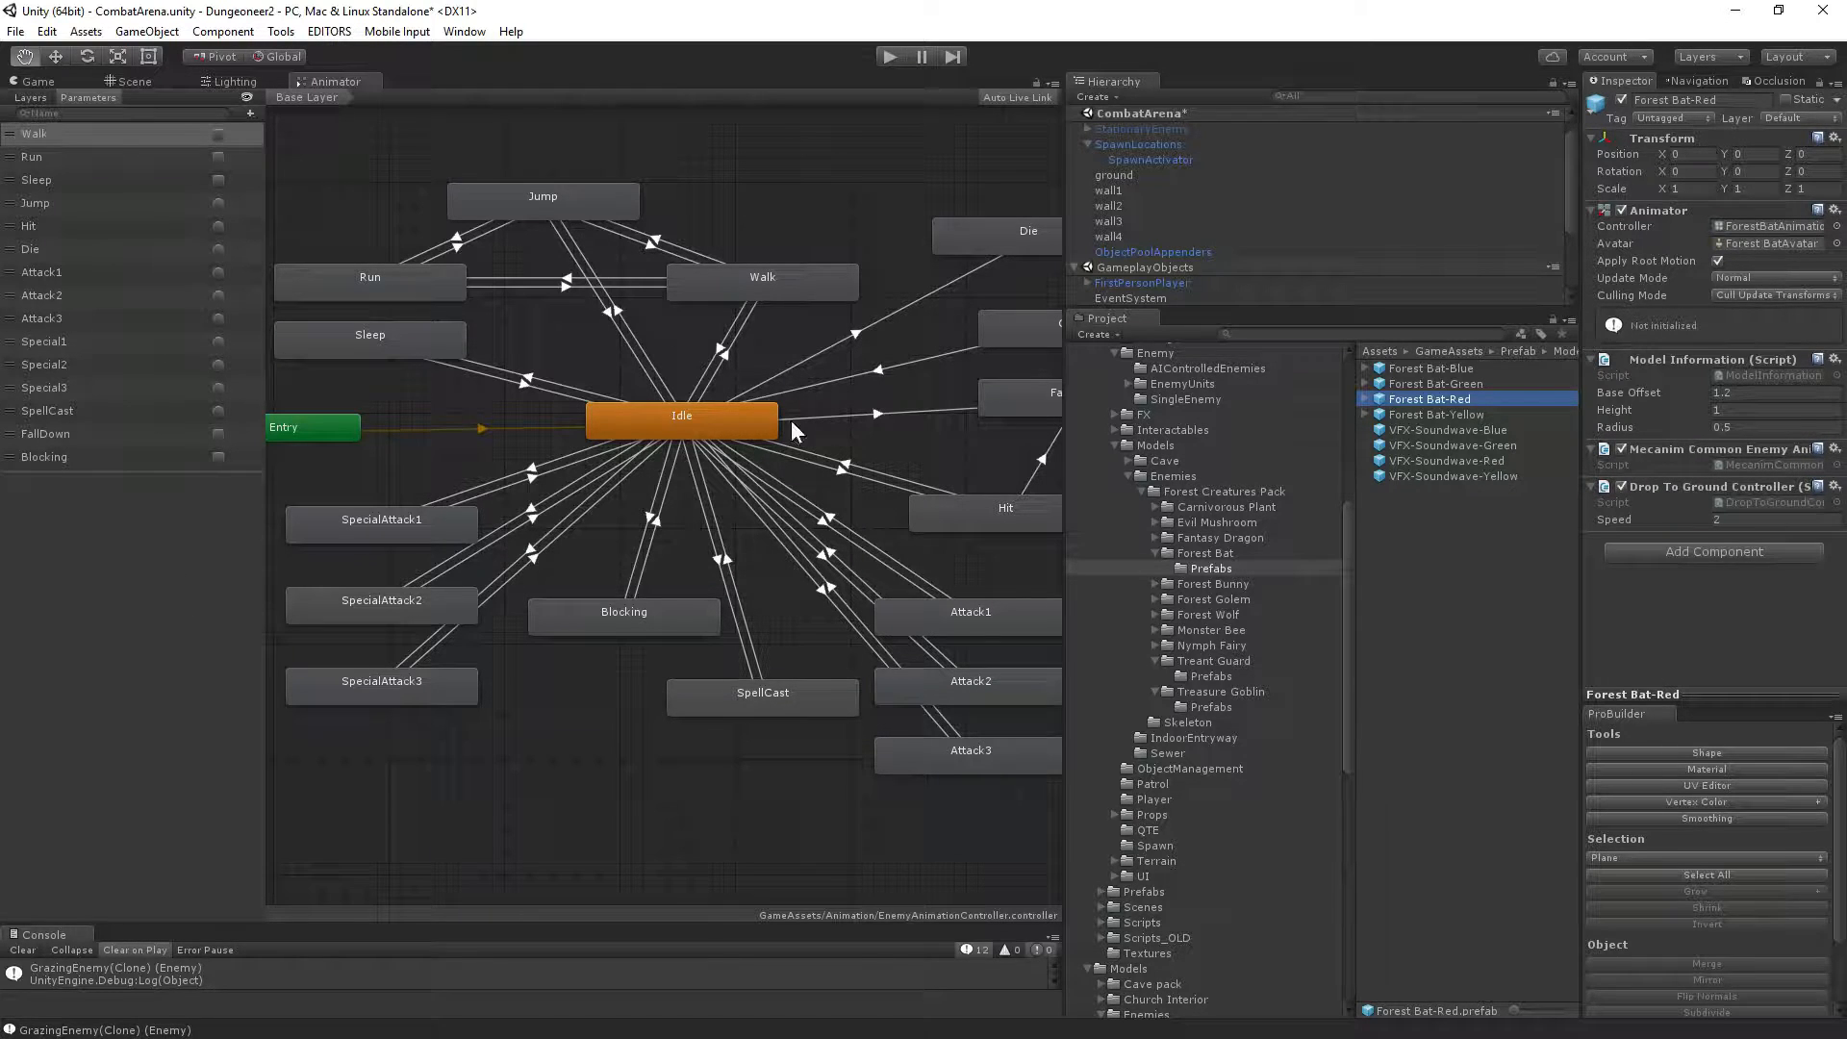
Open the animation folder of the SkeletonPack under Models > IronicGame.
scroll(1241, 644, "down", 6)
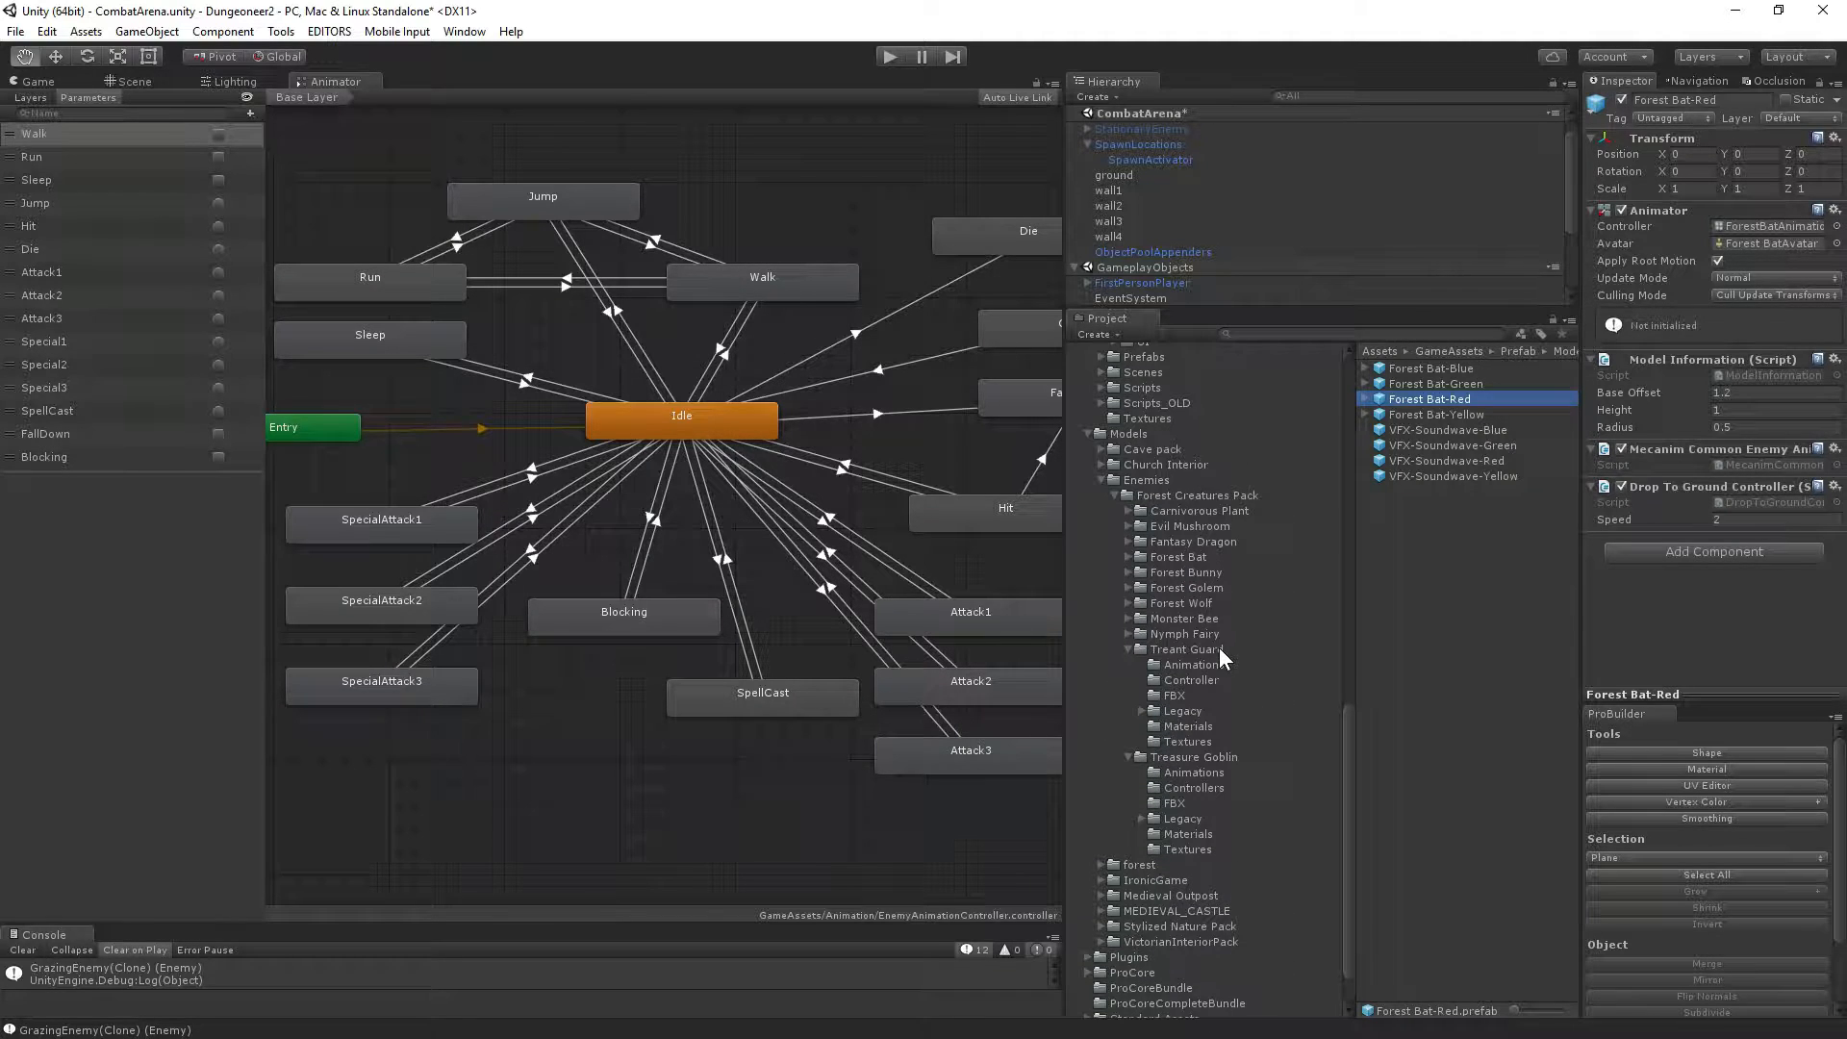
scroll(1188, 520, "down", 2)
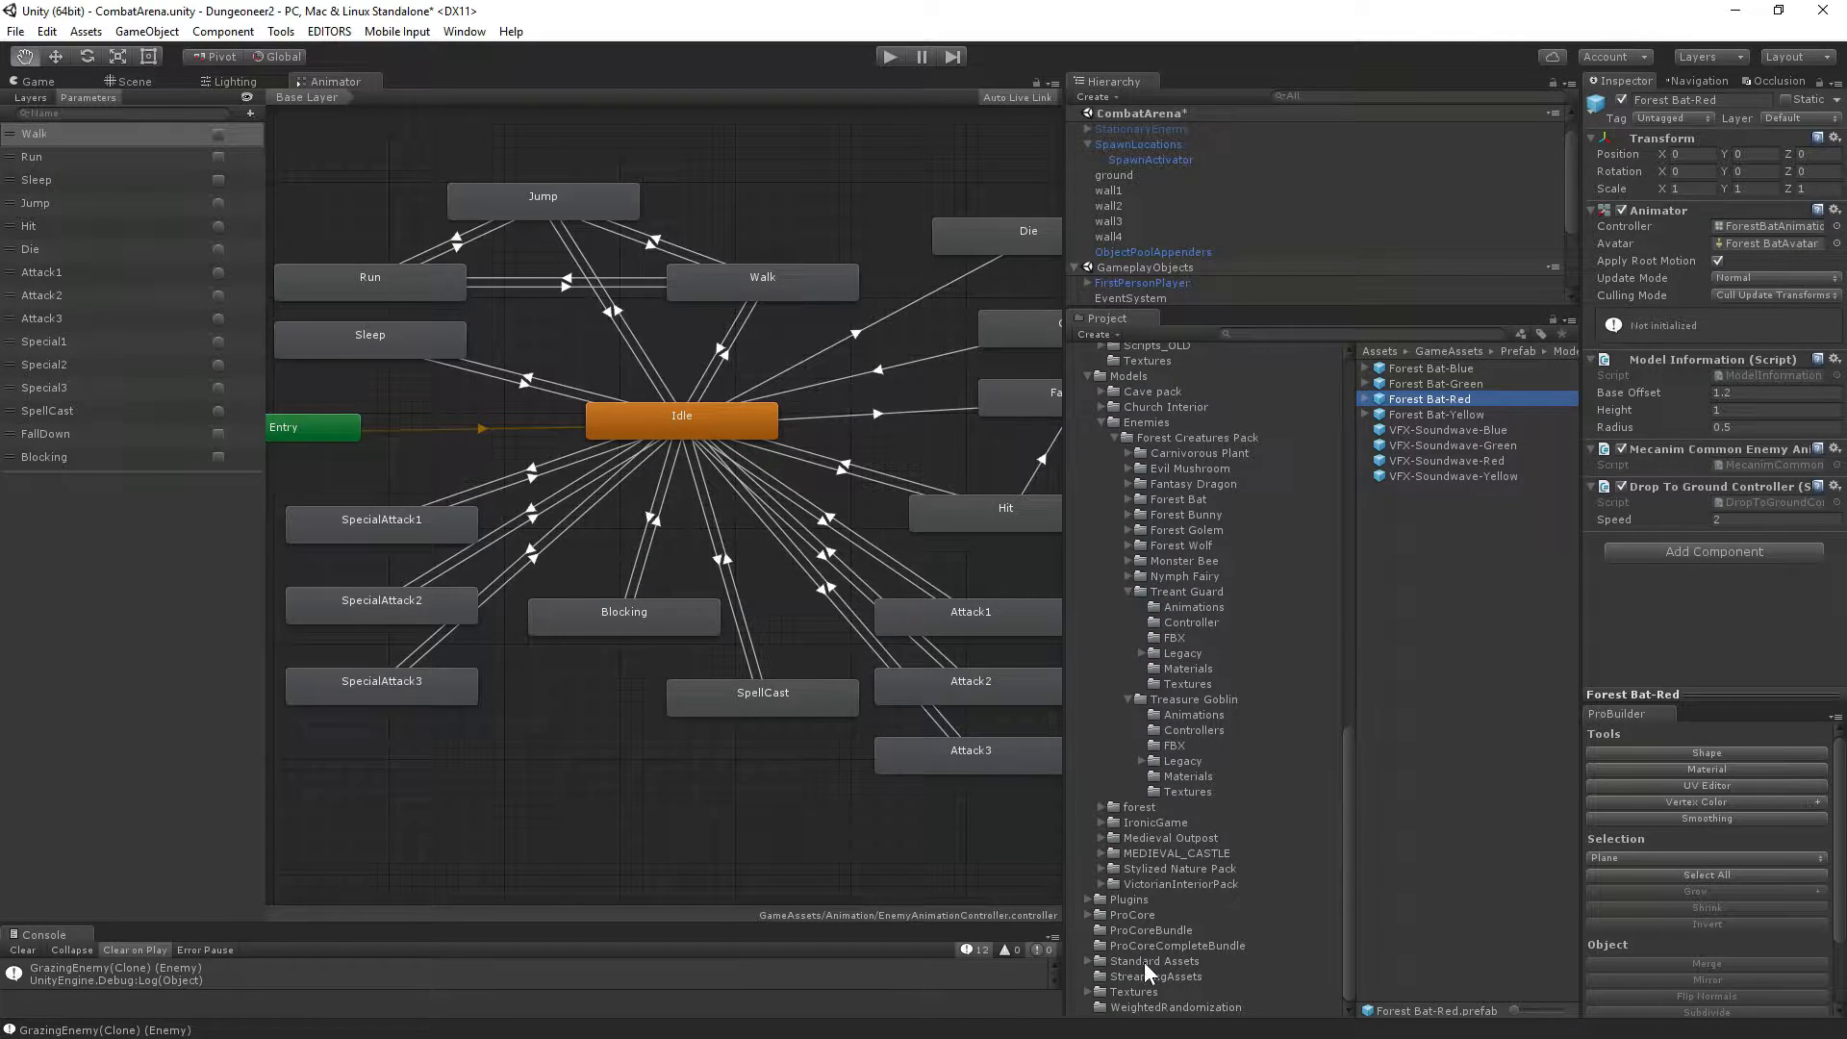
left_click(1160, 825)
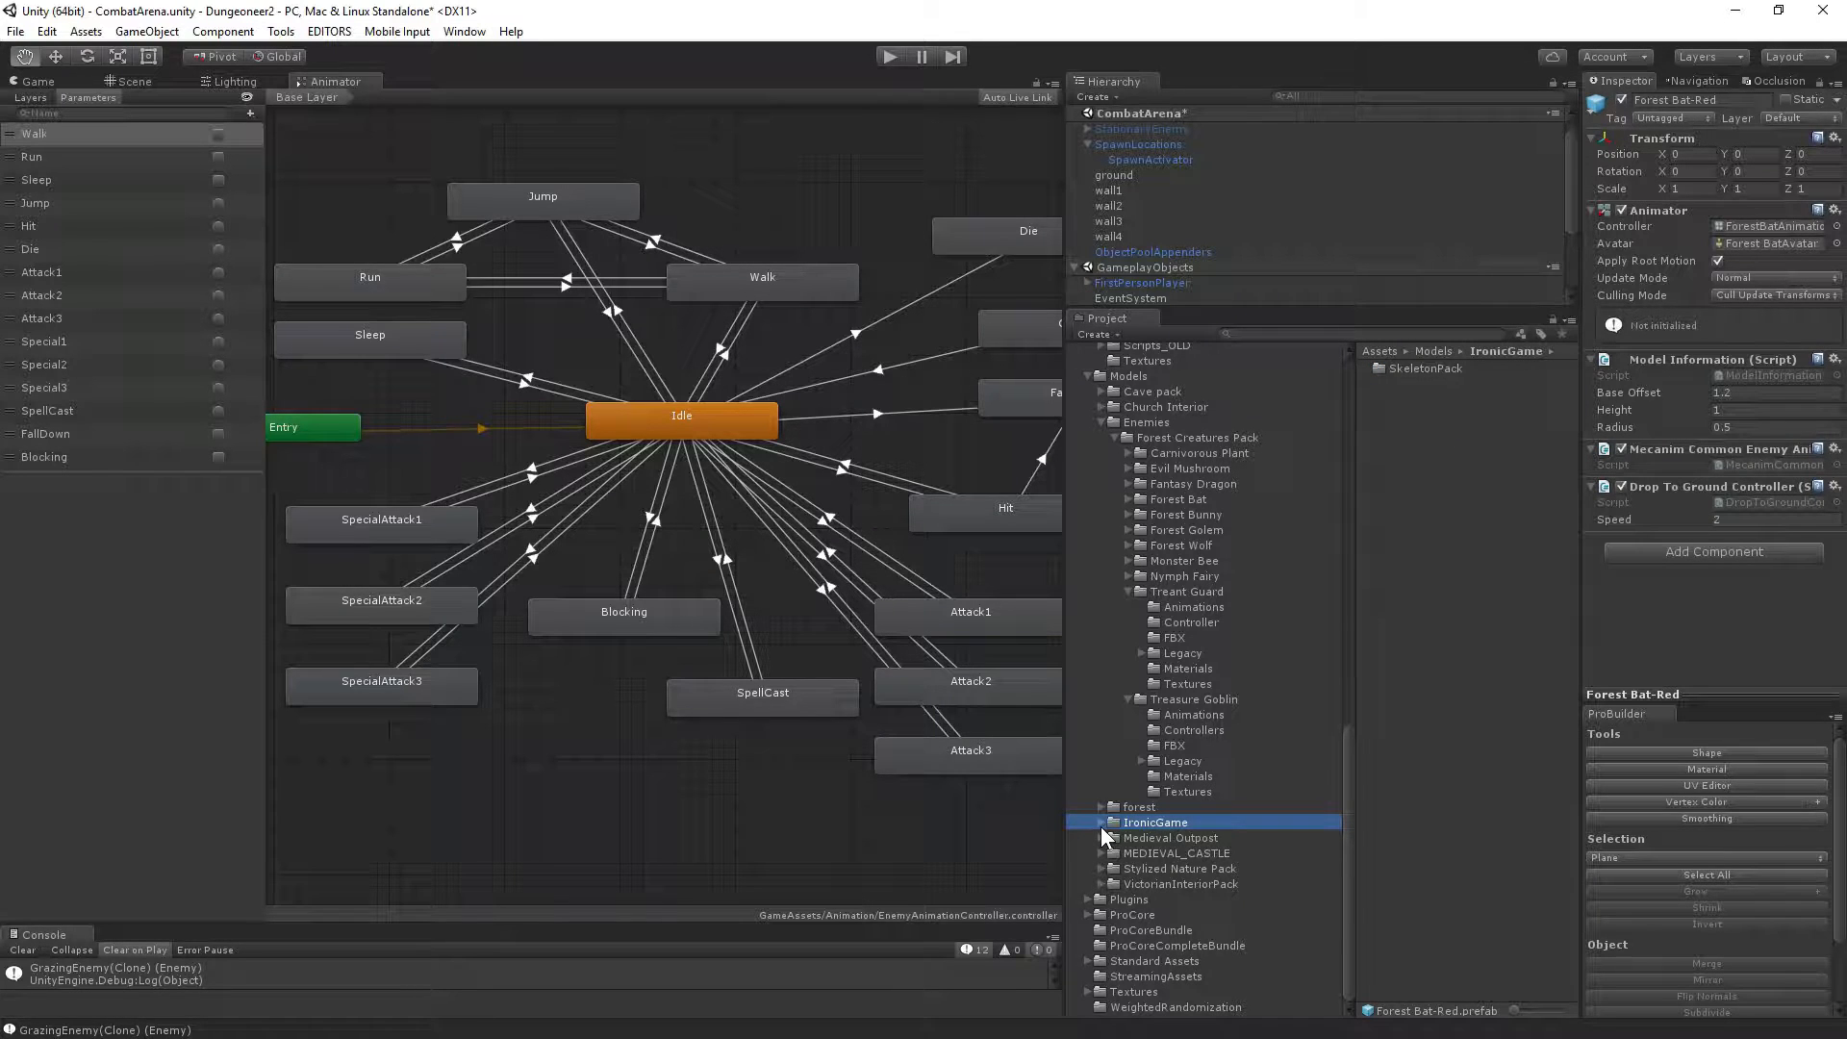
left_click(1101, 825)
left_click(1128, 836)
left_click(1118, 836)
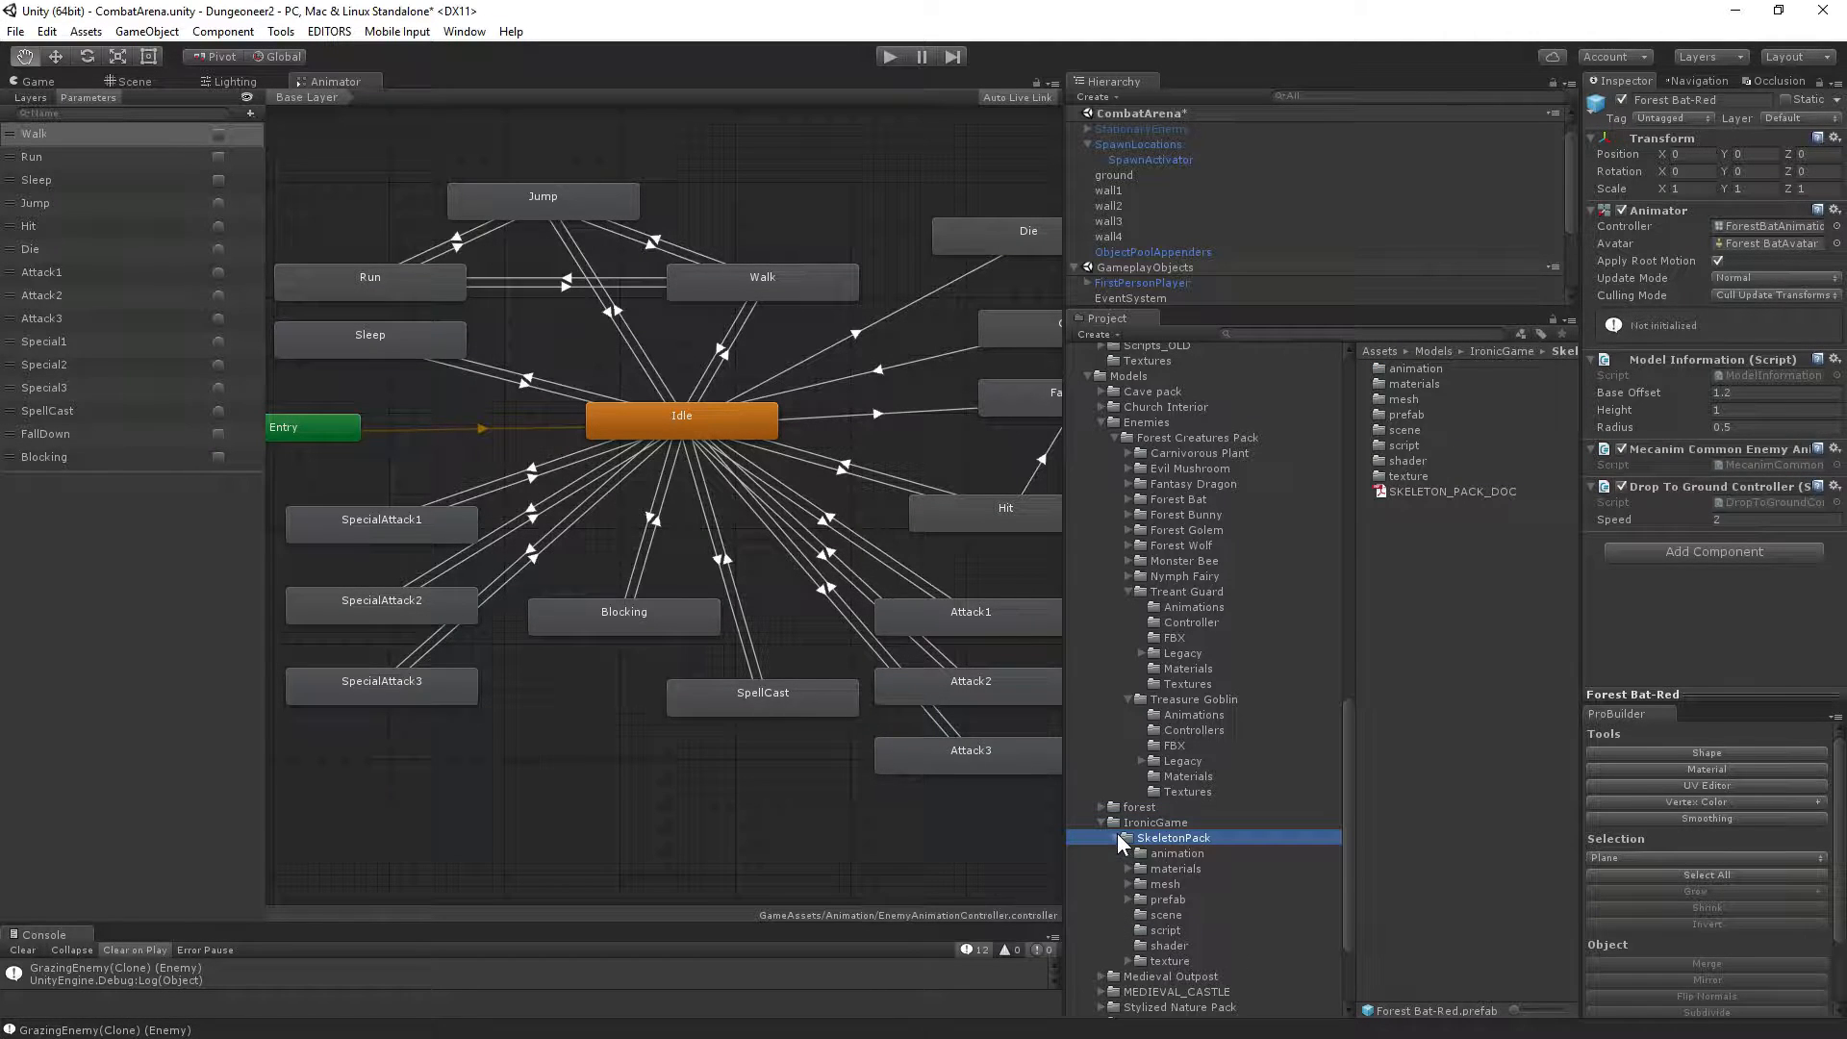
left_click(1172, 855)
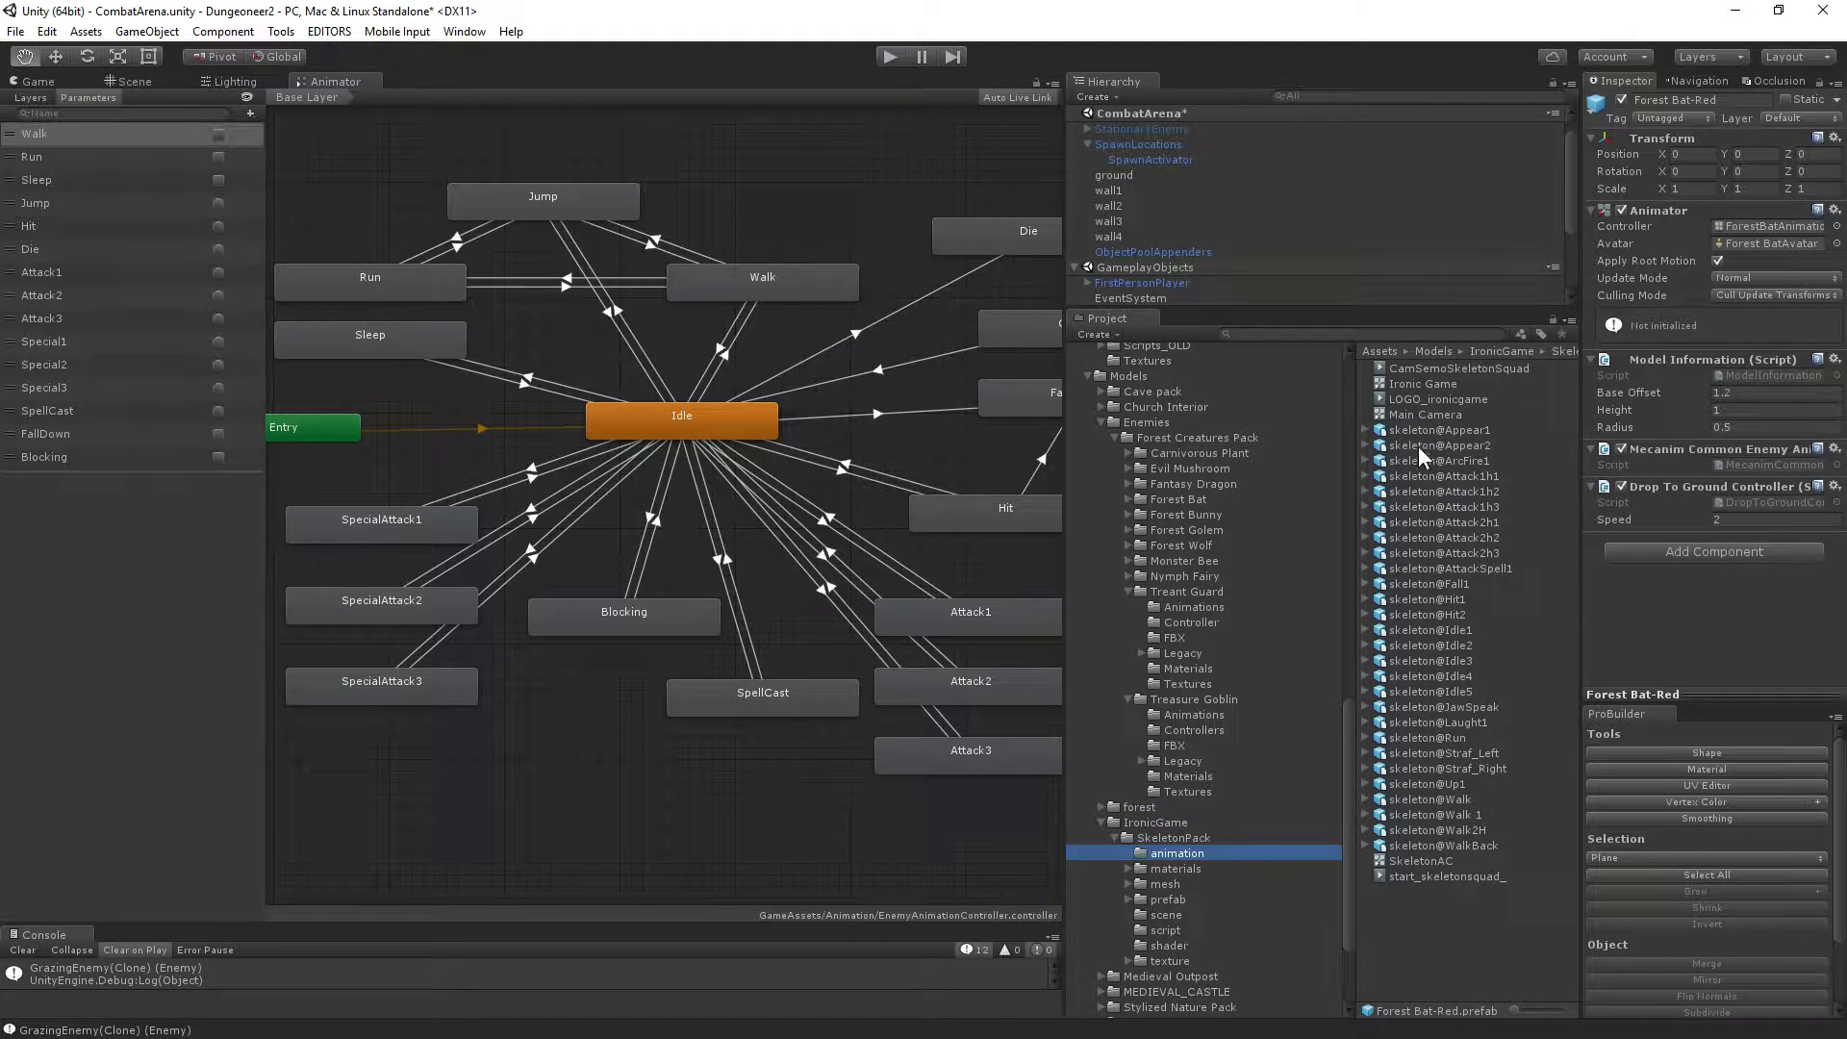
Play the Attack1h2 clip inside skeleton@Attack1h3 in an enlarged preview, with the skeleton model as the preview character.
left_click(1461, 475)
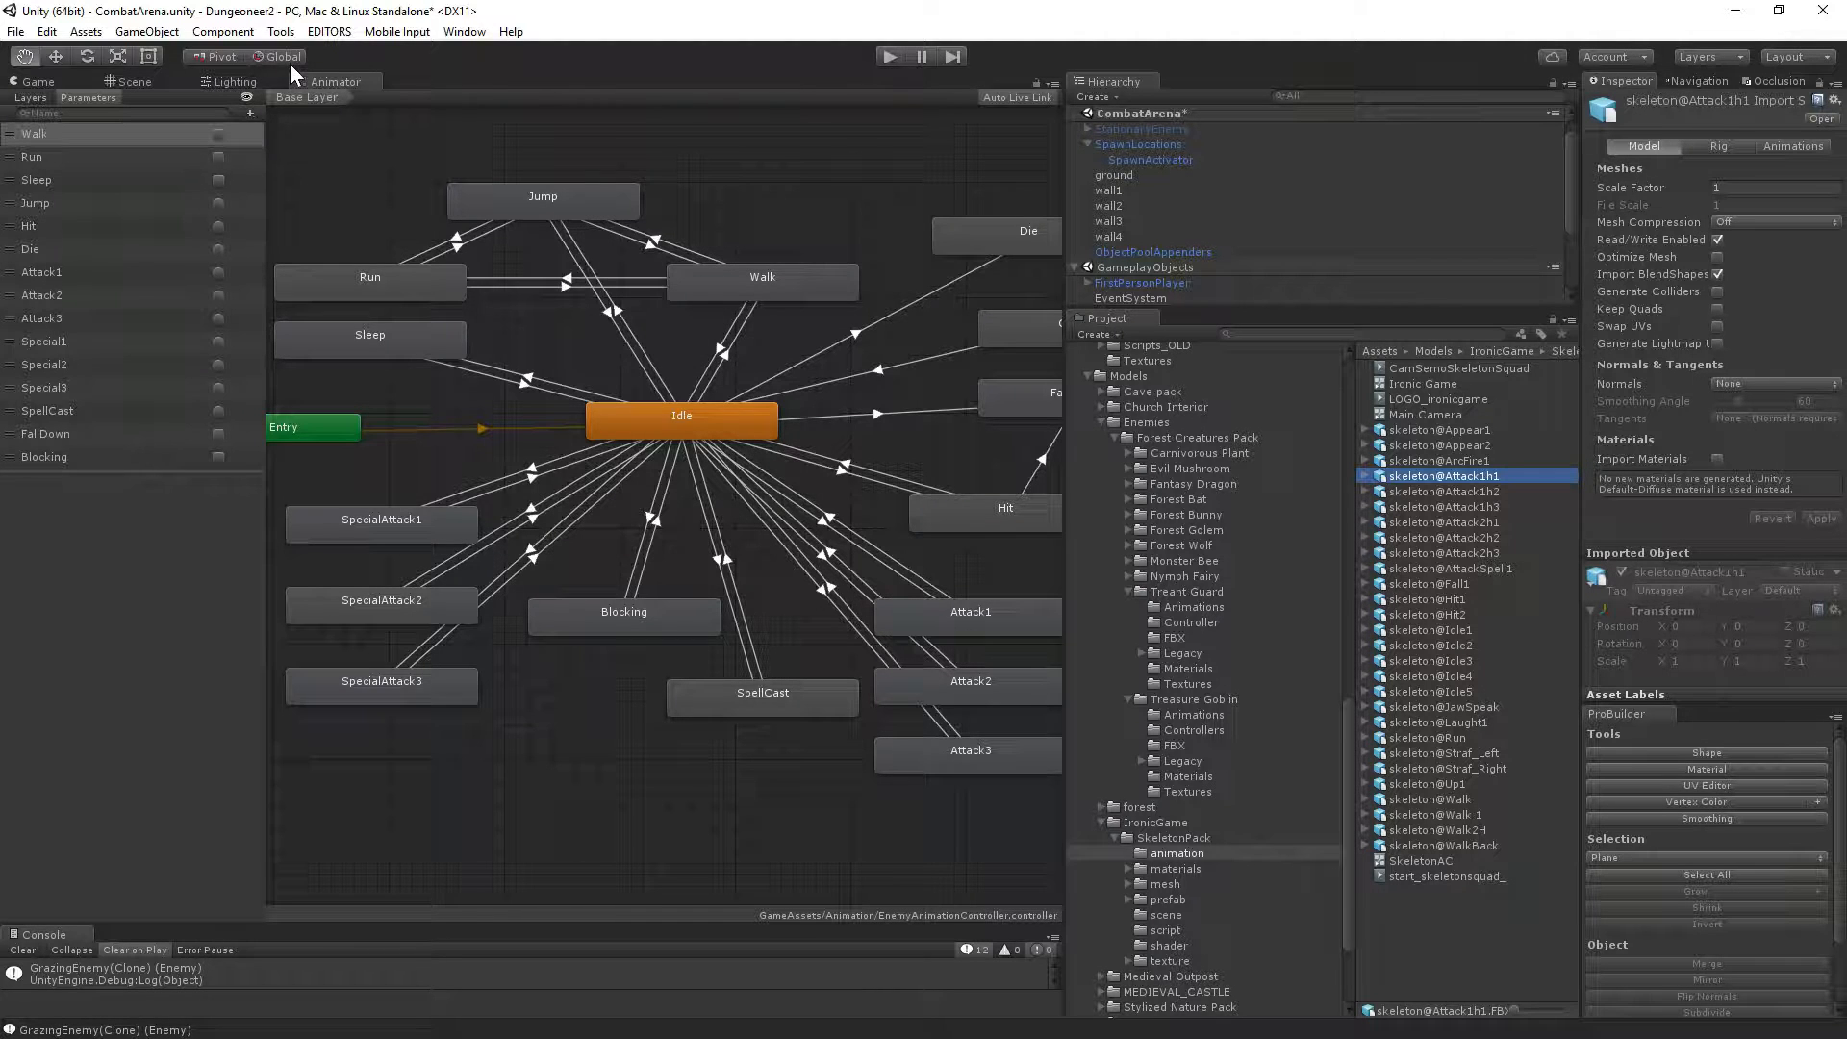
left_click(1440, 508)
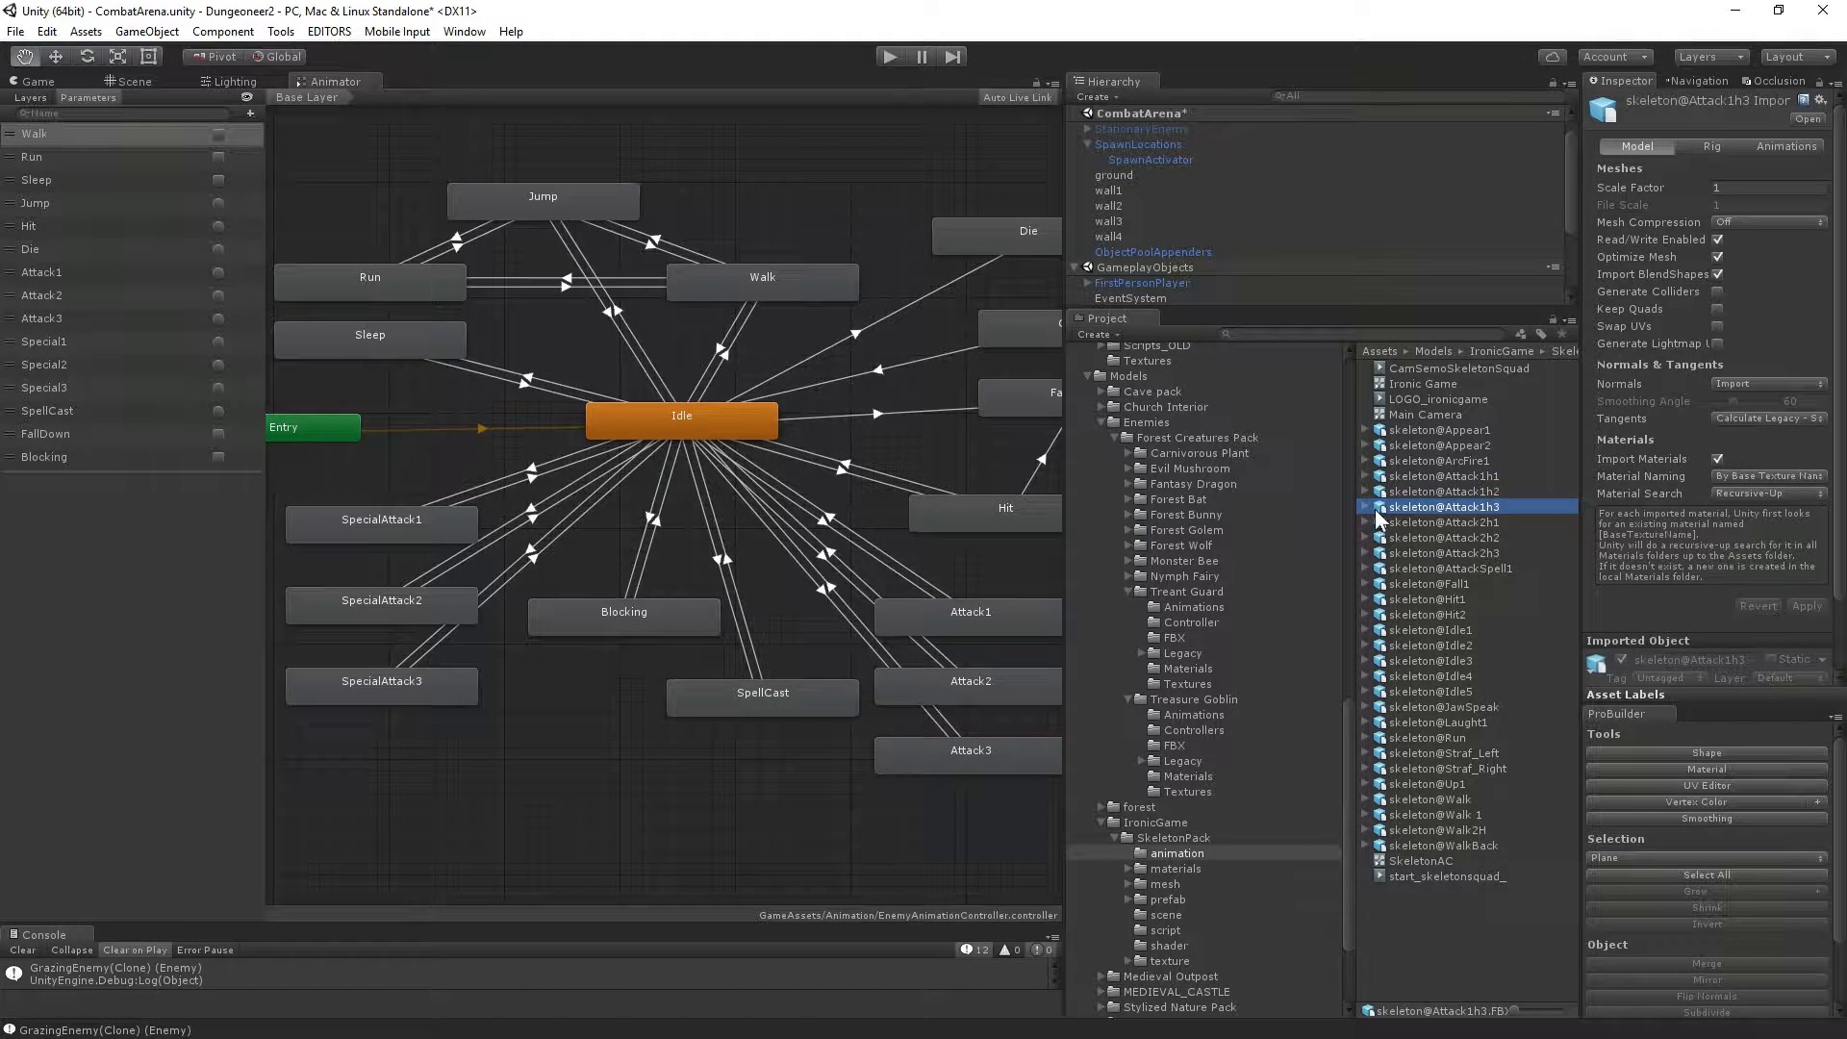
left_click(1366, 507)
left_click(1430, 539)
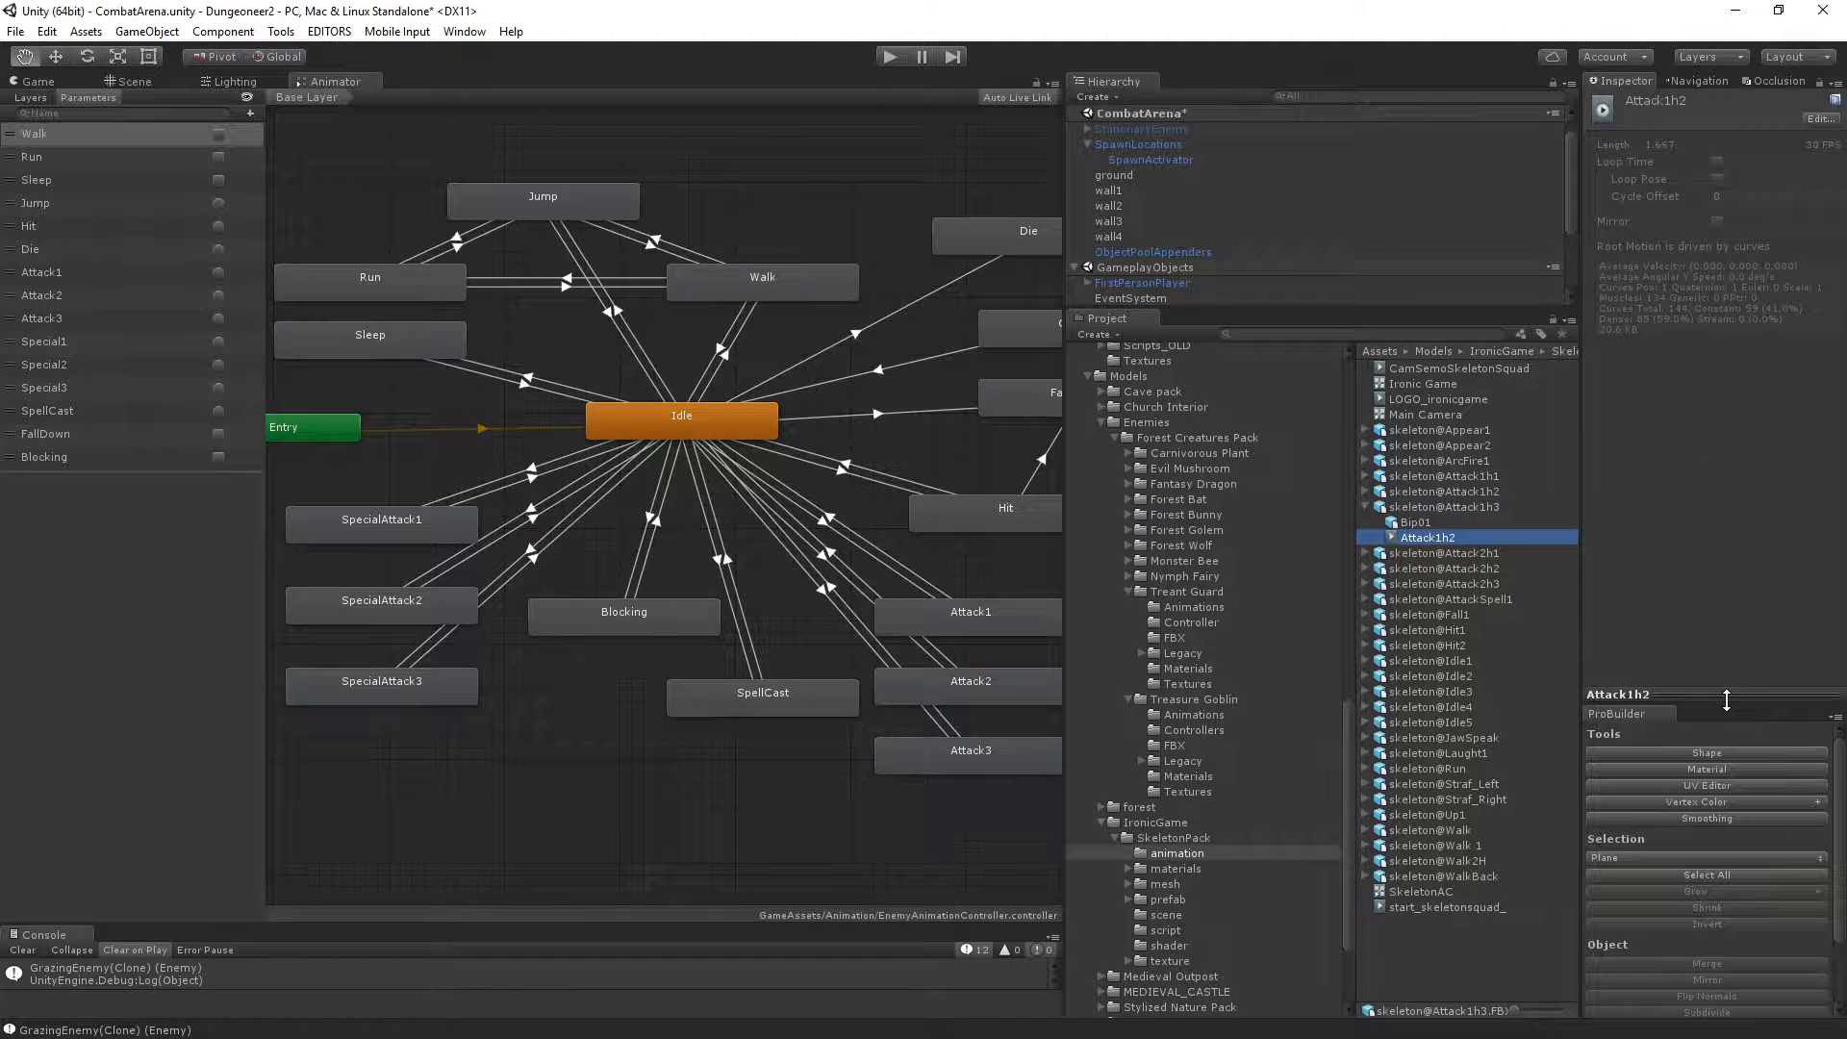
left_click(1721, 693)
left_click_drag(1721, 692, 1698, 407)
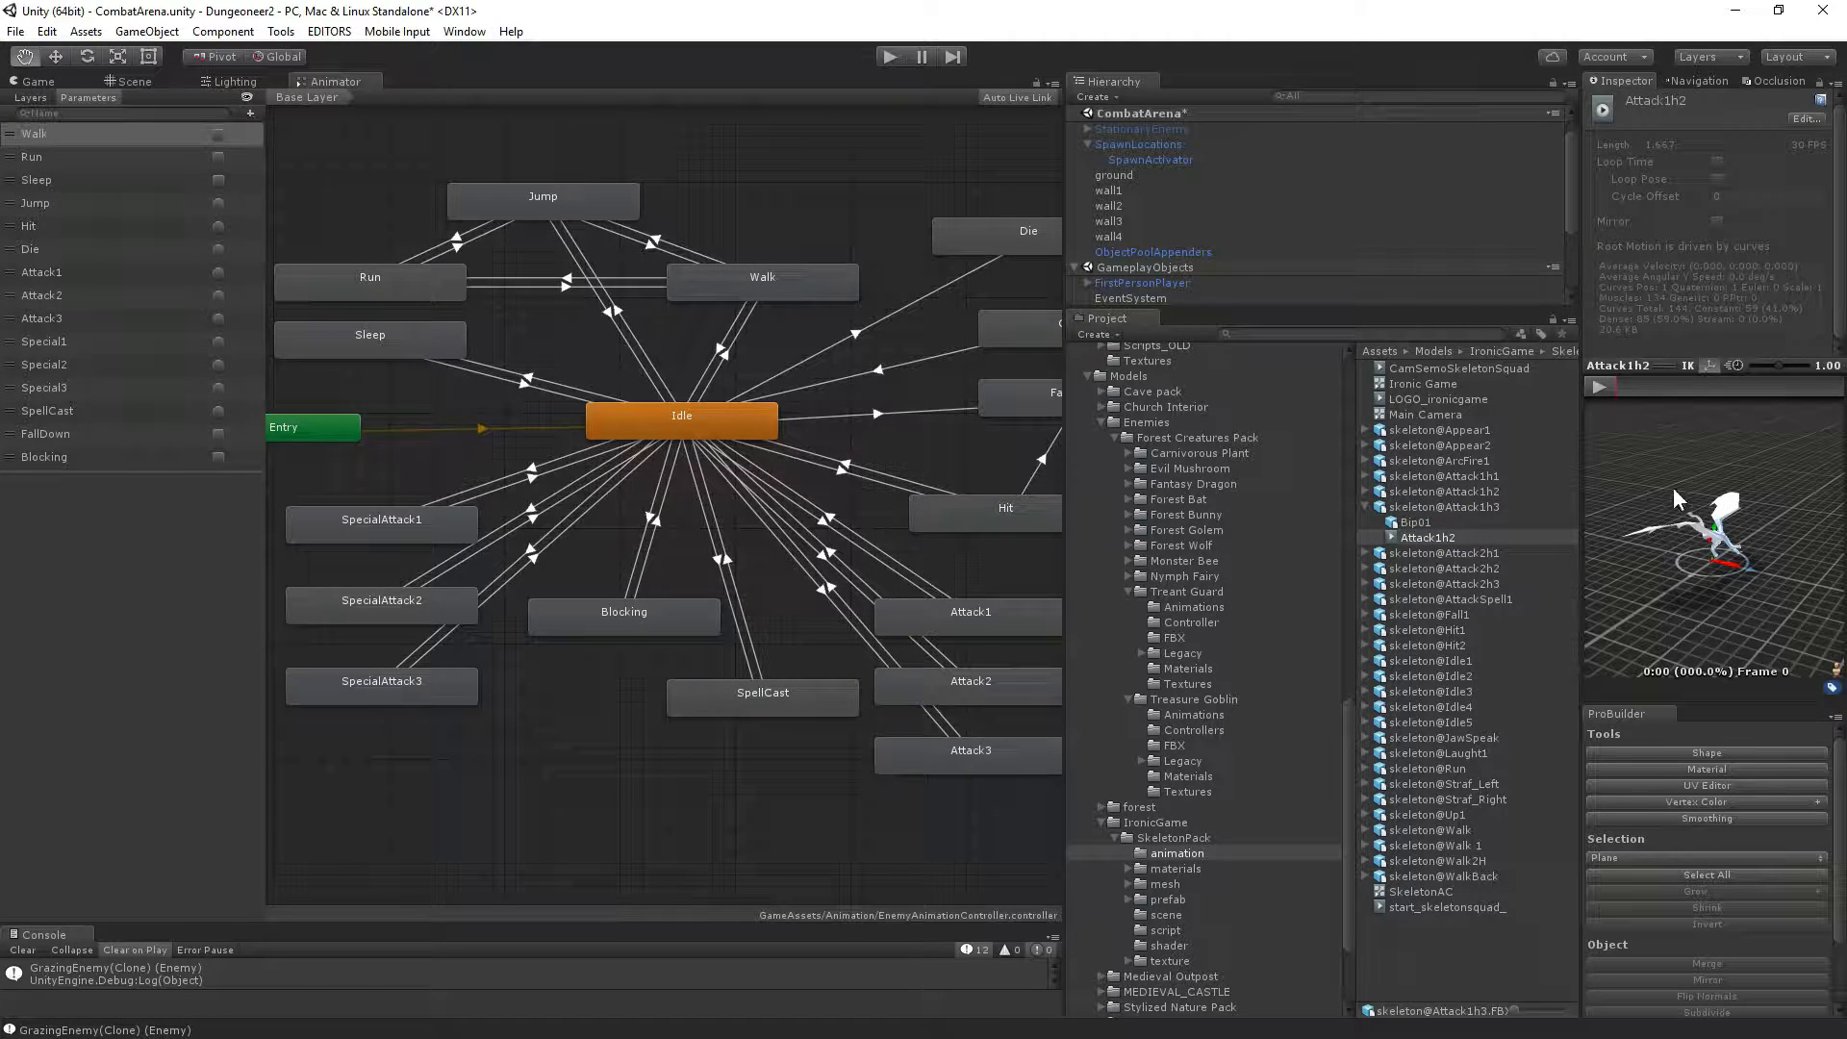
left_click_drag(1460, 508, 1734, 558)
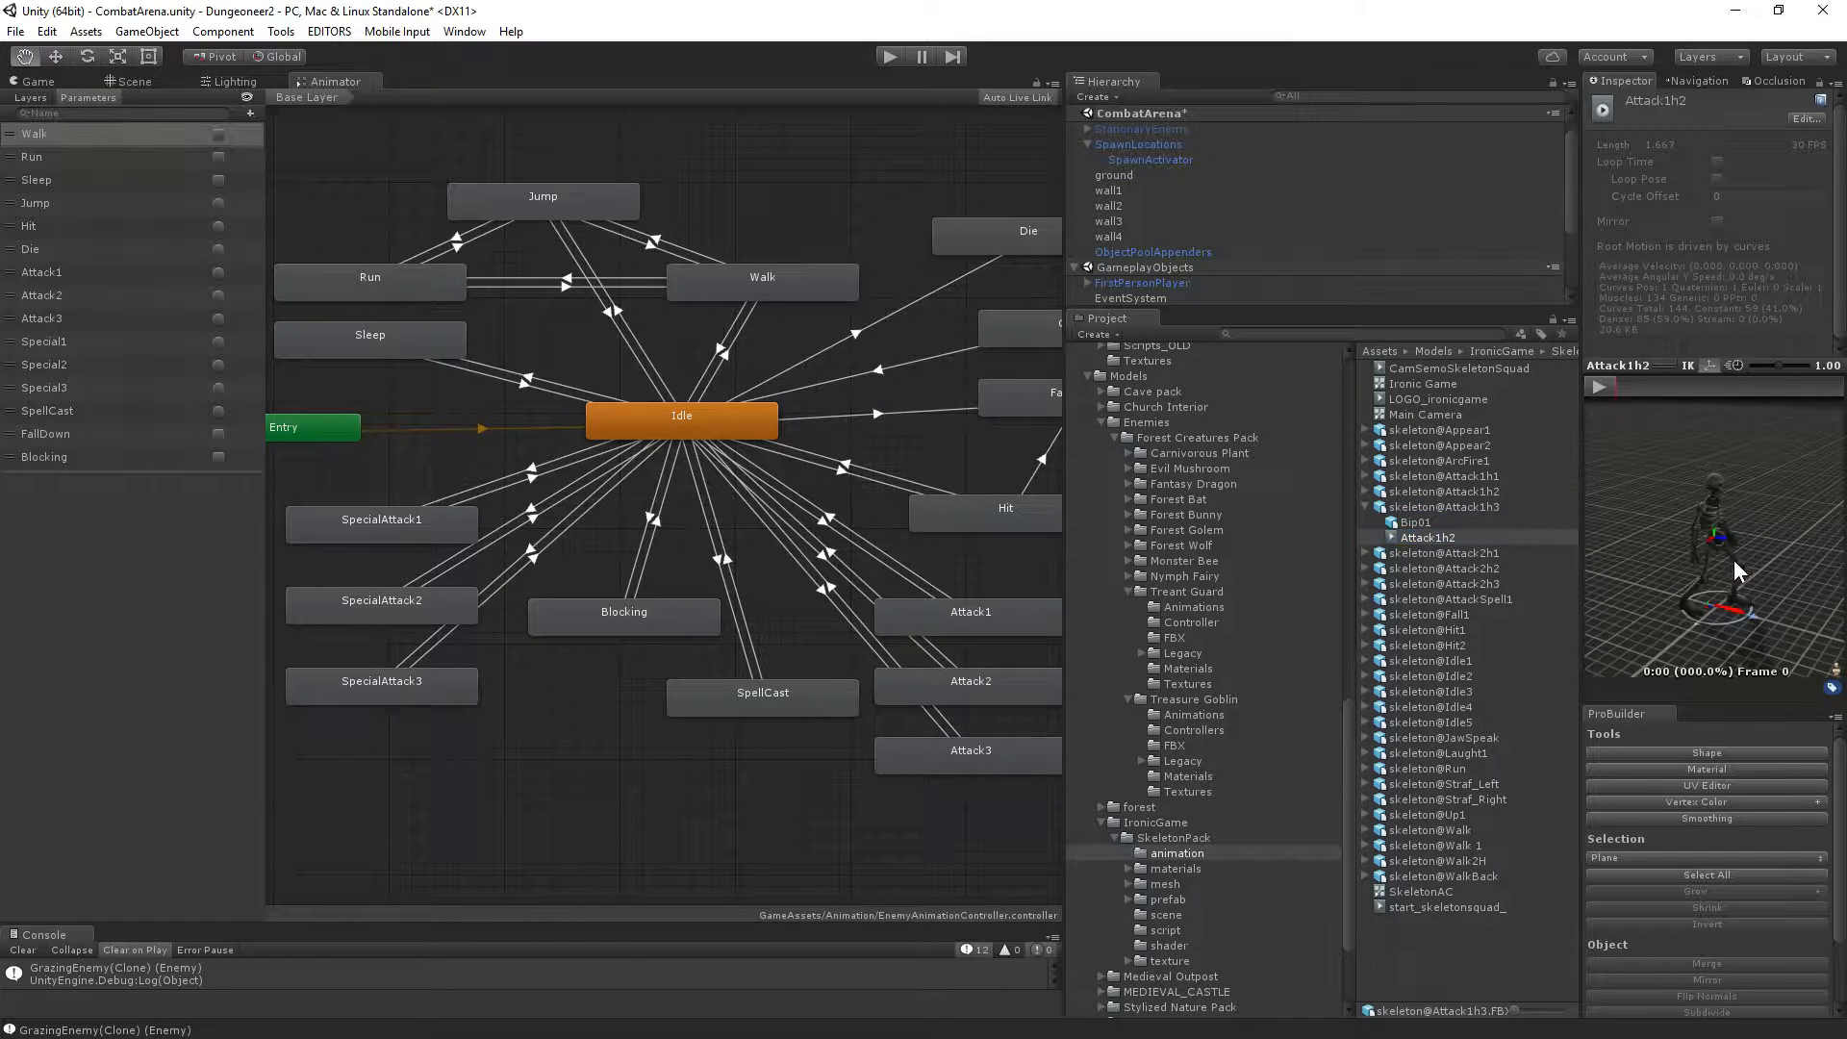
left_click(1600, 387)
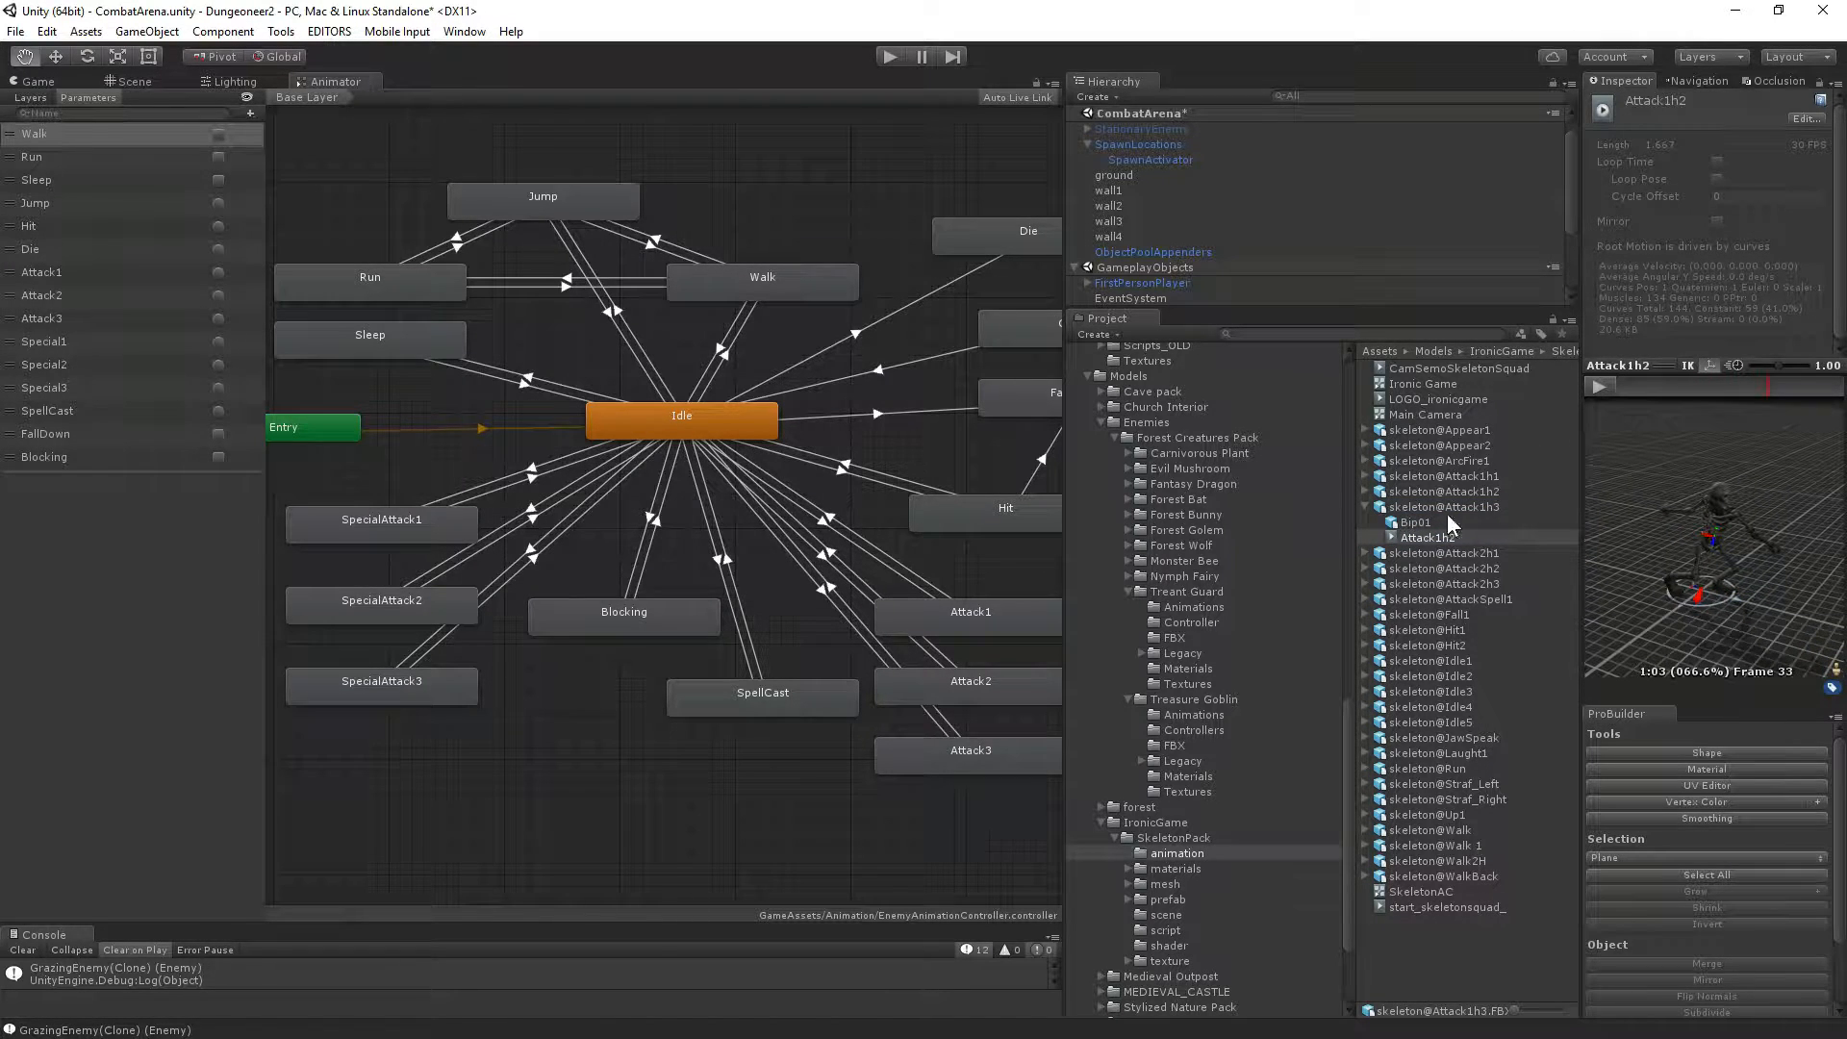
Play the Idle1 clip inside skeleton@Idle1 and view the skeleton from another angle.
left_click(1384, 662)
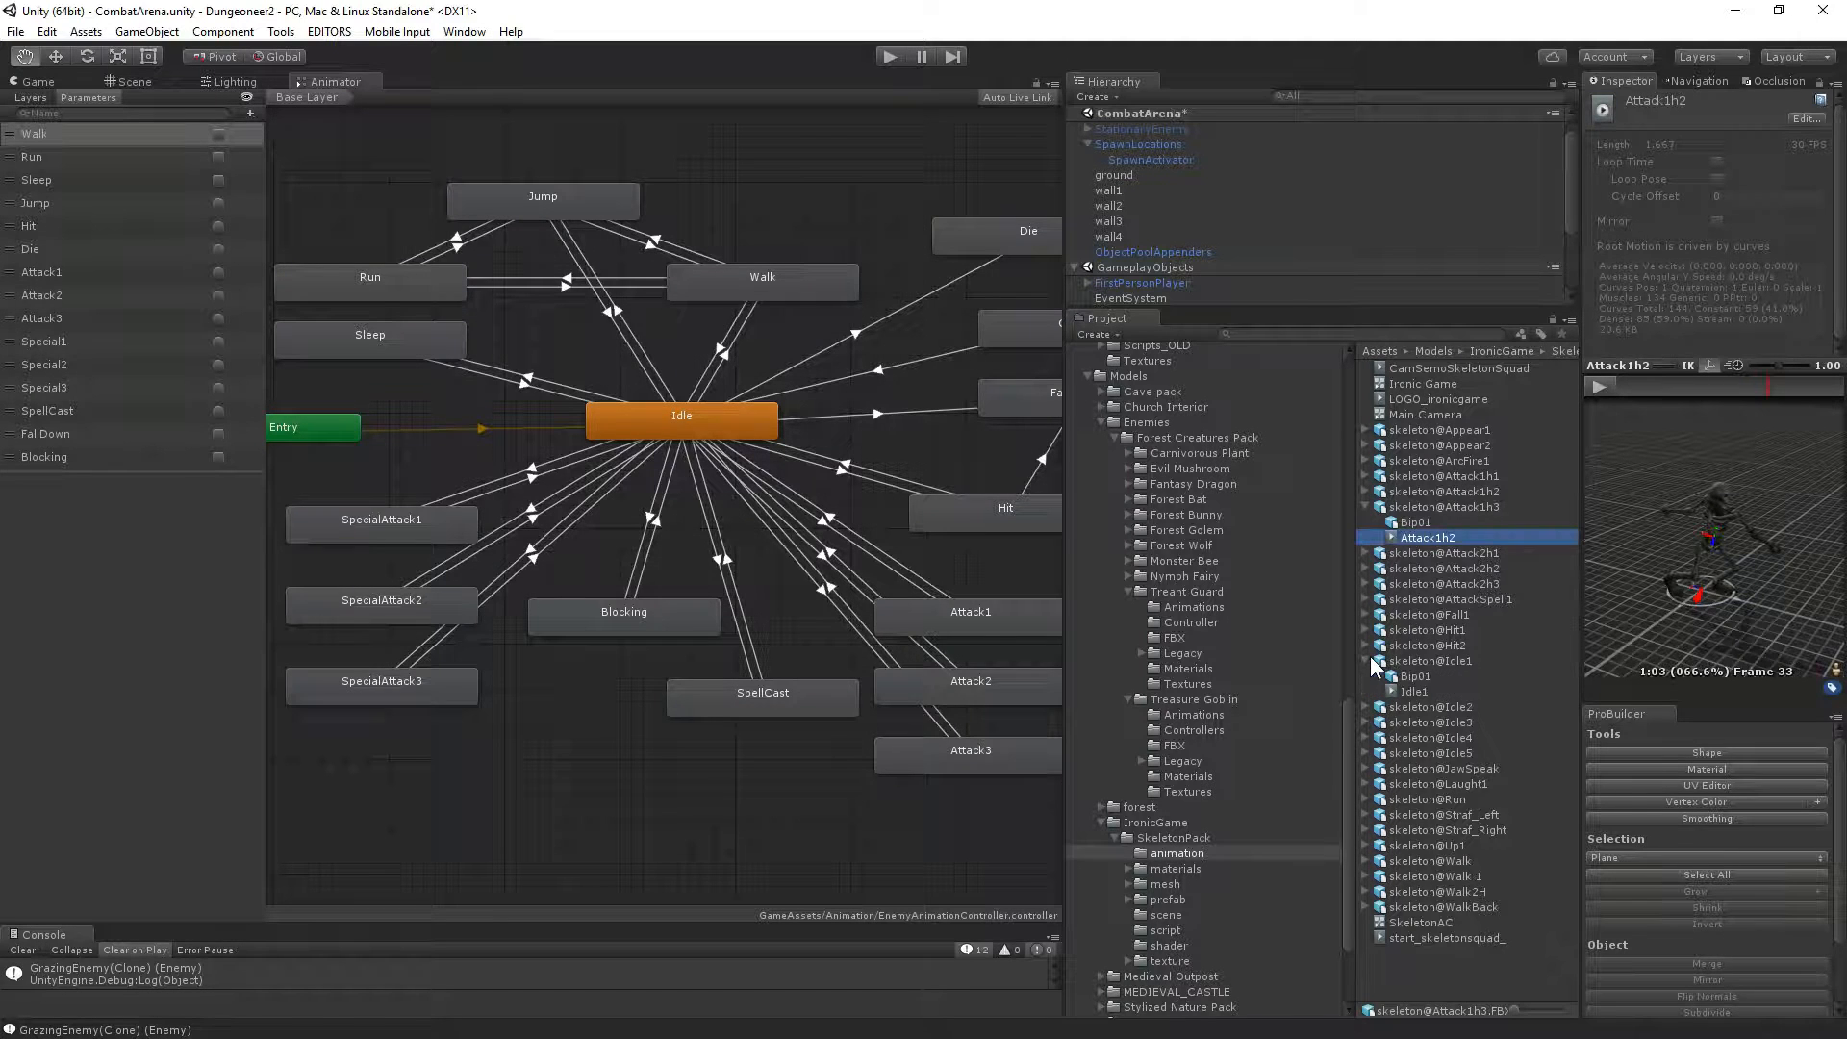
left_click(1414, 692)
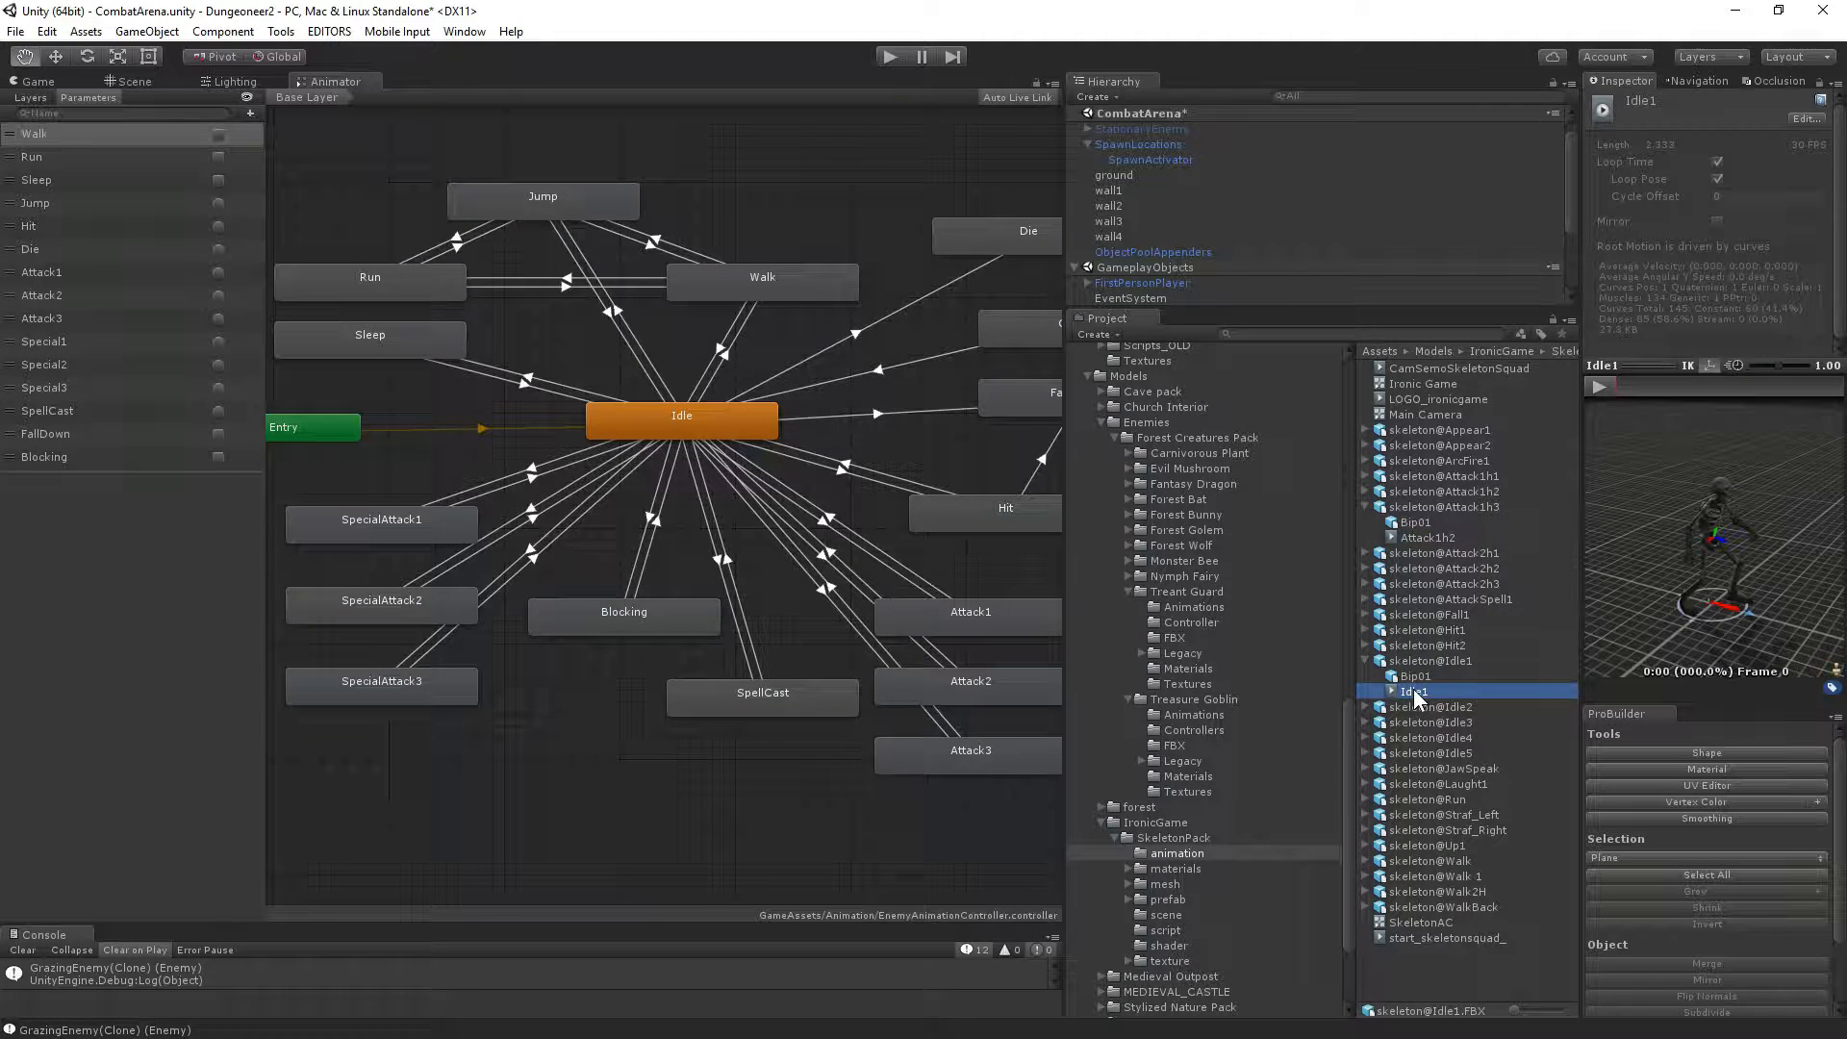
left_click(1594, 408)
left_click(1597, 389)
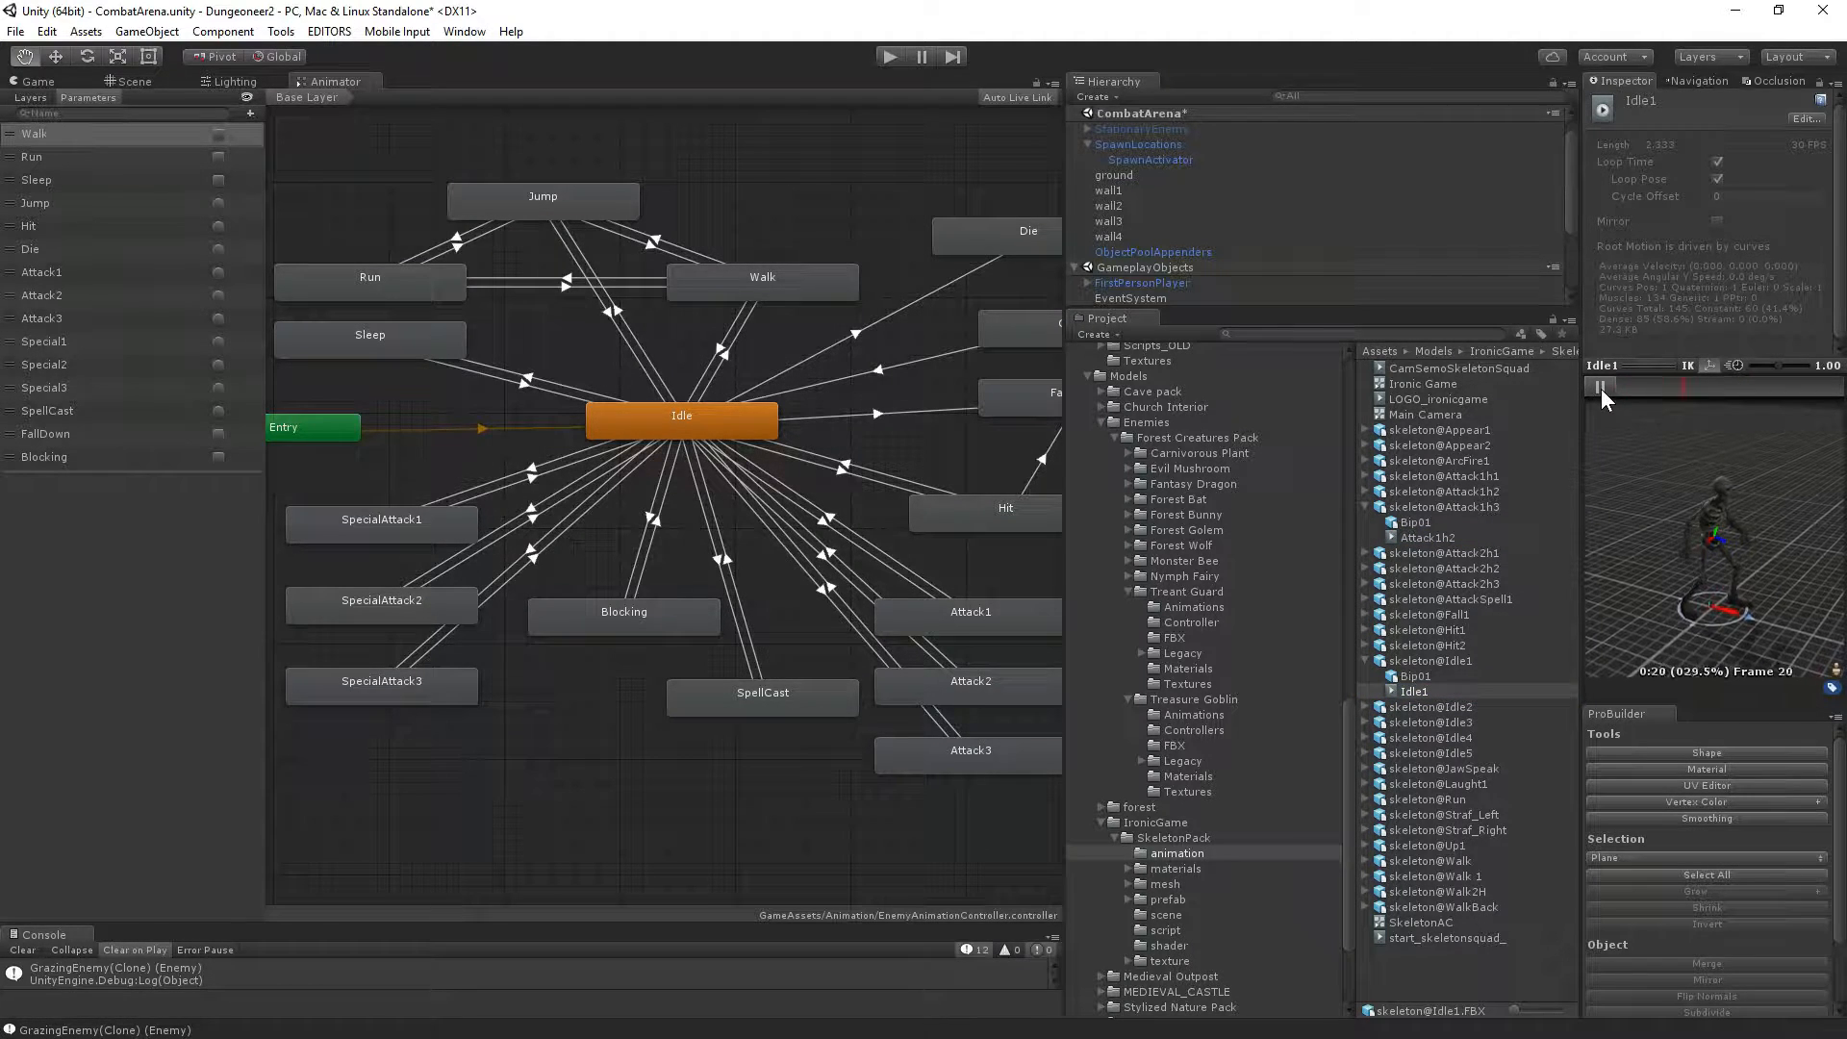
left_click_drag(1707, 556, 1628, 538)
Play the Idle4 clip inside skeleton@Idle5, viewing the skeleton from the front.
left_click(1437, 739)
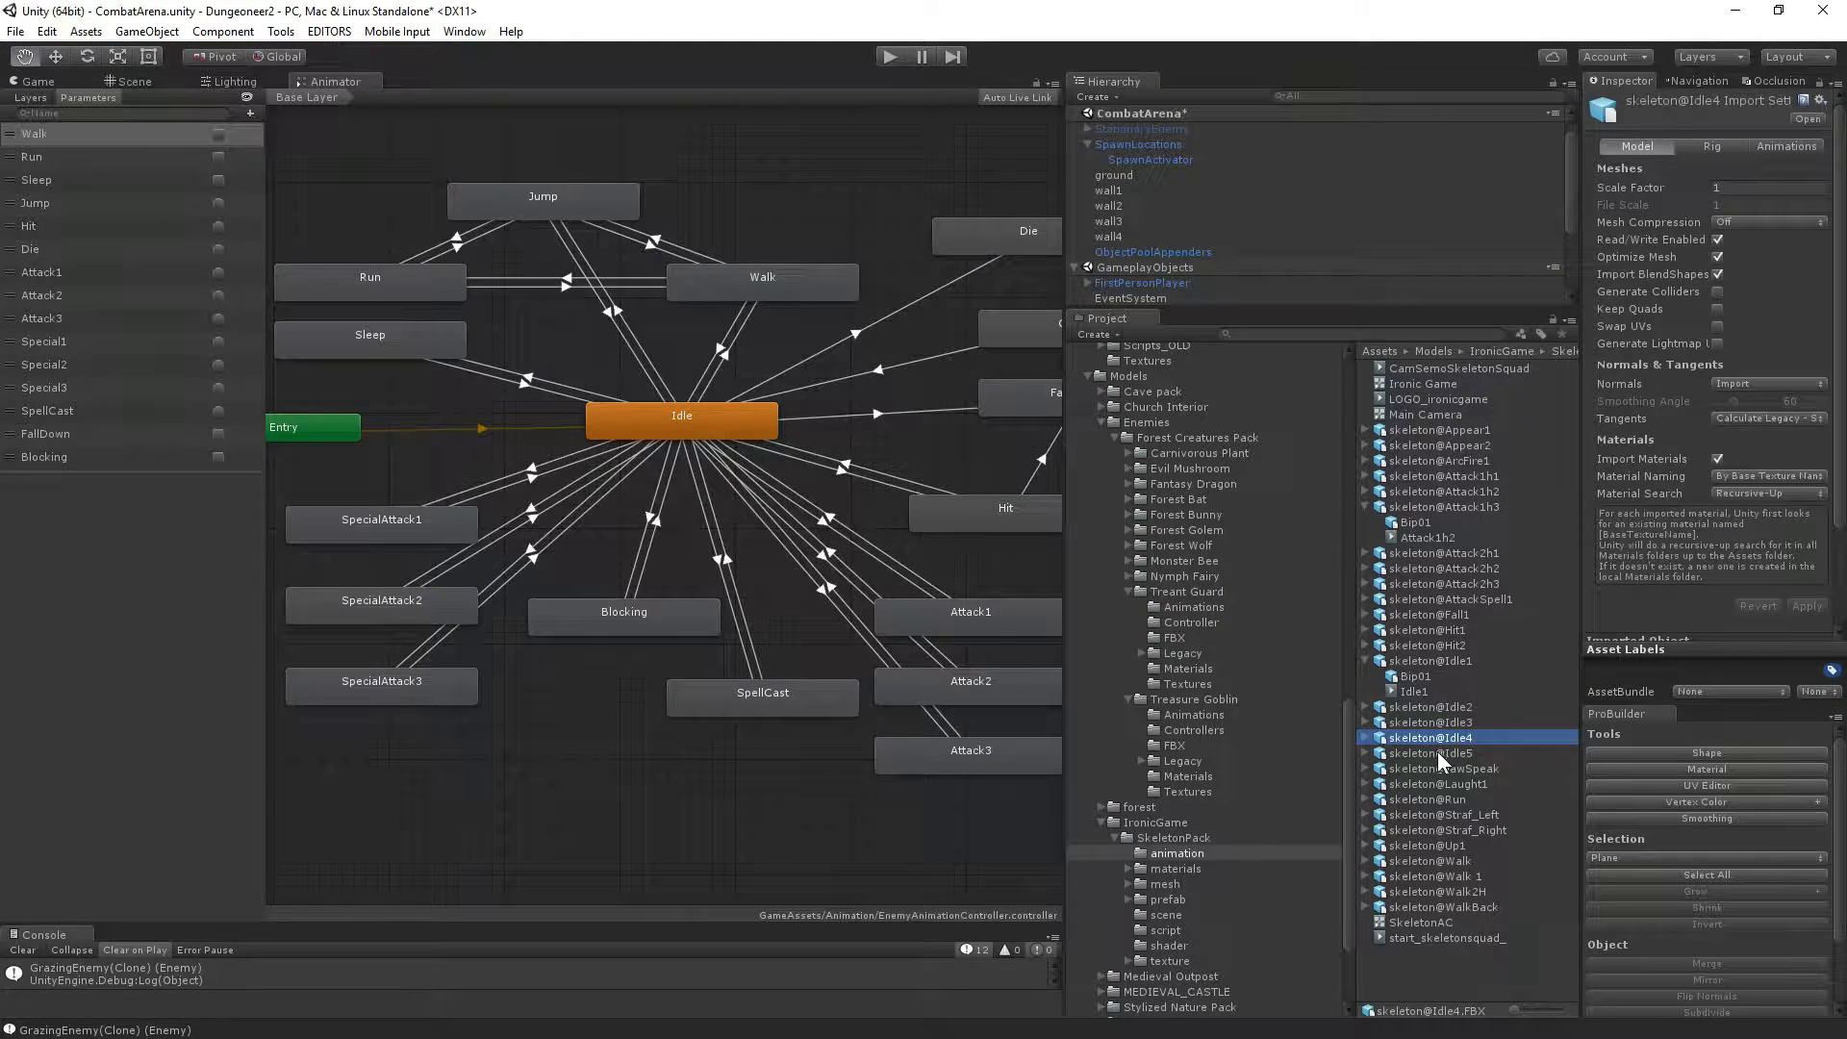
left_click(1365, 753)
left_click(1408, 783)
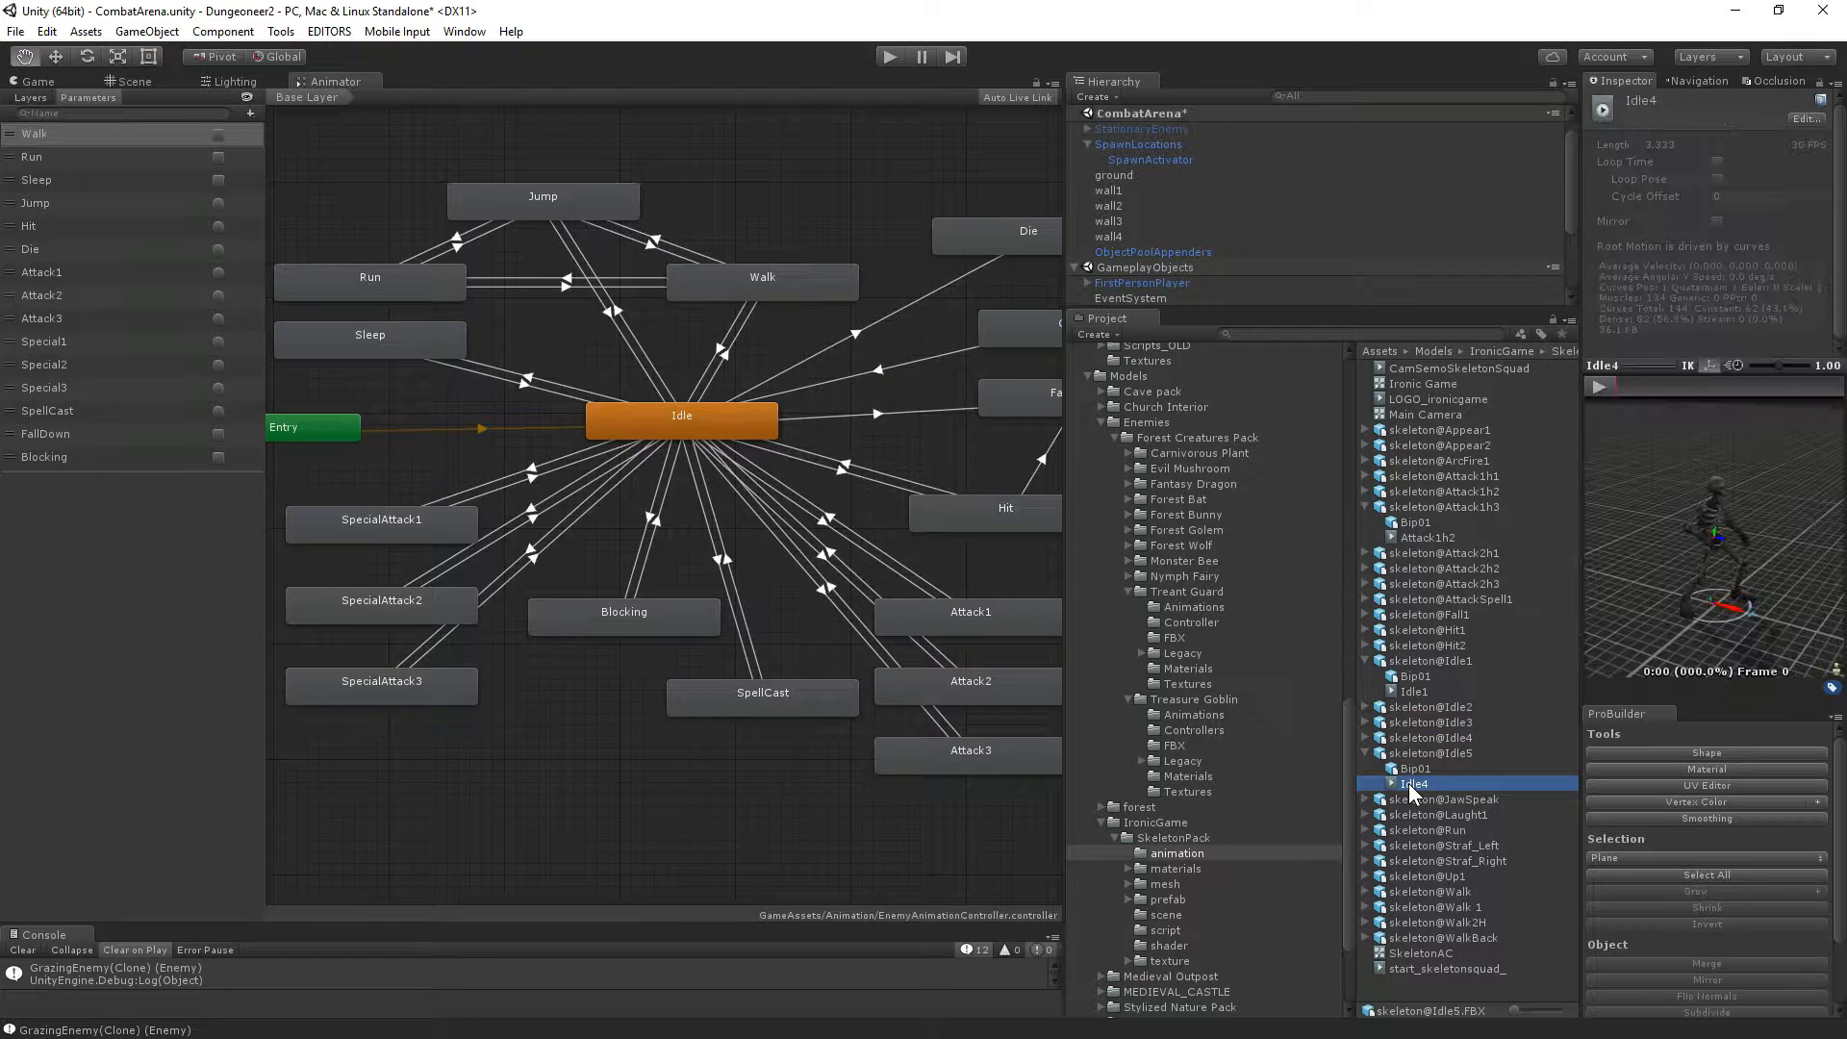
left_click_drag(1676, 591, 1613, 437)
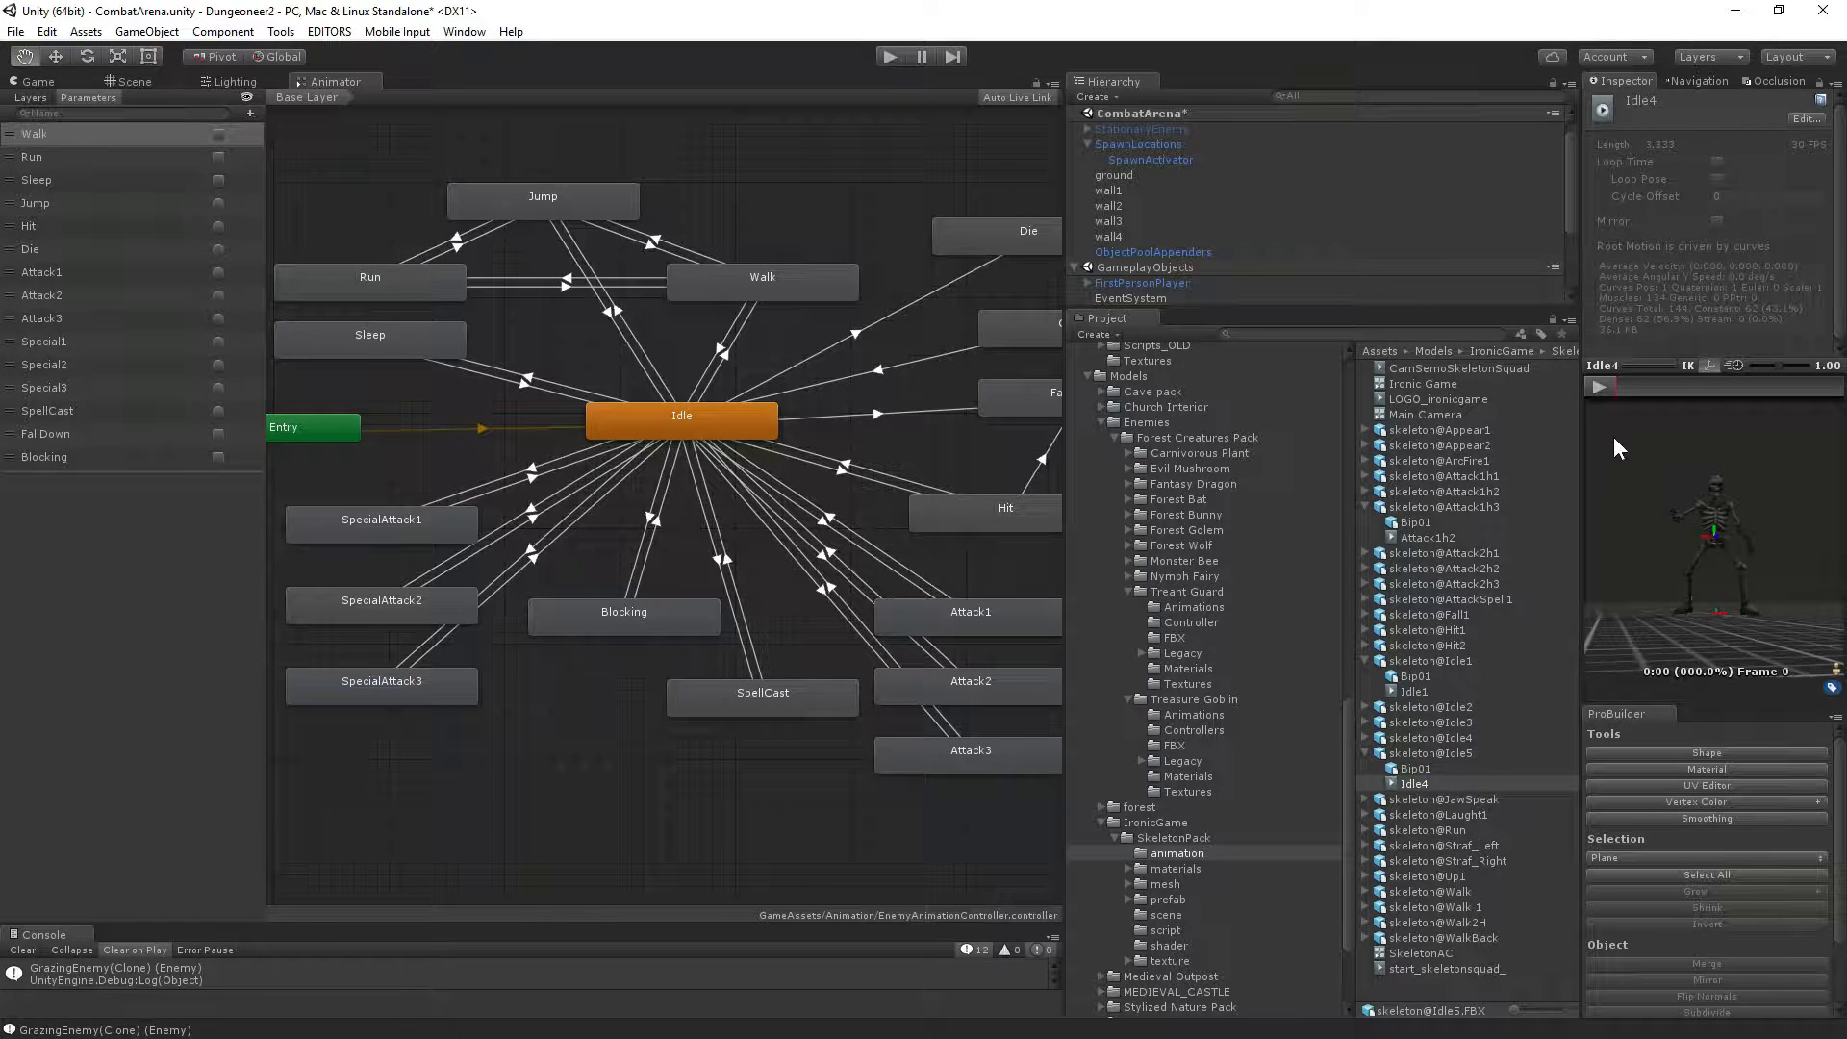
left_click(1599, 387)
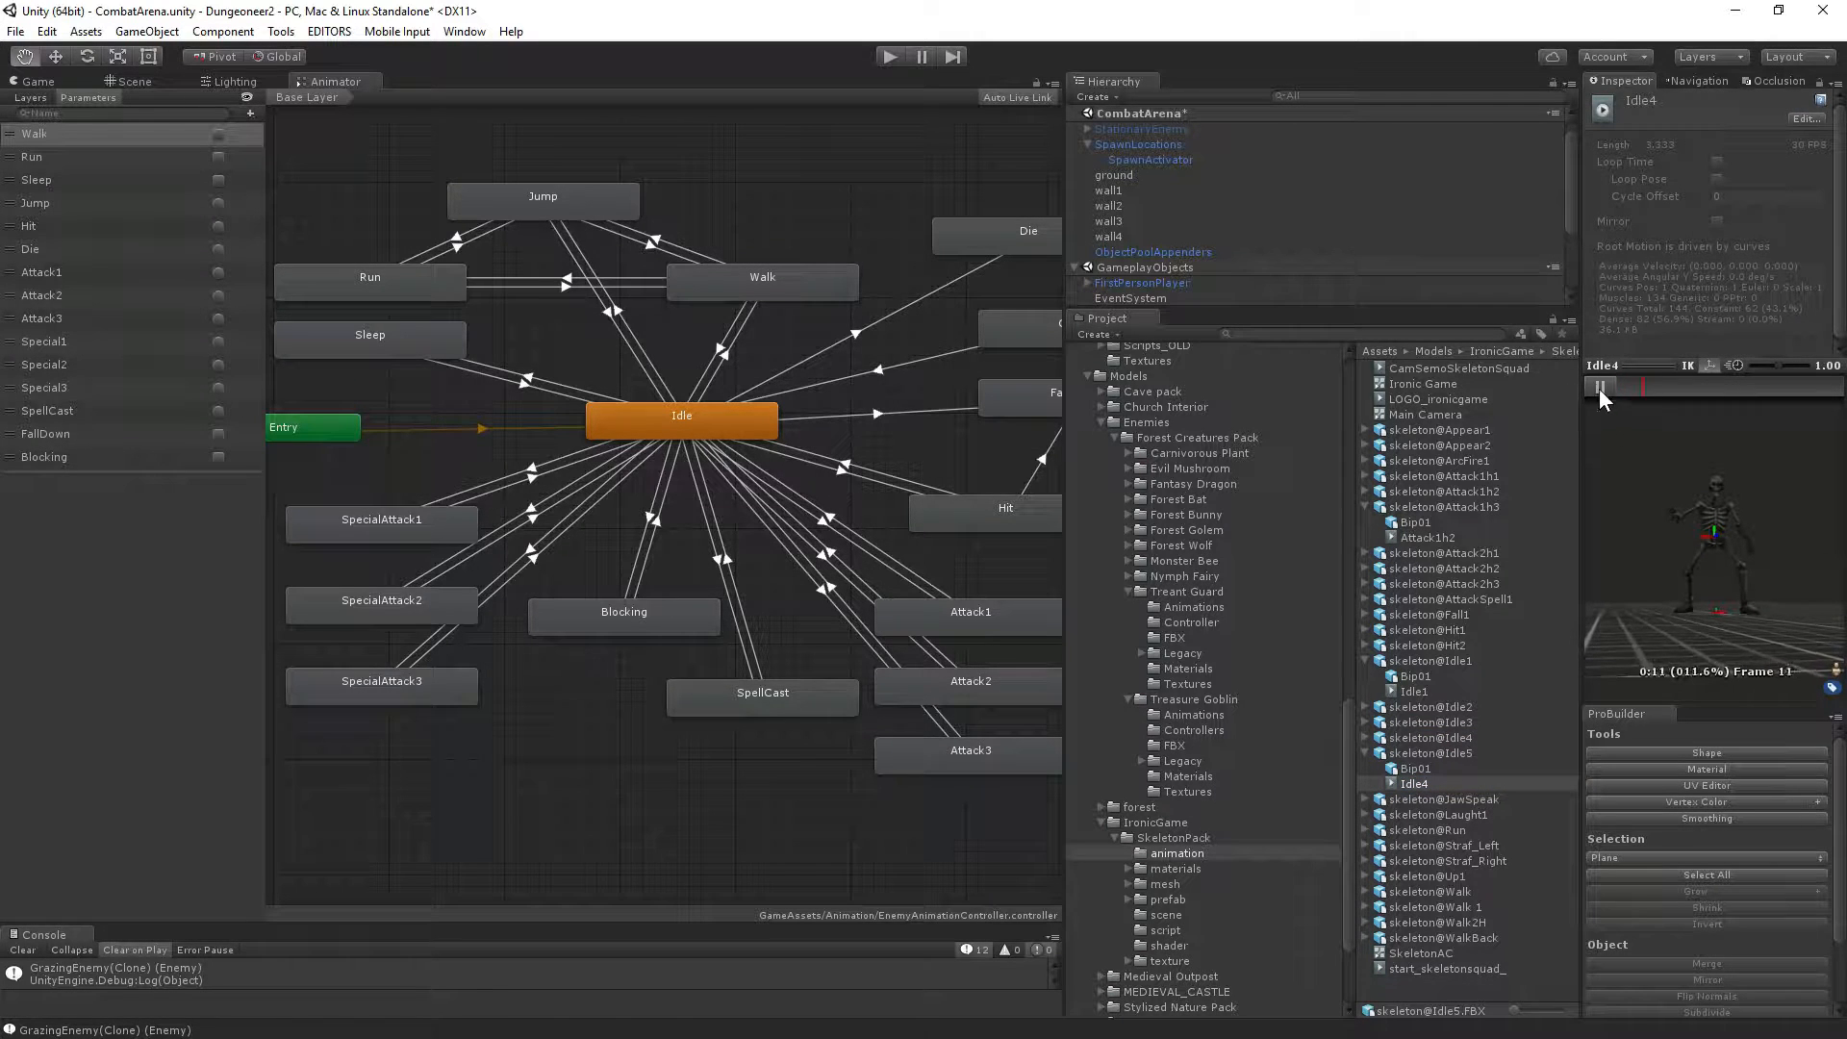
Check the Idle3 clip inside skeleton@Idle4 and play the Idle2 clip inside skeleton@Idle3.
left_click(1366, 739)
left_click(1418, 771)
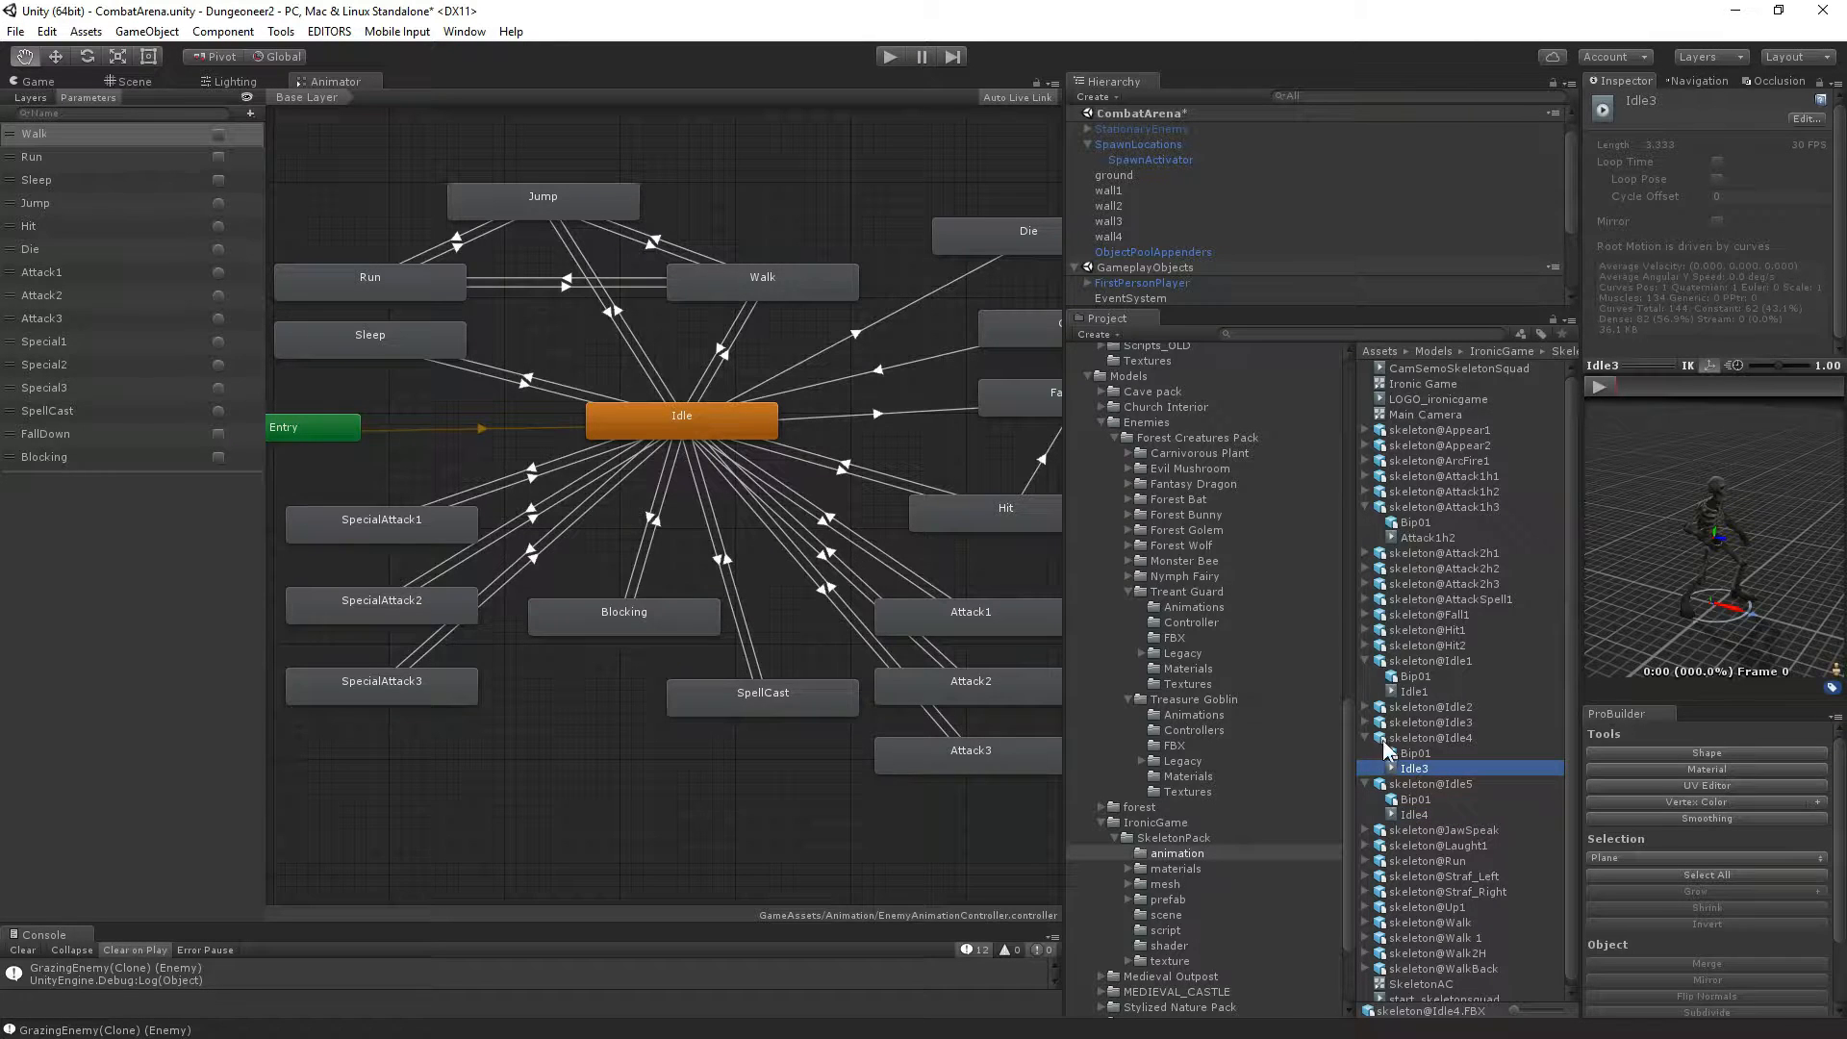
left_click(1366, 722)
left_click(1428, 753)
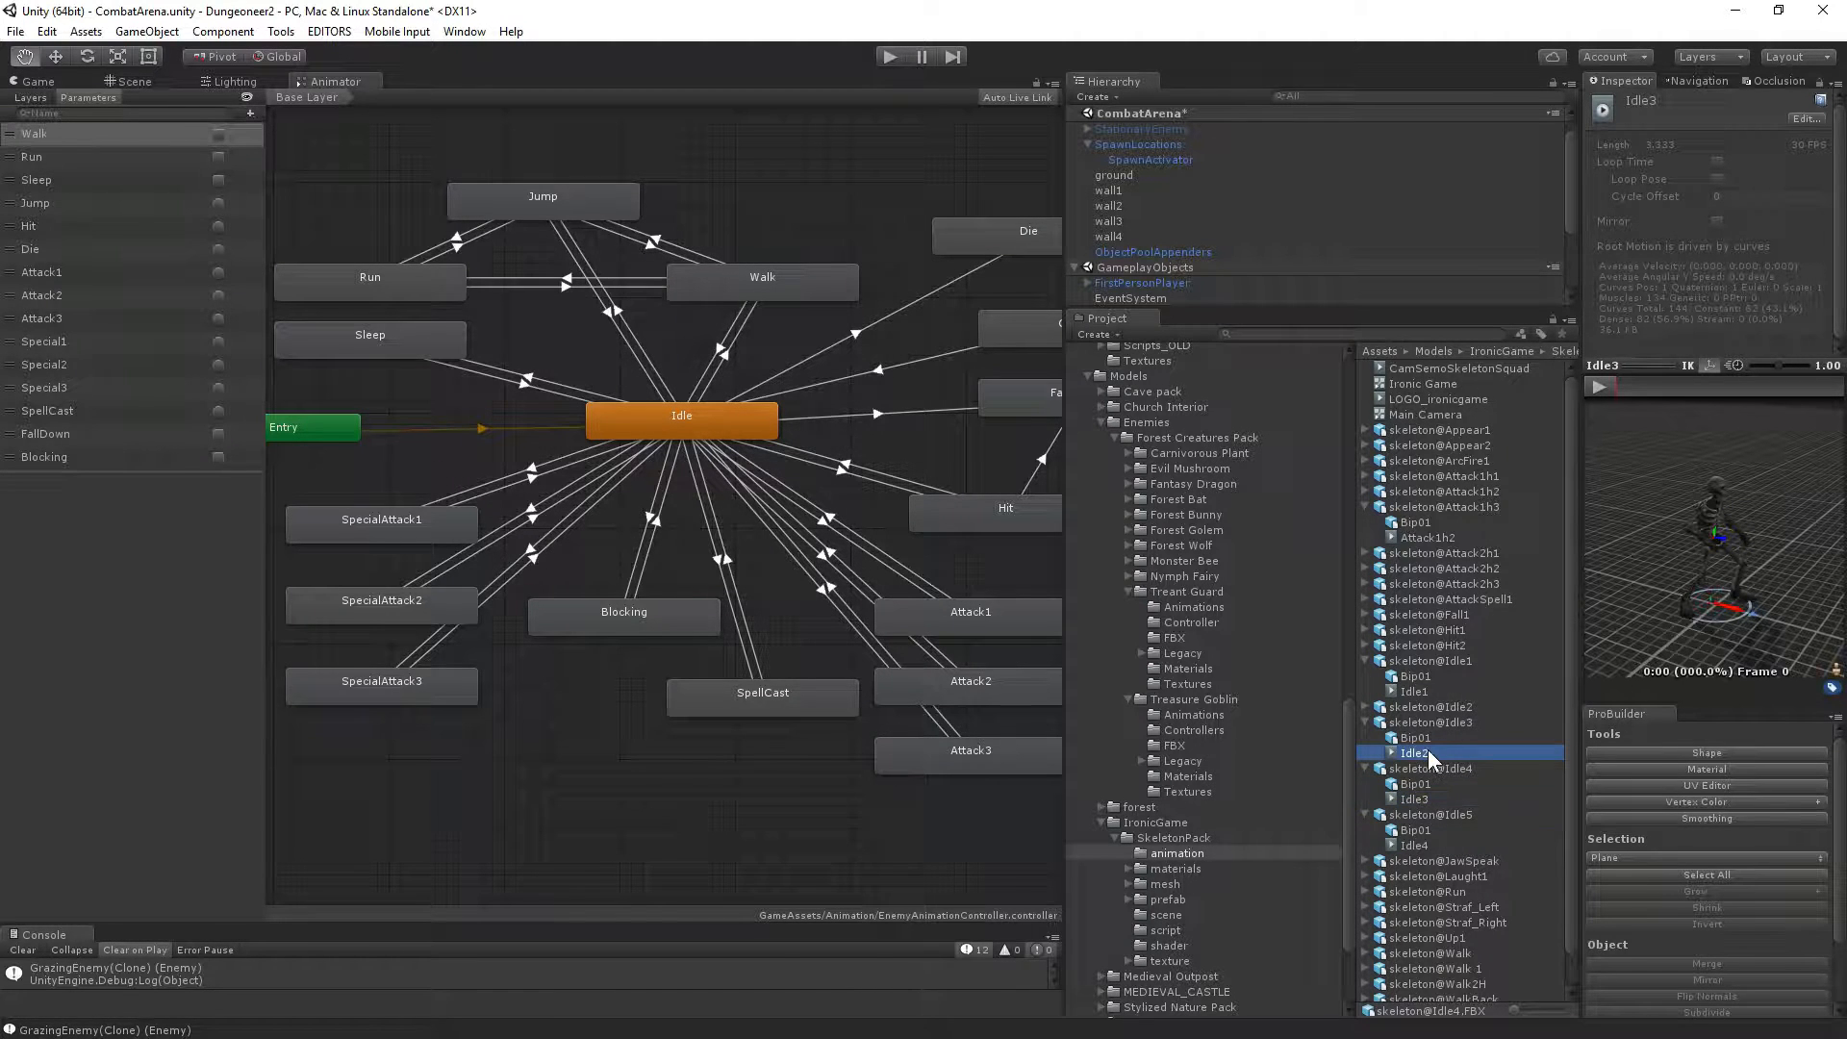
left_click(1592, 388)
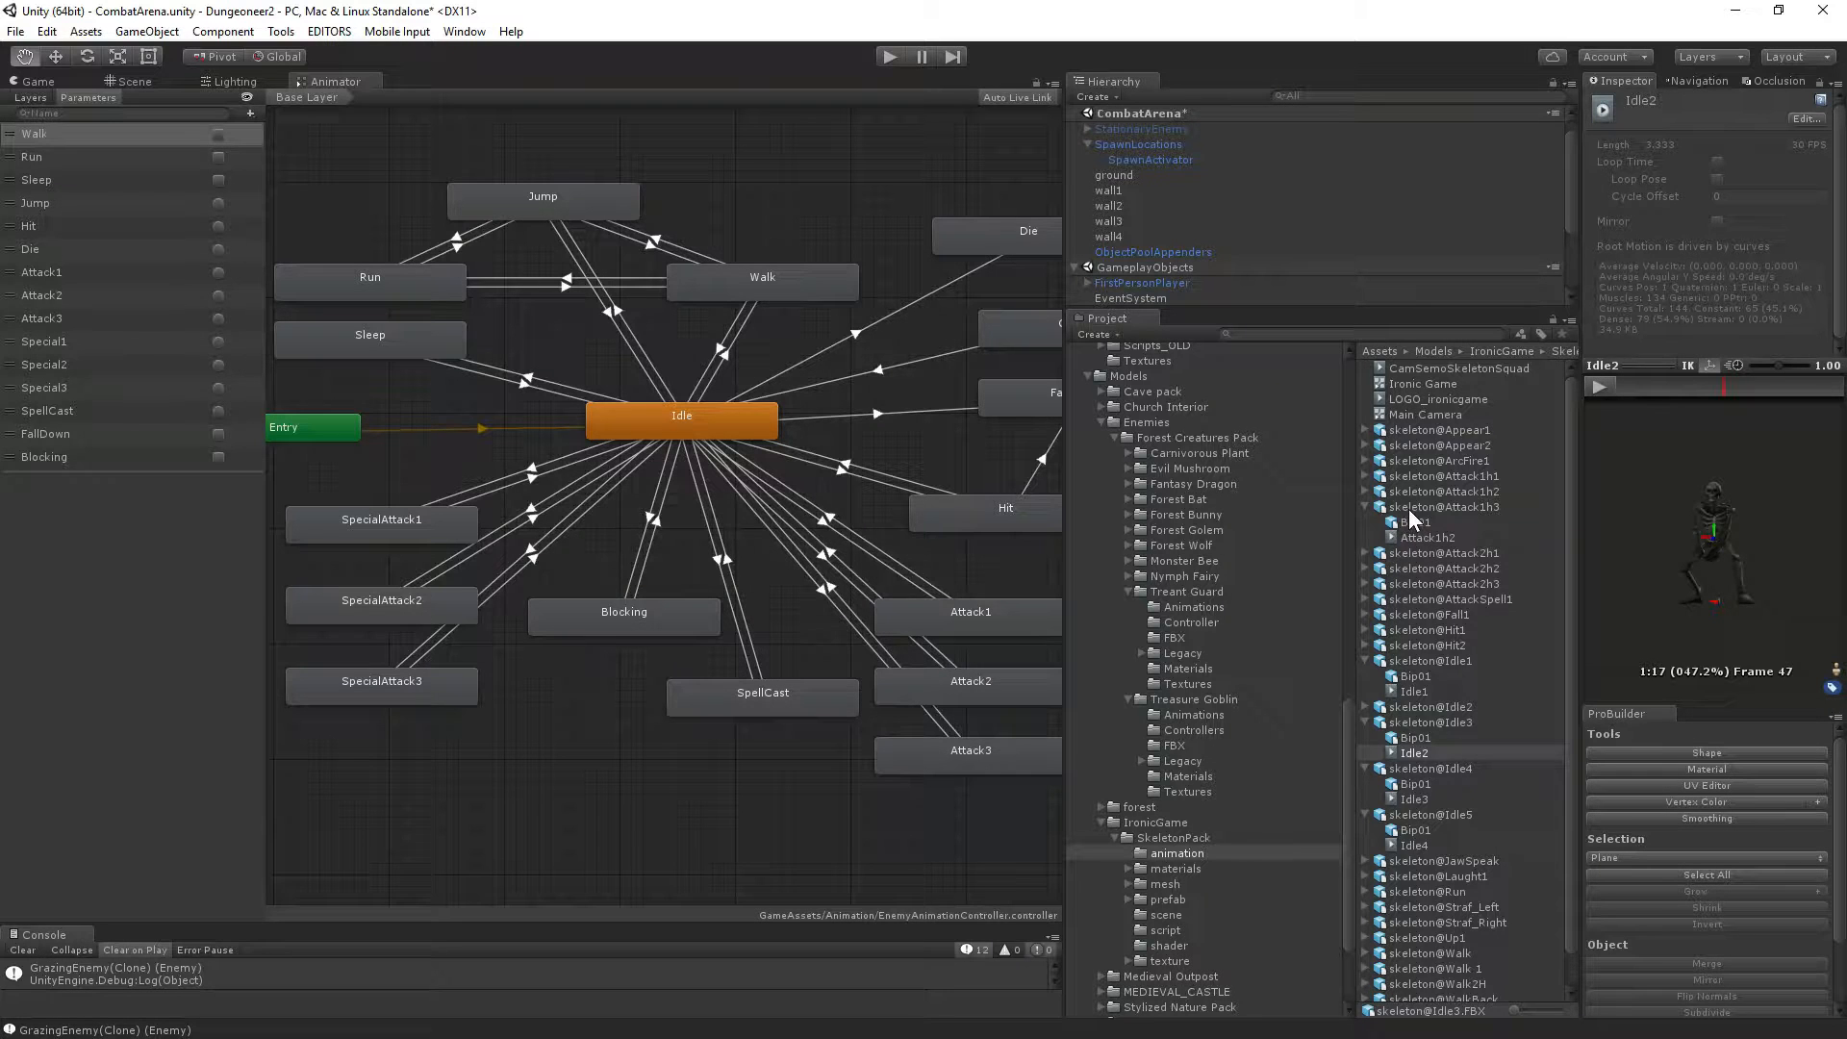
Open the prefab folder of the SkeletonPack to view the skeleton prefabs.
scroll(1492, 702, "down", 2)
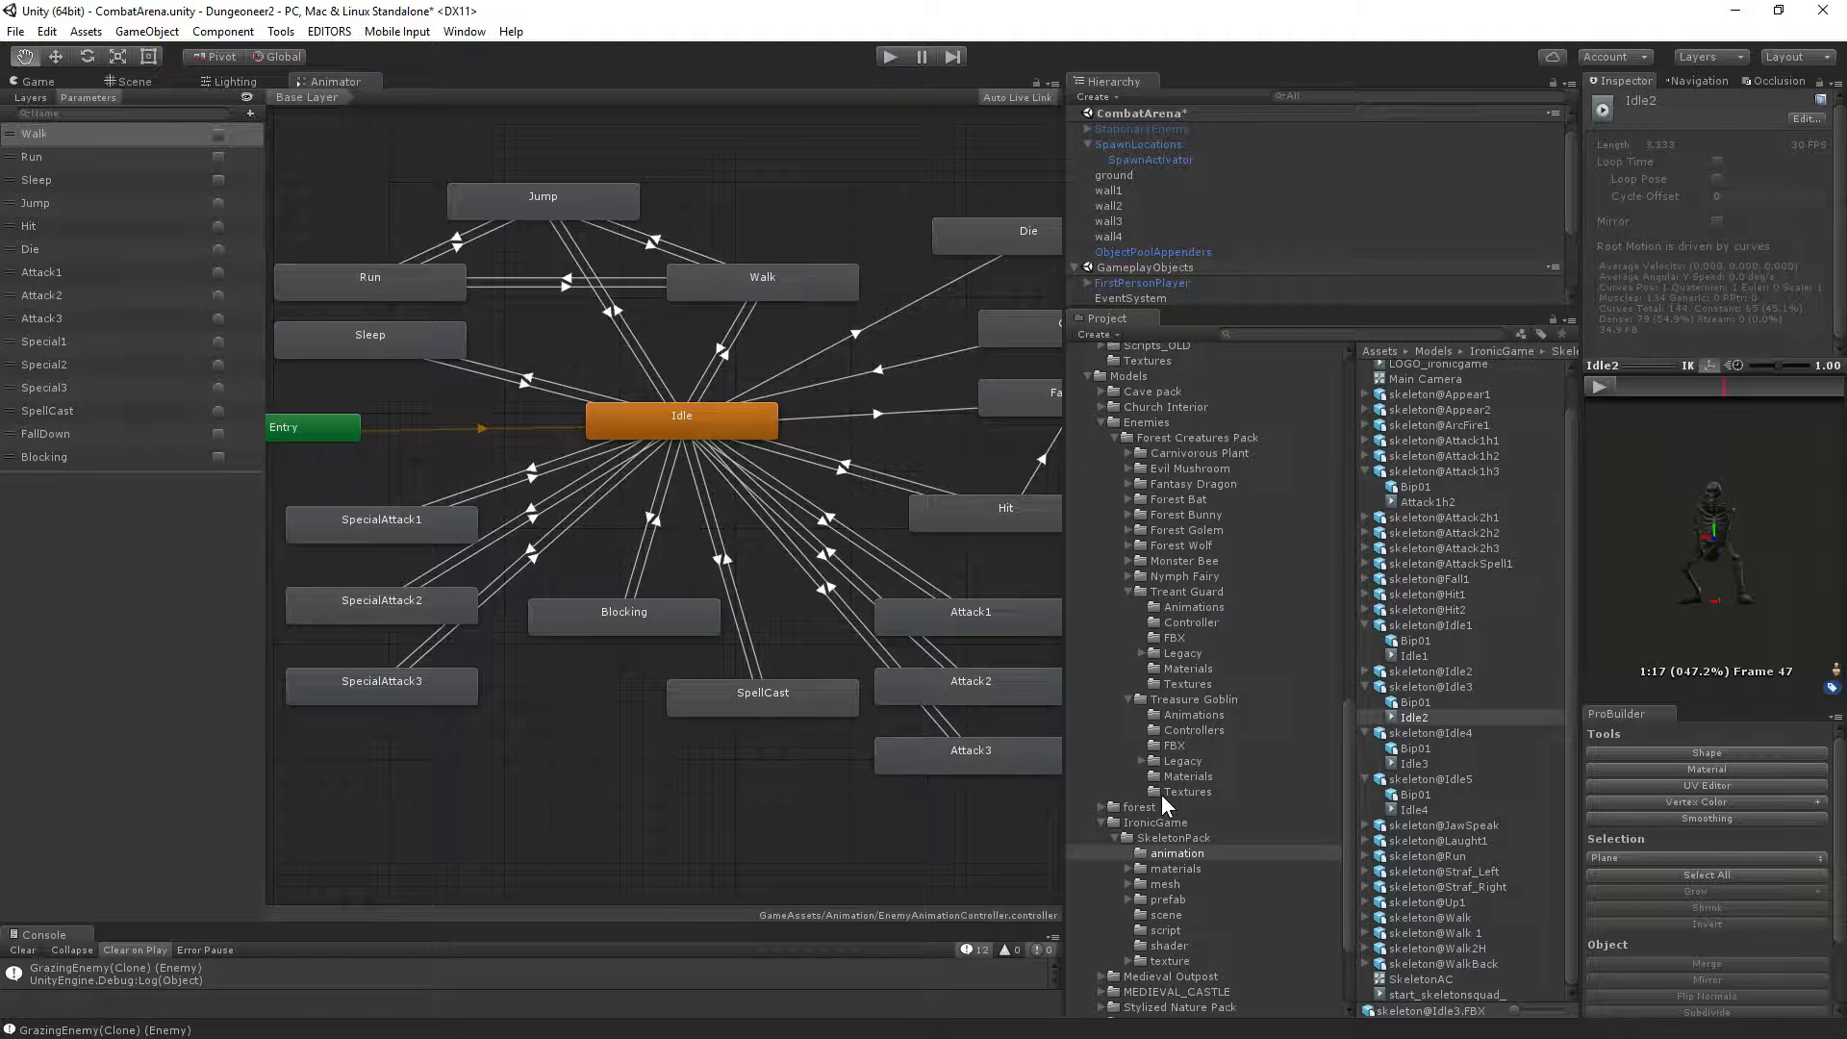
scroll(1162, 793, "down", 3)
left_click(1158, 747)
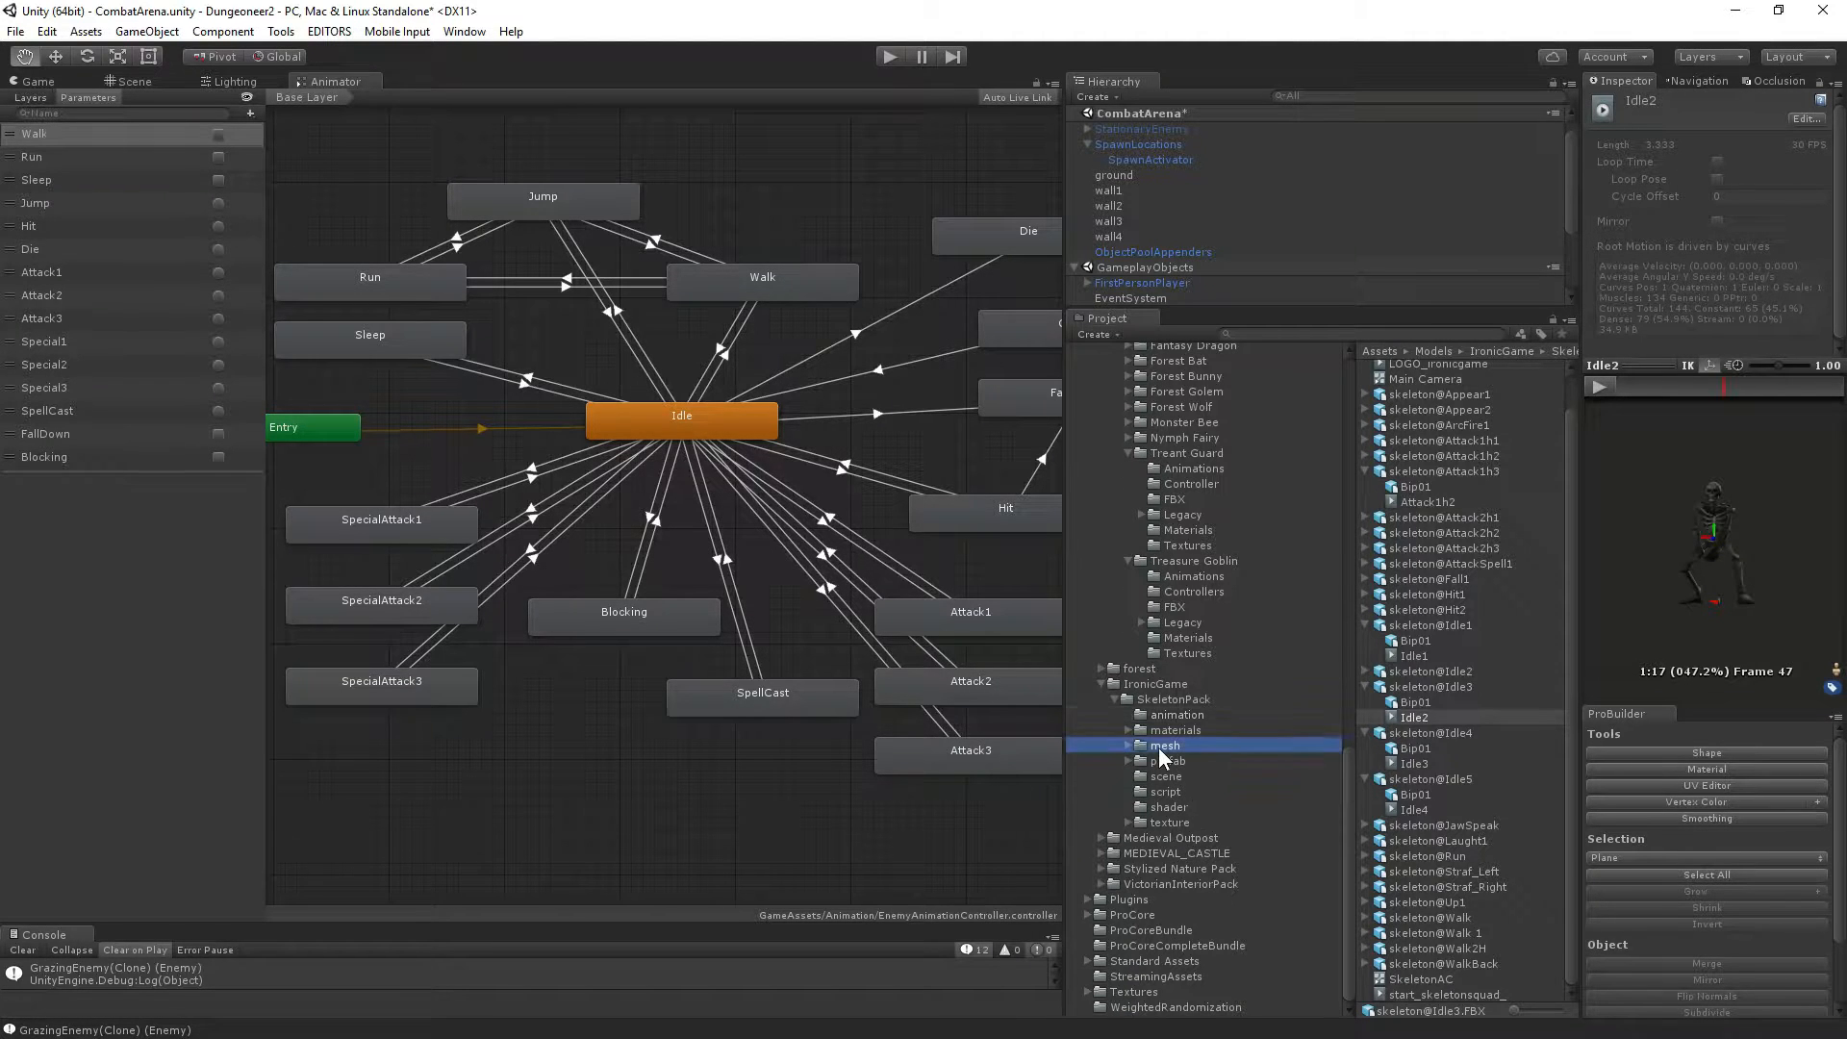
left_click(1166, 761)
Check the Treasure Goblin Prefabs folder and the Skeleton folder under GameAssets, and return to the root Assets folder.
scroll(1170, 658, "up", 12)
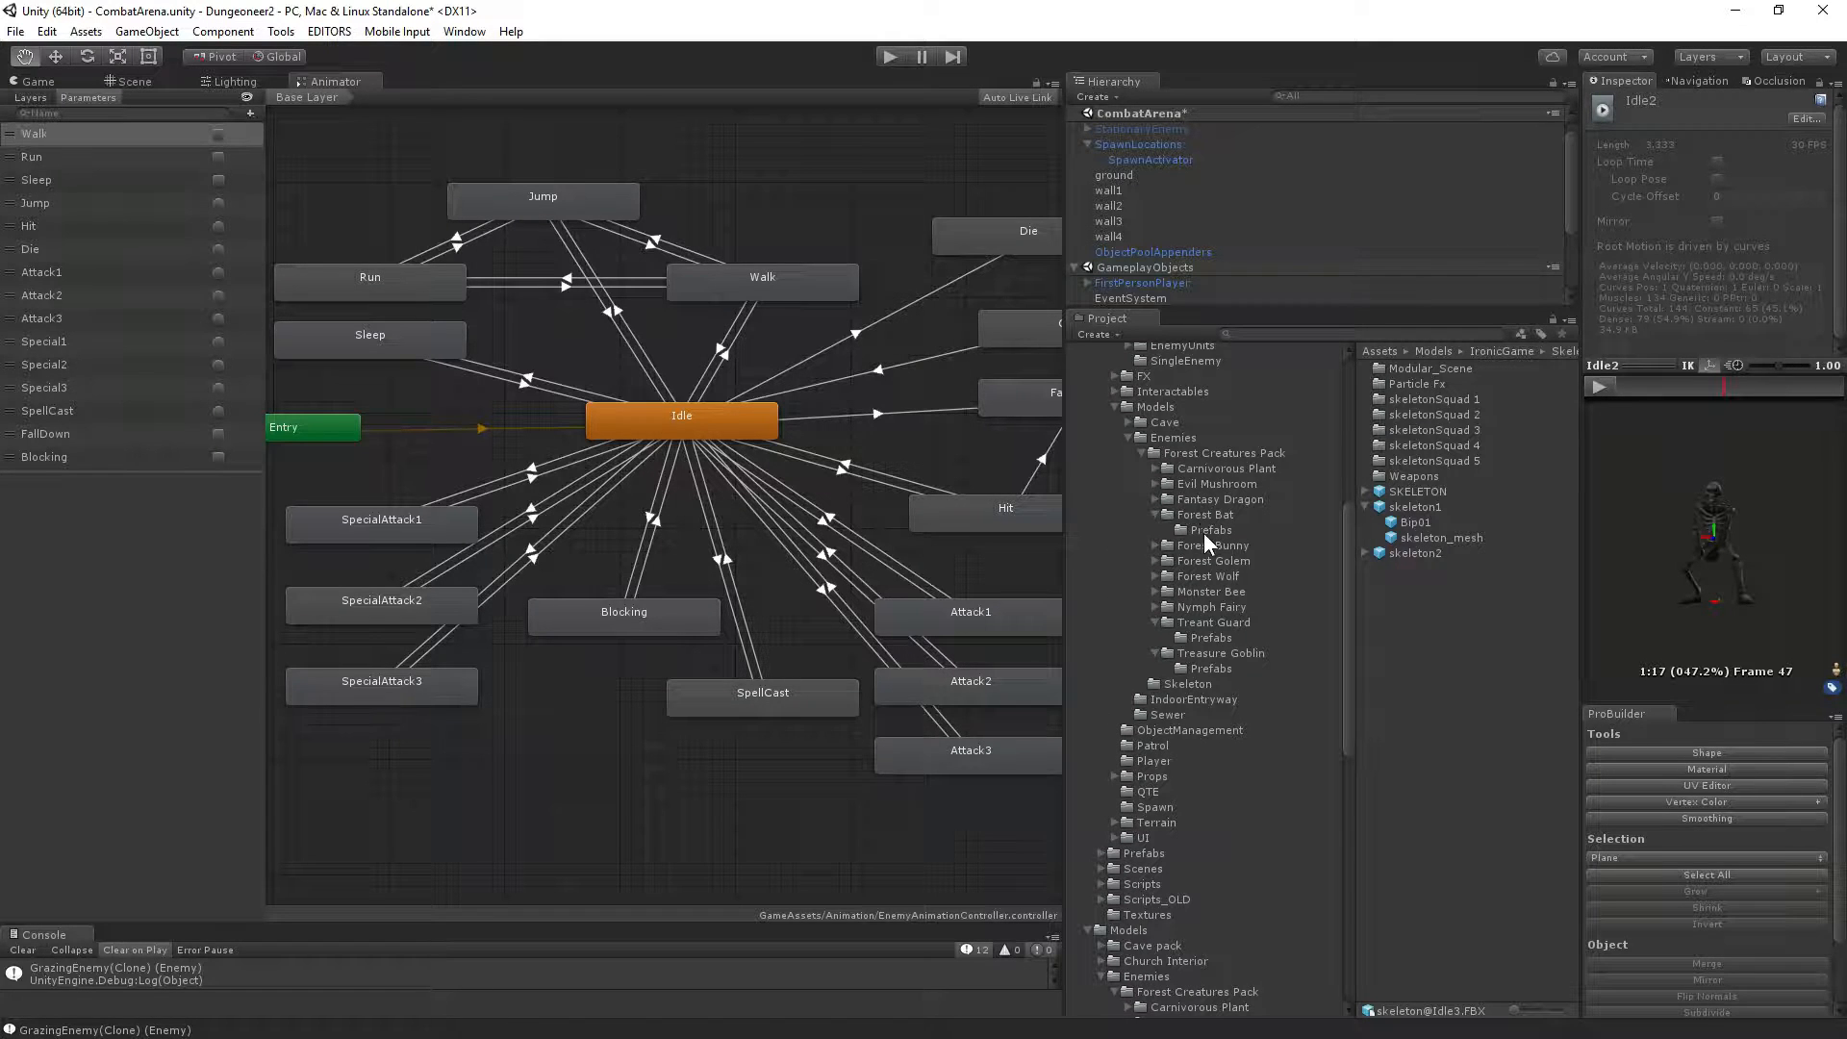
left_click(1207, 668)
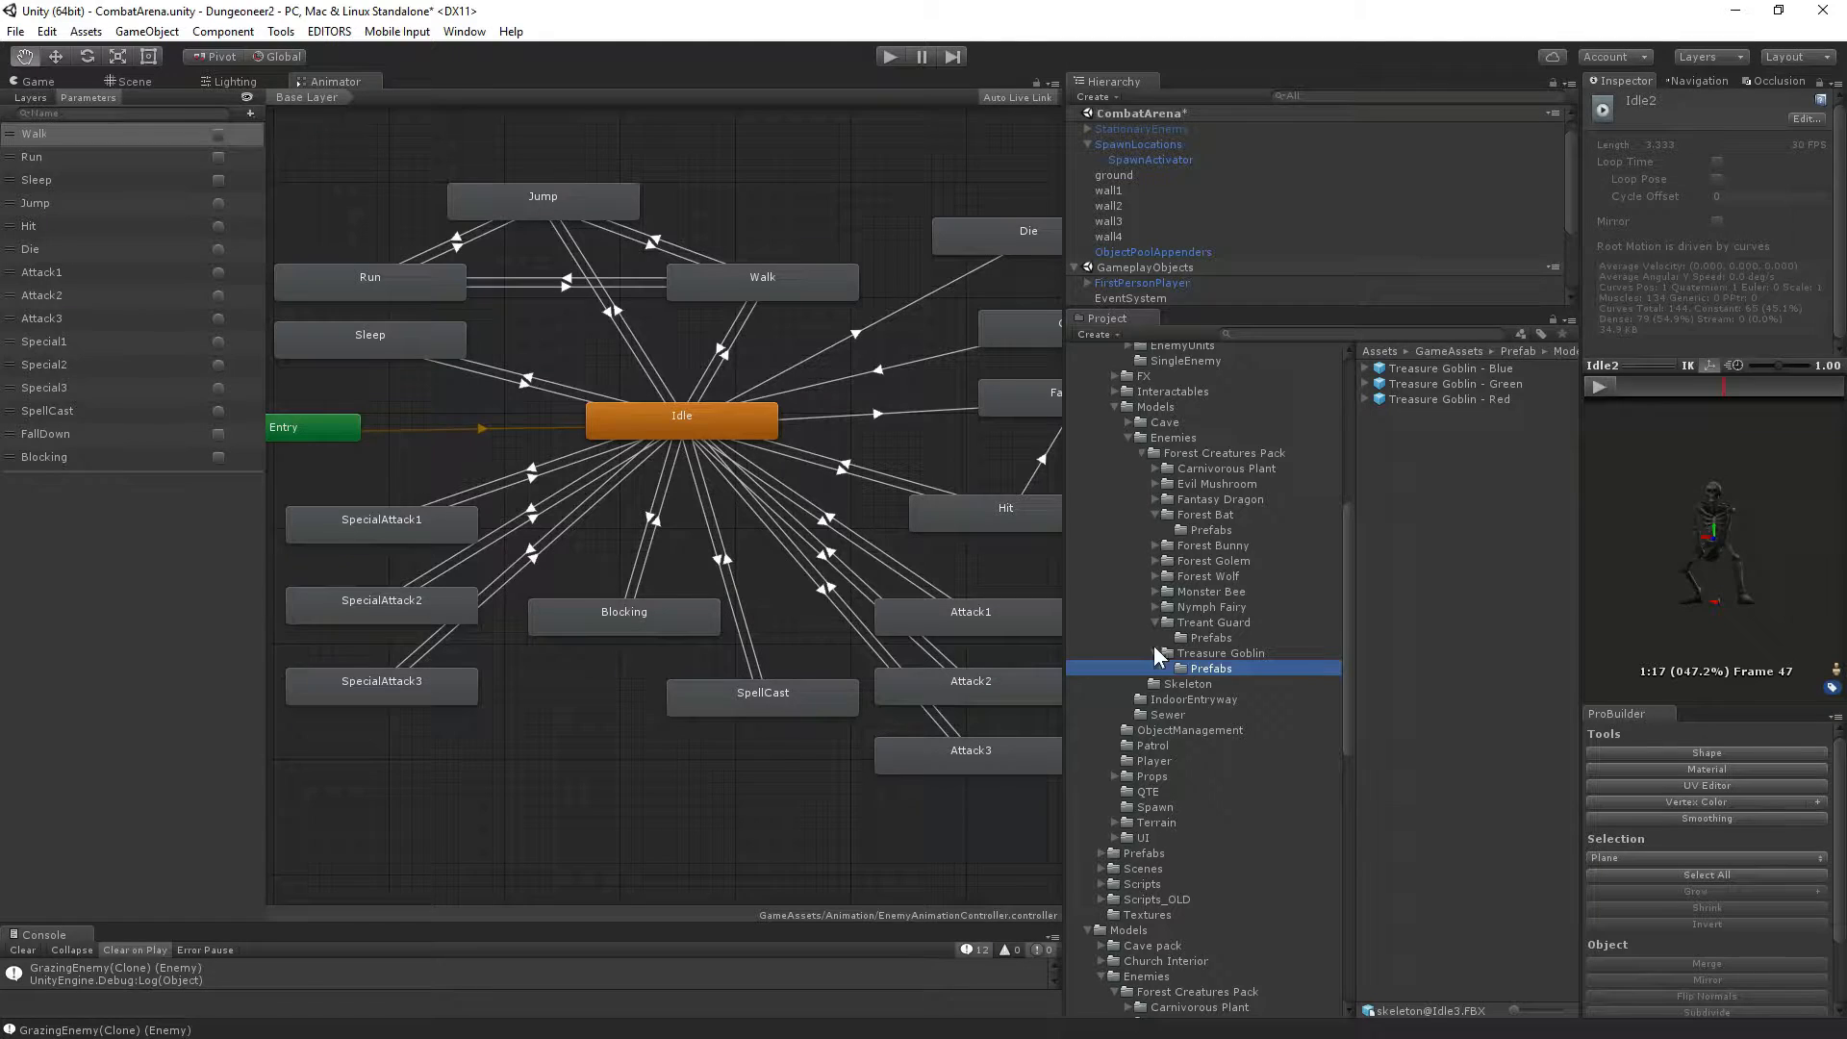
left_click(1163, 683)
left_click(1384, 352)
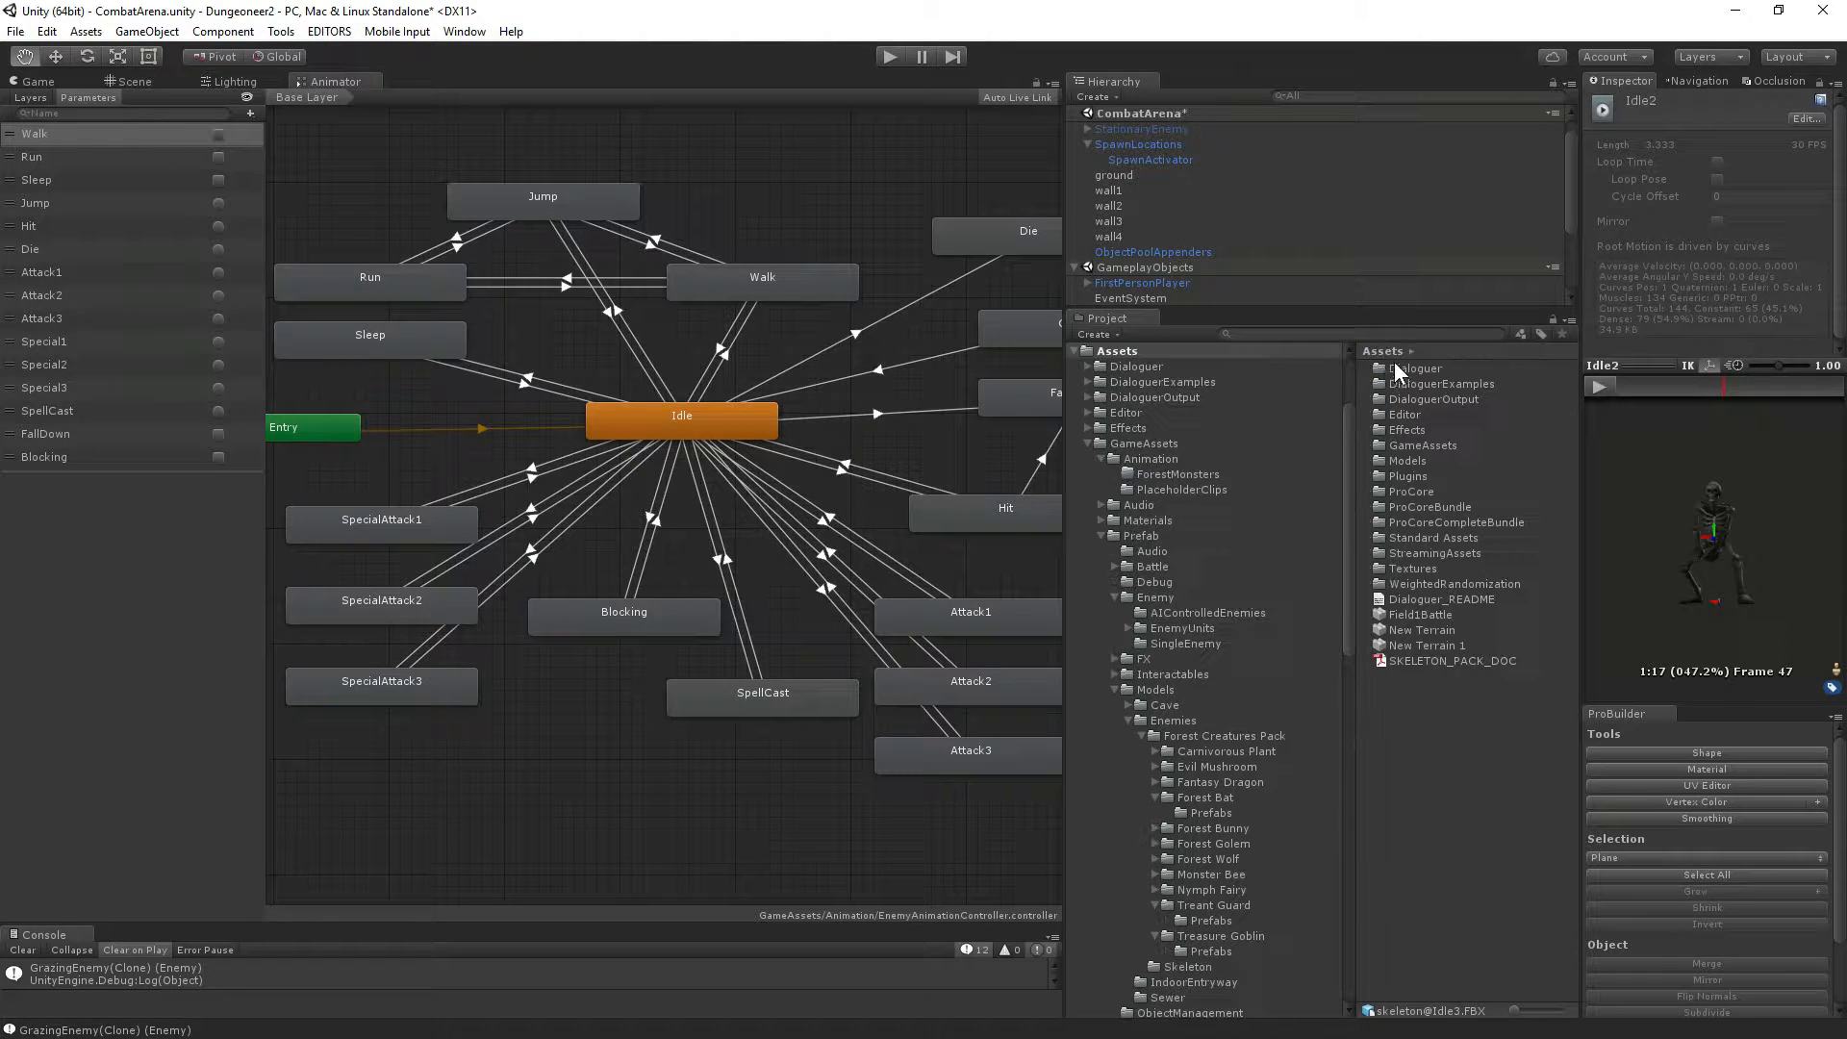
Delete the old prefabs 5 and 123 from the Skeleton folder under the GameAssets enemy models.
scroll(1196, 754, "down", 5)
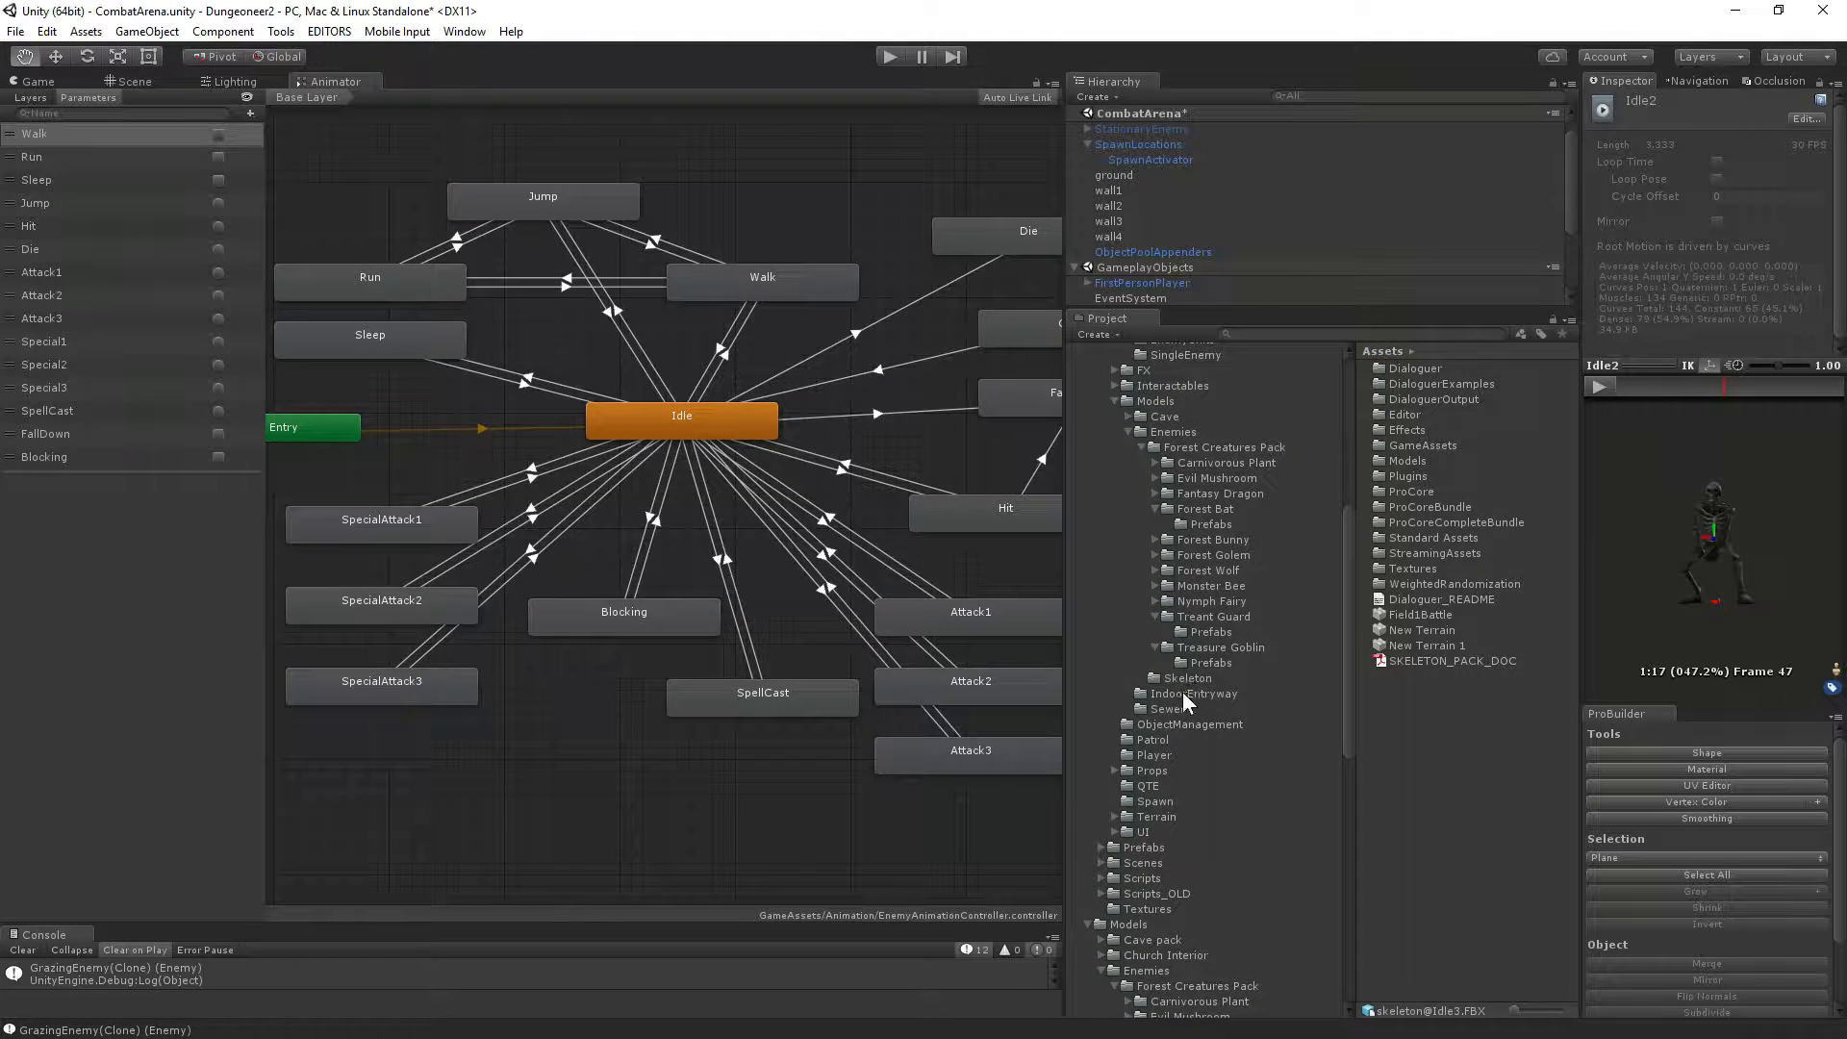
left_click(1187, 679)
left_click(1392, 371)
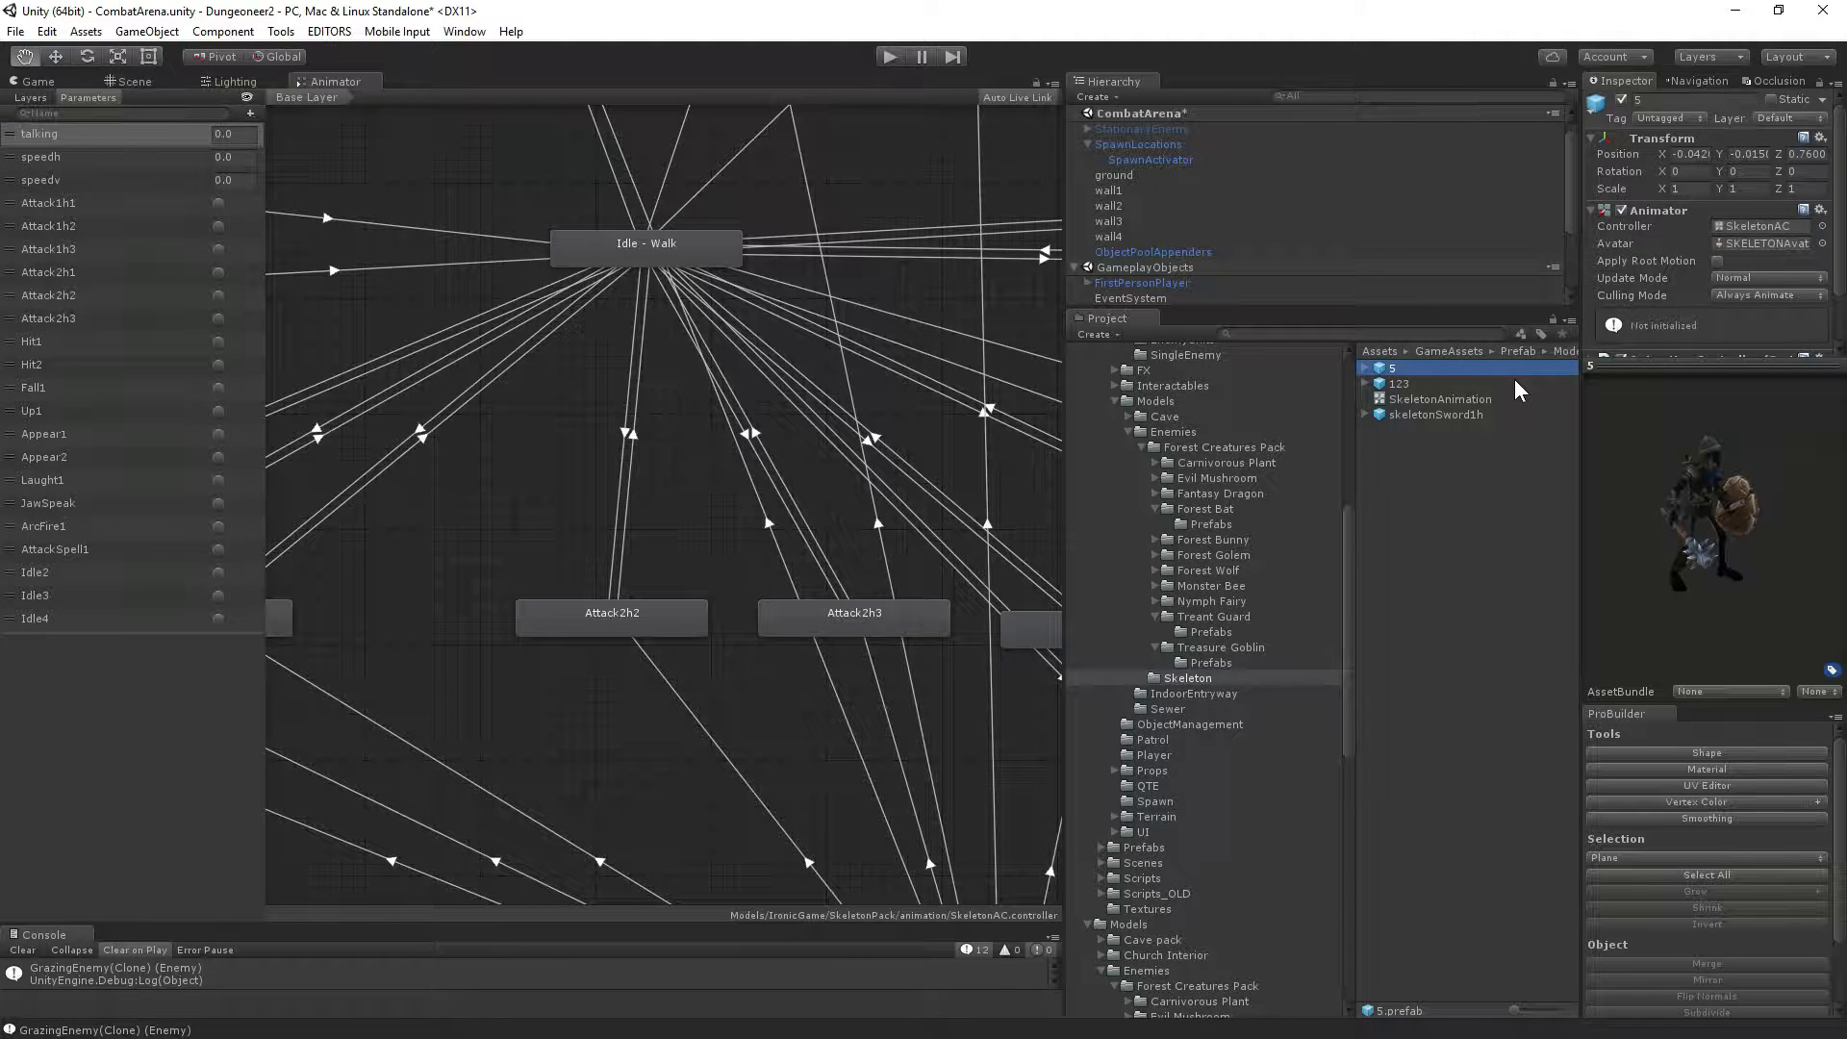
left_click(1514, 381)
key("Up")
key("Down")
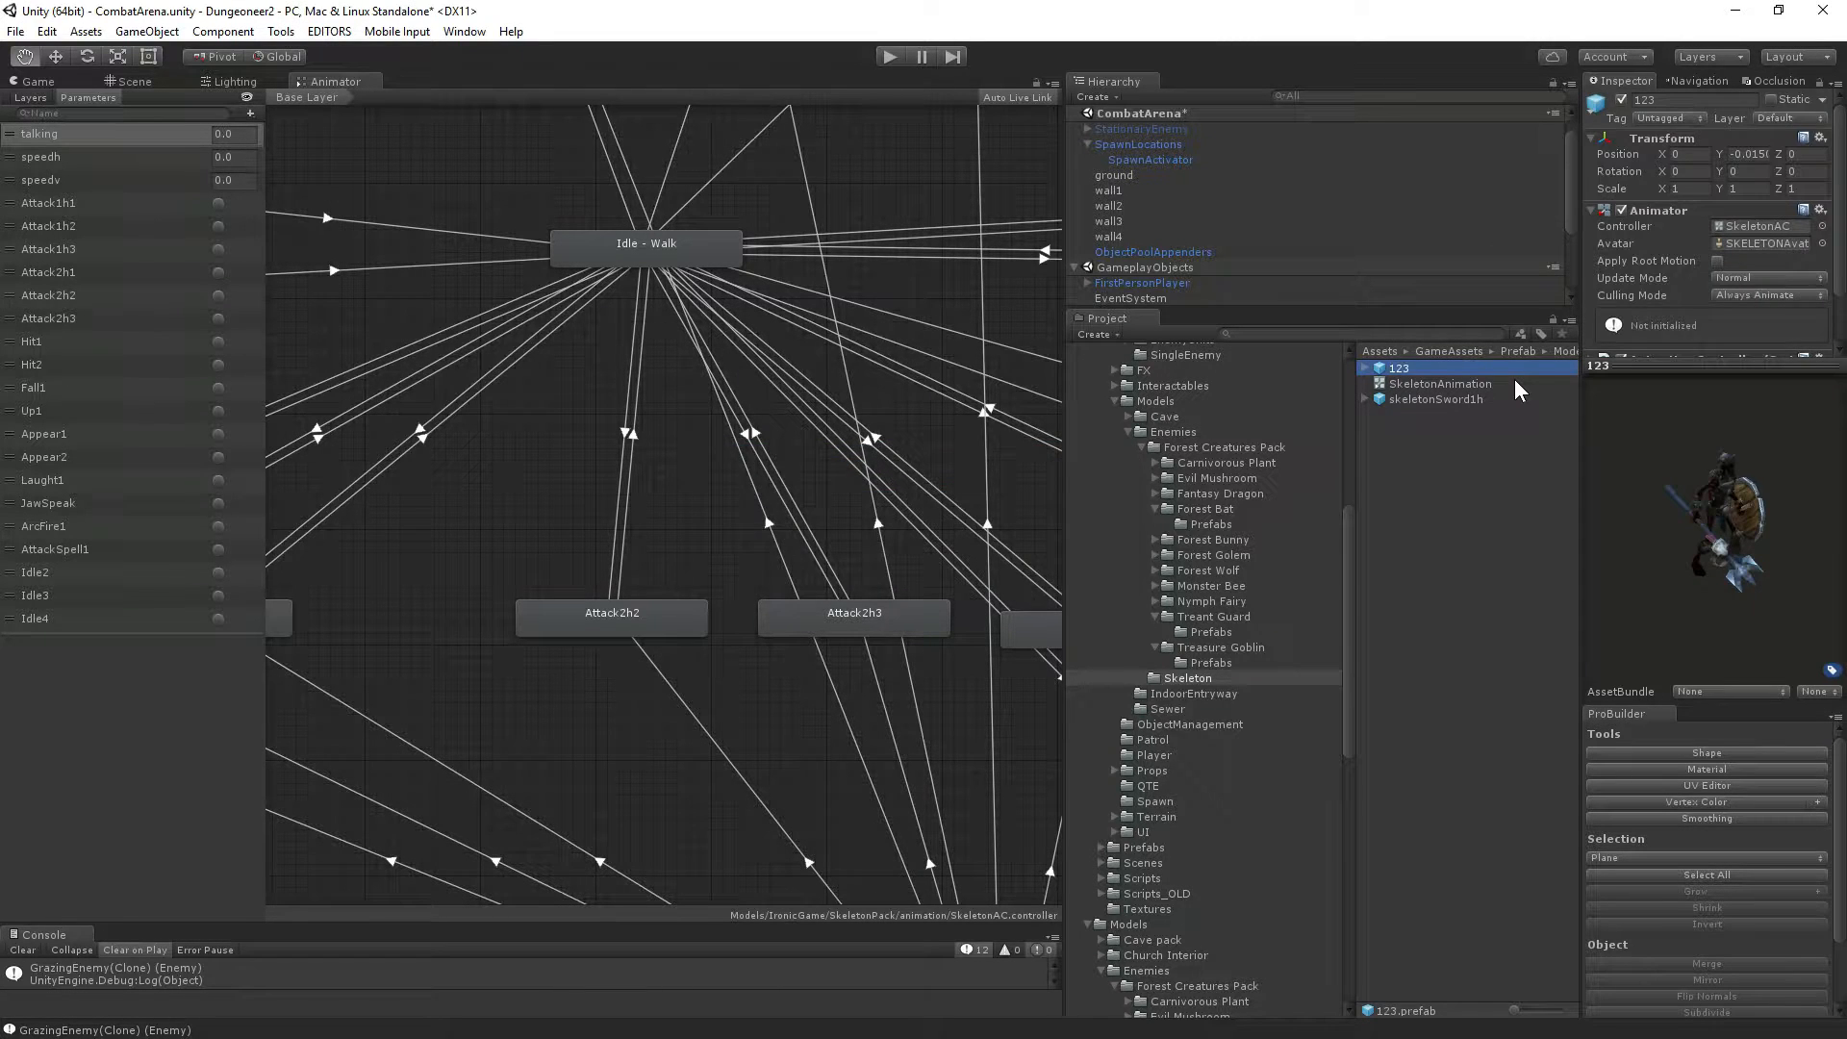
key("Delete")
key("Return")
Delete the skeletonSword1h prefab and the SkeletonAnimation controller so that the Skeleton folder is empty.
key("Down")
key("Down")
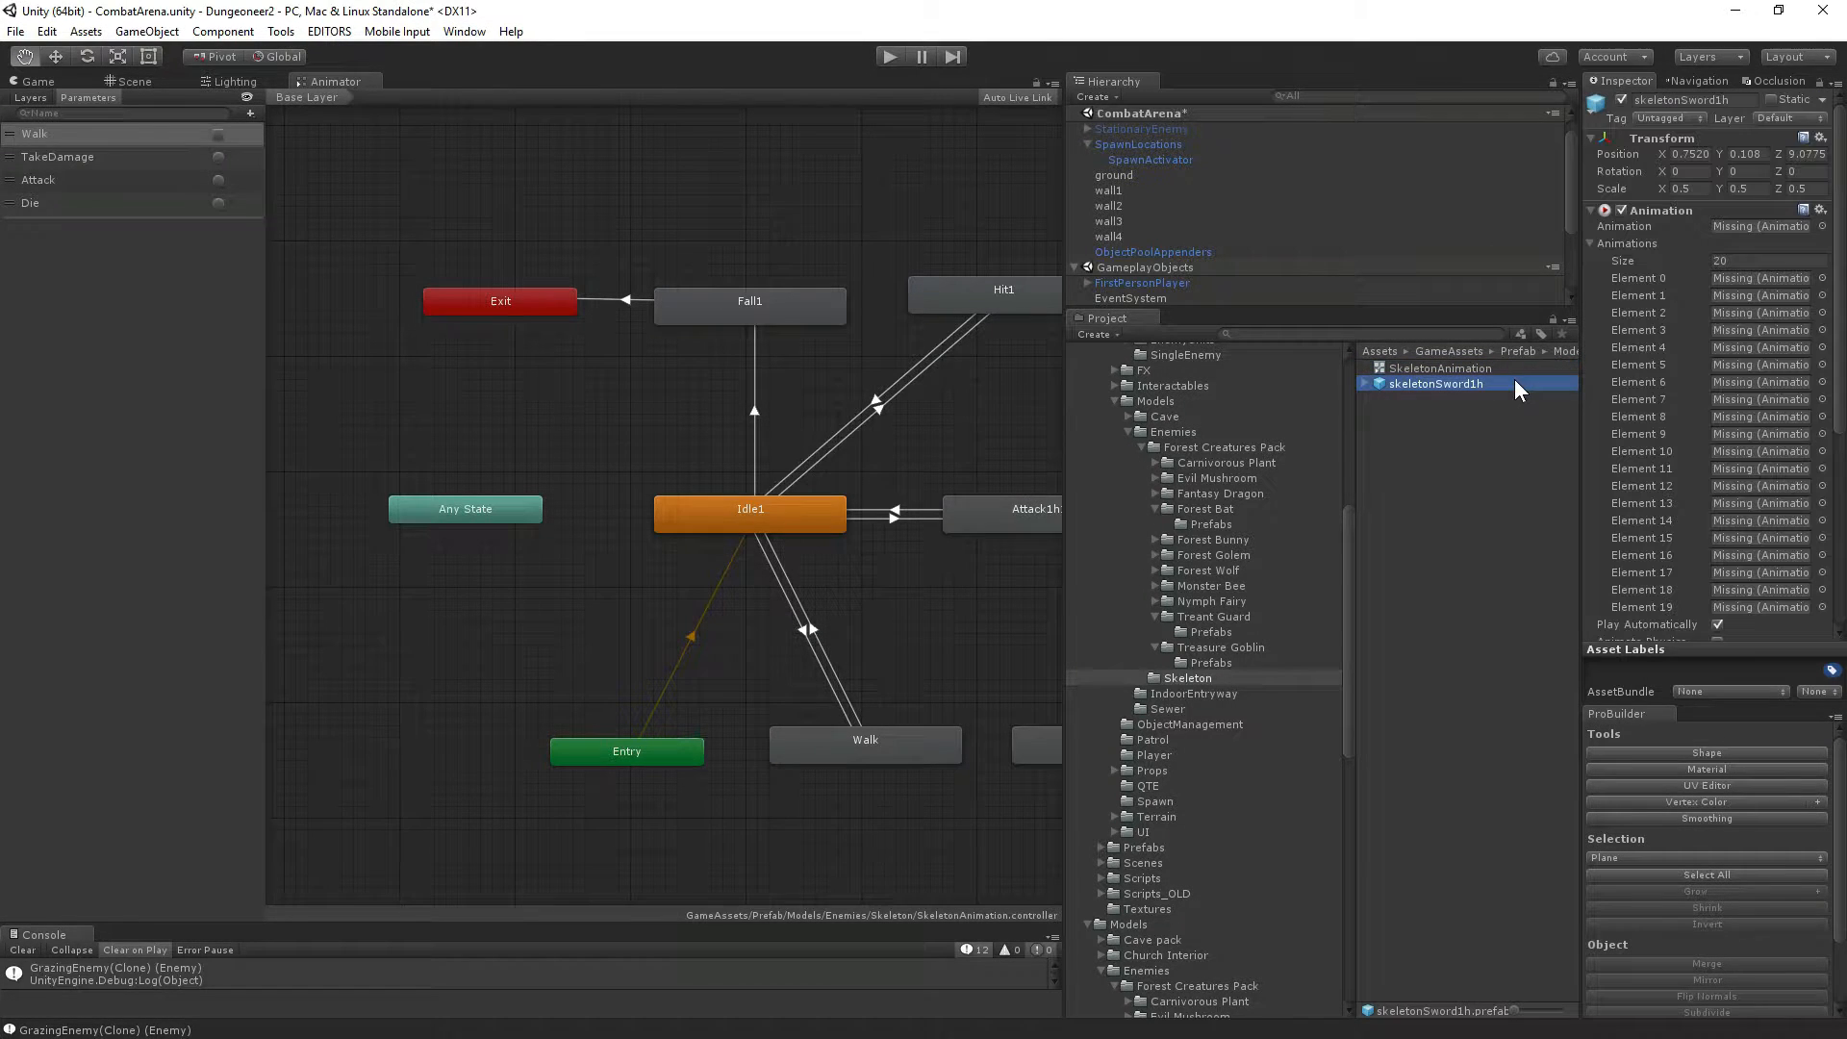
key("Delete")
key("Return")
key("Down")
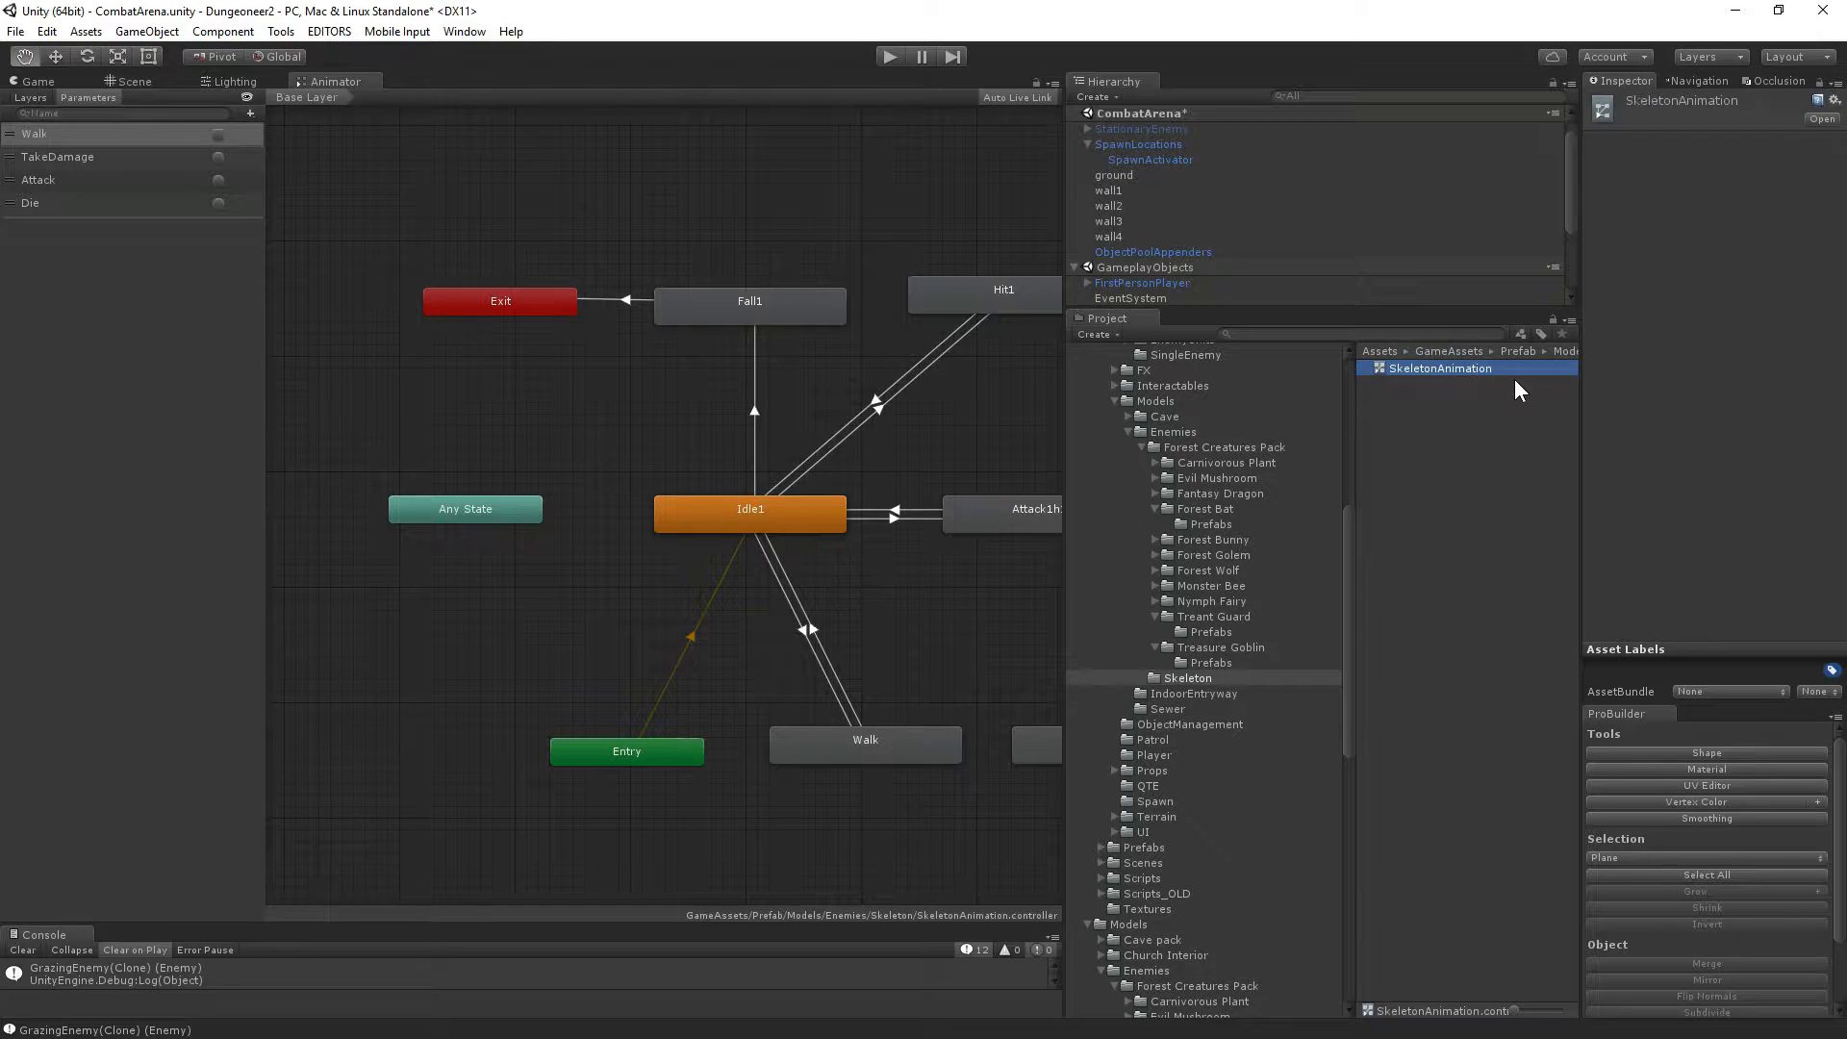
key("Delete")
key("Return")
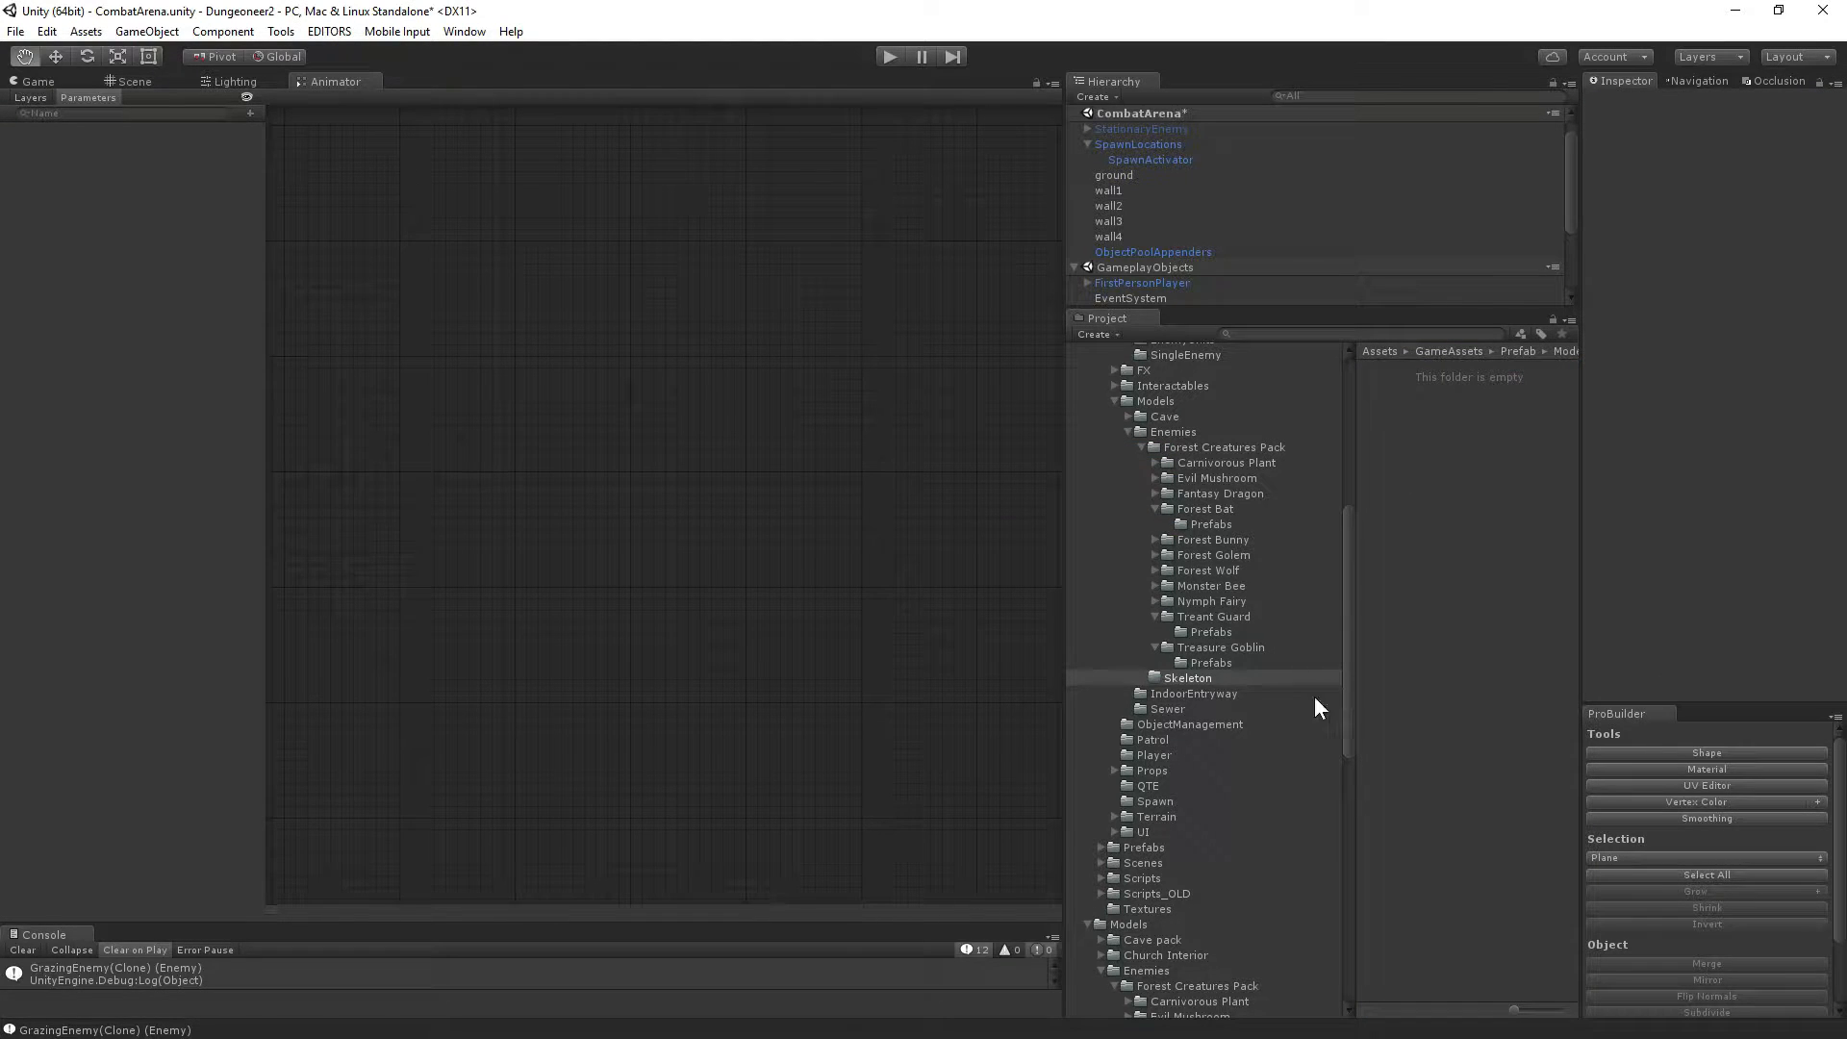
Open Modular_scene from the Scenes favorite, saving the changes made to CombatArena.
left_click_drag(1352, 665, 1398, 674)
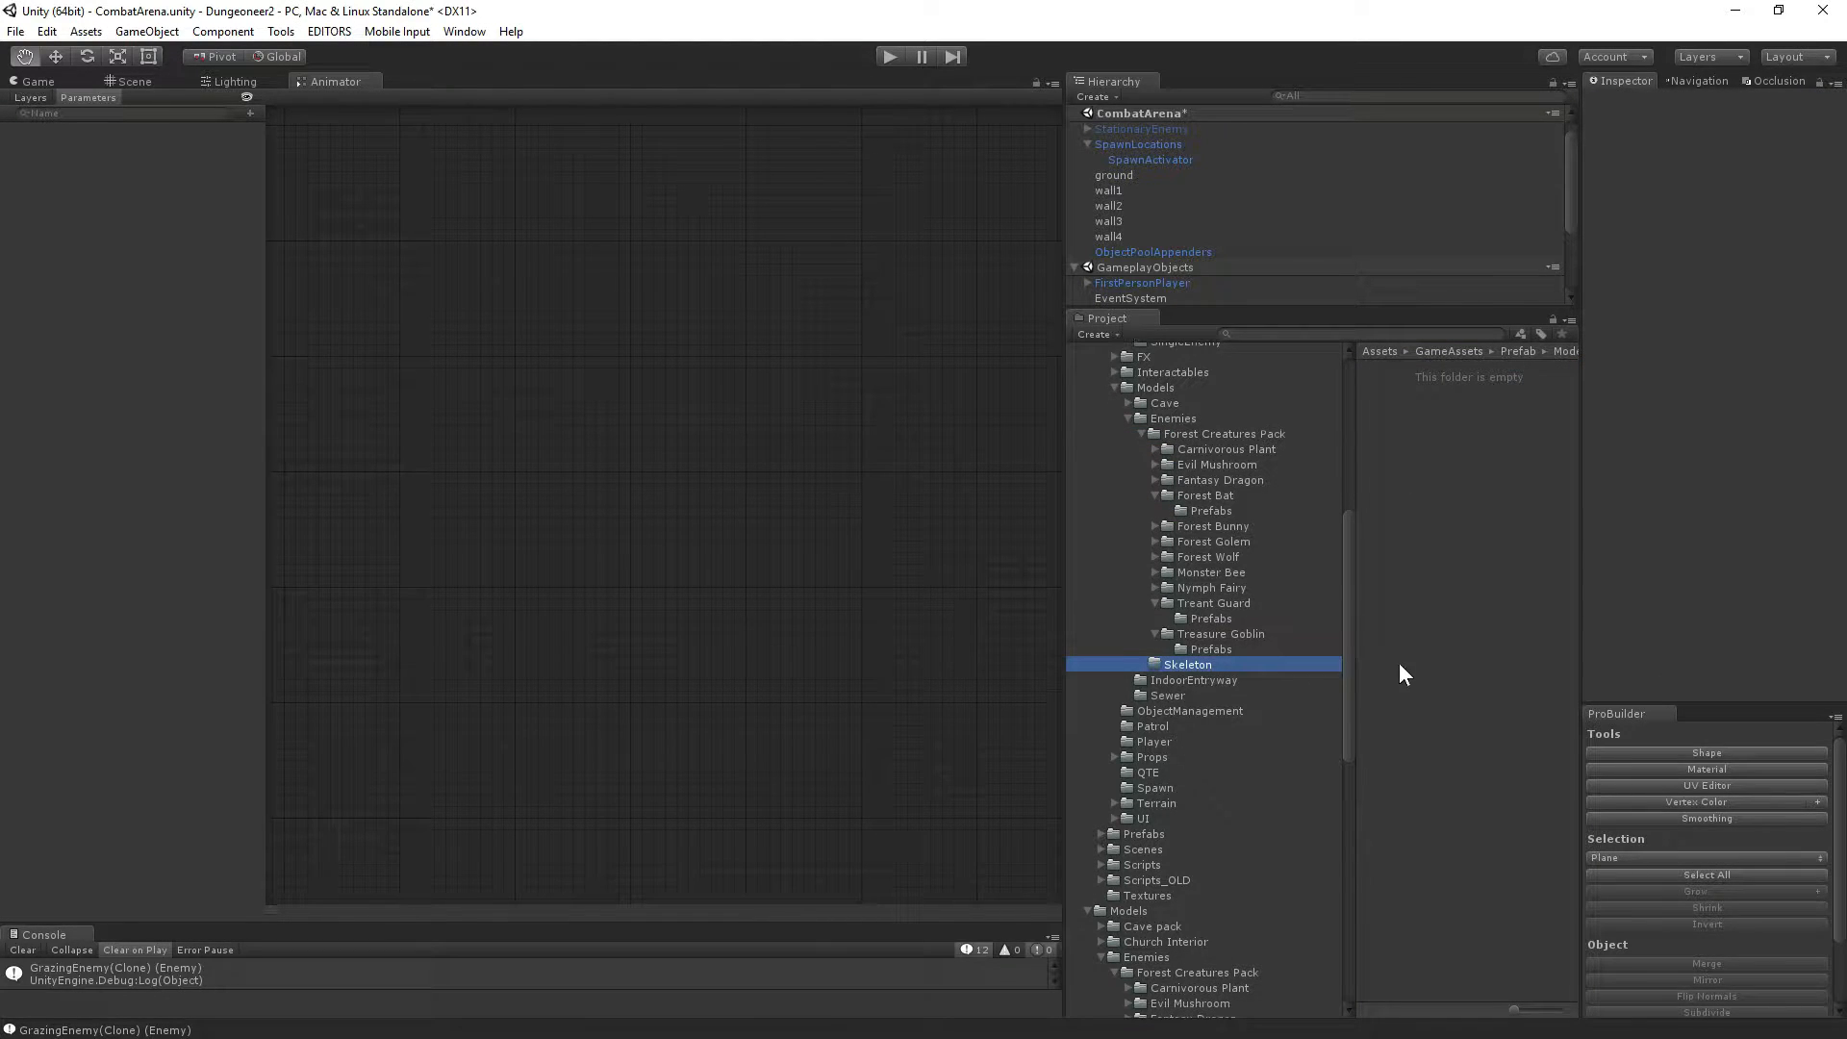
scroll(1195, 412, "up", 10)
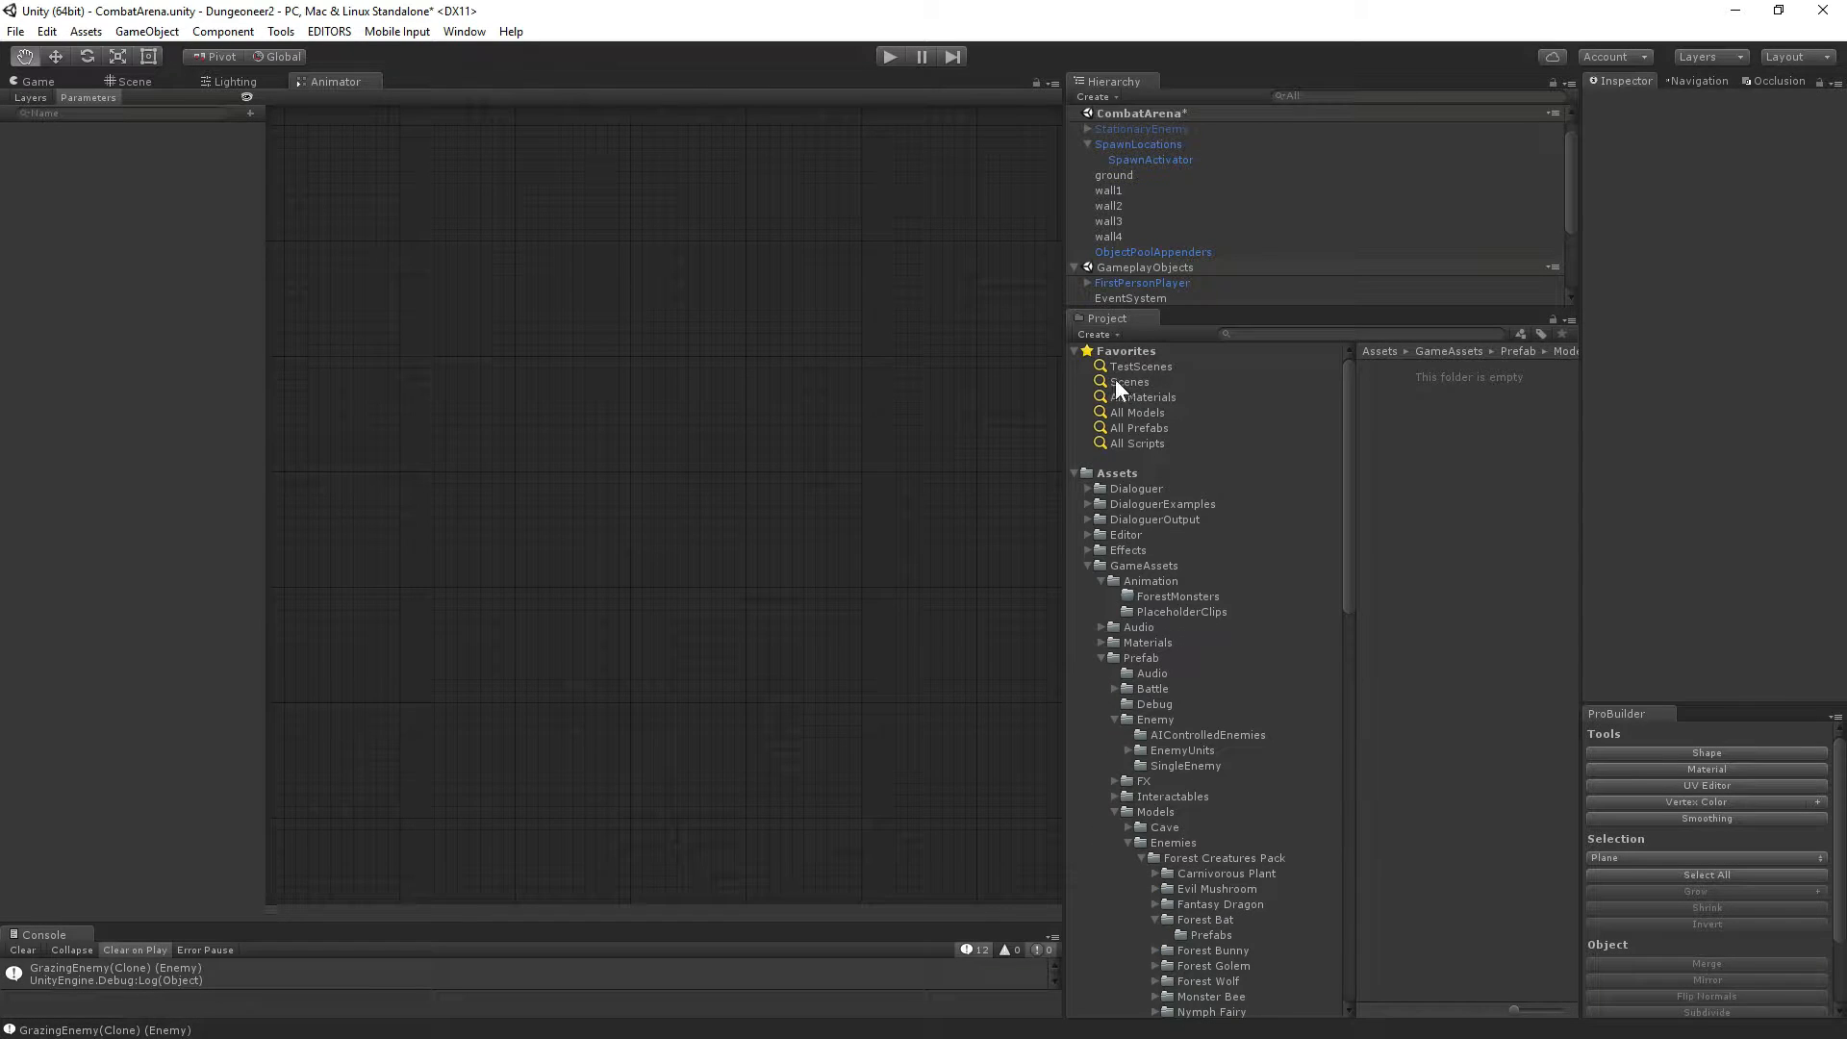
left_click(1138, 384)
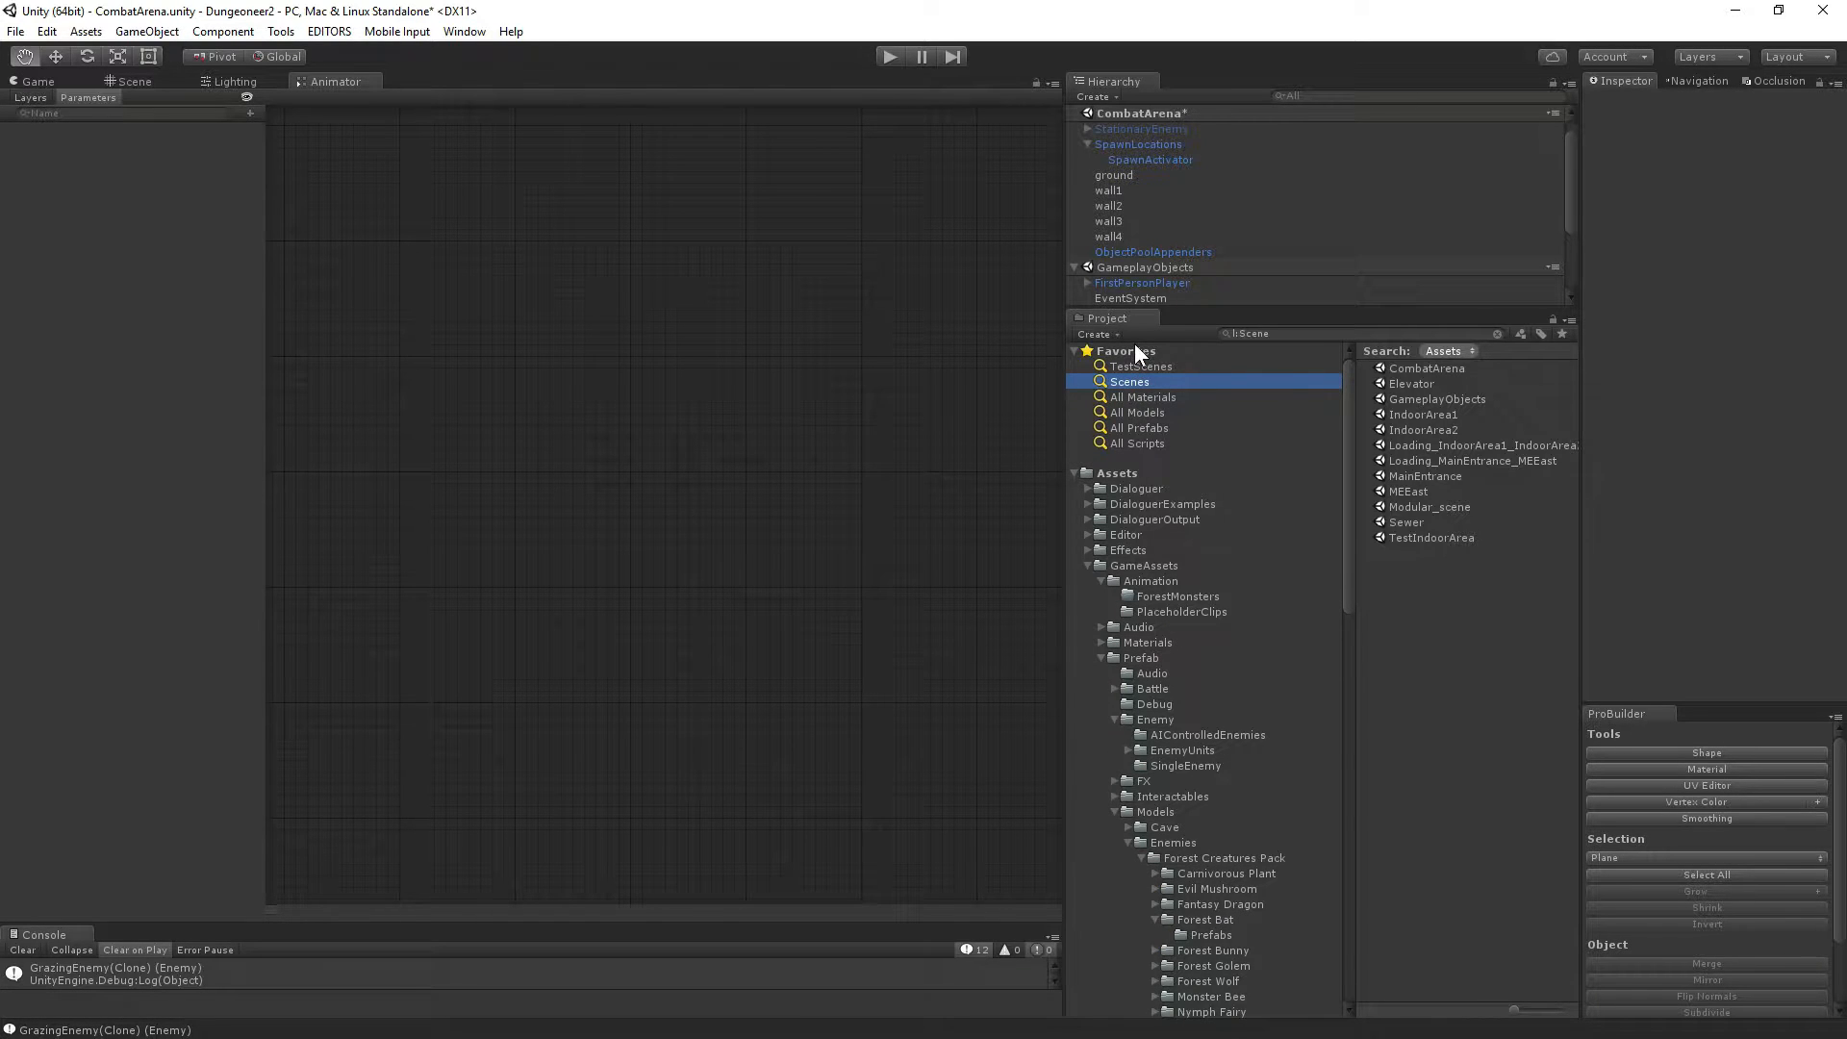
double_click(1437, 512)
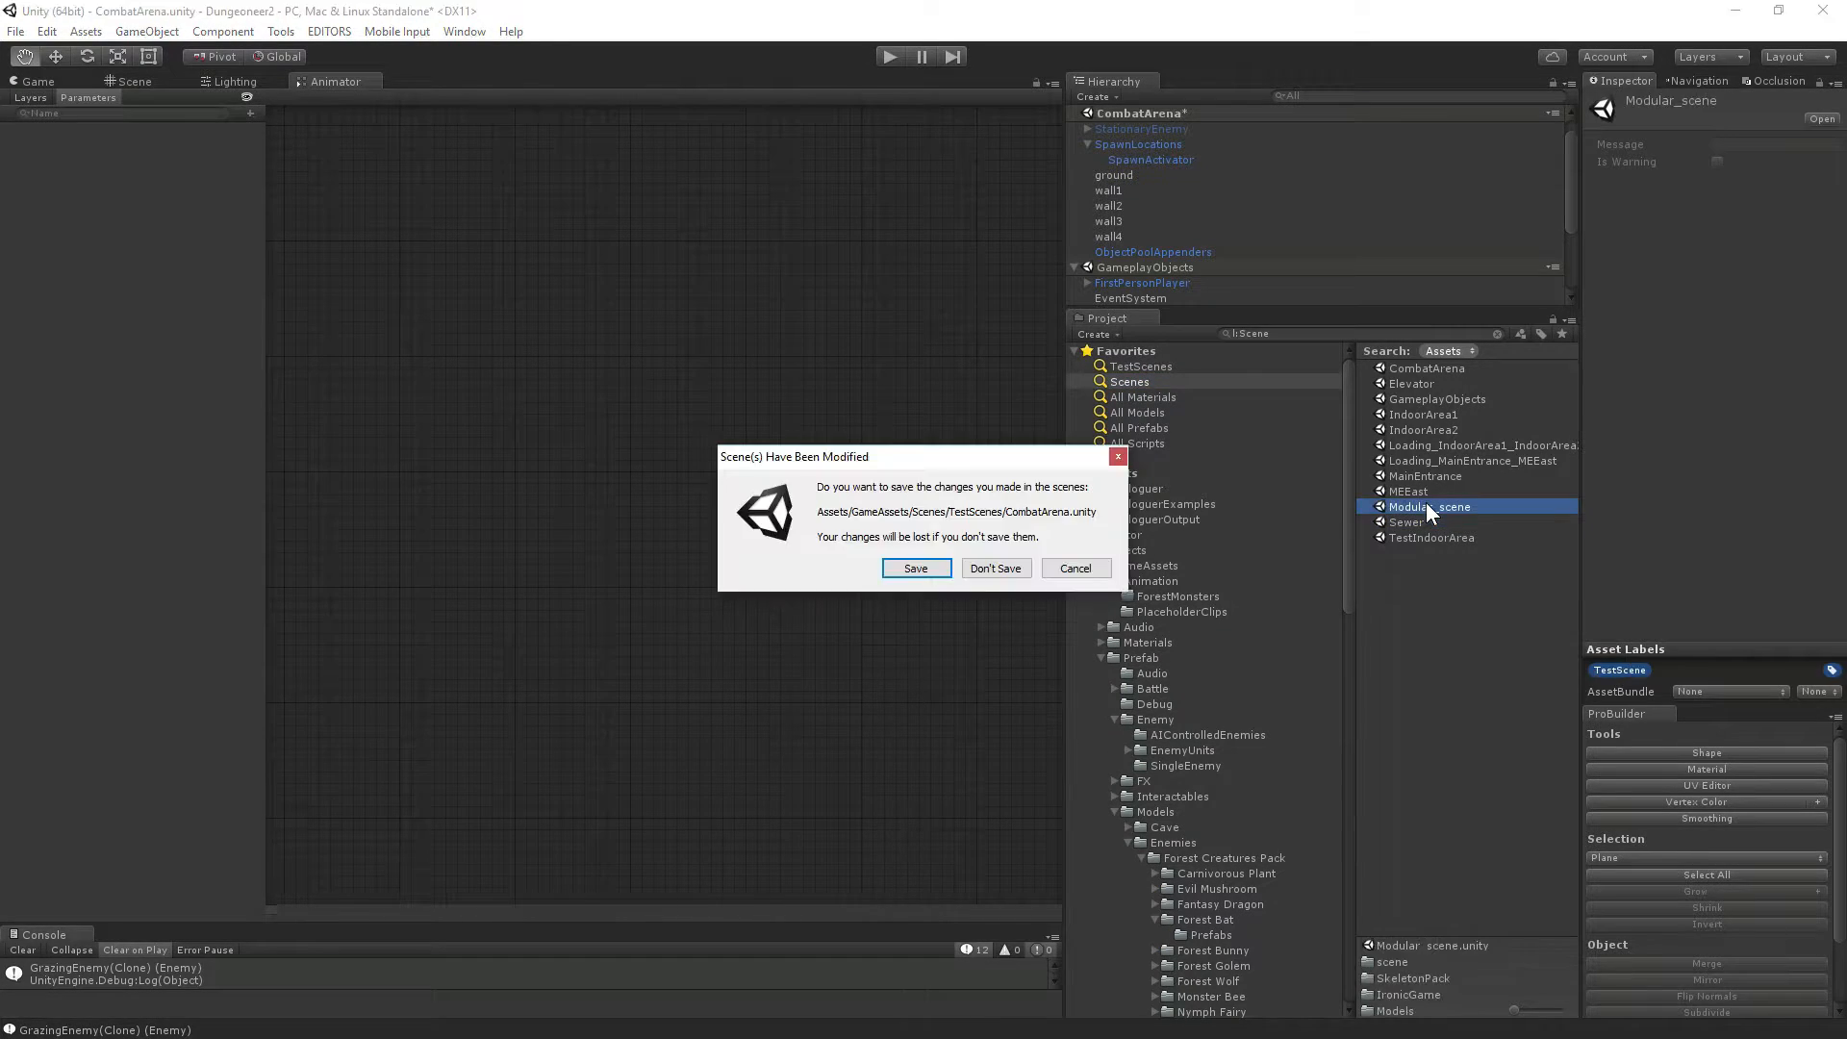
left_click(917, 569)
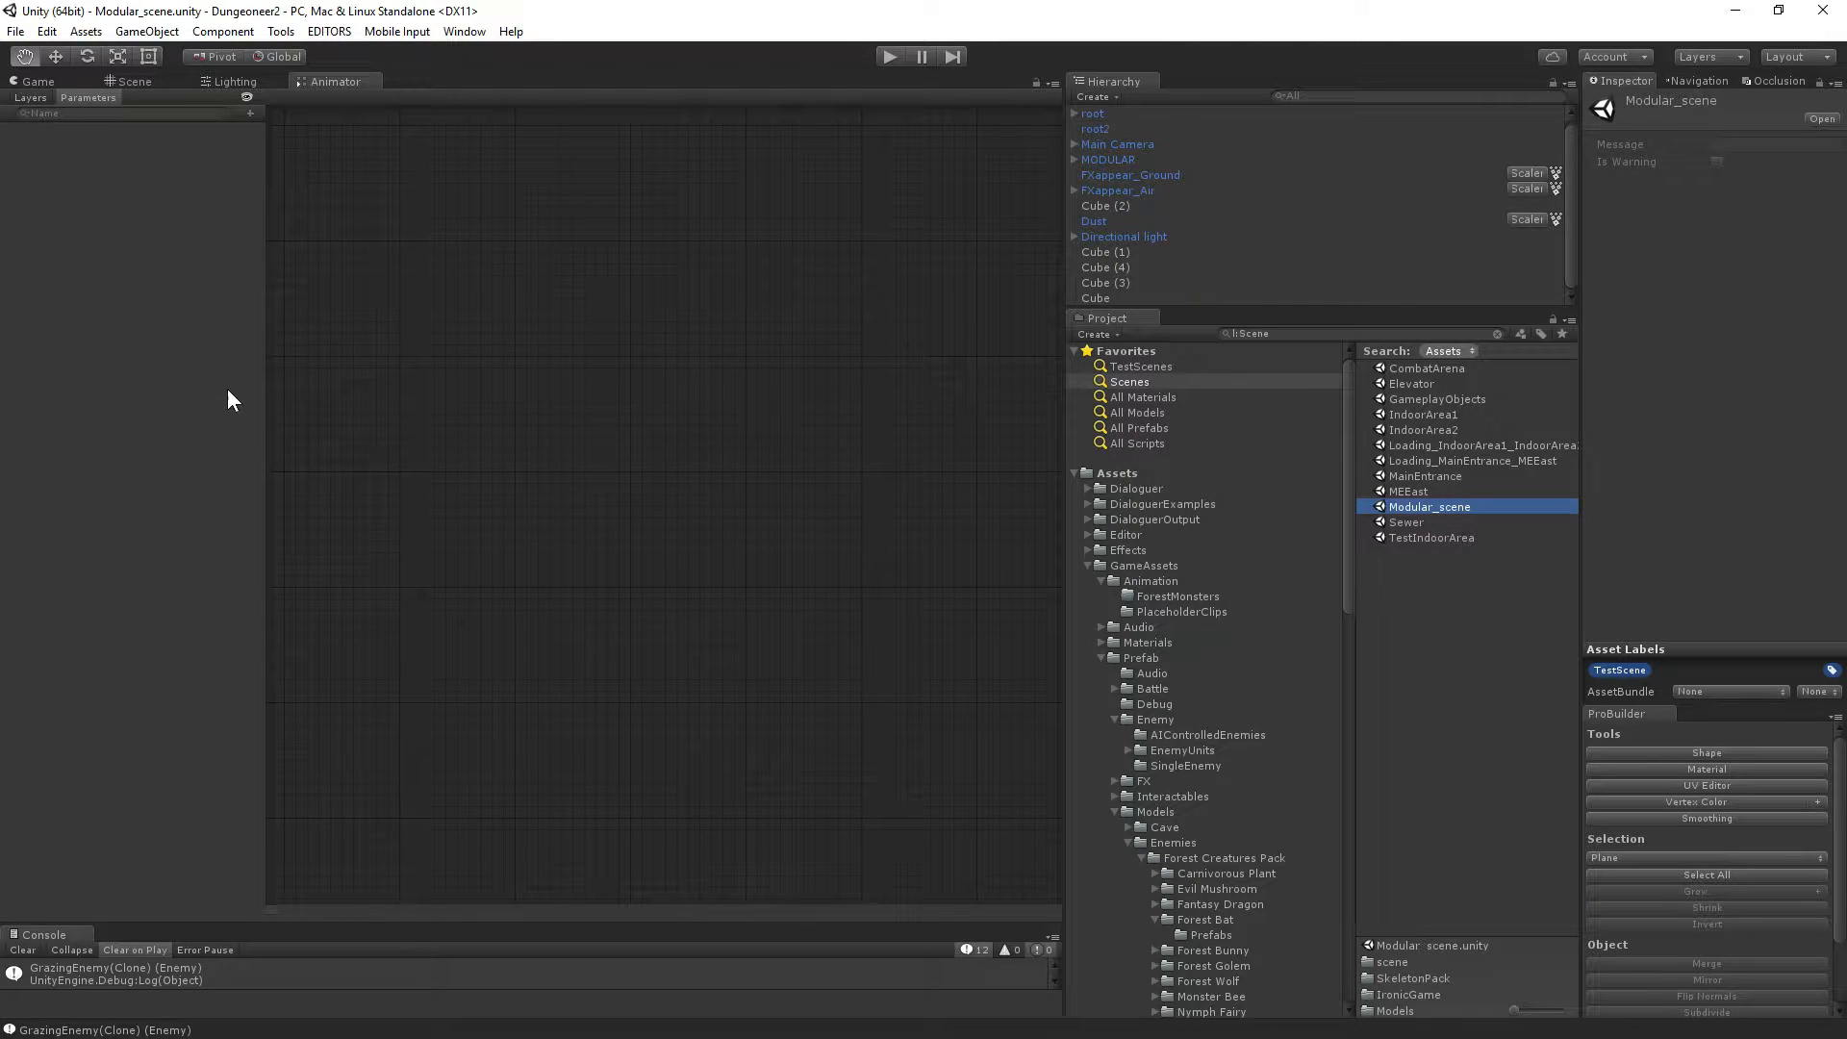
Run the scene and summon random skeletons until a blue one holding a one-handed sword appears.
left_click_drag(264, 375, 177, 379)
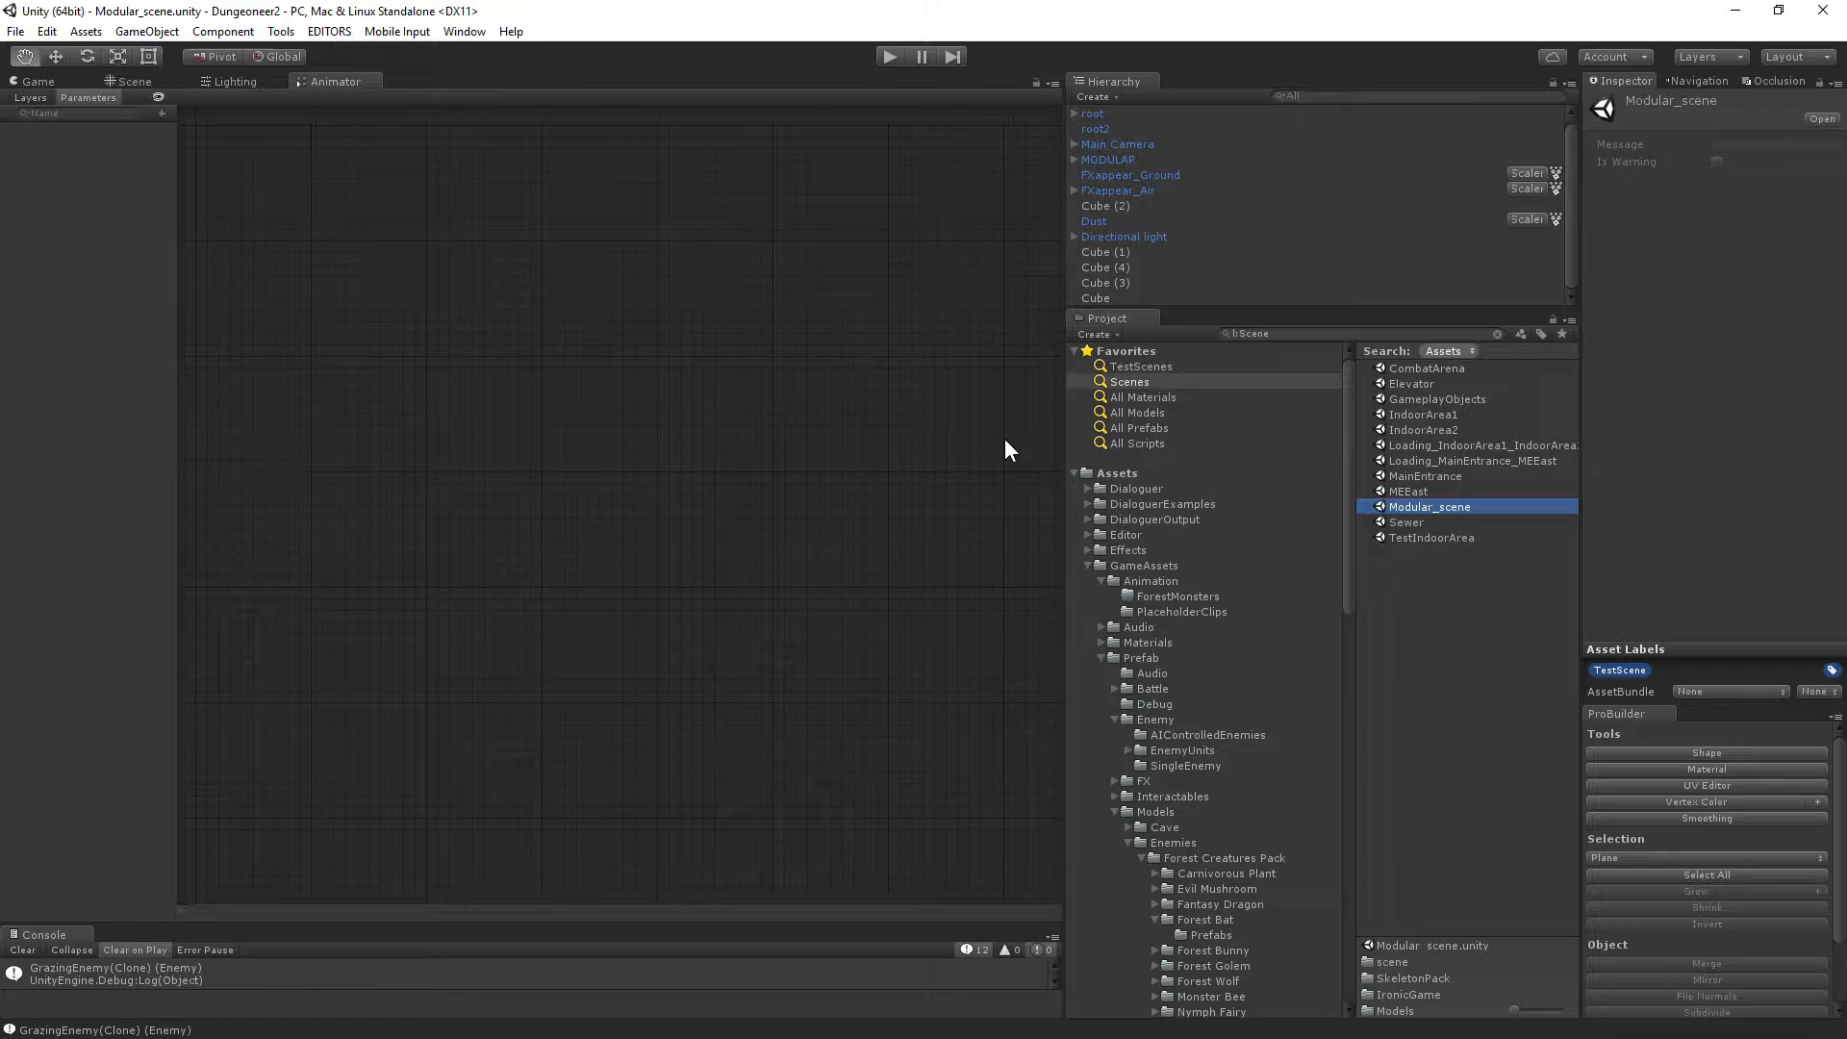
left_click(887, 58)
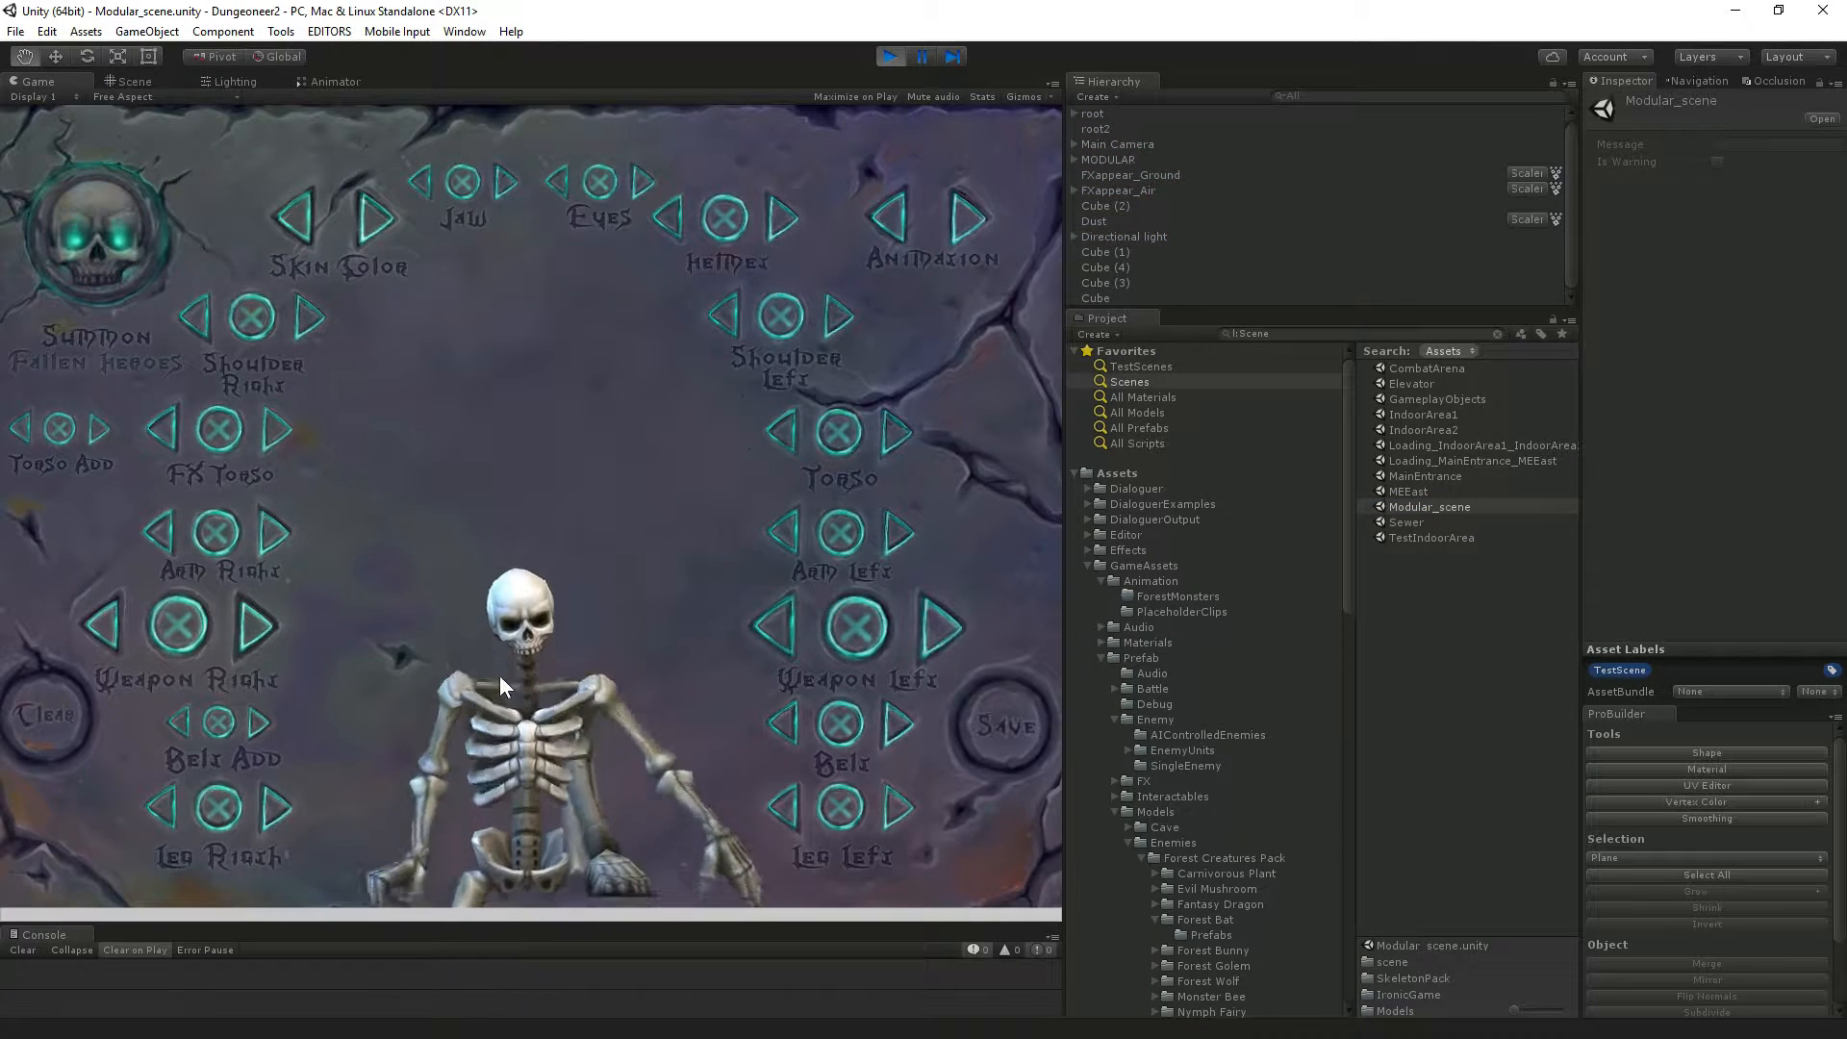
left_click(100, 258)
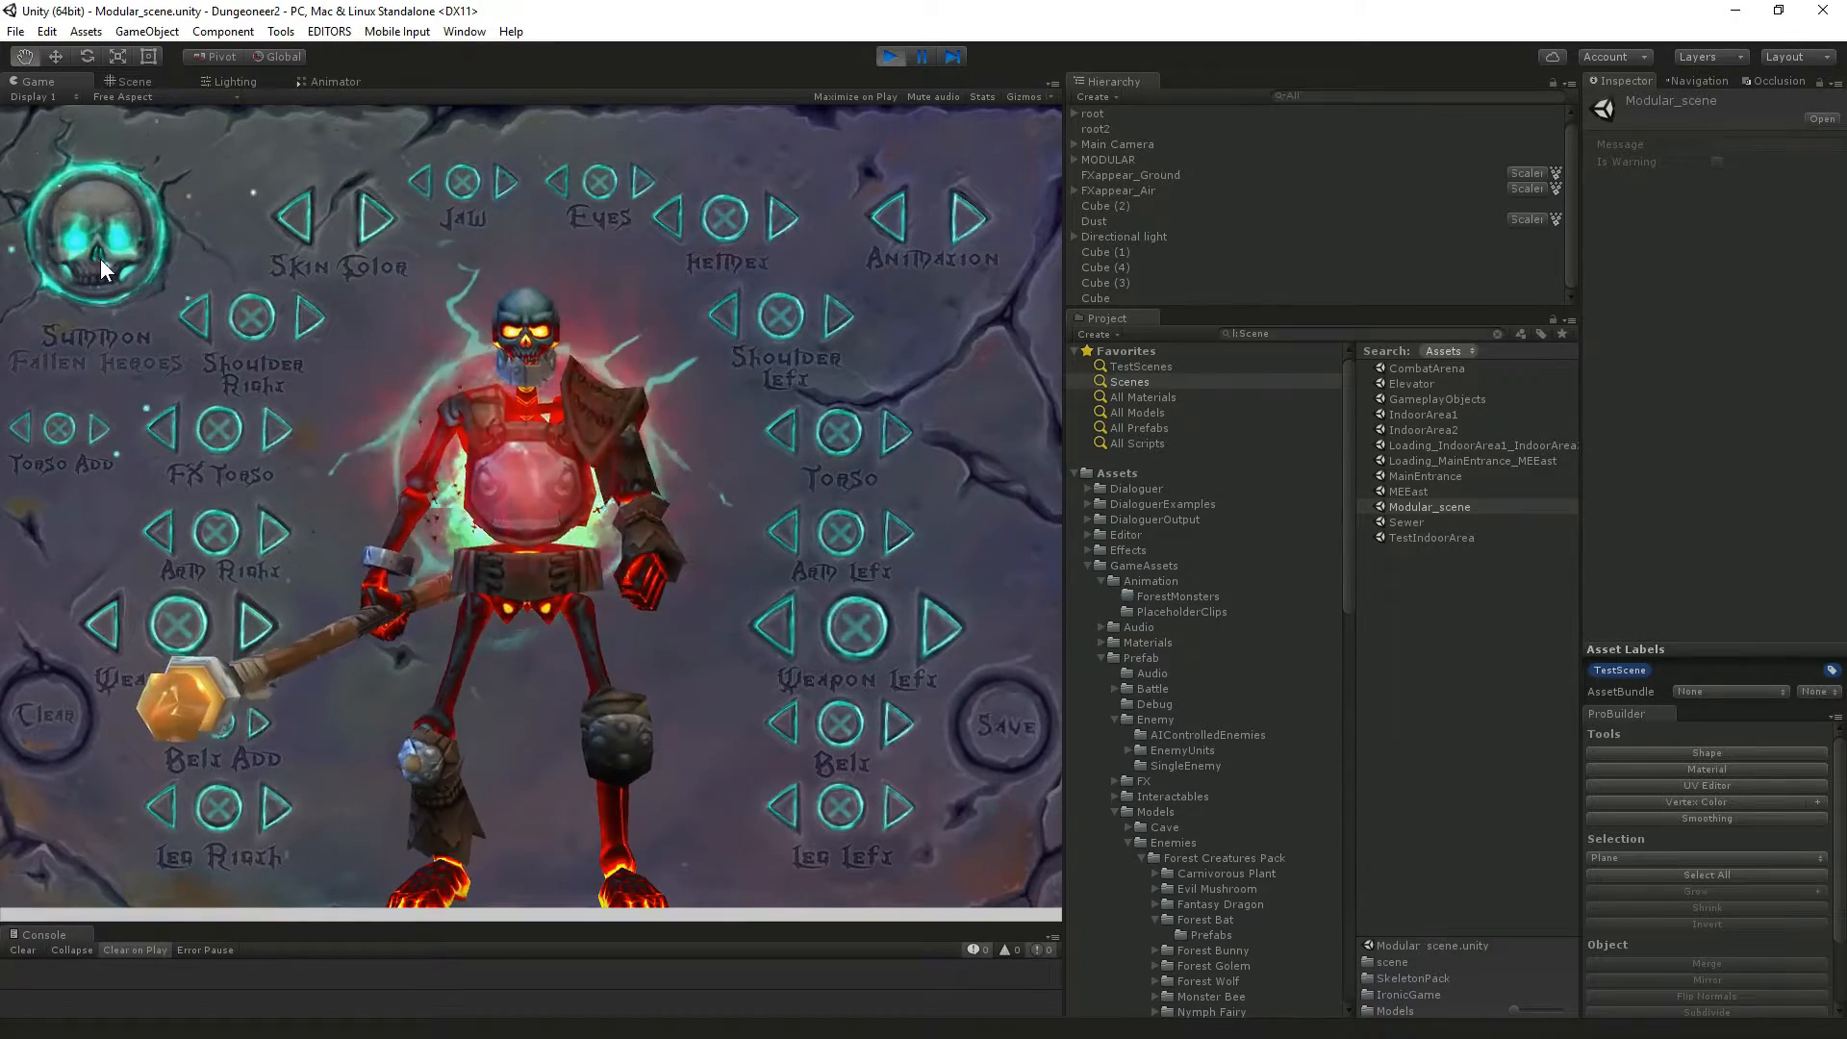
left_click(100, 258)
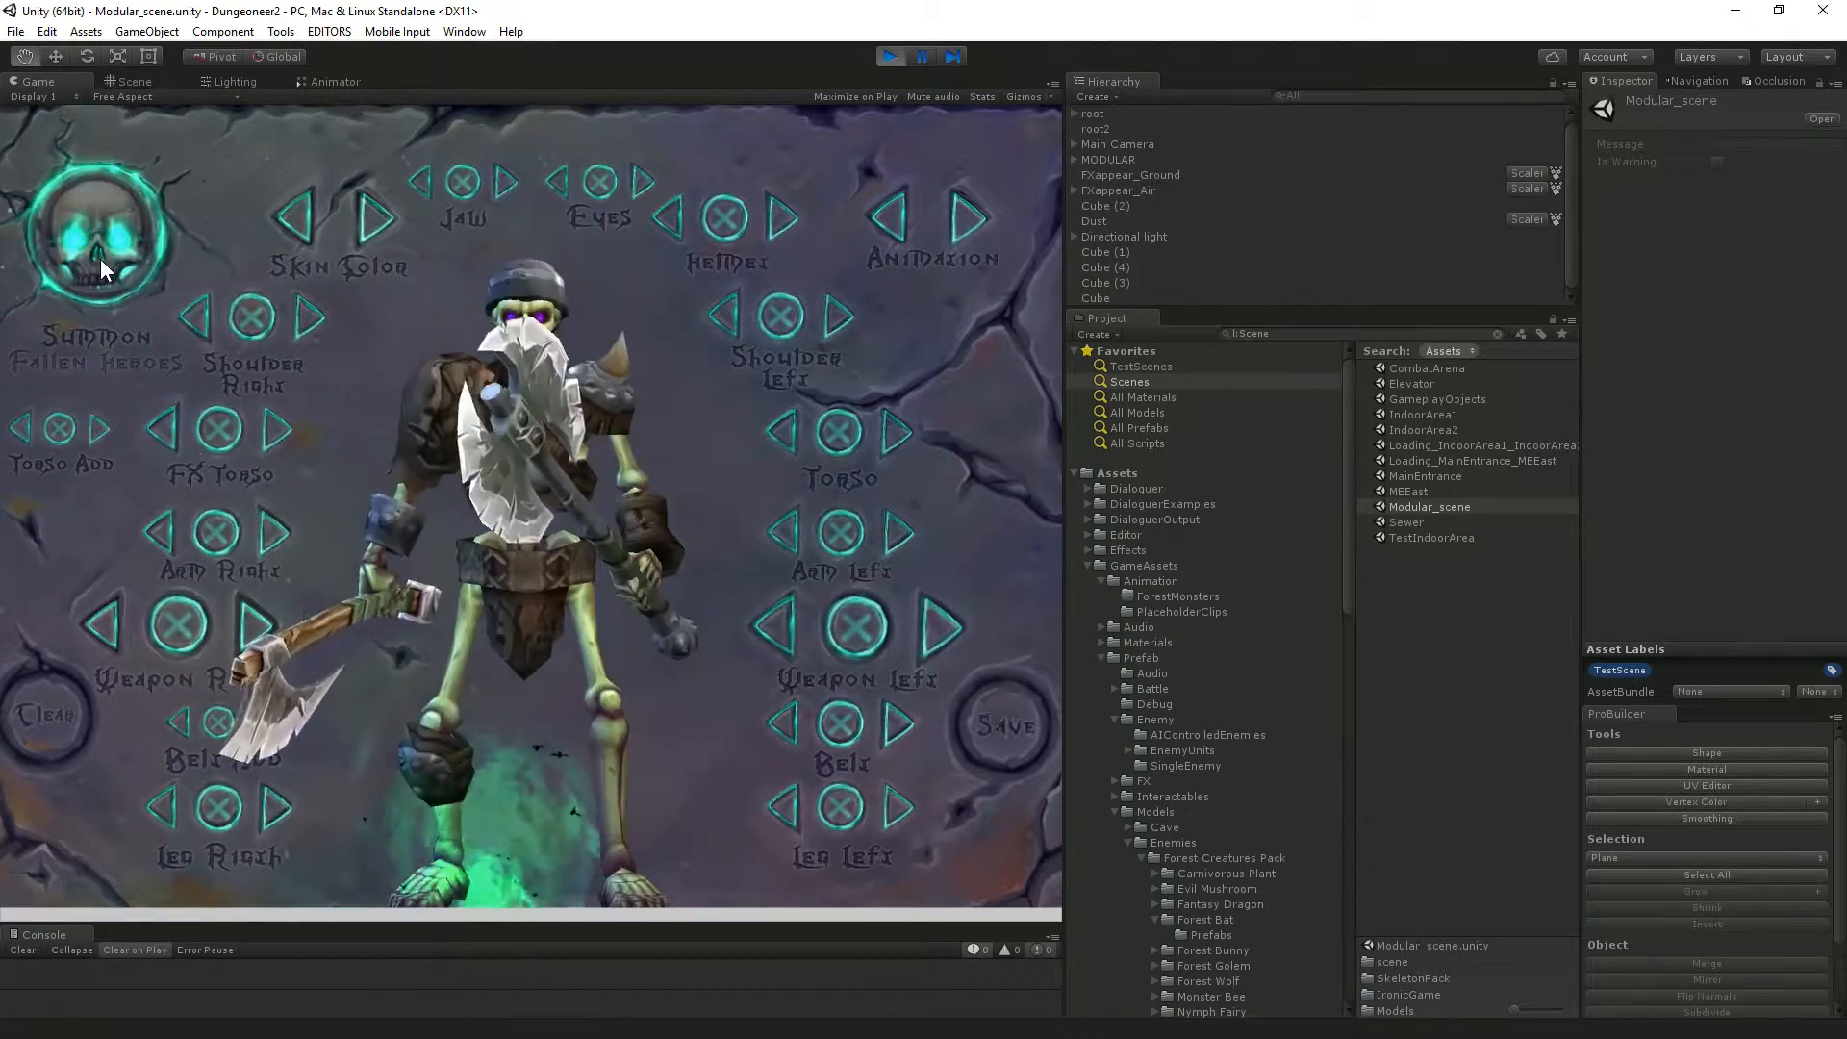
left_click(97, 254)
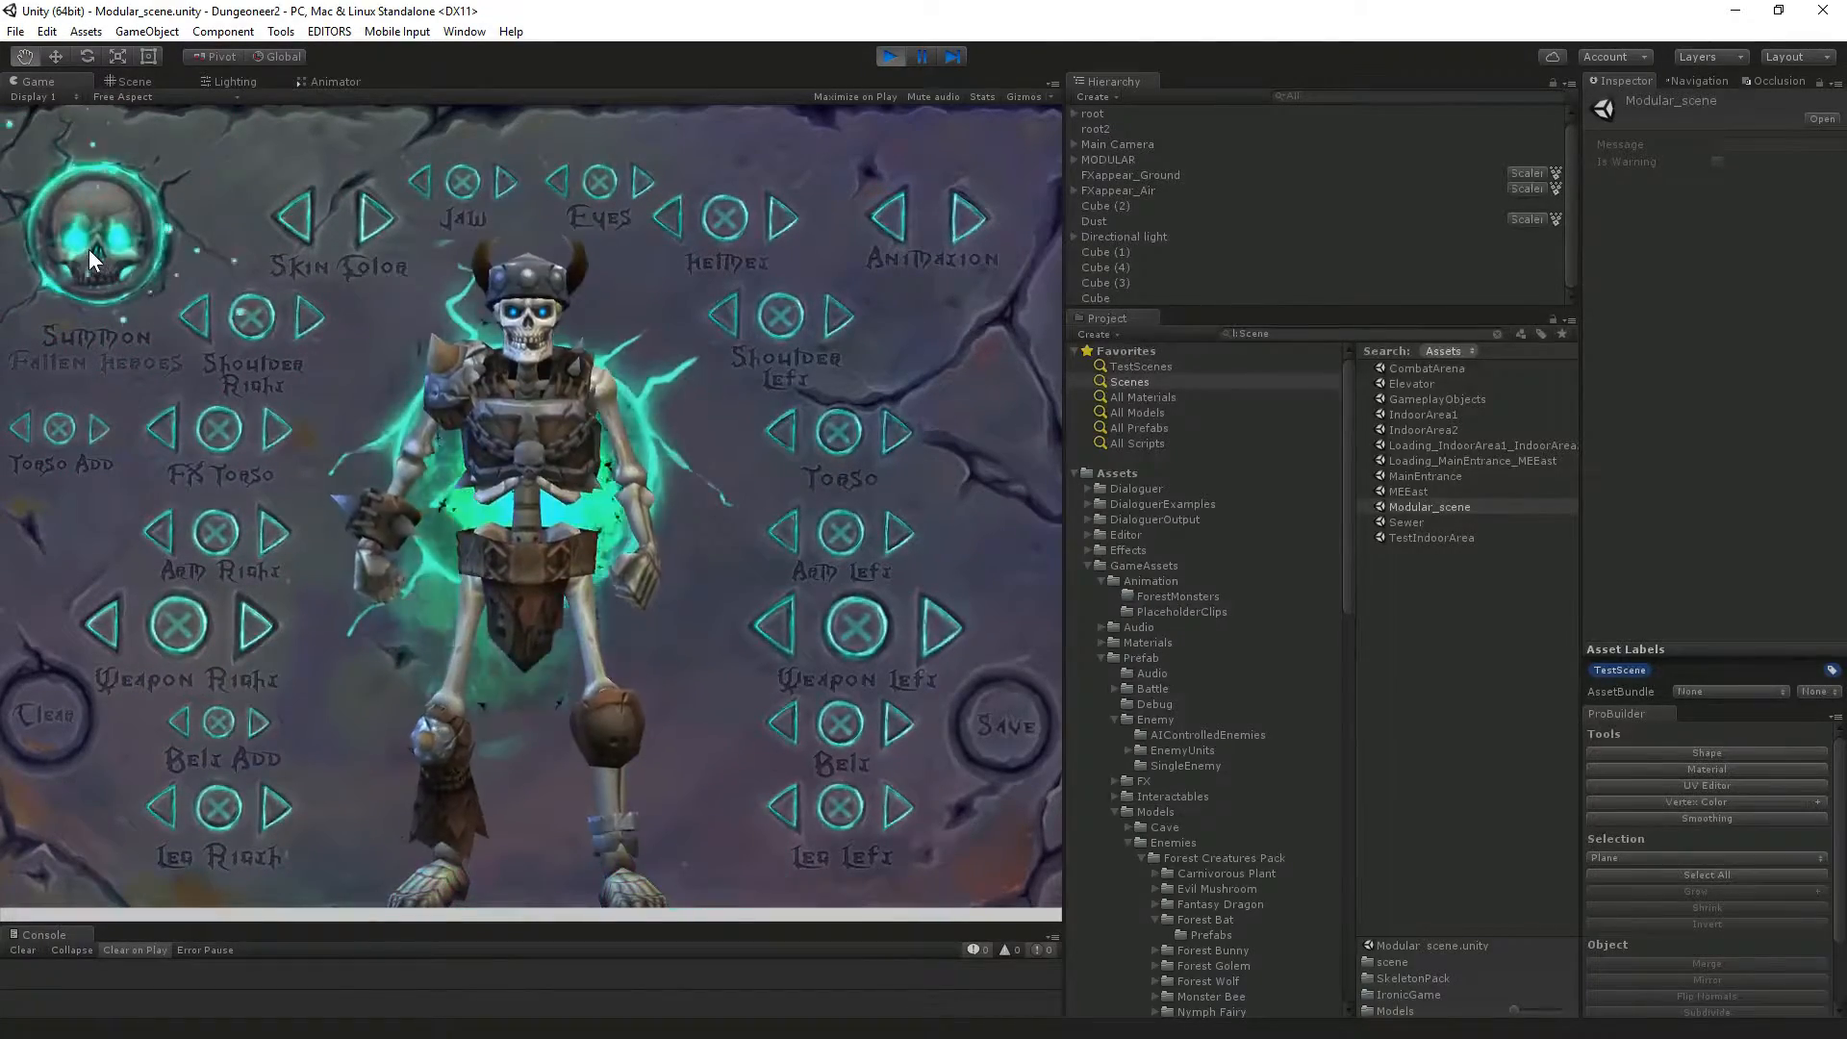
left_click(90, 251)
left_click(90, 251)
left_click(89, 251)
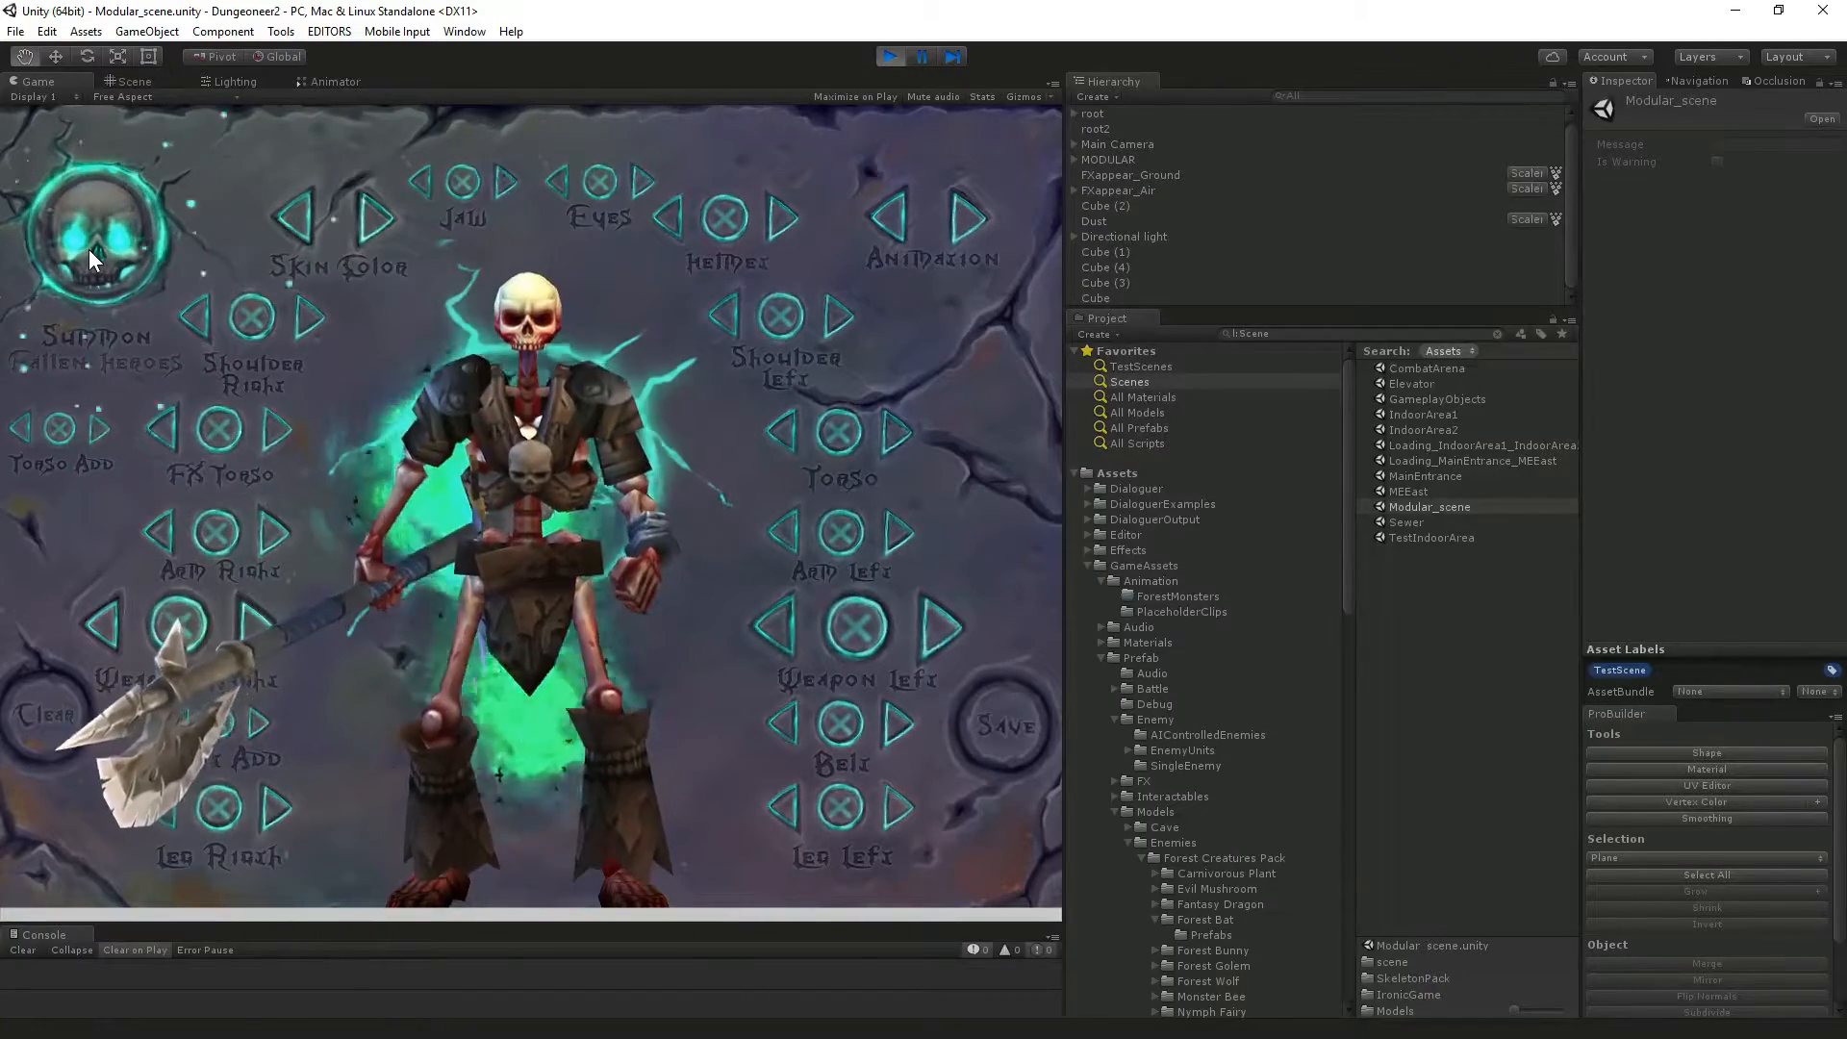
left_click(88, 249)
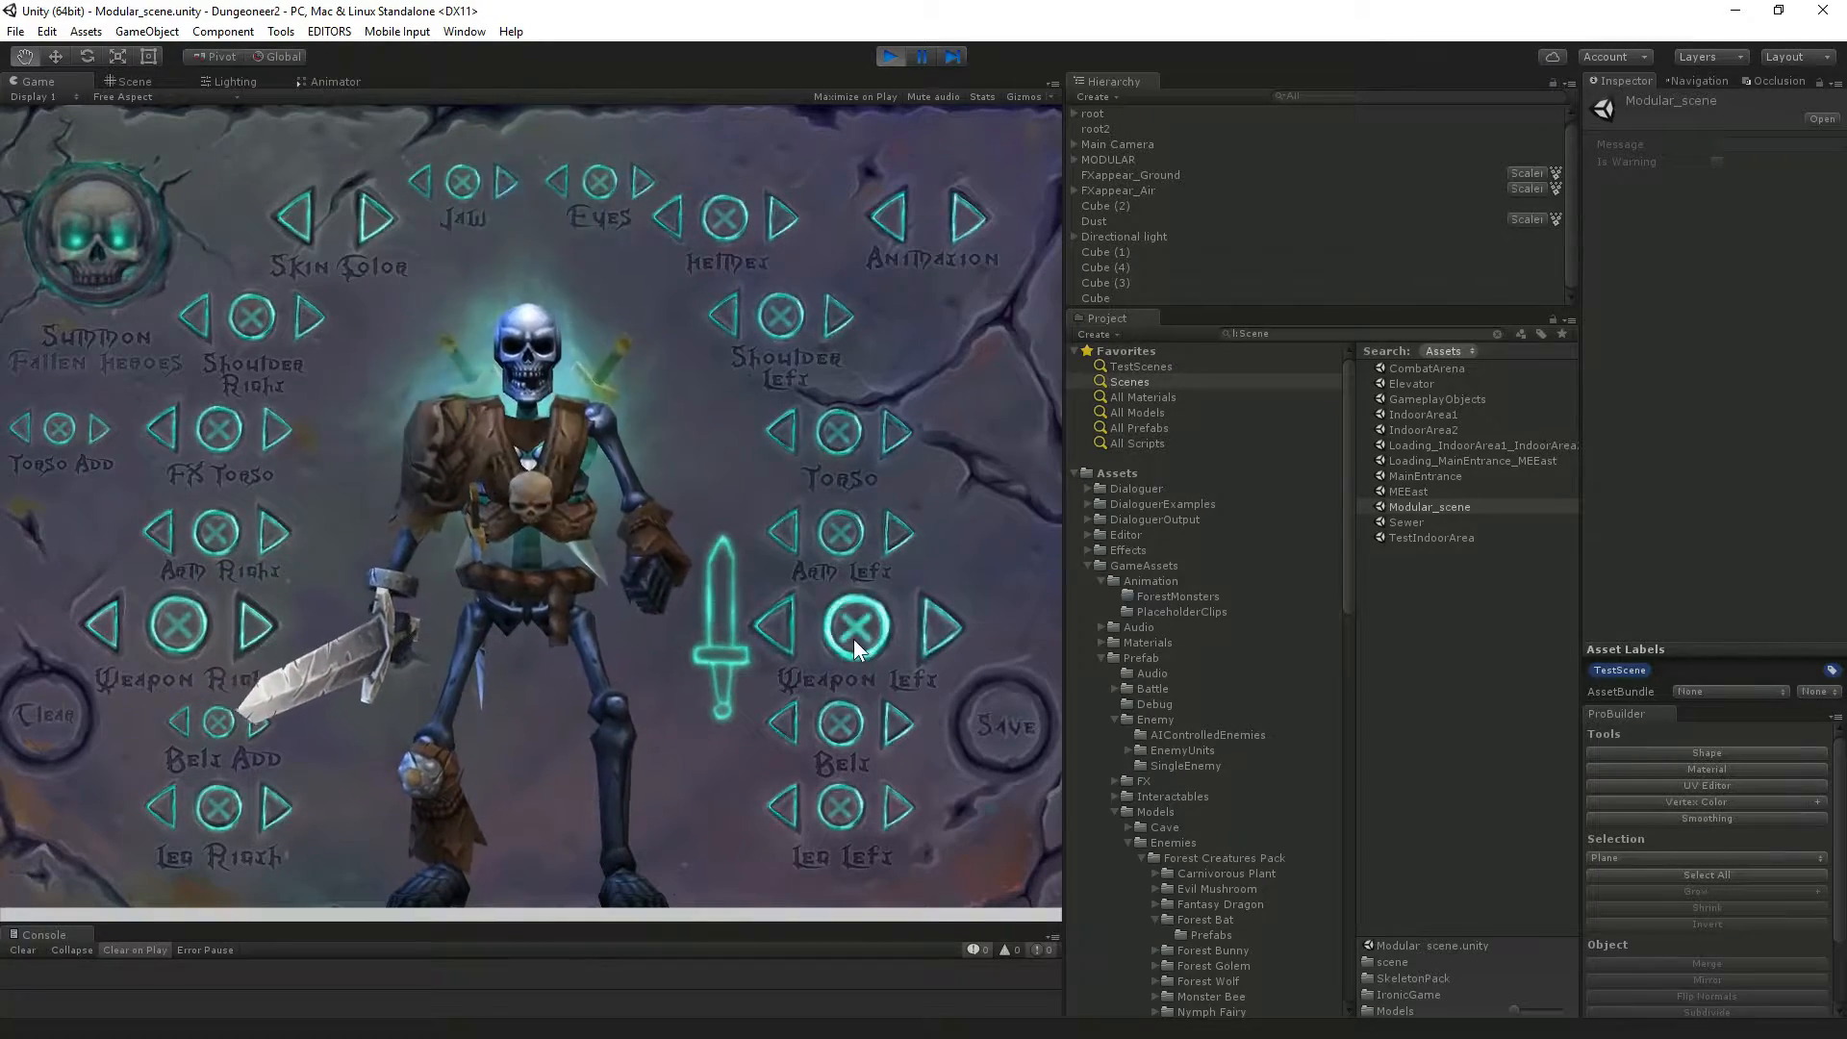
Cycle the skeleton's left weapon until it holds the round spiked shield.
left_click(795, 639)
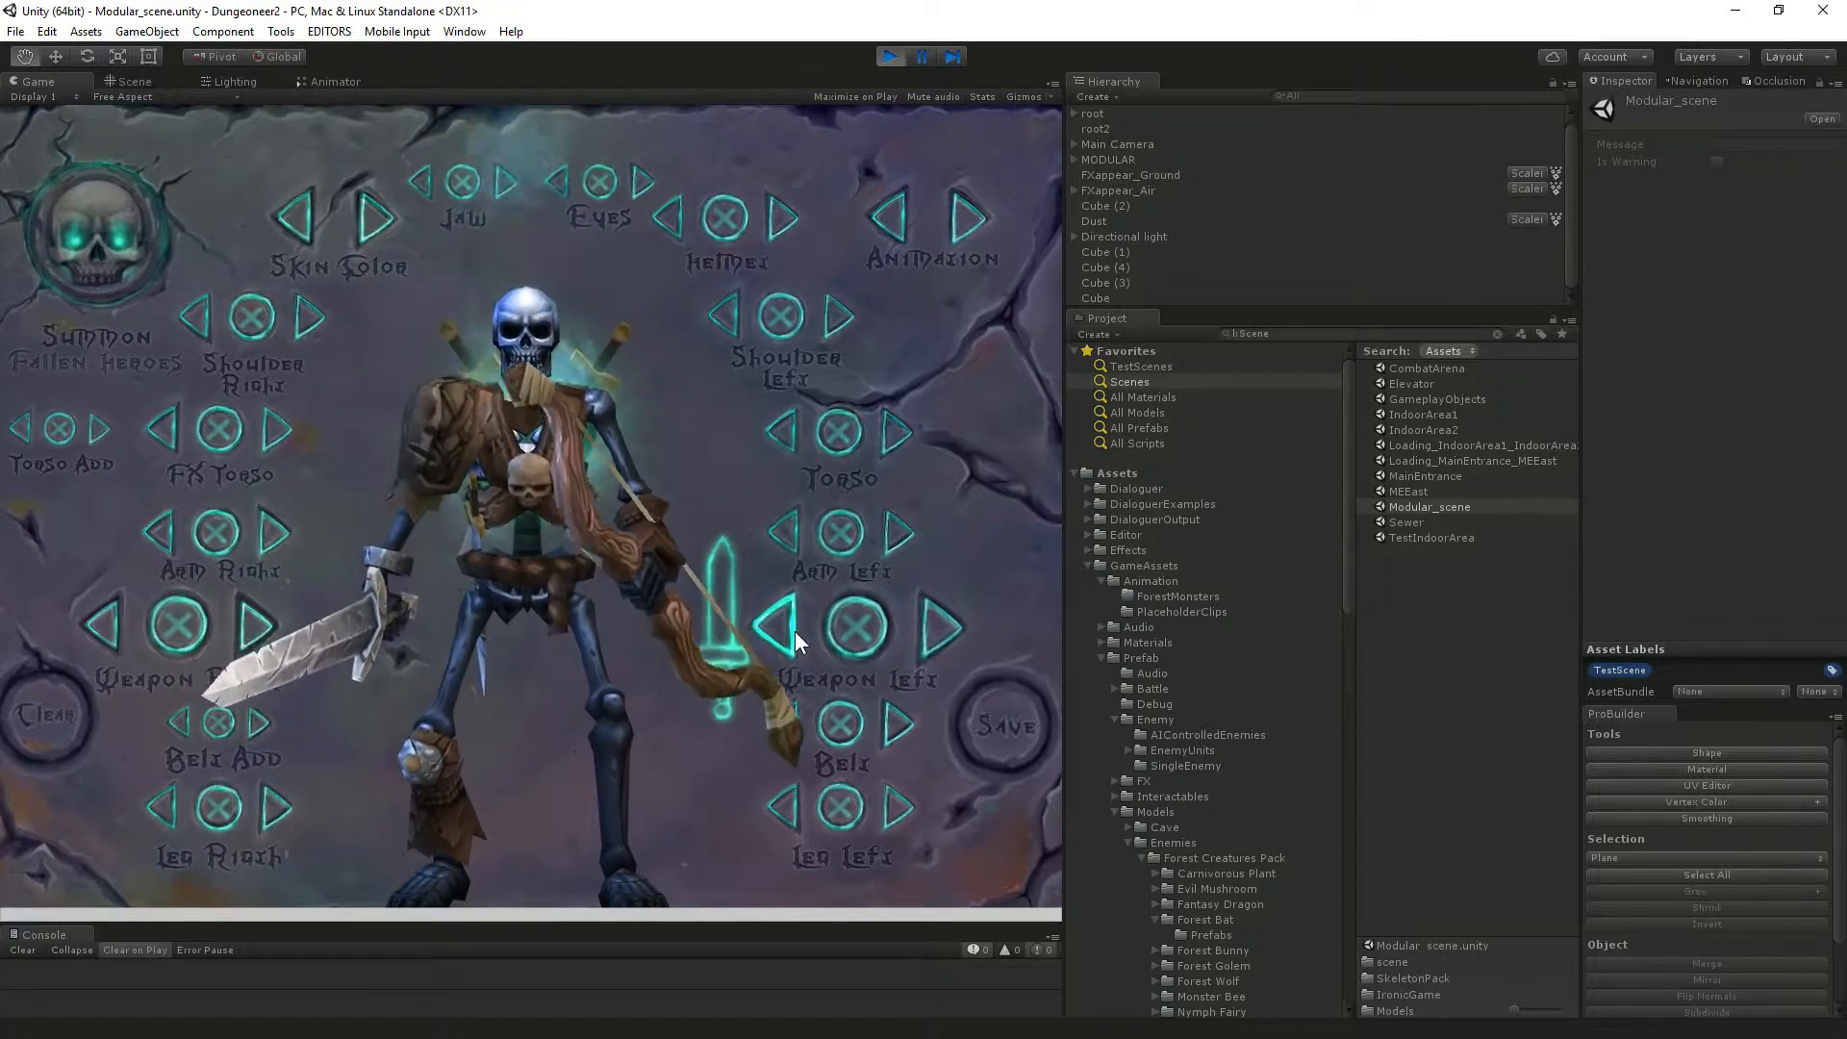
left_click(795, 639)
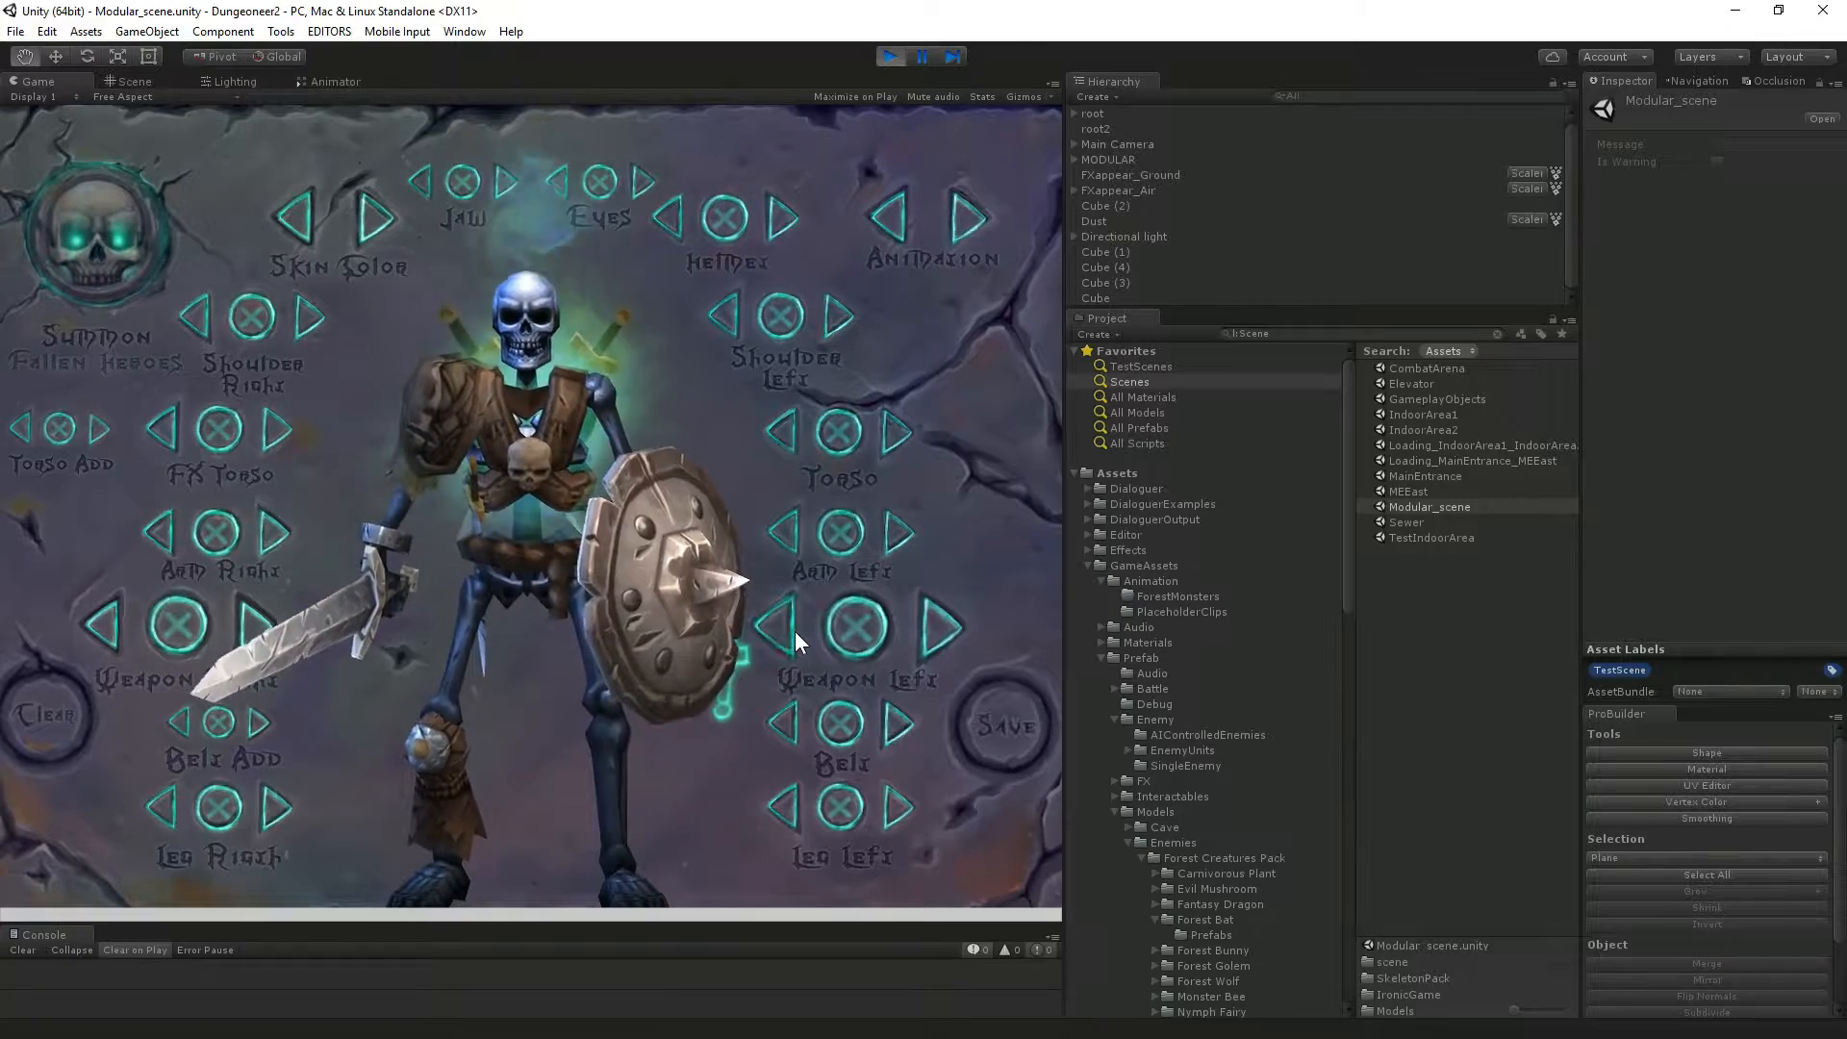
left_click_drag(529, 552, 597, 643)
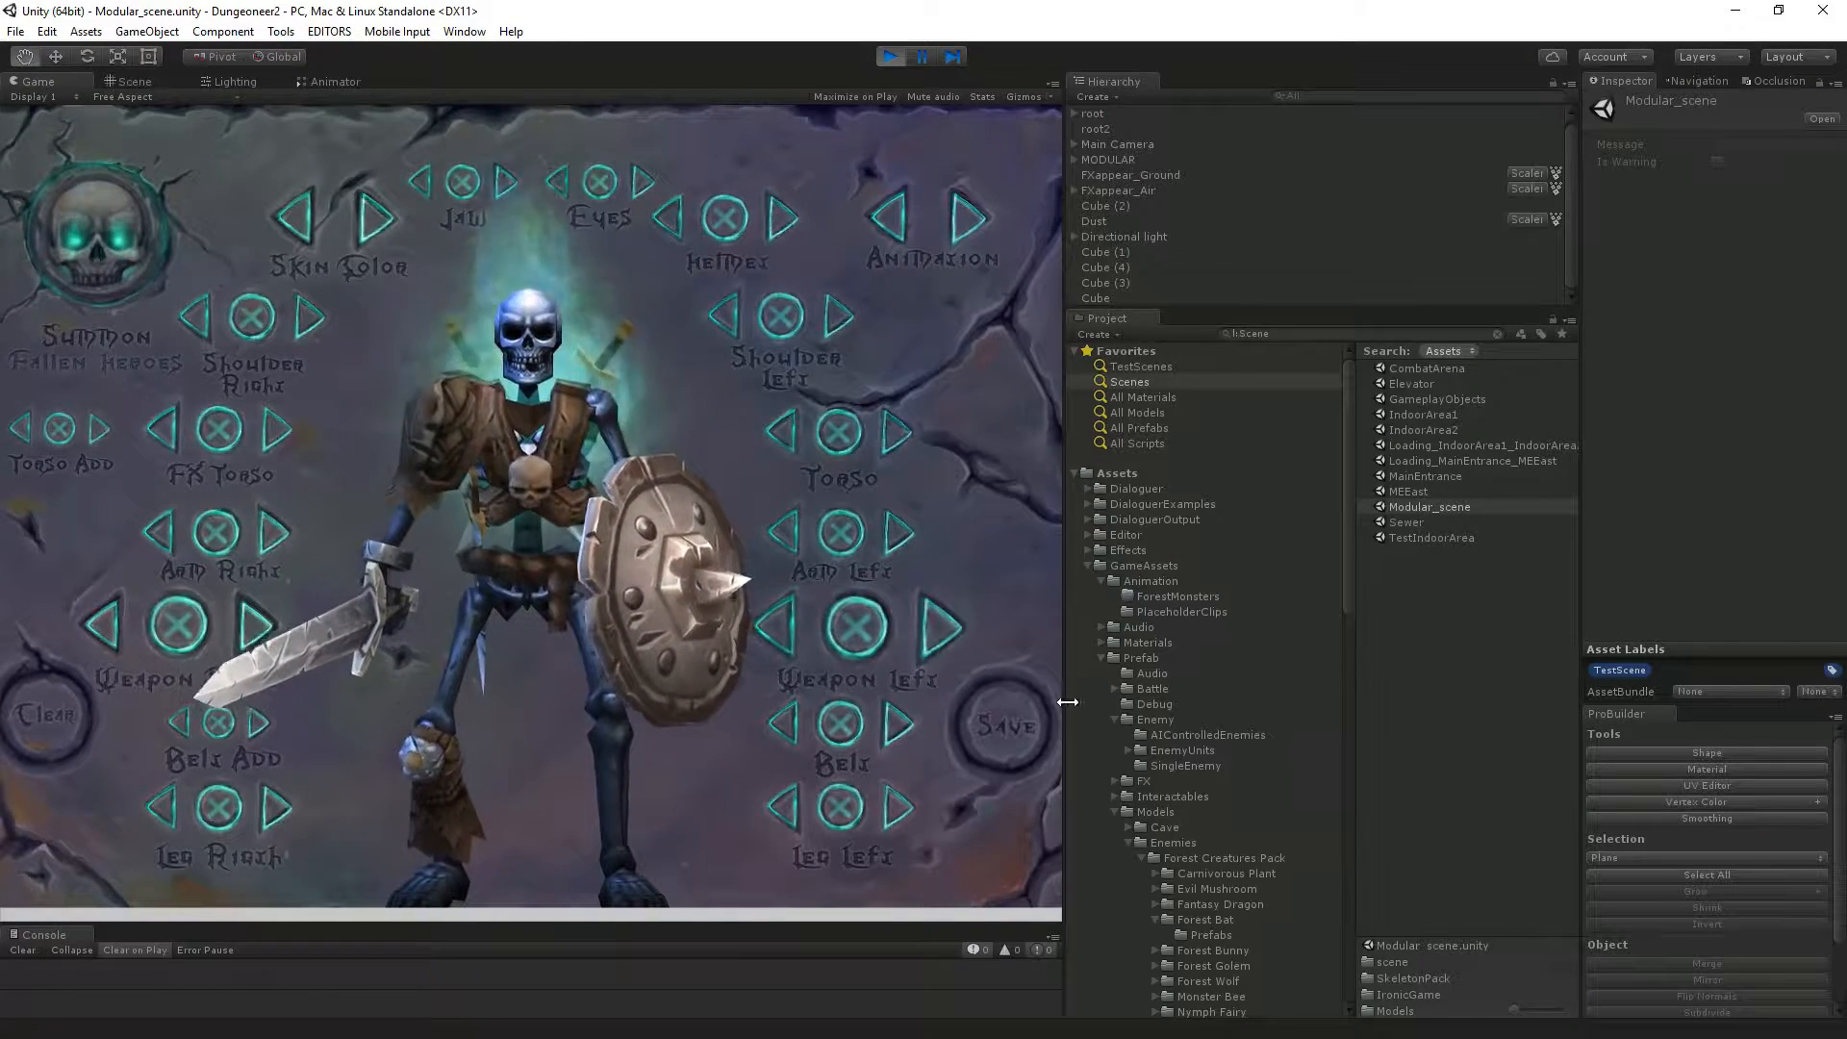
Save the sword-and-shield skeleton as the prefab skel1h in the Skeleton folder.
left_click(1008, 726)
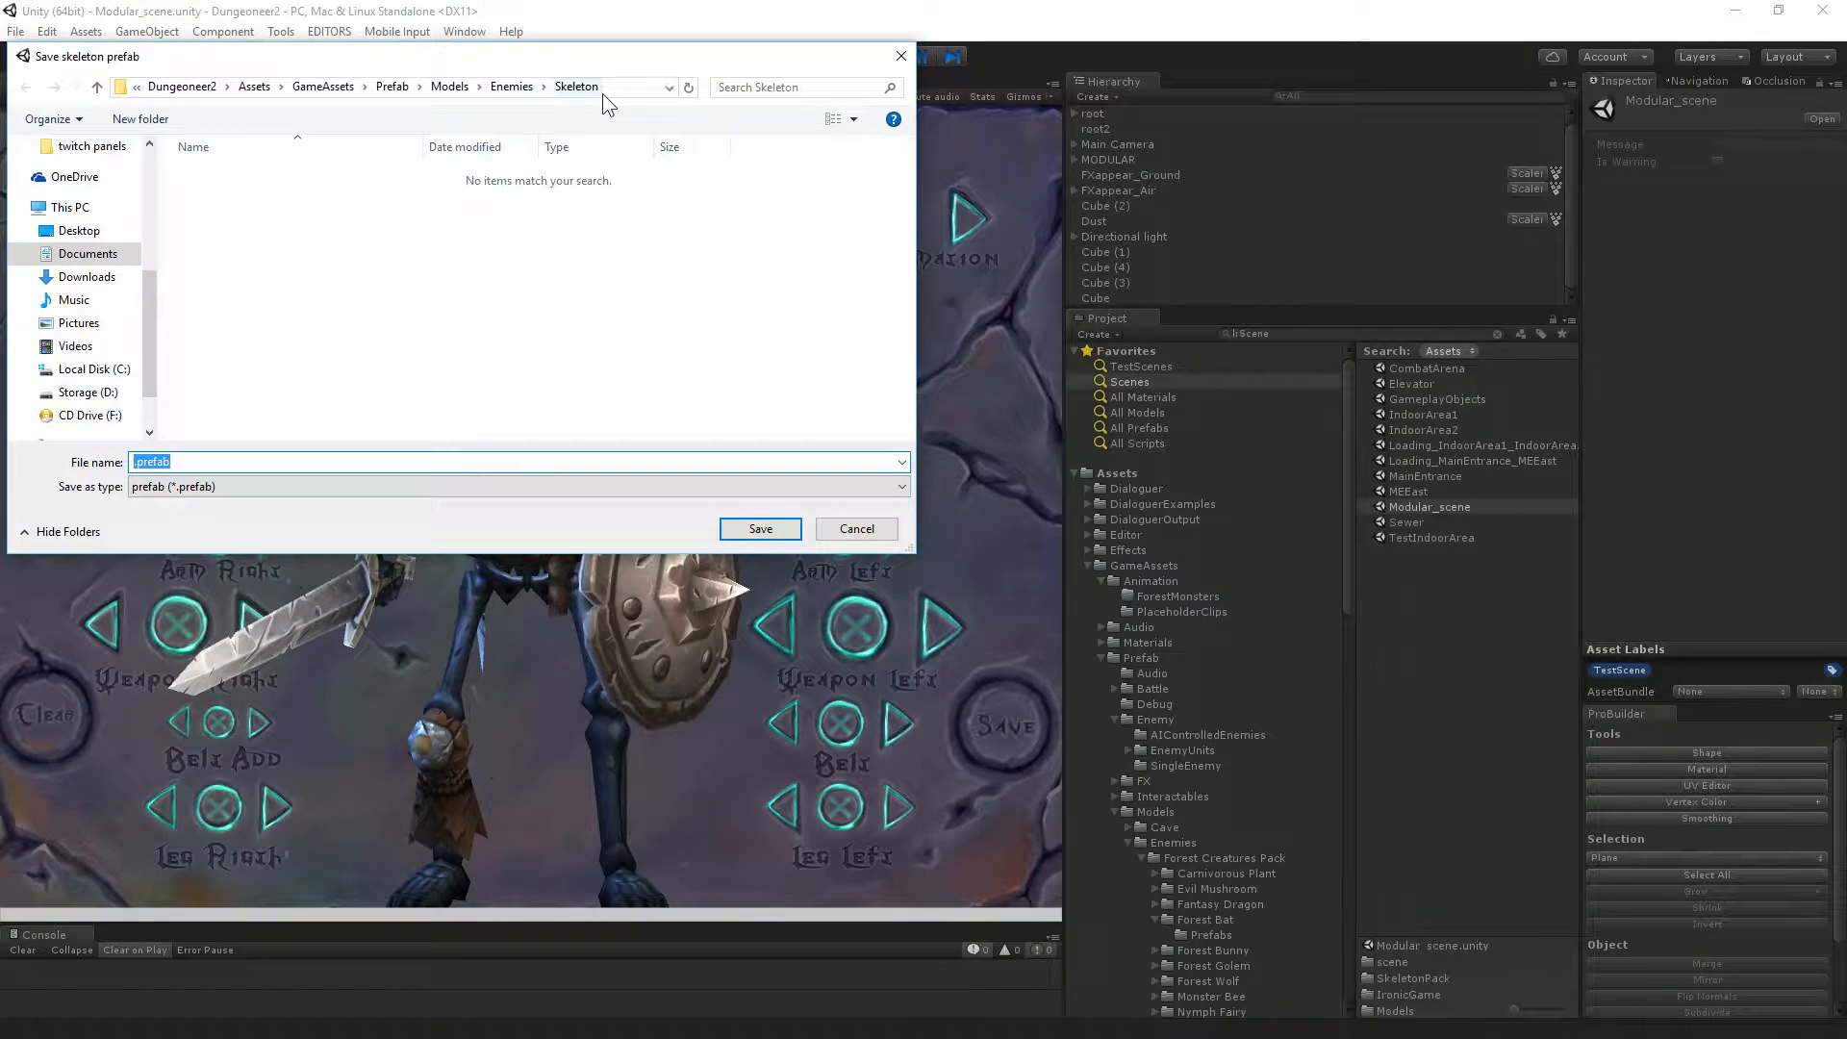
type("skel1h")
left_click(750, 535)
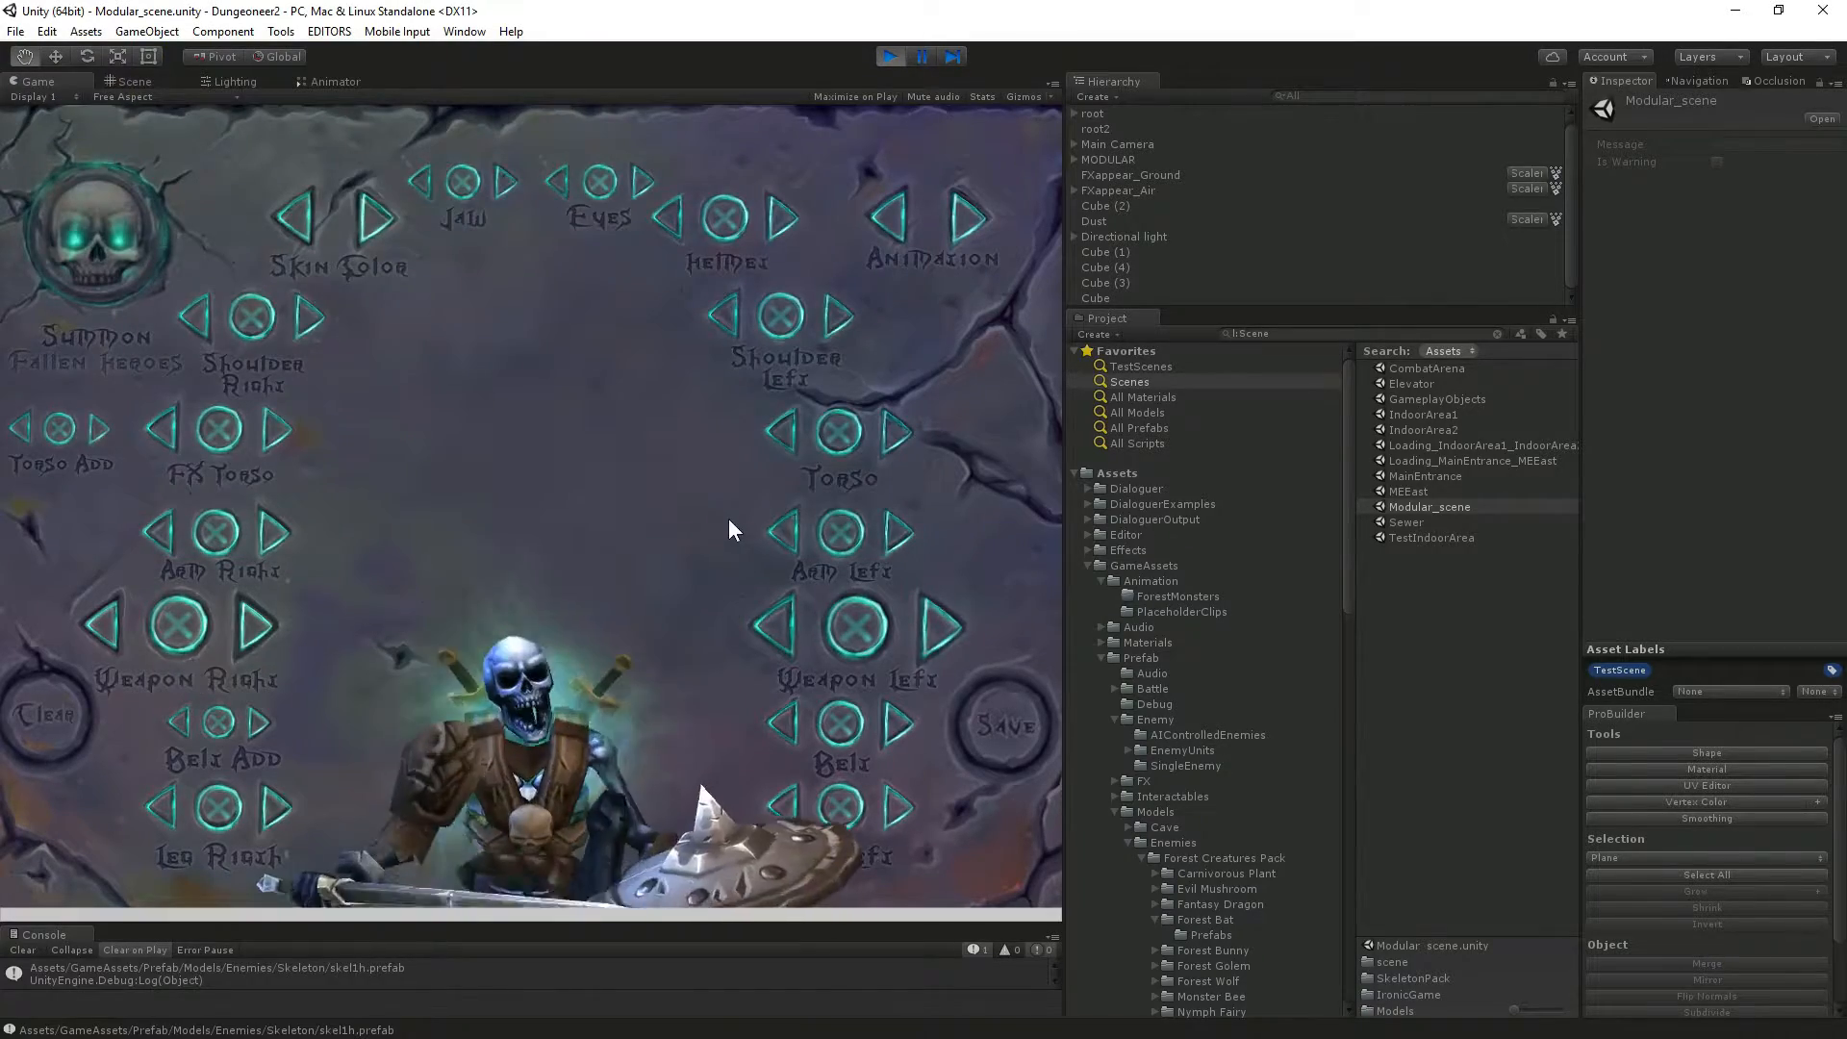
Summon further random skeletons until a yellow one with a blue right shoulder guard and an empty left hand appears.
left_click(91, 248)
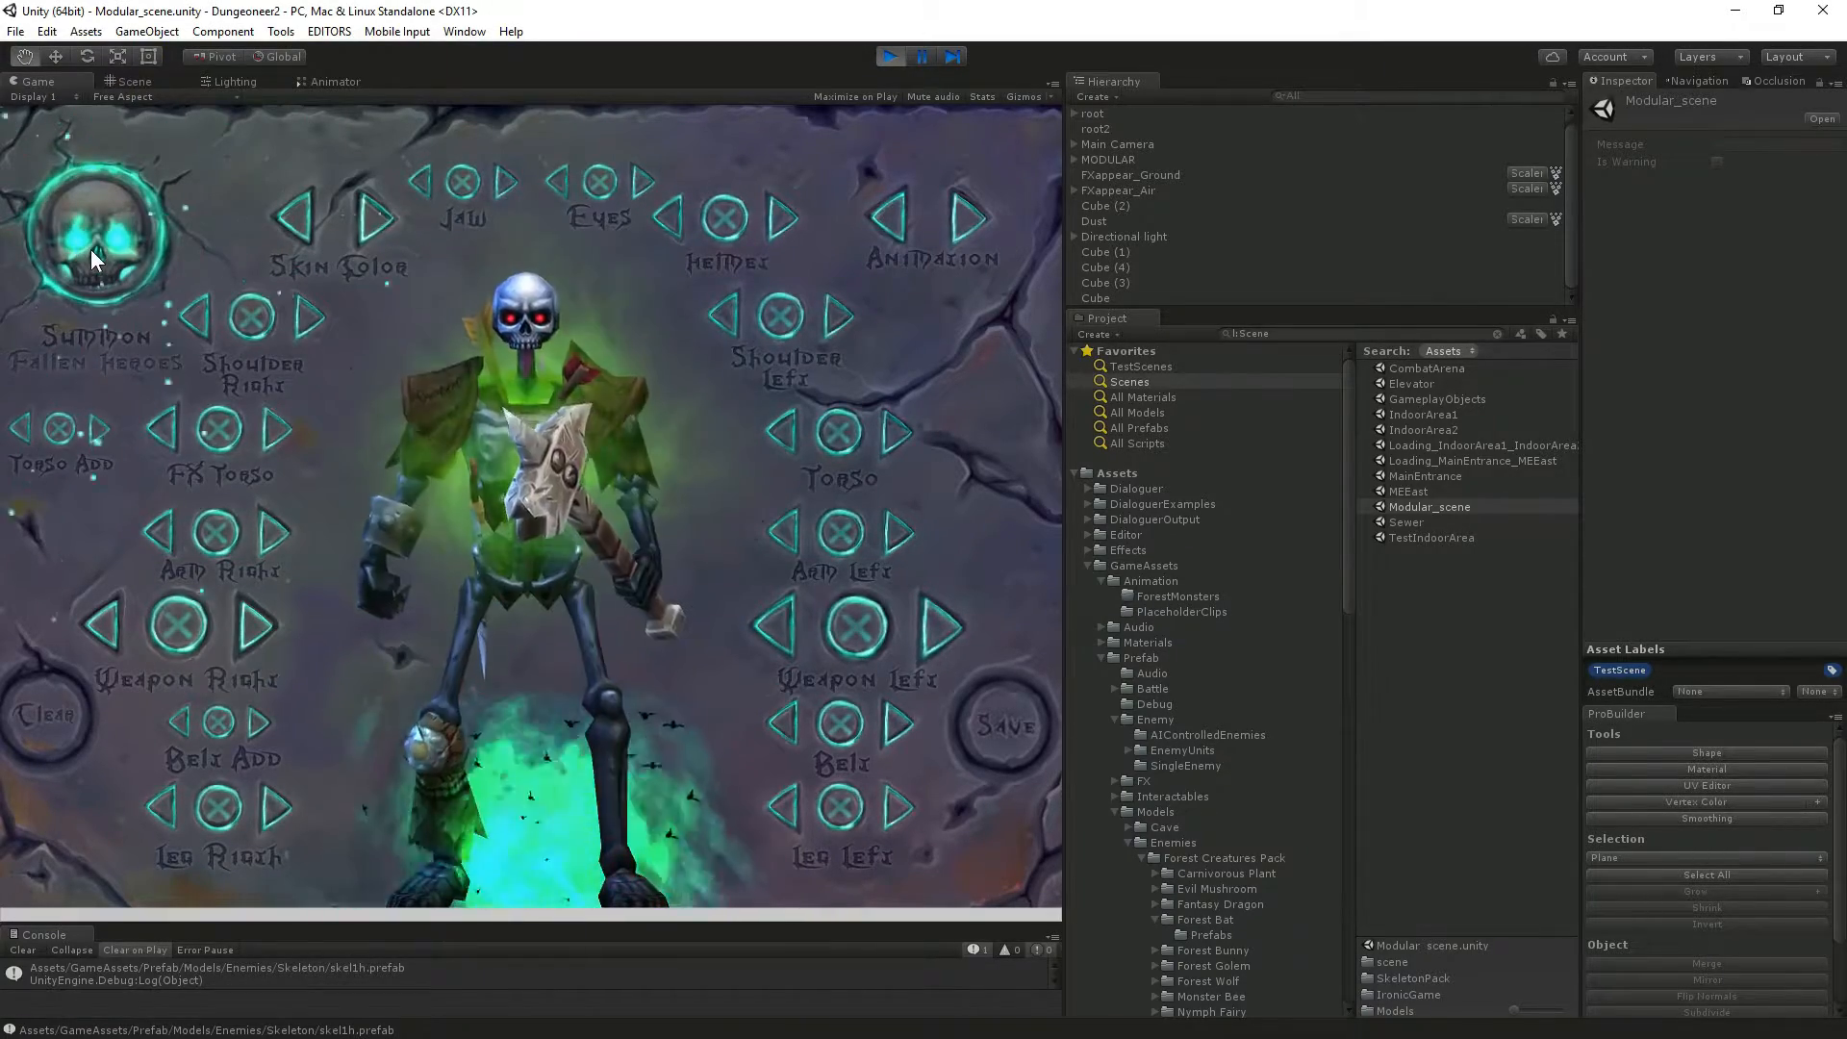
left_click(91, 250)
left_click(91, 250)
left_click(90, 250)
left_click(90, 250)
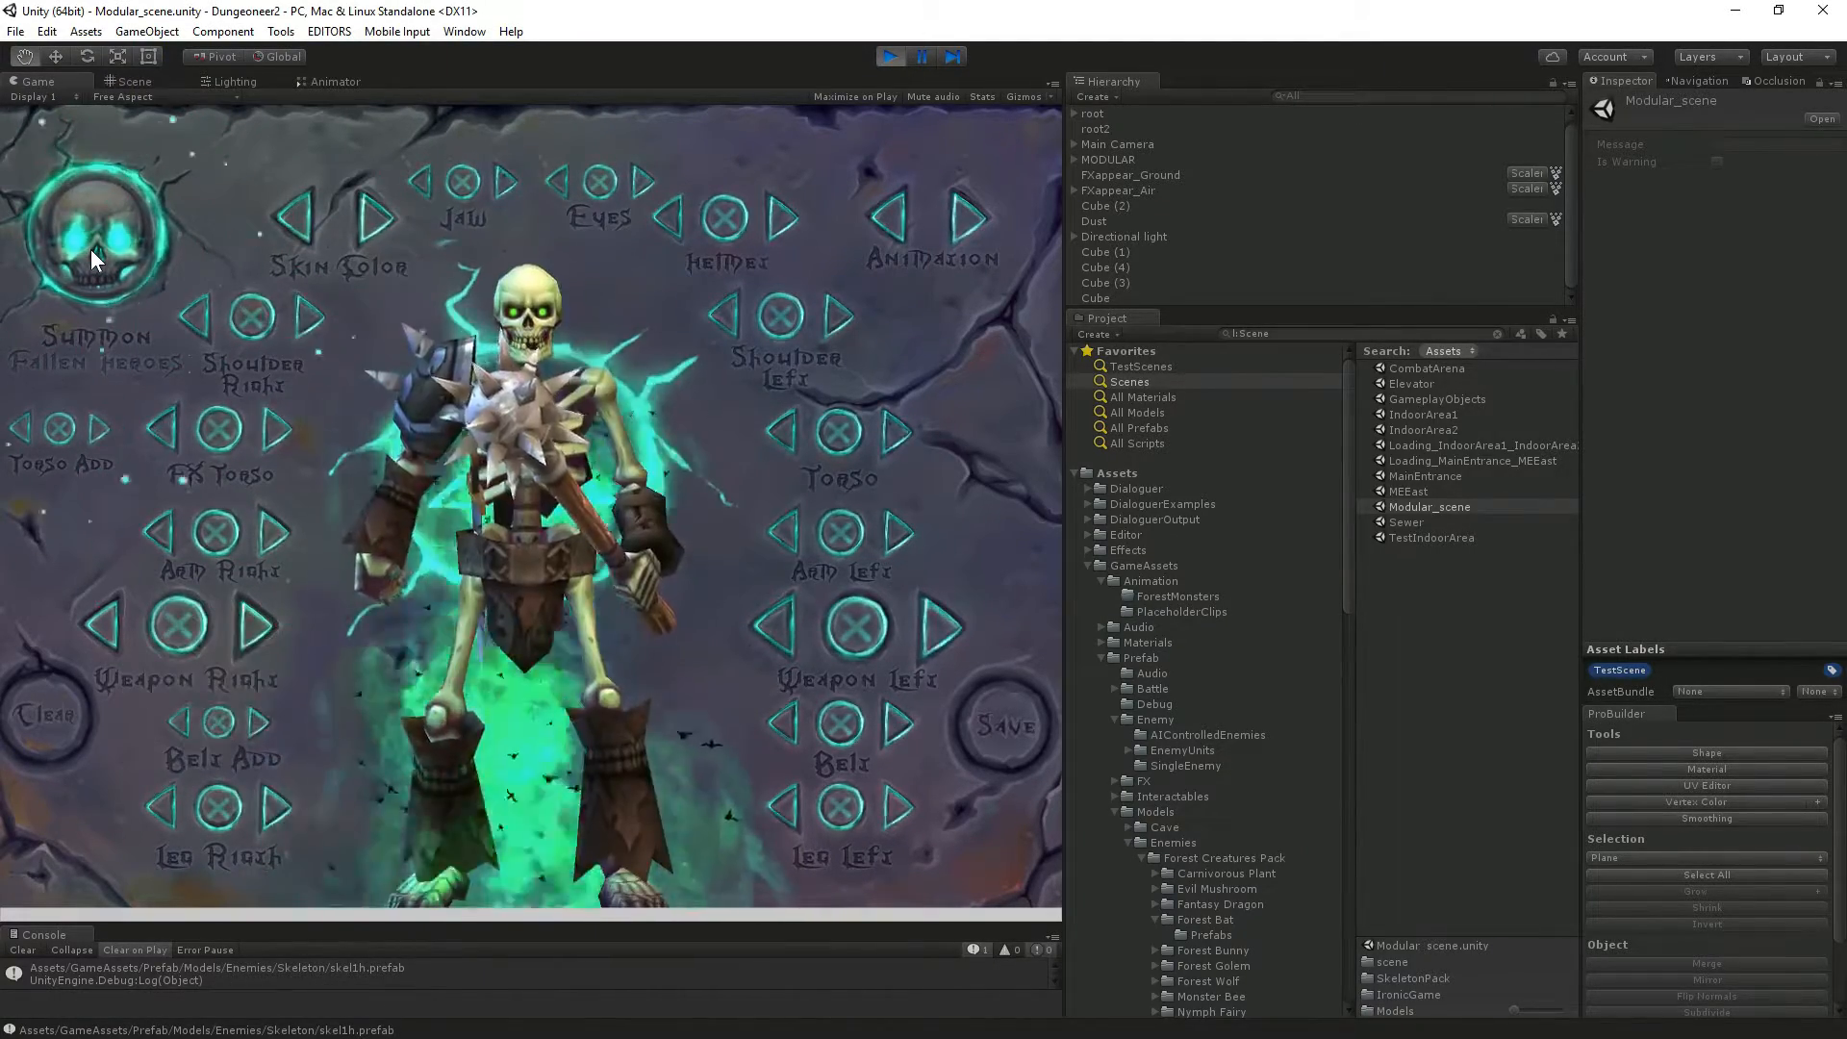
left_click(91, 250)
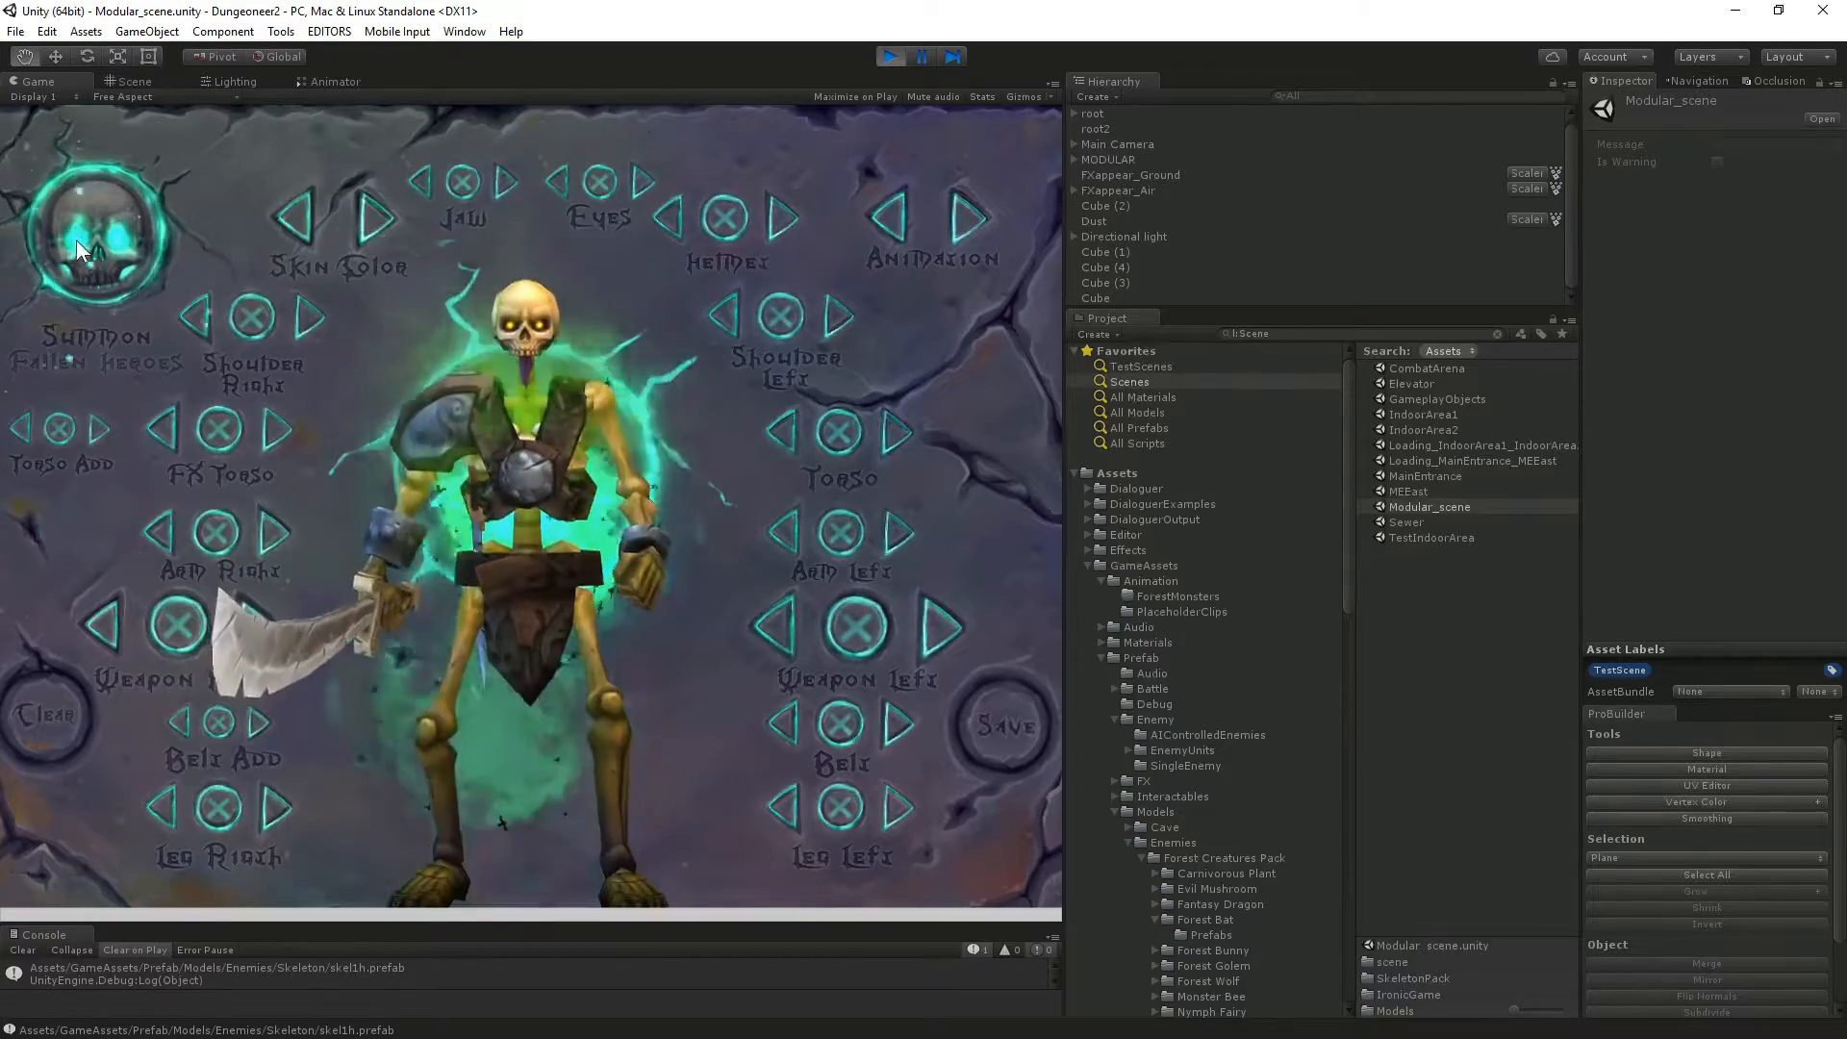
Cycle the yellow skeleton's right weapon until it holds the large double-bladed axe.
left_click(257, 645)
left_click(257, 645)
left_click(257, 644)
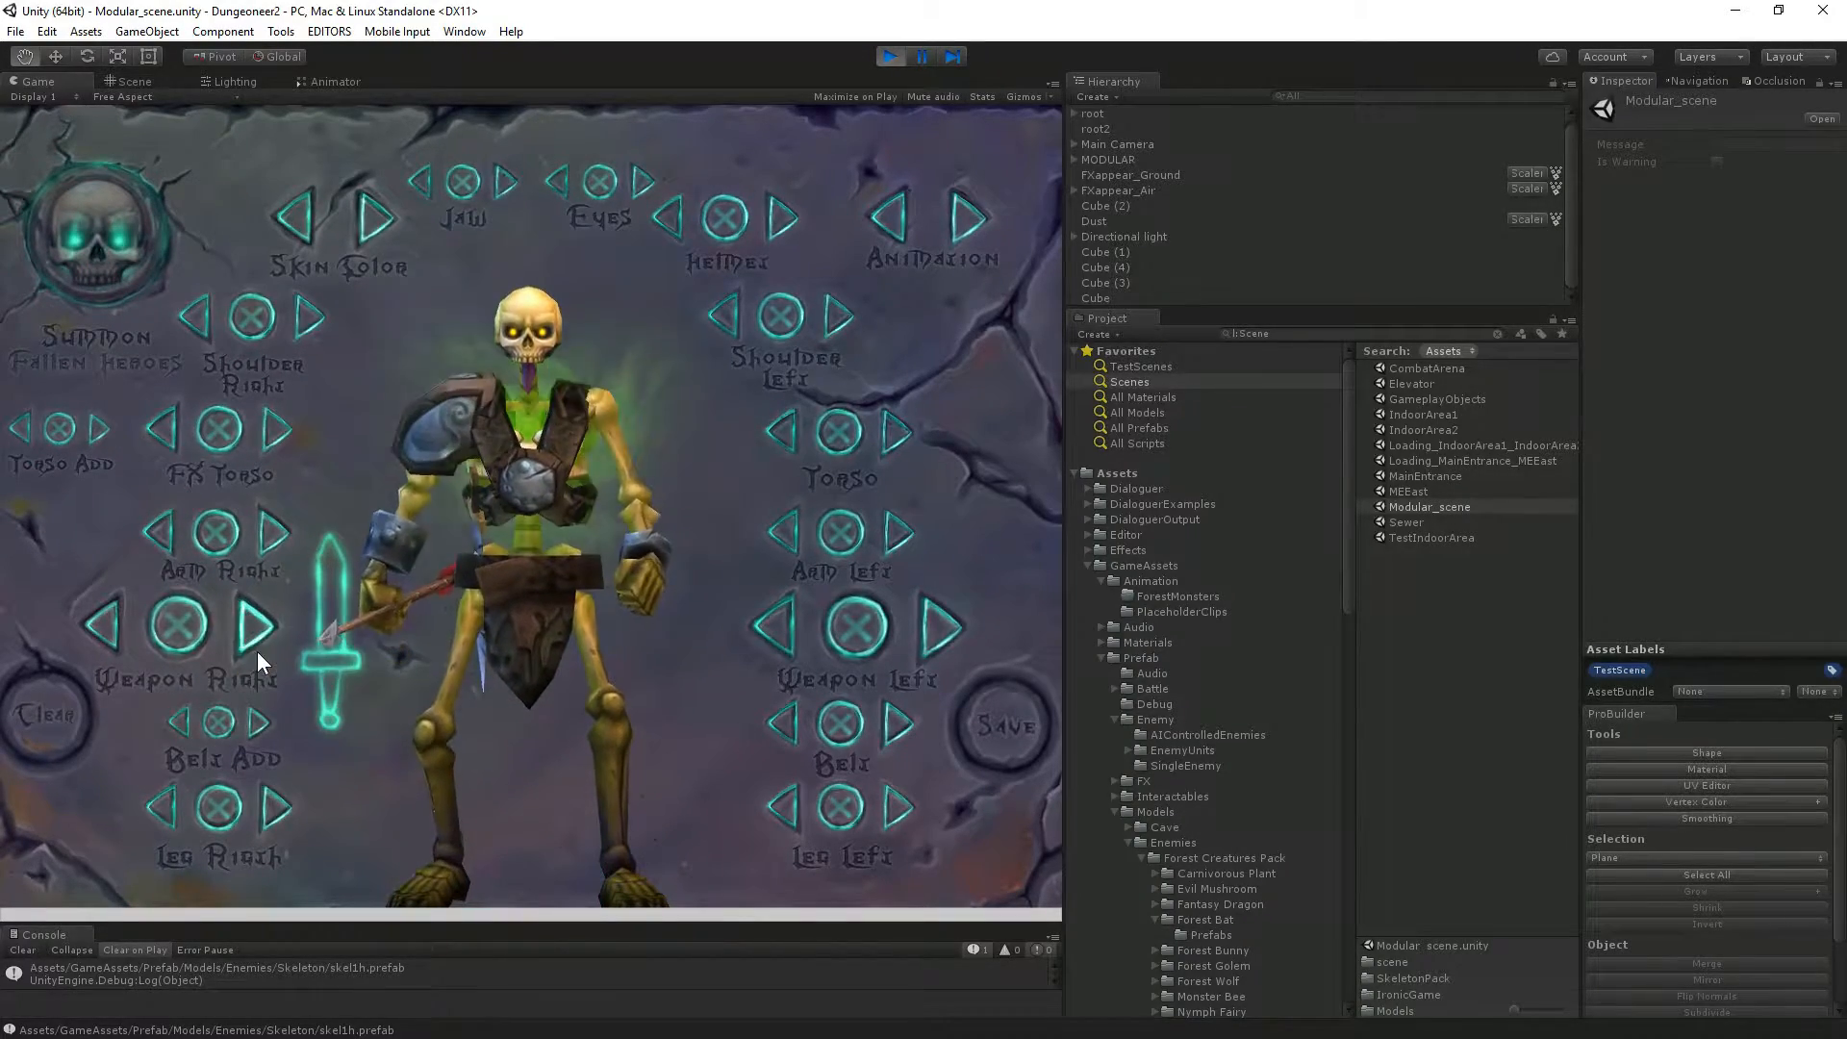
left_click(256, 645)
left_click(257, 644)
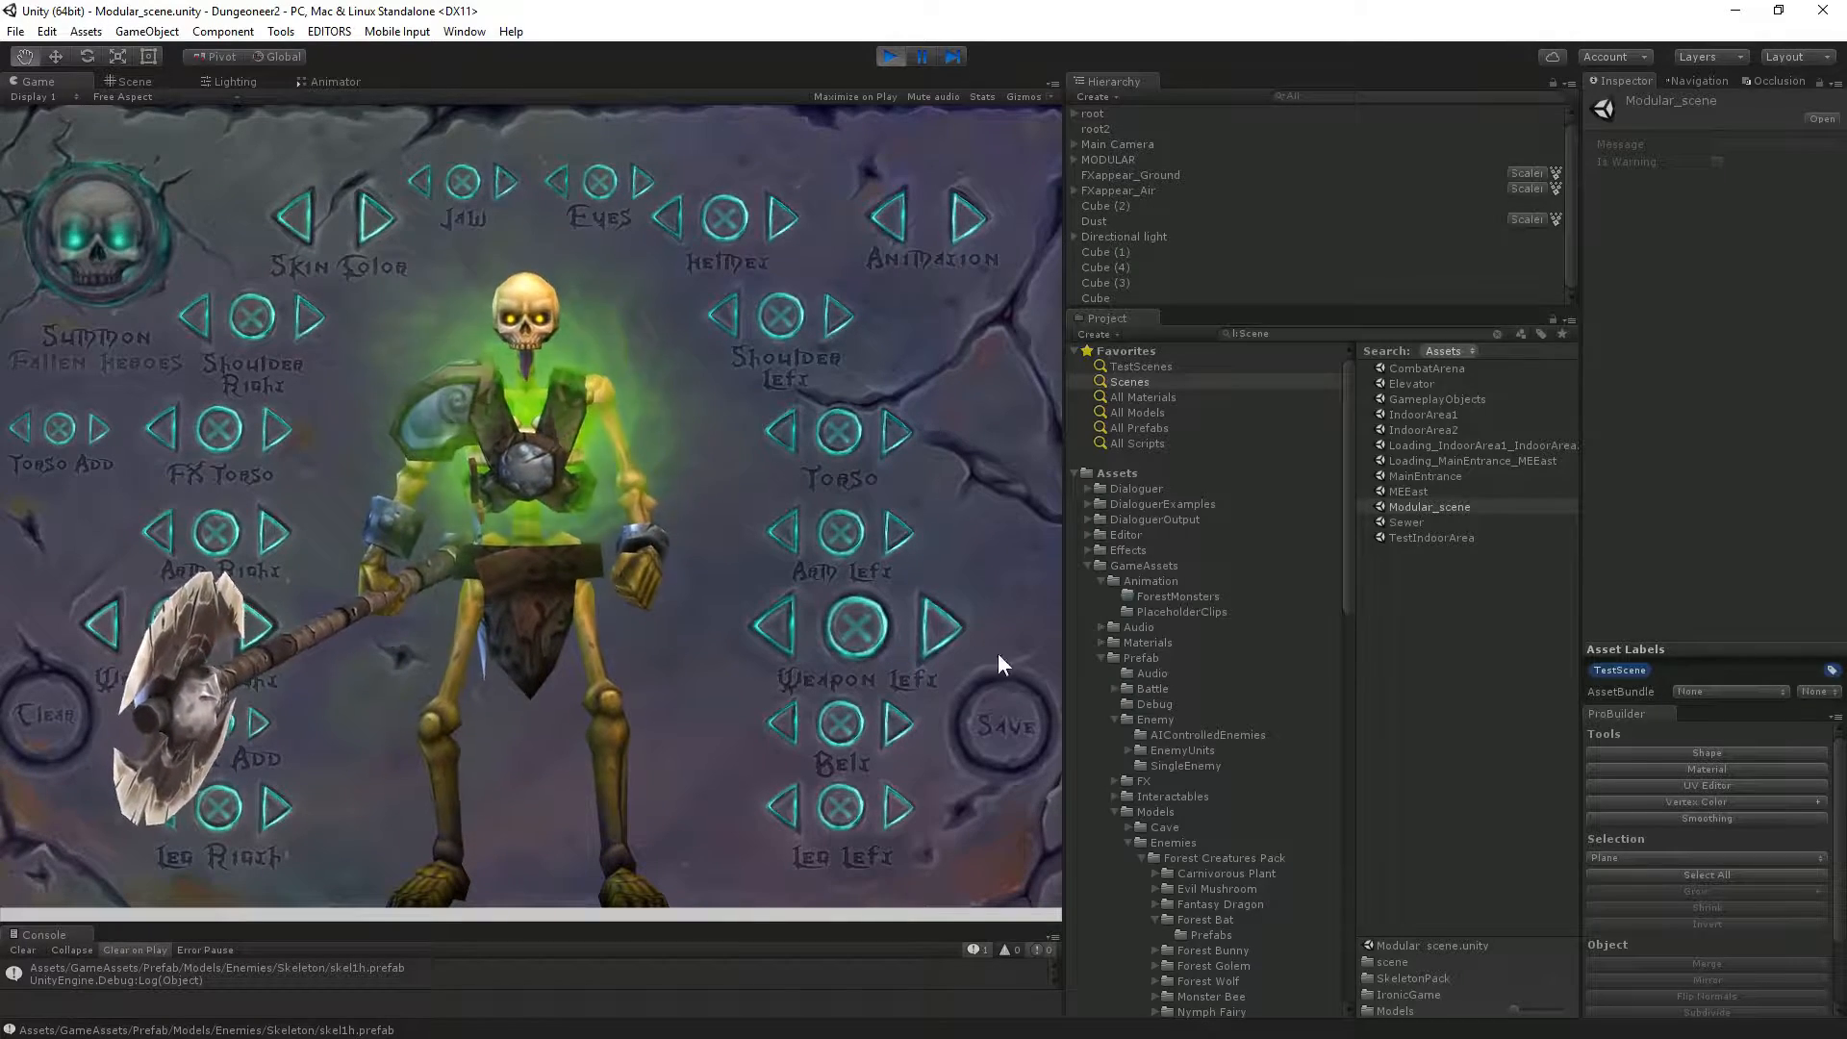
Save the axe-wielding skeleton as the prefab skel2h in the Skeleton folder.
left_click(1004, 725)
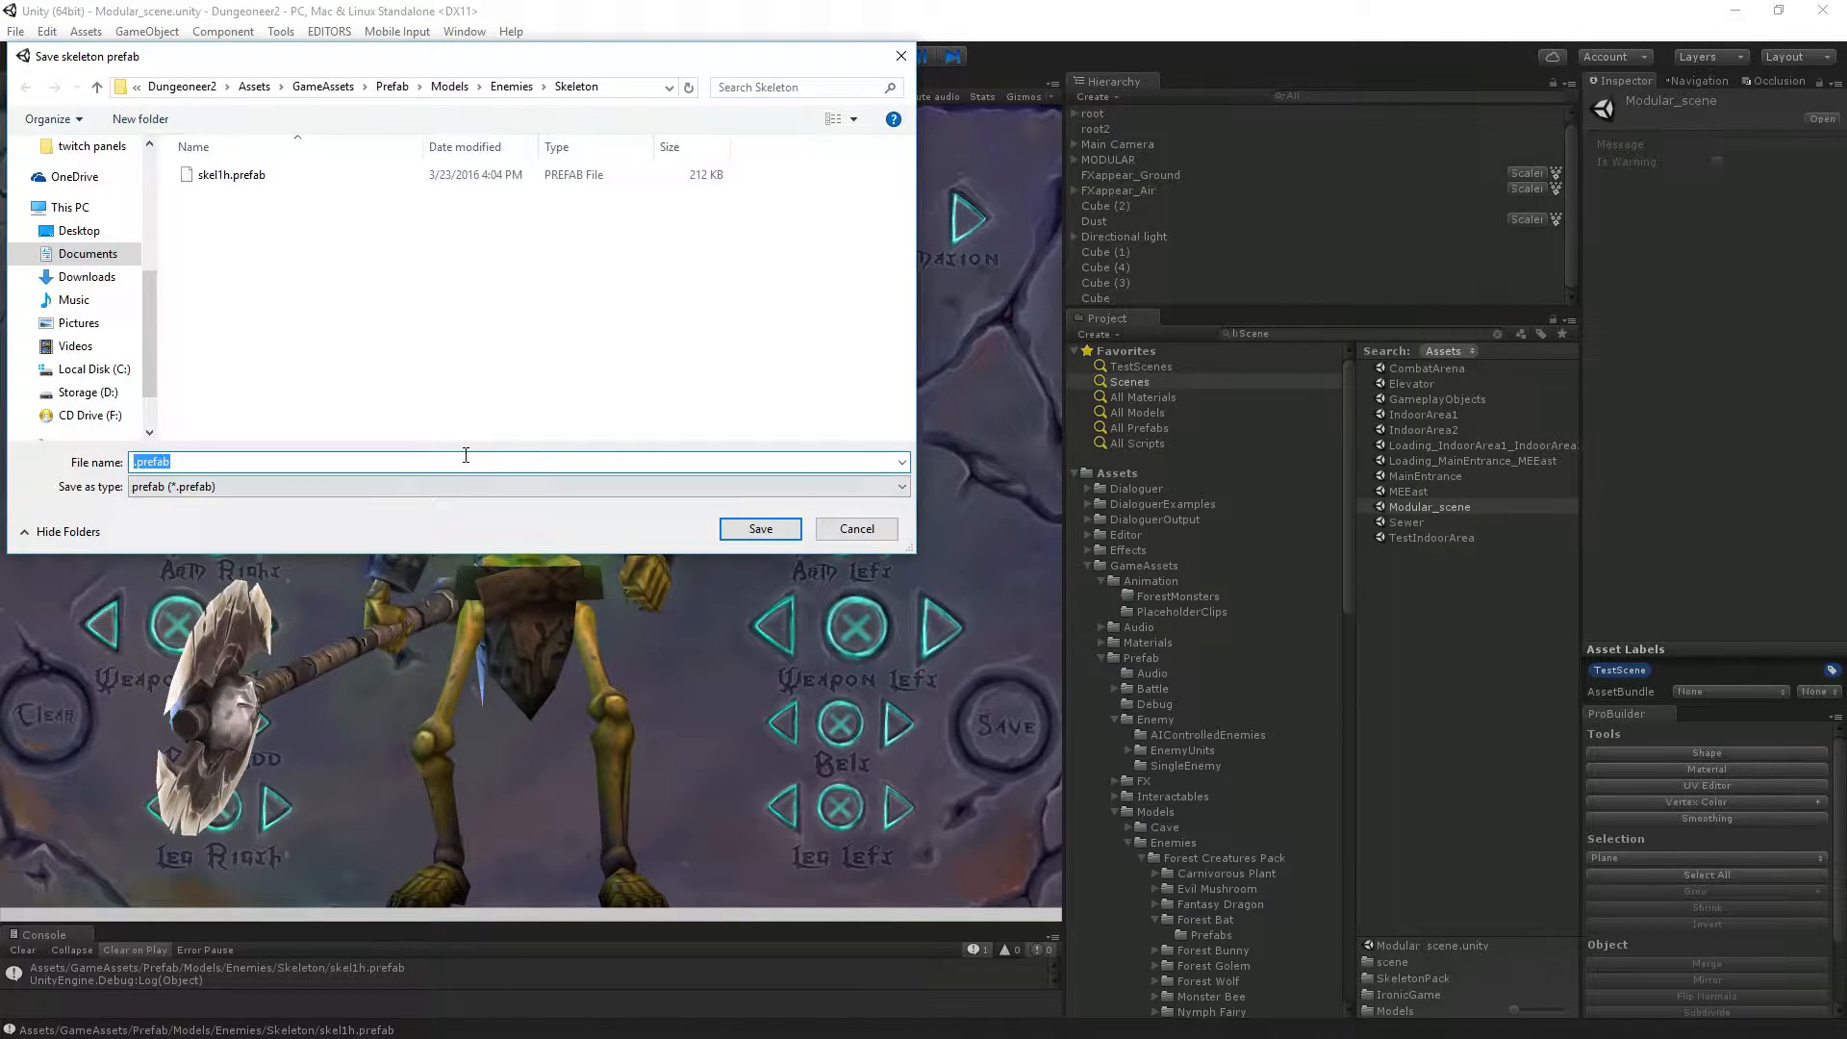
type("skel2h")
left_click(760, 528)
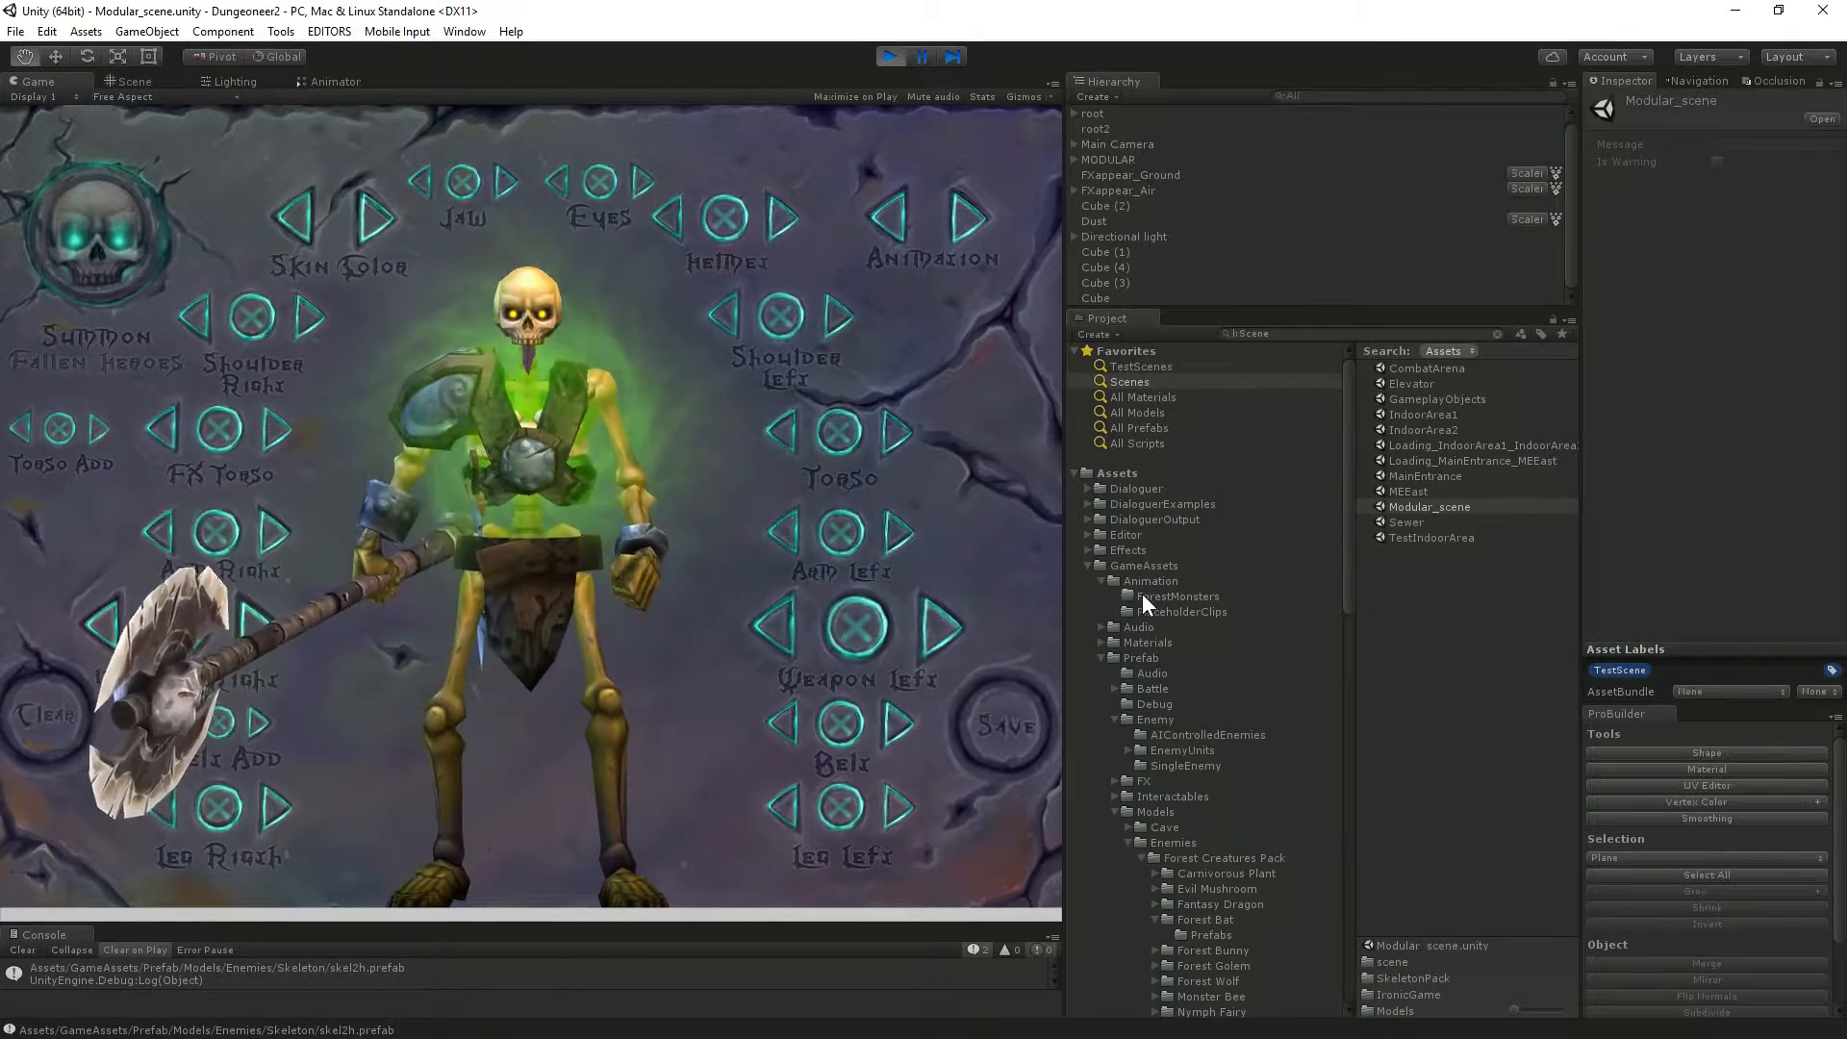
Stop the running scene and preview the saved skel1h and skel2h prefabs in the Skeleton folder.
scroll(1181, 708, "down", 3)
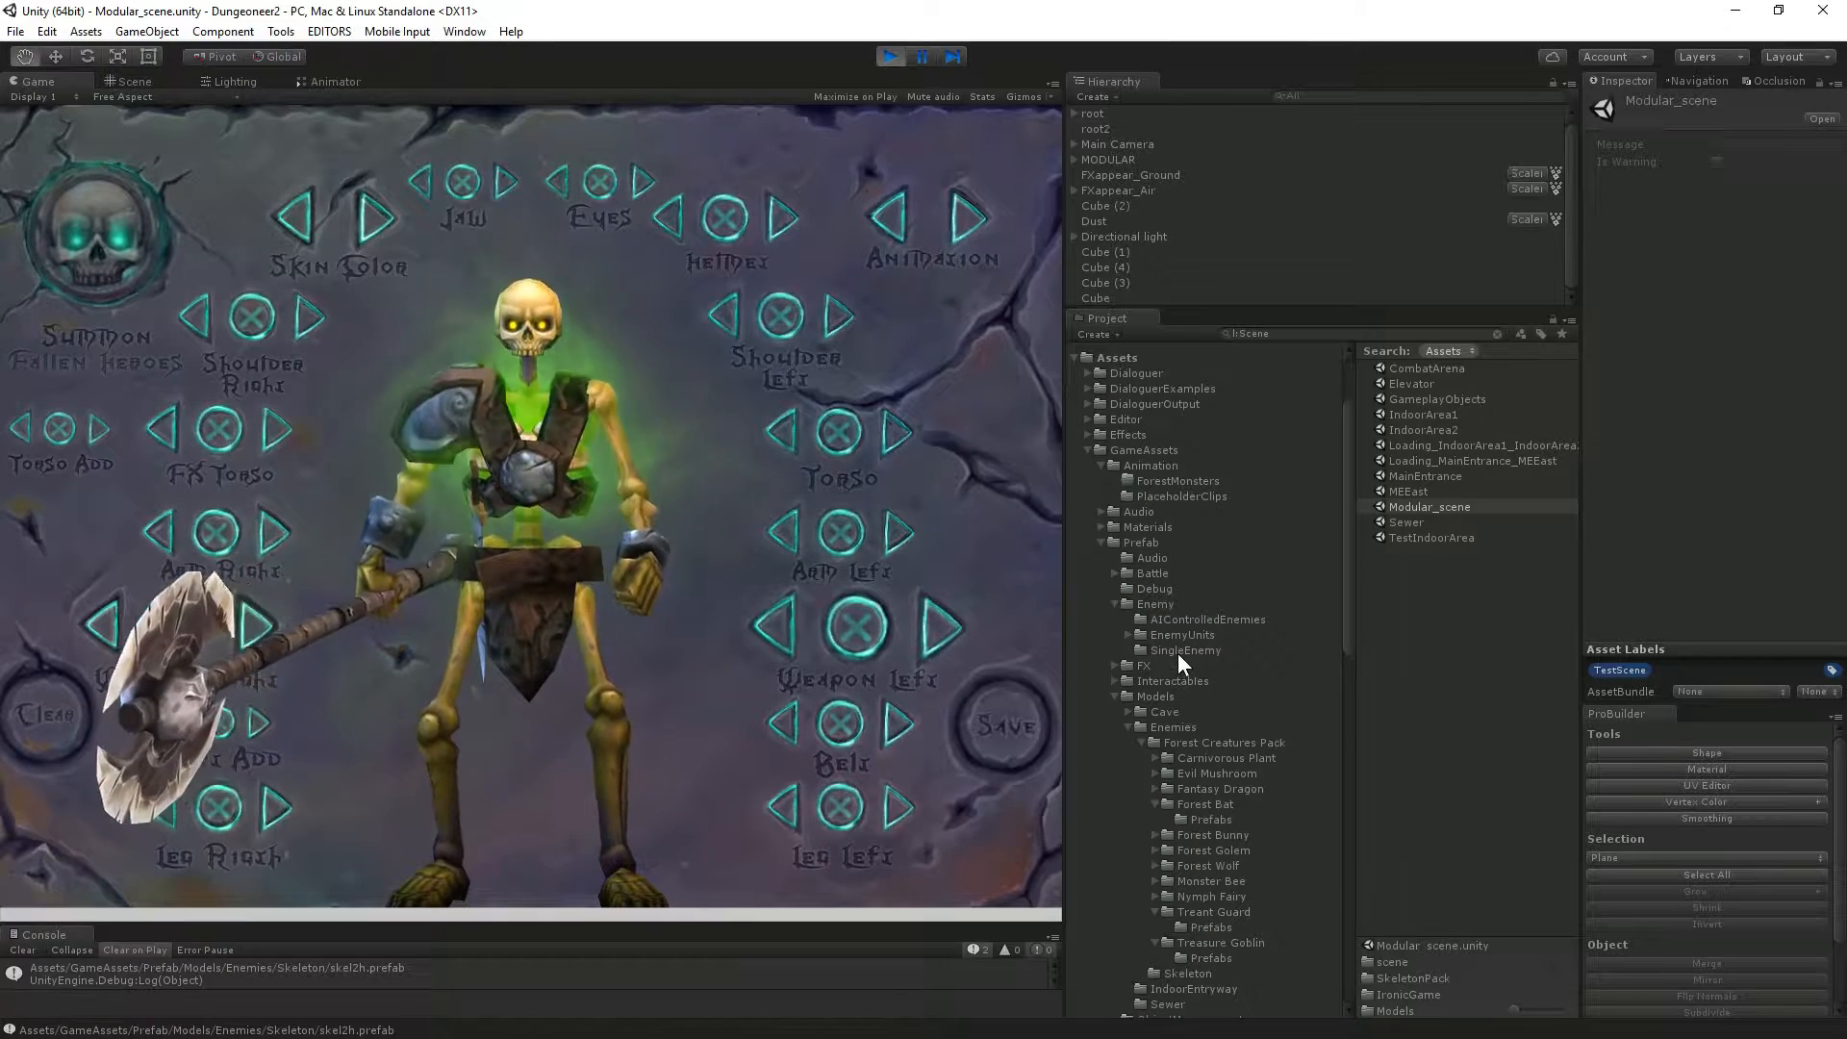
left_click(892, 57)
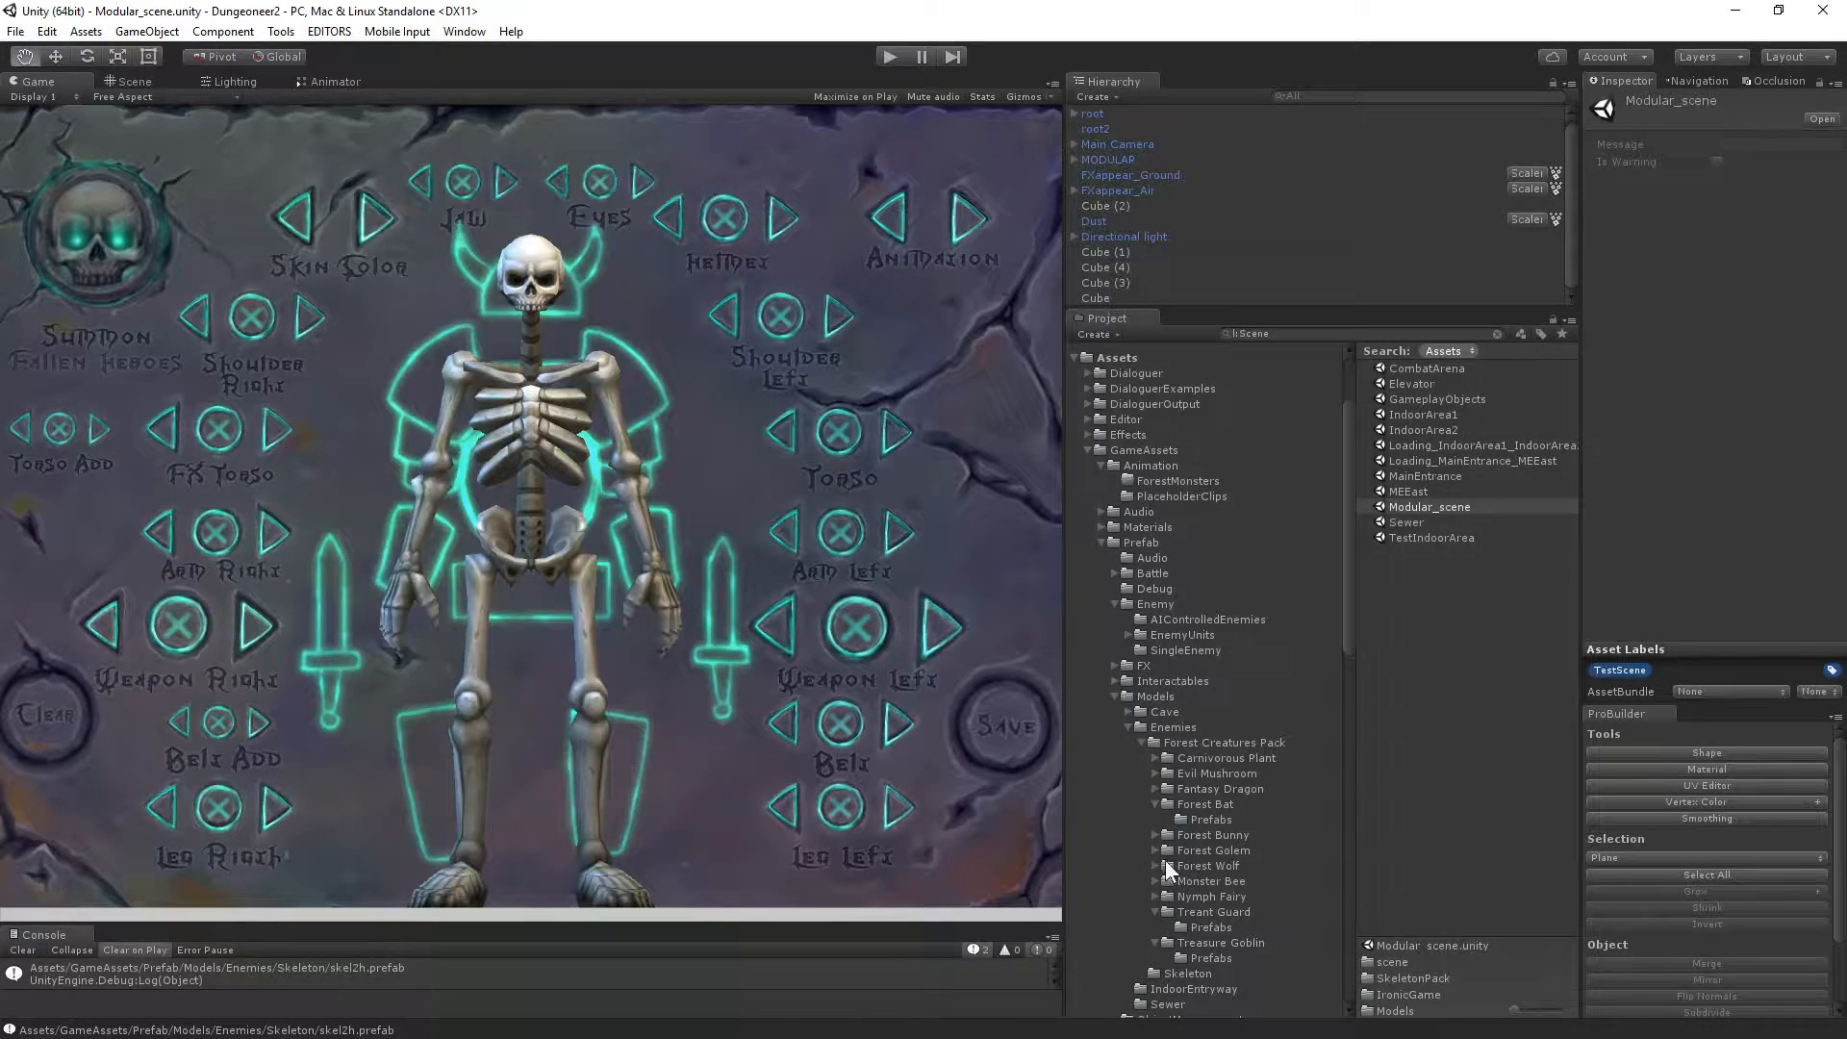
scroll(1198, 662, "down", 3)
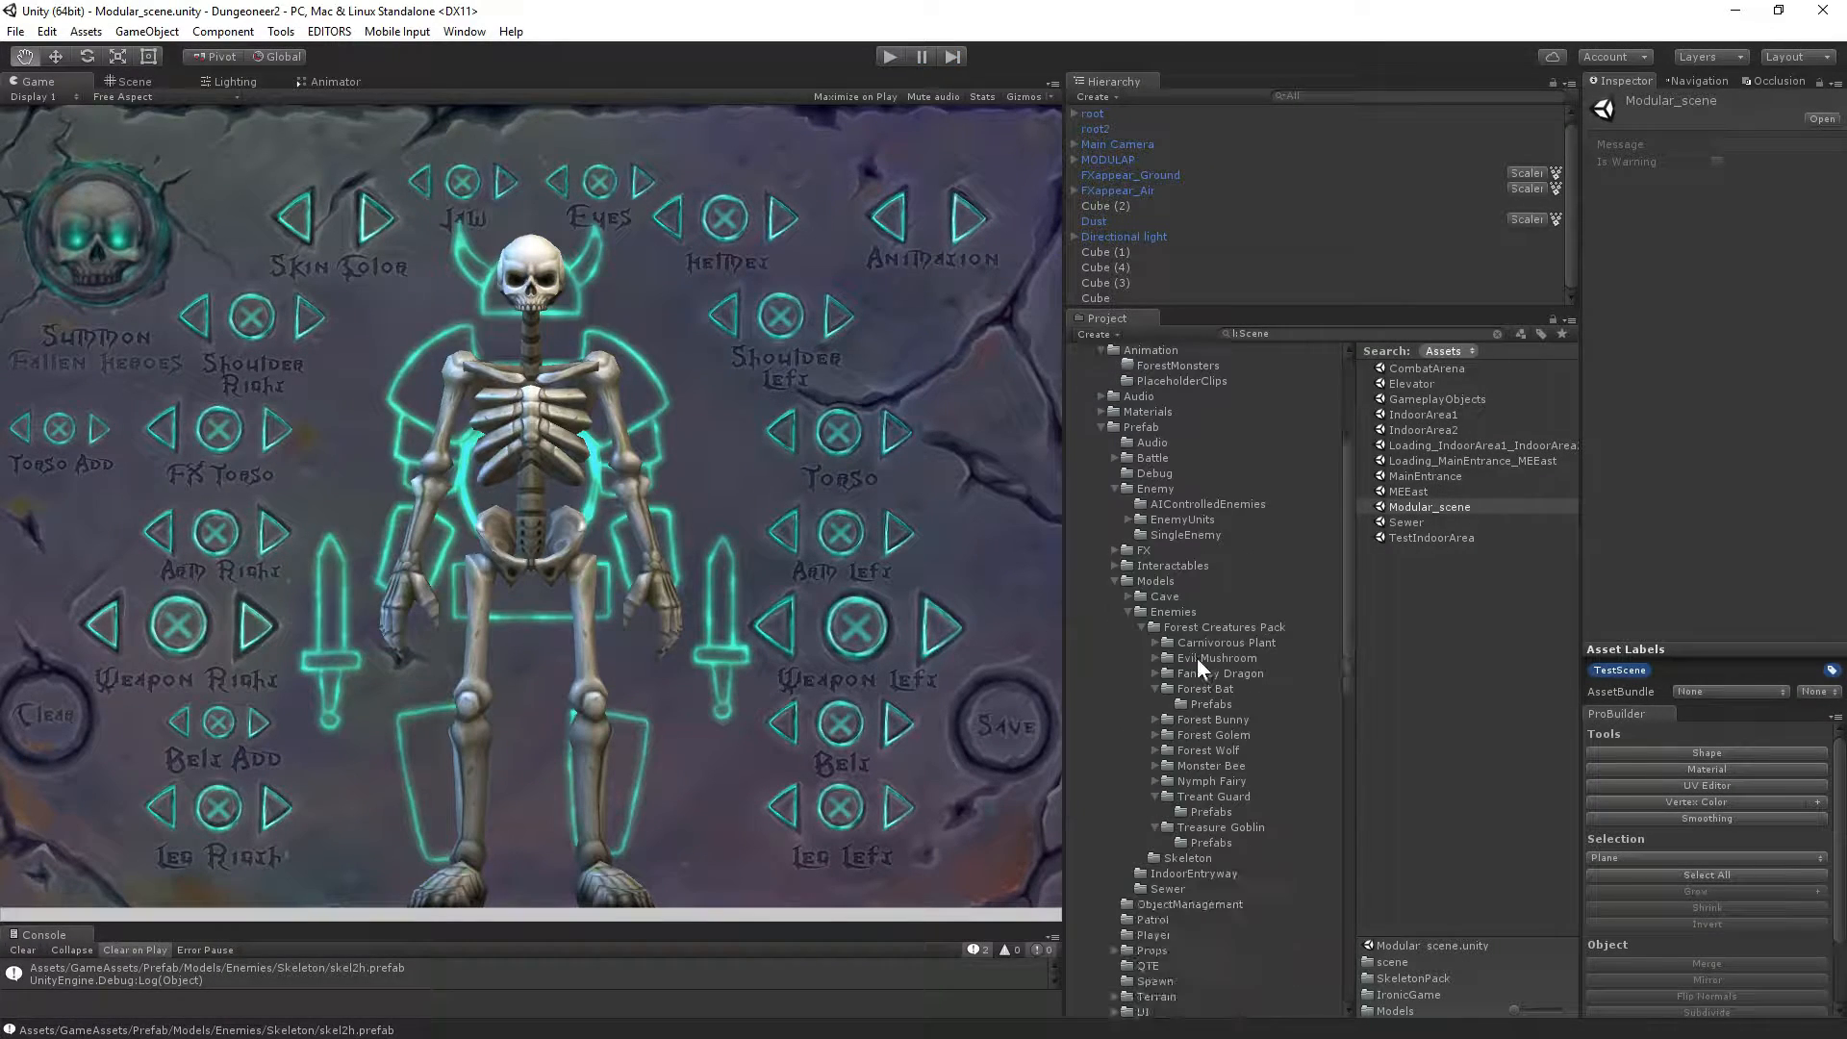
left_click(1189, 859)
left_click(1400, 371)
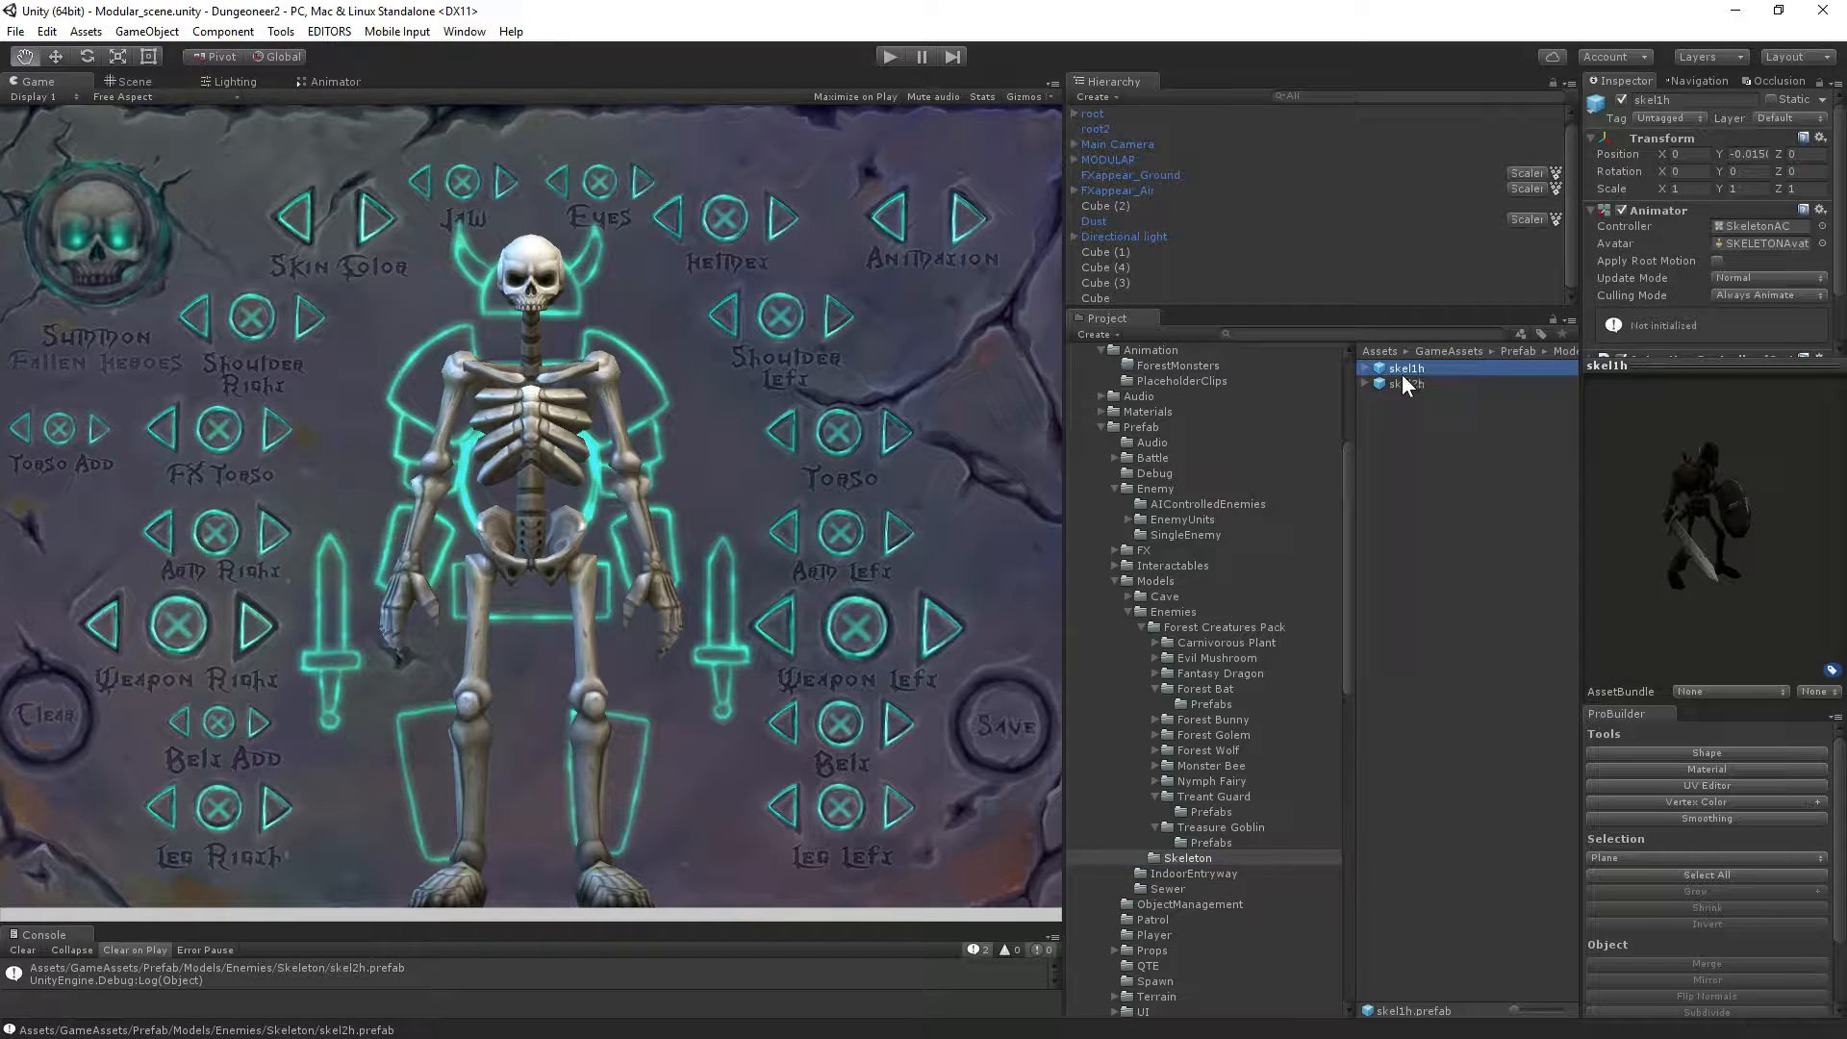
left_click(1391, 385)
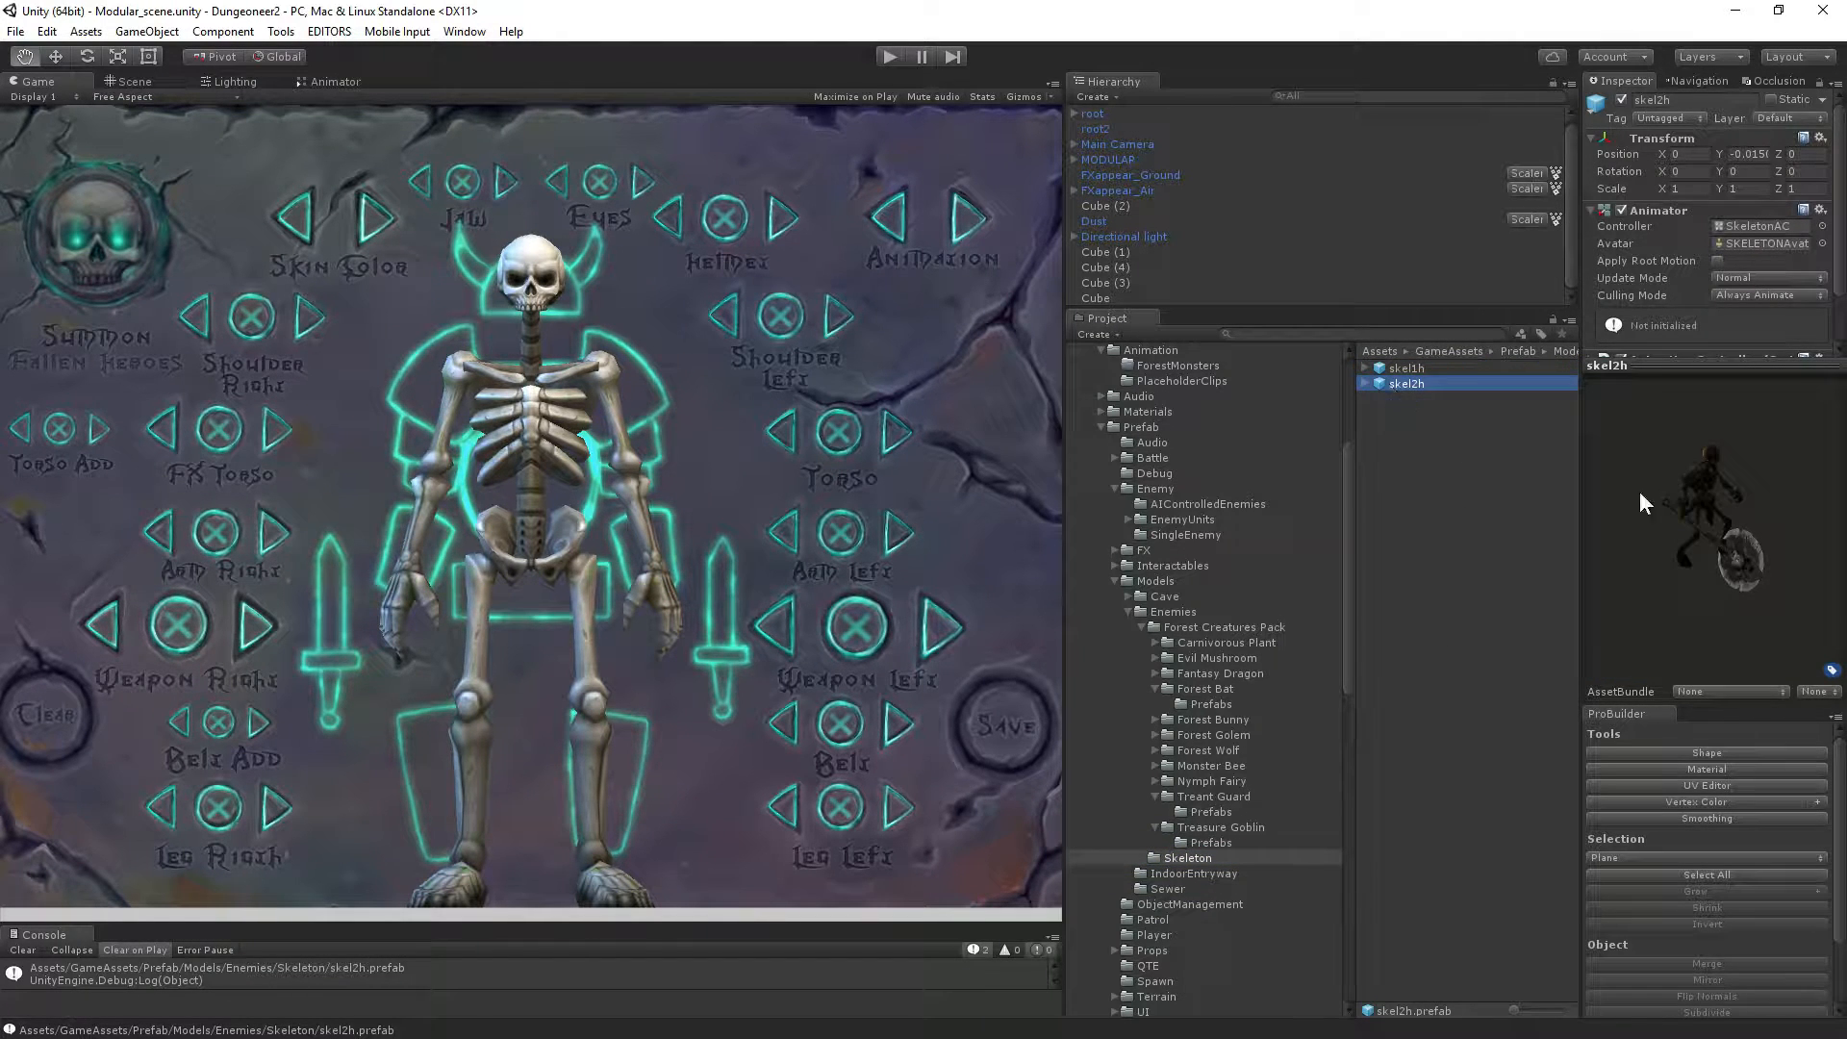
Inspect the skel2h prefab's preview, locate its SkeletonAC animator controller, and view the settings of its Animation Controller script.
left_click_drag(1640, 490, 1615, 488)
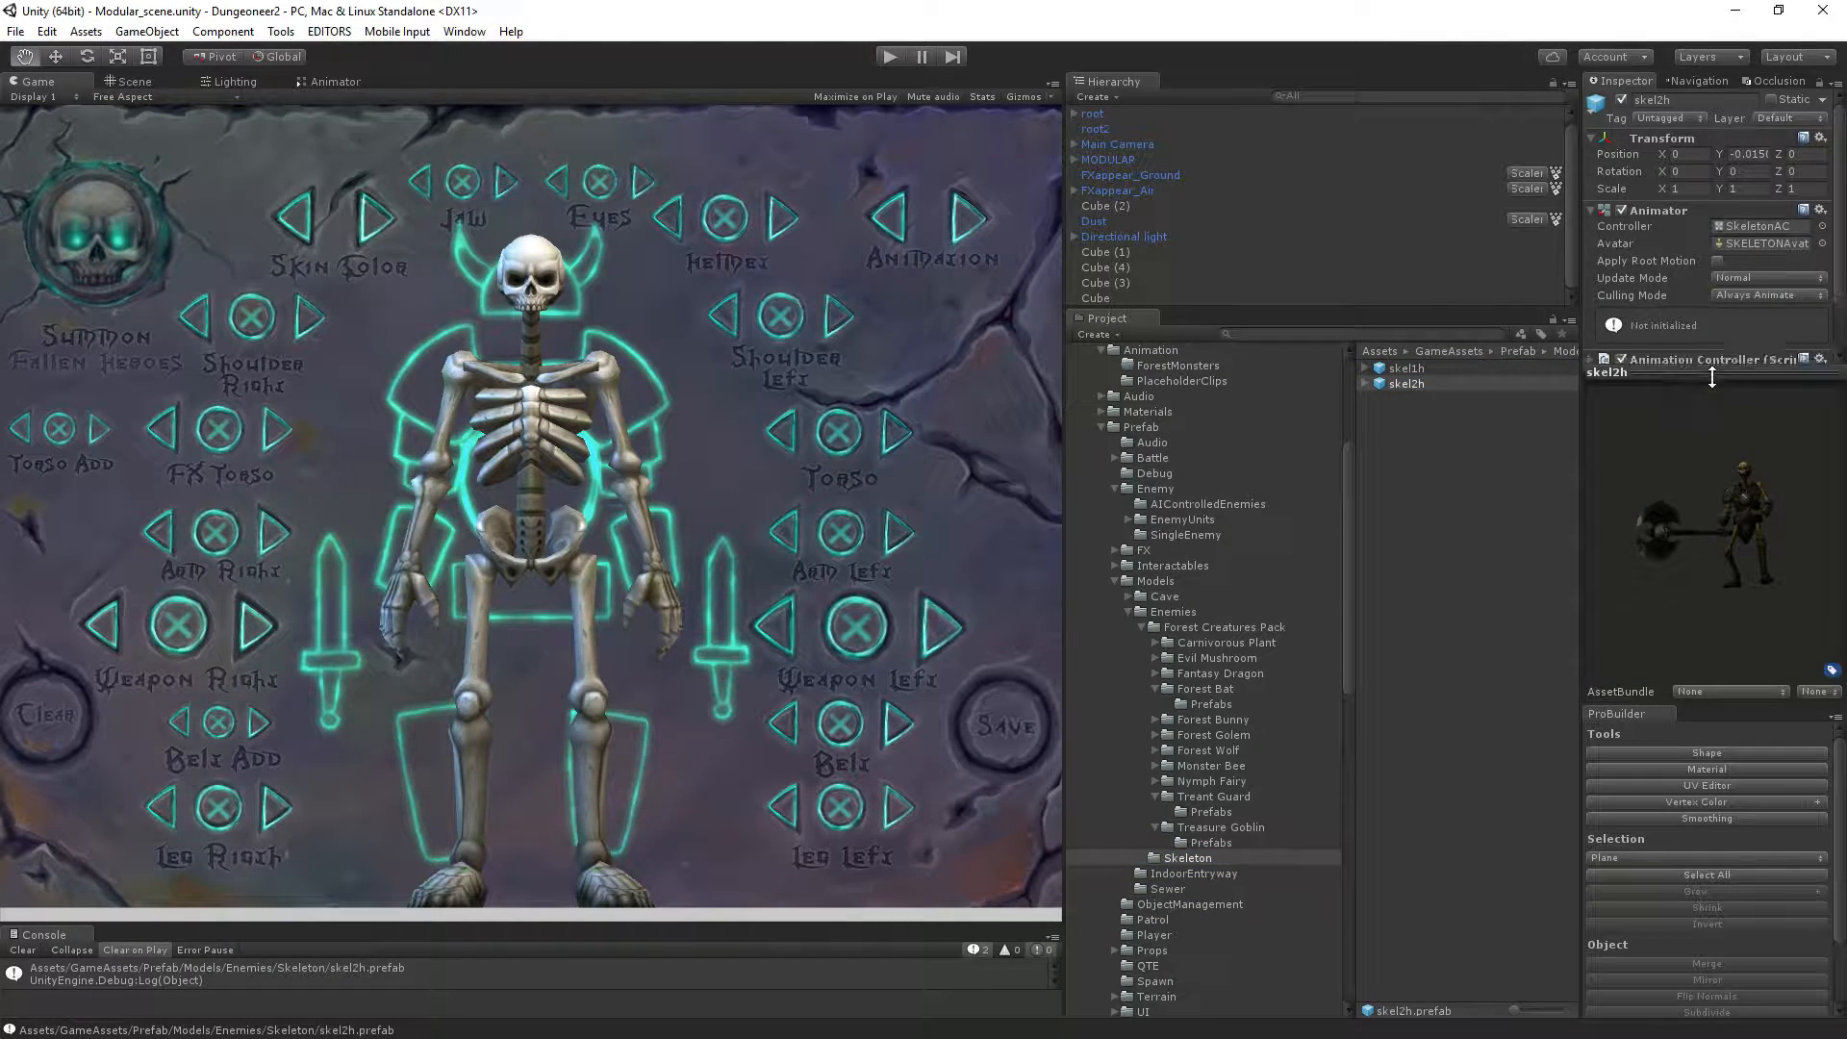
left_click_drag(1716, 360, 1711, 490)
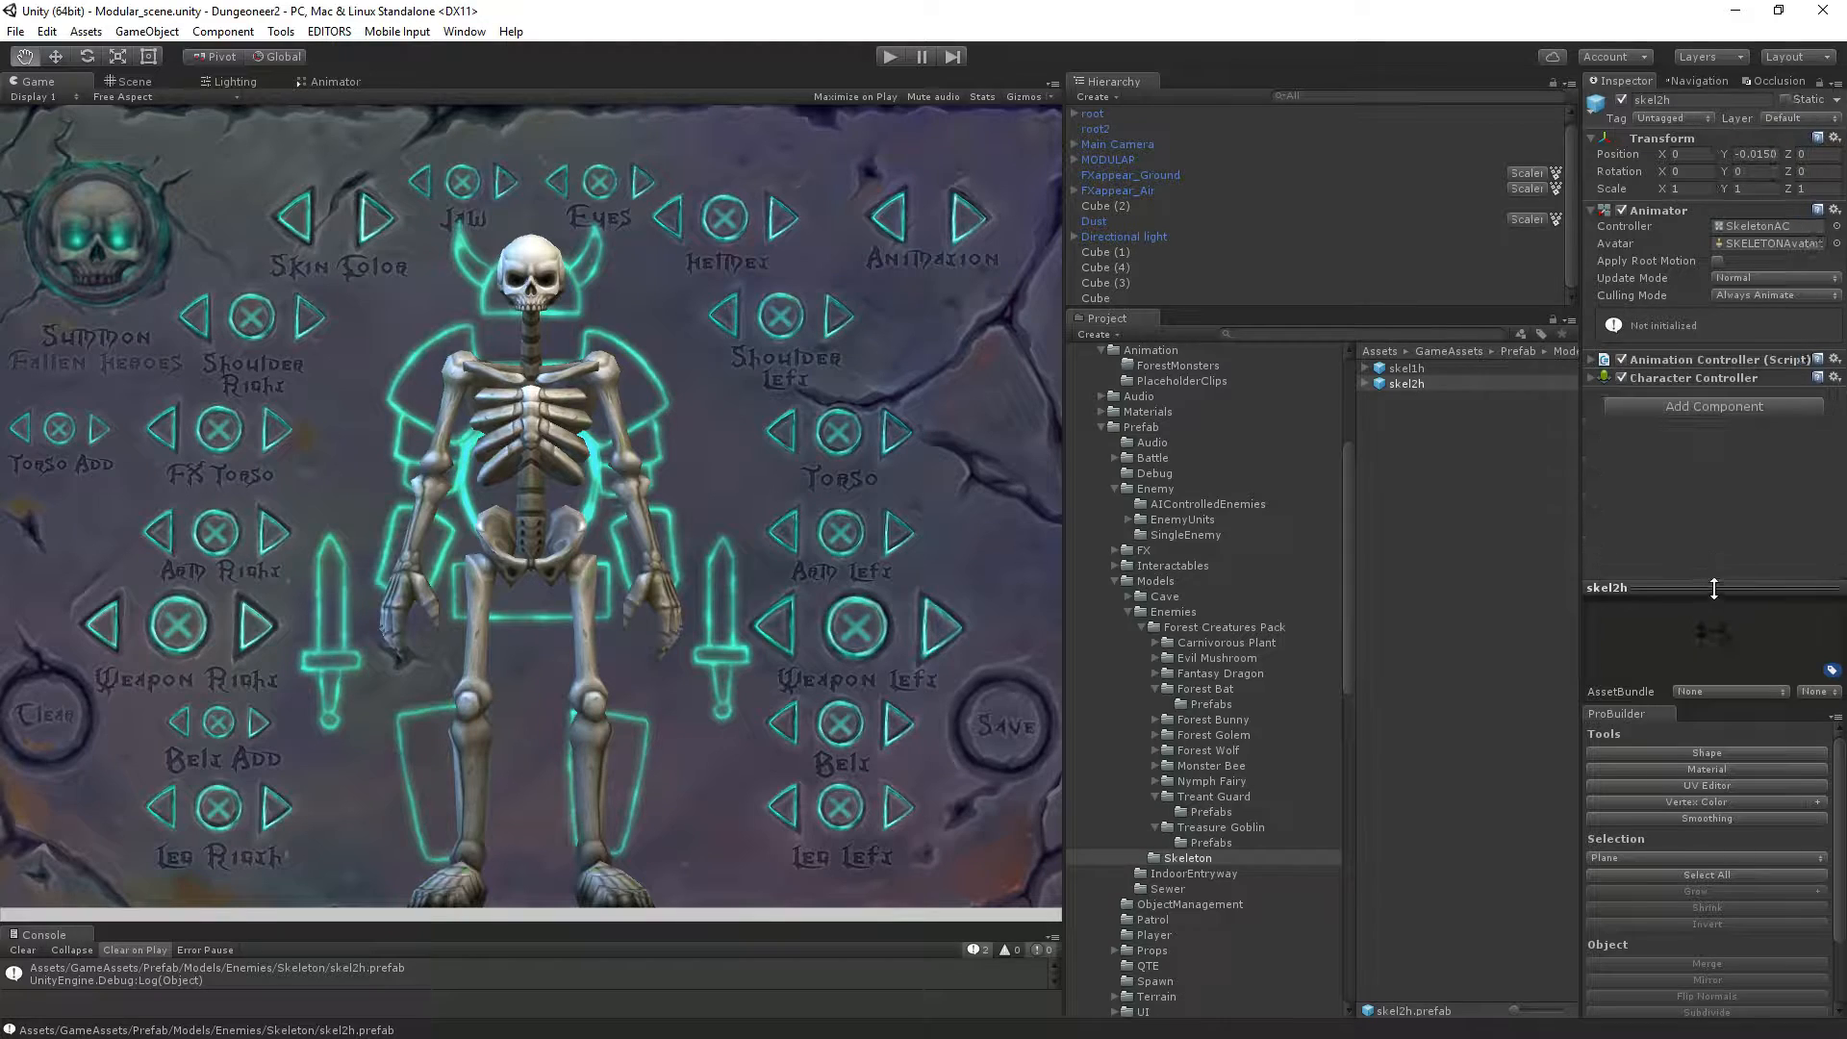
left_click(1757, 229)
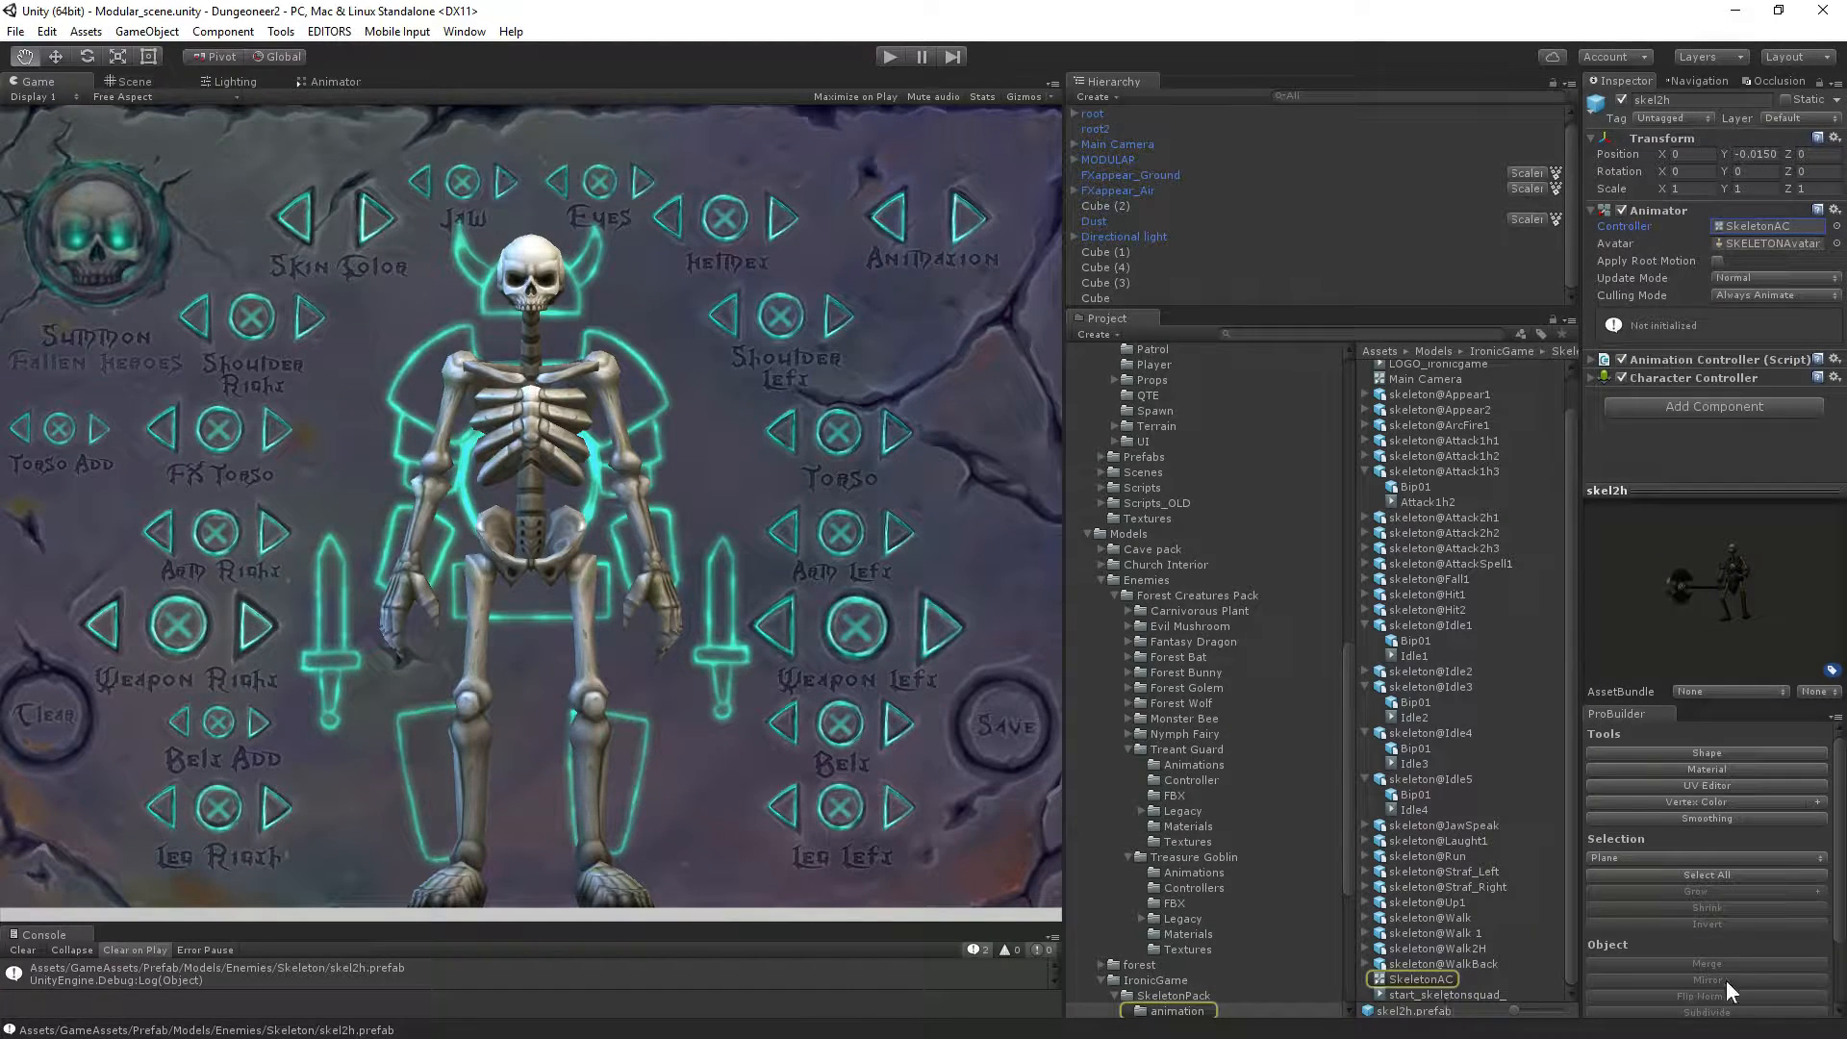
left_click(1596, 366)
scroll(1701, 381, "down", 2)
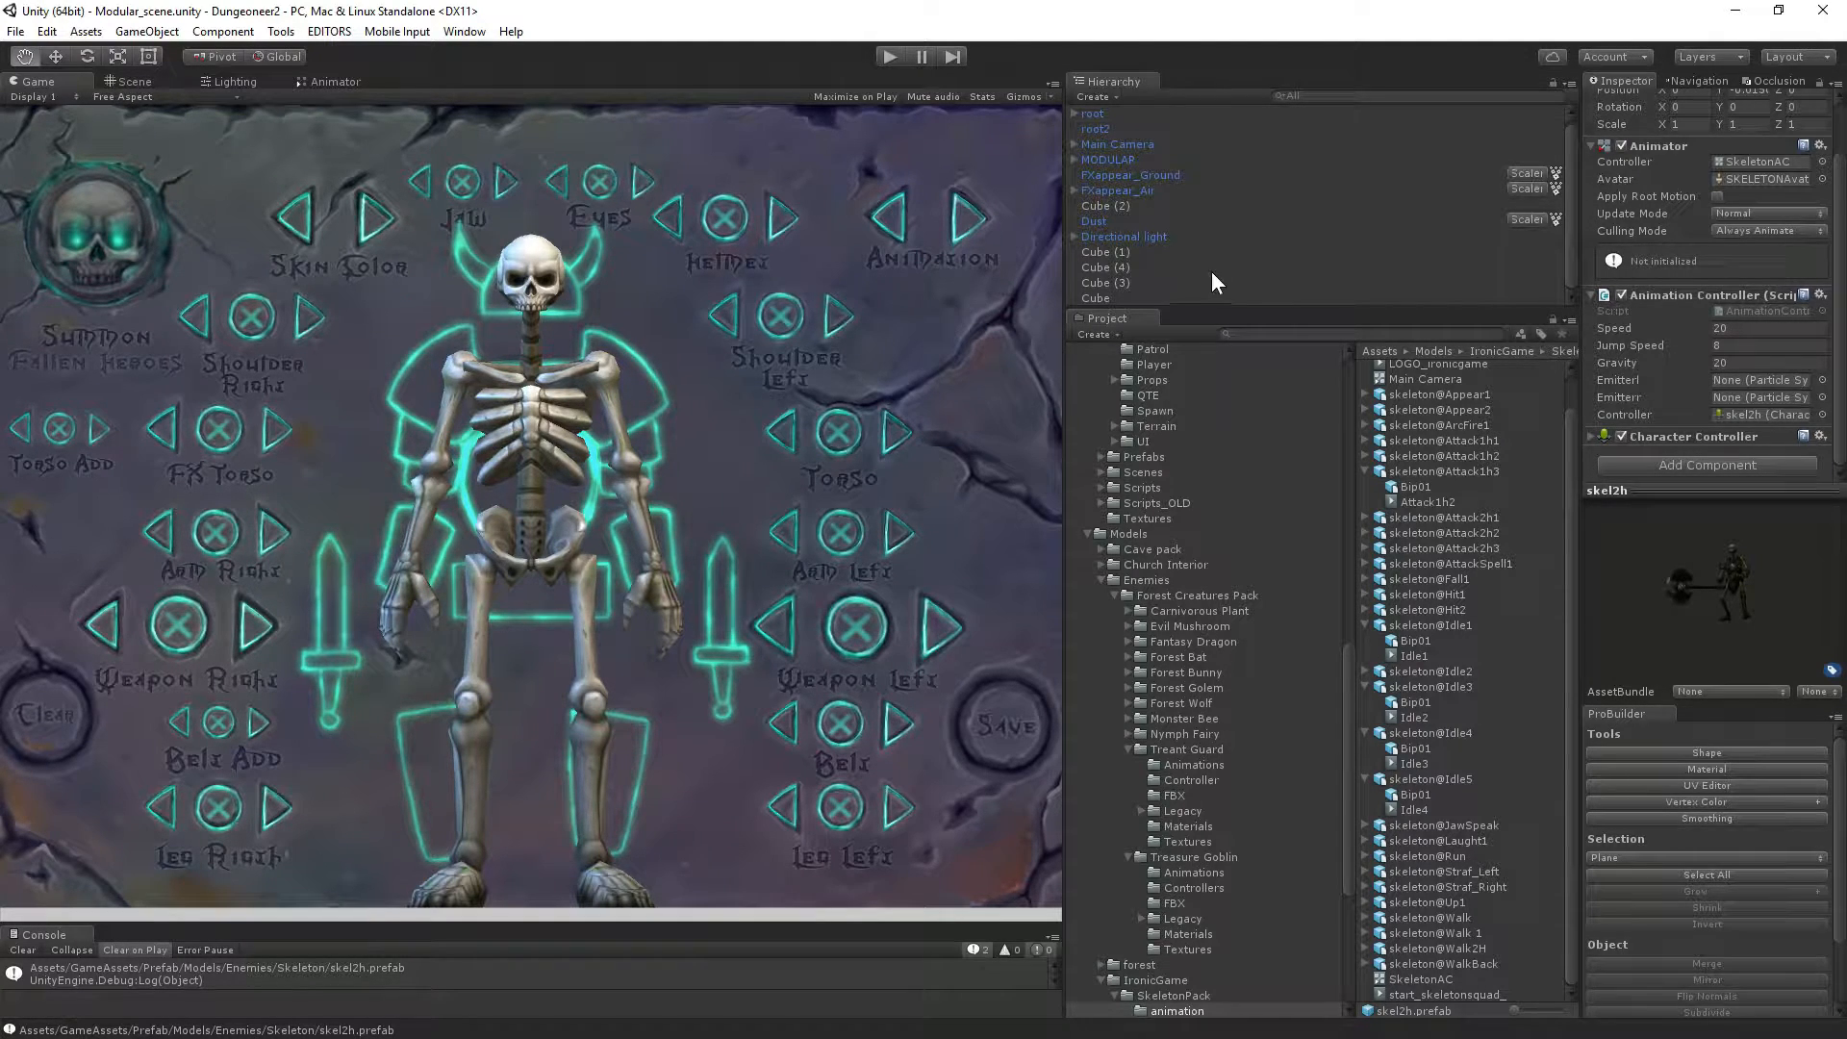
Open the CombatArena test scene and load the GameplayObjects scene additively alongside it.
scroll(1190, 430, "up", 10)
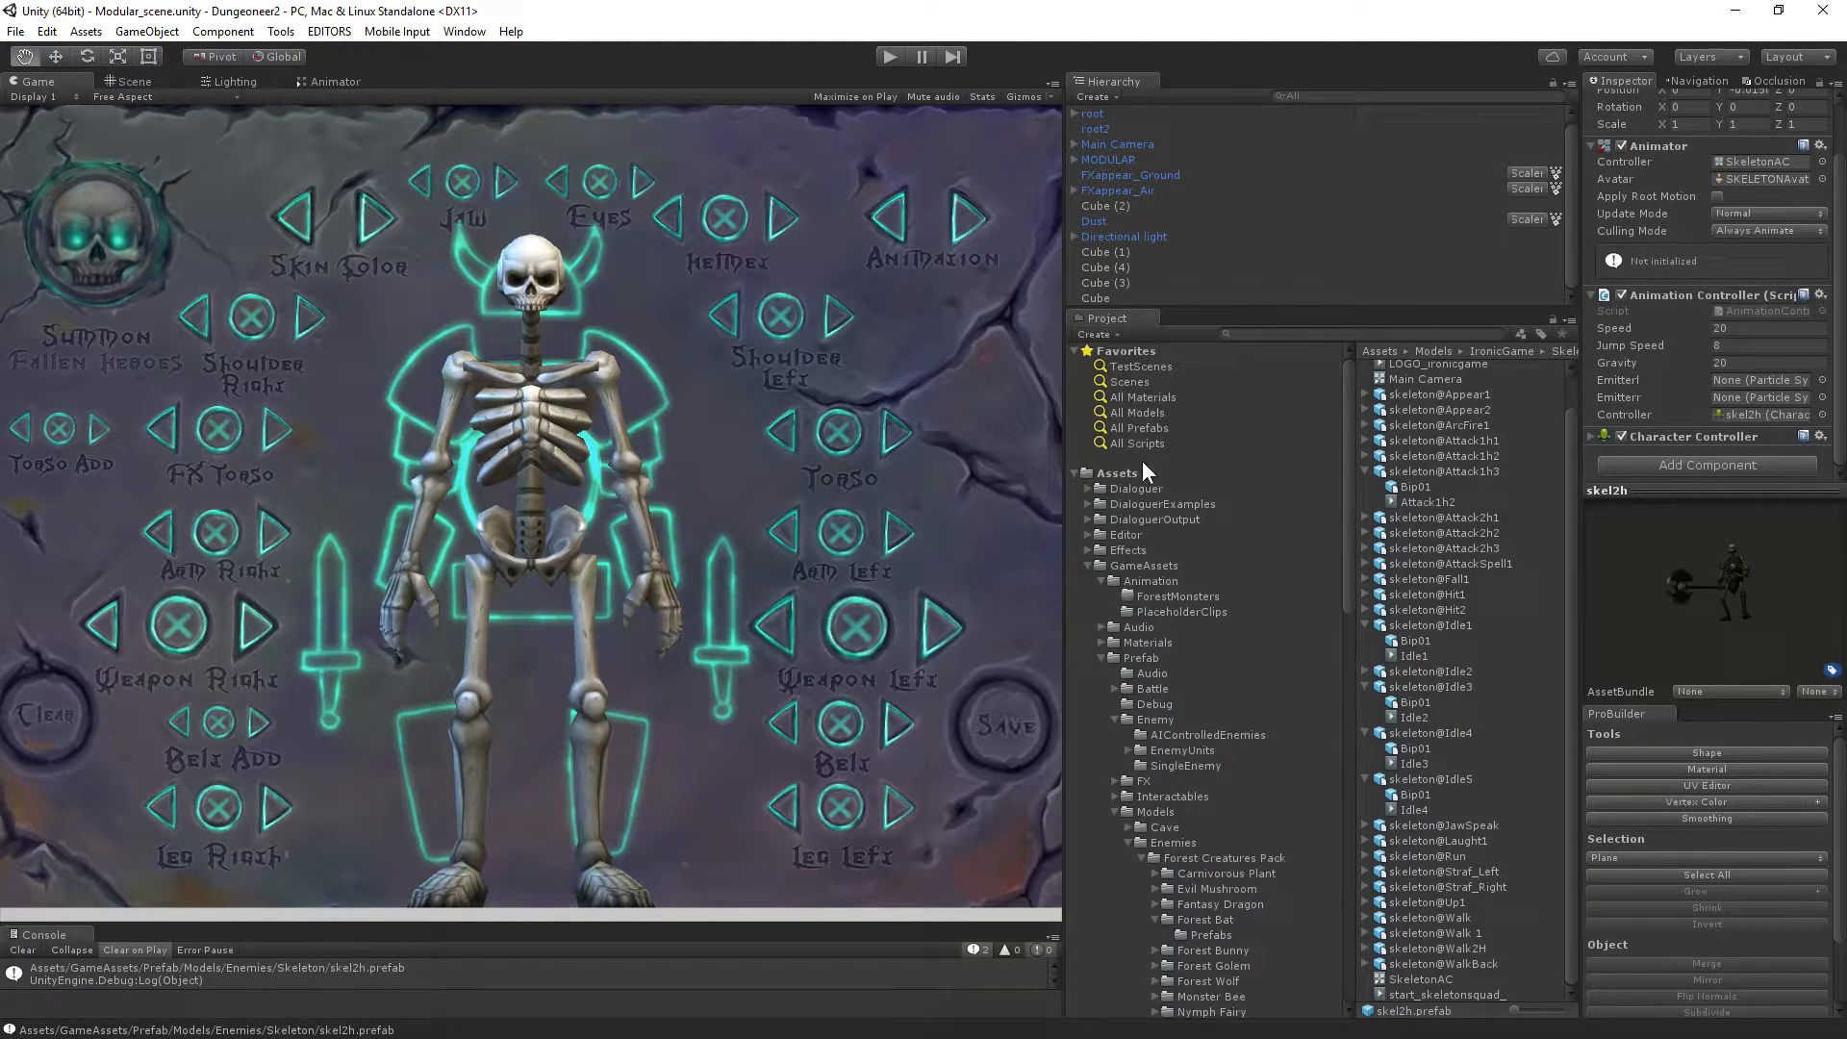
left_click(1137, 369)
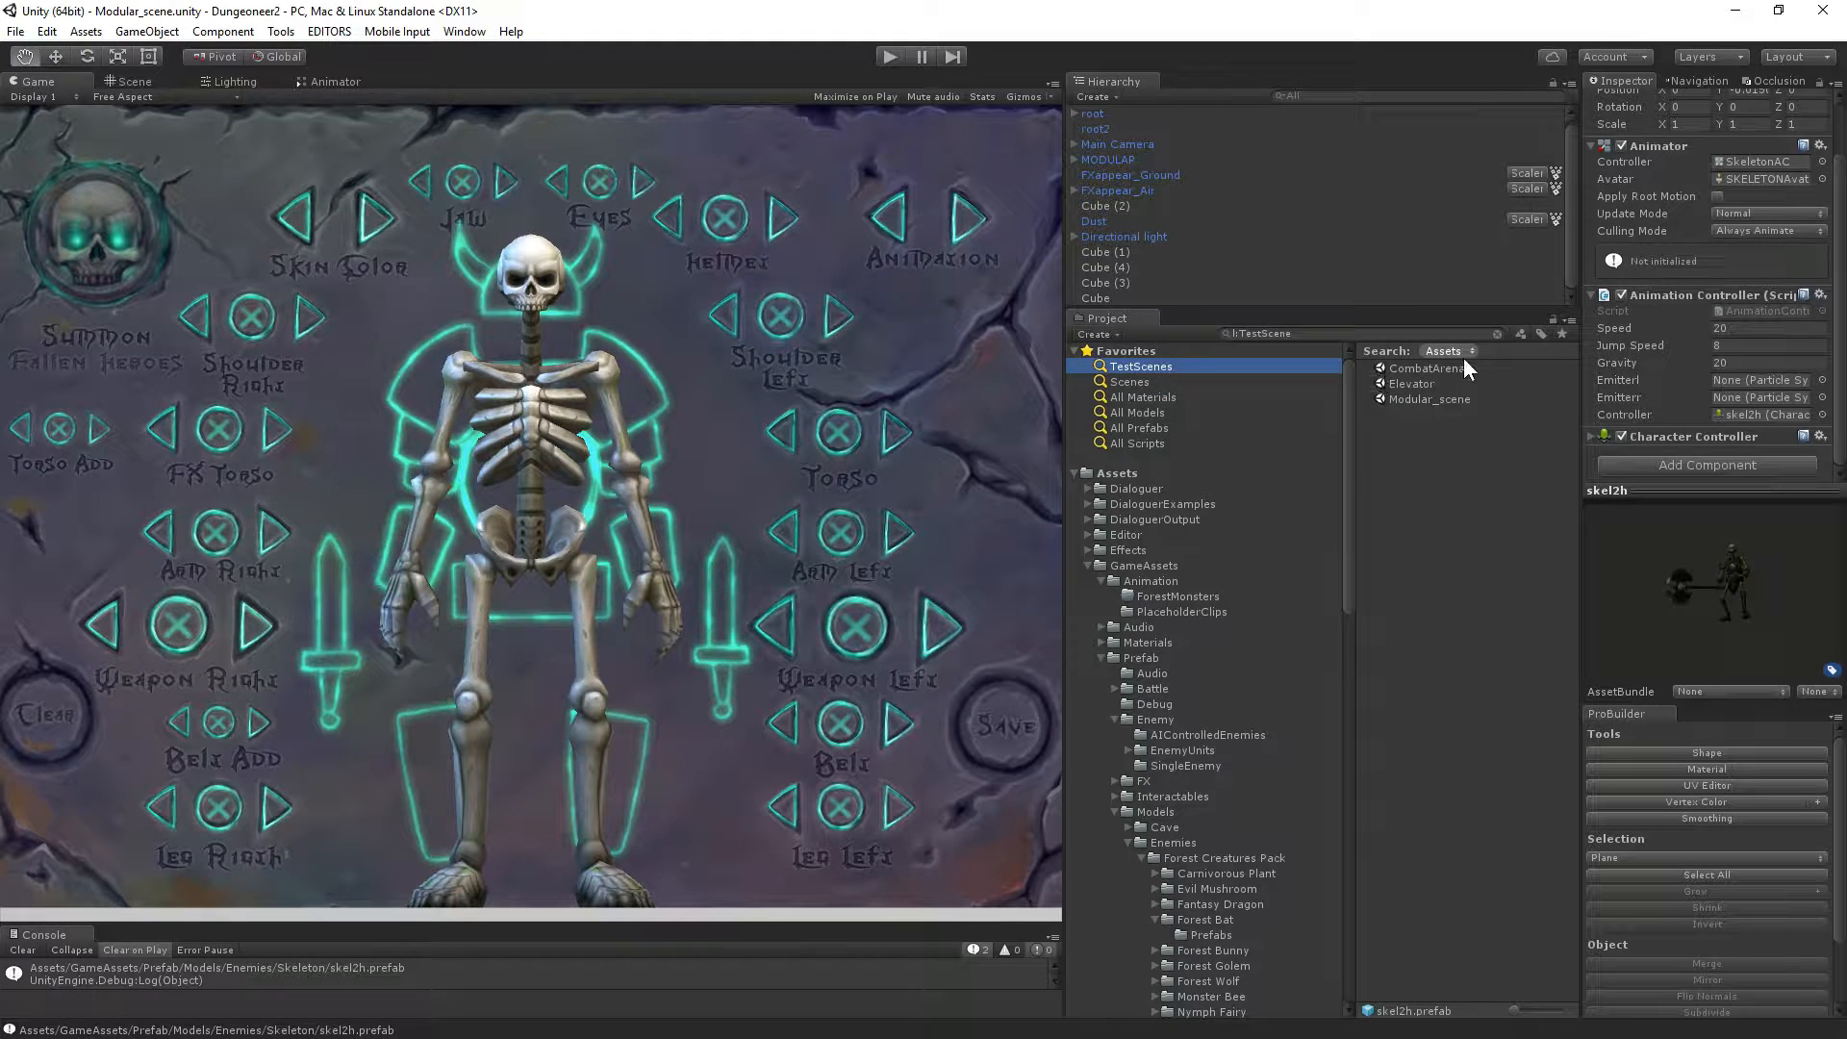
double_click(1423, 371)
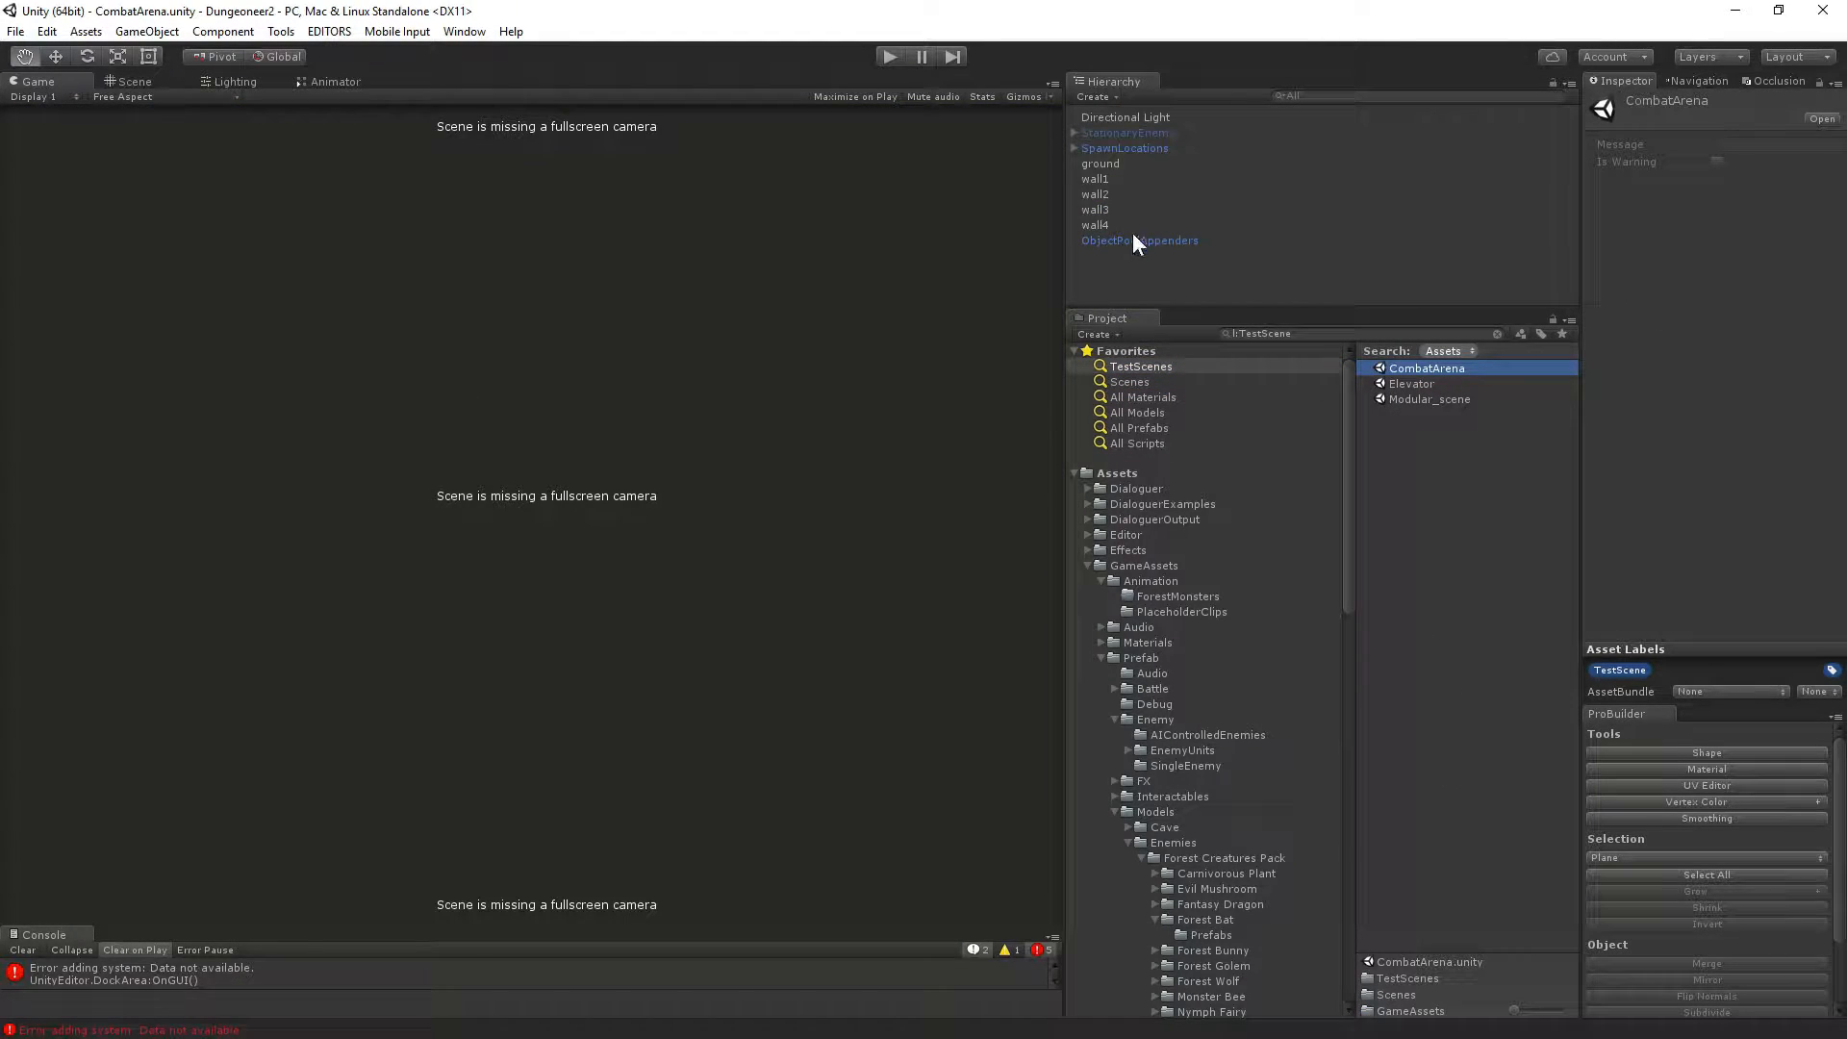
left_click(1127, 382)
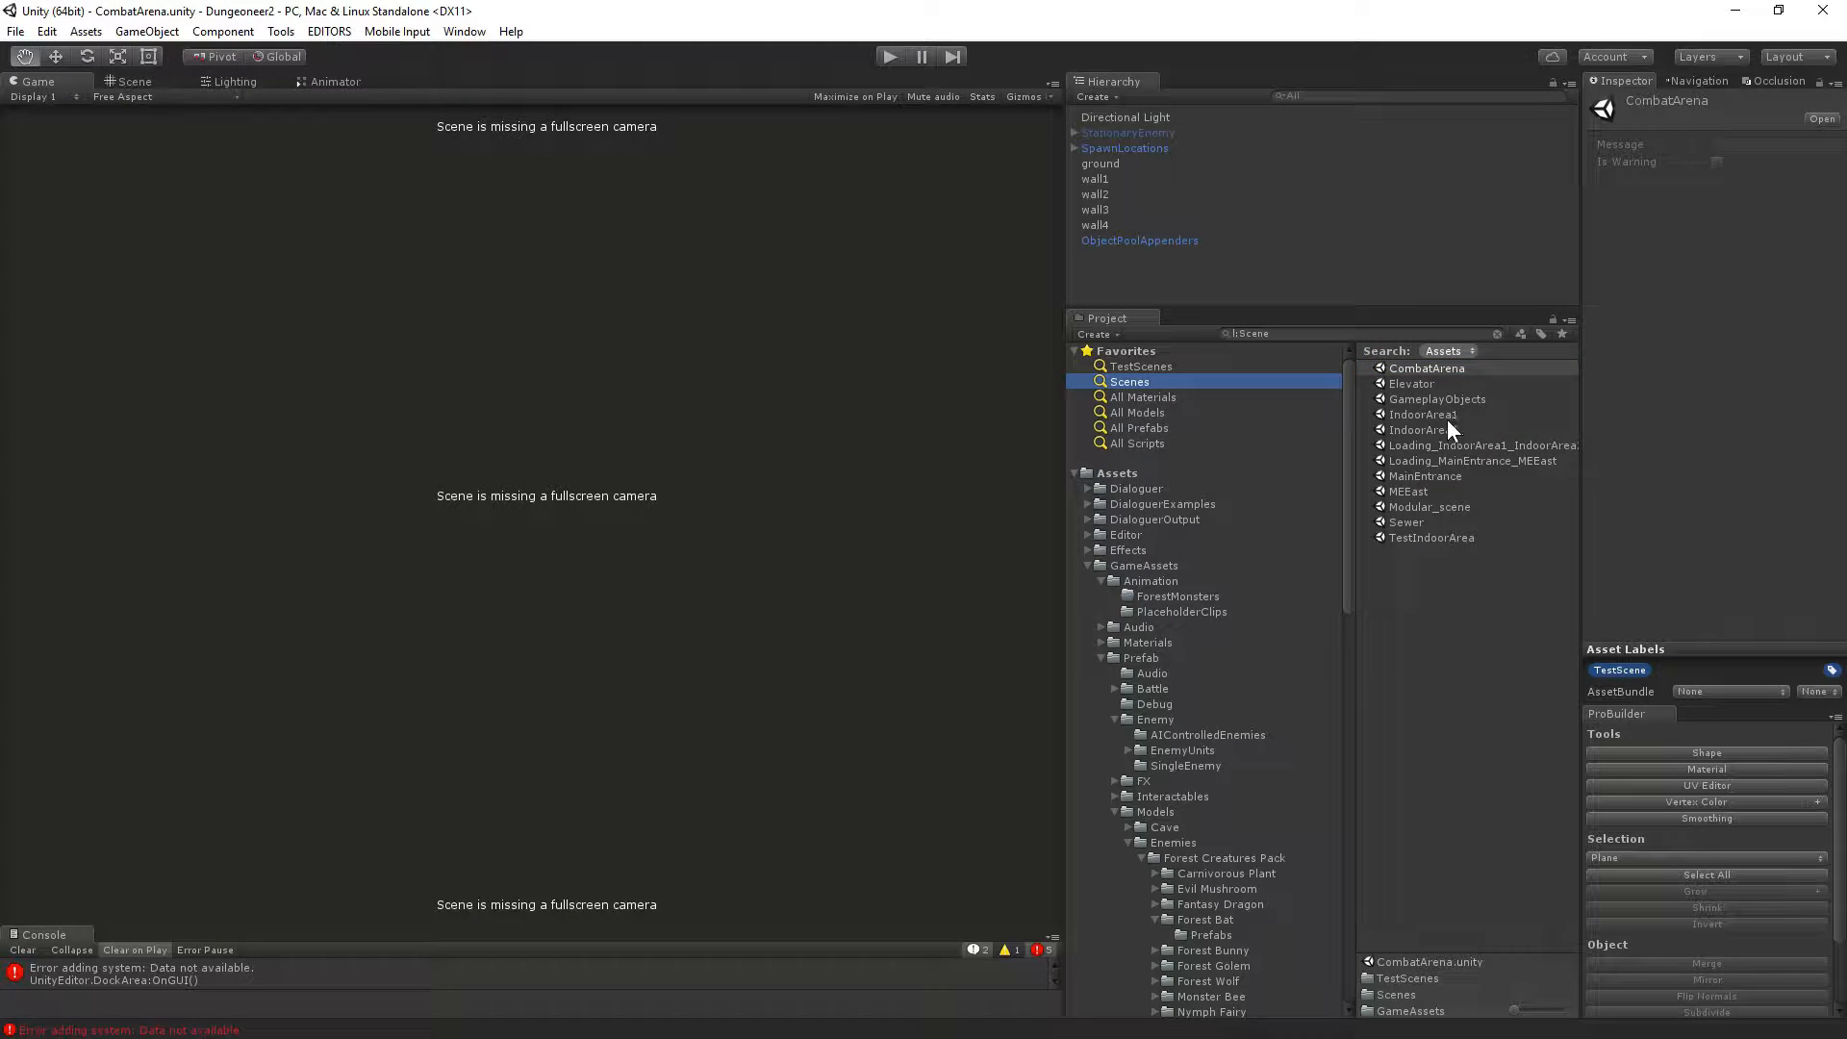
right_click(1434, 400)
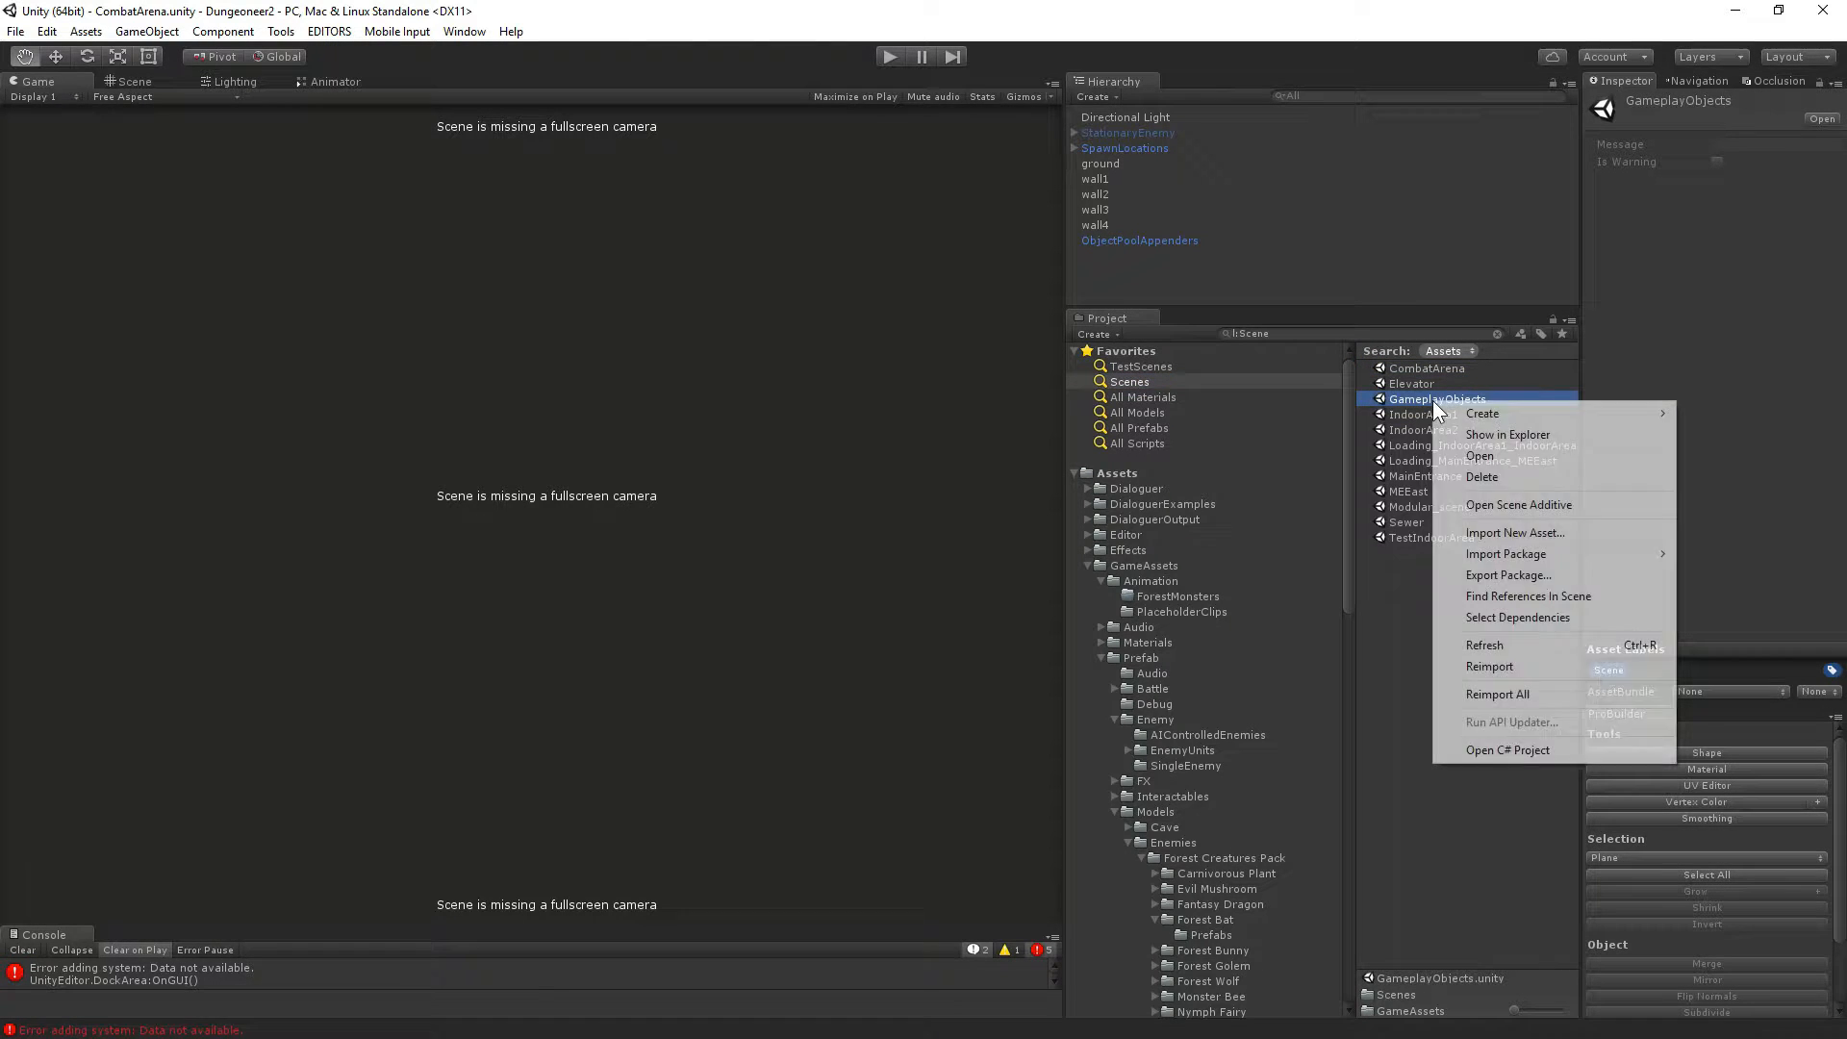
left_click(1513, 505)
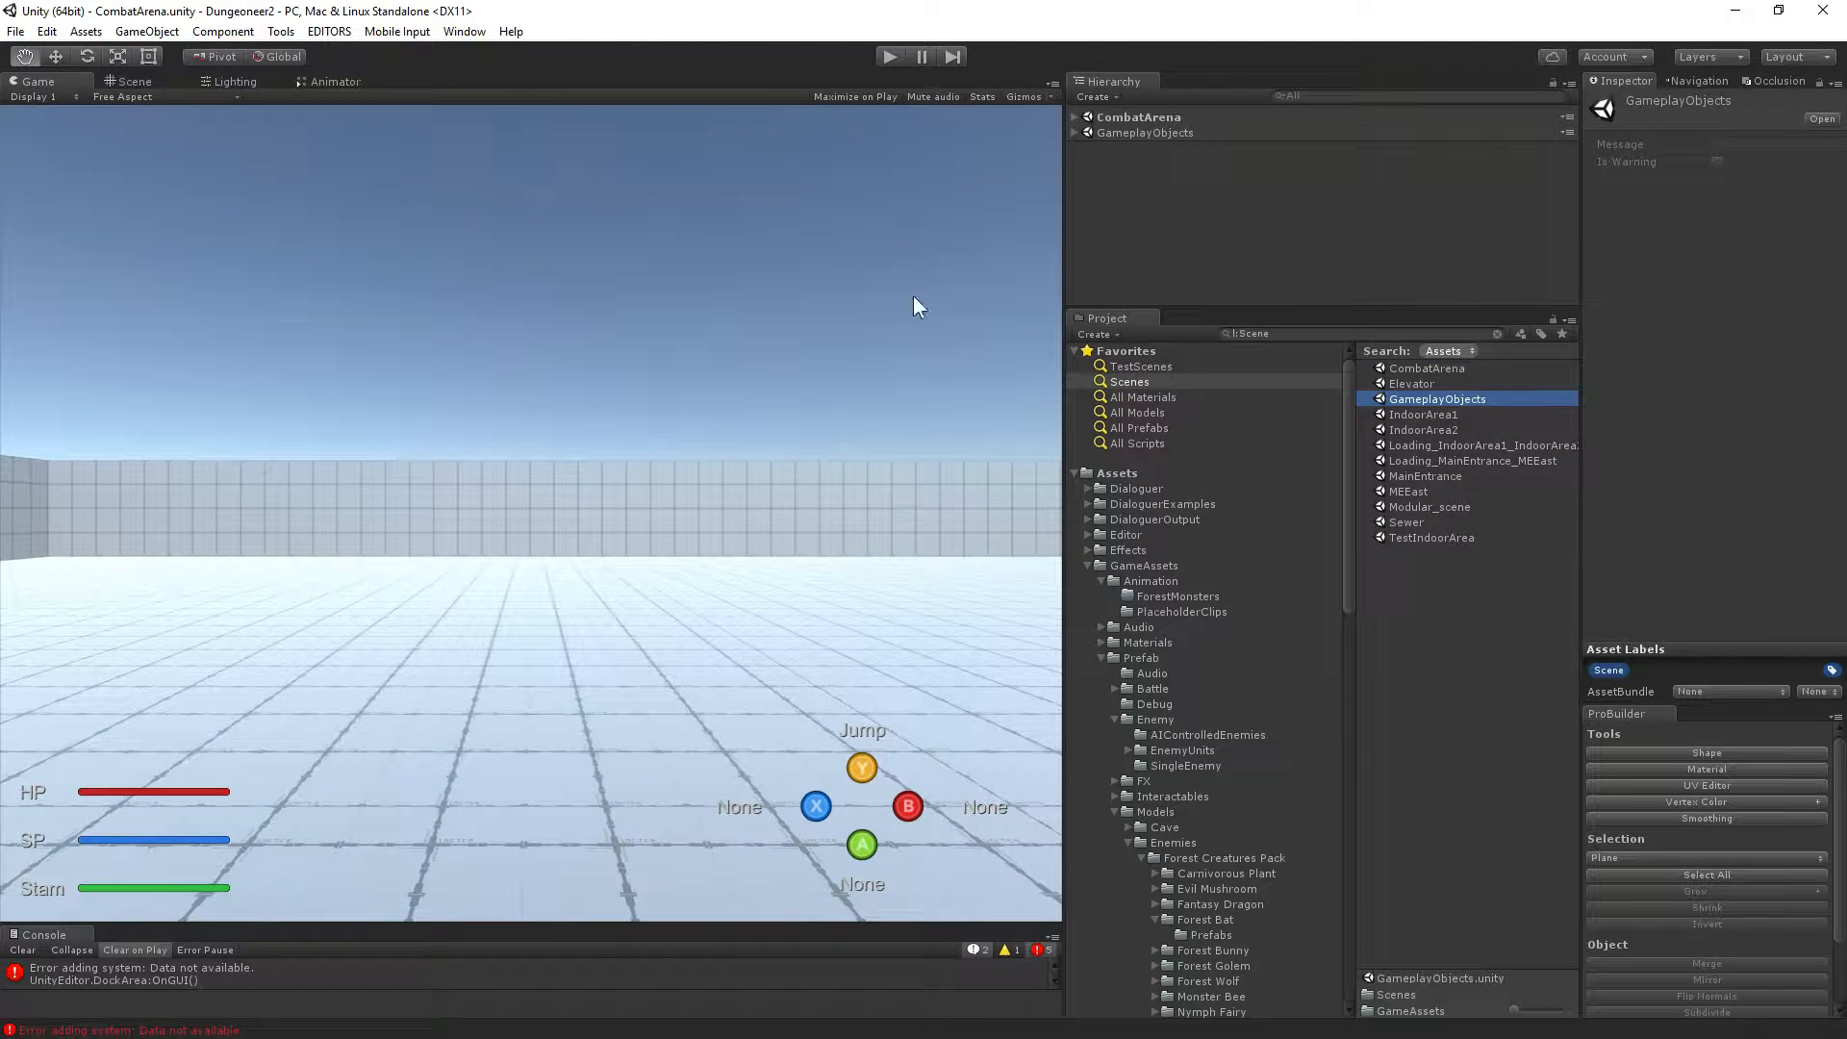
Examine the components of the SpawnActivator under SpawnLocations in the CombatArena scene.
left_click(1074, 119)
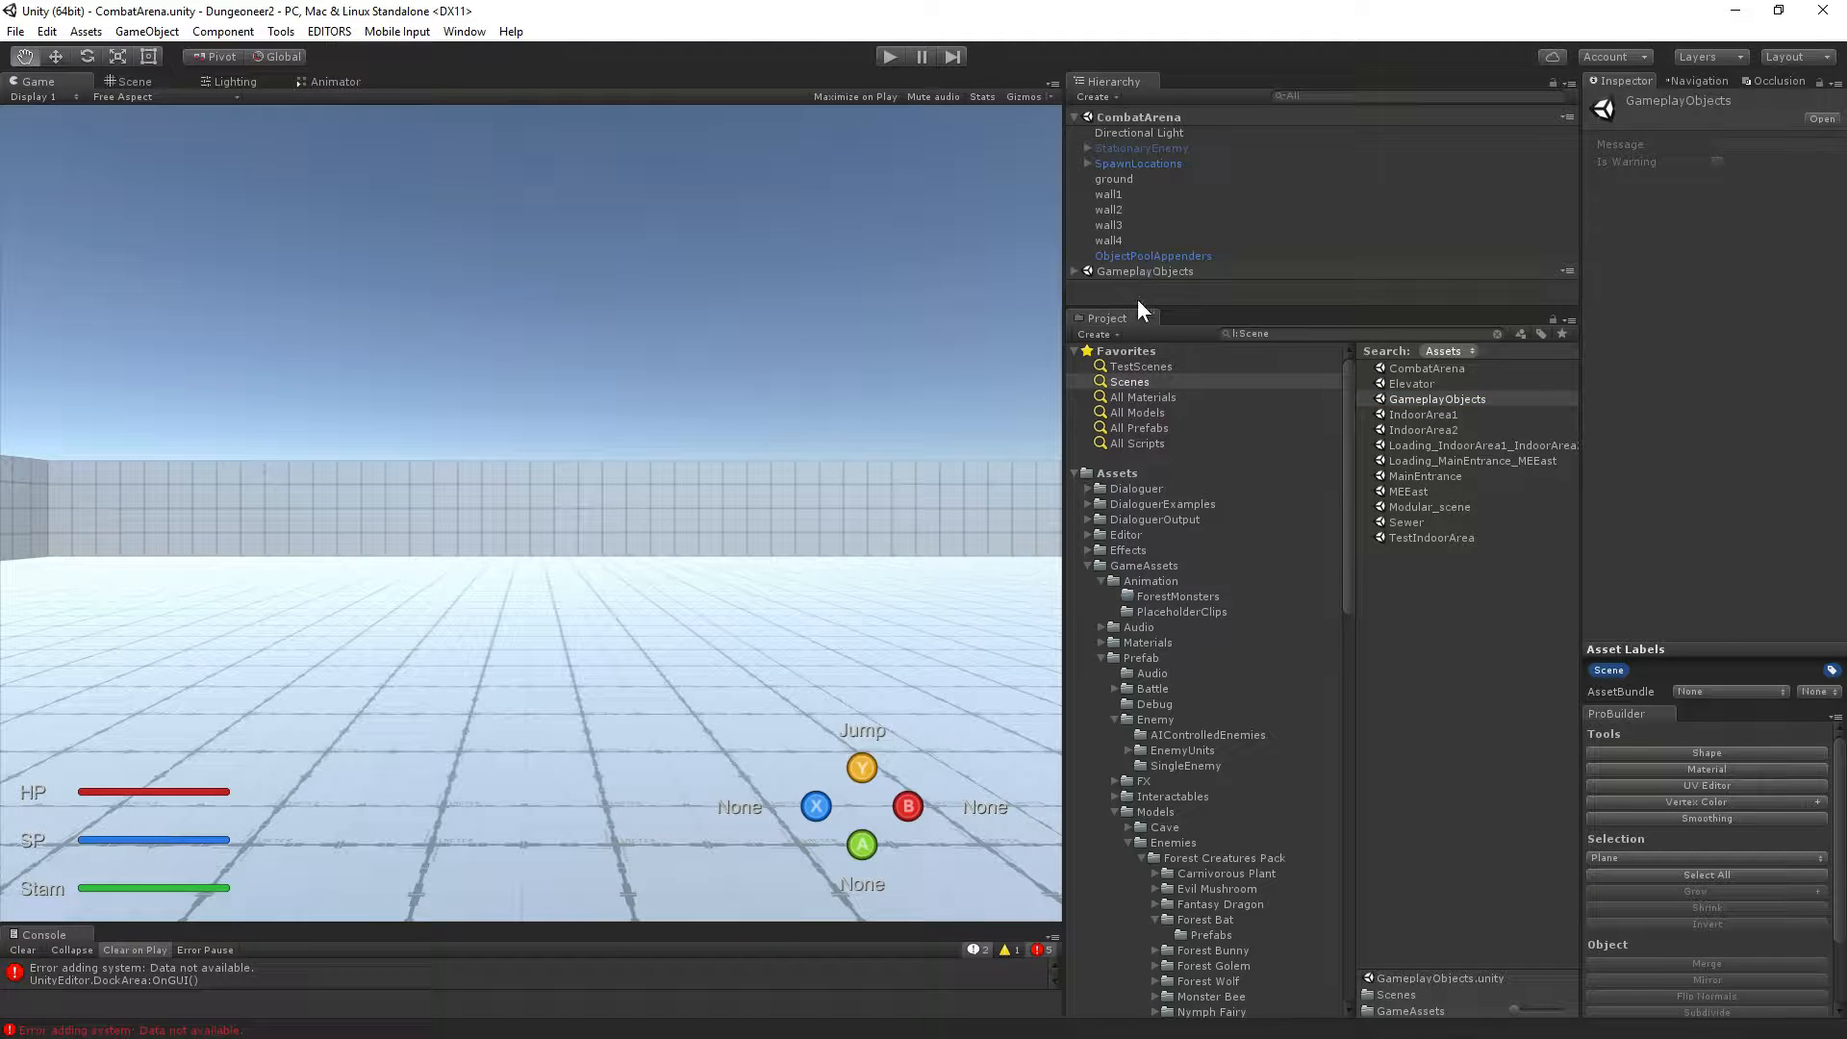
left_click(1088, 163)
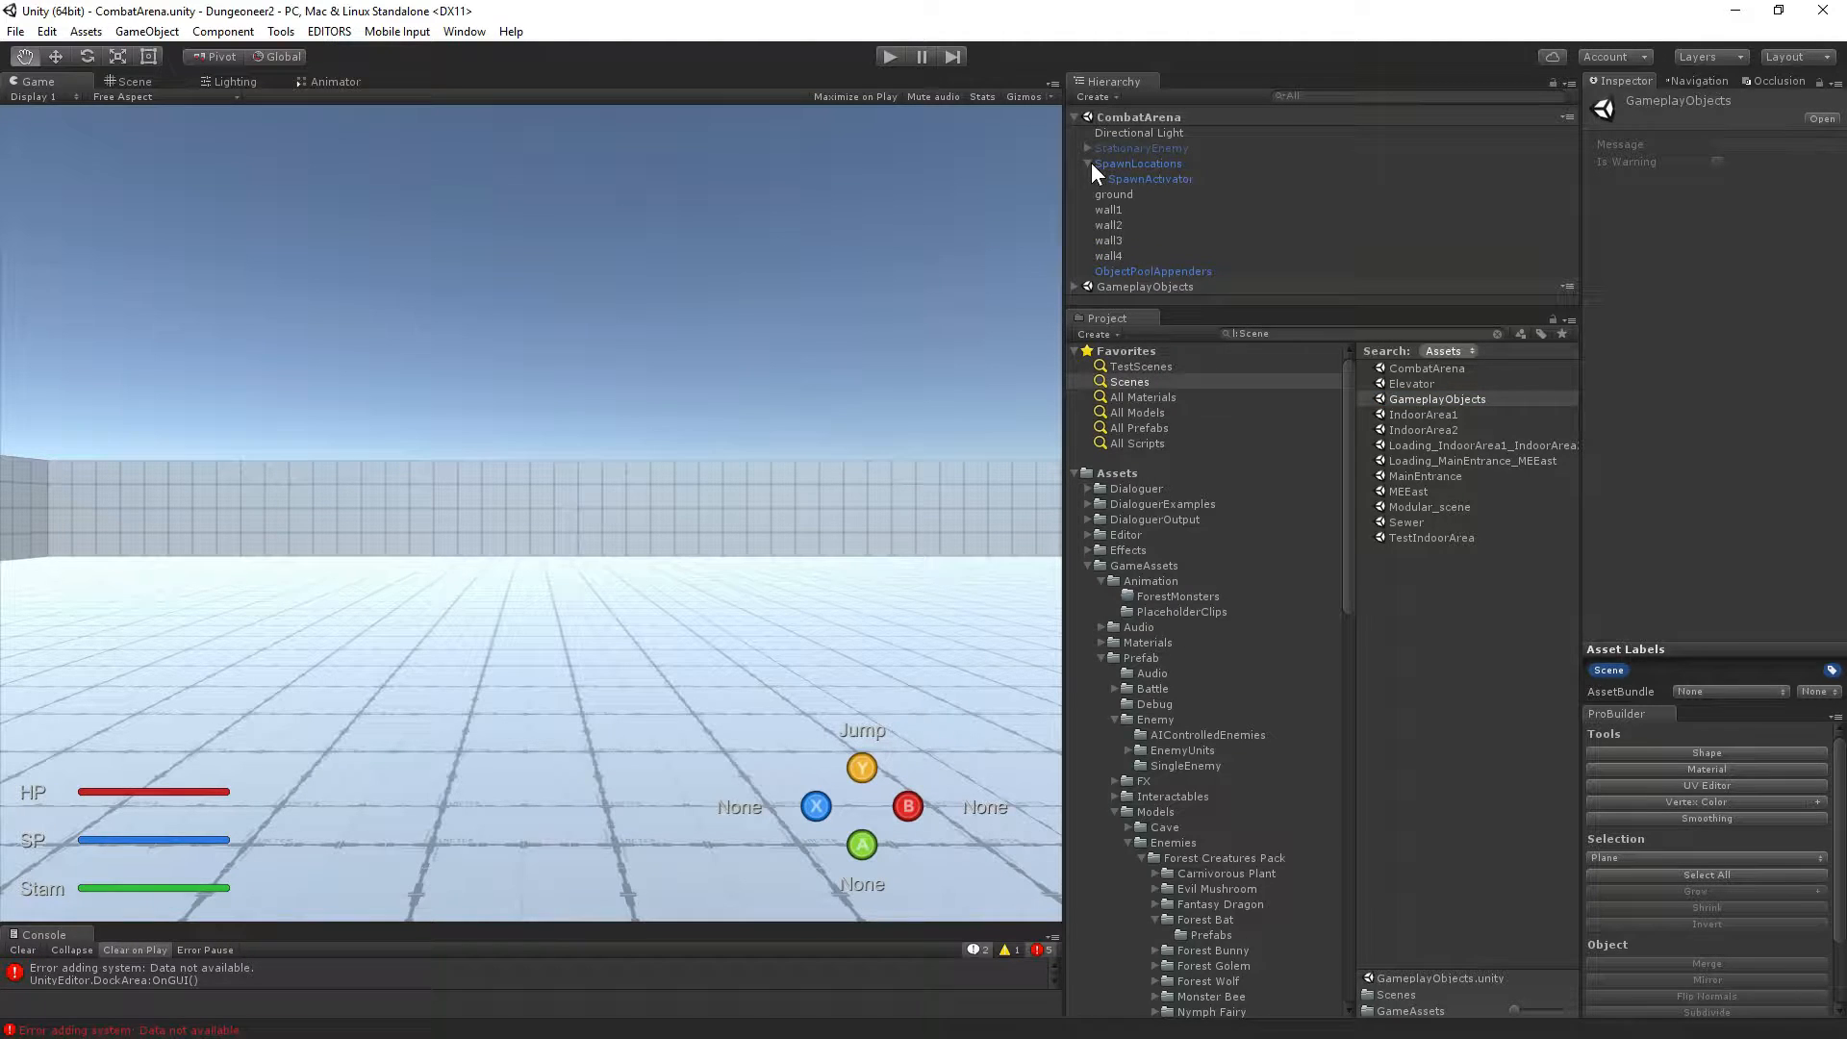
left_click(1146, 180)
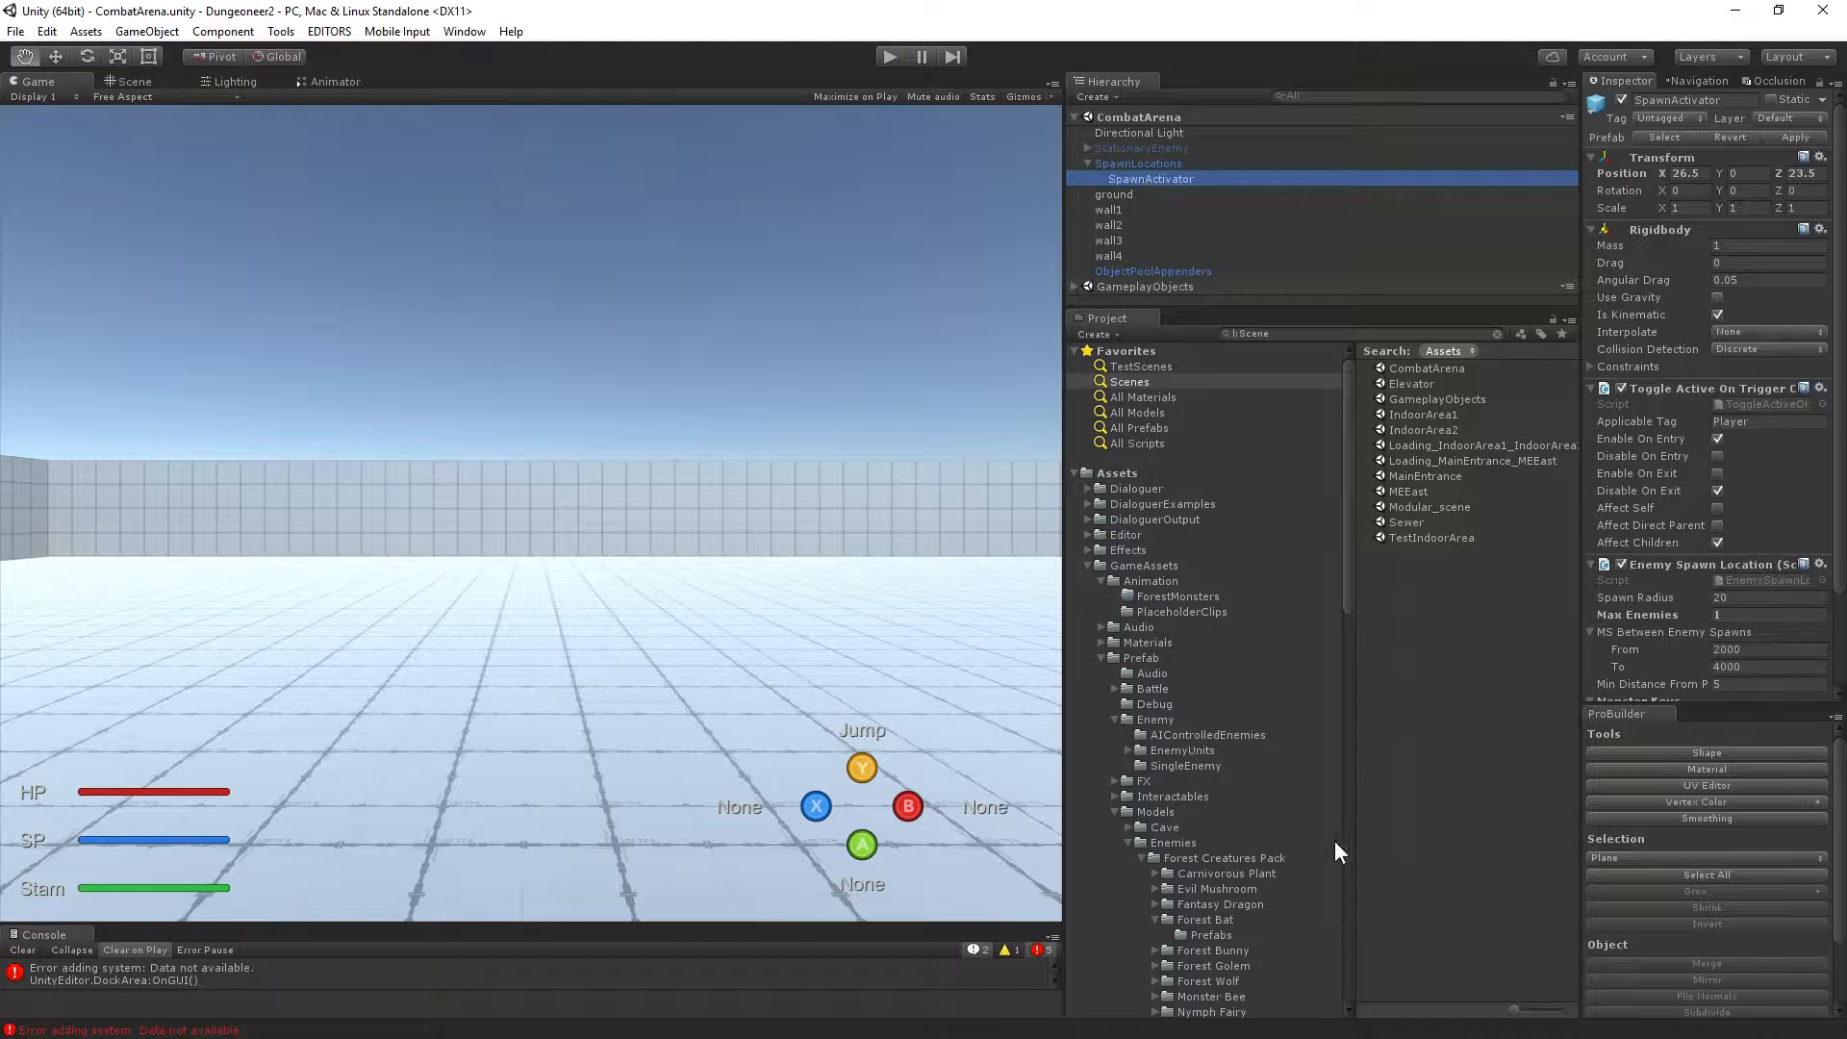
Examine the components of the skel1h and skel2h prefabs in the Skeleton prefab folder.
scroll(1198, 772, "down", 3)
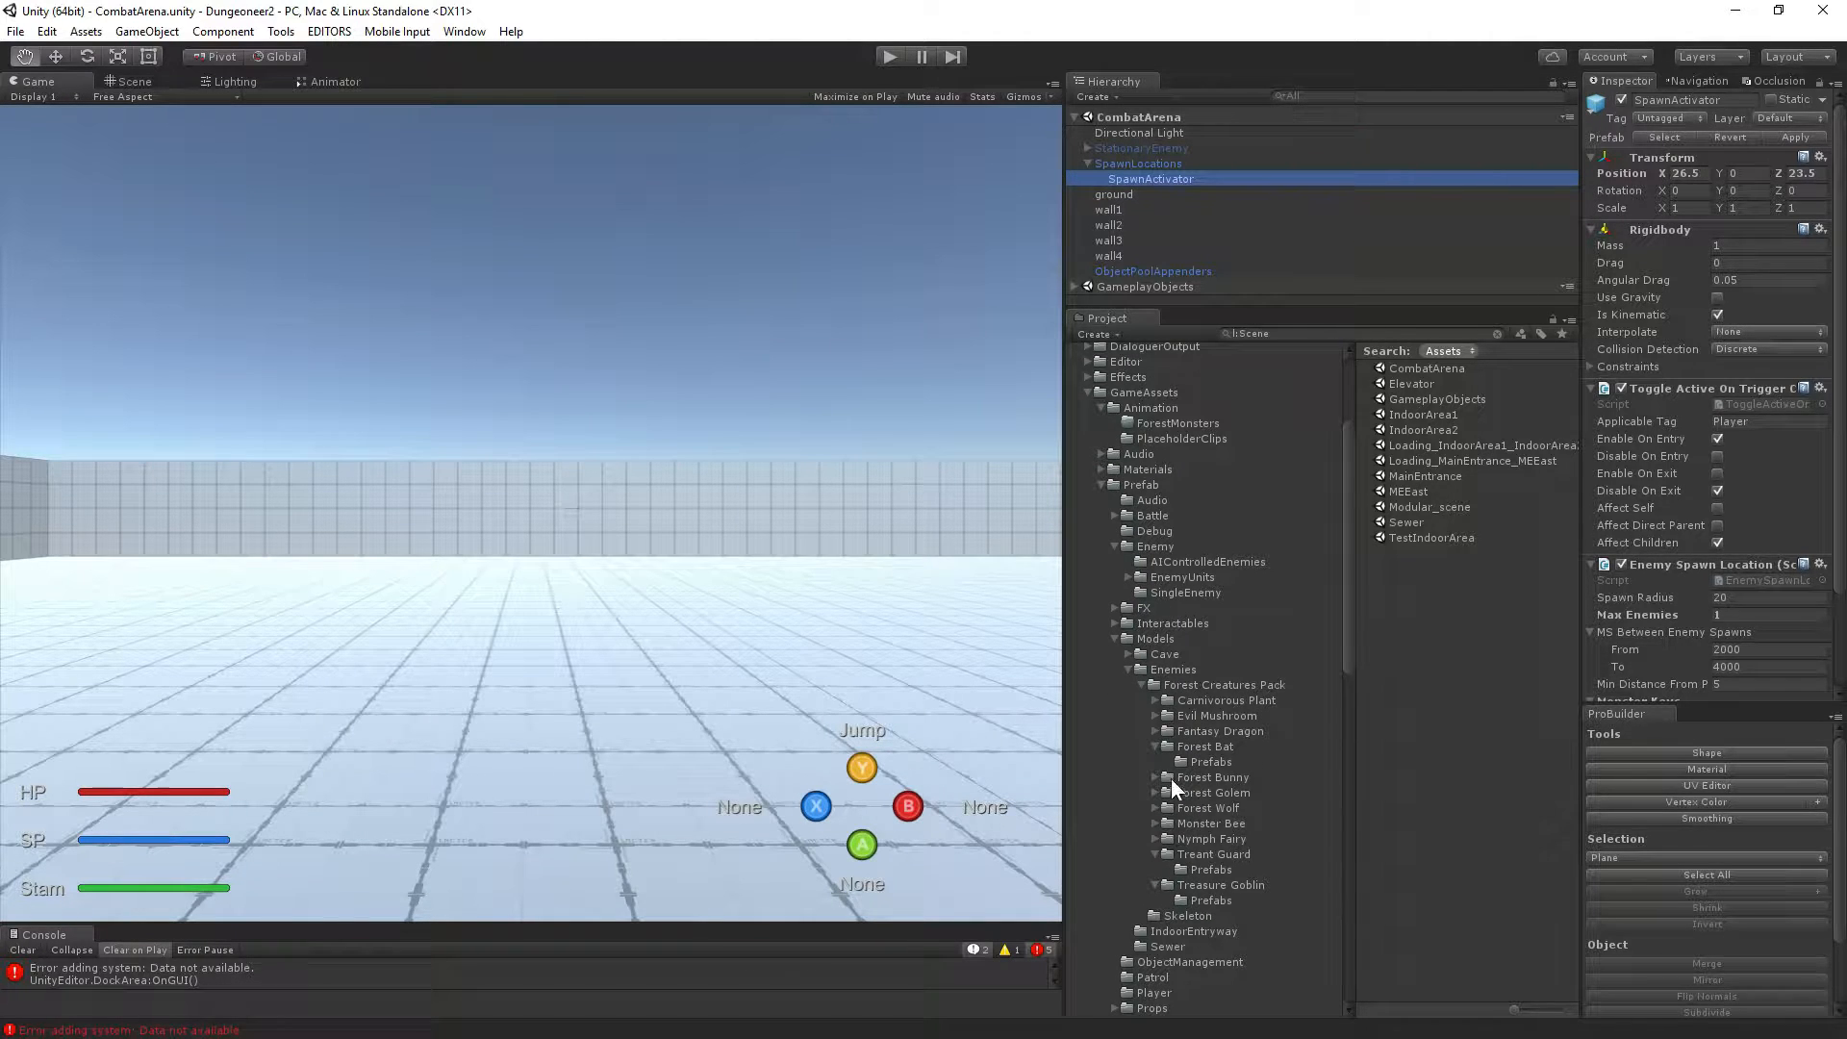
scroll(1170, 775, "down", 3)
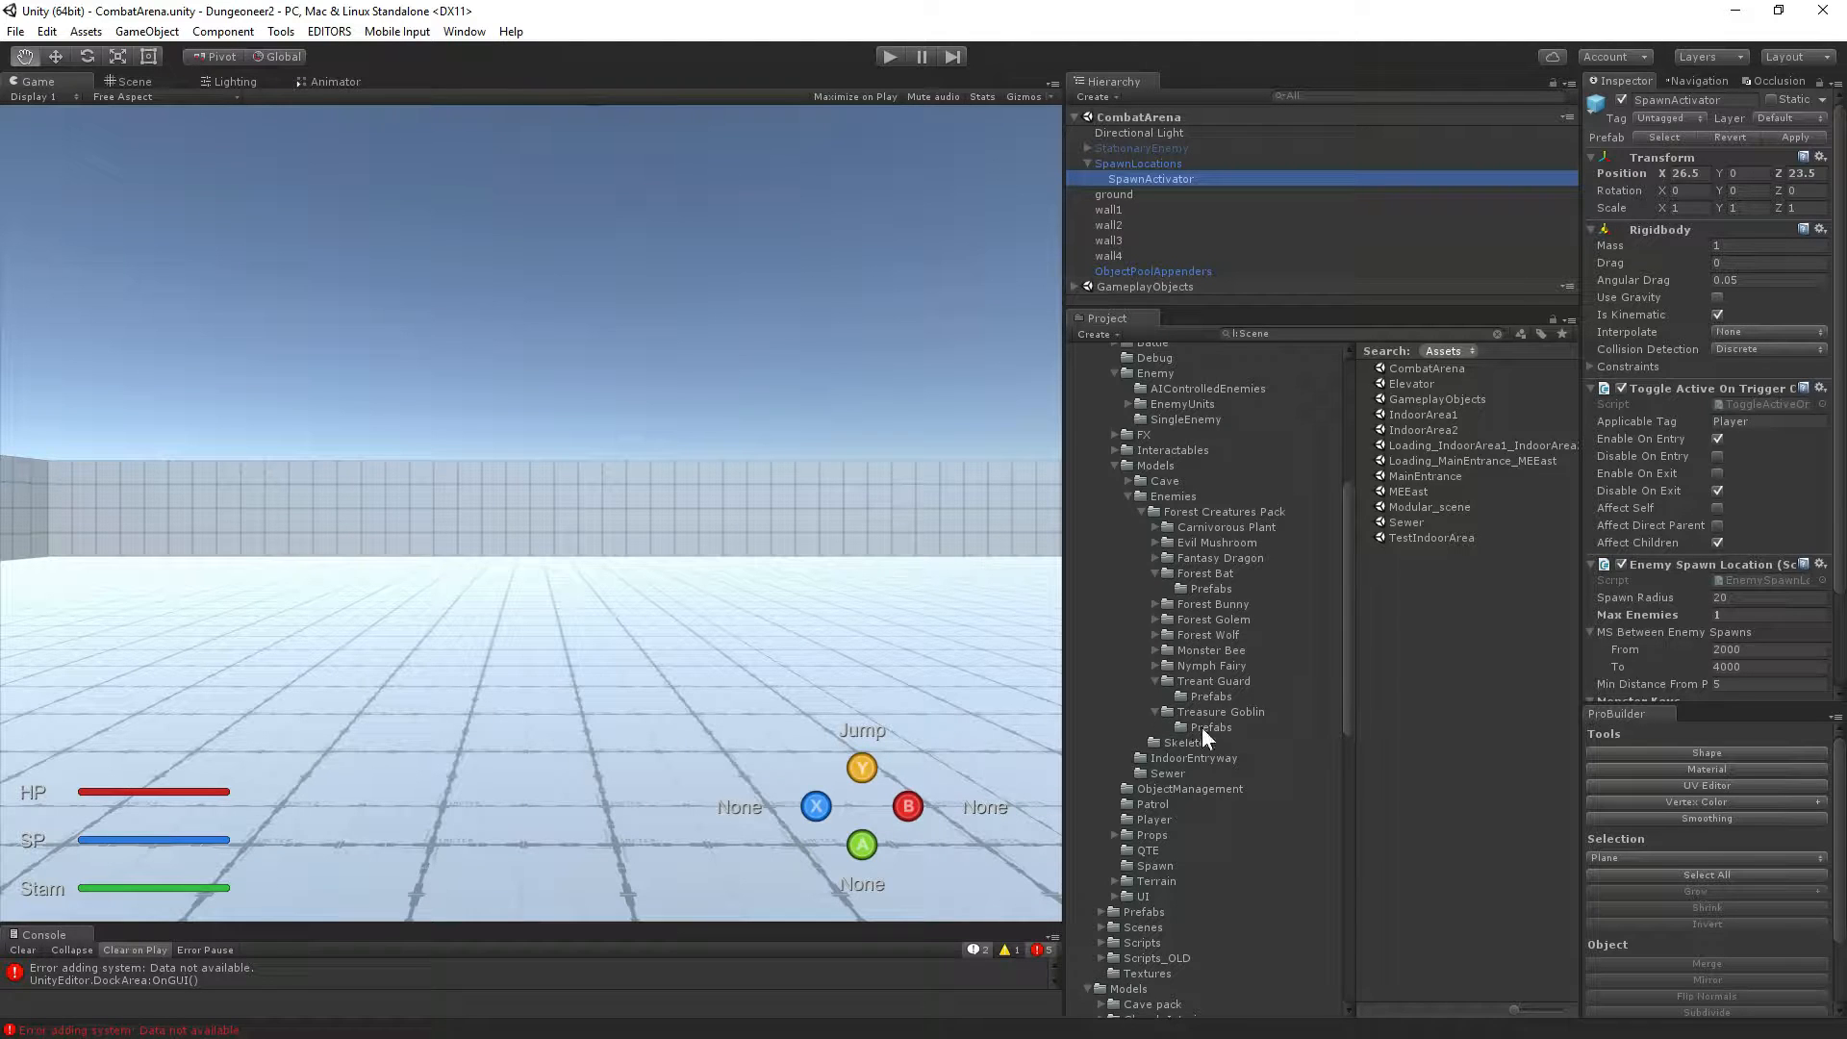
left_click(1179, 741)
left_click(1143, 510)
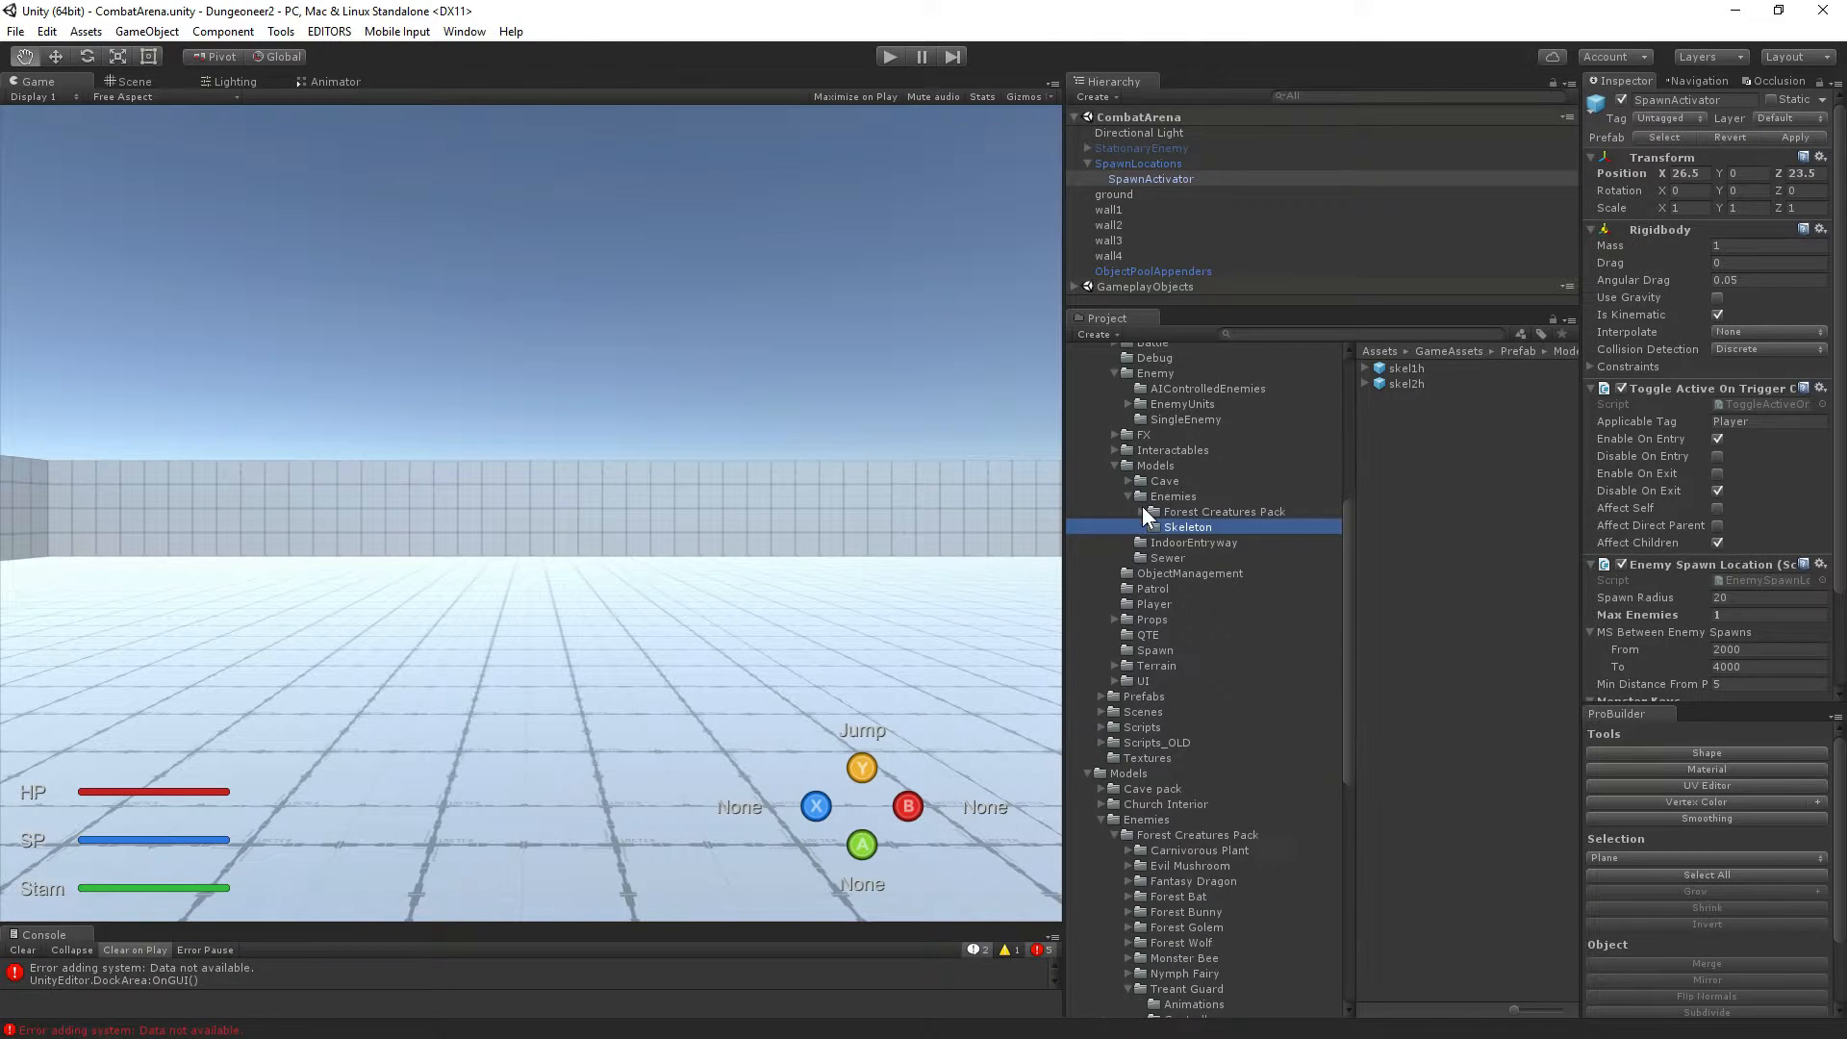
left_click(1391, 370)
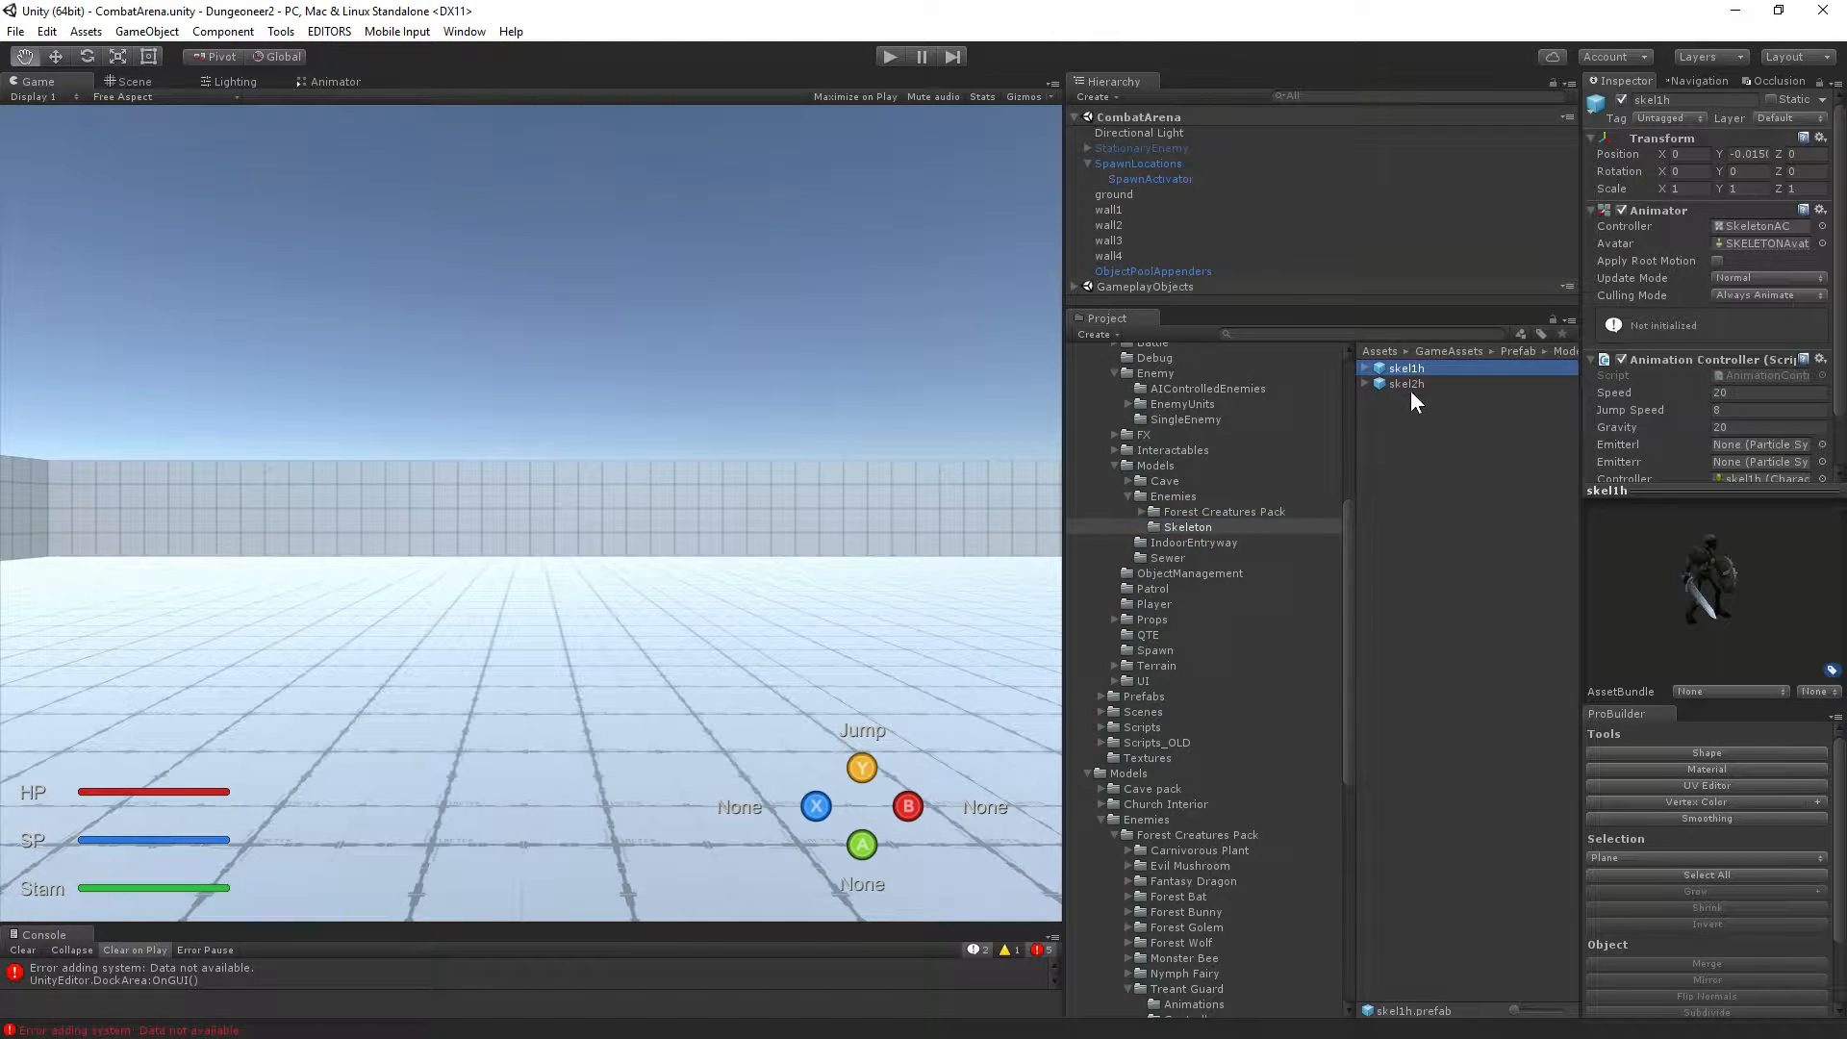
left_click_drag(1694, 498, 1698, 651)
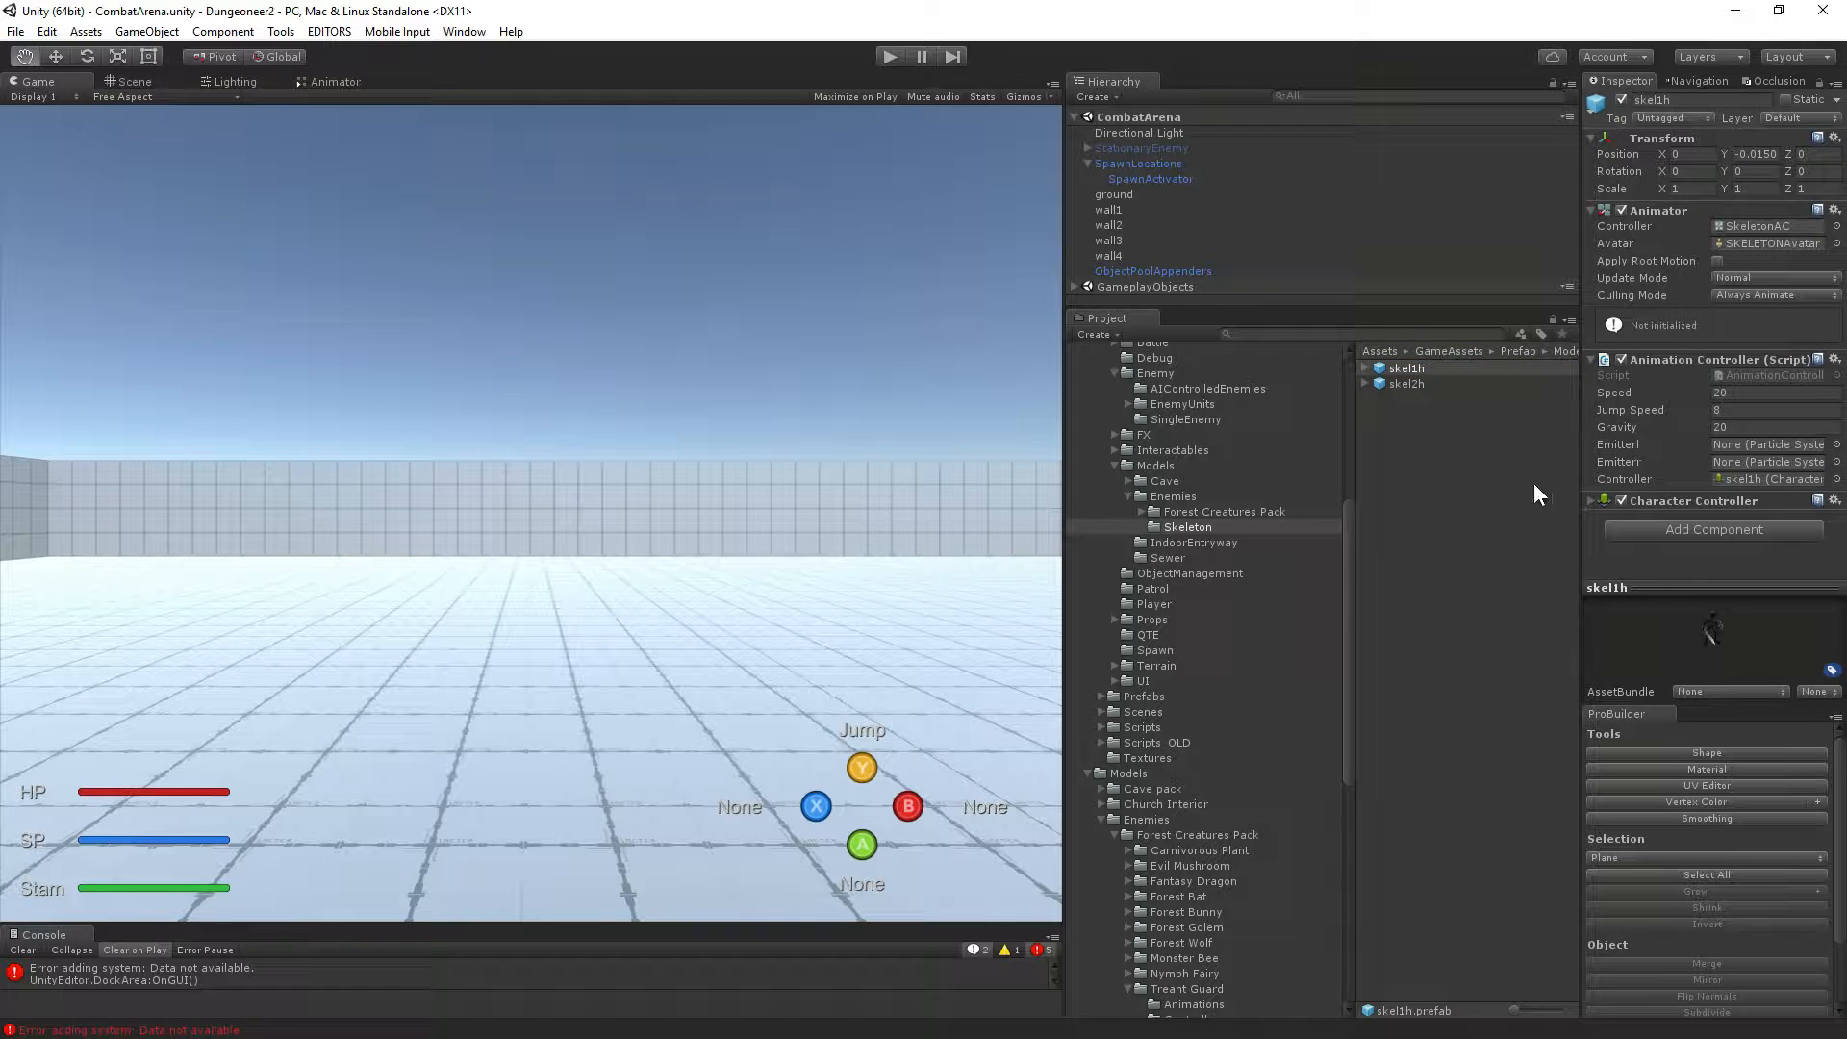
left_click(1387, 385)
left_click(1391, 368)
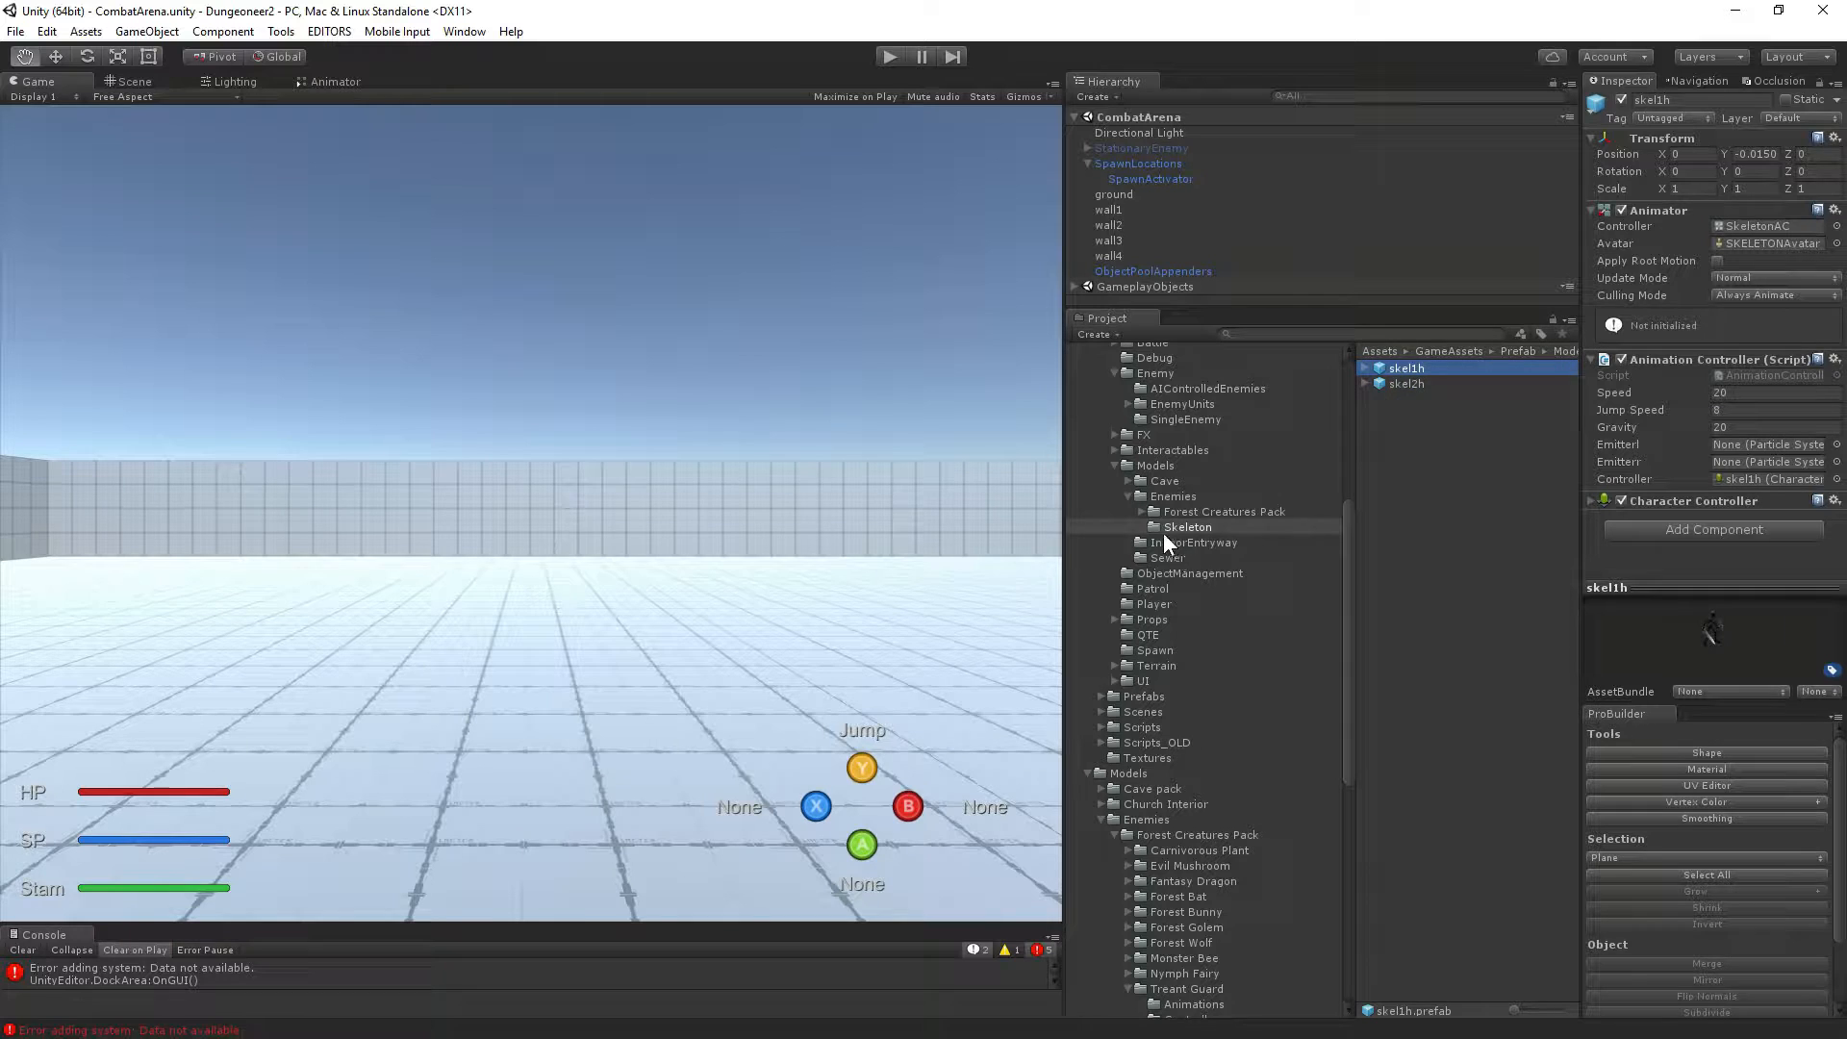
Check how the Carnivorous Plant folder in the Forest Creatures Pack organizes its prefabs and animation controller.
left_click(1165, 512)
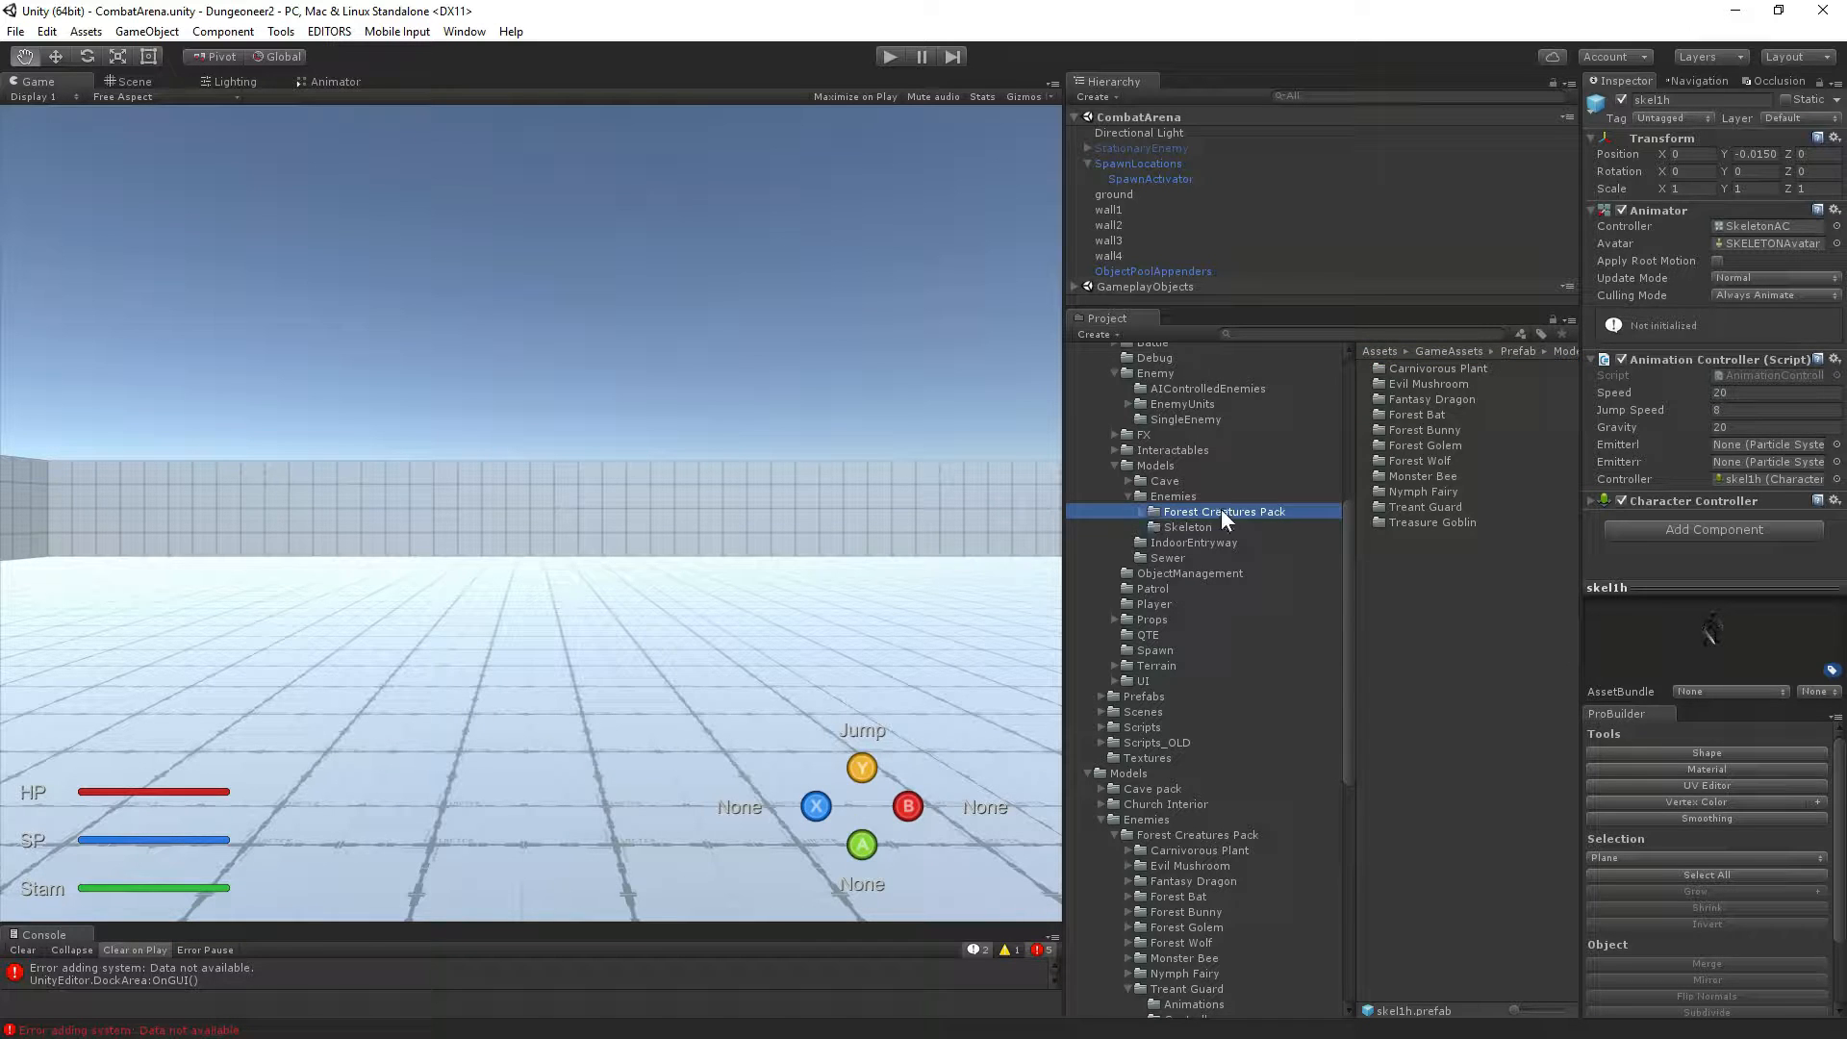
left_click(1144, 512)
left_click(1214, 528)
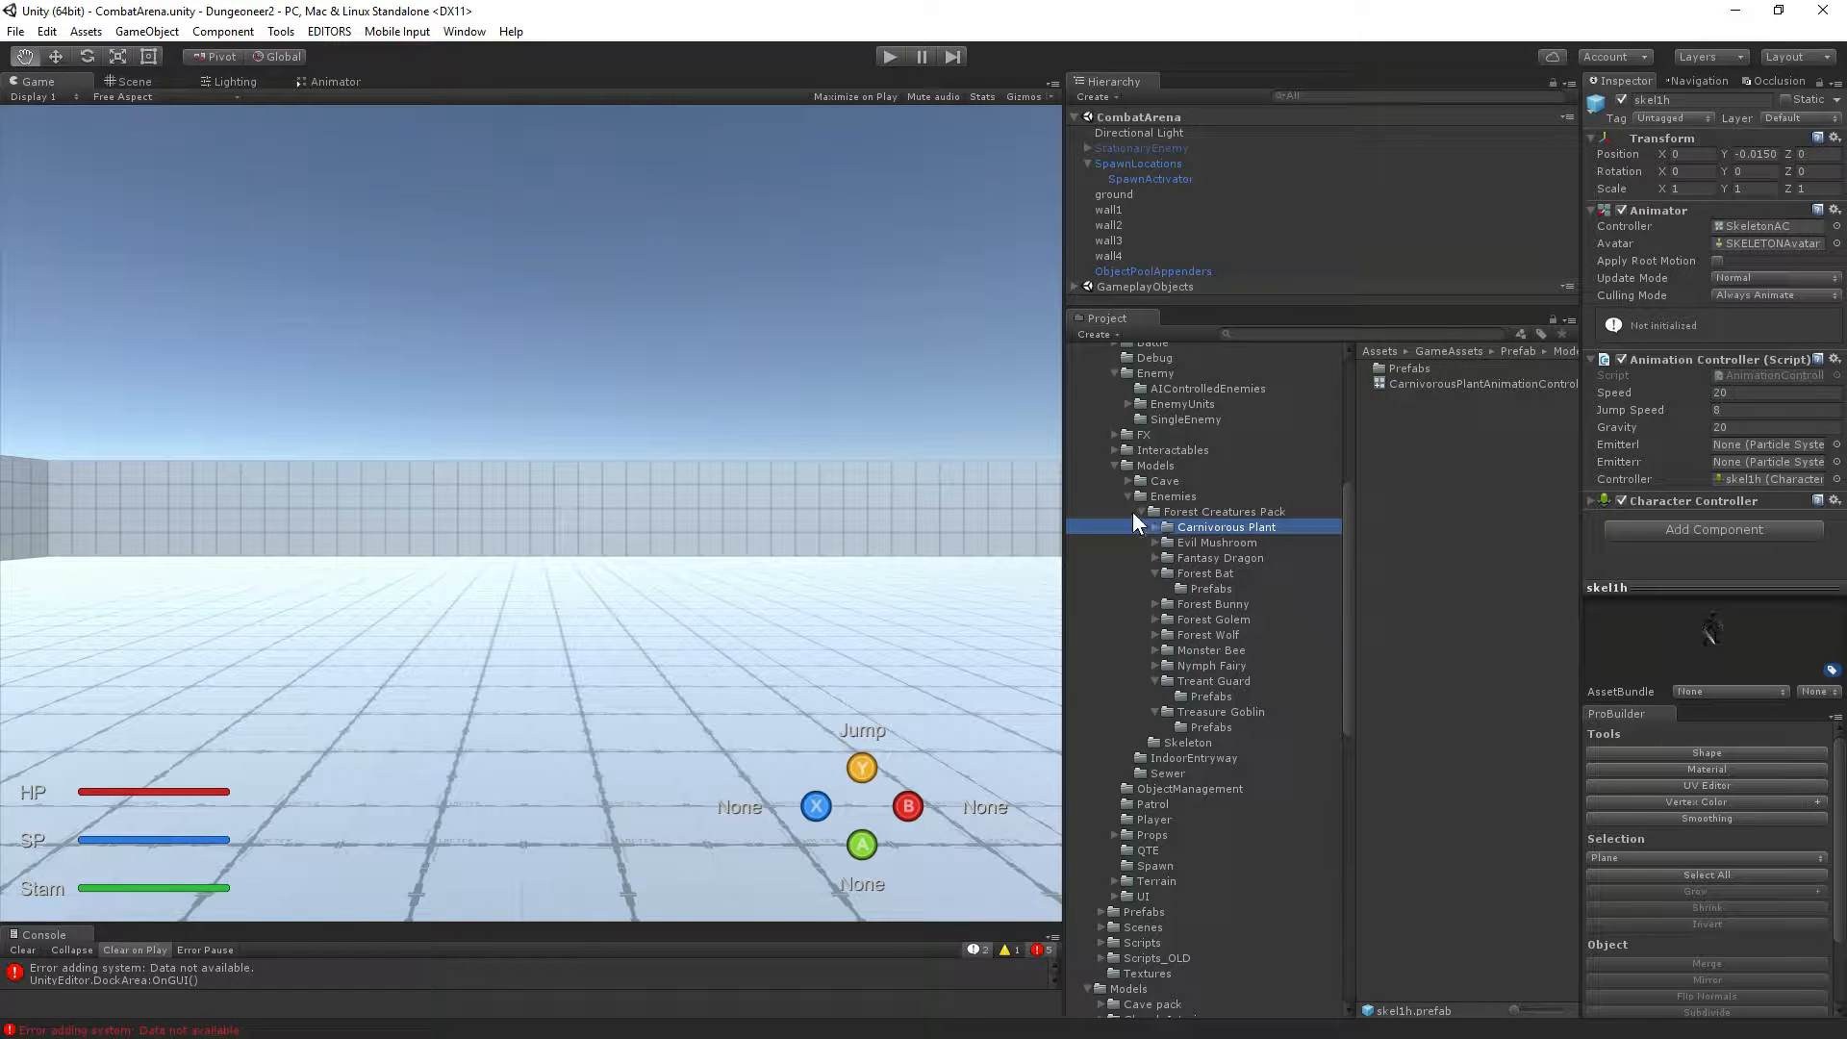
left_click(1142, 512)
Create an Animator Override Controller named Skeleton1HAnimationController in the Skeleton prefab folder.
left_click(1176, 529)
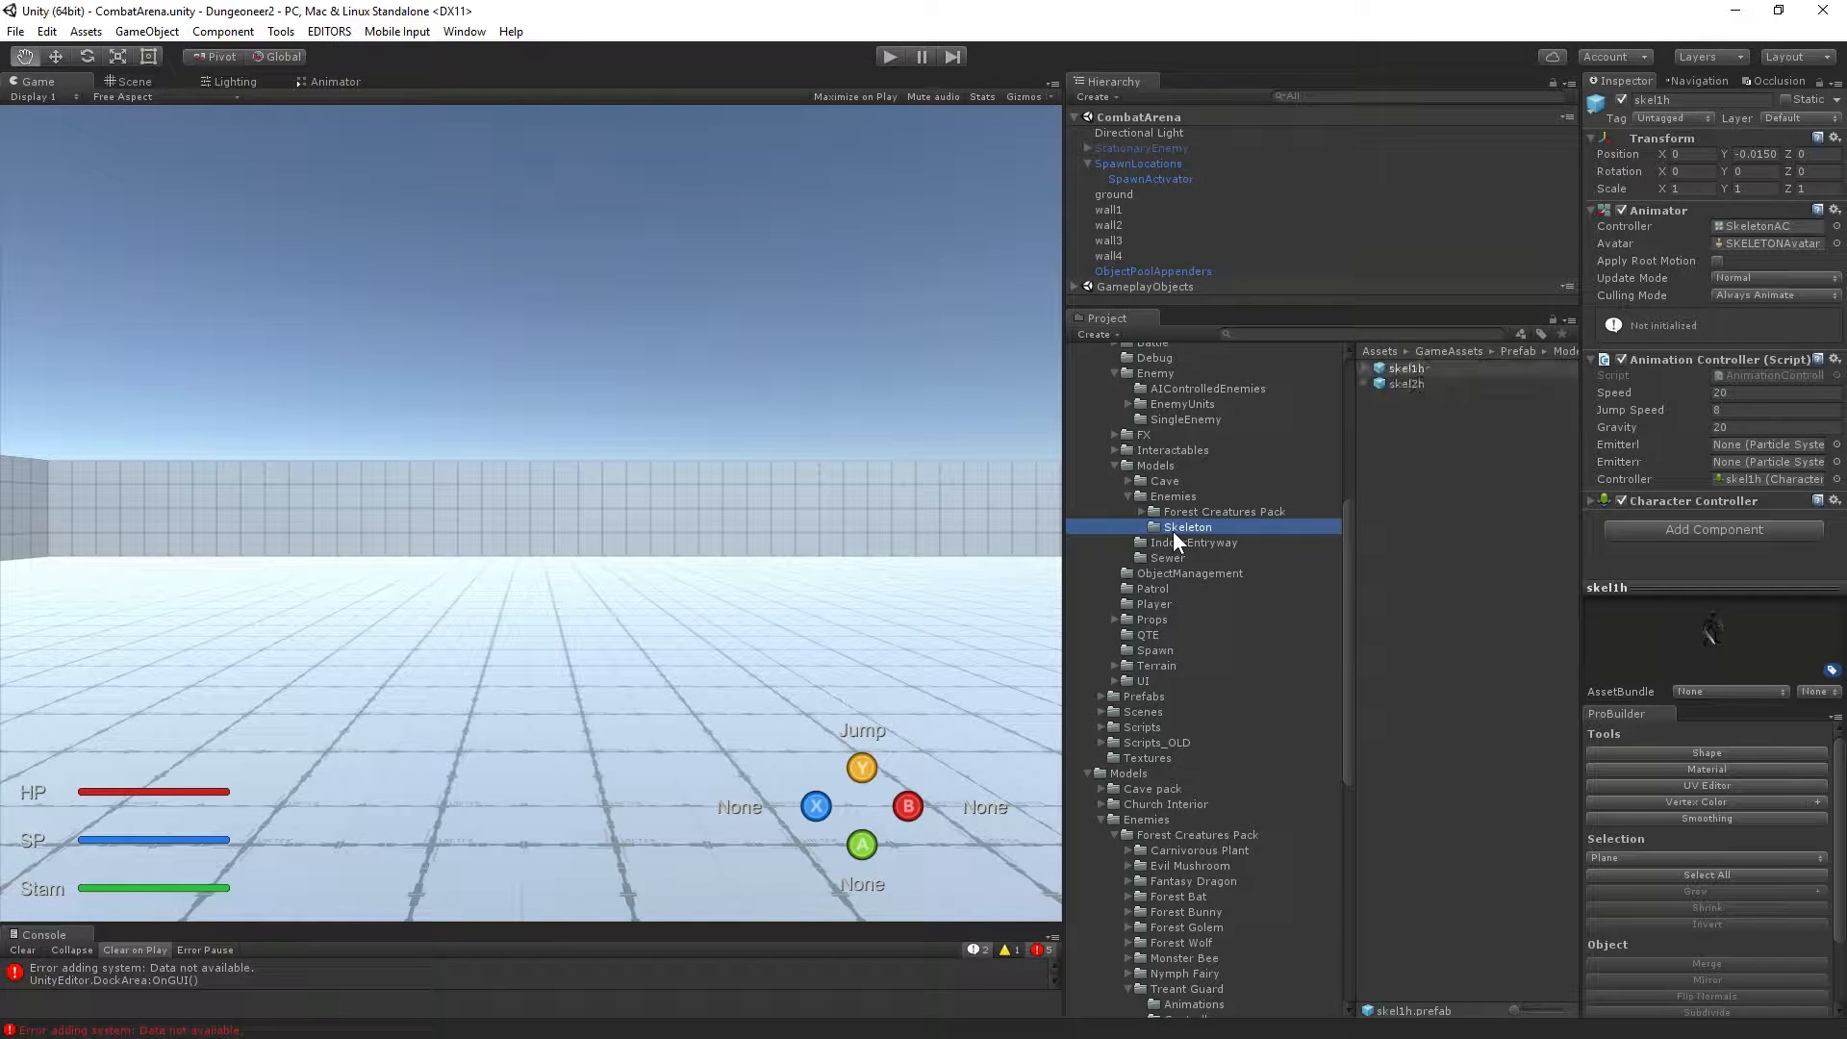
right_click(1423, 476)
mouse_move(1503, 485)
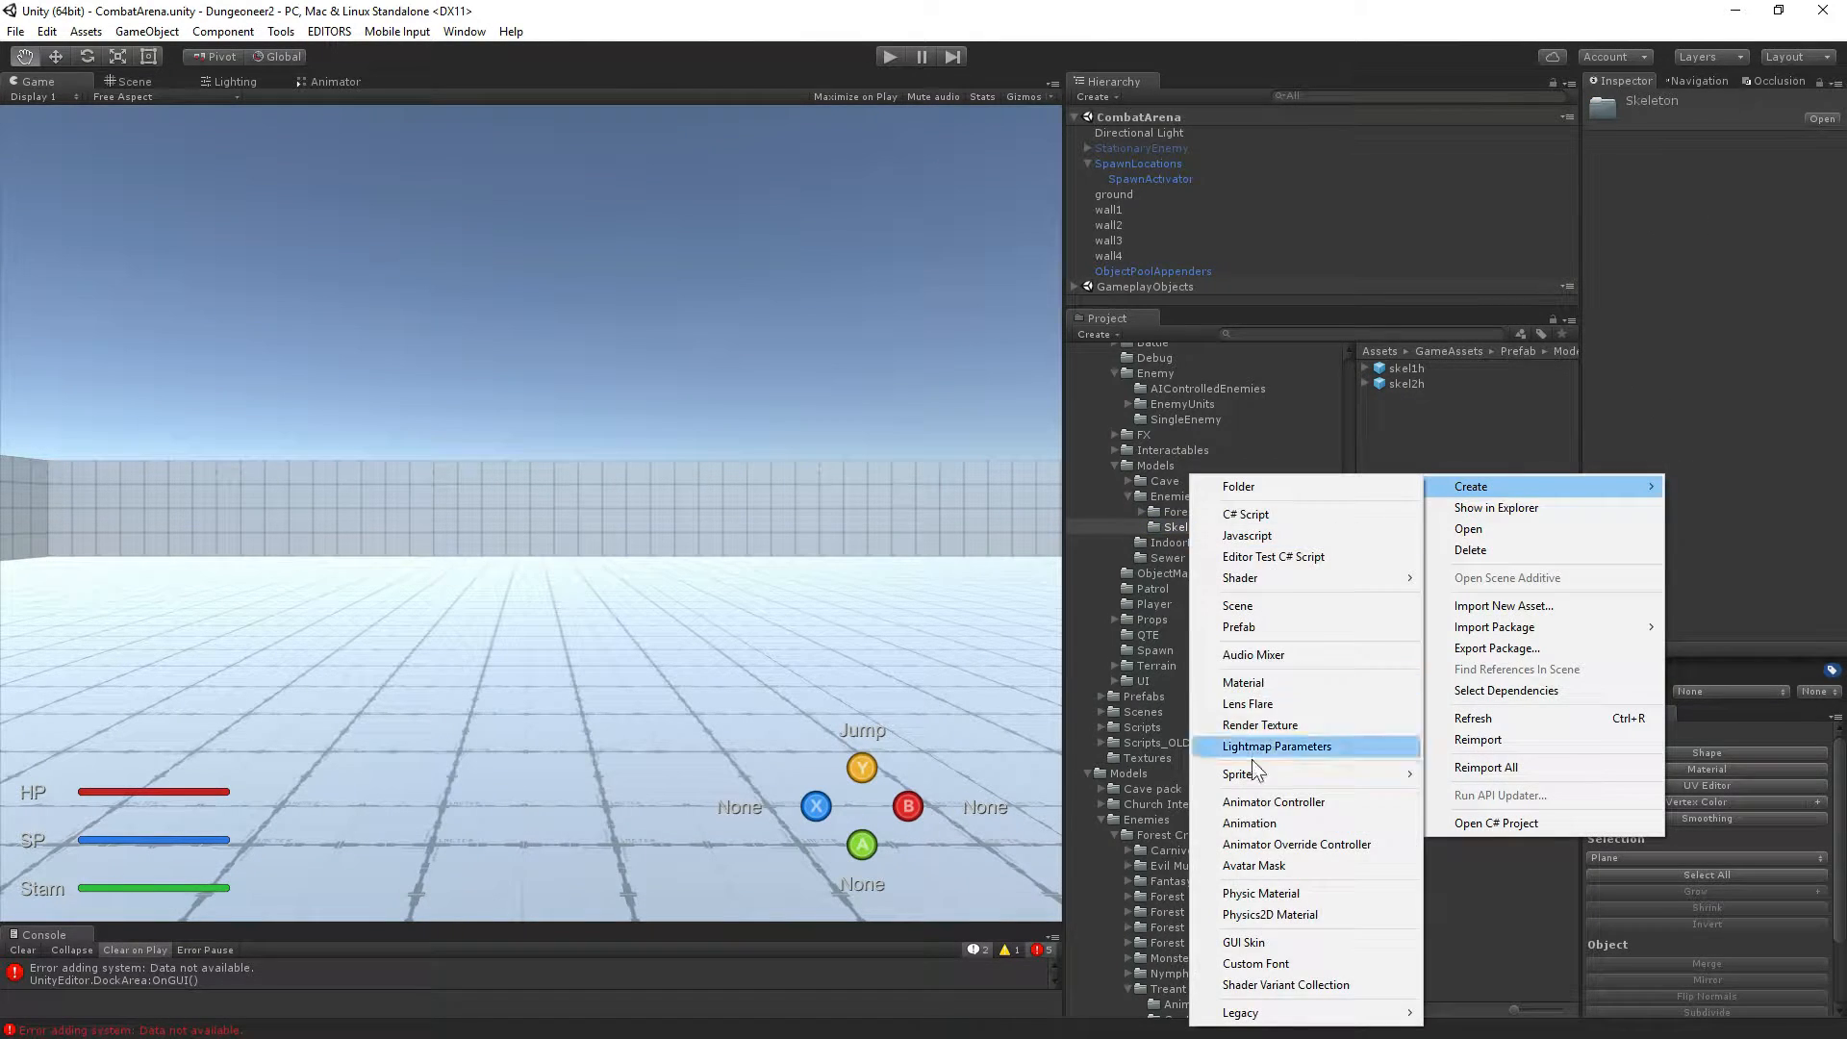
left_click(1266, 844)
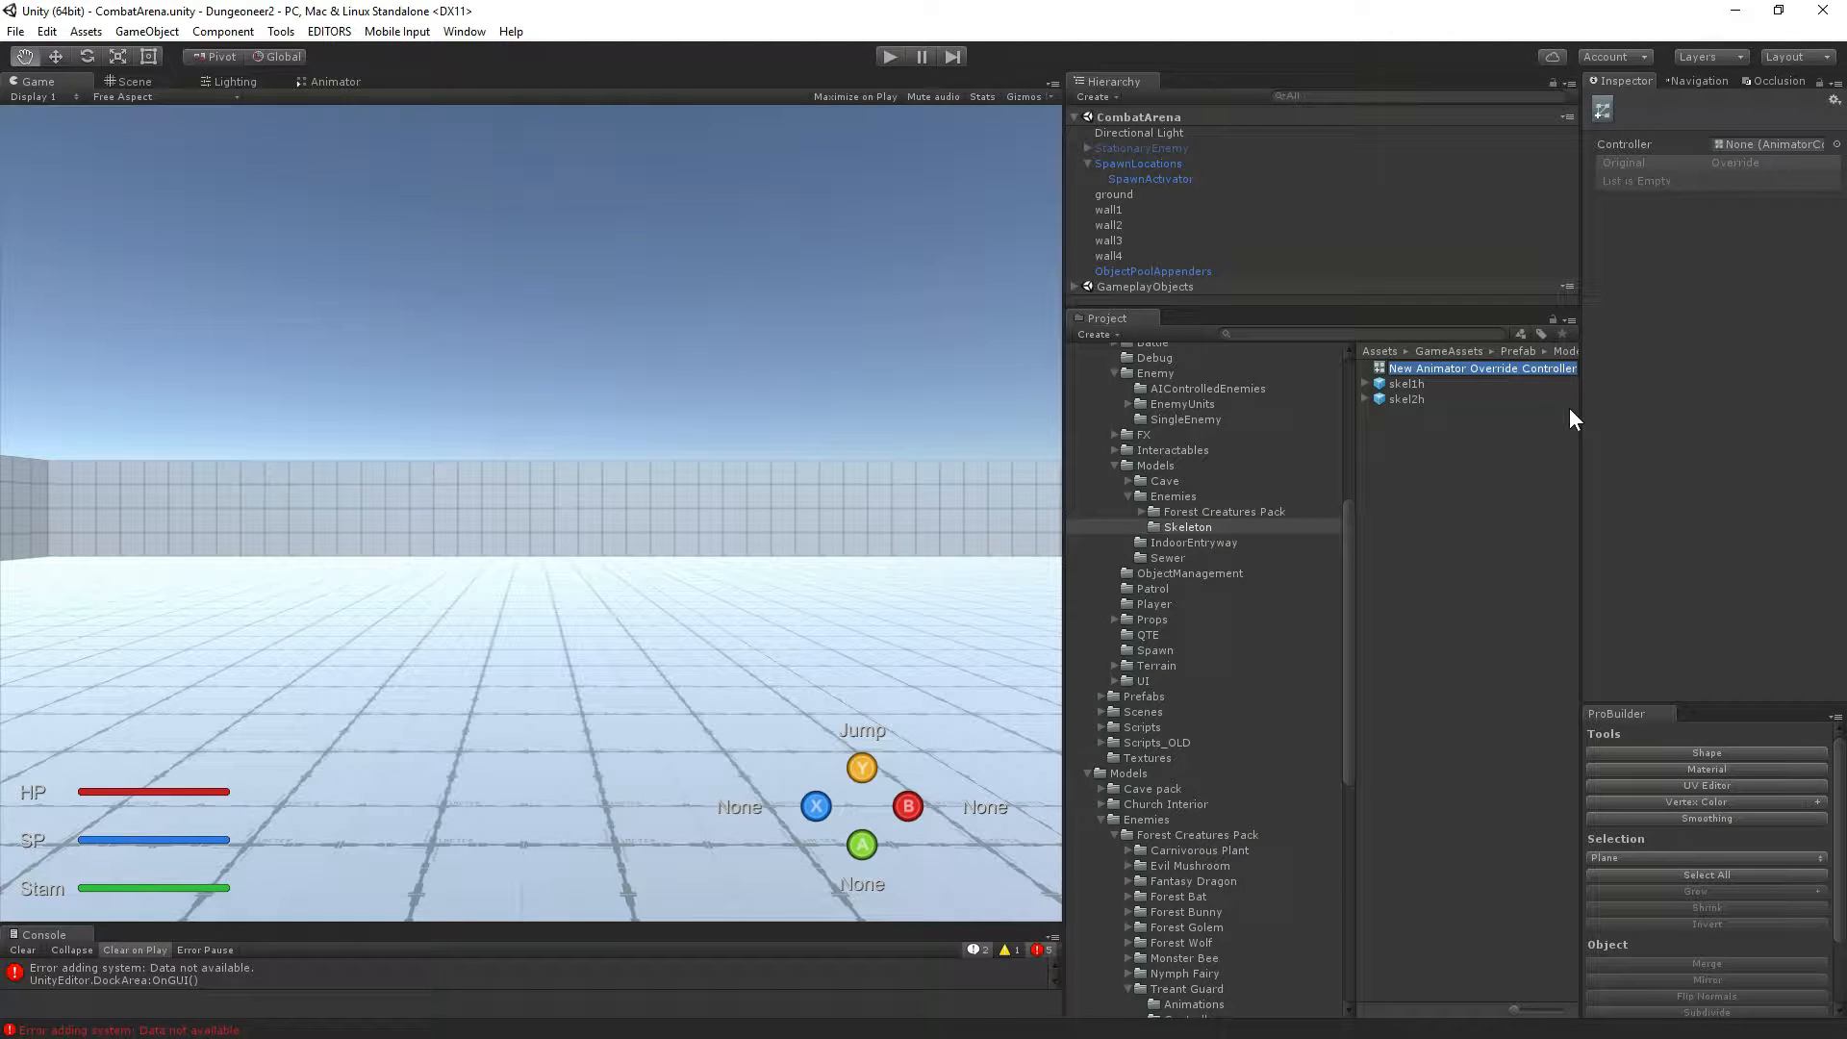
type("Skeleton")
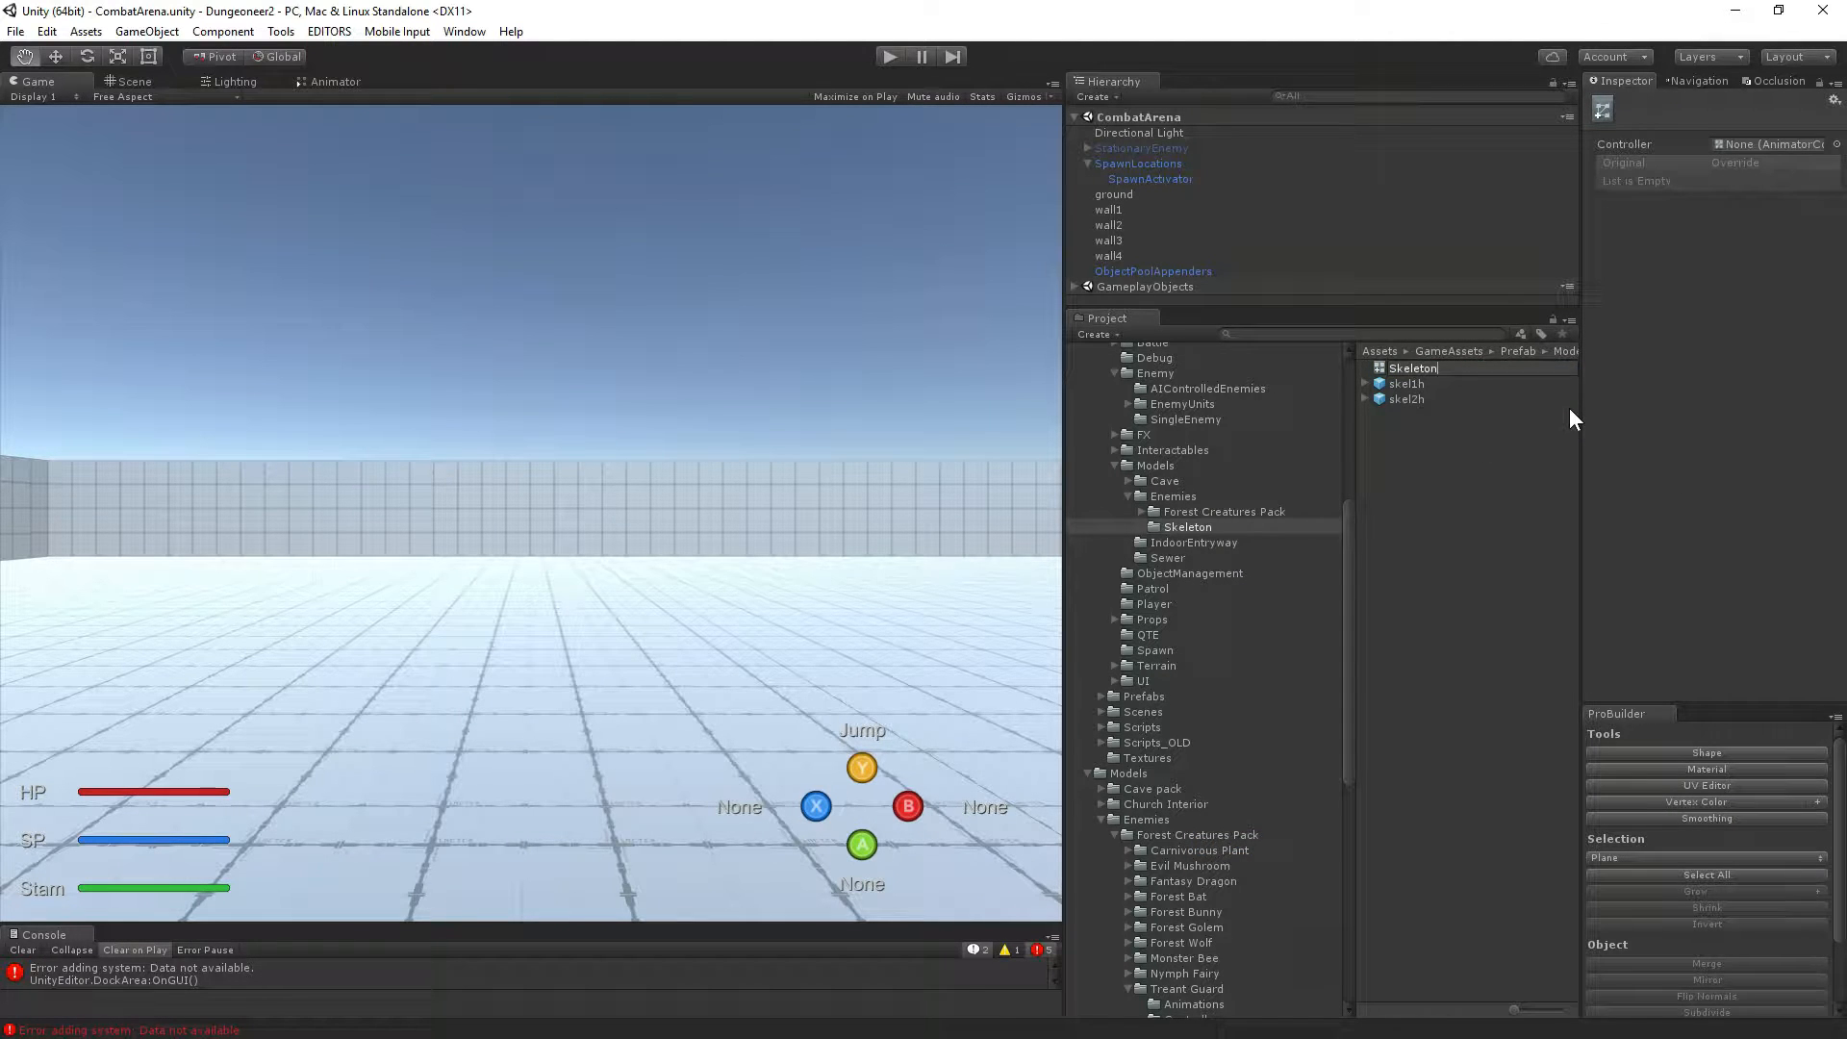
type("1HAnimationController")
key("Return")
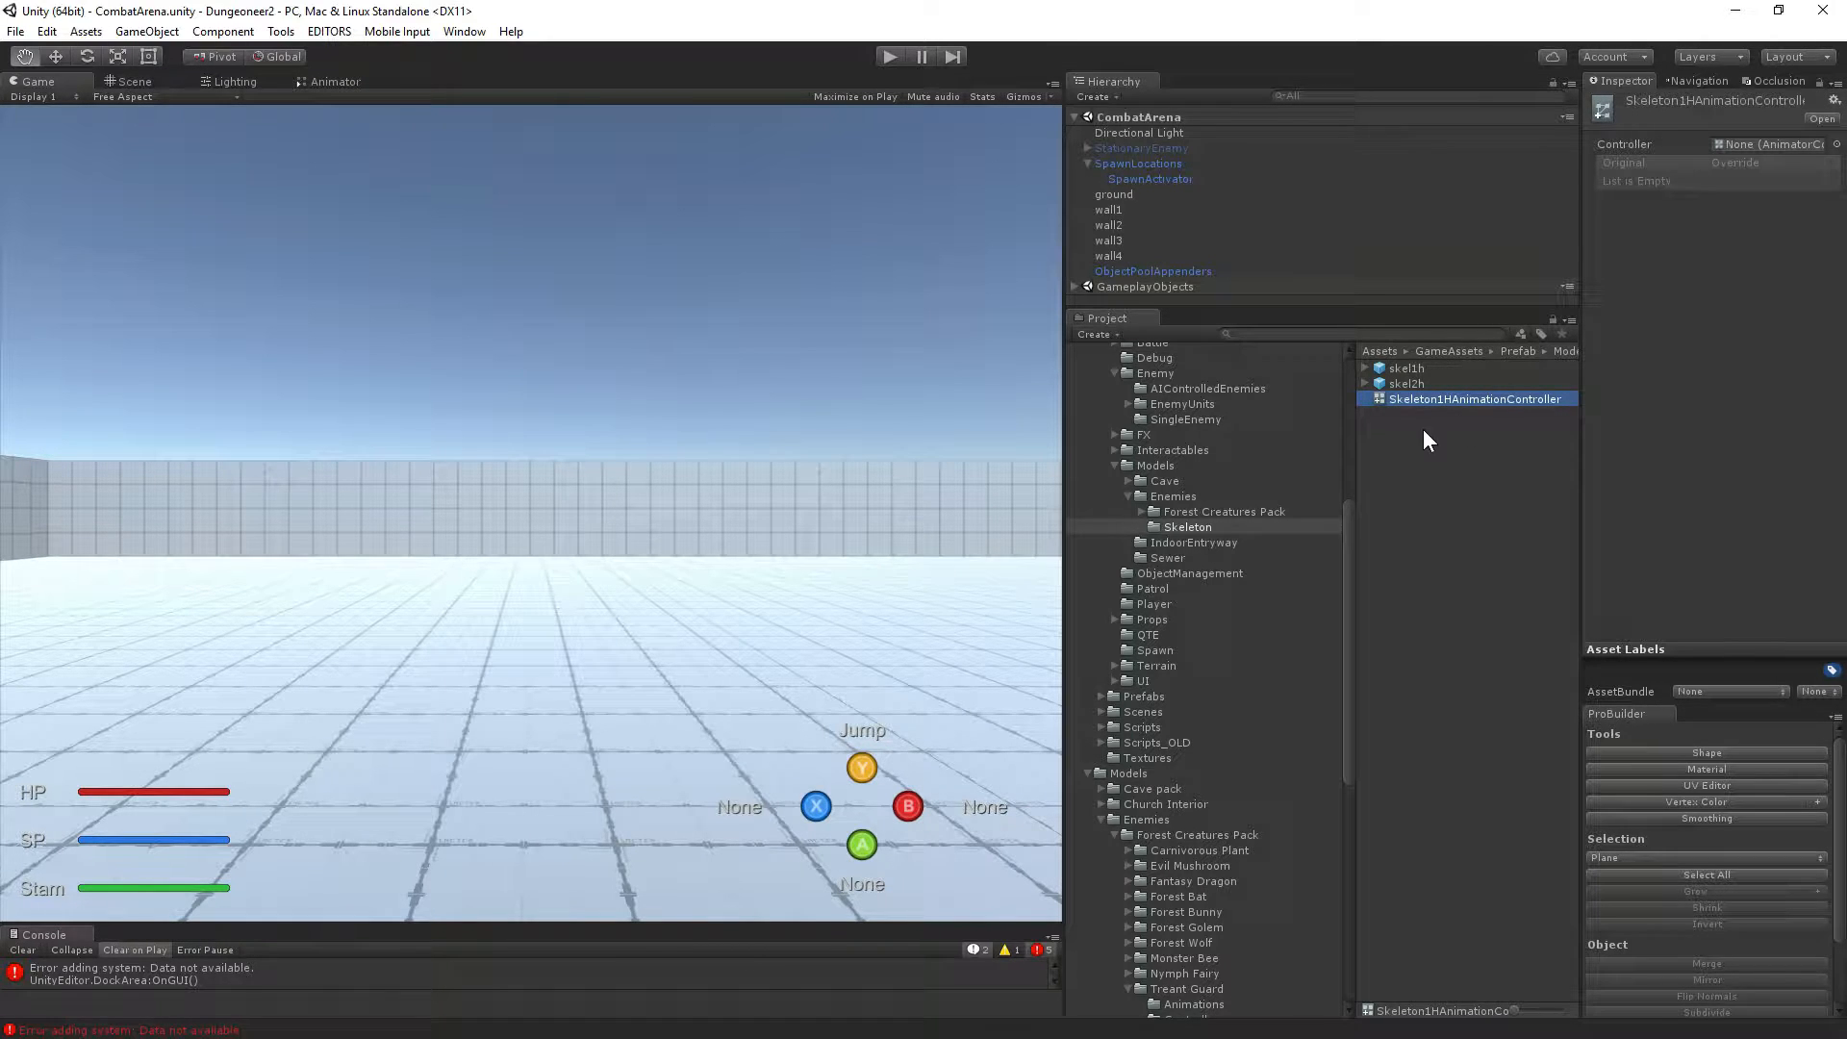
Assign EnemyAnimationController as the base controller of Skeleton1HAnimationController.
left_click(1833, 144)
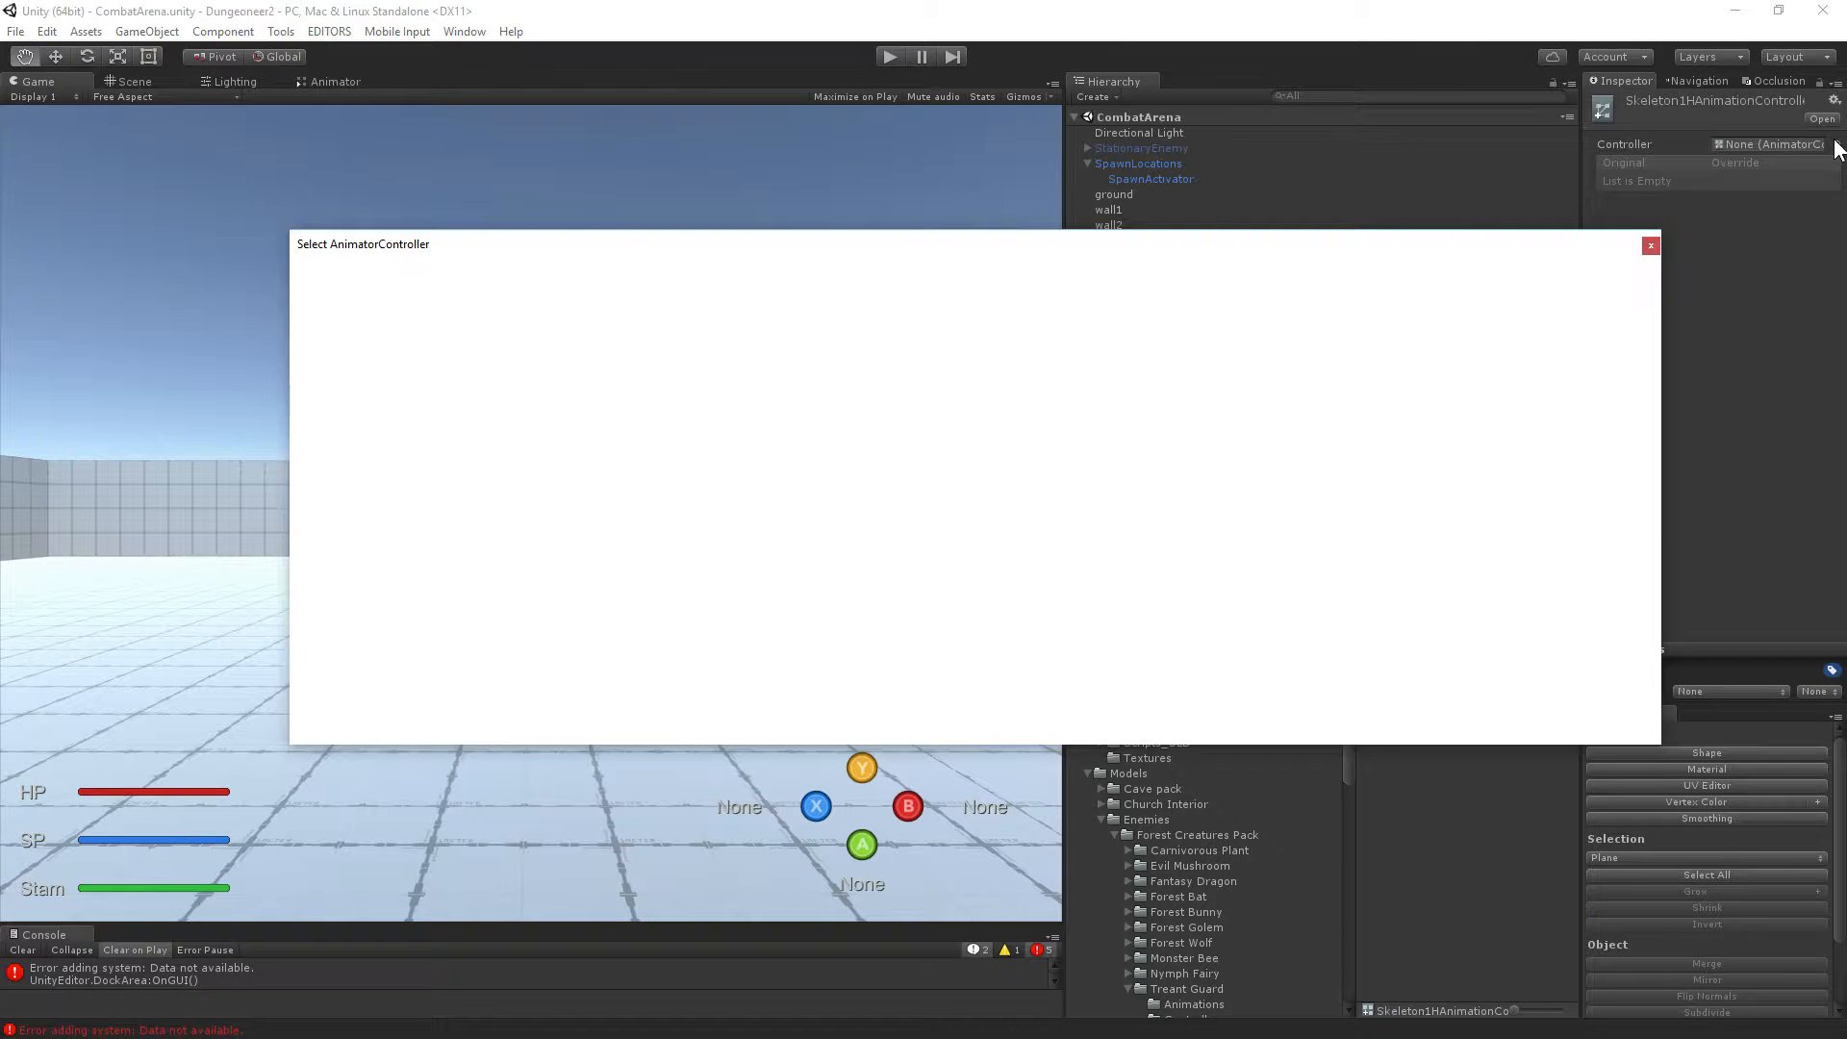
type("enemyanim")
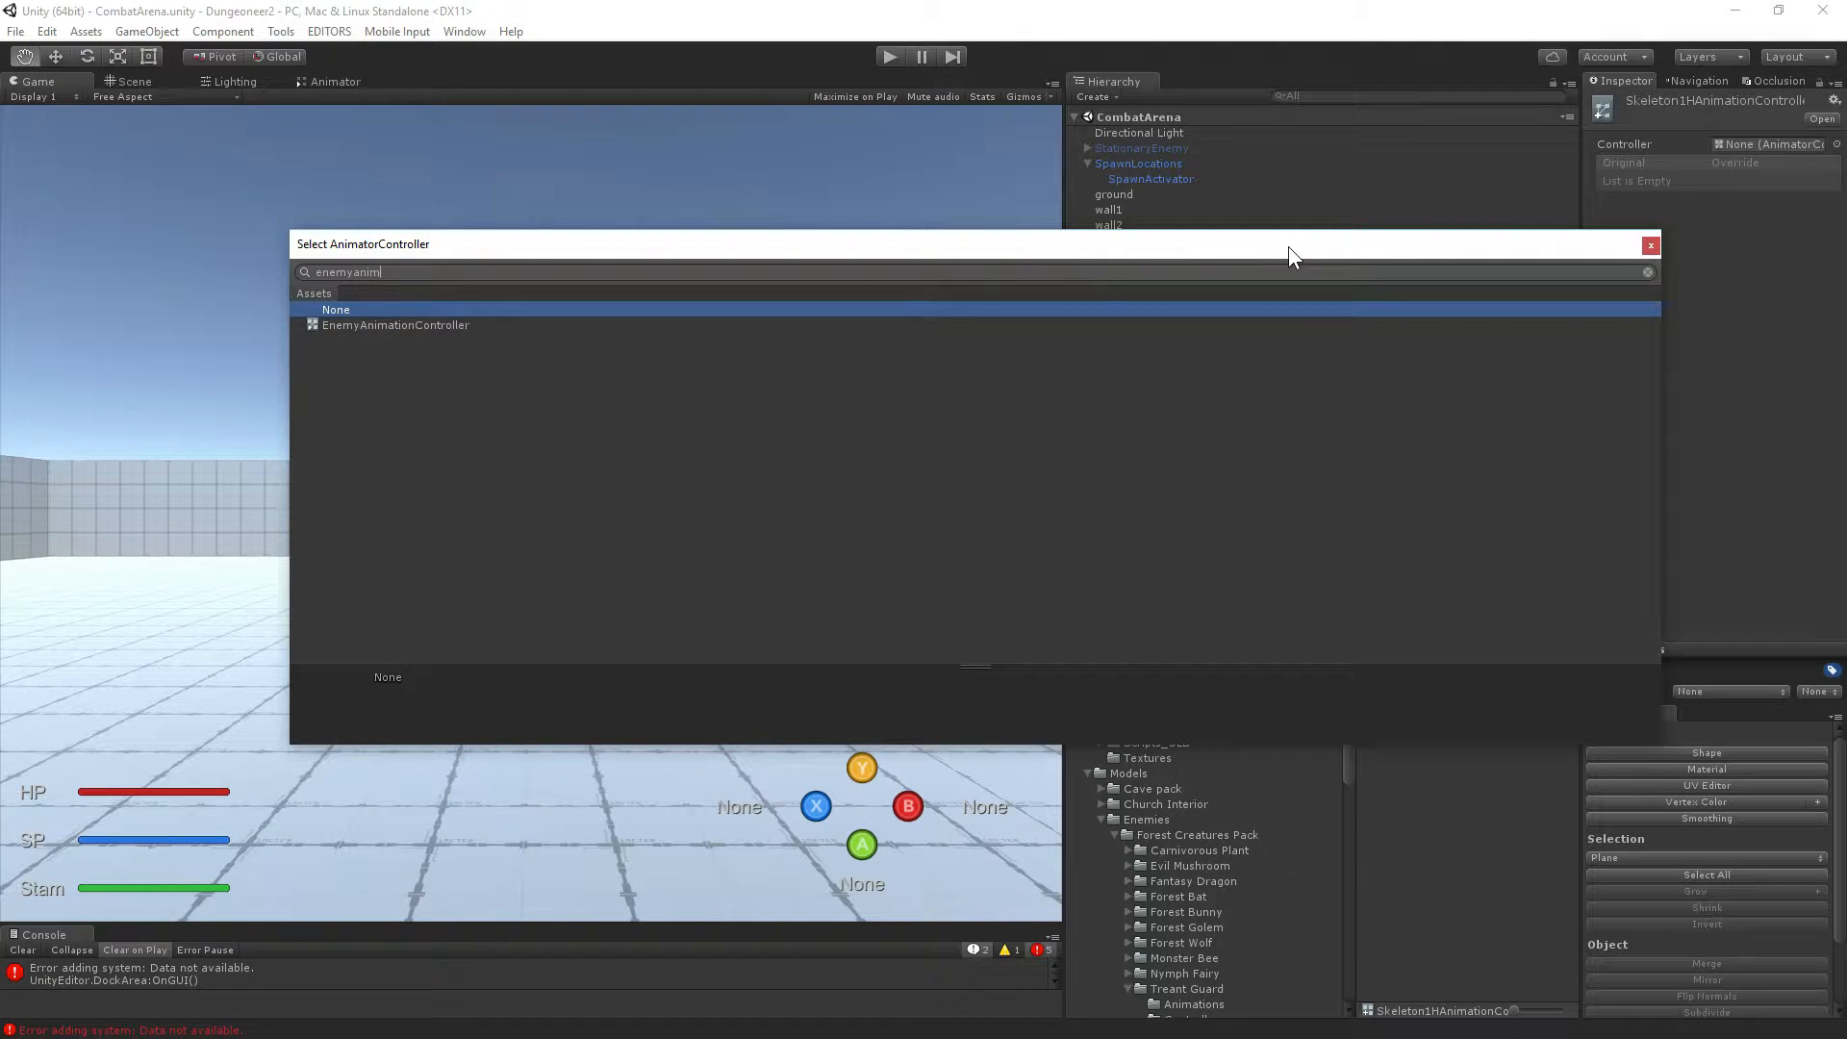
key("Down")
key("Return")
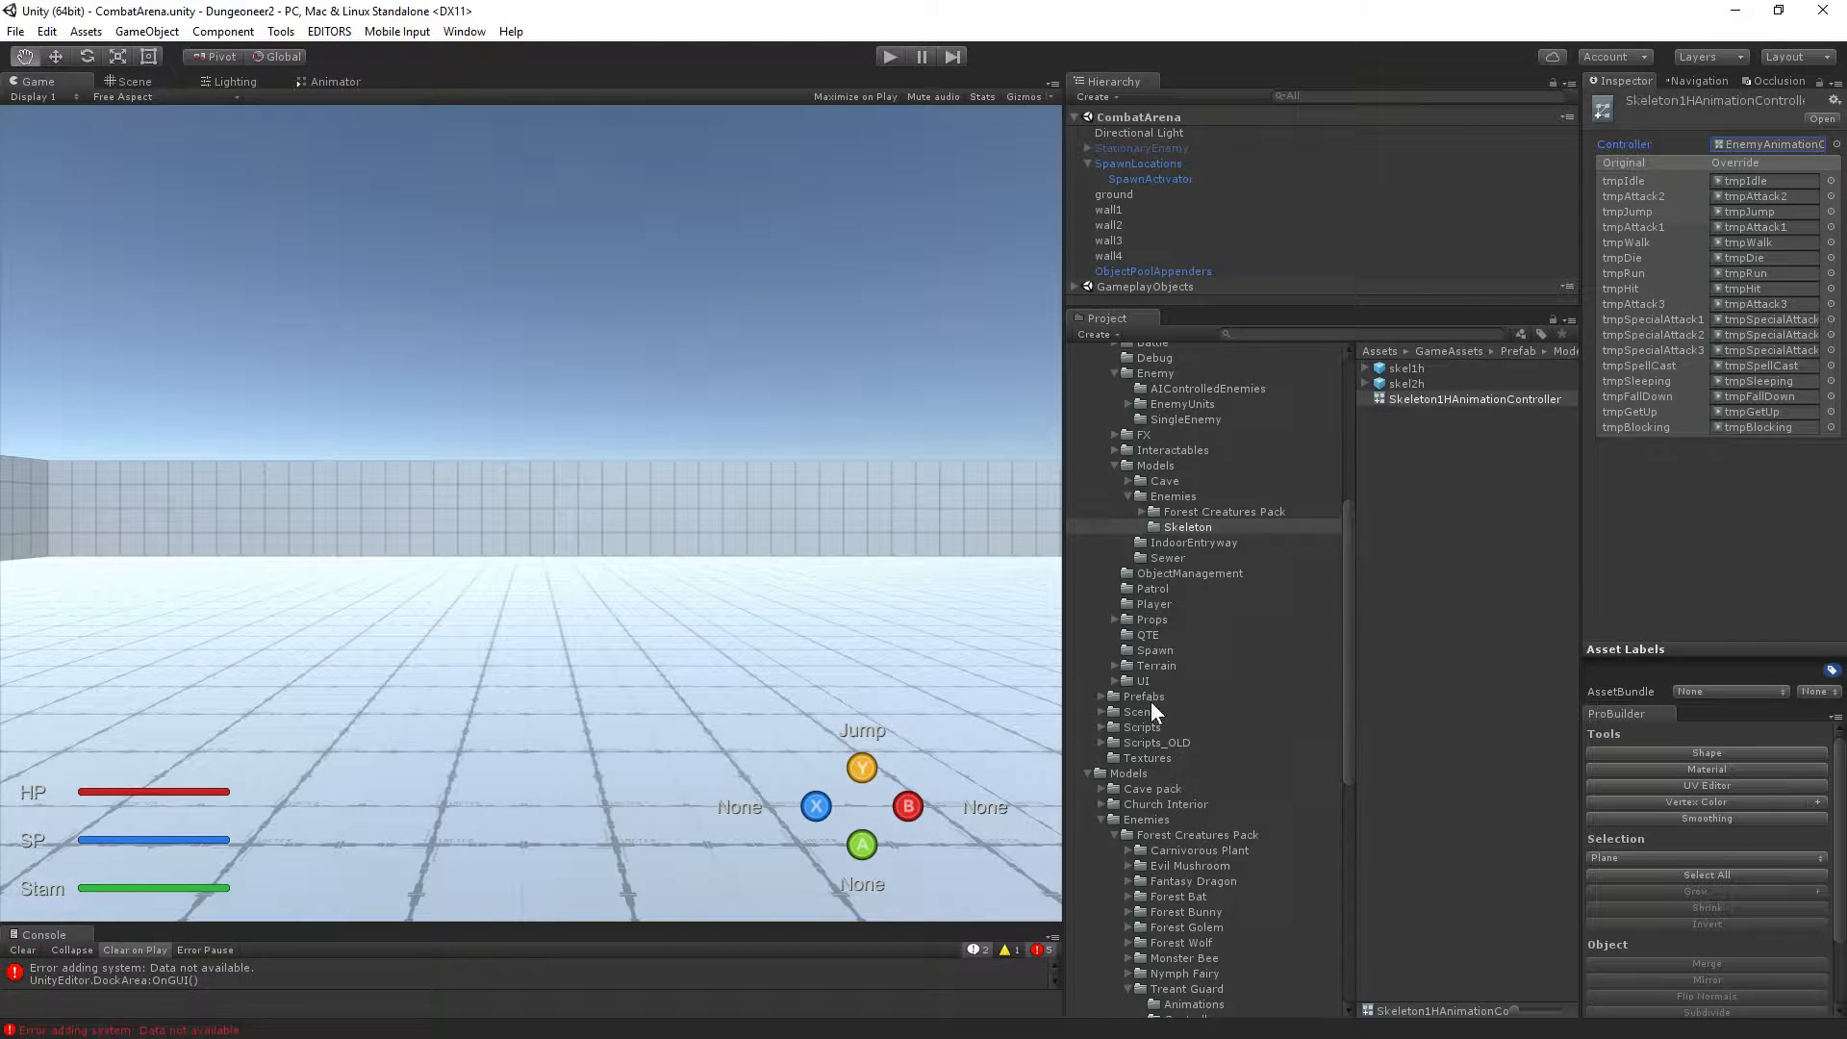
Open the animation folder of the IronicGame SkeletonPack to list the skeleton's animation clips.
scroll(1185, 533, "down", 10)
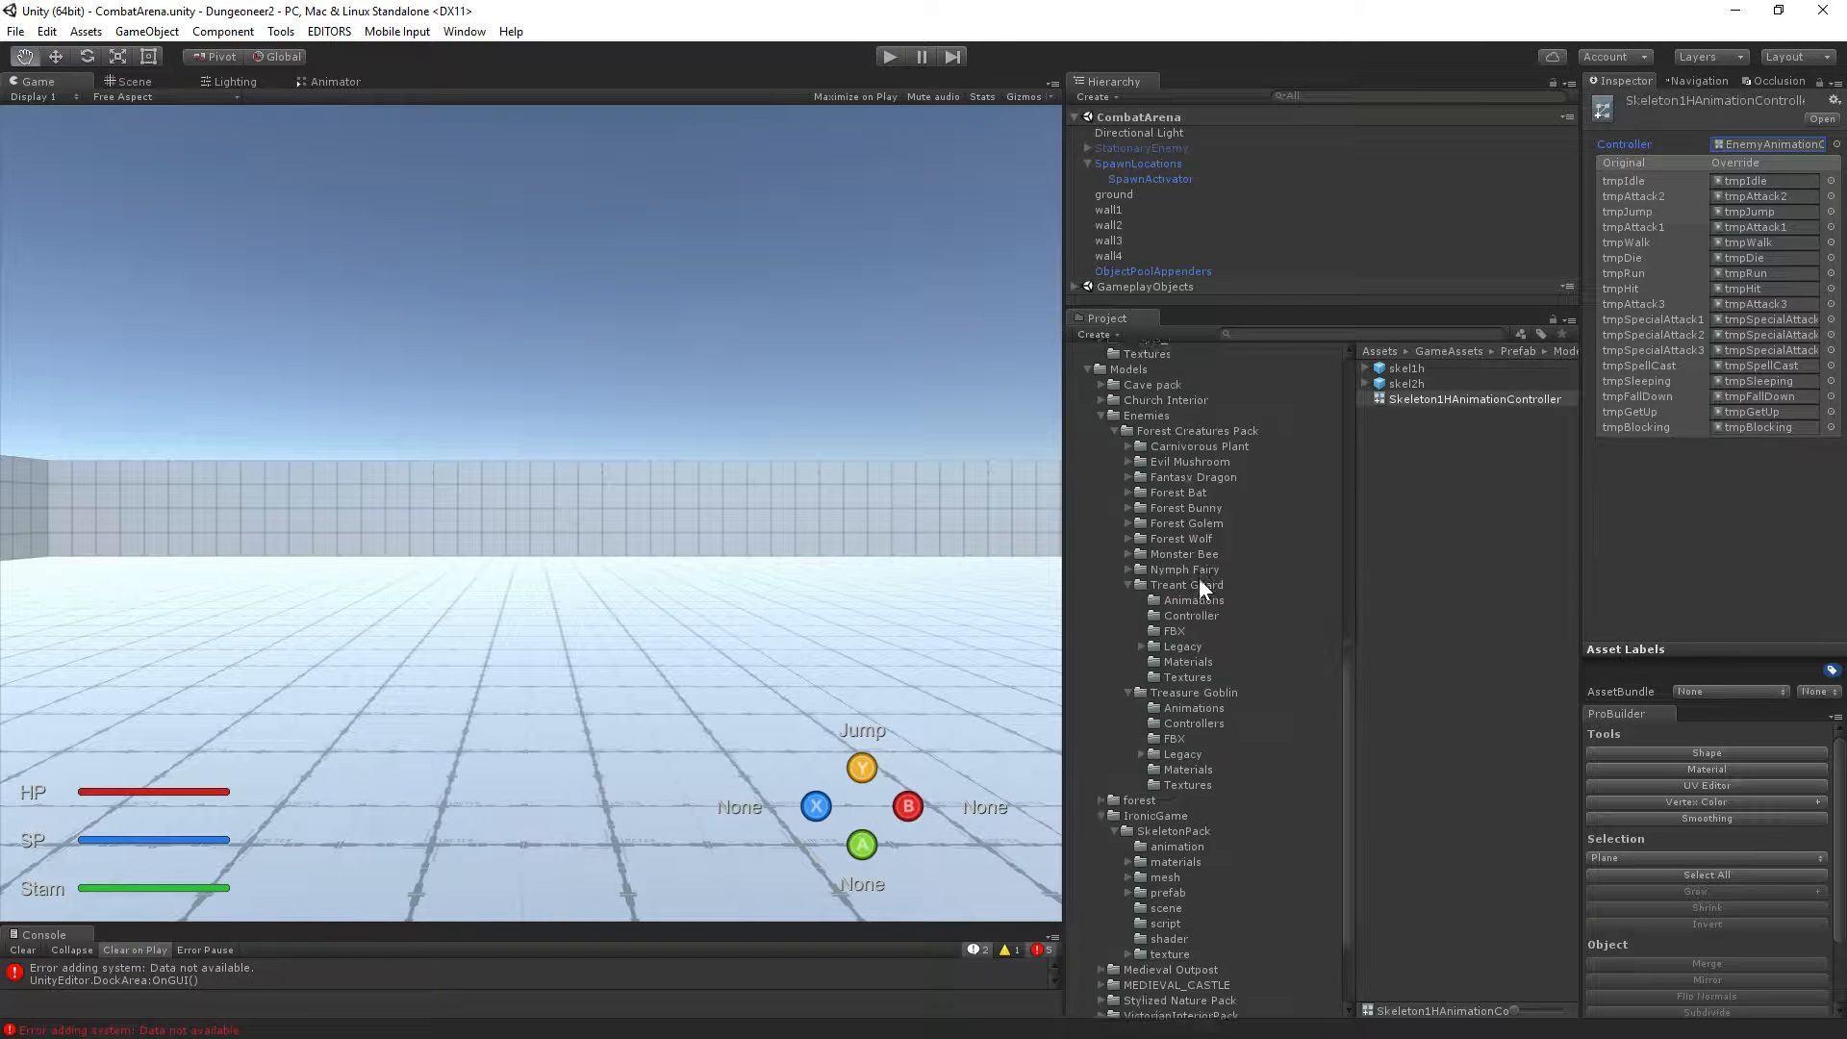
scroll(1169, 473, "up", 8)
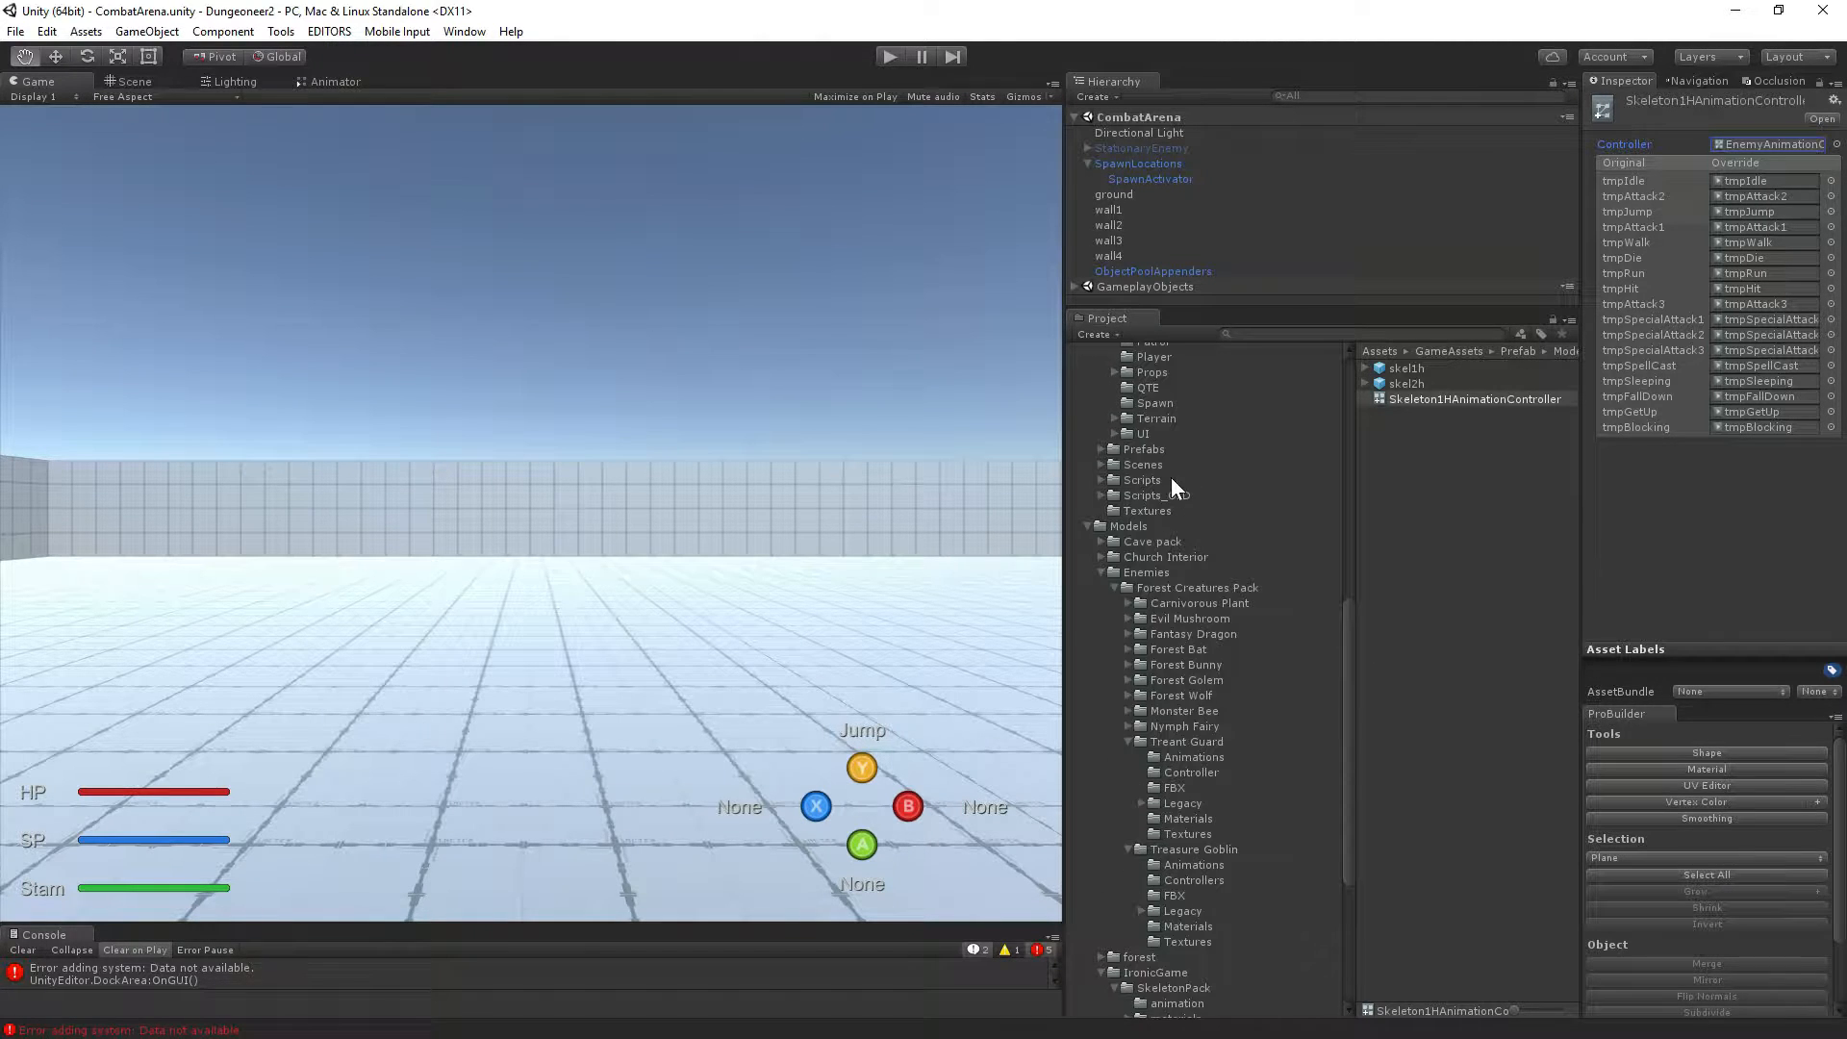
scroll(1256, 537, "down", 8)
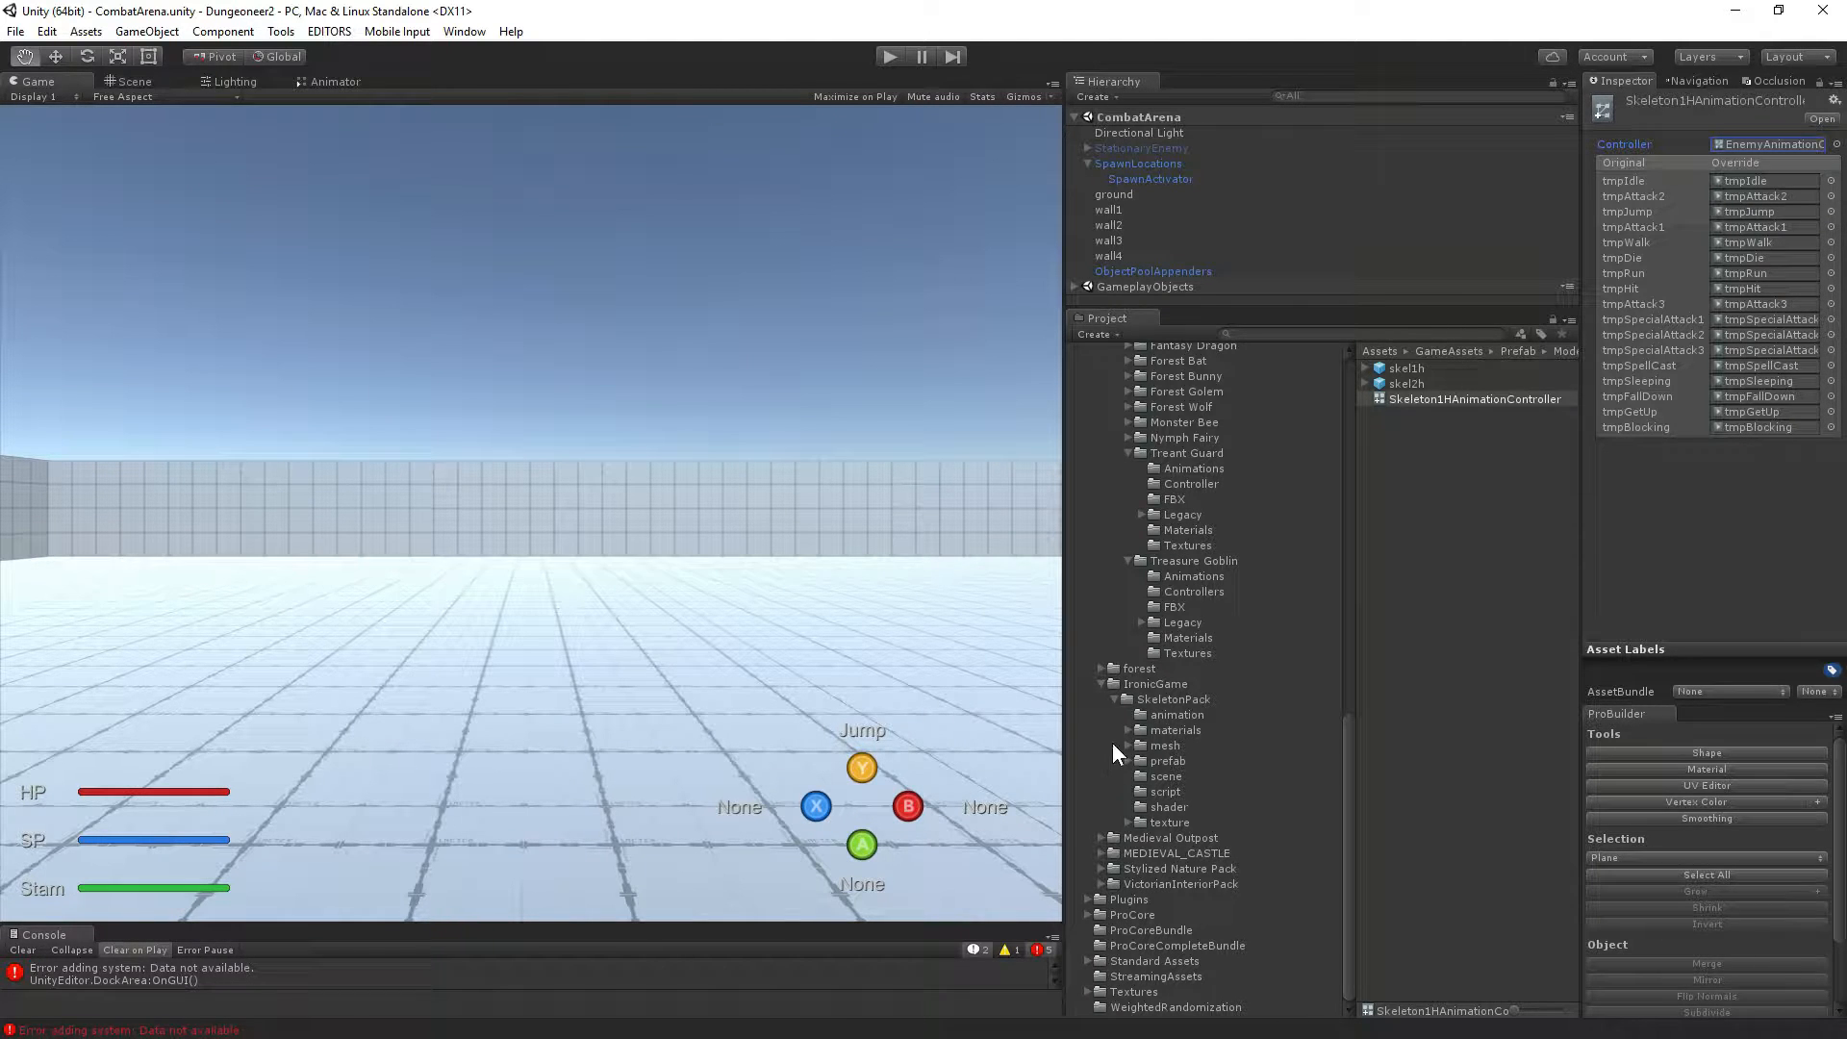
left_click(1174, 715)
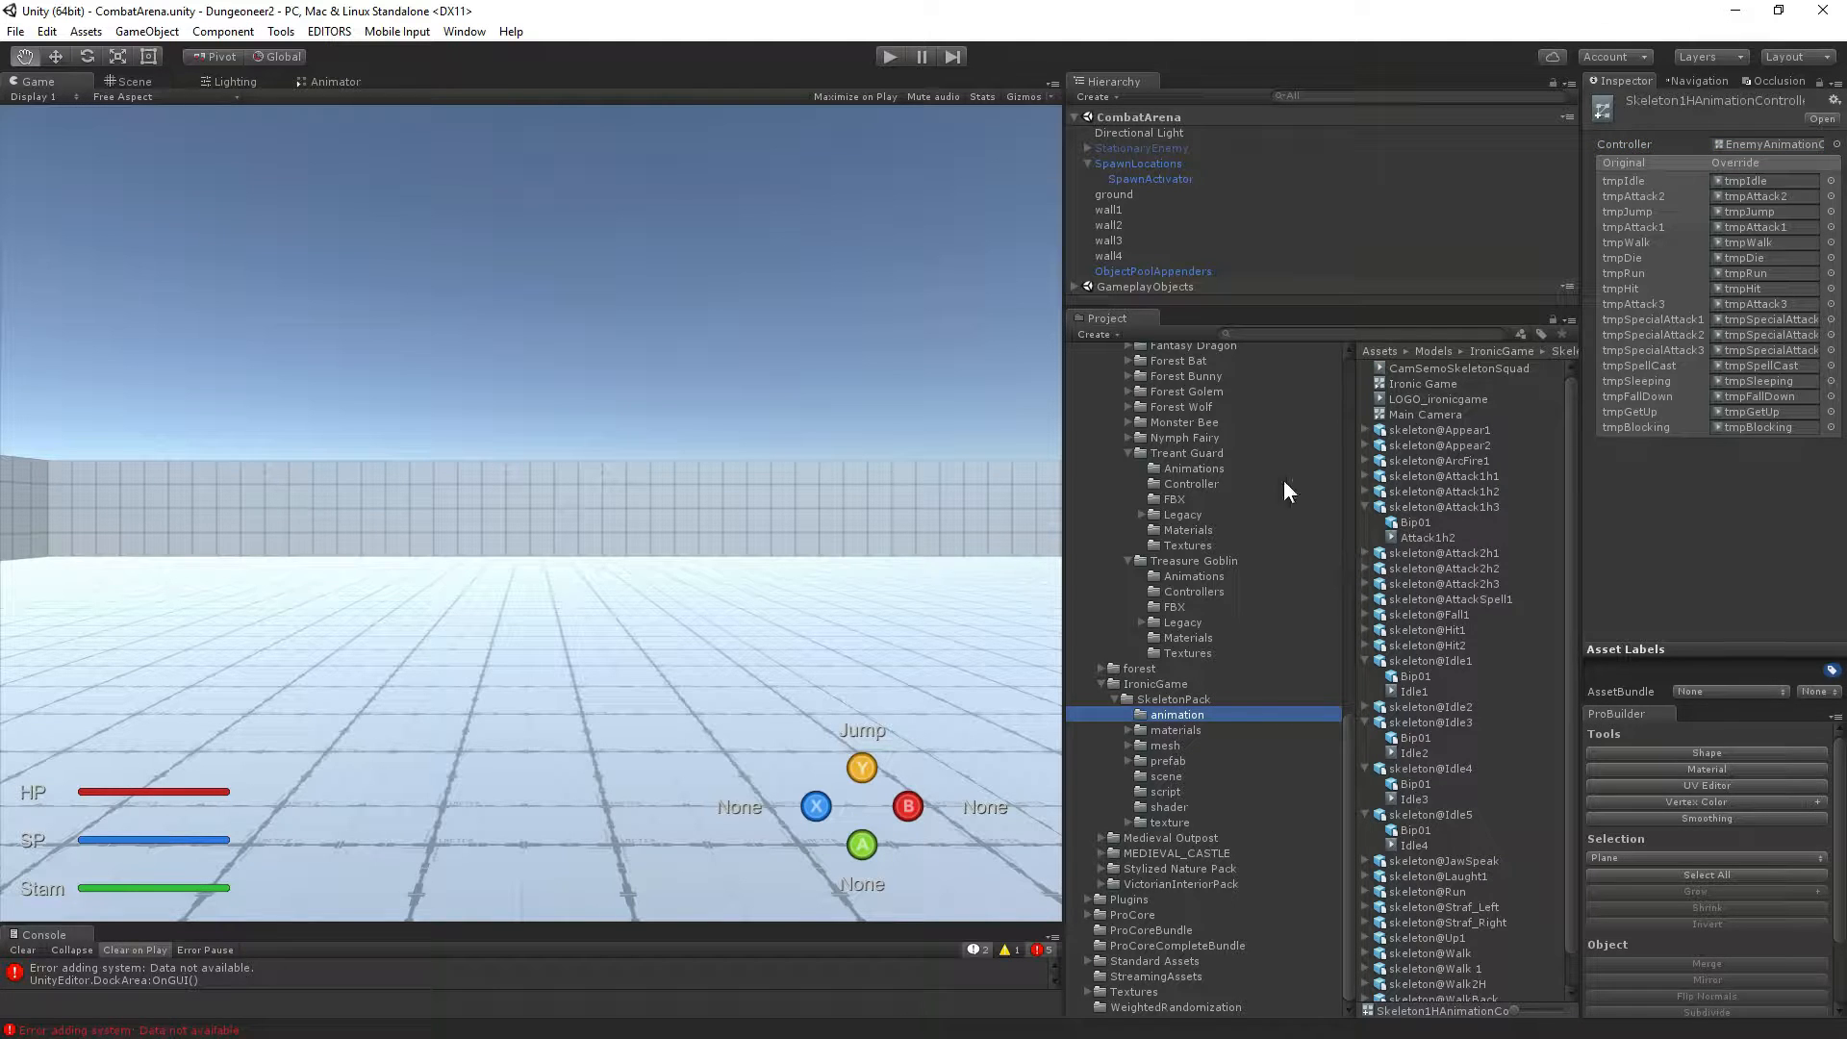
Lock the Inspector on Skeleton1HAnimationController and add a second Inspector beside the Animator view.
left_click(1822, 96)
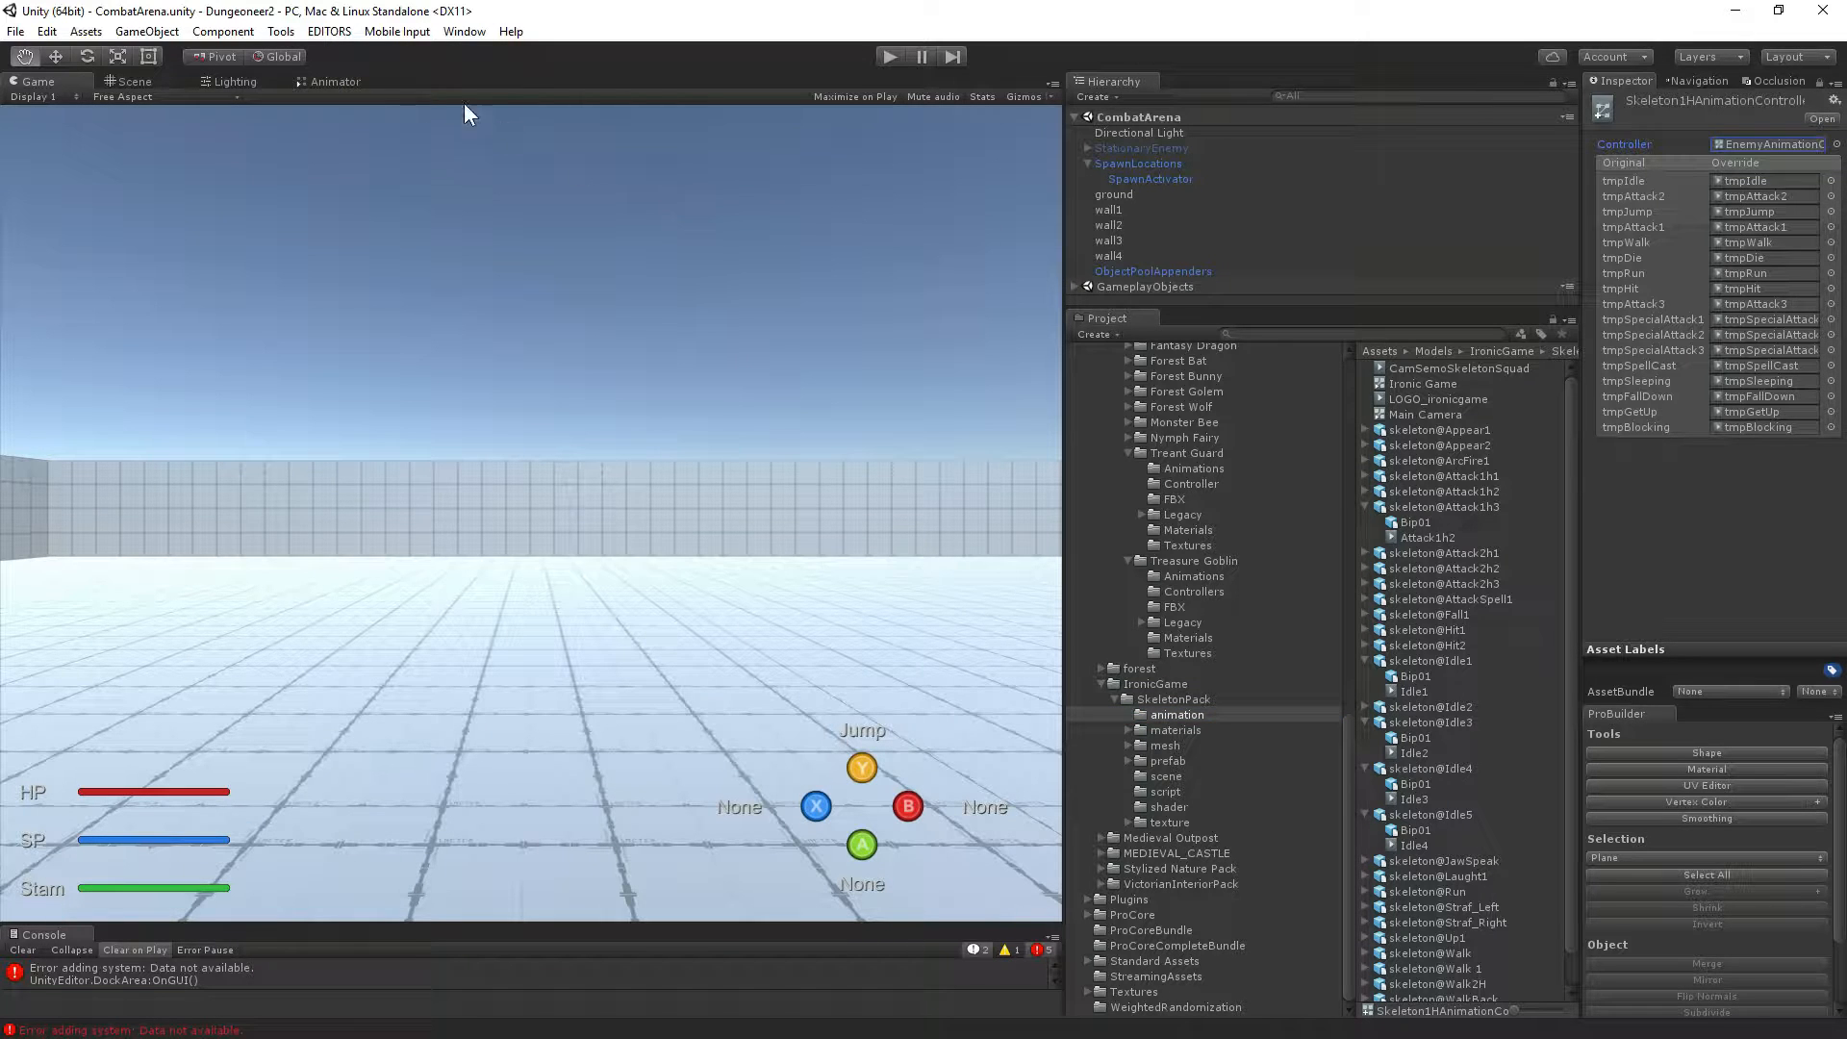
right_click(332, 81)
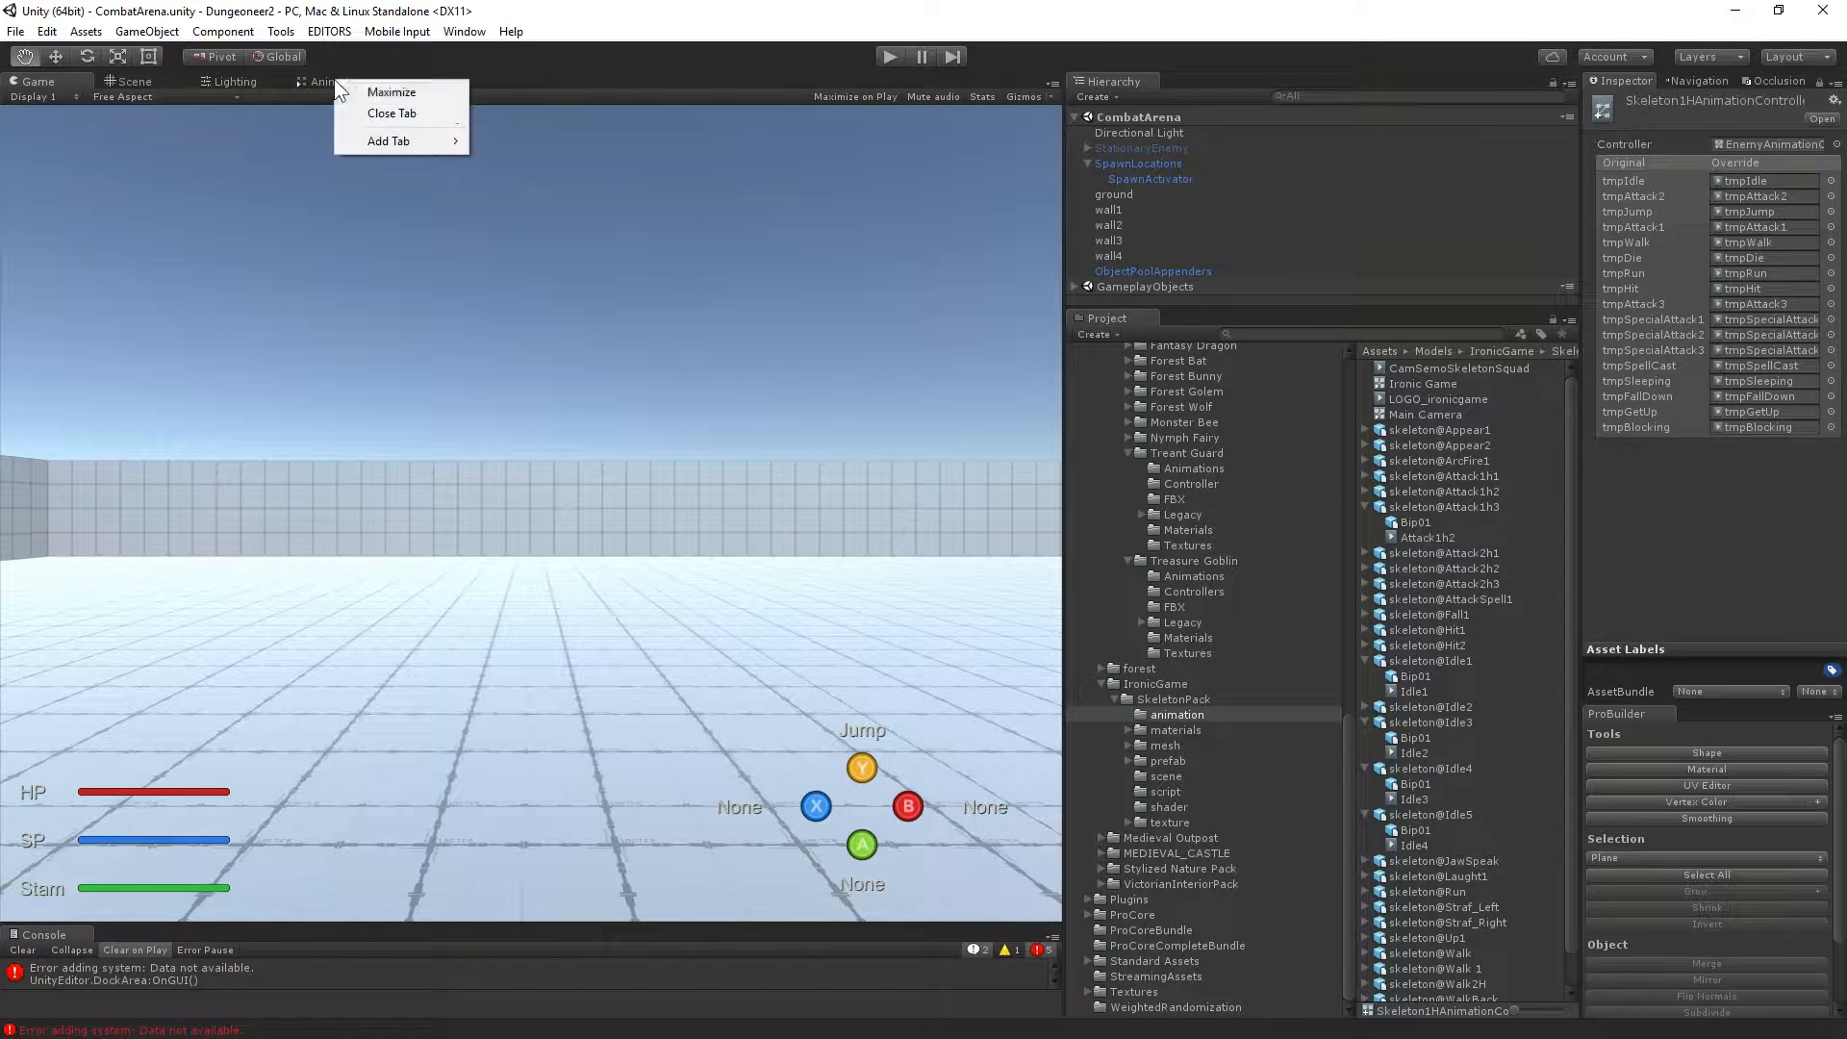
mouse_move(428, 140)
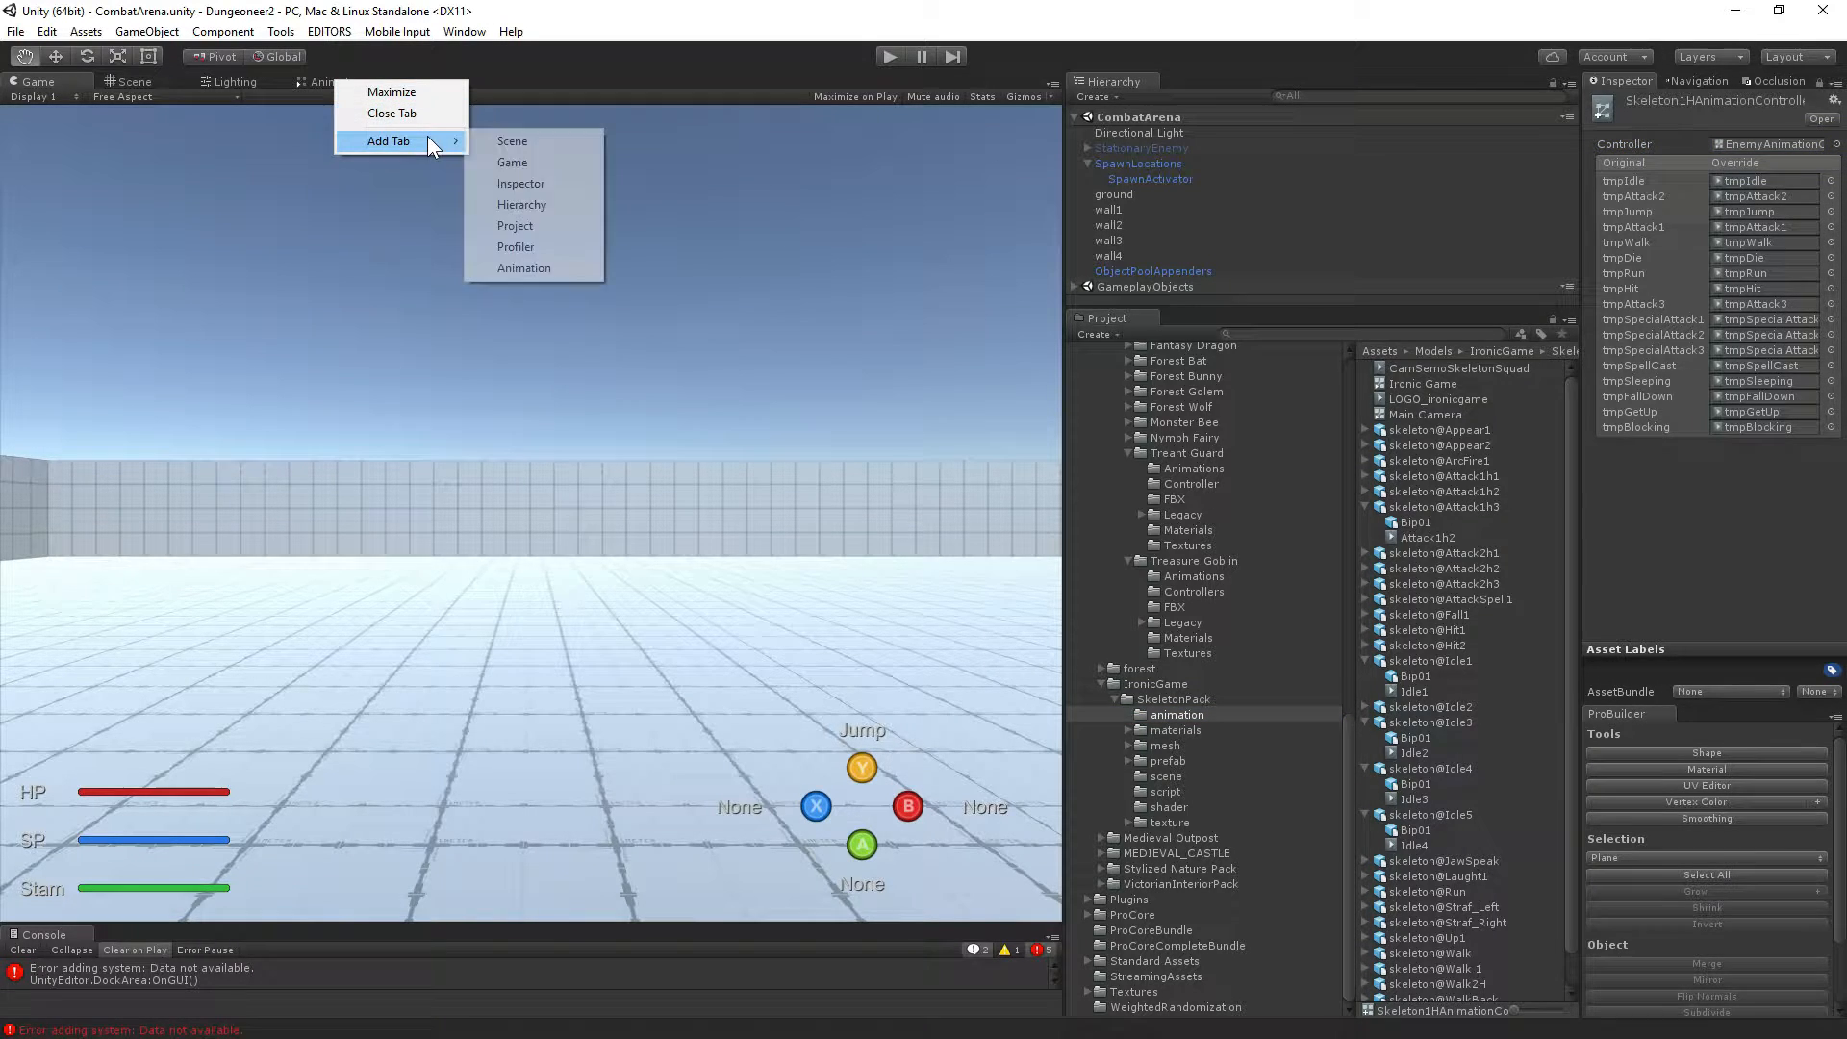
left_click(520, 184)
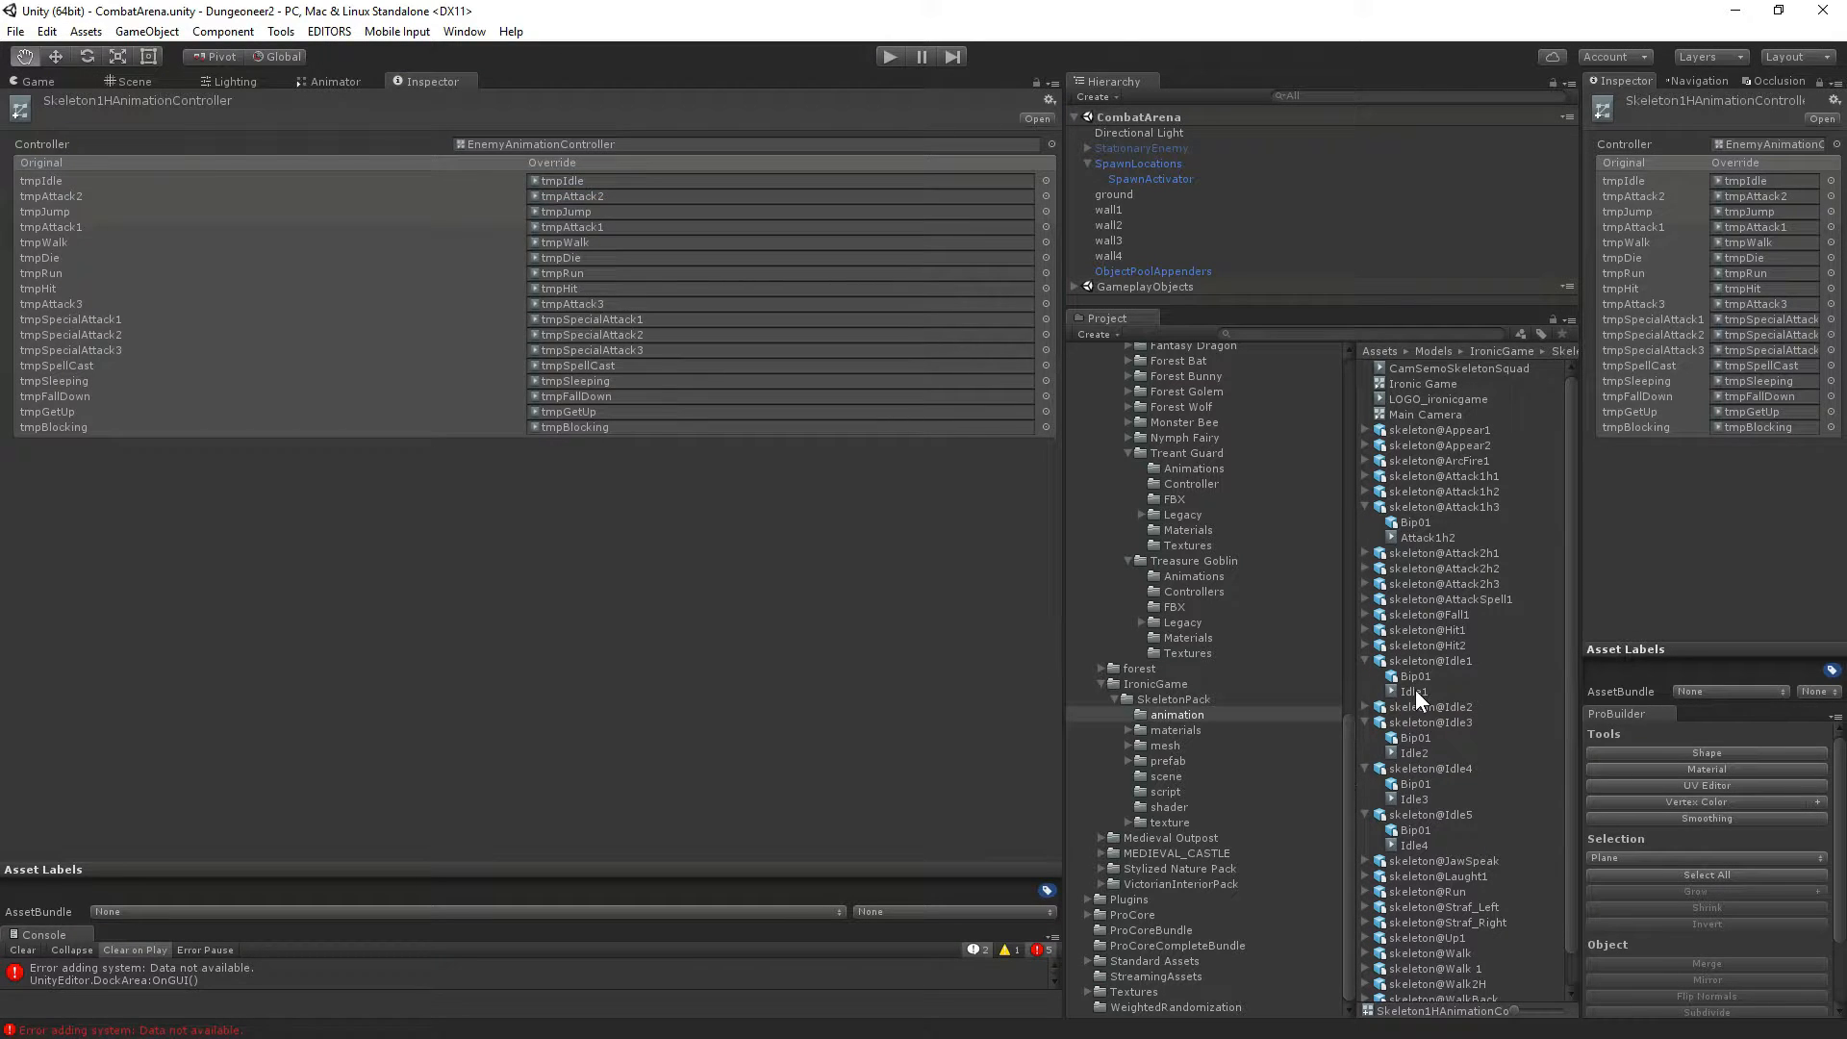
Browse the skeleton attack models, expand skeleton@Attack2h1 to select its Attack2h1 clip, and enlarge the animation preview area.
left_click(1414, 691)
left_click(1438, 555)
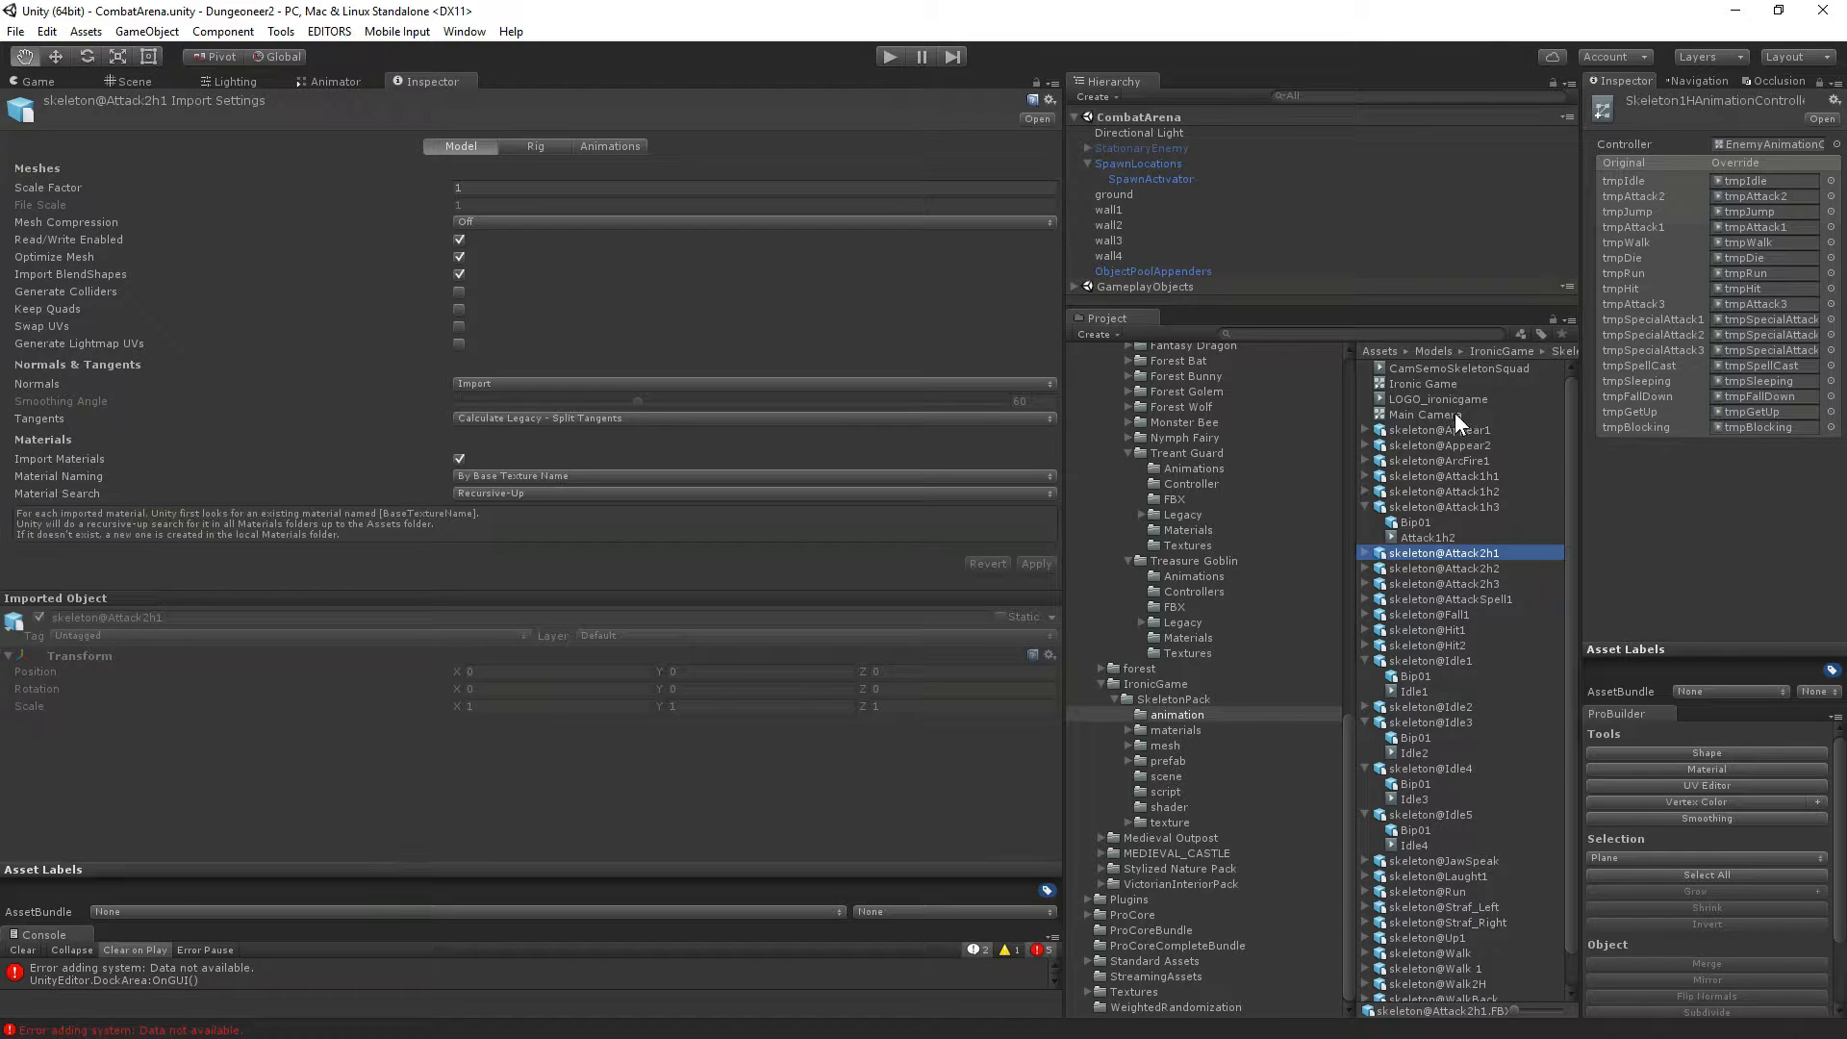
left_click(1441, 475)
key("Down")
key("Down")
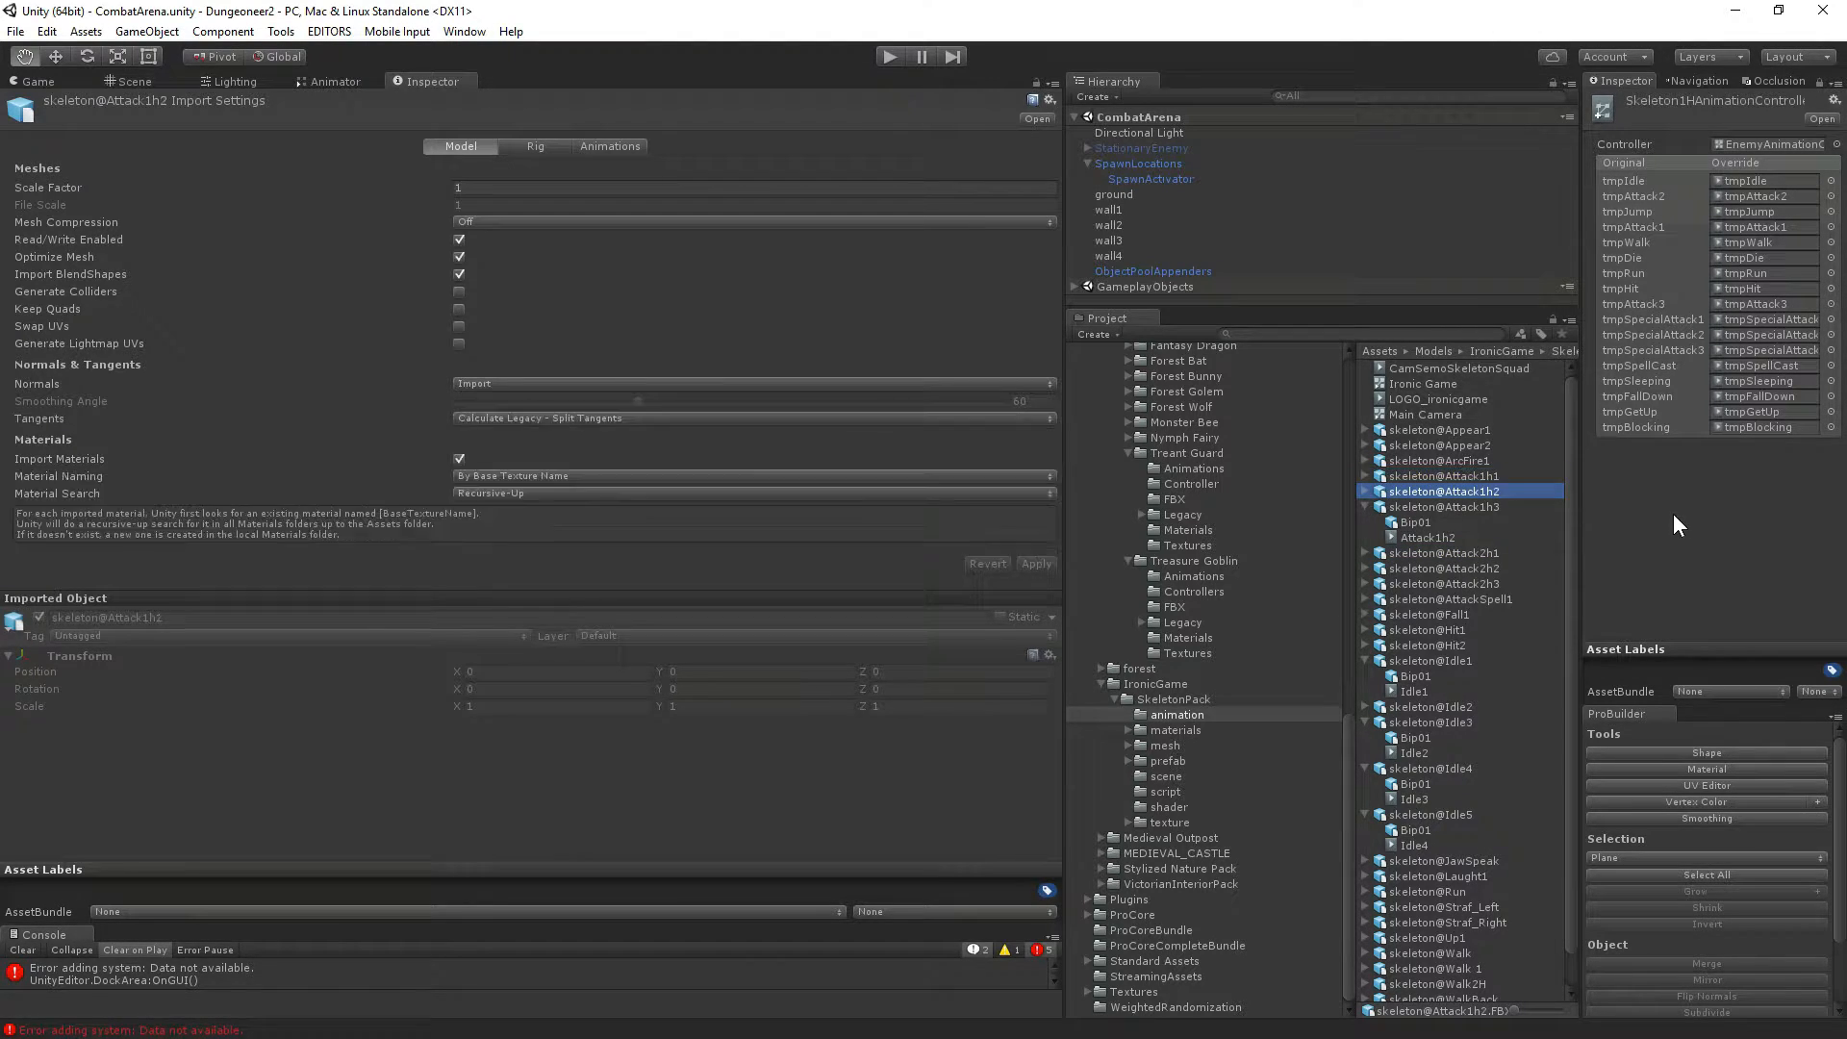
key("Down")
key("Down")
key("Down")
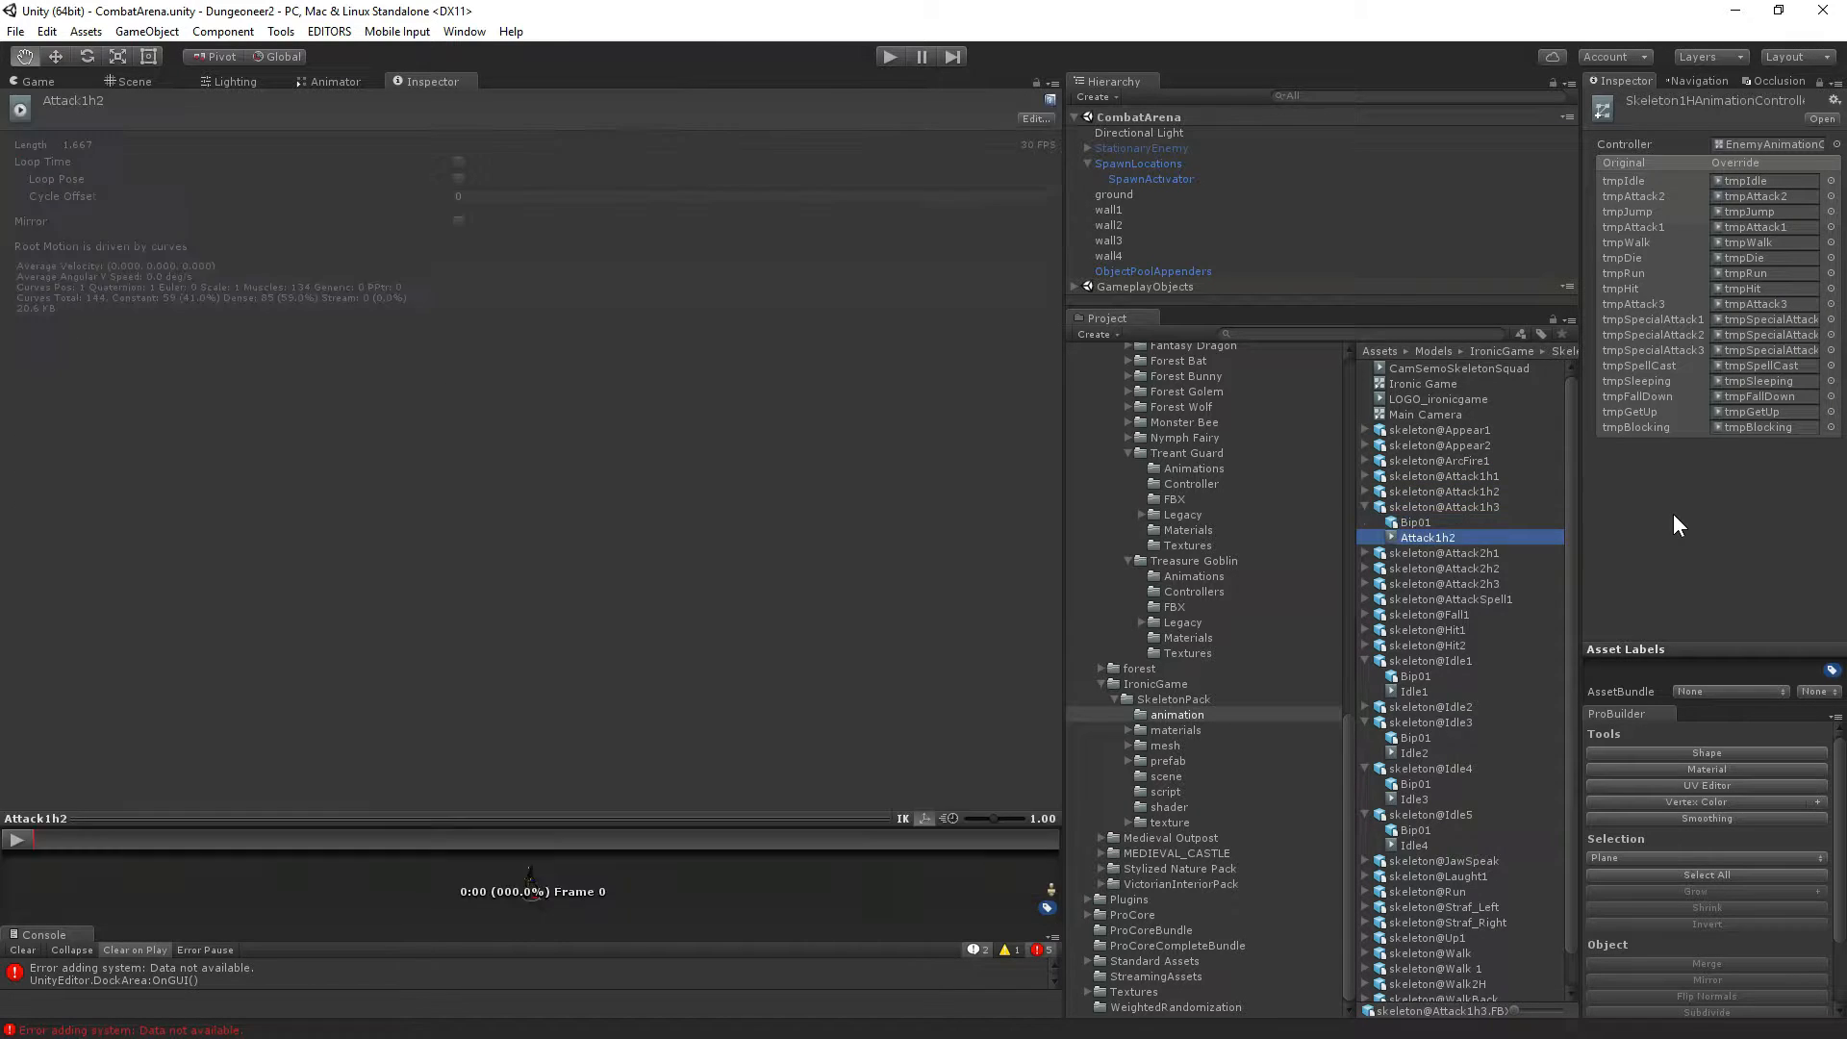
key("Right")
key("Down")
key("Down")
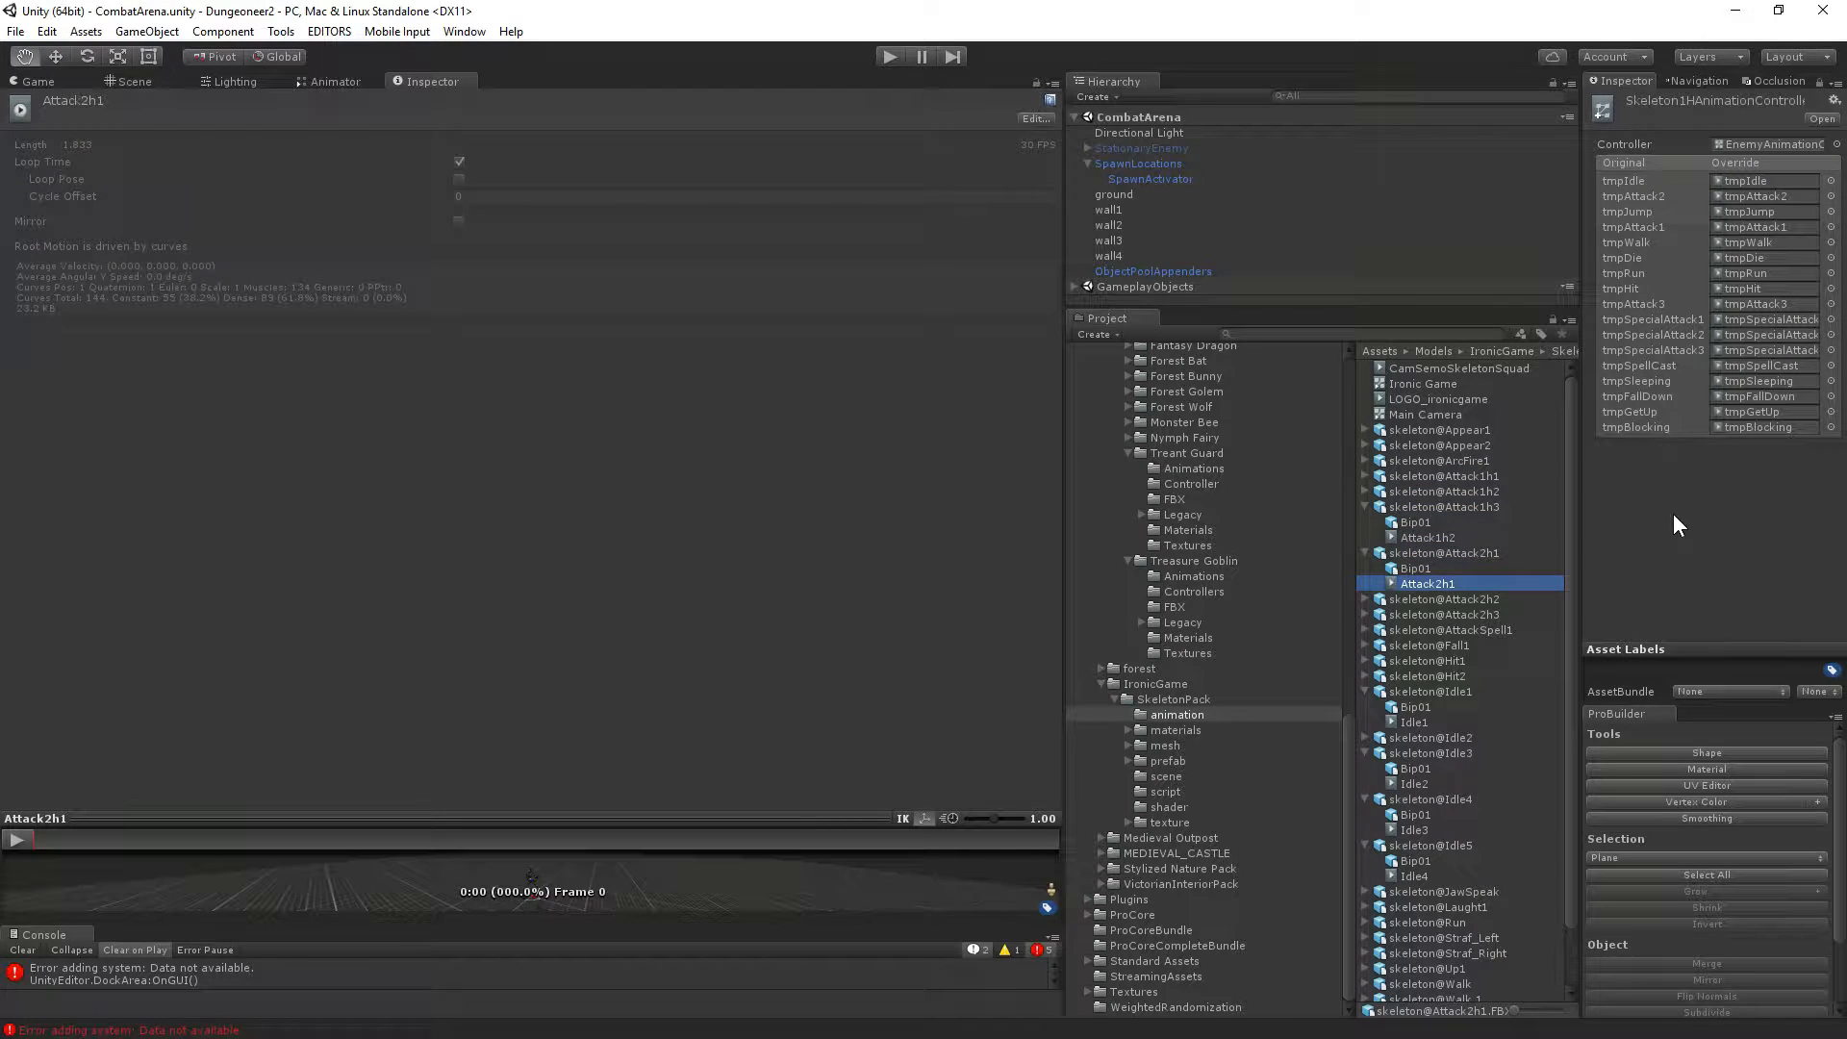
left_click_drag(439, 817, 453, 454)
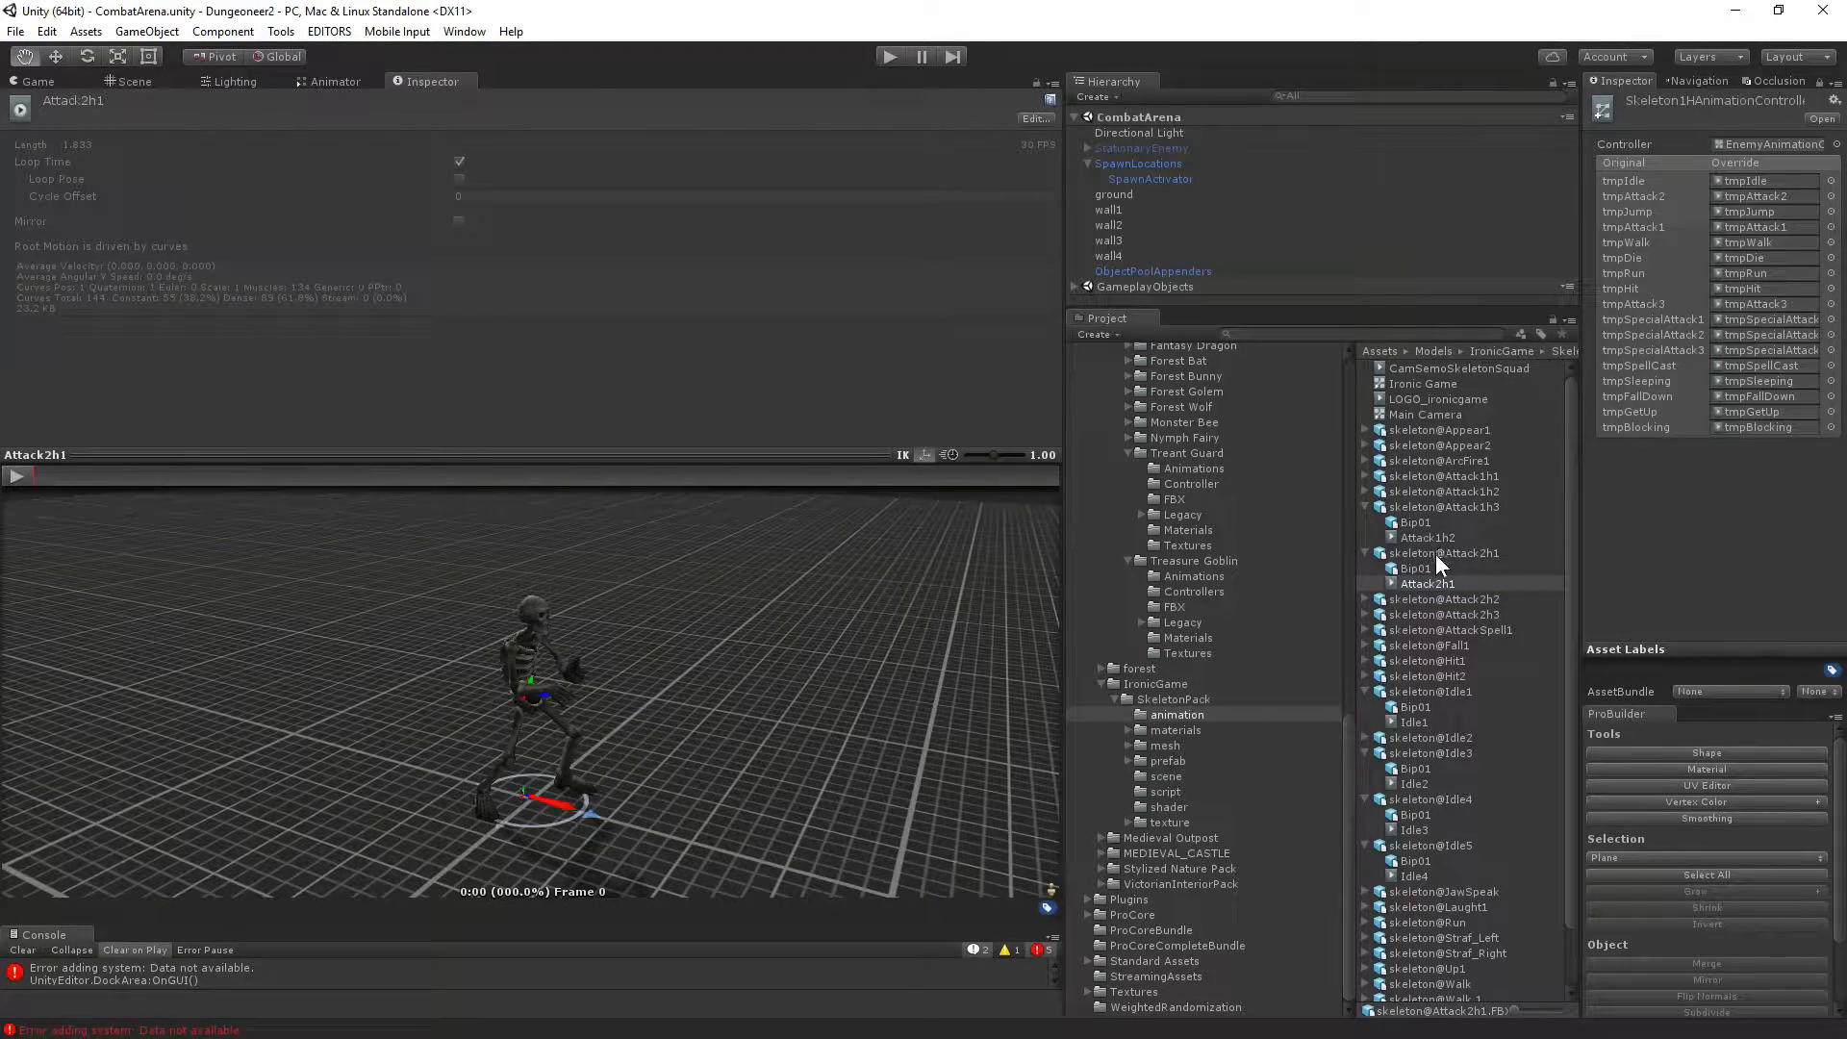
Use the skel1h prefab from the Skeleton prefab folder as the preview model, and return to the SkeletonPack animation folder.
scroll(1188, 405, "up", 15)
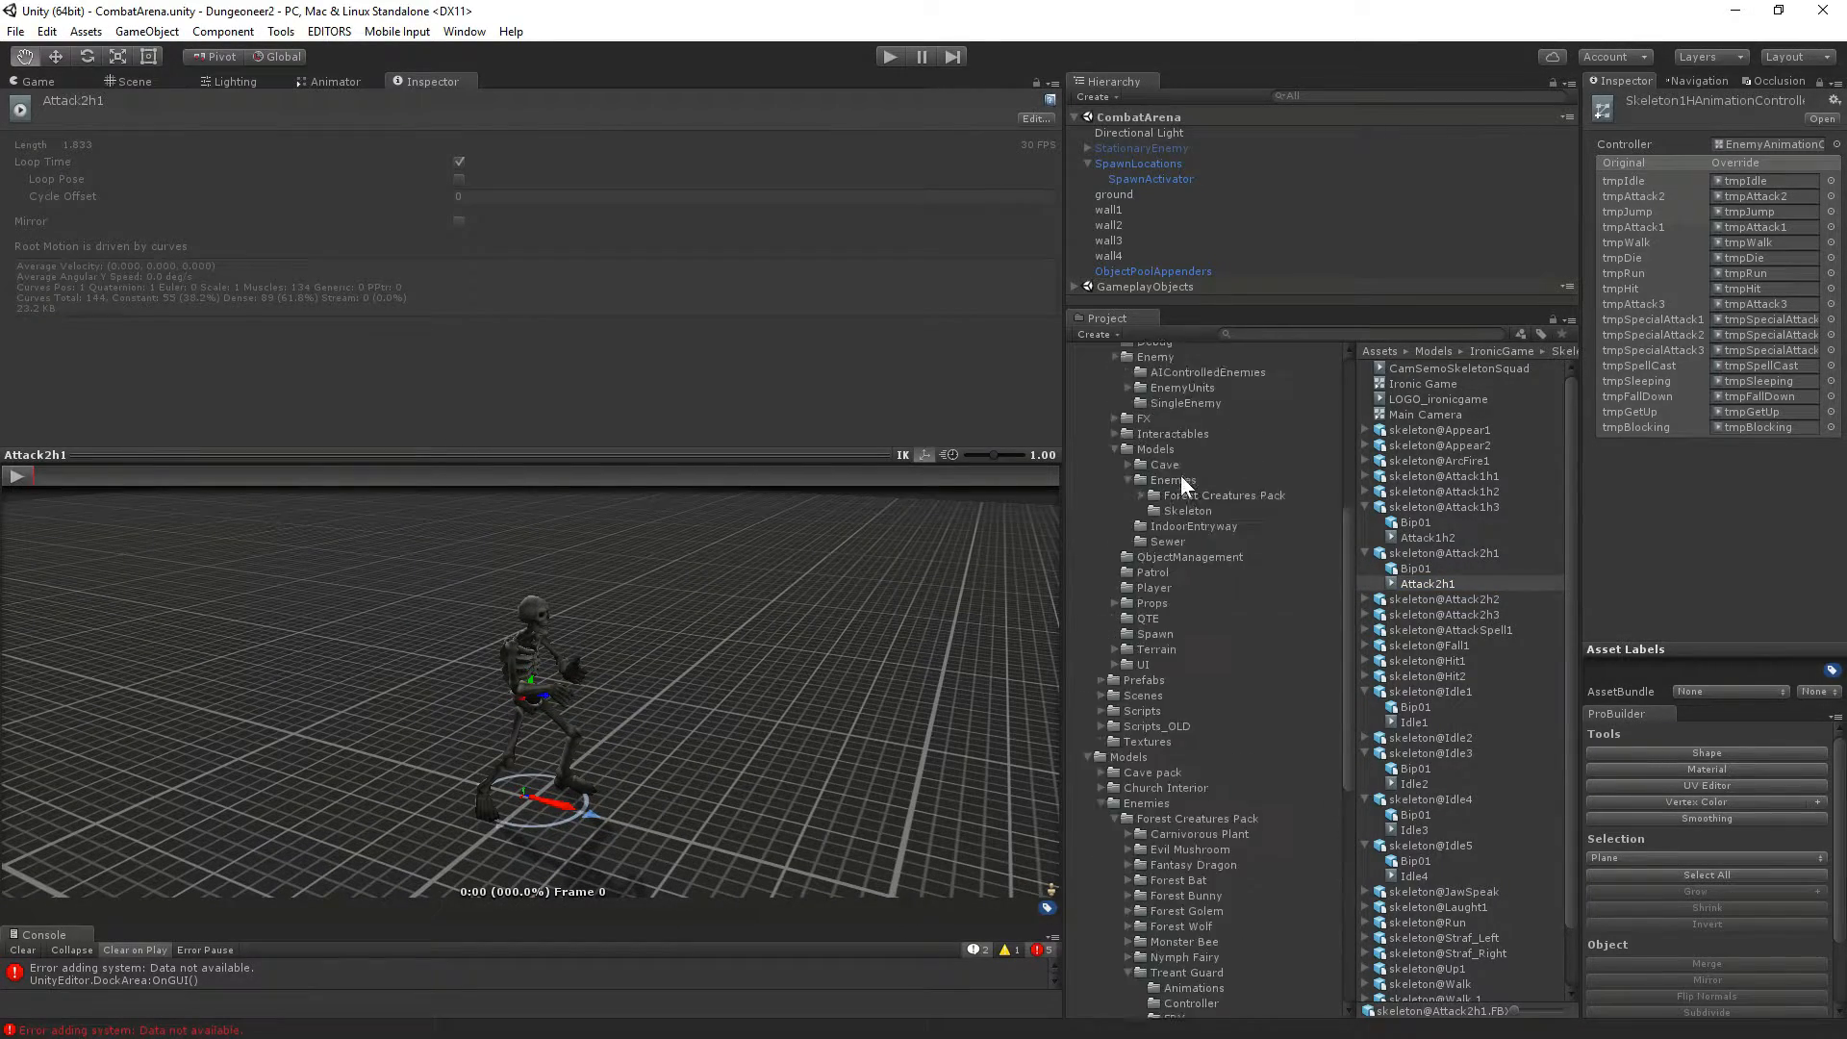
left_click(1163, 798)
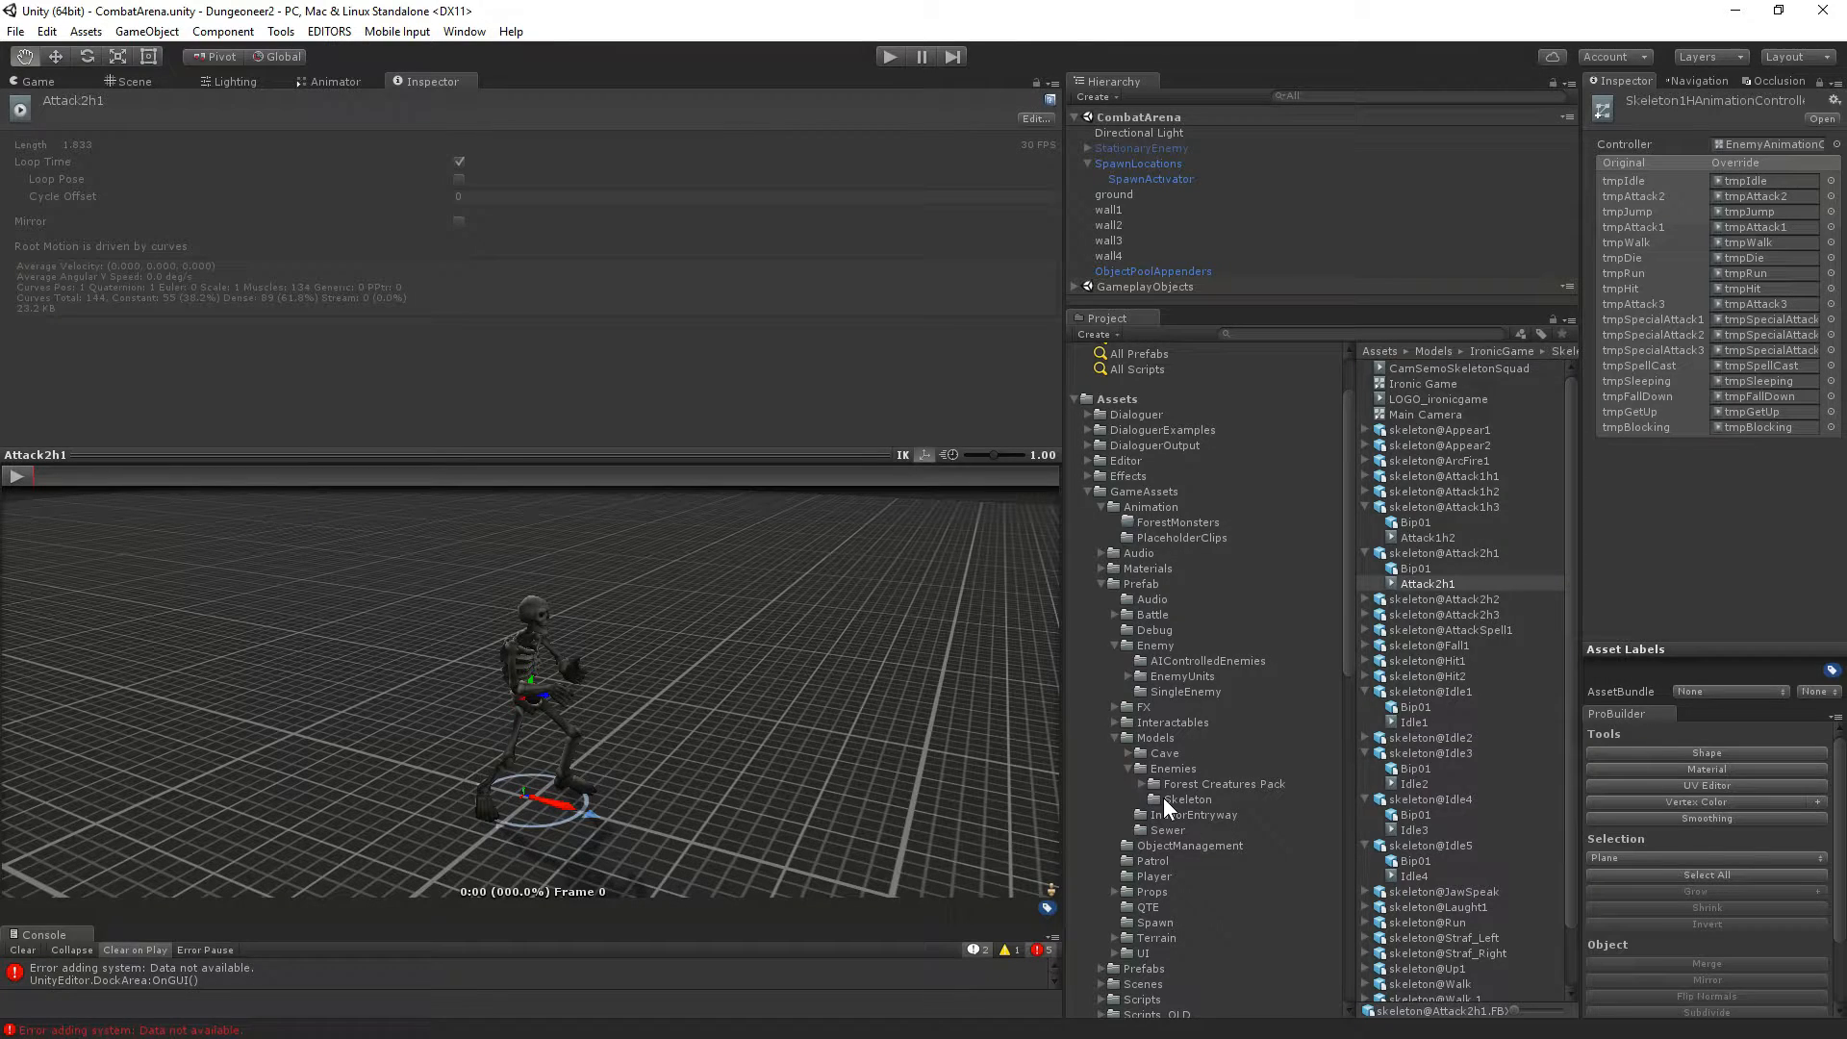
left_click_drag(1412, 379, 733, 620)
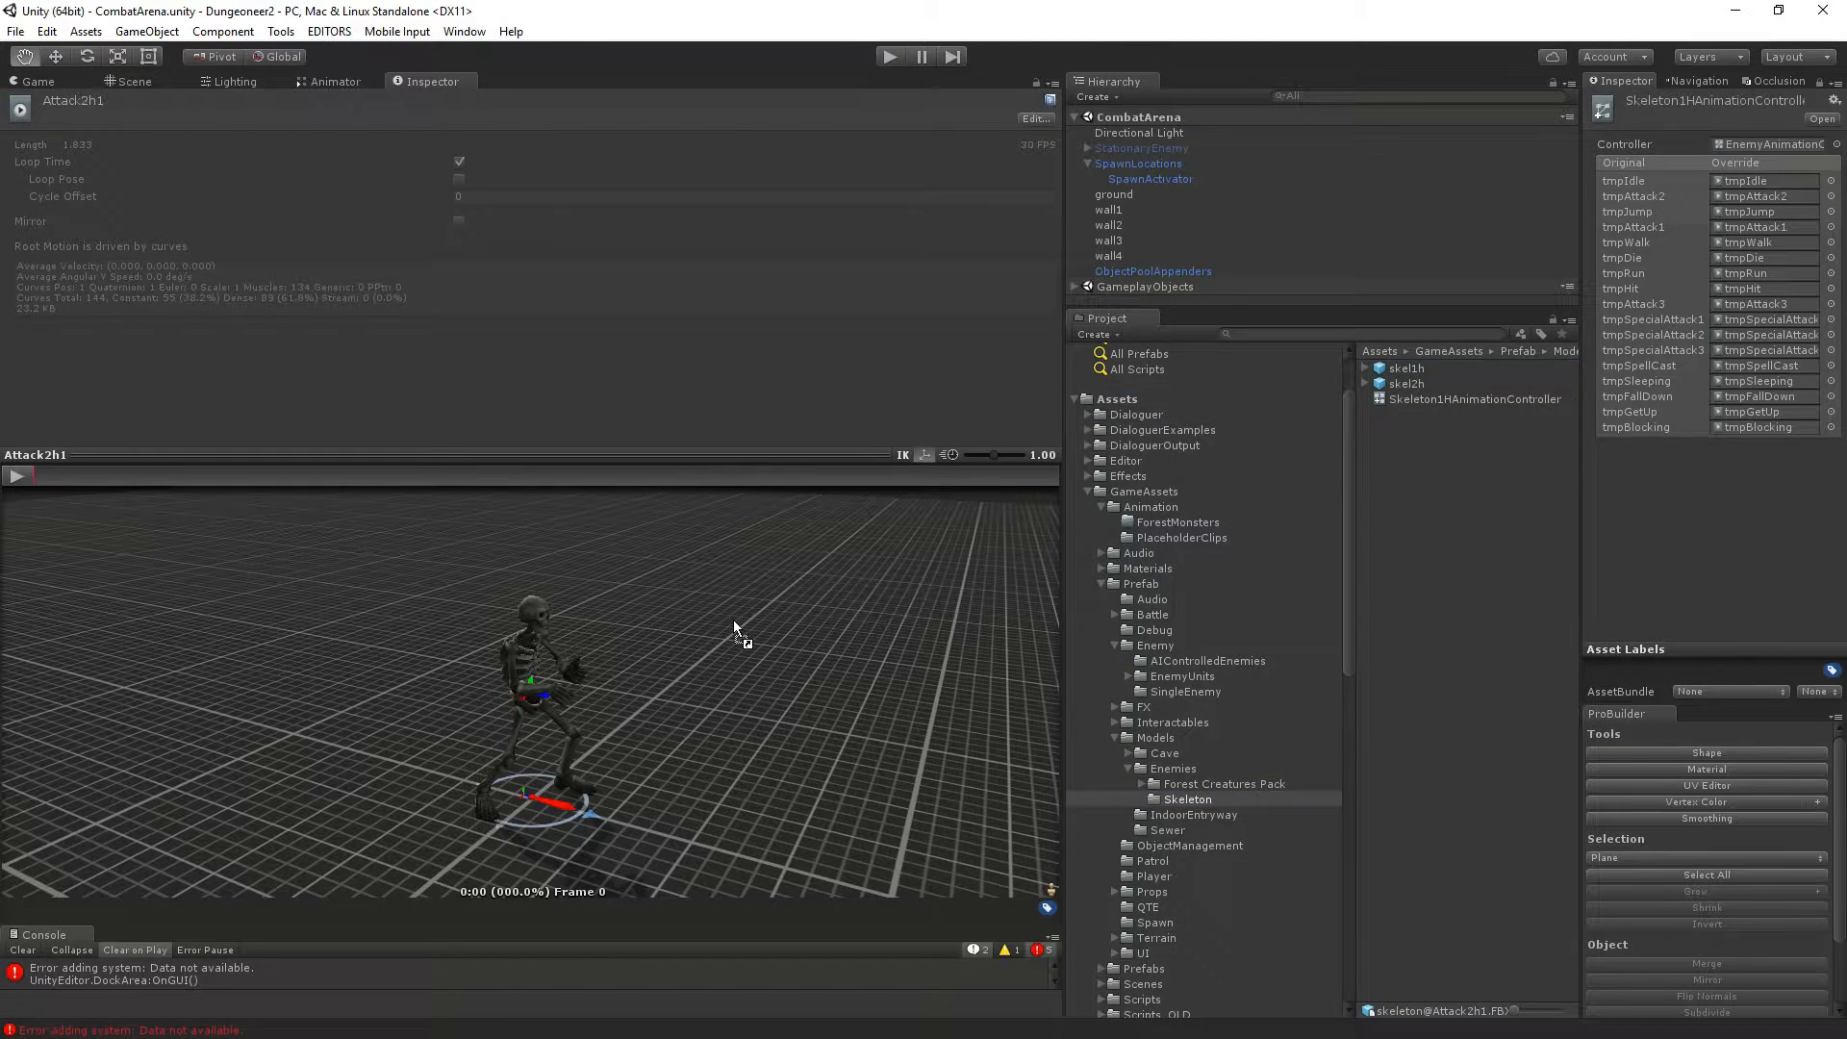
scroll(1164, 721, "down", 10)
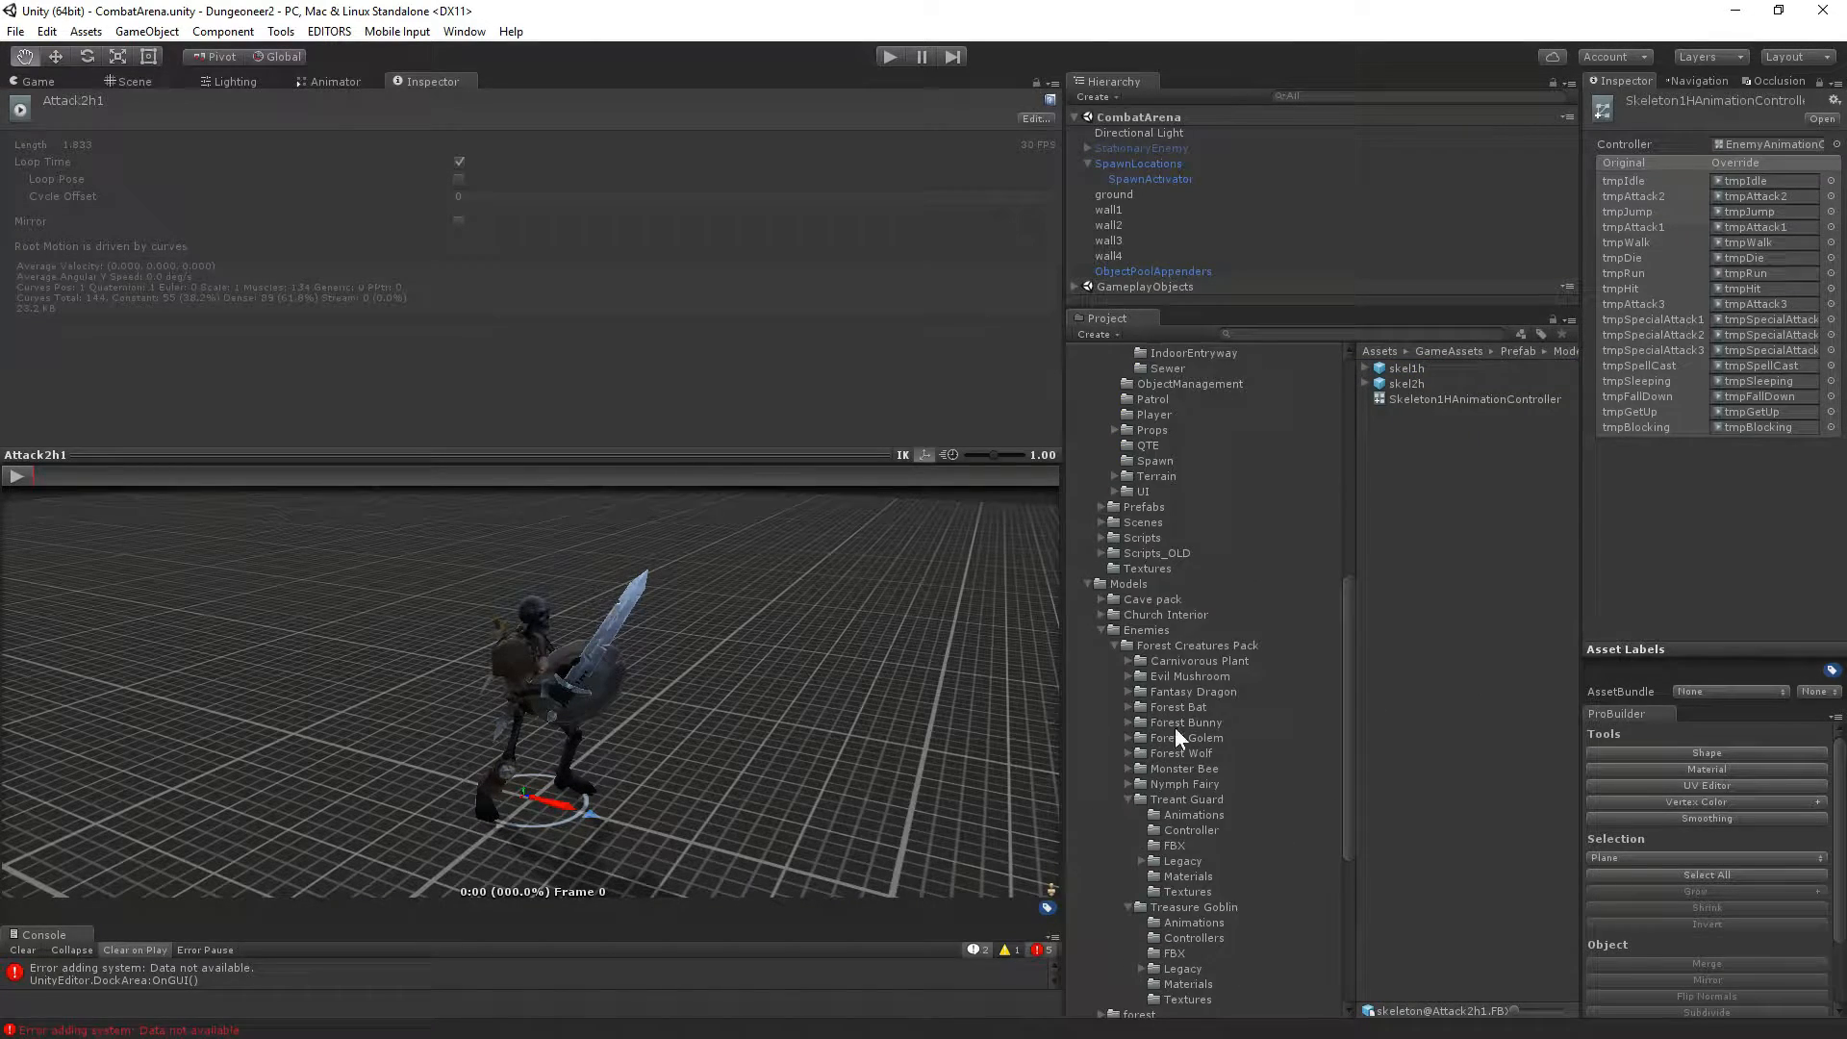
scroll(1183, 673, "down", 2)
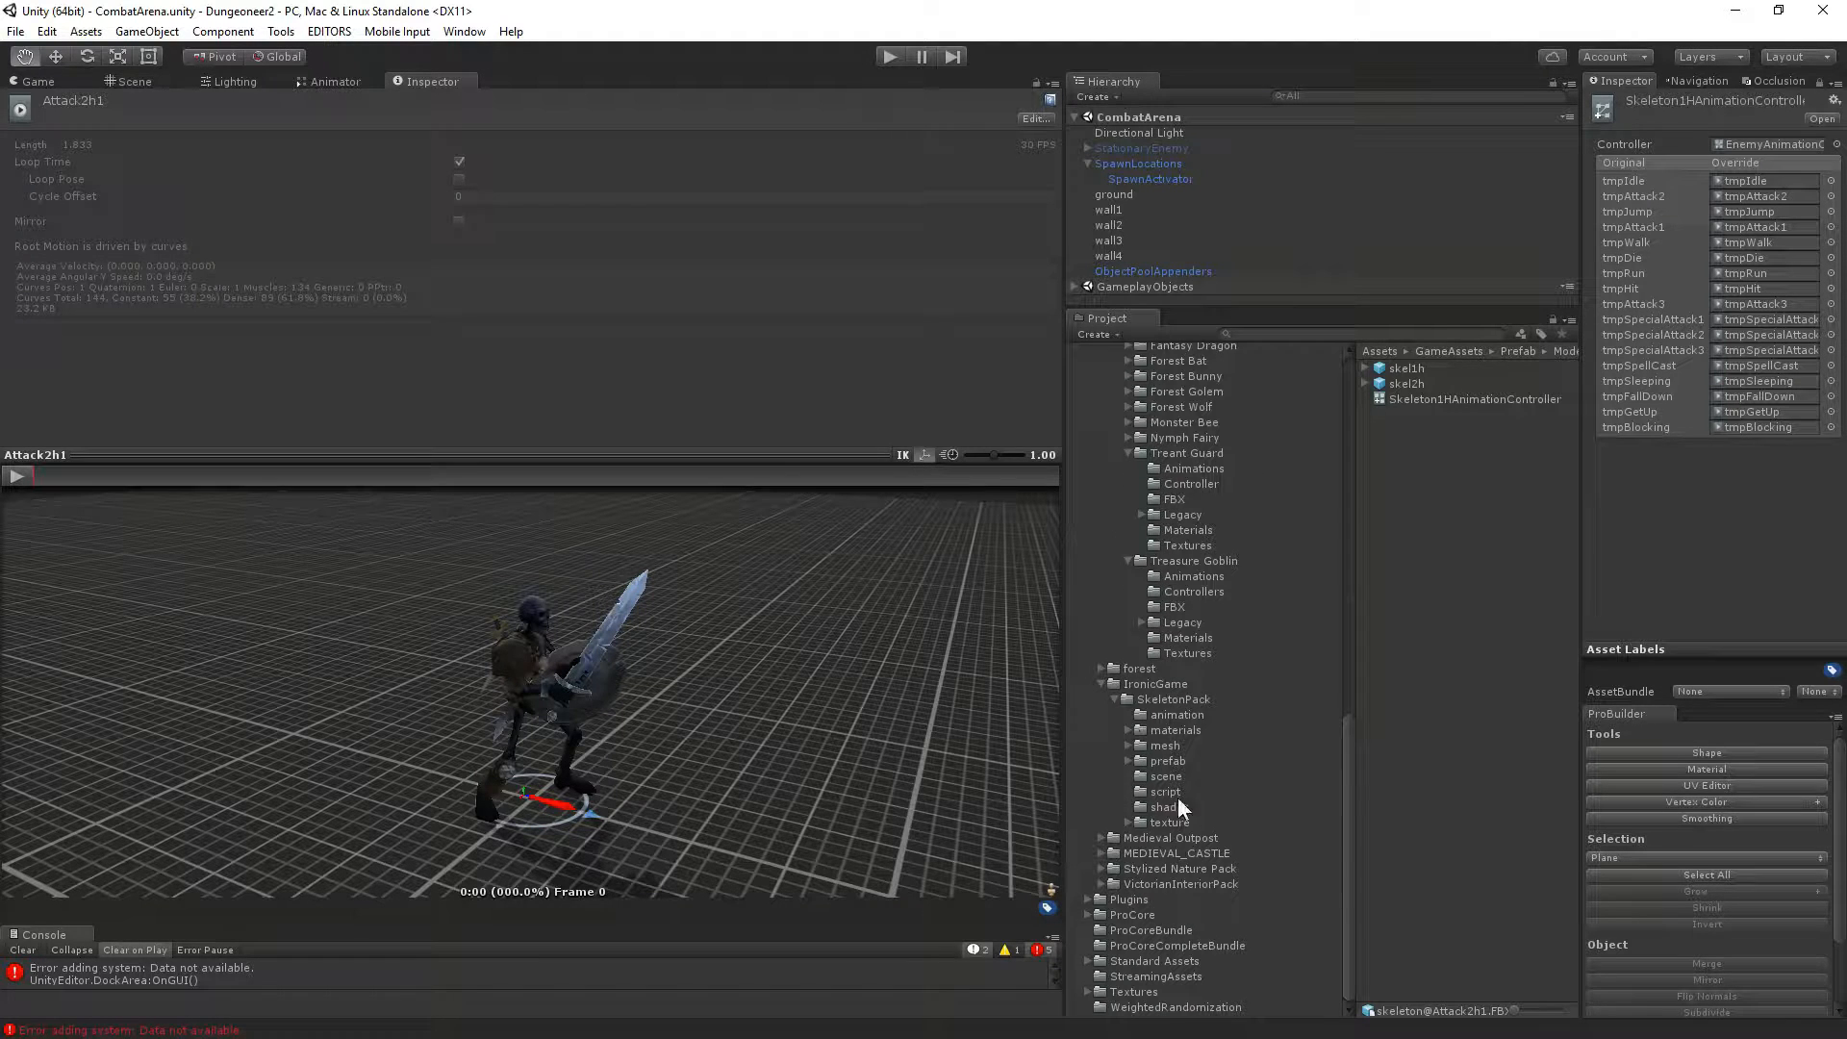
left_click(1172, 714)
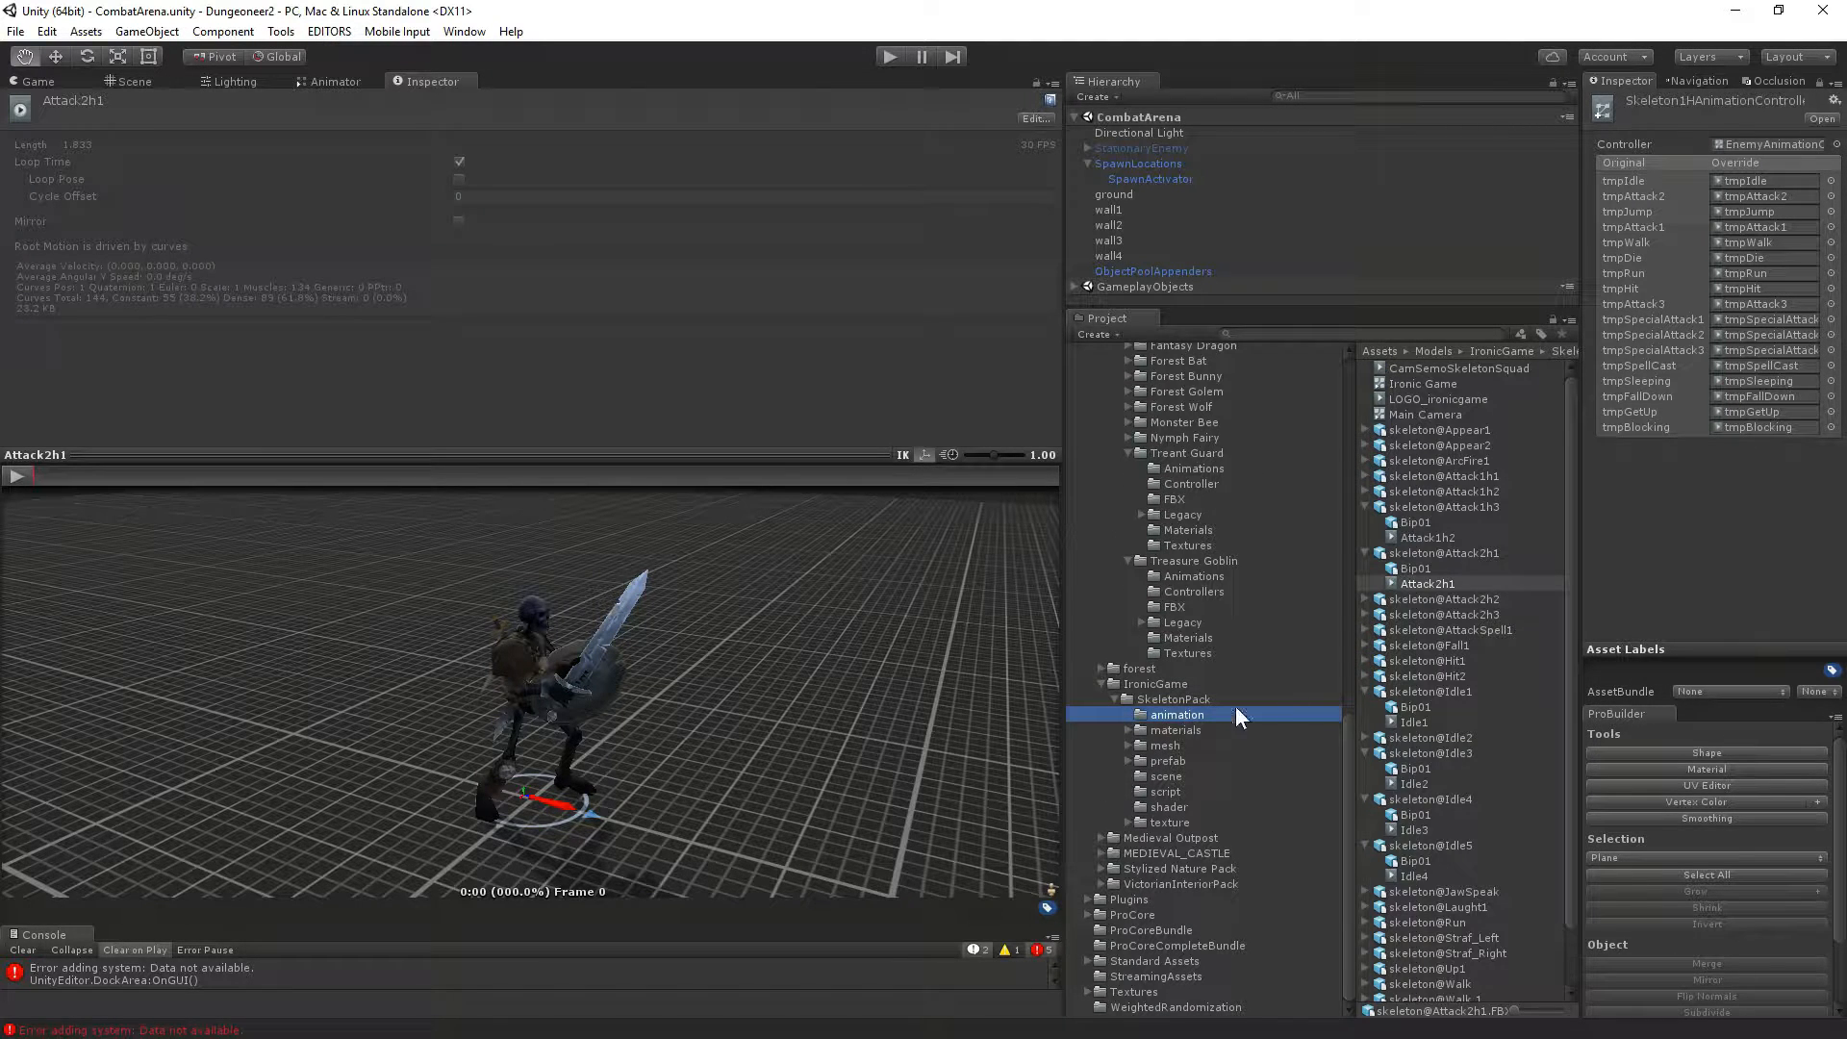
Preview the Attack1h2 clip inside skeleton@Attack1h3 on the armed skeleton.
left_click(1430, 538)
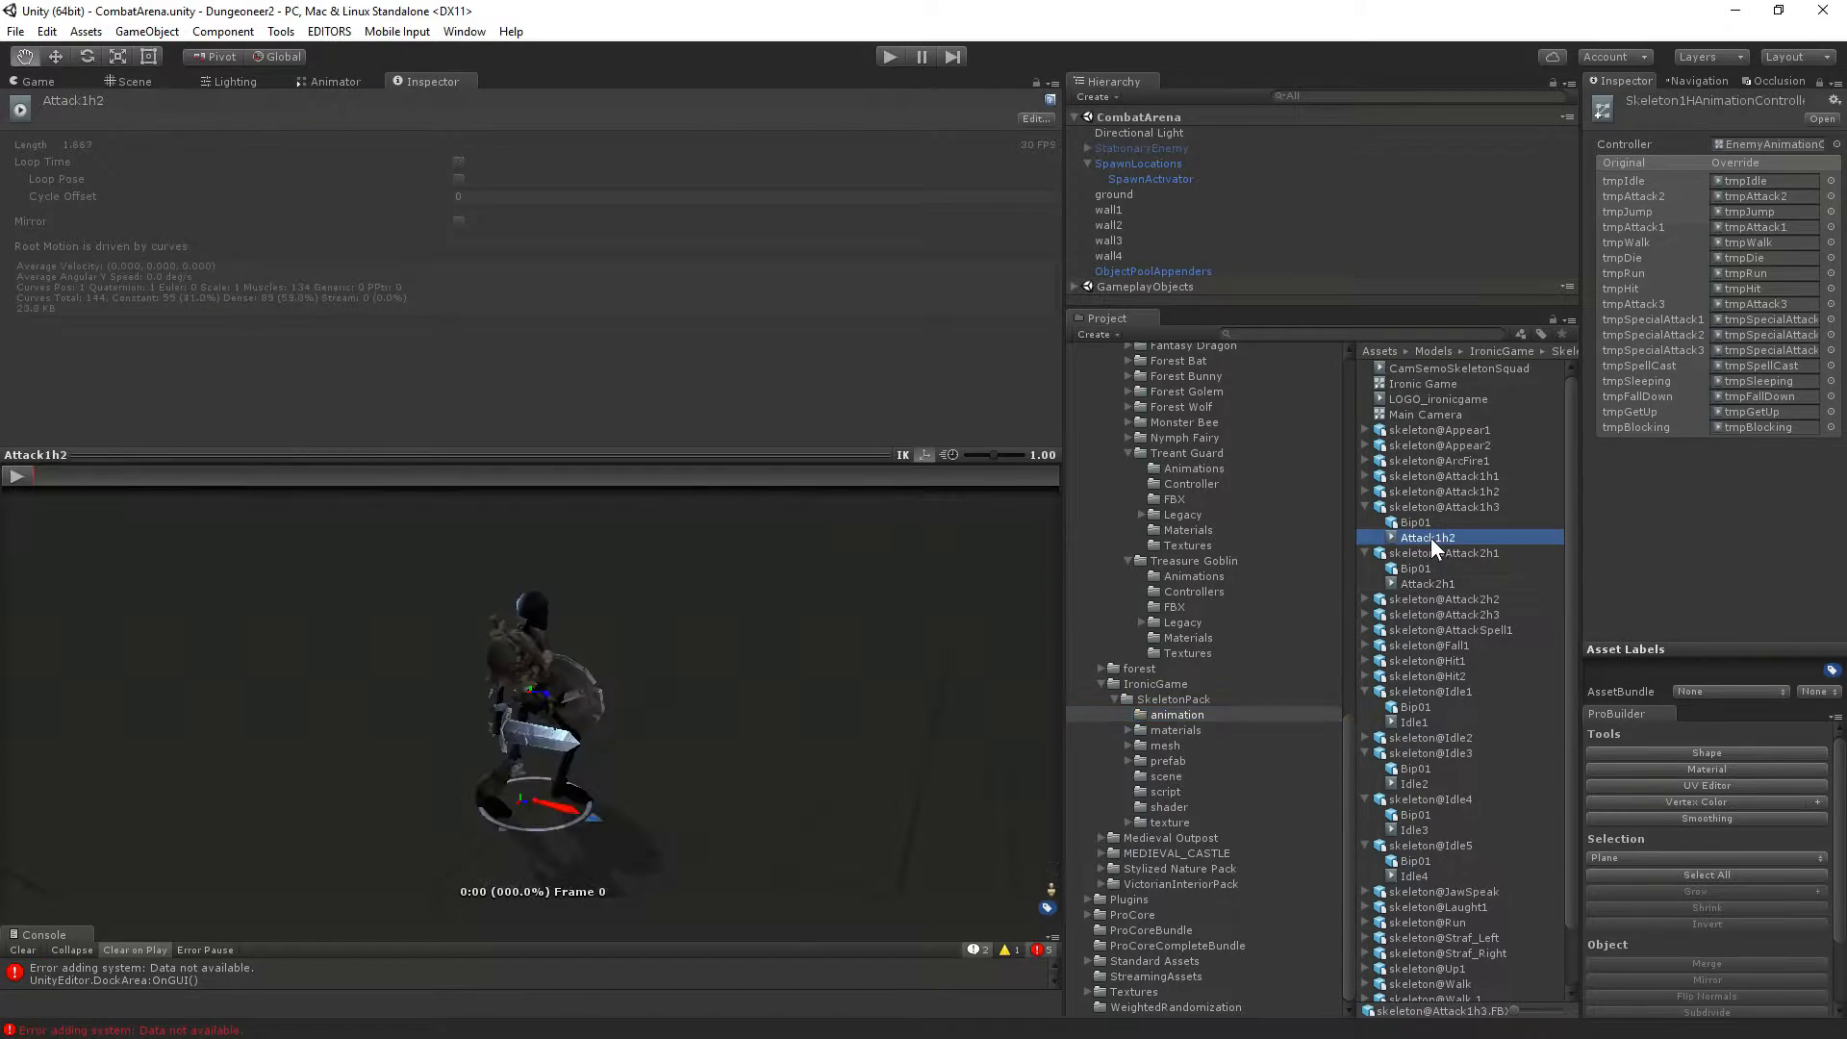
left_click(26, 477)
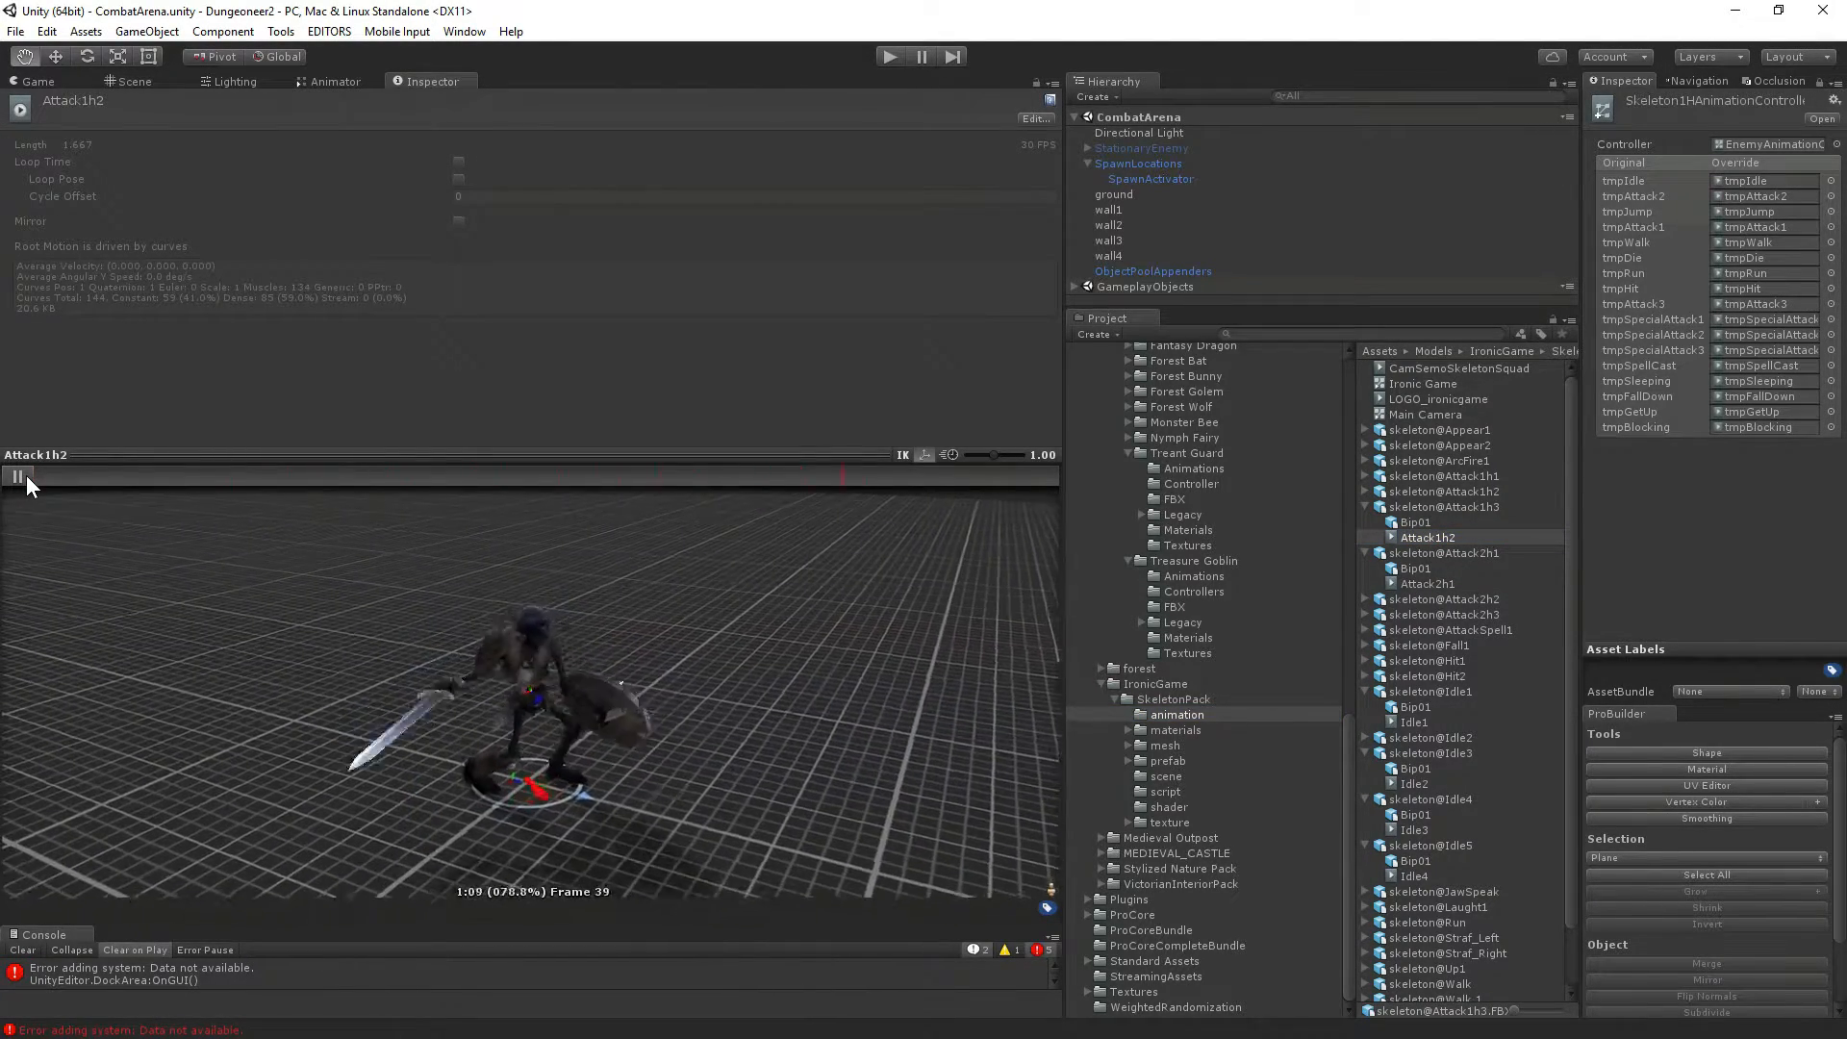
left_click(26, 475)
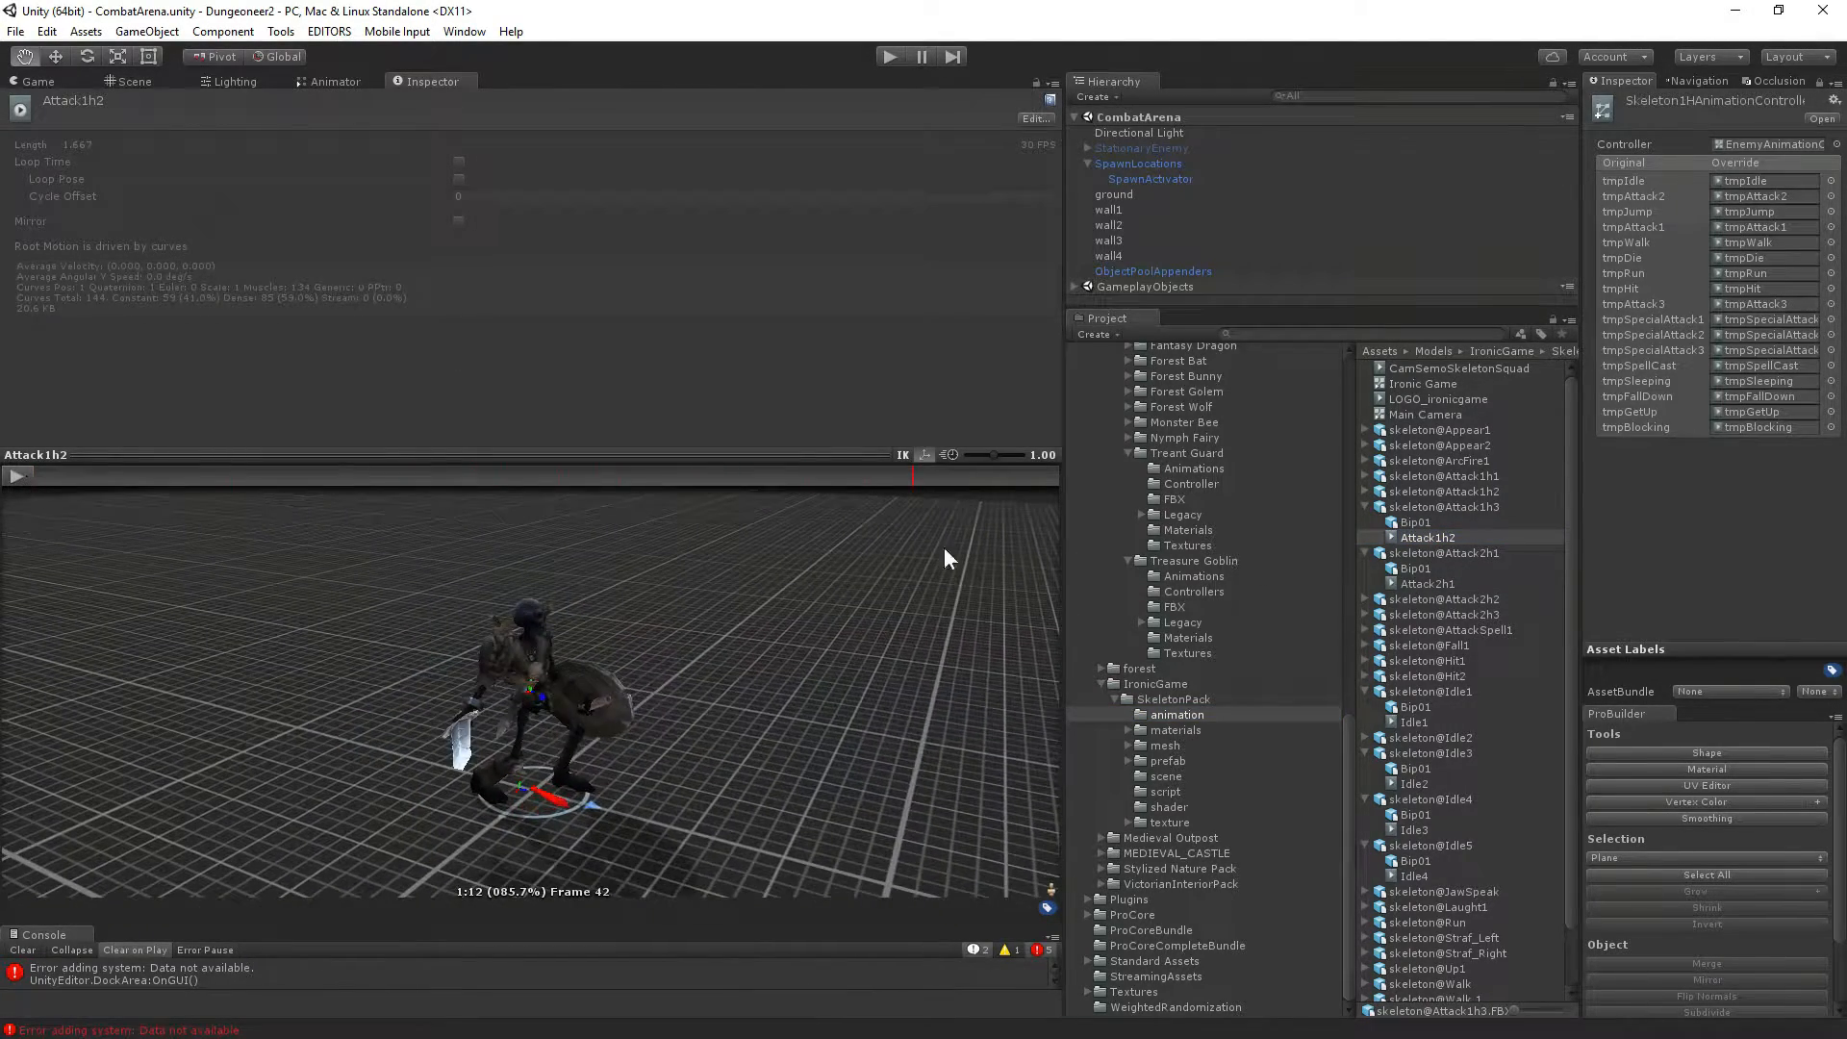
Preview the two-handed Attack2h1 clip with the skeleton seen from the front.
left_click(1430, 584)
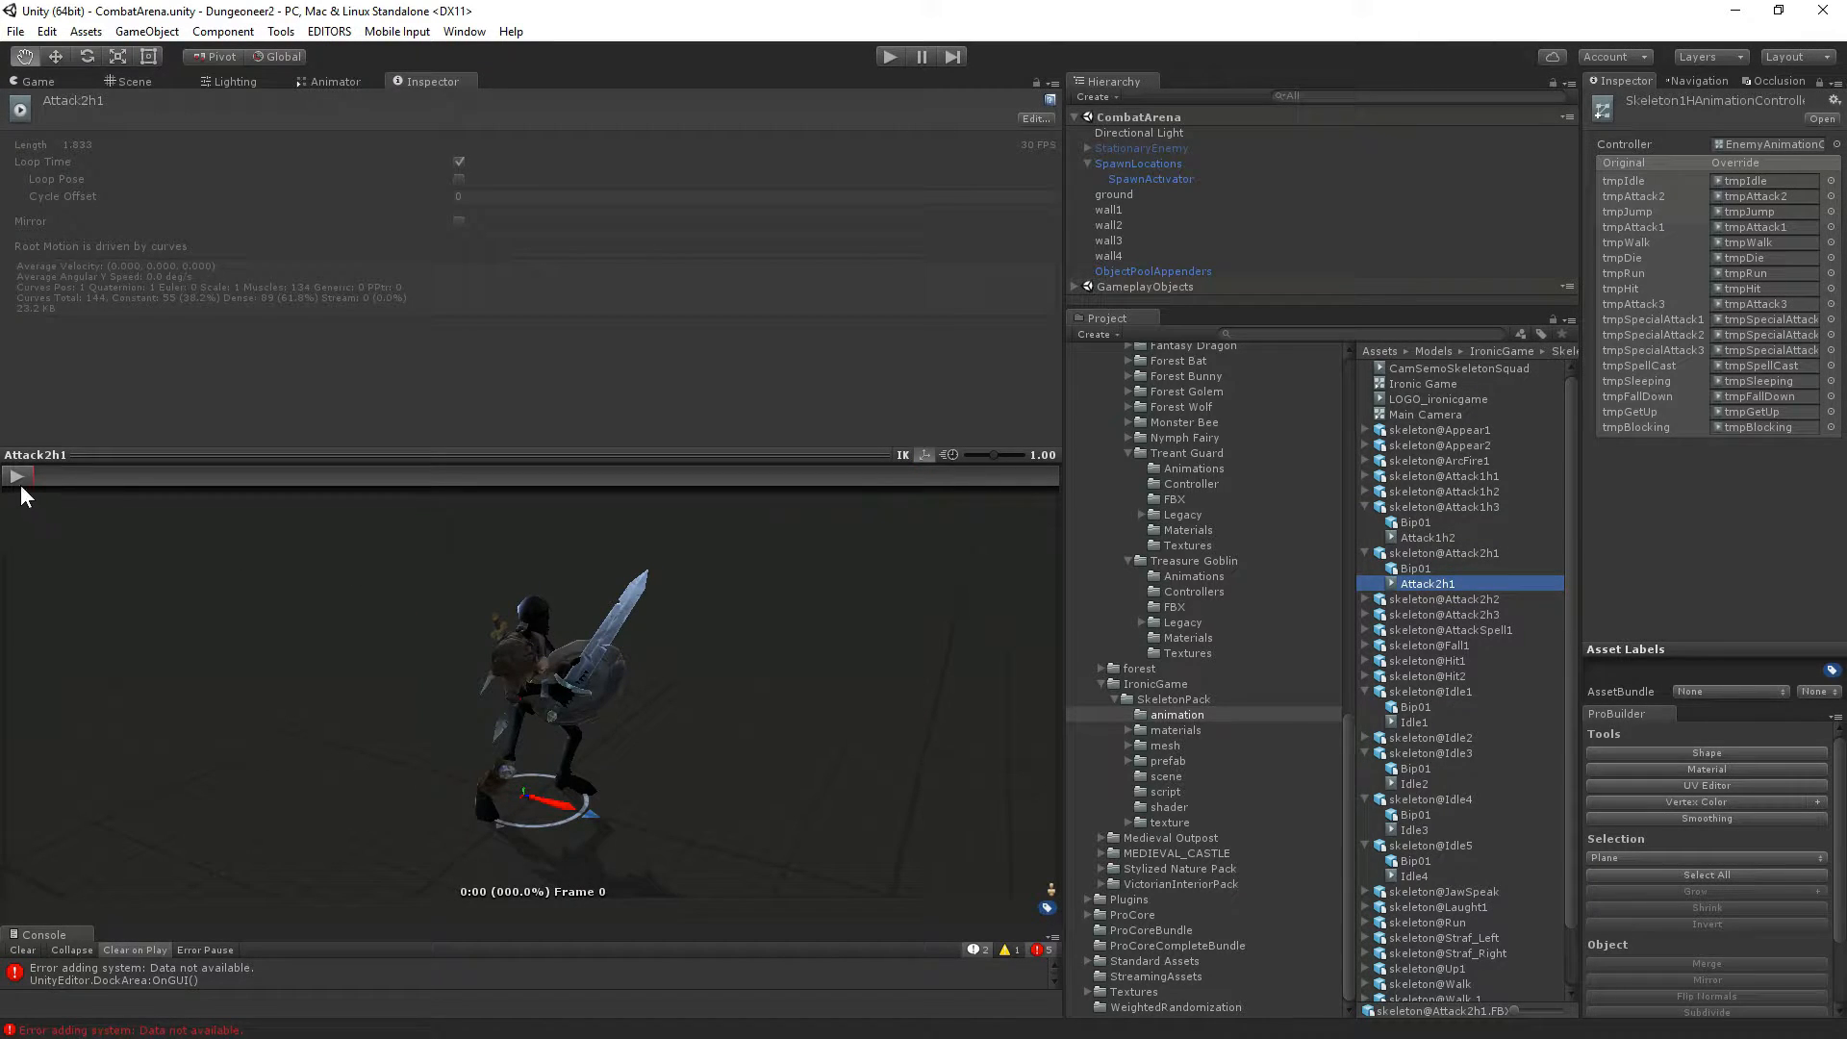
left_click_drag(288, 642, 428, 720)
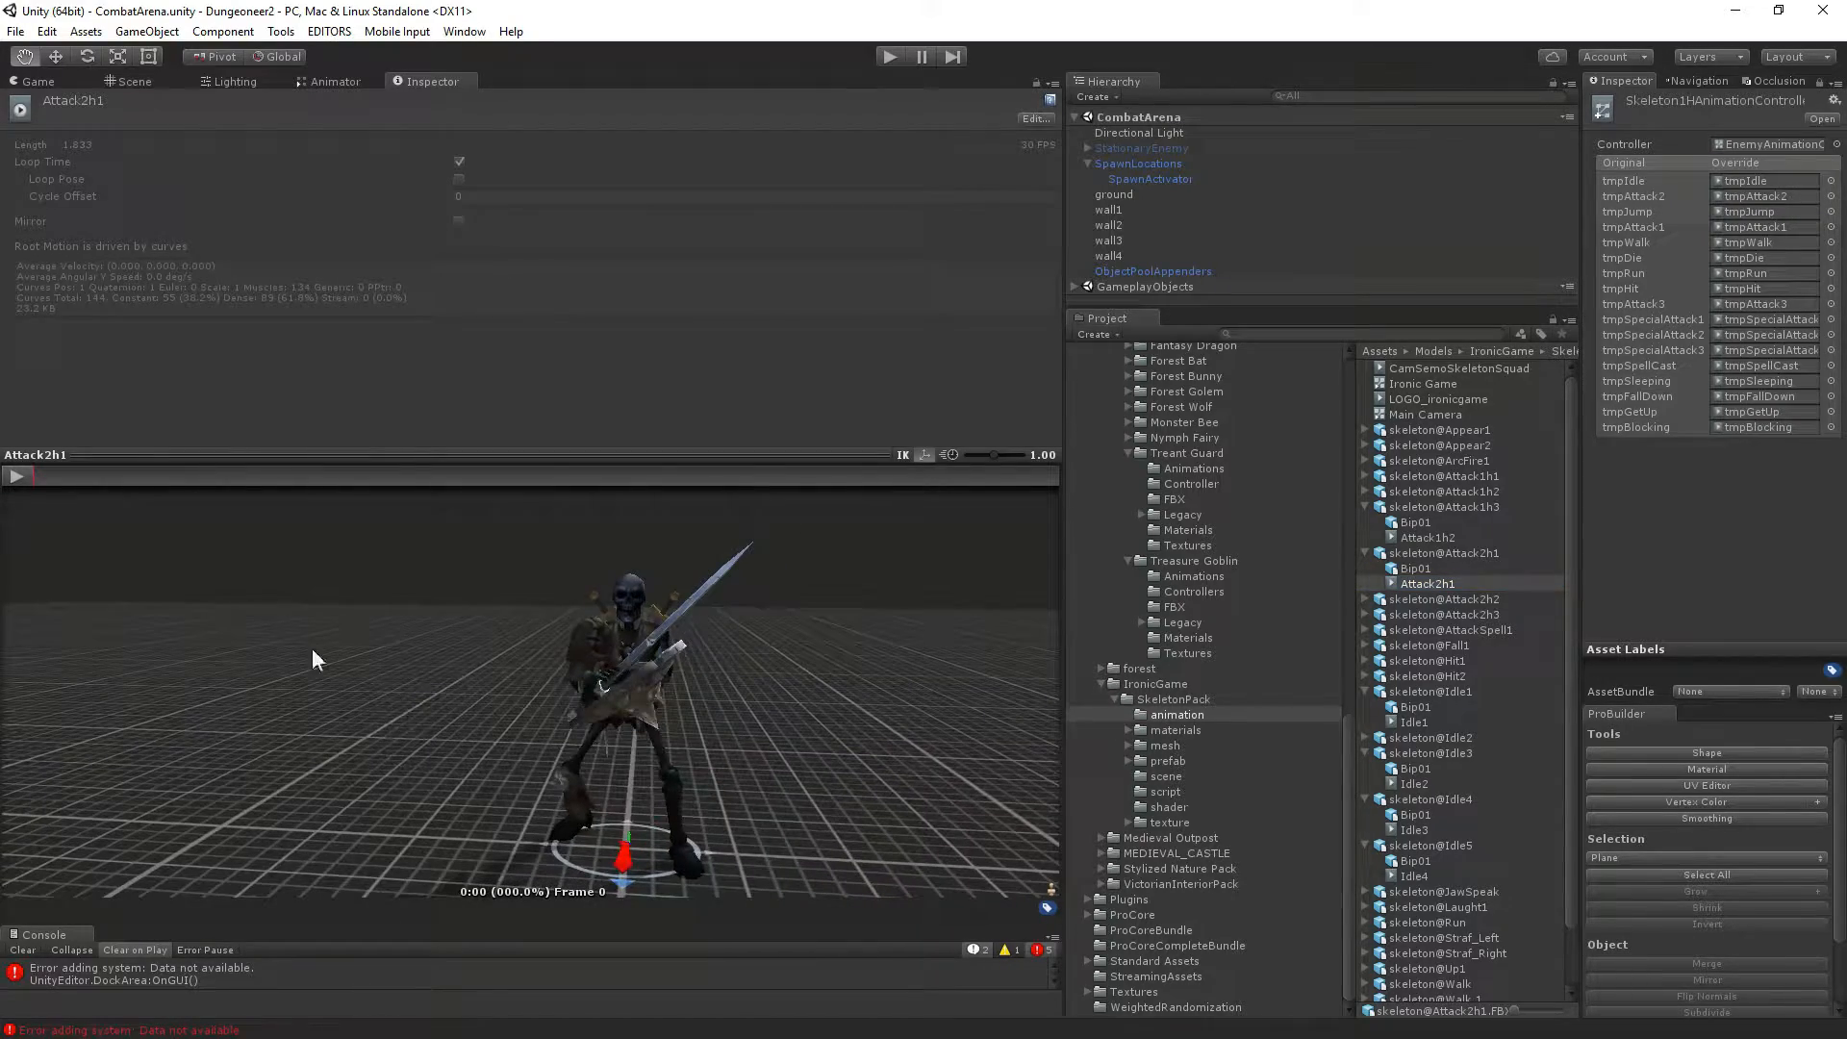
left_click(15, 477)
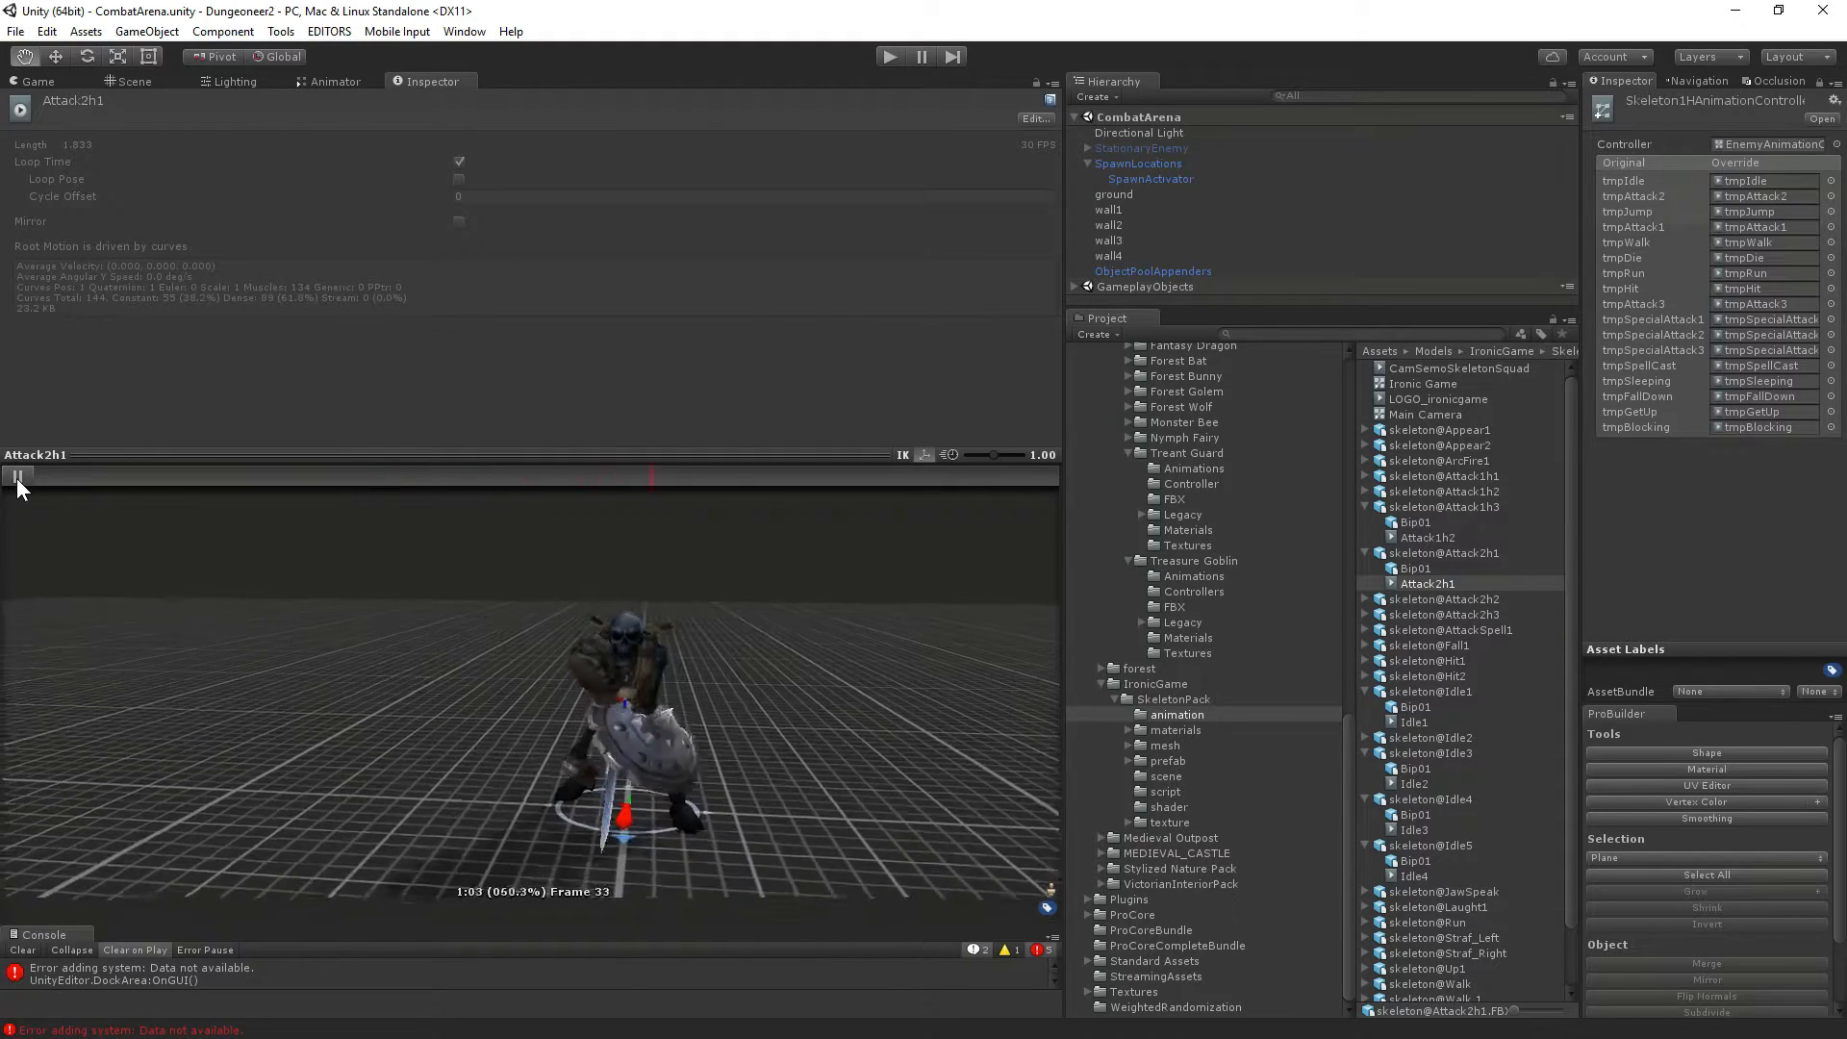
left_click(15, 477)
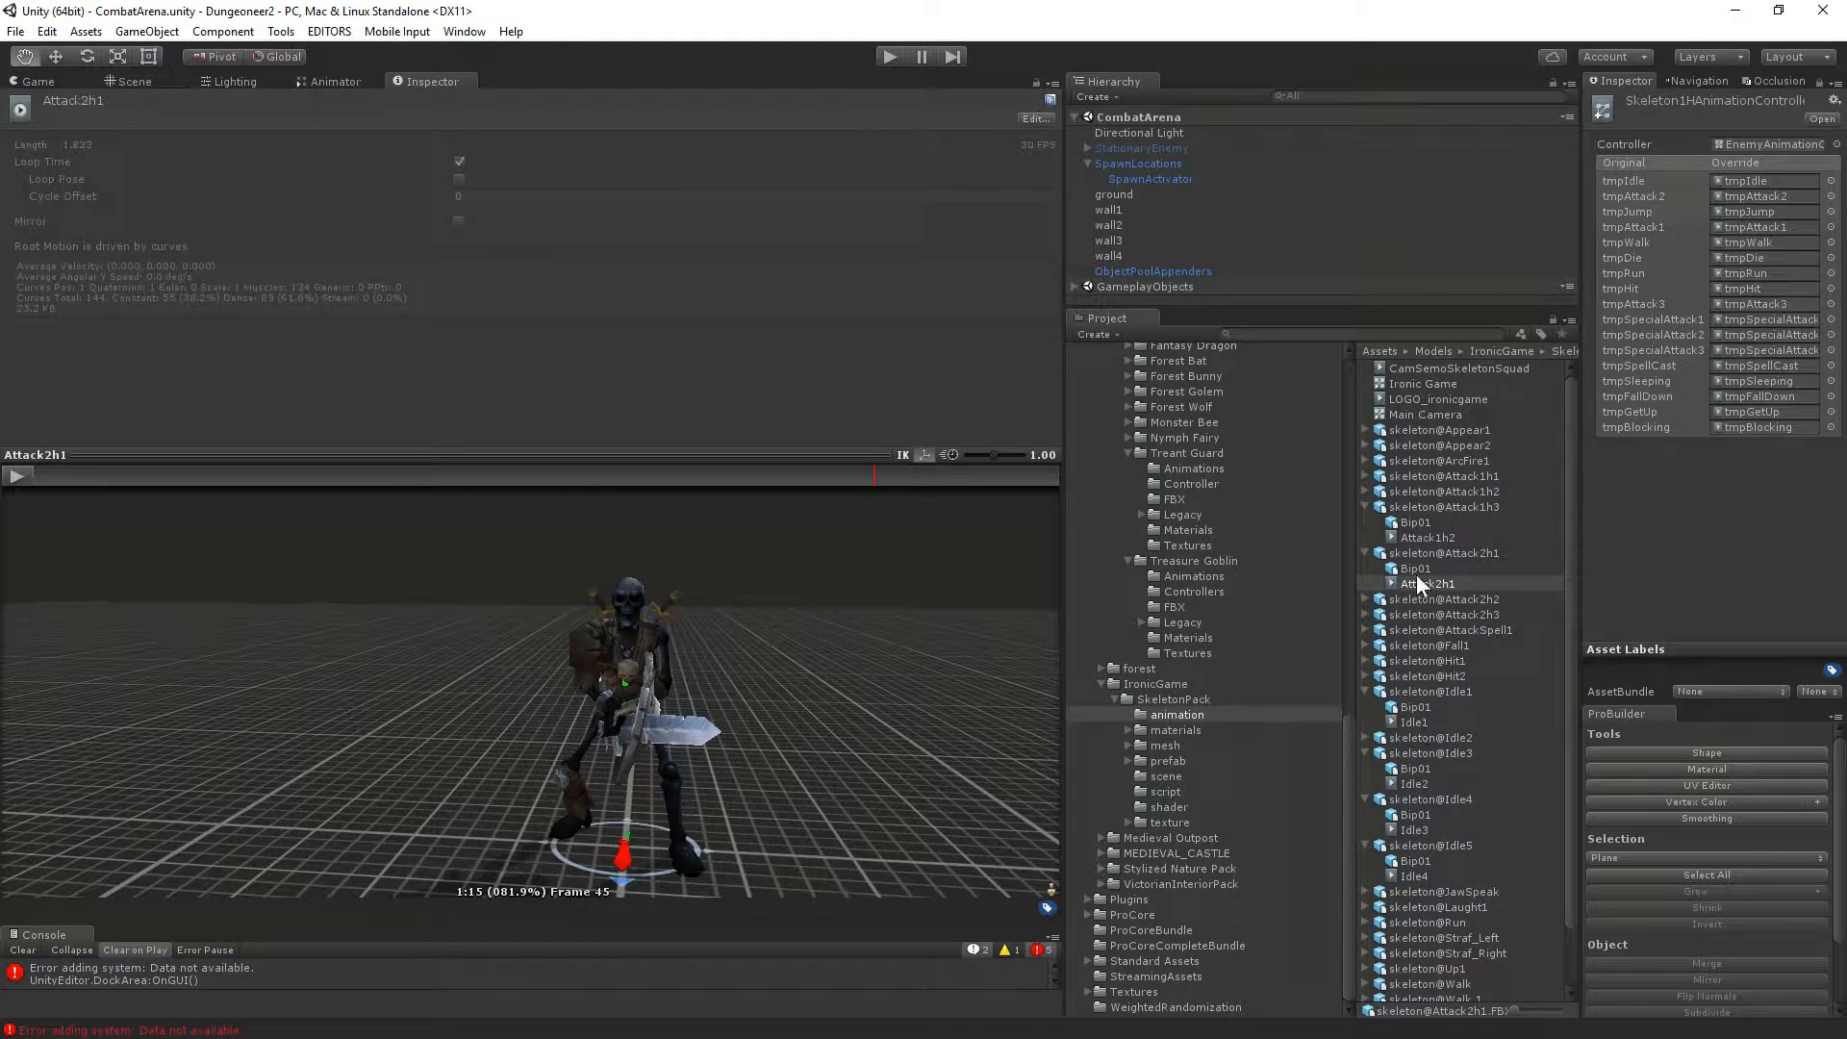
Expand skeleton@Attack1h1 and skeleton@Attack1h2 and preview the Attack1h1 clip inside each.
left_click(1365, 477)
left_click(1437, 507)
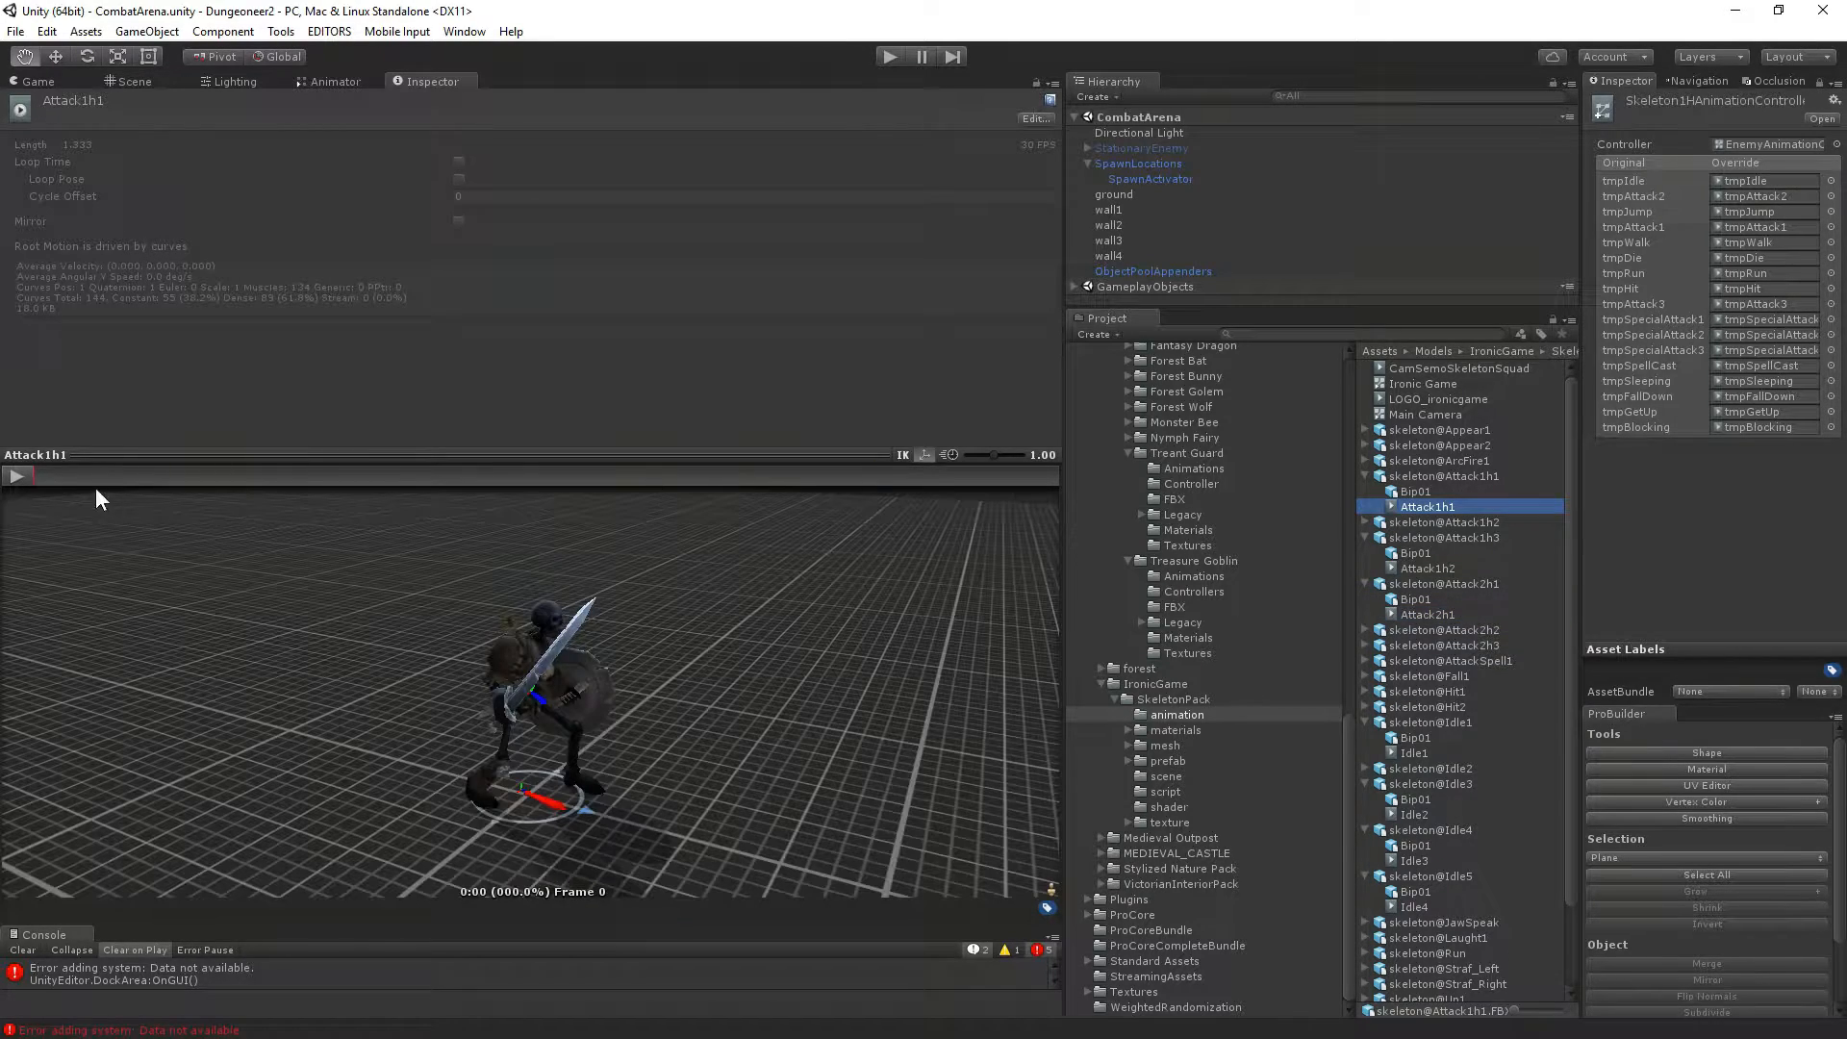
left_click(15, 477)
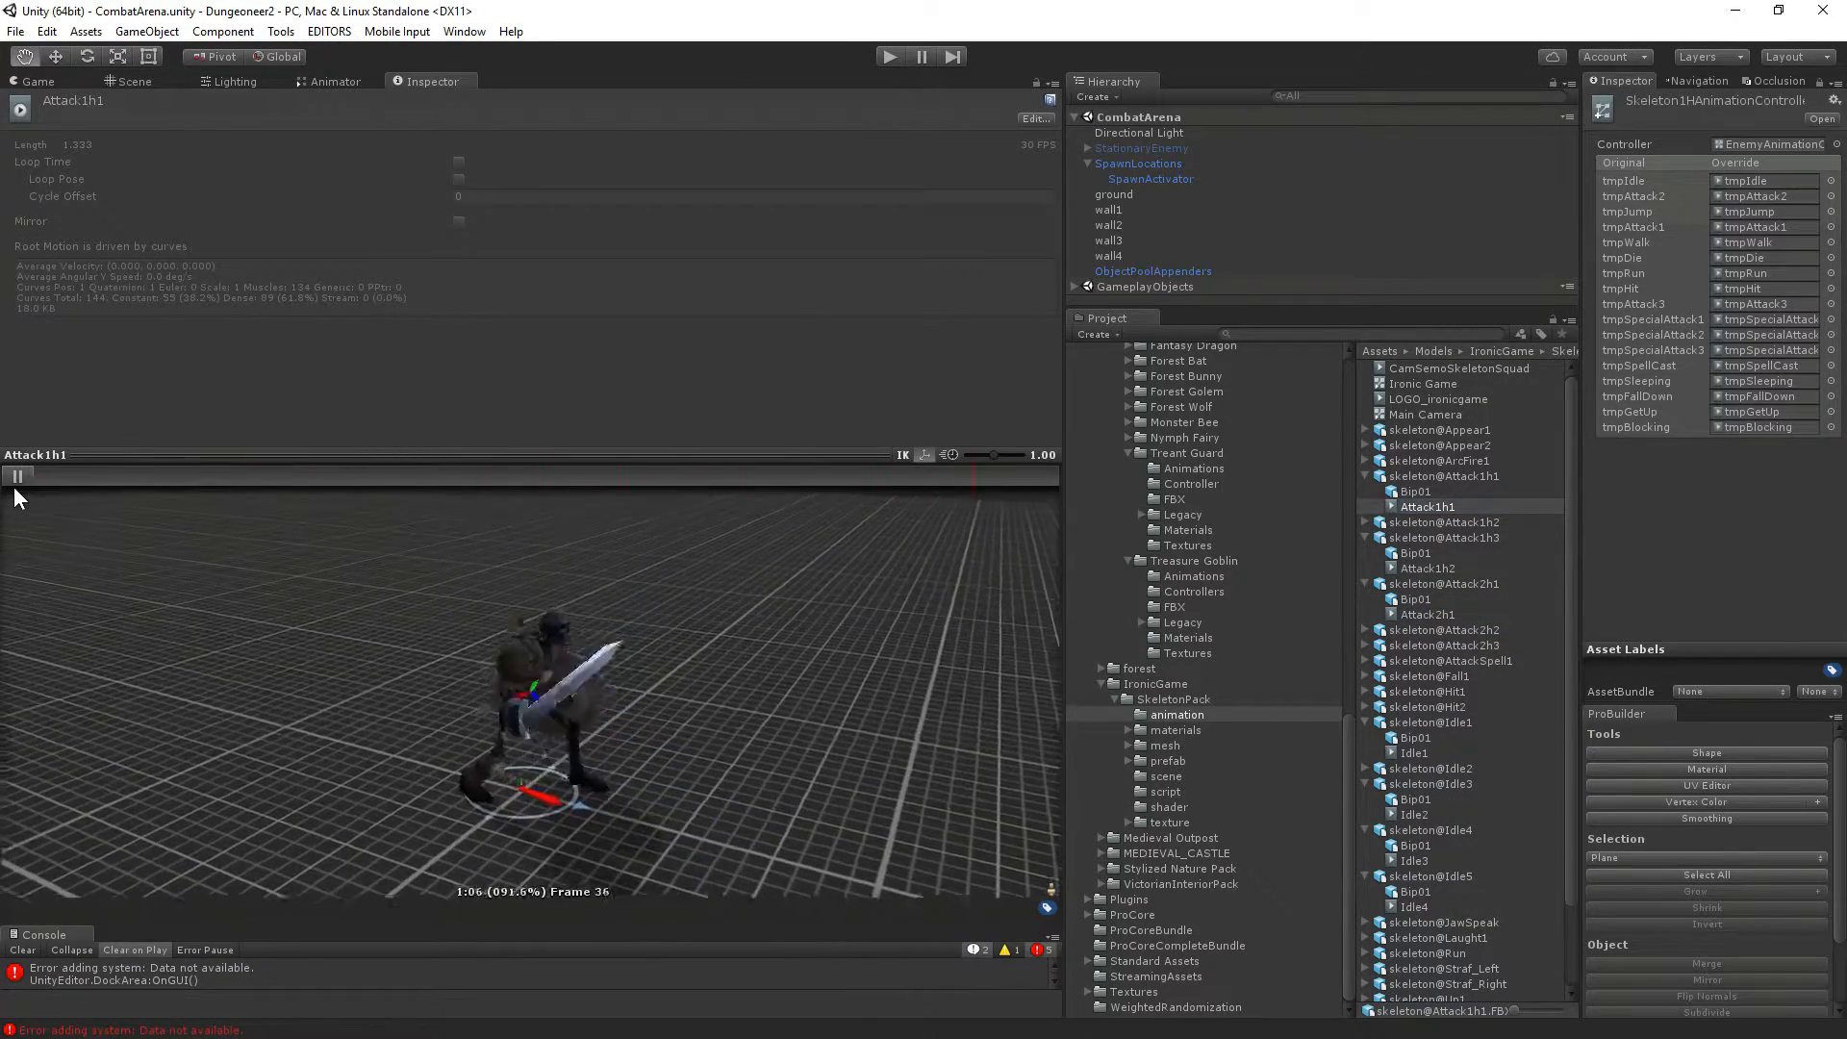
left_click(1366, 522)
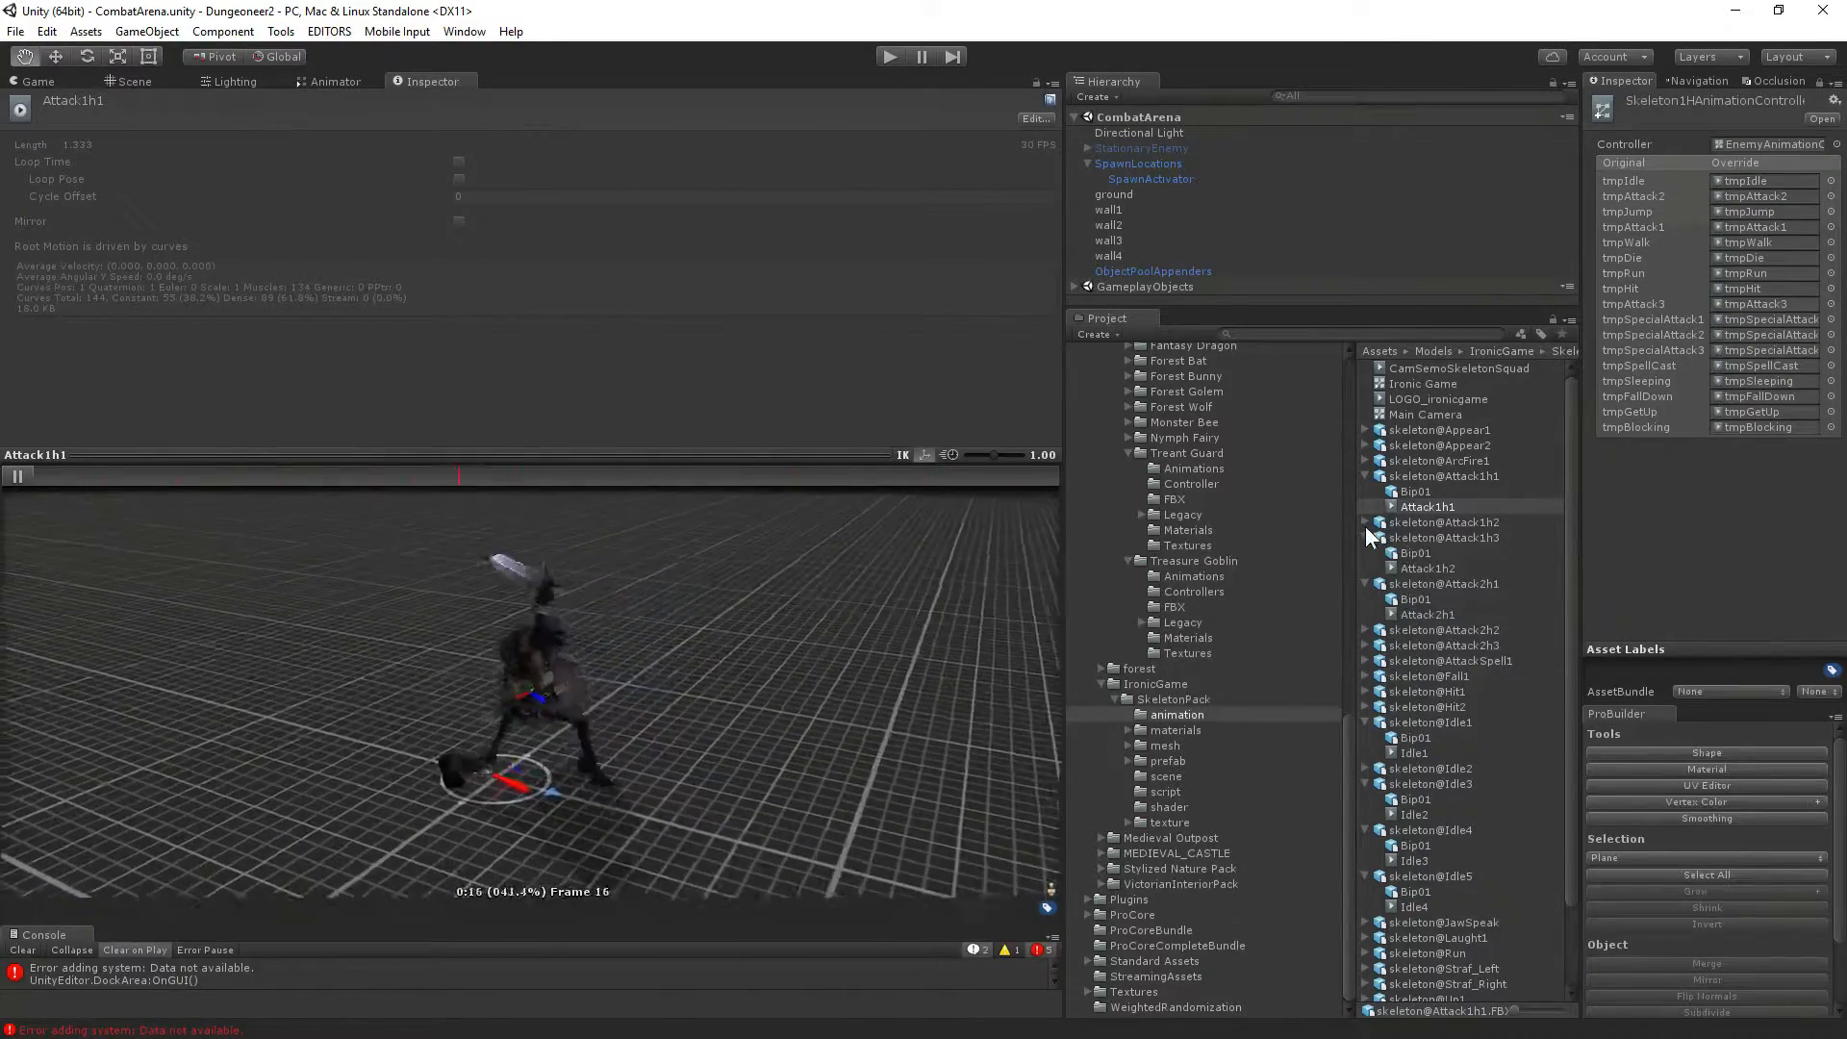
left_click(1425, 553)
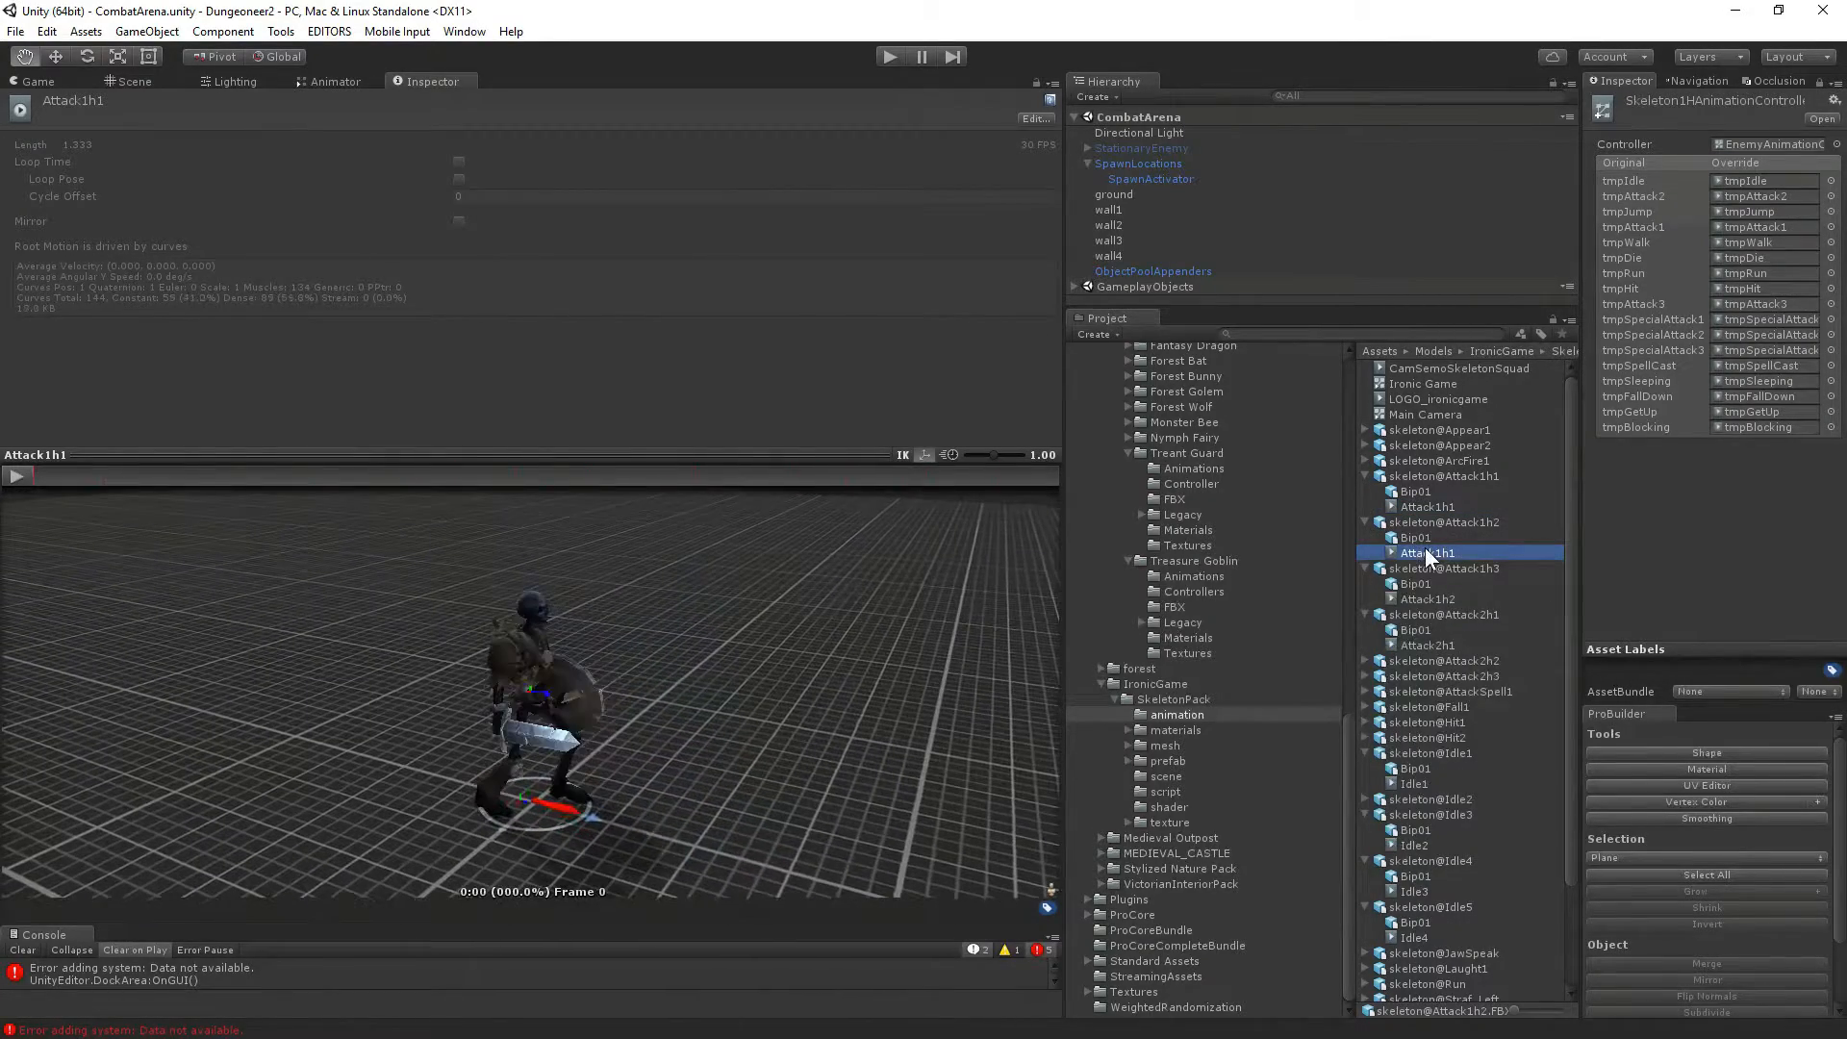
left_click(16, 477)
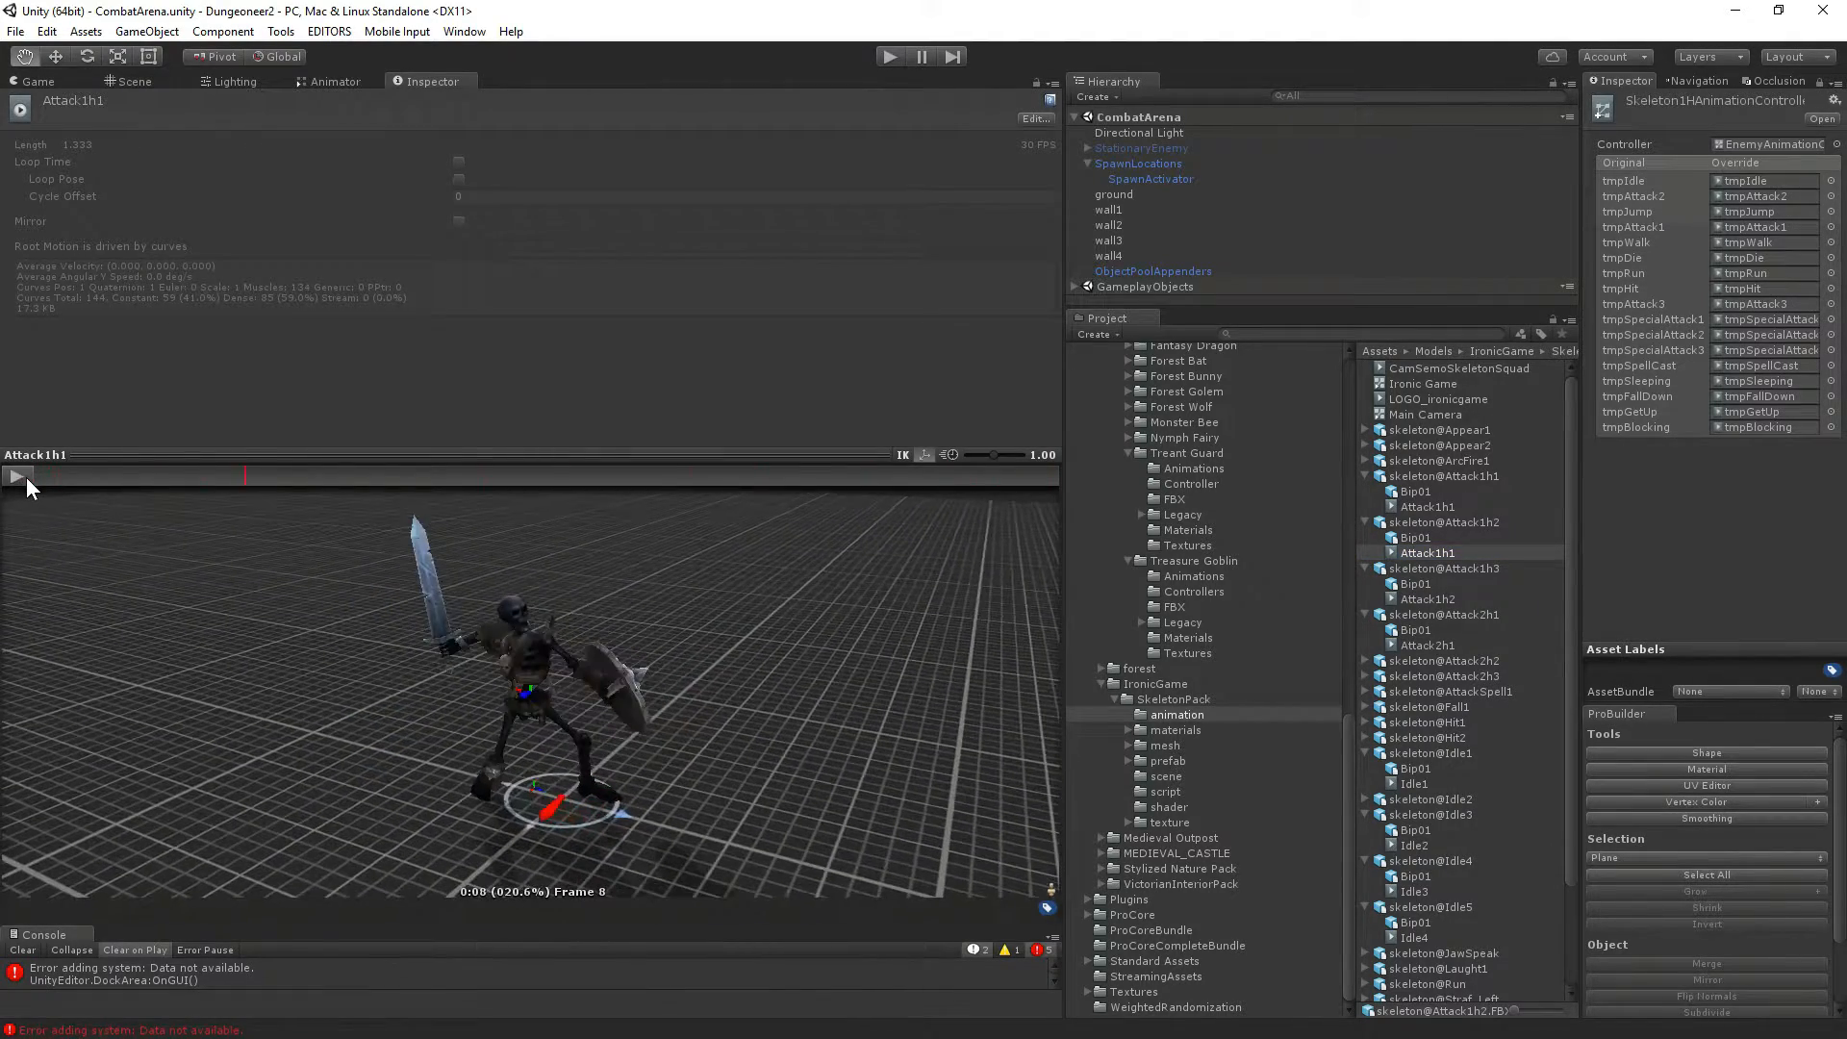
Replay the Attack1h2 clip of skeleton@Attack1h3 to compare it with the other one-handed attacks.
left_click(1428, 599)
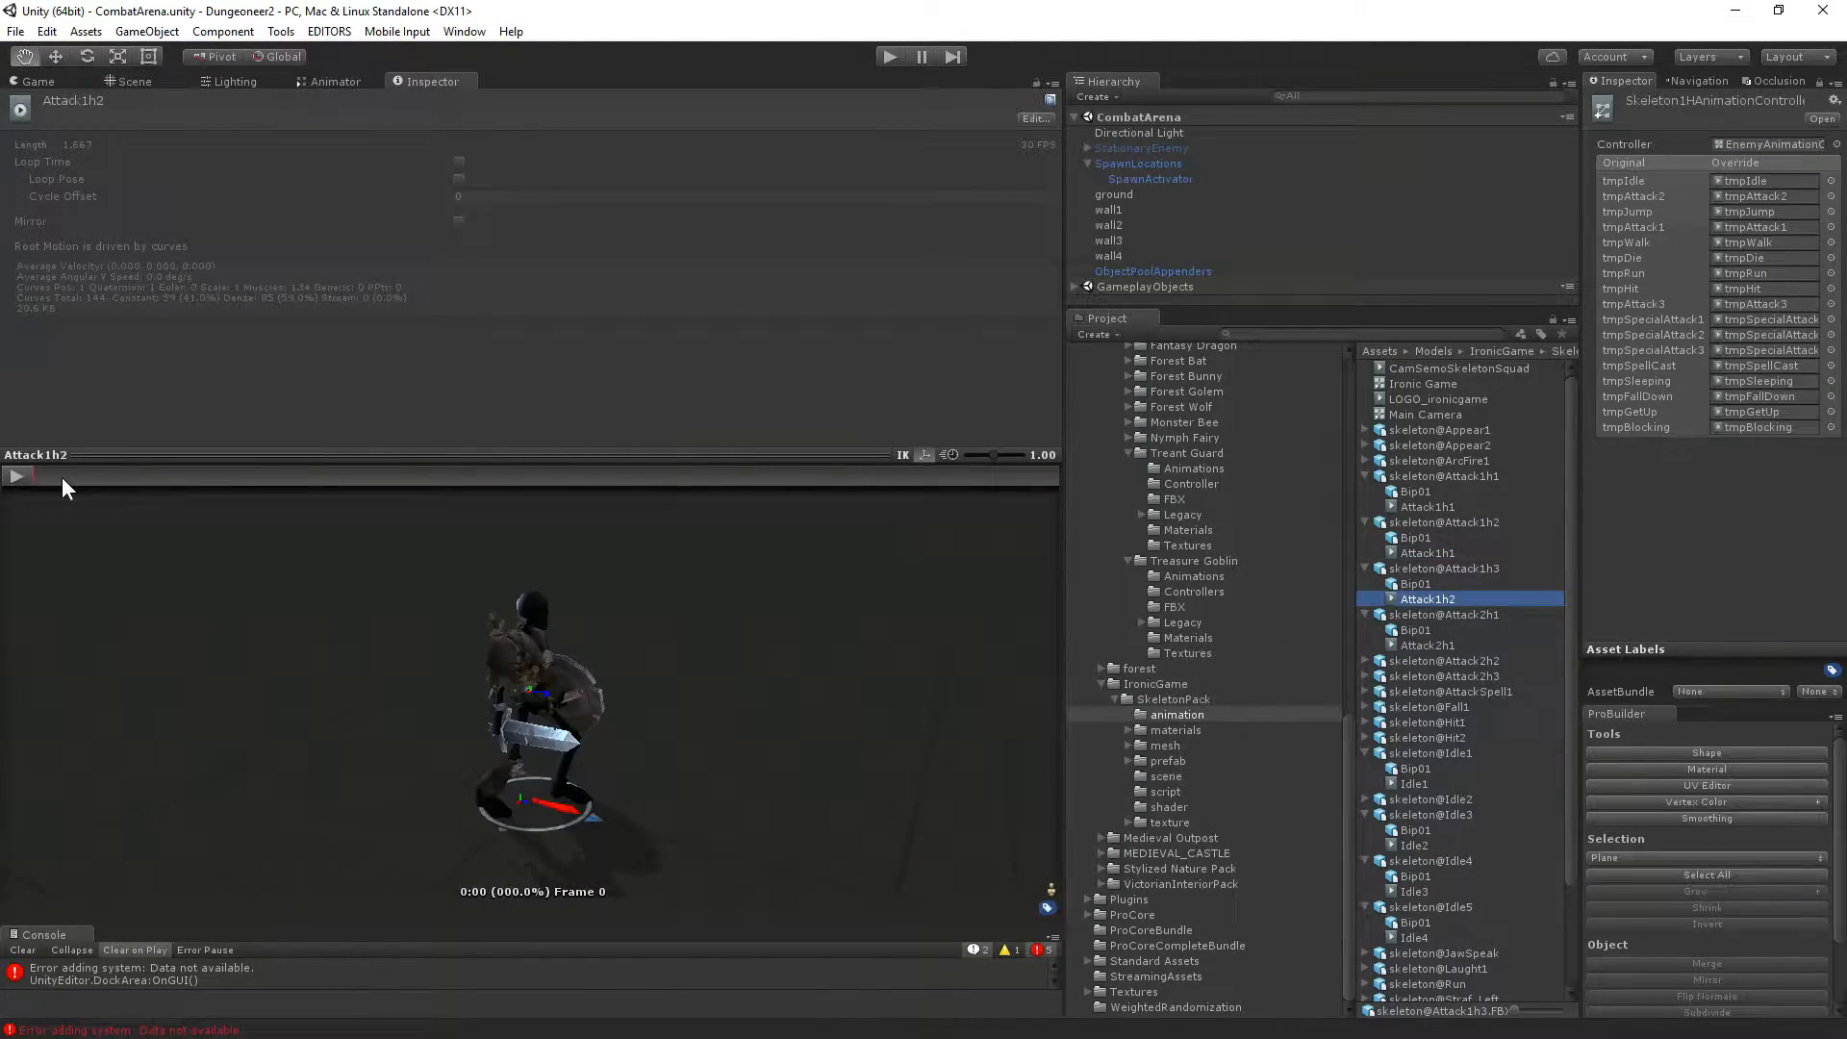
left_click(31, 475)
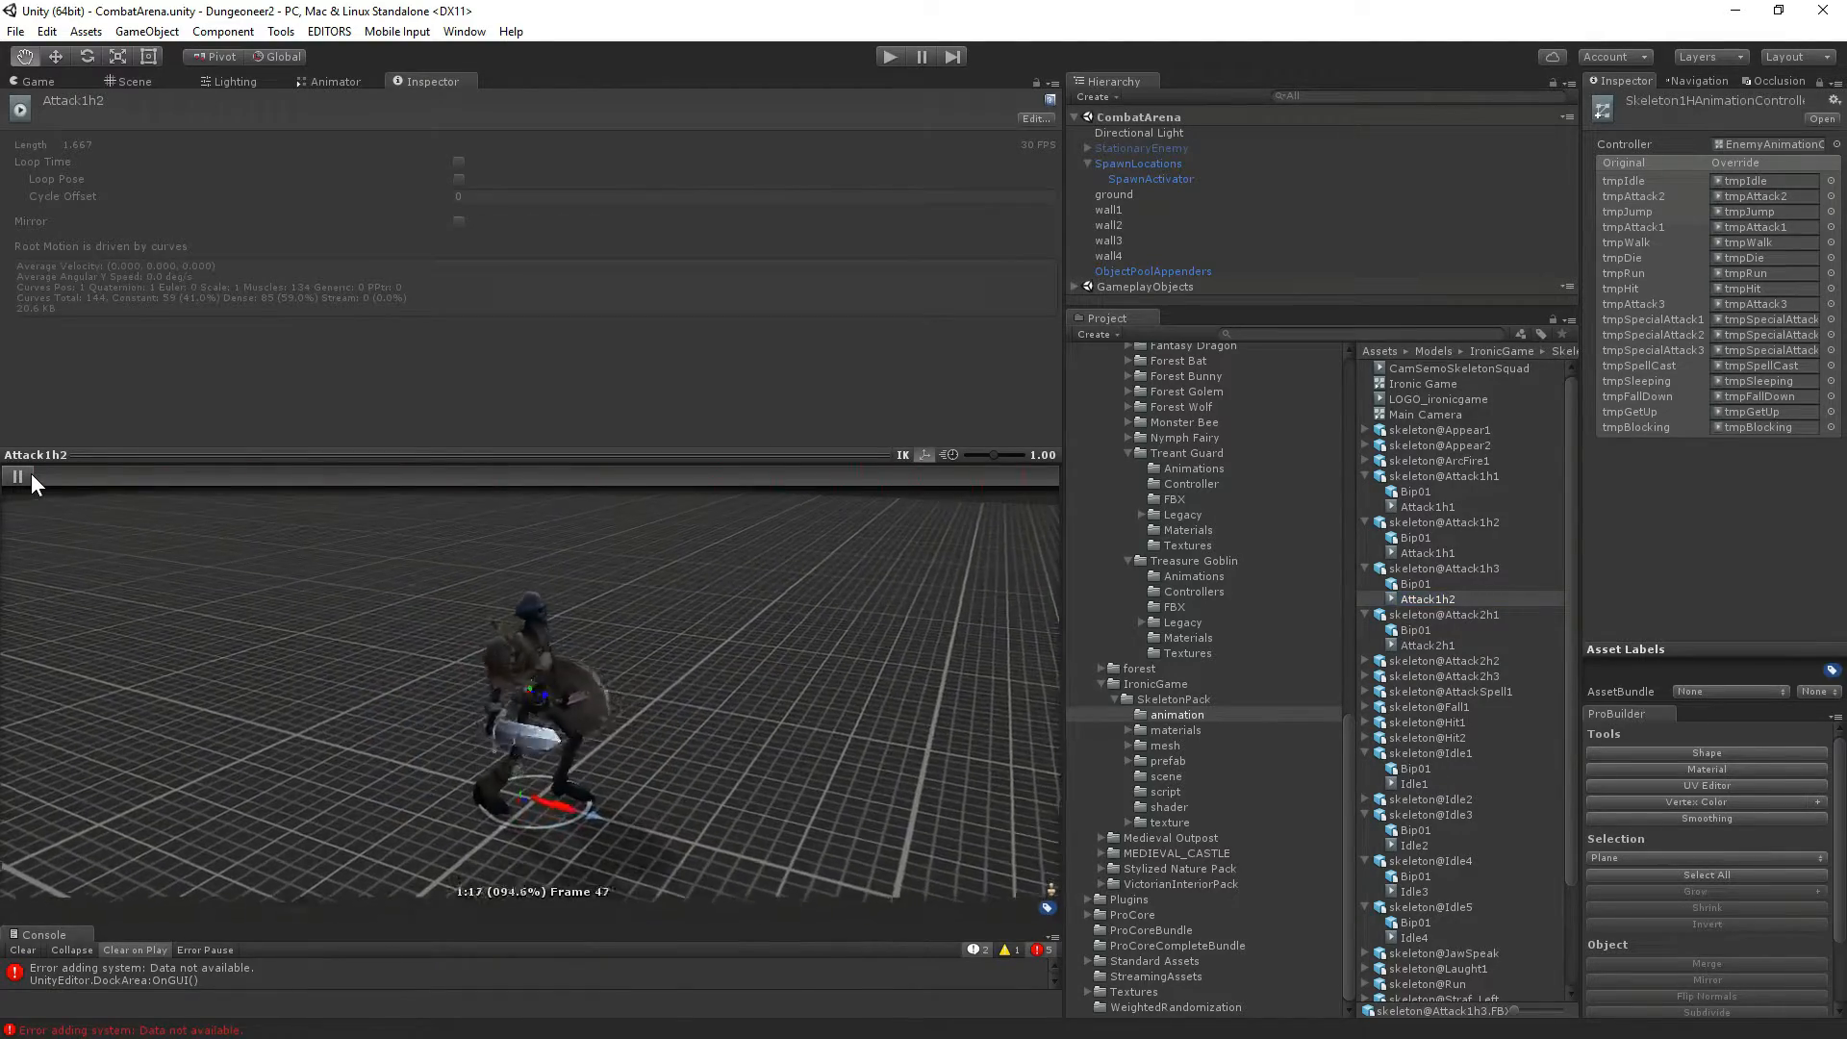
left_click(31, 475)
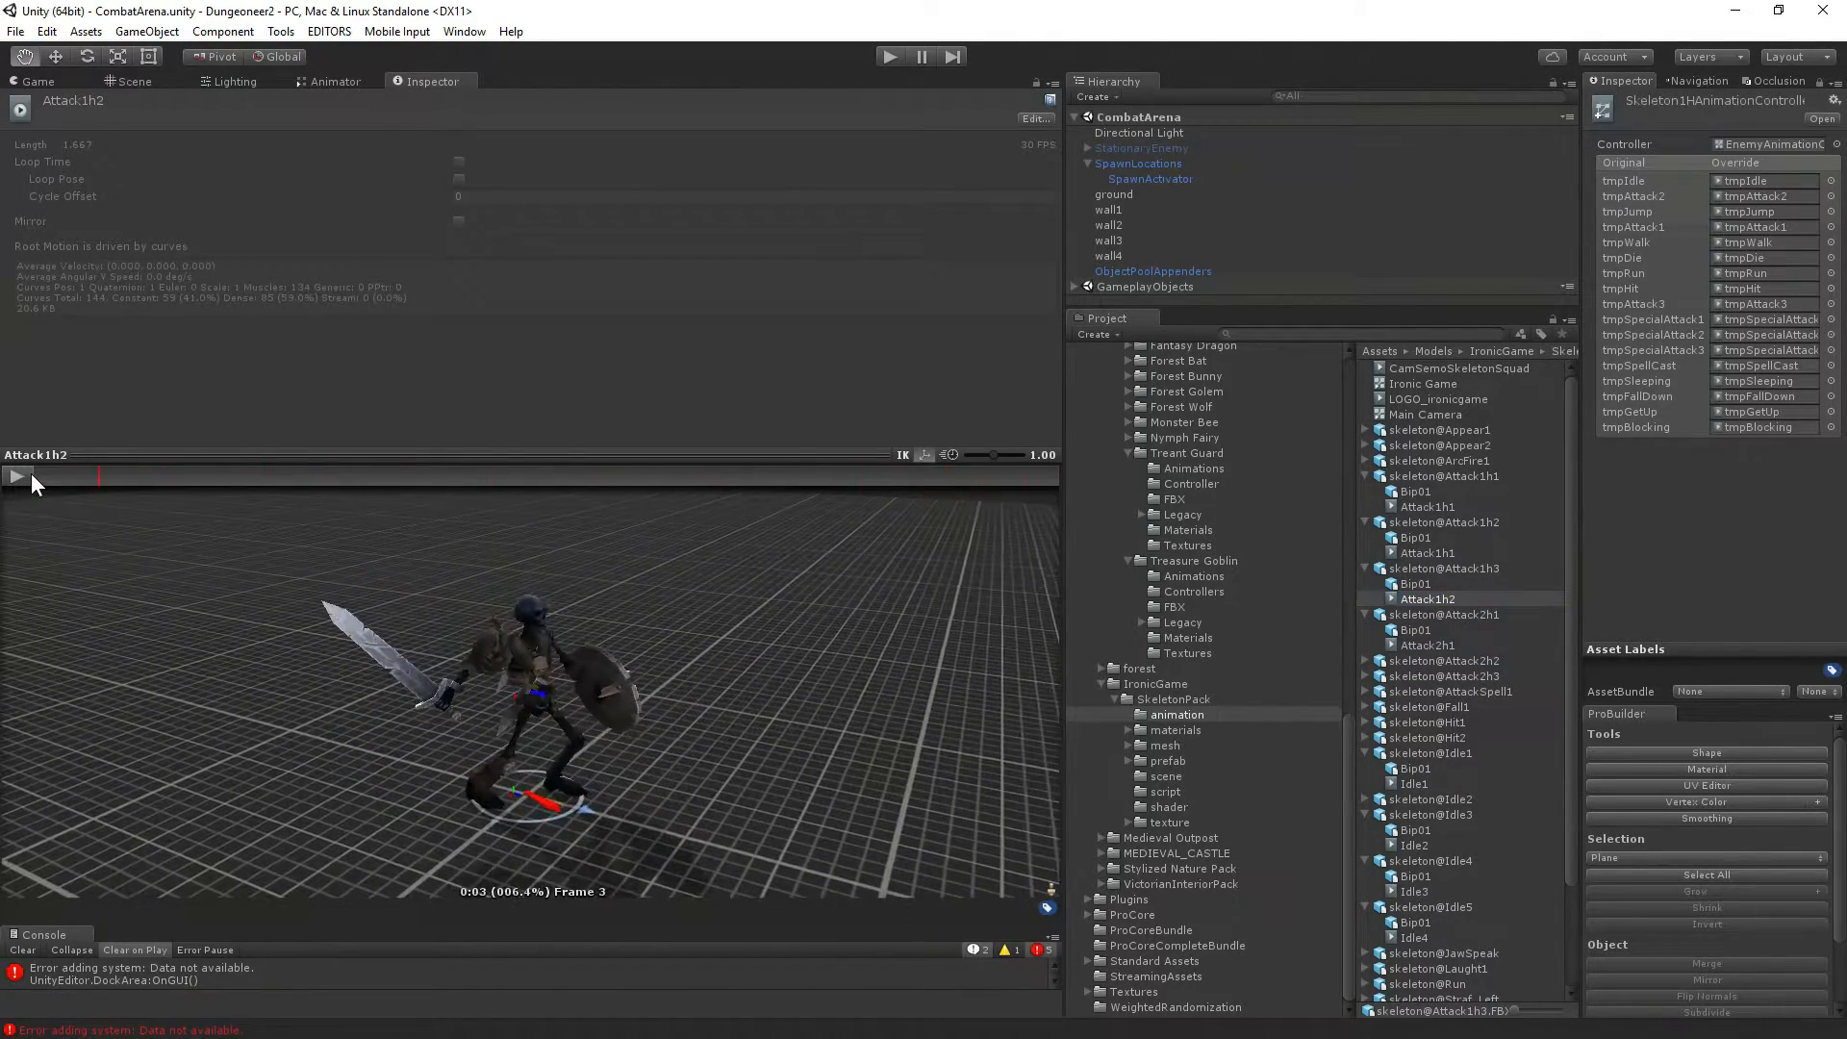
left_click(1493, 568)
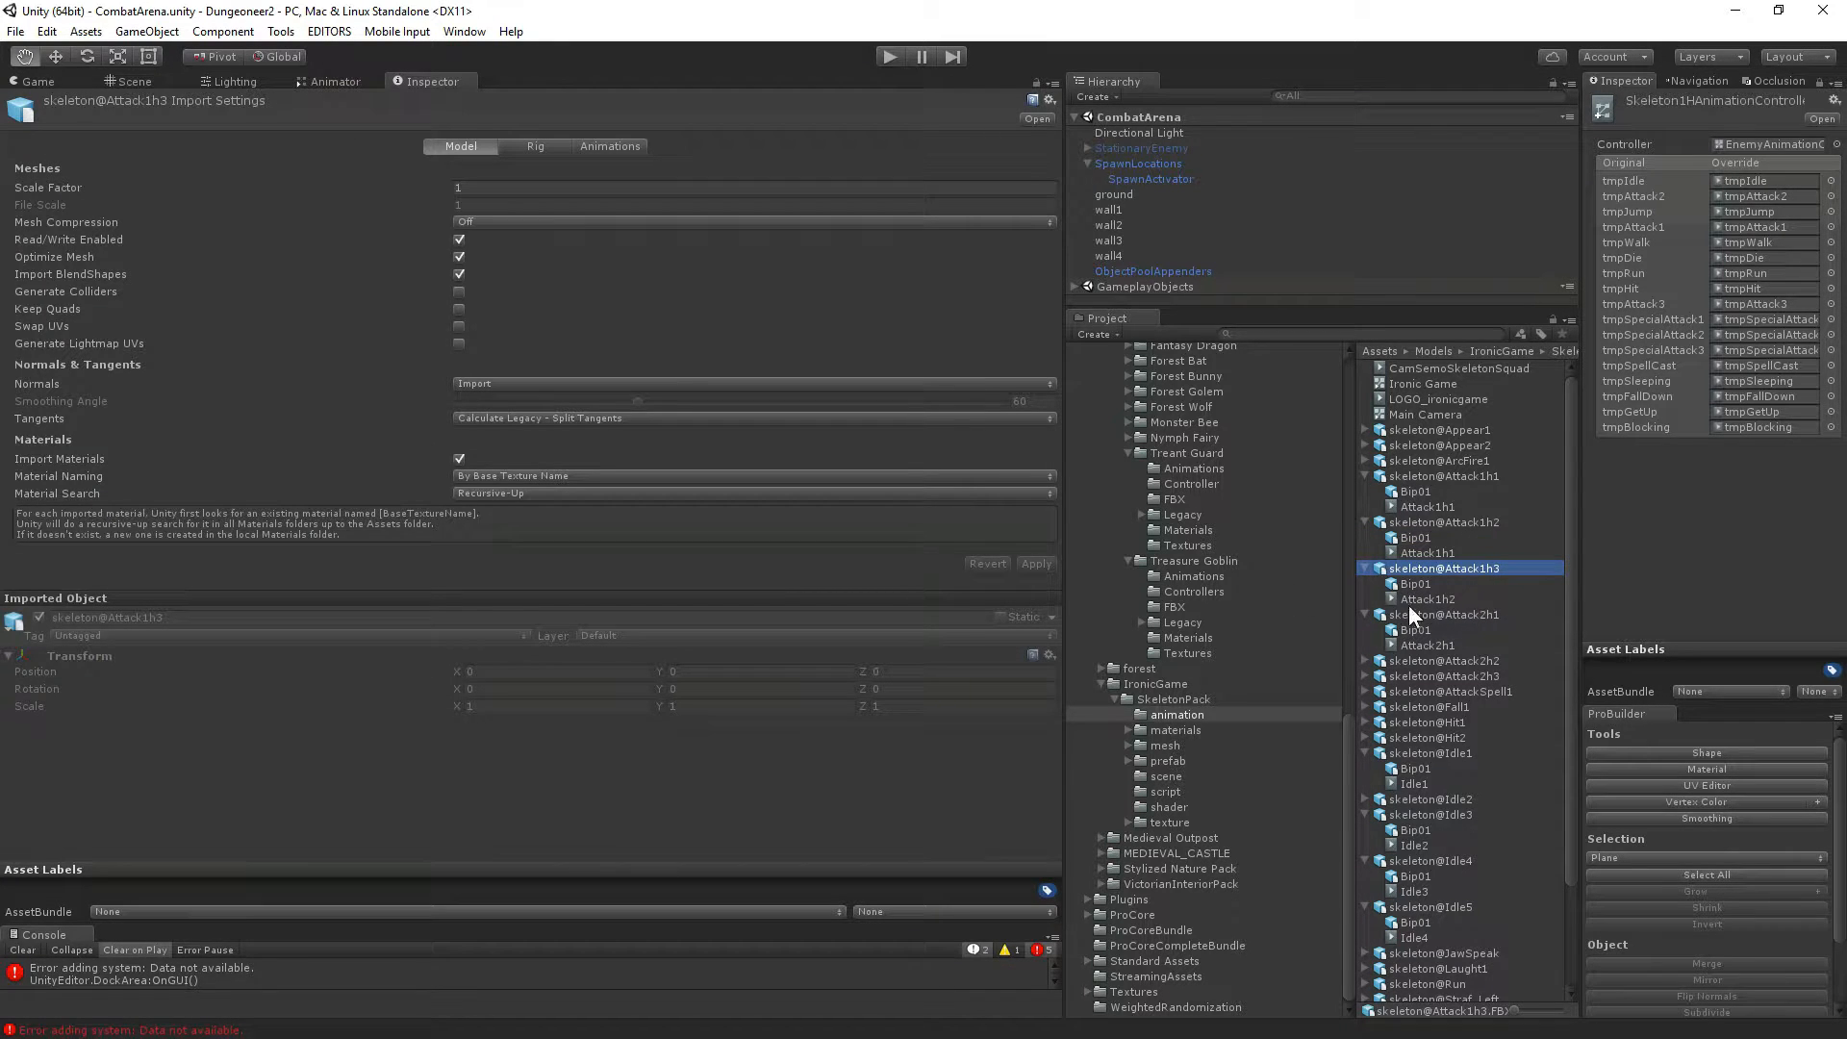
left_click(1429, 600)
left_click(16, 475)
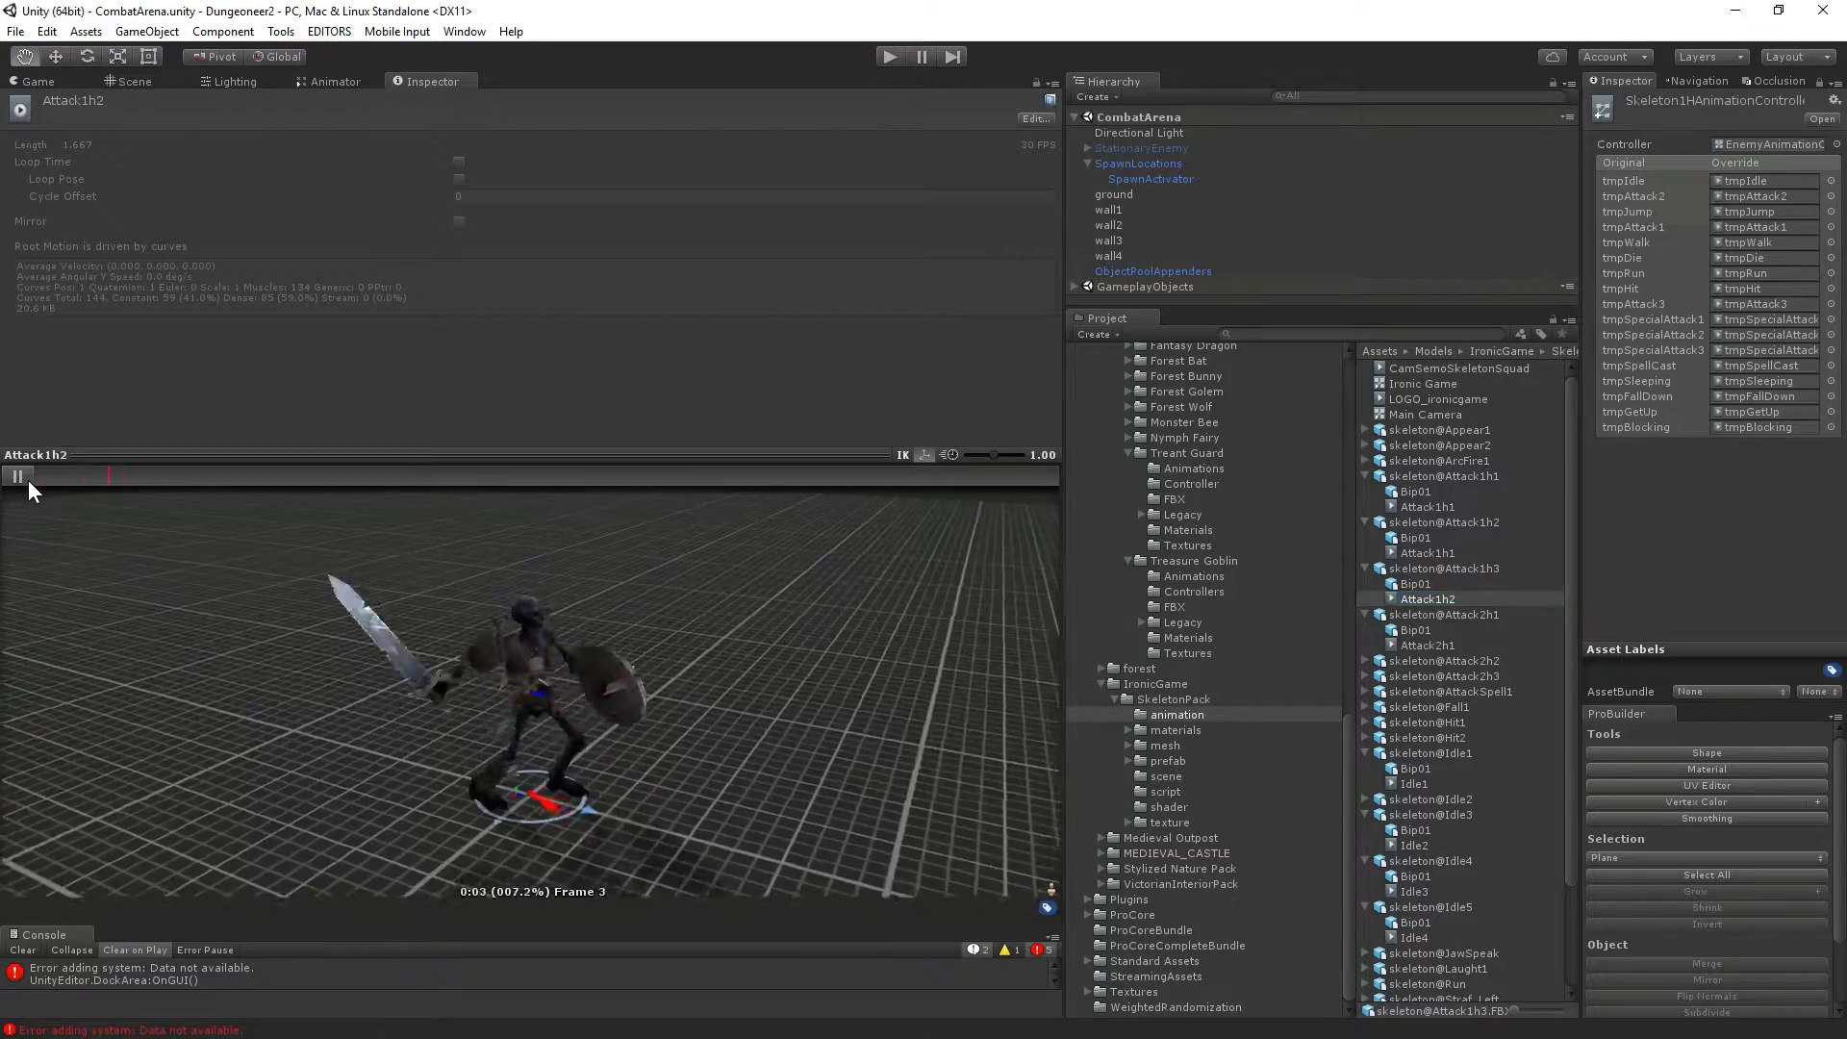
Replay the Attack1h1 clip of skeleton@Attack1h2 for comparison with the Attack1h2 clip.
left_click(1444, 552)
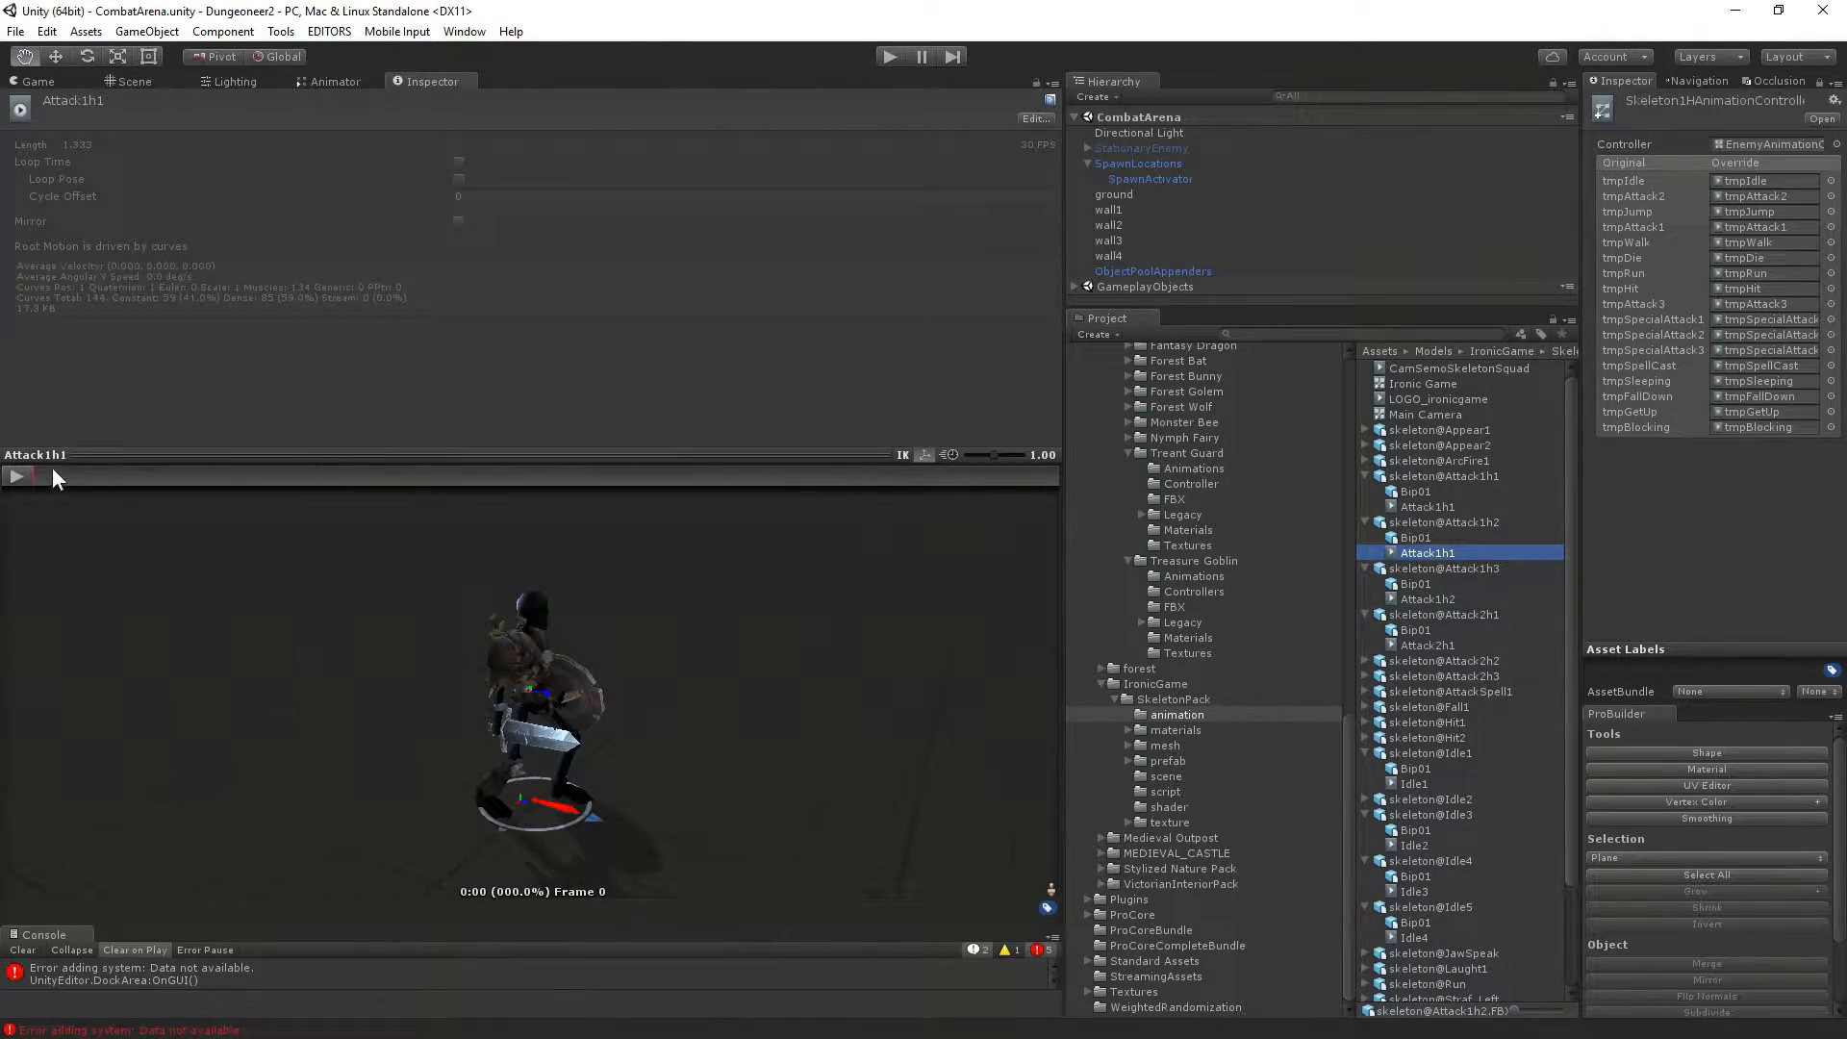
left_click(14, 475)
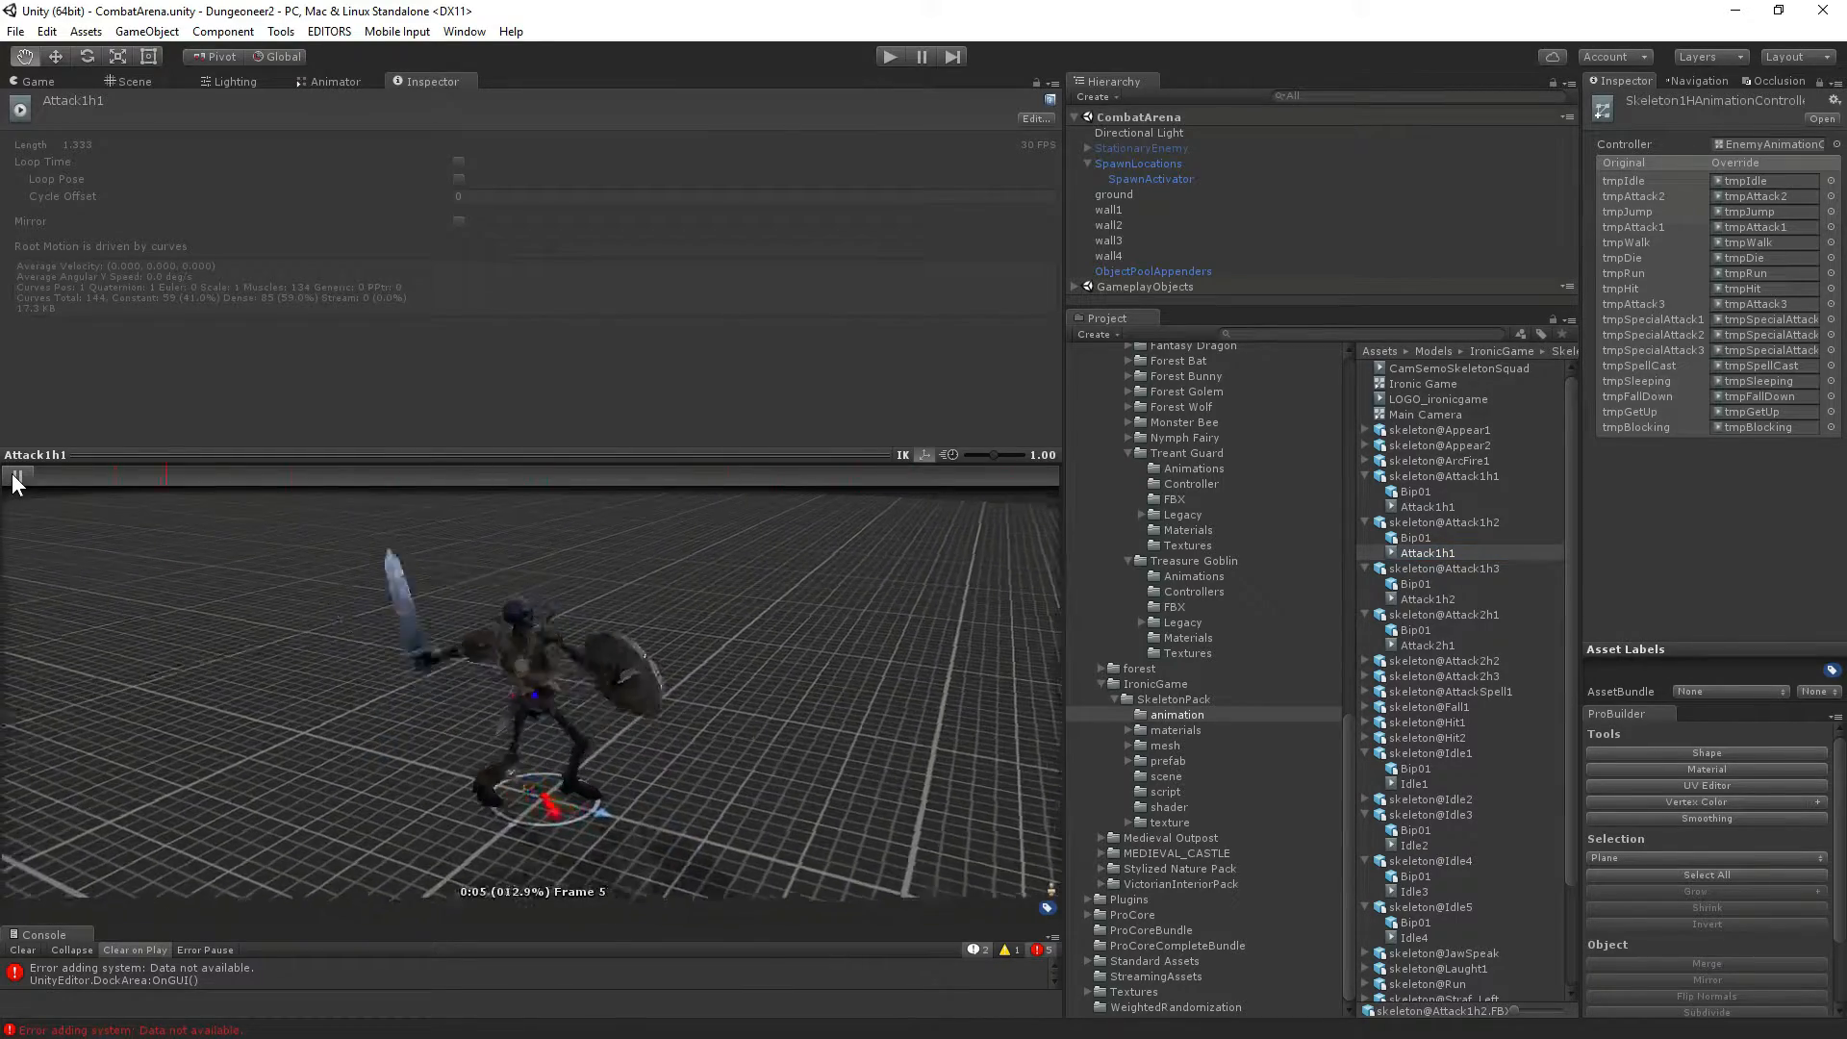
left_click(14, 475)
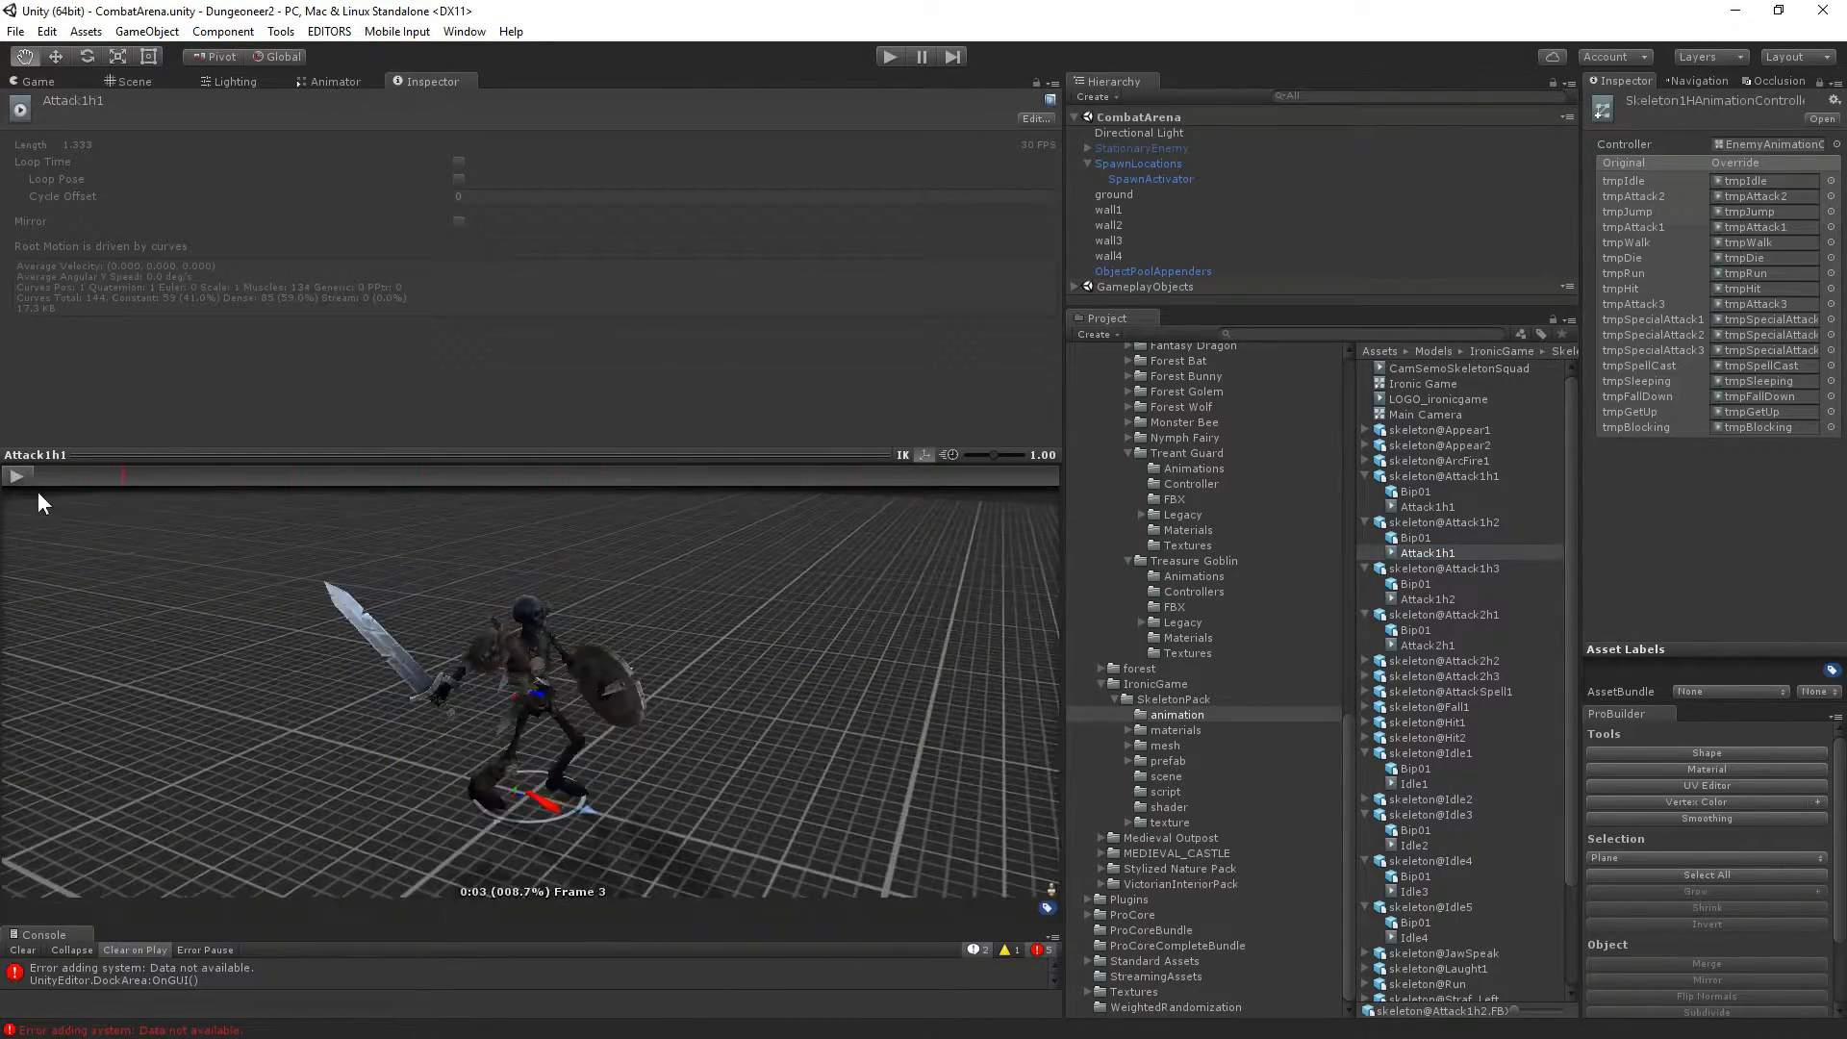
Check the import settings of the skeleton@Attack2h1 and skeleton@Attack1h3 models.
left_click(1462, 615)
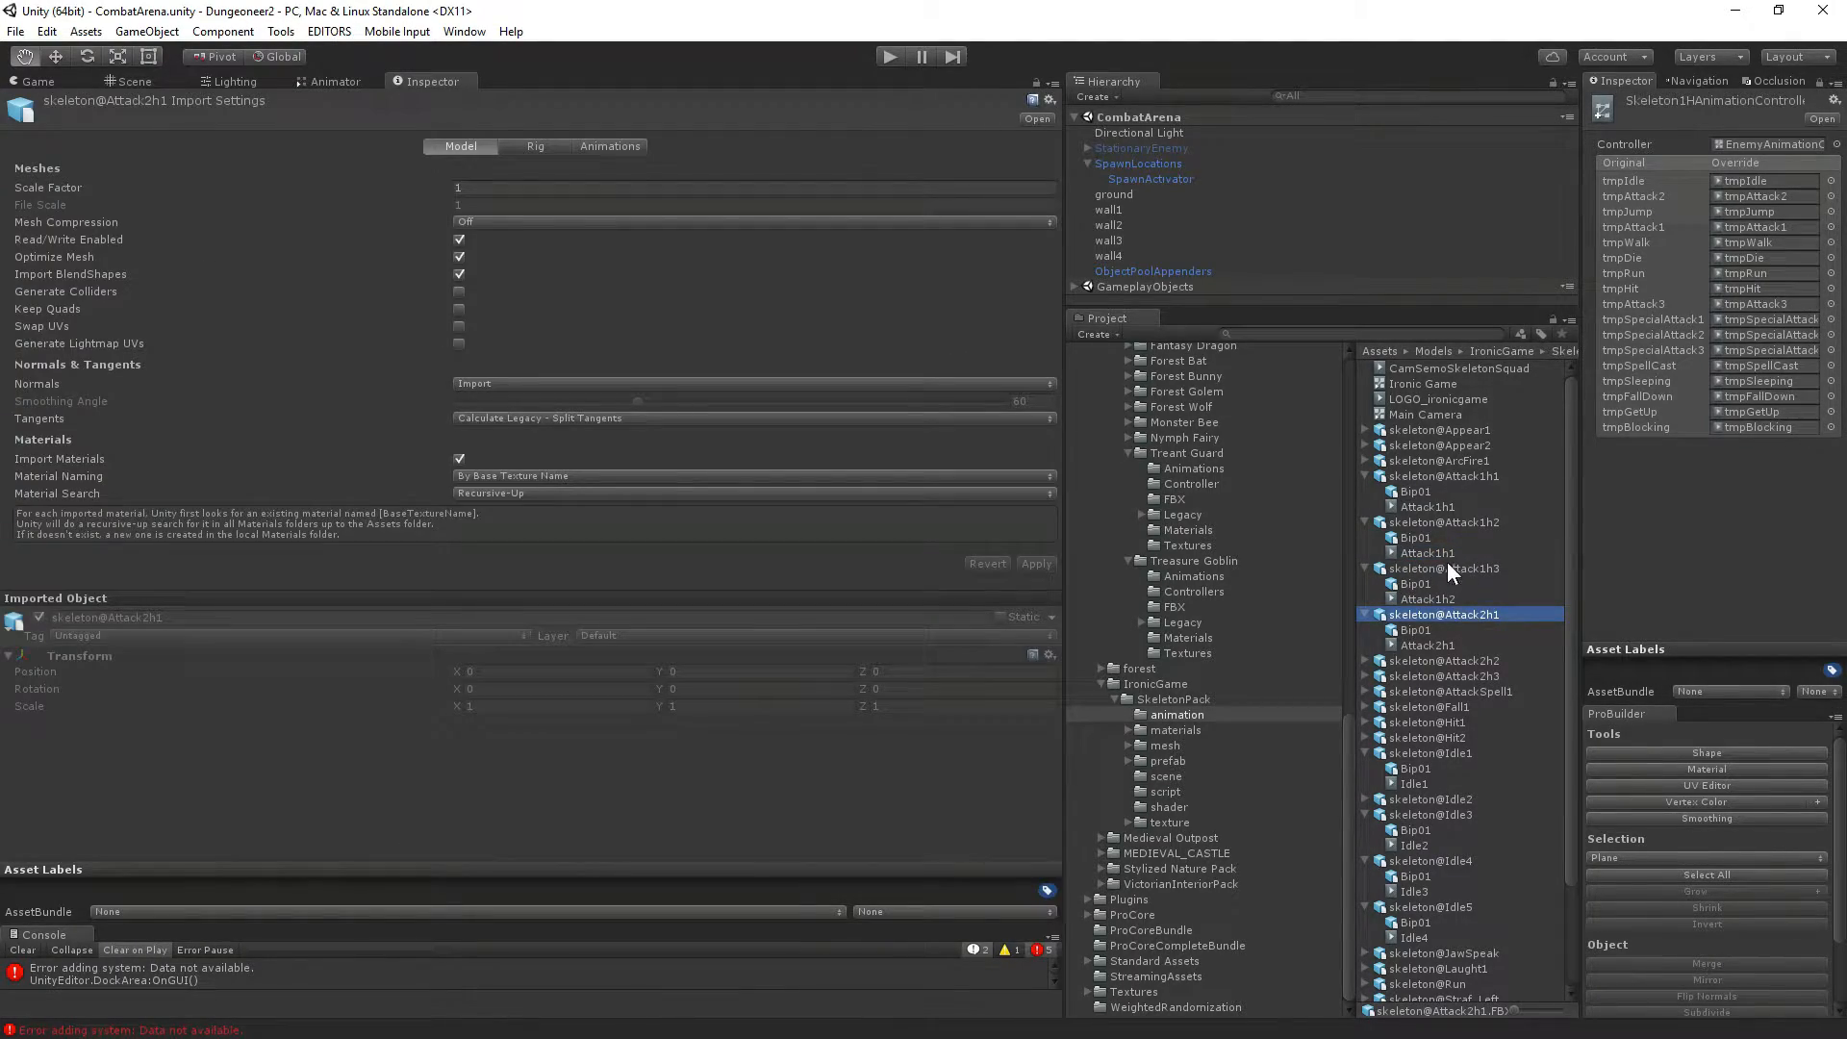
left_click(1451, 569)
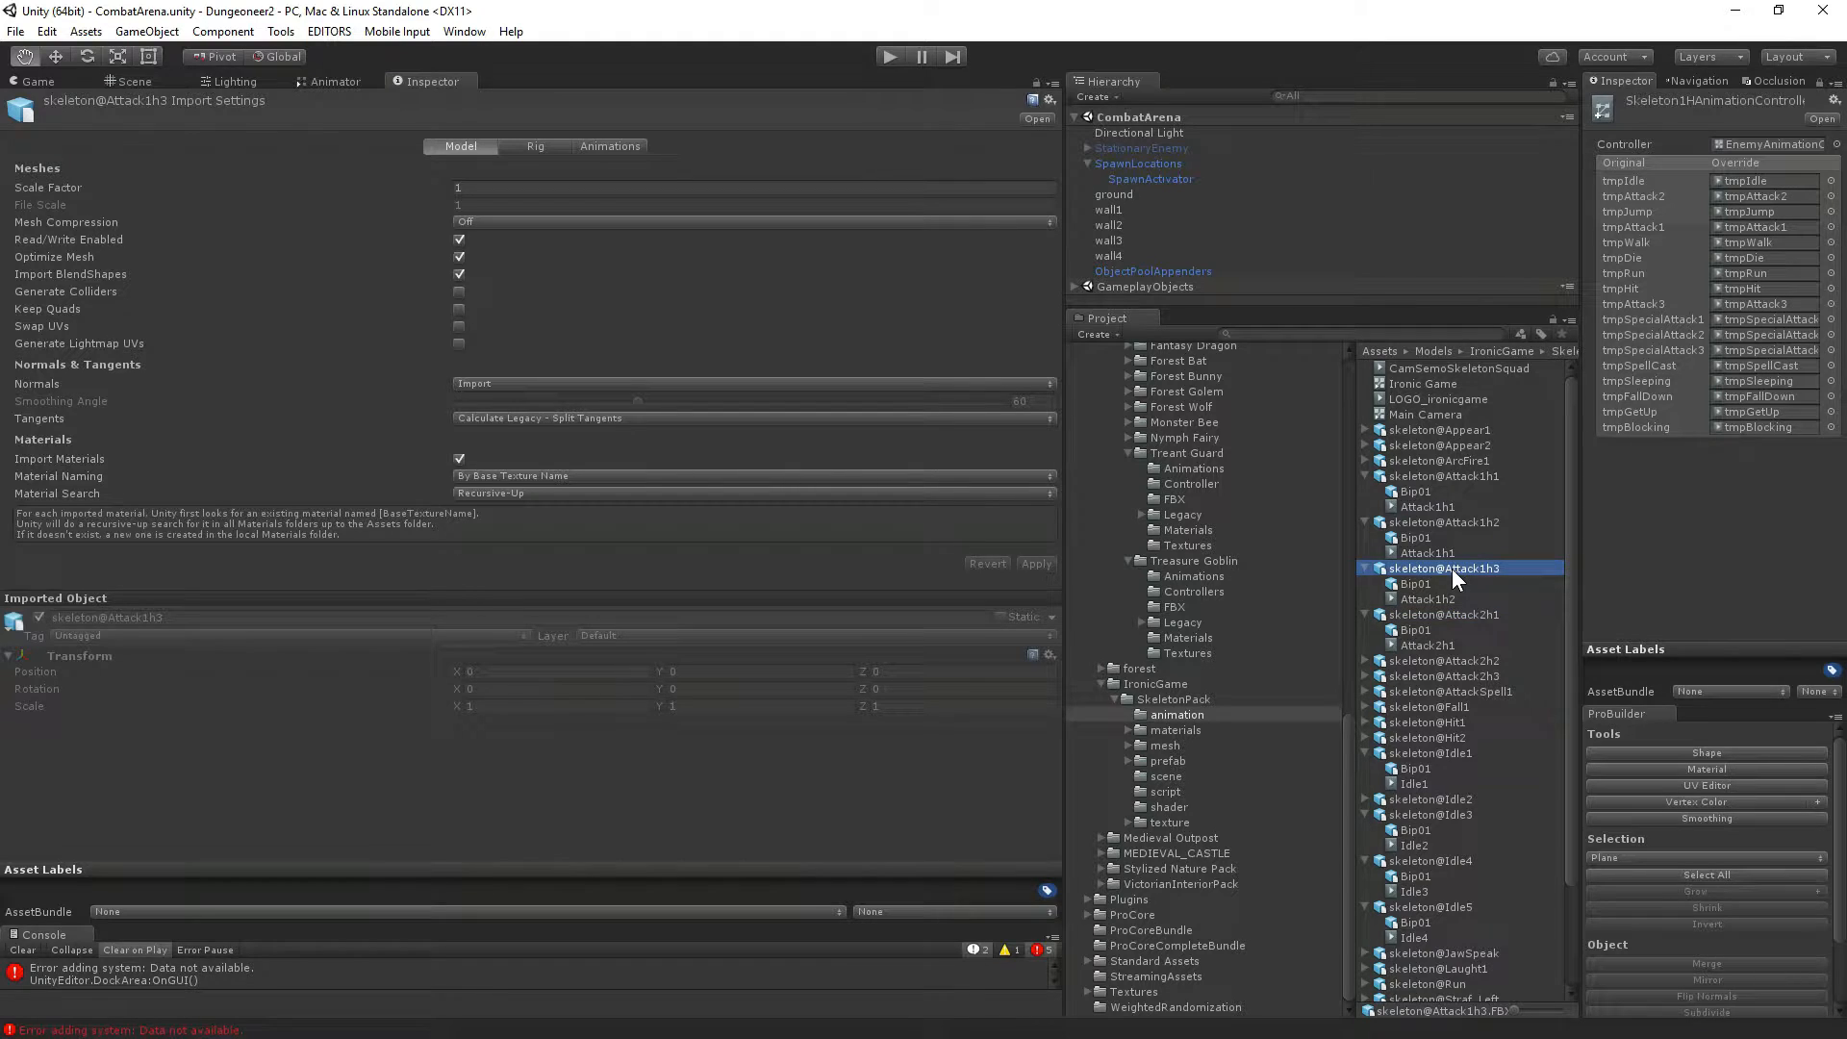
left_click(1428, 617)
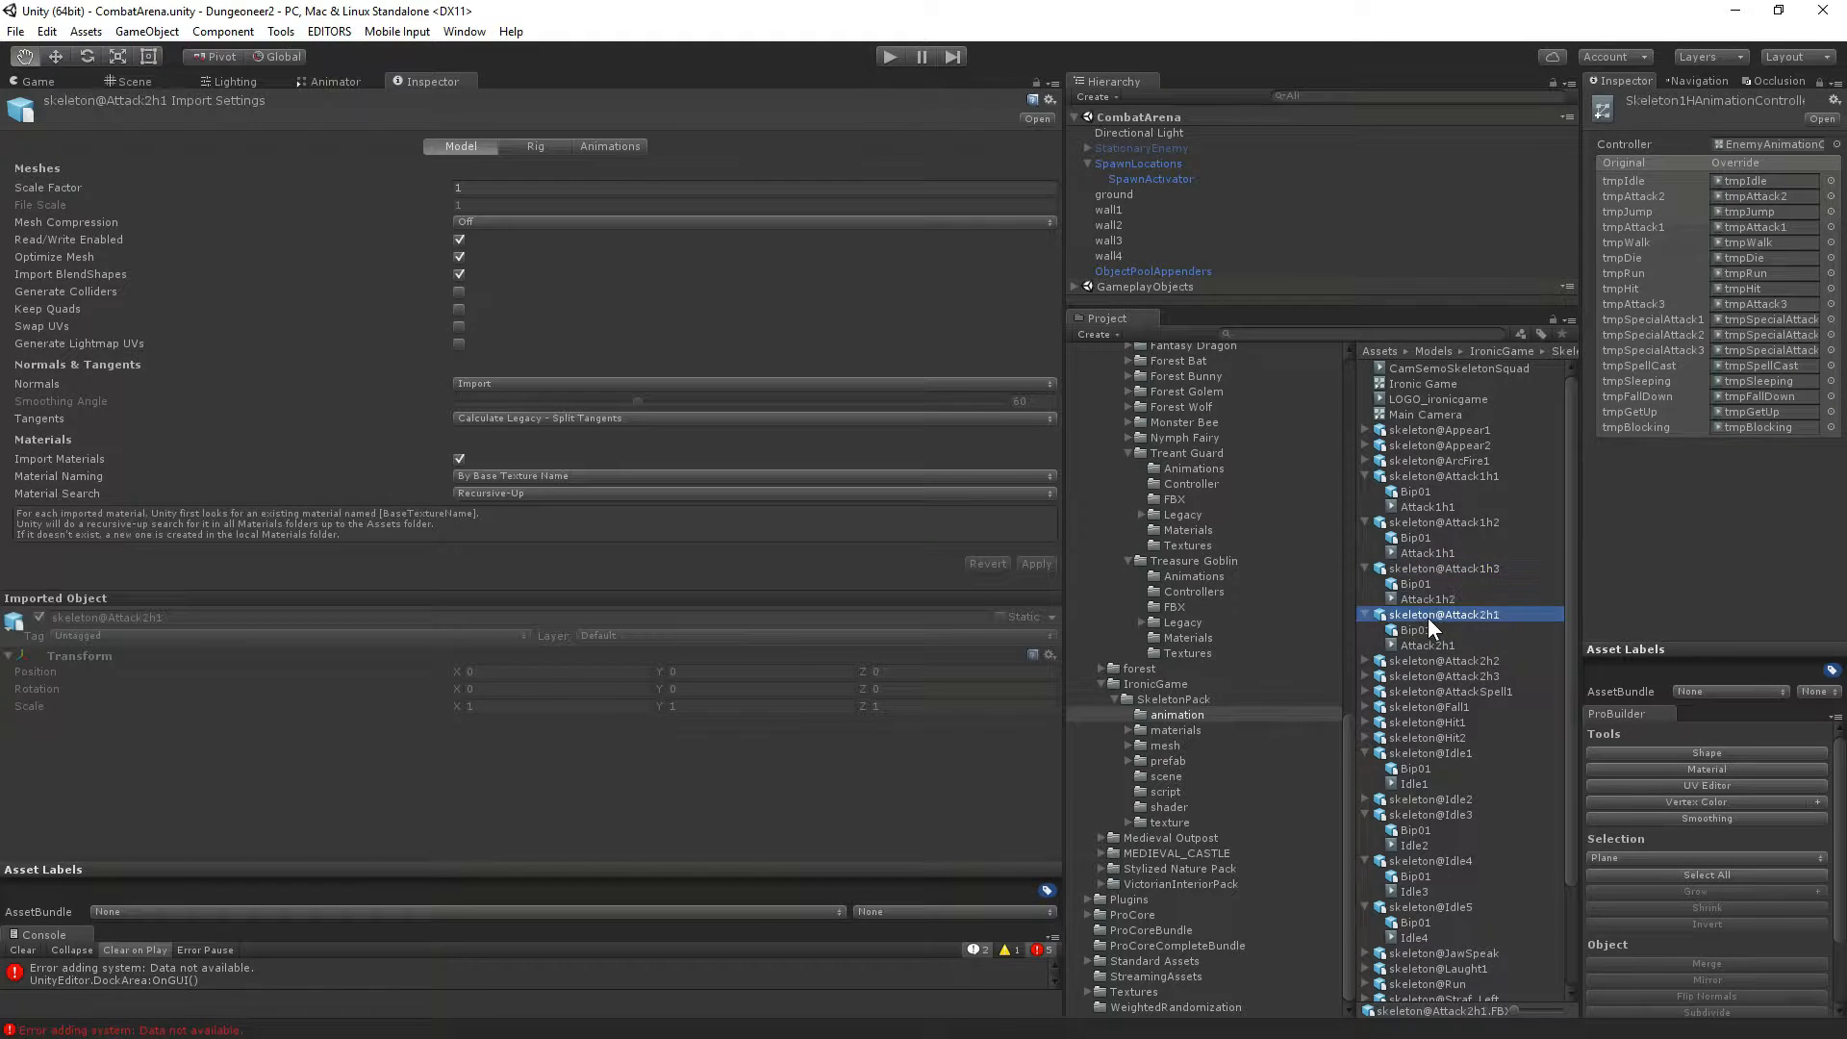
Compare the Attack1h1 clips of skeleton@Attack1h2 and skeleton@Attack1h1 by playing each in the preview.
left_click(1433, 553)
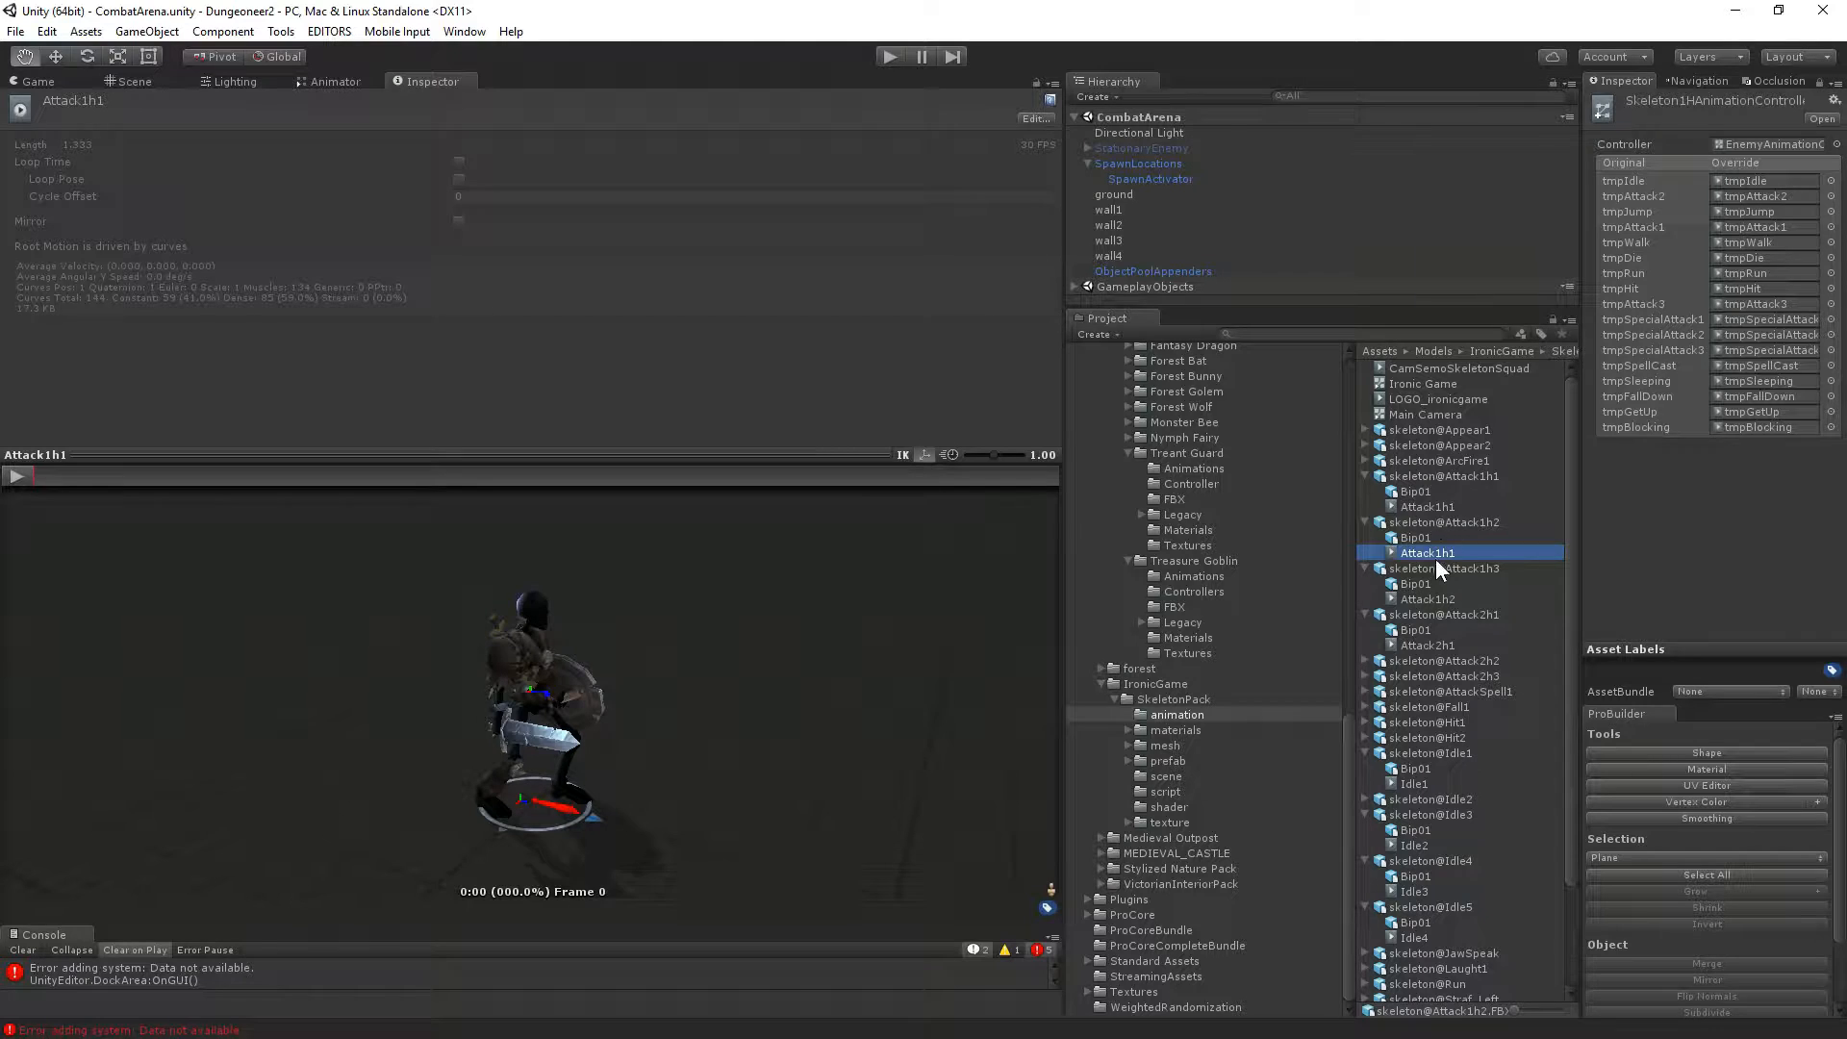
left_click(1434, 507)
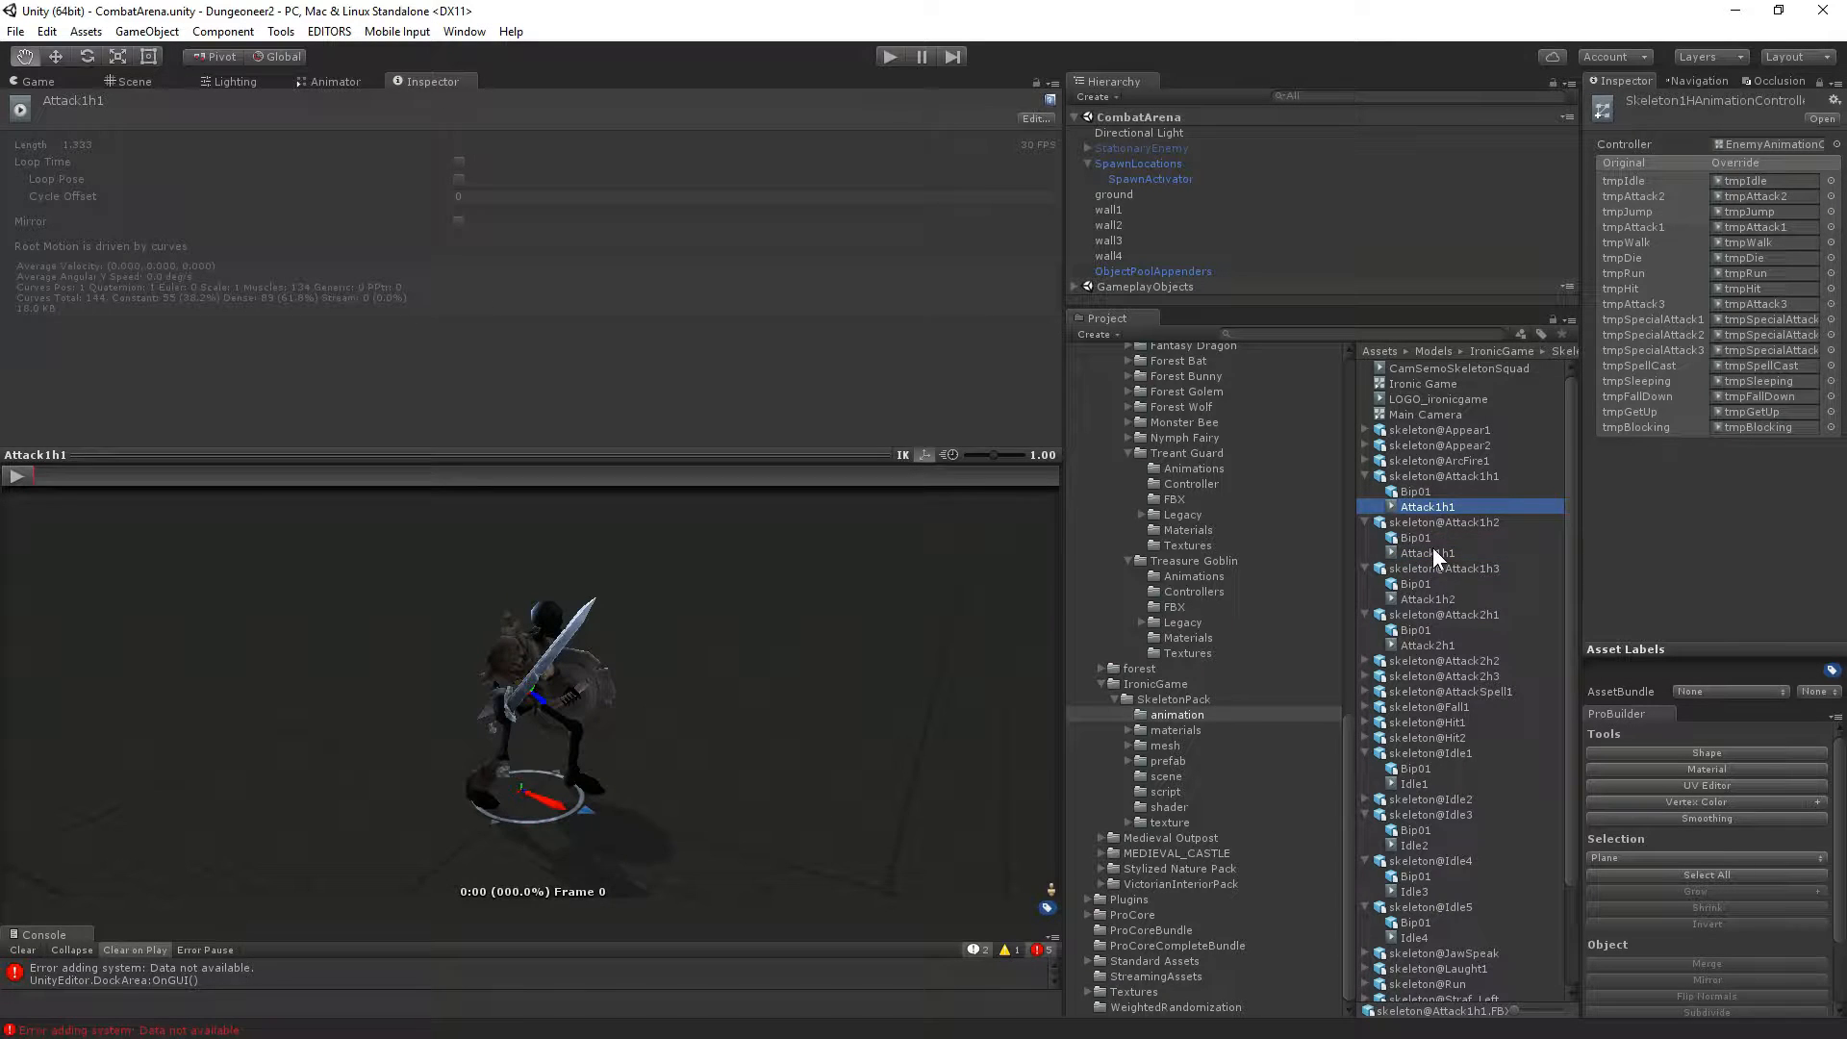
left_click(1445, 553)
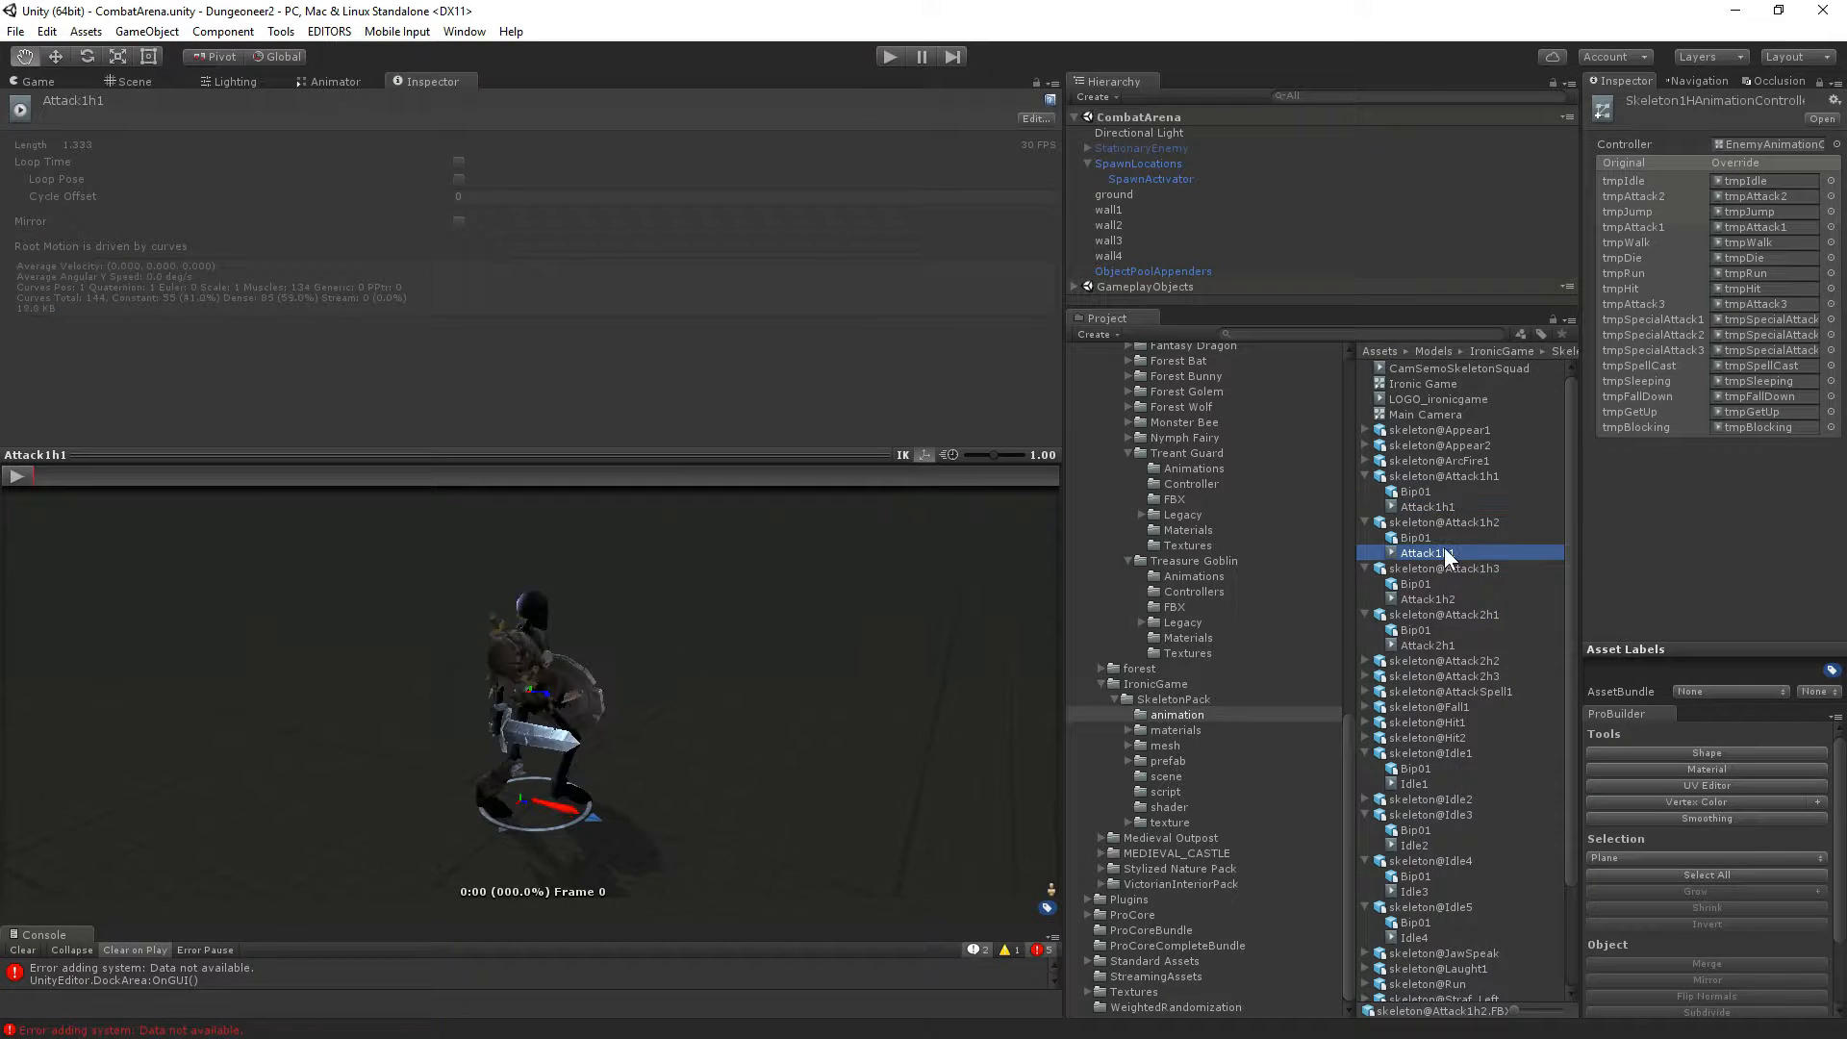
left_click(15, 475)
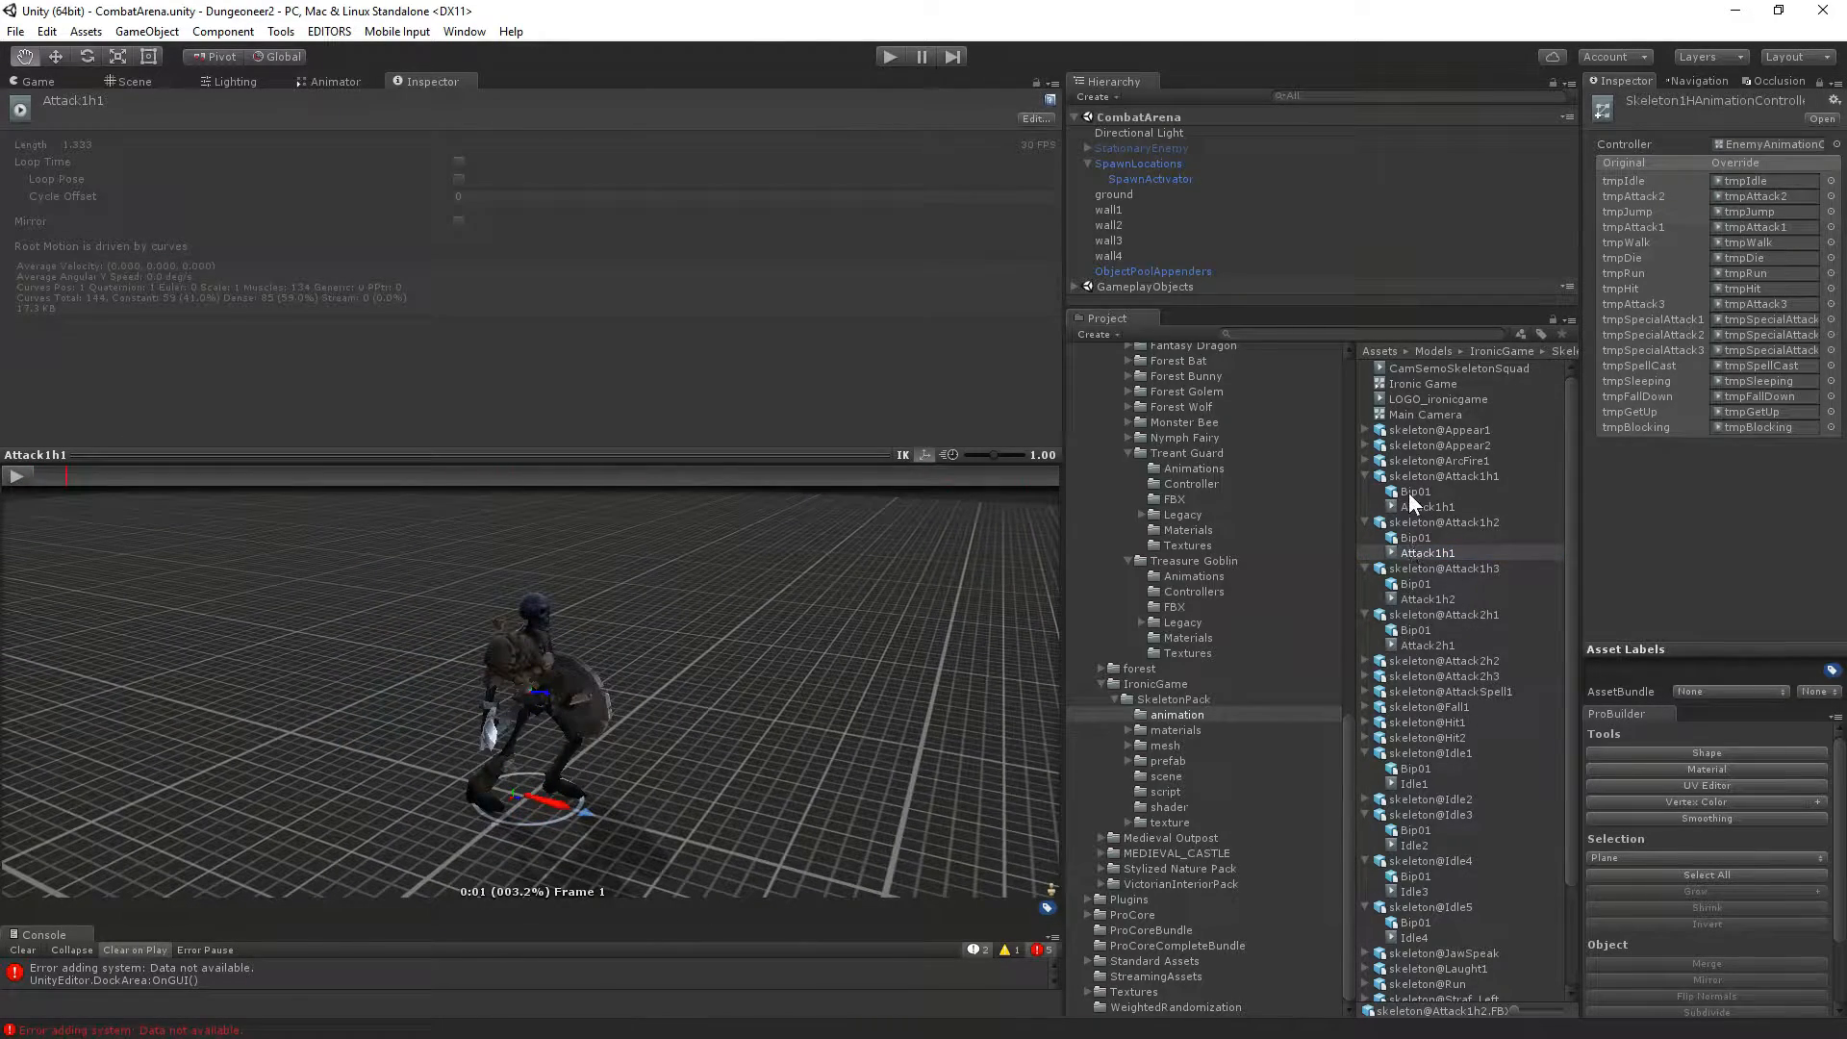
left_click(1417, 505)
left_click(20, 477)
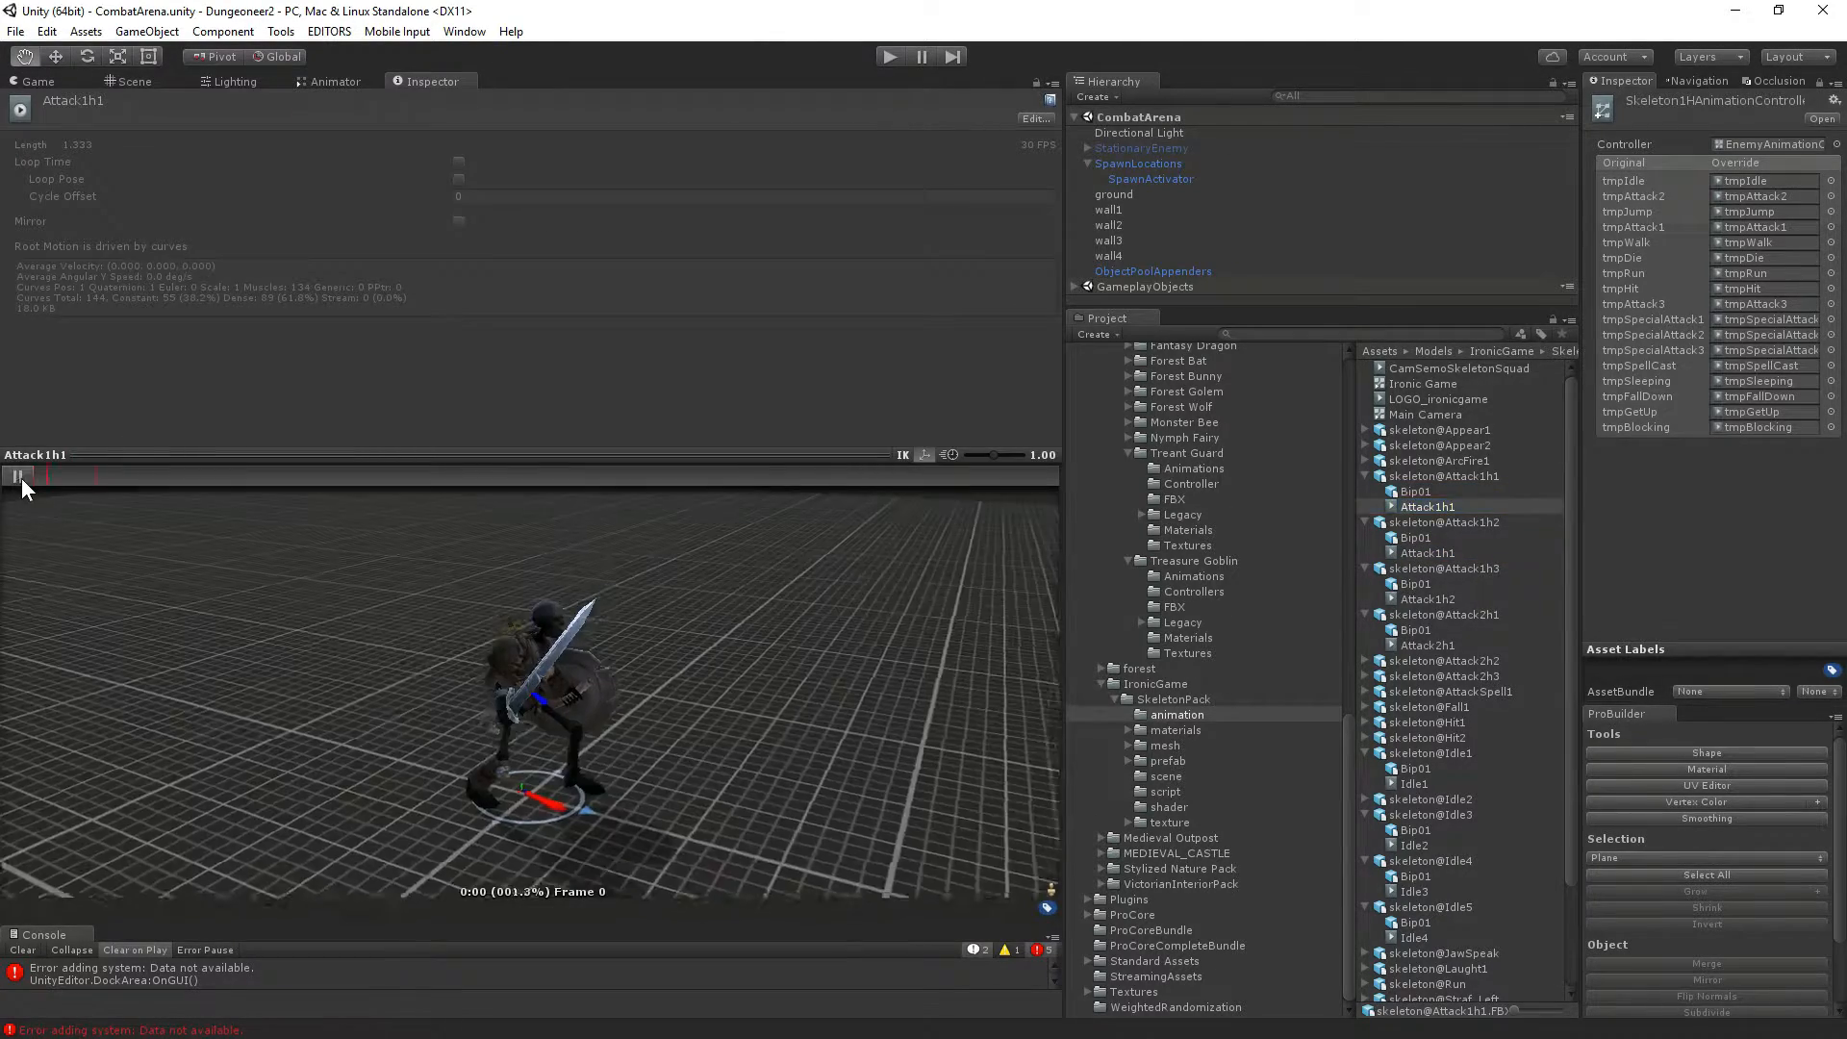
left_click(22, 477)
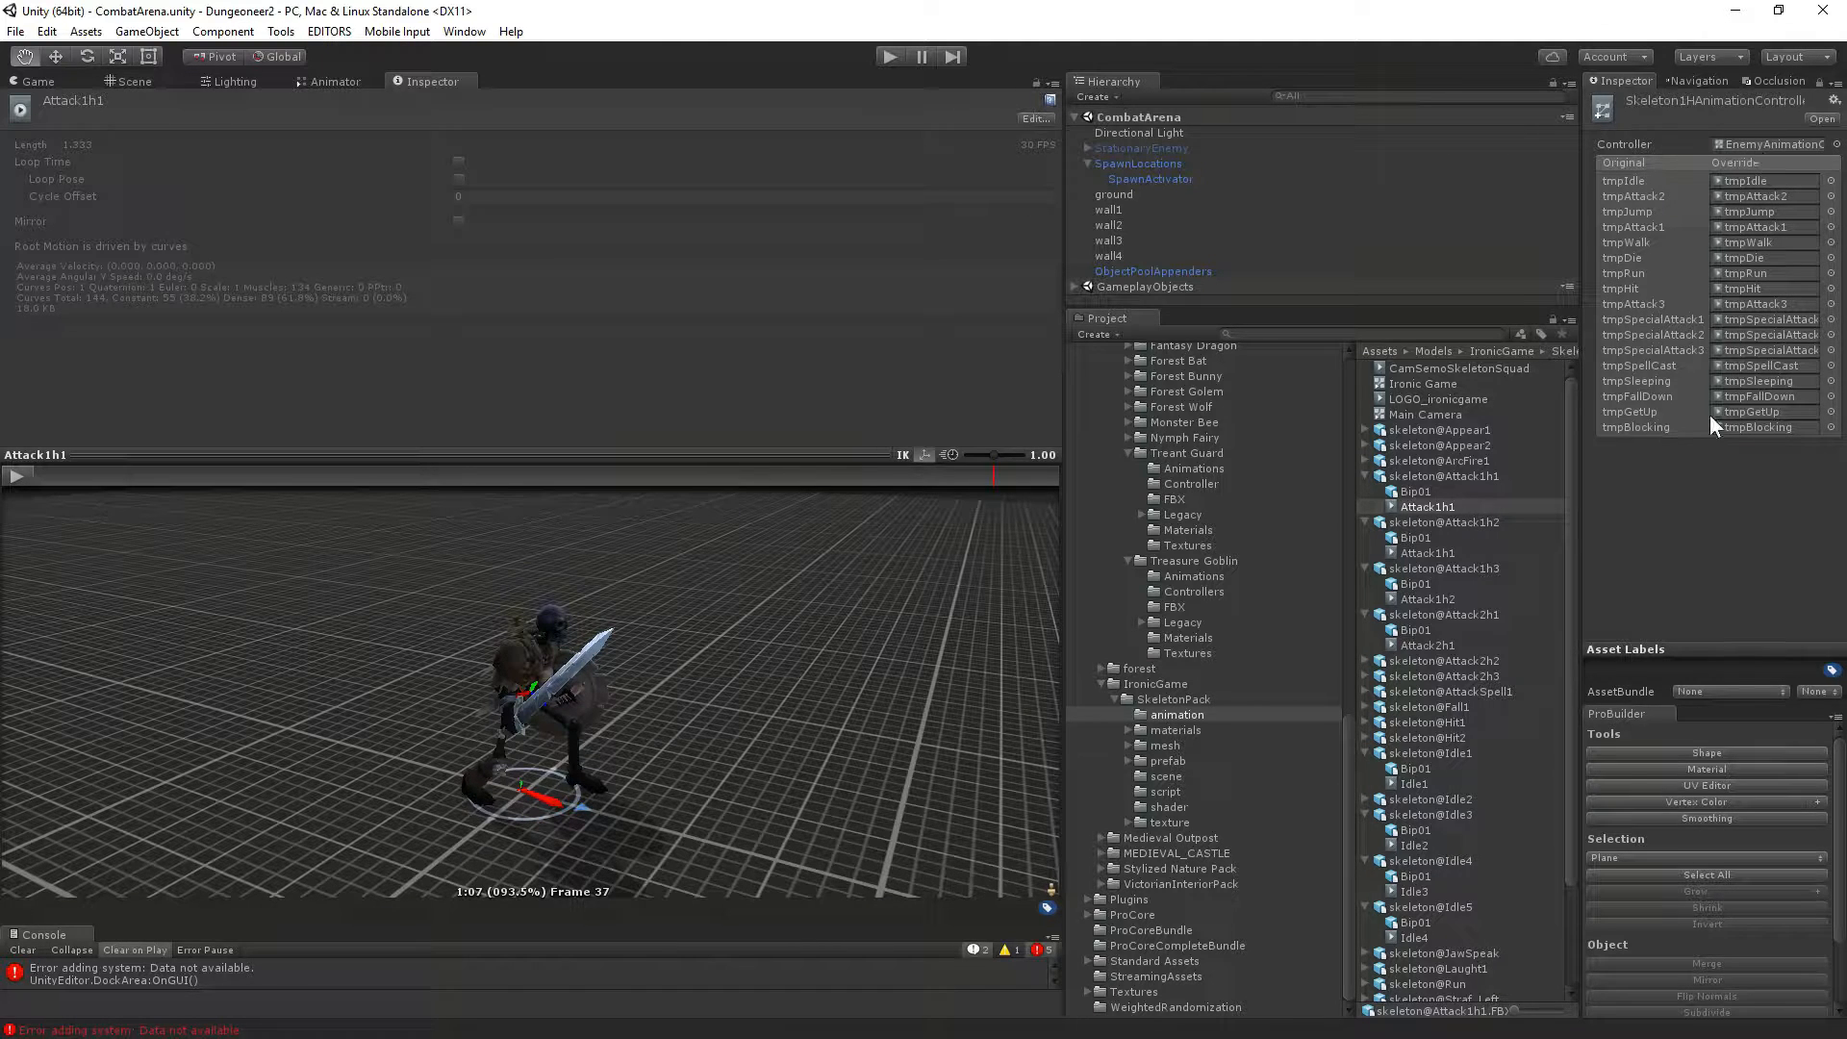
Override tmpAttack1 with the Attack1h1 clip of skeleton@Attack1h1 and tmpAttack2 with that of skeleton@Attack1h2, and collapse skeleton@Attack1h1.
left_click_drag(1423, 503, 1774, 226)
left_click_drag(1447, 554, 1737, 200)
left_click(1376, 473)
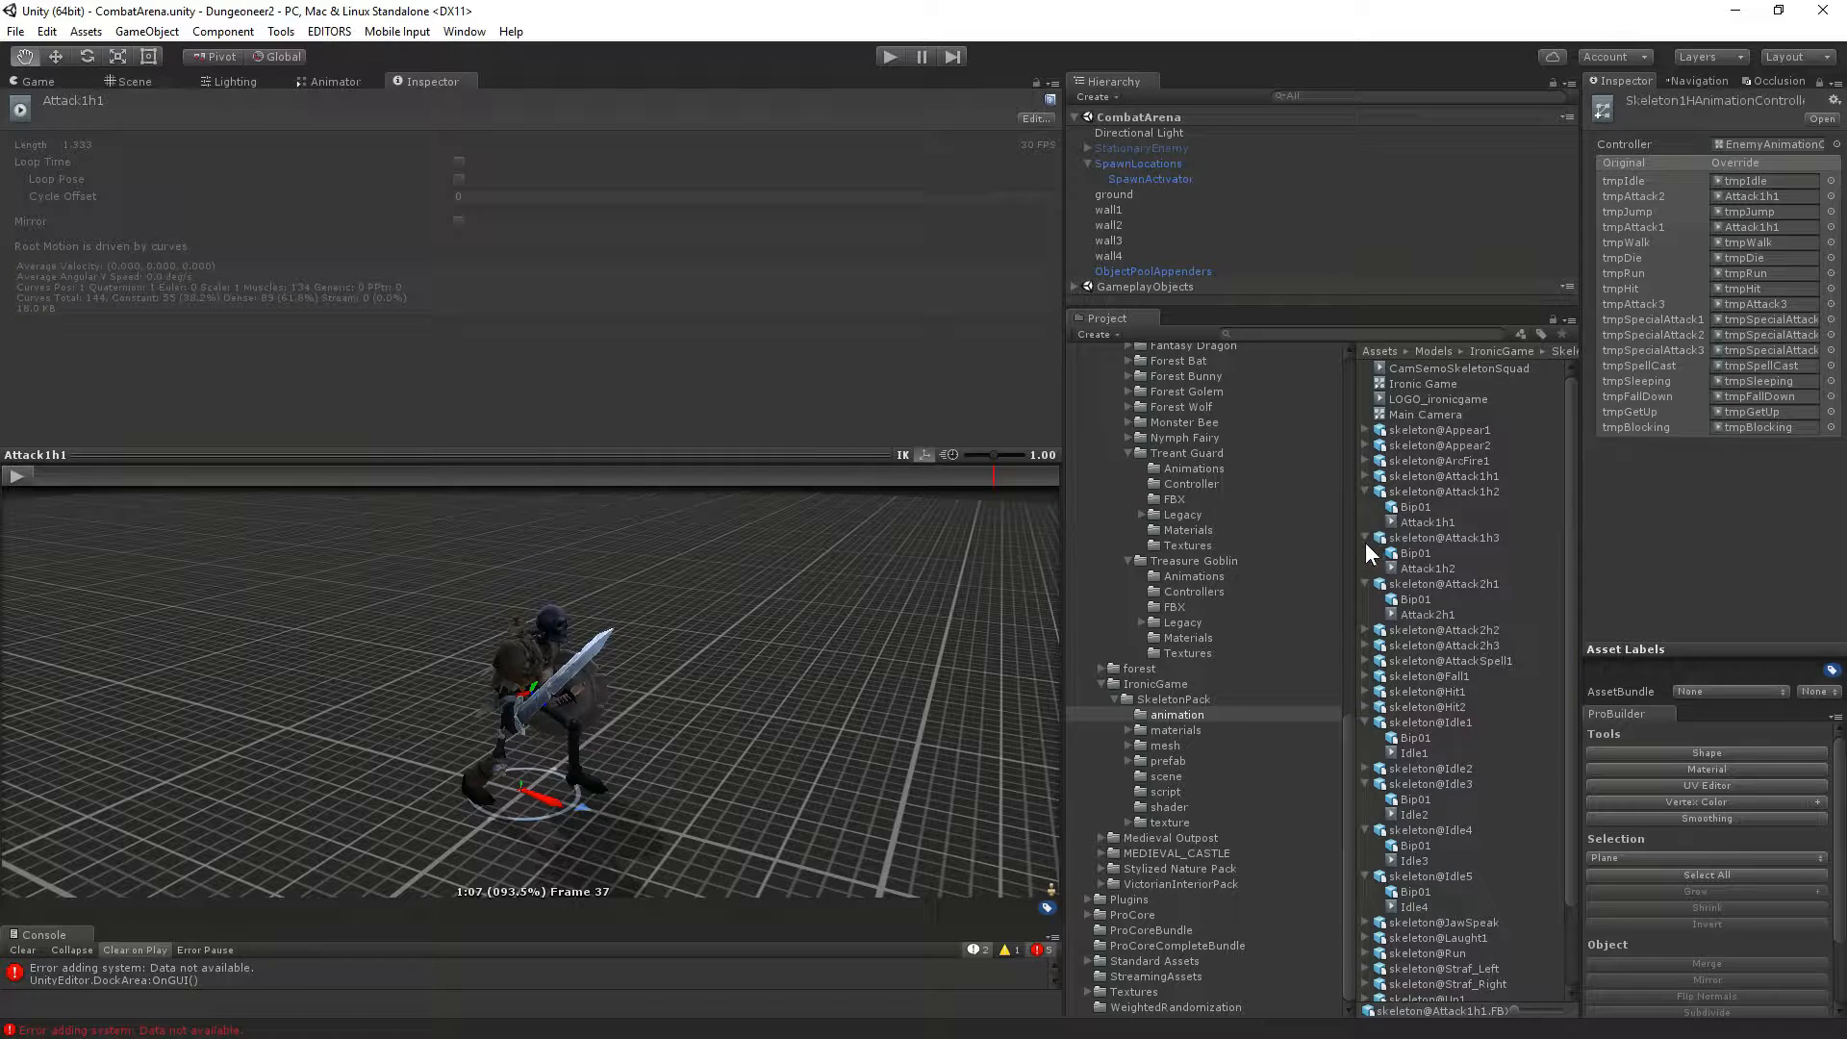
Preview the Idle1 clip of skeleton@Idle1 and the Idle1 clip inside skeleton@Idle2.
scroll(1390, 694, "down", 3)
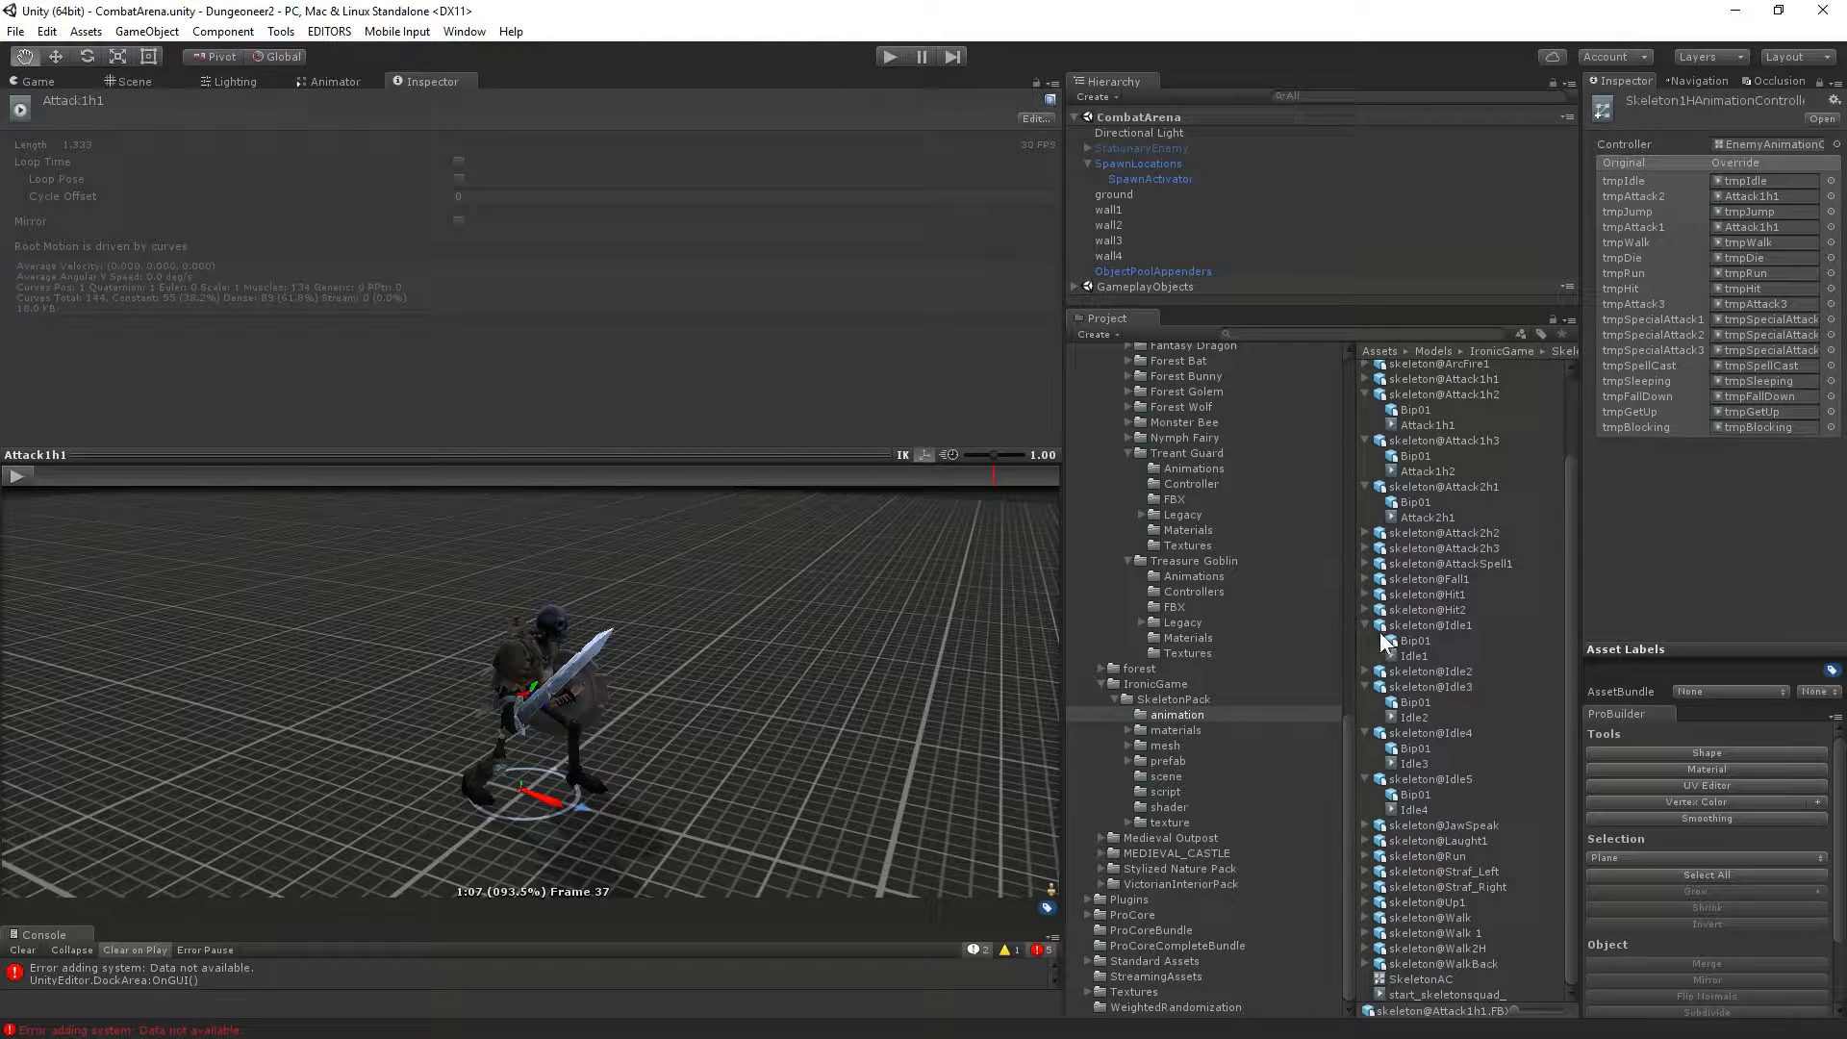
left_click(1411, 655)
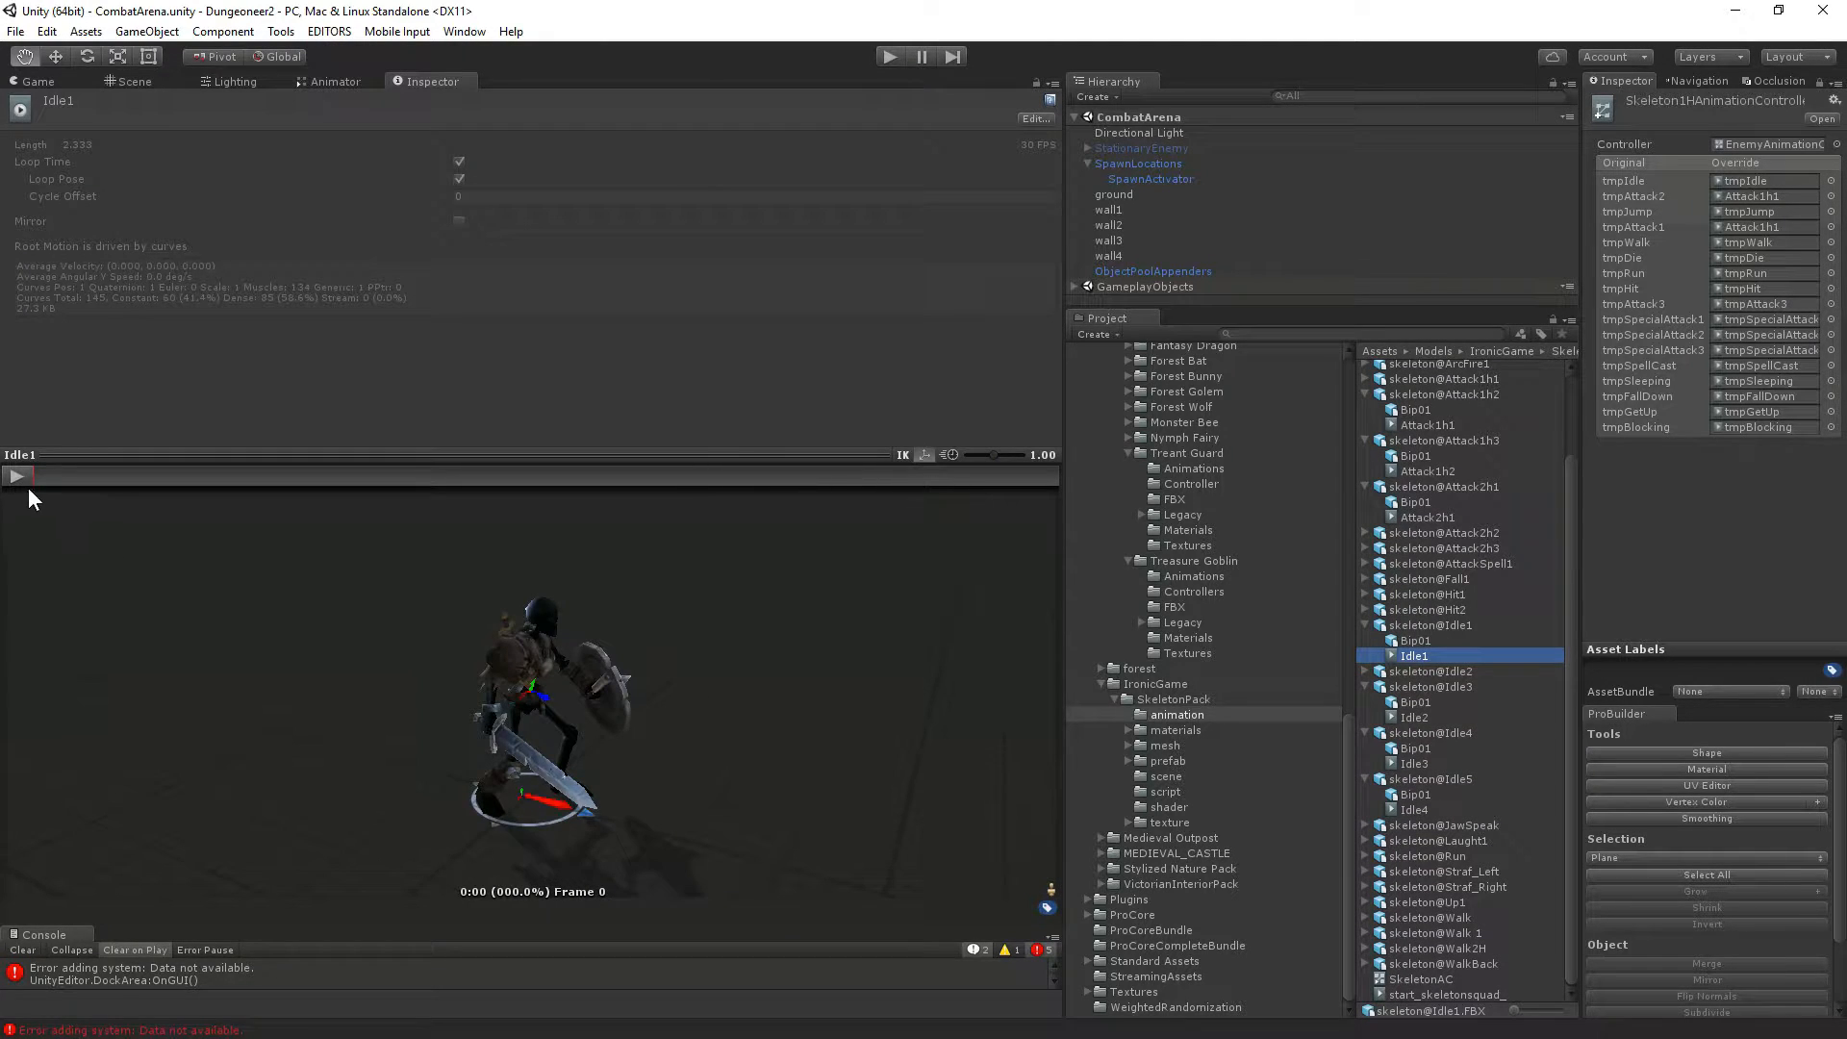
left_click(17, 476)
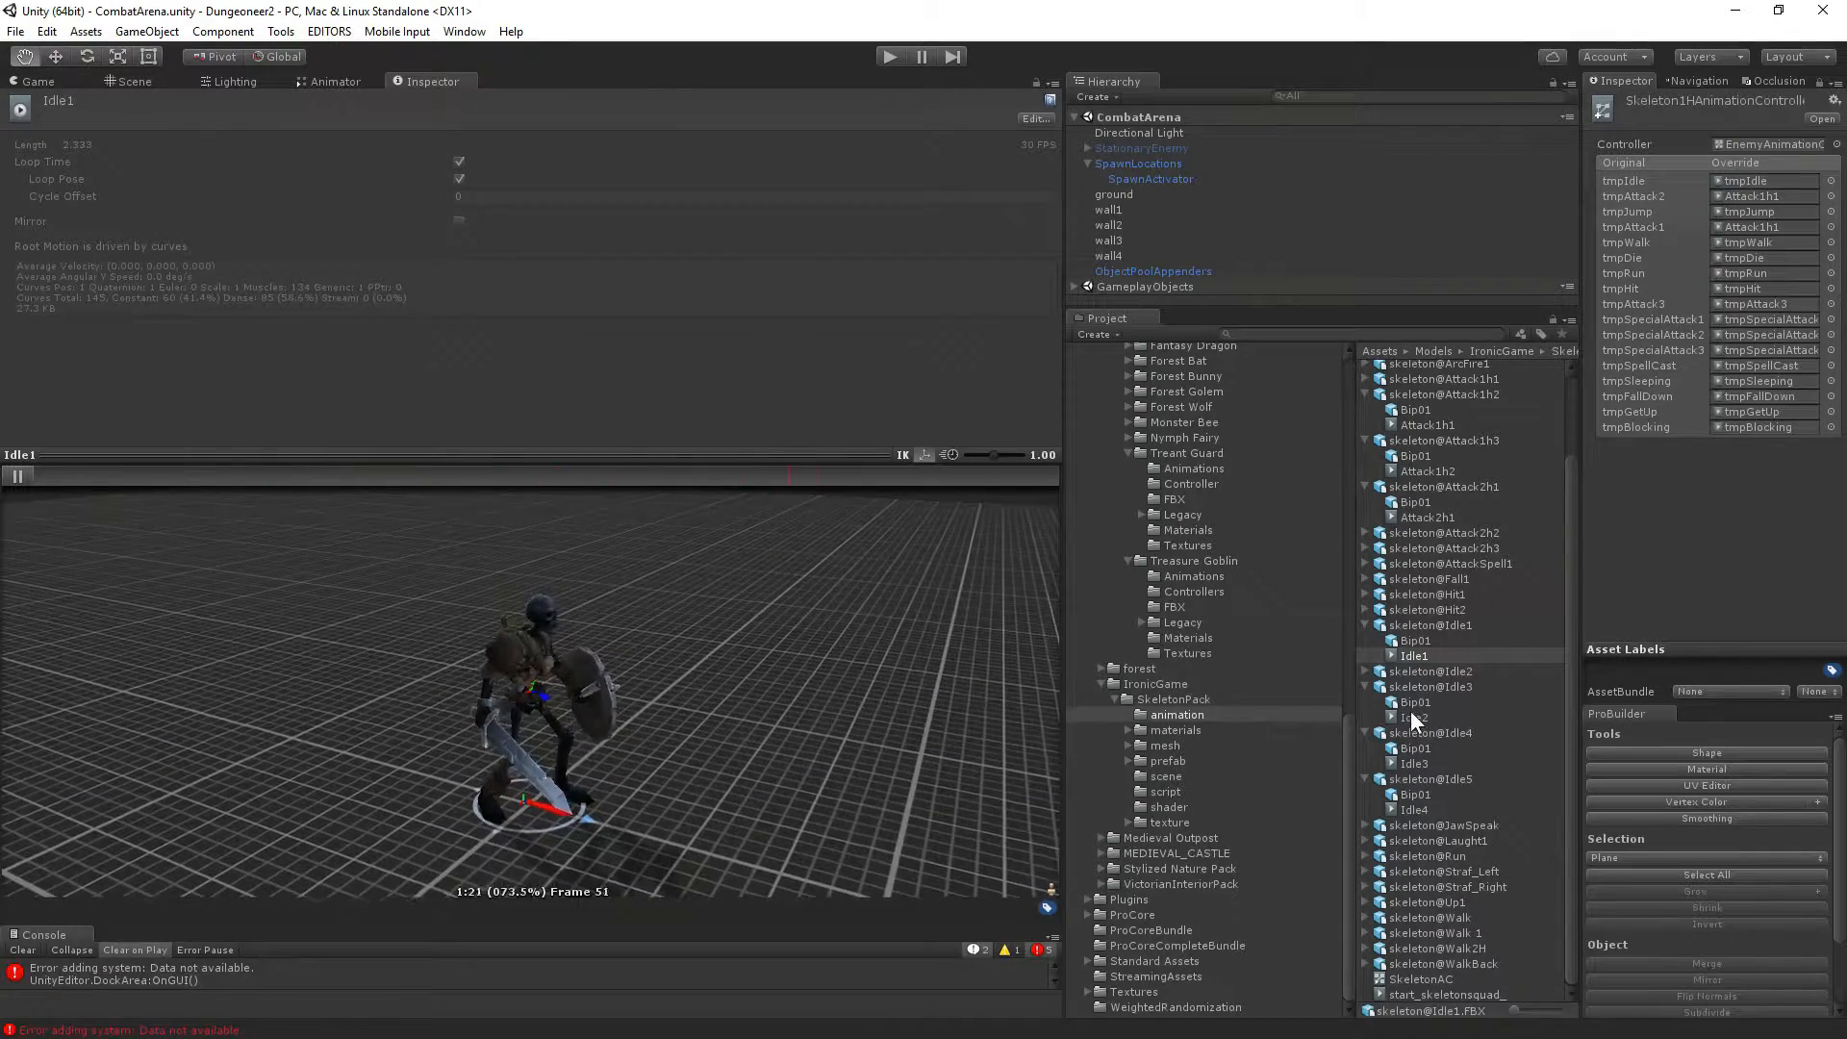
left_click(1365, 672)
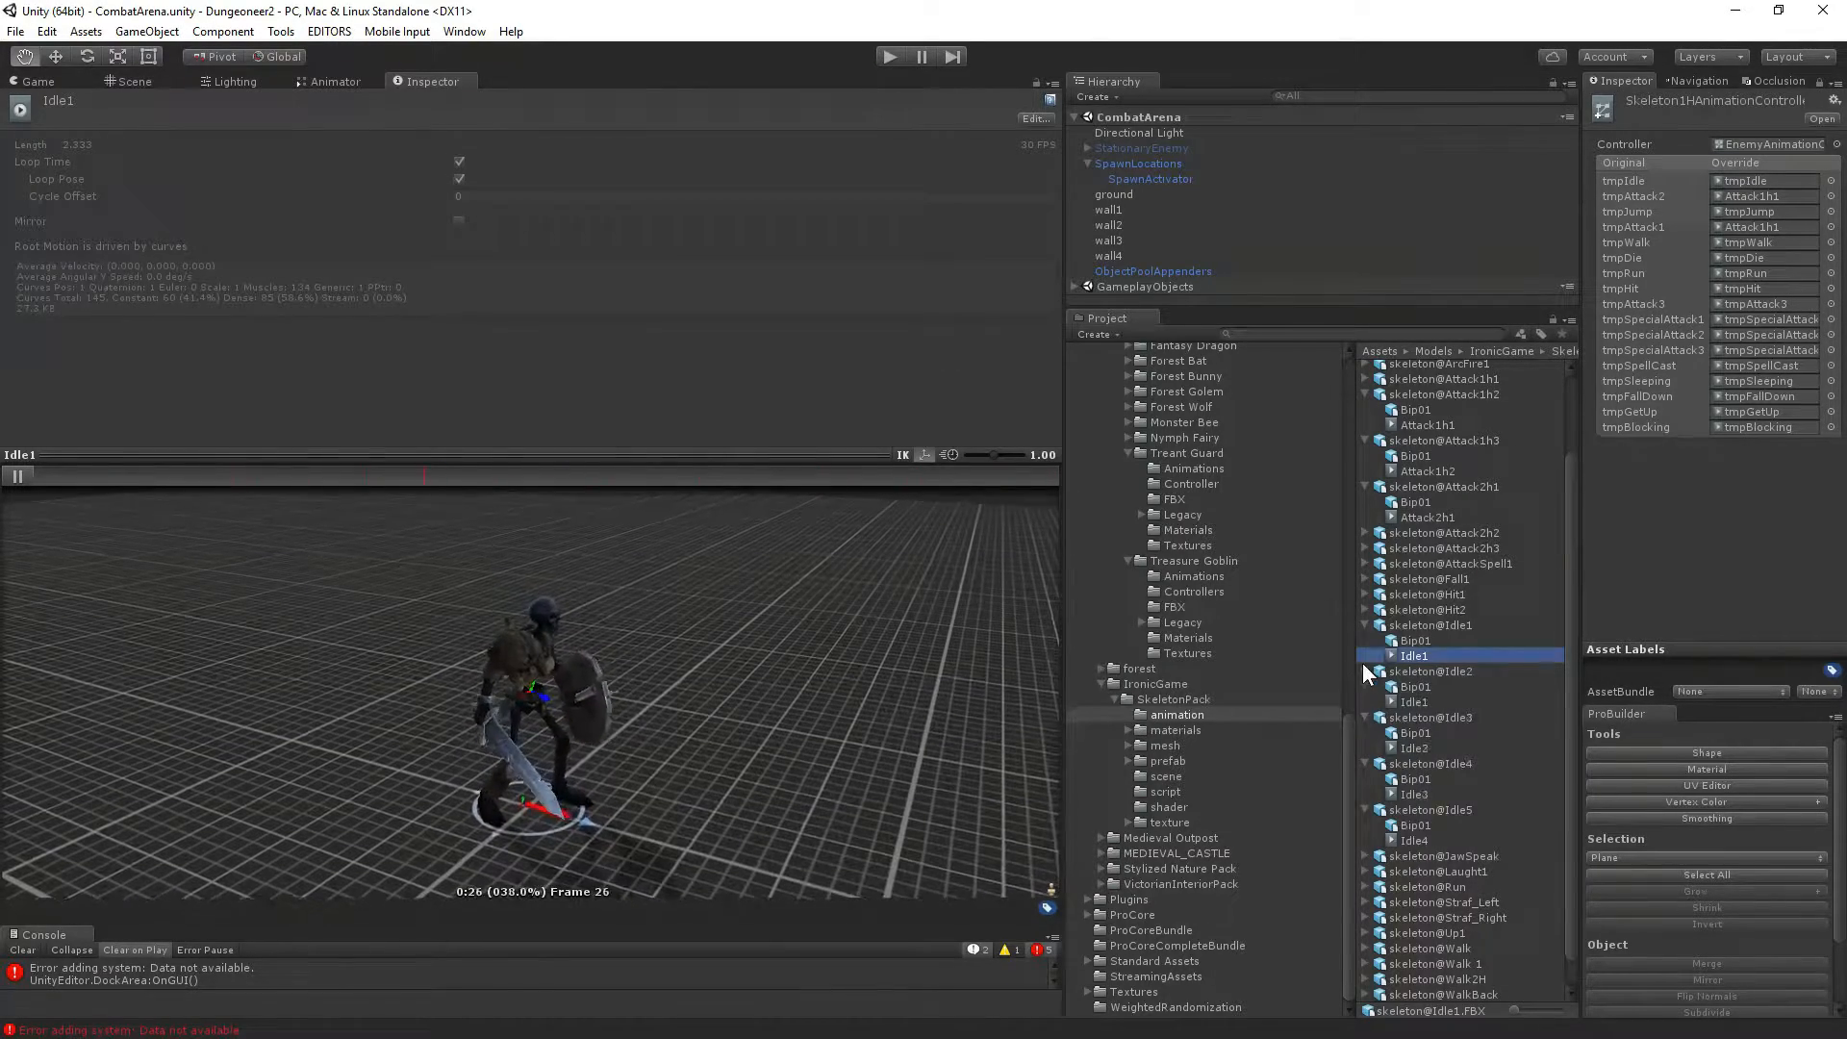
left_click(1407, 702)
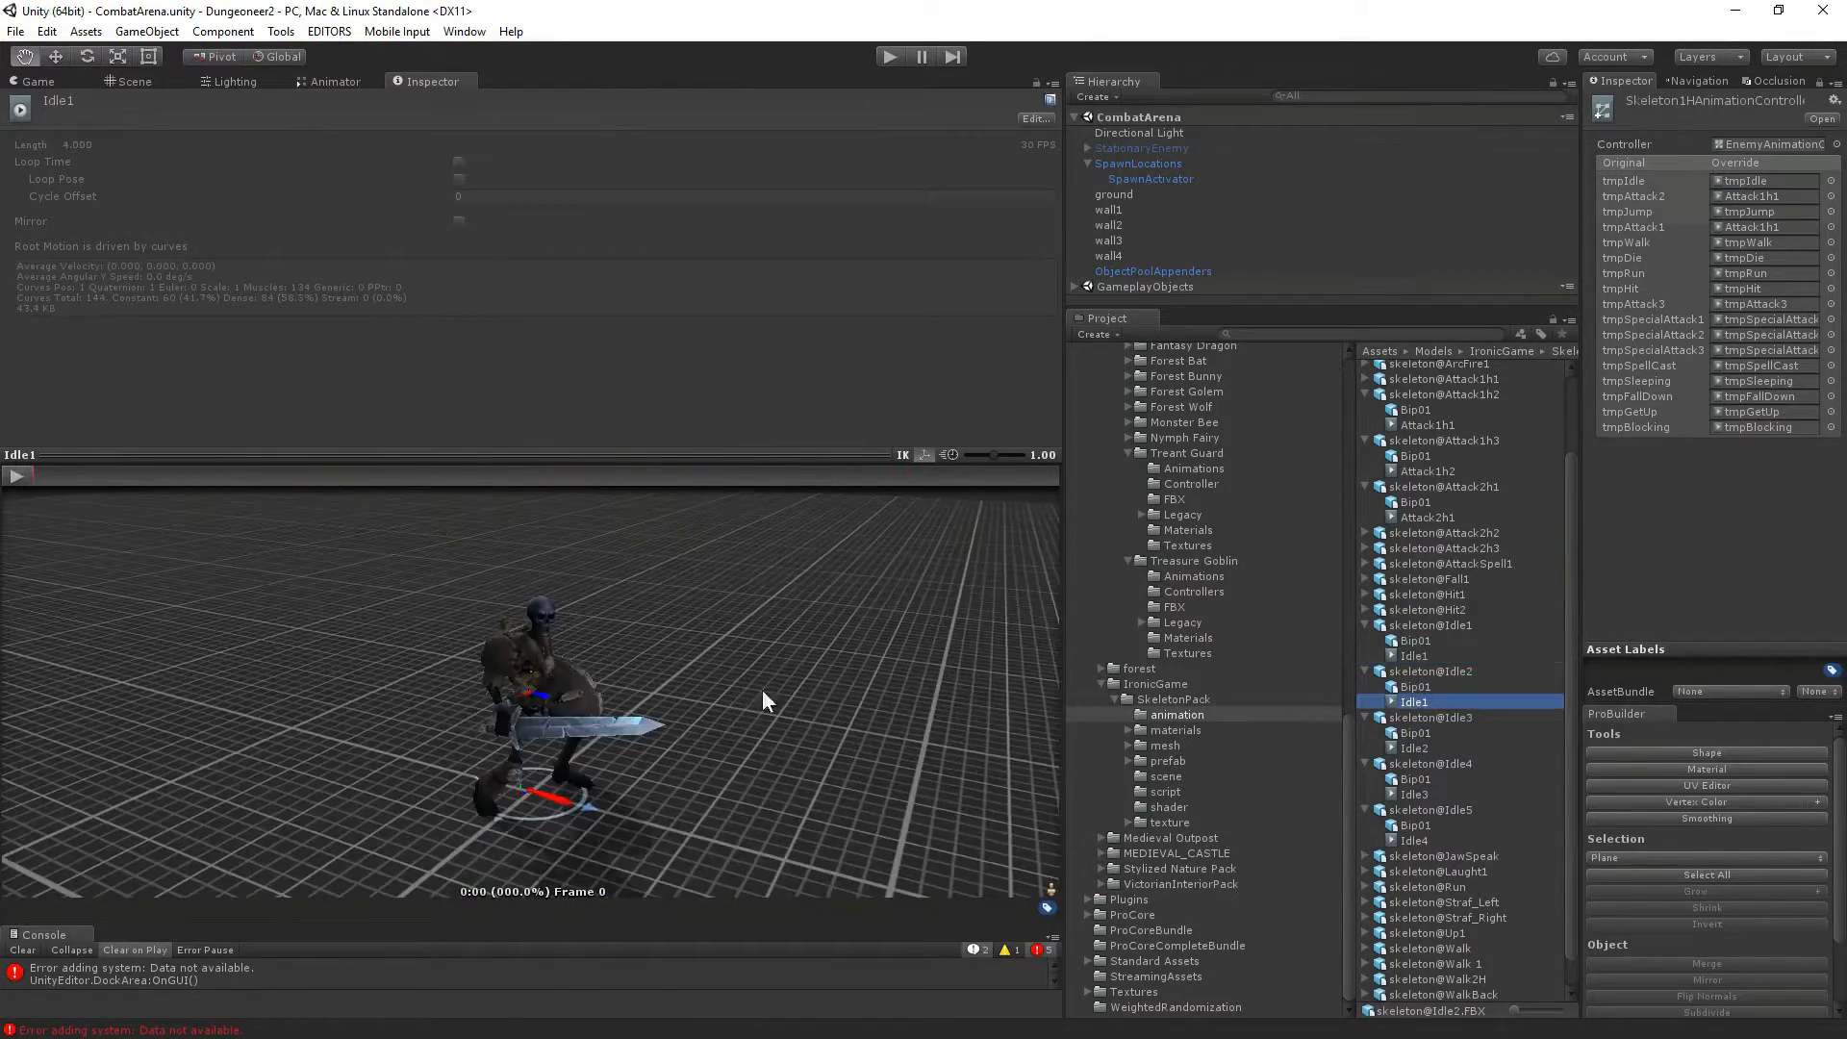
left_click(18, 476)
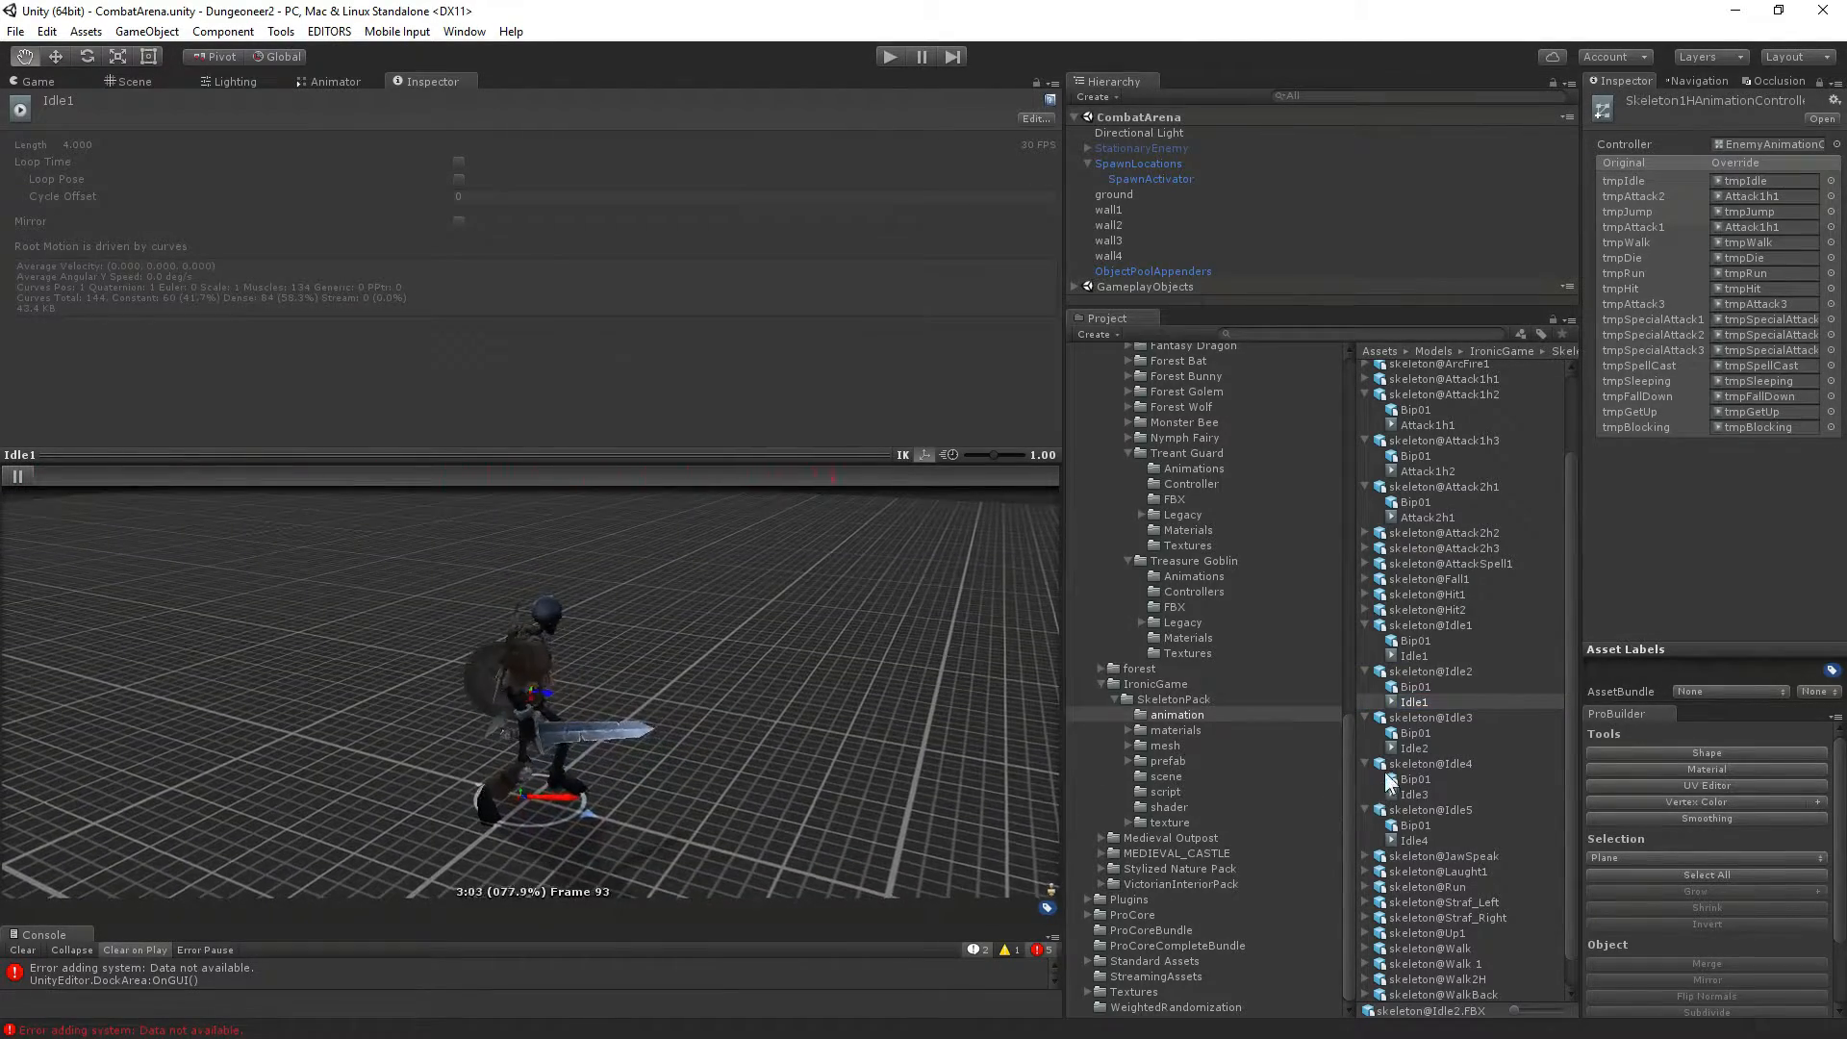
Preview the Idle2 clip of skeleton@Idle3 and the Idle3 clip of skeleton@Idle4.
left_click(1411, 751)
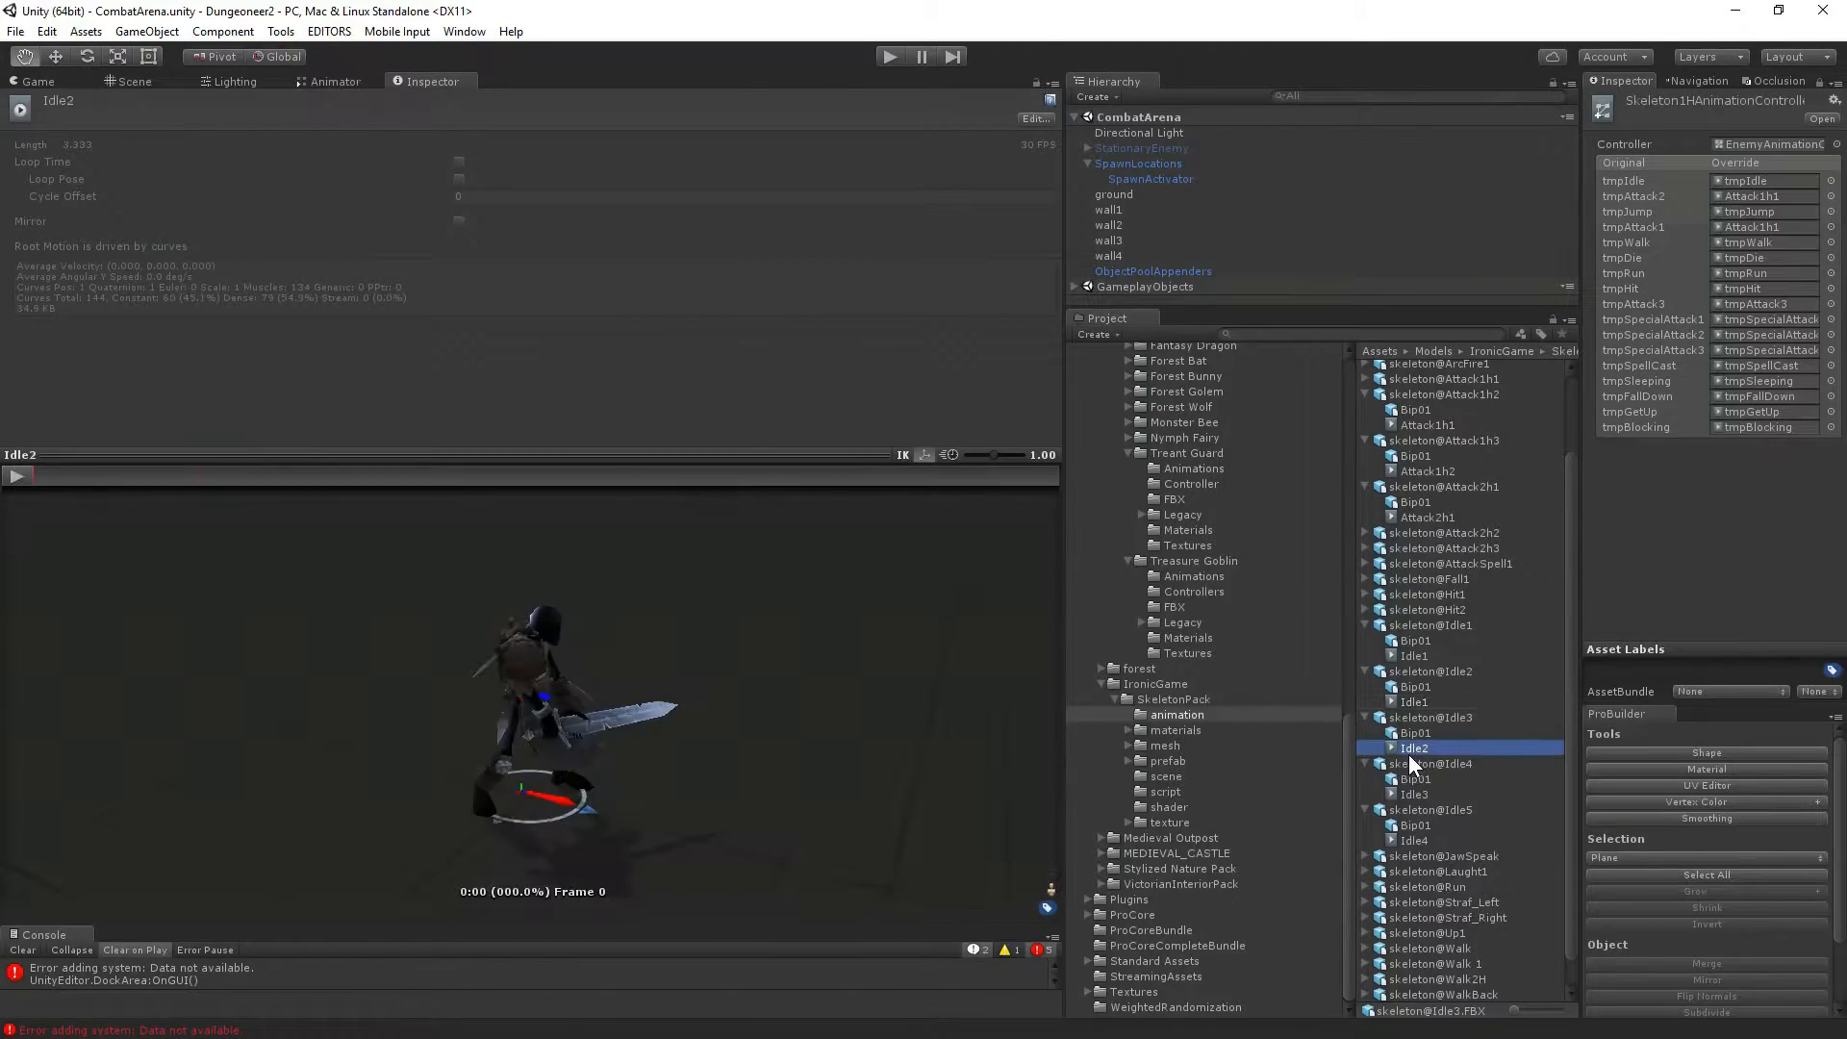
left_click(14, 475)
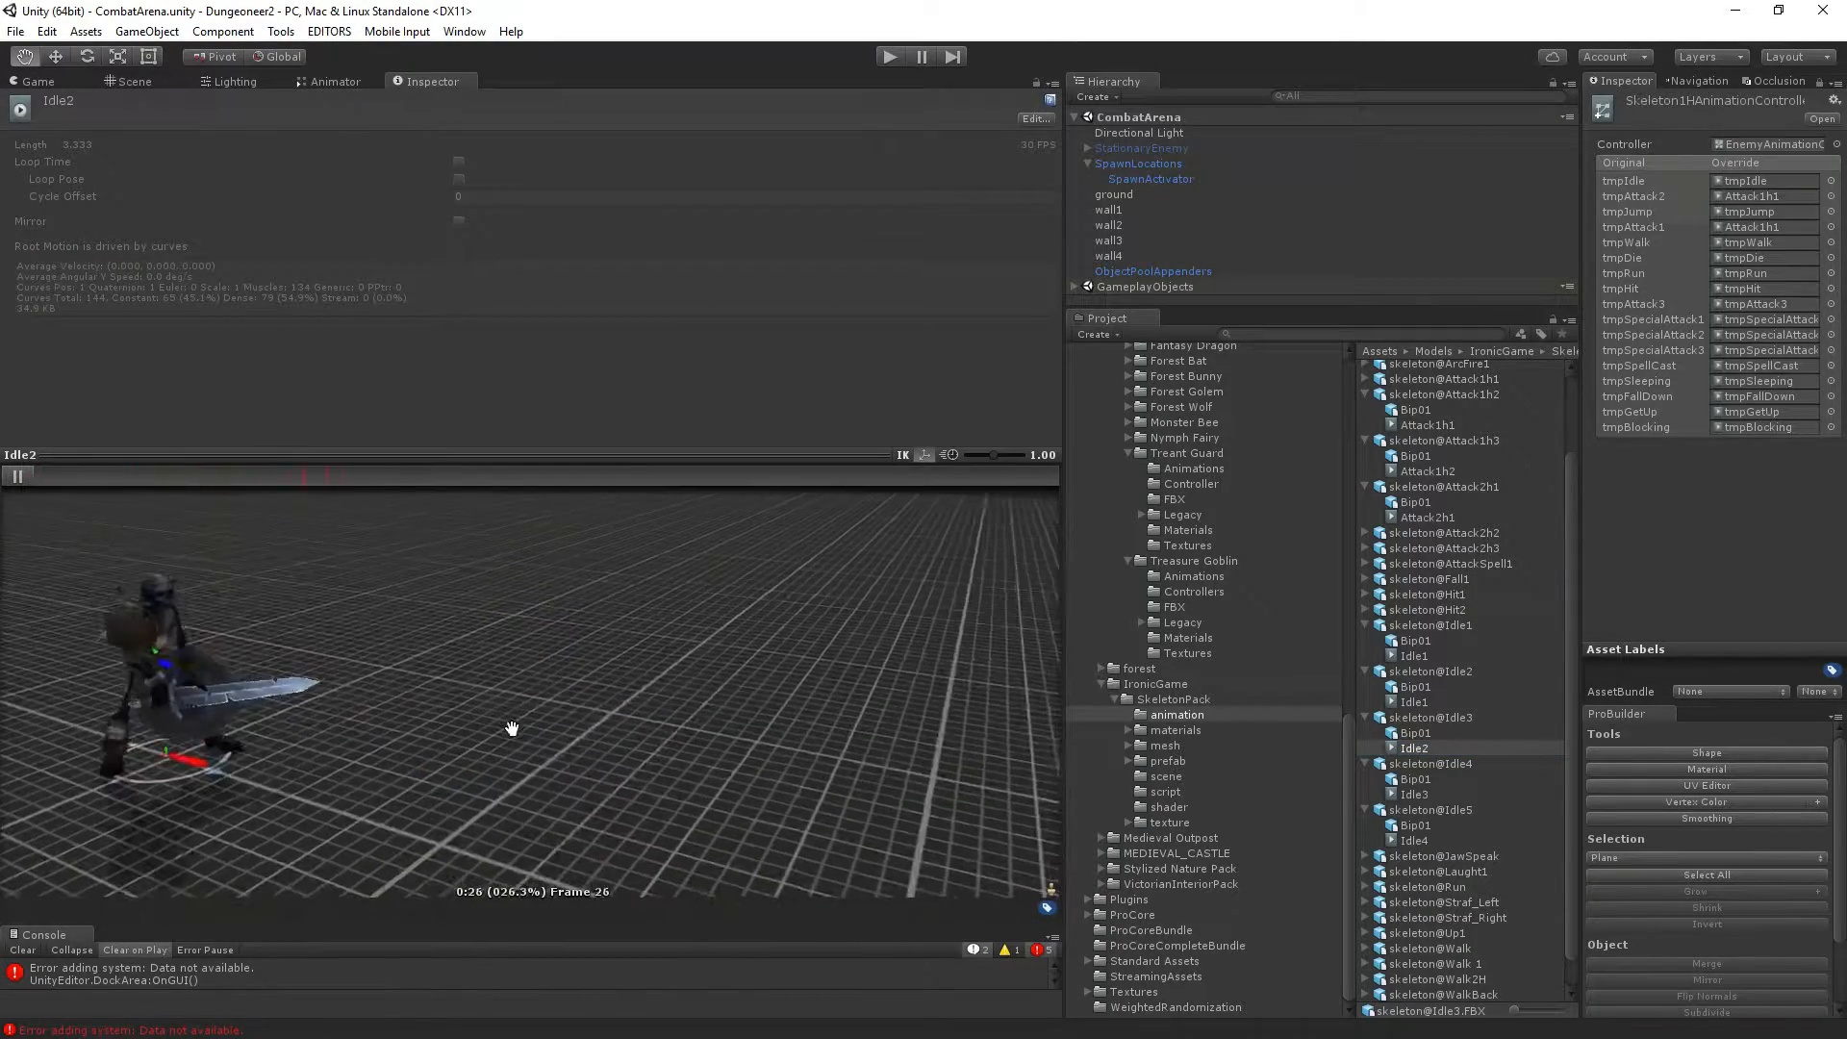
left_click(1412, 794)
left_click(16, 476)
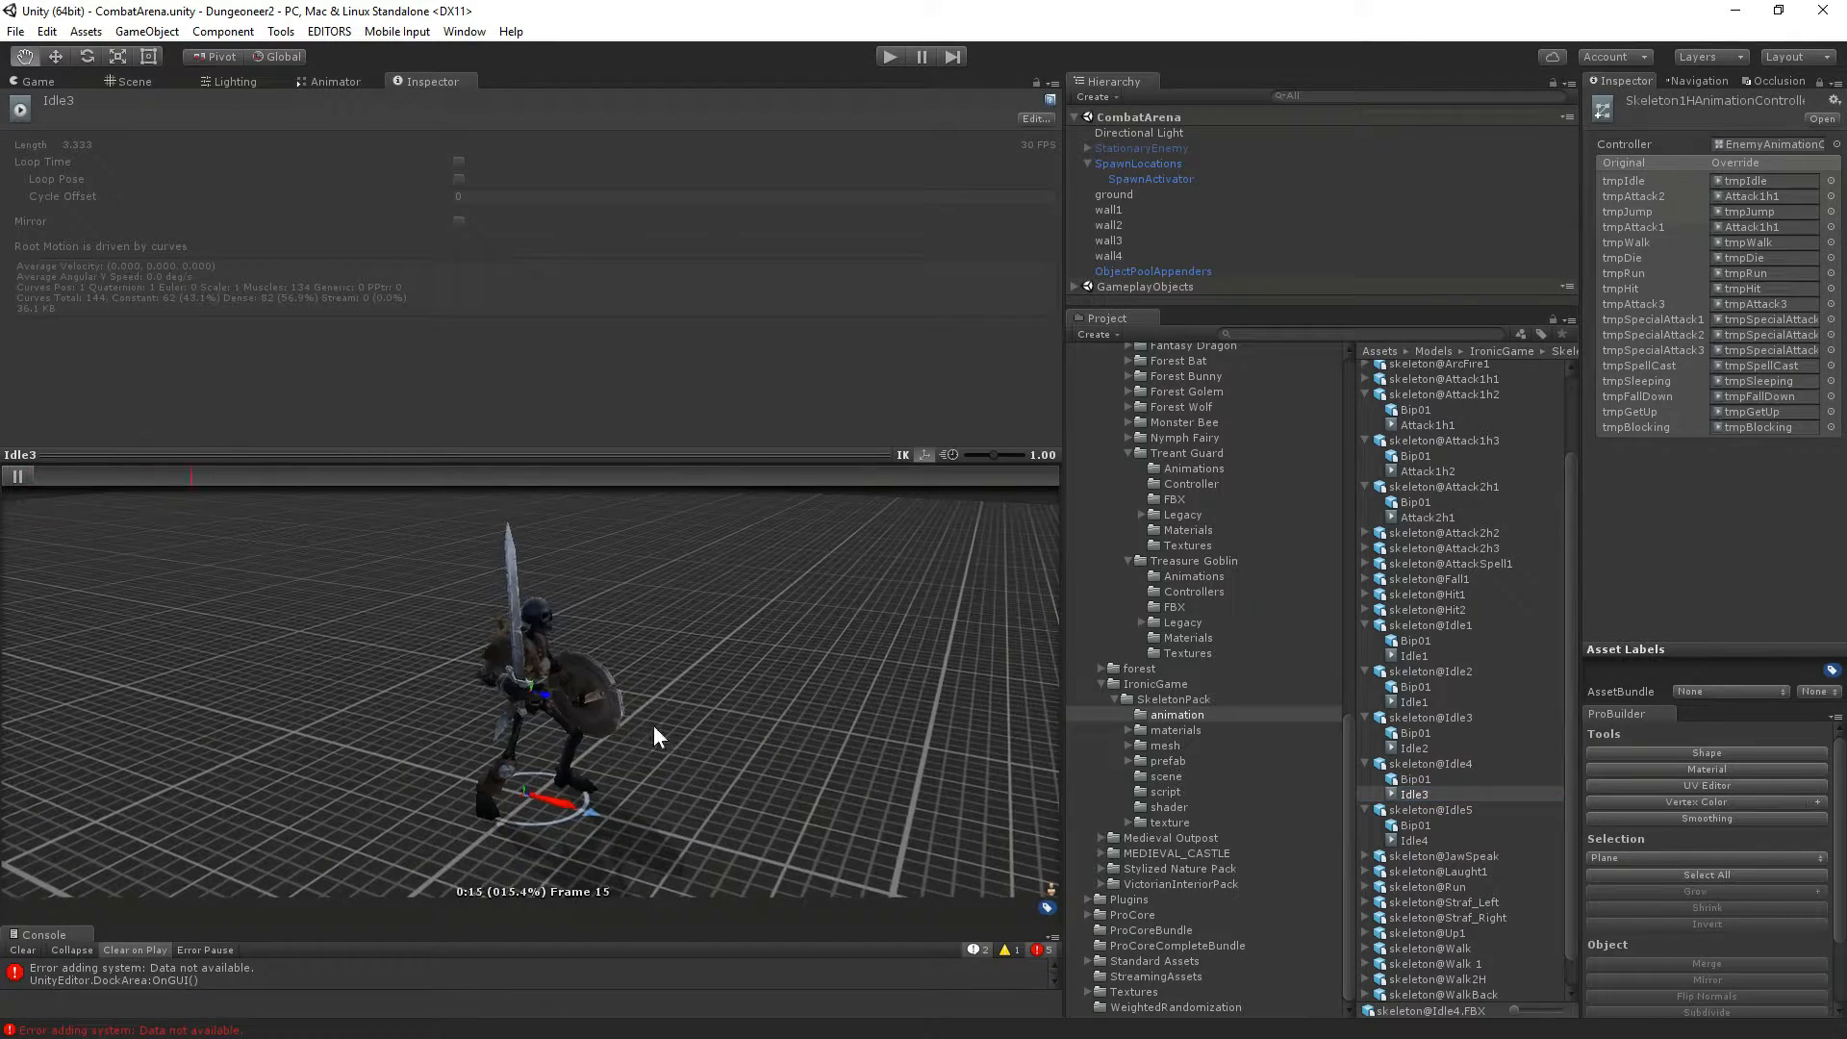
left_click_drag(586, 723, 499, 714)
Recheck the pose of skeleton@Idle1 and compare Idle3 of skeleton@Idle4 with Idle4 of skeleton@Idle5 in the preview.
left_click(1412, 656)
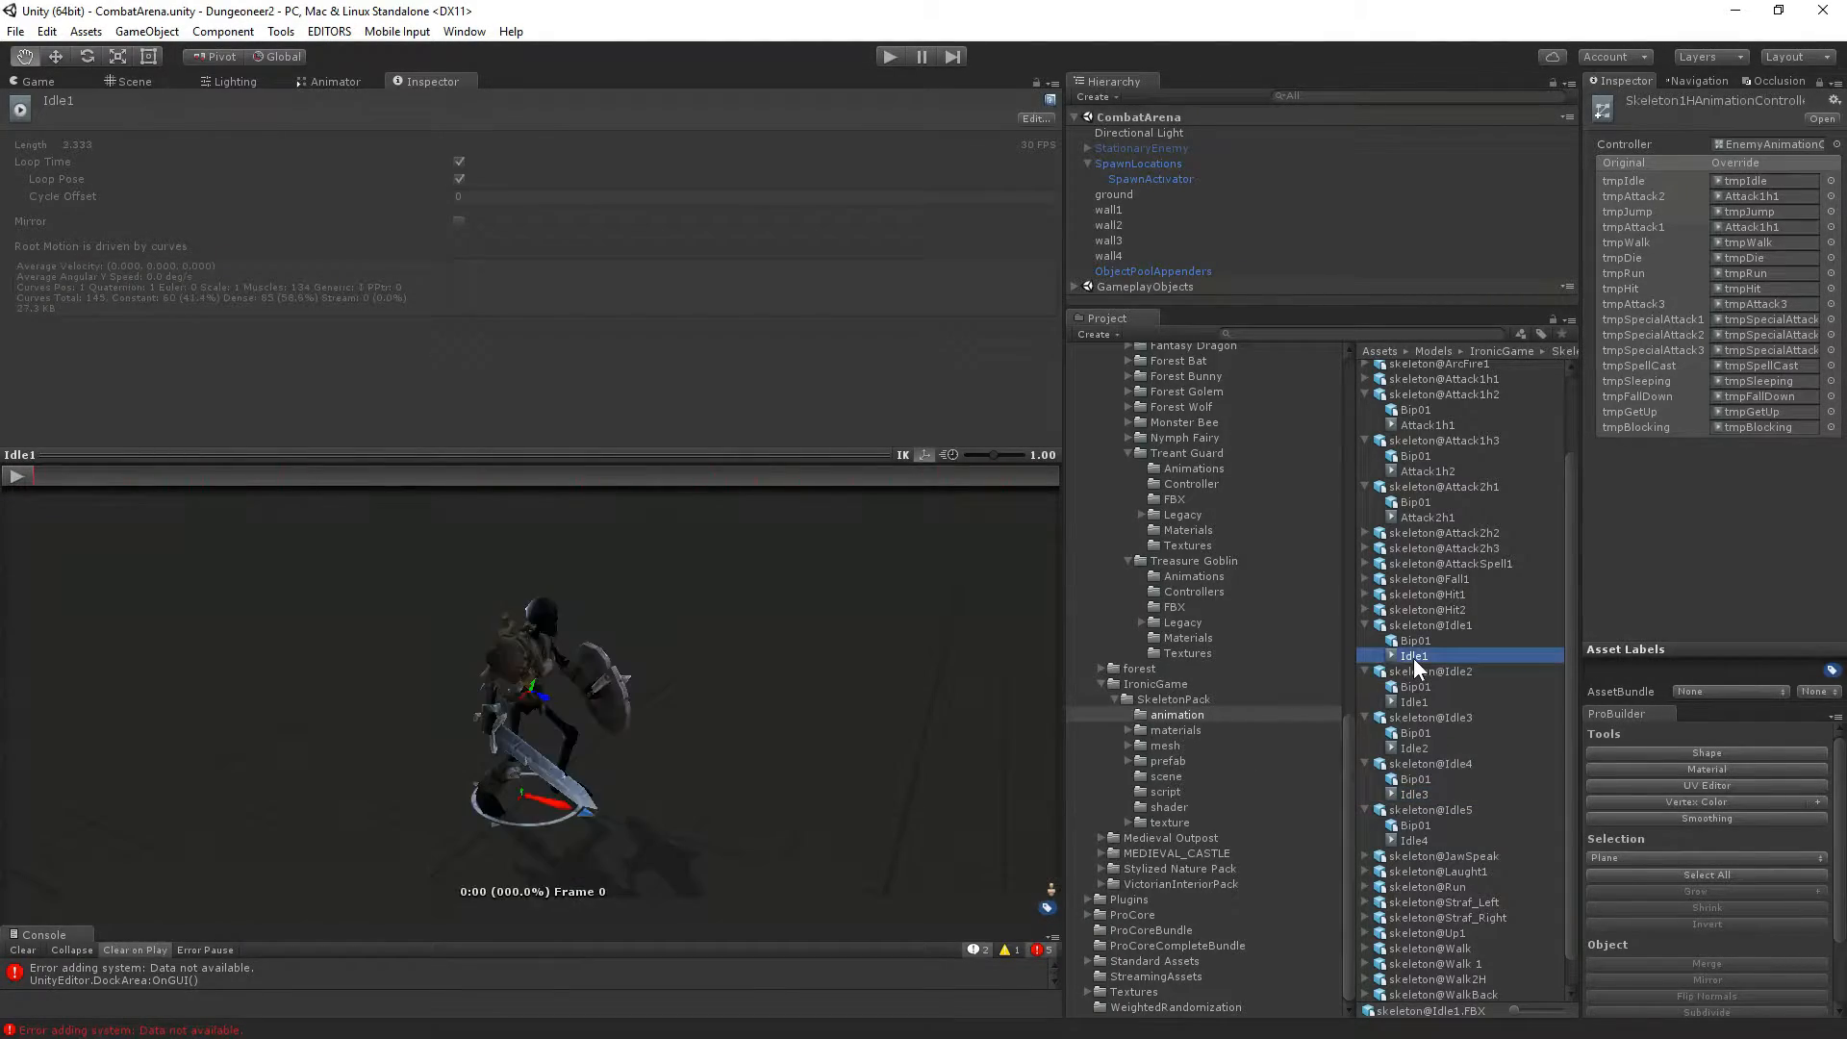
left_click(1417, 793)
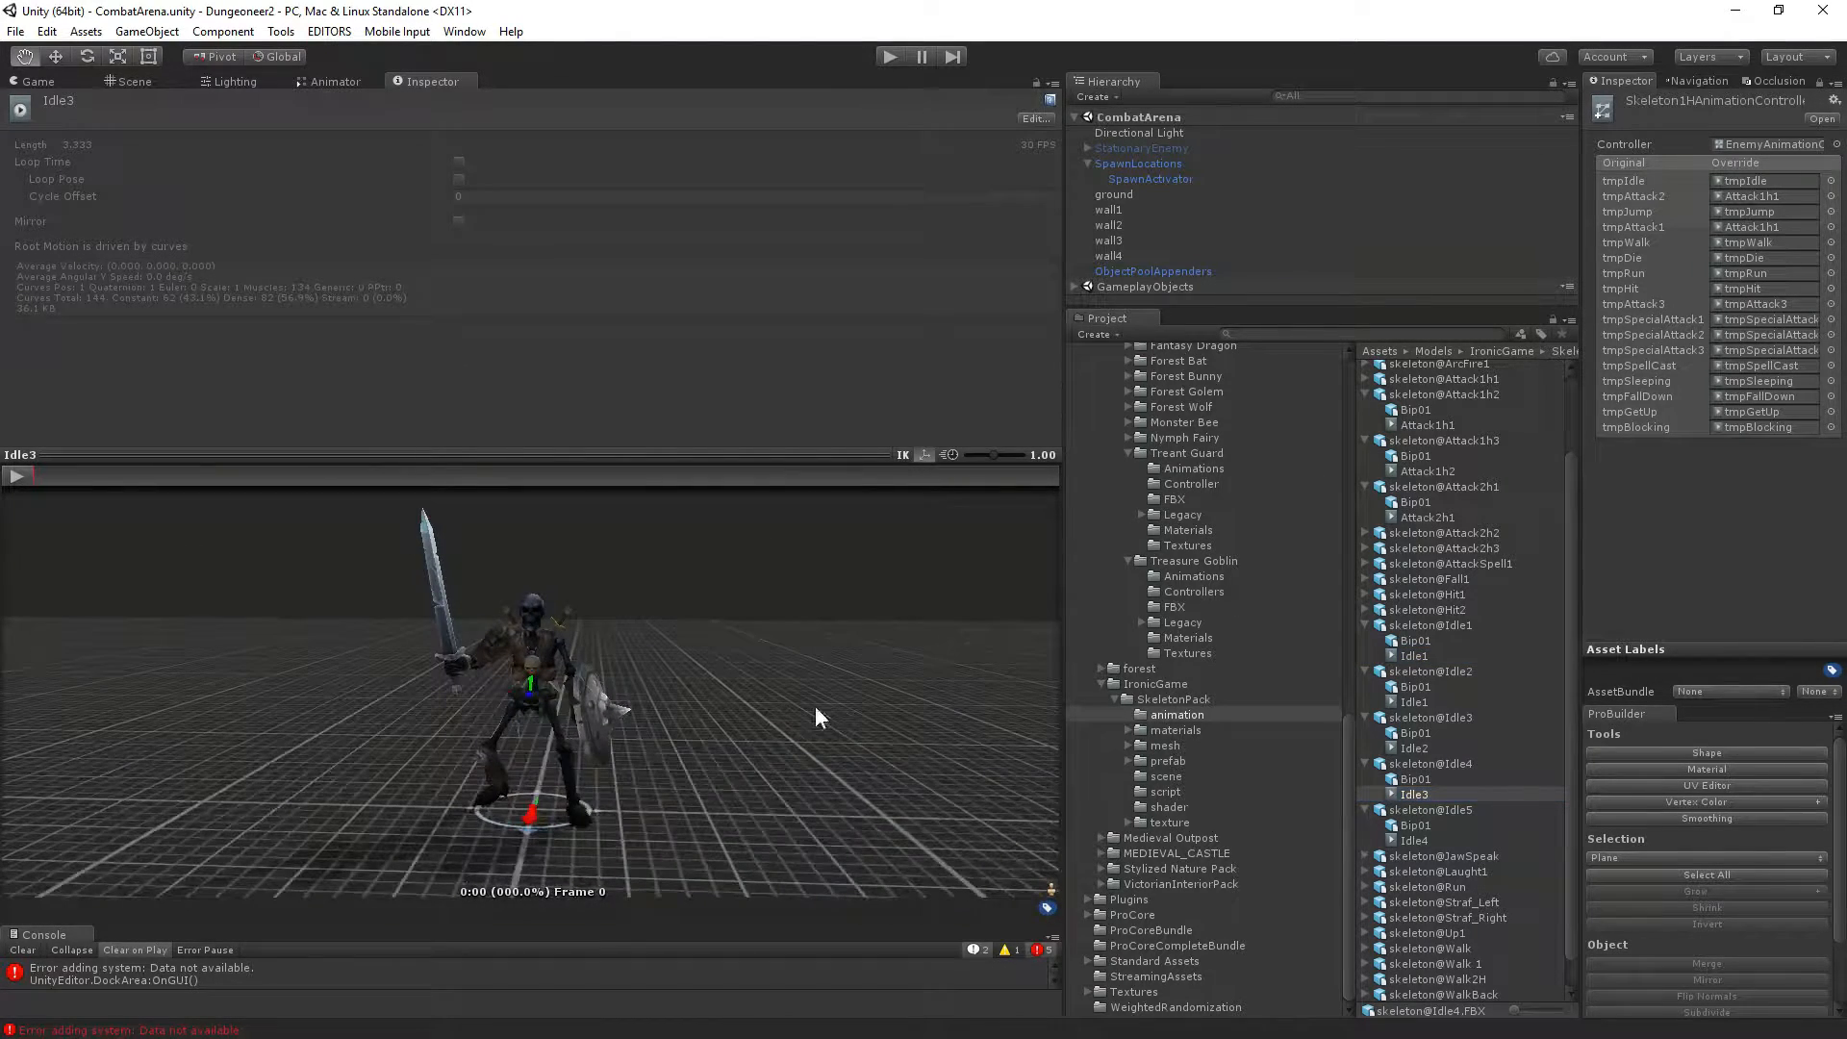
left_click(1409, 841)
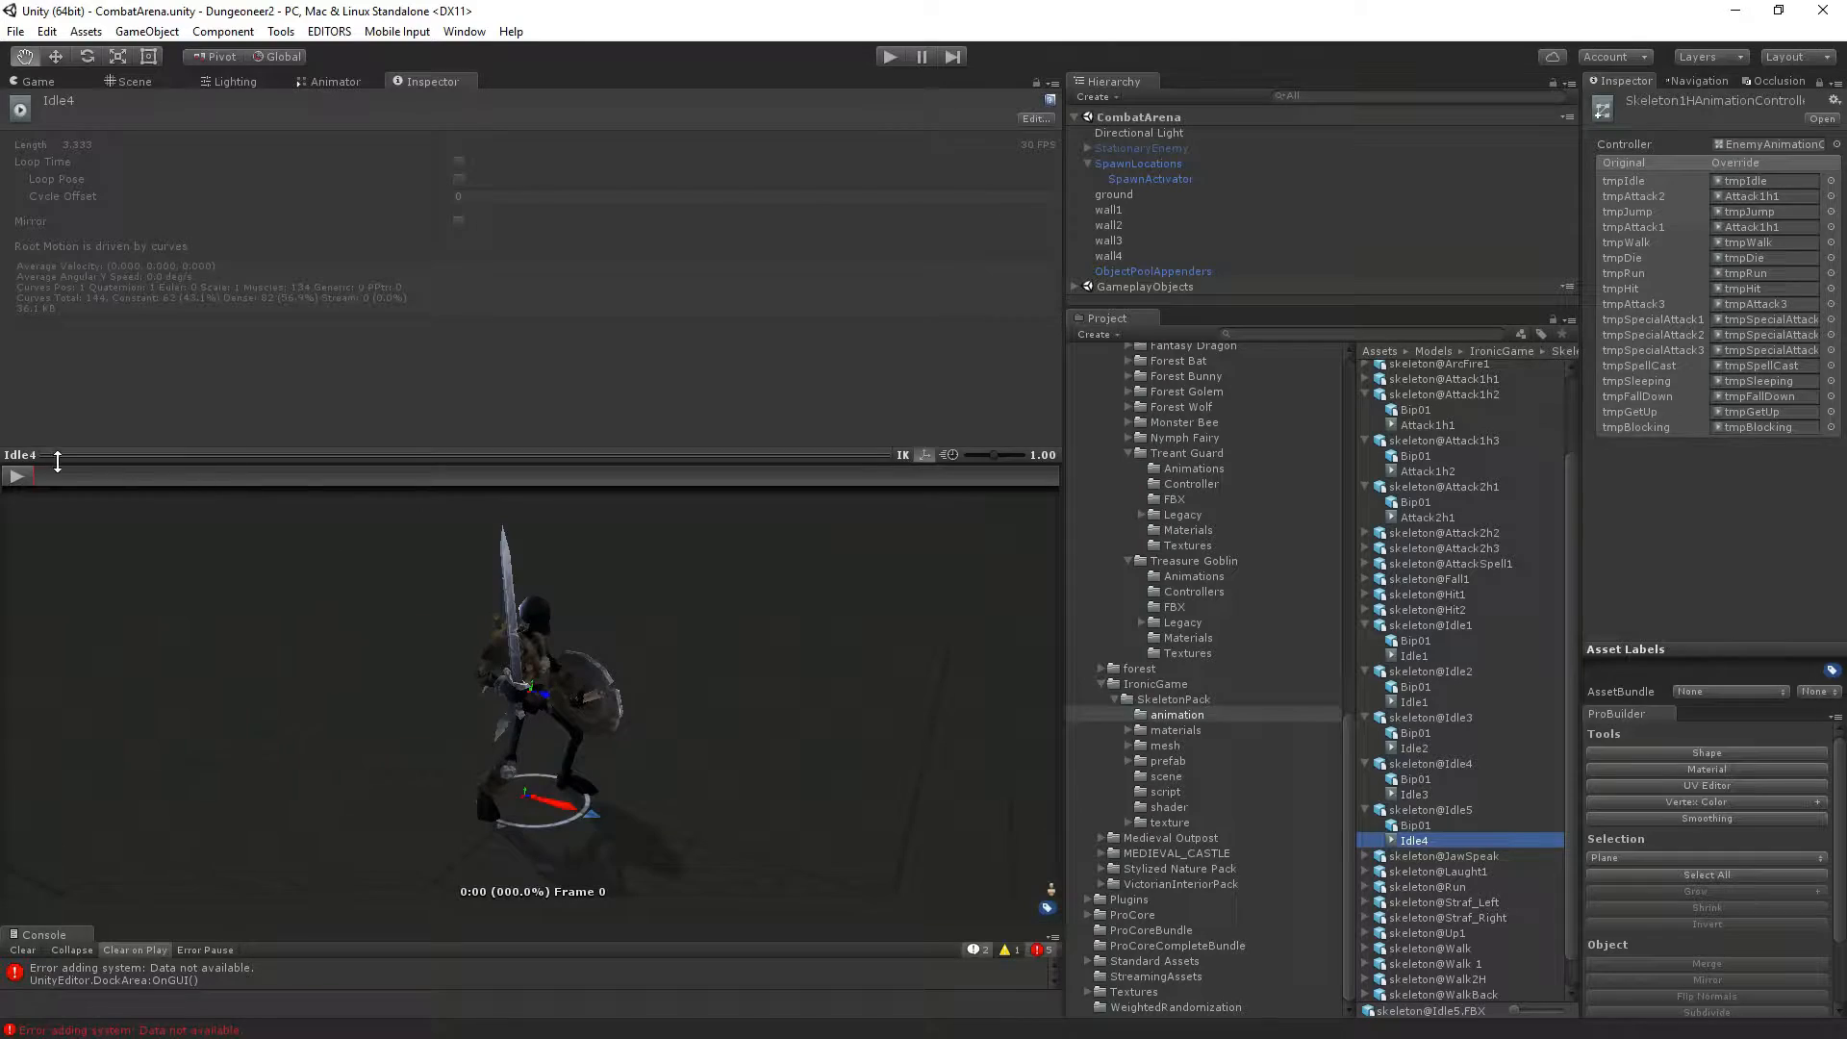
left_click(26, 475)
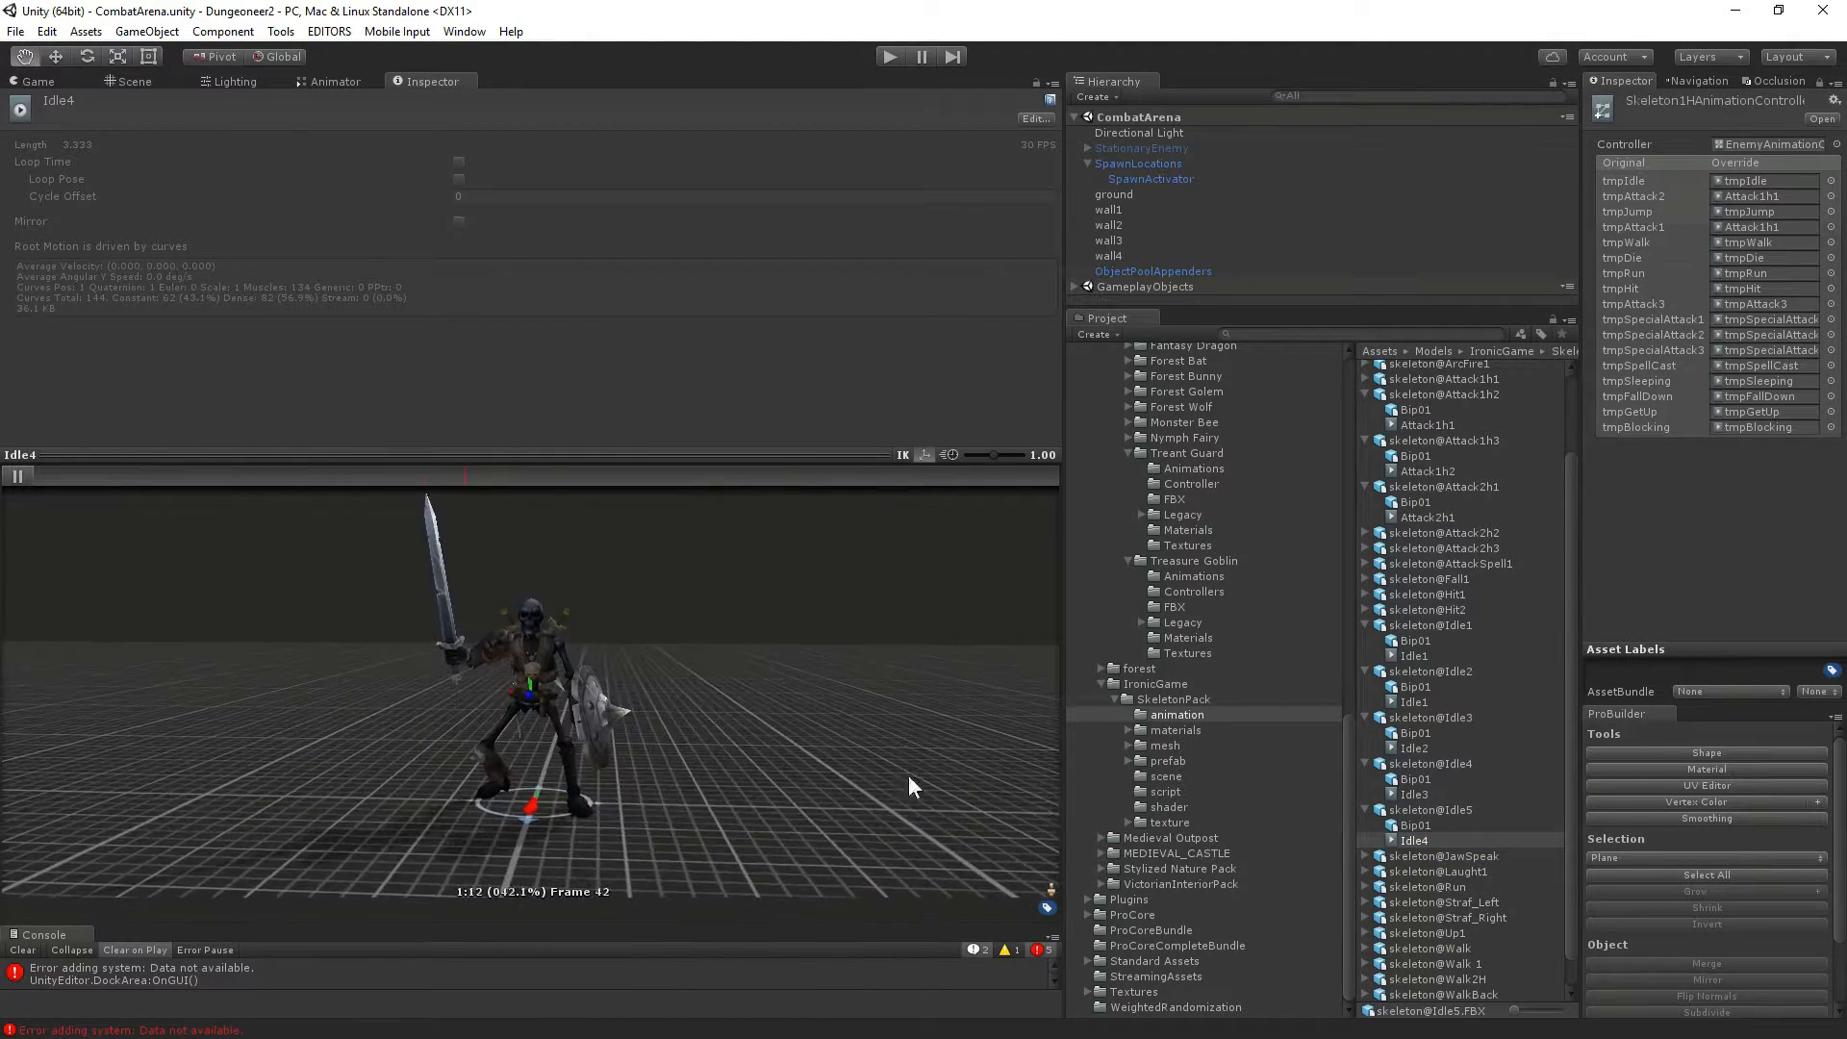
left_click(1401, 797)
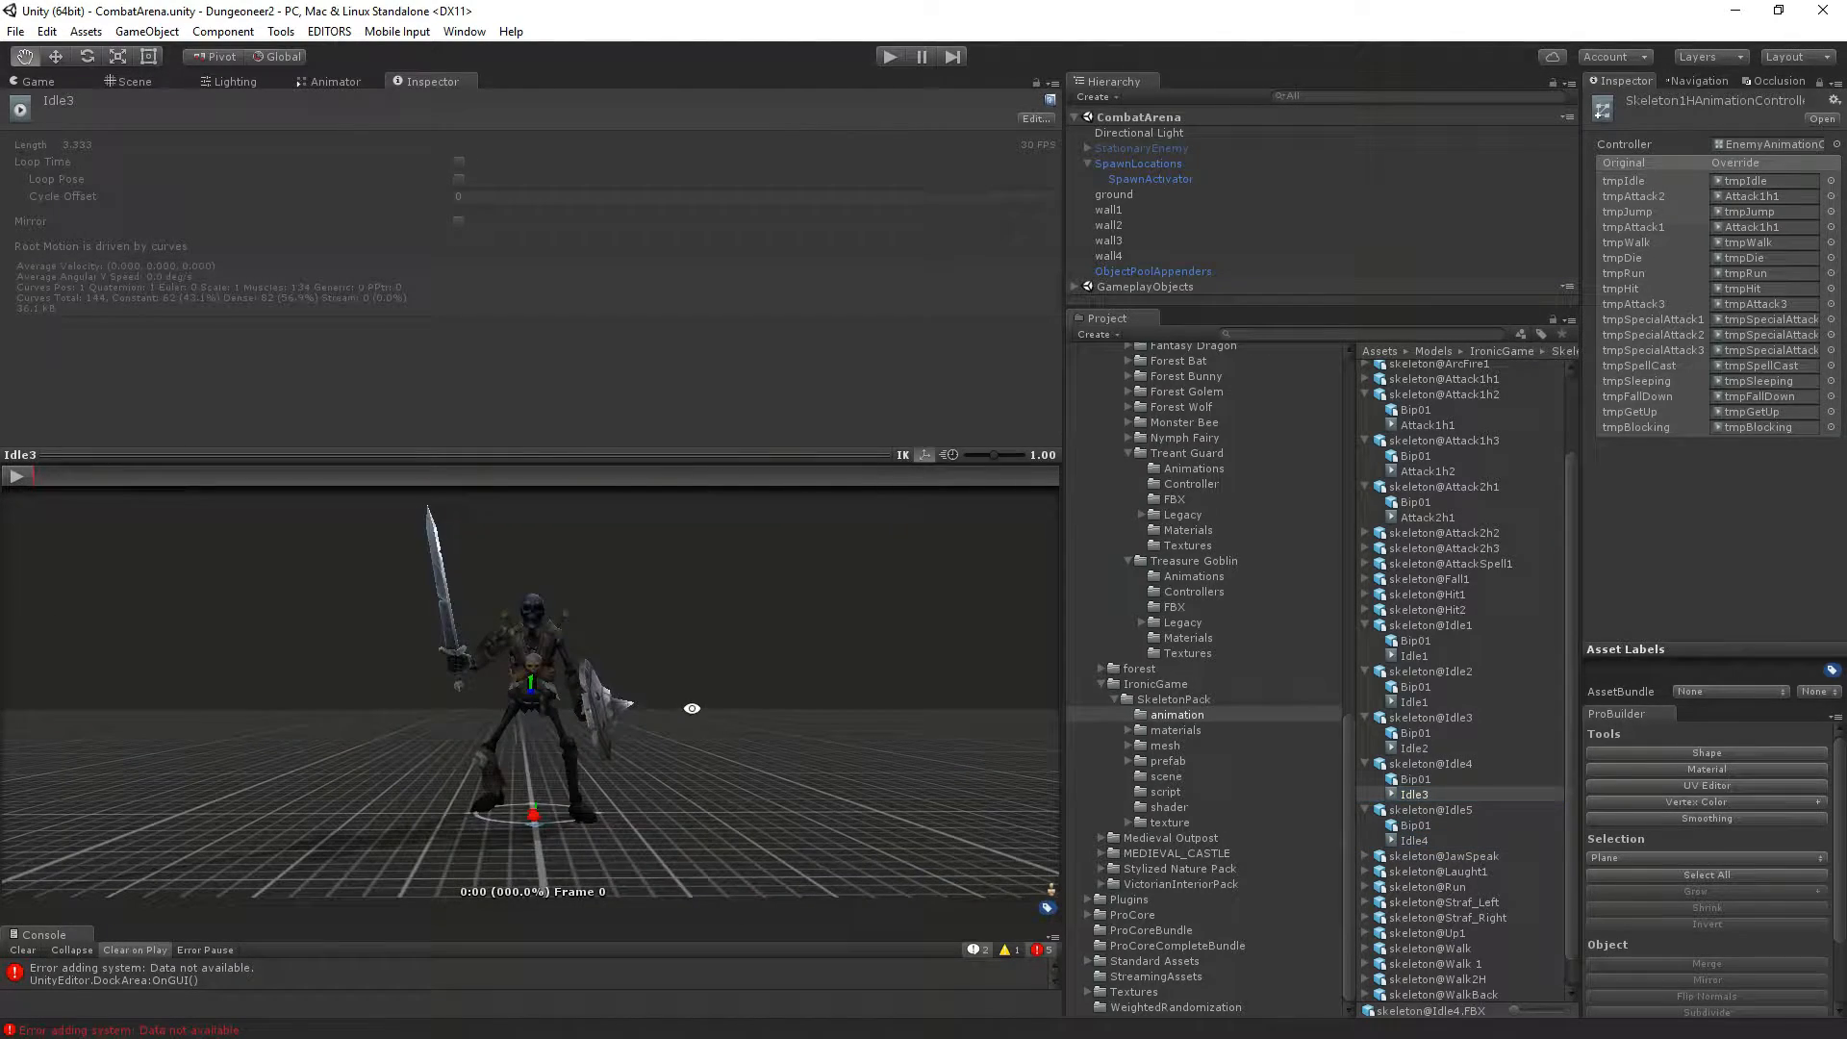
left_click(1420, 841)
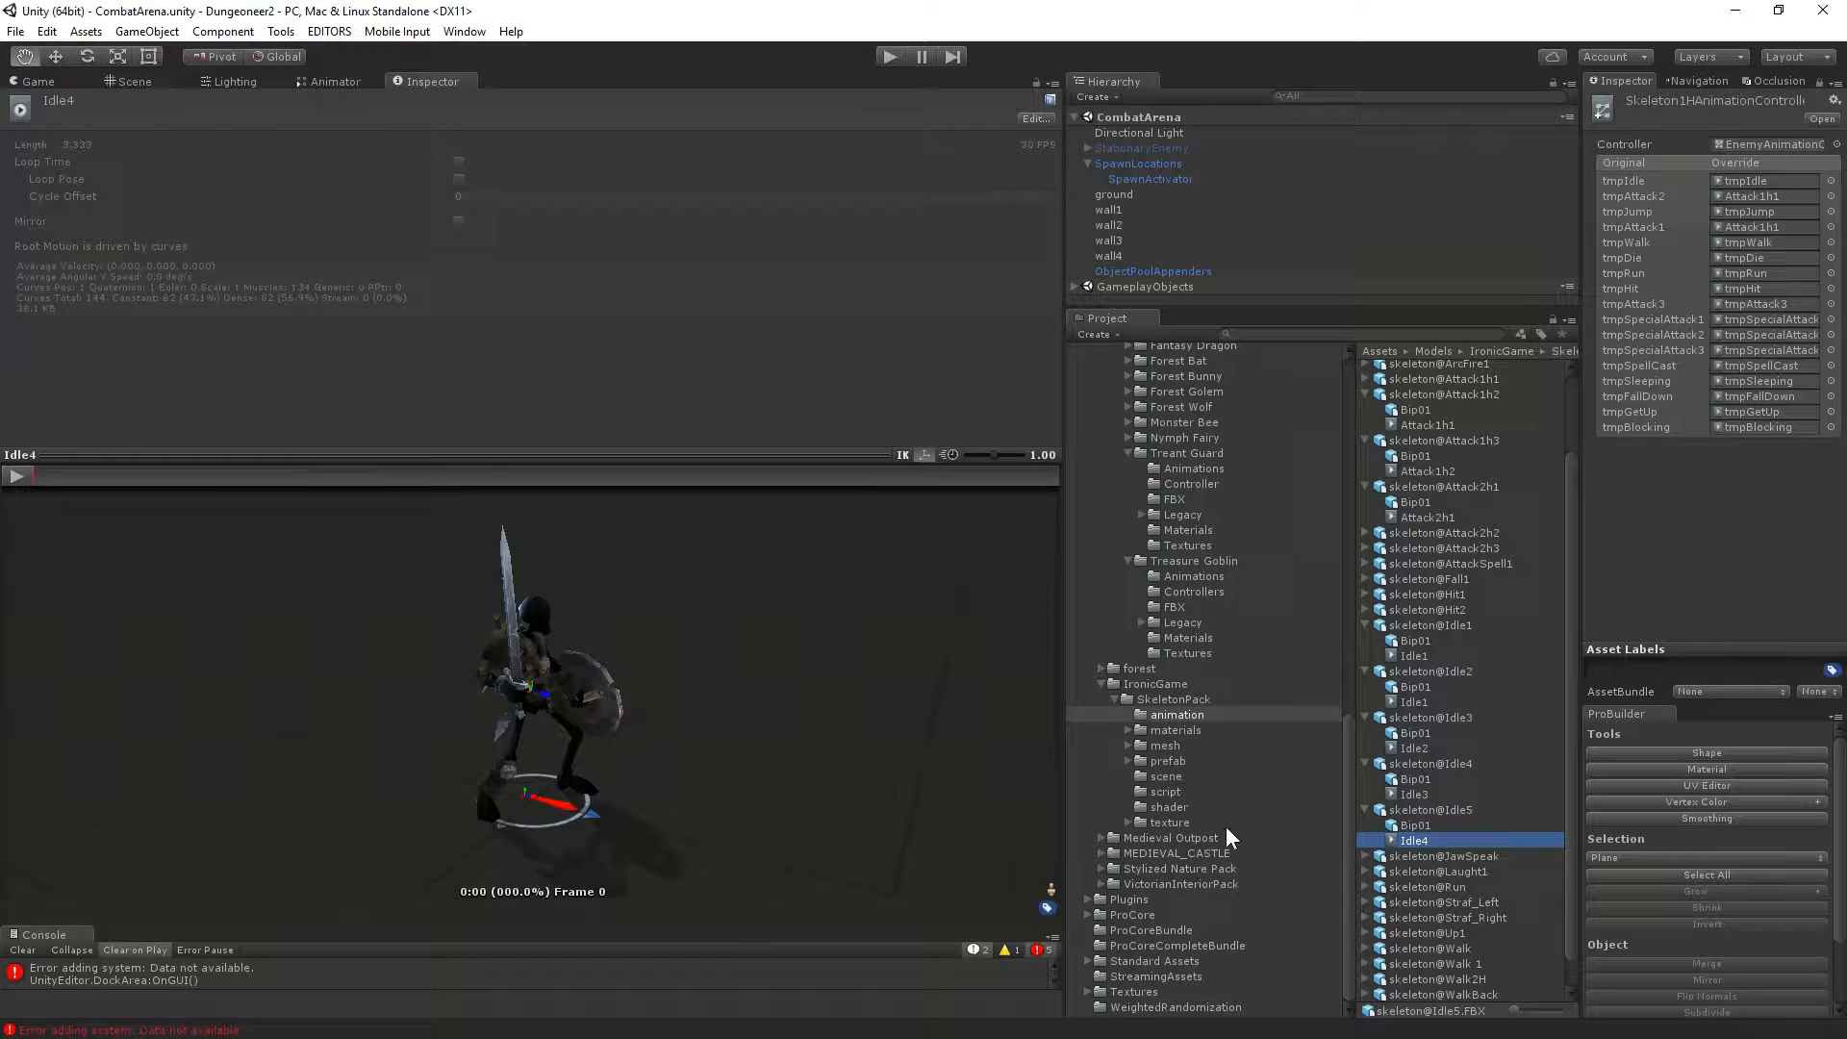
Override tmpIdle with the Idle1 clip of skeleton@Idle1.
scroll(1462, 741, "down", 2)
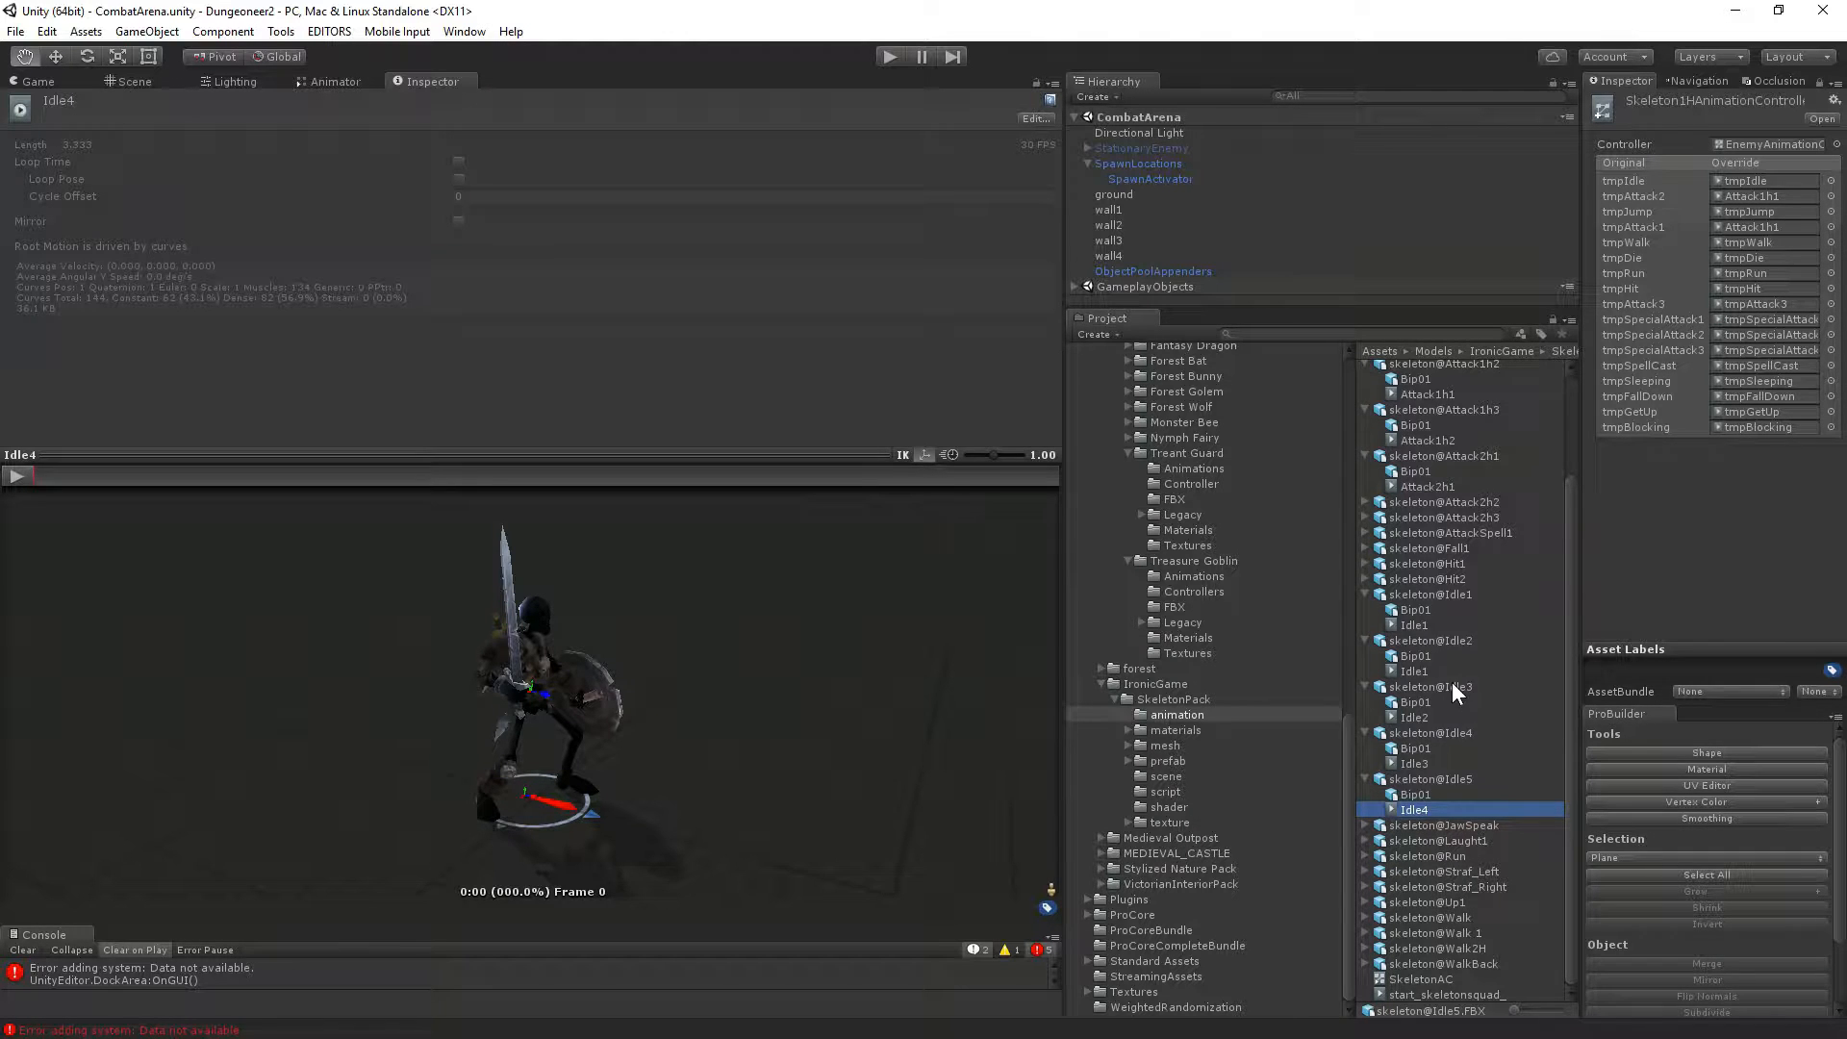
scroll(1451, 664, "up", 3)
left_click(1417, 681)
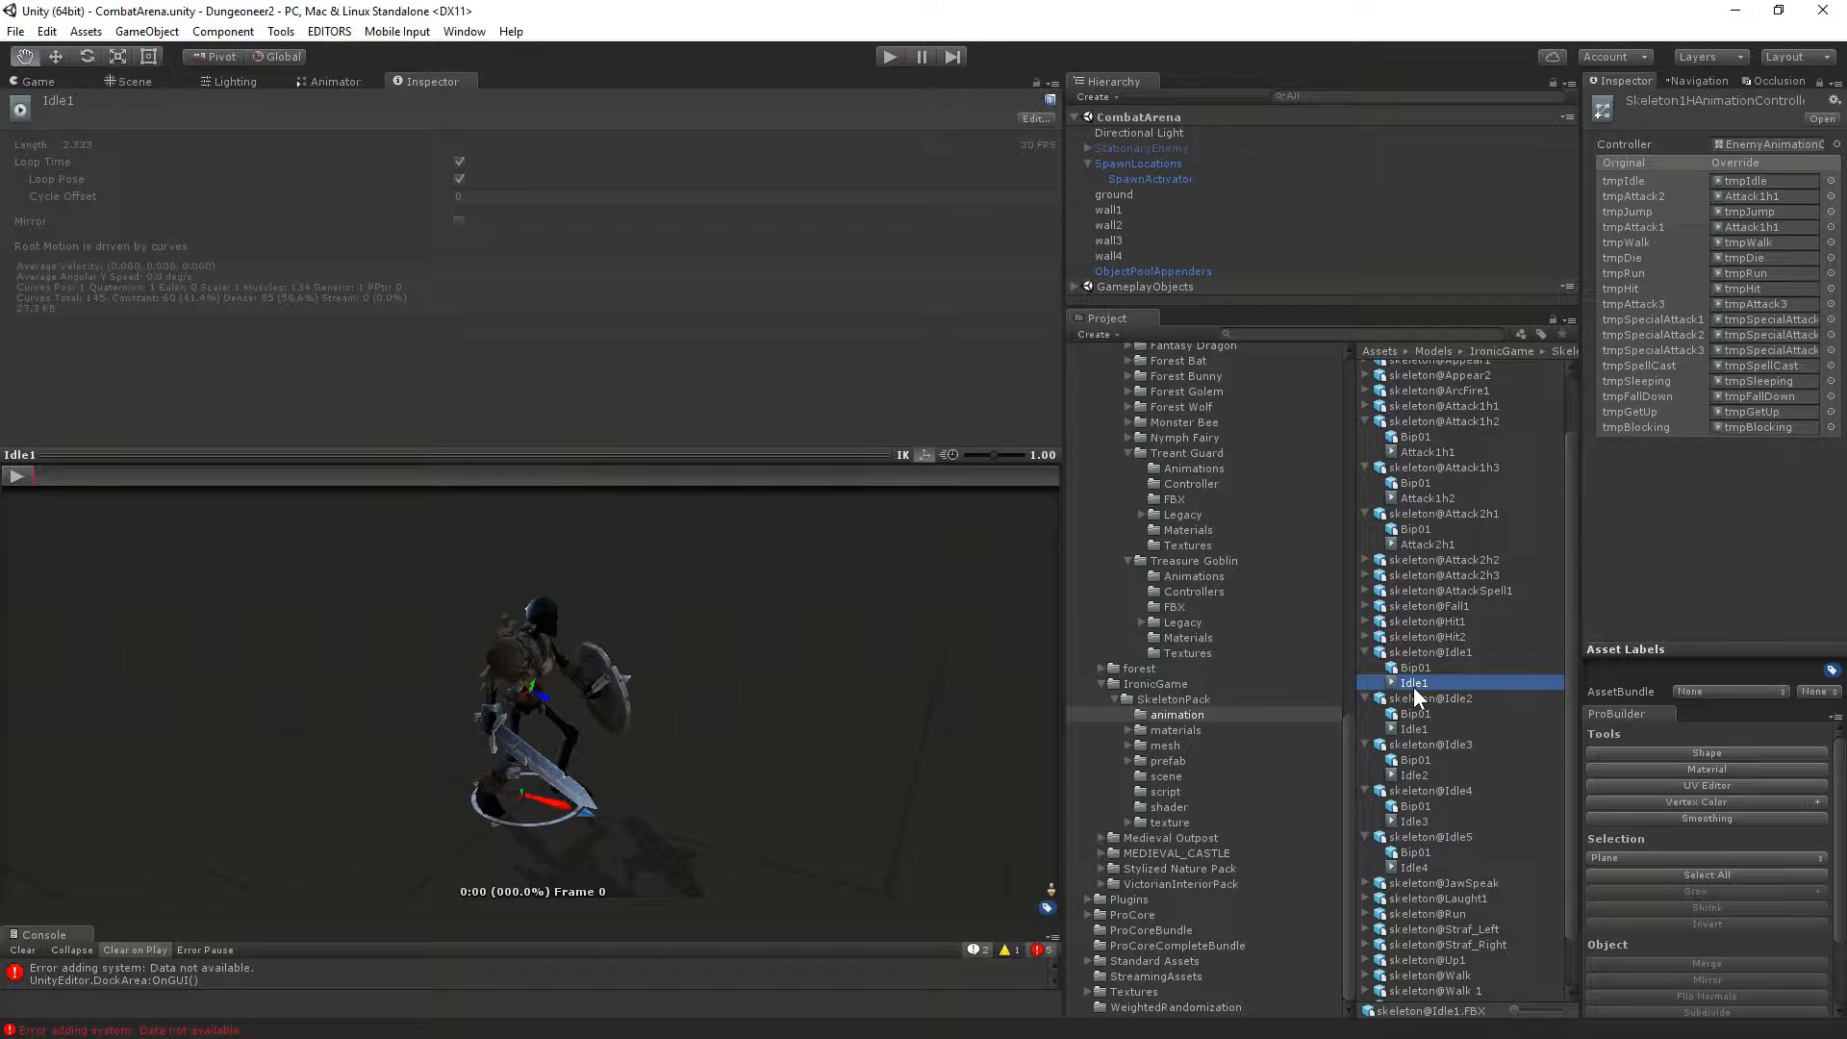
left_click_drag(1412, 687, 1776, 179)
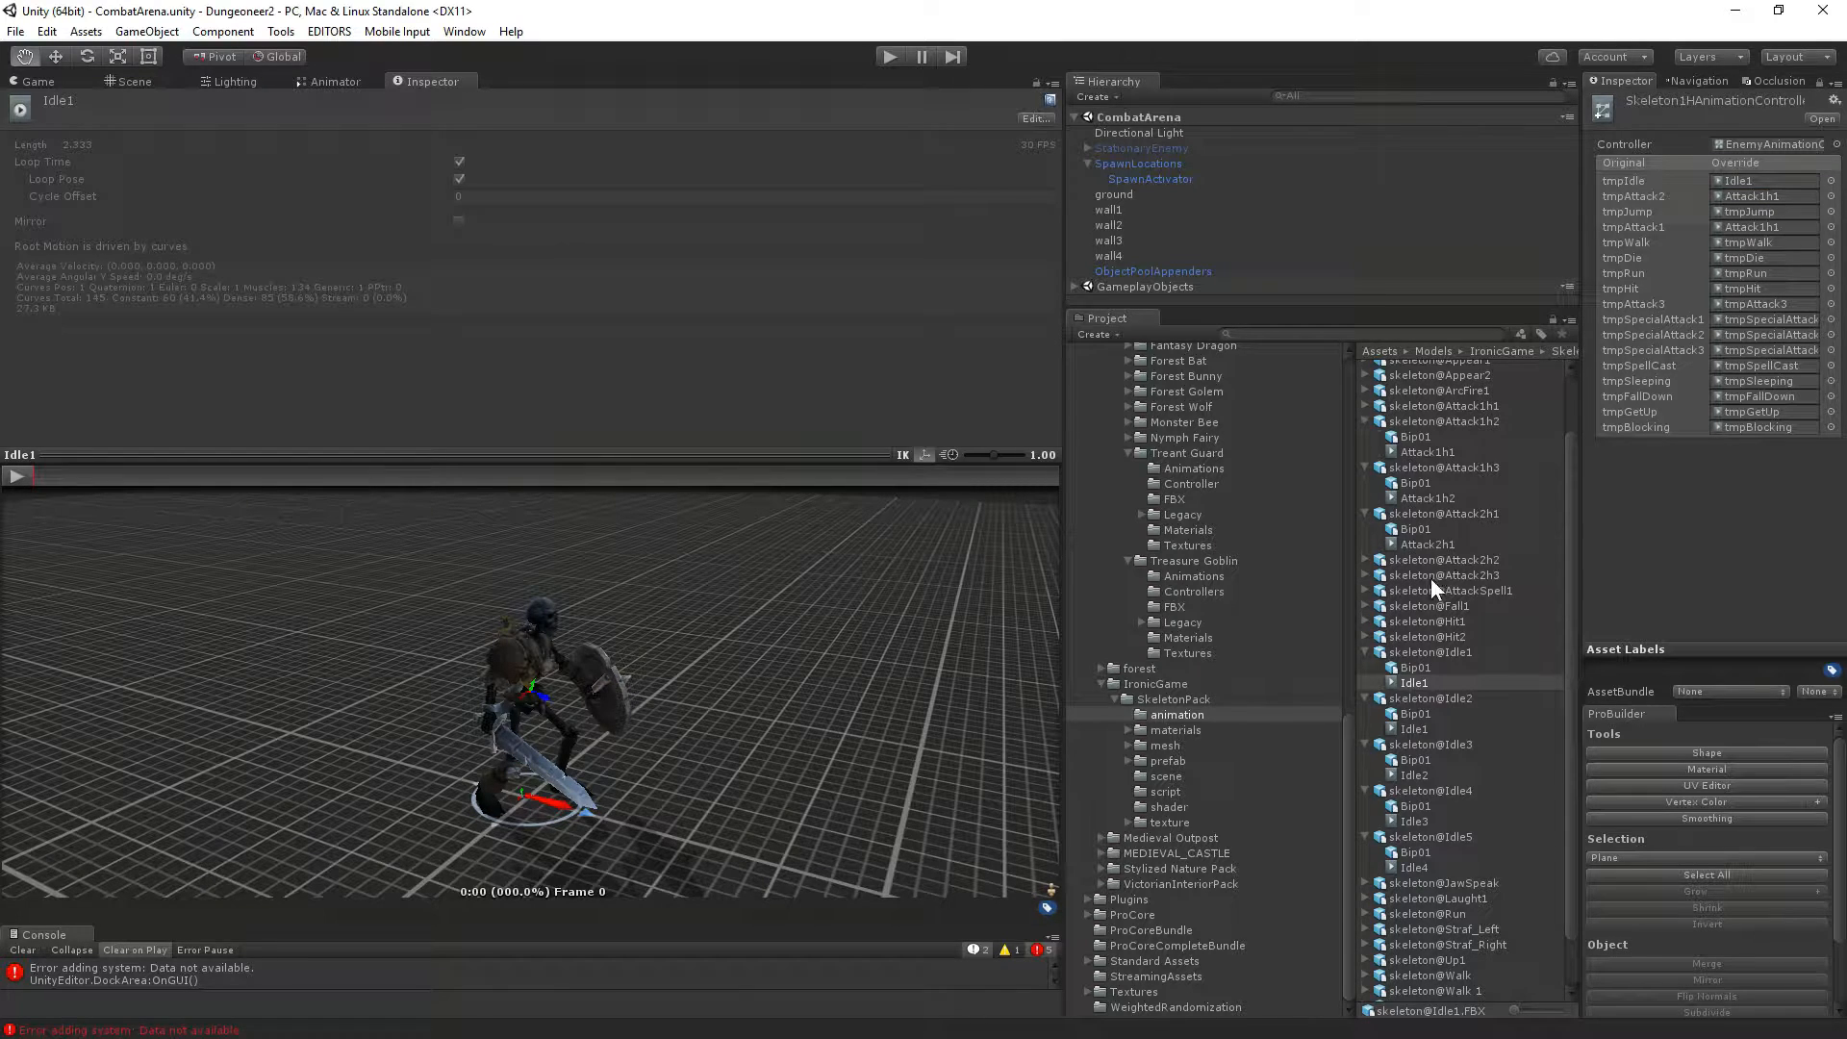
Expand skeleton@Walk, skeleton@Walk 1 and skeleton@Walk2H to list the walk clips inside them.
scroll(1422, 606, "up", 3)
scroll(1401, 577, "down", 5)
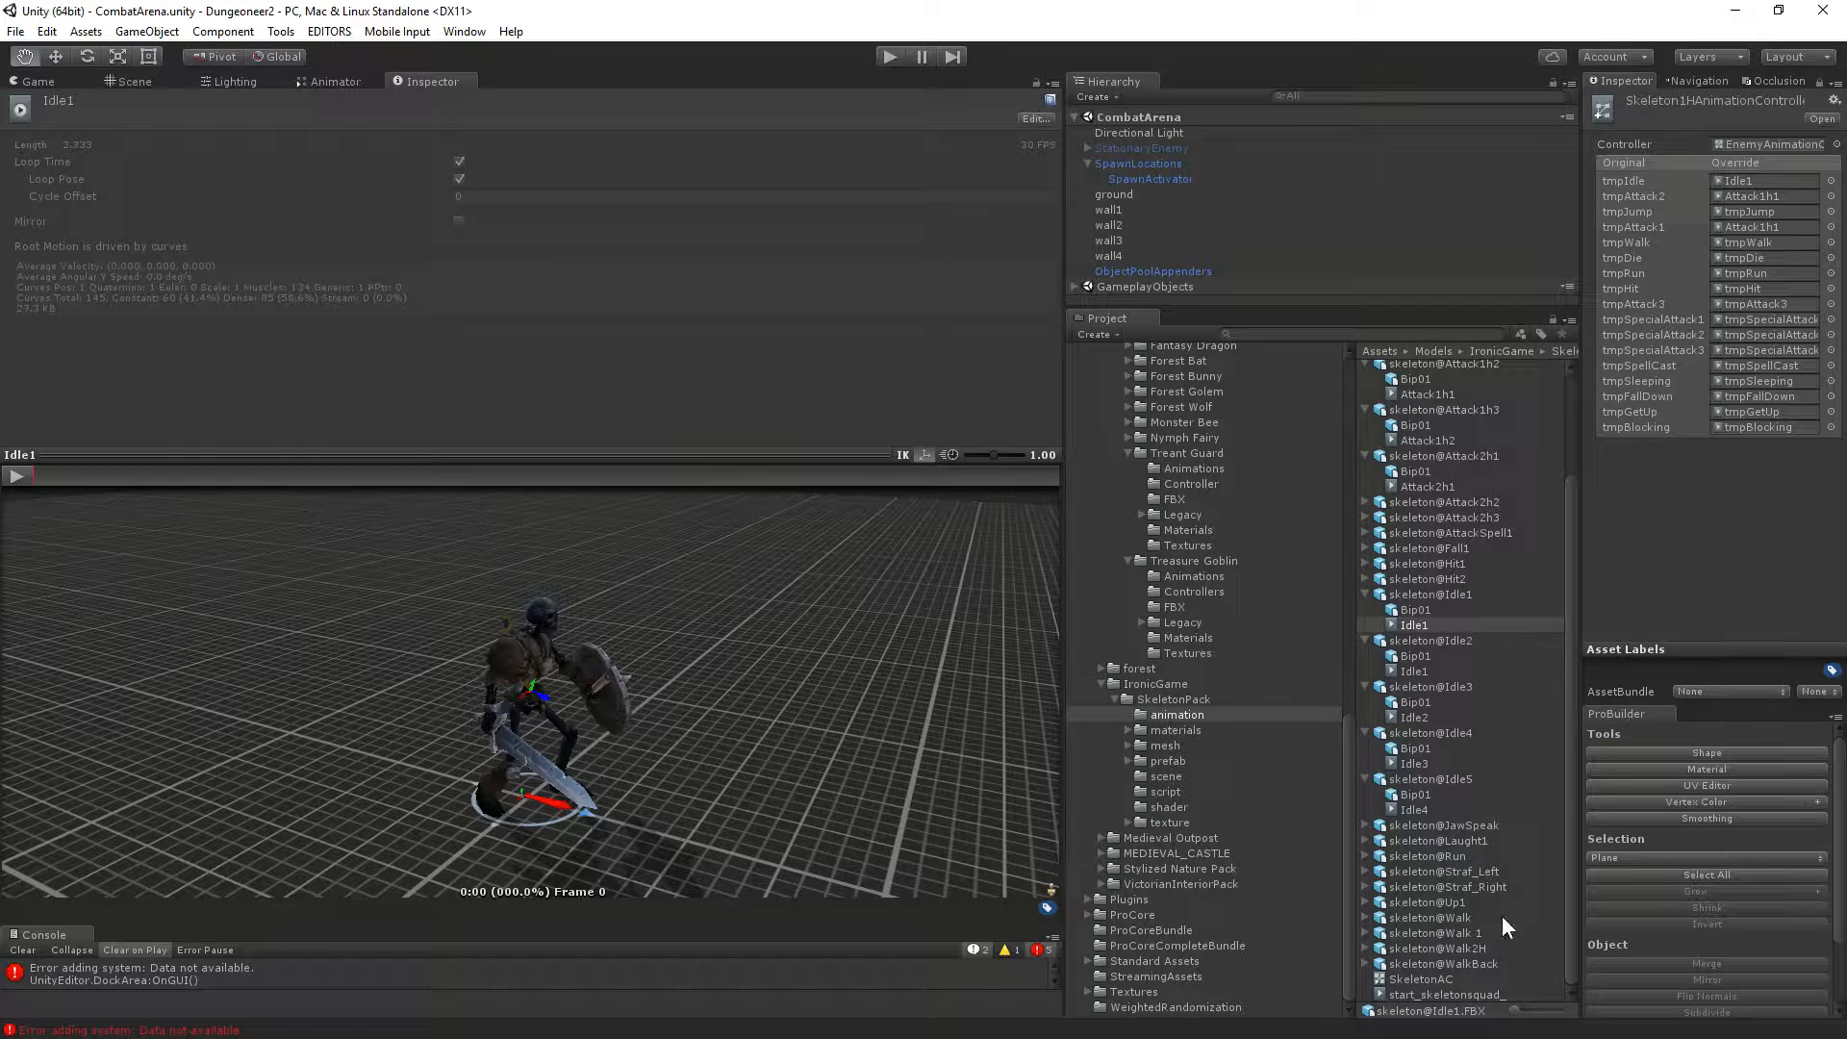
left_click(1364, 921)
left_click(1365, 933)
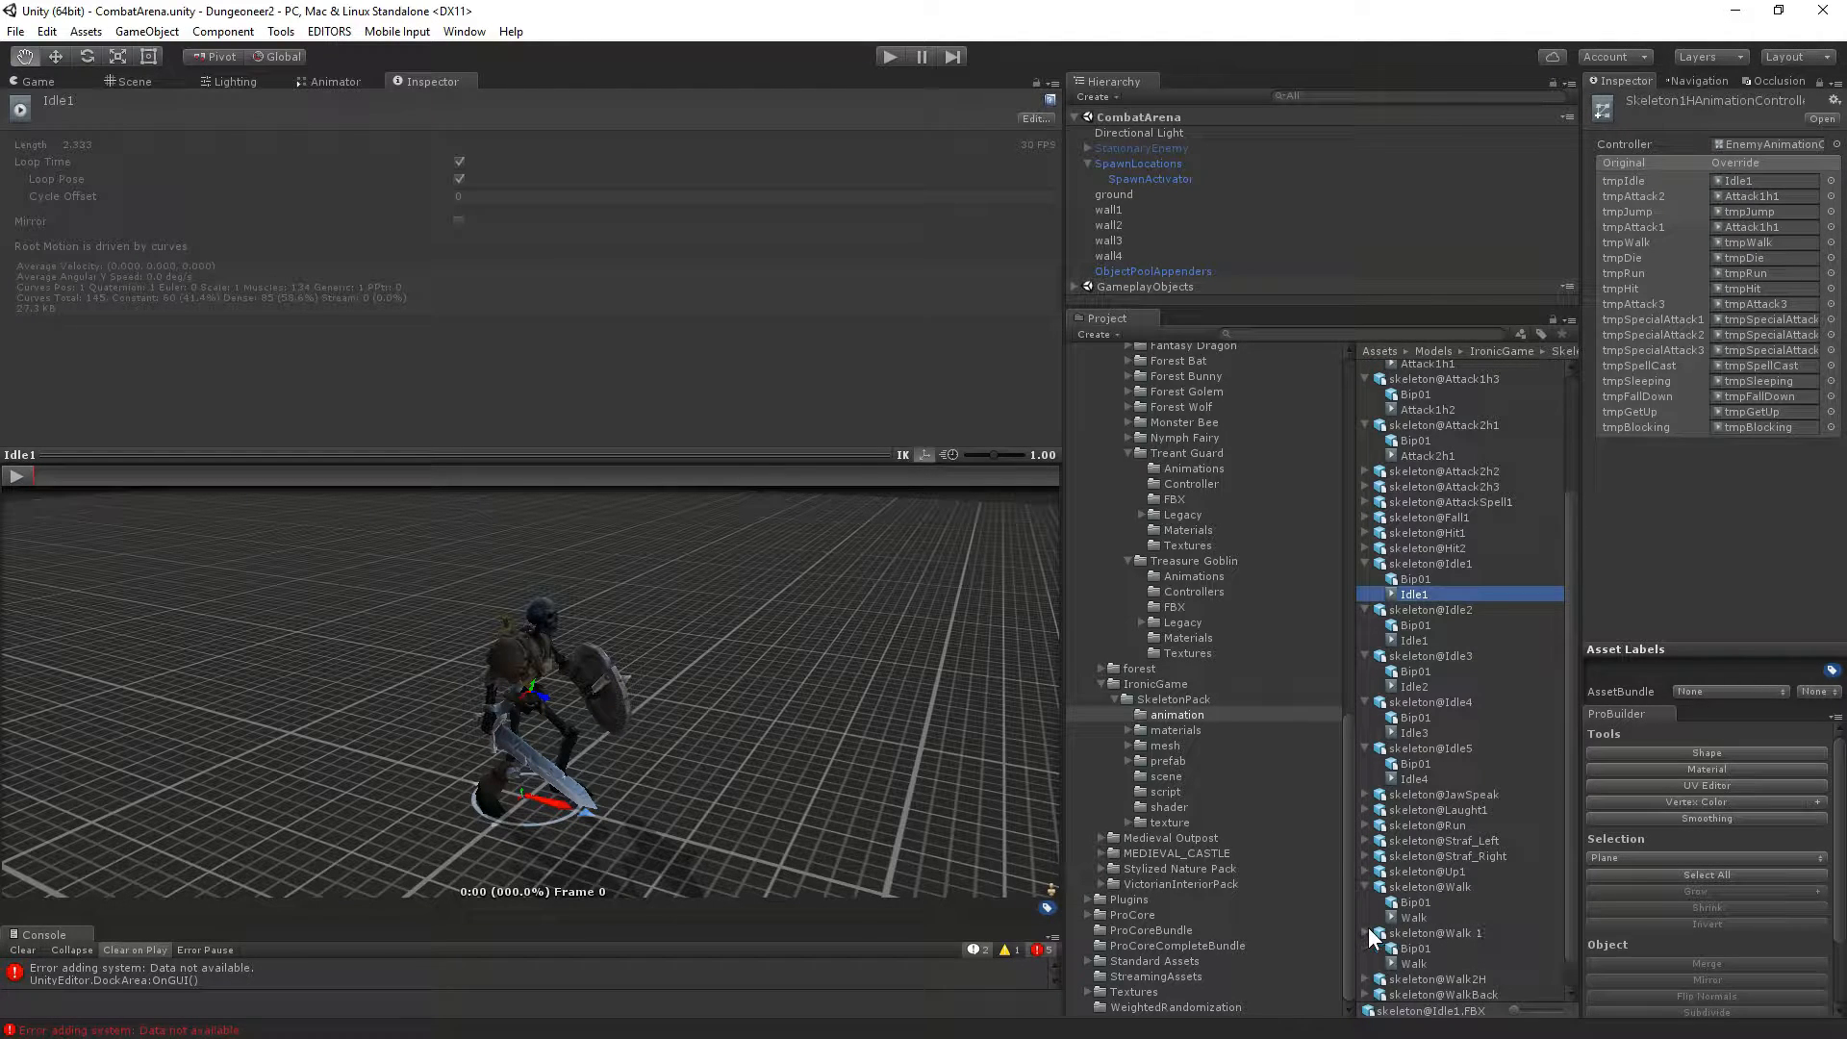
left_click(1367, 948)
scroll(1385, 936, "down", 1)
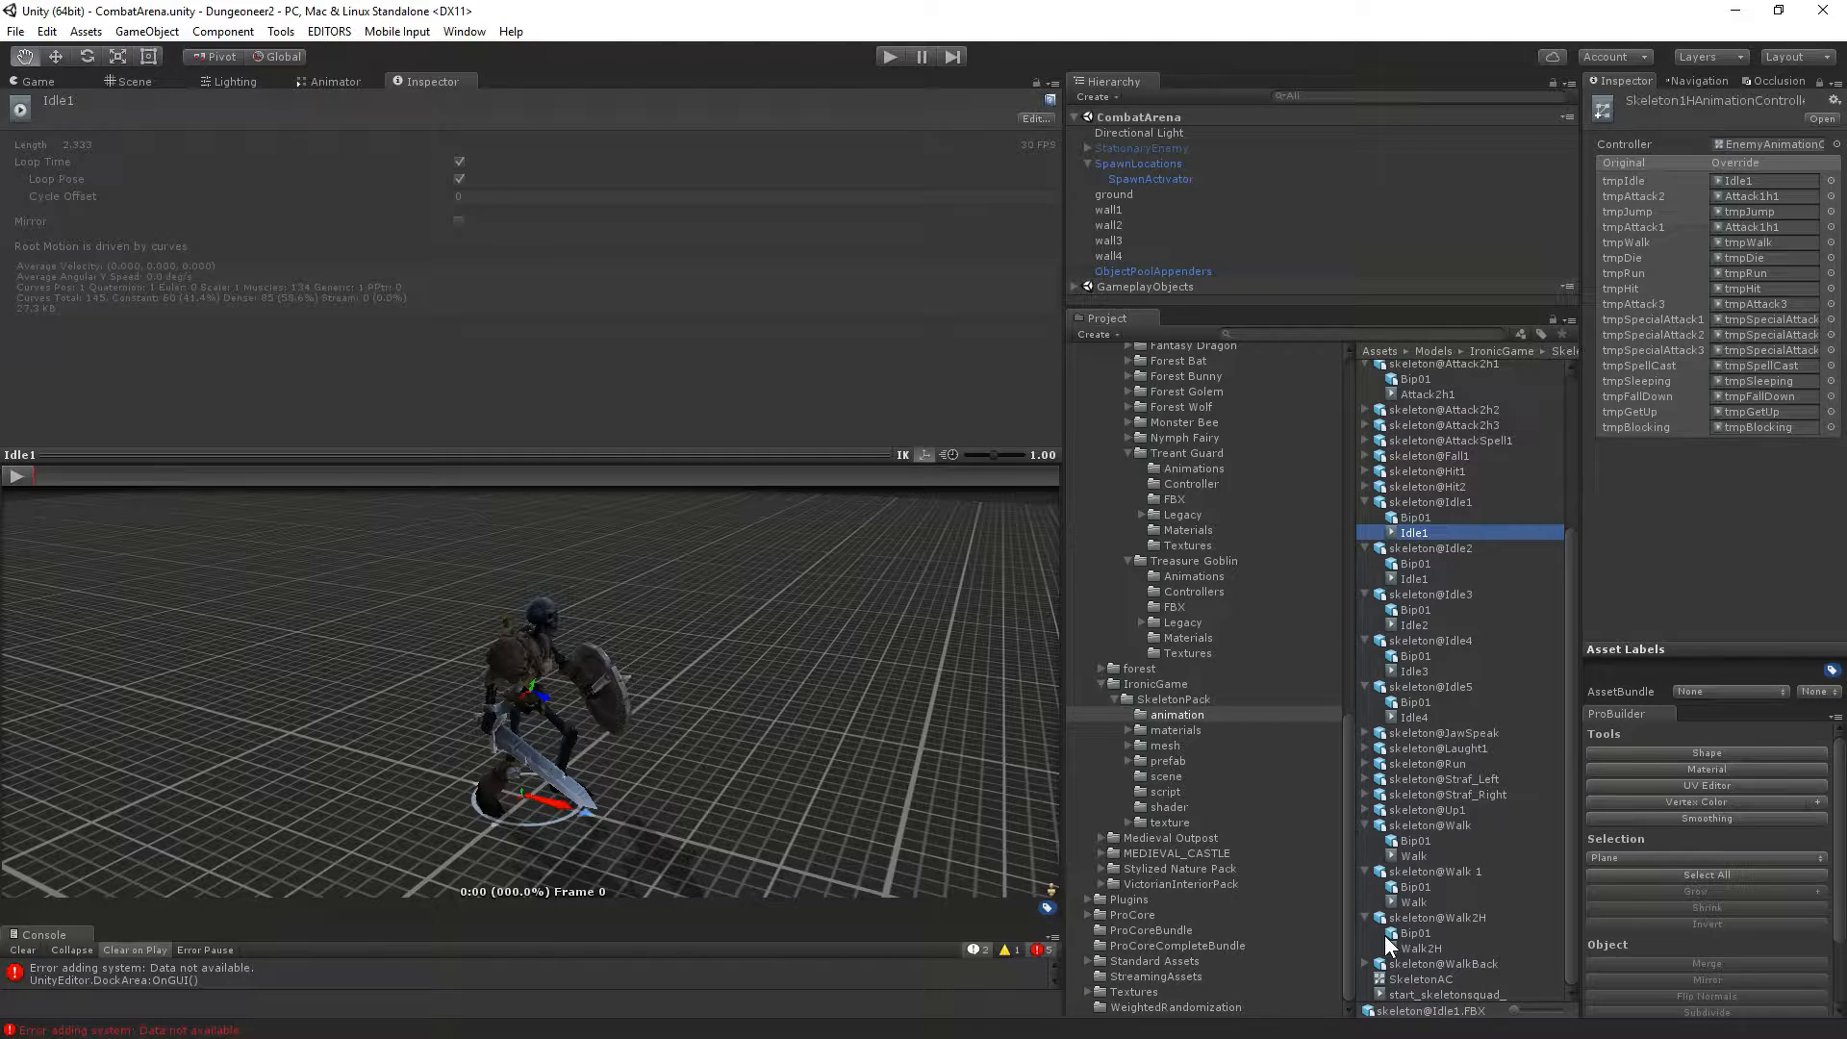
Play the Walk clips of skeleton@Walk and skeleton@Walk 1 and compare them with the skeleton seen from the front.
left_click(1411, 855)
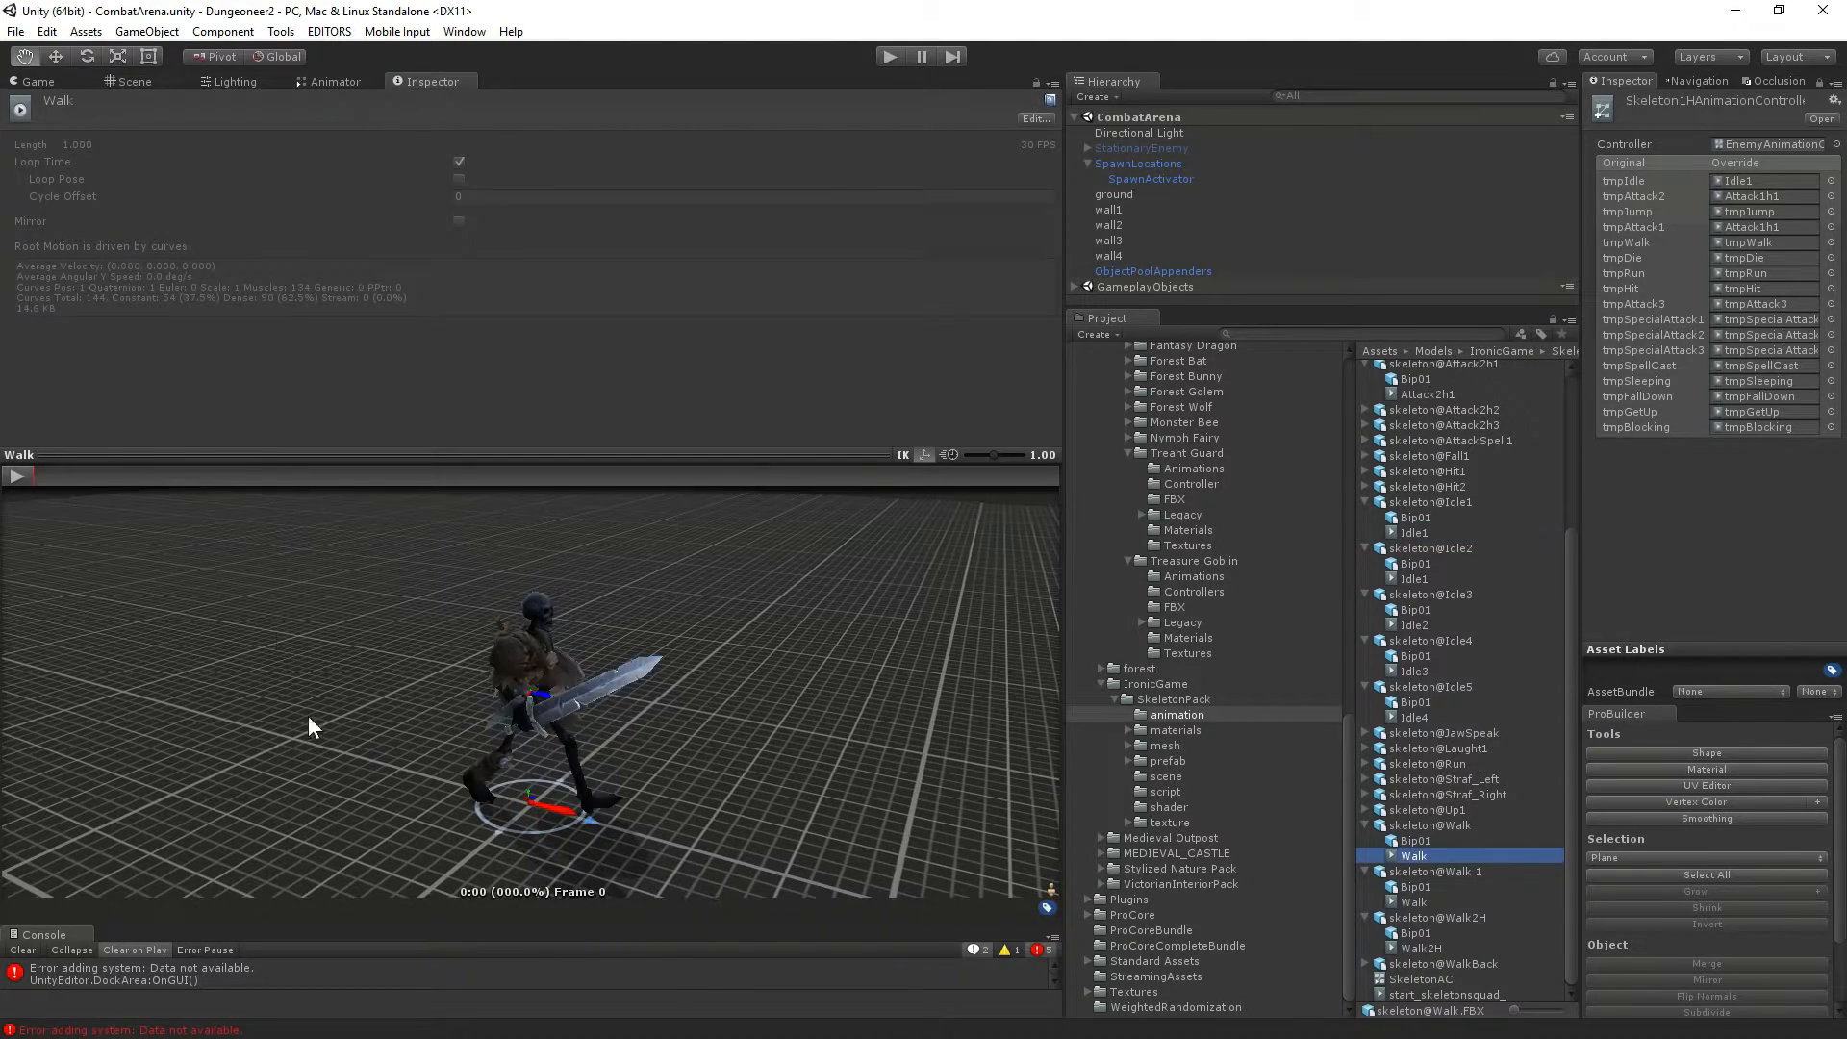
left_click(21, 475)
left_click_drag(616, 746, 393, 721)
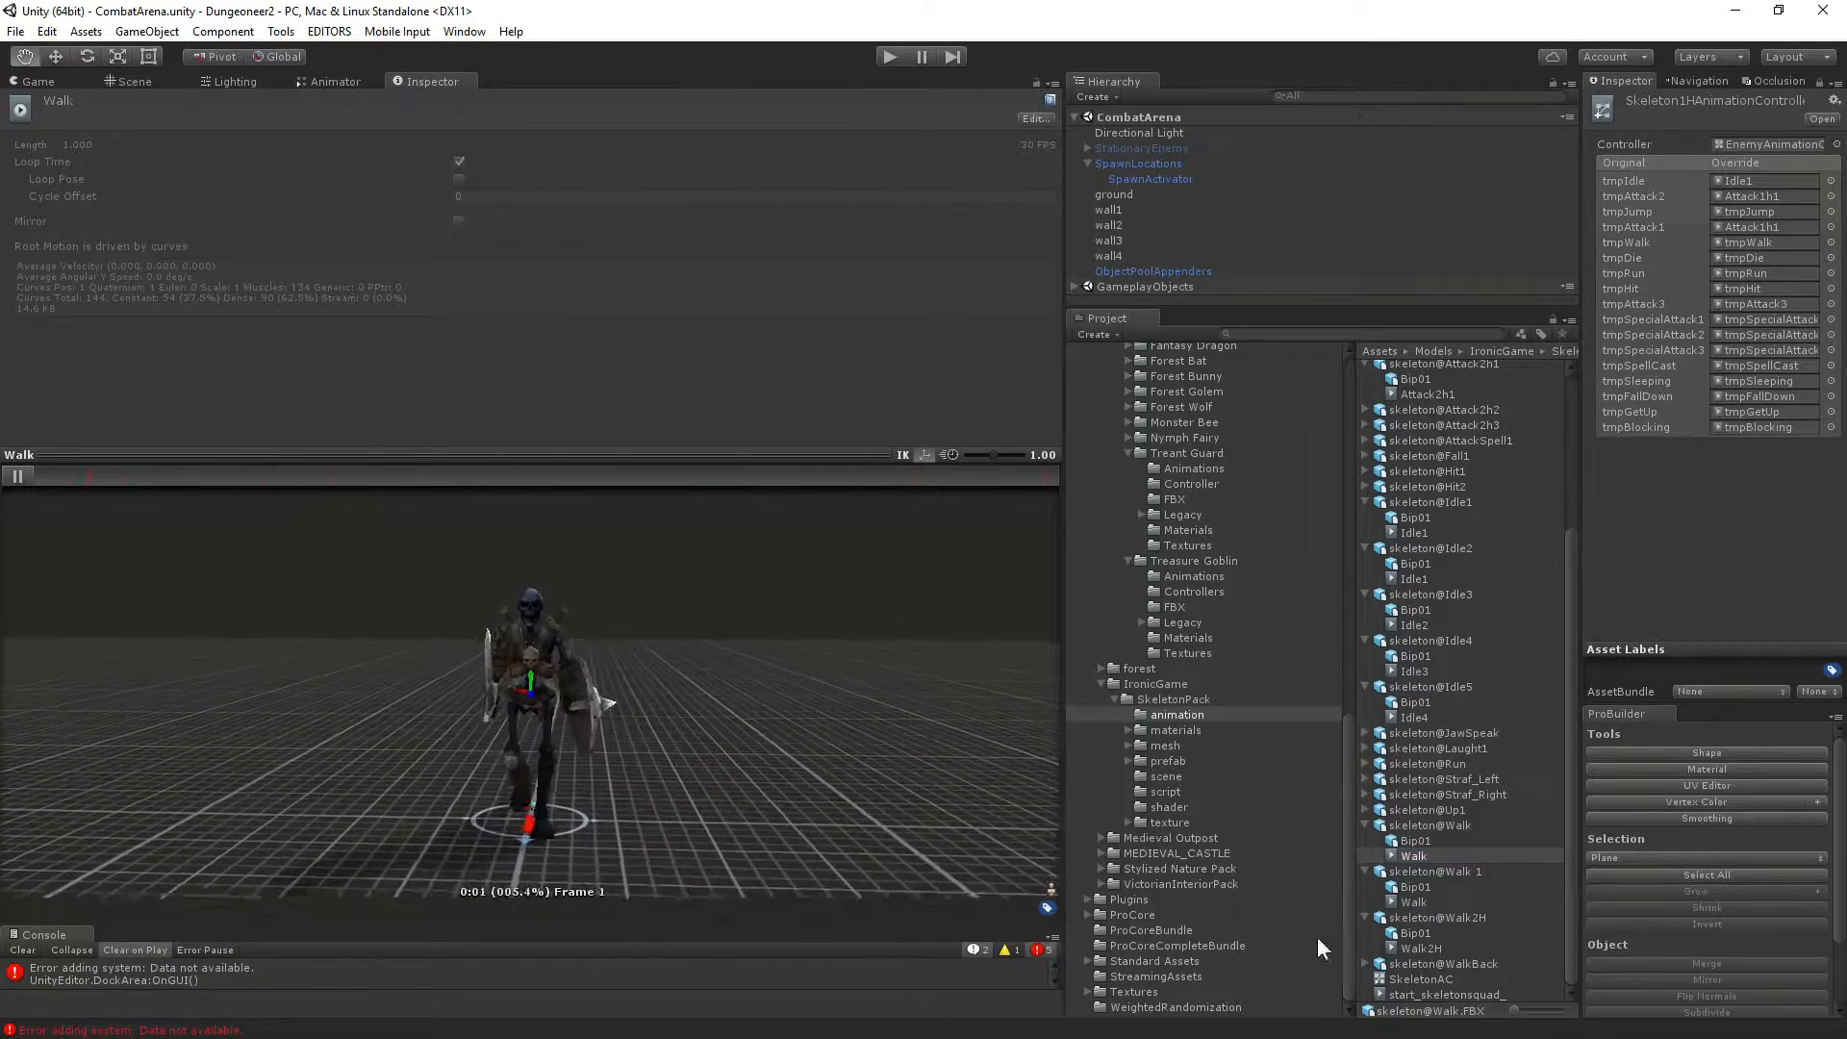
left_click(1407, 903)
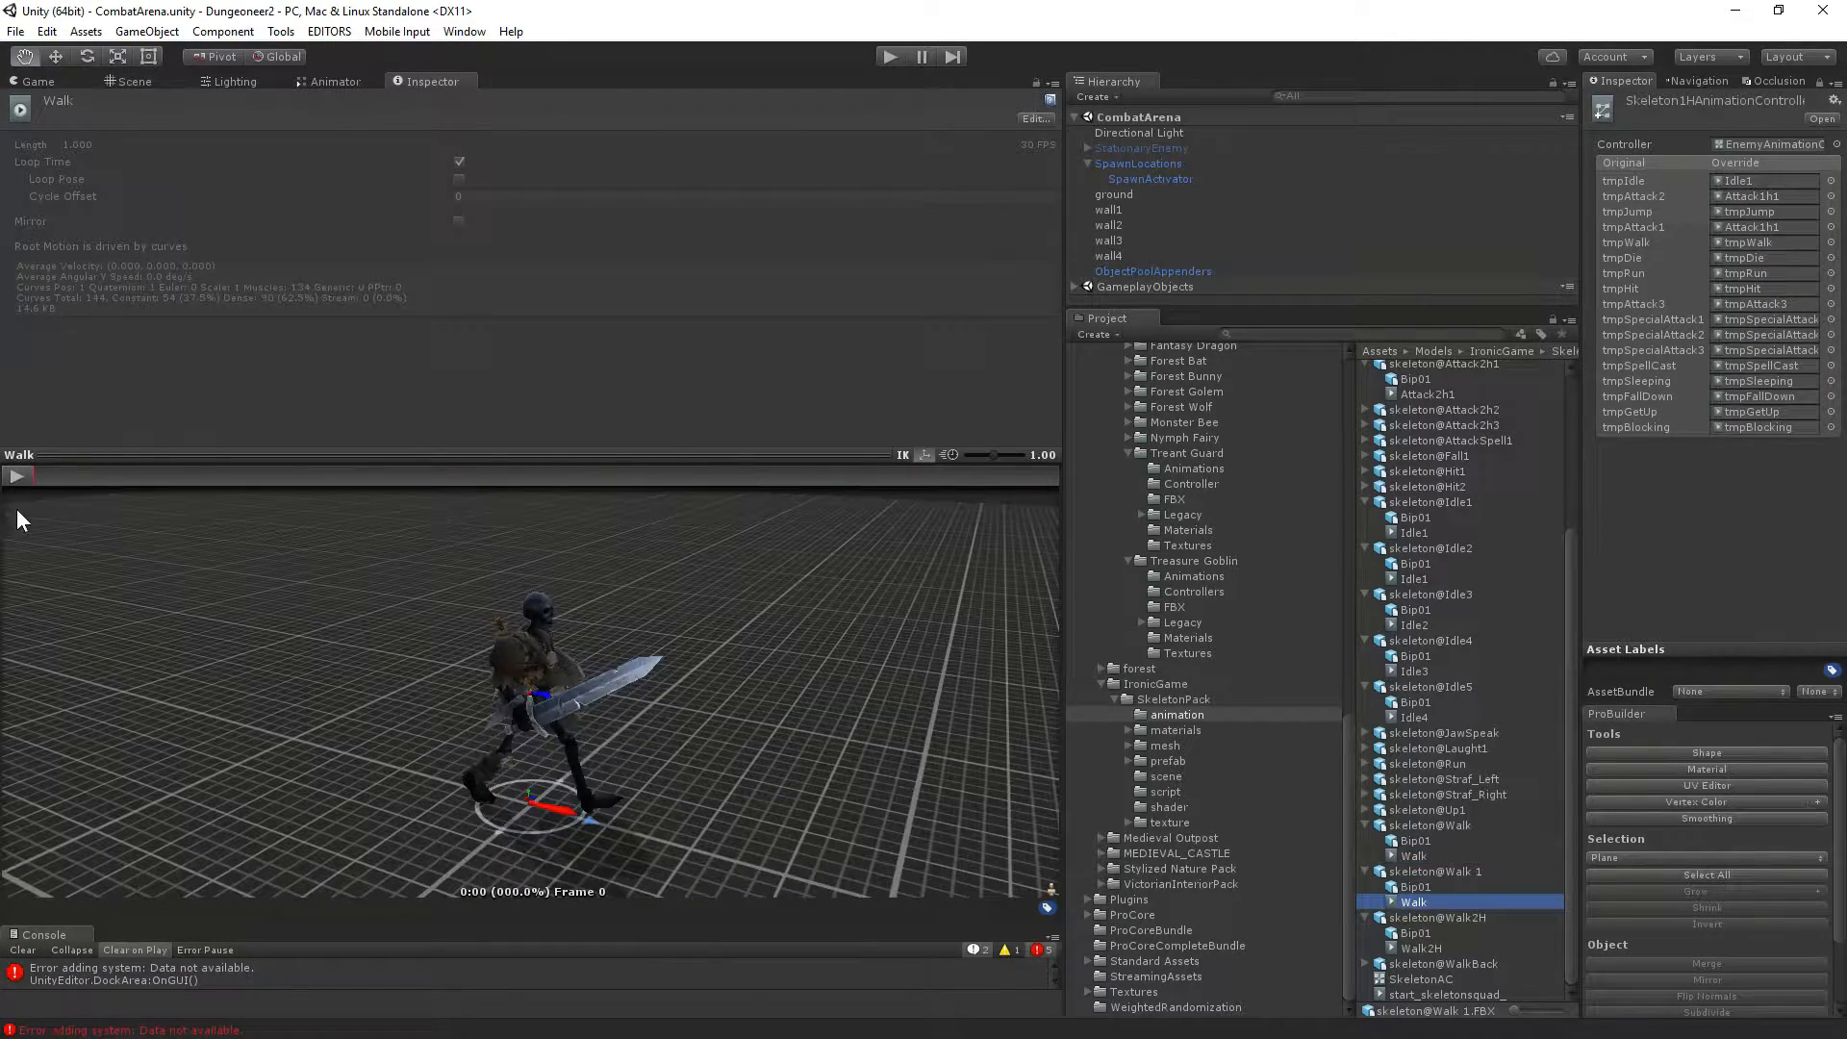
left_click(25, 472)
left_click_drag(433, 652, 215, 626)
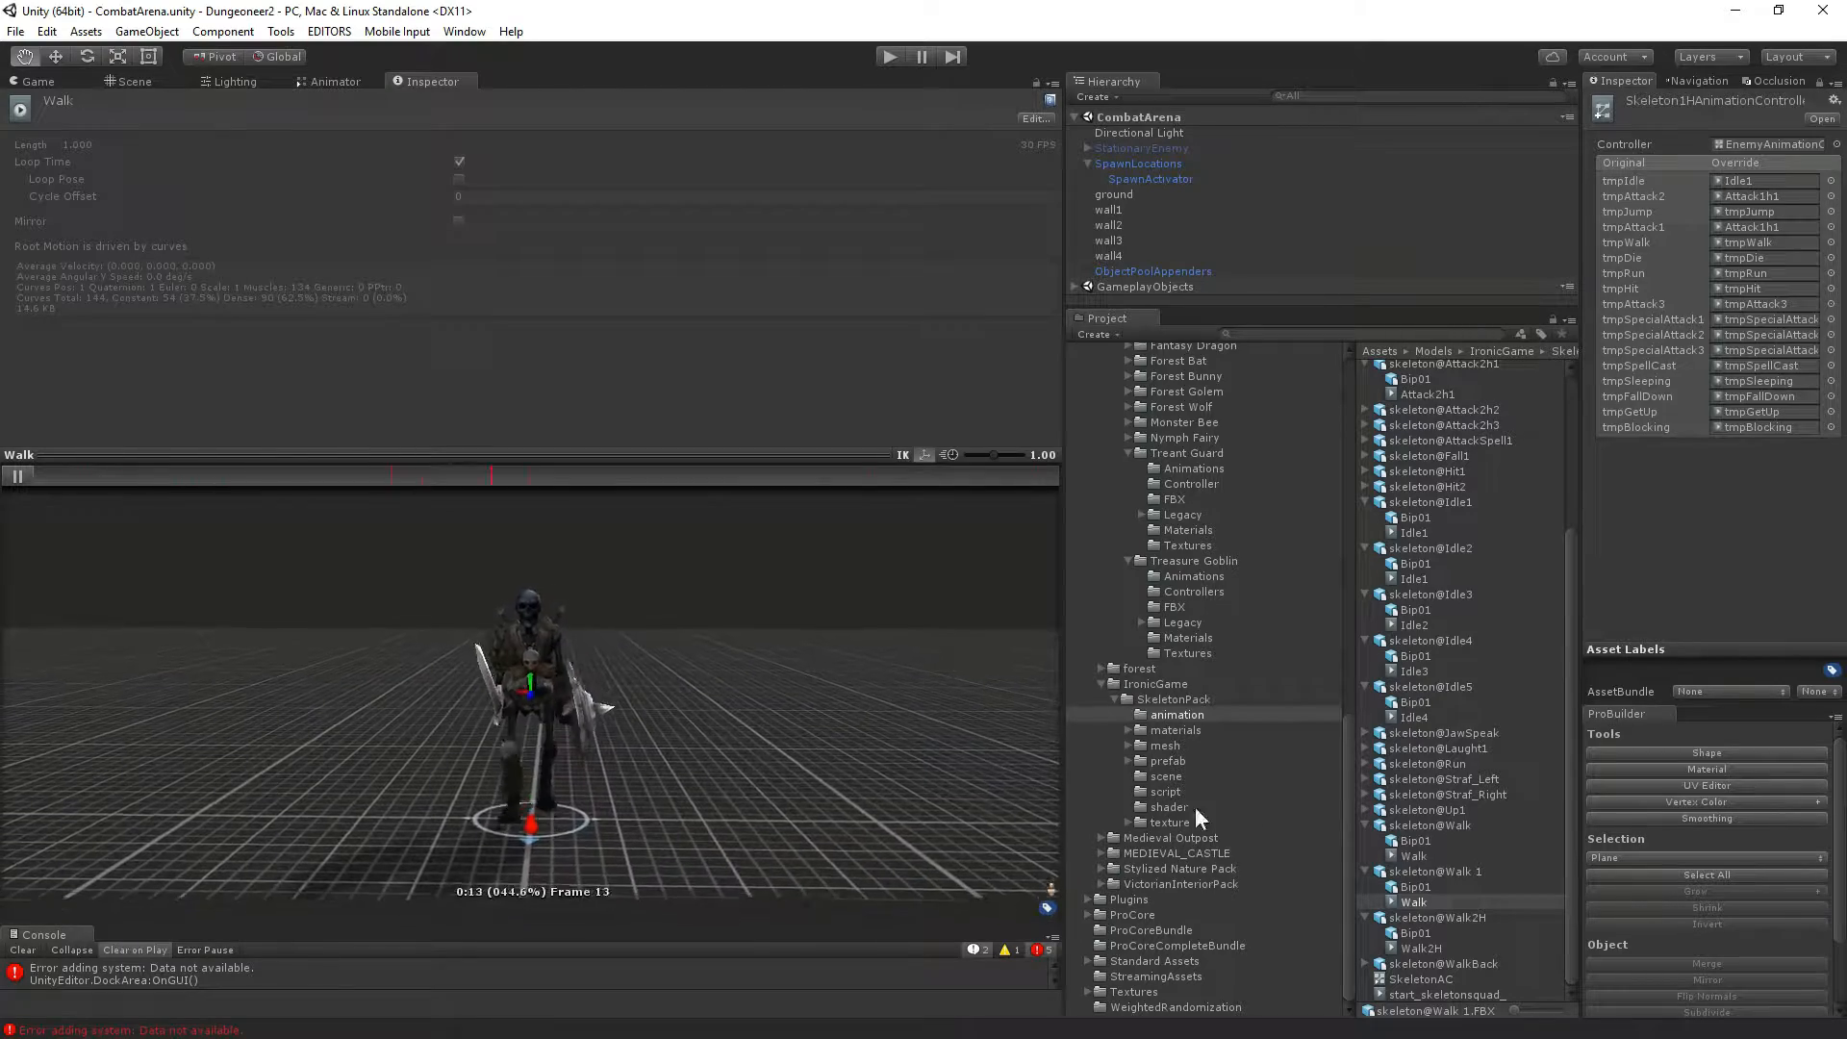
Play the Walk2H clip of skeleton@Walk2H and compare it with the Walk clip of skeleton@Walk.
left_click(1422, 948)
left_click(15, 476)
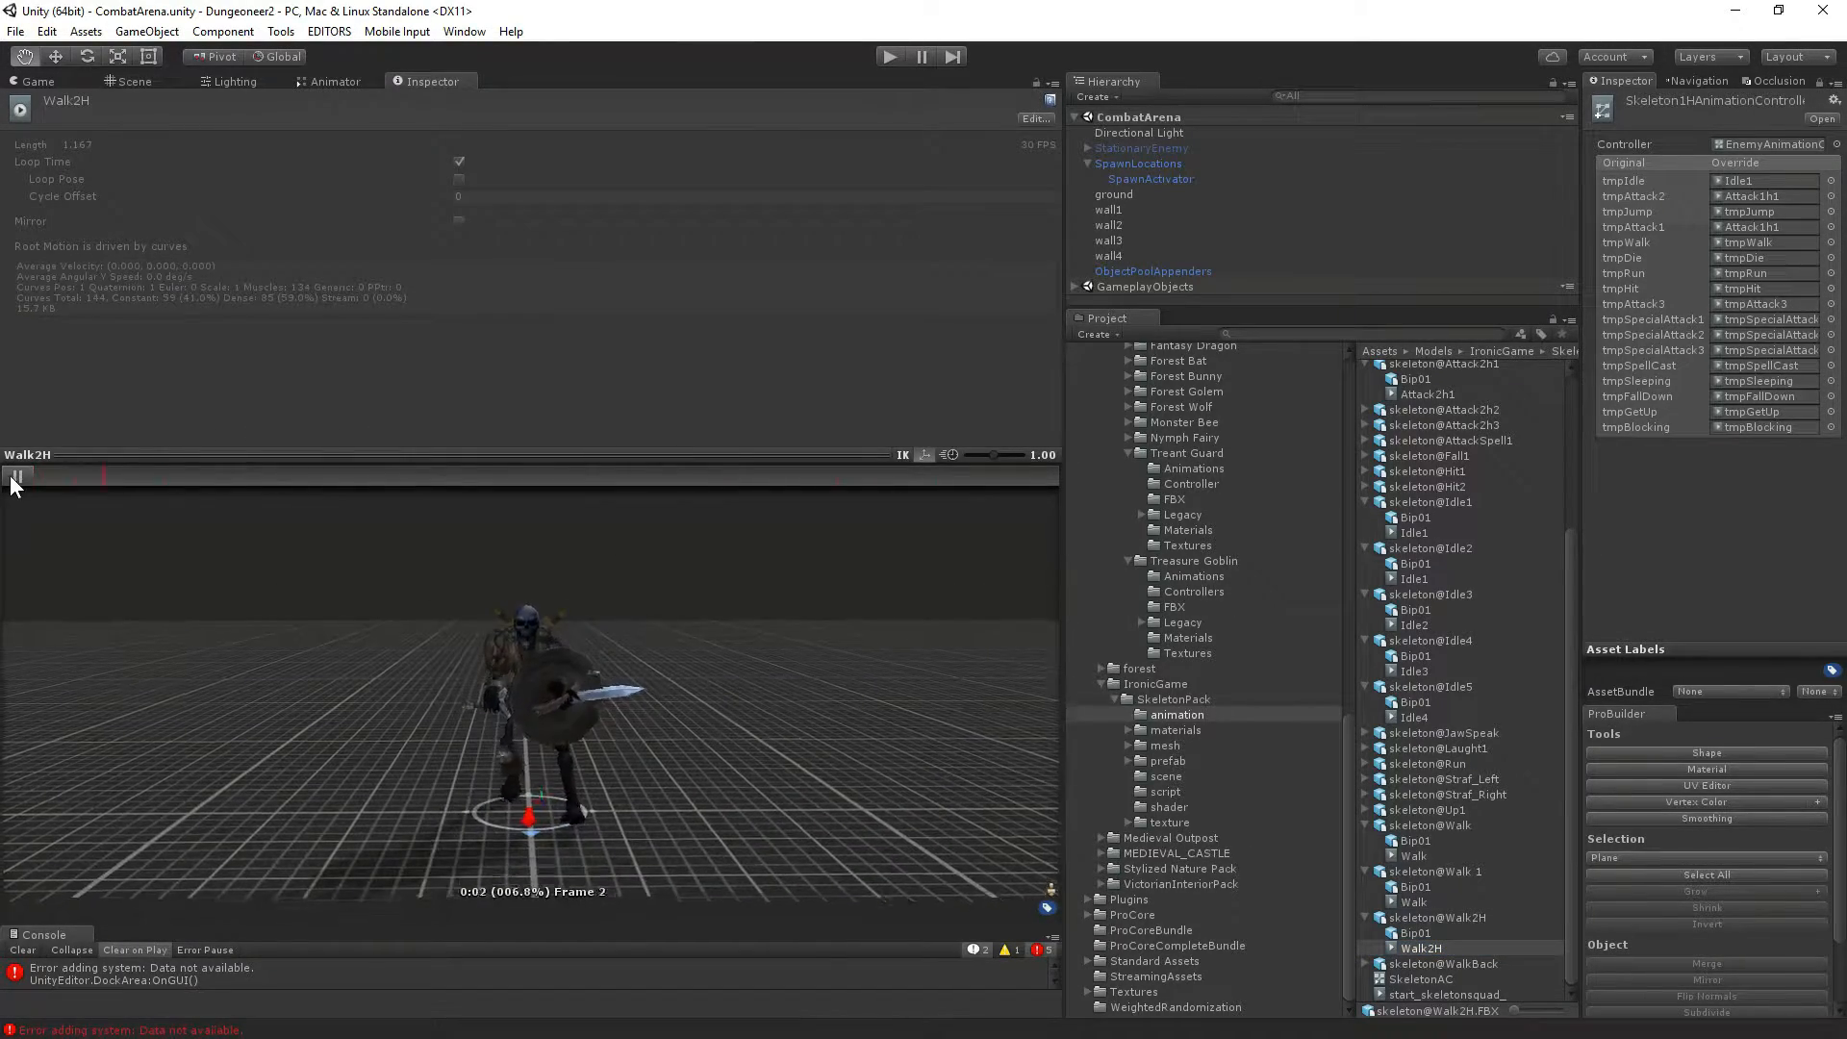
mouse_move(350, 675)
left_mouse_down()
mouse_move(627, 690)
mouse_move(339, 684)
left_mouse_up()
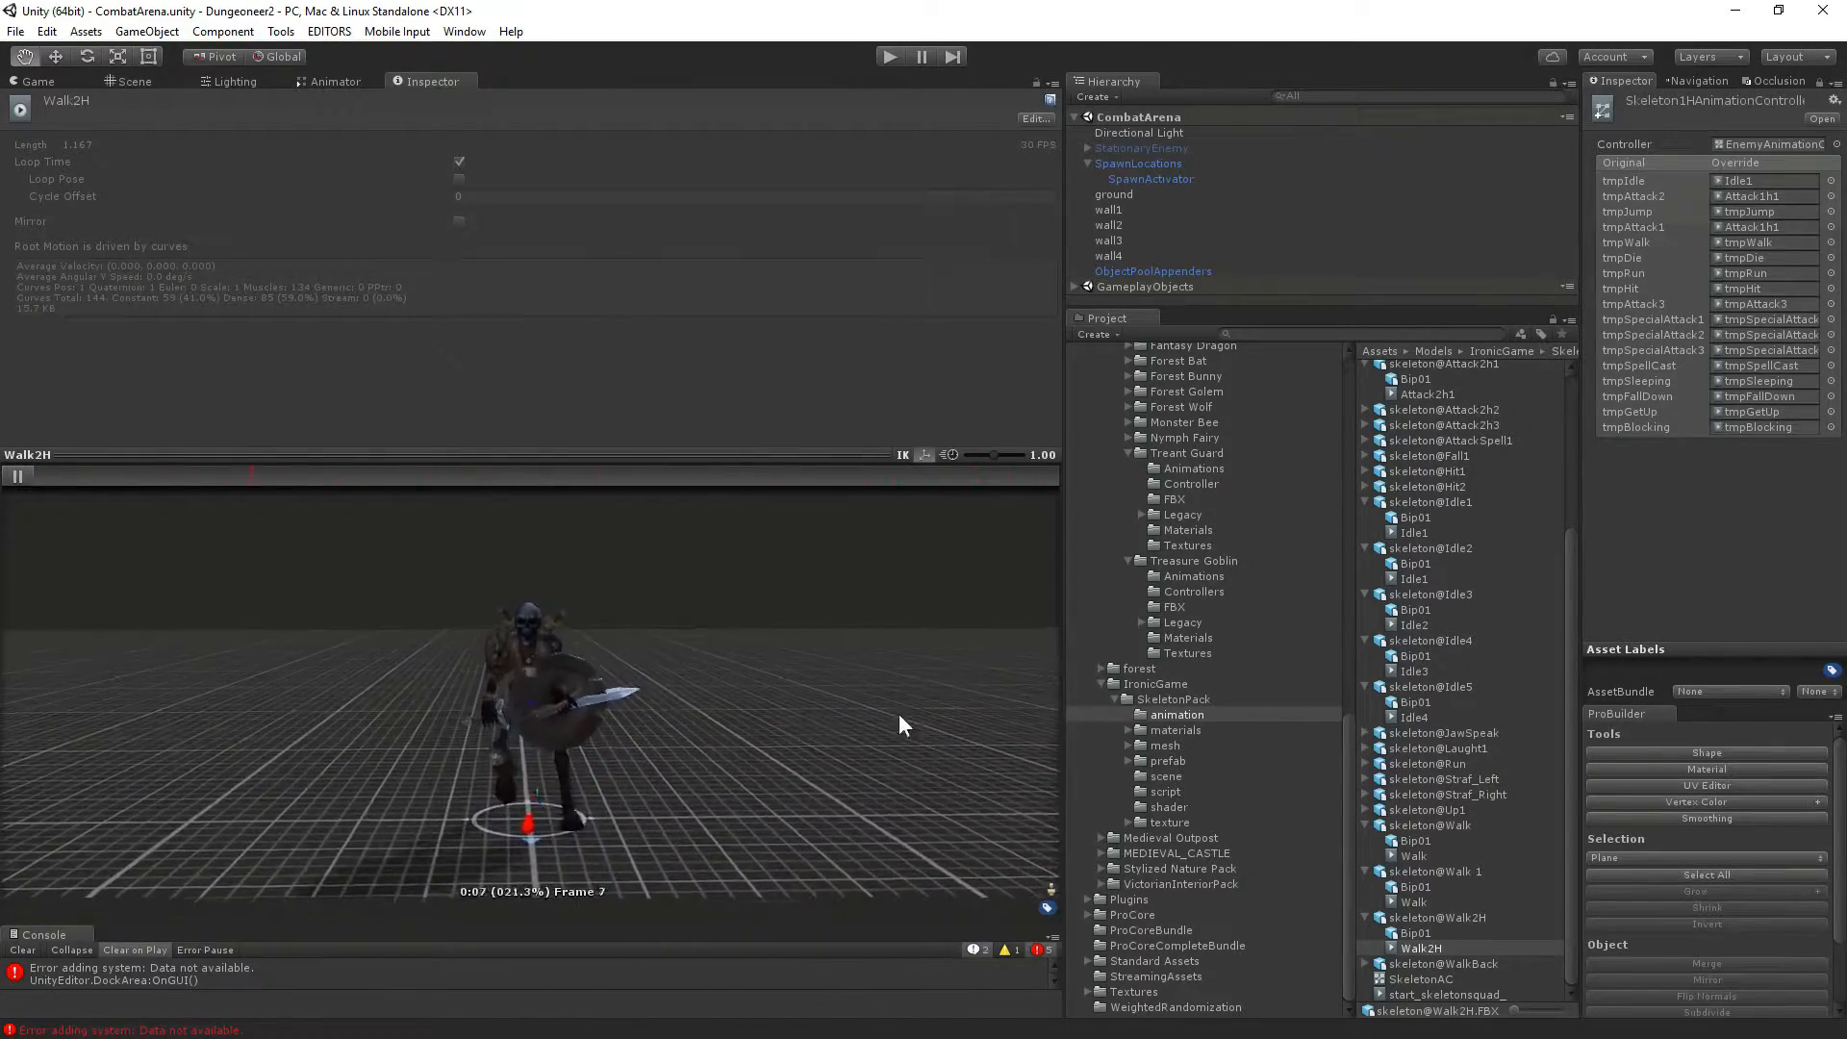
left_click(1414, 855)
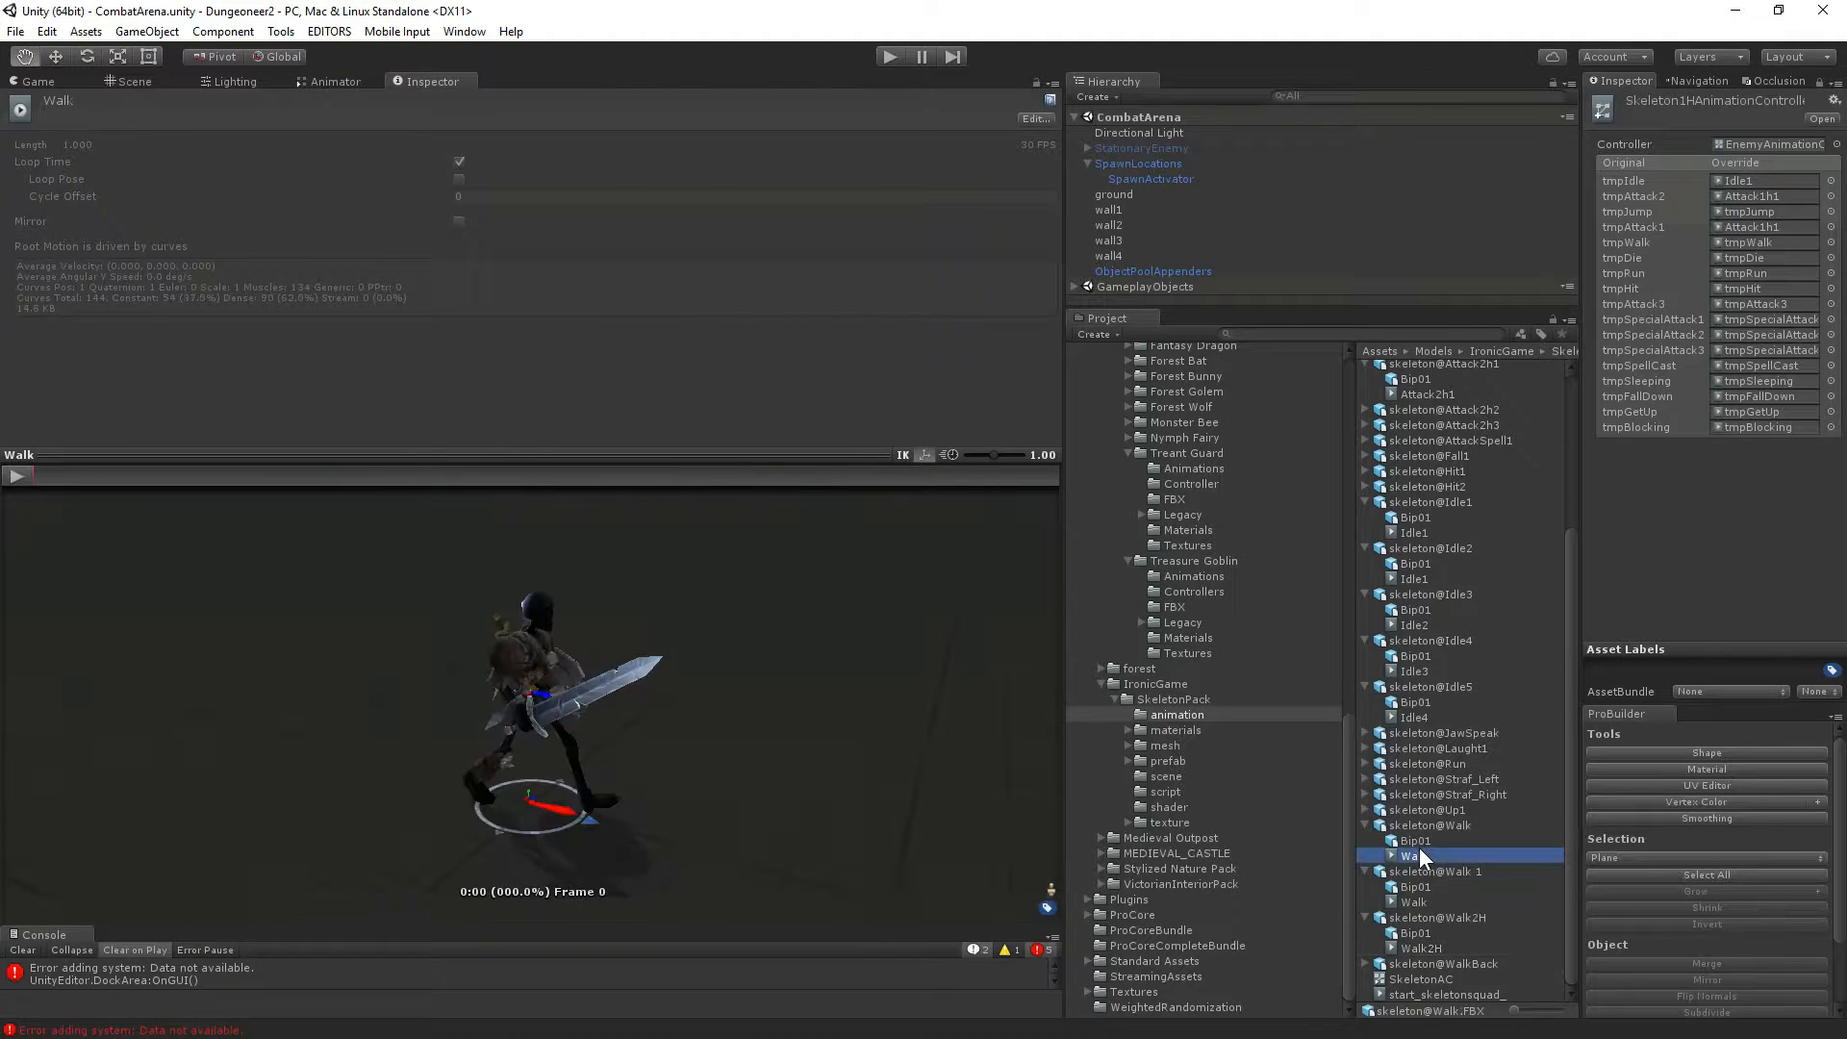
Preview the WalkBack clip of skeleton@WalkBack and override tmpWalk with the Walk clip of skeleton@Walk.
left_click(1367, 963)
scroll(1414, 976, "down", 1)
left_click(1448, 963)
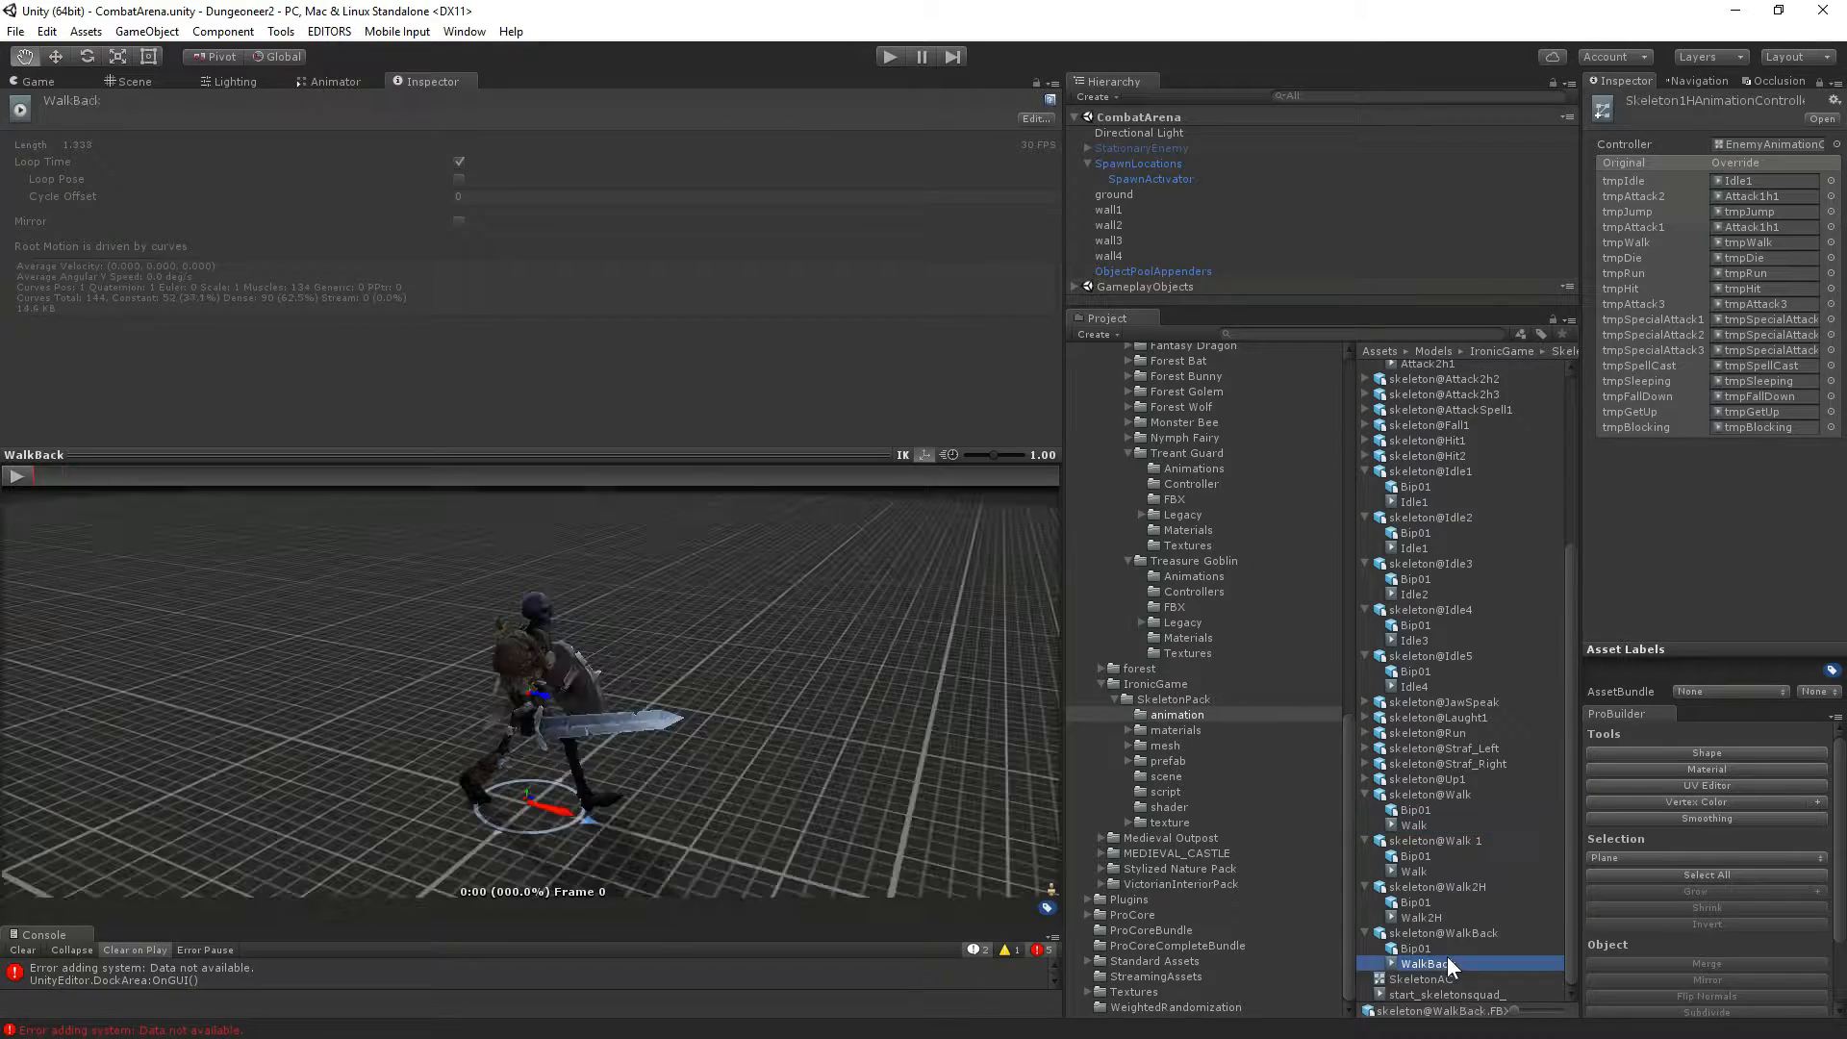
left_click(29, 481)
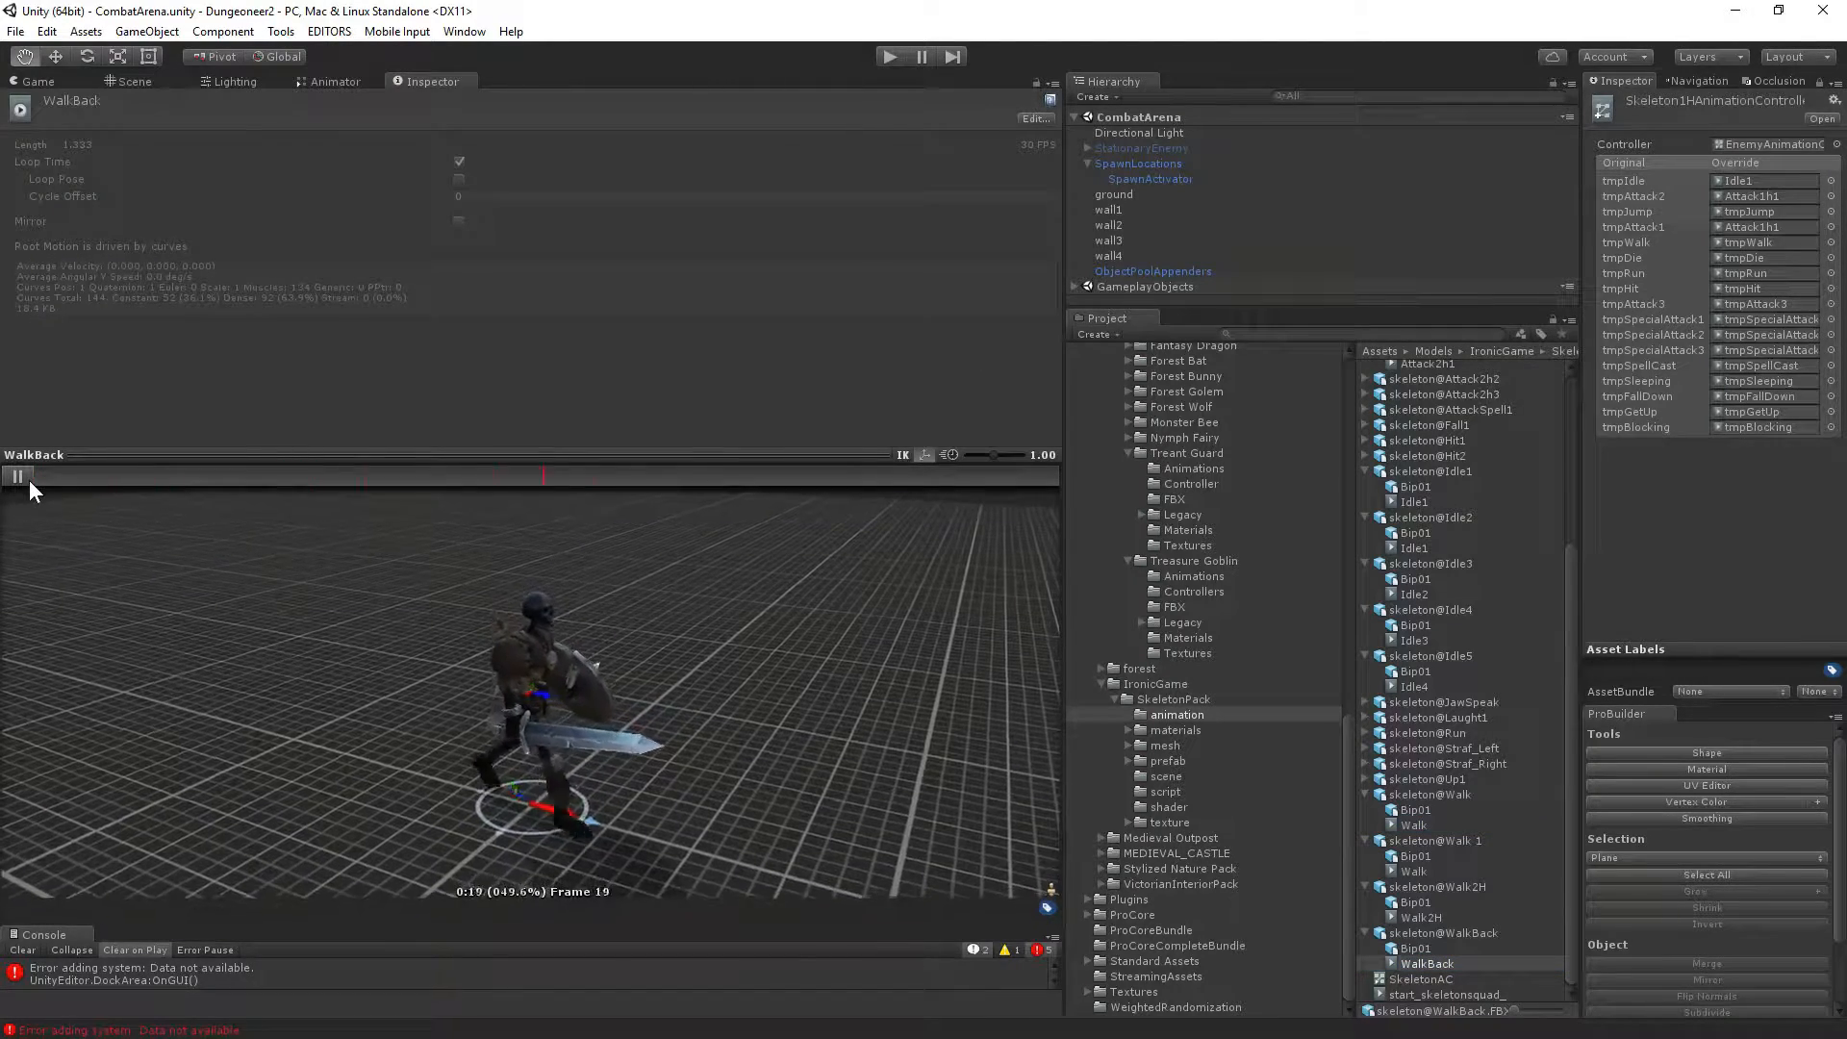
left_click(29, 481)
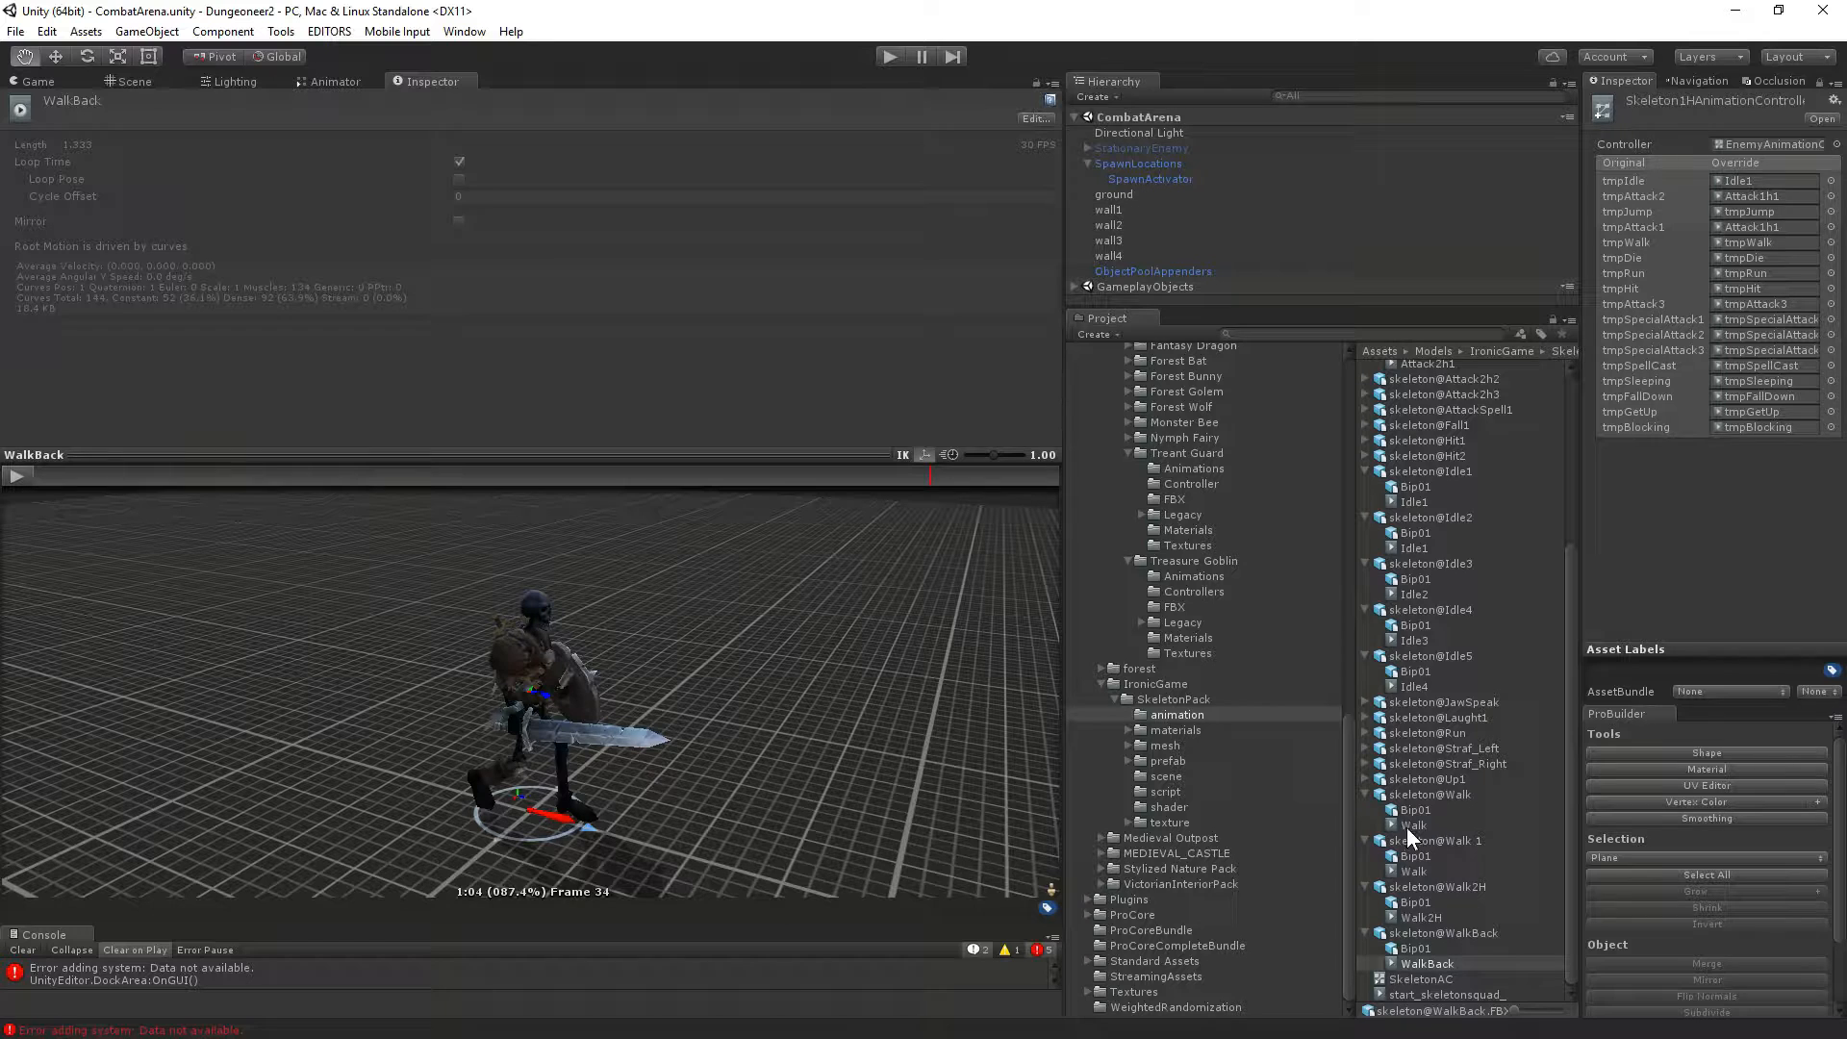
left_click_drag(1412, 826, 1761, 257)
Preview the Run clip of skeleton@Run from the side and override tmpRun with it.
left_click(1366, 734)
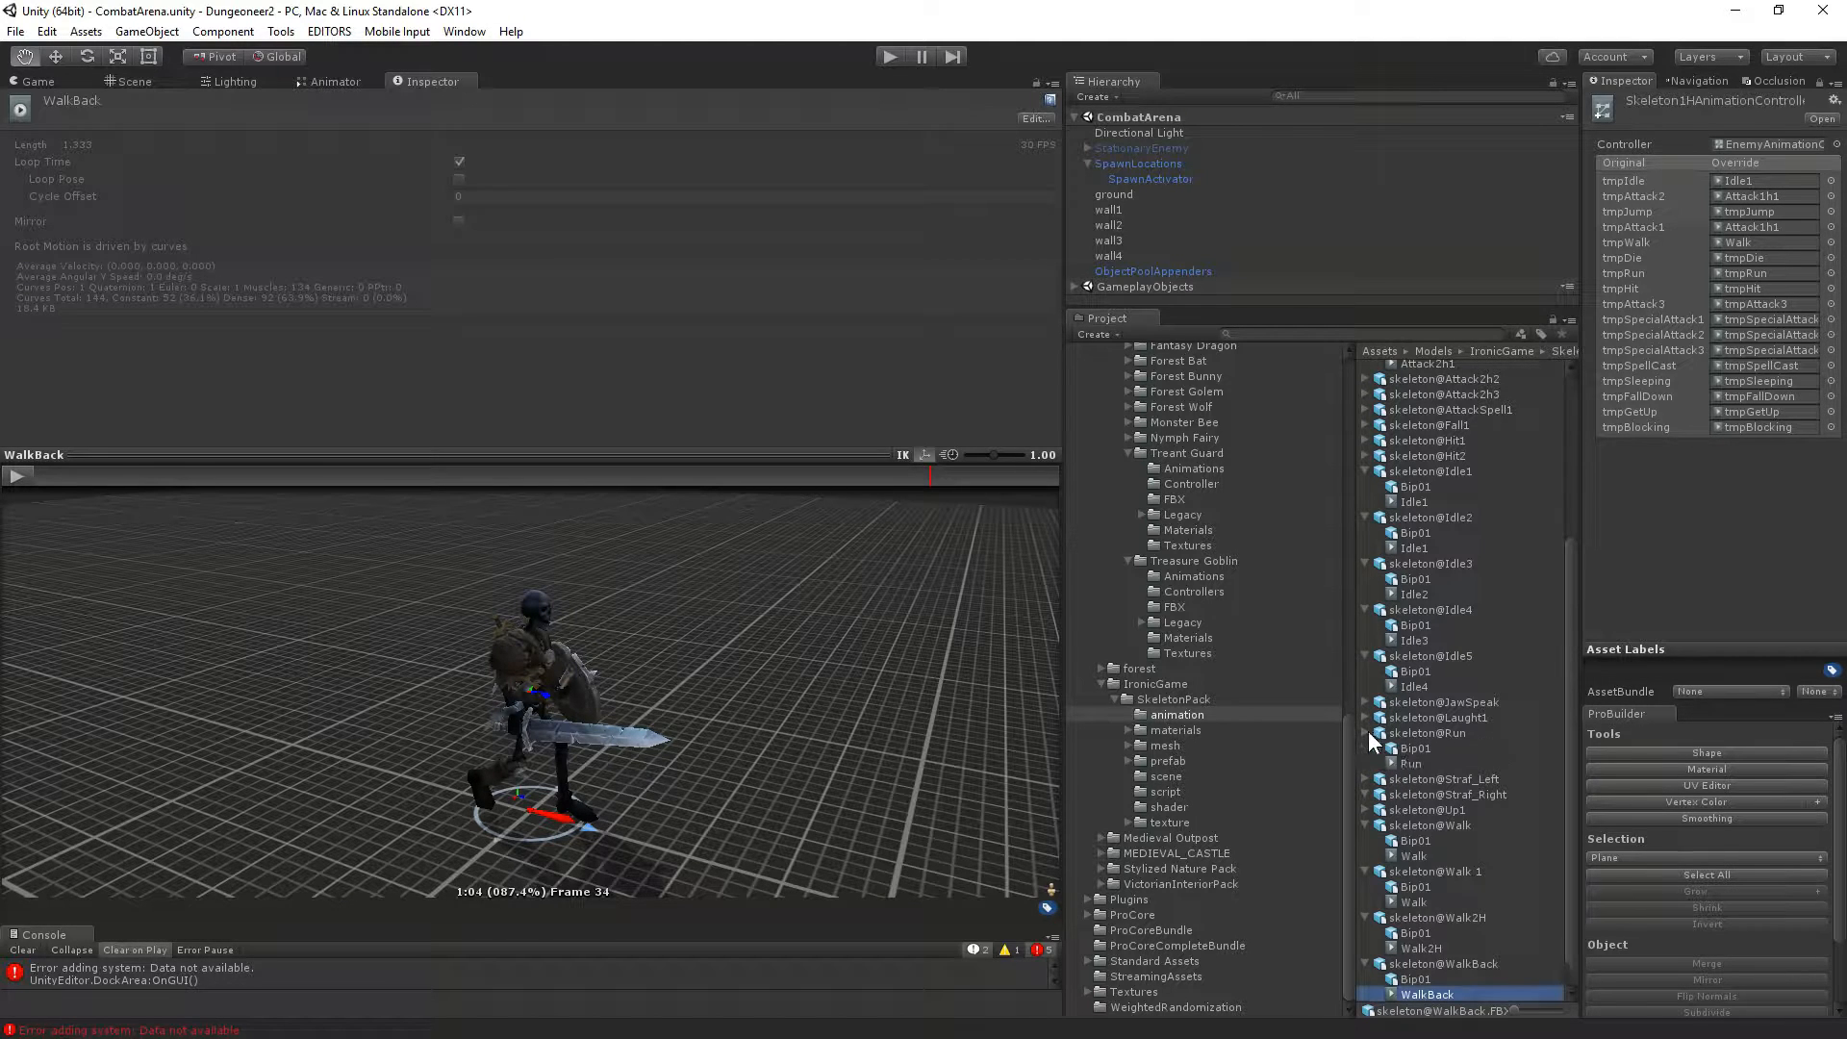
left_click(1411, 764)
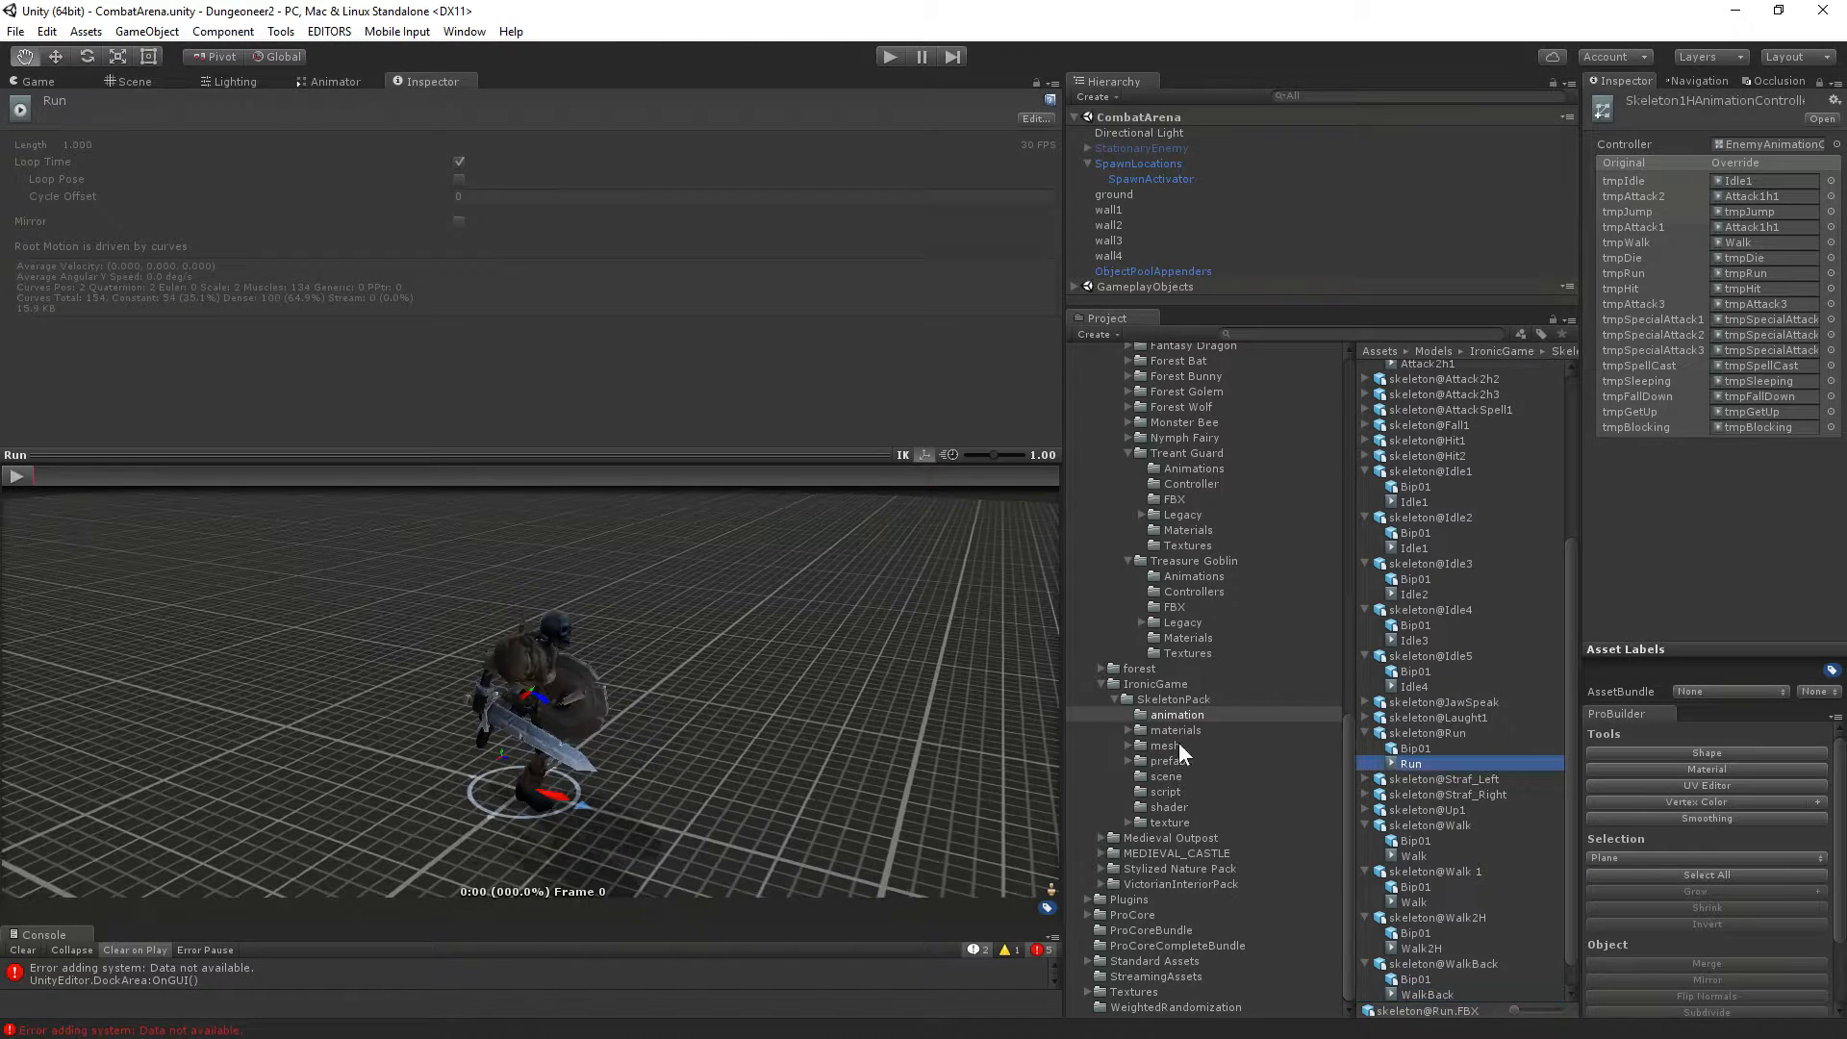
left_click(17, 475)
left_click_drag(435, 669, 578, 680)
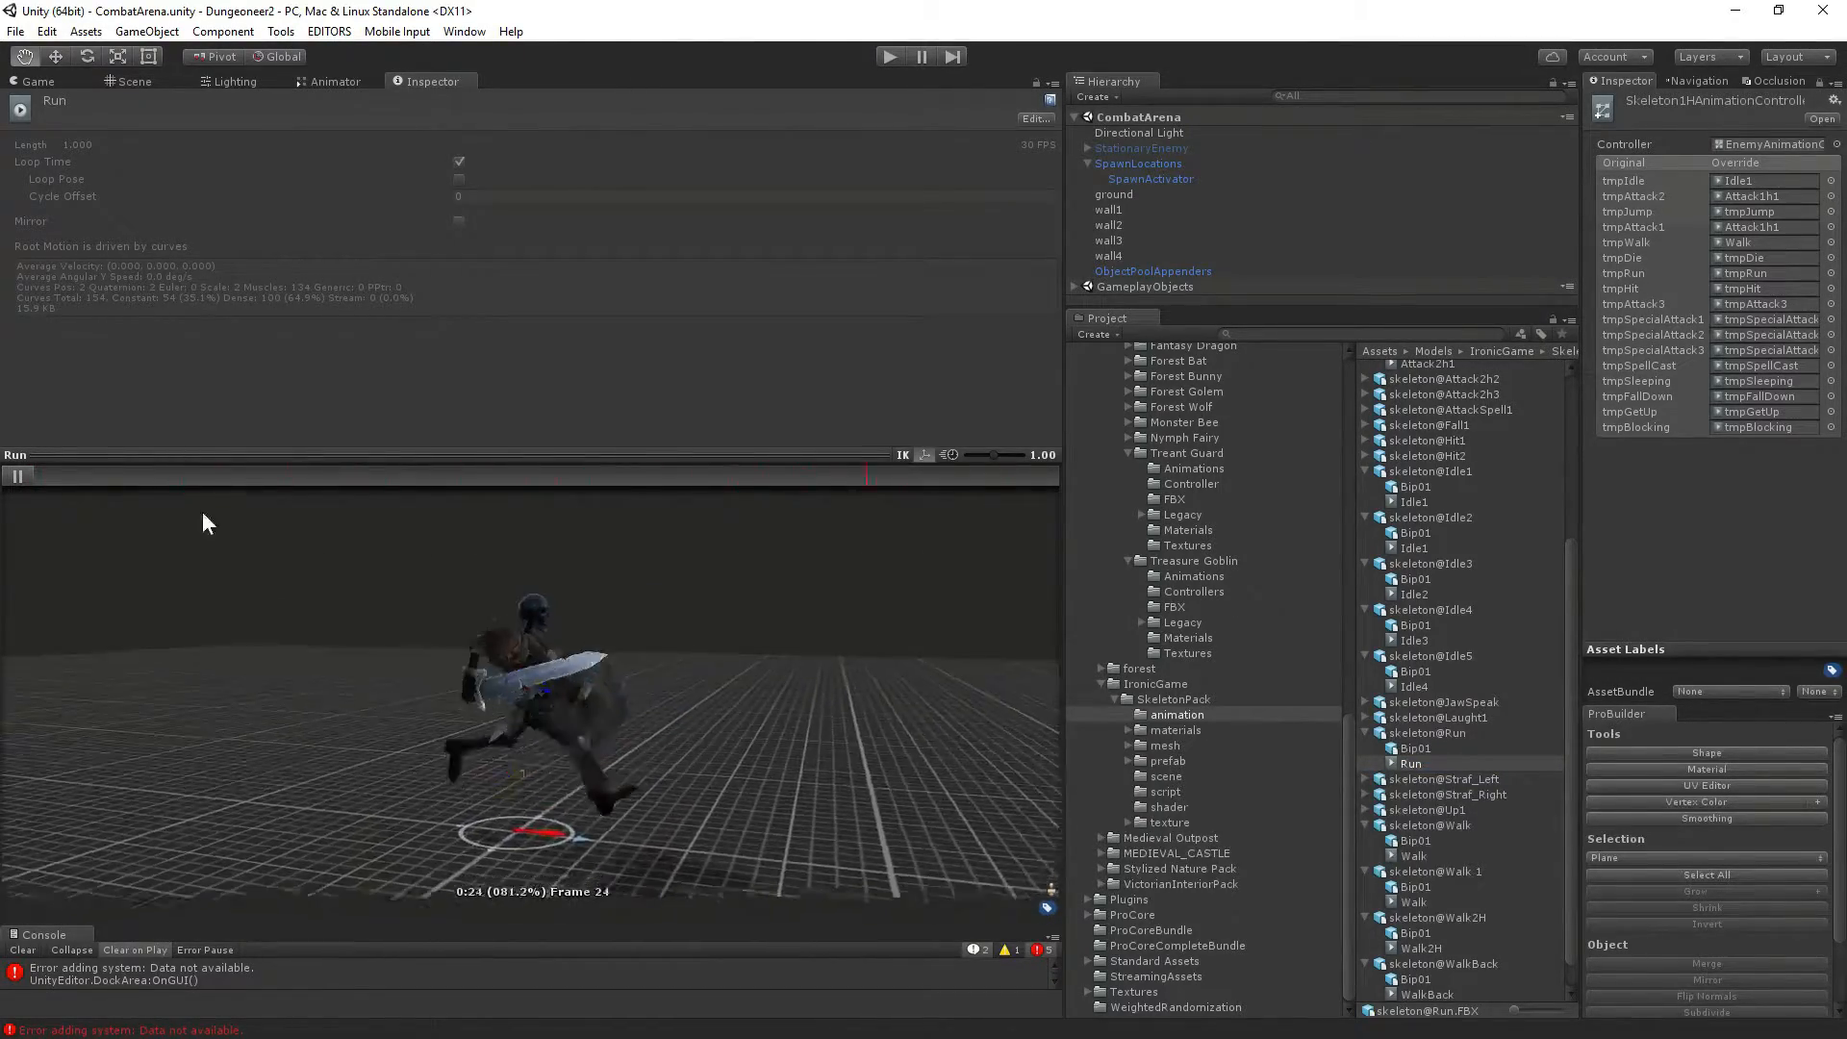
left_click(17, 475)
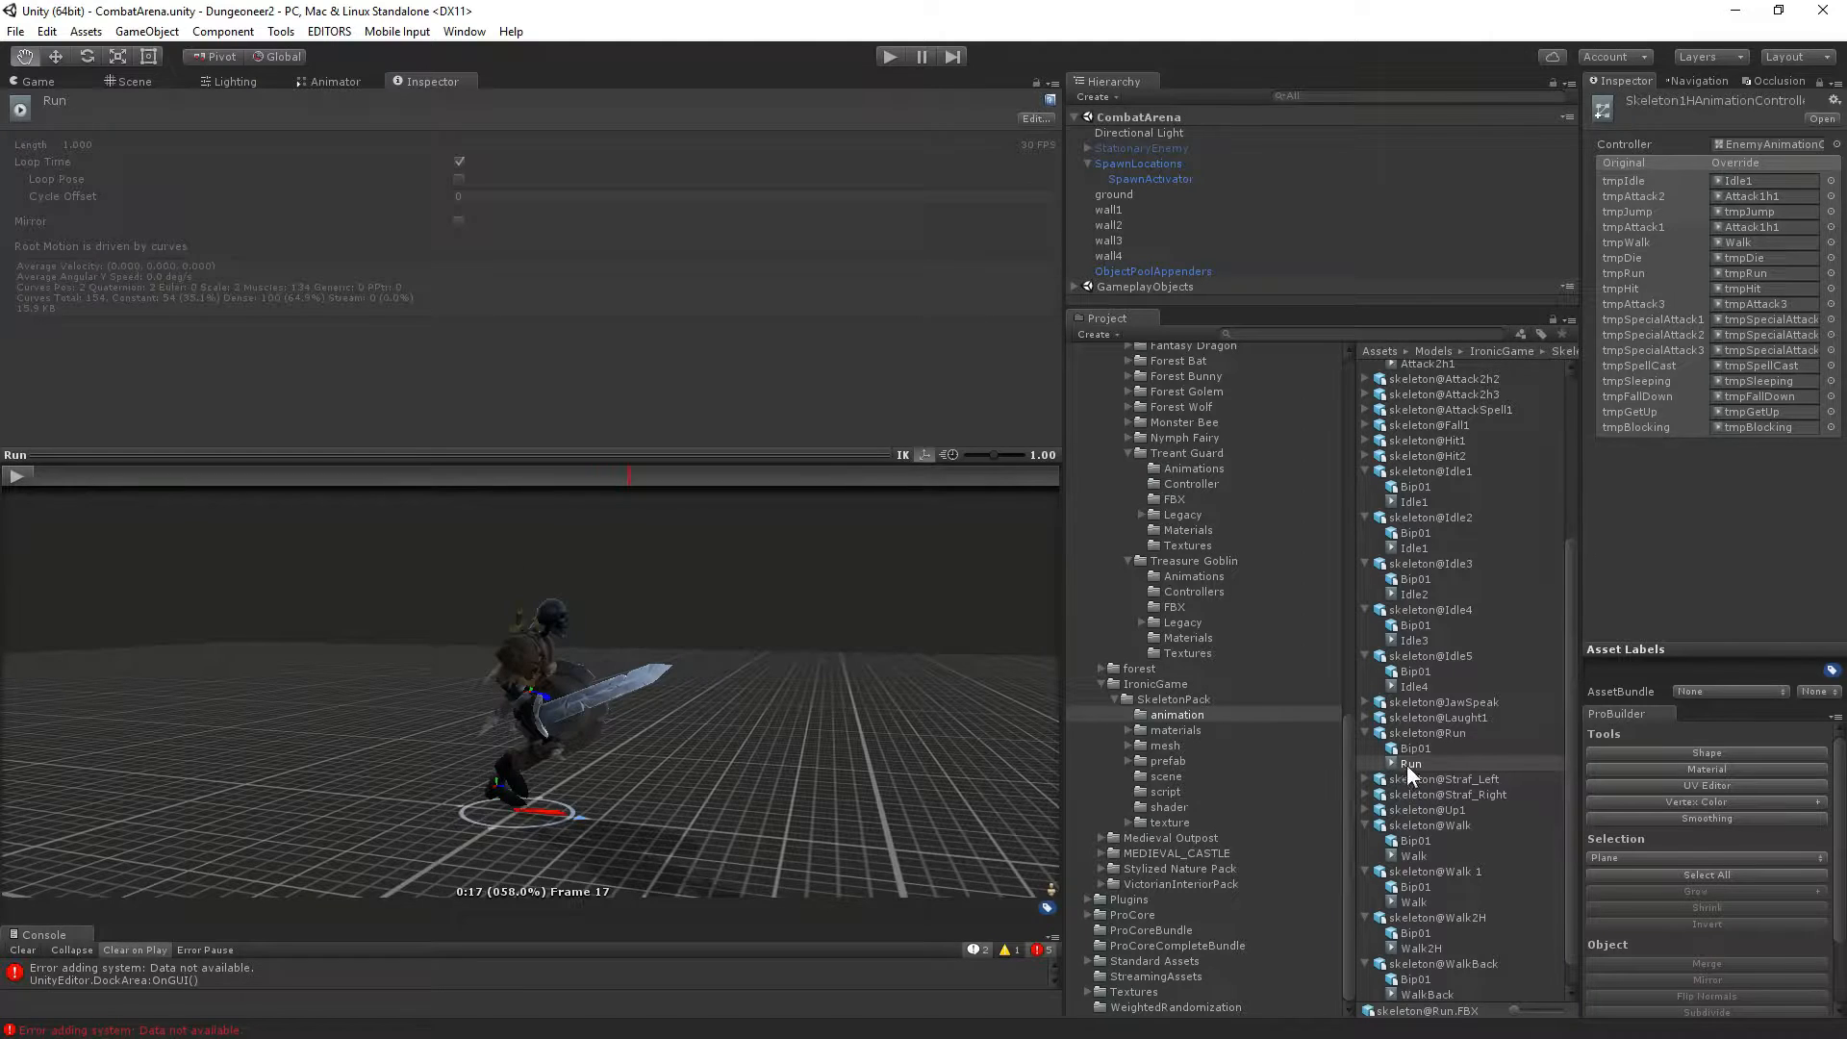
left_click_drag(1410, 770, 1780, 277)
Collapse skeleton@Run, skeleton@Walk, skeleton@Walk 1, skeleton@Walk2H and skeleton@WalkBack in the asset list.
left_click(1366, 733)
left_click(1365, 795)
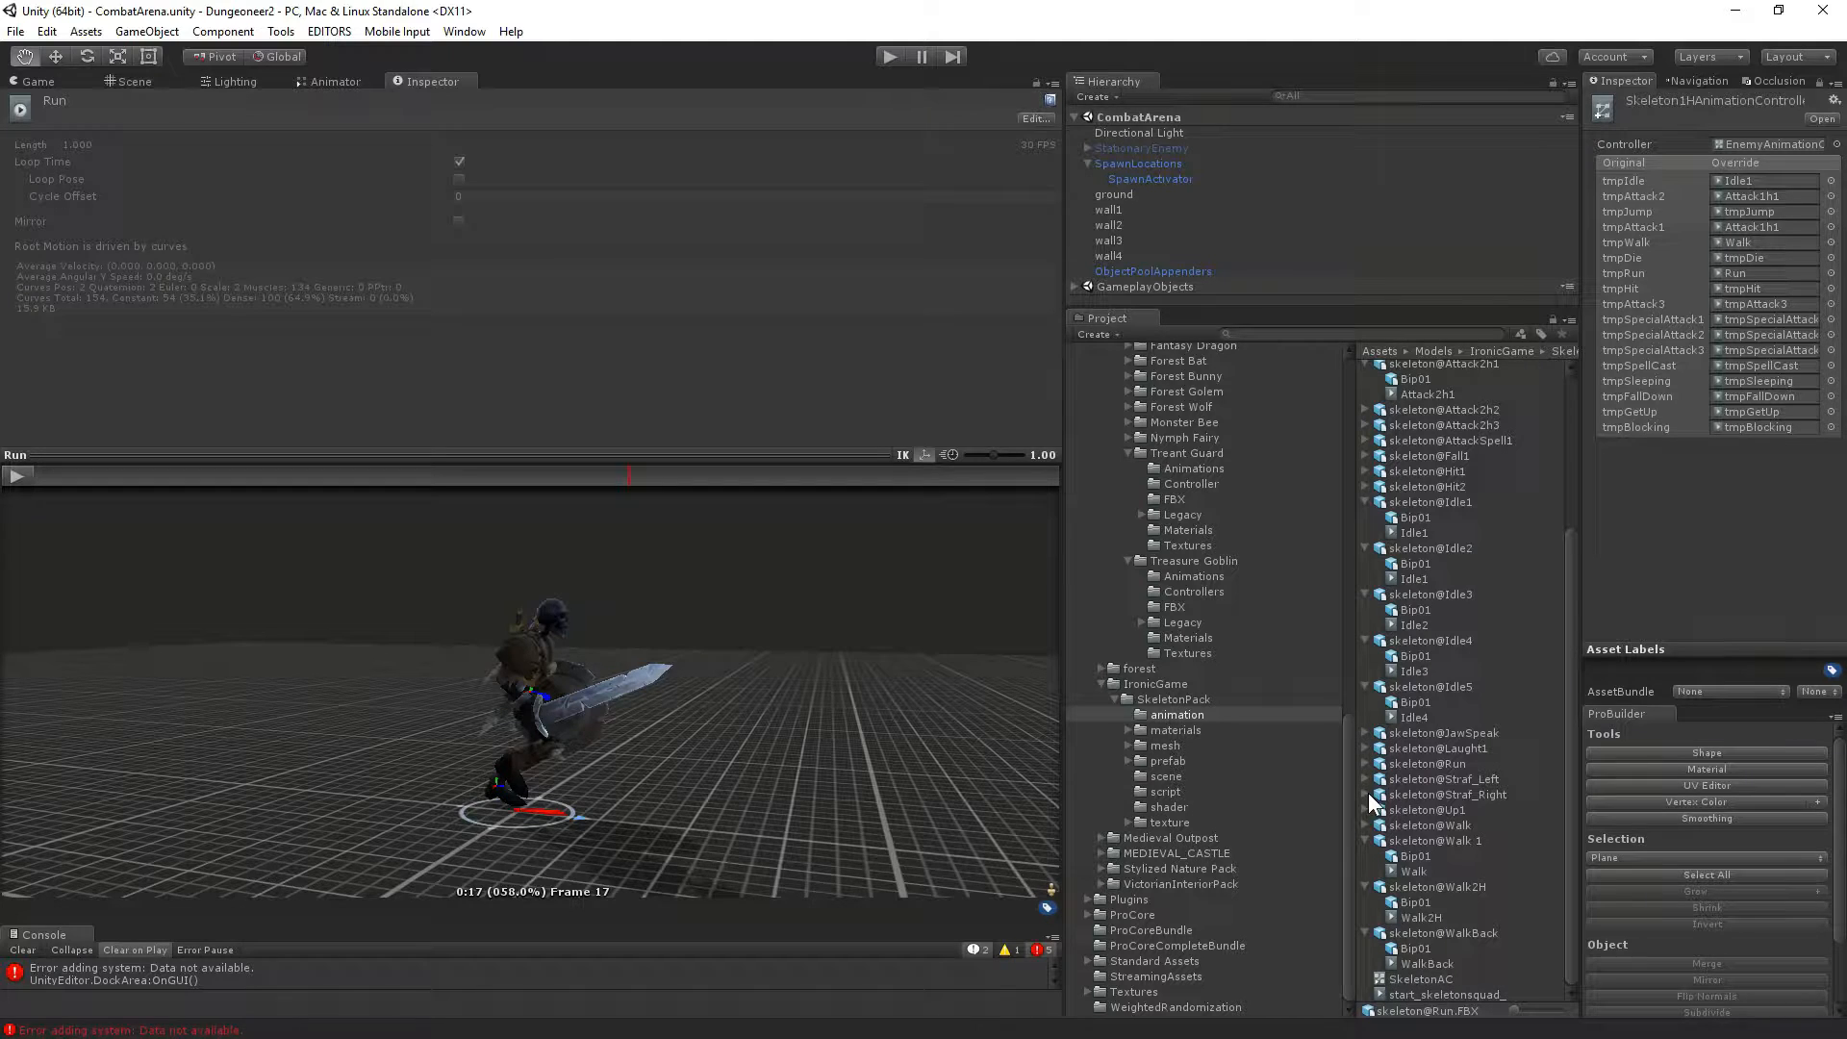
left_click(1365, 841)
left_click(1365, 887)
left_click(1365, 933)
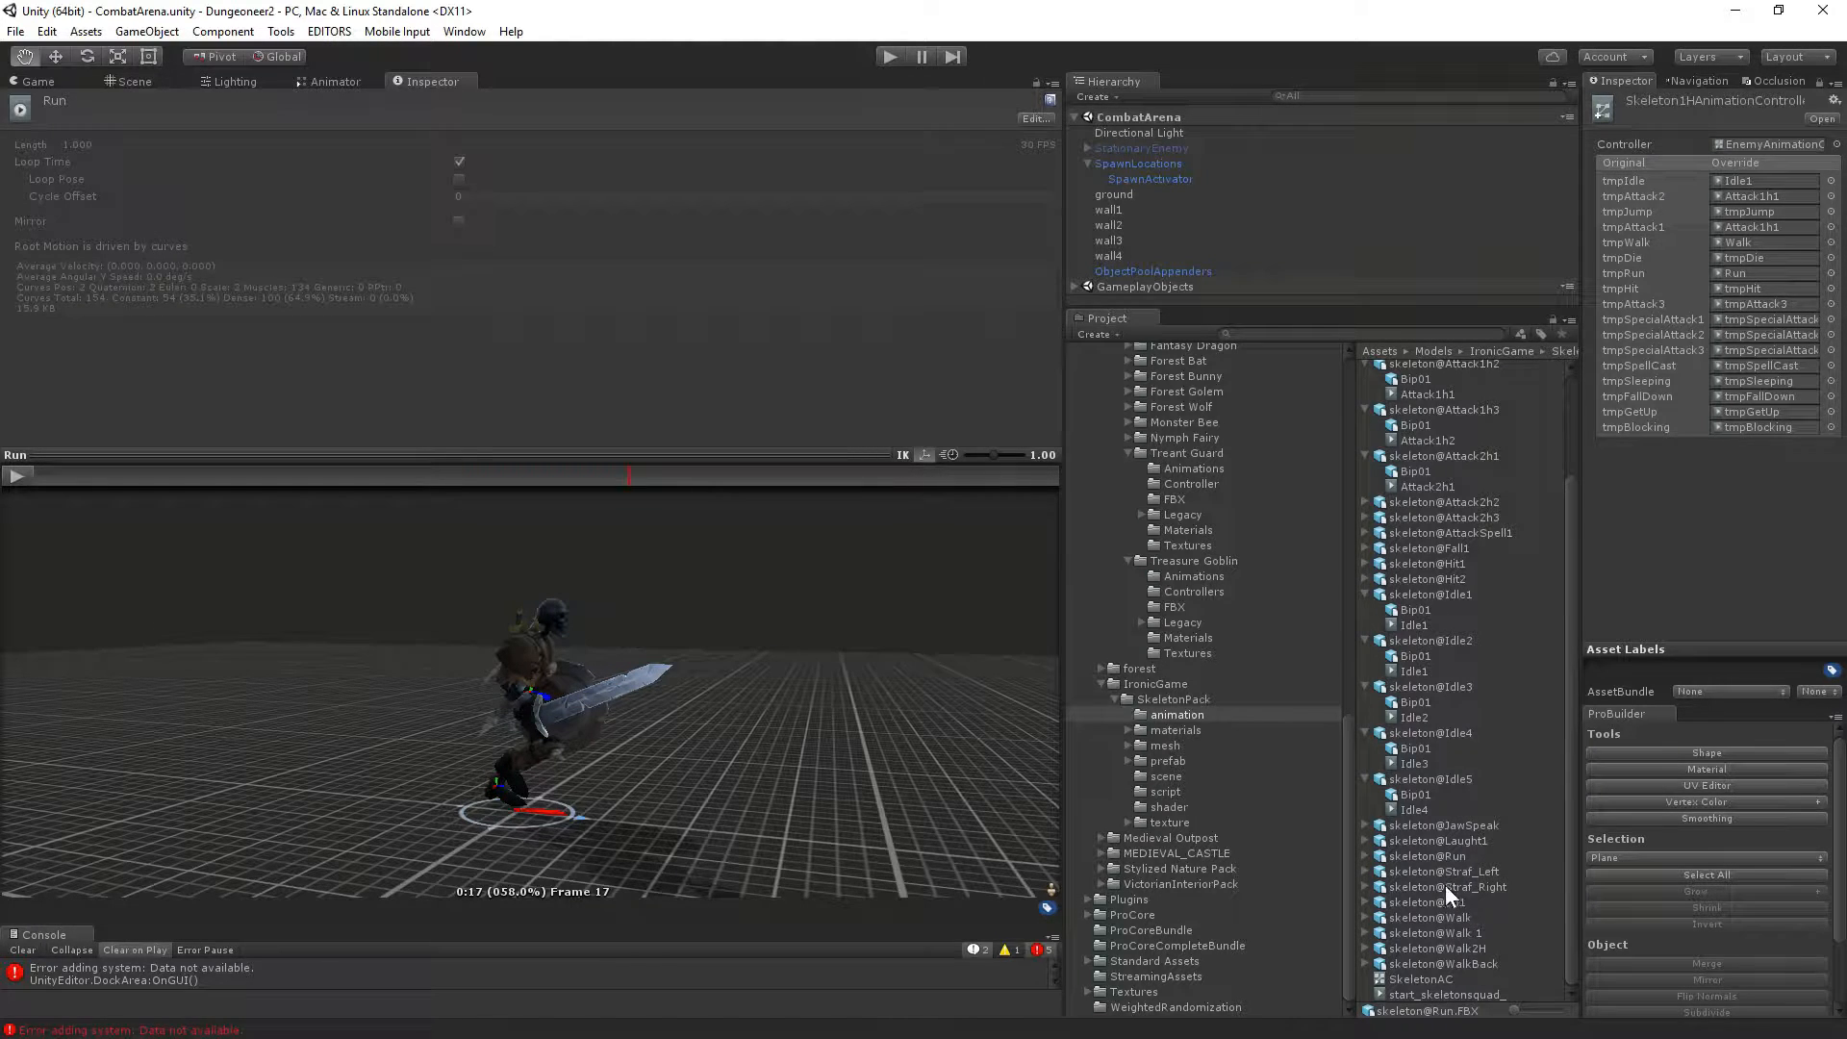
Look through the skeleton assets for further usable clips, checking skeleton@Straf_Right and the clip inside skeleton@AttackSpell1.
scroll(1474, 839, "up", 3)
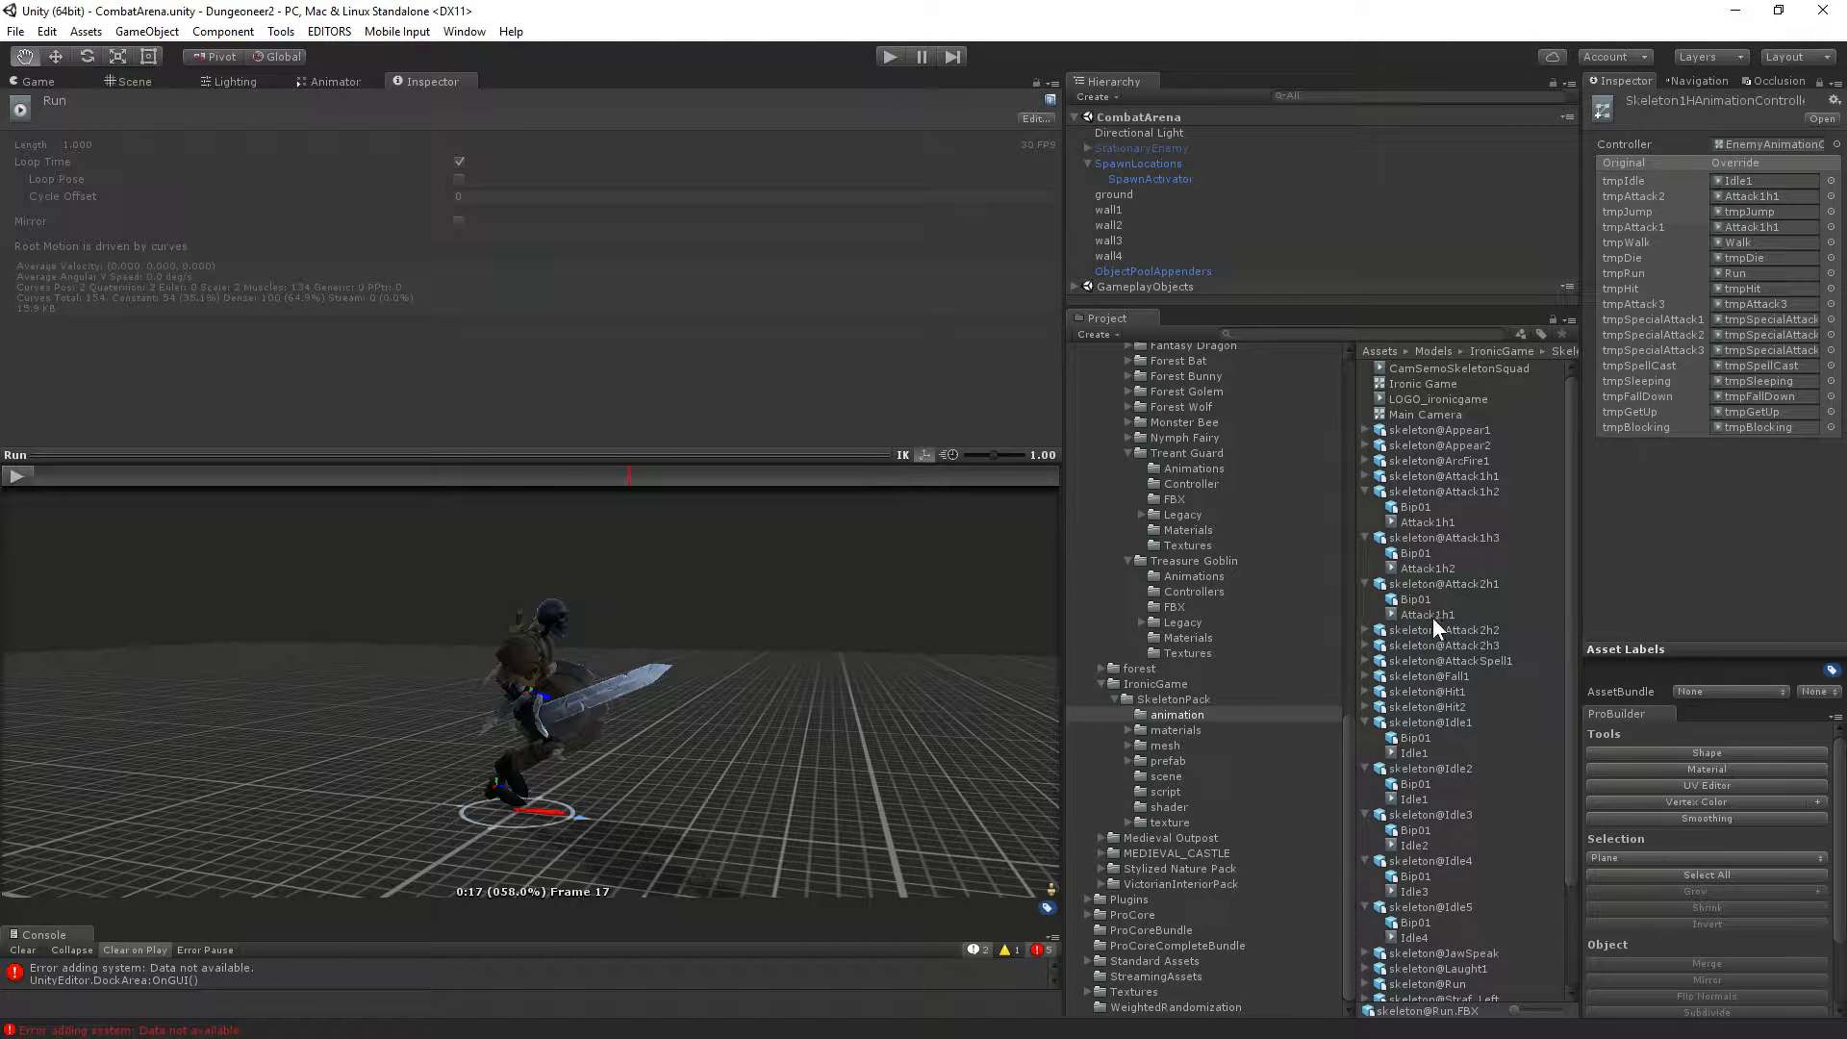
scroll(1389, 724, "down", 3)
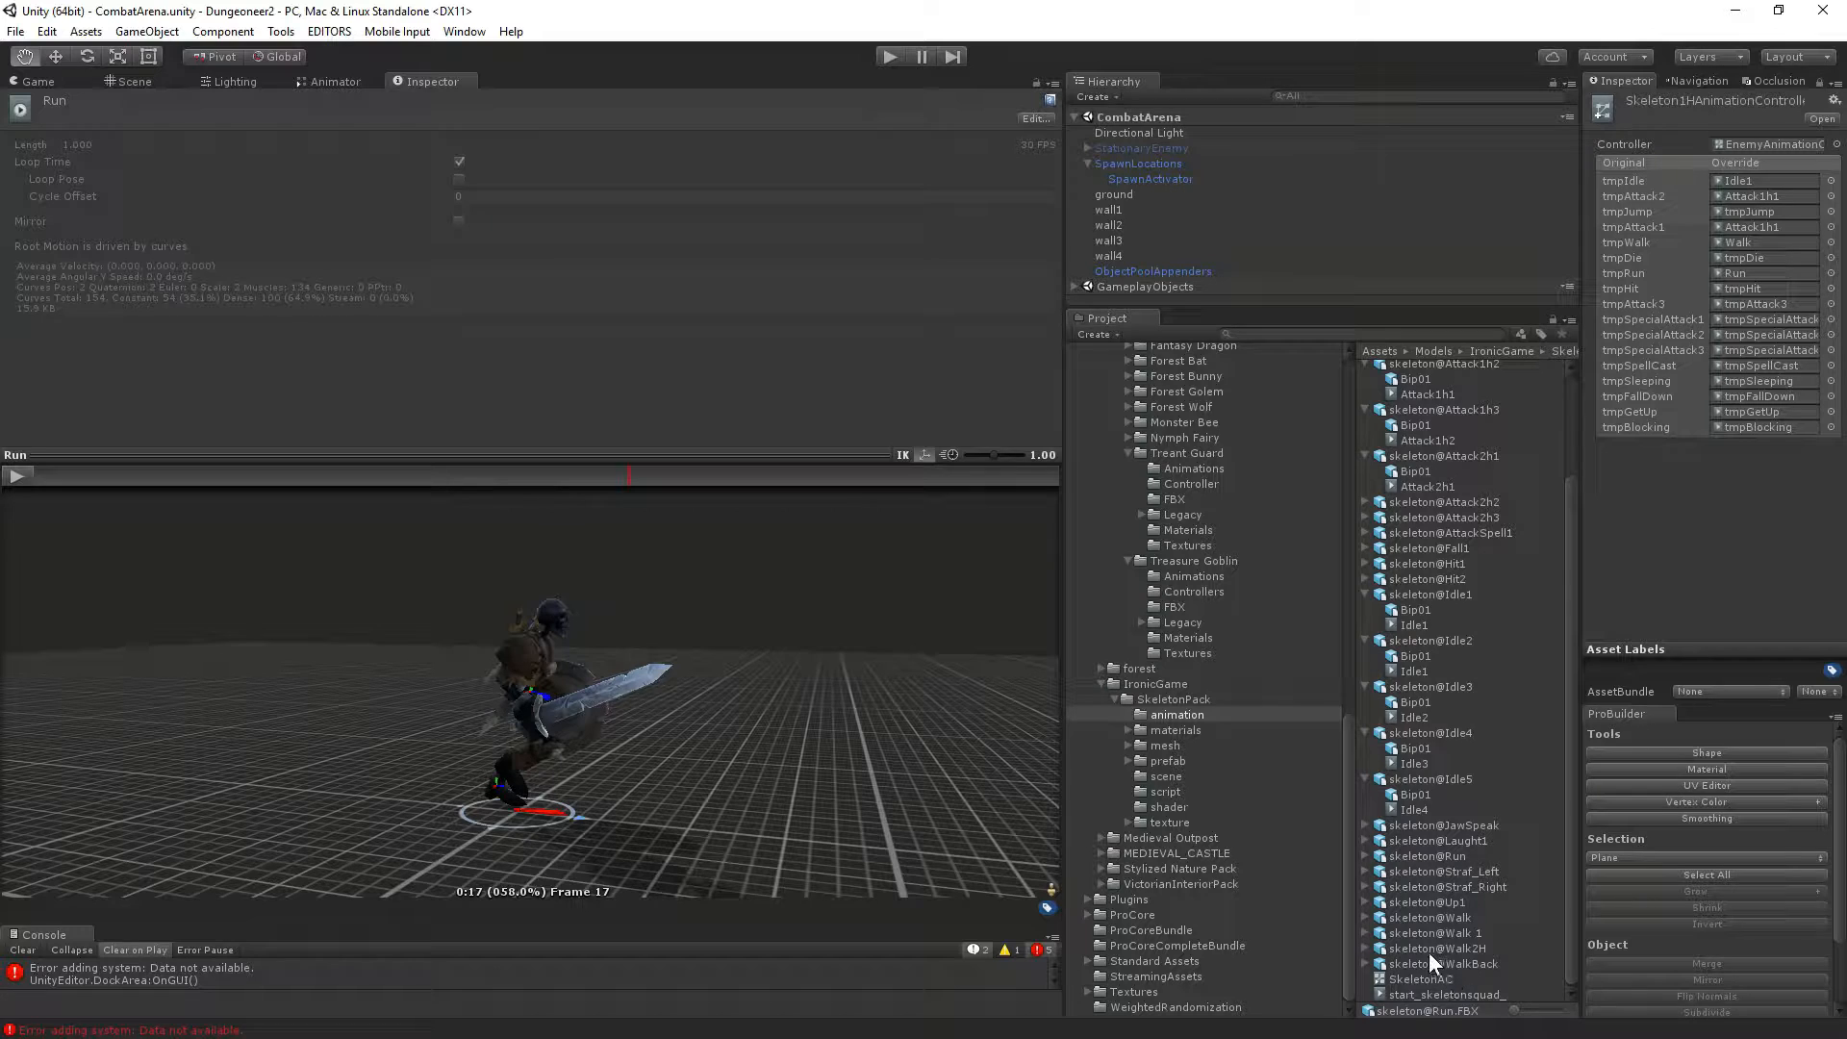
left_click(1429, 890)
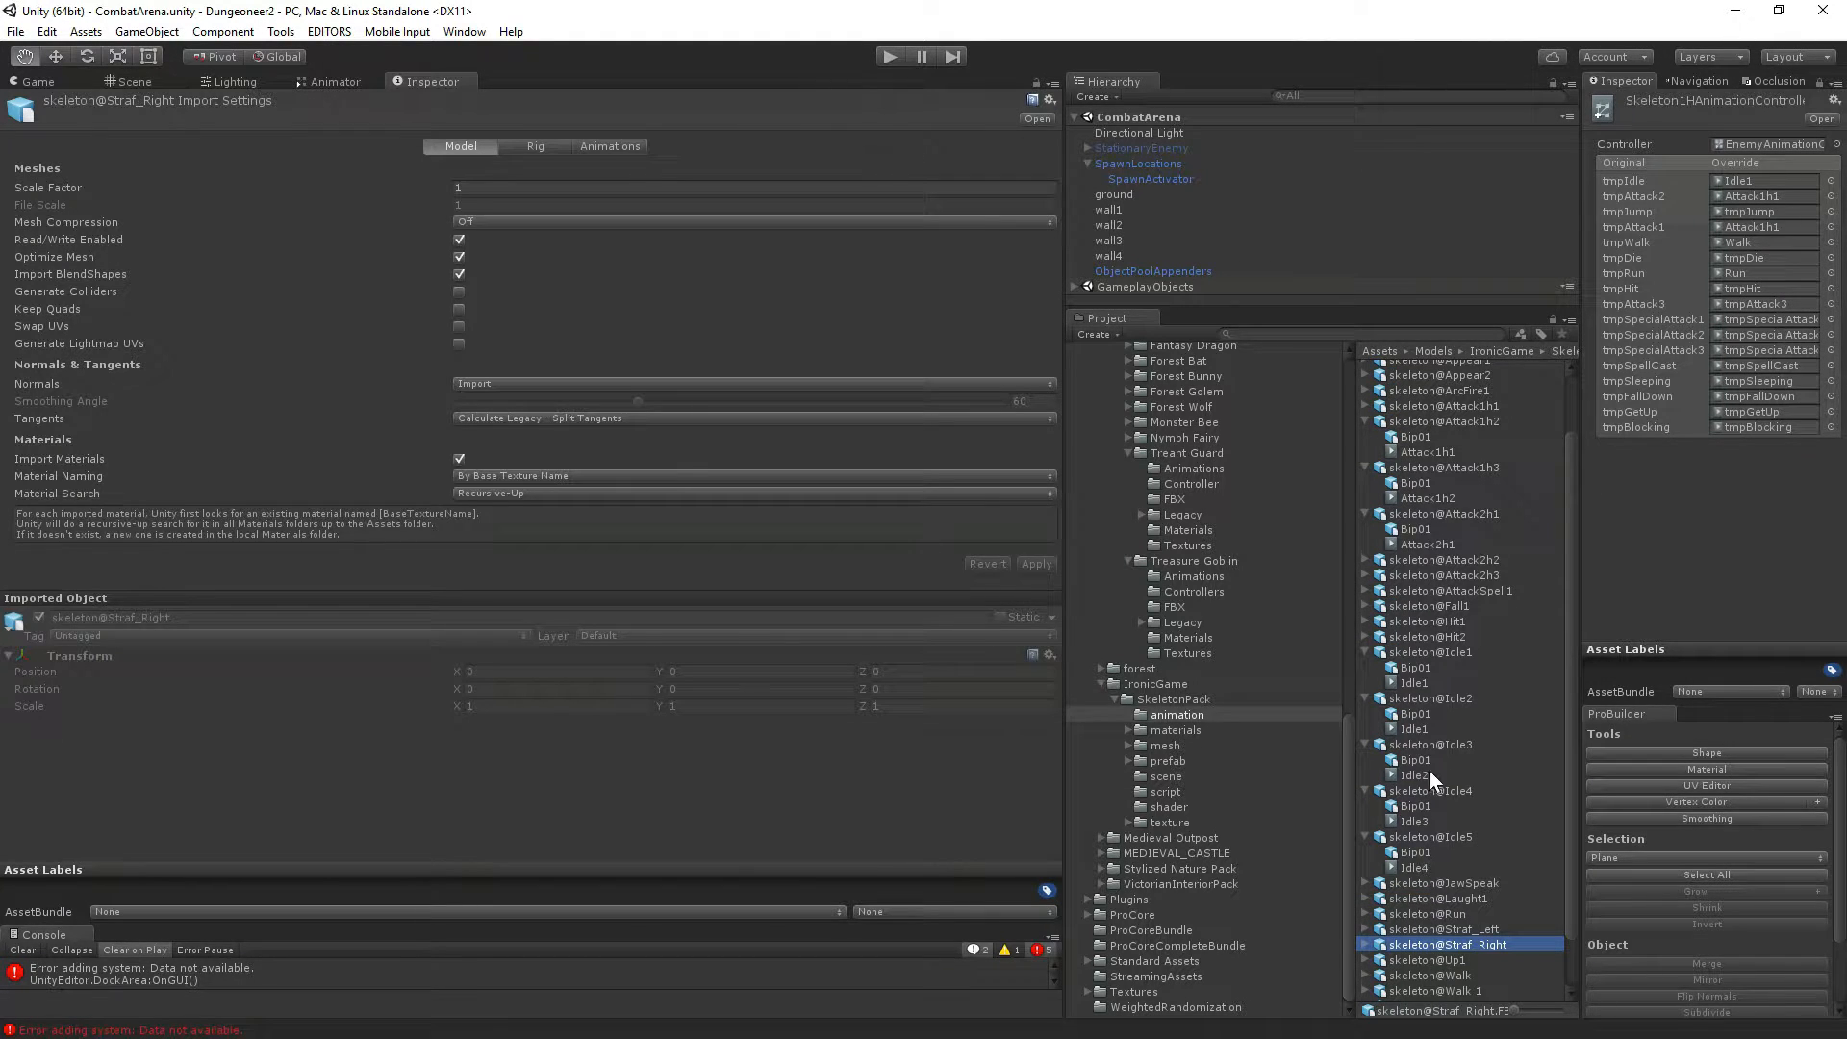
left_click(1364, 591)
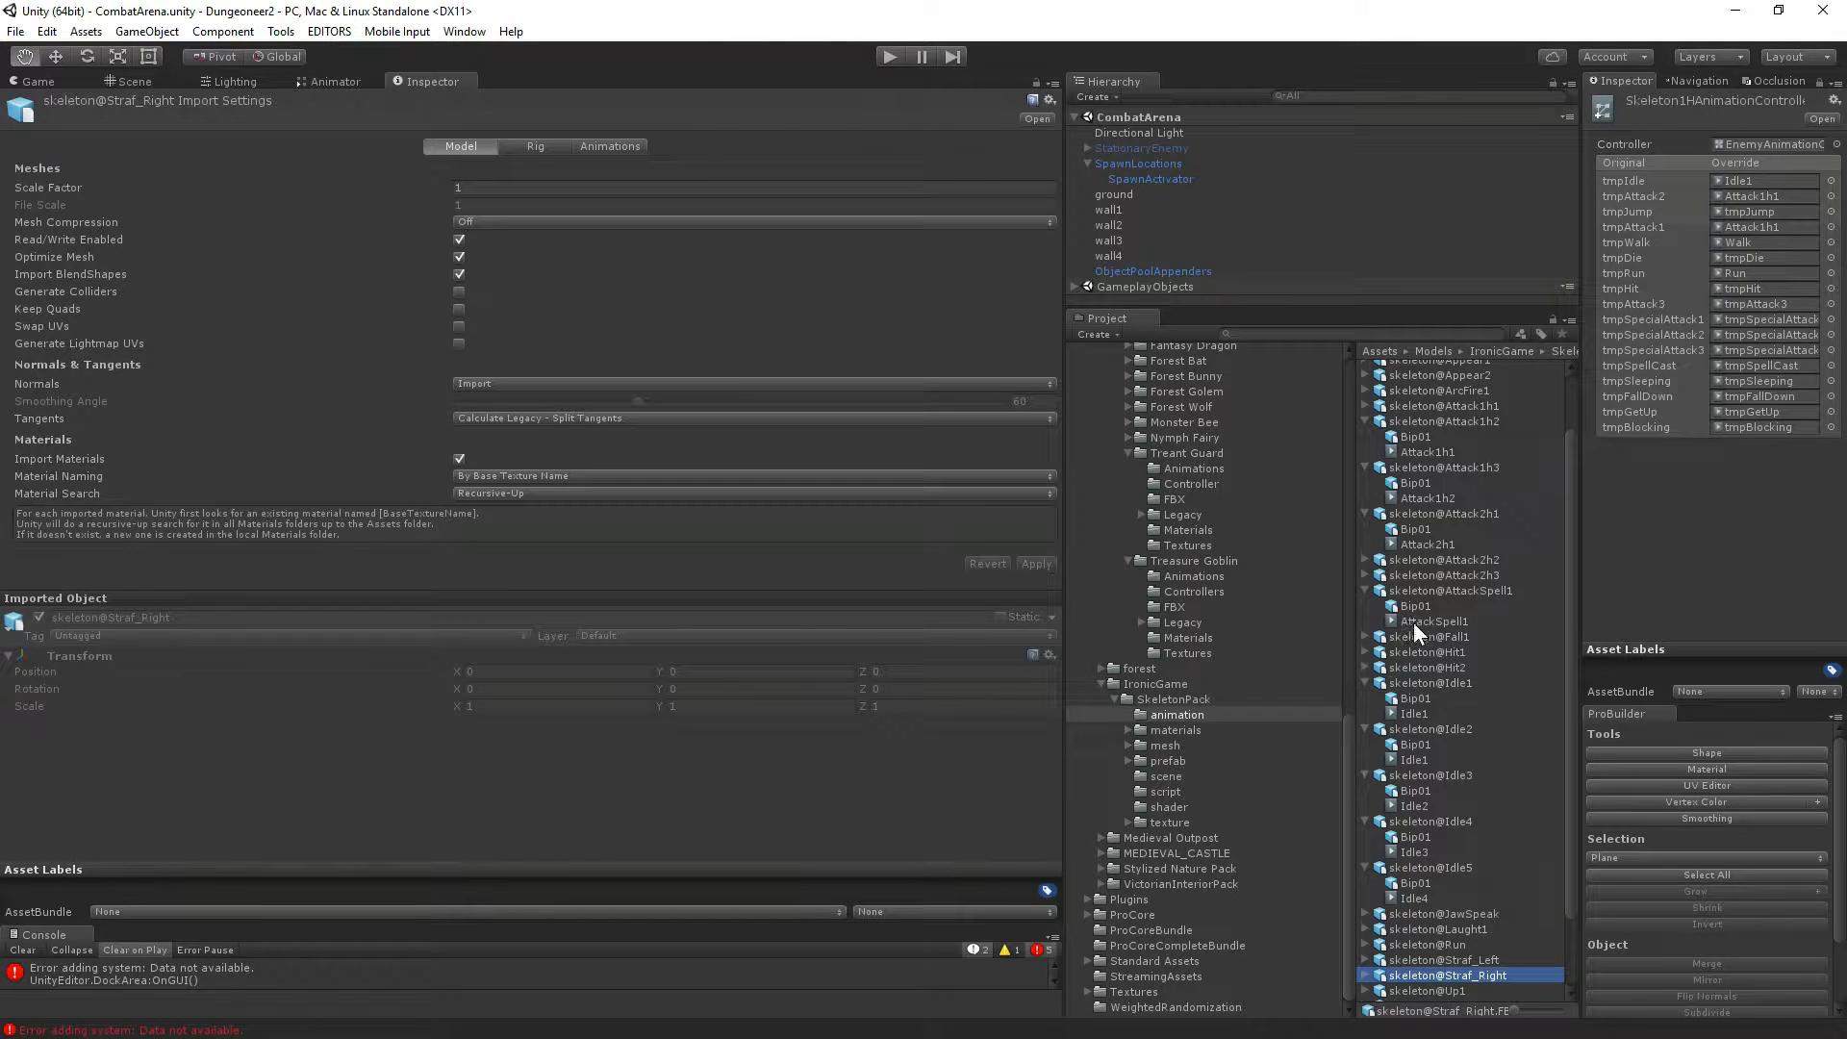
Preview the Fall1 clip of skeleton@Fall1 and override both tmpDie and tmpFallDown with it.
left_click(1366, 637)
left_click(1410, 668)
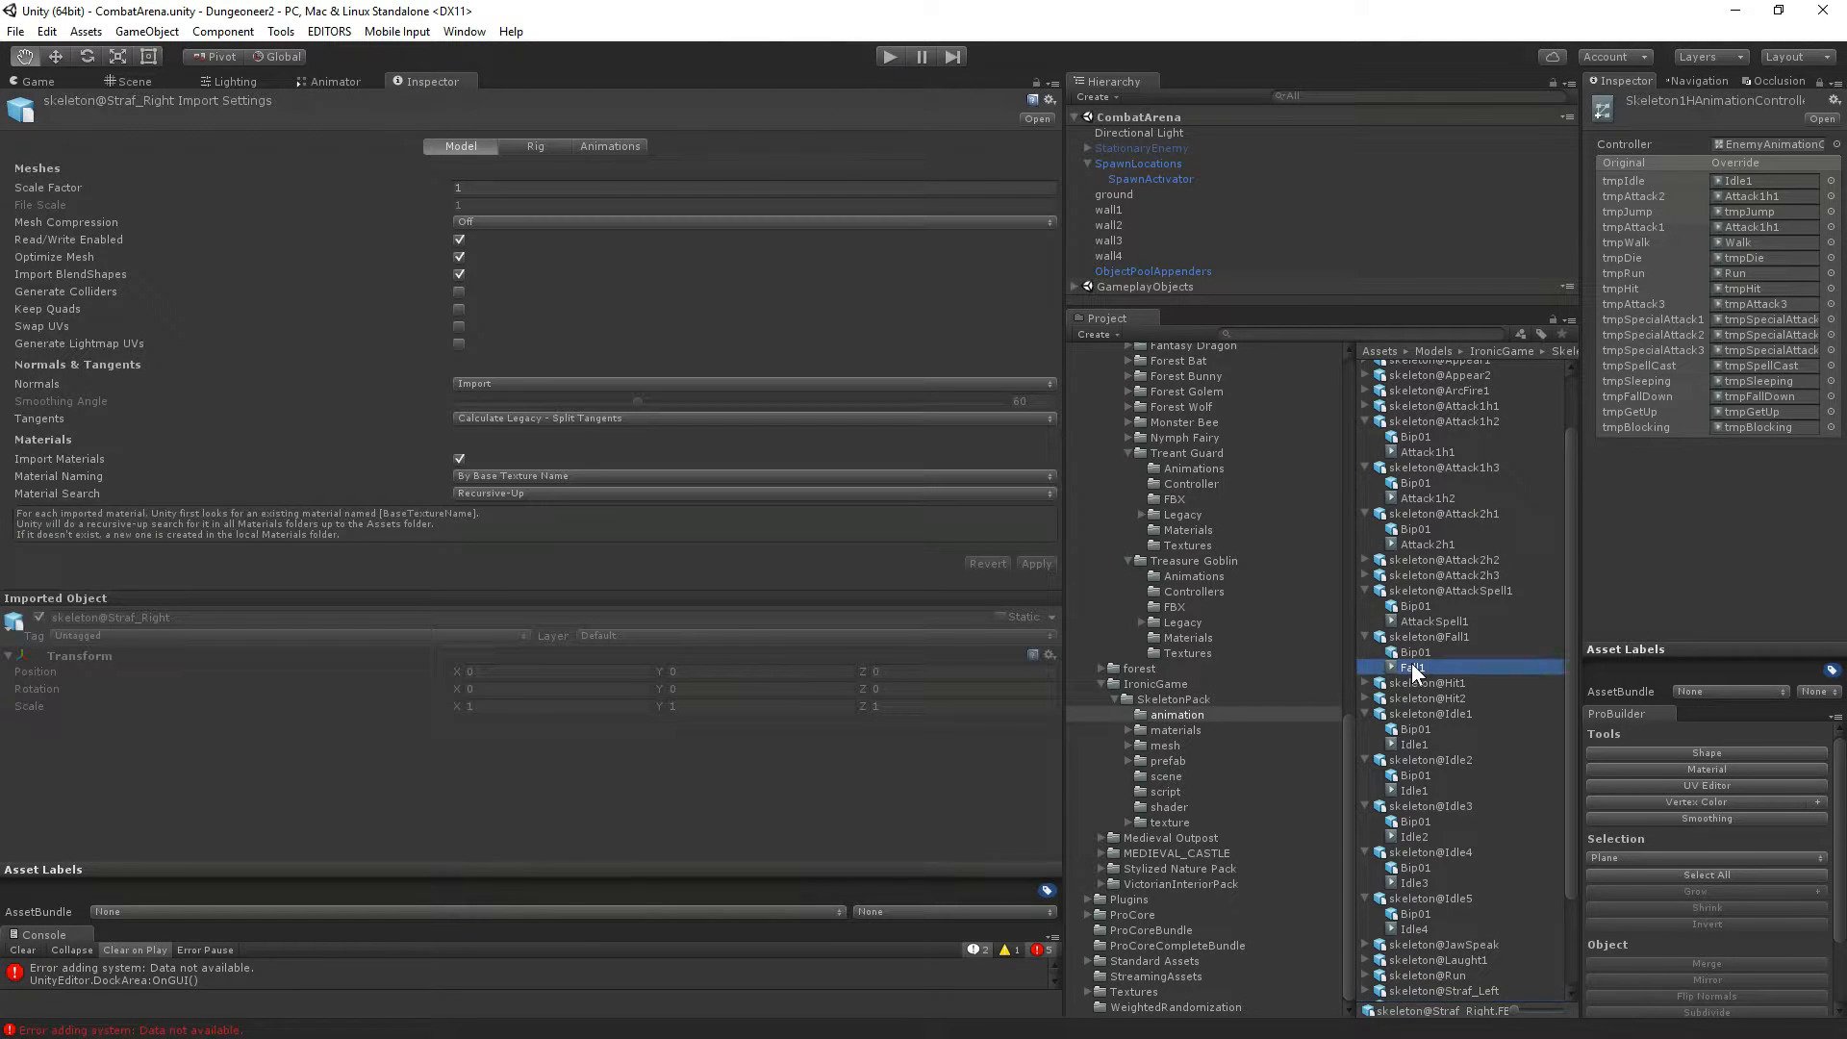
left_click(25, 474)
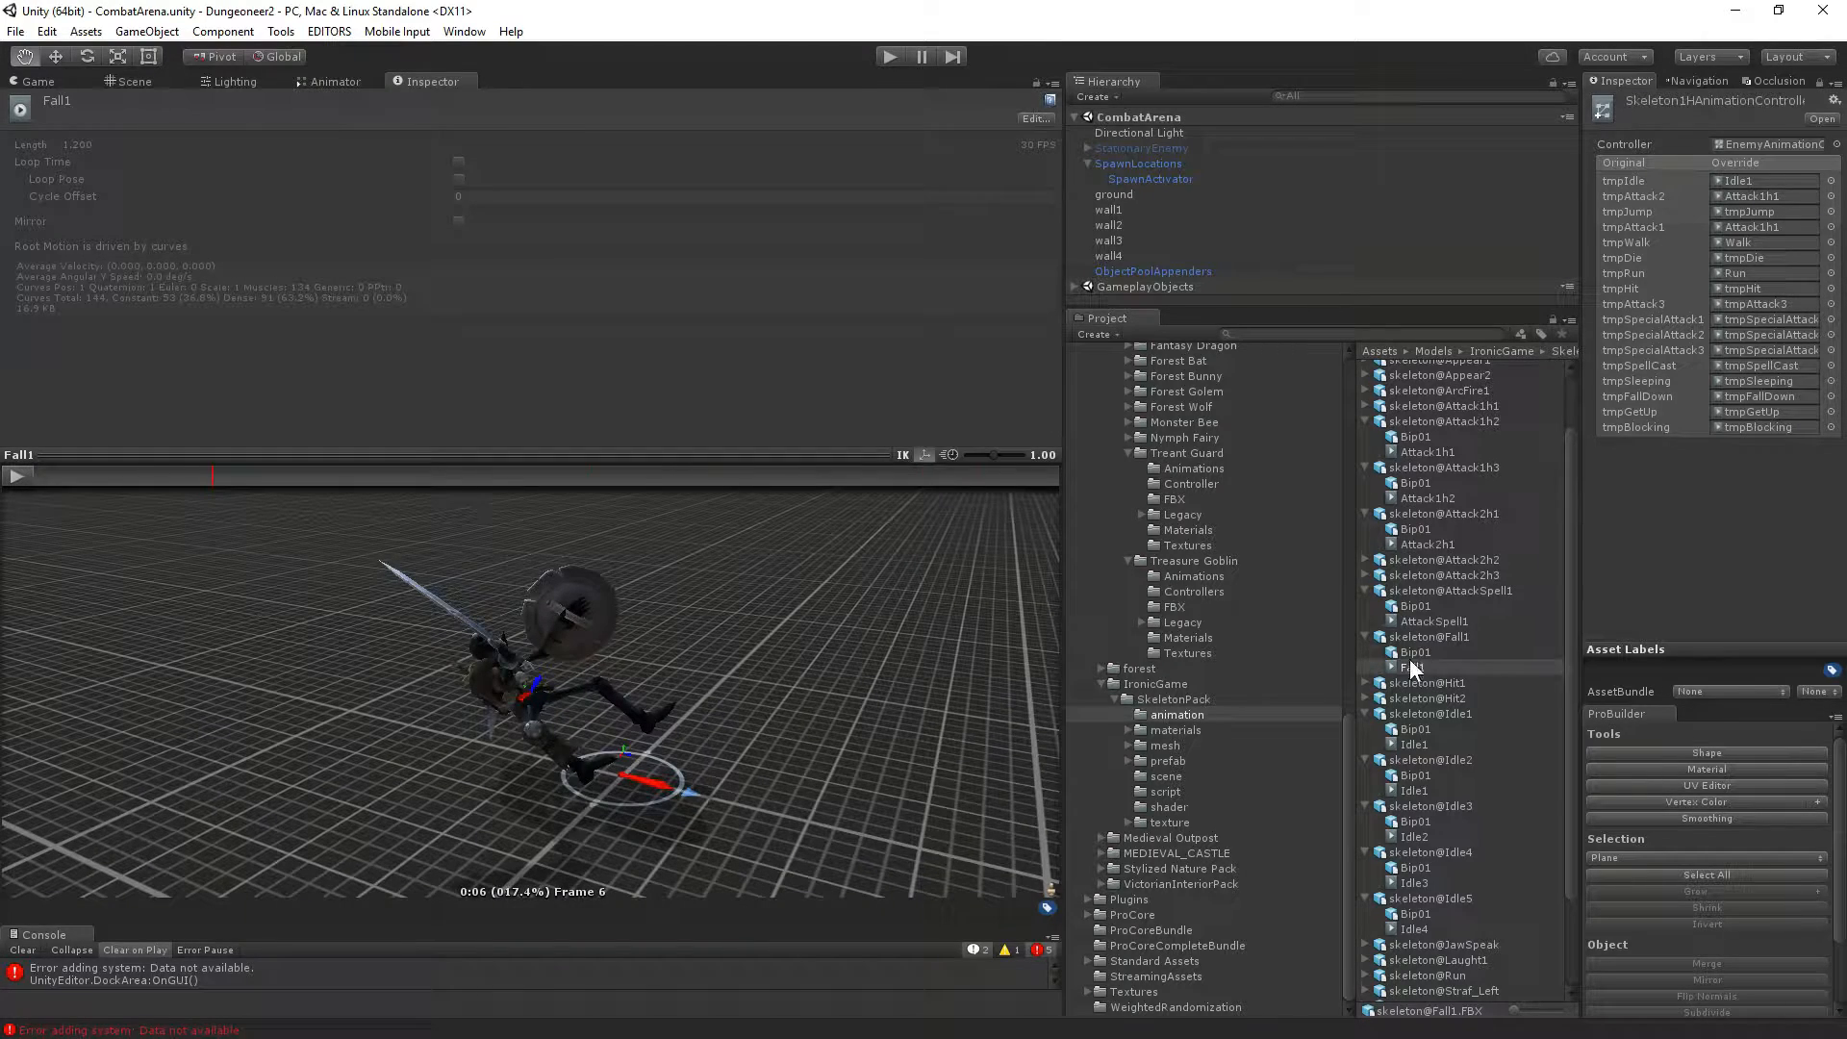
left_click_drag(1410, 668, 1718, 259)
left_click_drag(1411, 668, 1754, 399)
Preview the Up1 clip of skeleton@Up1 and override tmpGetUp with it.
scroll(1371, 749, "down", 3)
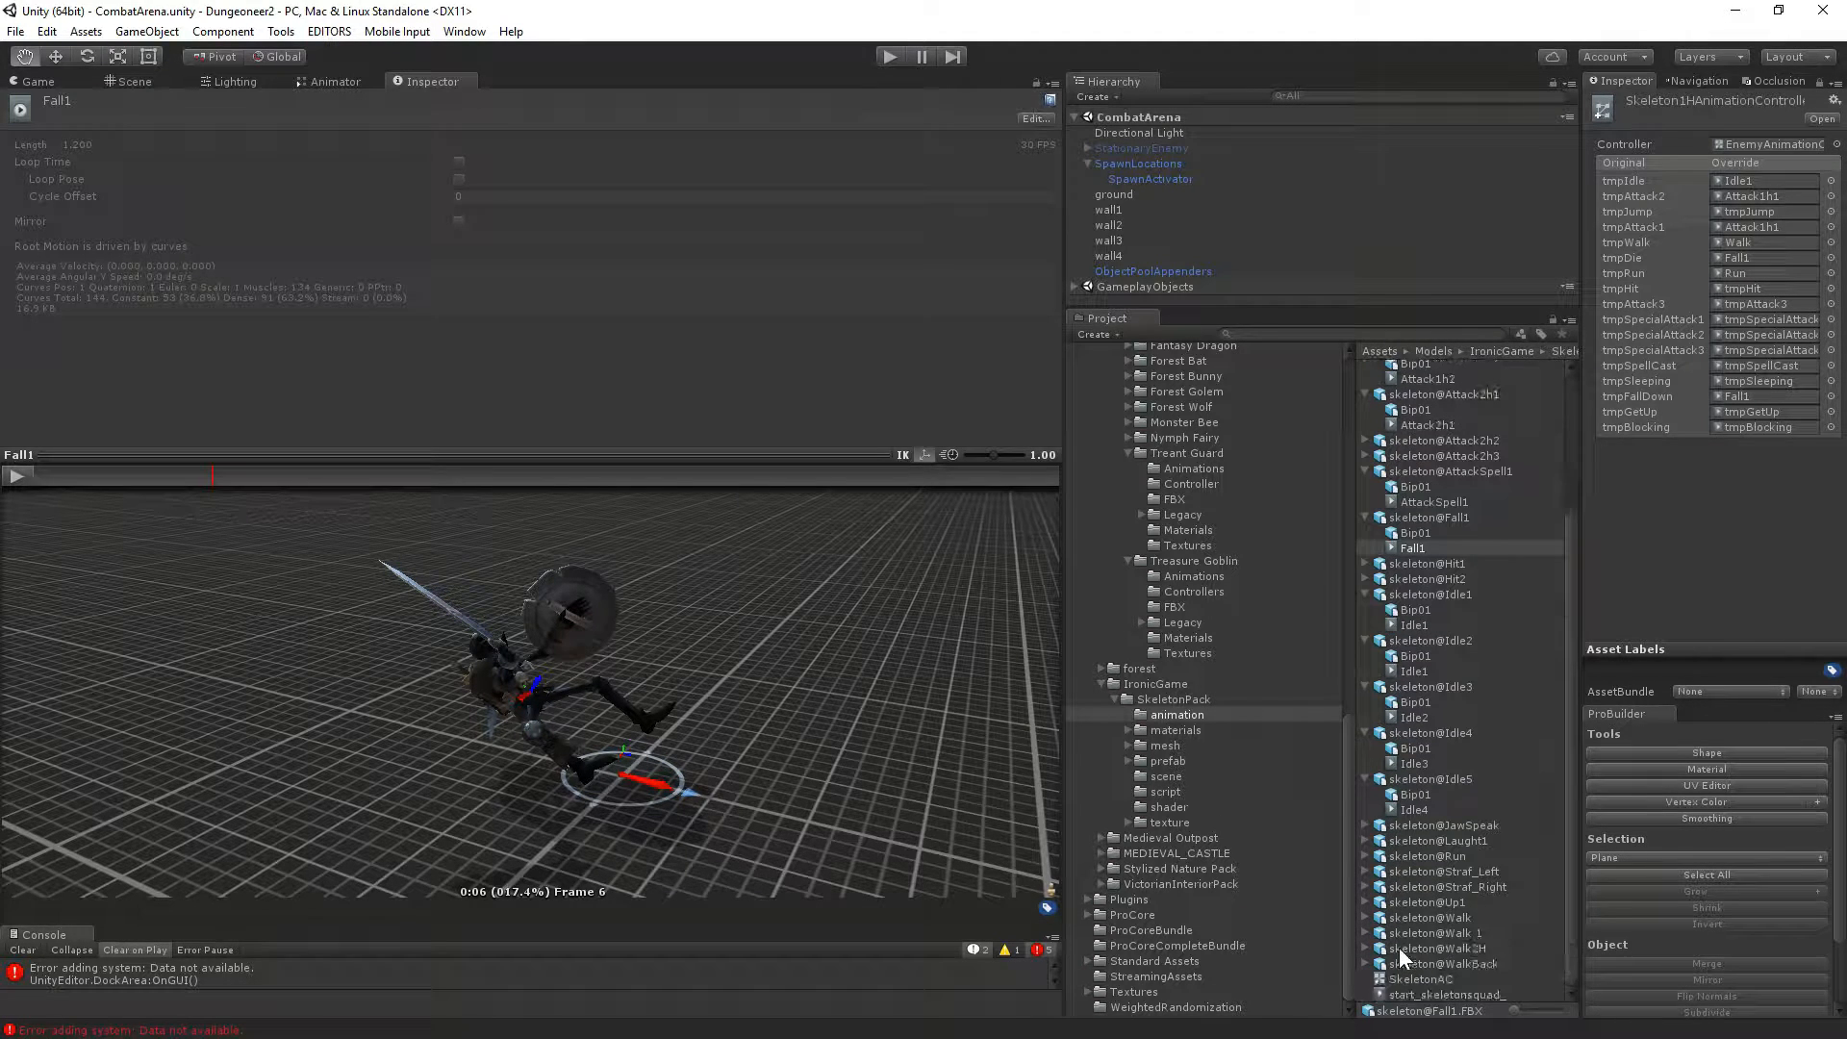
left_click(1365, 902)
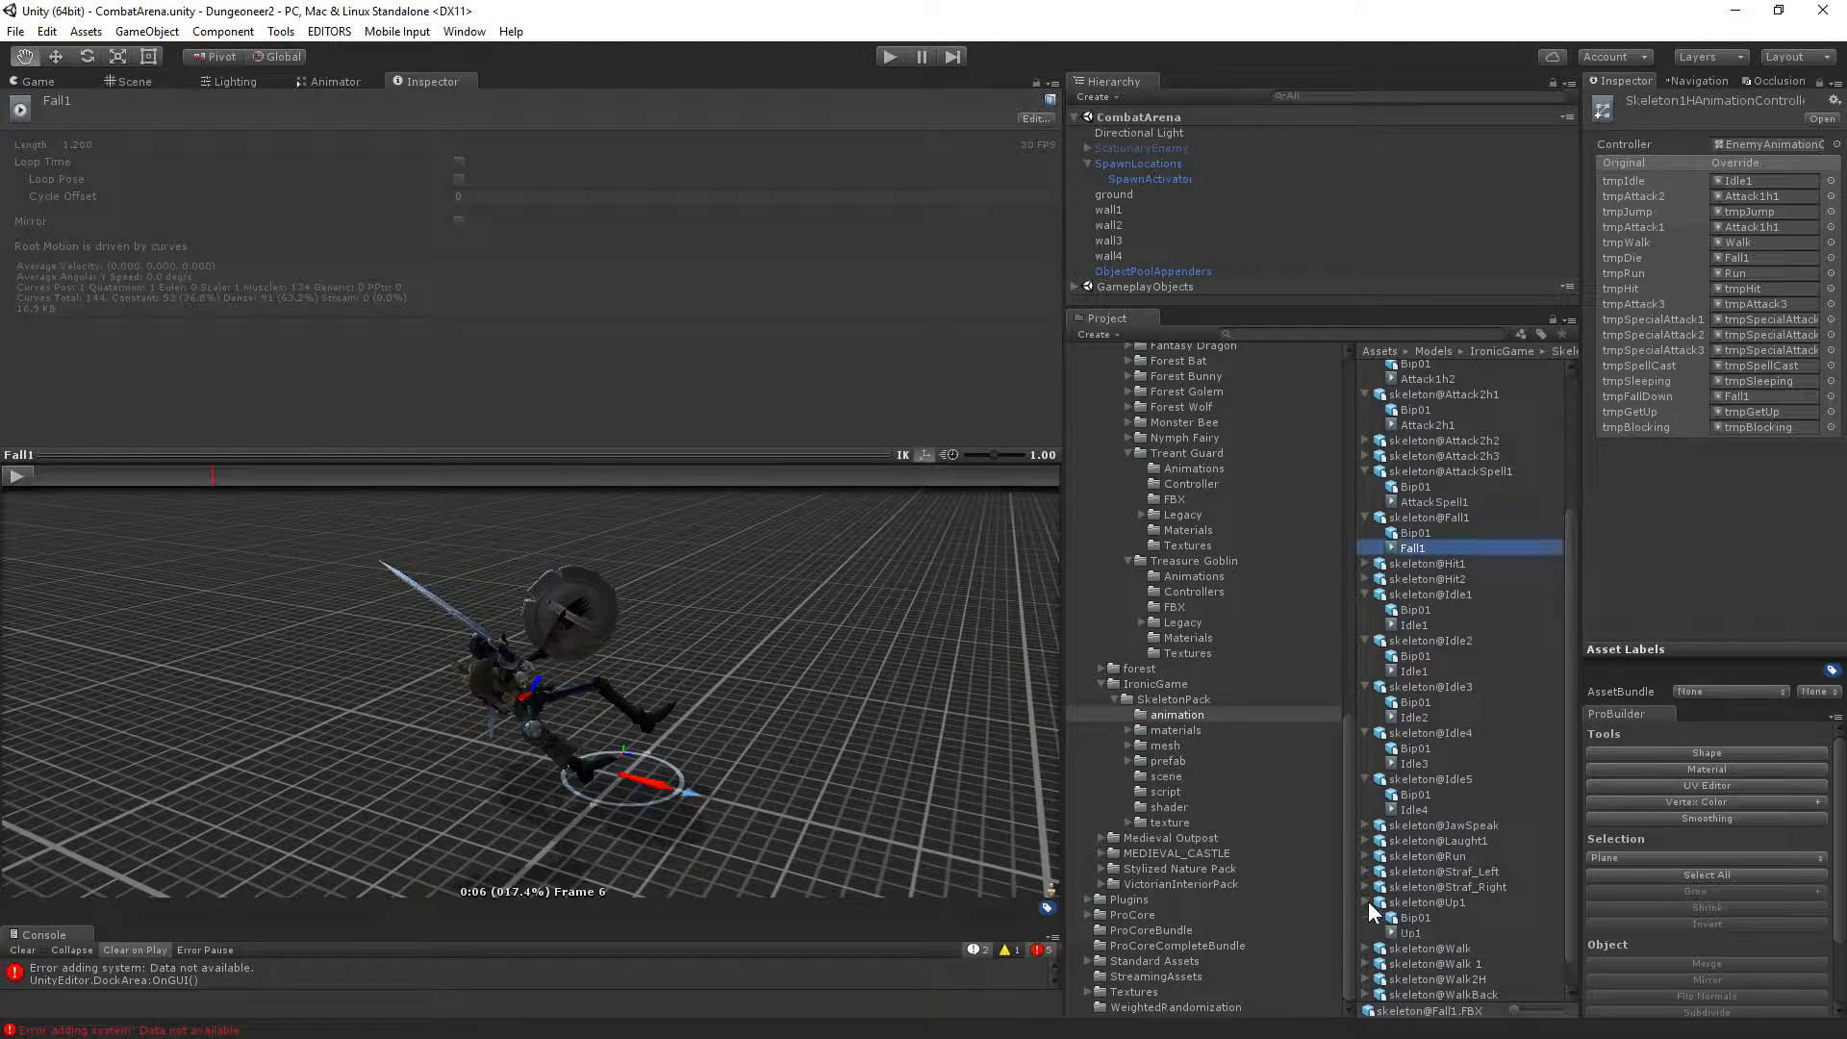
left_click(1411, 933)
left_click(17, 476)
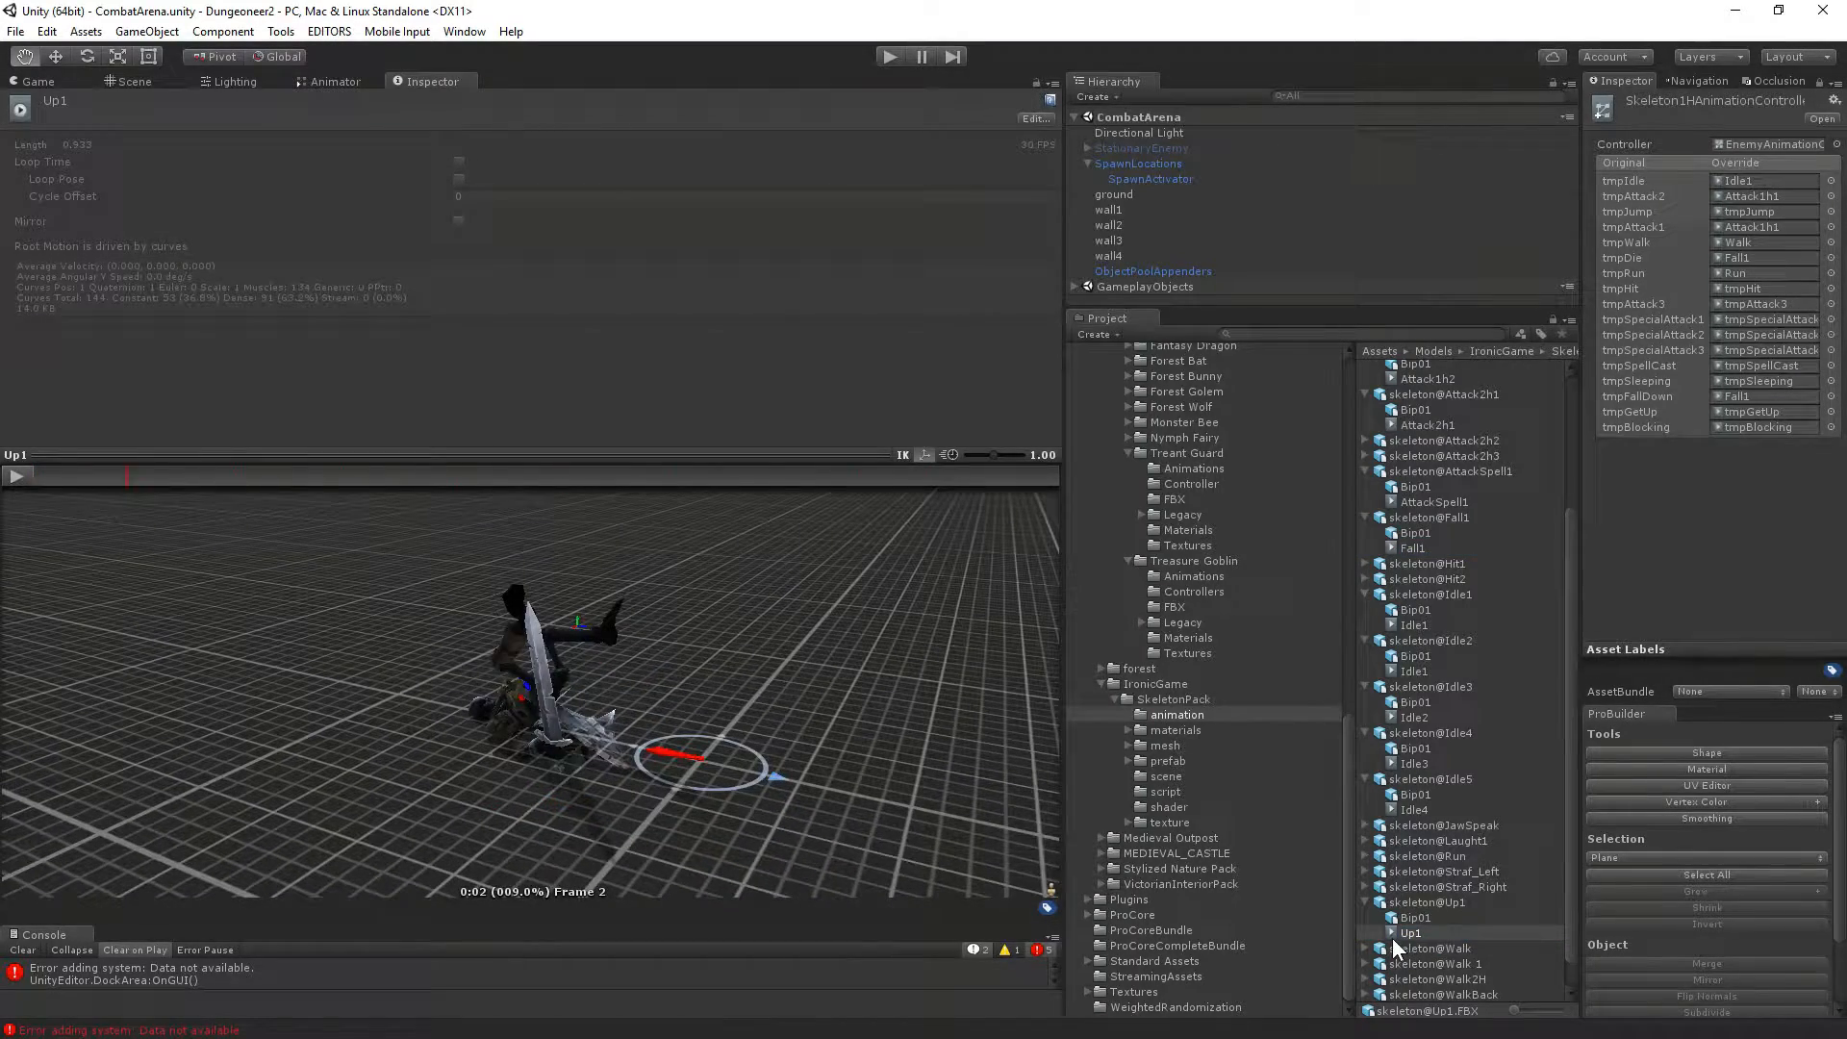
left_click_drag(1411, 933, 1749, 412)
scroll(1440, 889, "down", 1)
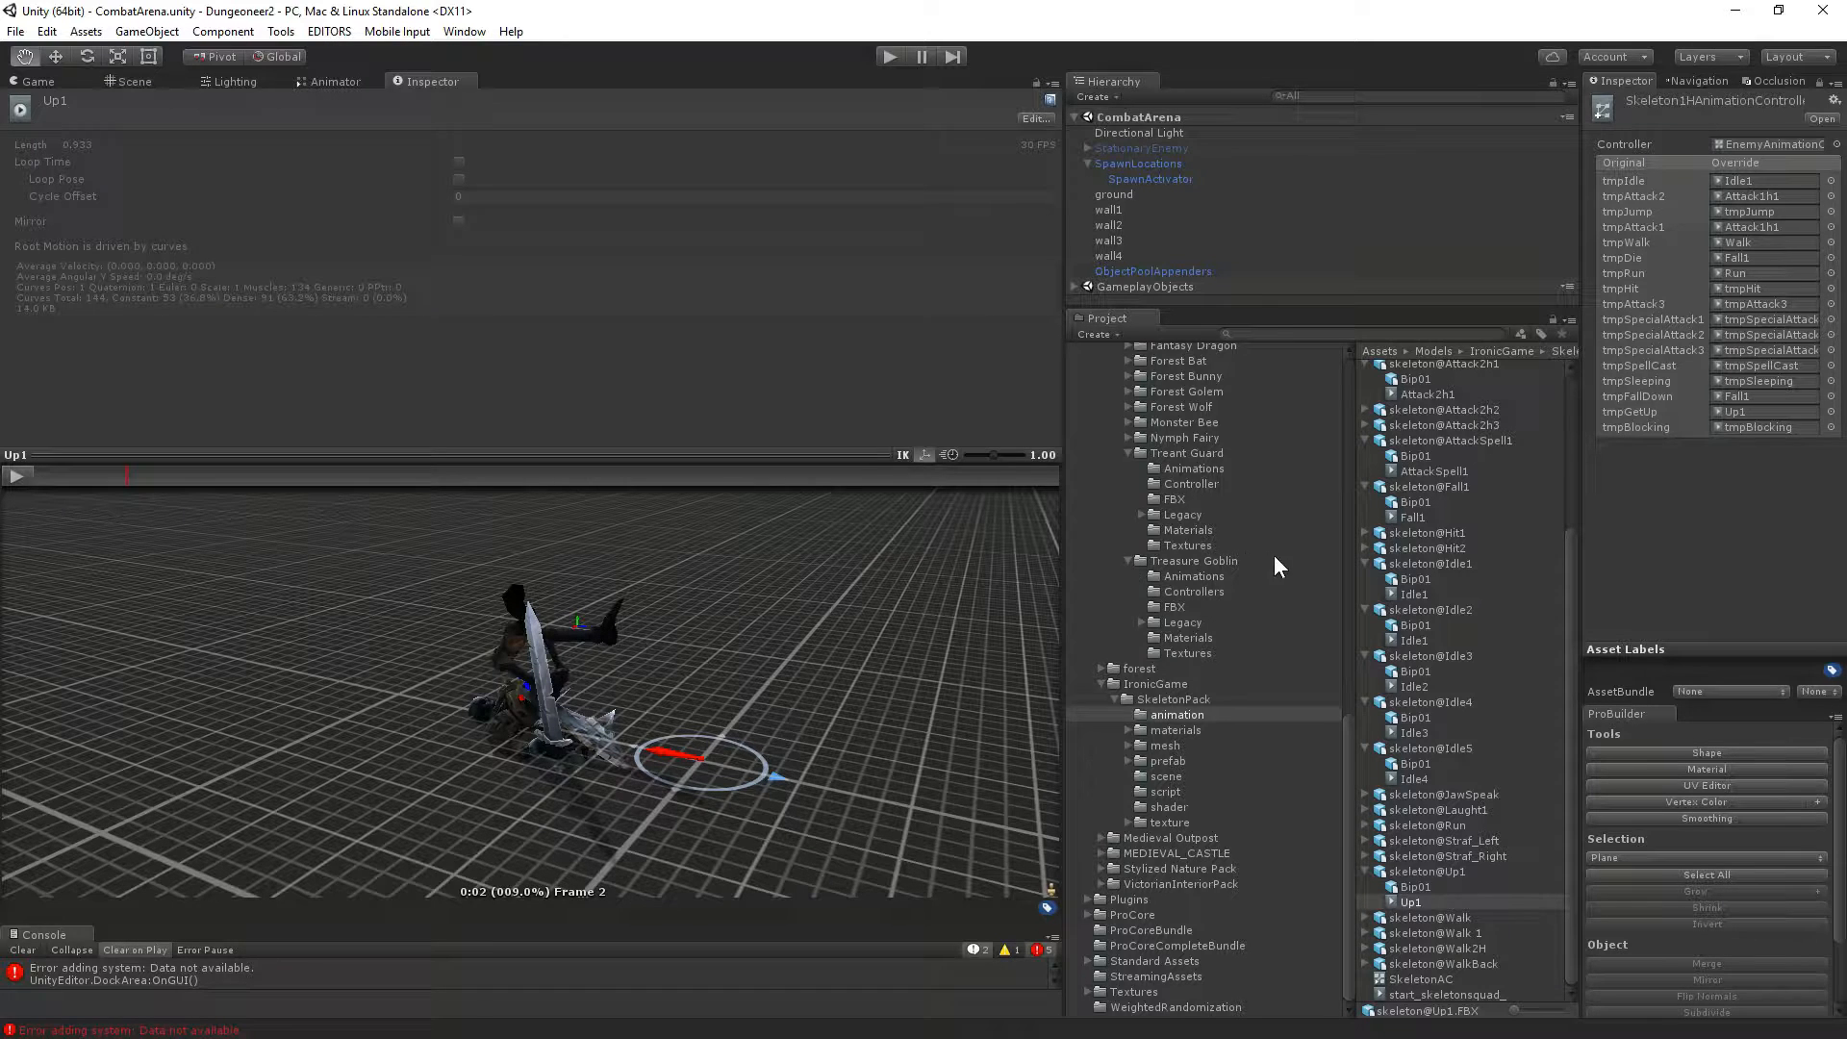
Browse the enemy model folders and check the clips in Treasure Goblin's Animations folder.
scroll(1260, 560, "up", 5)
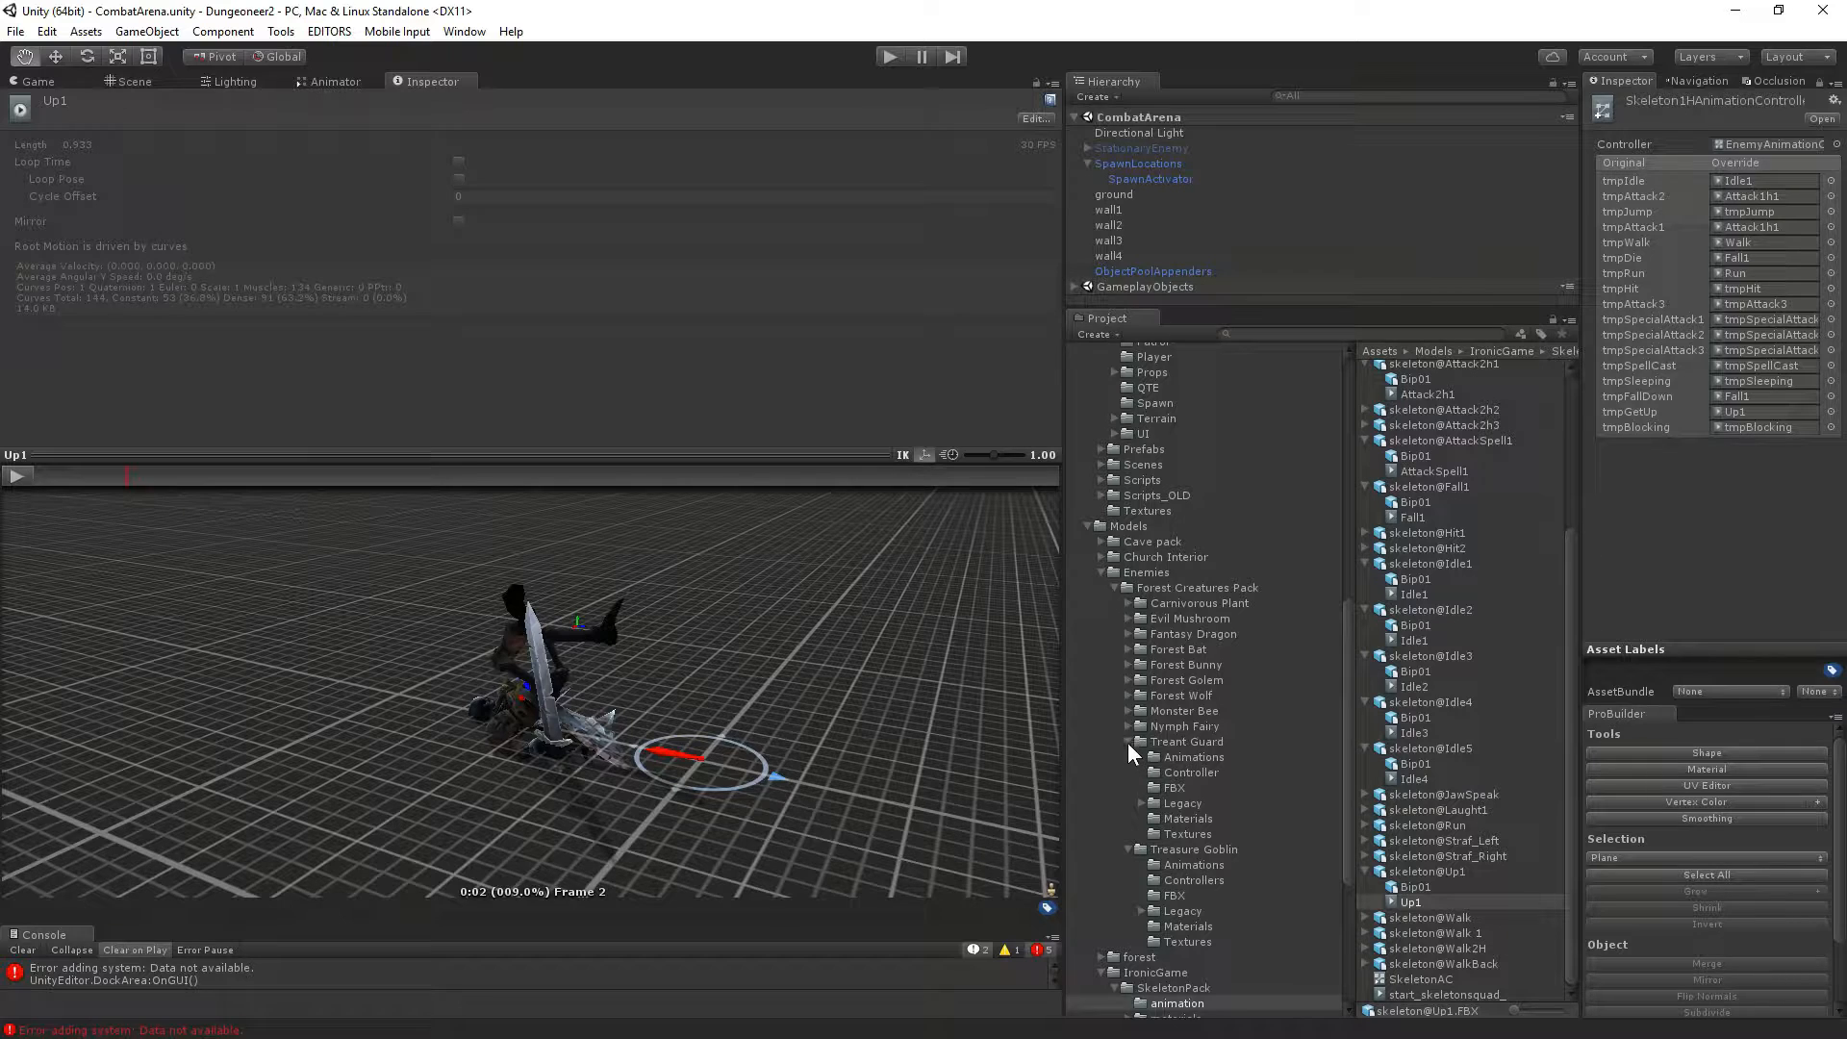
scroll(1215, 789, "down", 5)
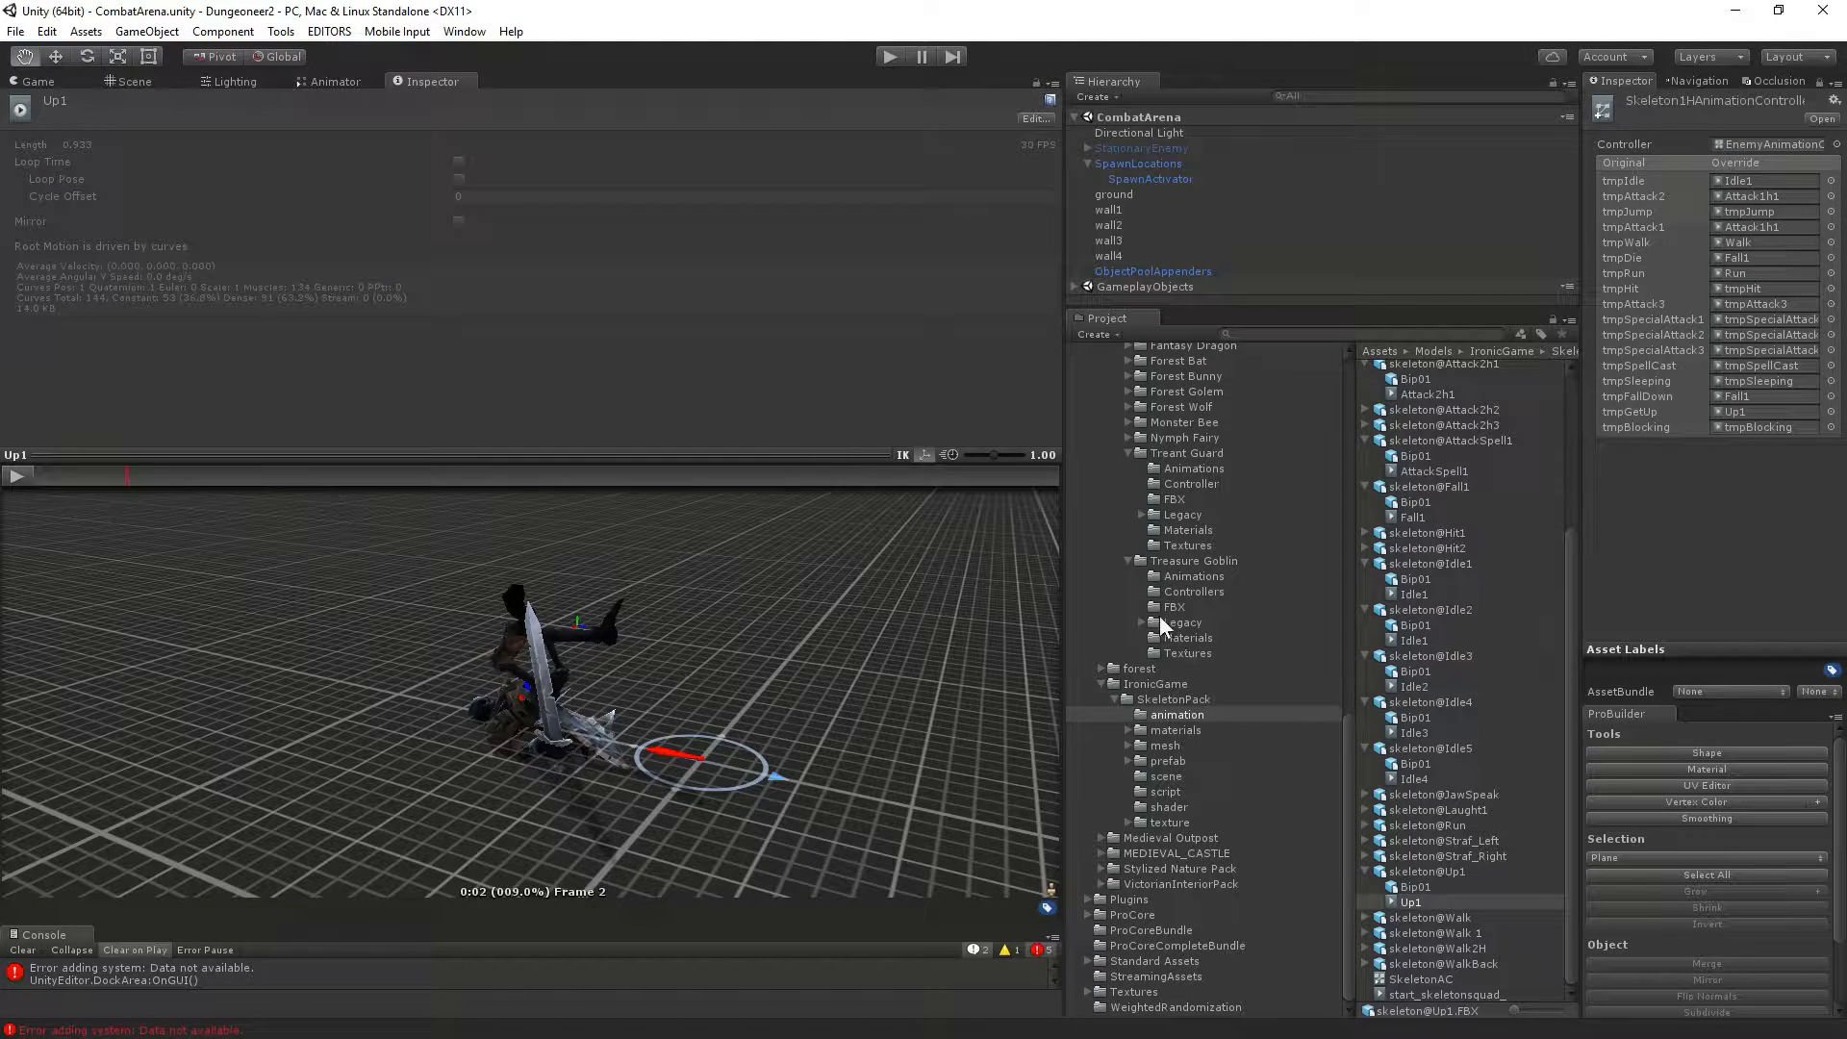
left_click(1181, 578)
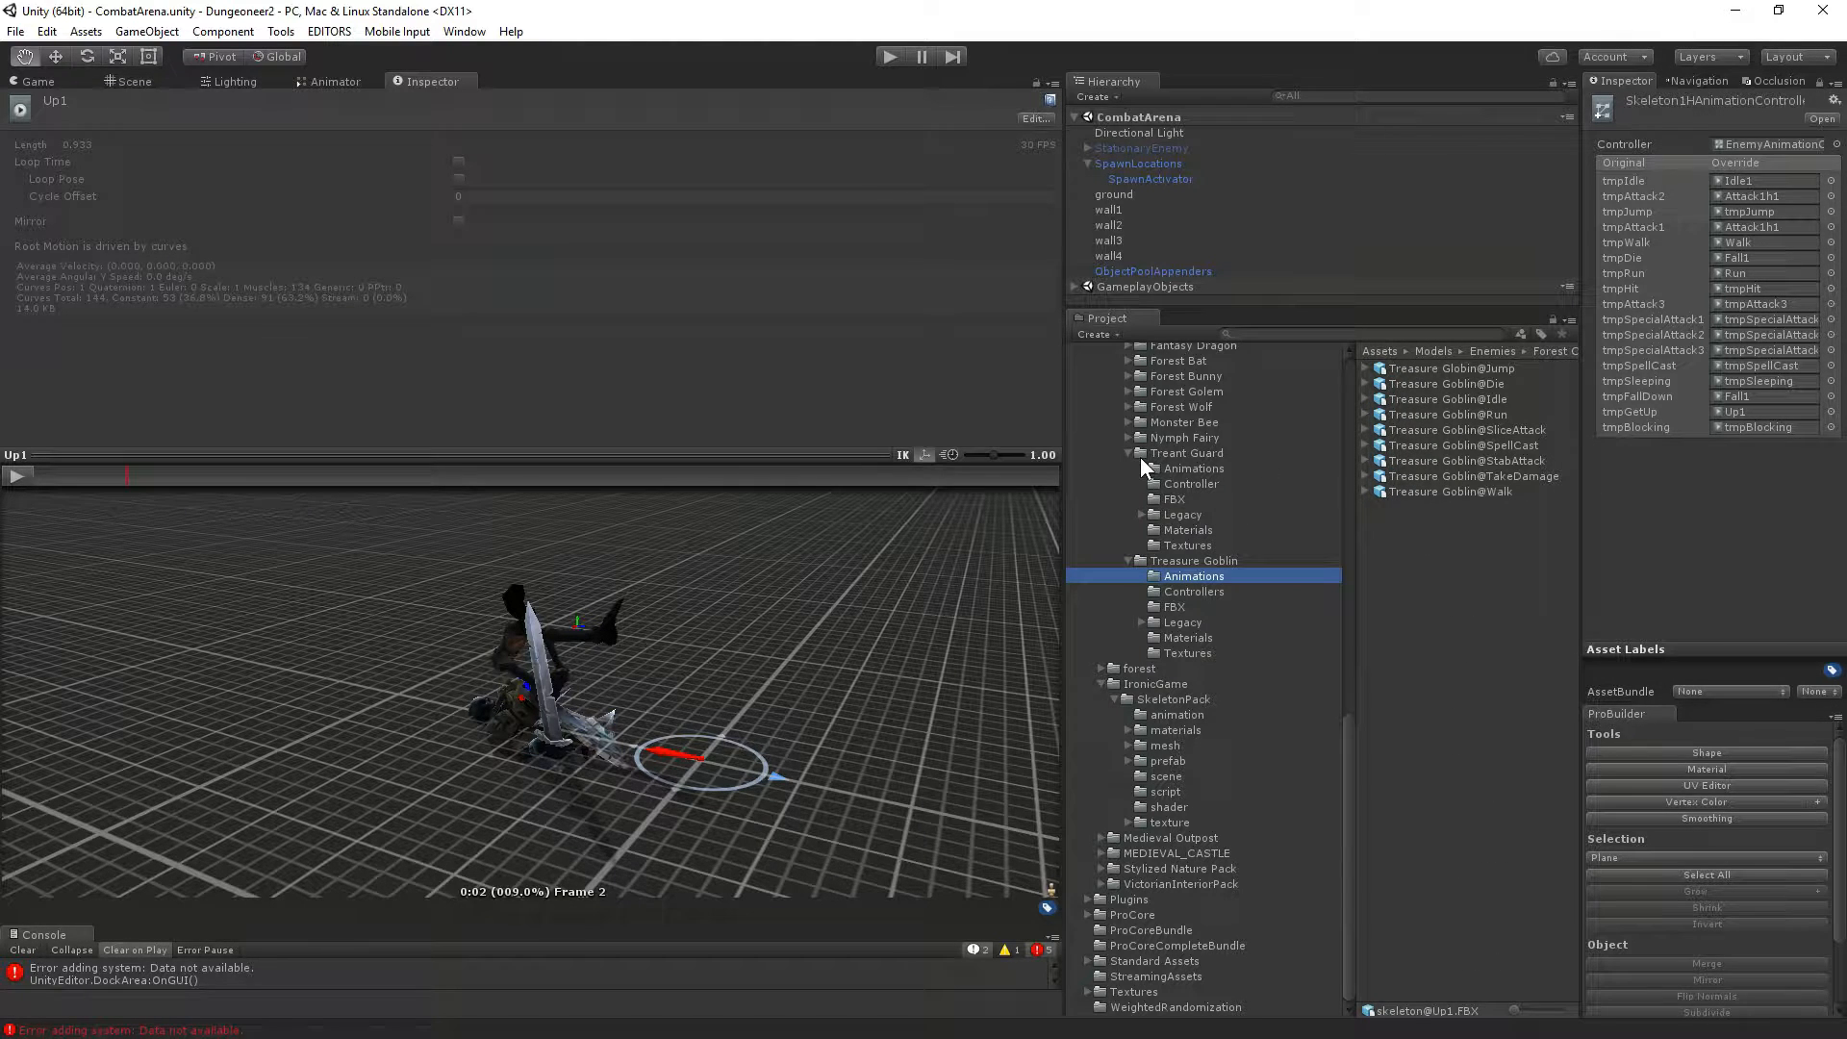
Check the Animations folder of Treant Guard, collapsing its jumpattack, run, takedamage and walk assets to list all clips.
left_click(1189, 468)
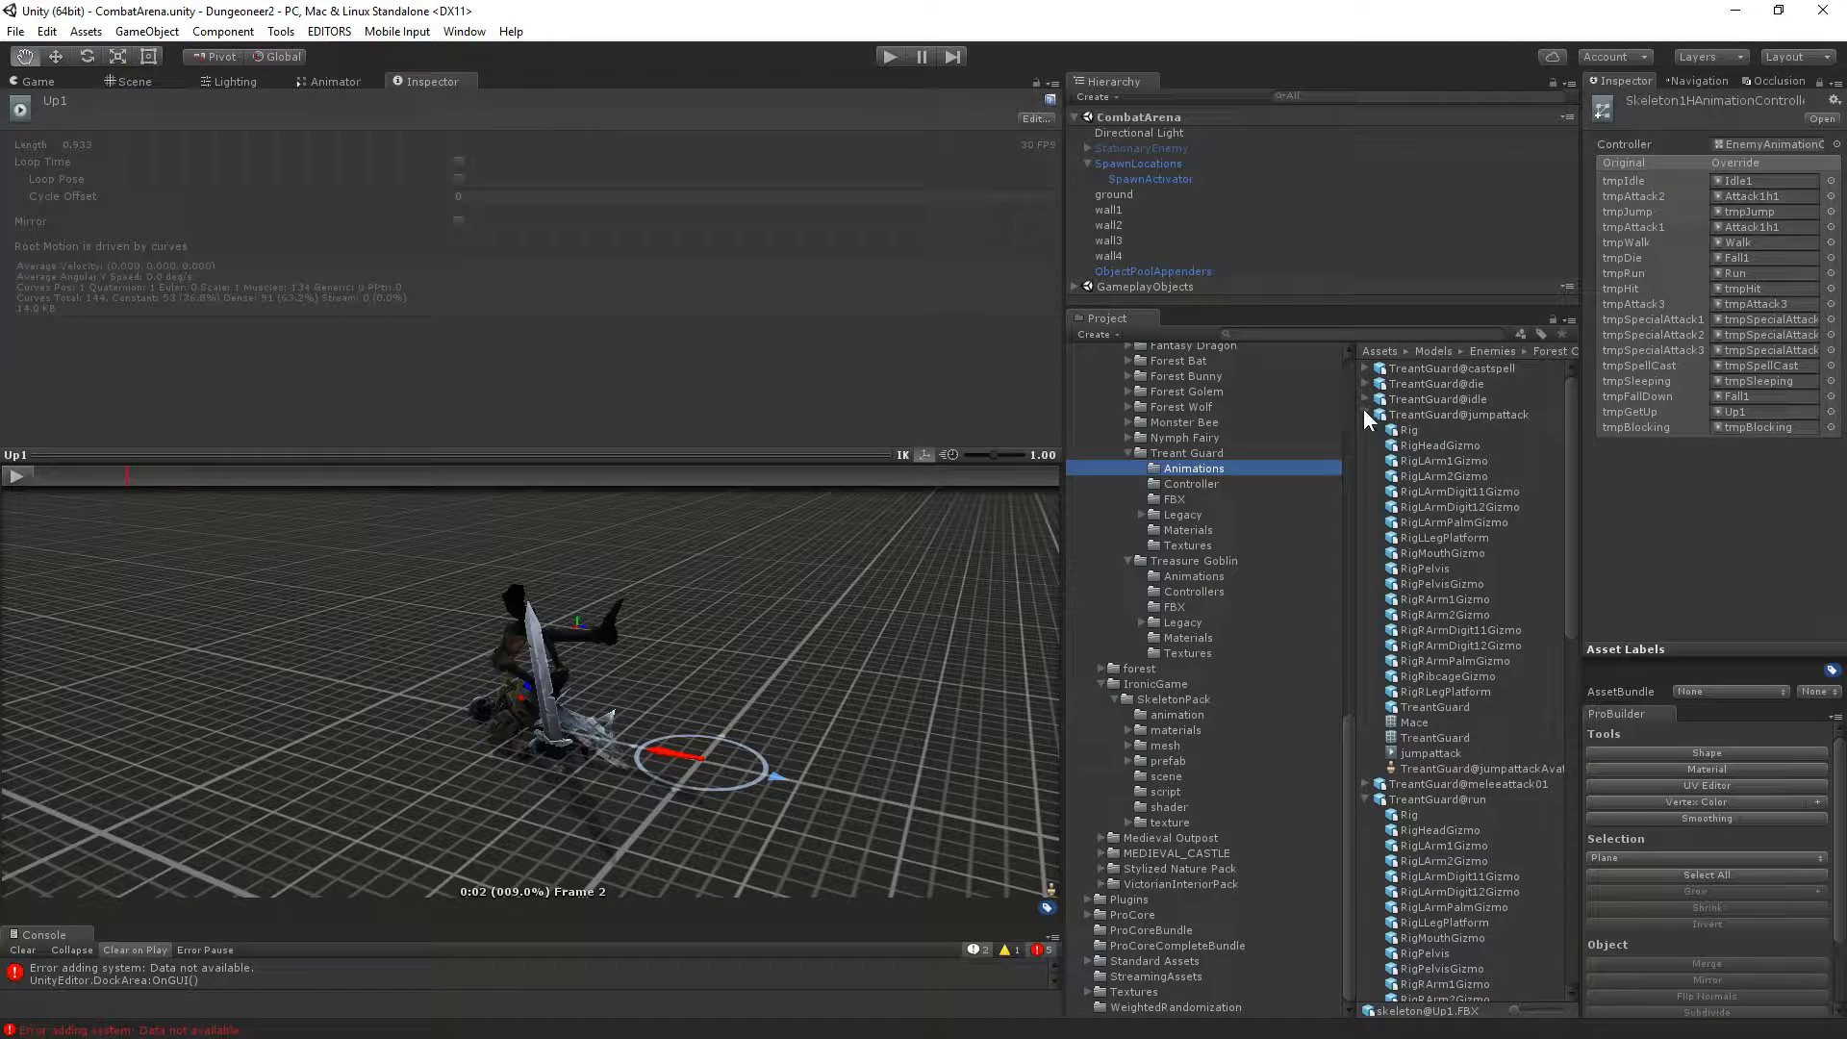
left_click(1364, 413)
left_click(1366, 444)
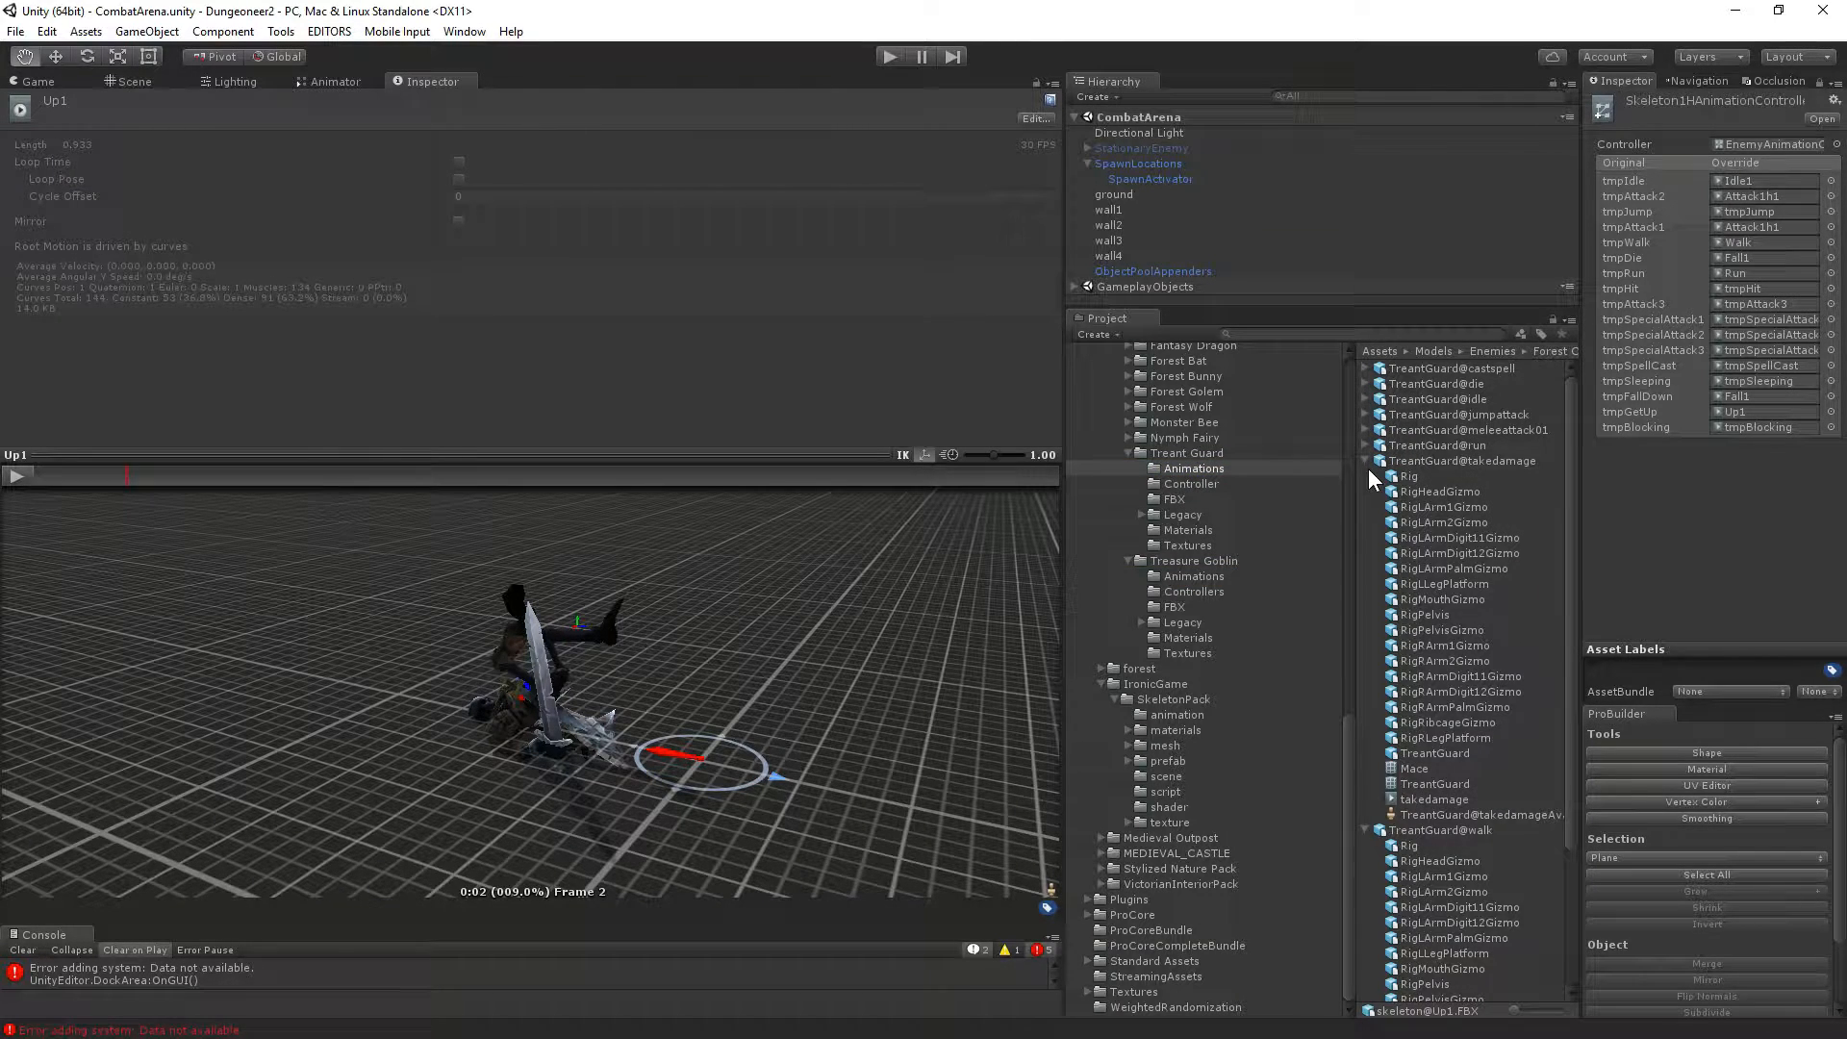
left_click(1366, 462)
left_click(1366, 475)
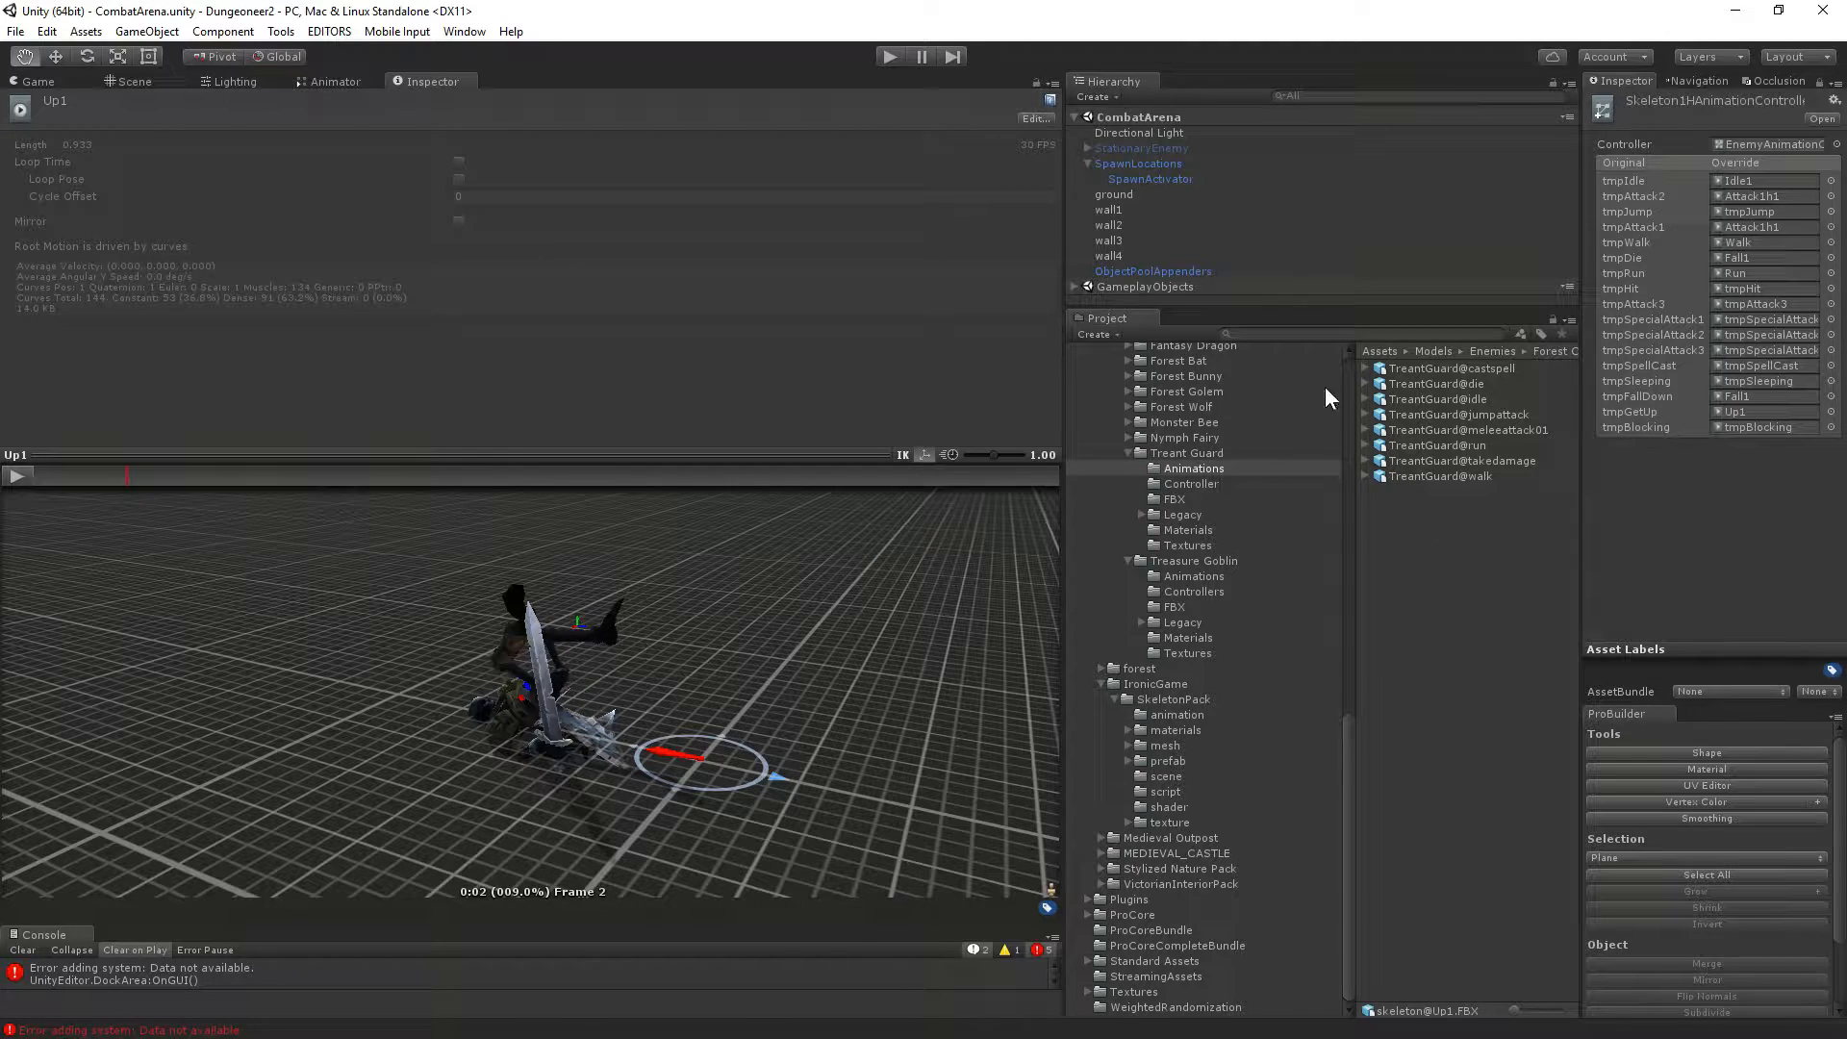
Expand Forest Golem@Defend in Forest Golem's Animations folder and play its Defend clip in the preview.
scroll(1184, 502, "up", 2)
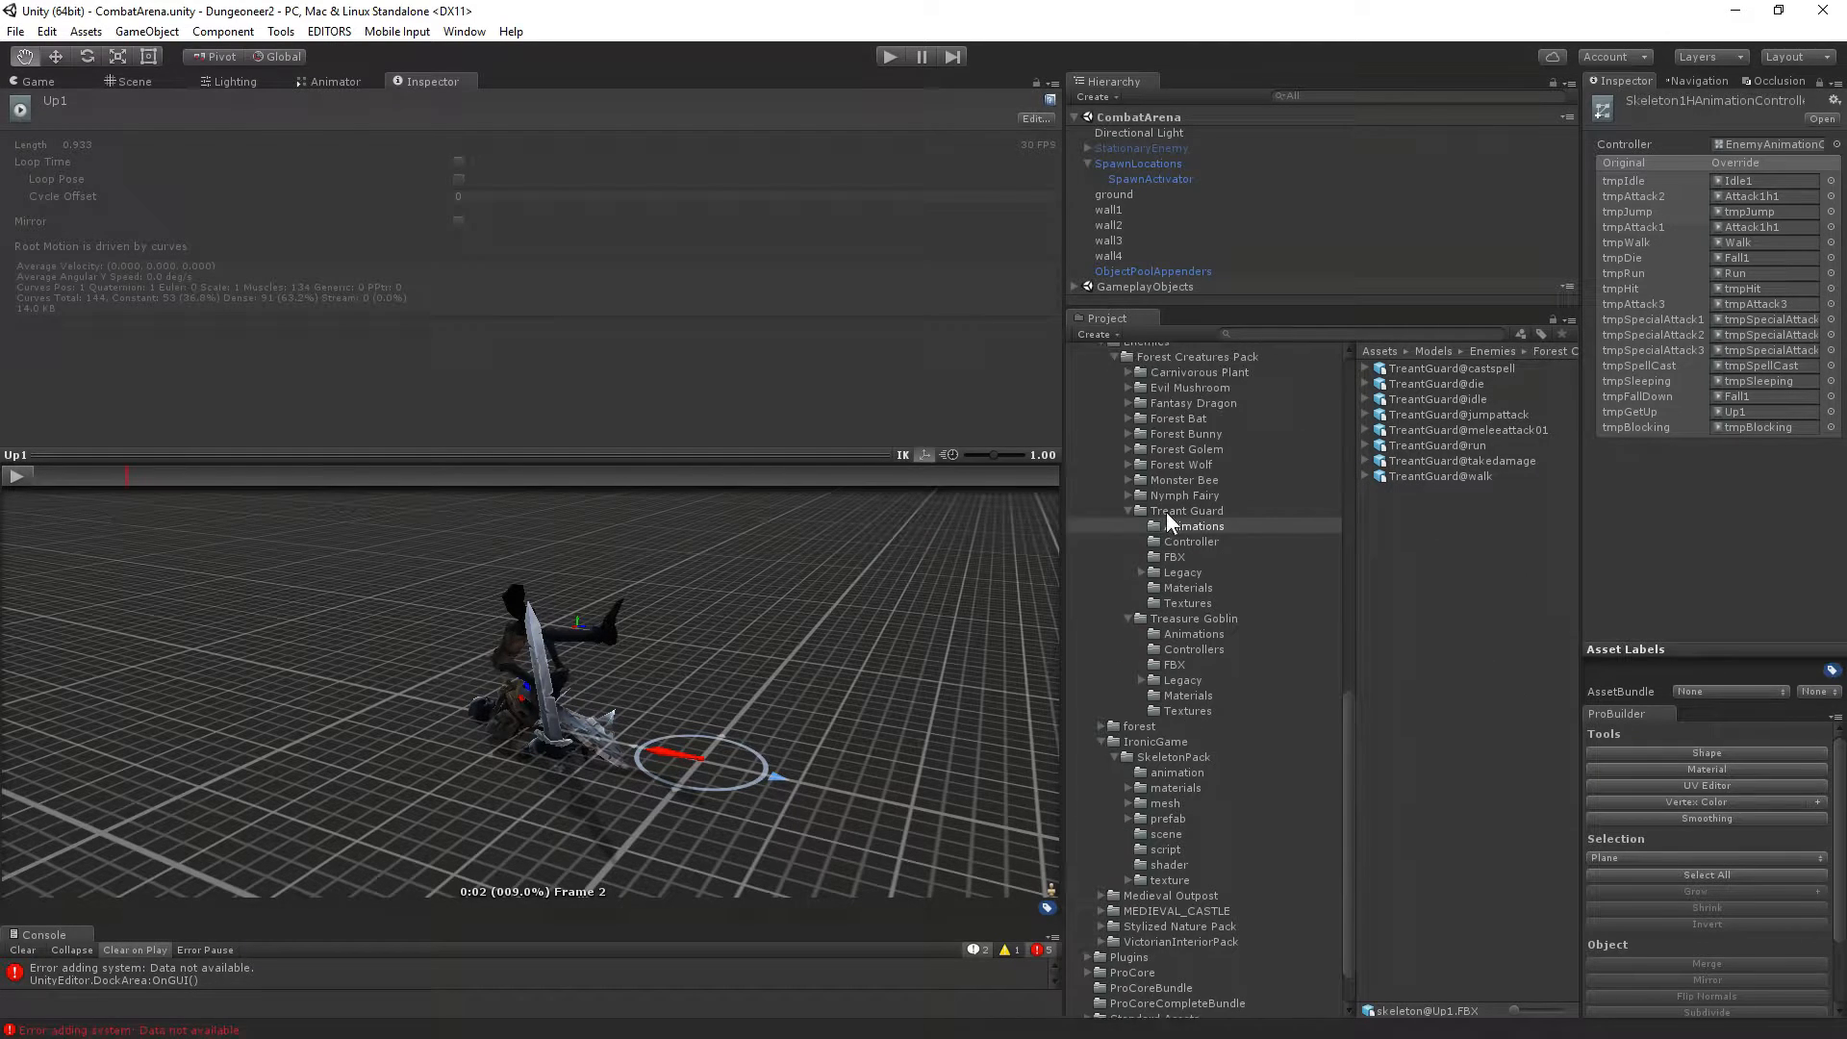
left_click(1129, 450)
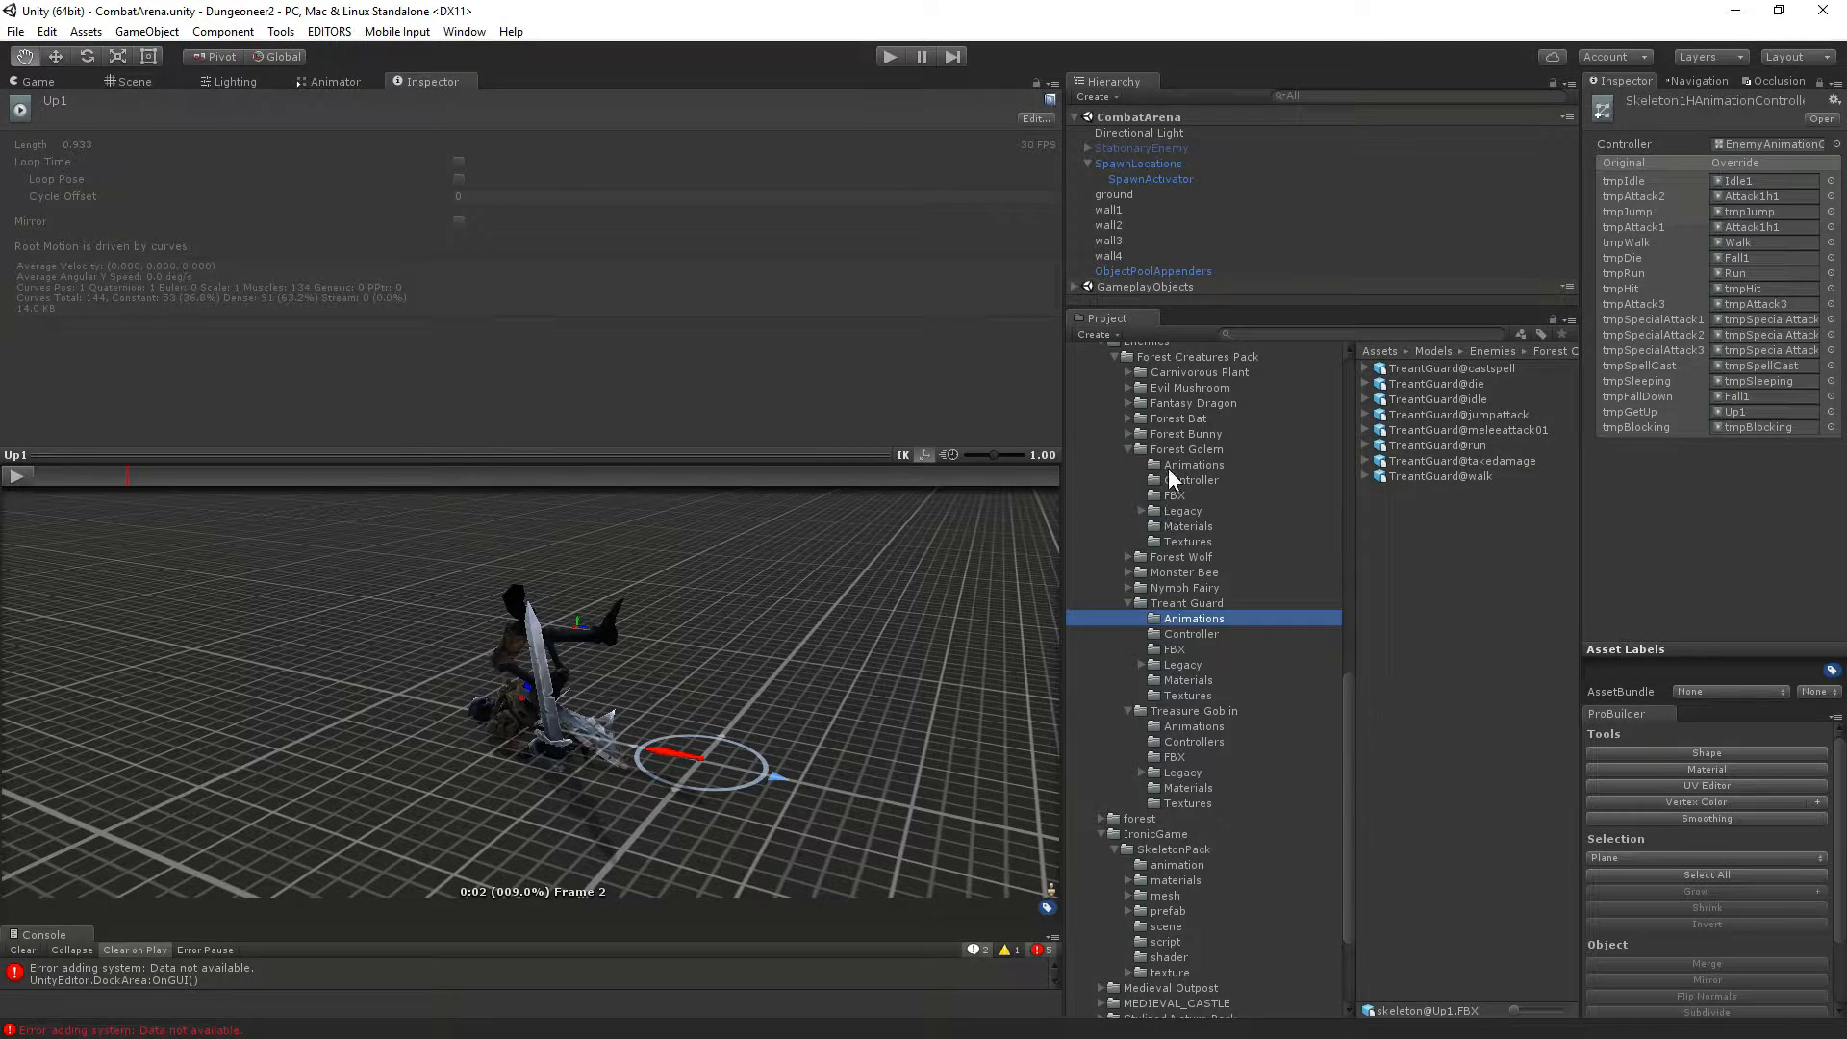
left_click(1168, 467)
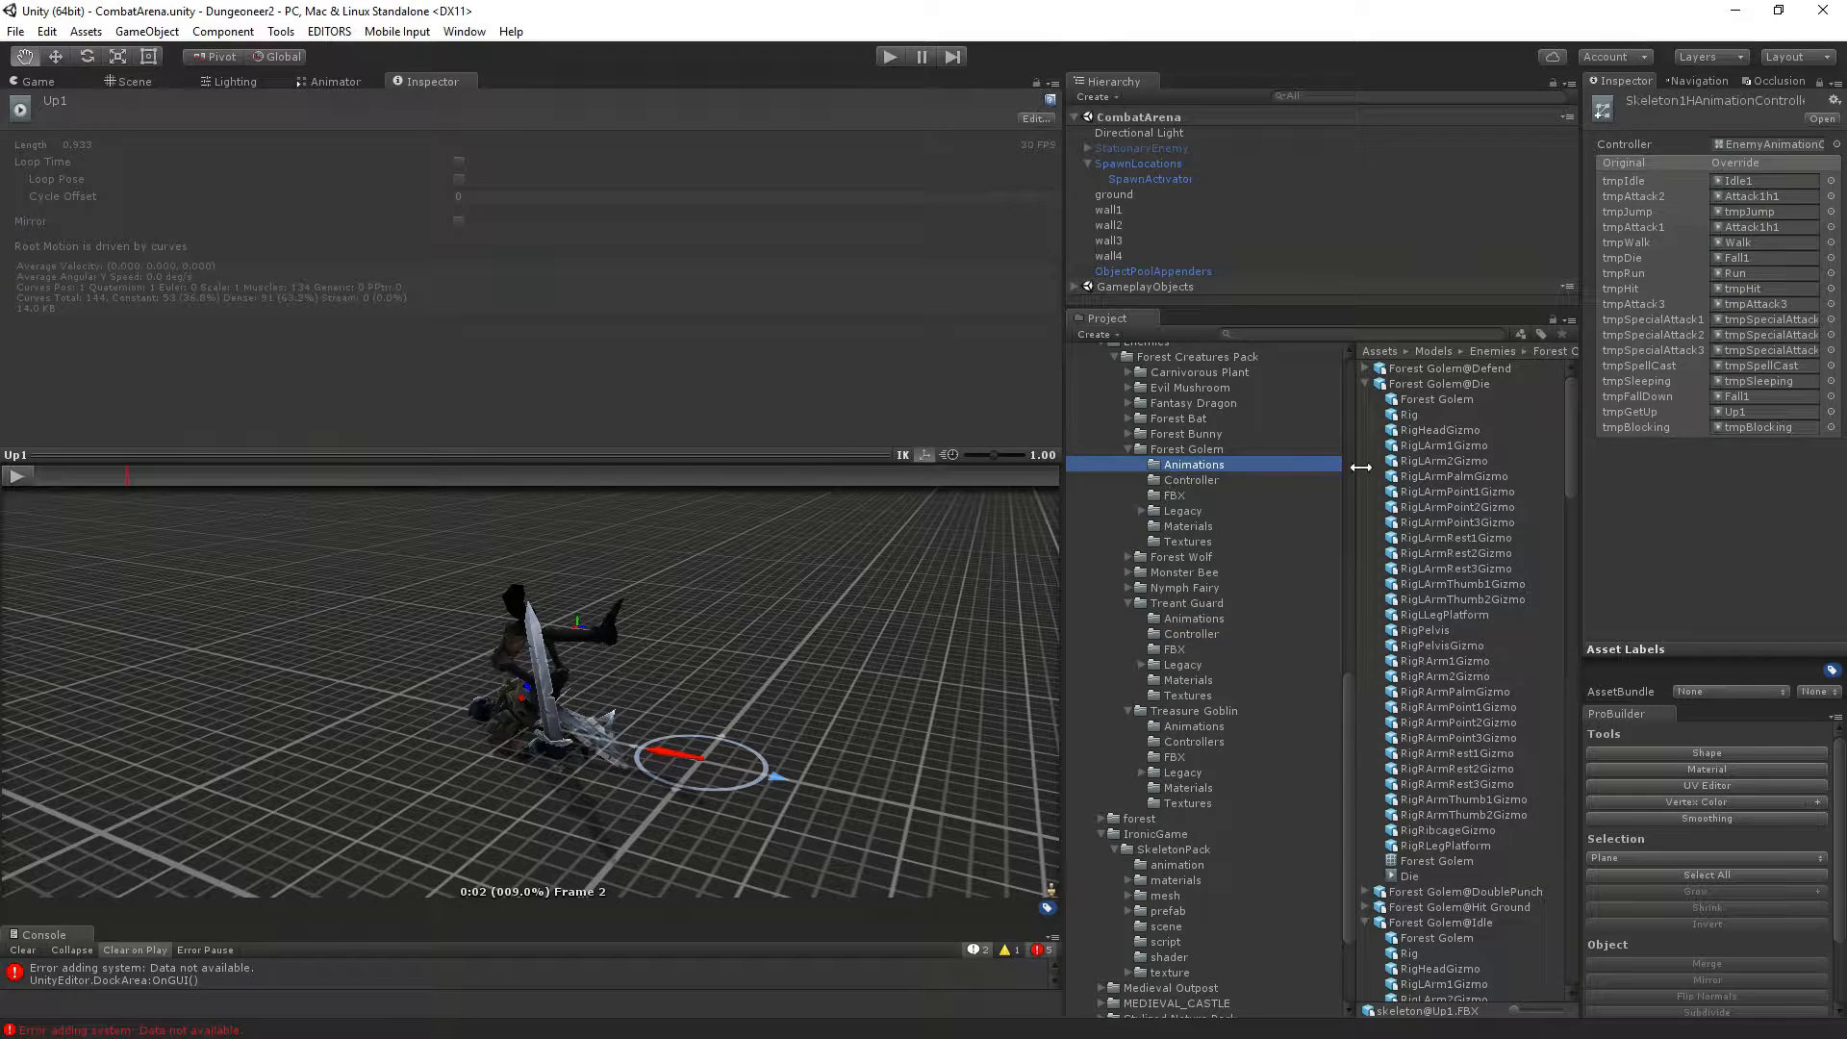
left_click(1365, 368)
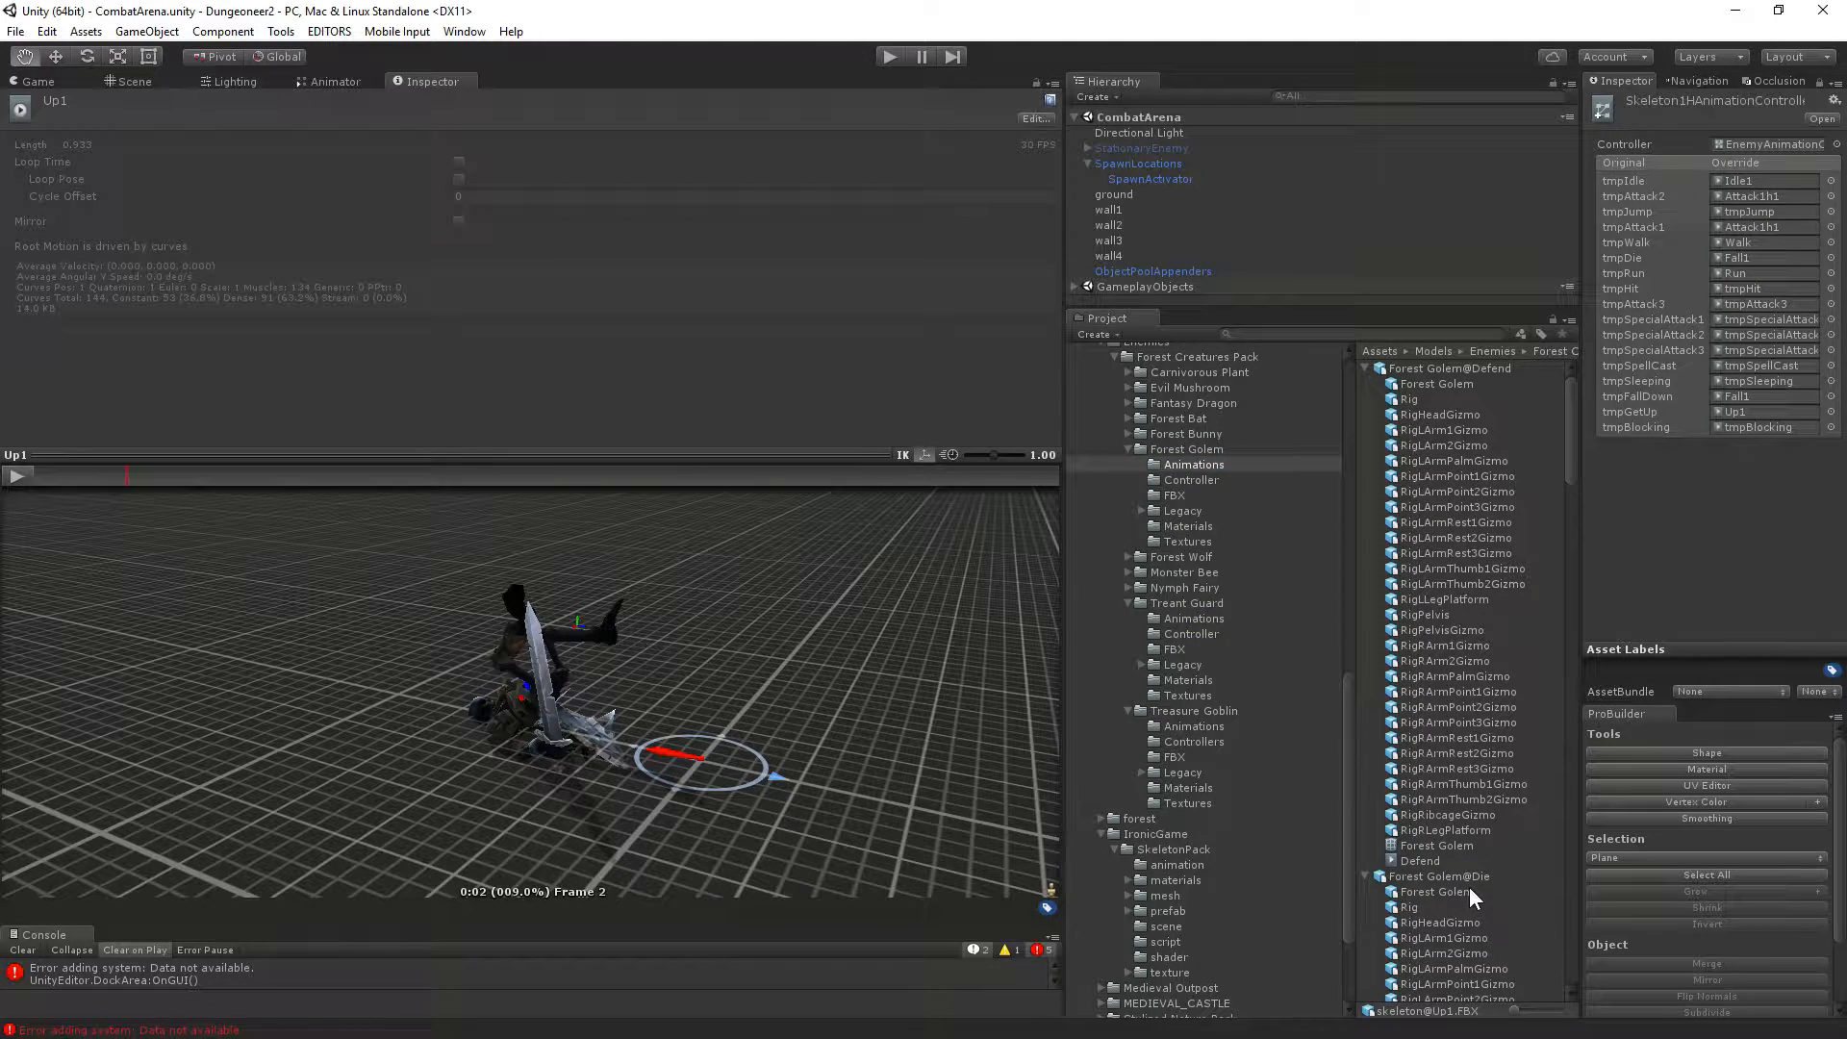
left_click(1428, 861)
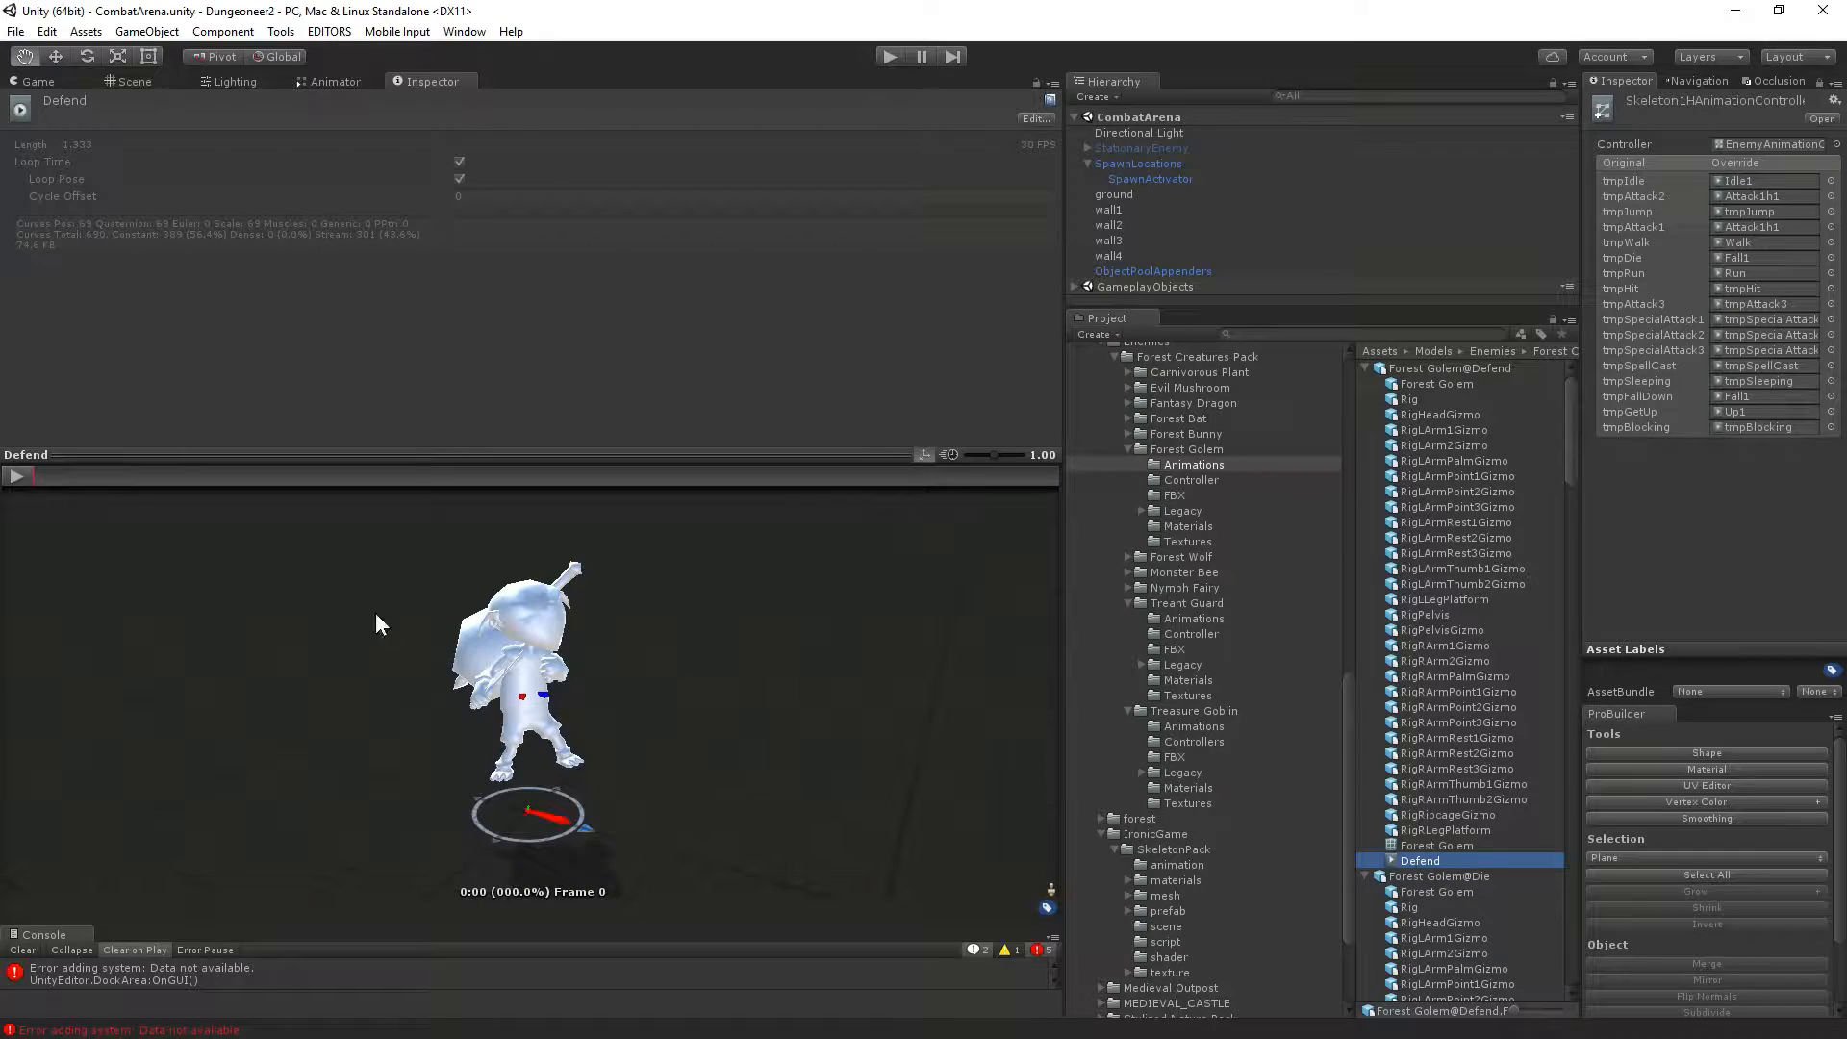
left_click(19, 479)
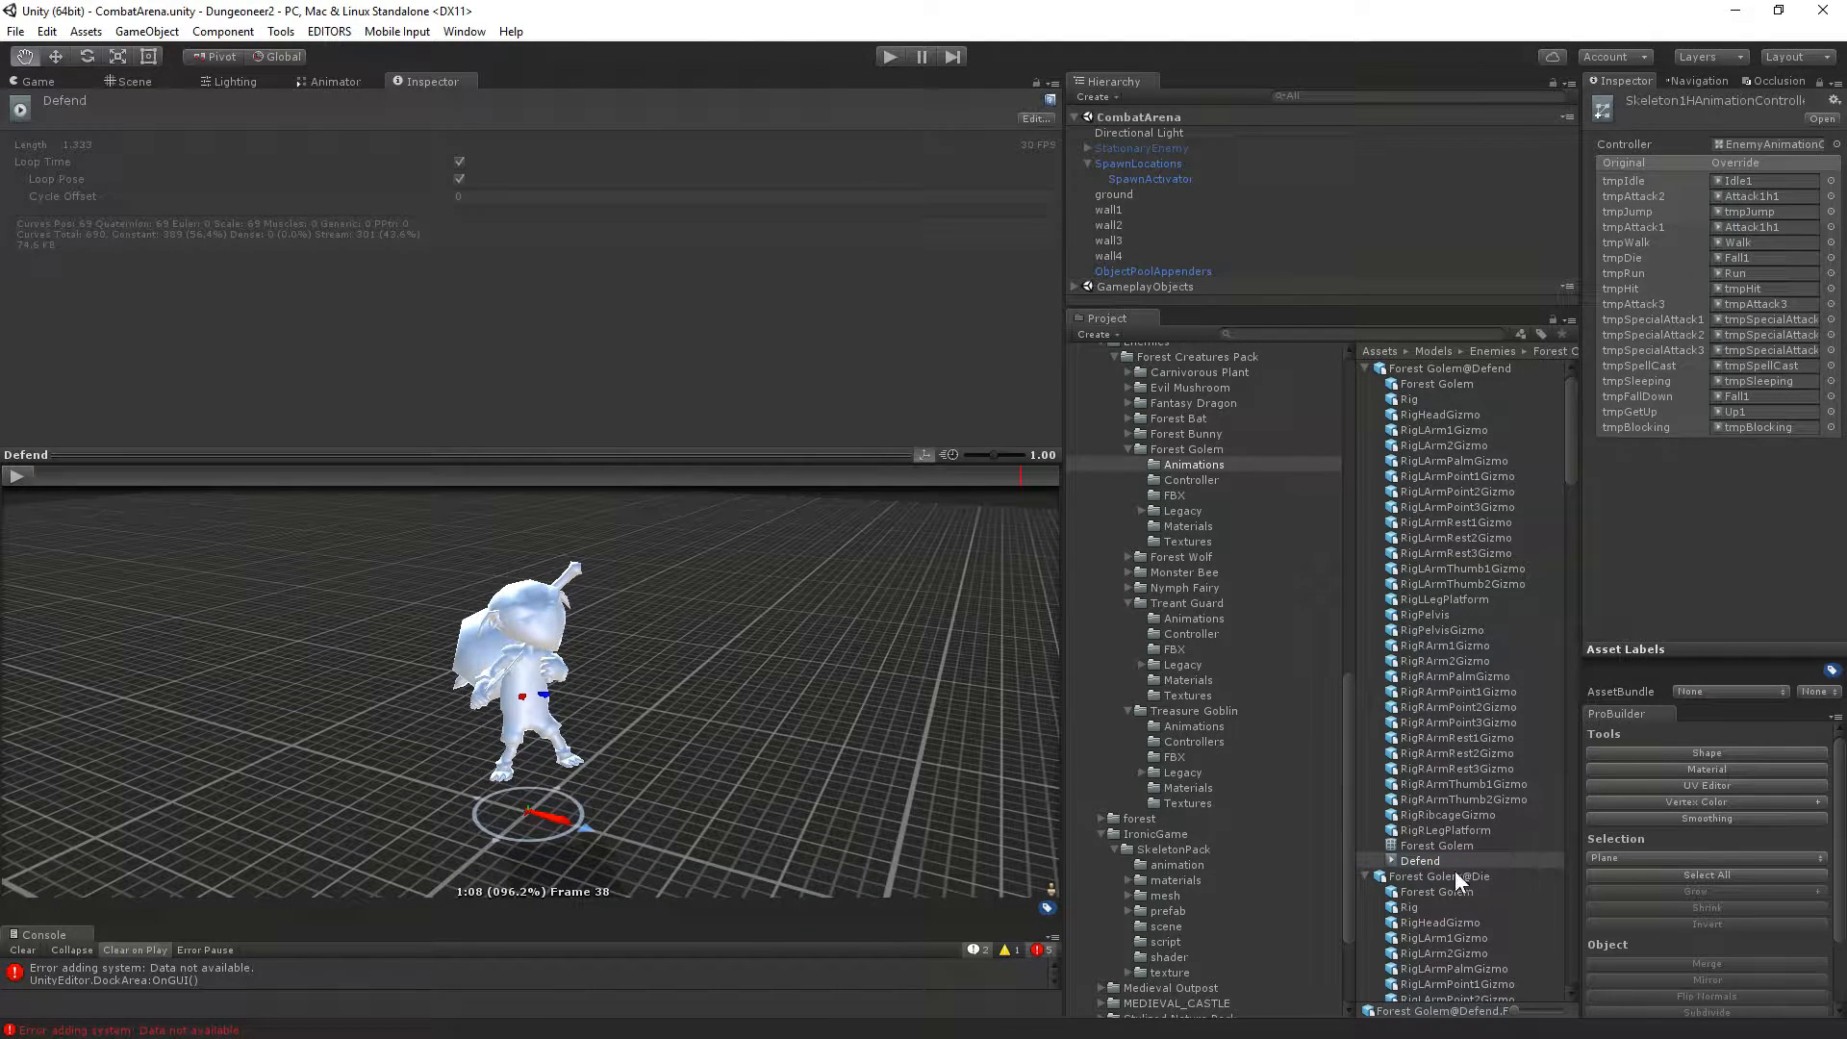
left_click(1430, 863)
scroll(1232, 629, "down", 3)
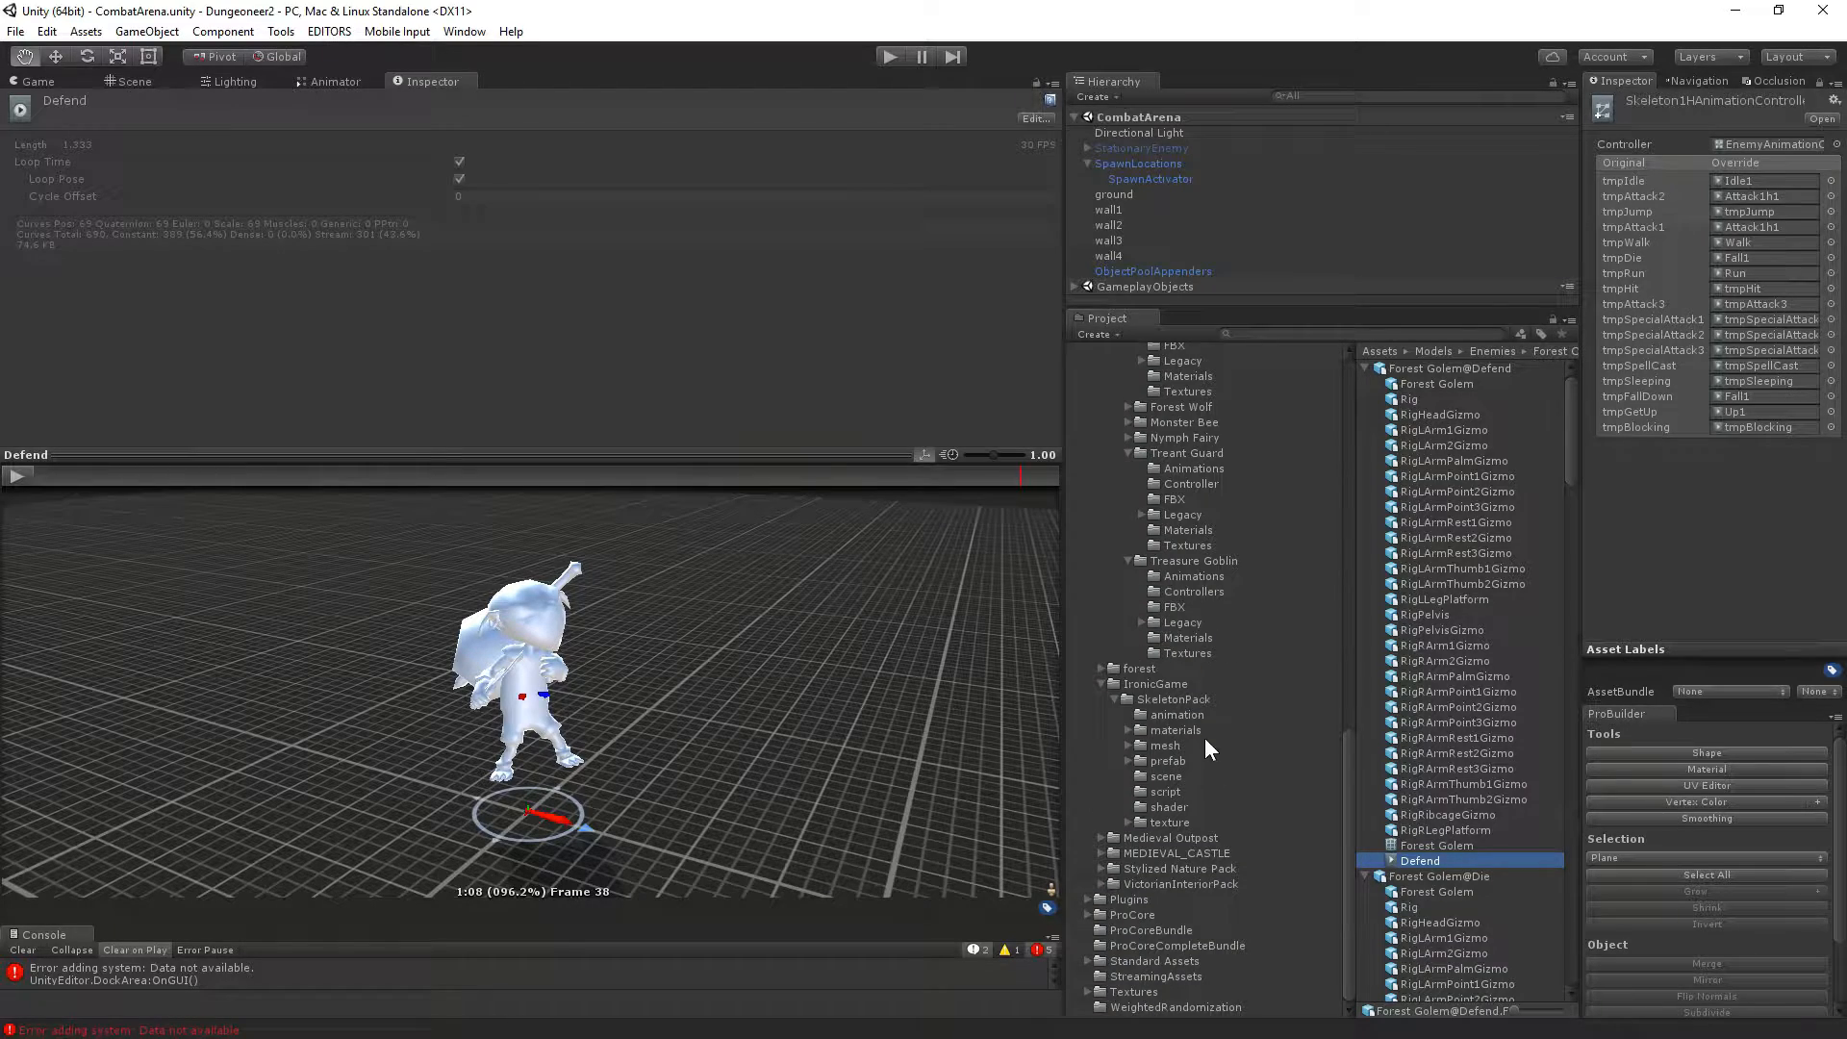
Use the skel1h model from the Skeleton prefab folder as the animation preview character and try playing the Defend clip.
scroll(1203, 692, "up", 10)
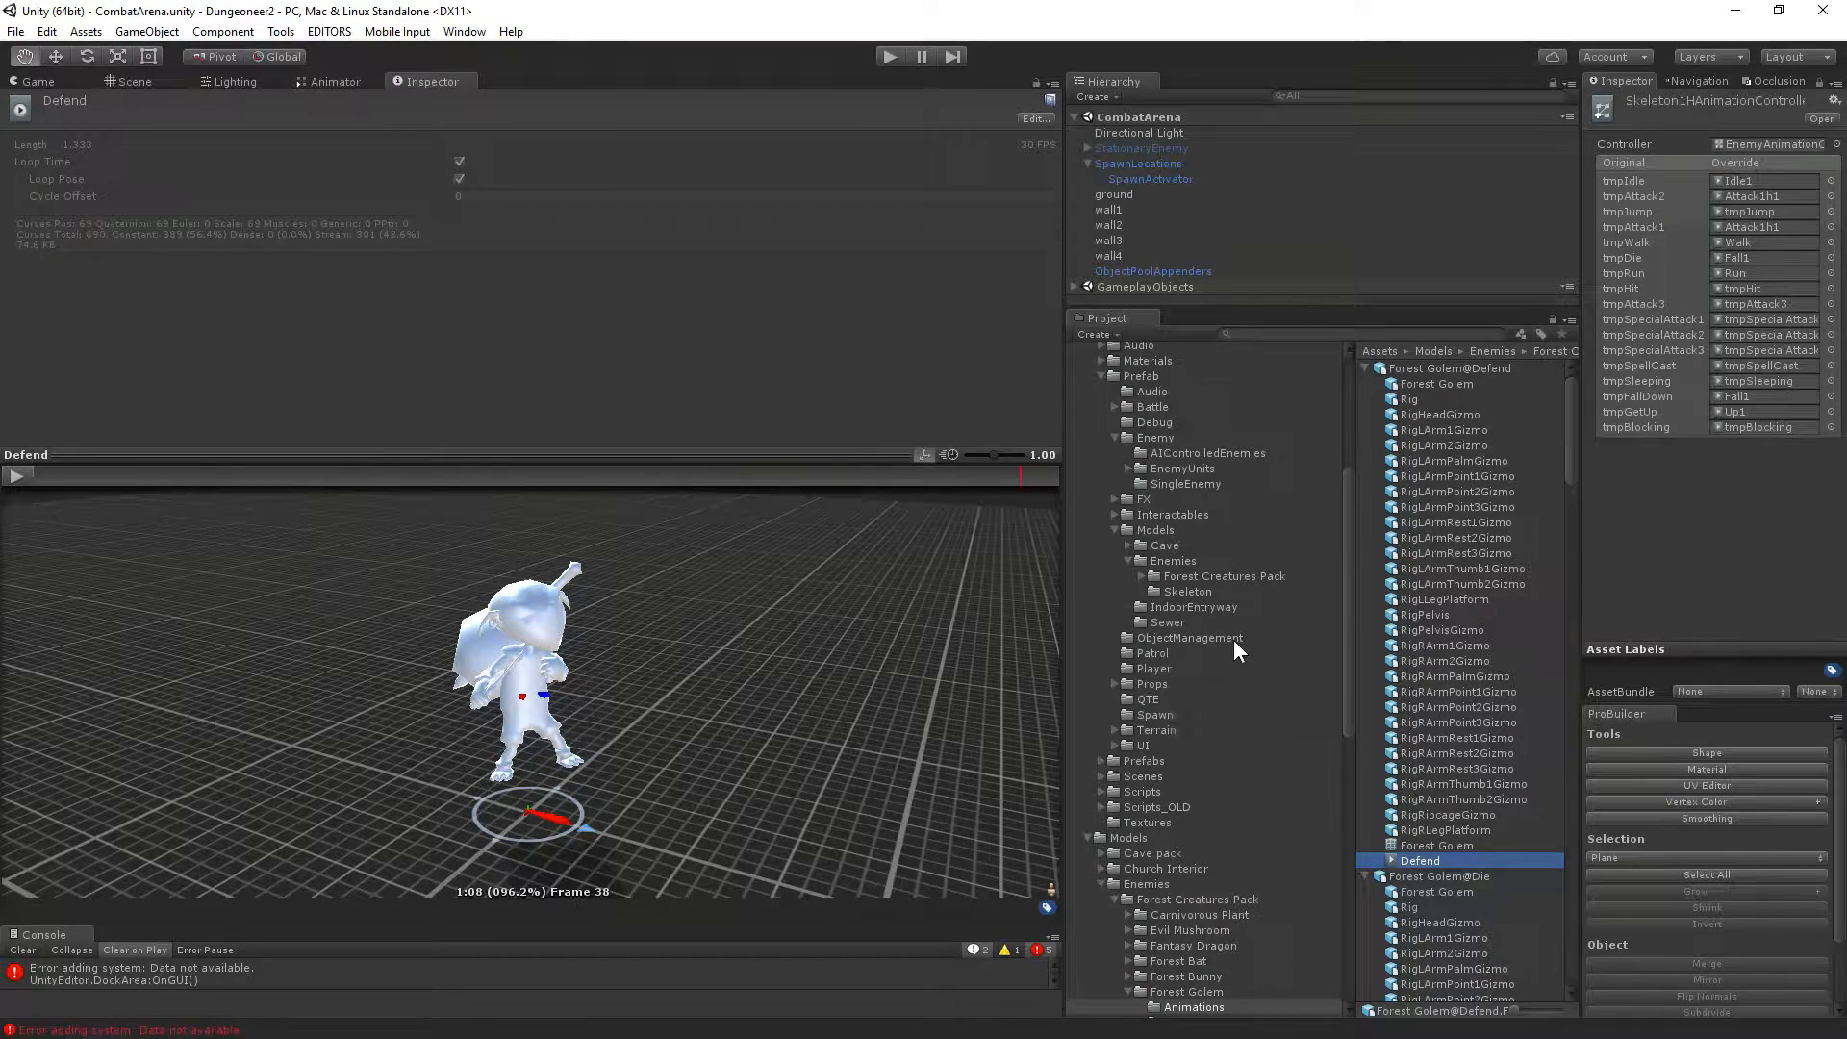
left_click(1195, 593)
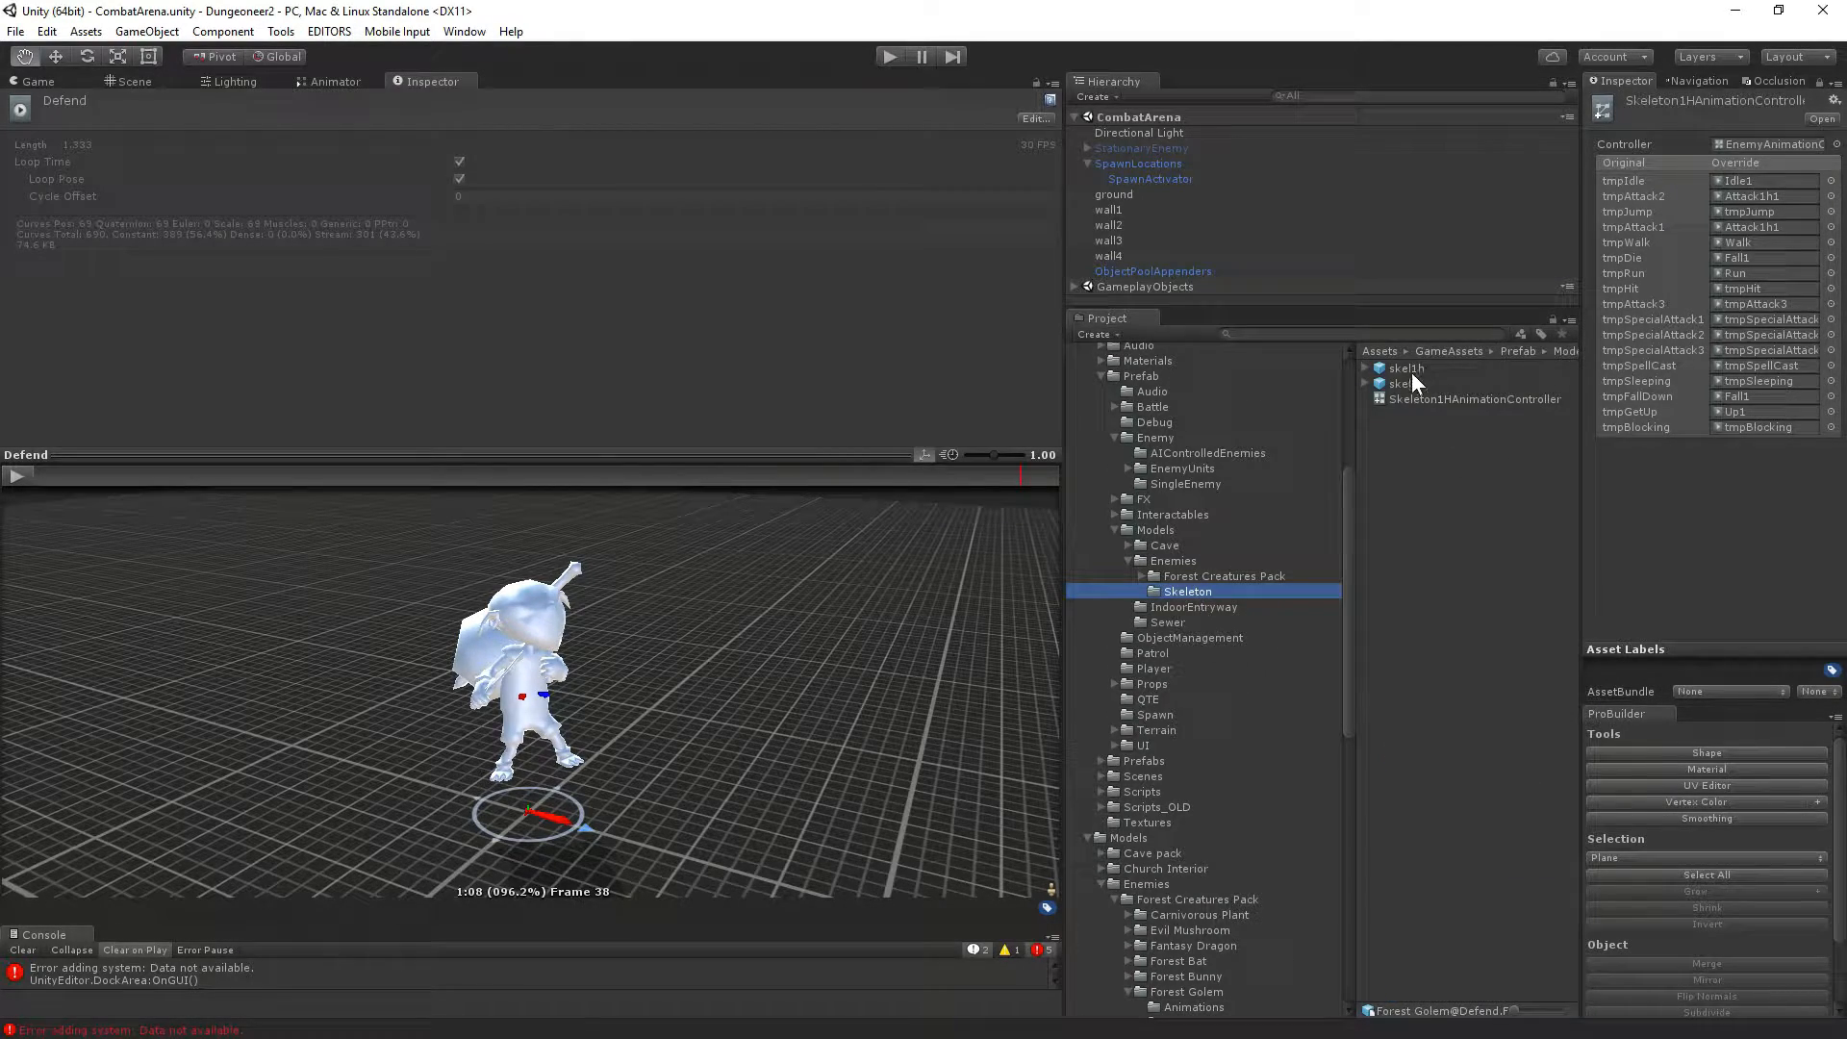
left_click_drag(1411, 371, 683, 599)
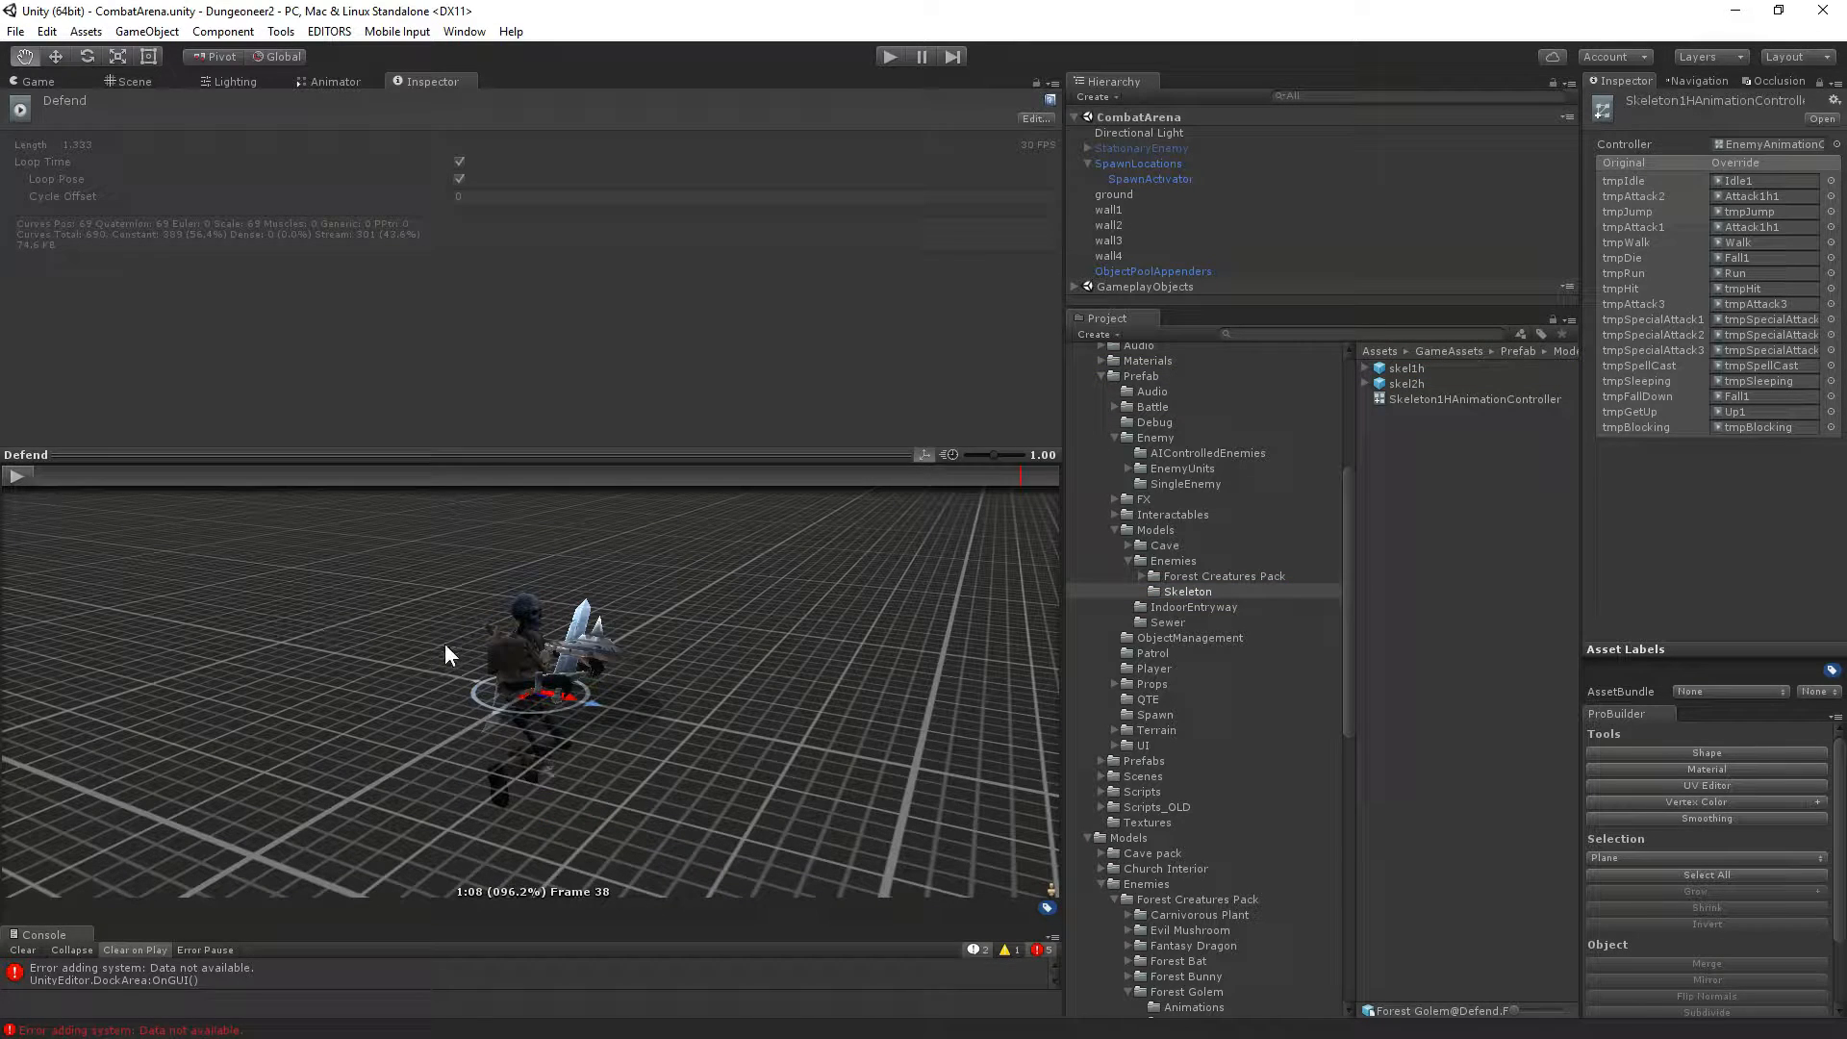
left_click(19, 476)
Open the animation folder of the SkeletonPack and expand the skeleton@Hit1 and skeleton@Hit2 assets.
scroll(1224, 637, "down", 15)
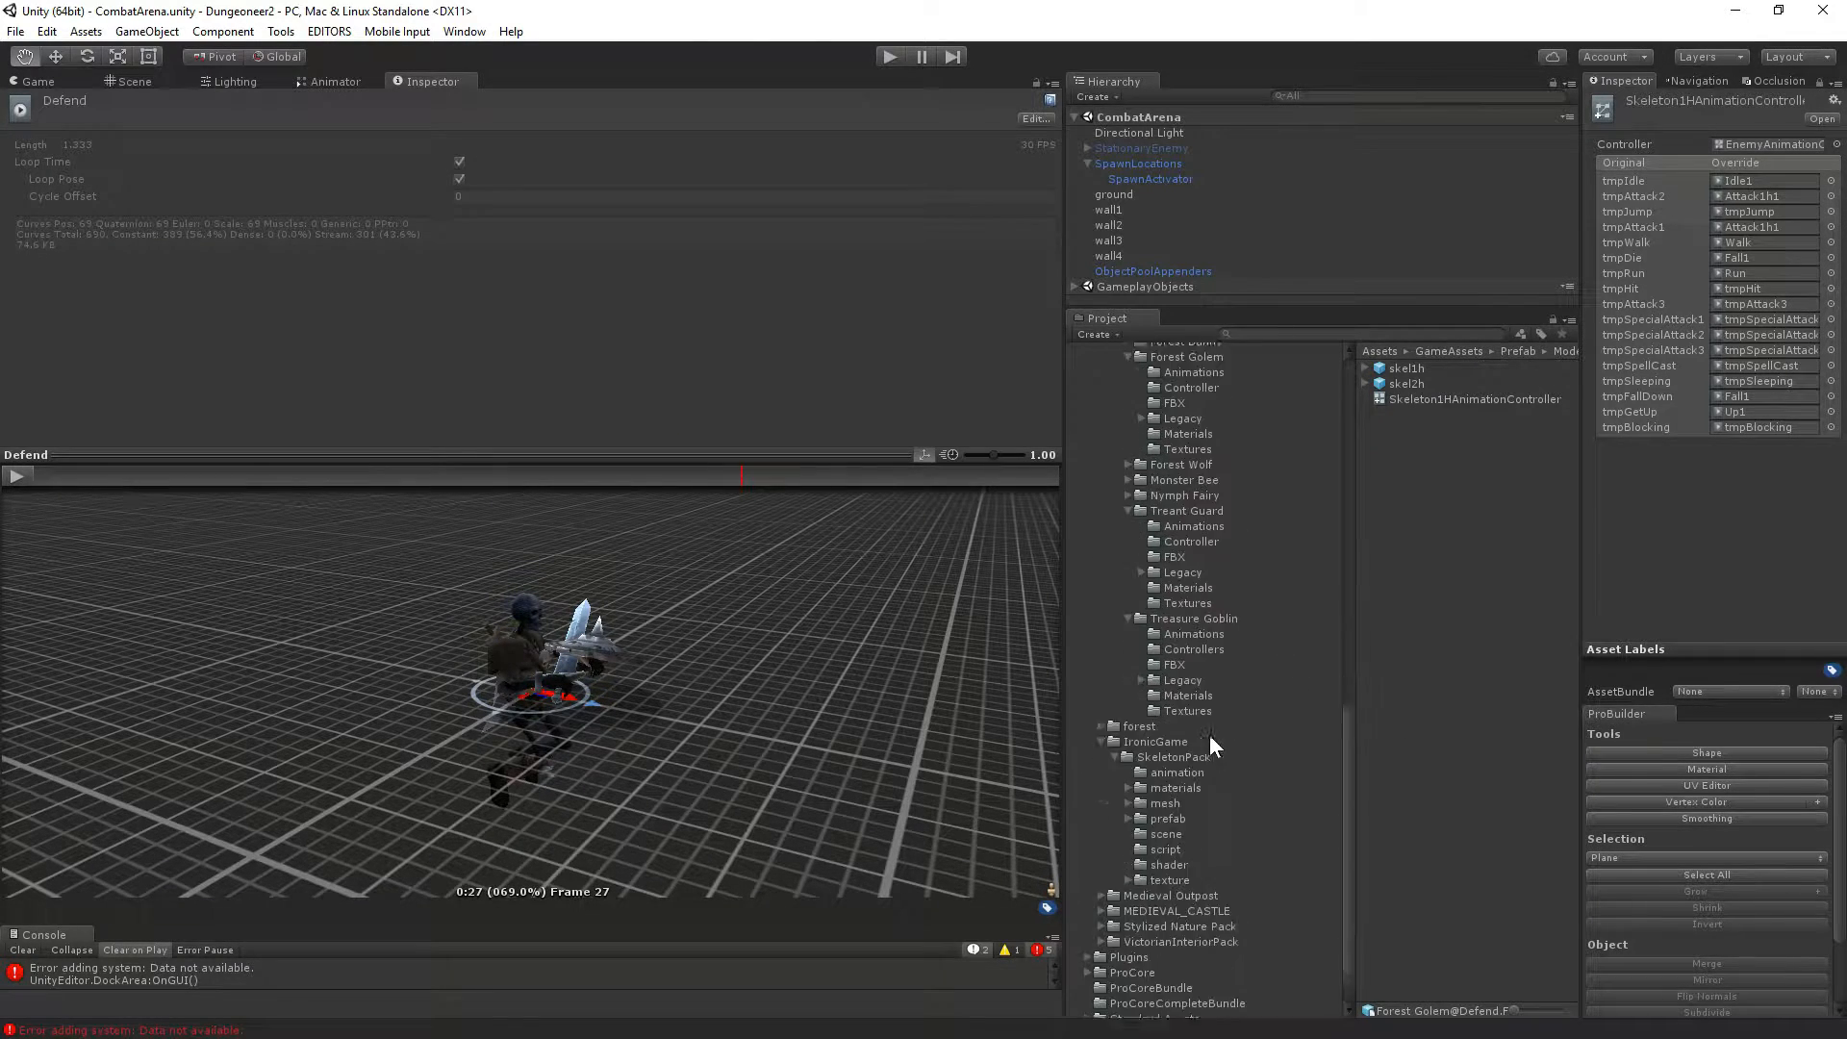
left_click(1191, 577)
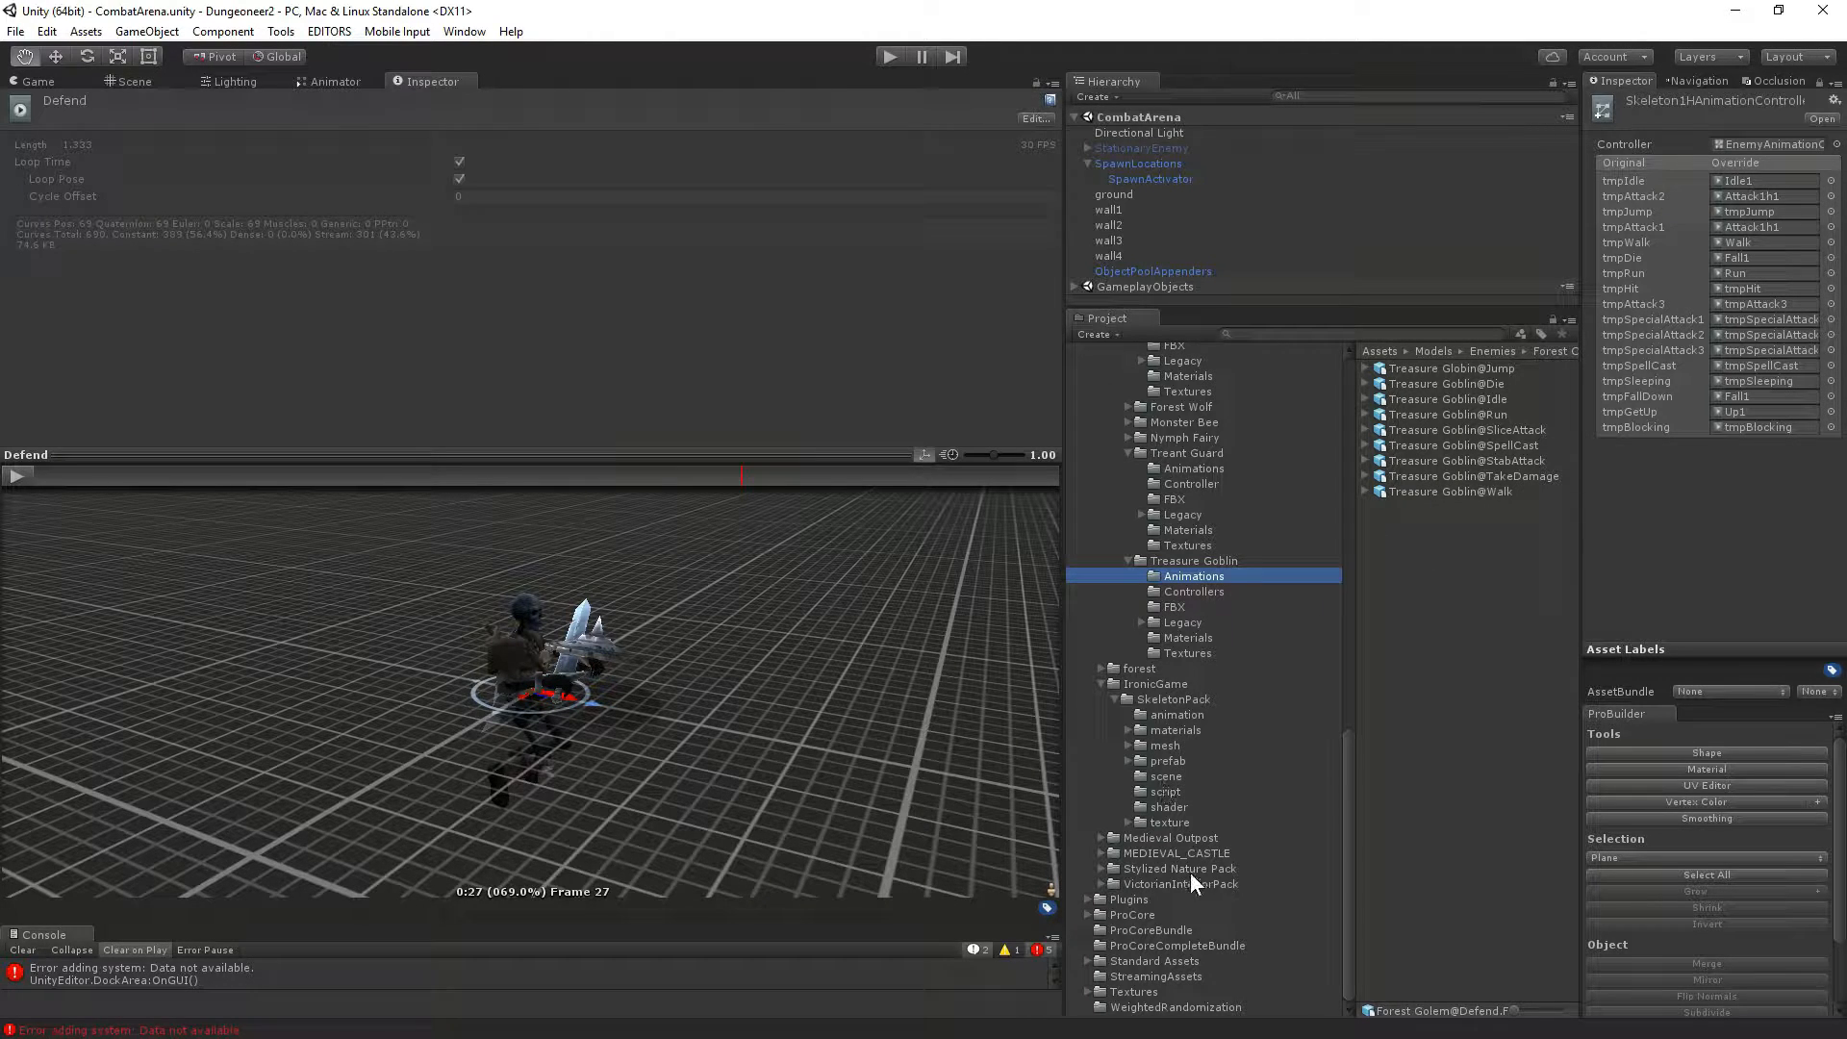
left_click(1154, 716)
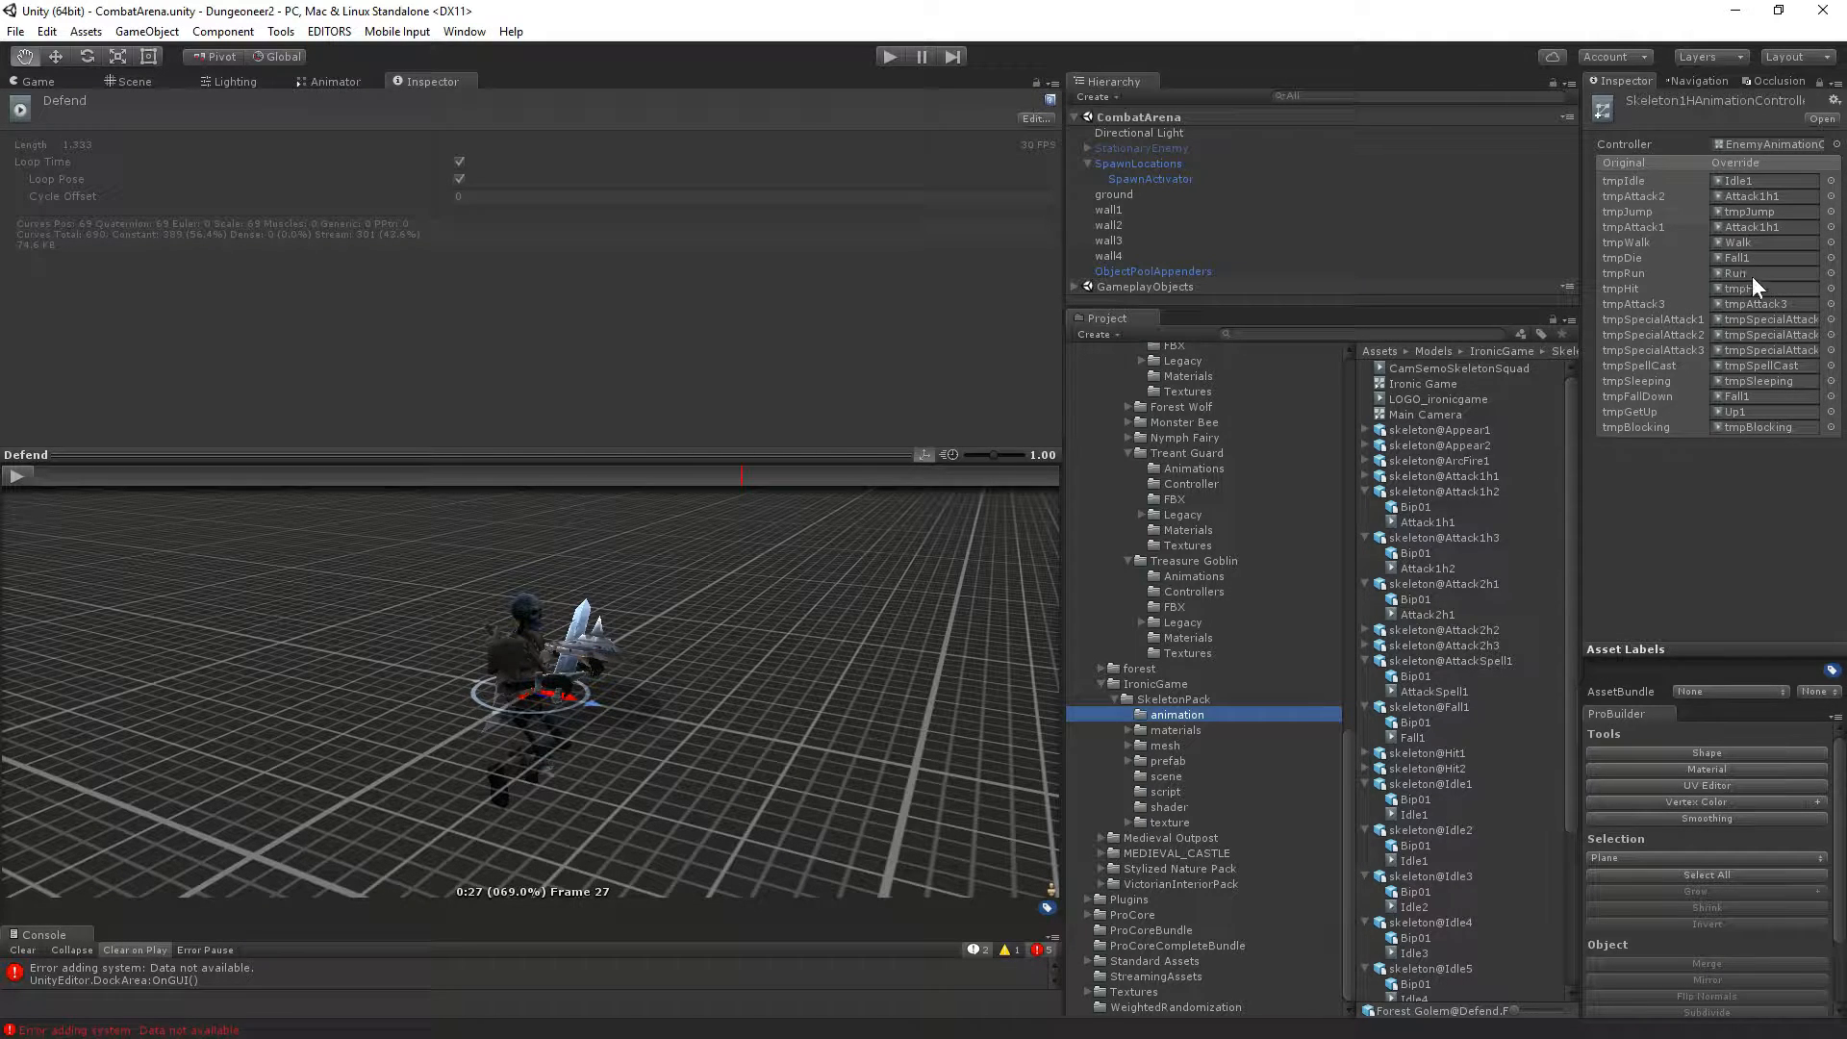
scroll(1395, 654, "down", 3)
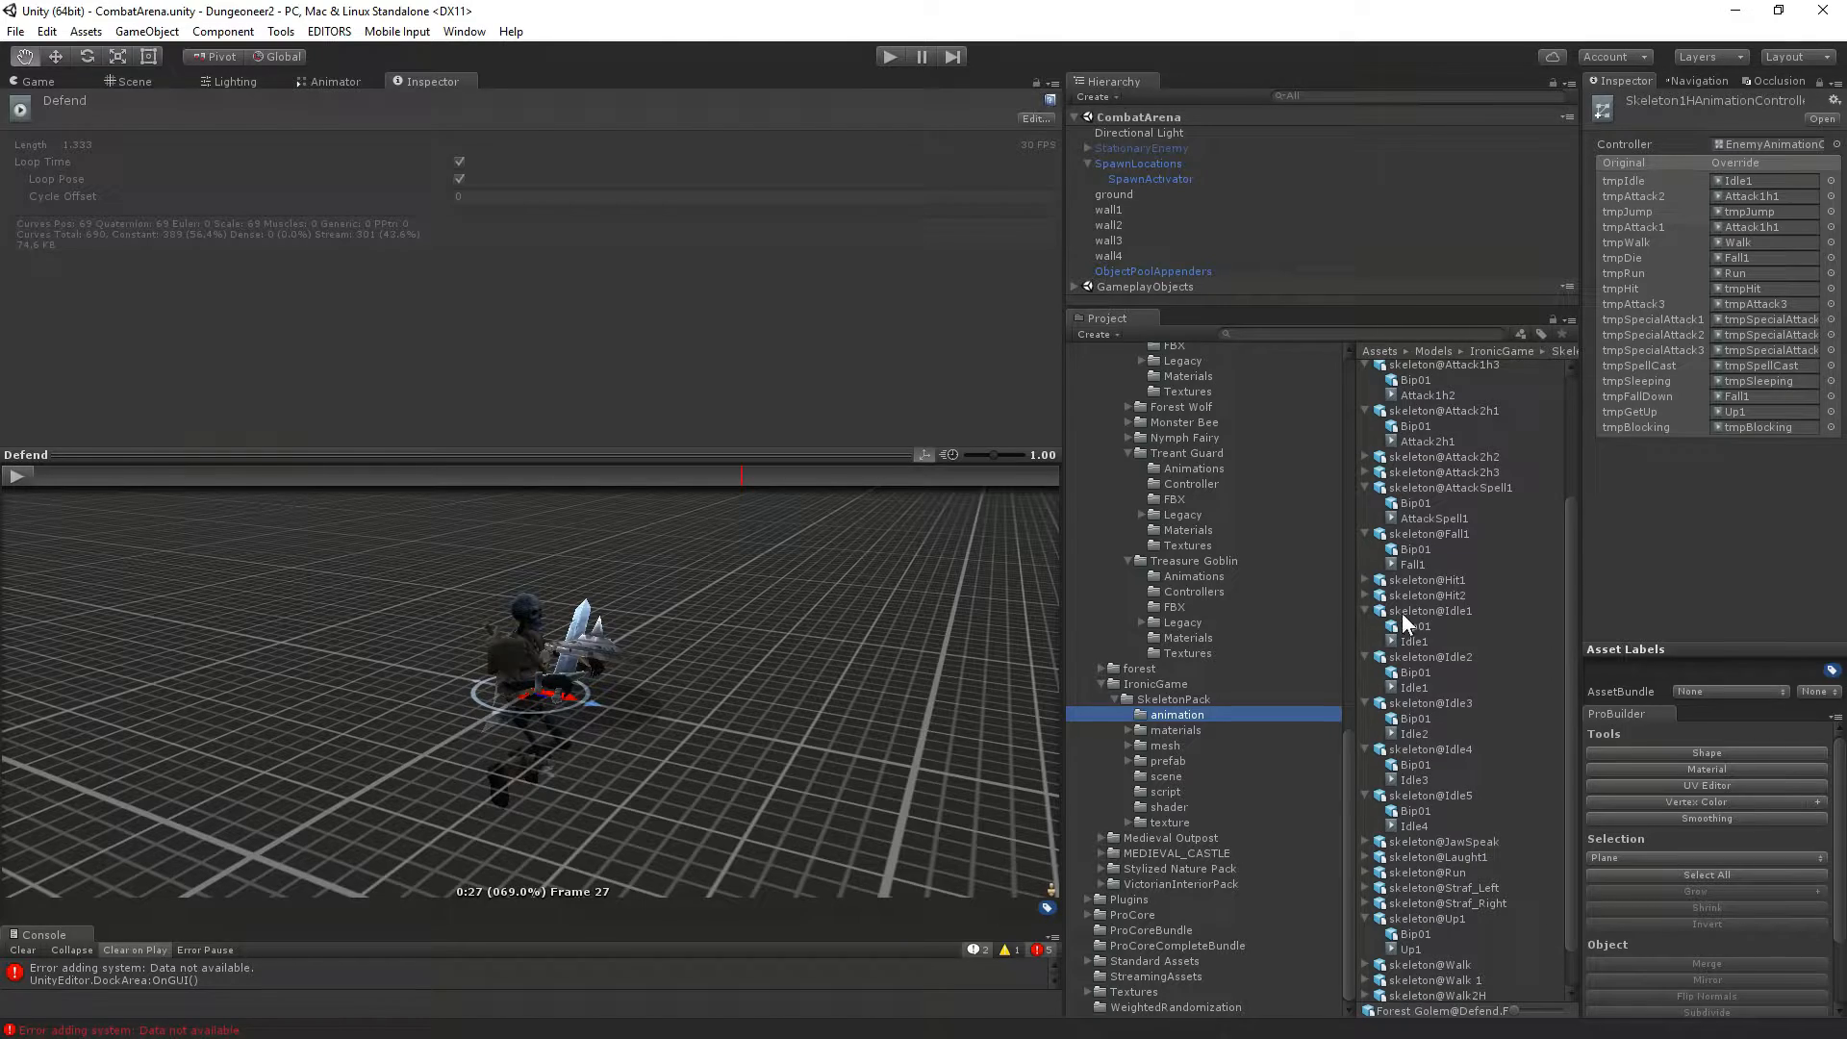
left_click(1367, 595)
left_click(1365, 580)
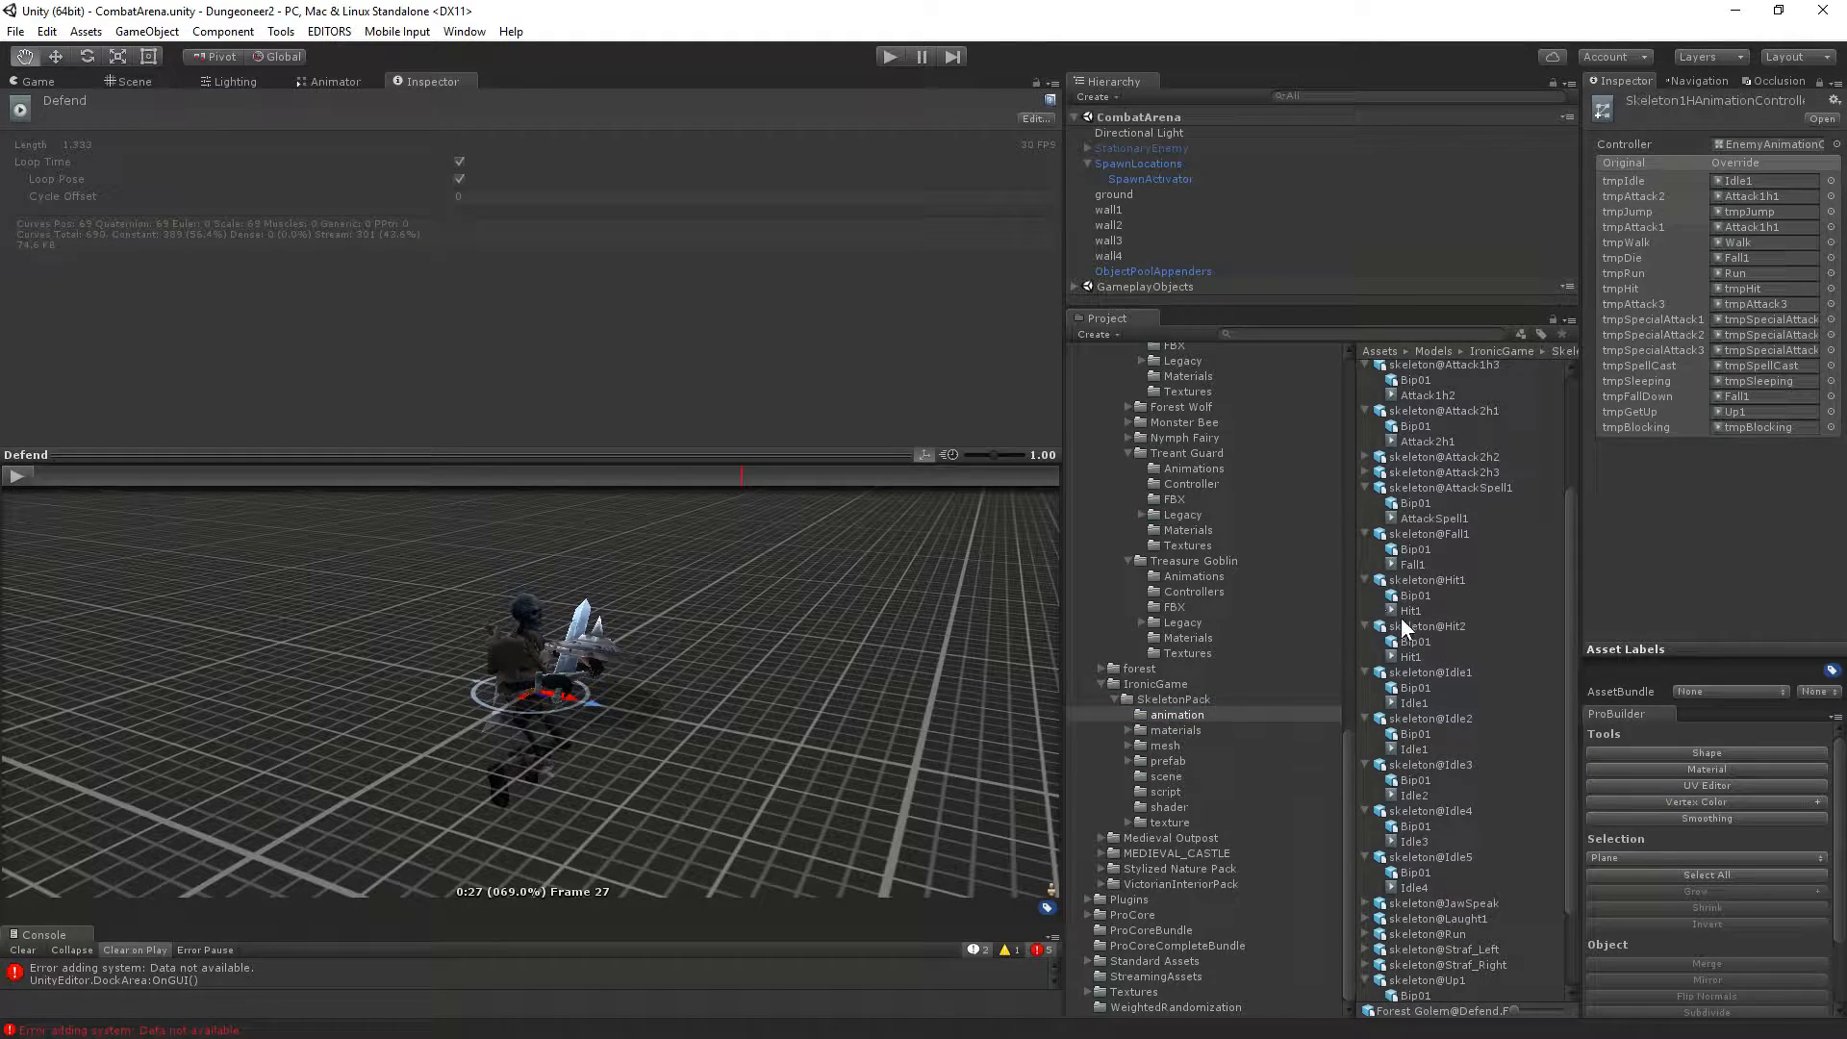
Preview the hit clips inside skeleton@Hit1 and skeleton@Hit2 to compare their motion.
left_click(1408, 610)
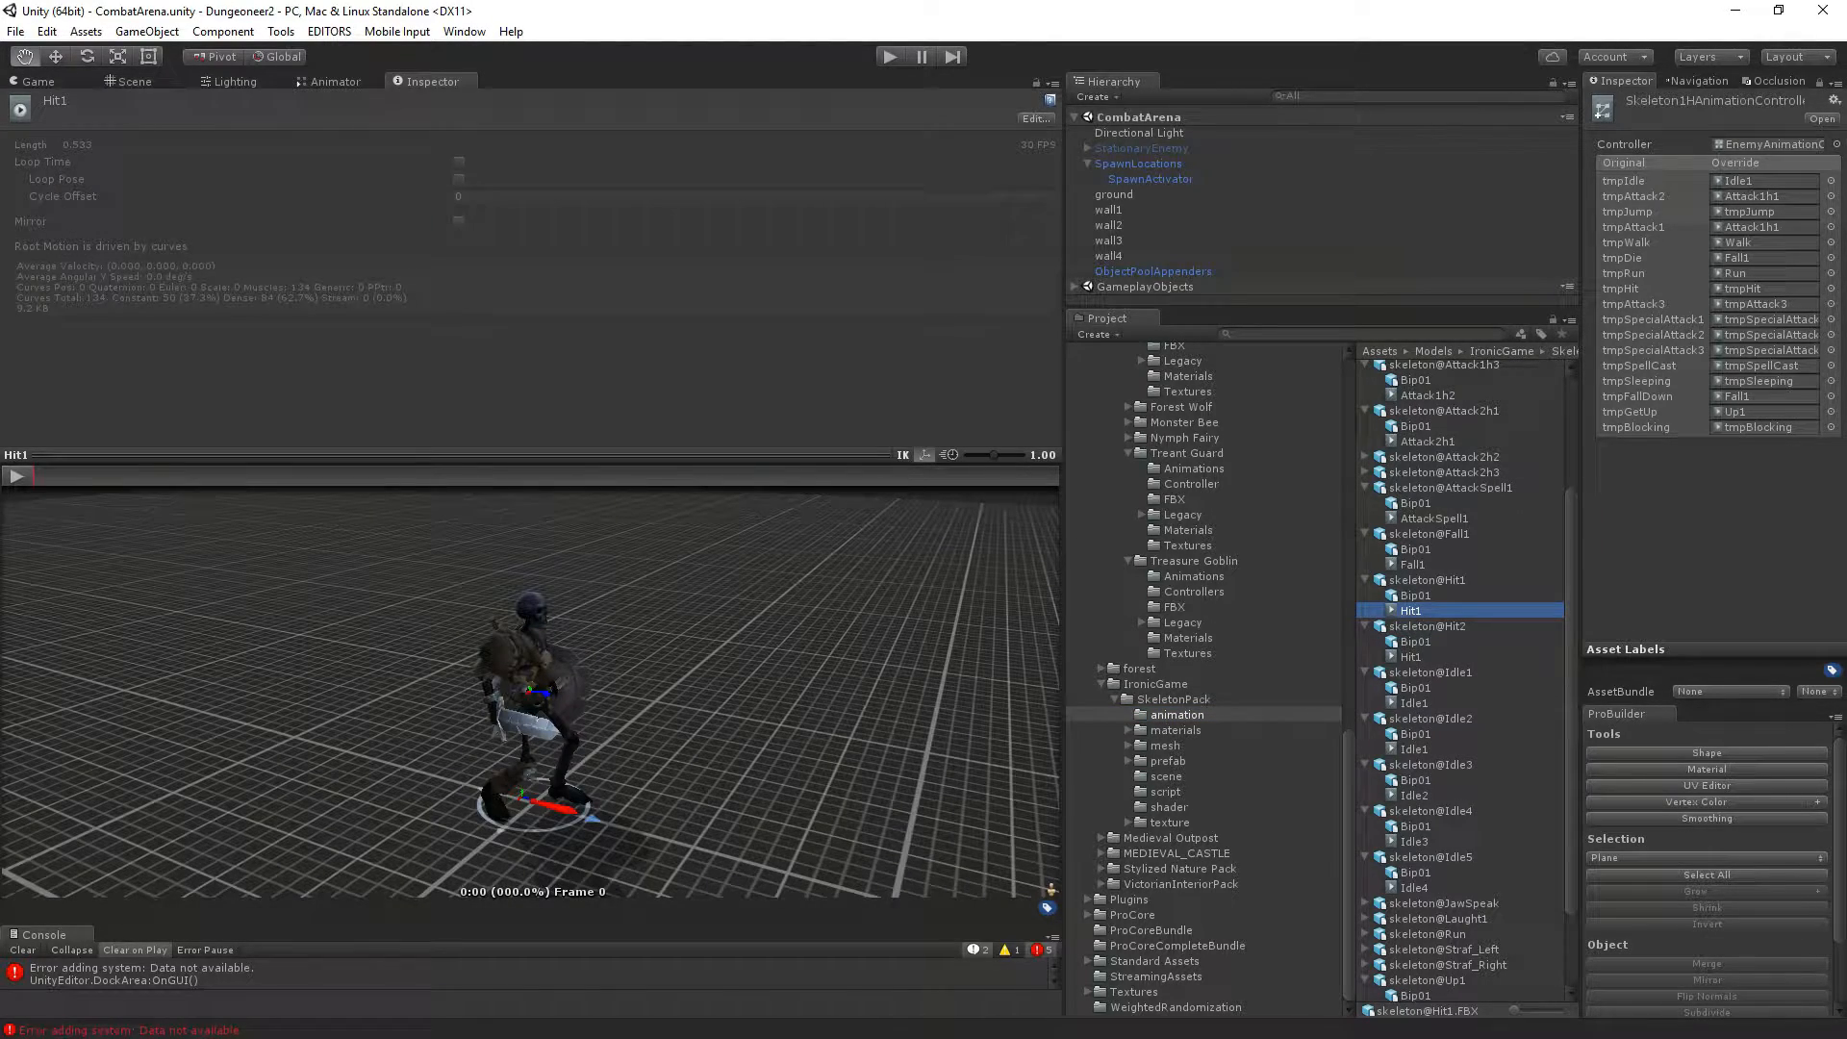
left_click(27, 474)
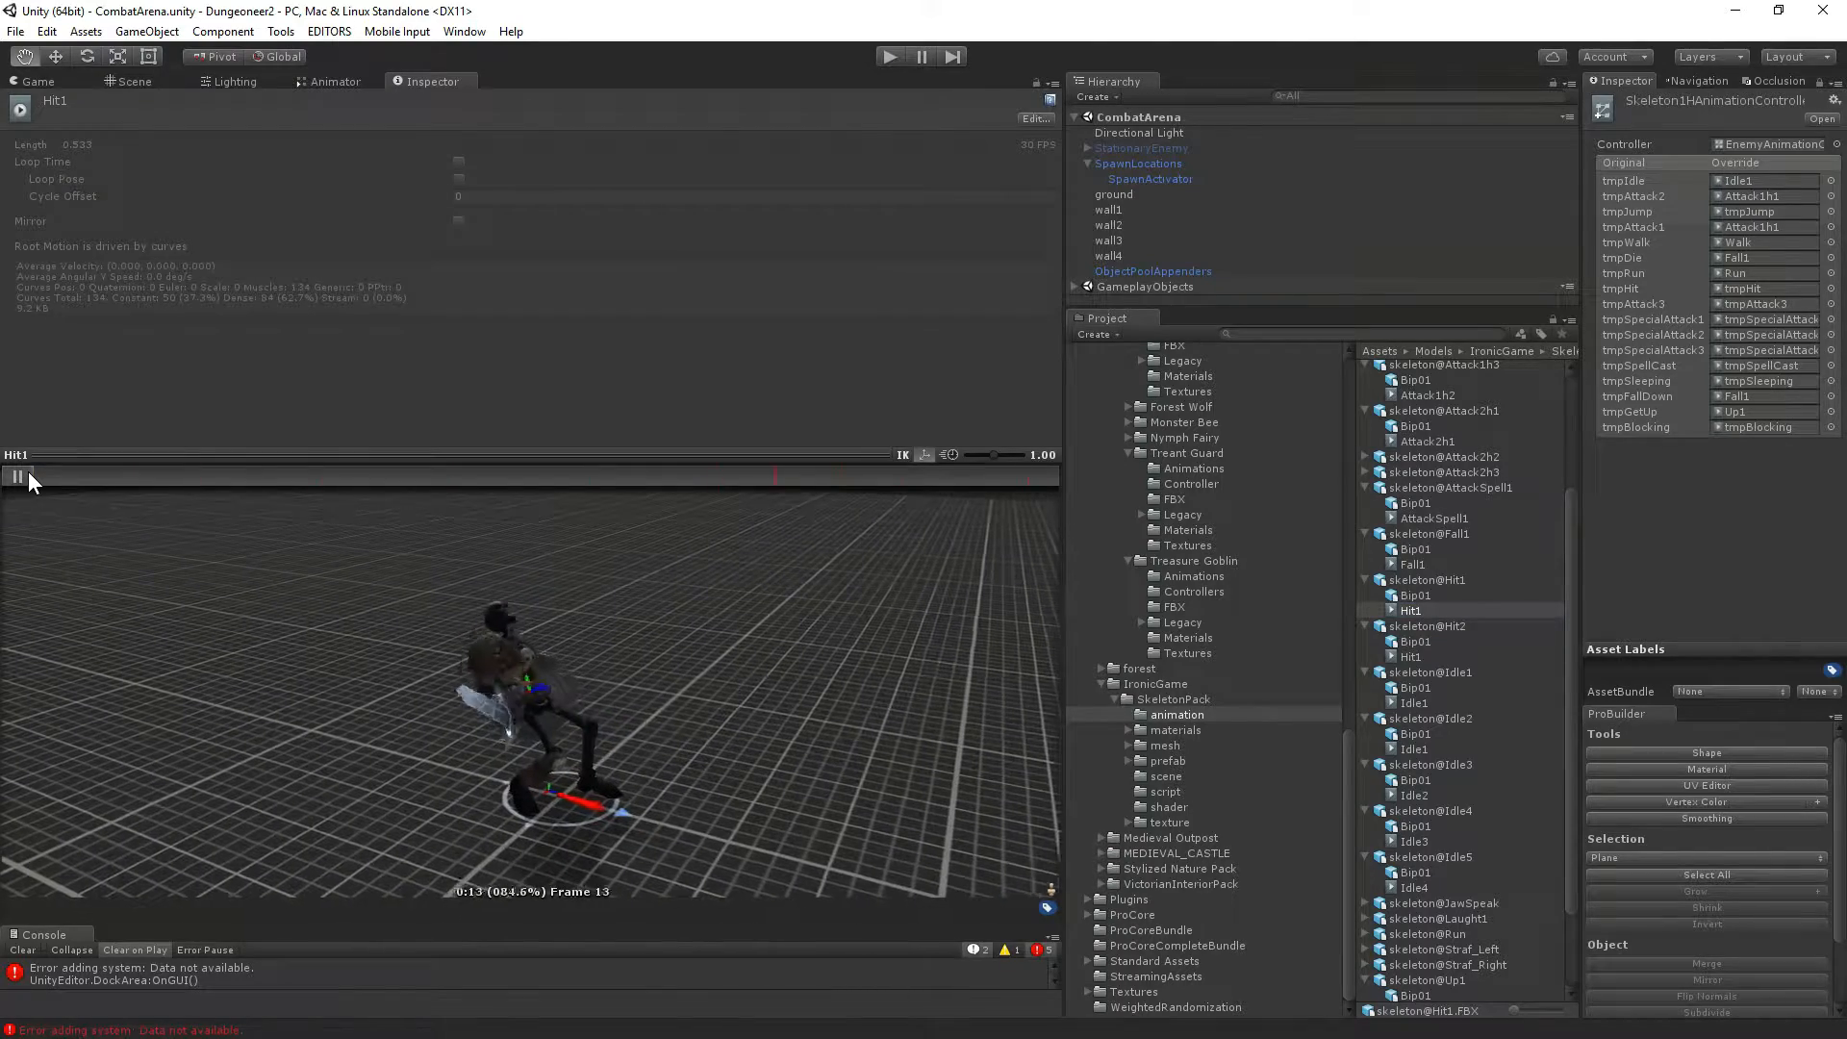
left_click(1411, 656)
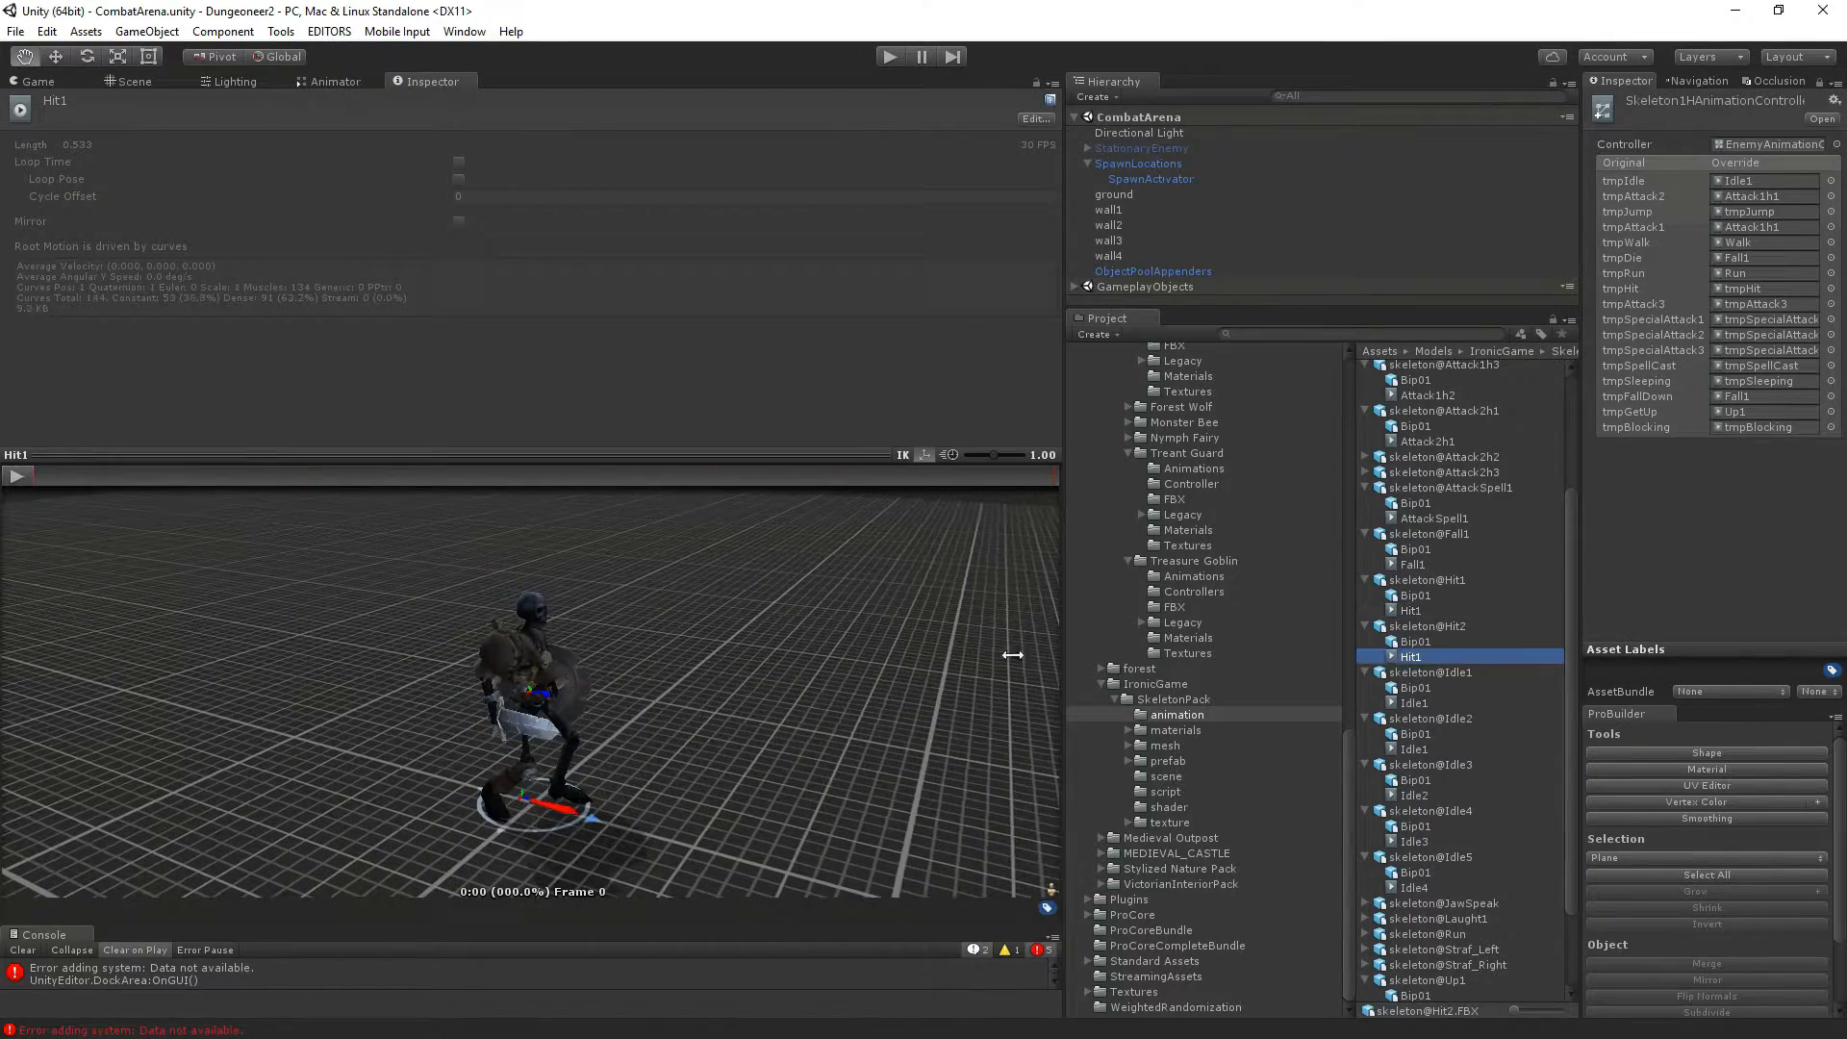
left_click(16, 476)
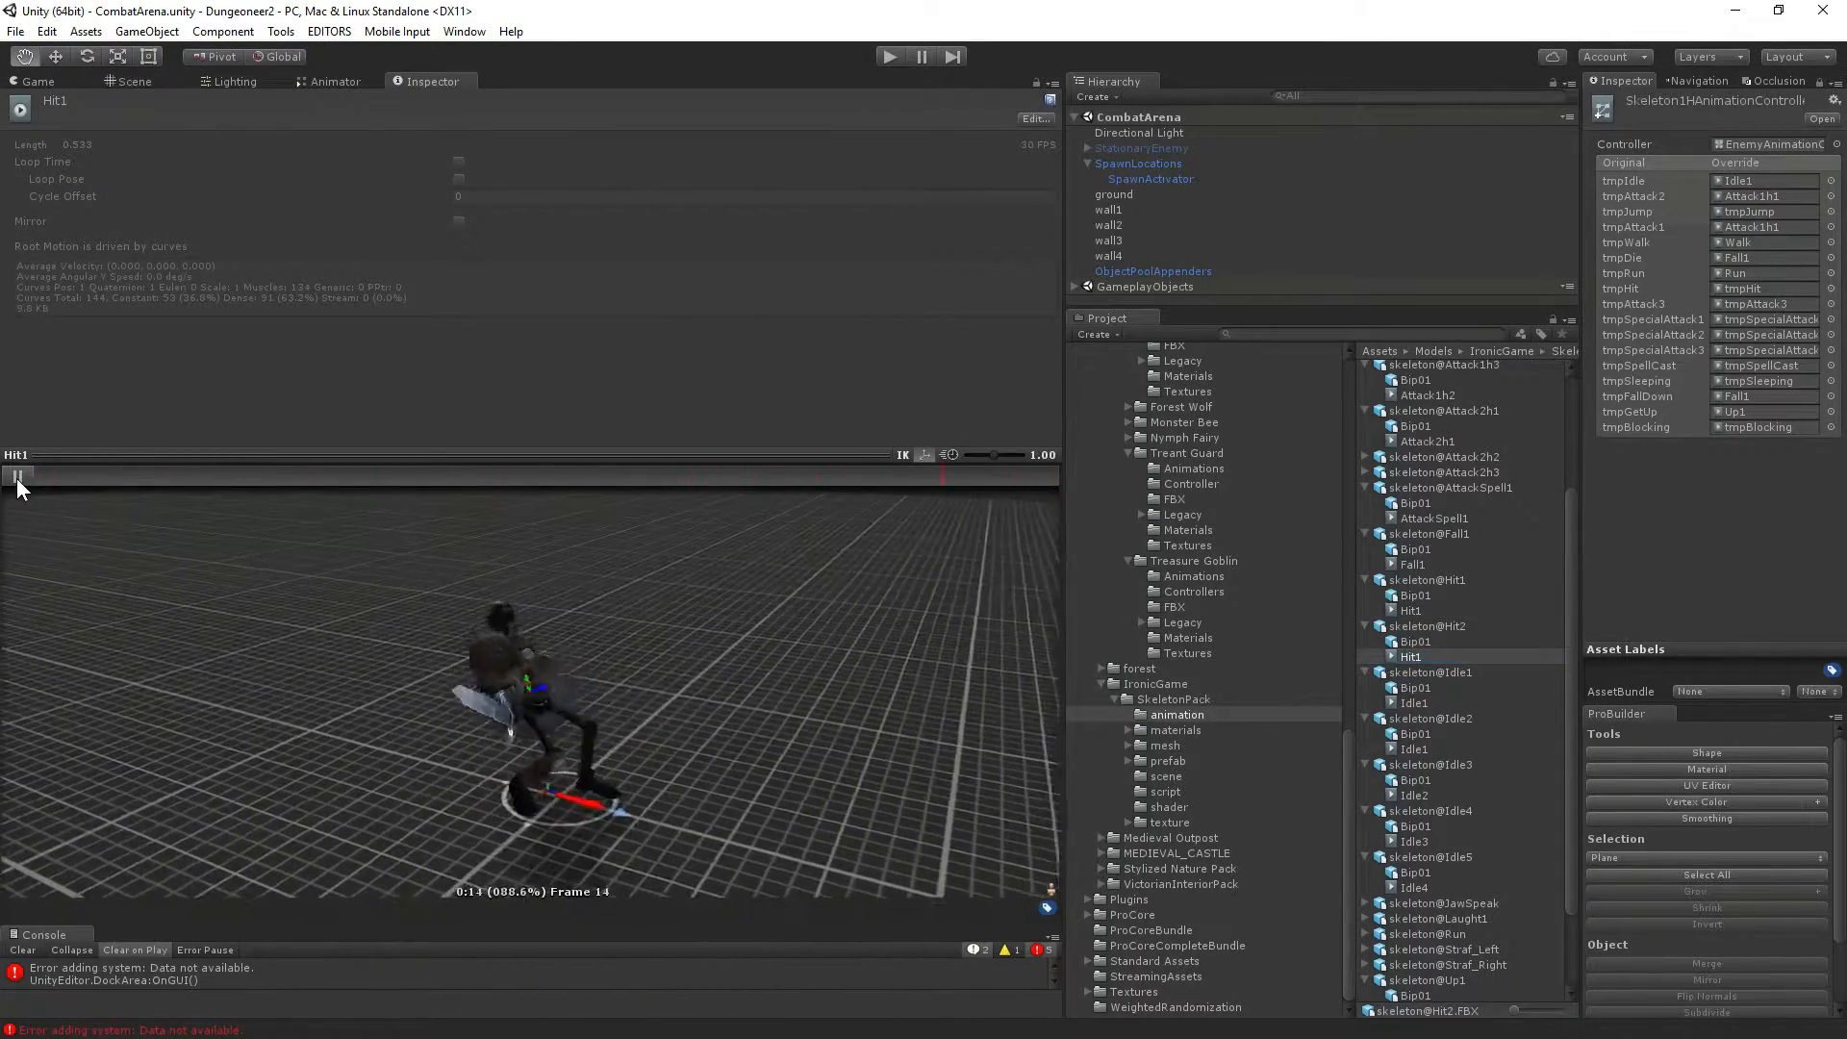
left_click_drag(33, 482, 1071, 516)
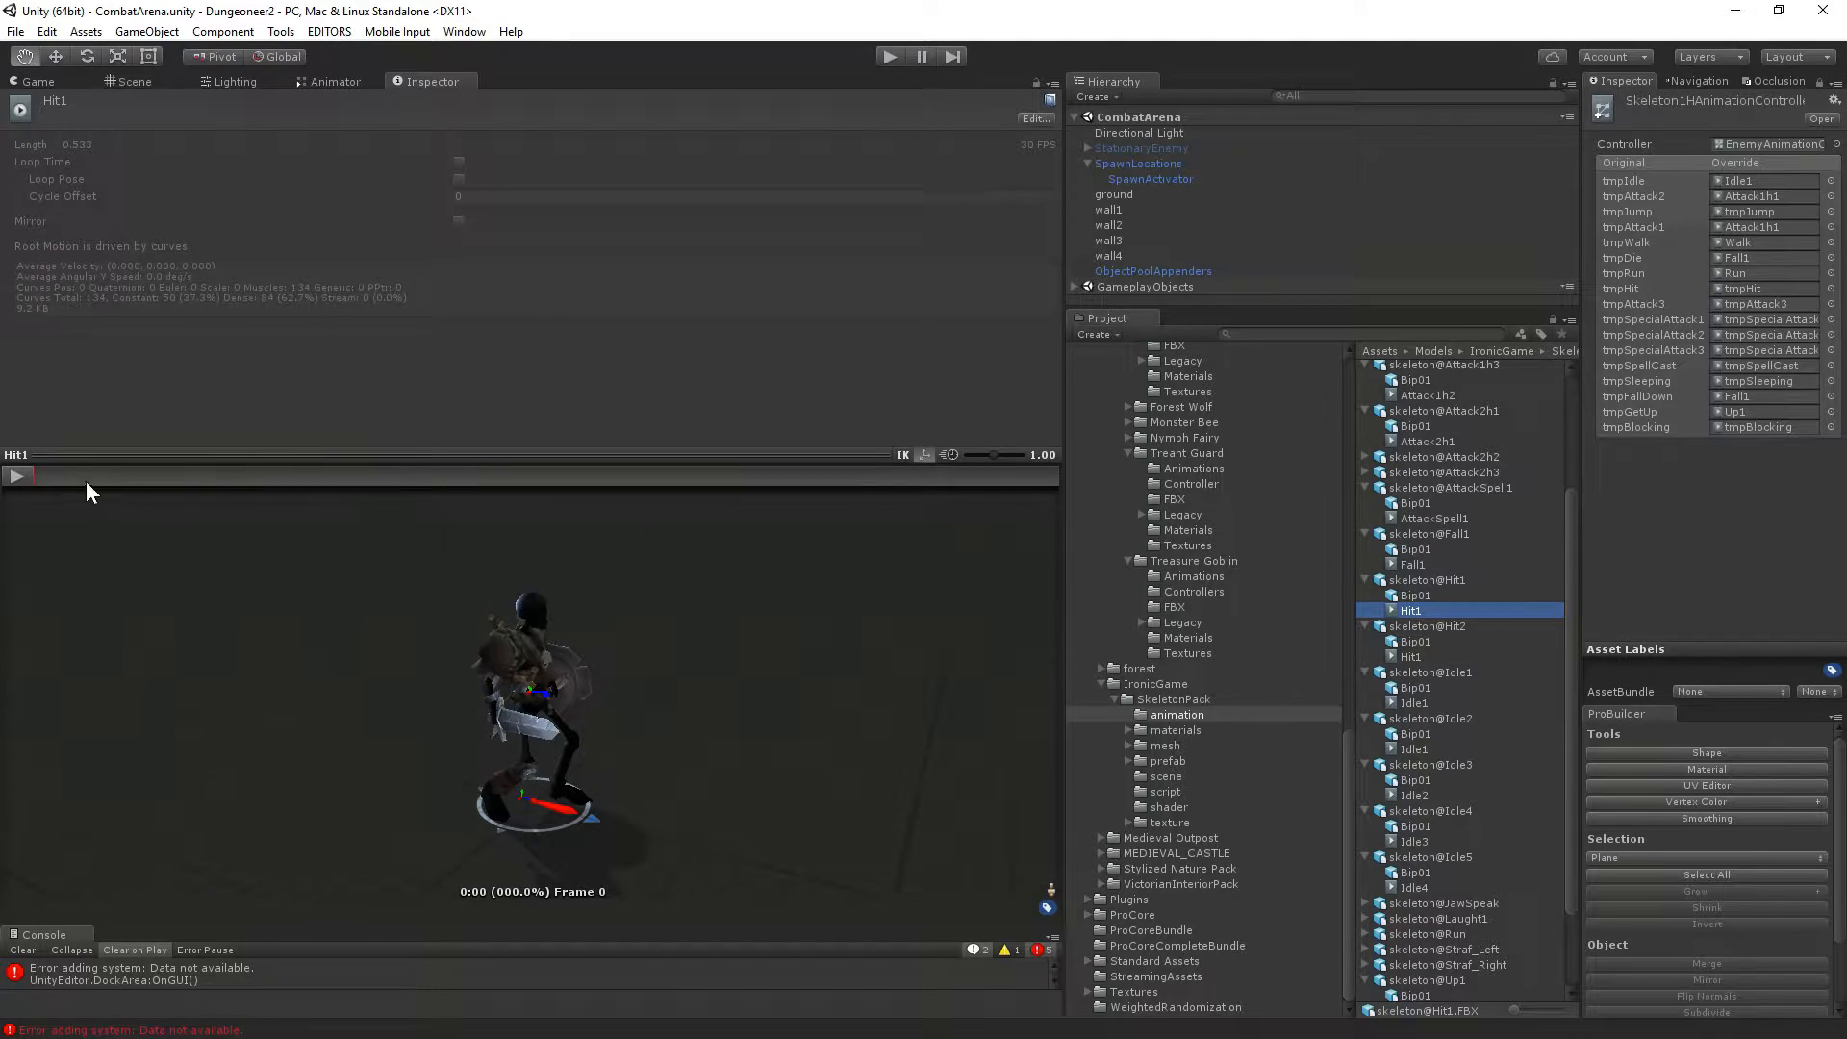
left_click_drag(85, 481, 396, 511)
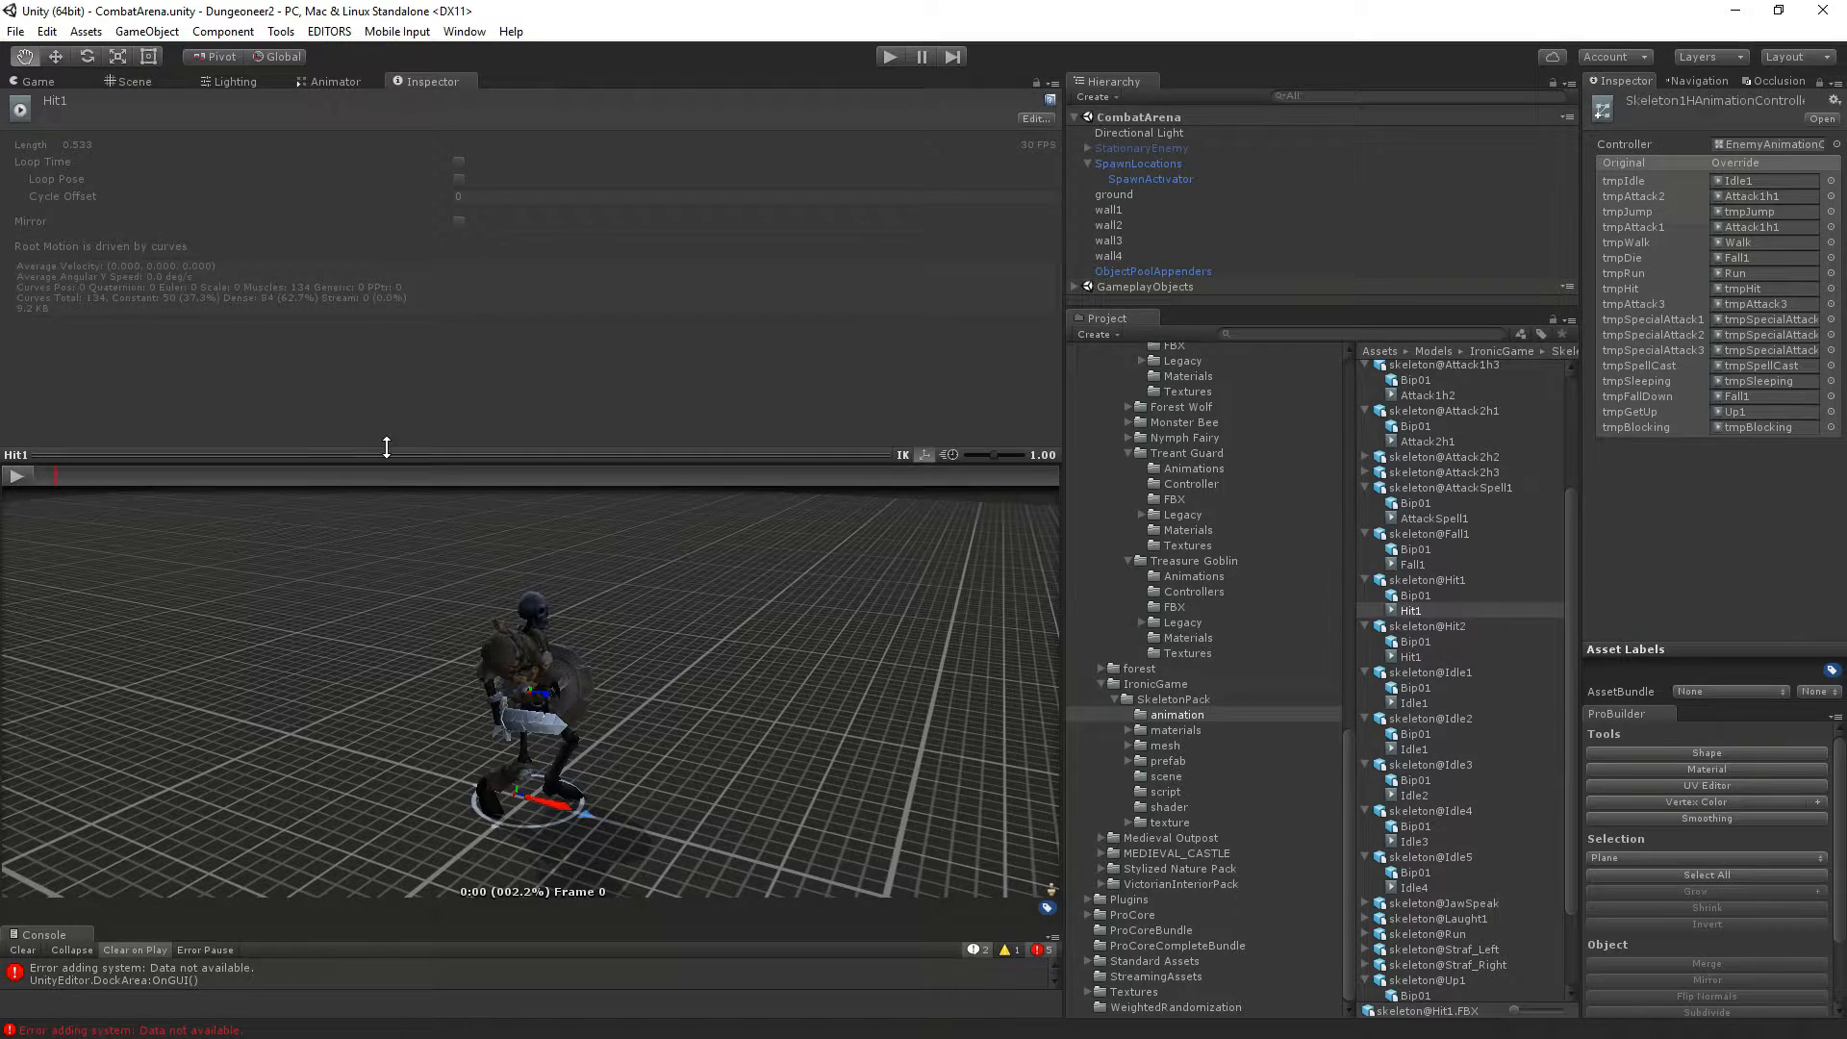
Compare the Model and Rig import settings of skeleton@Hit1 and skeleton@Hit2.
left_click_drag(384, 445, 402, 577)
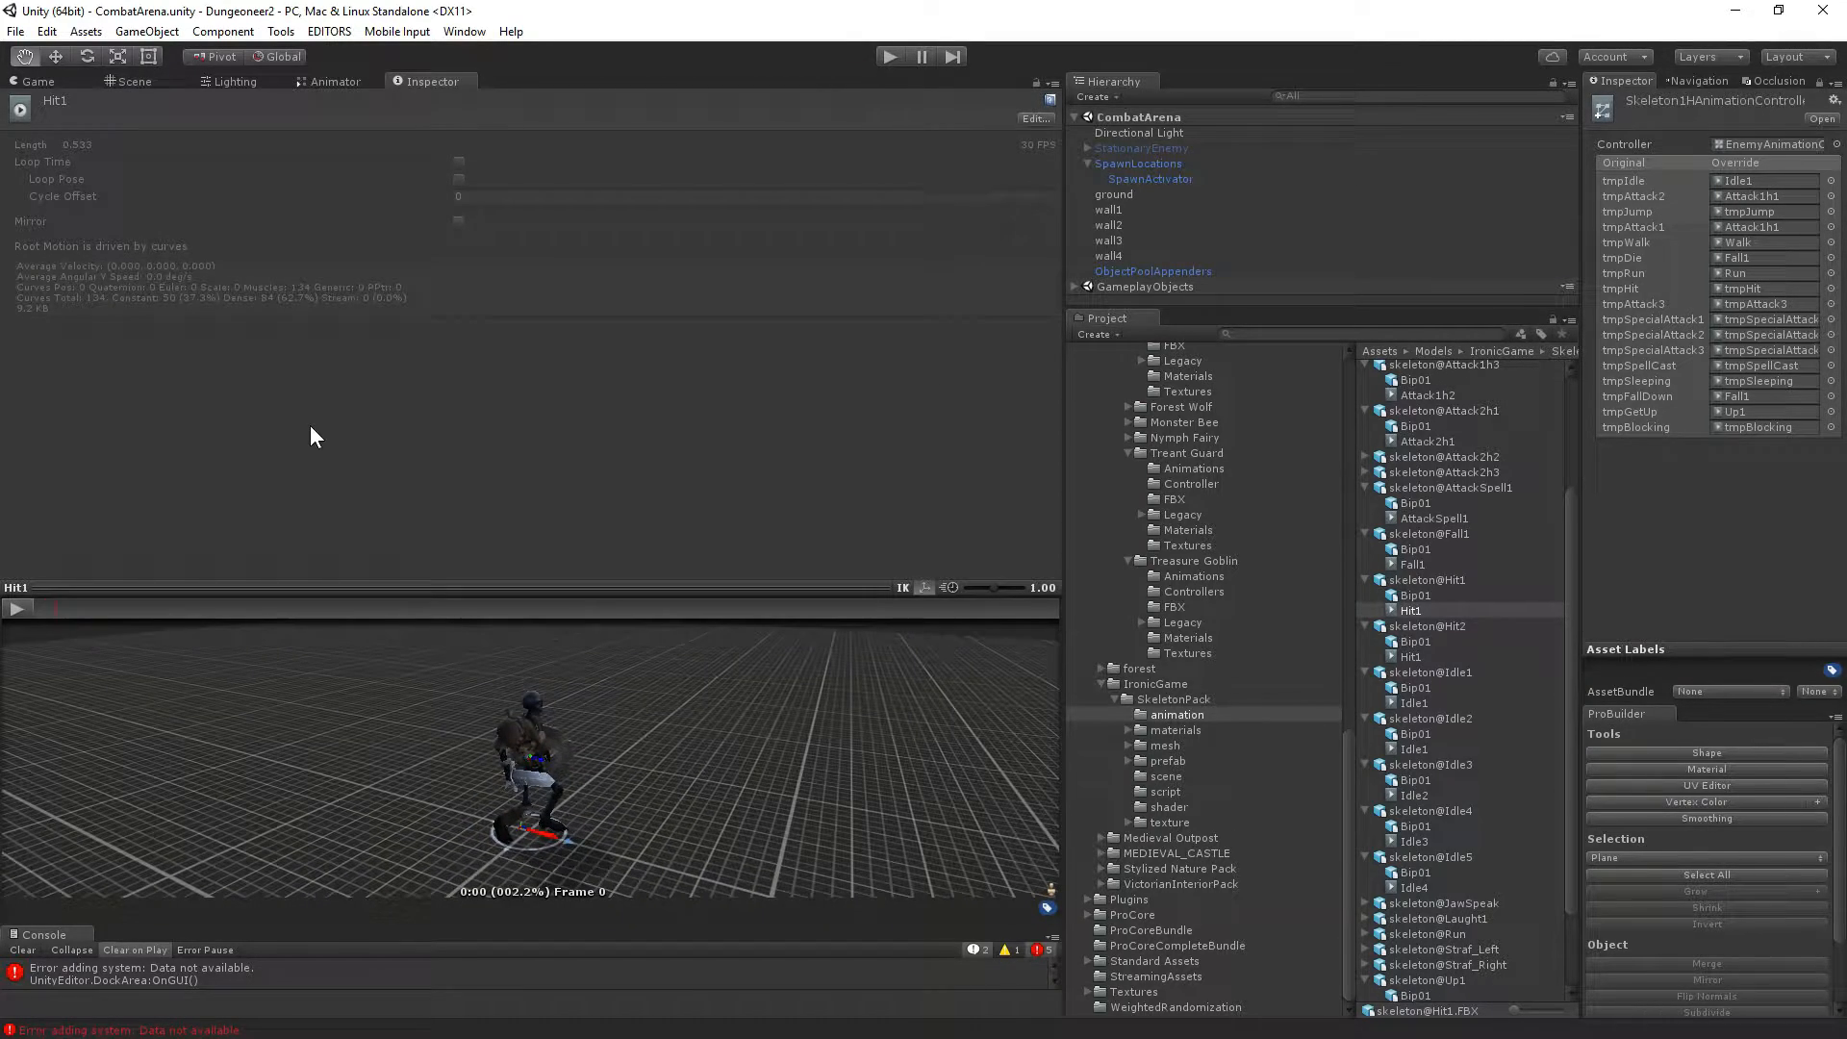
left_click(1426, 583)
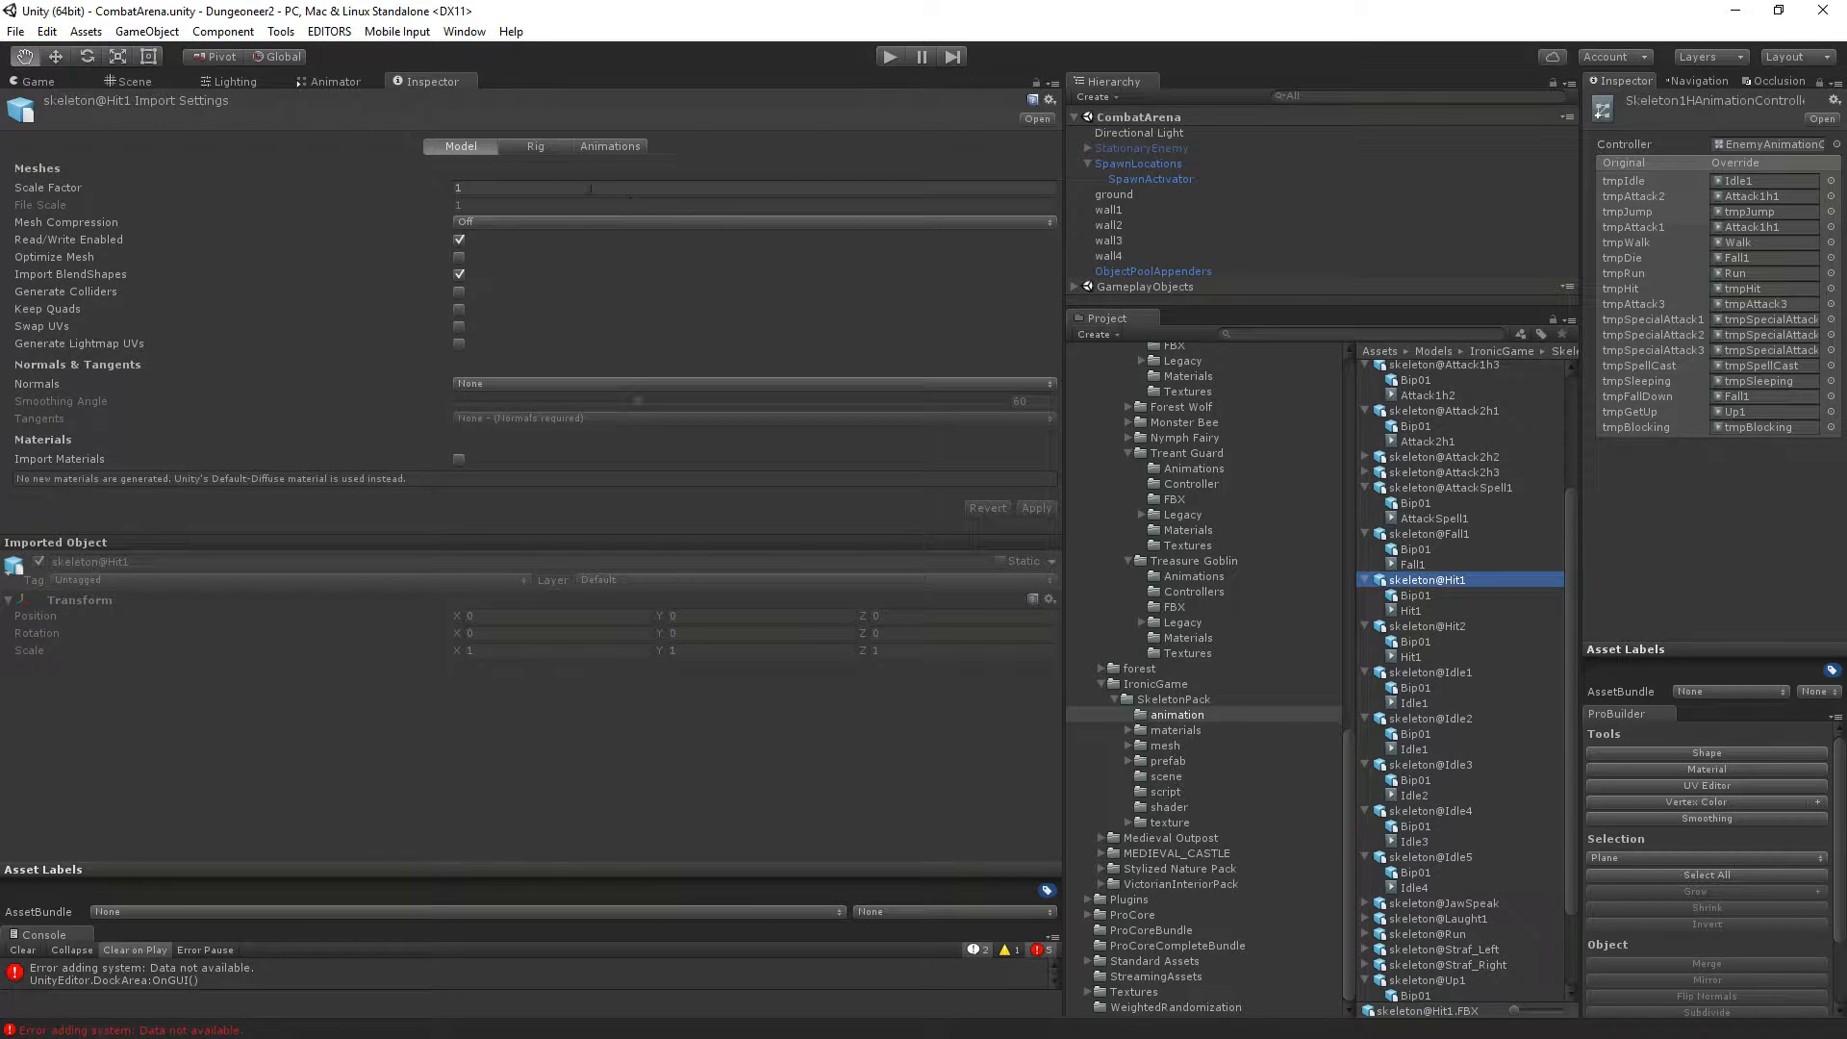
left_click(524, 151)
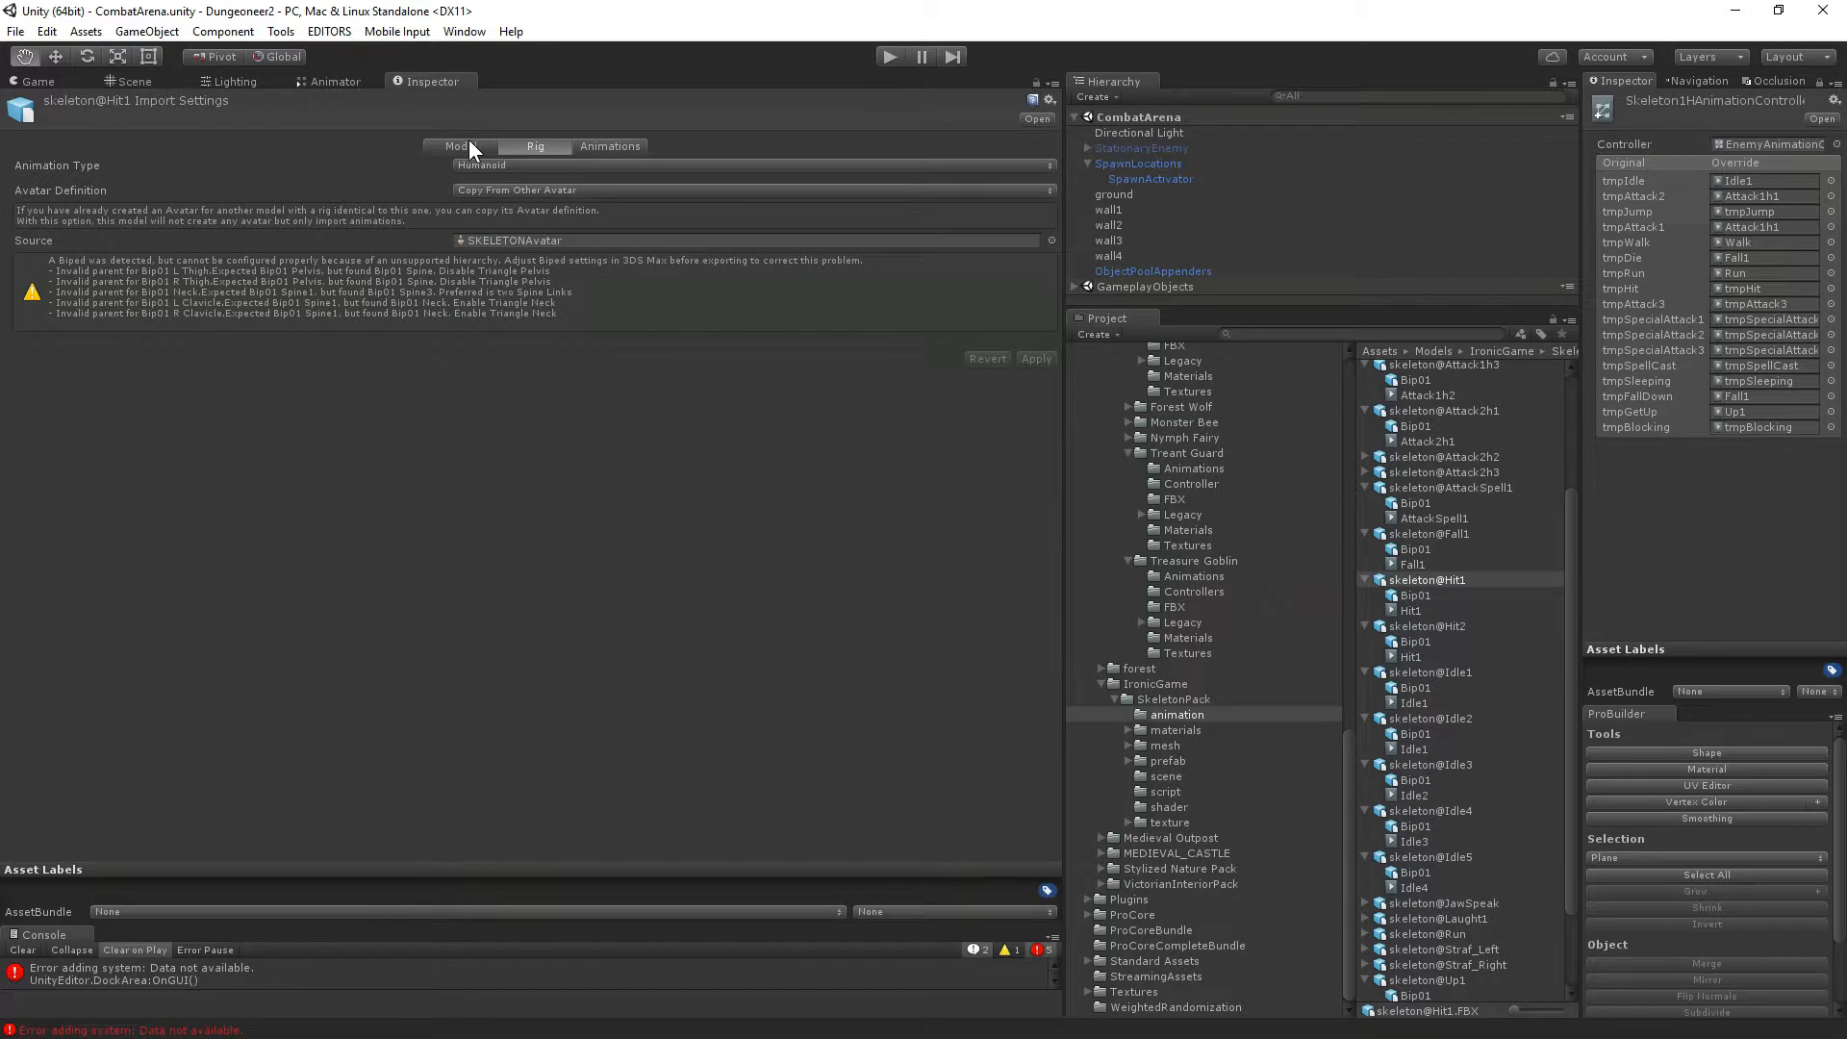
left_click(470, 144)
left_click(1429, 627)
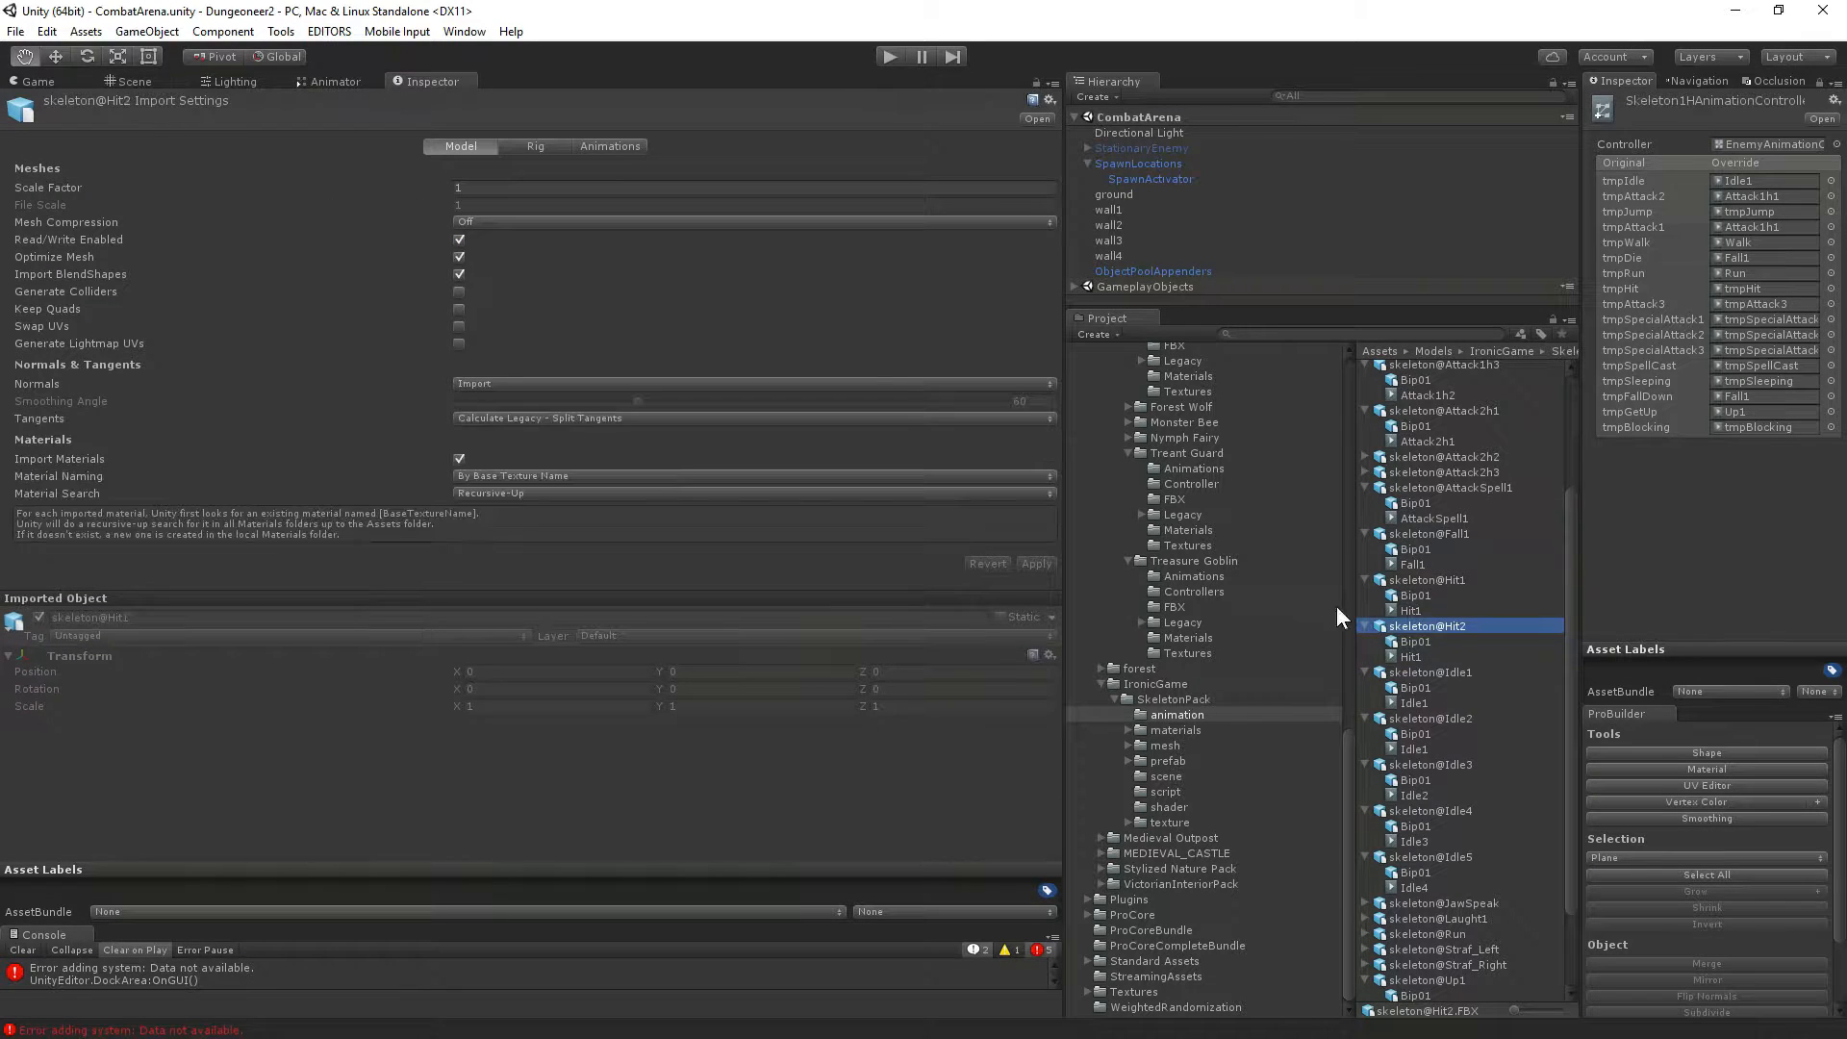
left_click(518, 148)
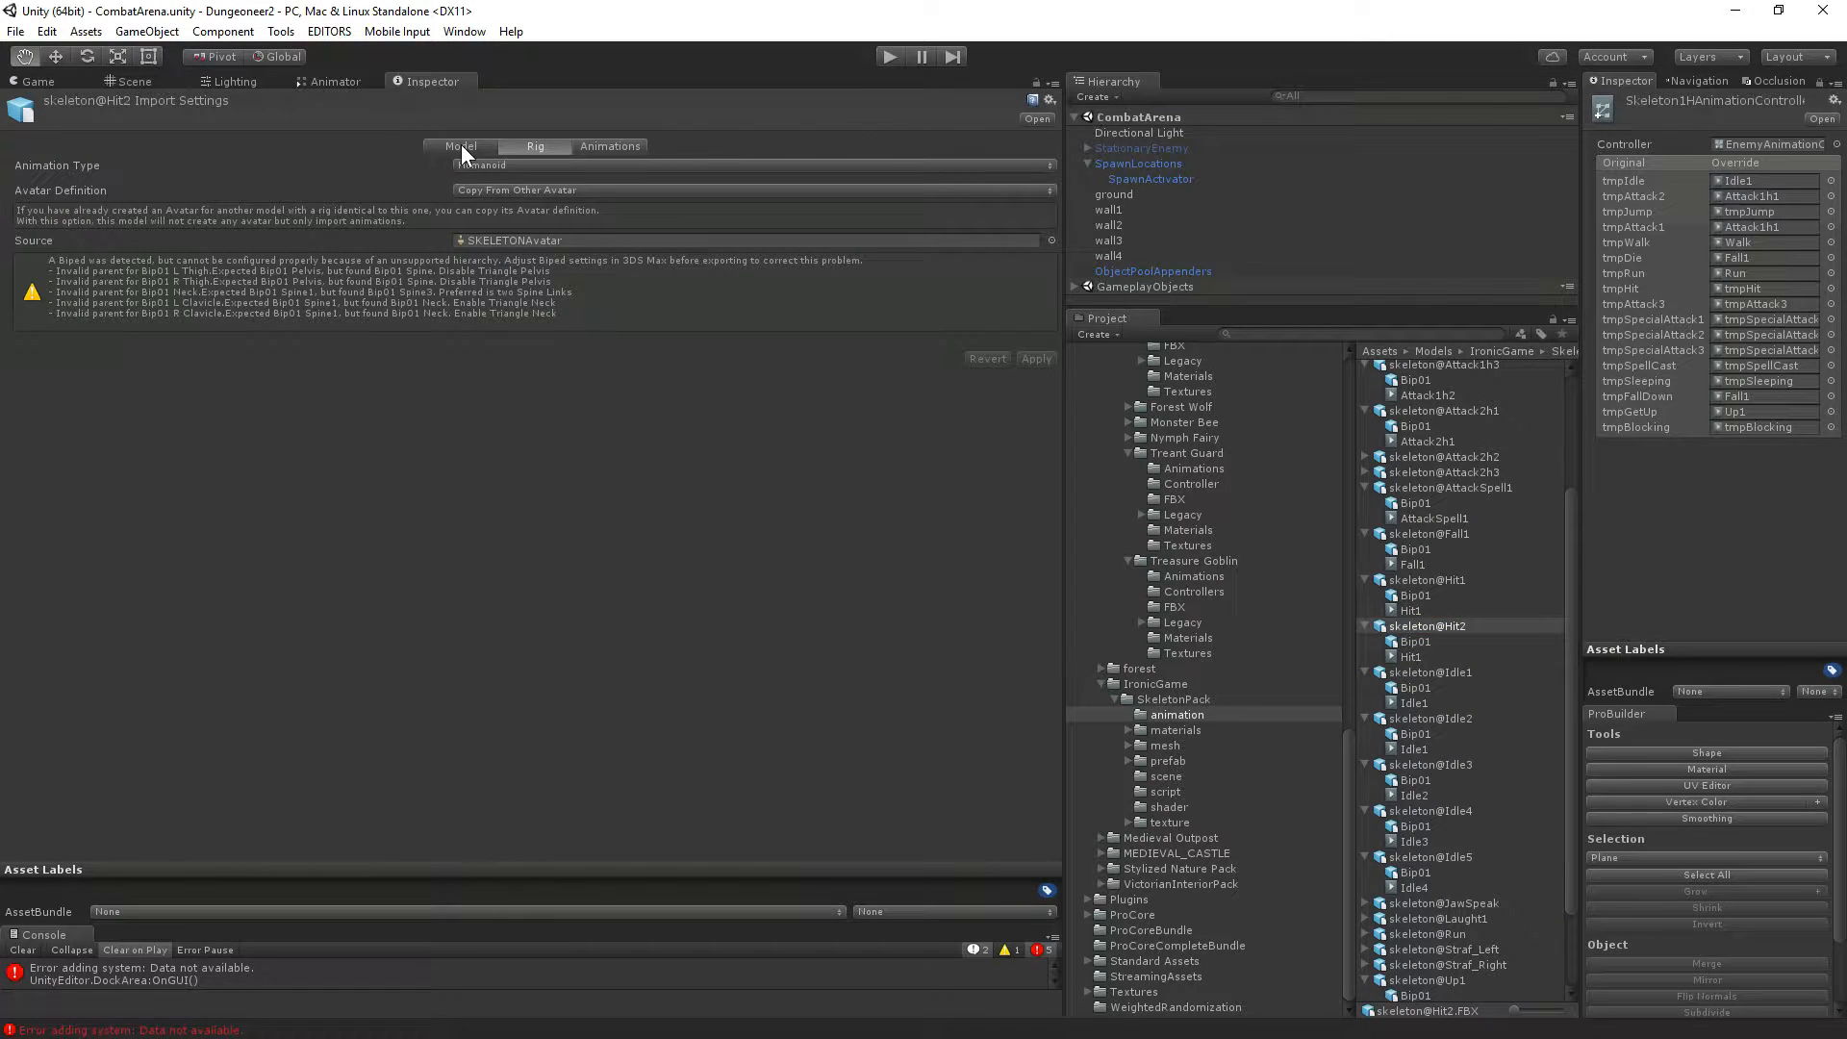
left_click(438, 145)
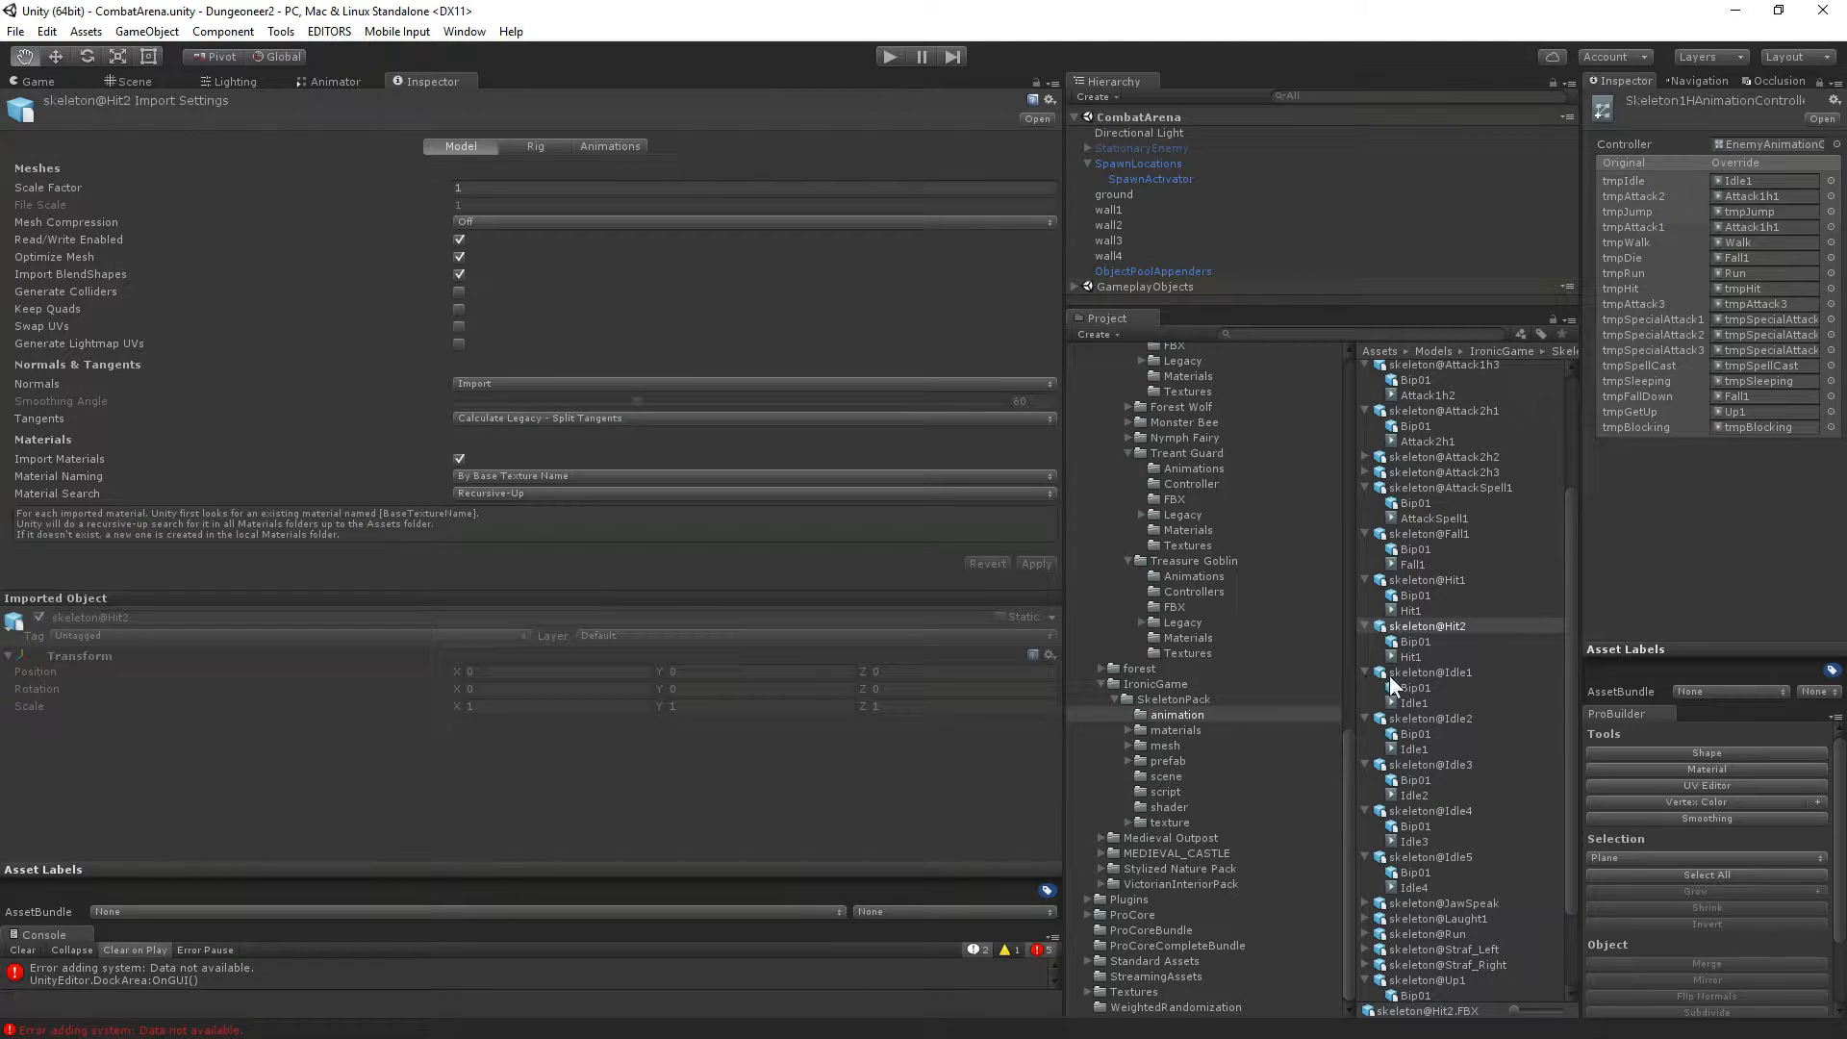
Assign the Hit1 clip from skeleton@Hit1 to the tmpHit override of the skeleton animation controller.
left_click(1420, 579)
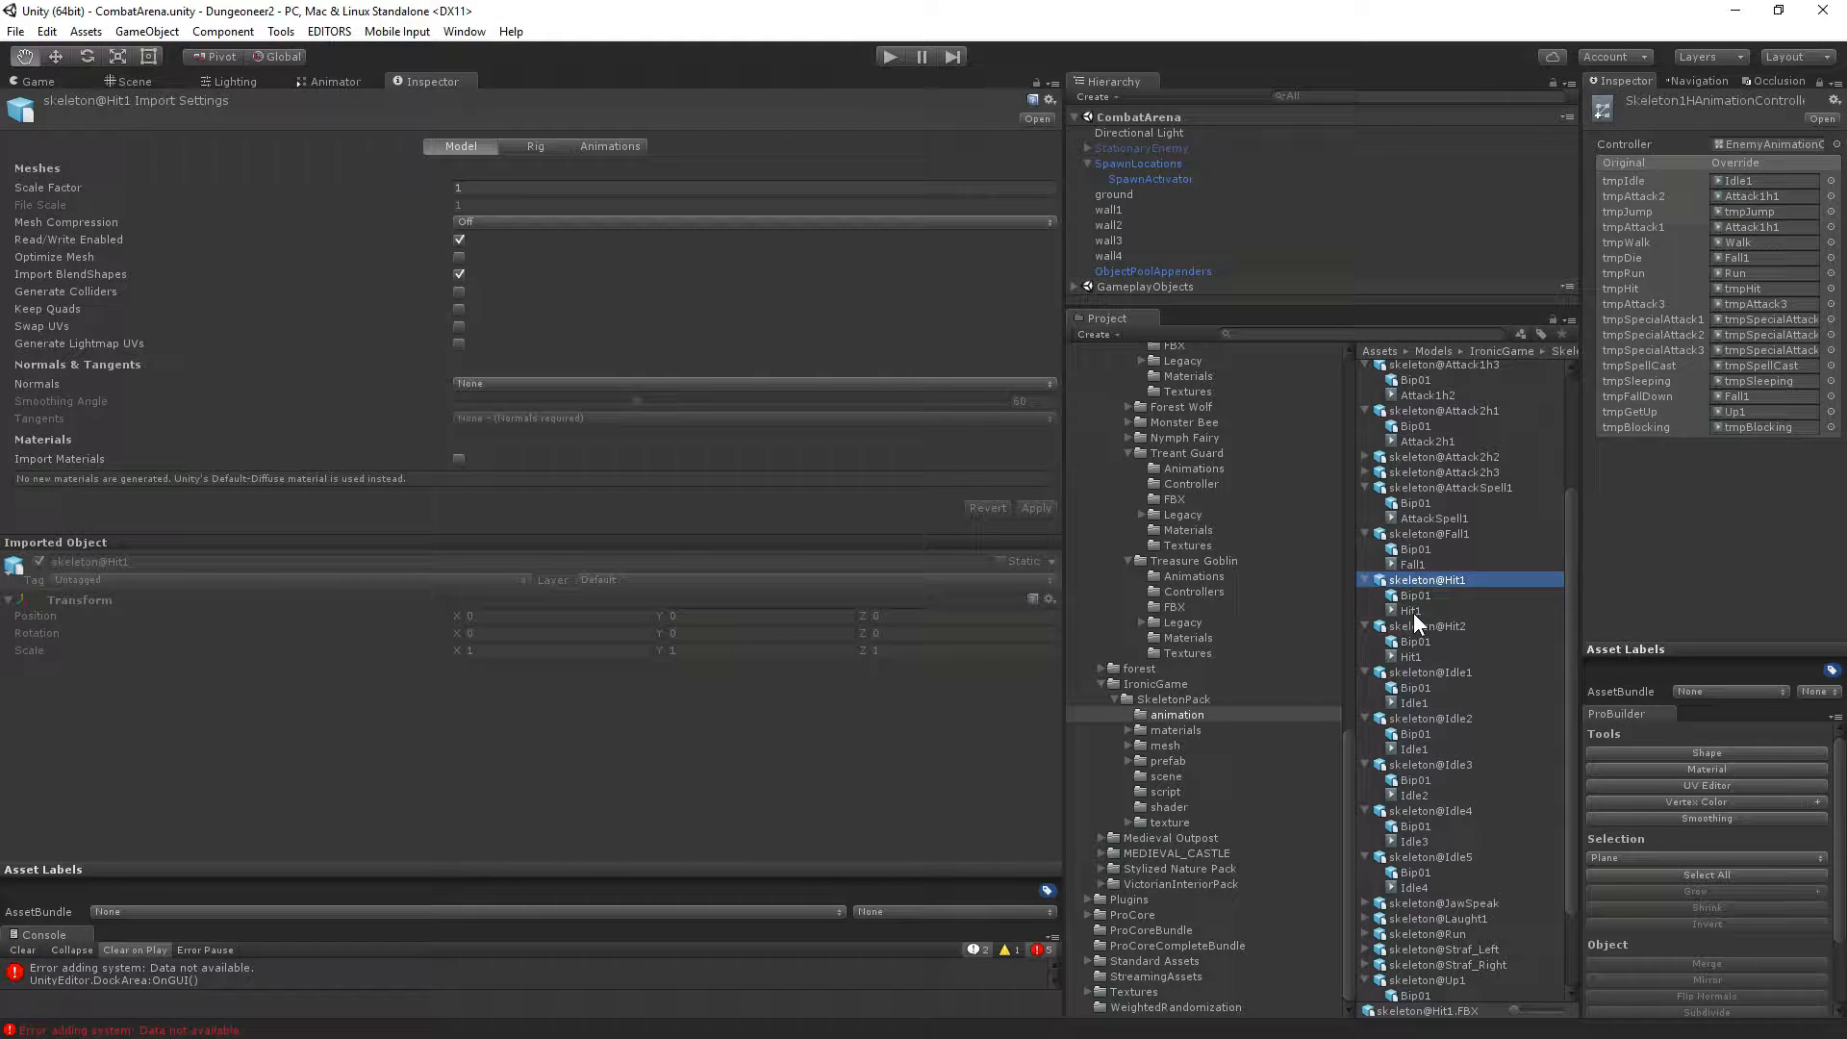
left_click_drag(1412, 612, 1760, 294)
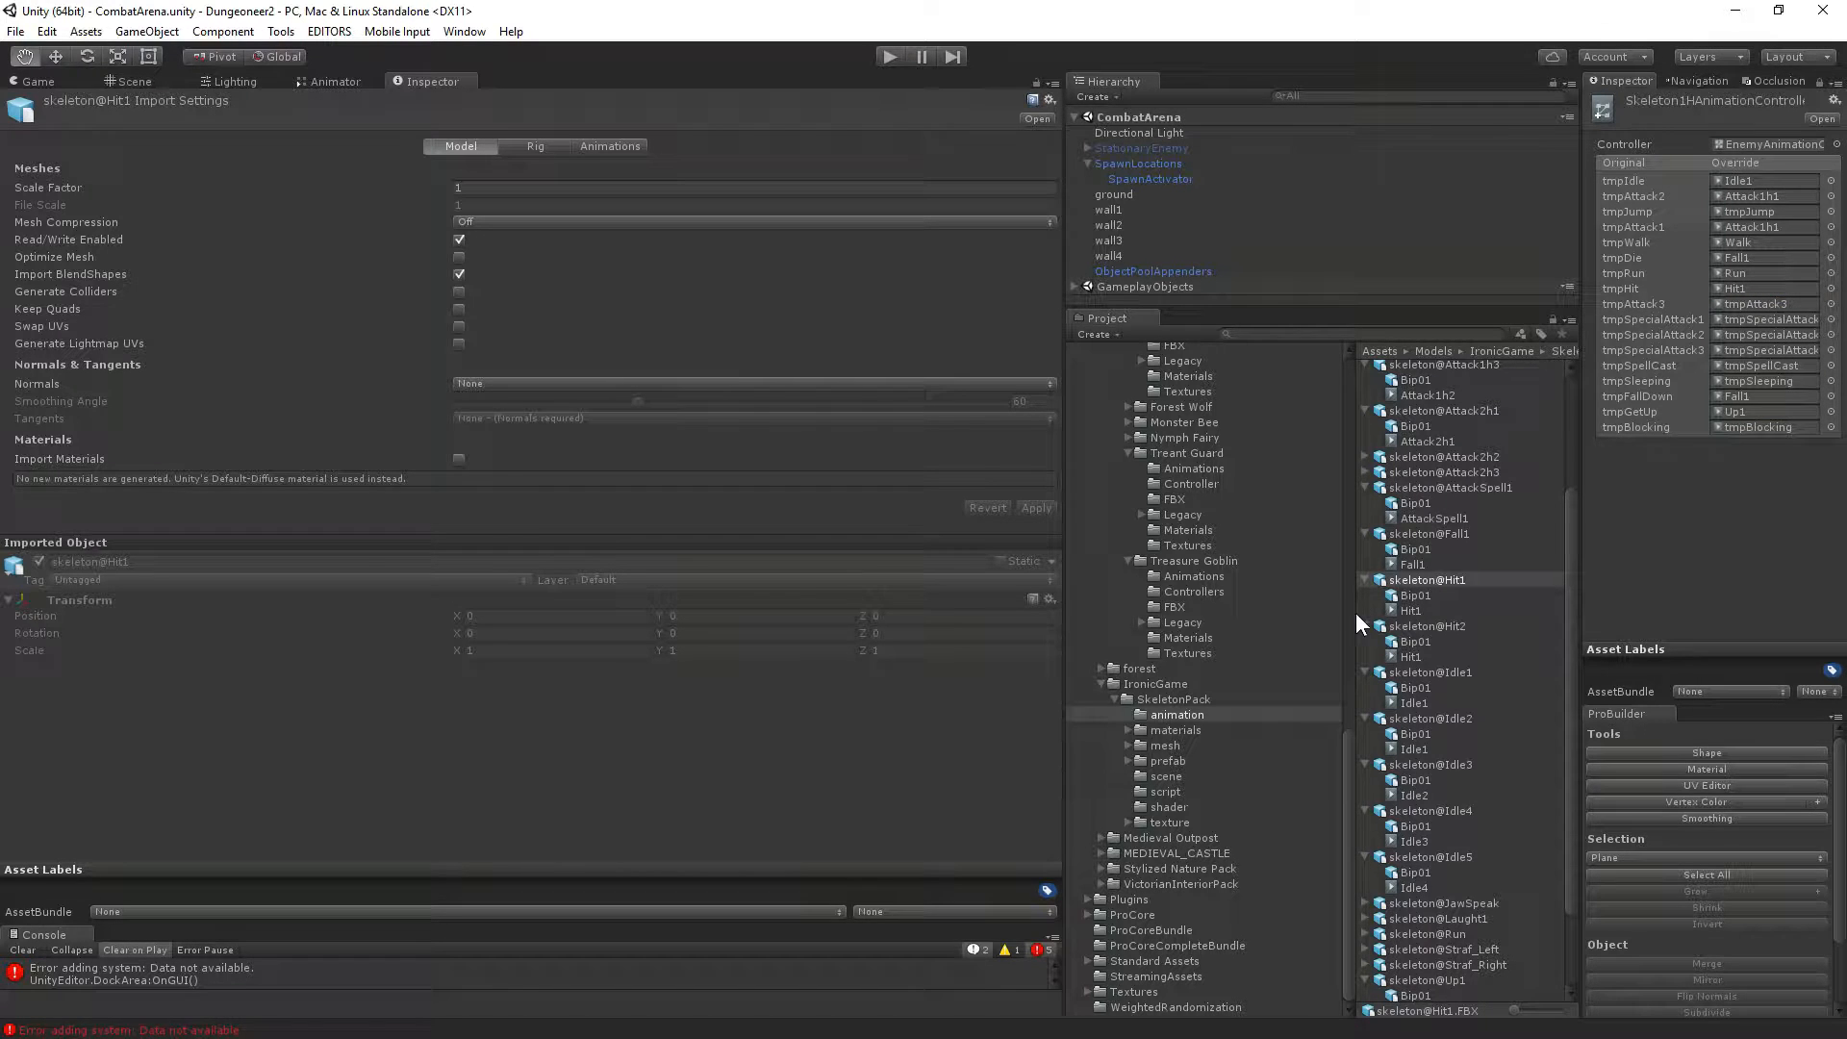
Preview the ArcFire1 clip from skeleton@ArcFire1 on the skeleton model.
scroll(1445, 671, "down", 3)
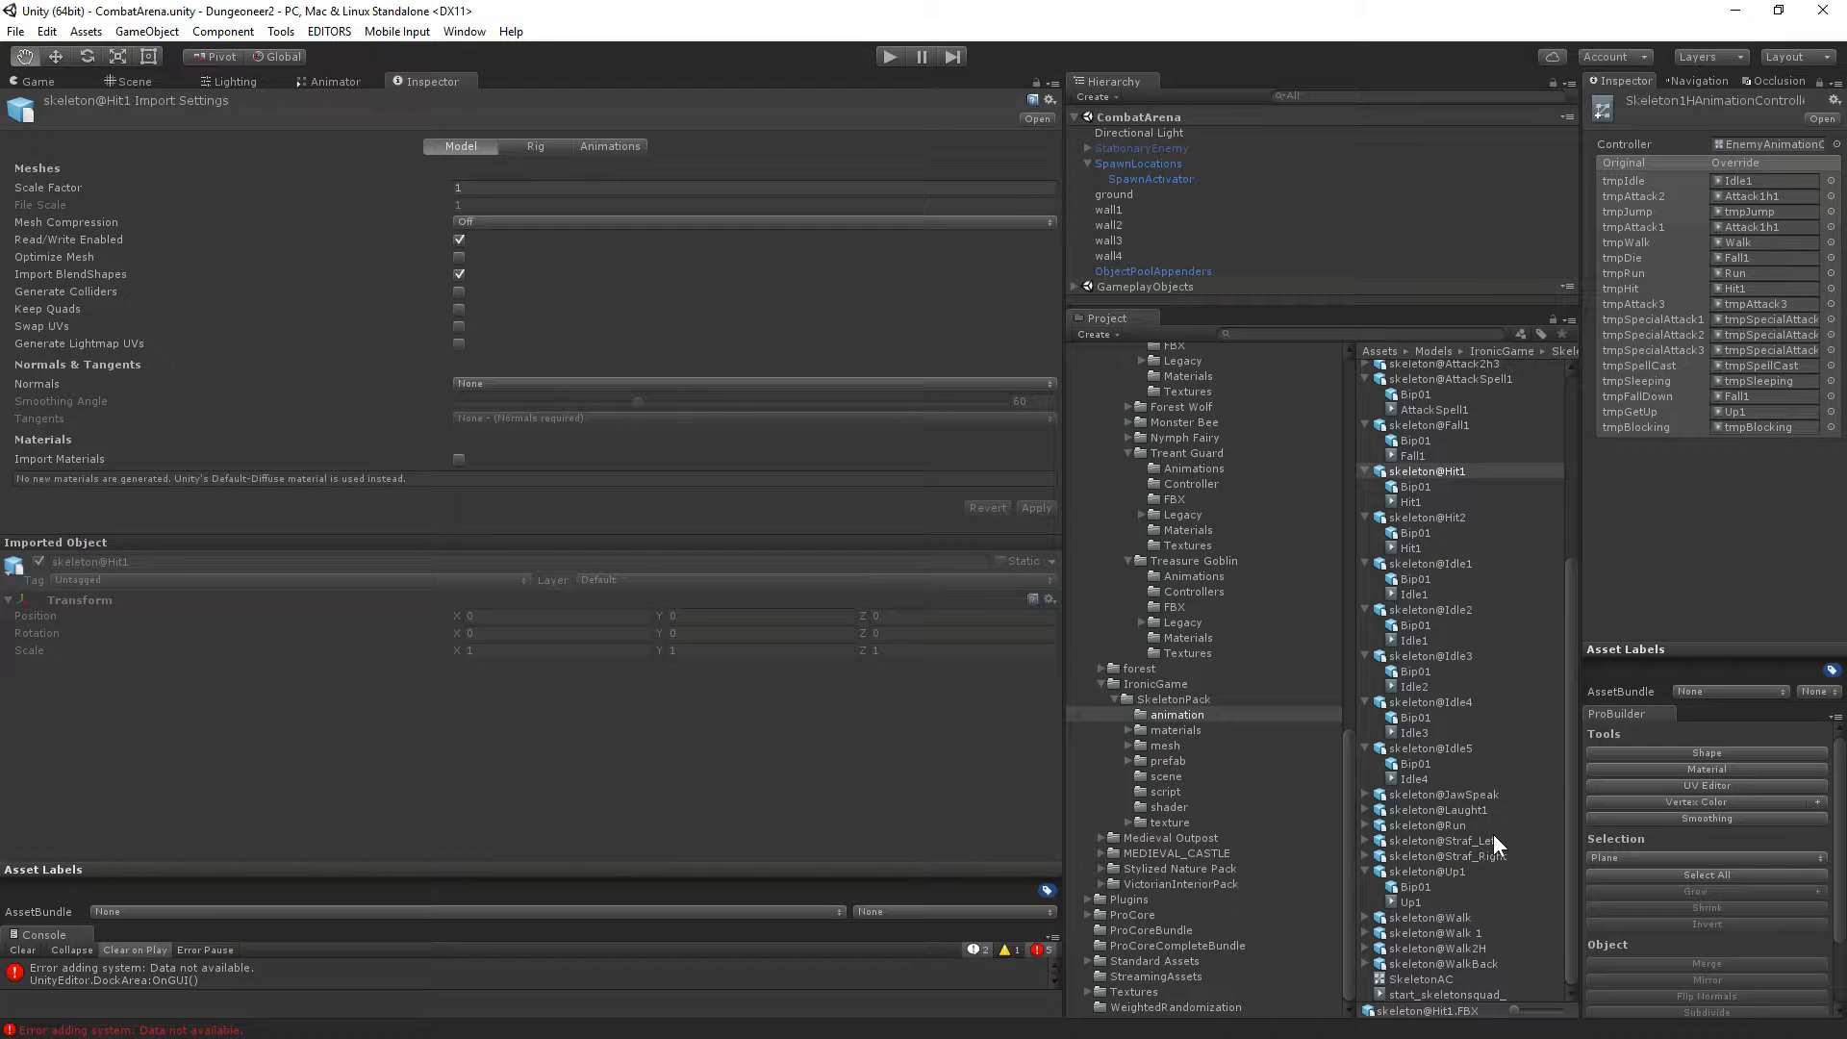
scroll(1493, 834, "up", 8)
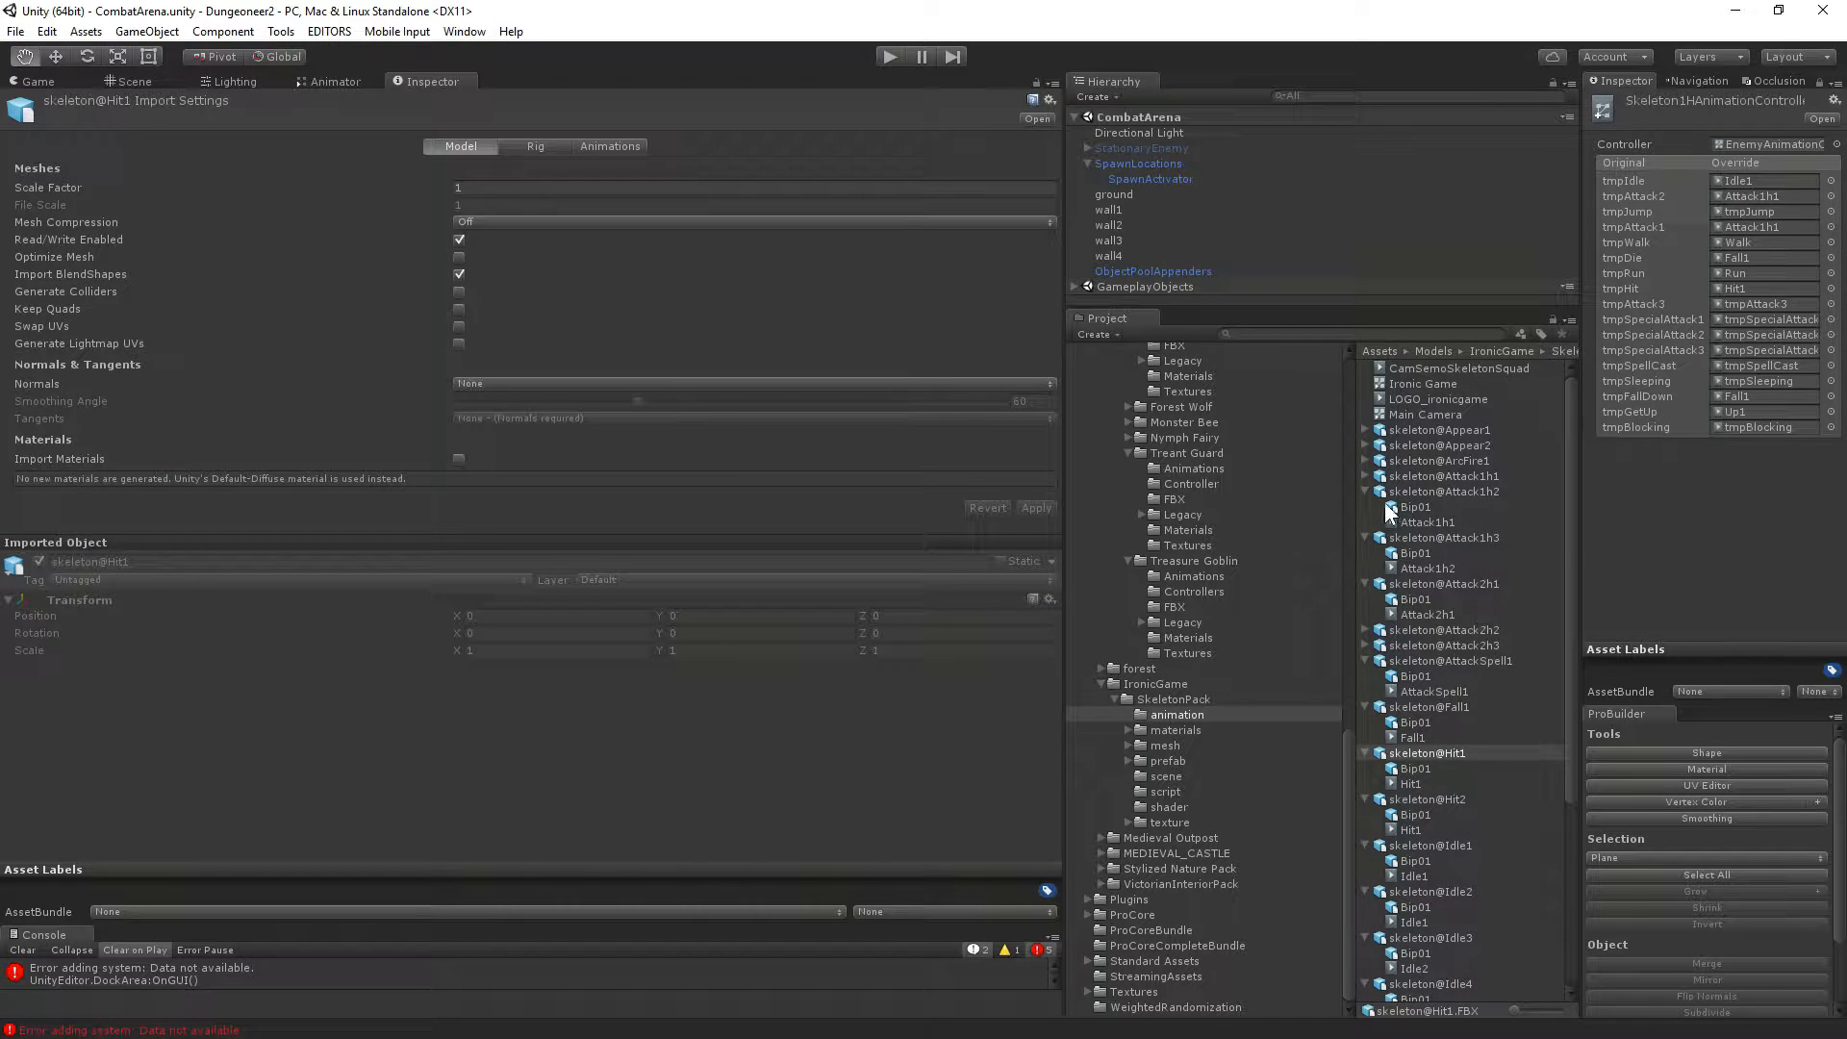
left_click(1364, 461)
left_click(1428, 492)
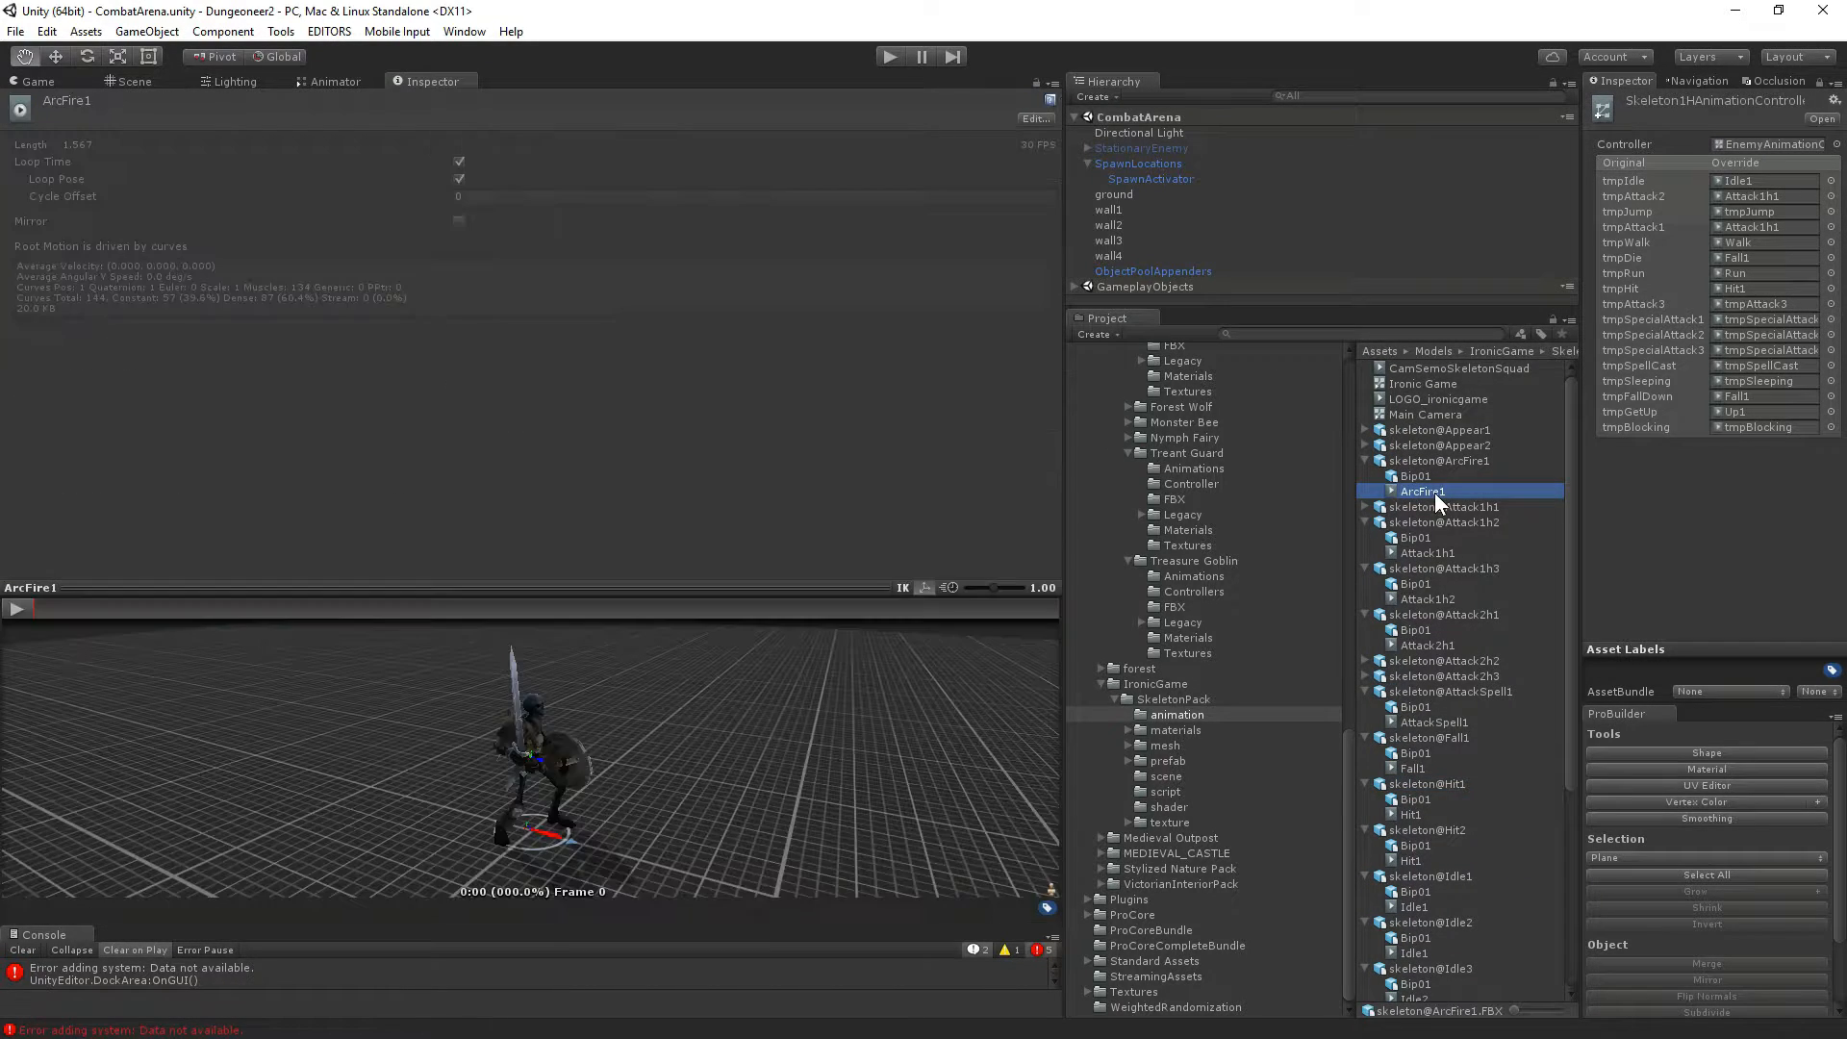
left_click(26, 612)
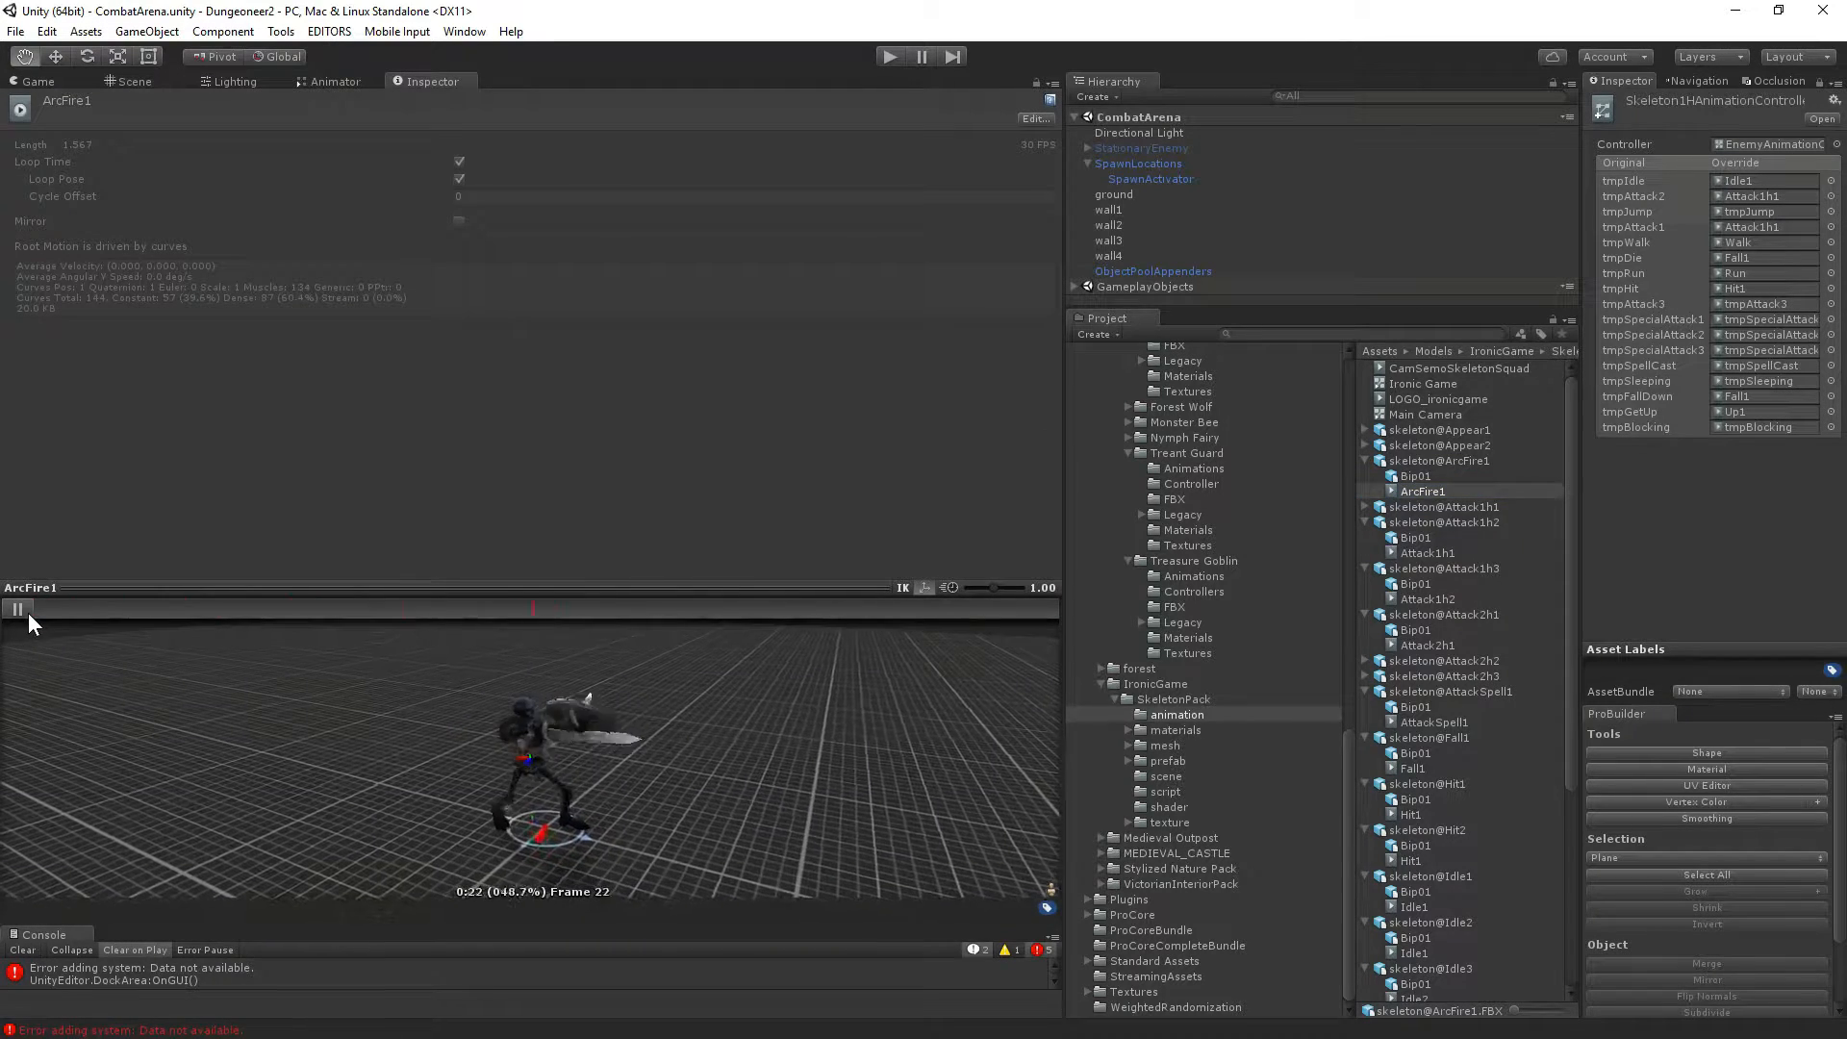
left_click(27, 614)
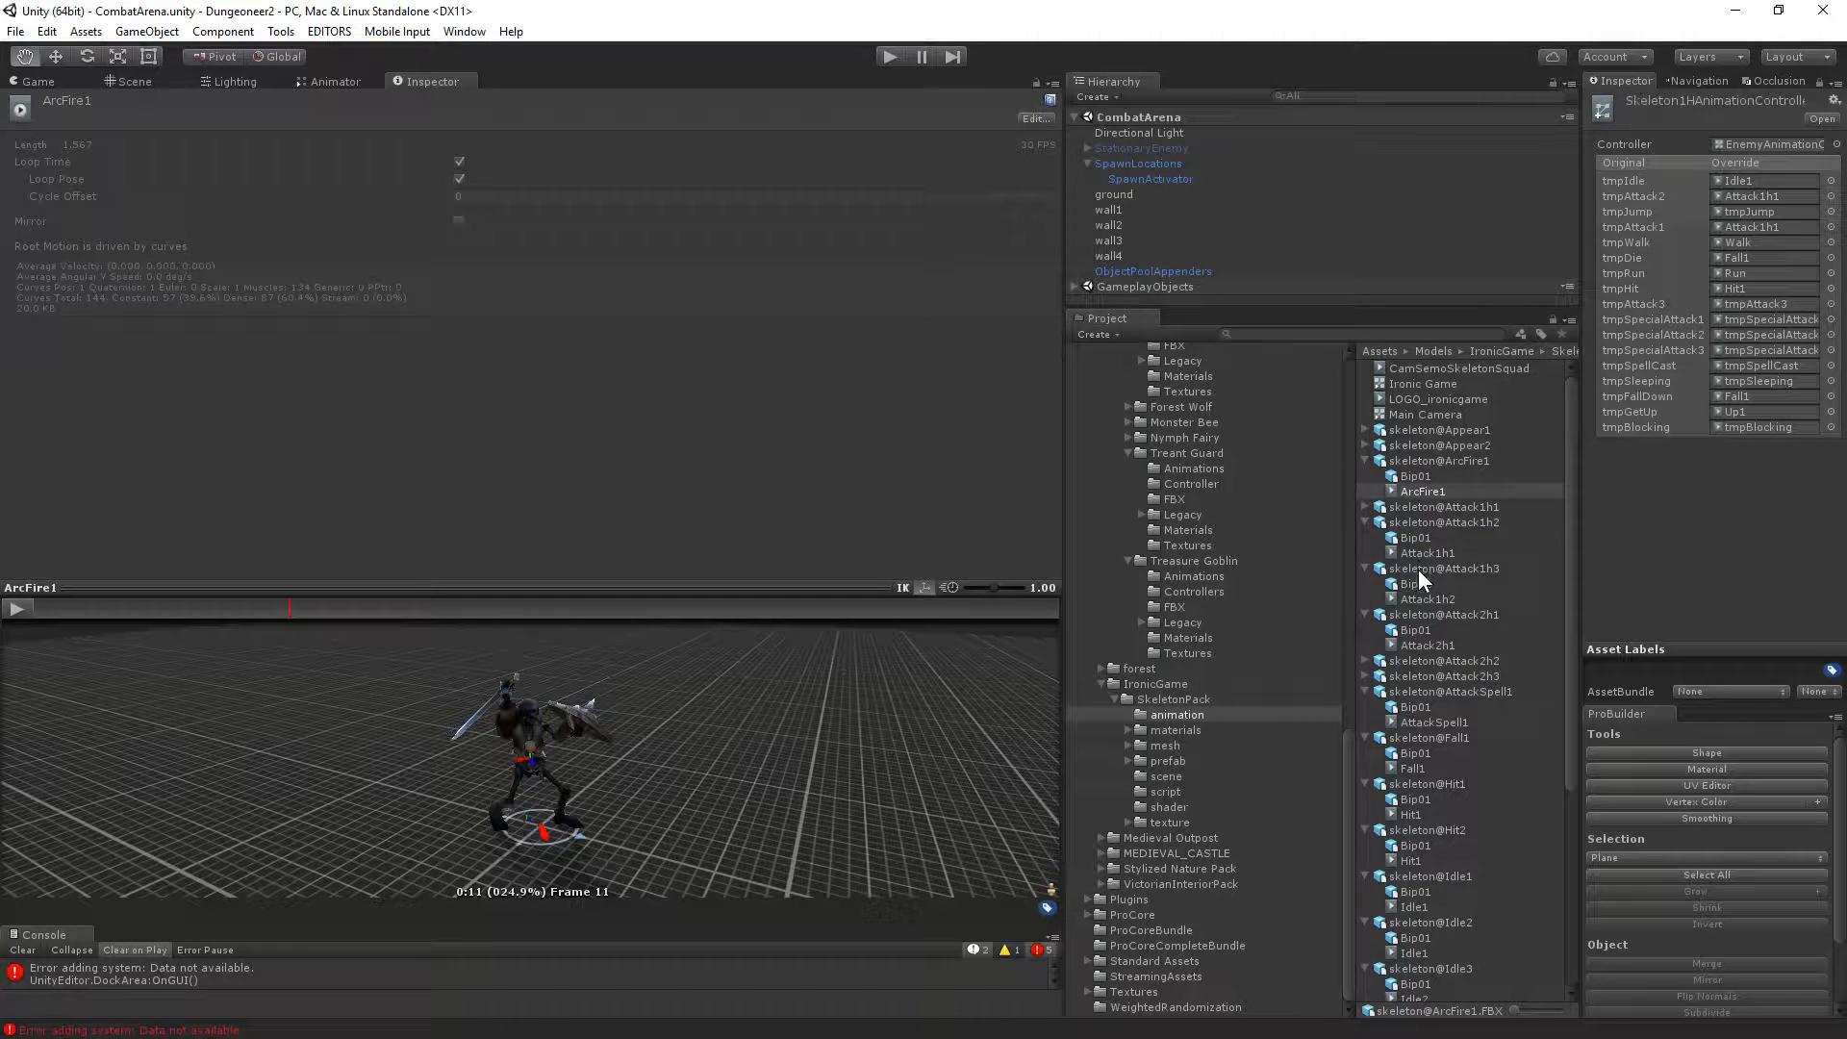
Preview the AttackSpell1 clip and assign it to the tmpSpellCast override of the skeleton animation controller.
scroll(1430, 603, "down", 3)
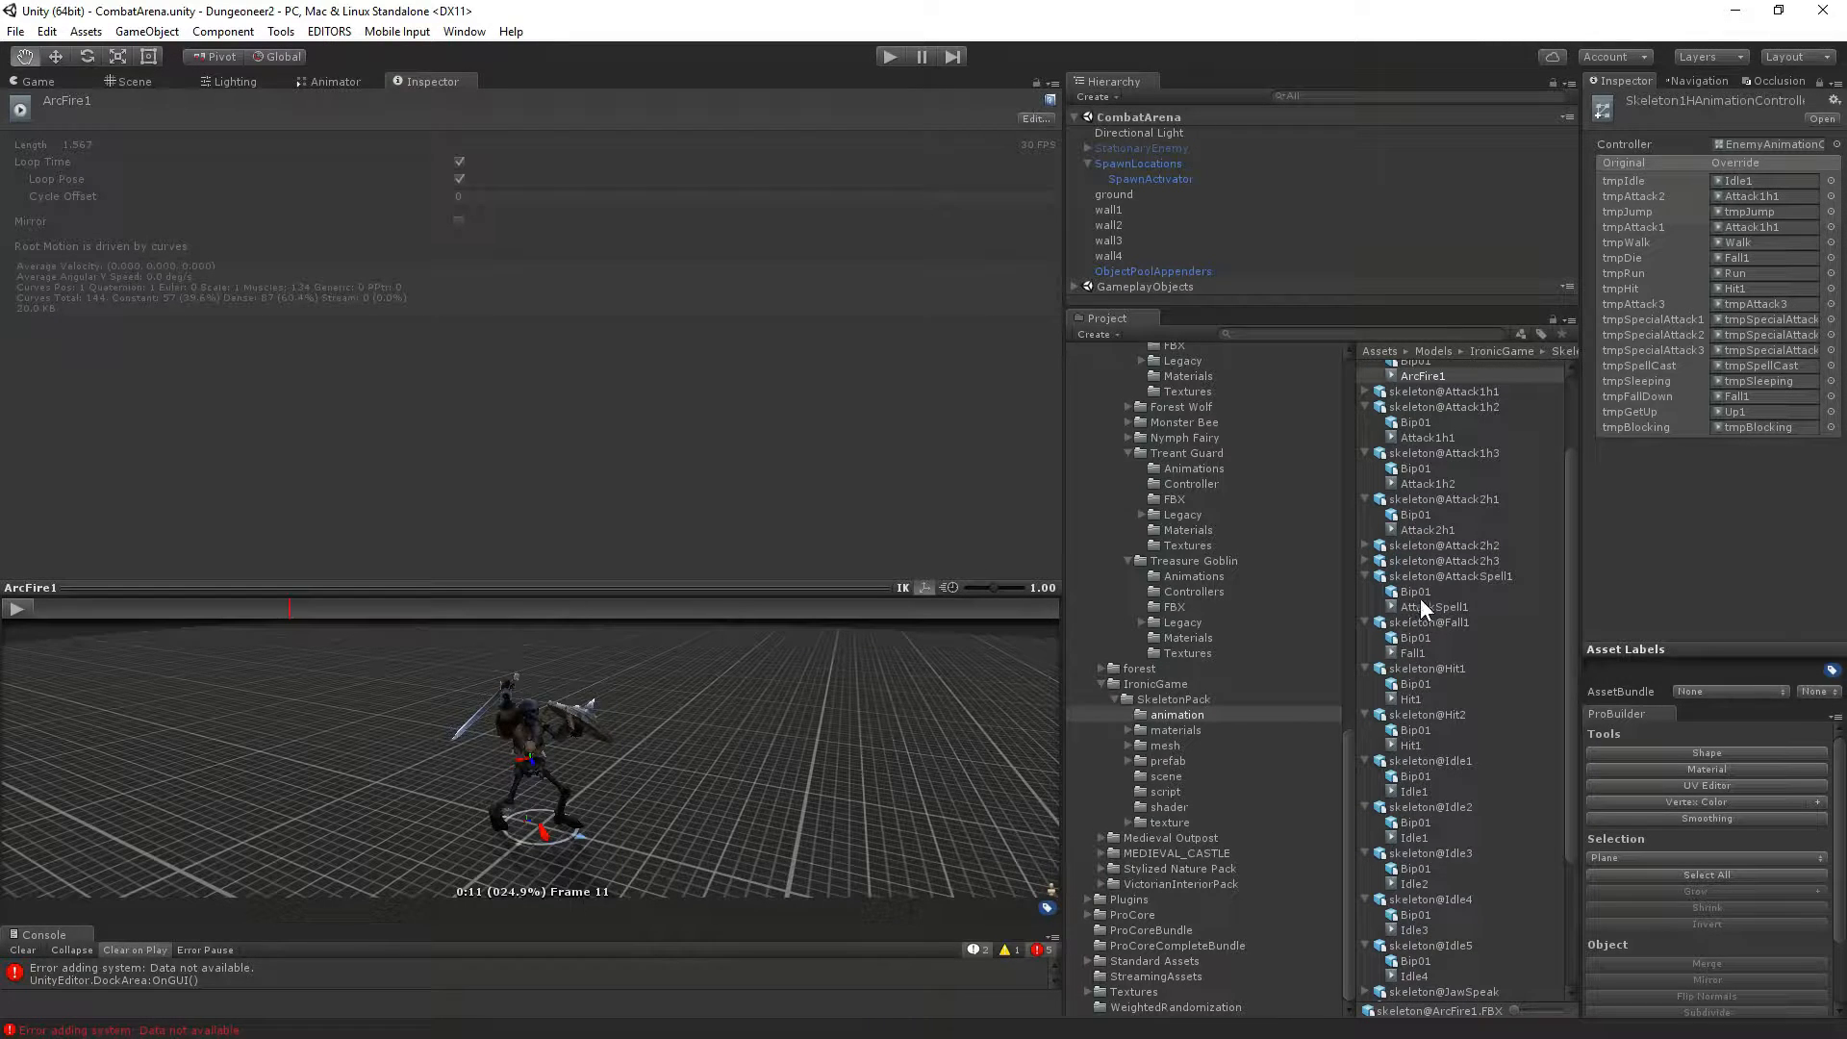
left_click(1423, 603)
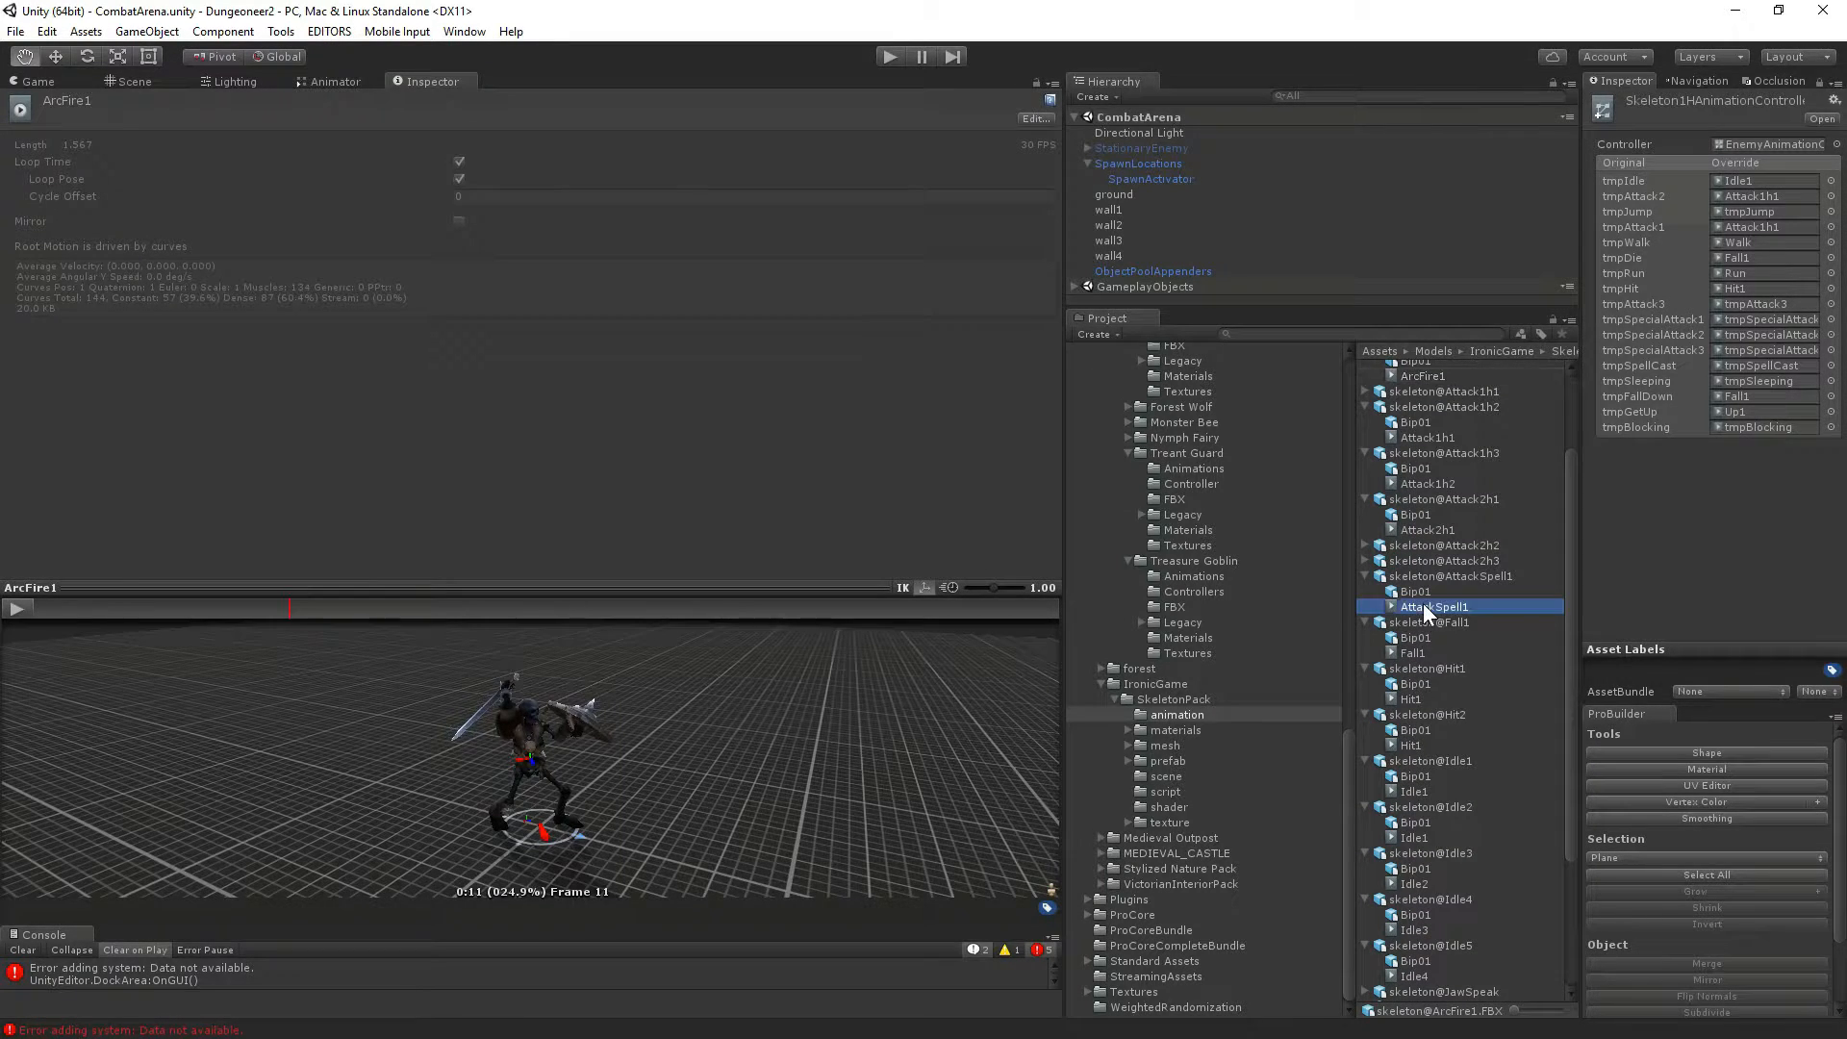
left_click(17, 608)
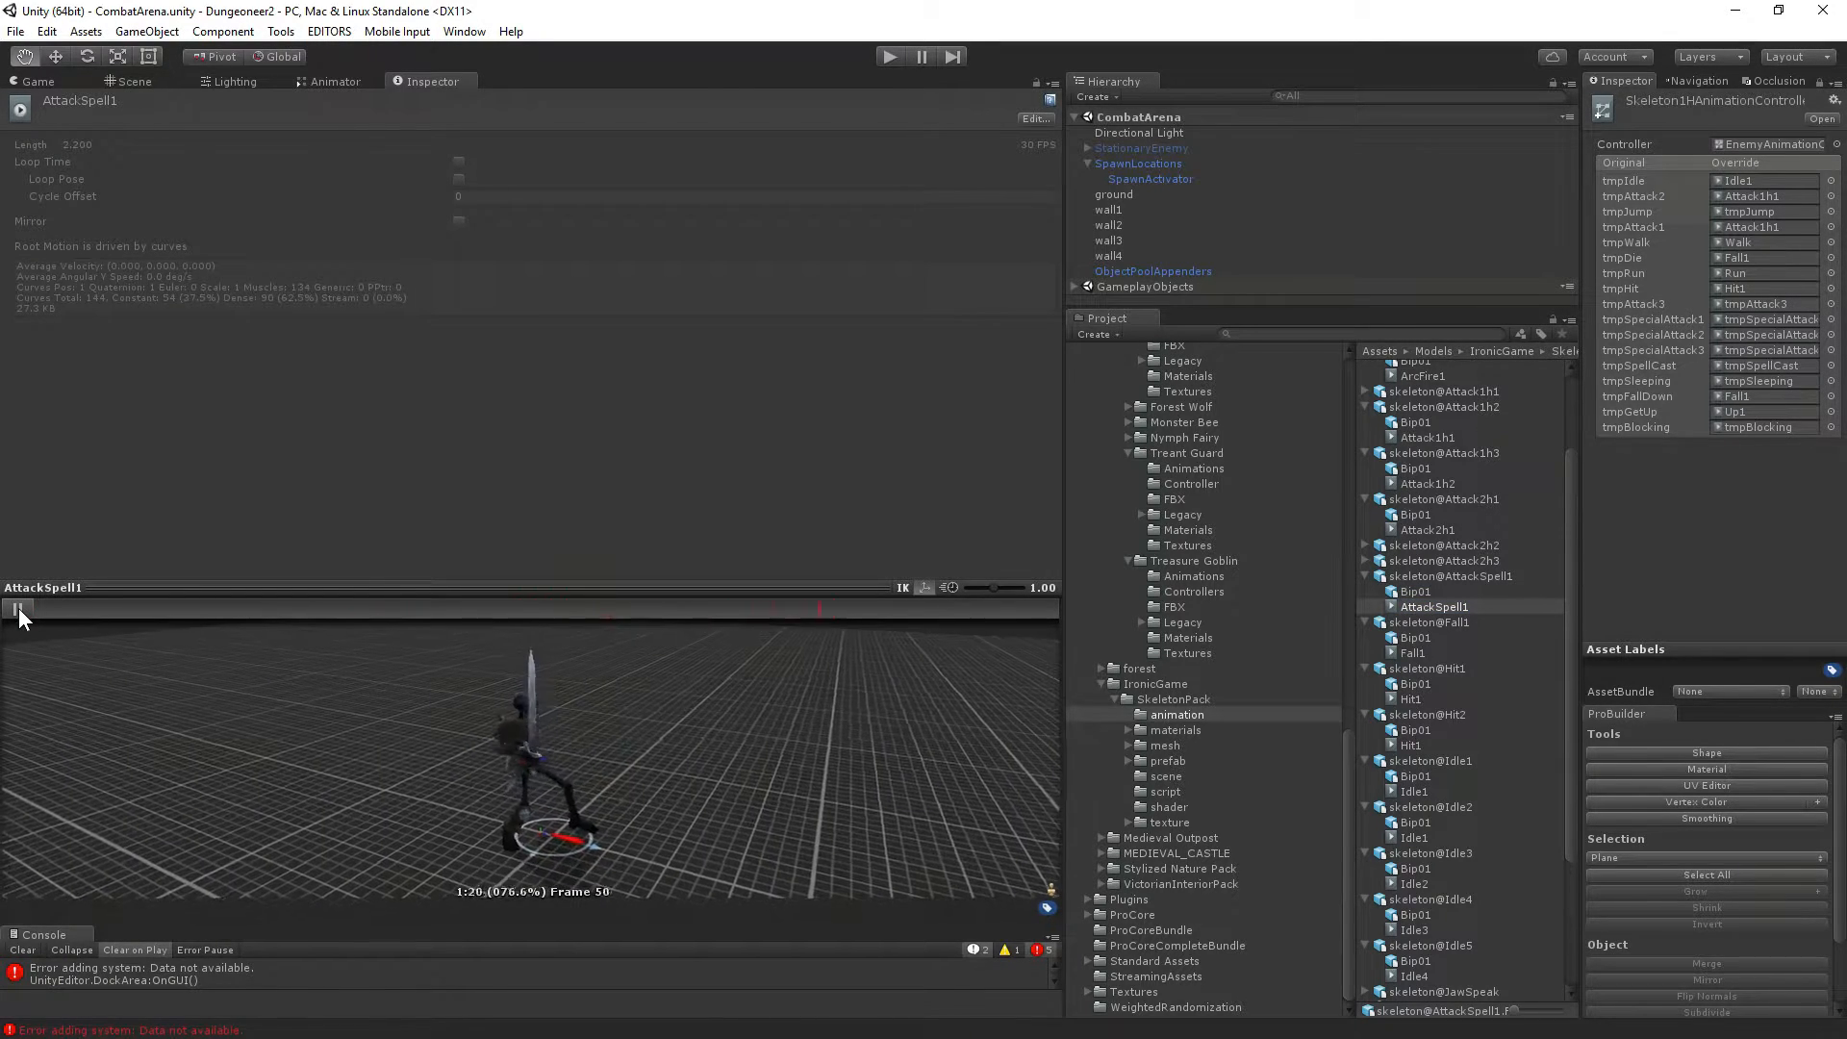
left_click(18, 608)
left_click(17, 608)
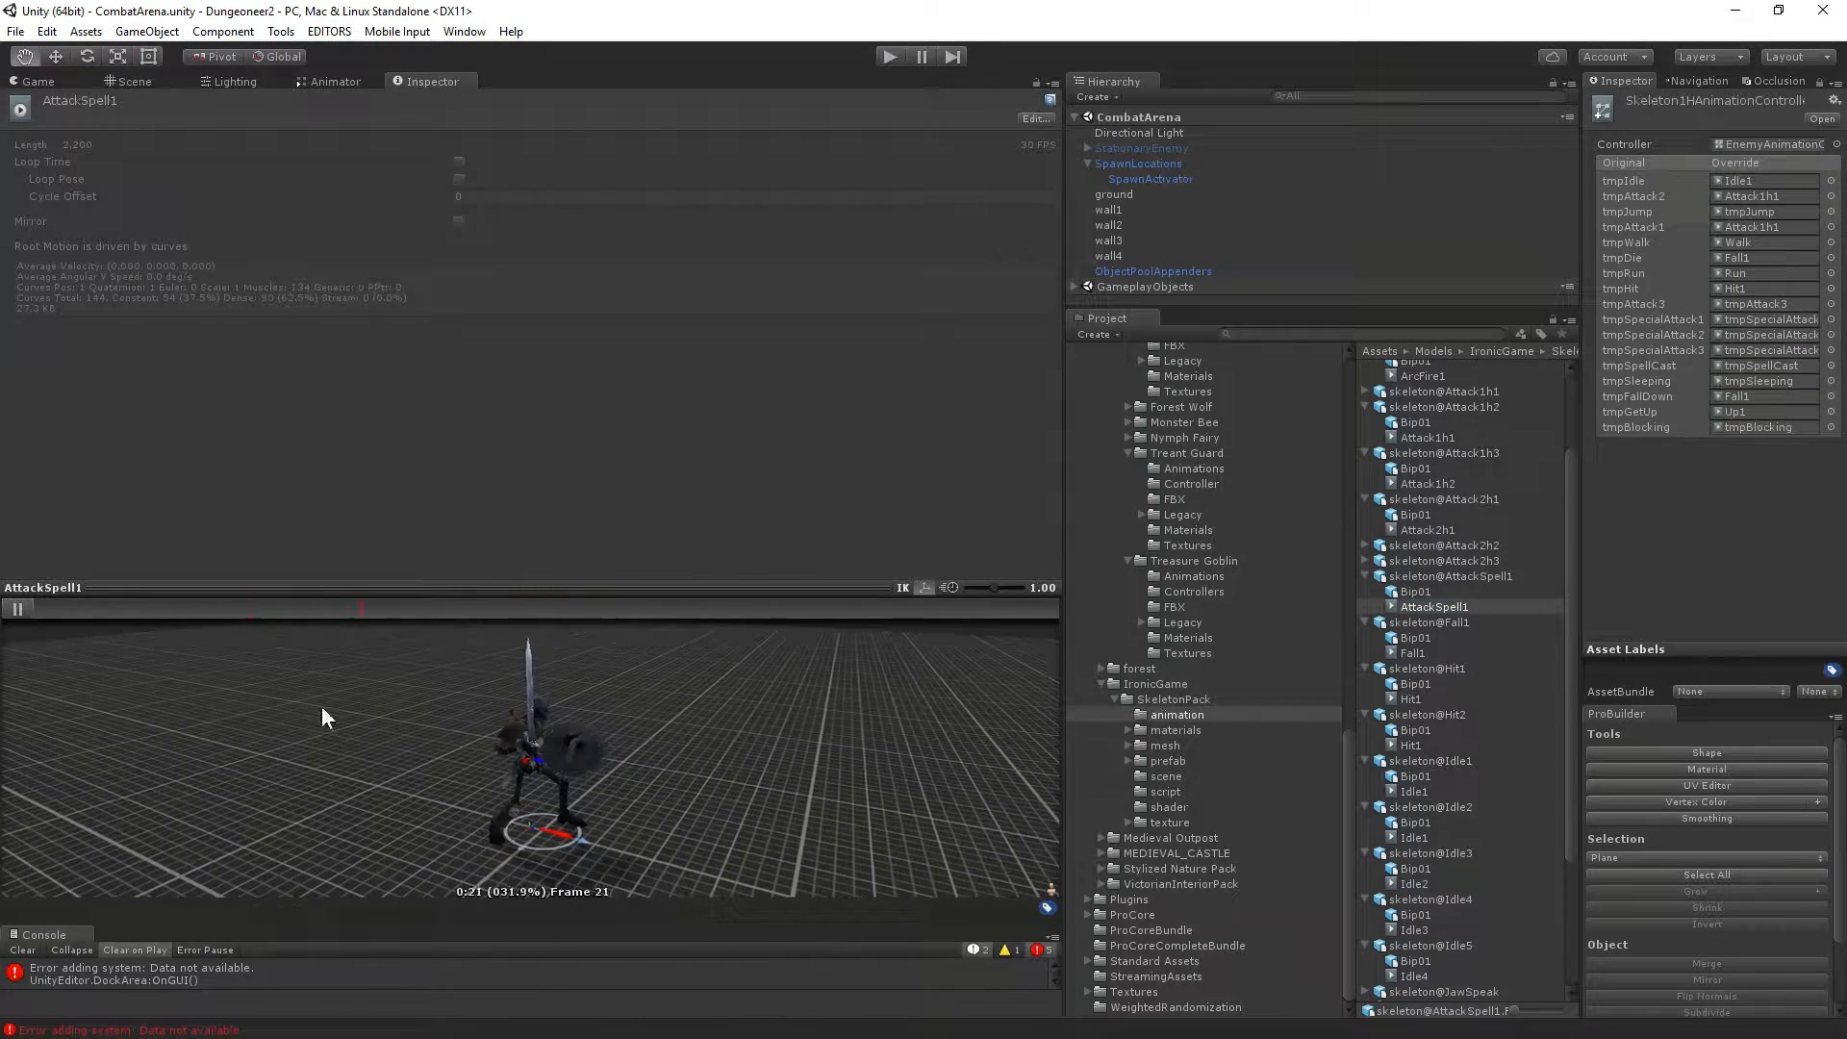
left_click(18, 608)
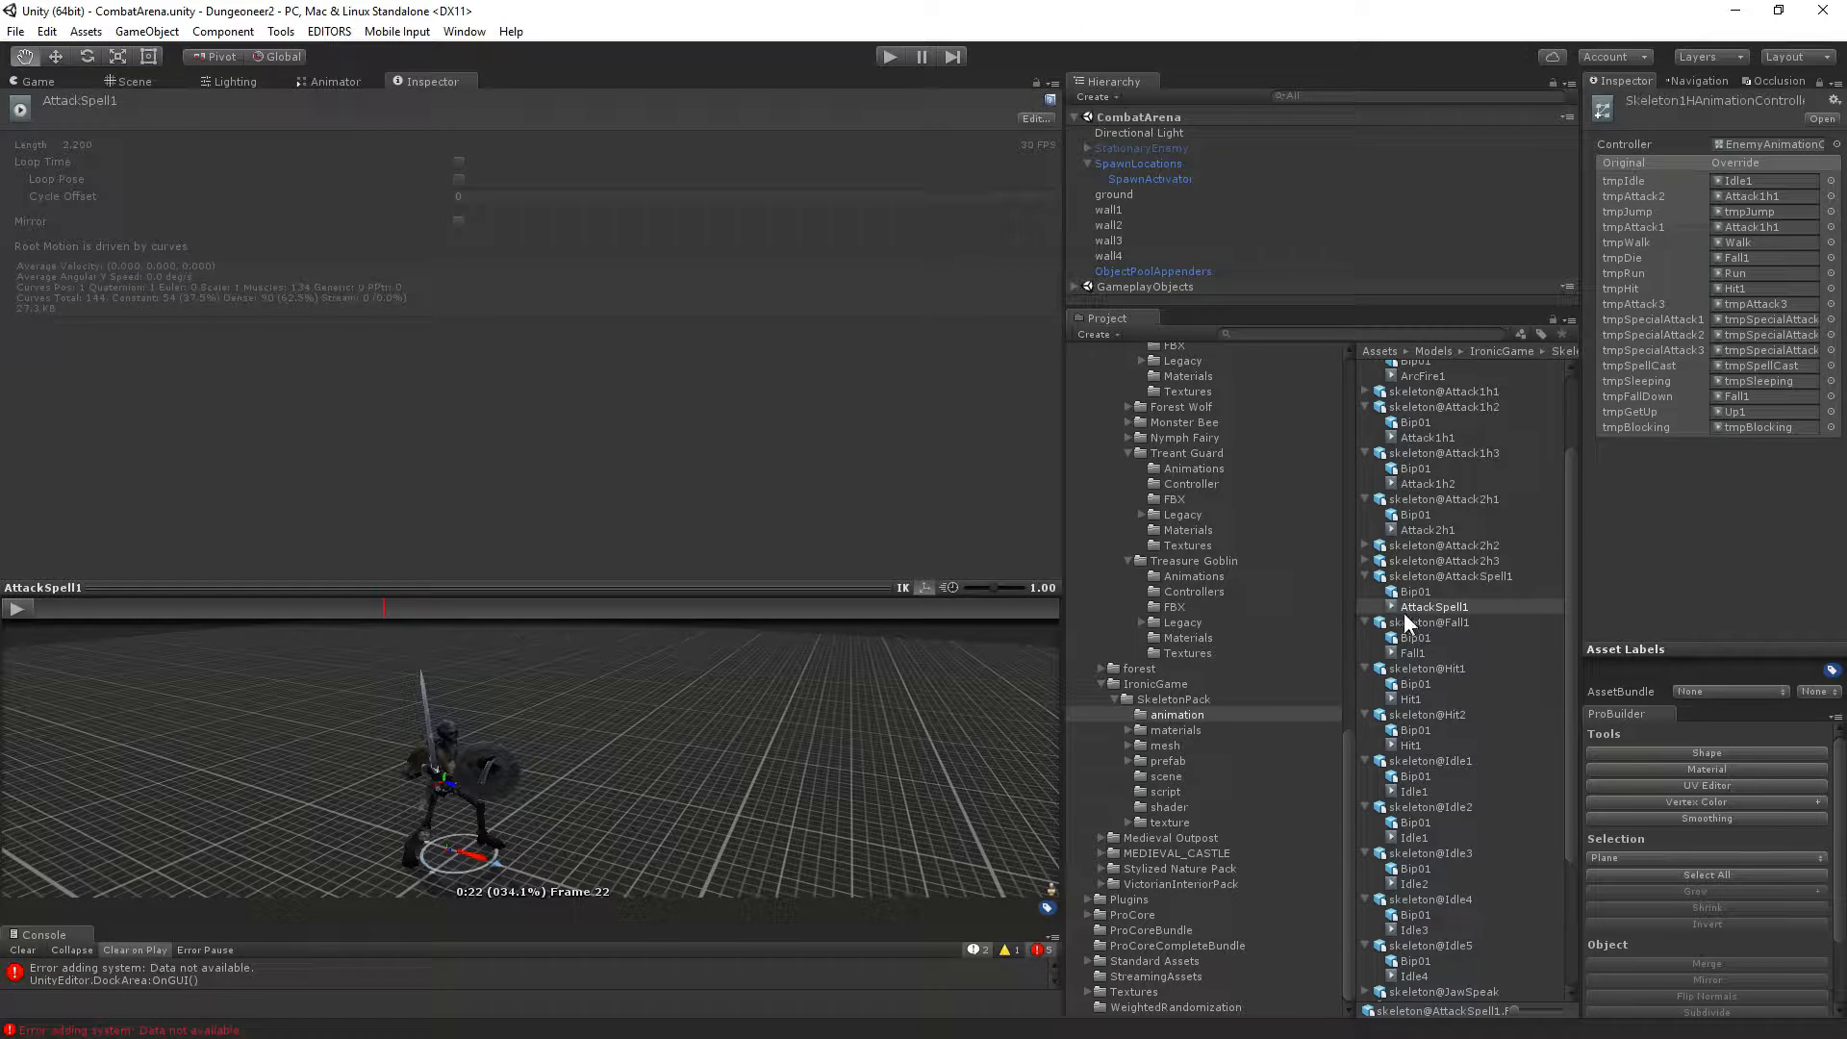
left_click_drag(1413, 608, 1768, 374)
scroll(1496, 639, "down", 4)
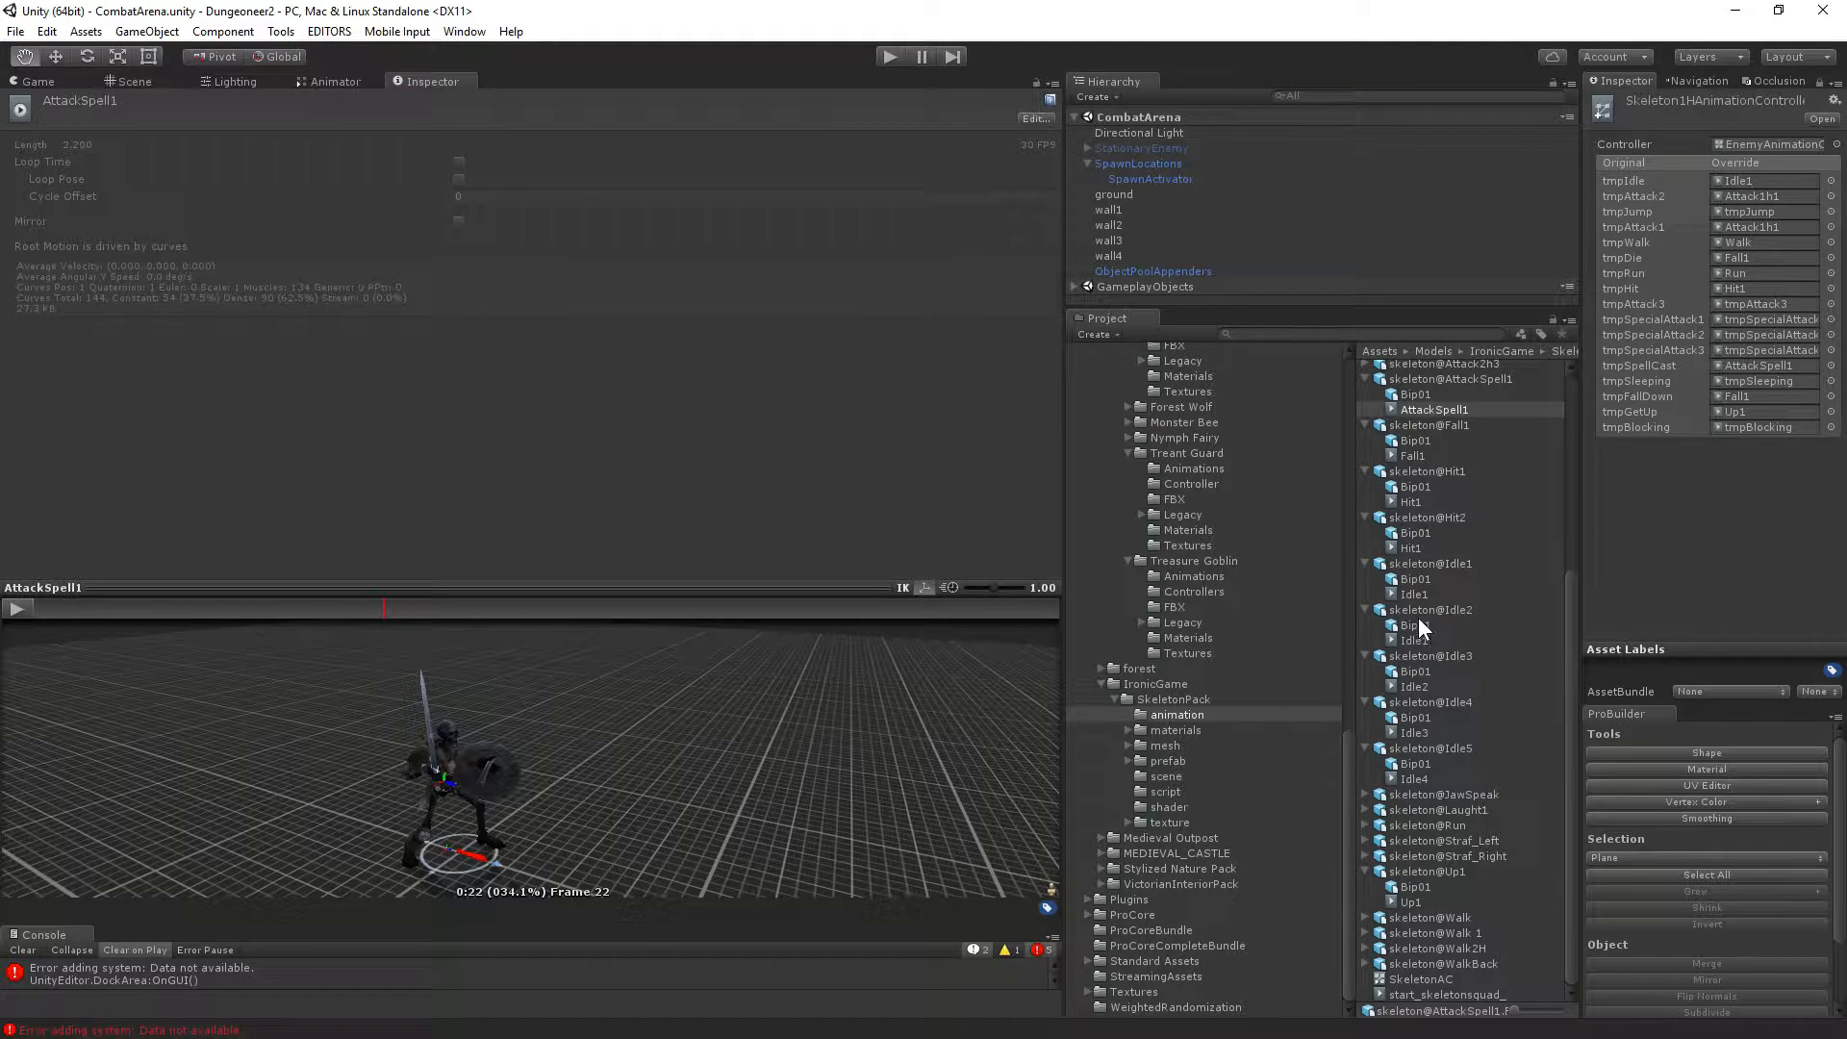
scroll(1416, 639, "up", 5)
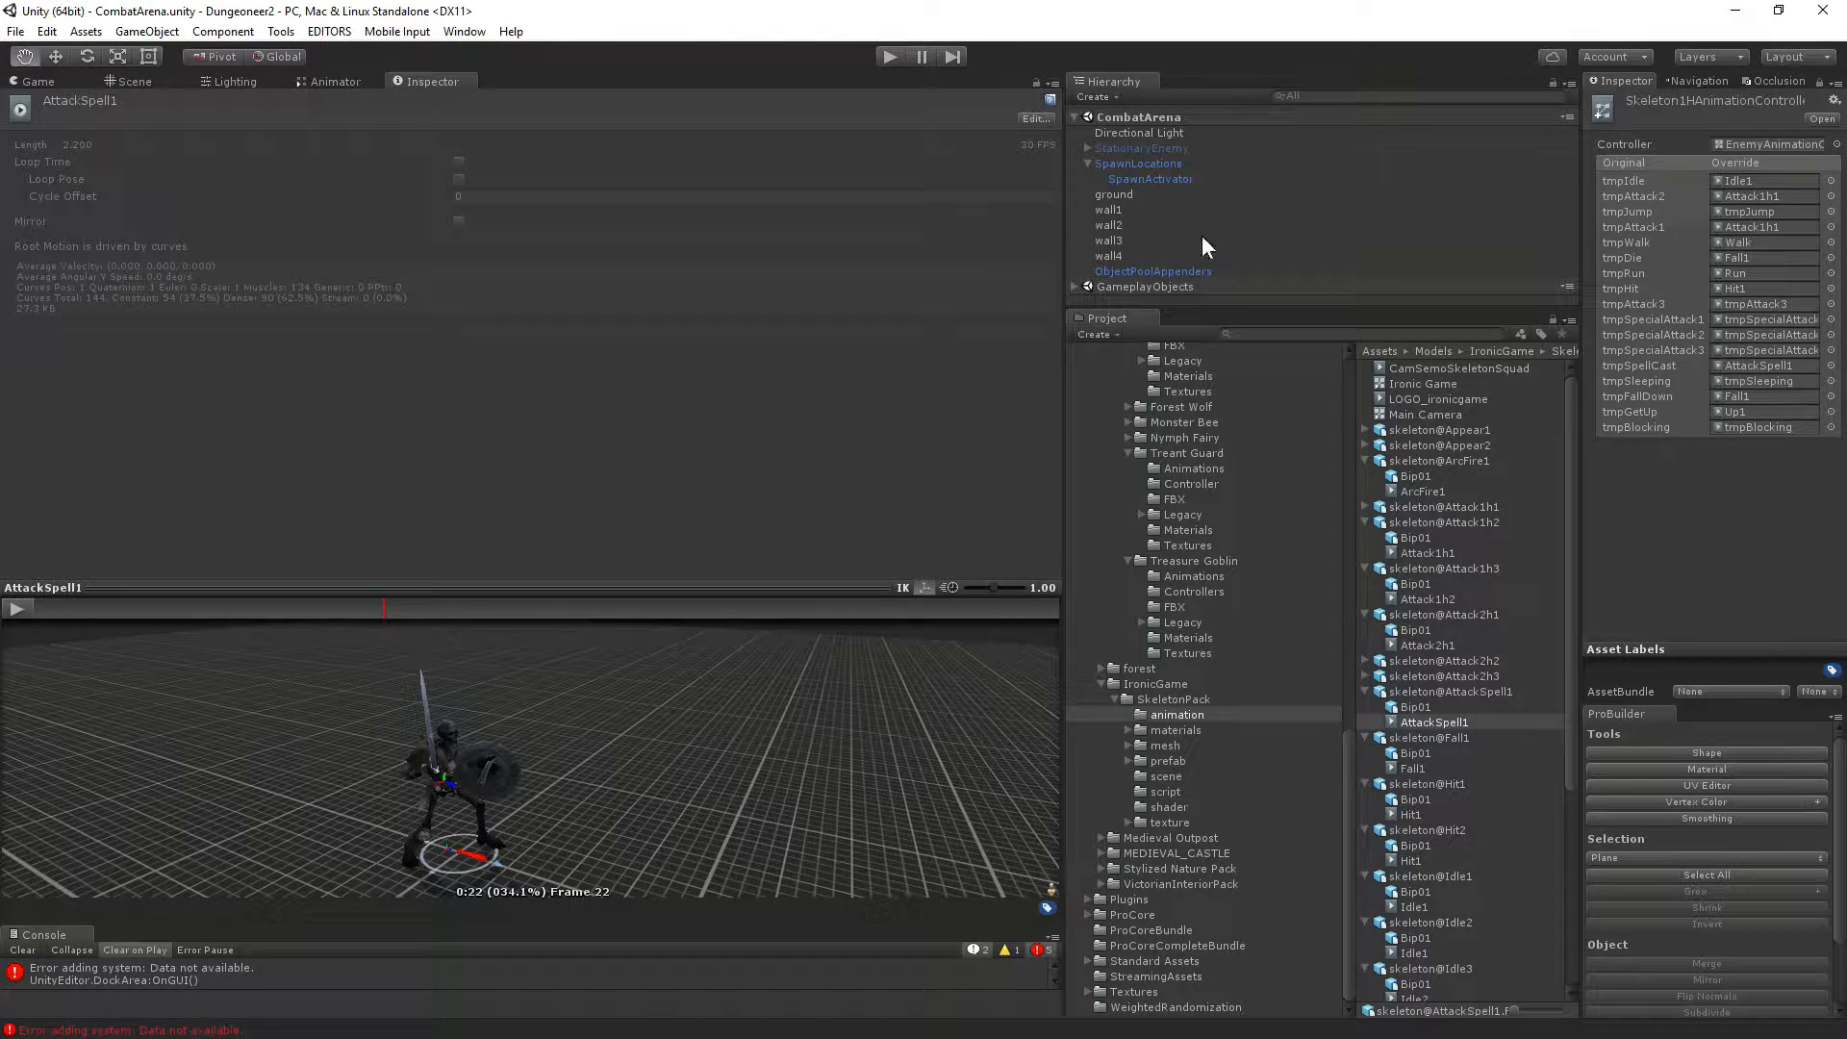
scroll(1195, 531, "up", 10)
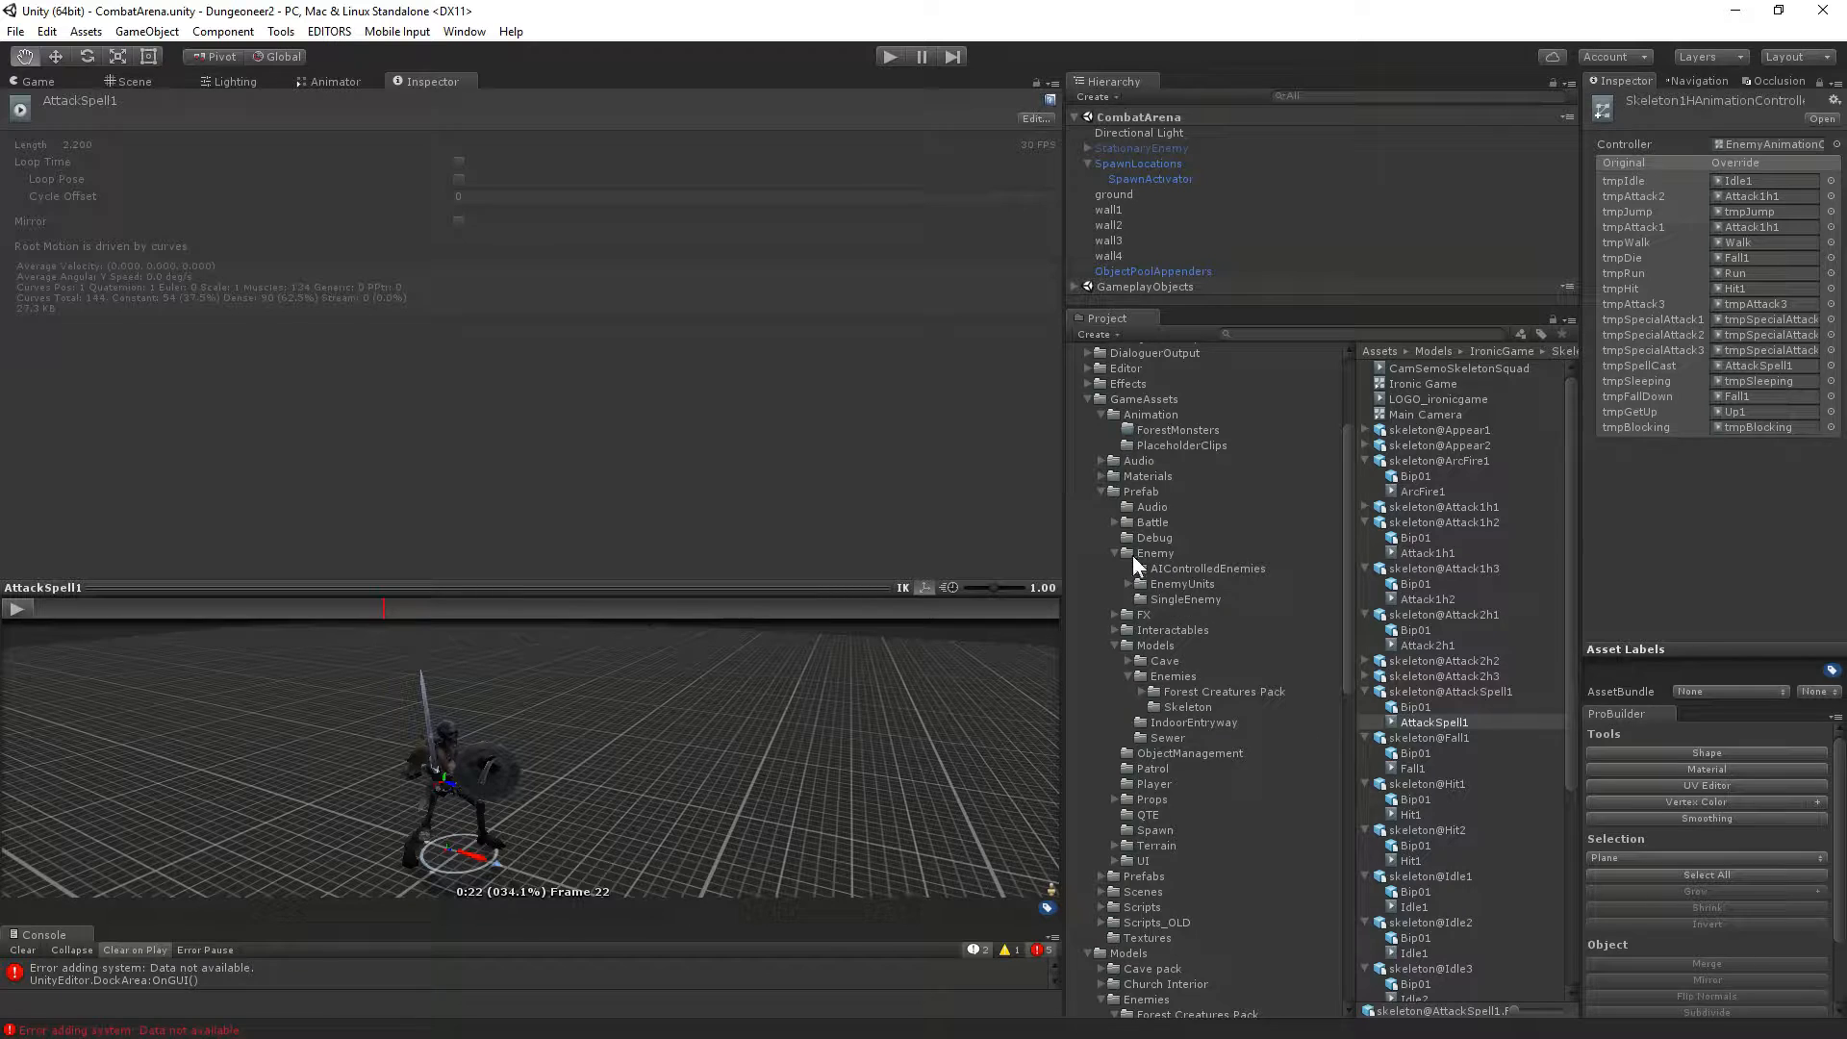
Assign Skeleton1HAnimationController as the Animator controller of the skel1h prefab in the Skeleton folder.
scroll(1183, 616, "down", 3)
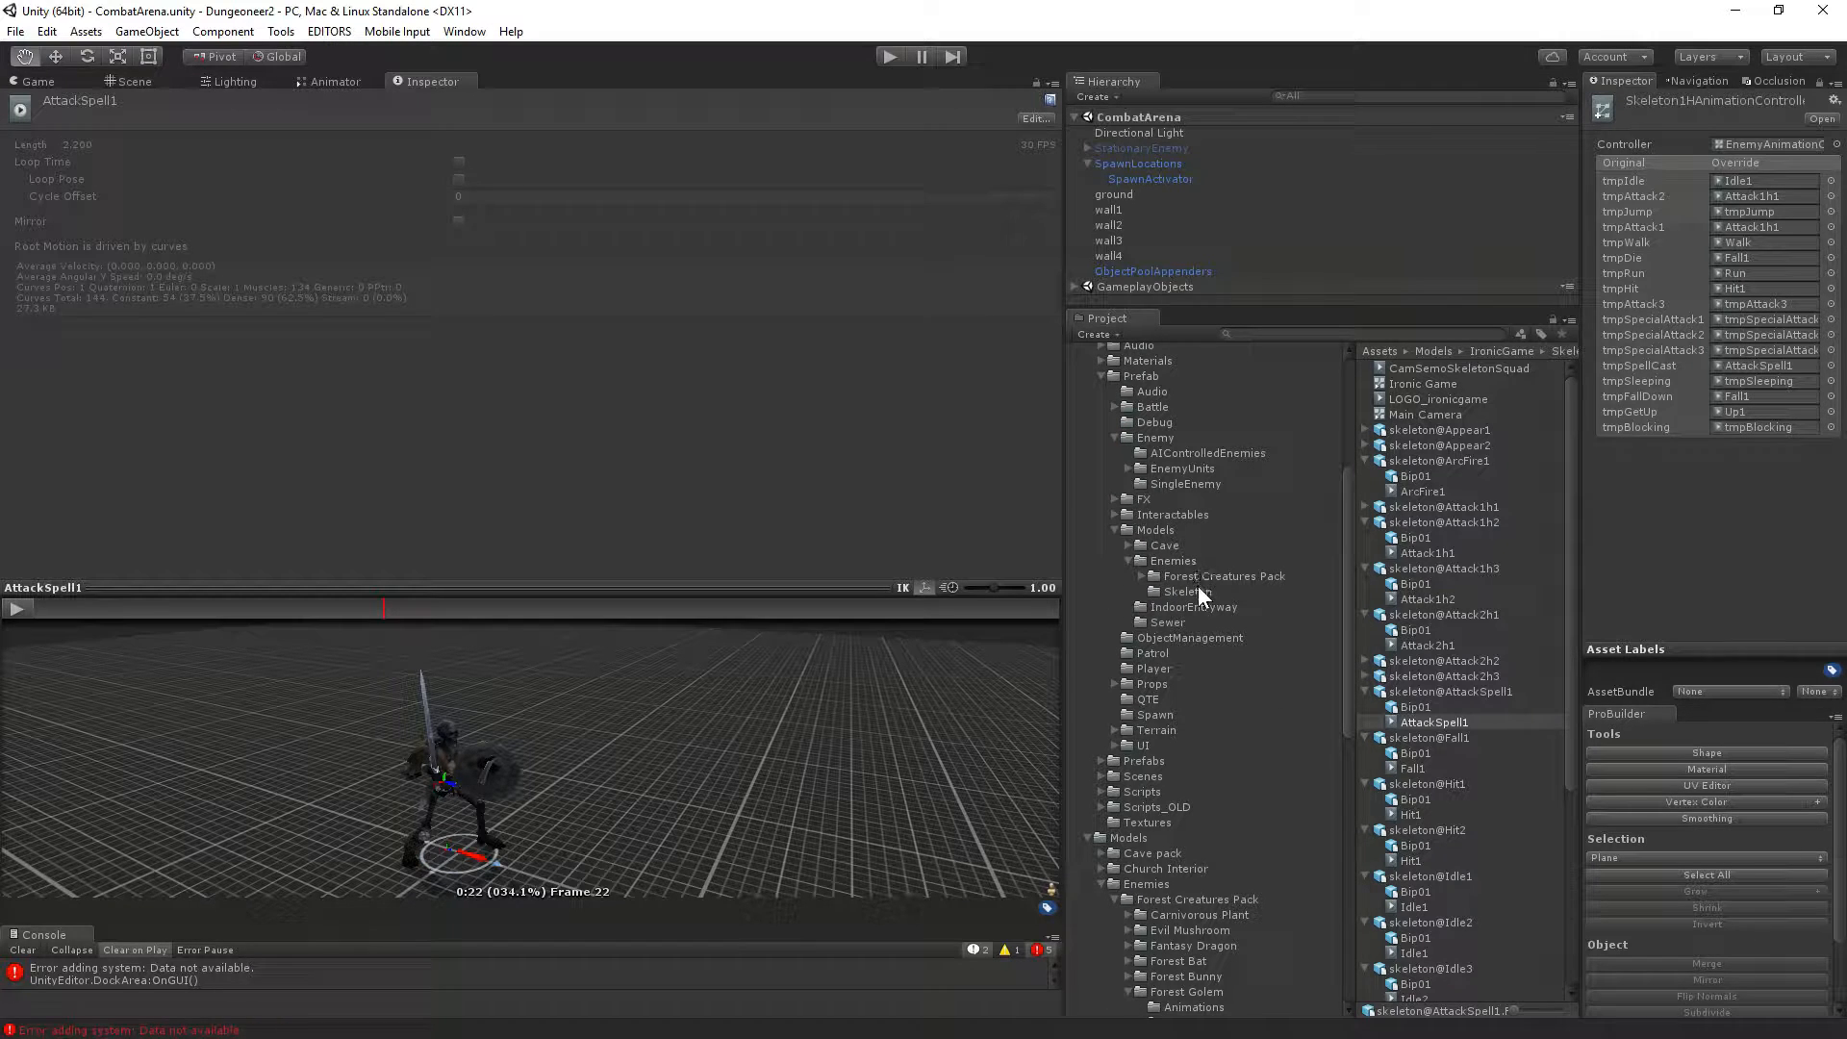
left_click(1299, 589)
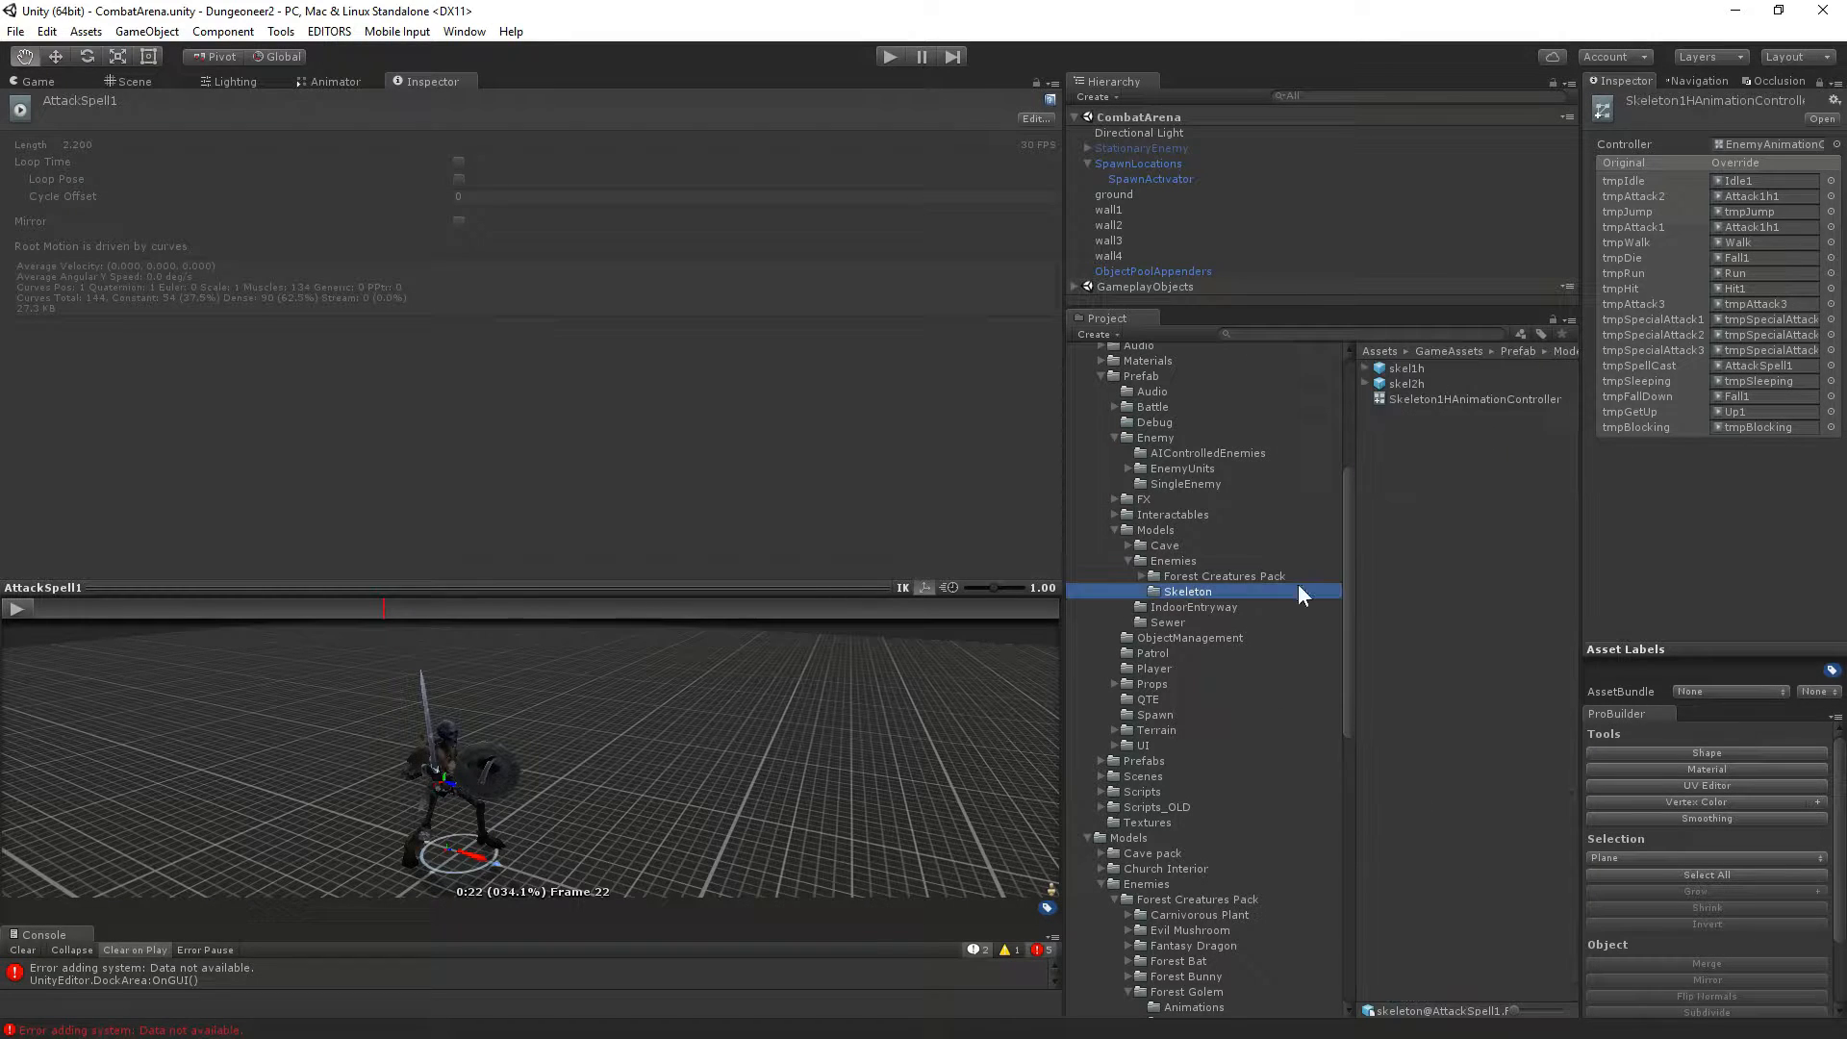
left_click(1407, 370)
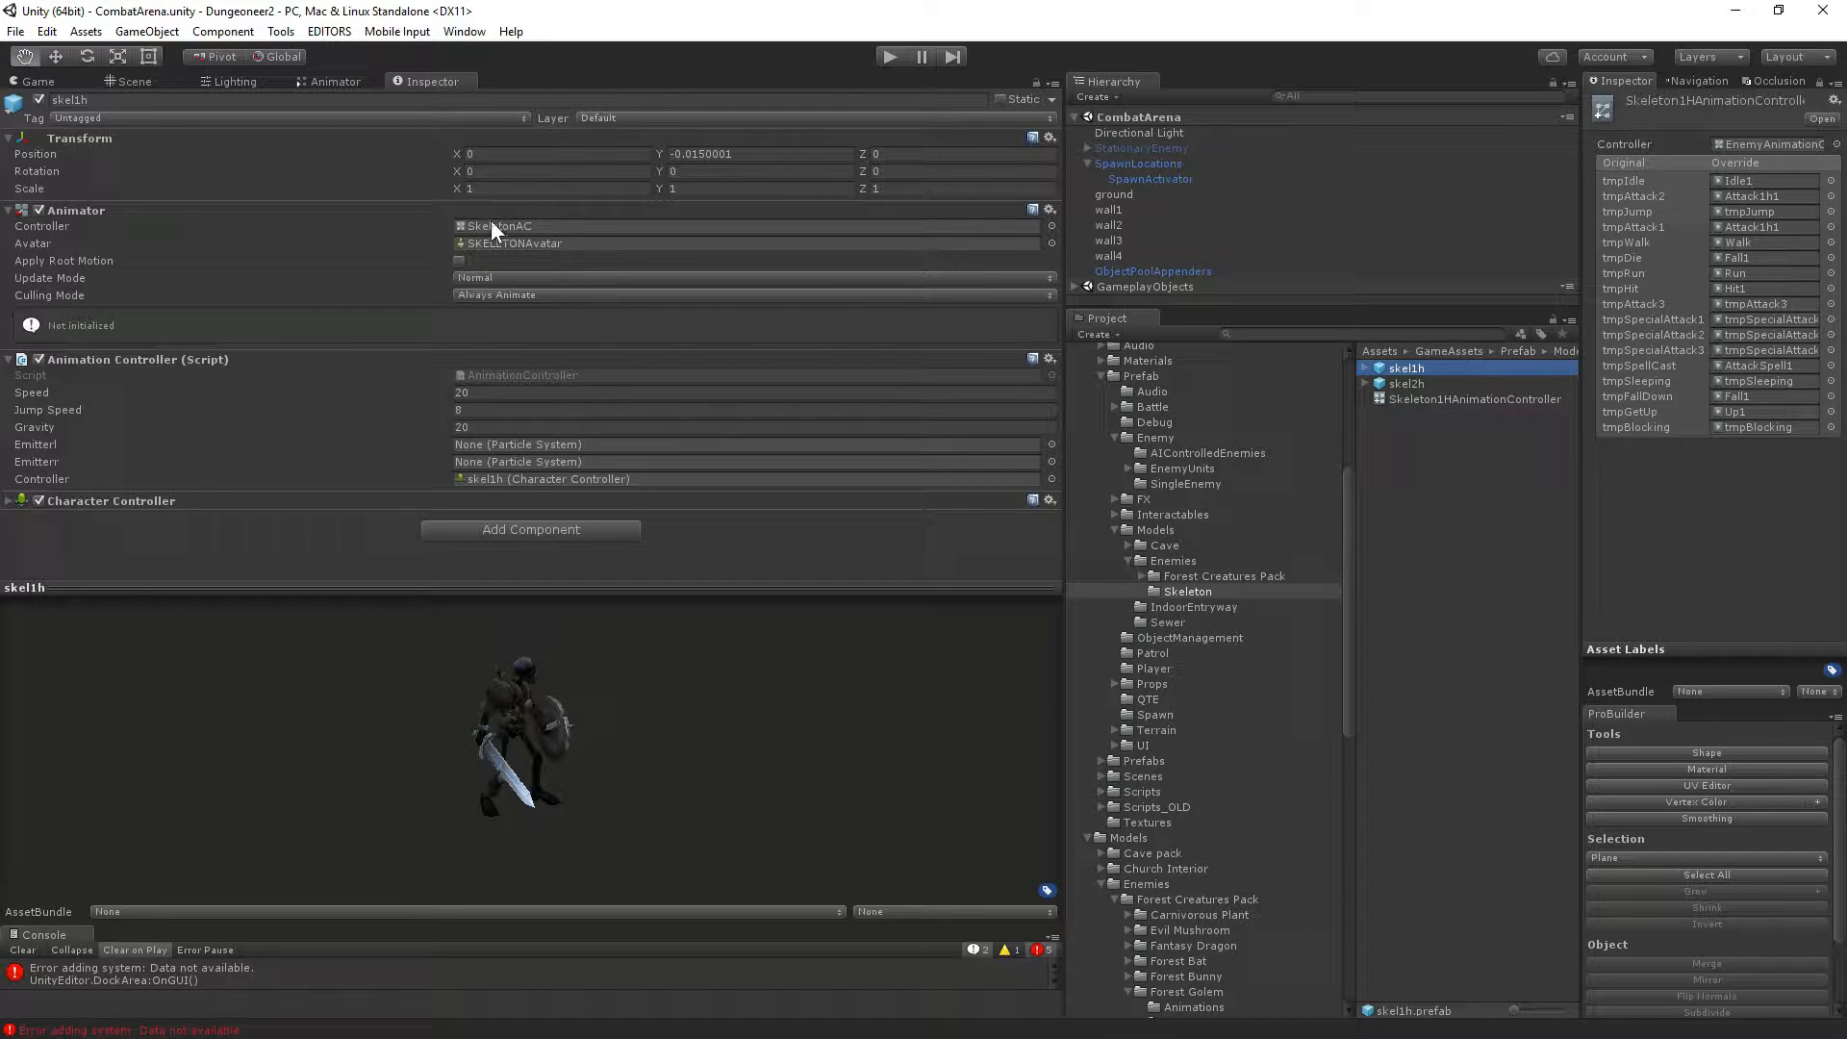
left_click(1459, 402)
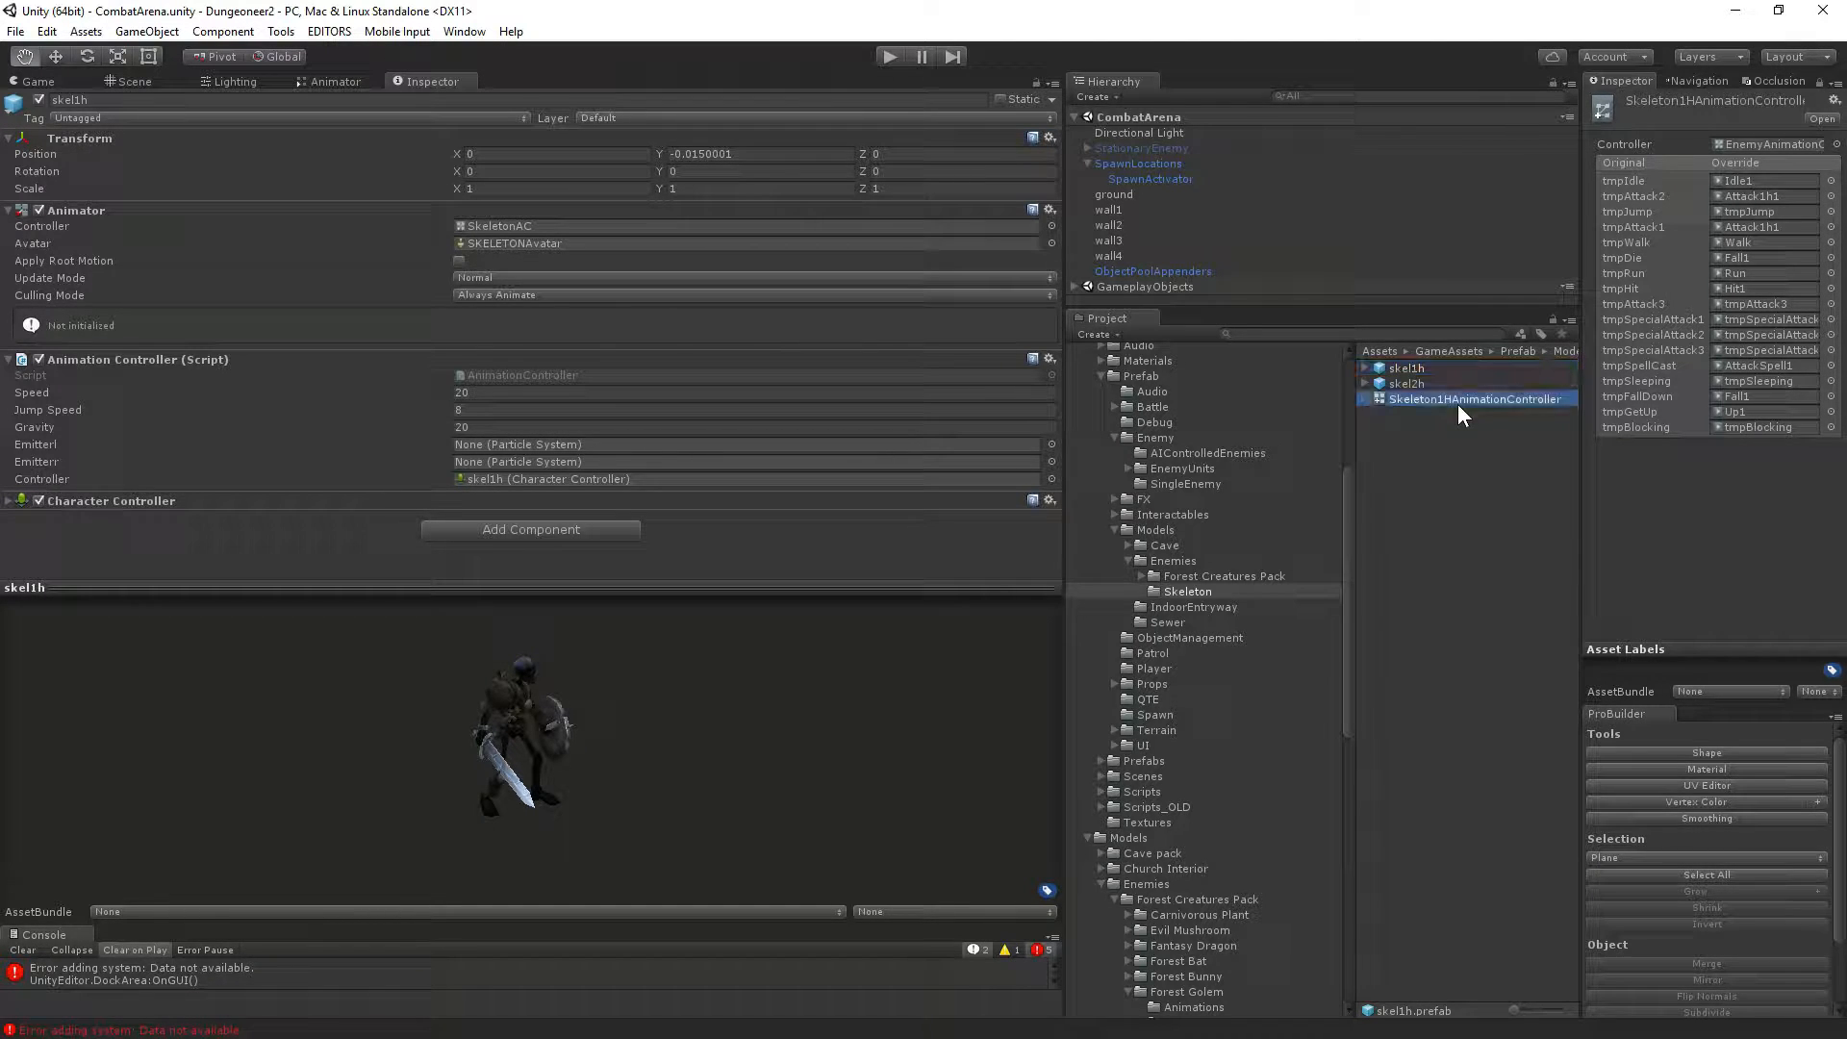
left_click_drag(1458, 414, 502, 229)
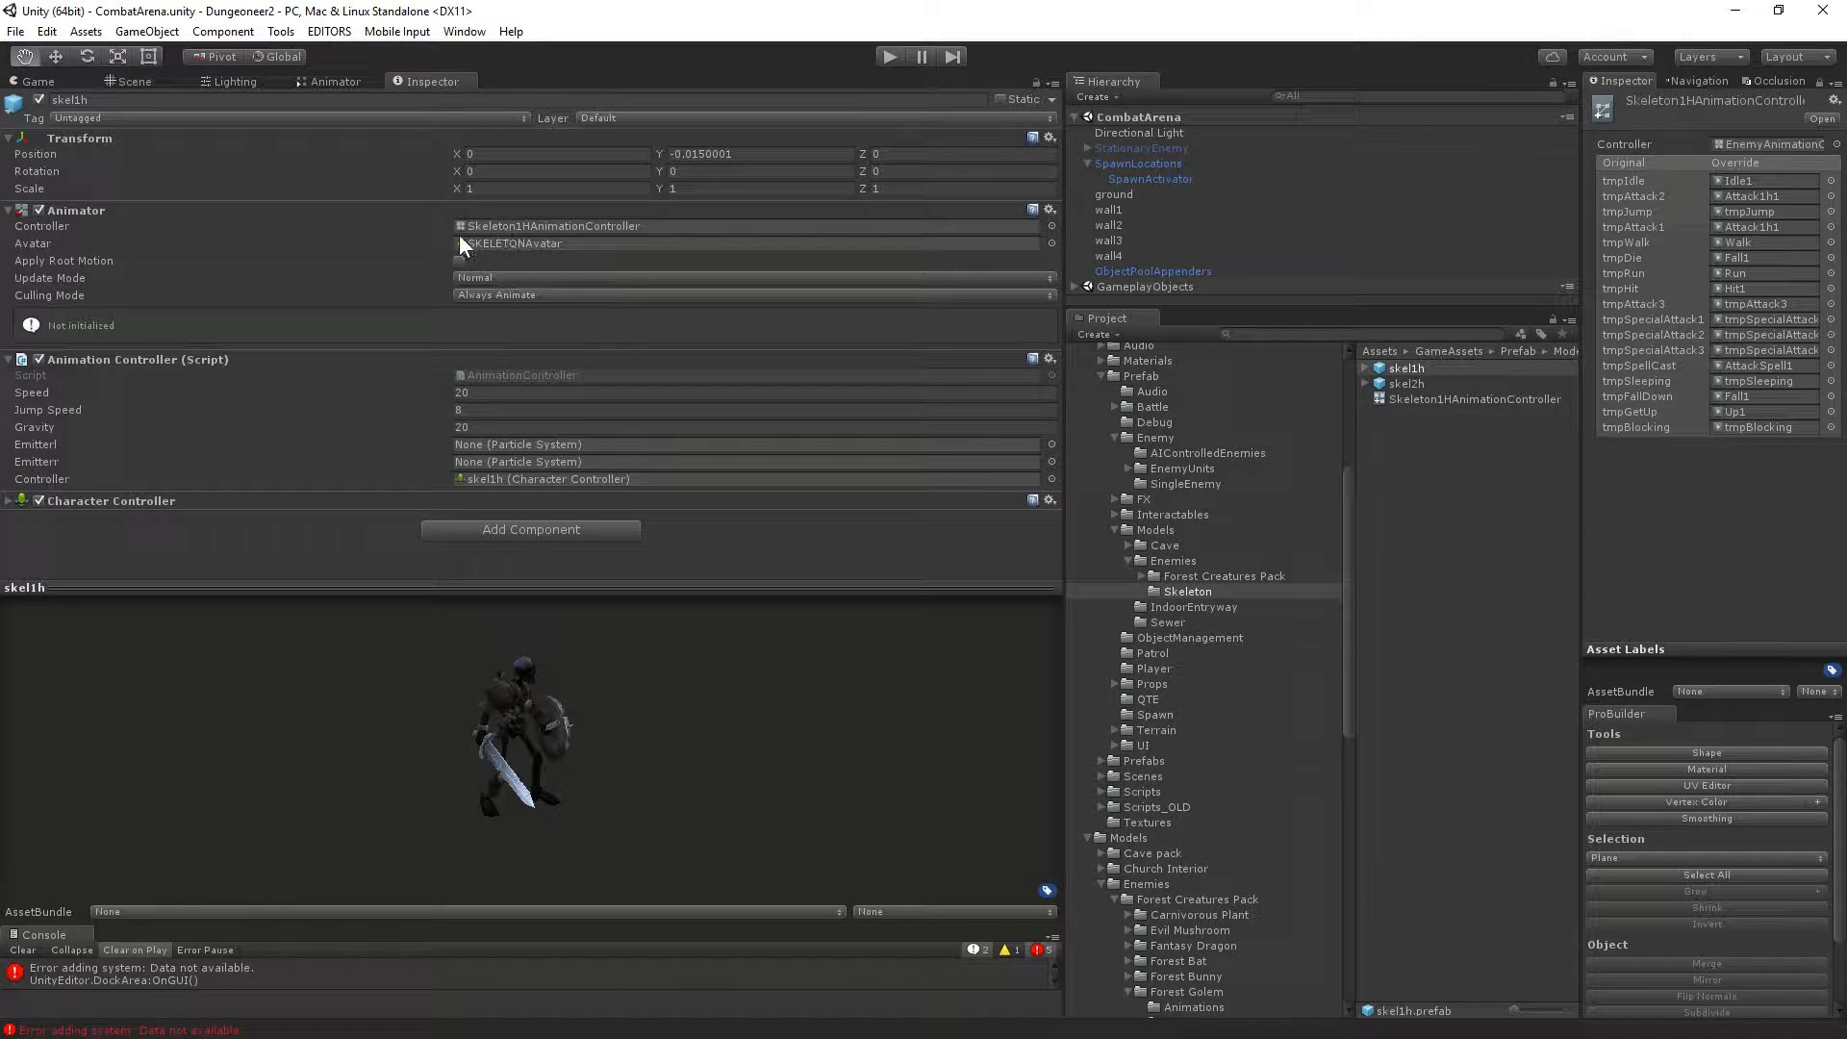
Remove the Animation Controller script and the Character Controller component from the skel1h prefab.
right_click(152, 361)
left_click(239, 396)
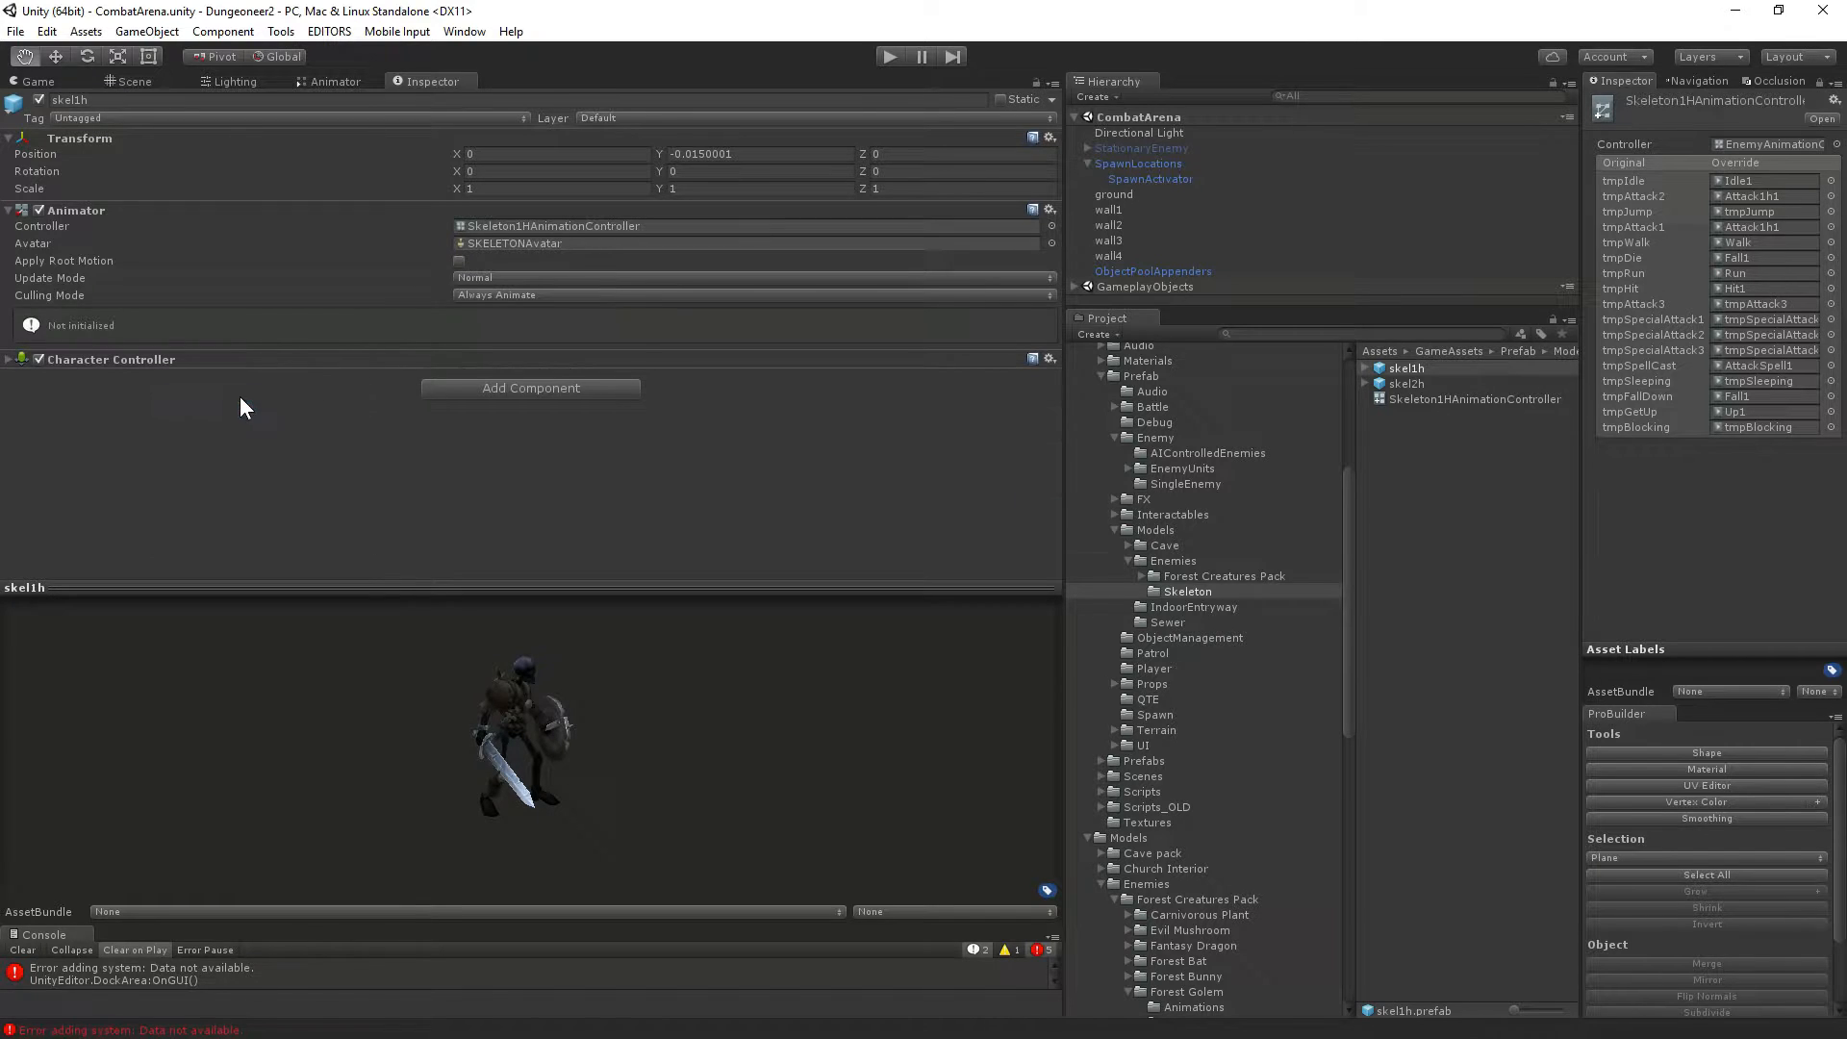
right_click(130, 357)
left_click(217, 397)
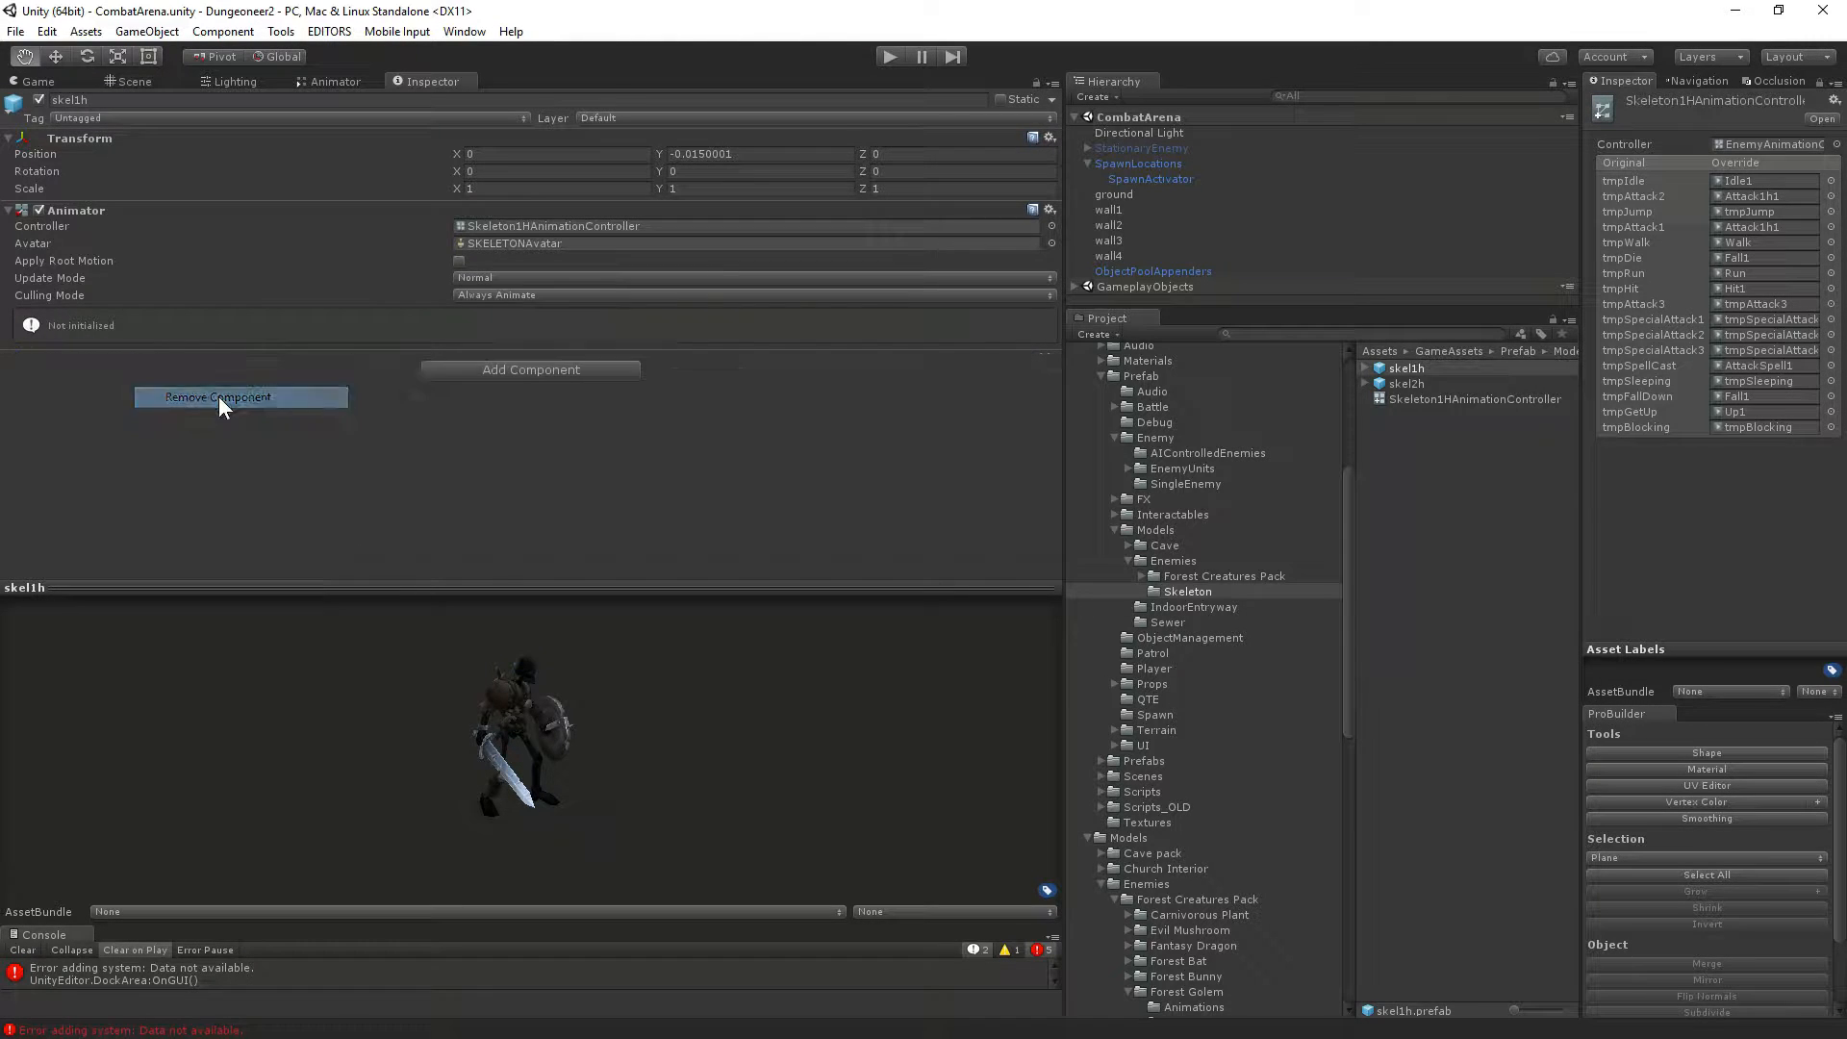
Add the Model Information and Mecanim Common Enemy Animation Controller scripts to the skel1h prefab.
left_click(515, 372)
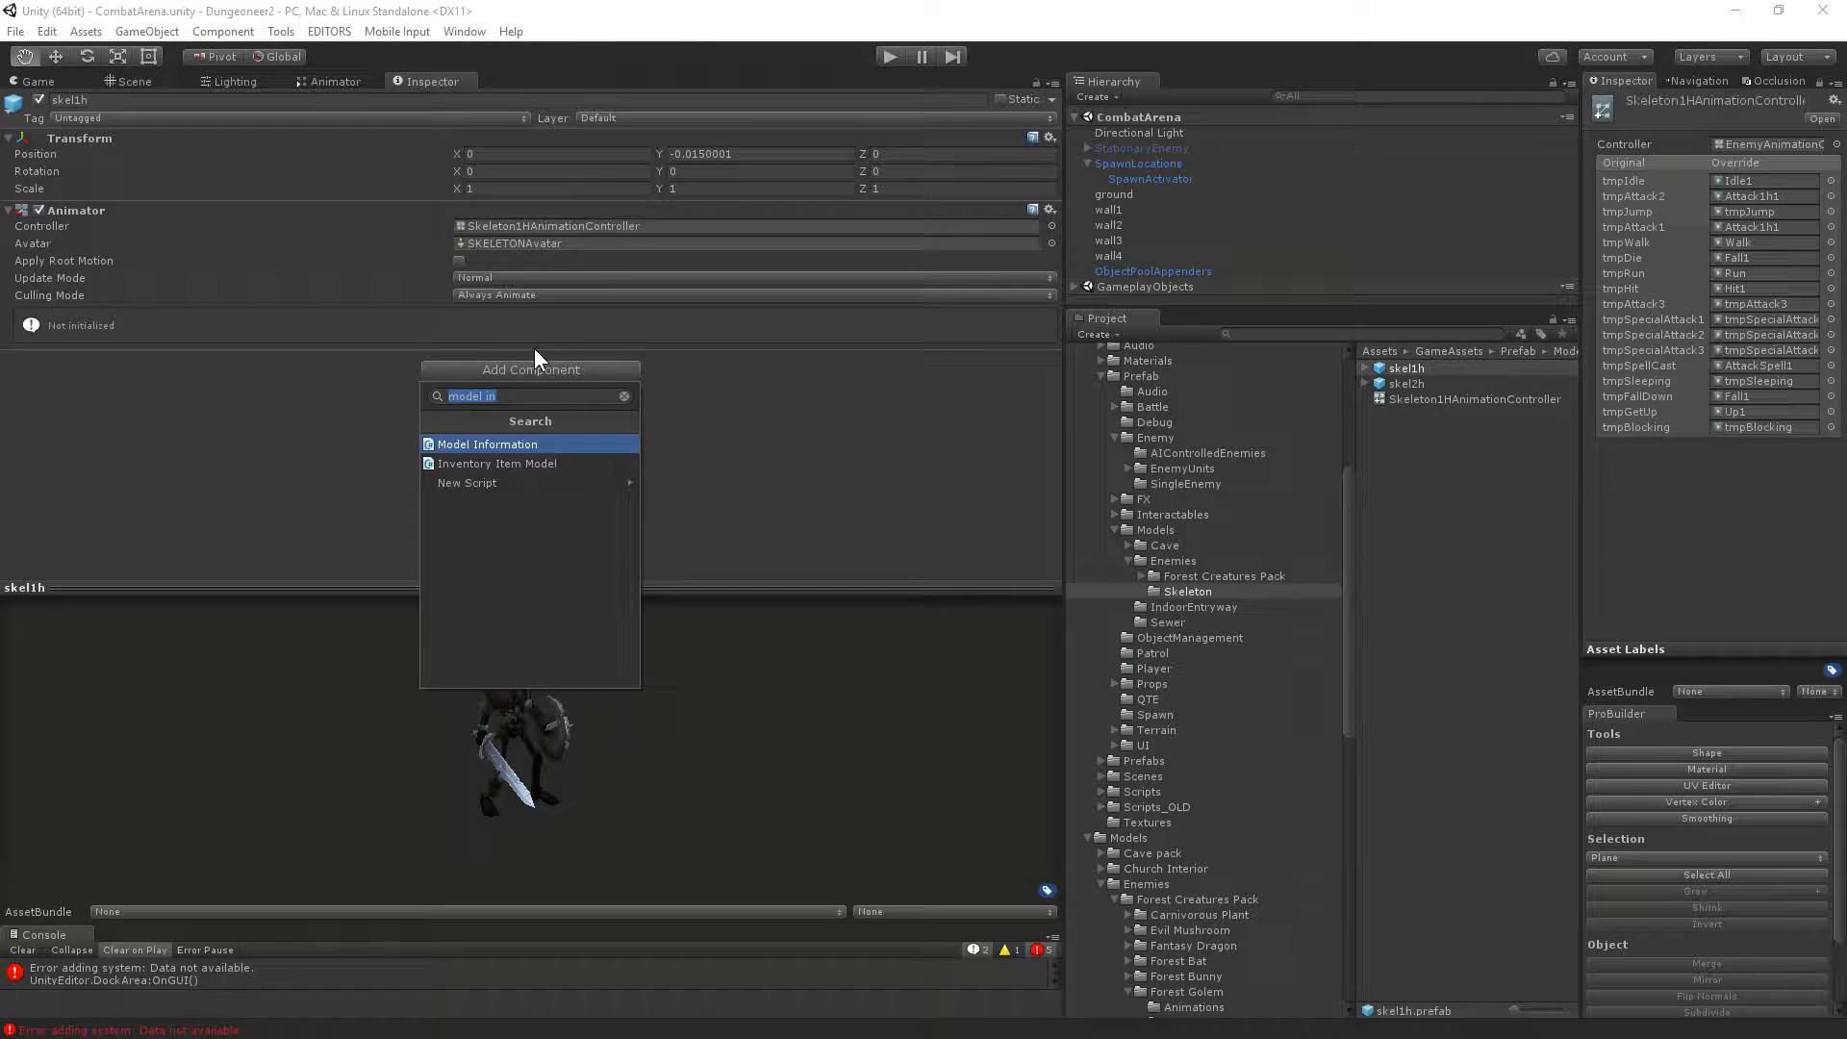
key("Return")
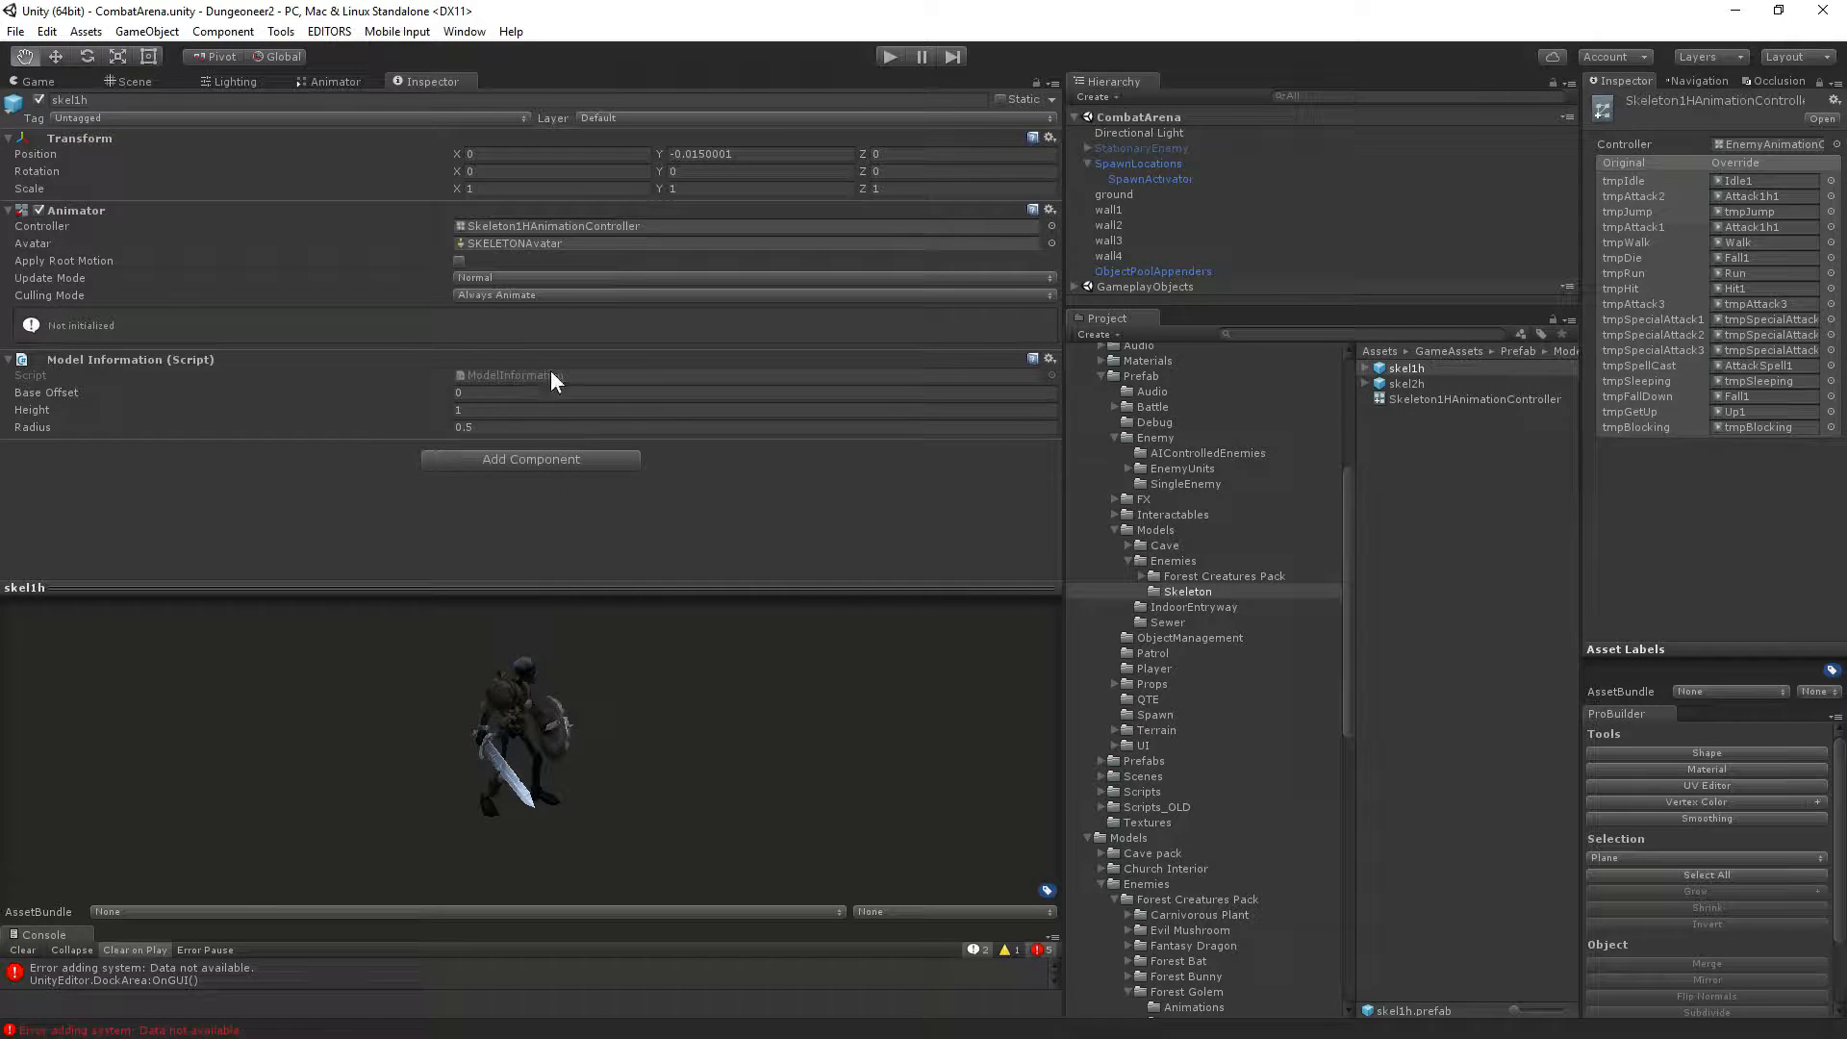
left_click(512, 460)
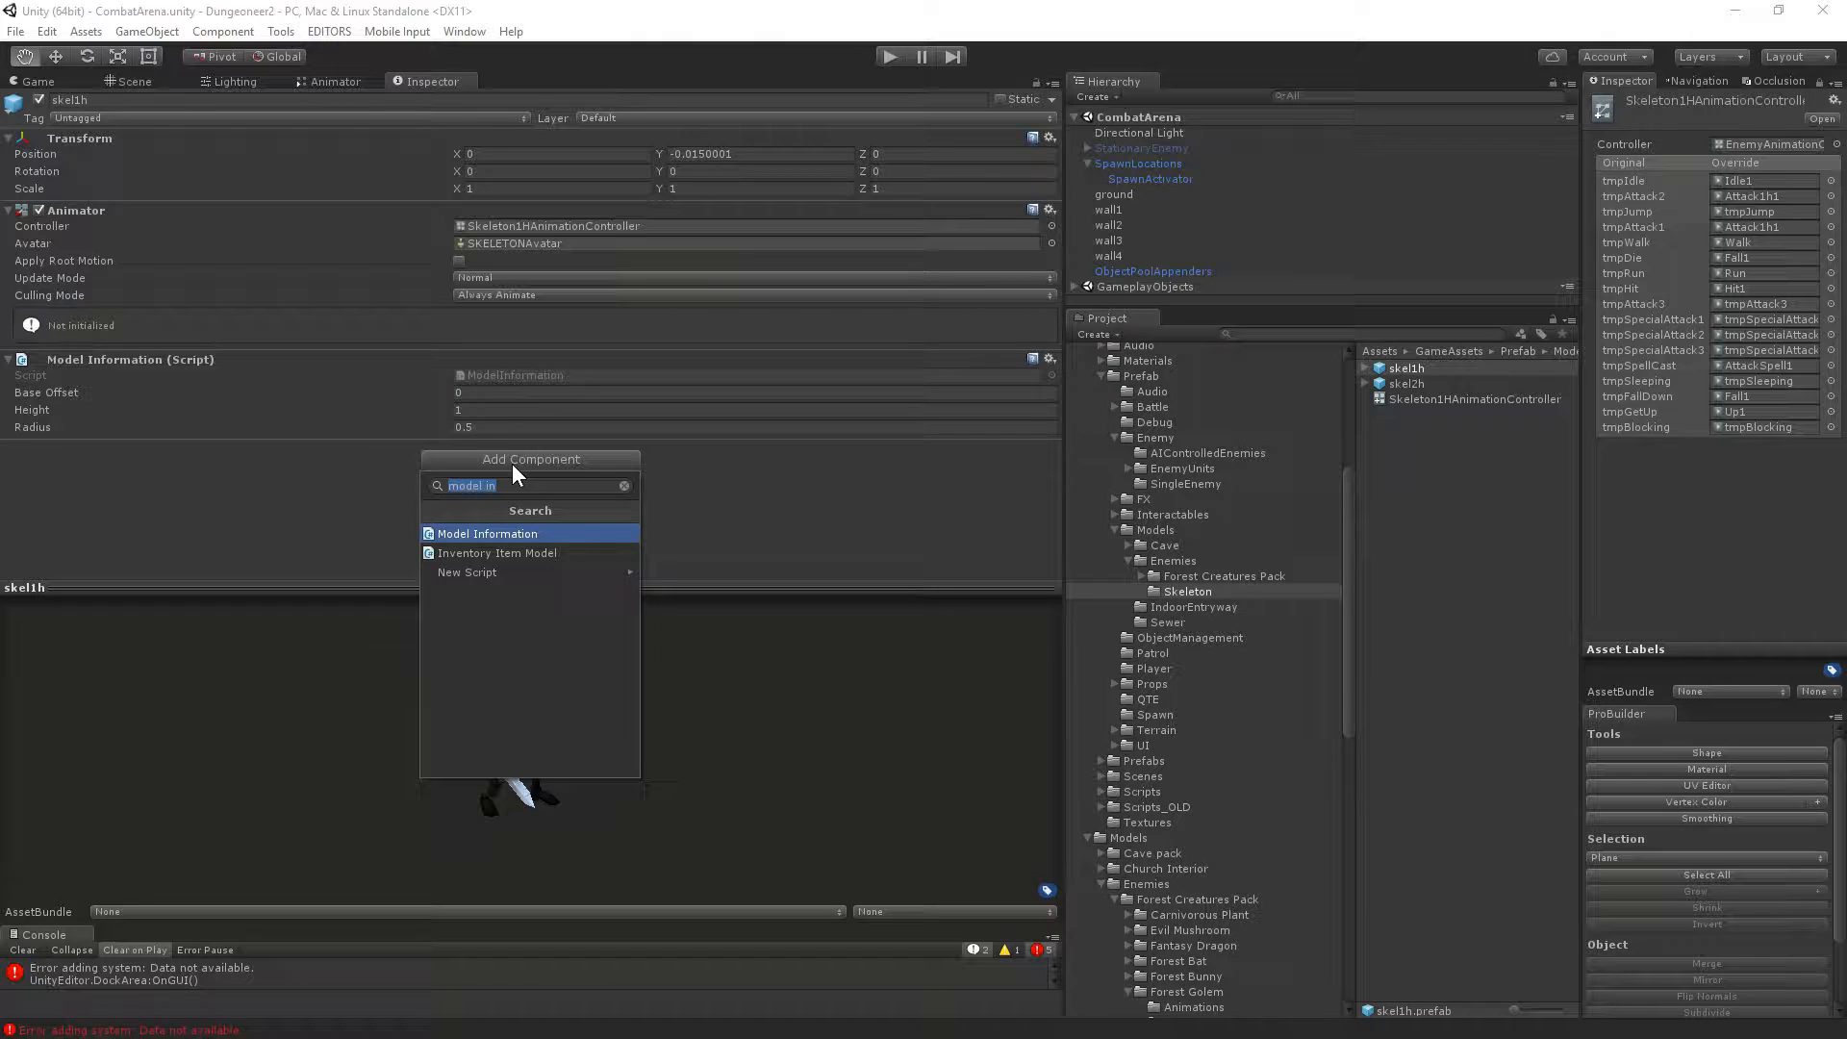
type("mecani")
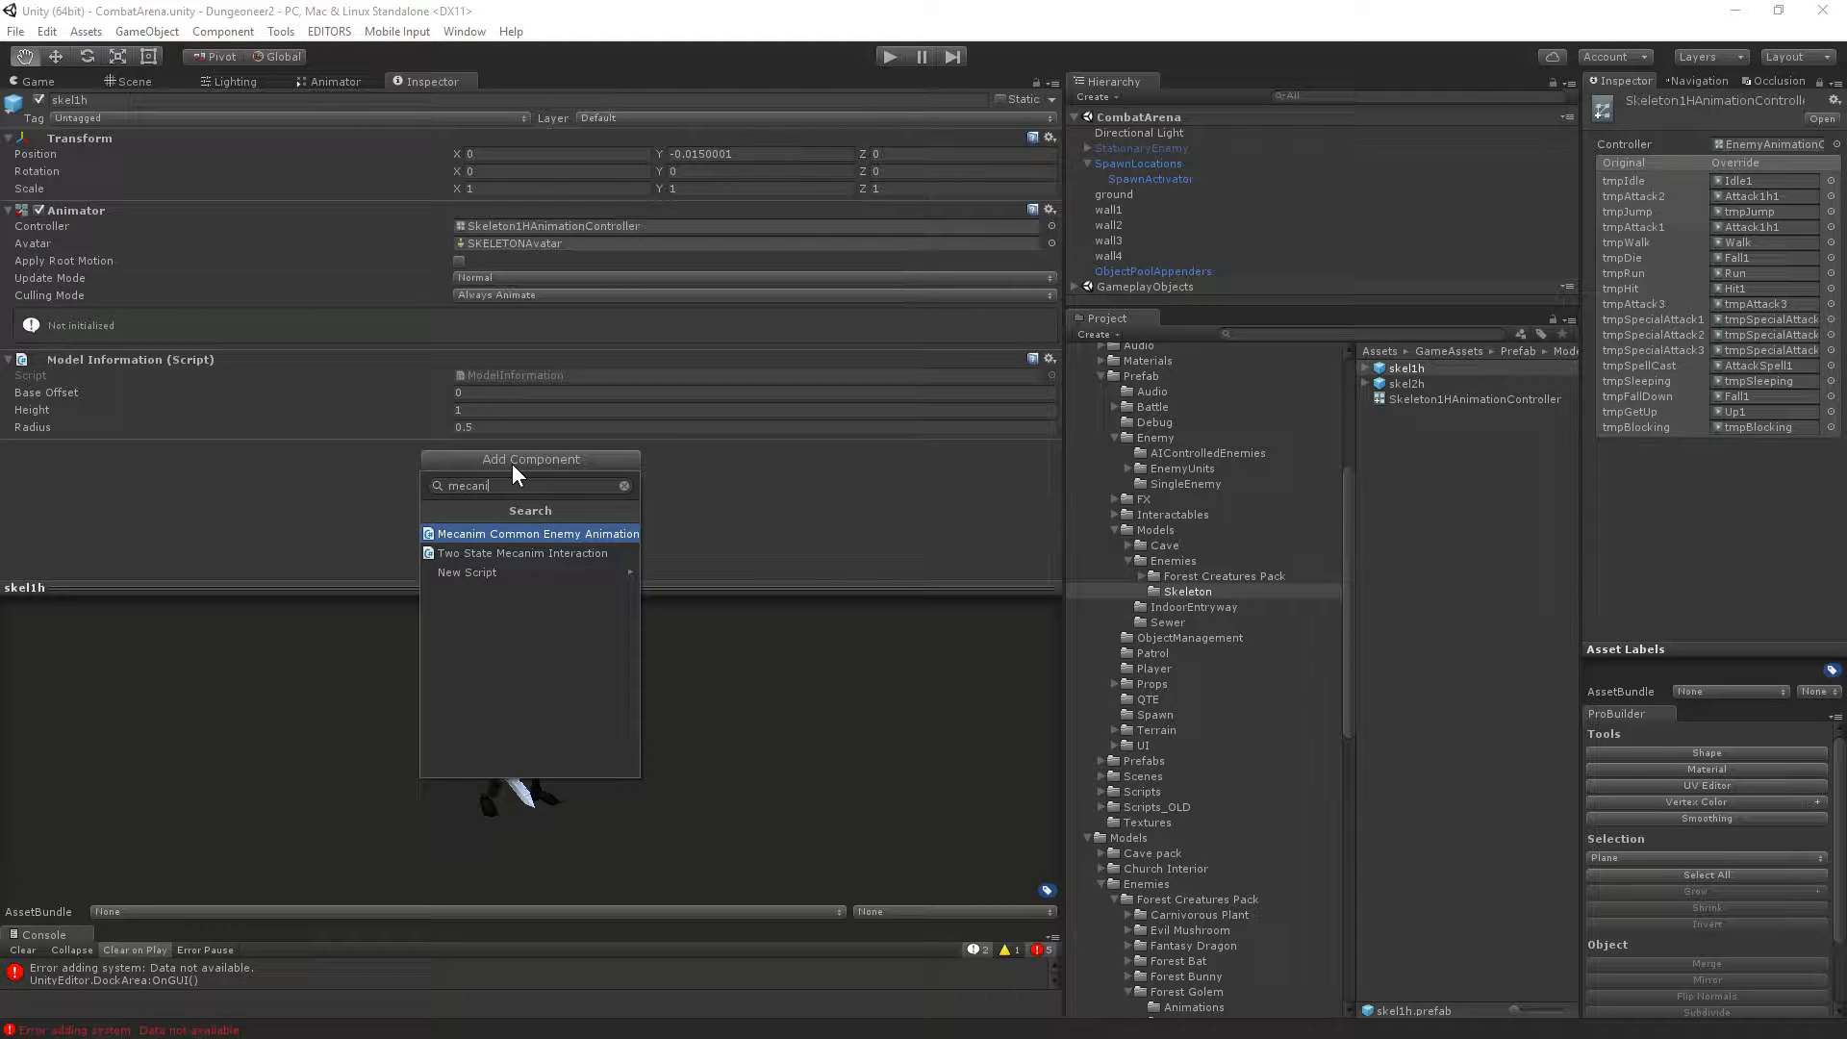
key("Return")
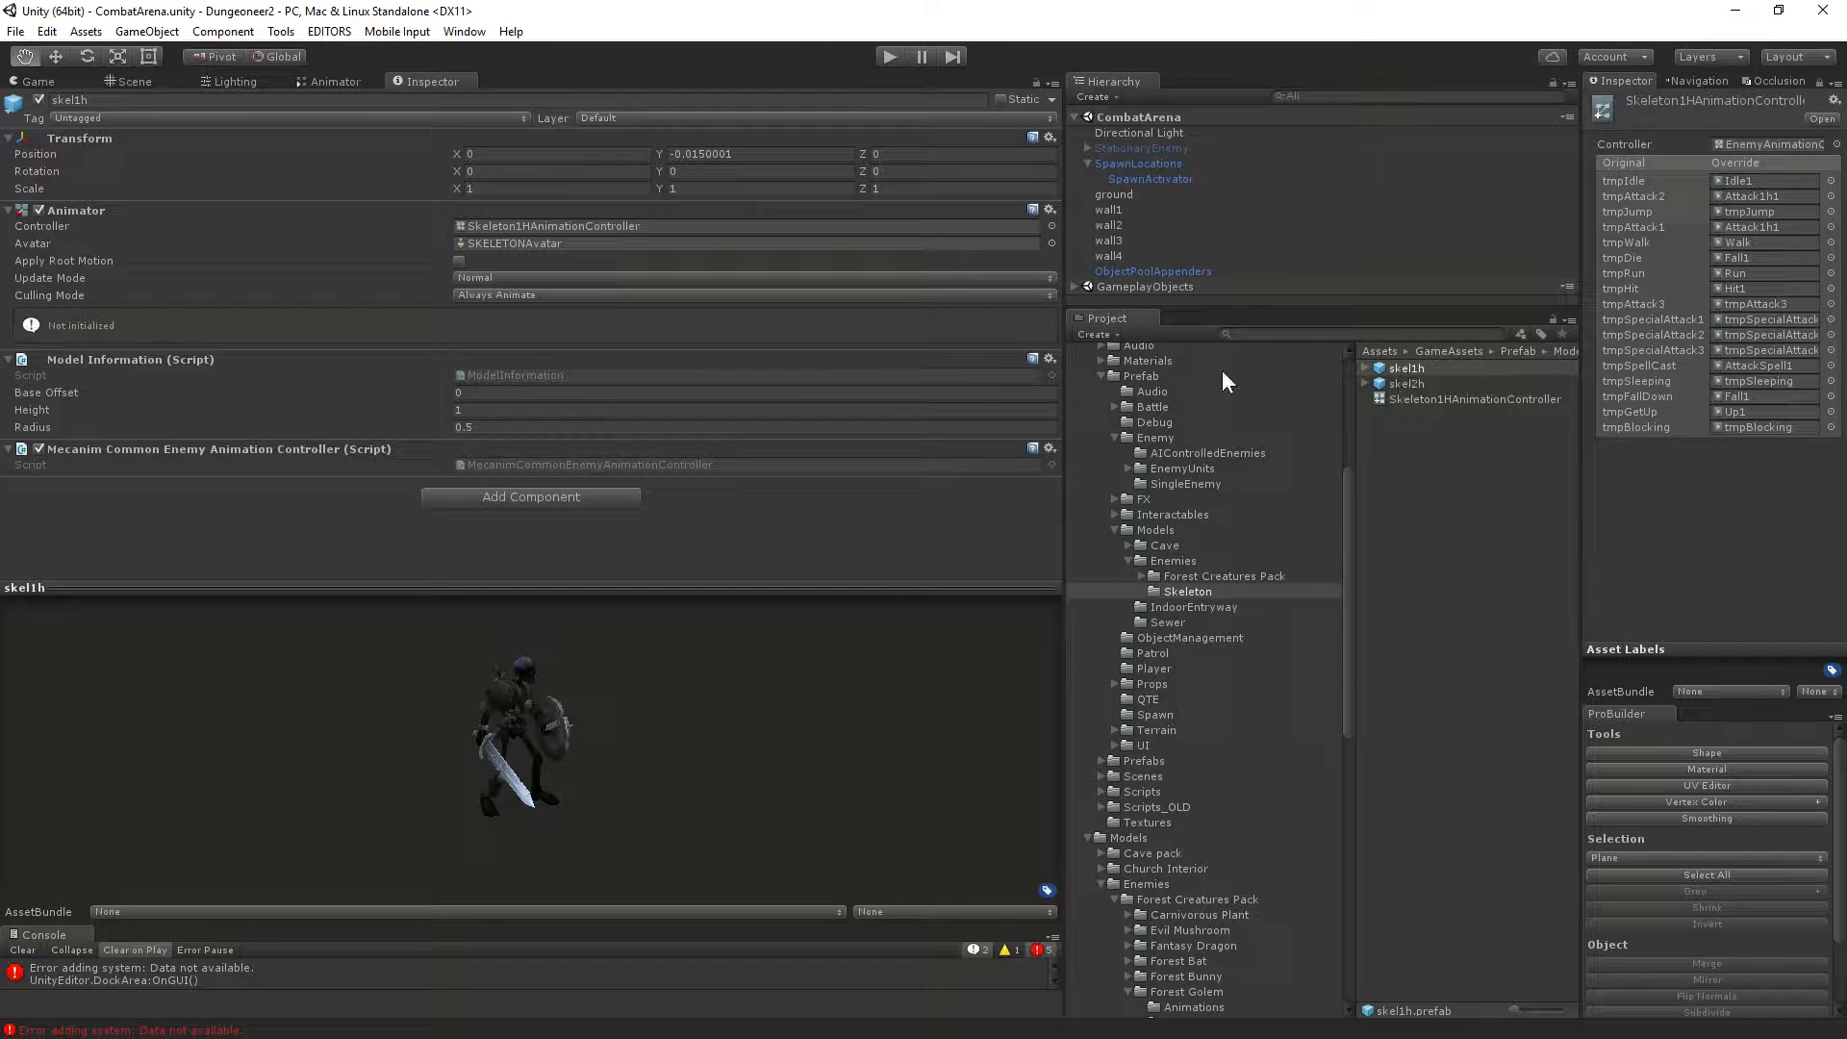
Set the TestEnemy prefab of ObjectPoolAppenders to skel1h, then save and play-test the scene.
left_click(1400, 369)
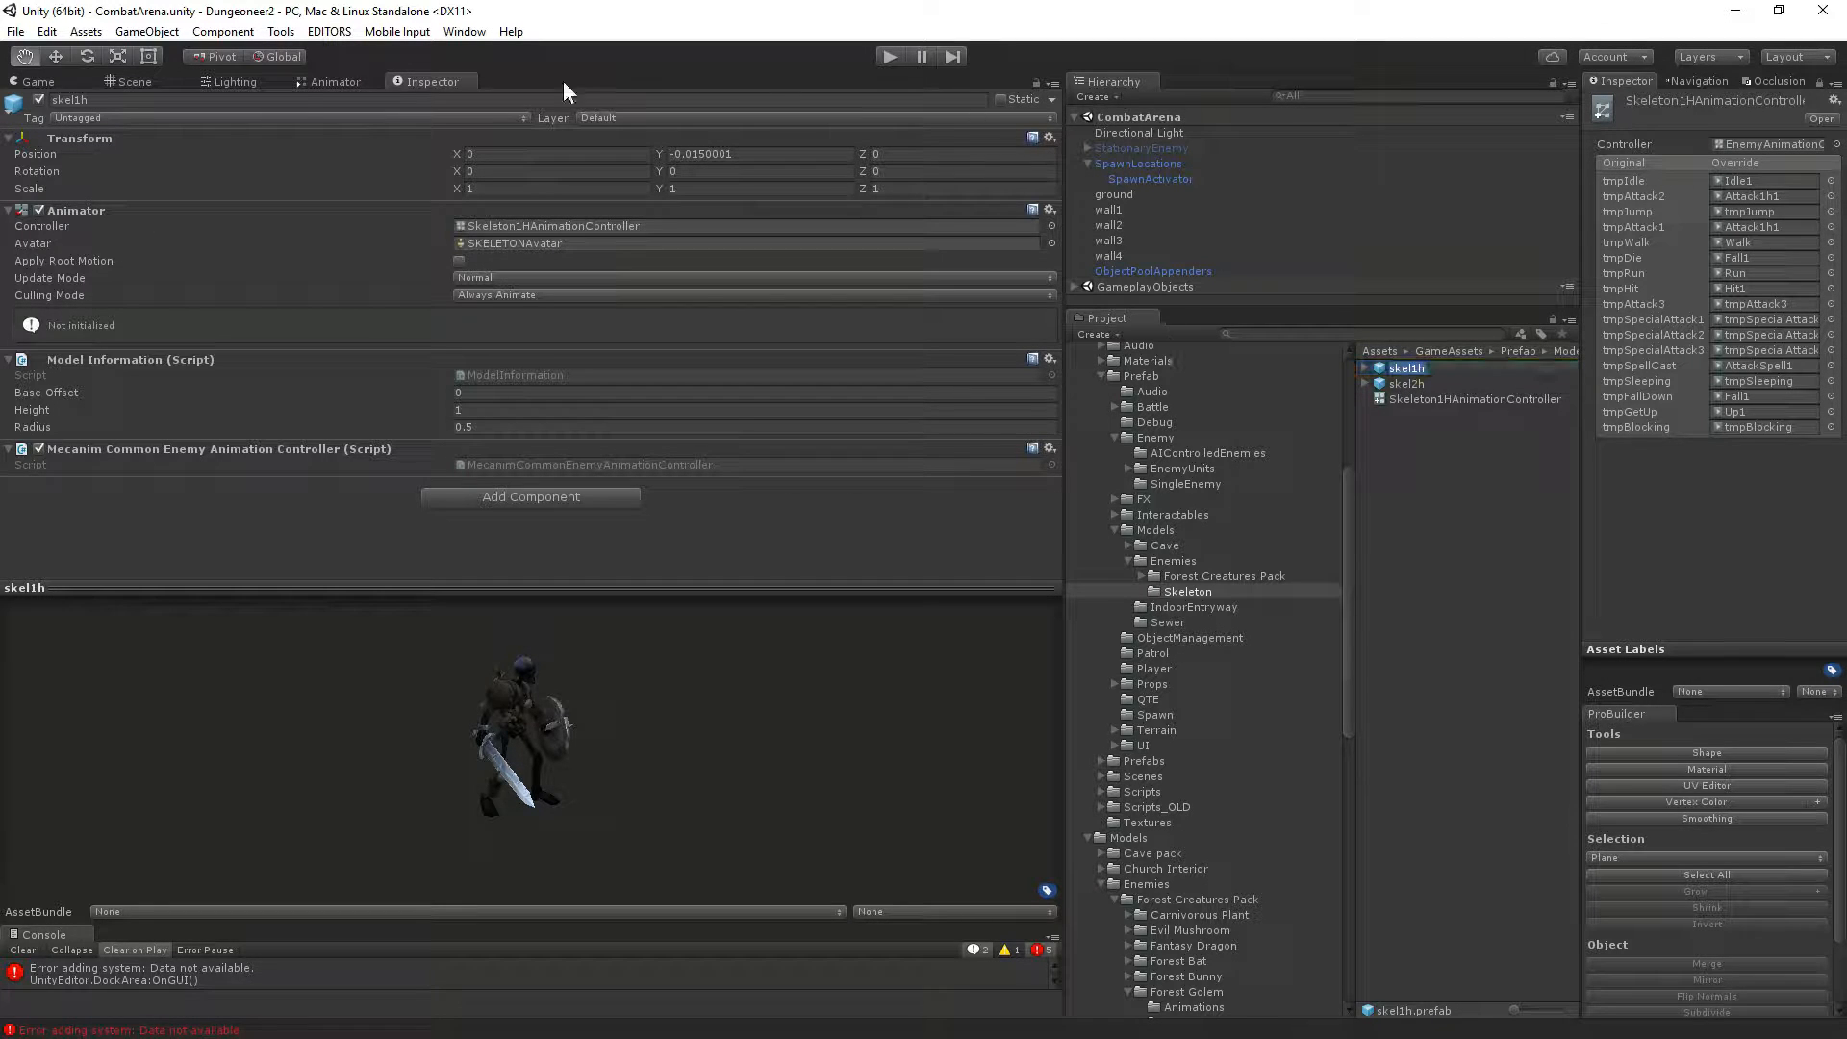
left_click(1160, 272)
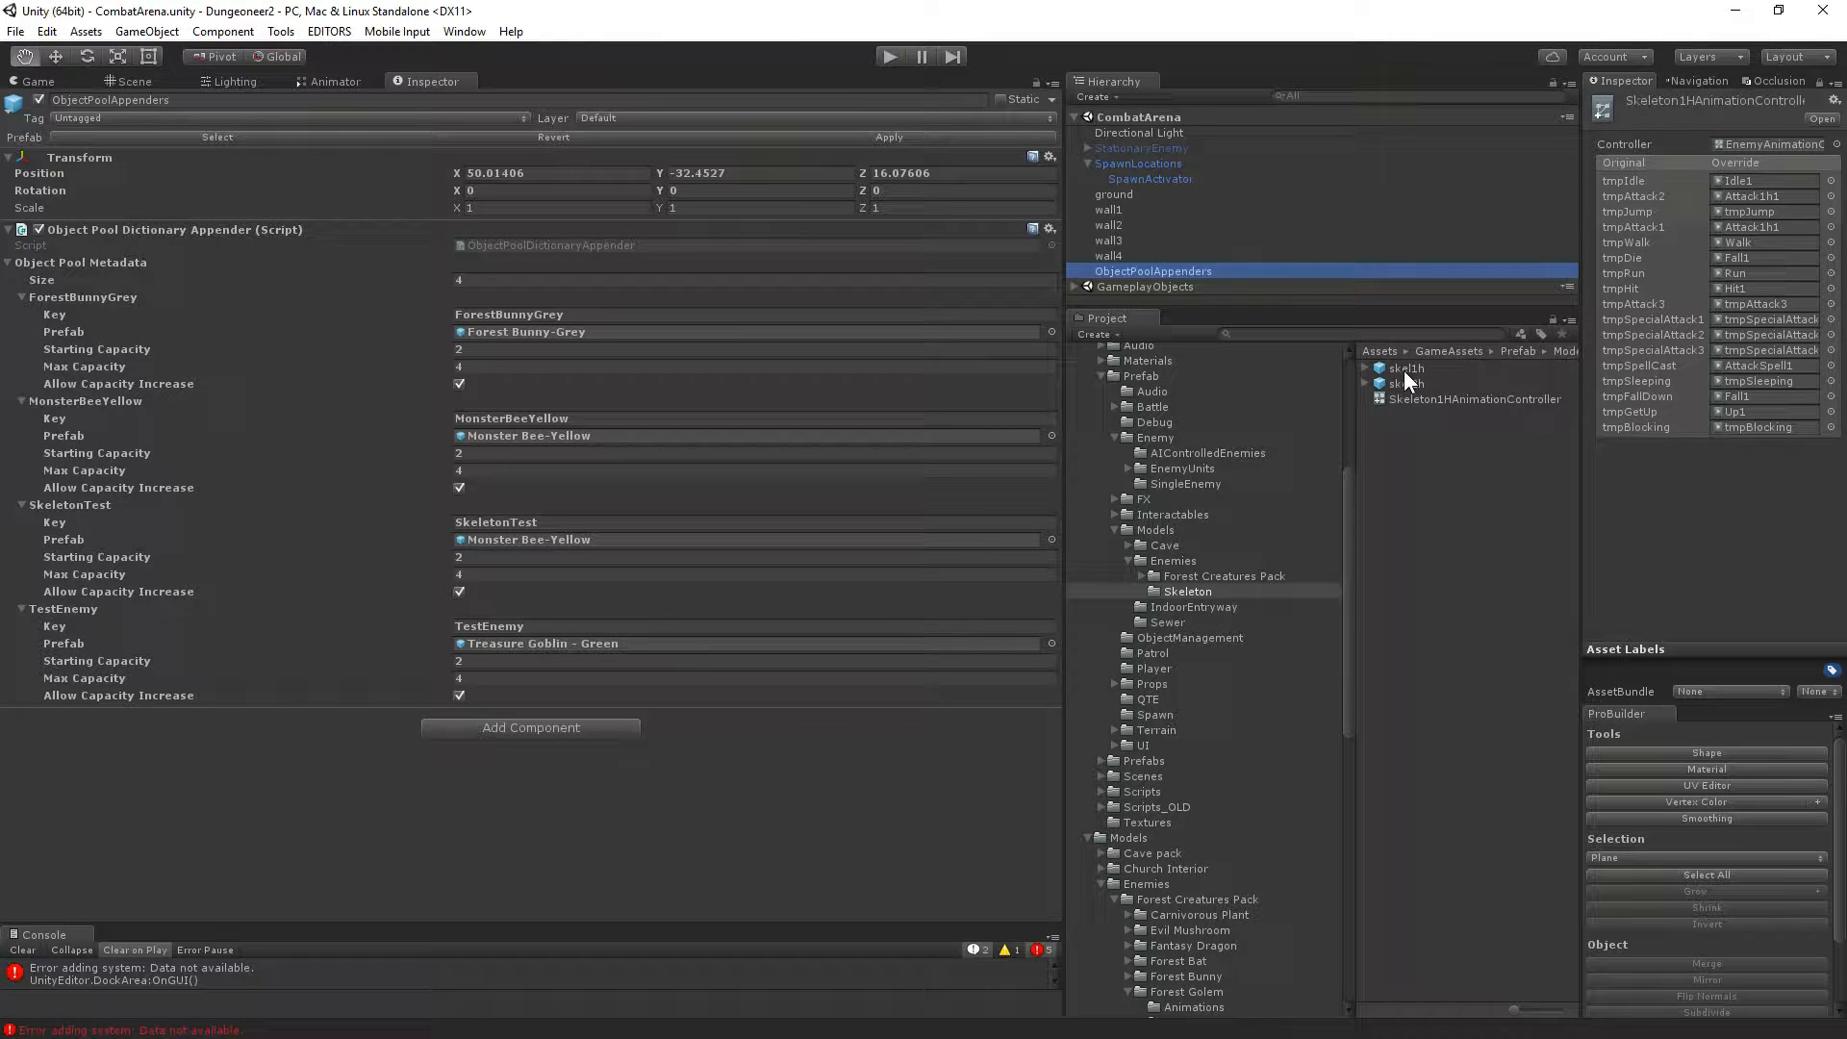
left_click_drag(1404, 369, 621, 642)
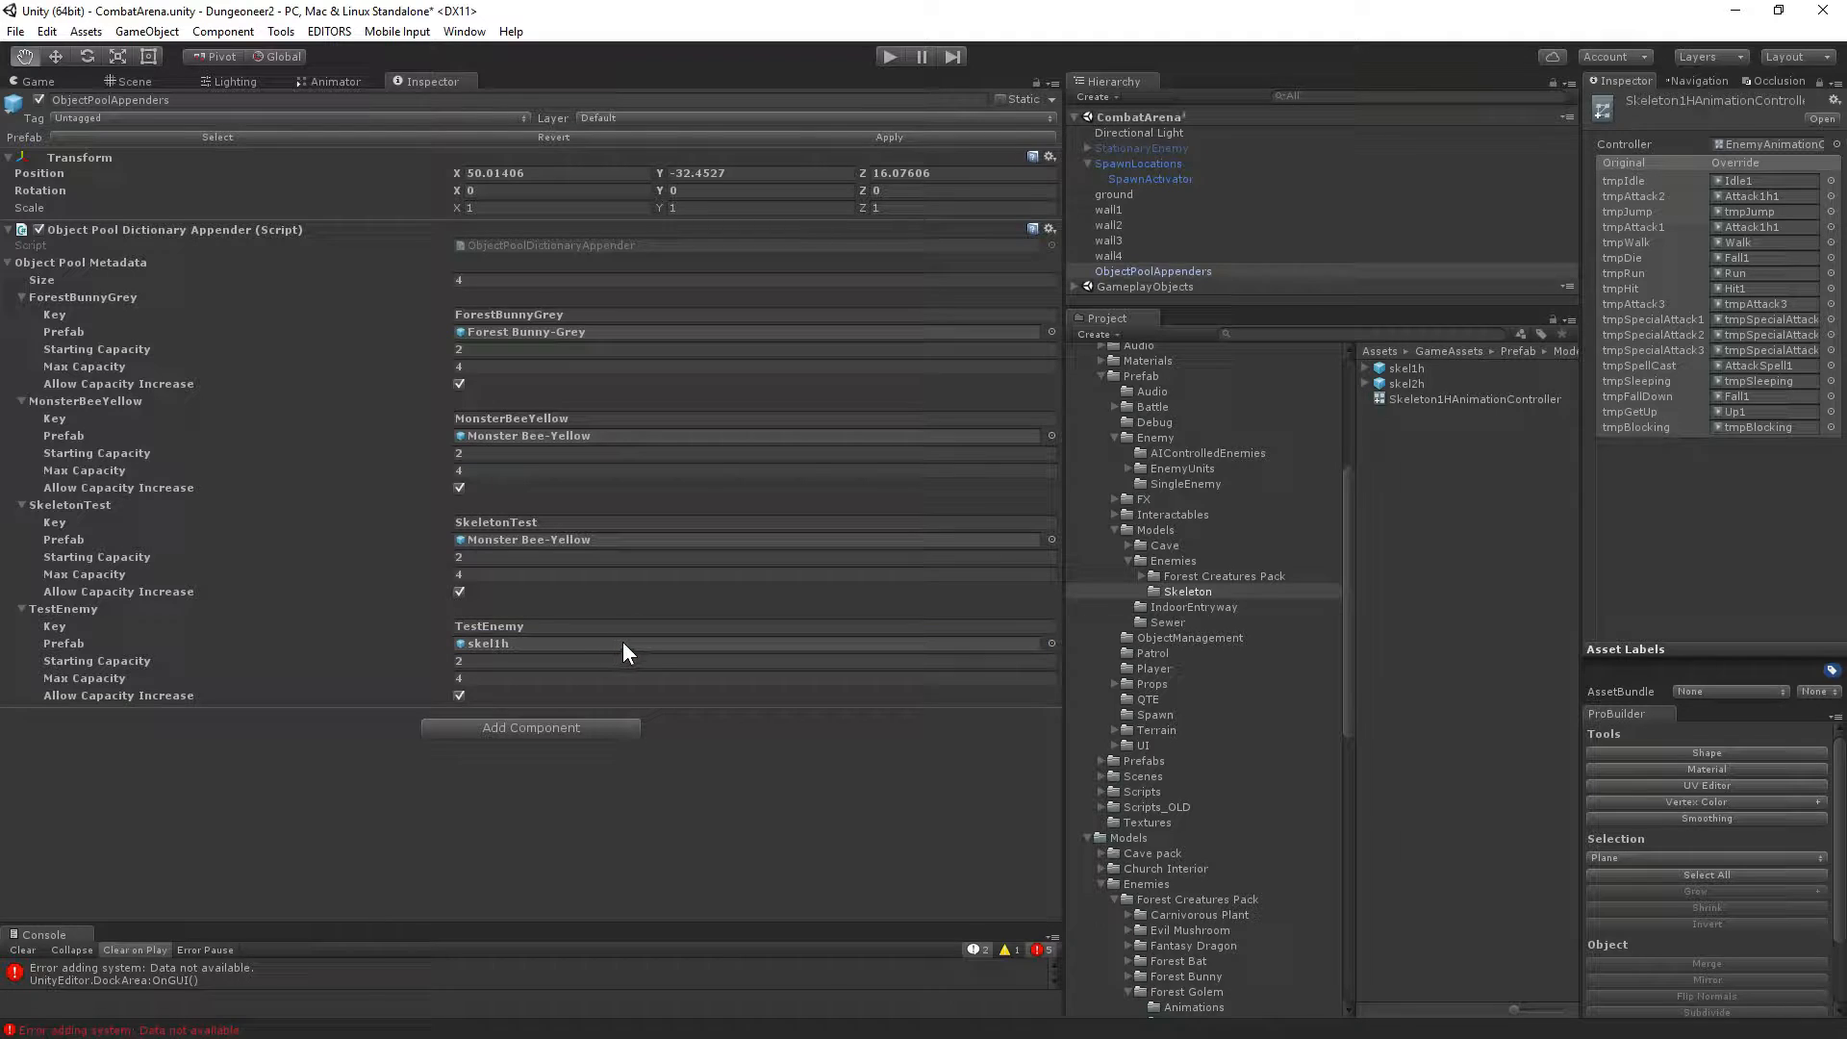
key("ctrl+s")
left_click(126, 77)
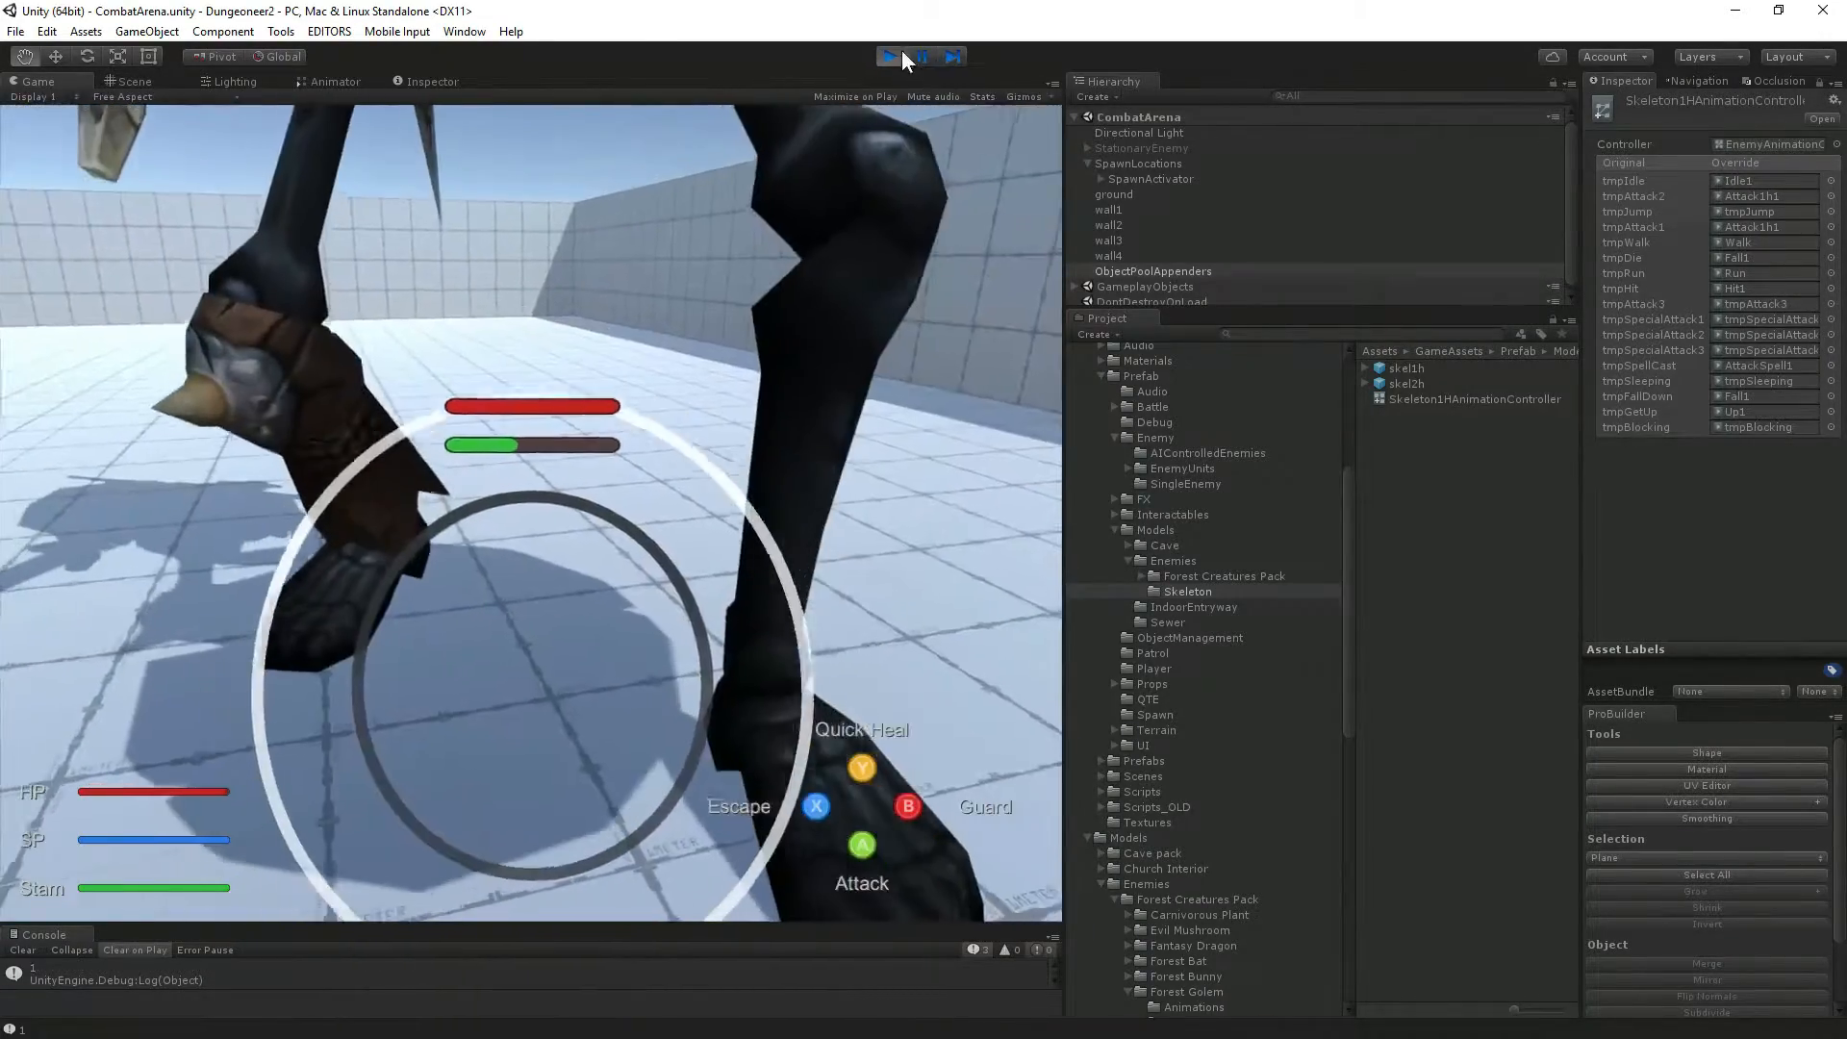
left_click(881, 56)
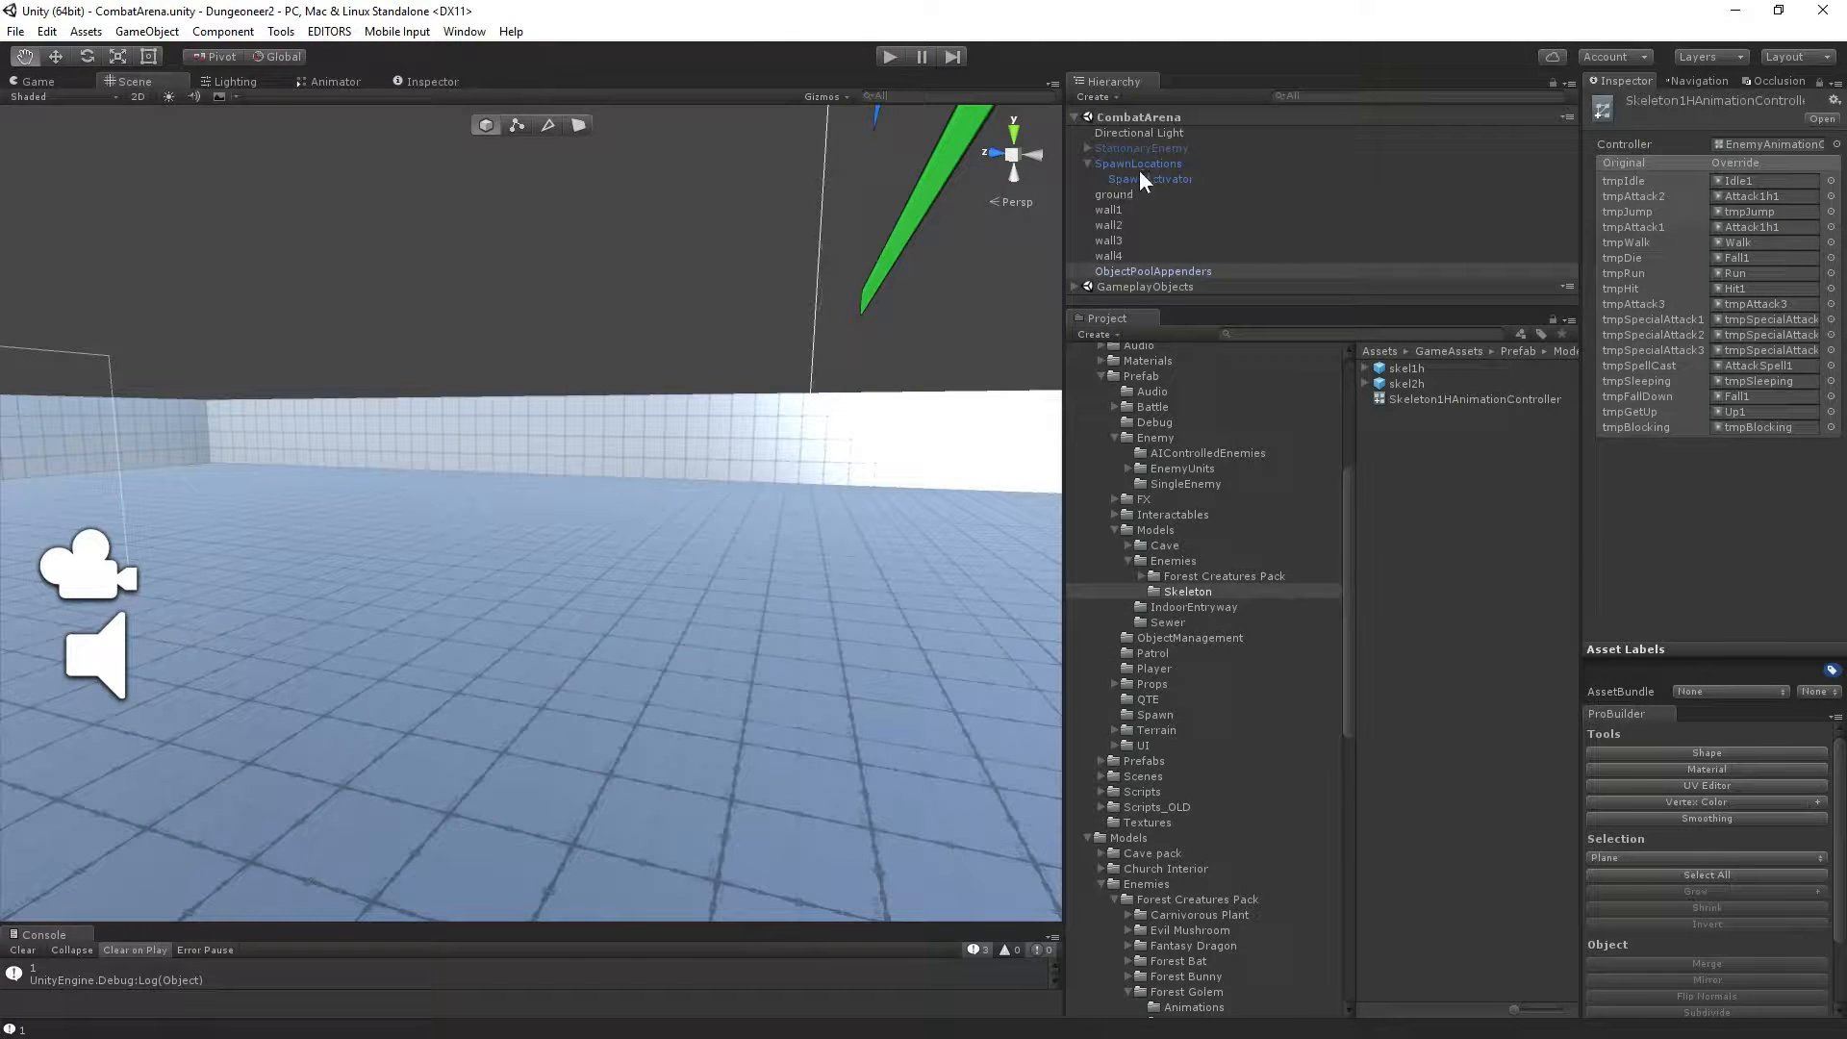
Unlock the Inspector and show the skel1h prefab from the Skeleton folder in it.
left_click(1418, 370)
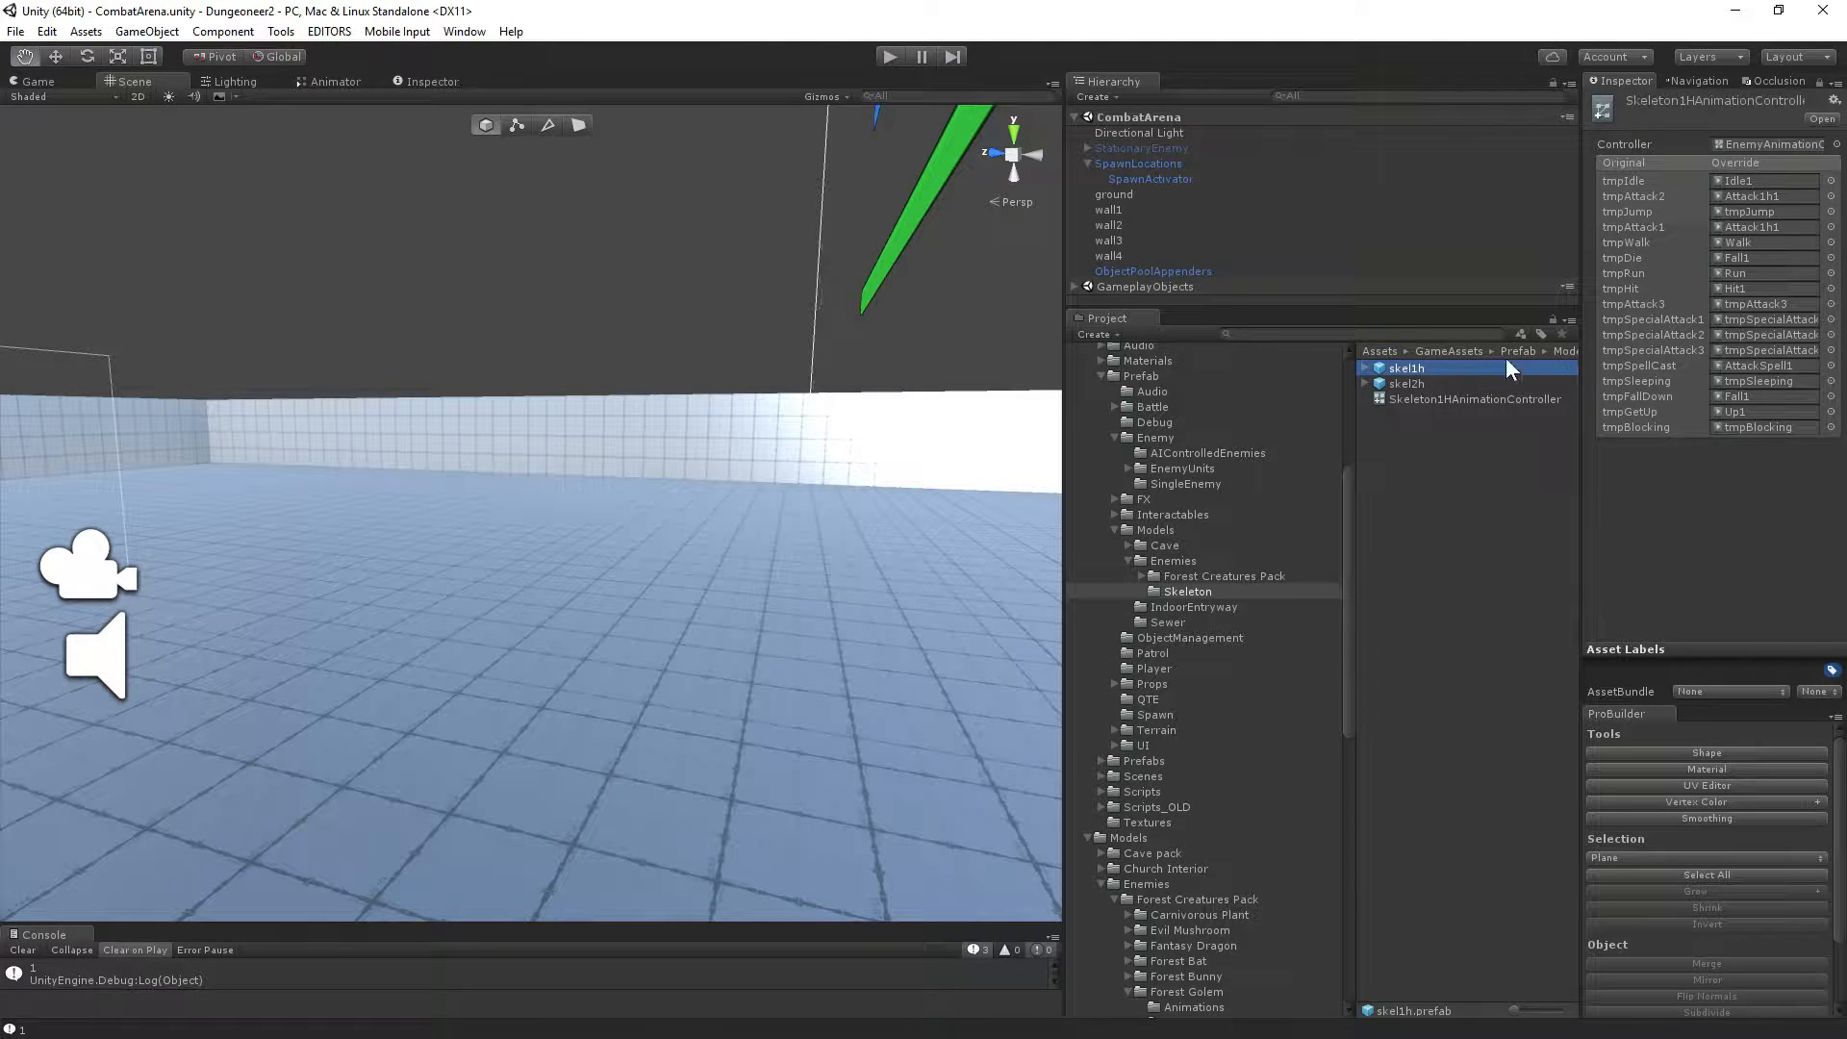
left_click(1822, 82)
left_click(1420, 353)
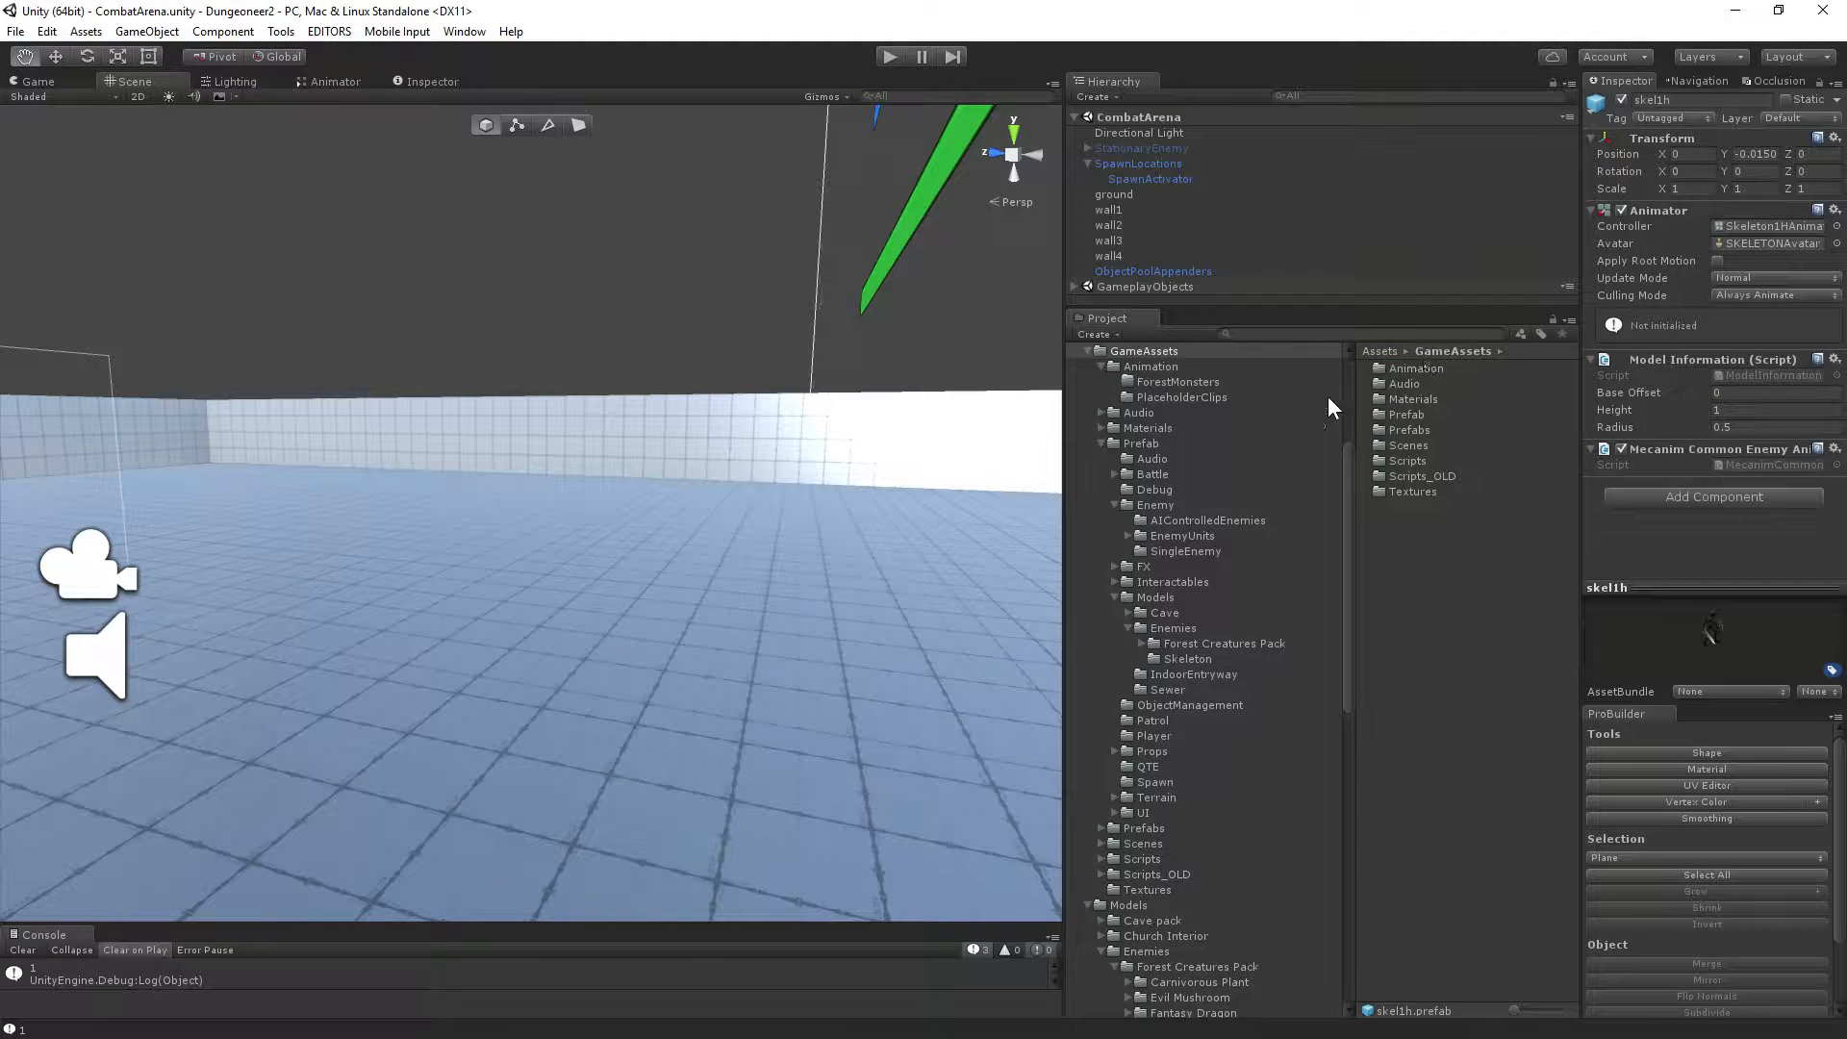
scroll(1208, 617, "down", 3)
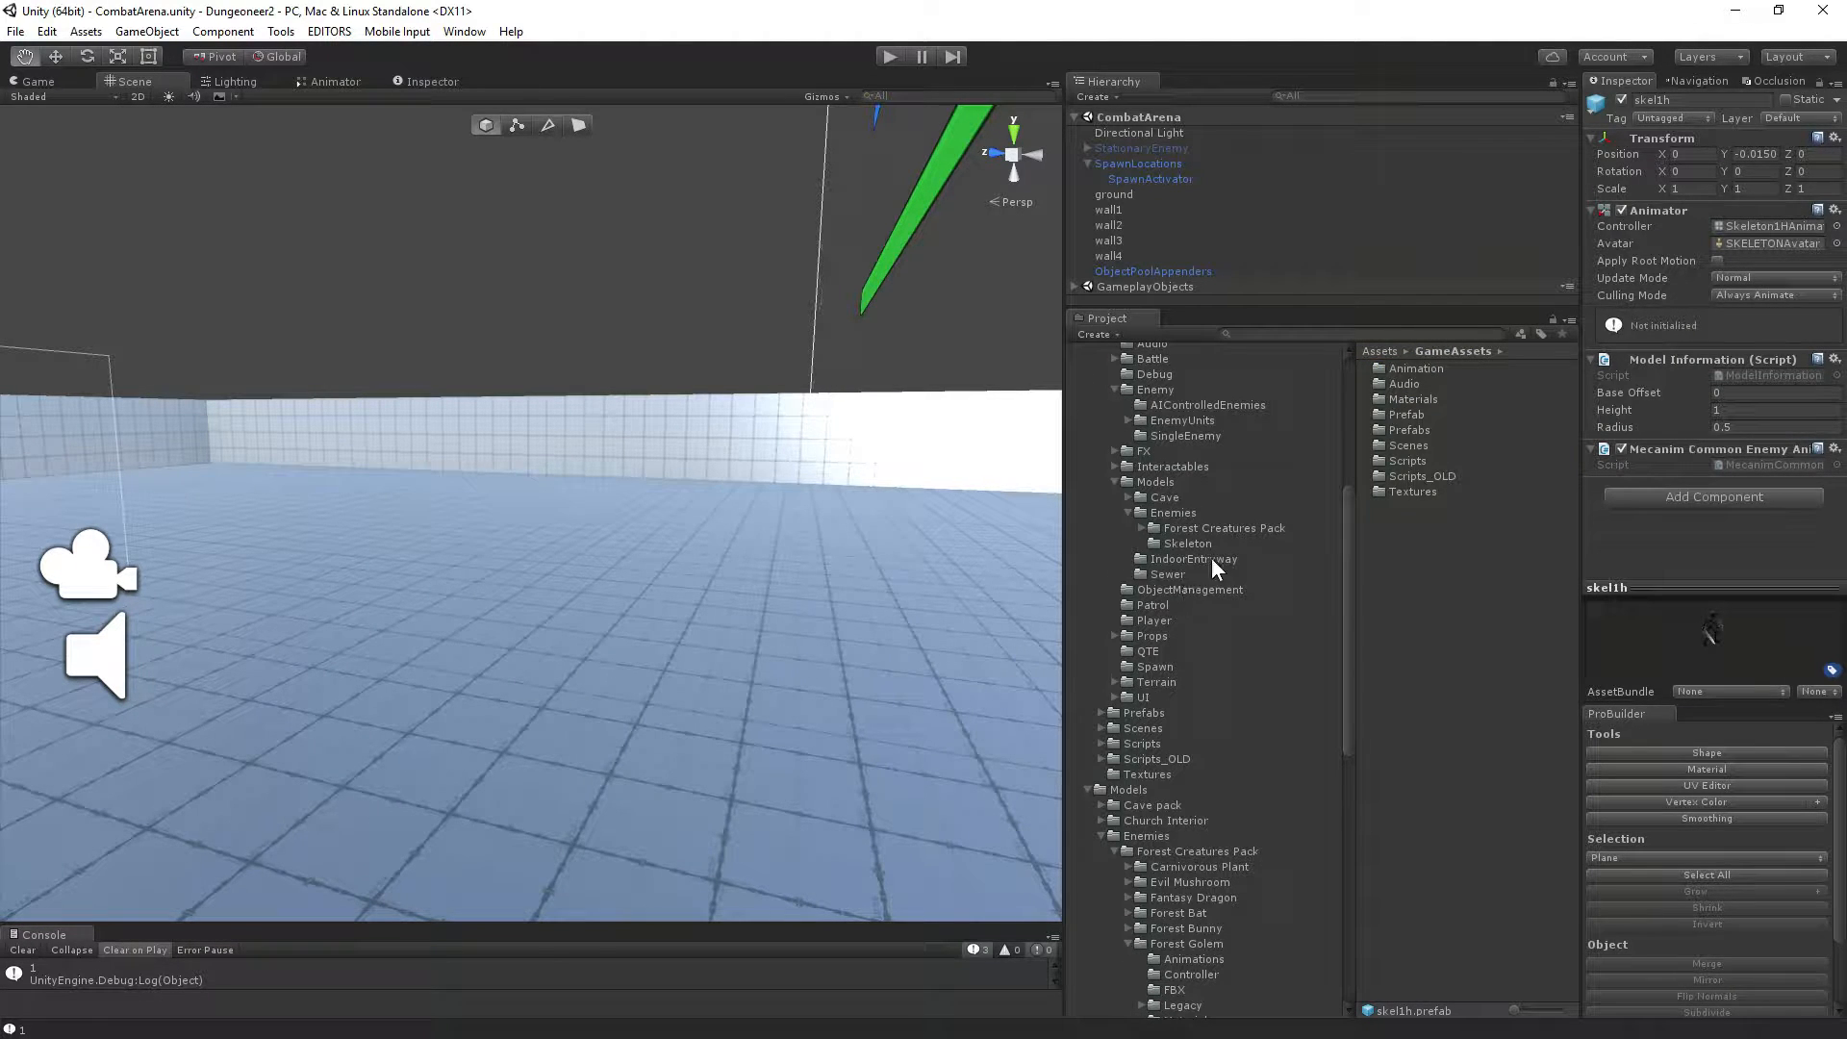
left_click(1218, 547)
left_click(1407, 369)
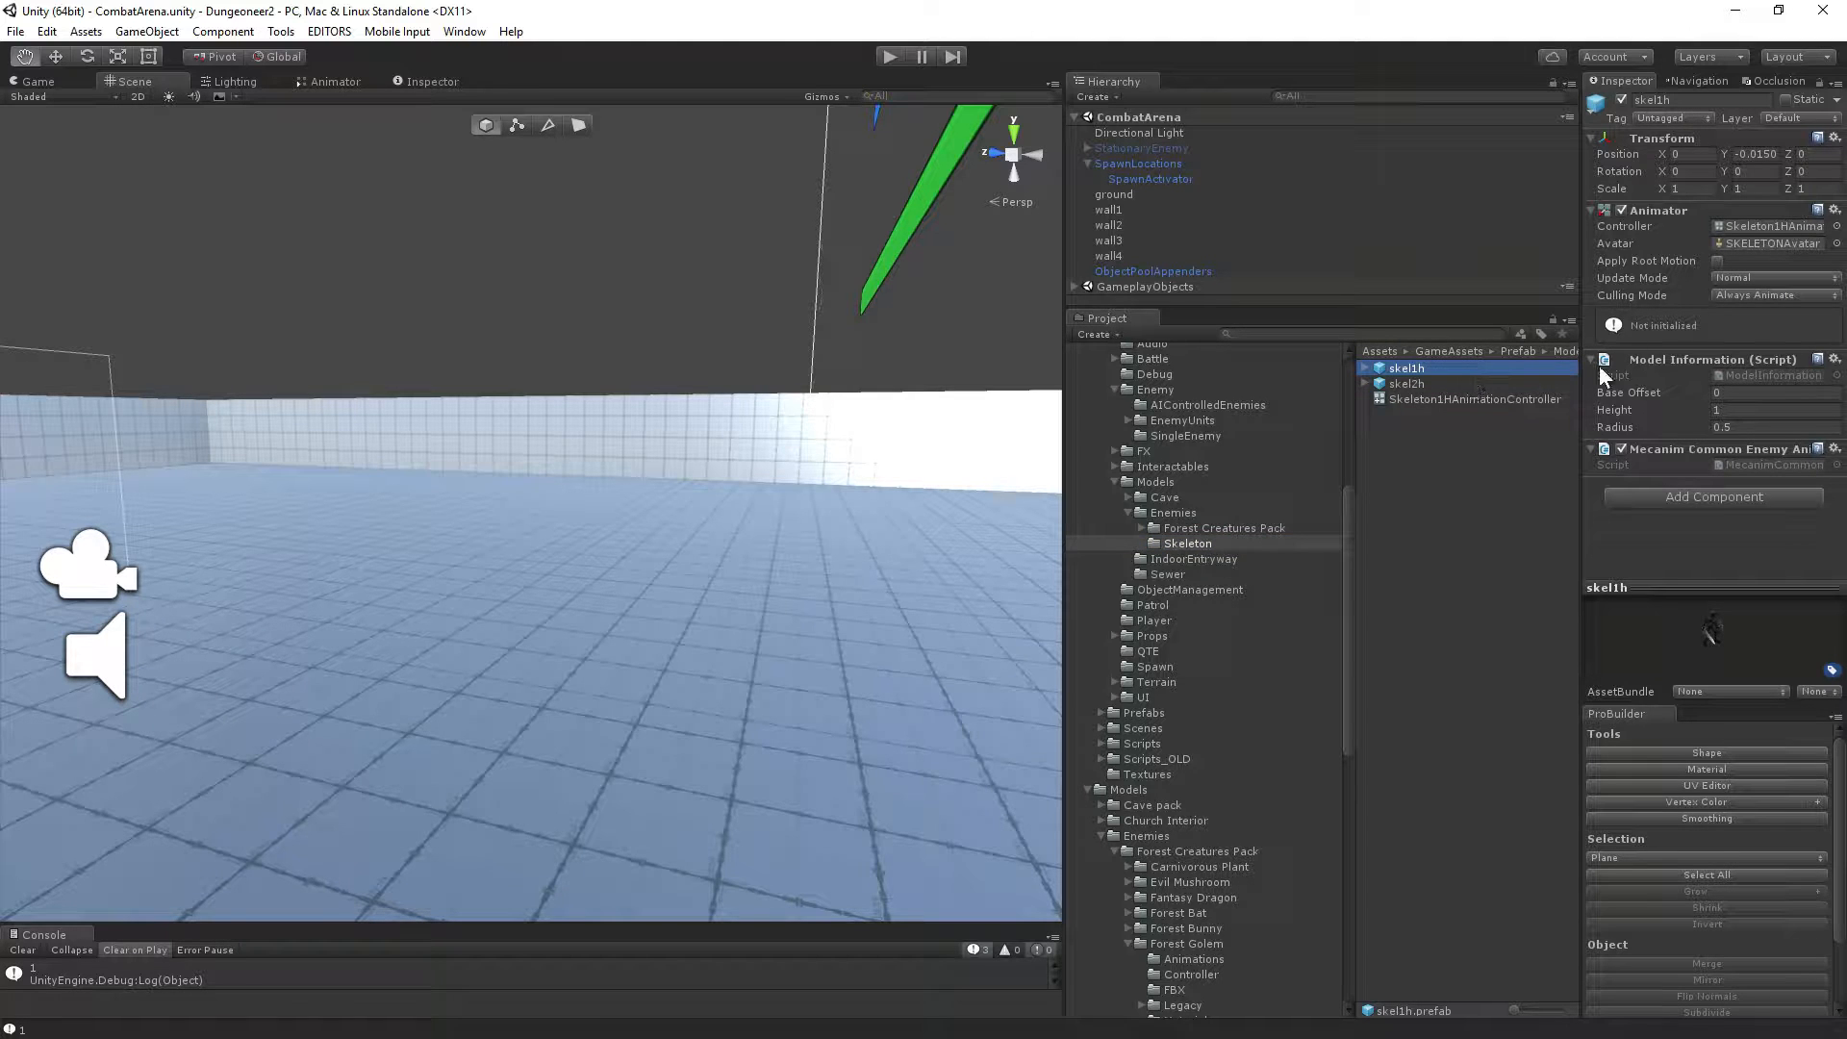
Set the scale of the skel1h prefab to 0.5 on all three axes and play-test the scene.
left_click(1692, 189)
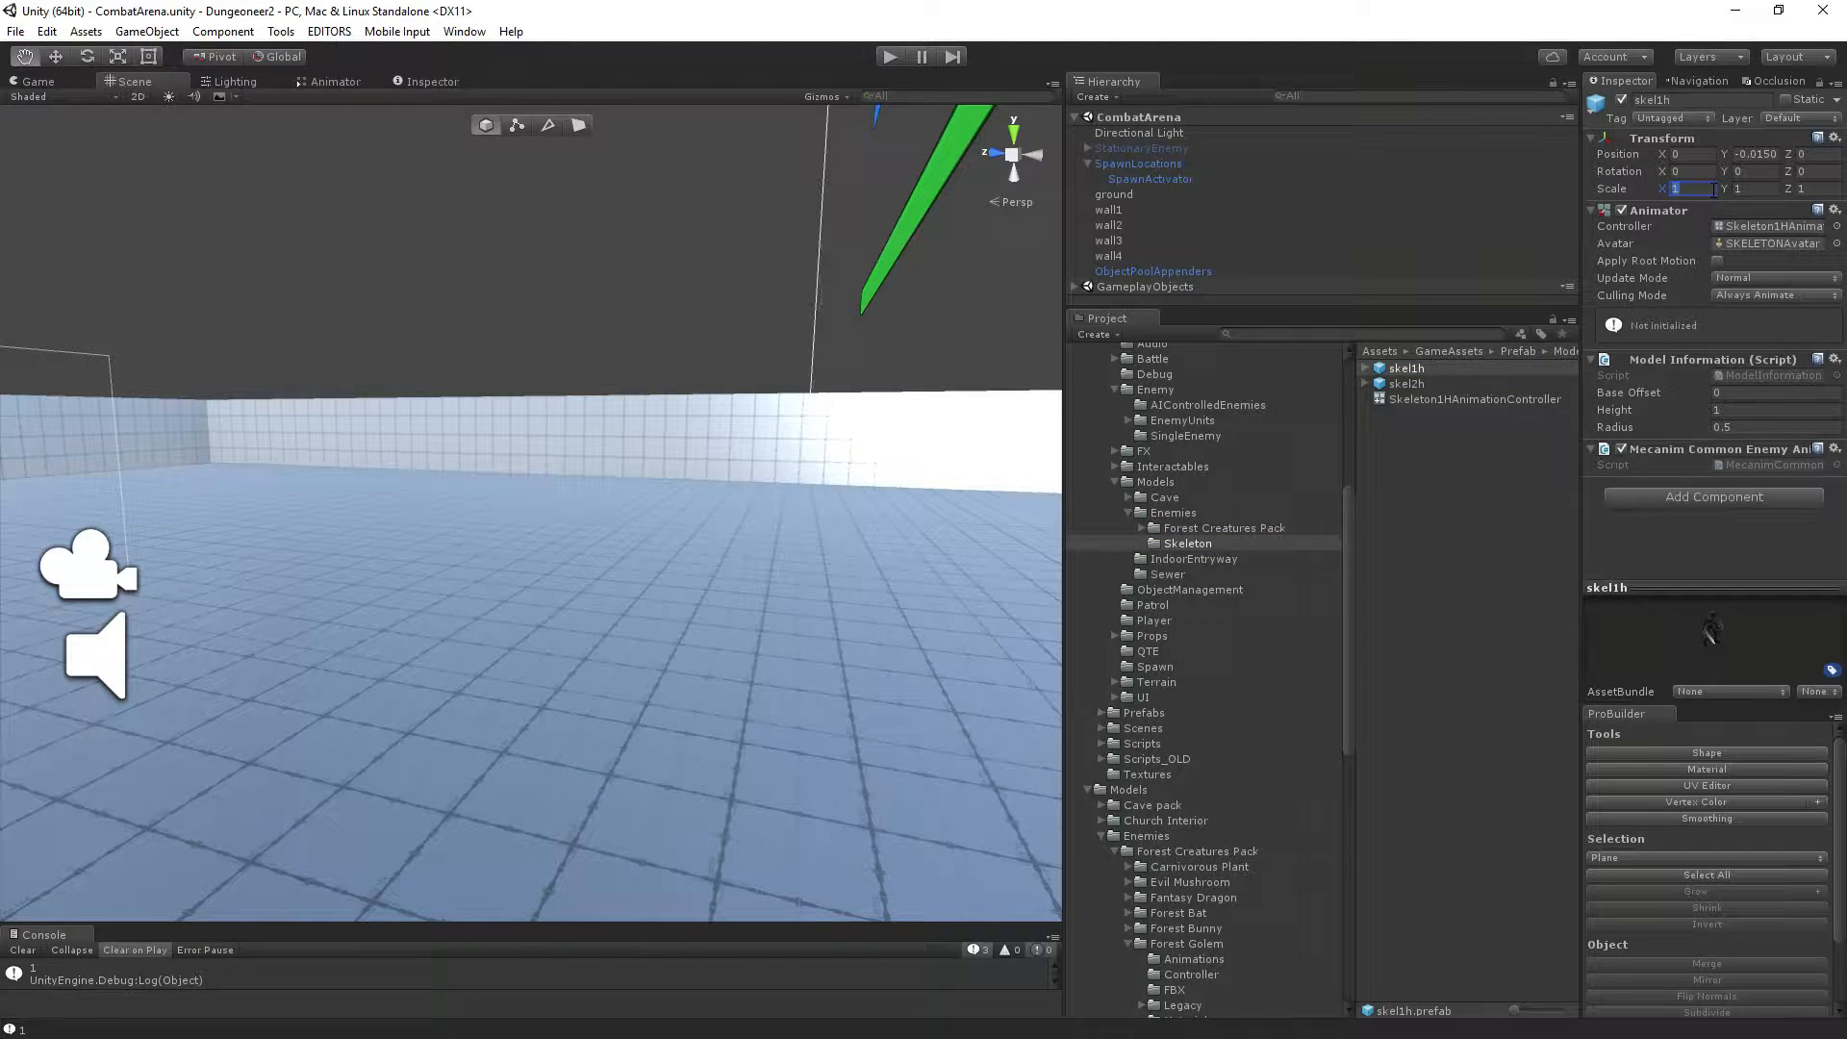
type(".5")
key("Tab")
type(".5")
key("Tab")
type(".5")
left_click(887, 56)
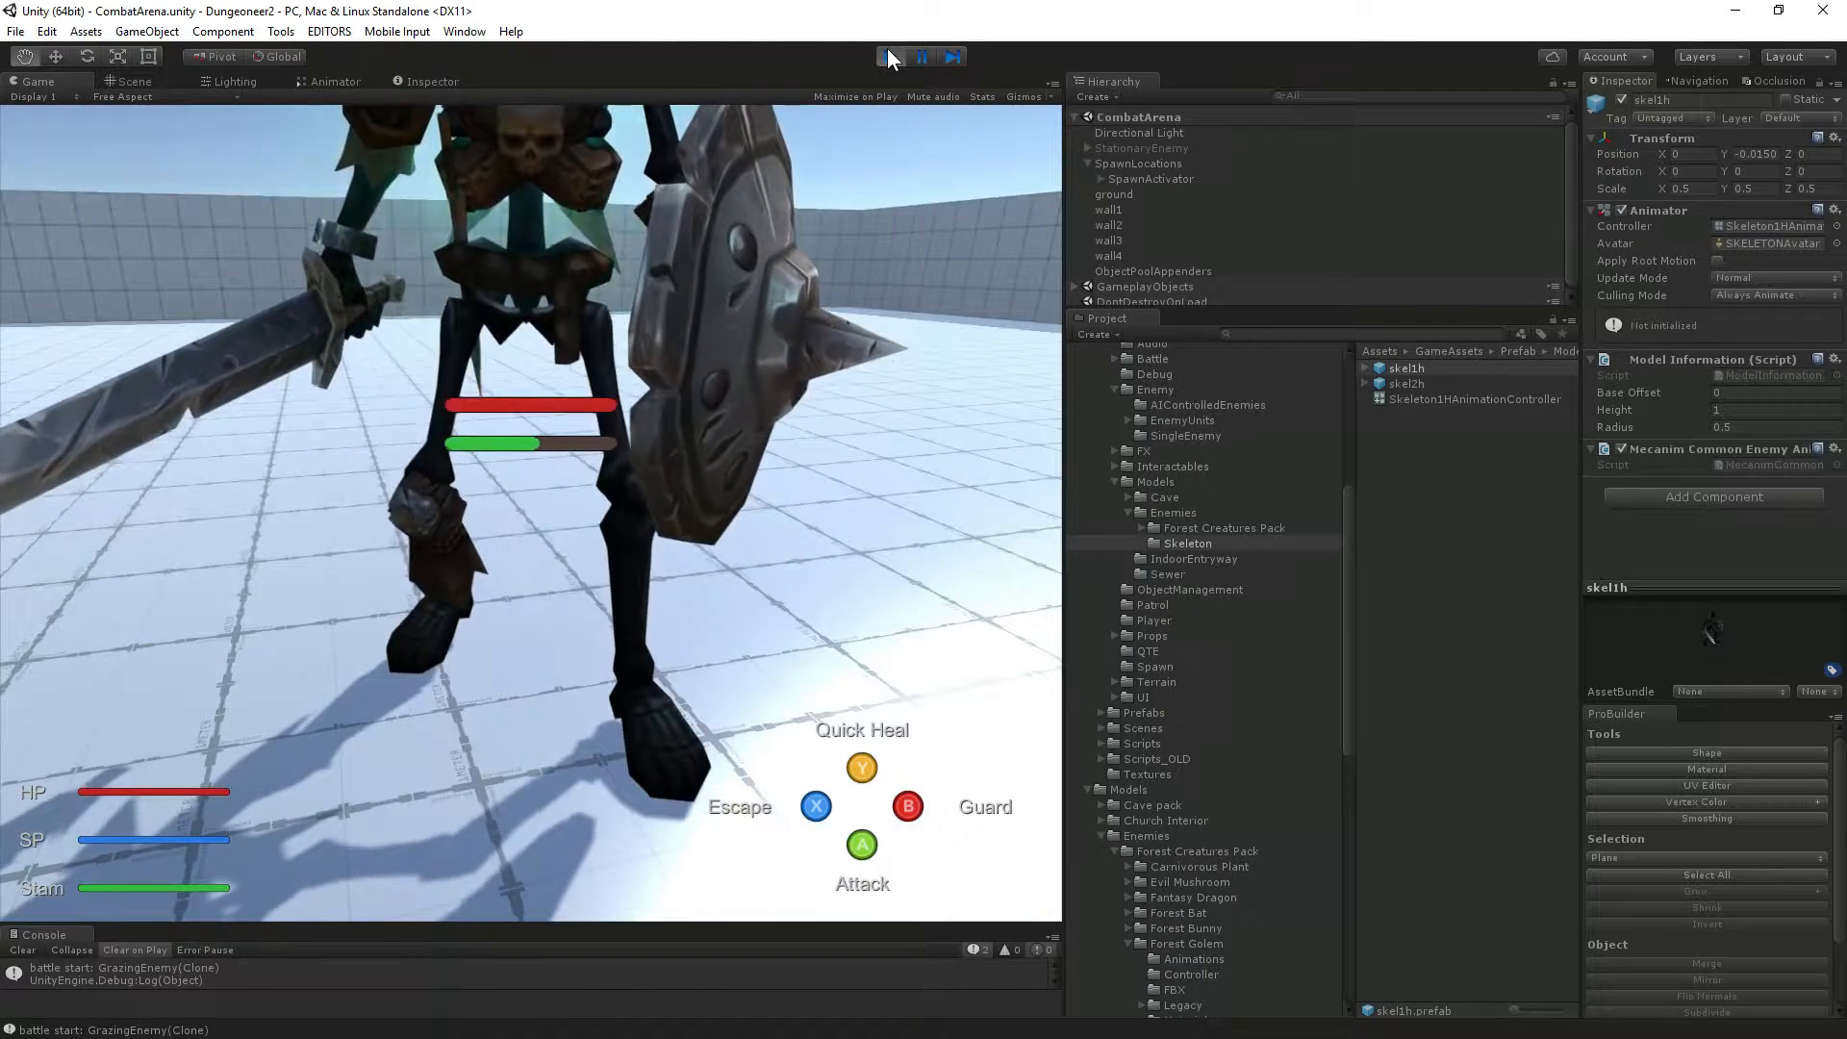
left_click(889, 56)
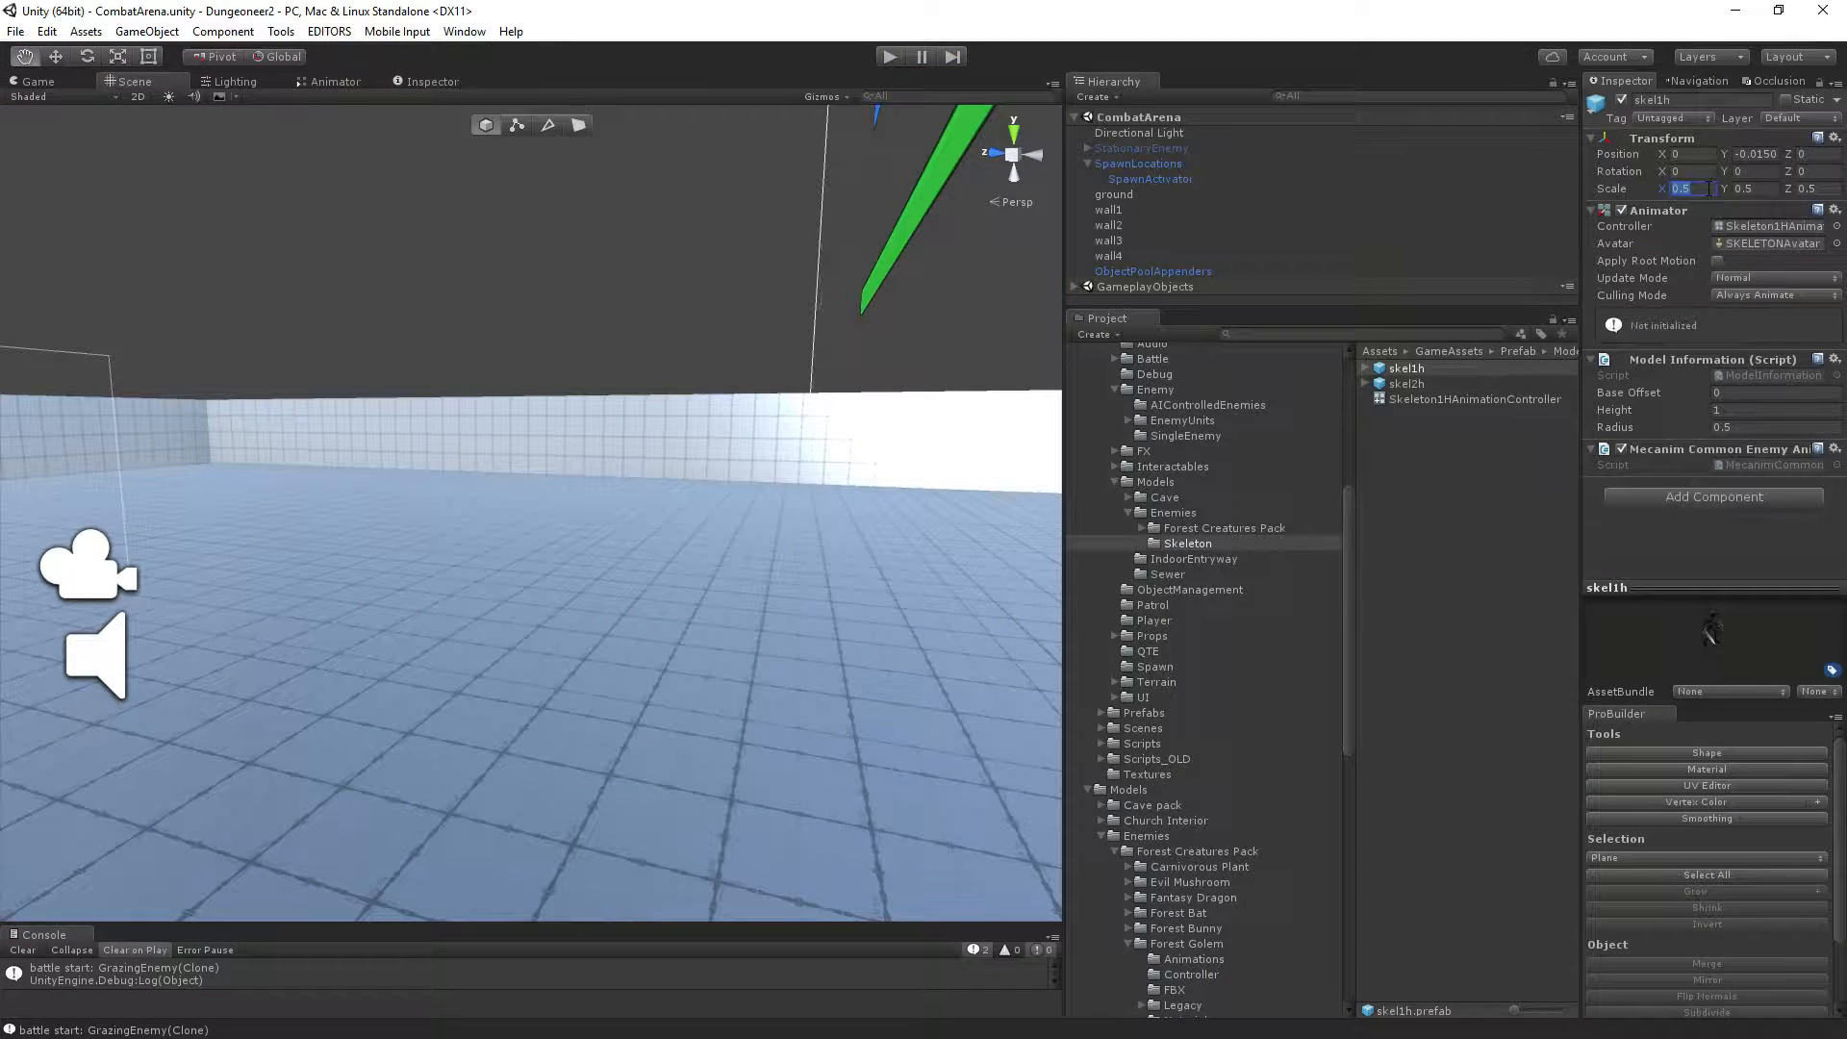
Set the skel1h prefab's scale to 0.25 on all three axes and play-test the skeleton fight.
type(".25")
key("Tab")
type(".25")
key("Tab")
type(".25")
key("Return")
left_click(891, 56)
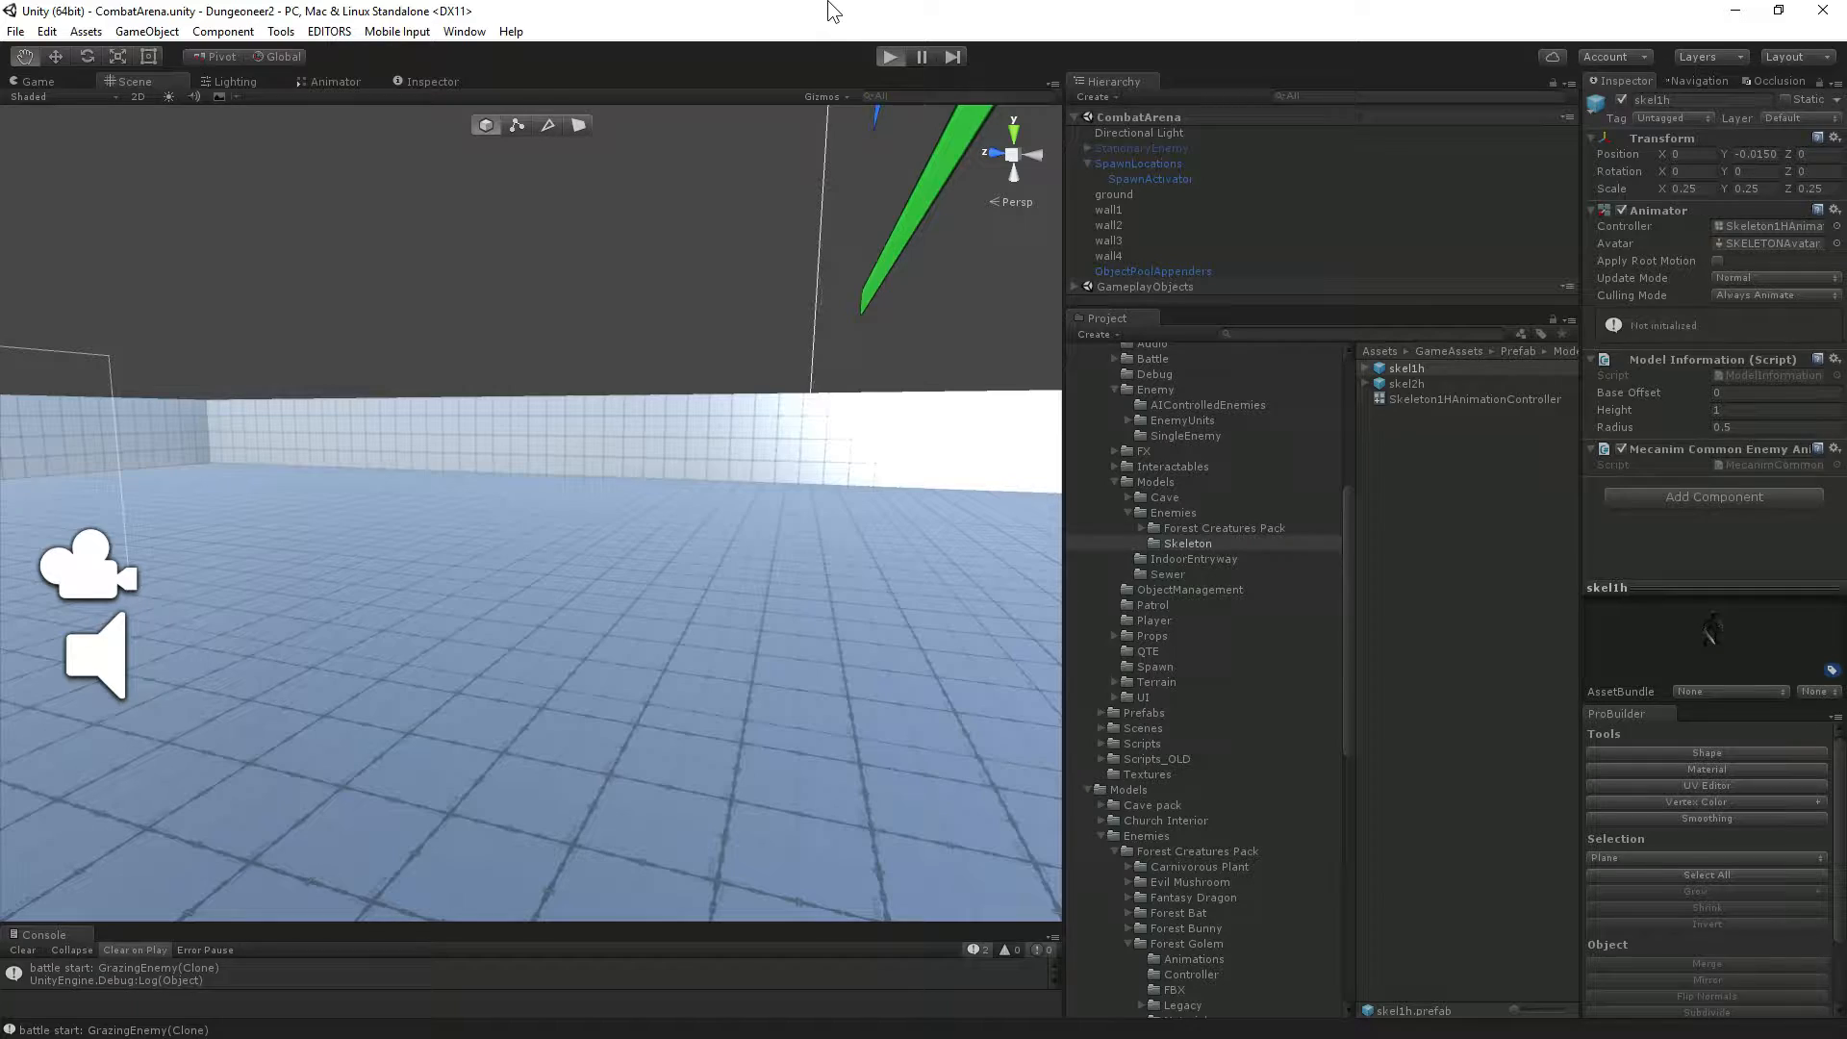
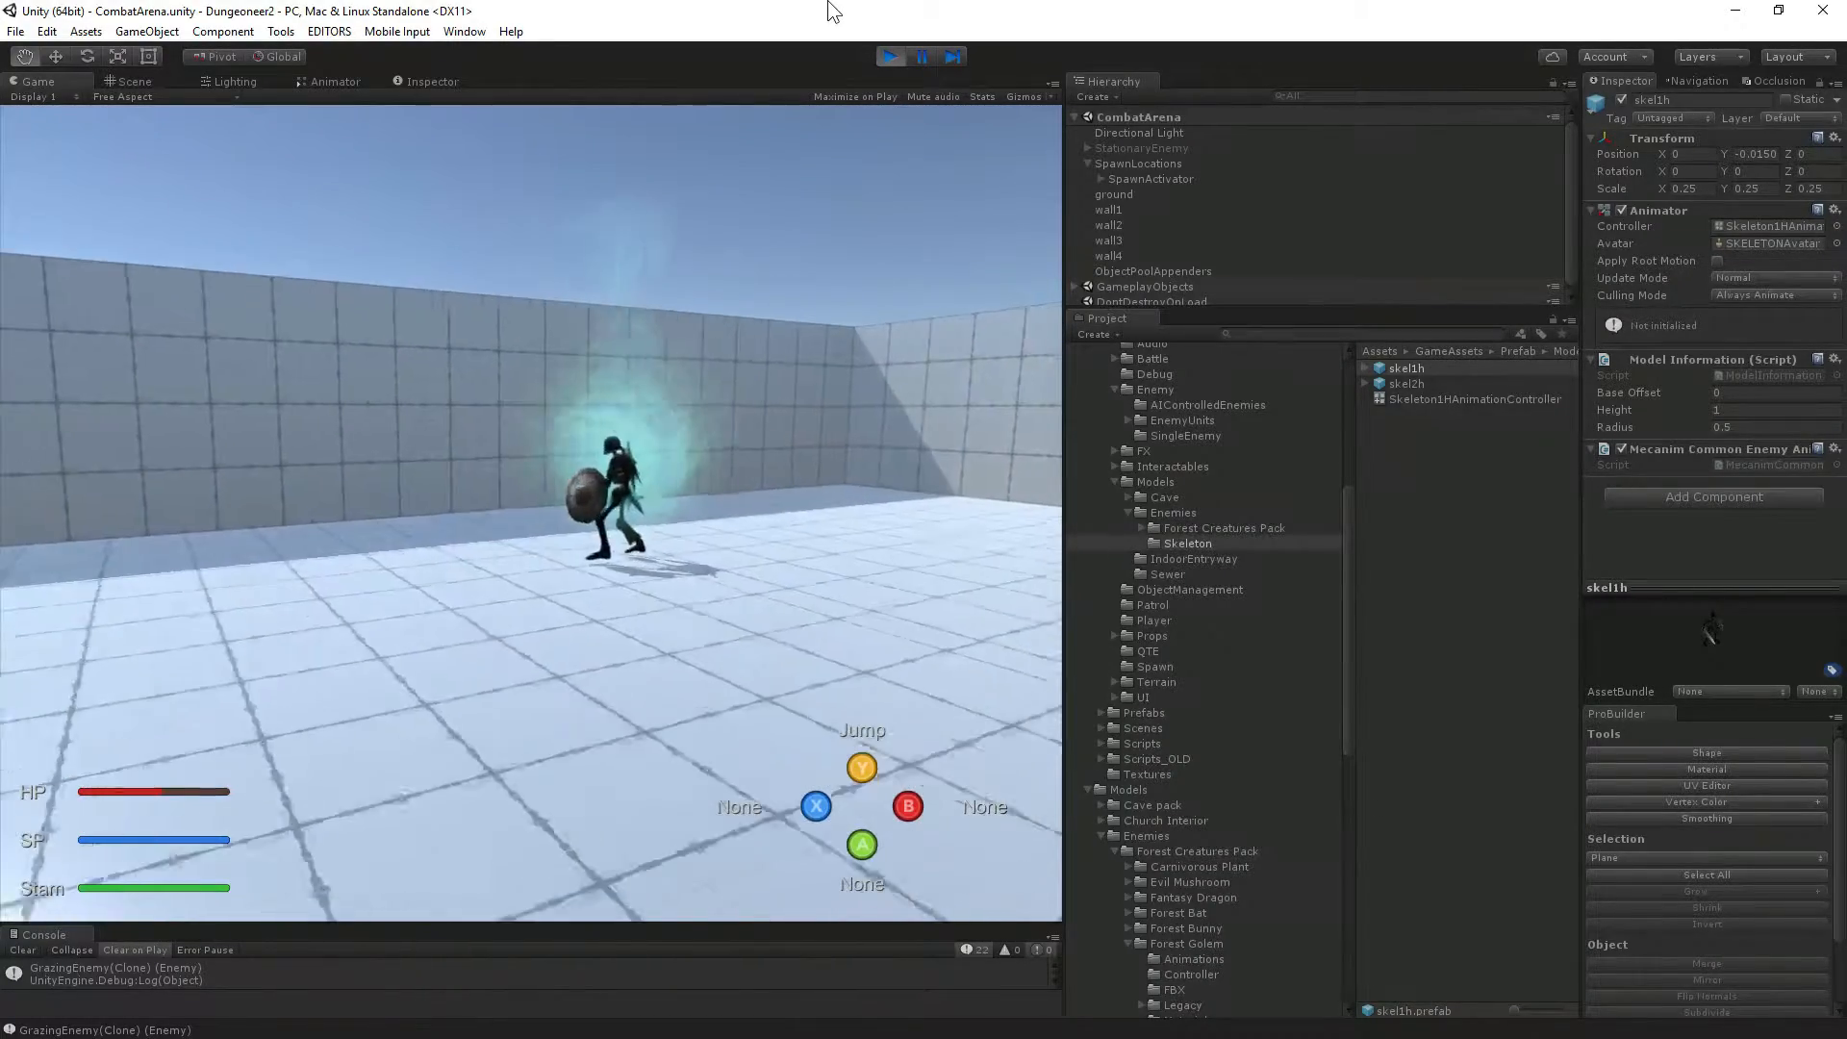
left_click(887, 44)
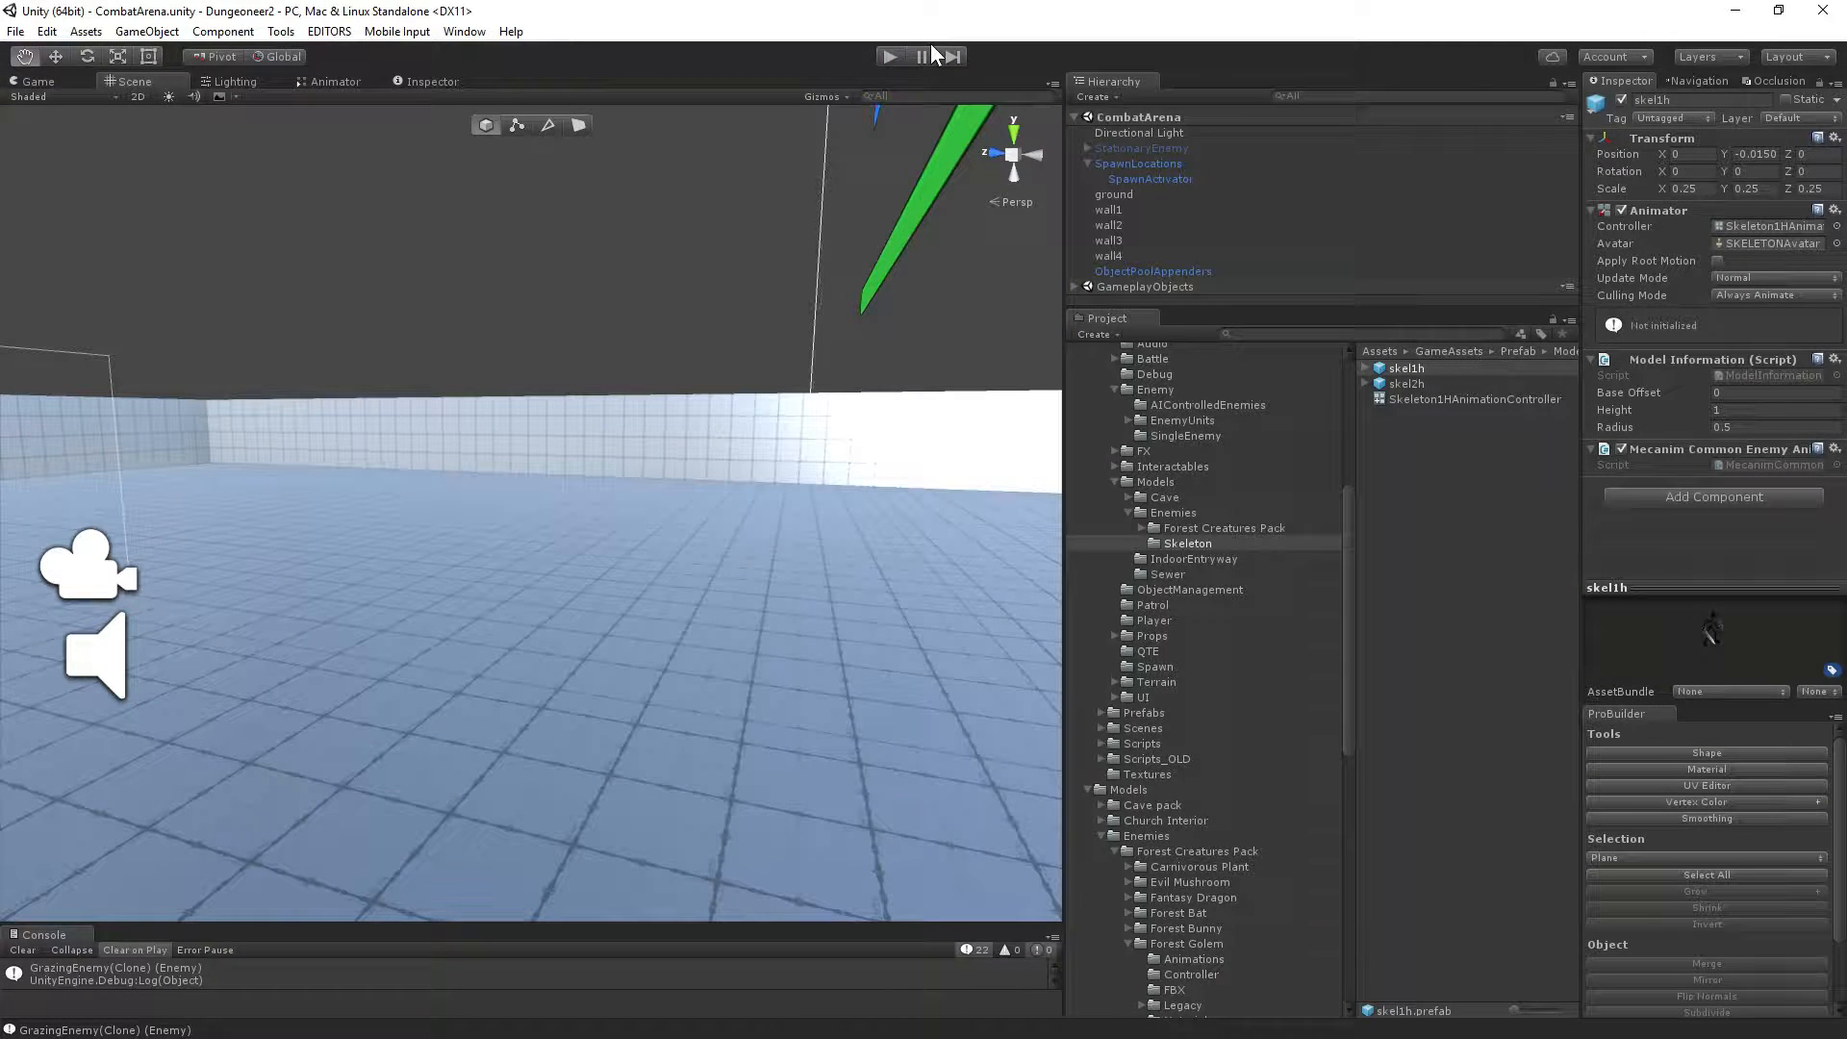
Duplicate Skeleton1HAnimationController and rename the copy Skeleton2HAnimationController.
left_click(1469, 399)
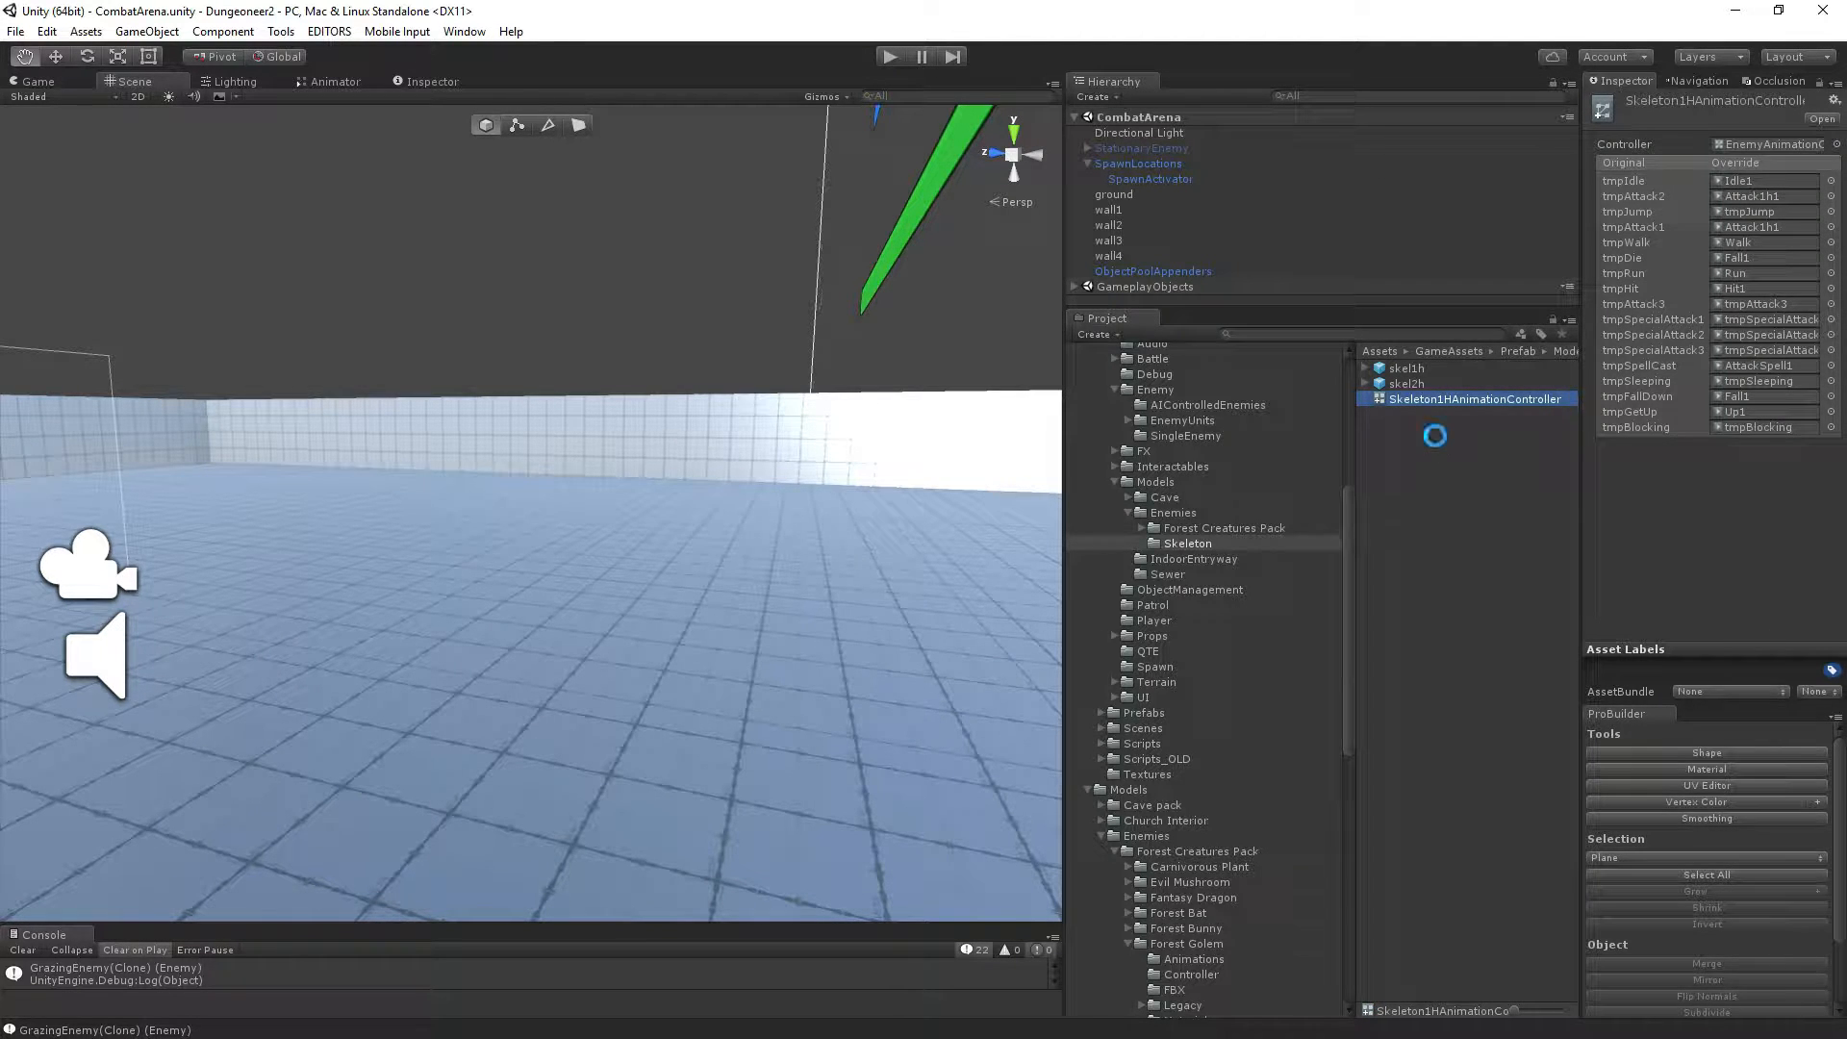
key("ctrl+d")
key("F2")
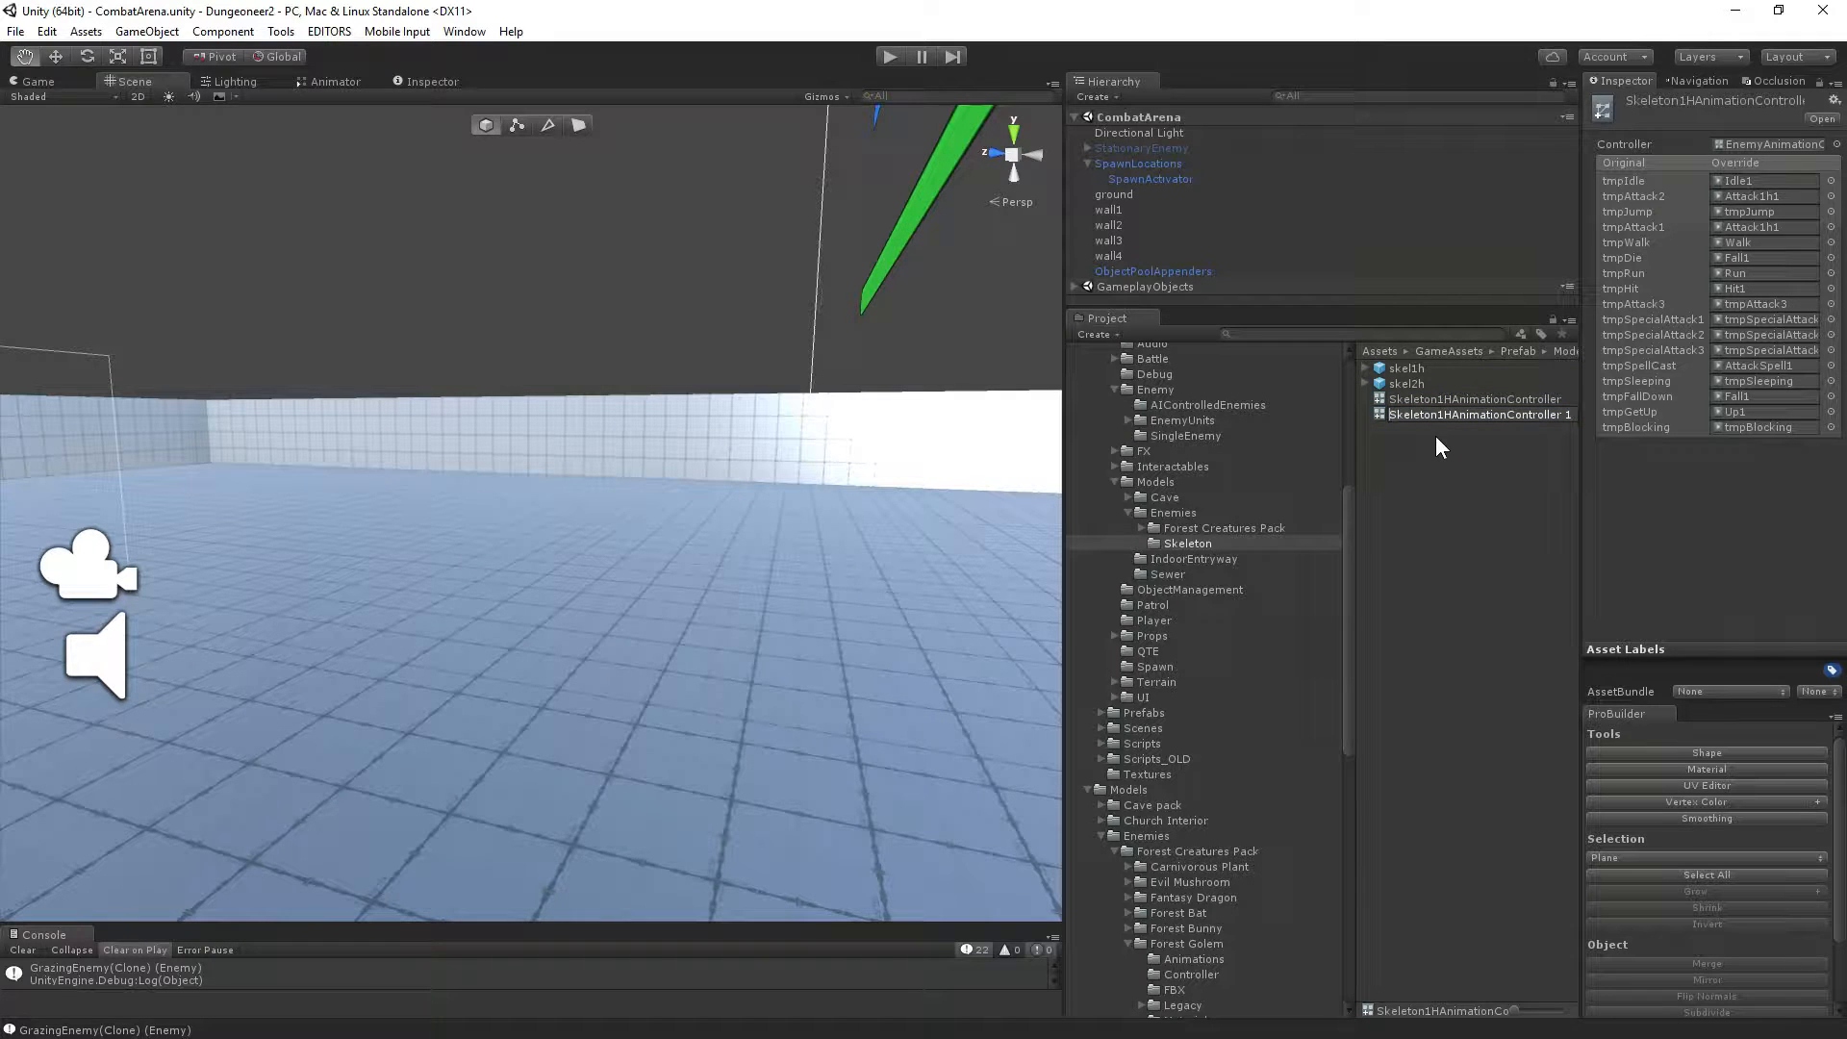
key("Right")
key("Right")
key("Right")
key("BackSpace")
type("2")
key("End")
key("BackSpace")
key("BackSpace")
key("Return")
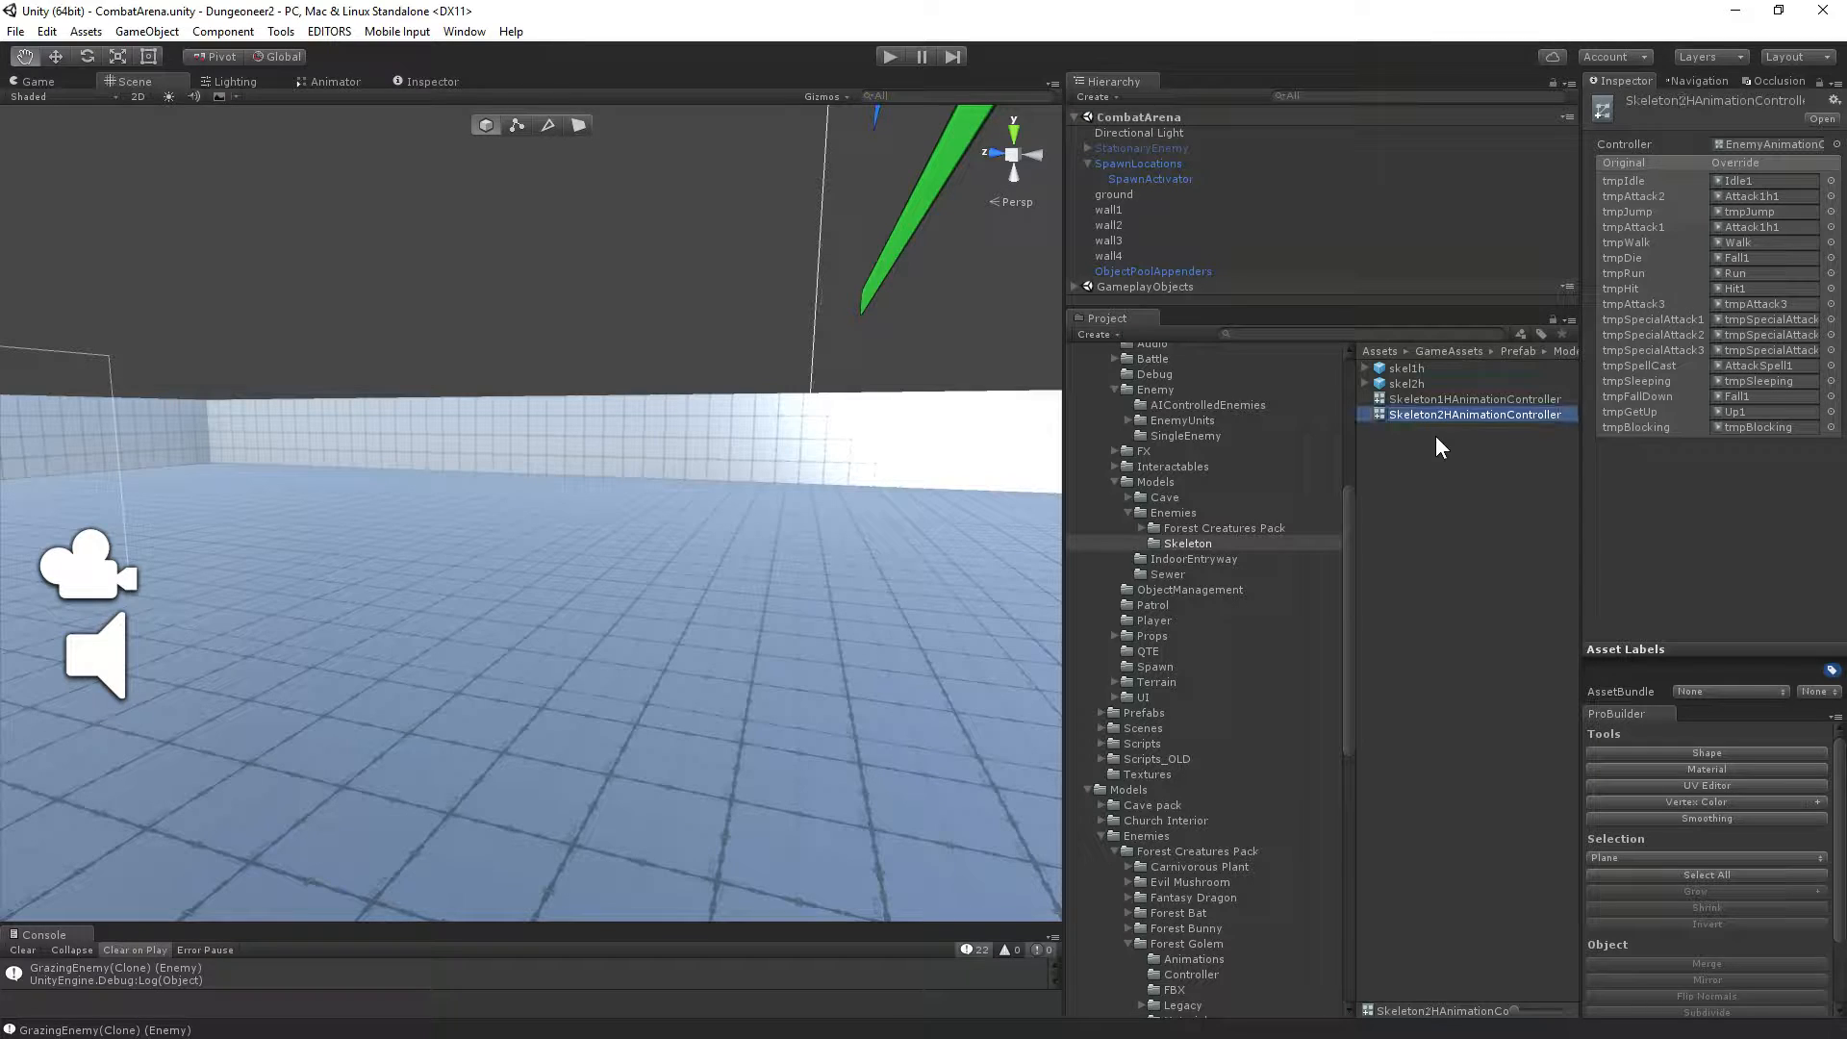
Compare the skel1h and skel2h models in an enlarged preview and review the overrides of both skeleton animation controllers.
left_click(1480, 403)
left_click(1479, 411)
left_click(1397, 374)
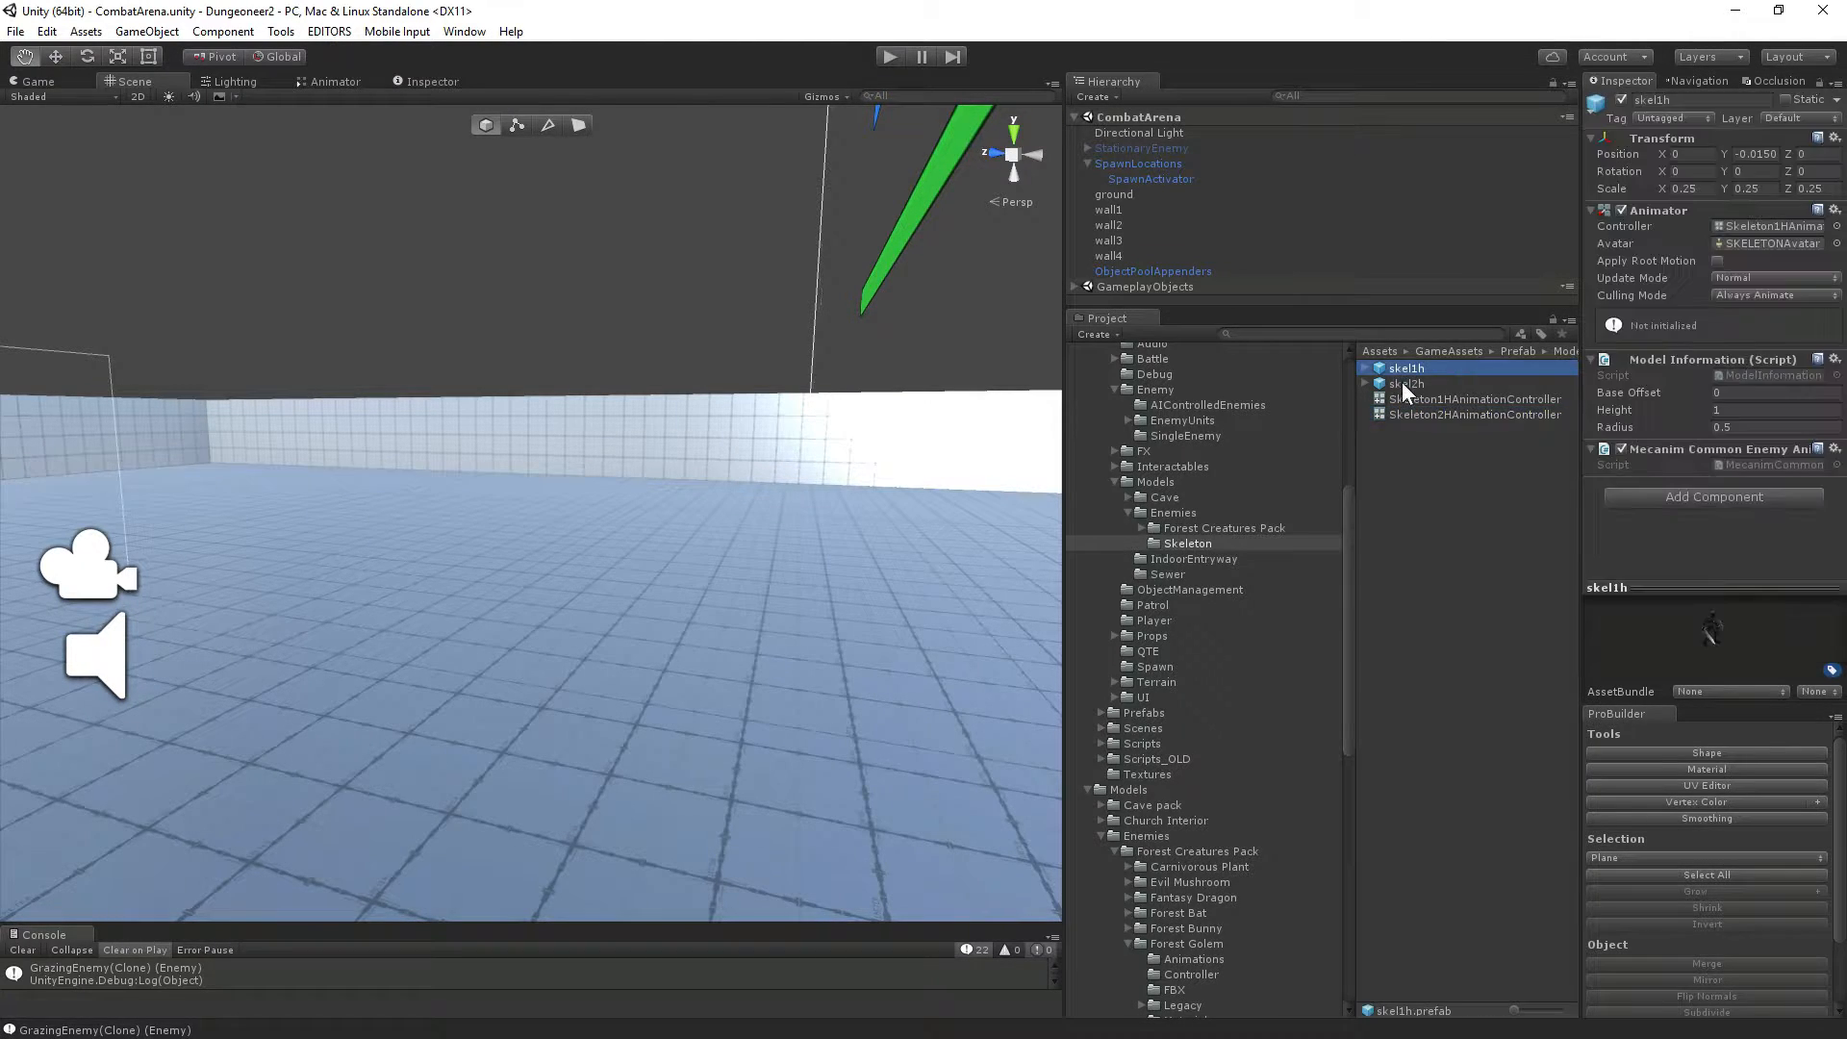
left_click_drag(1733, 586, 1705, 435)
mouse_move(1716, 556)
left_mouse_down()
mouse_move(1699, 528)
mouse_move(1570, 489)
mouse_move(1705, 567)
mouse_move(1657, 452)
mouse_move(1684, 466)
mouse_move(1690, 552)
left_mouse_up()
left_click(1428, 416)
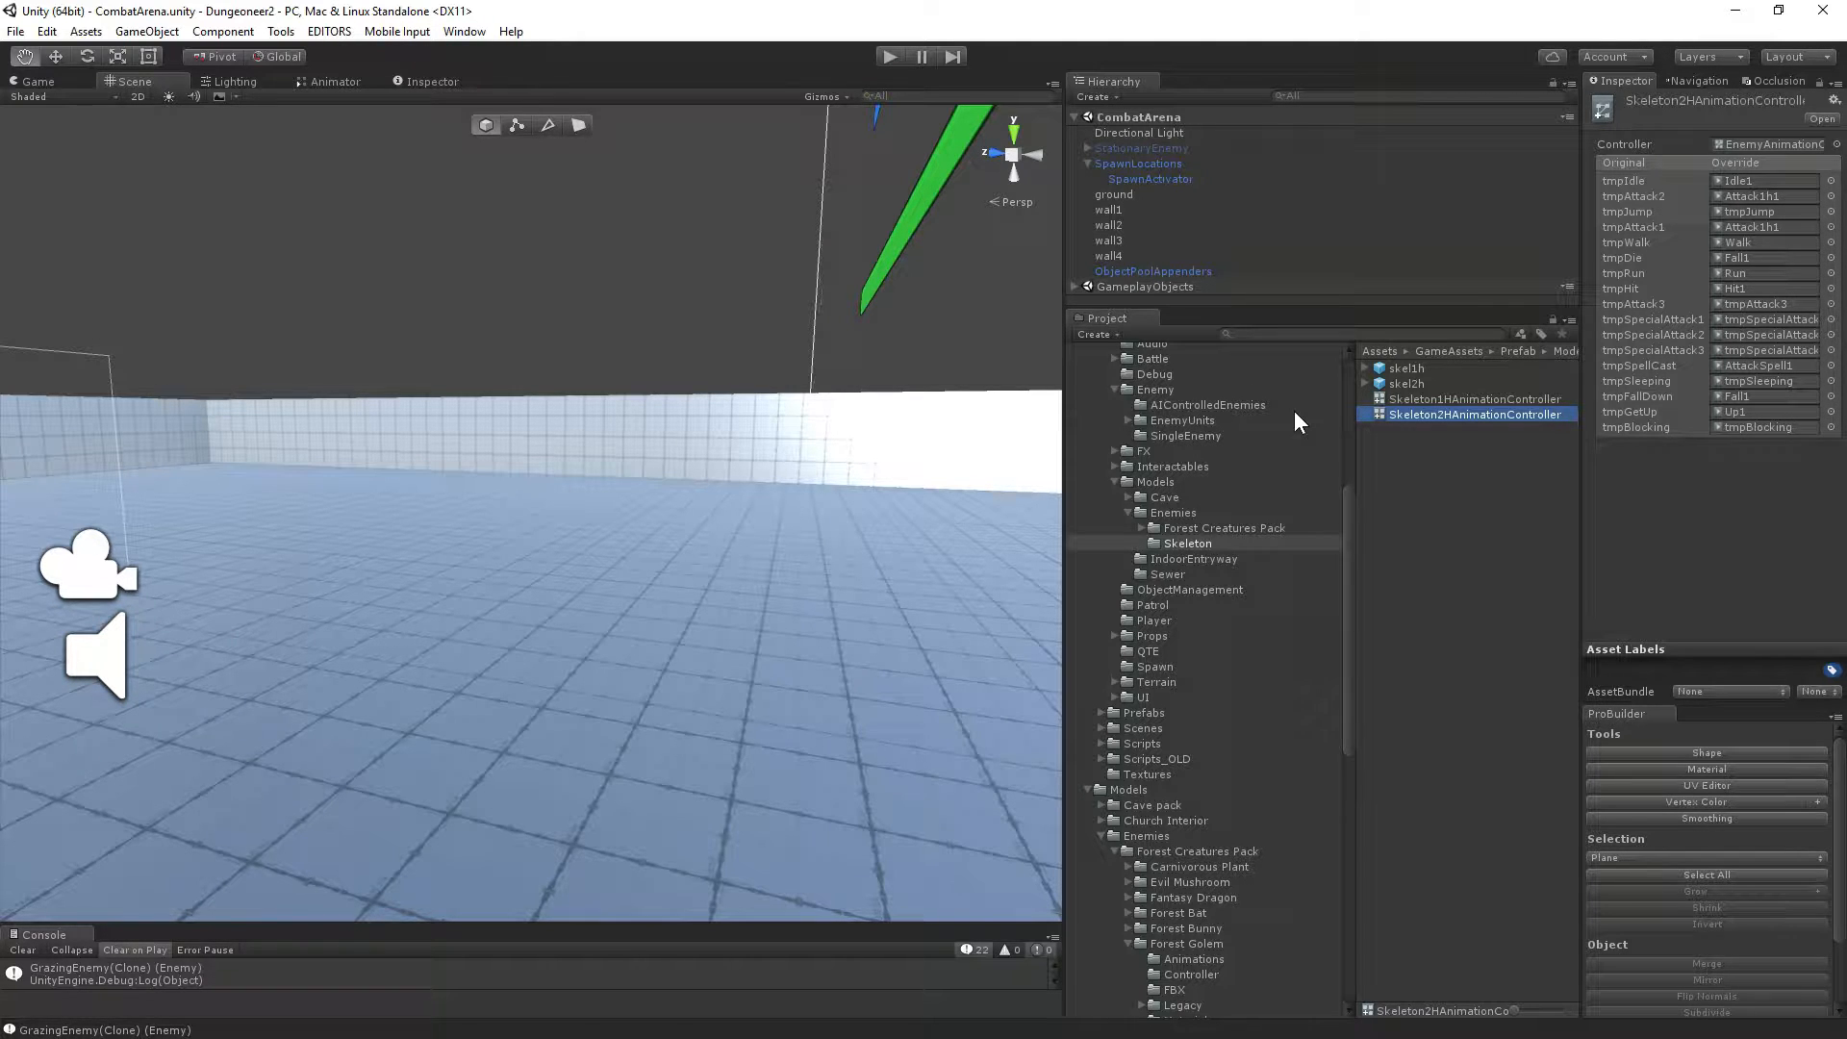
left_click(1468, 400)
left_click(1412, 369)
left_click(1418, 412)
left_click(1414, 384)
left_click_drag(1707, 547, 1718, 433)
left_click_drag(1732, 573, 1566, 491)
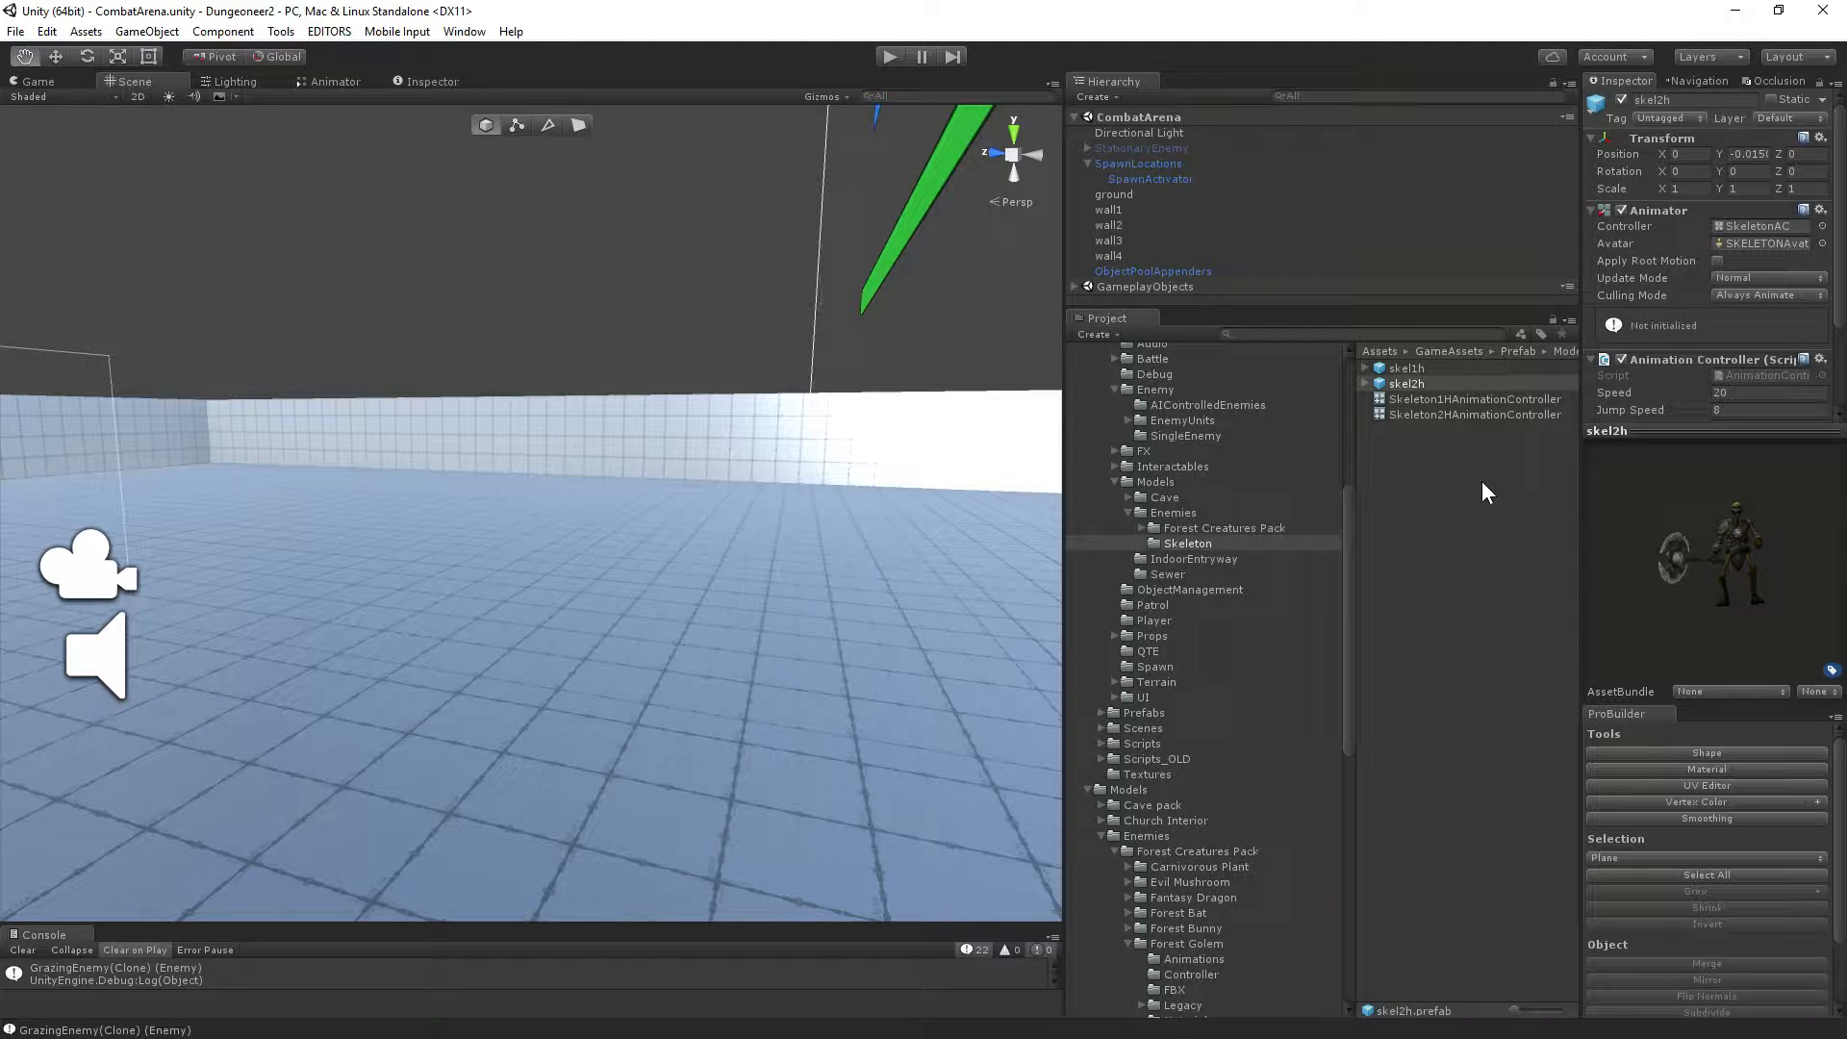
Show the overrides of Skeleton2HAnimationController and collapse the expanded attack, fall and hit models in the SkeletonPack animation folder.
left_click(1467, 414)
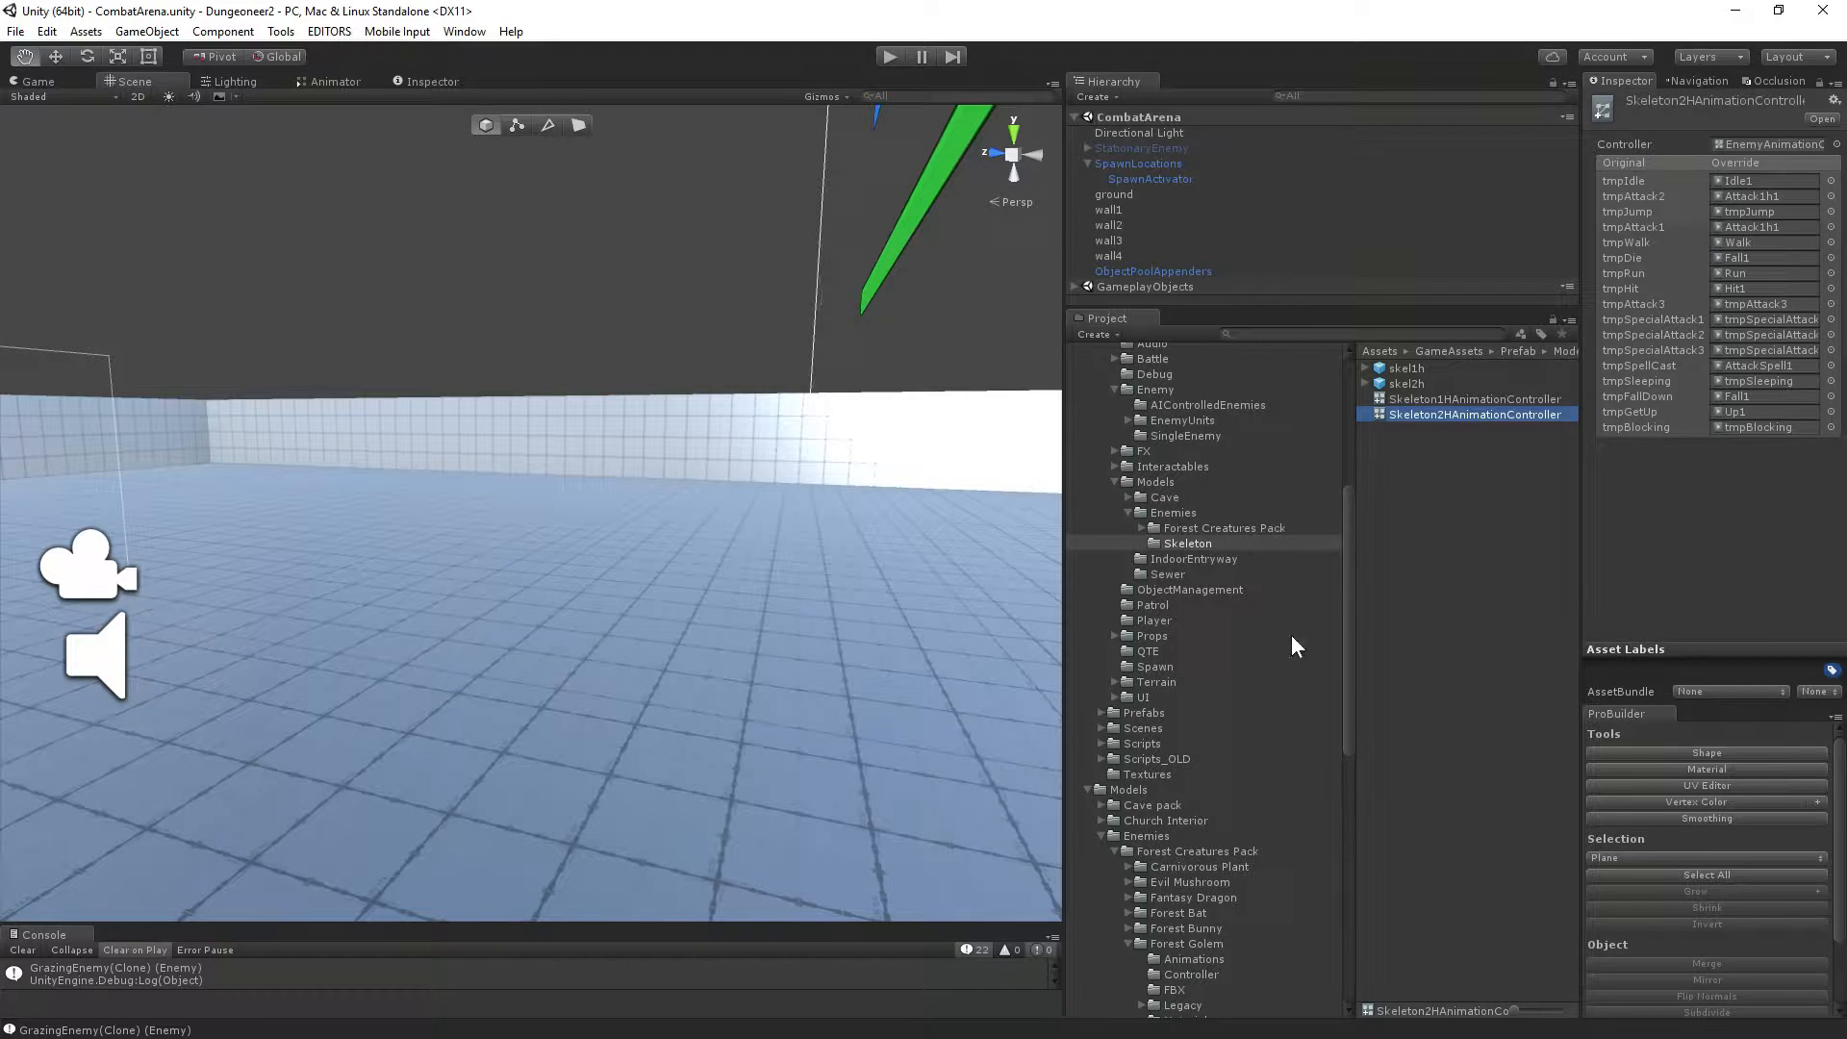
scroll(1292, 639, "down", 11)
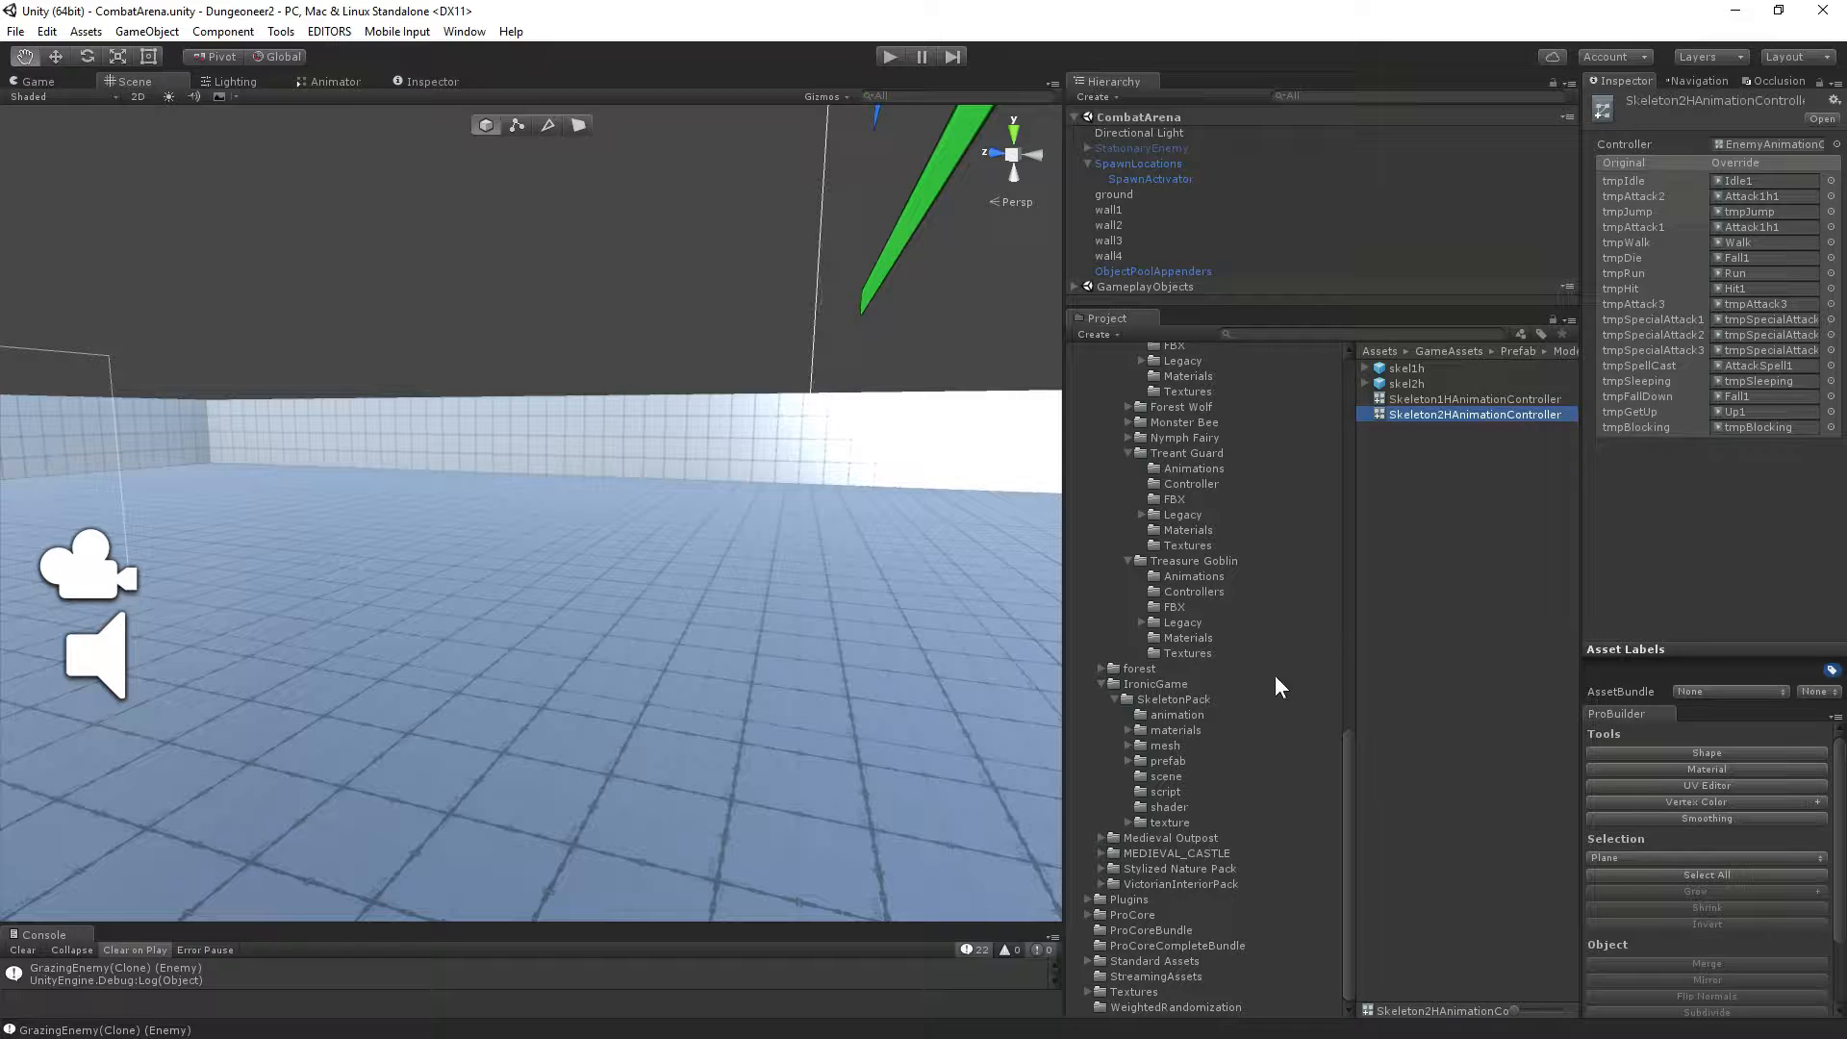
left_click(1168, 712)
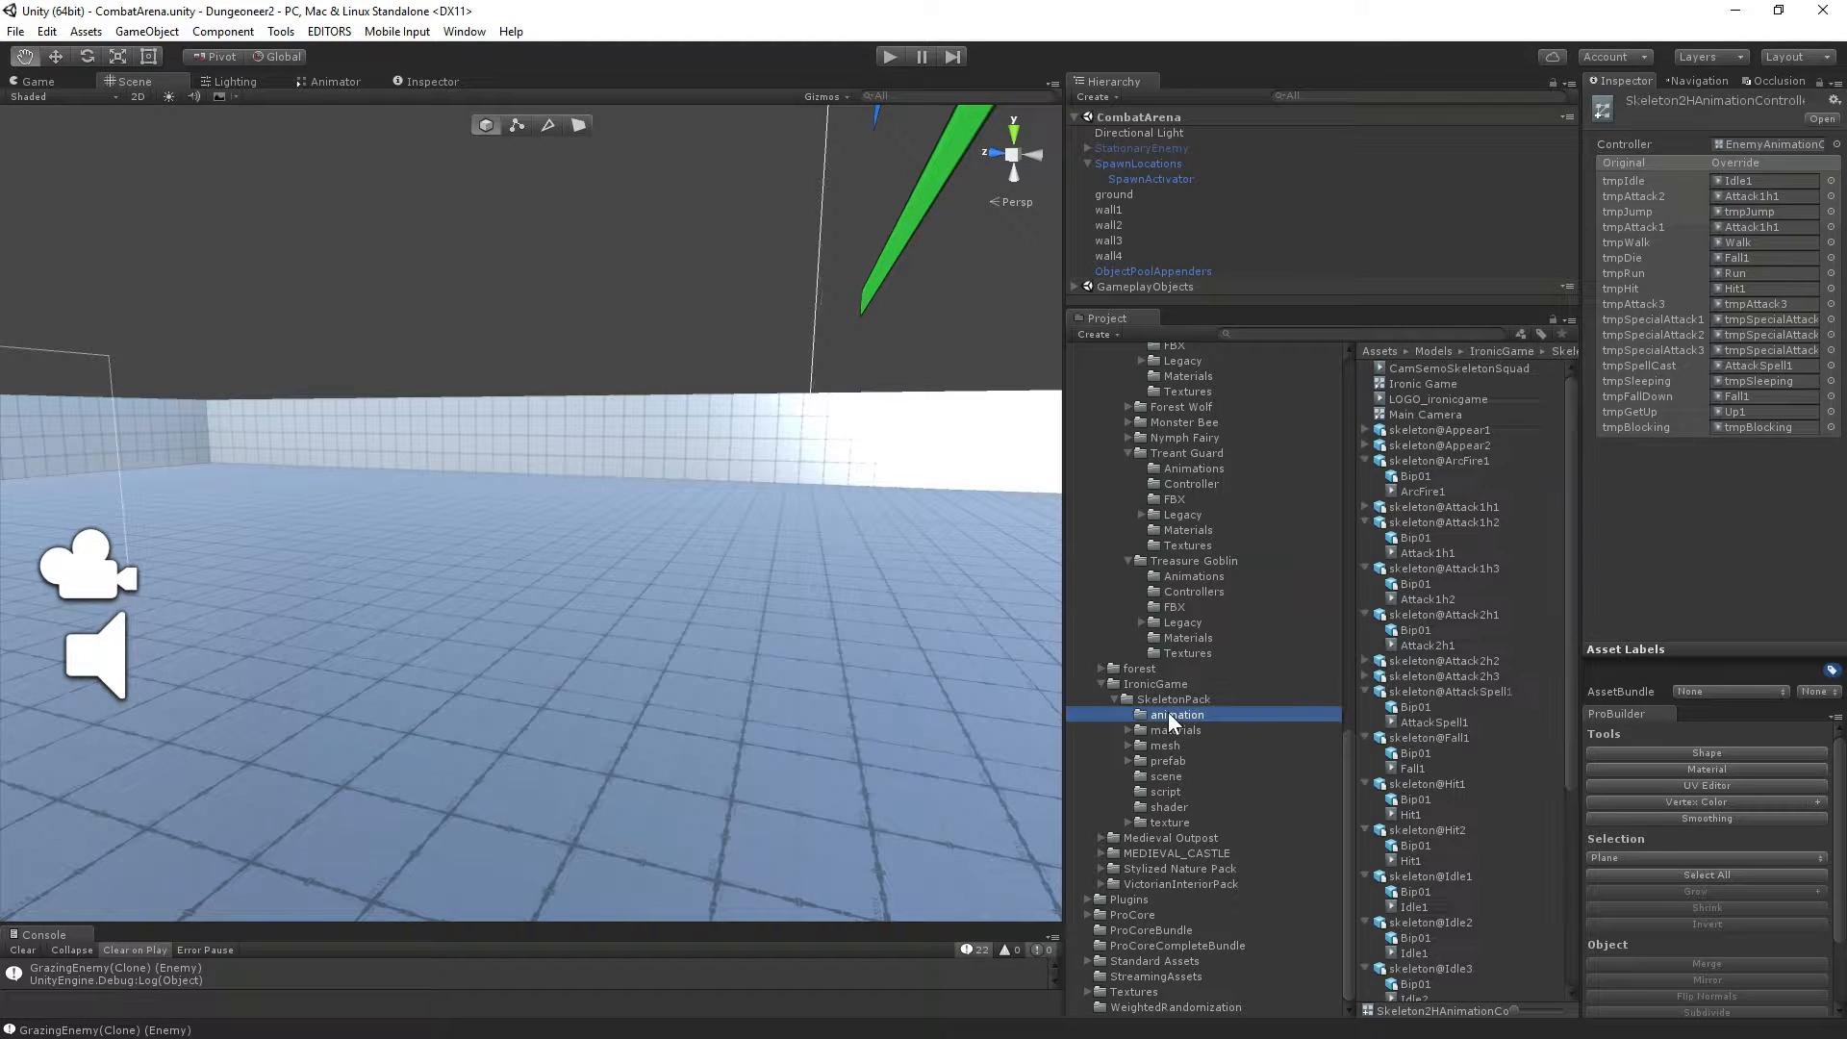
left_click(1365, 462)
left_click(1365, 489)
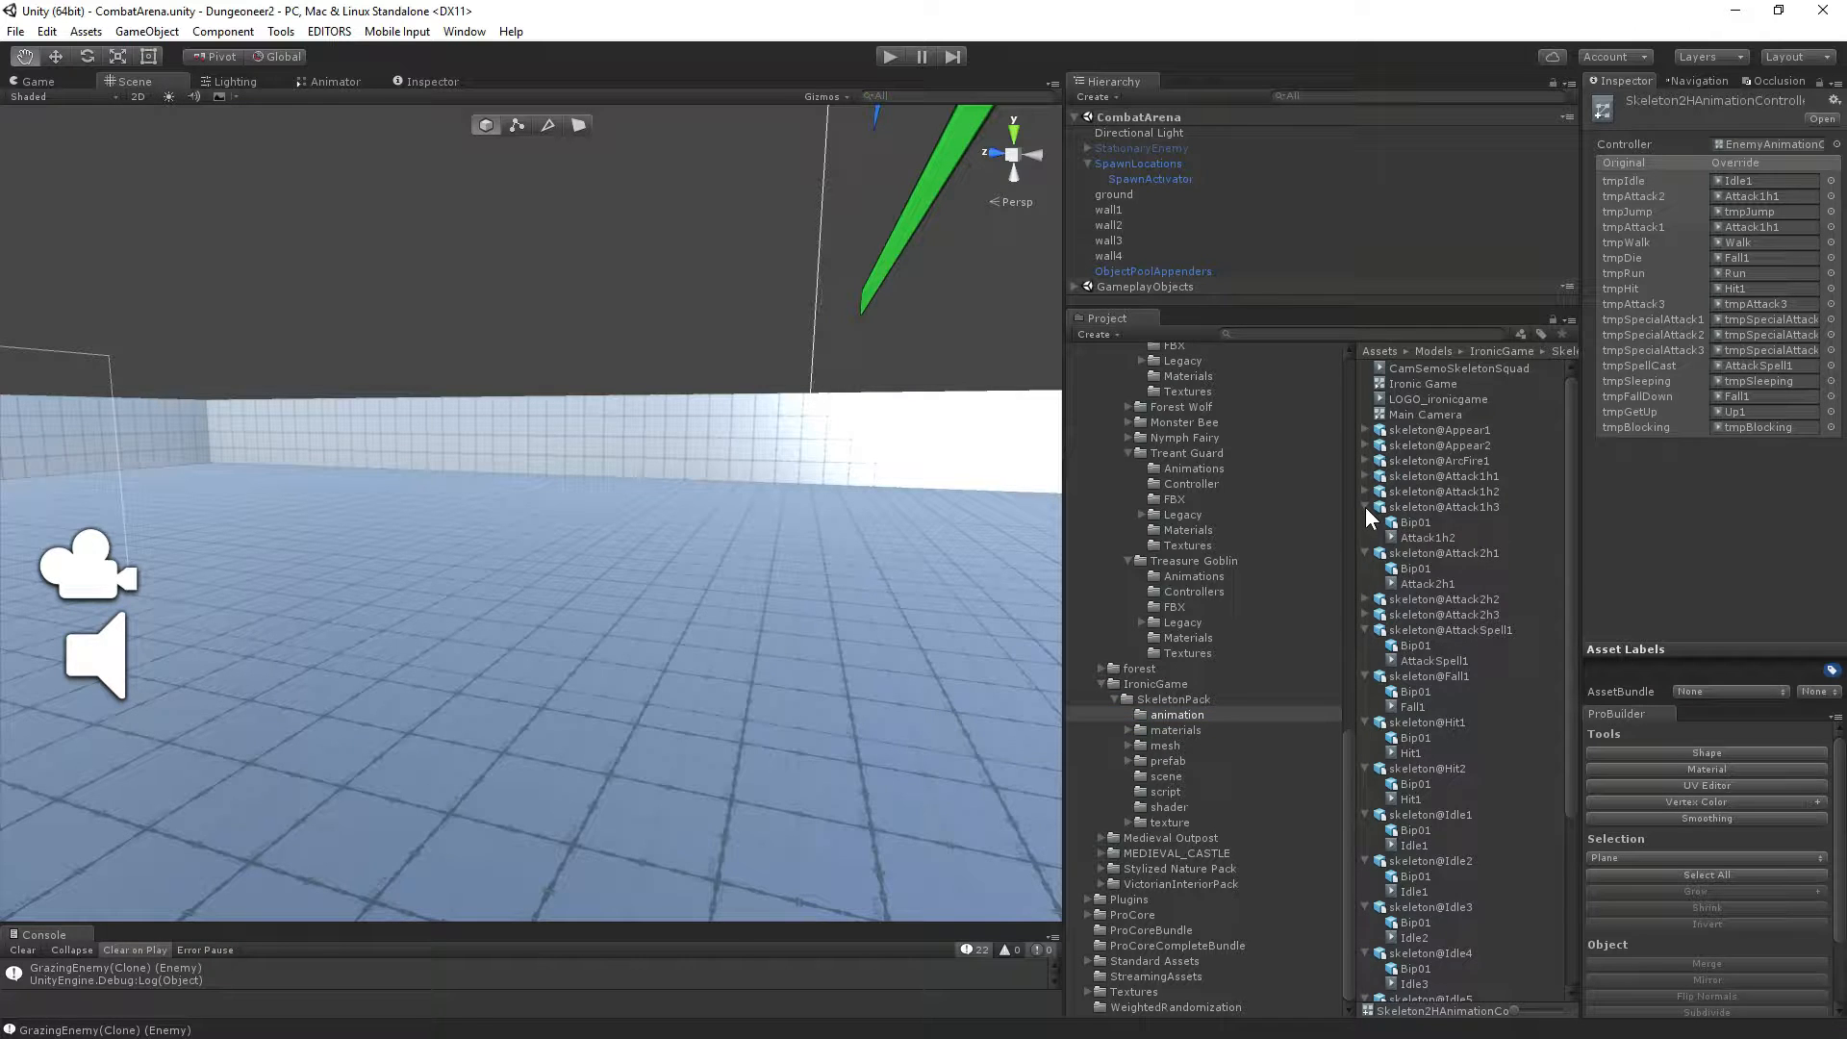
left_click(1365, 507)
left_click(1361, 524)
left_click(1365, 568)
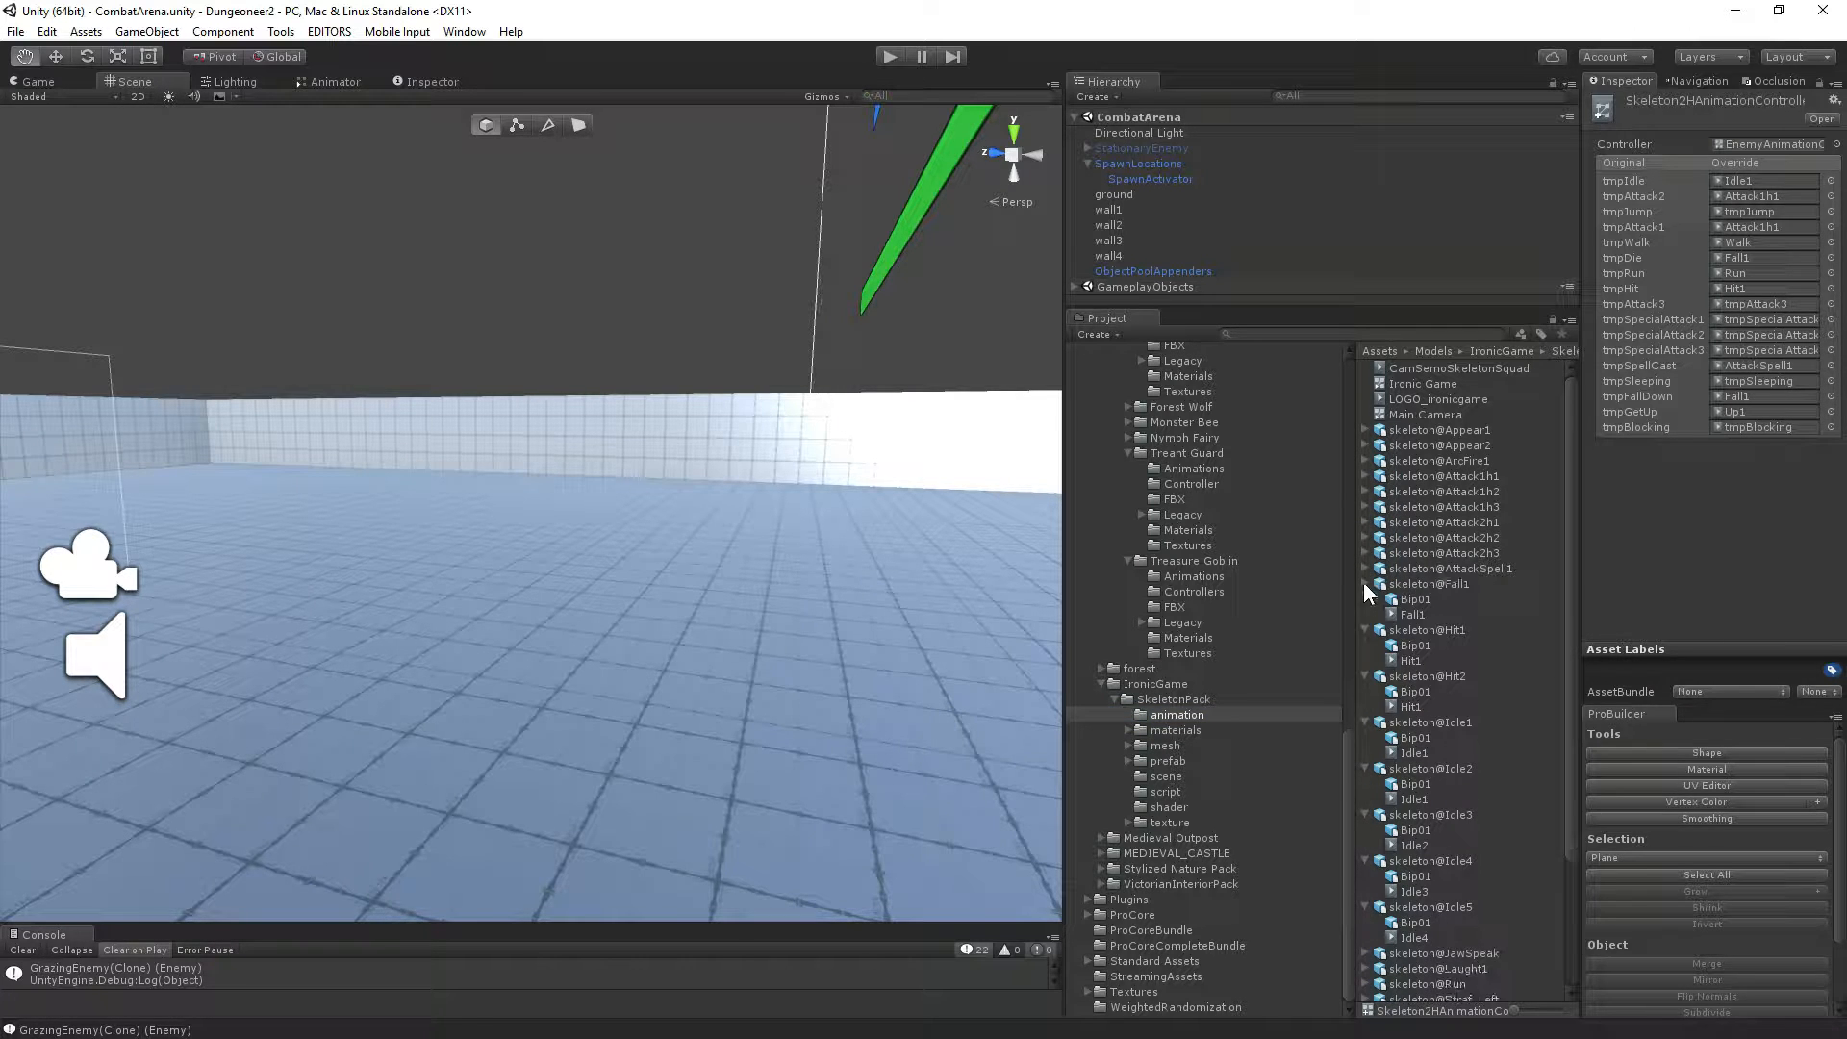
left_click(1365, 583)
left_click(1365, 599)
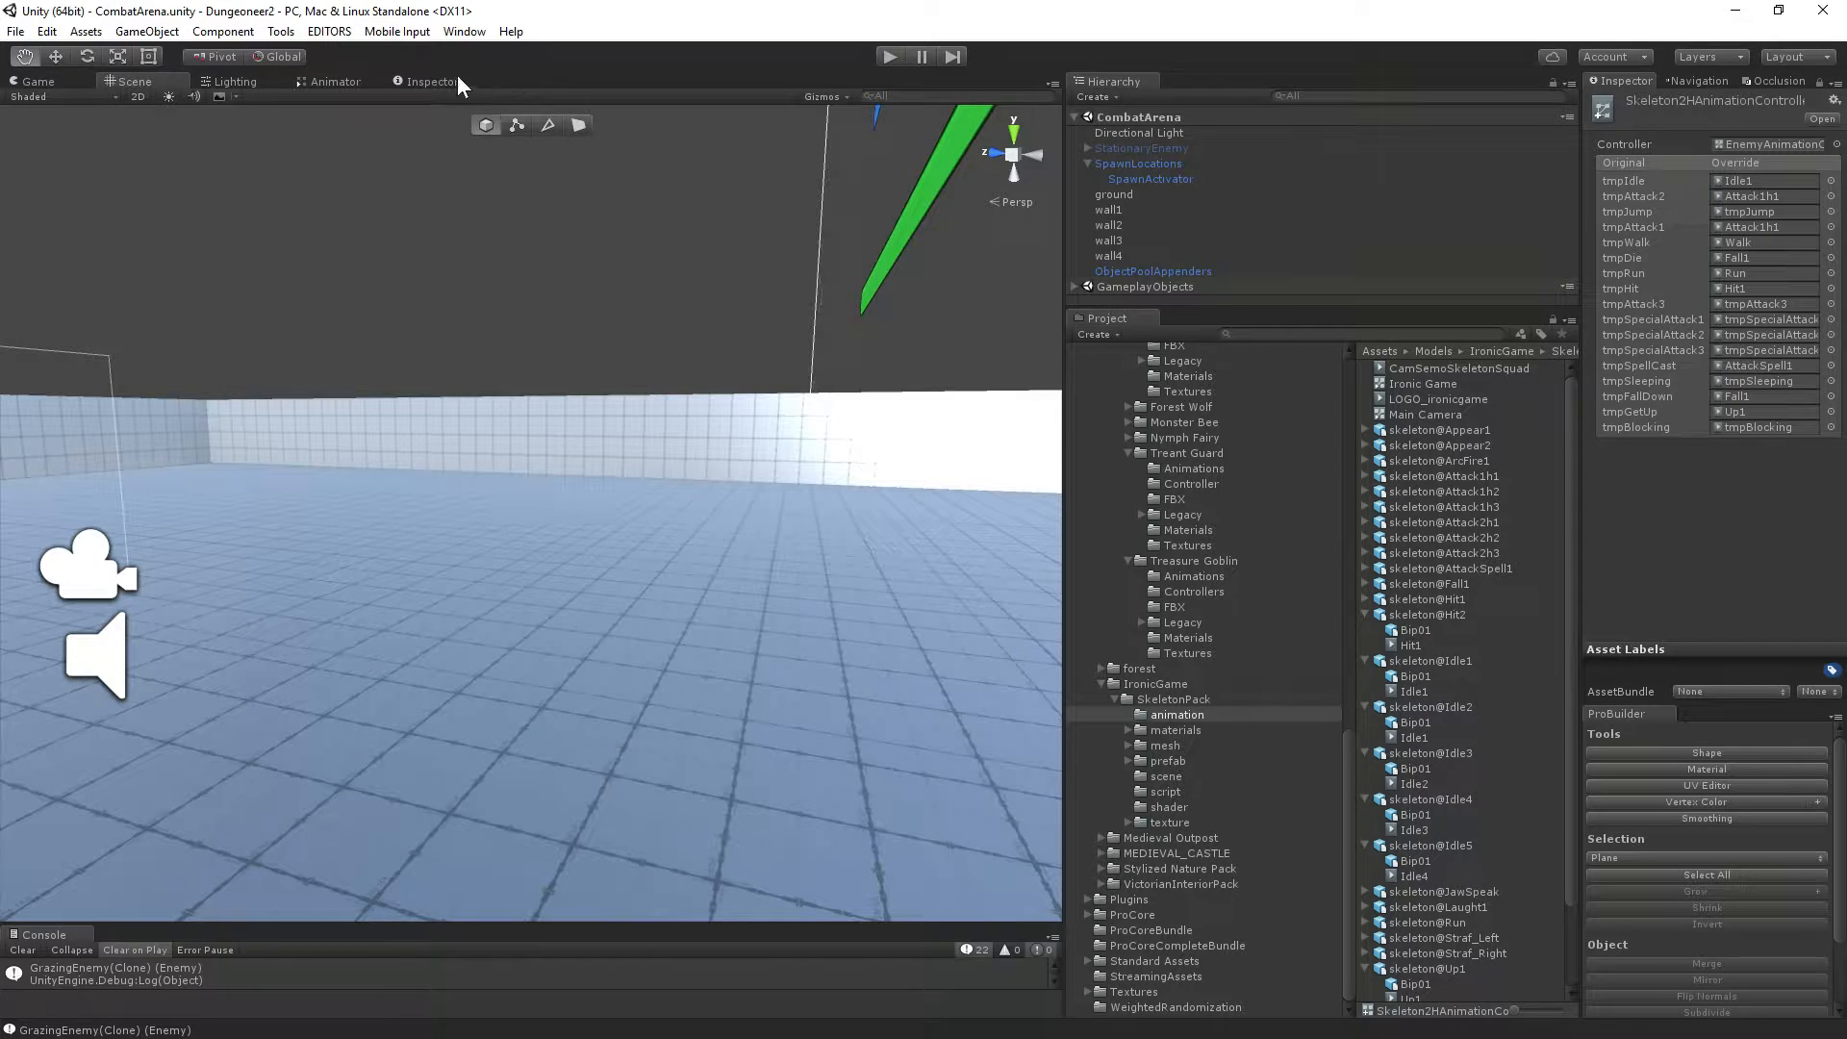
Open the Attack2h1 clip of skeleton@Attack2h1 in the larger Inspector while keeping the Skeleton2HAnimationController overrides in view.
left_click(433, 82)
left_click(1428, 429)
left_click(1415, 538)
left_click(1410, 630)
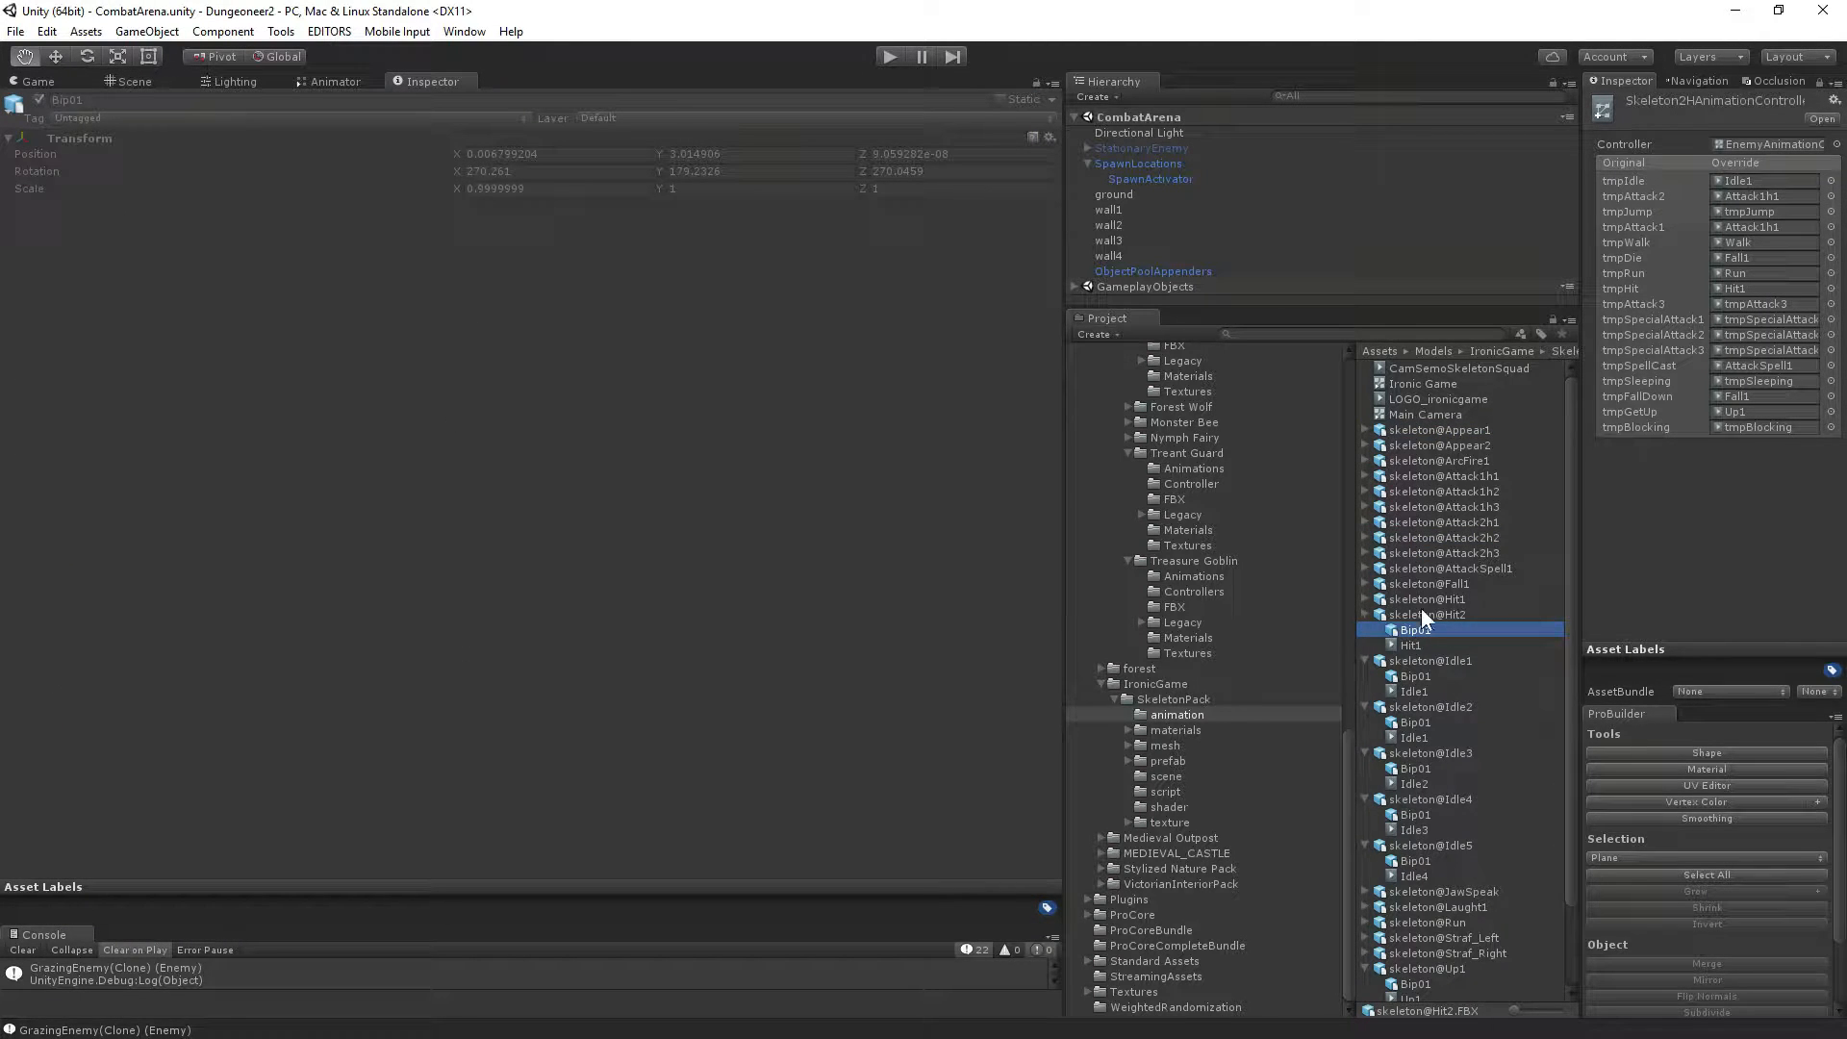
scroll(1421, 615, "down", 3)
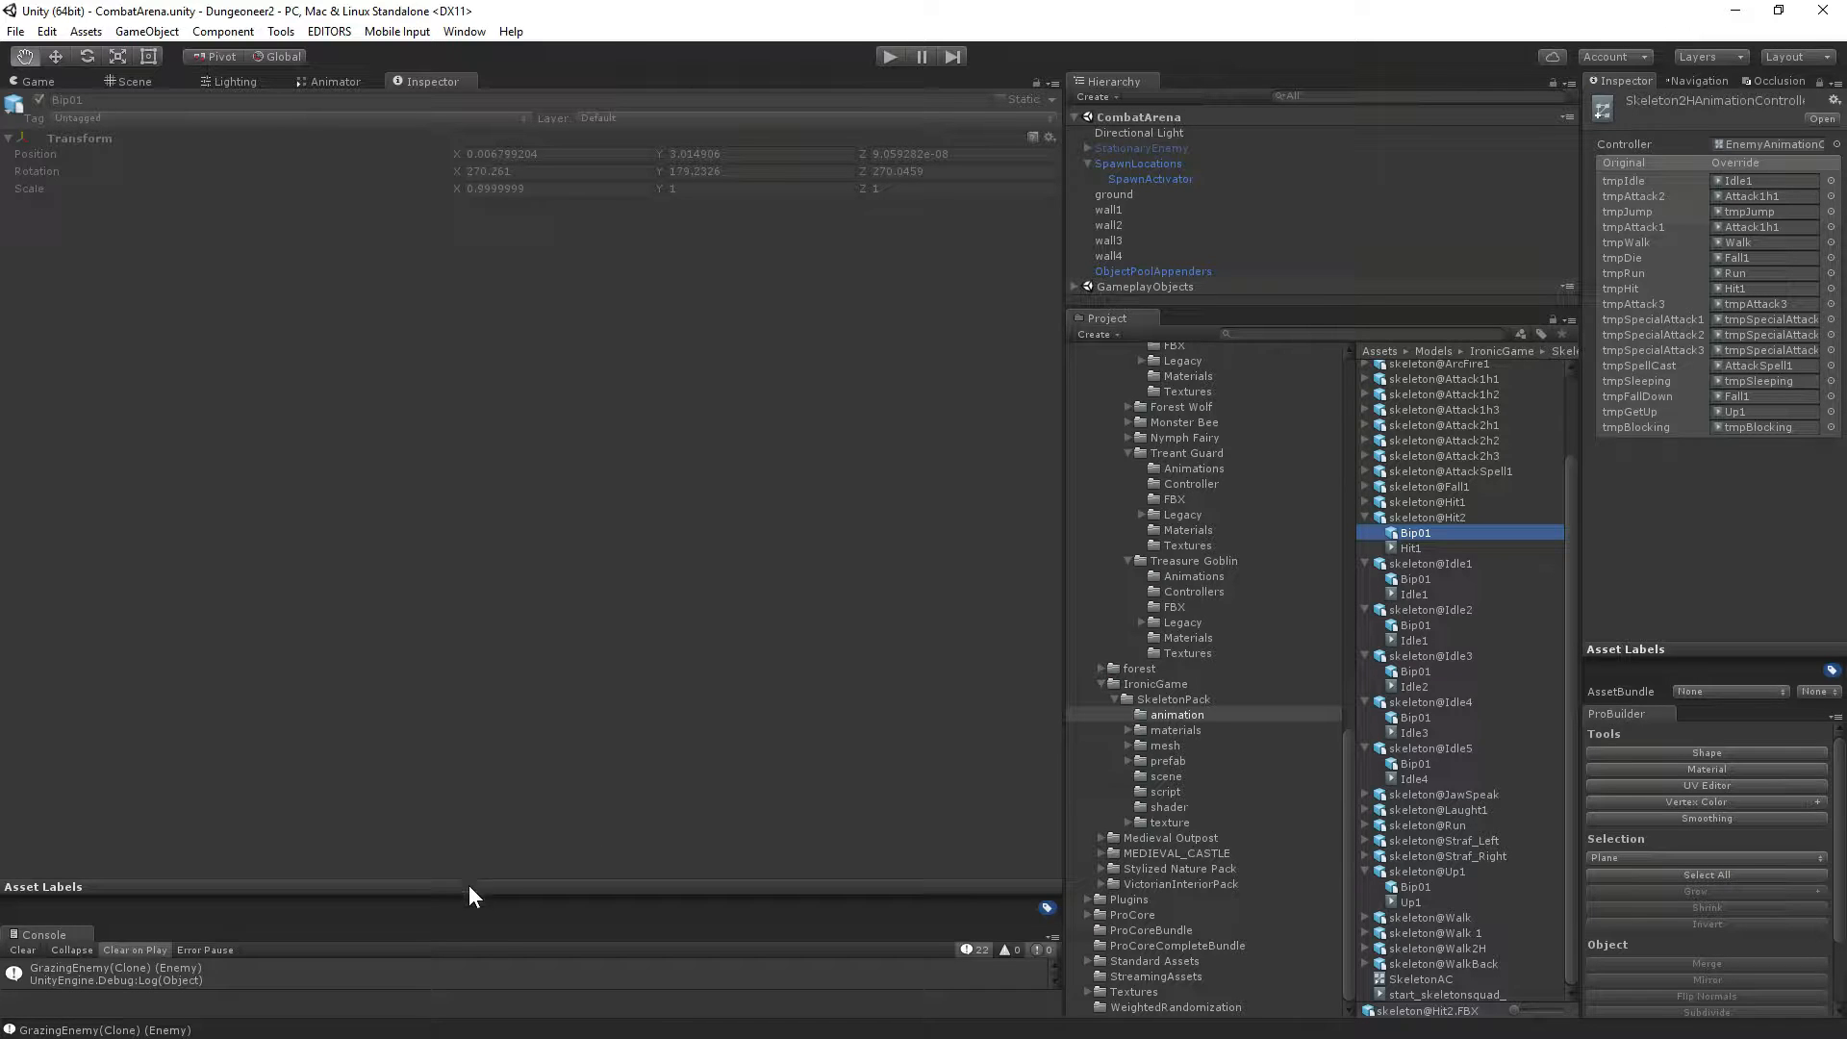
scroll(1443, 543, "up", 3)
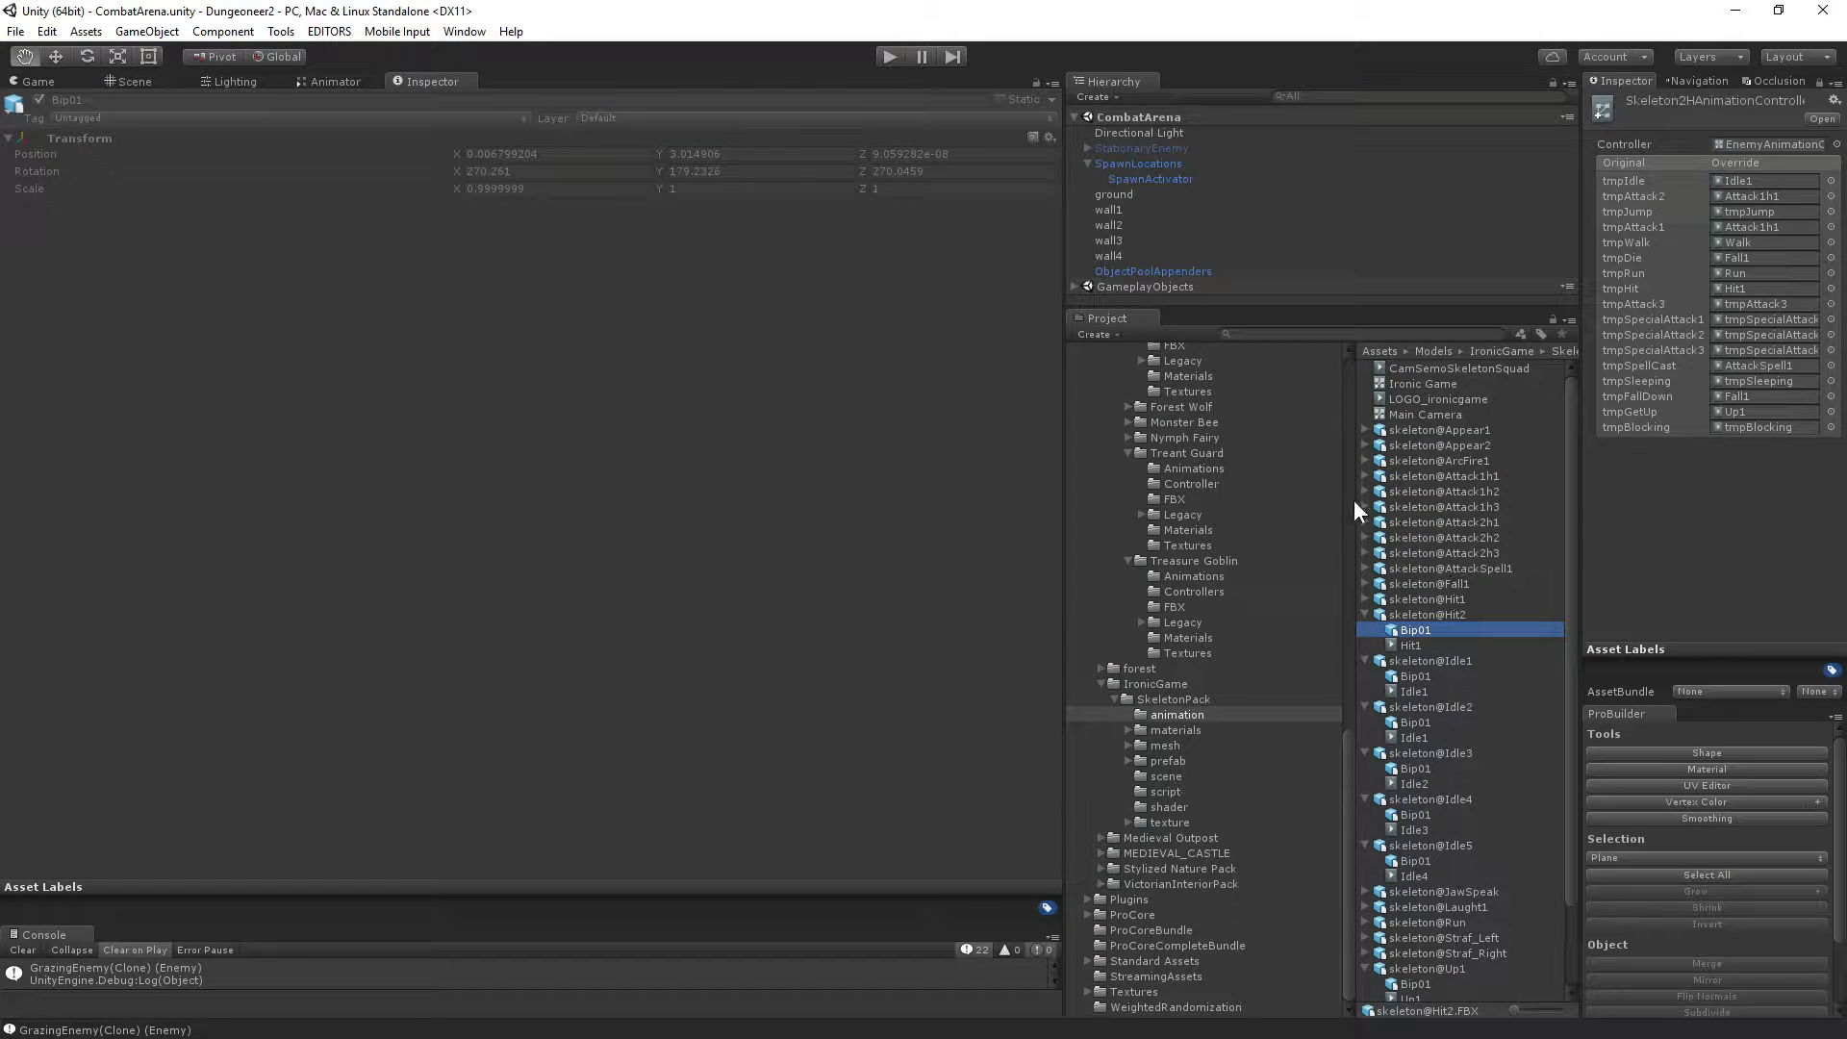
left_click(1366, 523)
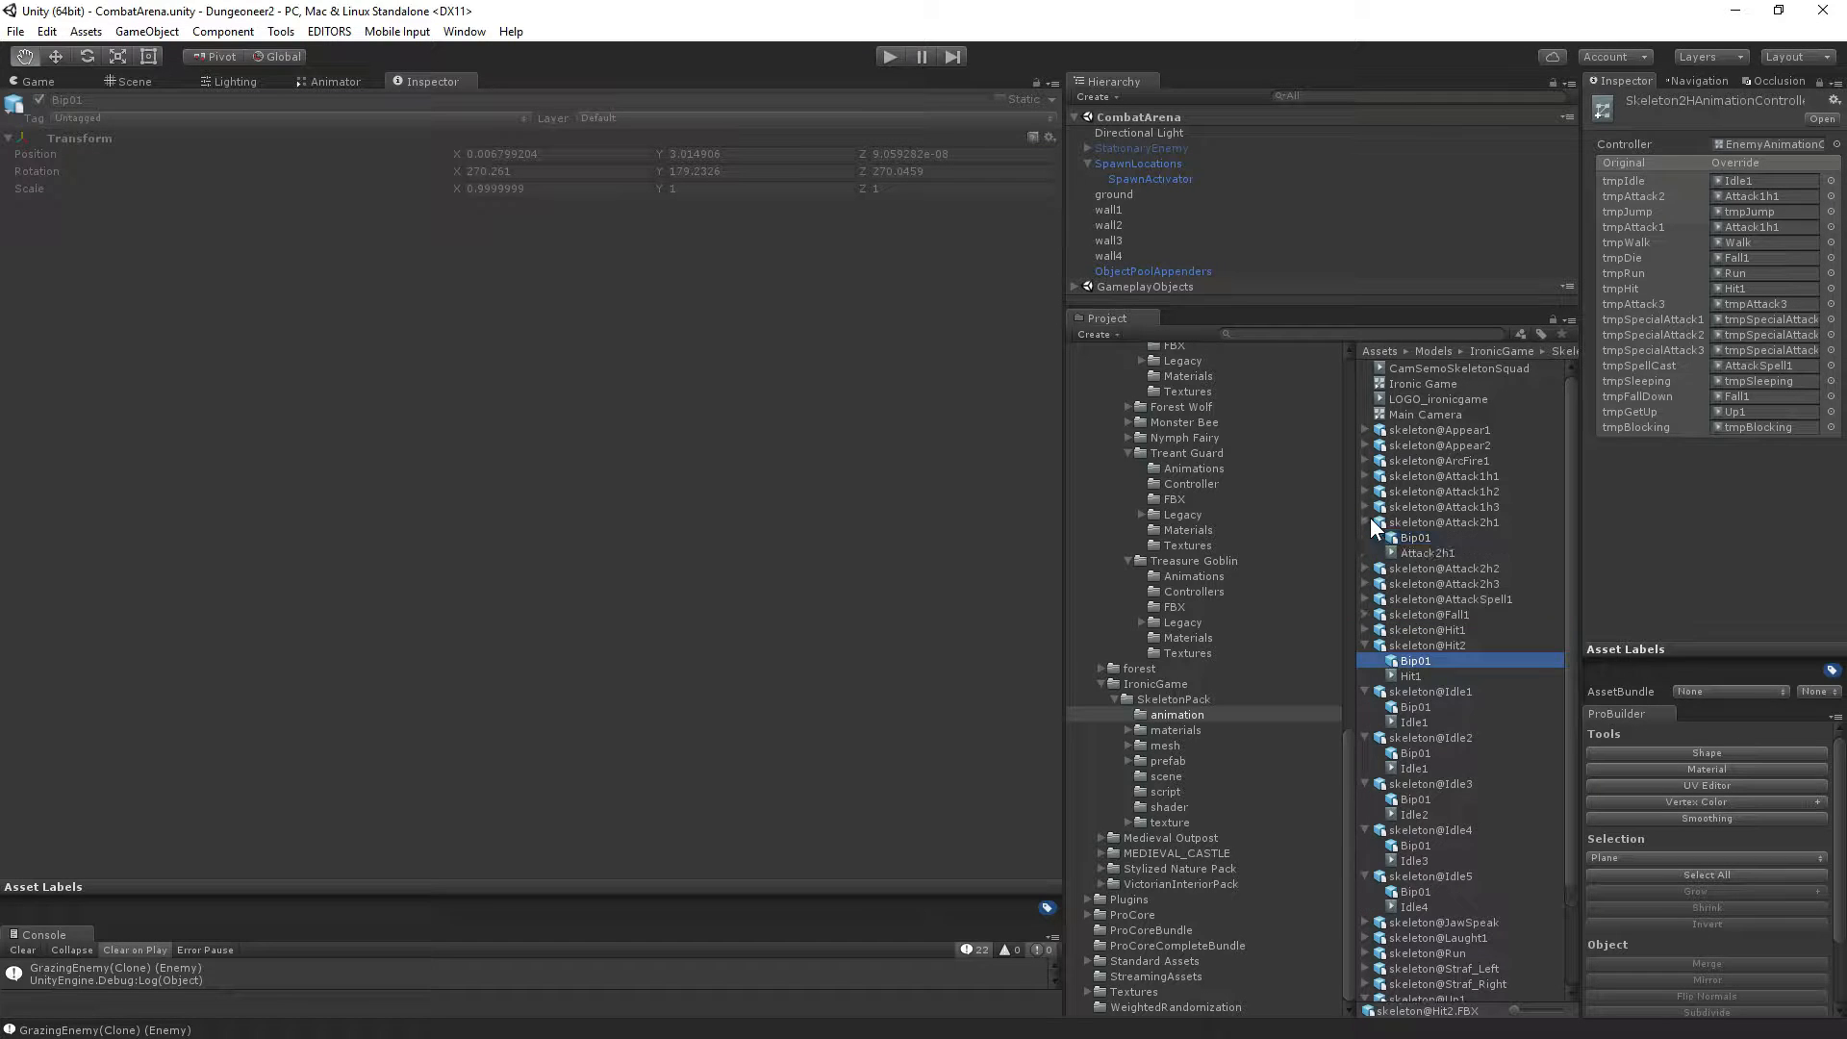
left_click(1415, 554)
Use the skel2h prefab from the Enemies Skeleton folder as the Attack2h1 clip's preview model and enlarge the preview.
scroll(1191, 541, "up", 10)
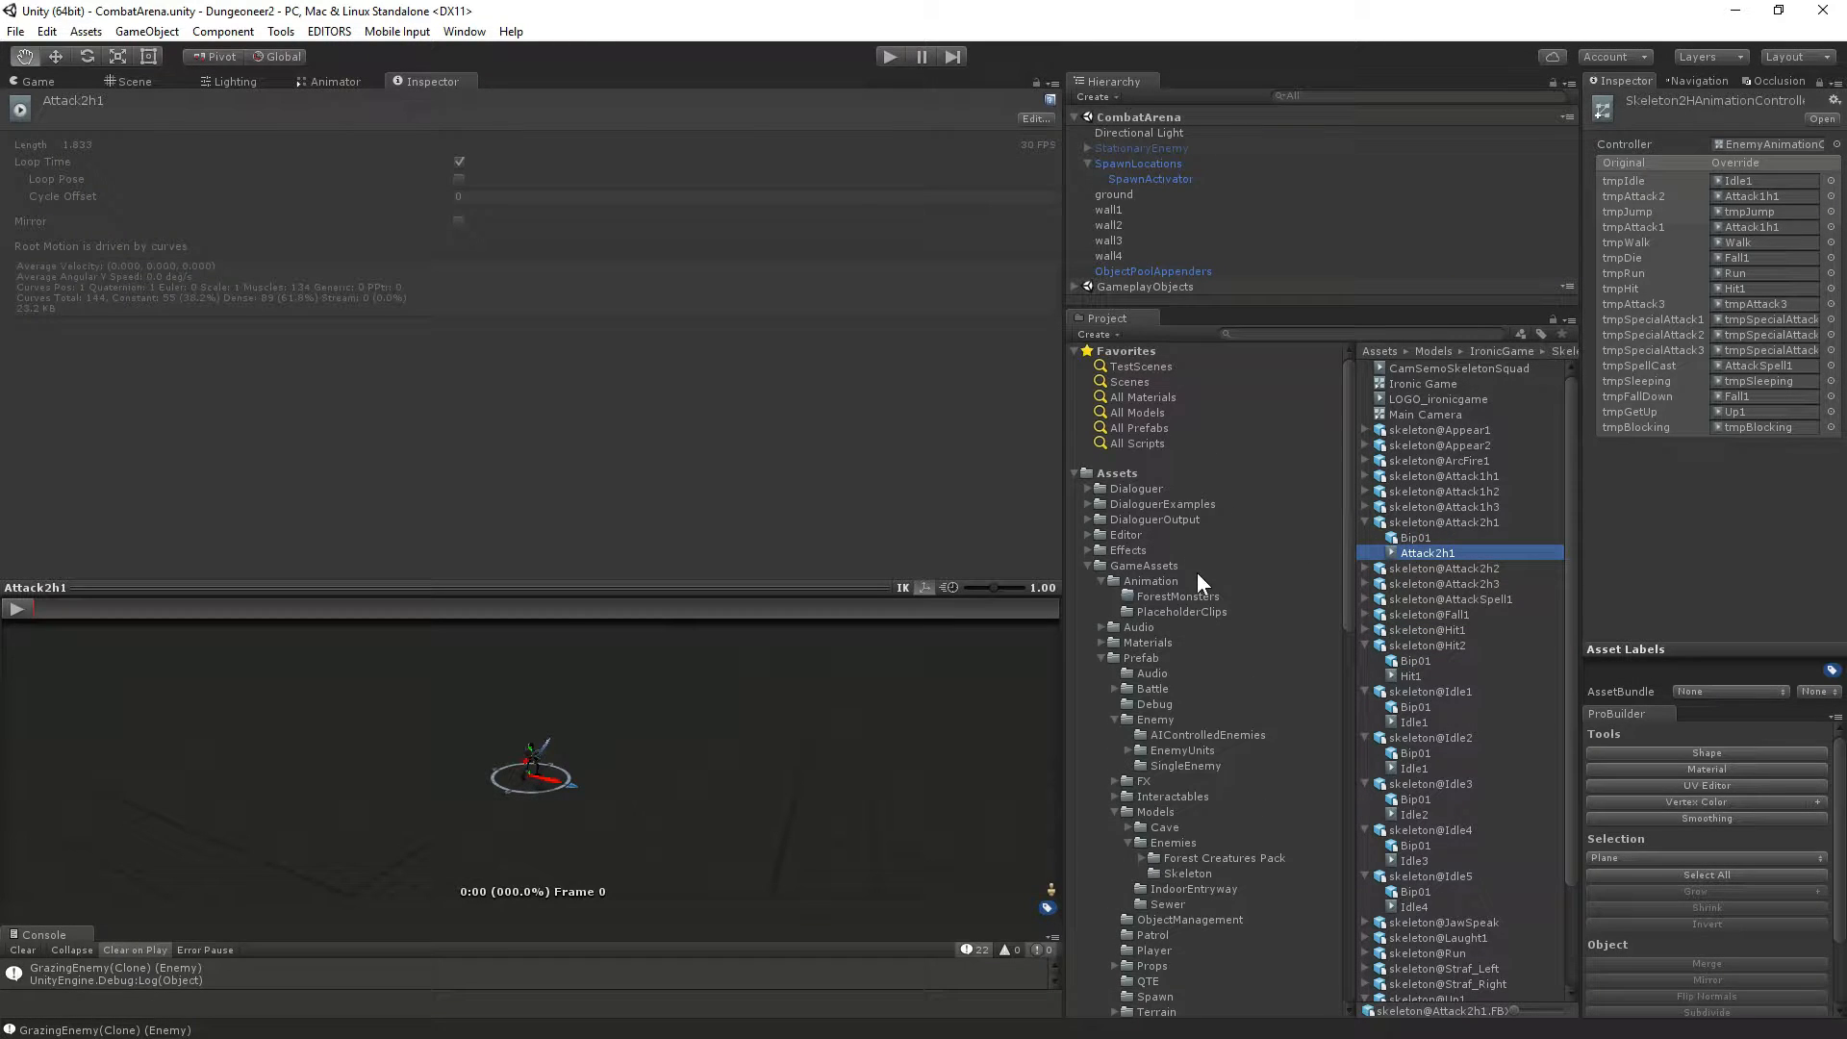
scroll(1164, 693, "down", 3)
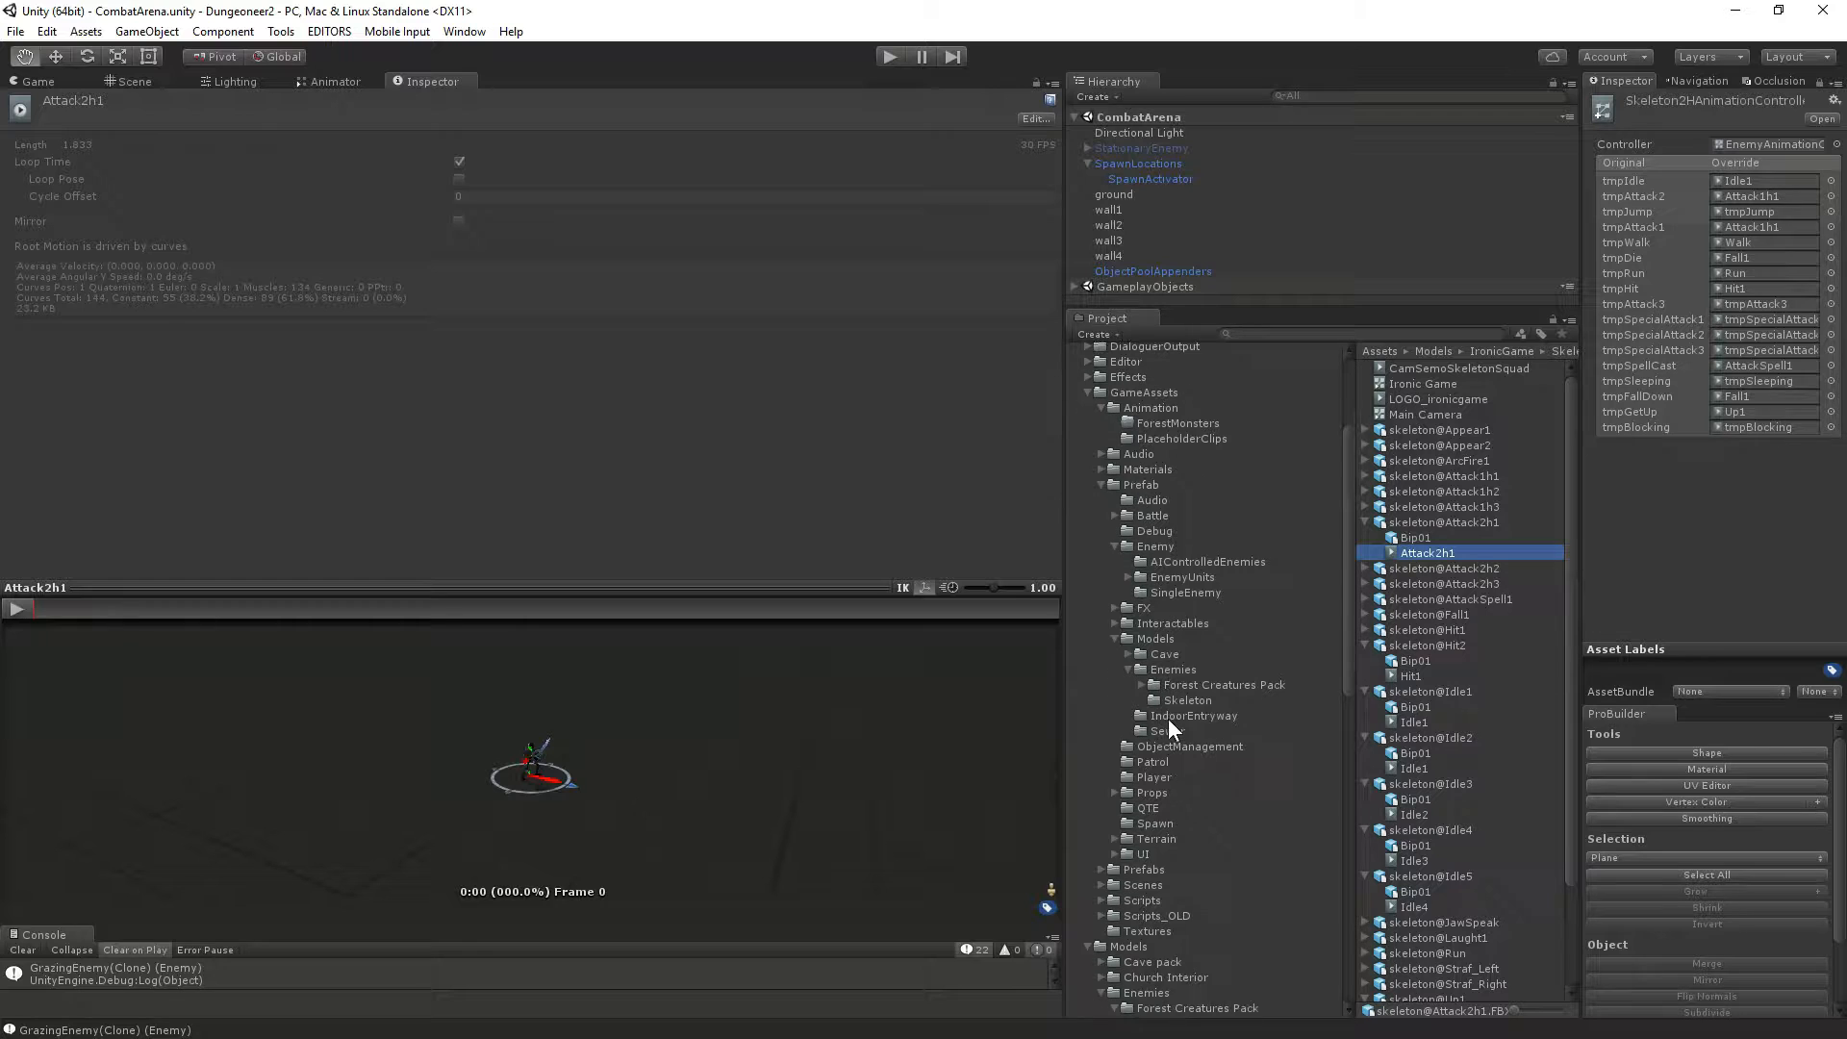
left_click(1179, 715)
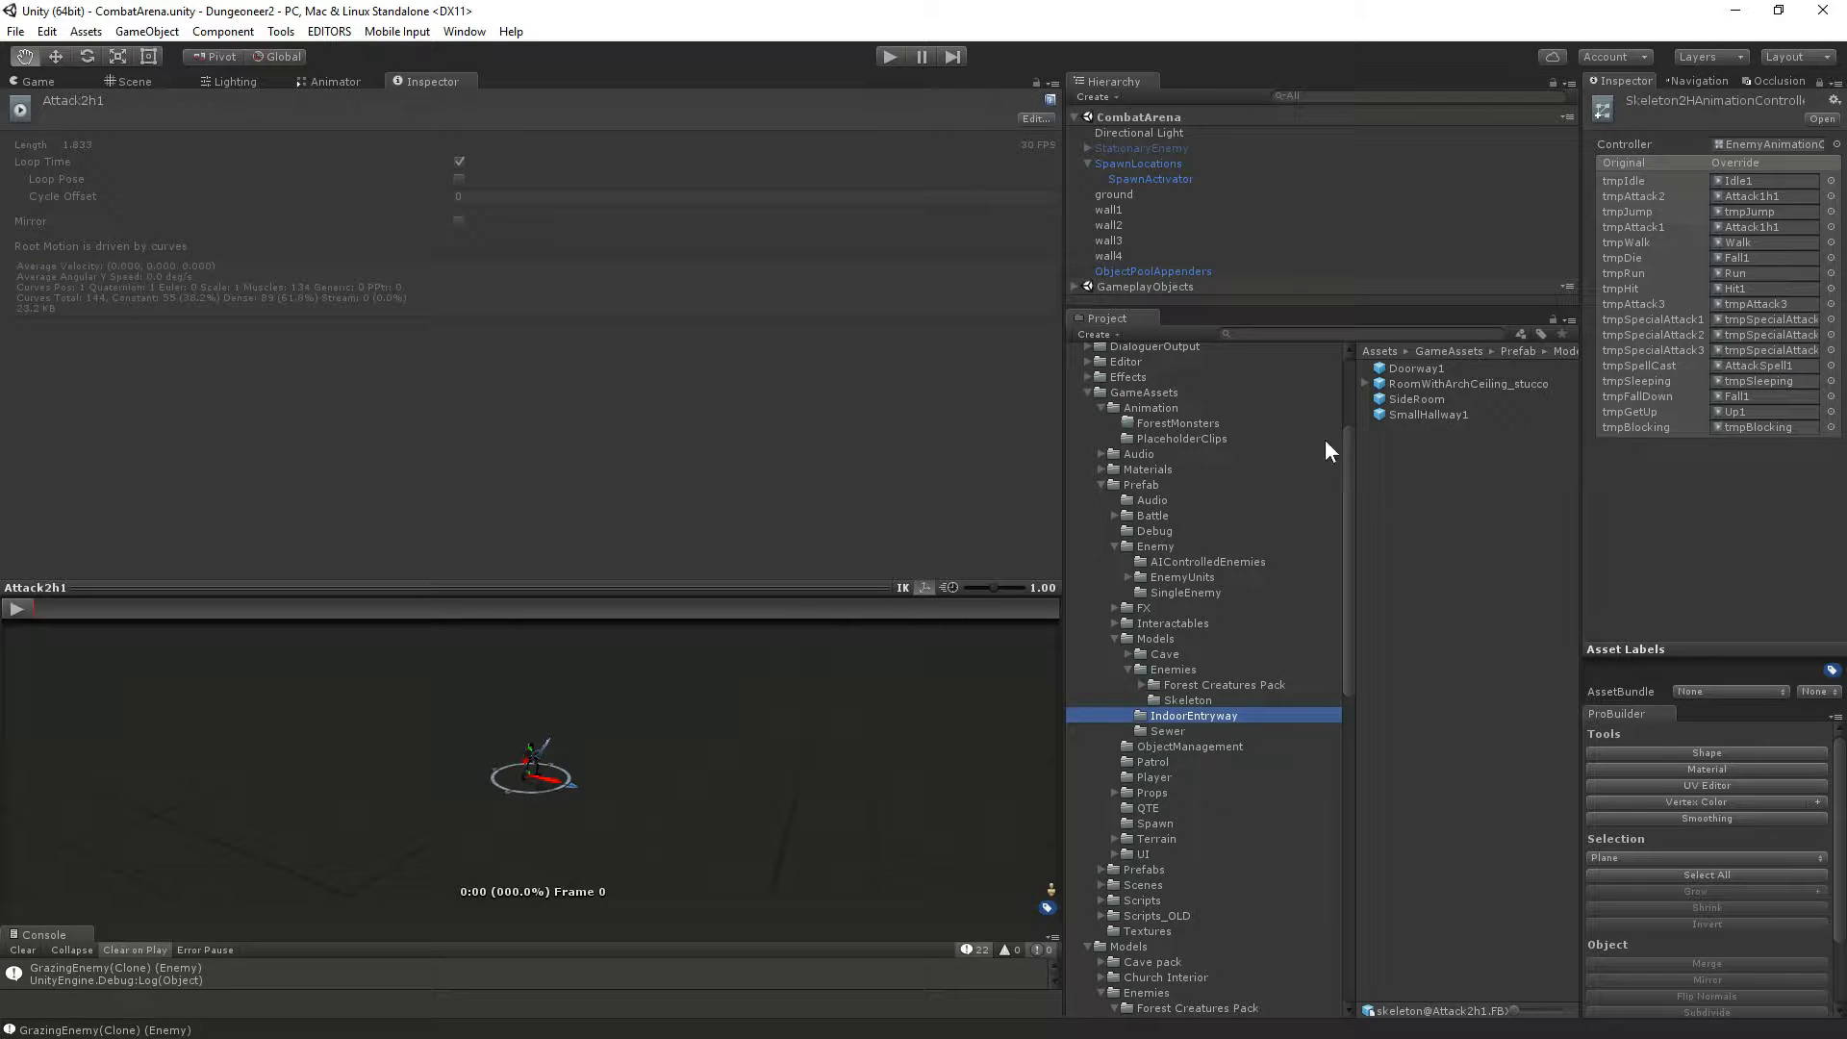
left_click(1166, 700)
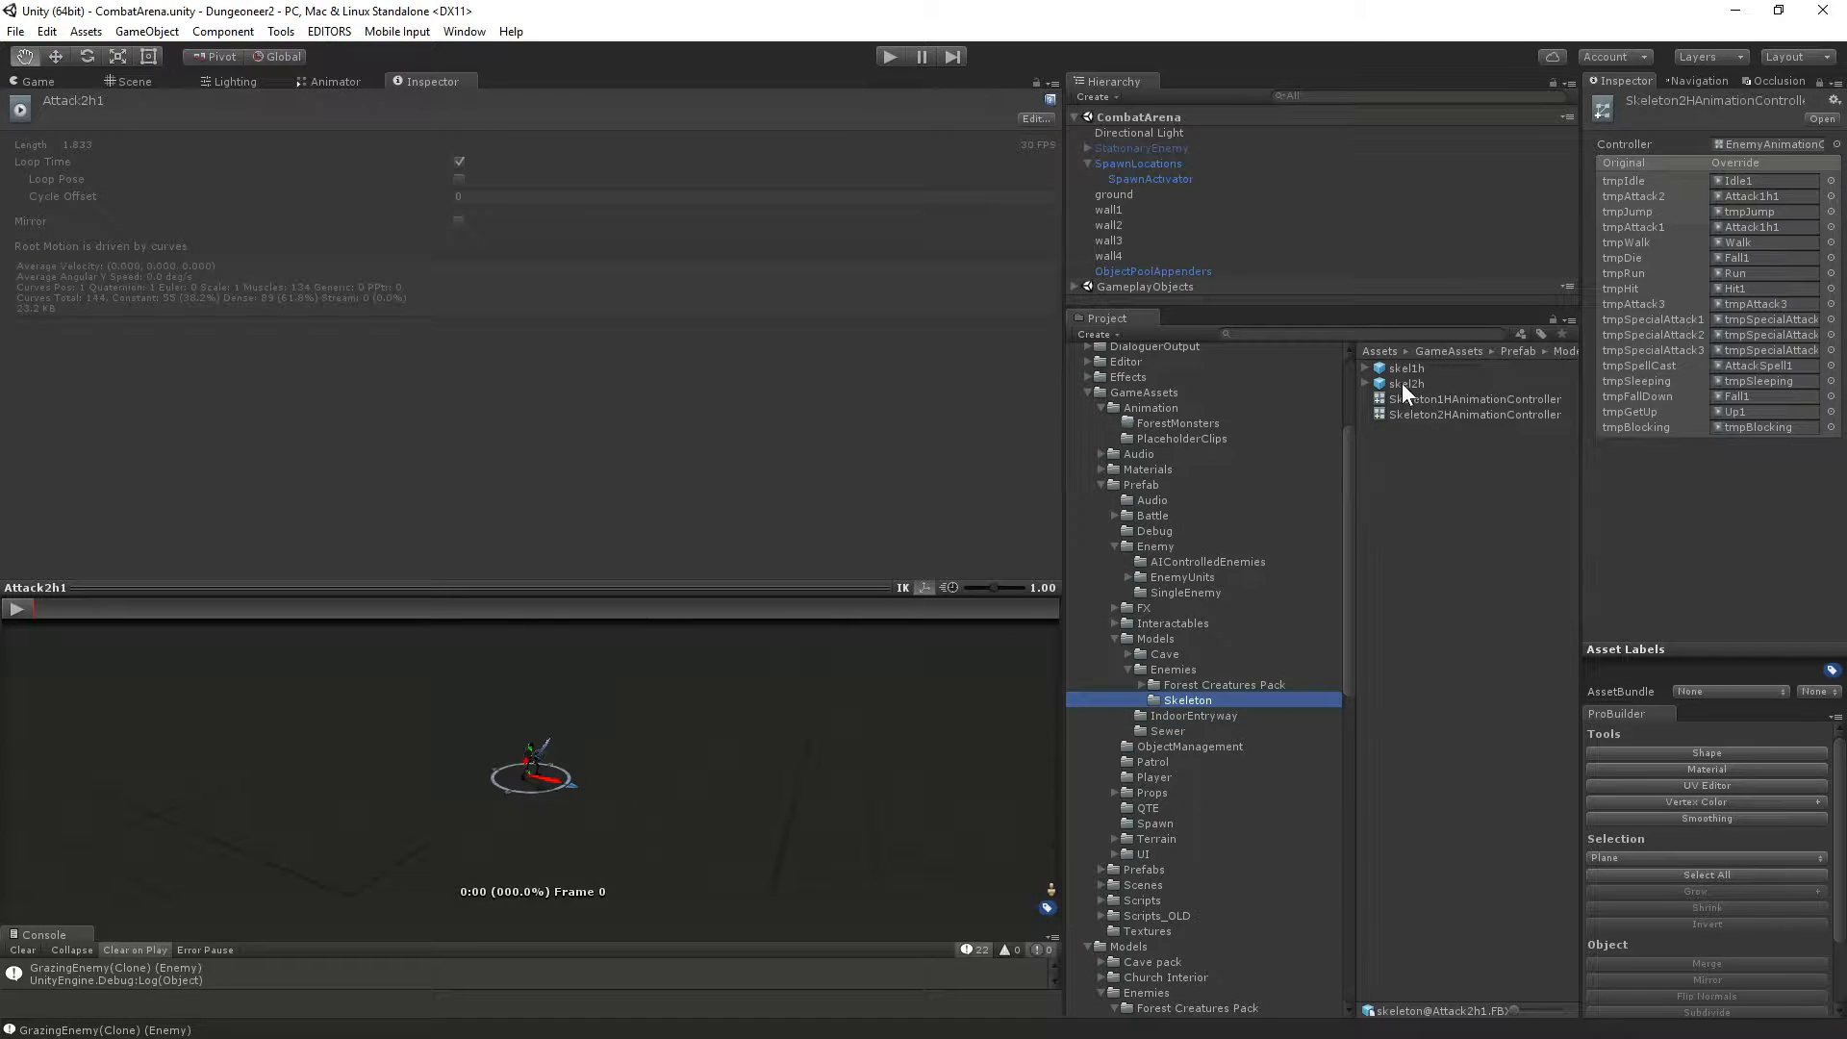
left_click_drag(1401, 383, 807, 729)
left_click_drag(576, 588, 587, 311)
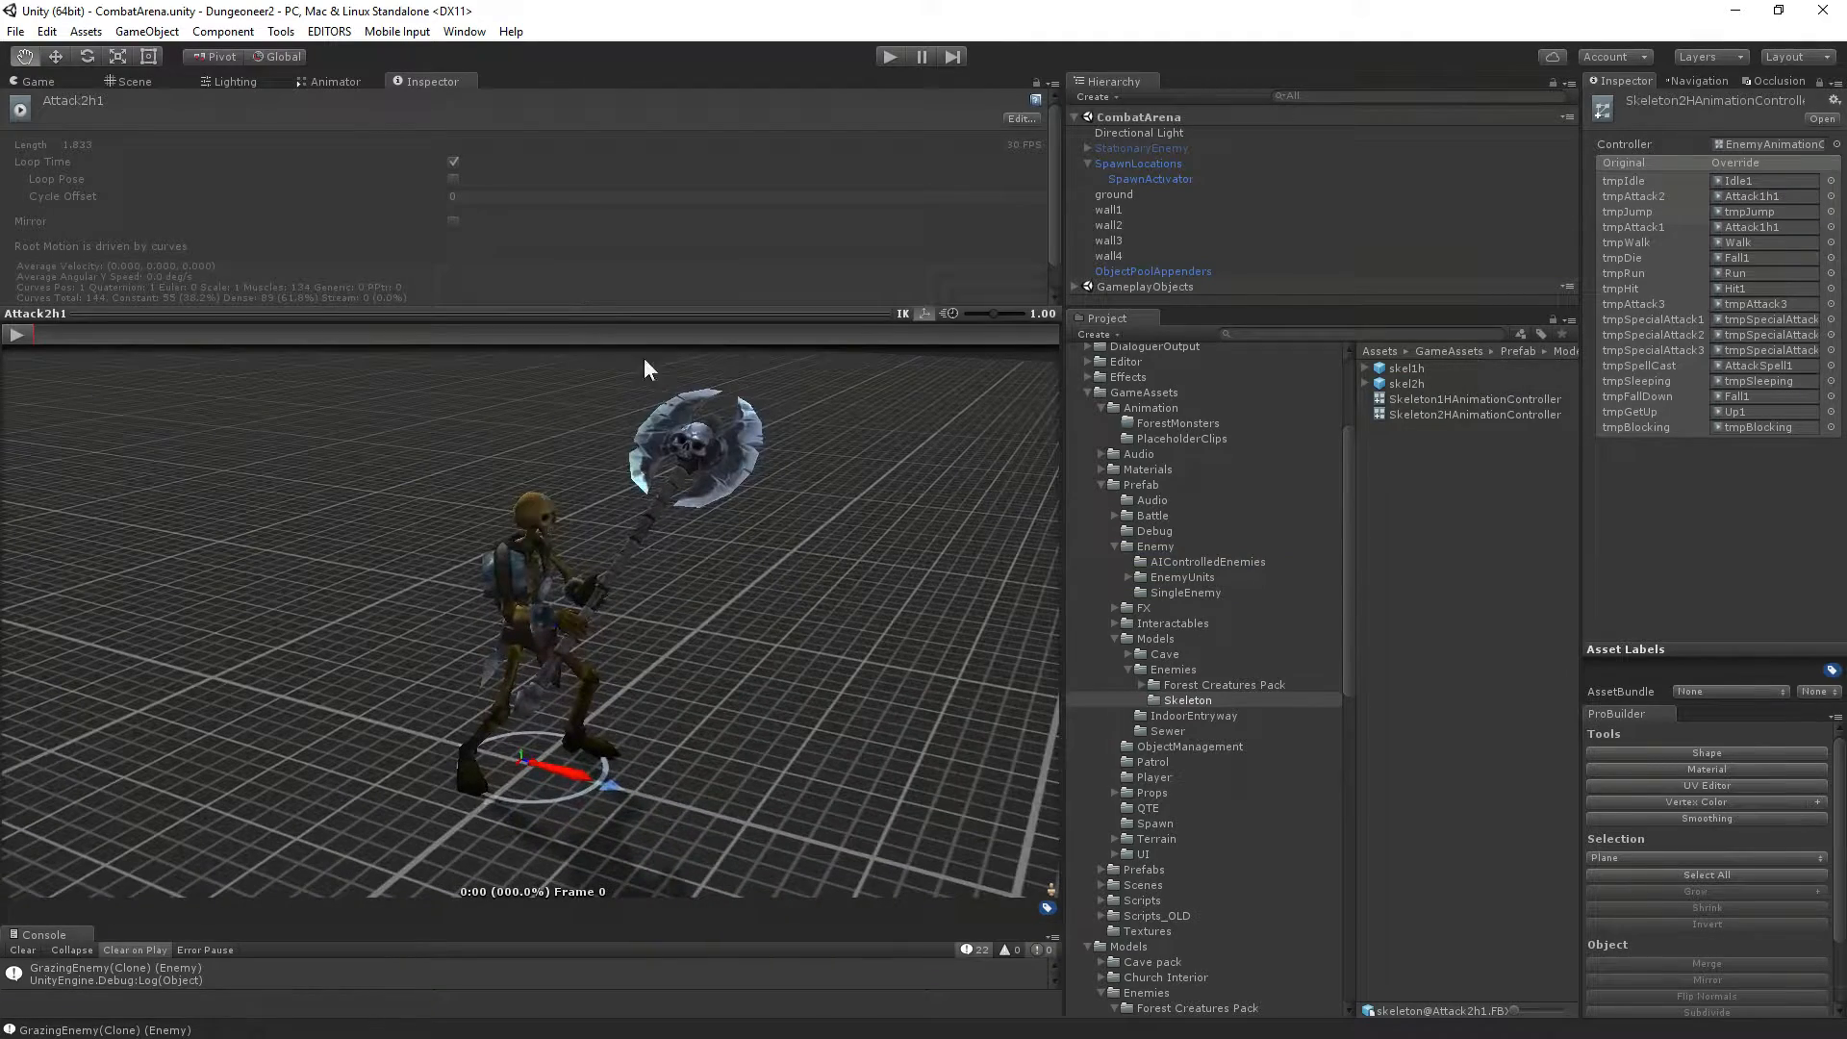
Play the Attack2h1 clip on the skel2h model and assign it to the tmpAttack2 override of Skeleton2HAnimationController.
scroll(1183, 608, "down", 10)
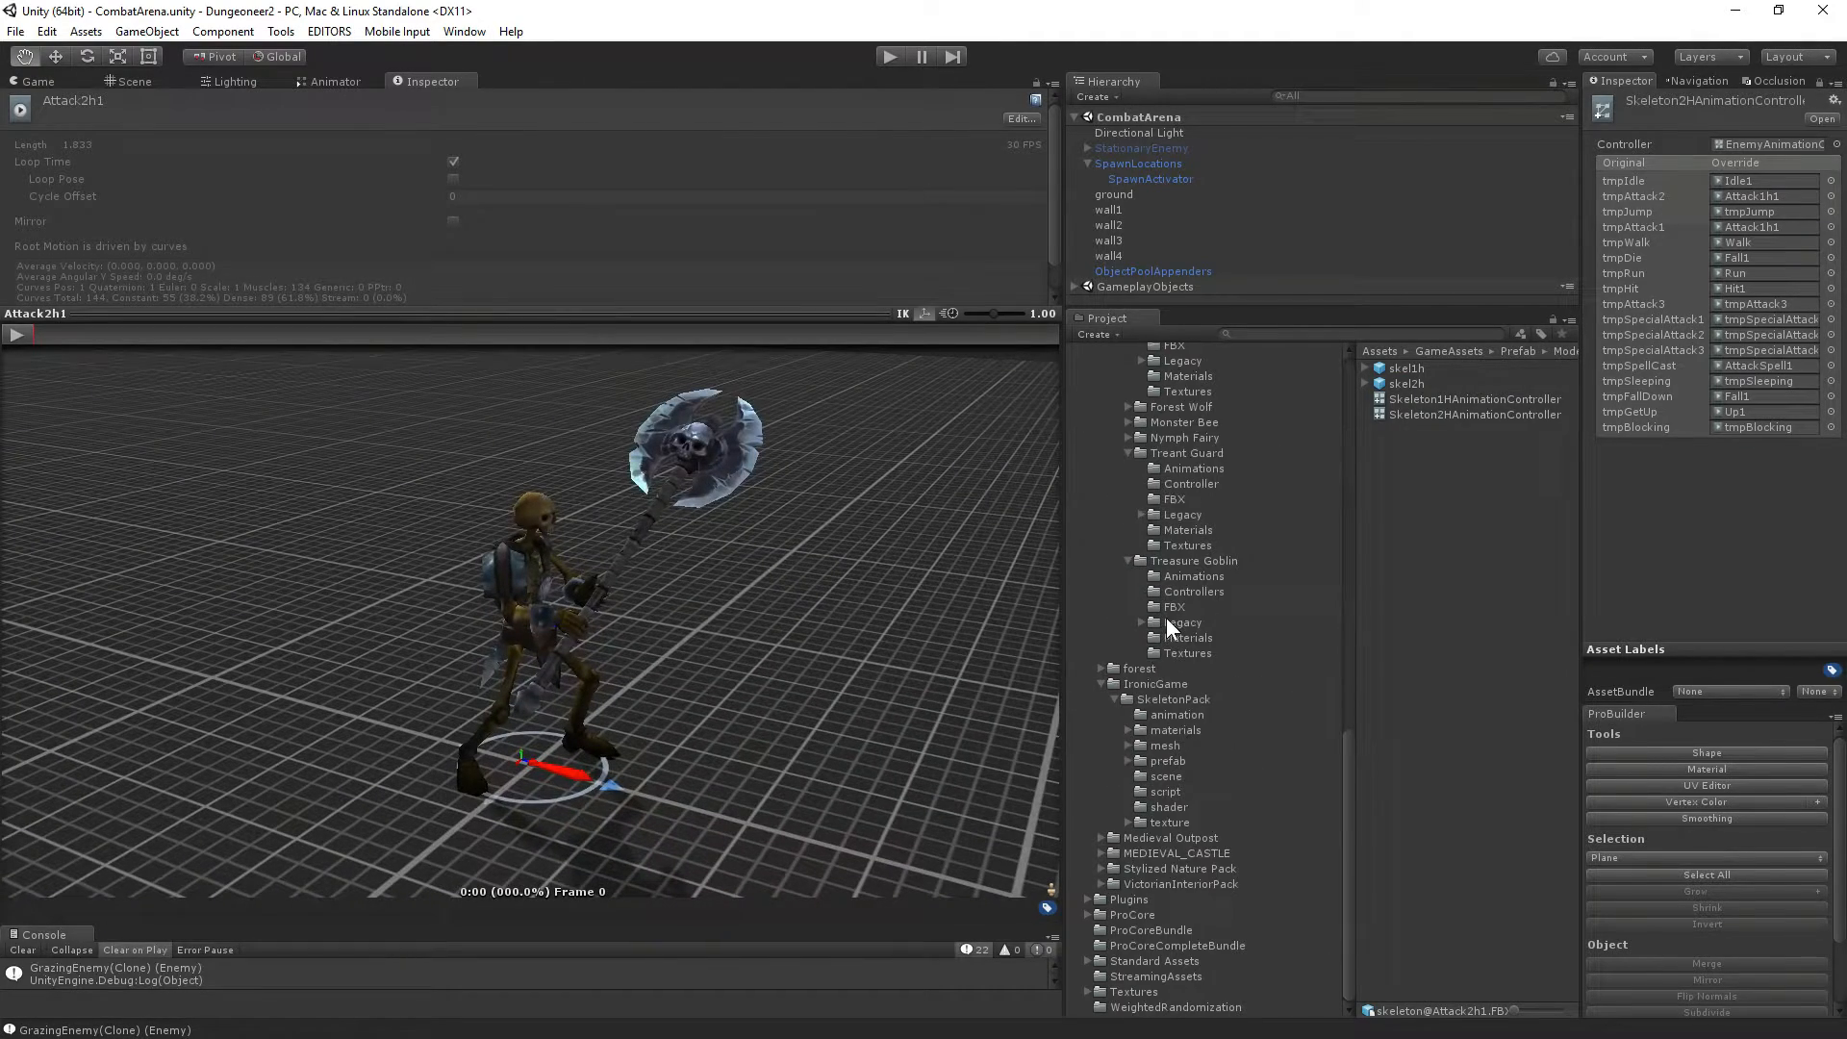
left_click(1169, 715)
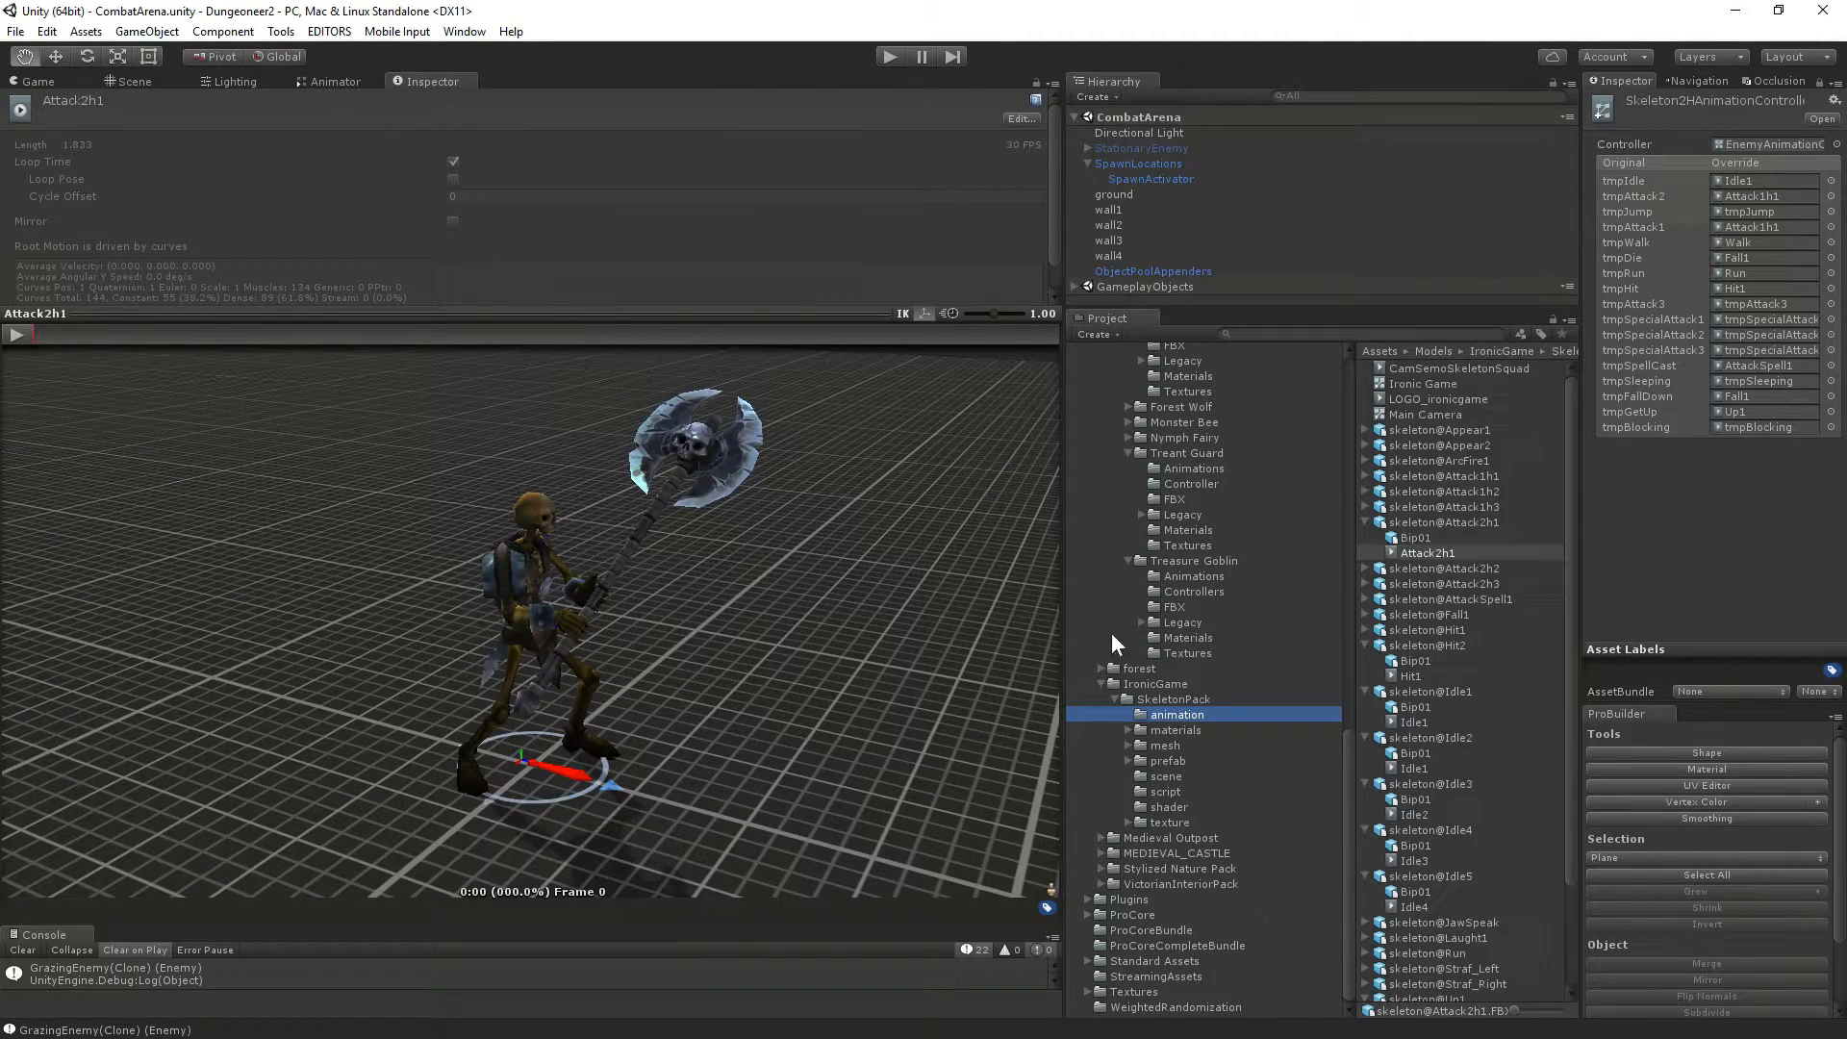
left_click(18, 333)
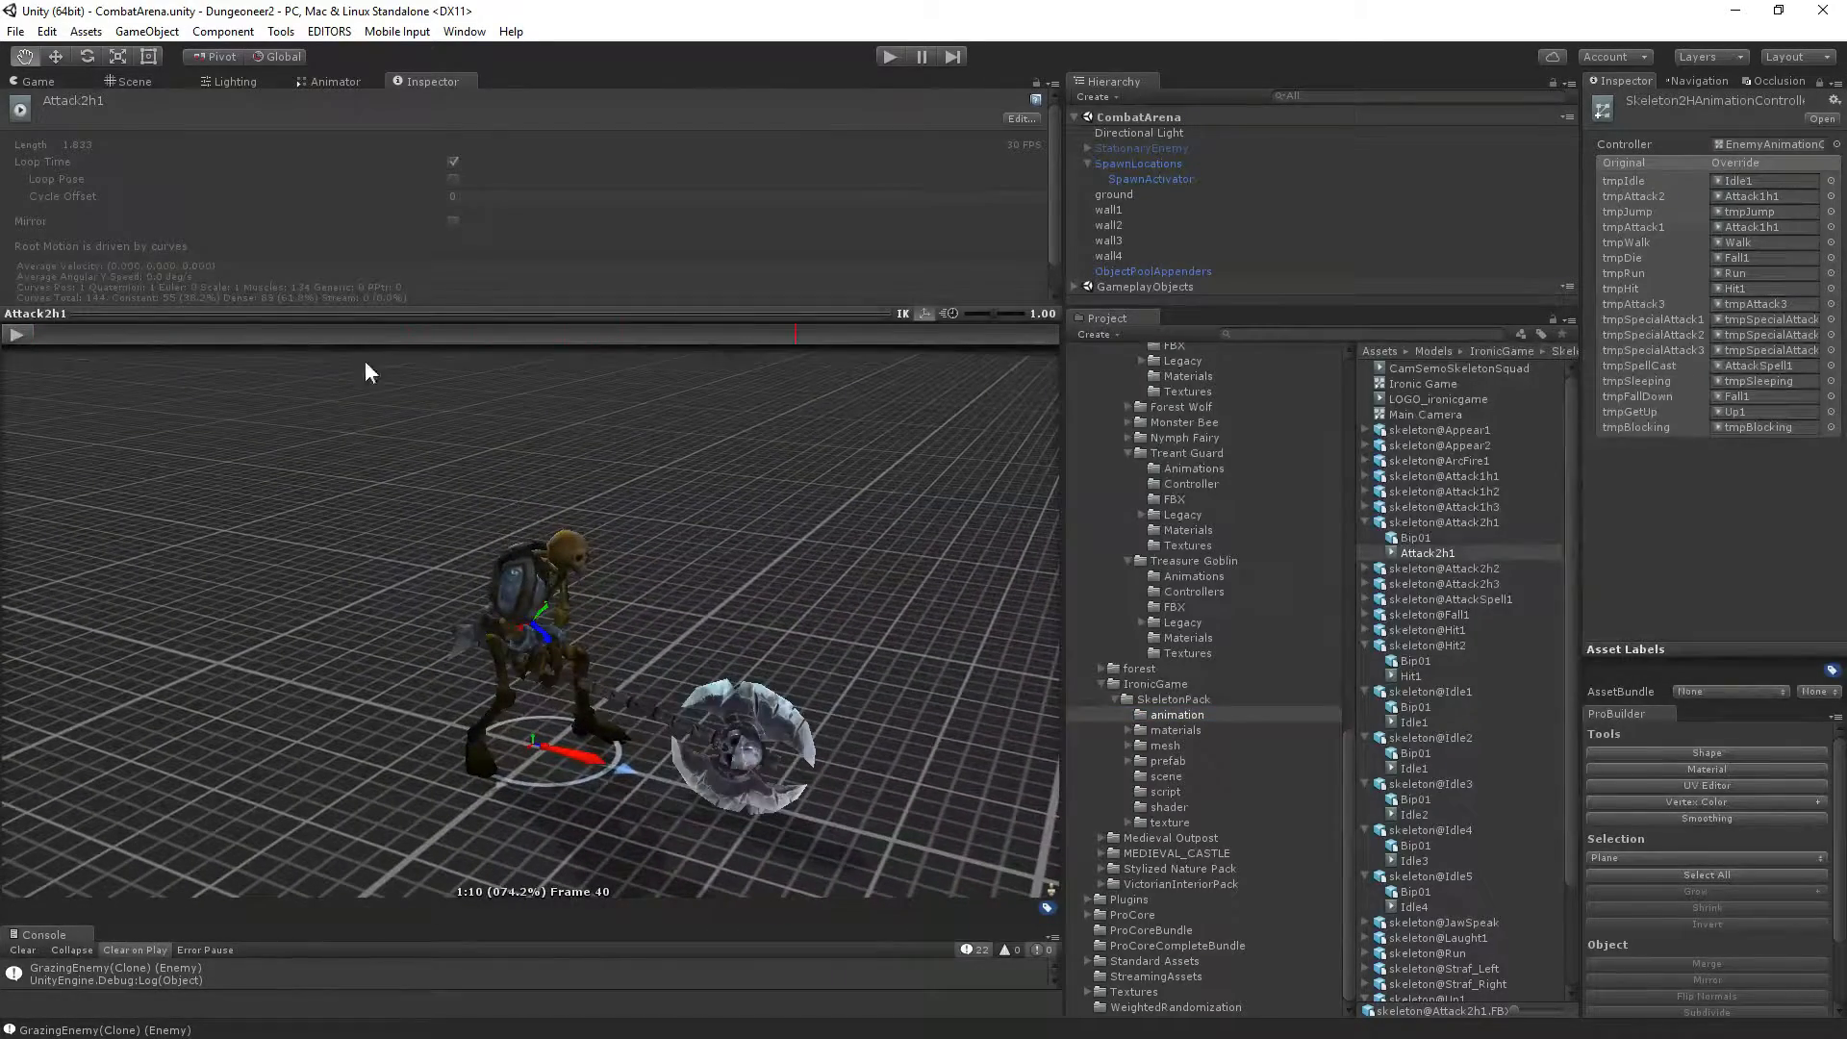
left_click_drag(1428, 553, 1751, 202)
Expand skeleton@Attack2h2 and skeleton@Attack2h3 and play their Attack2h2 and Attack2h3 clips on the skel2h model.
left_click(1365, 569)
left_click(1365, 615)
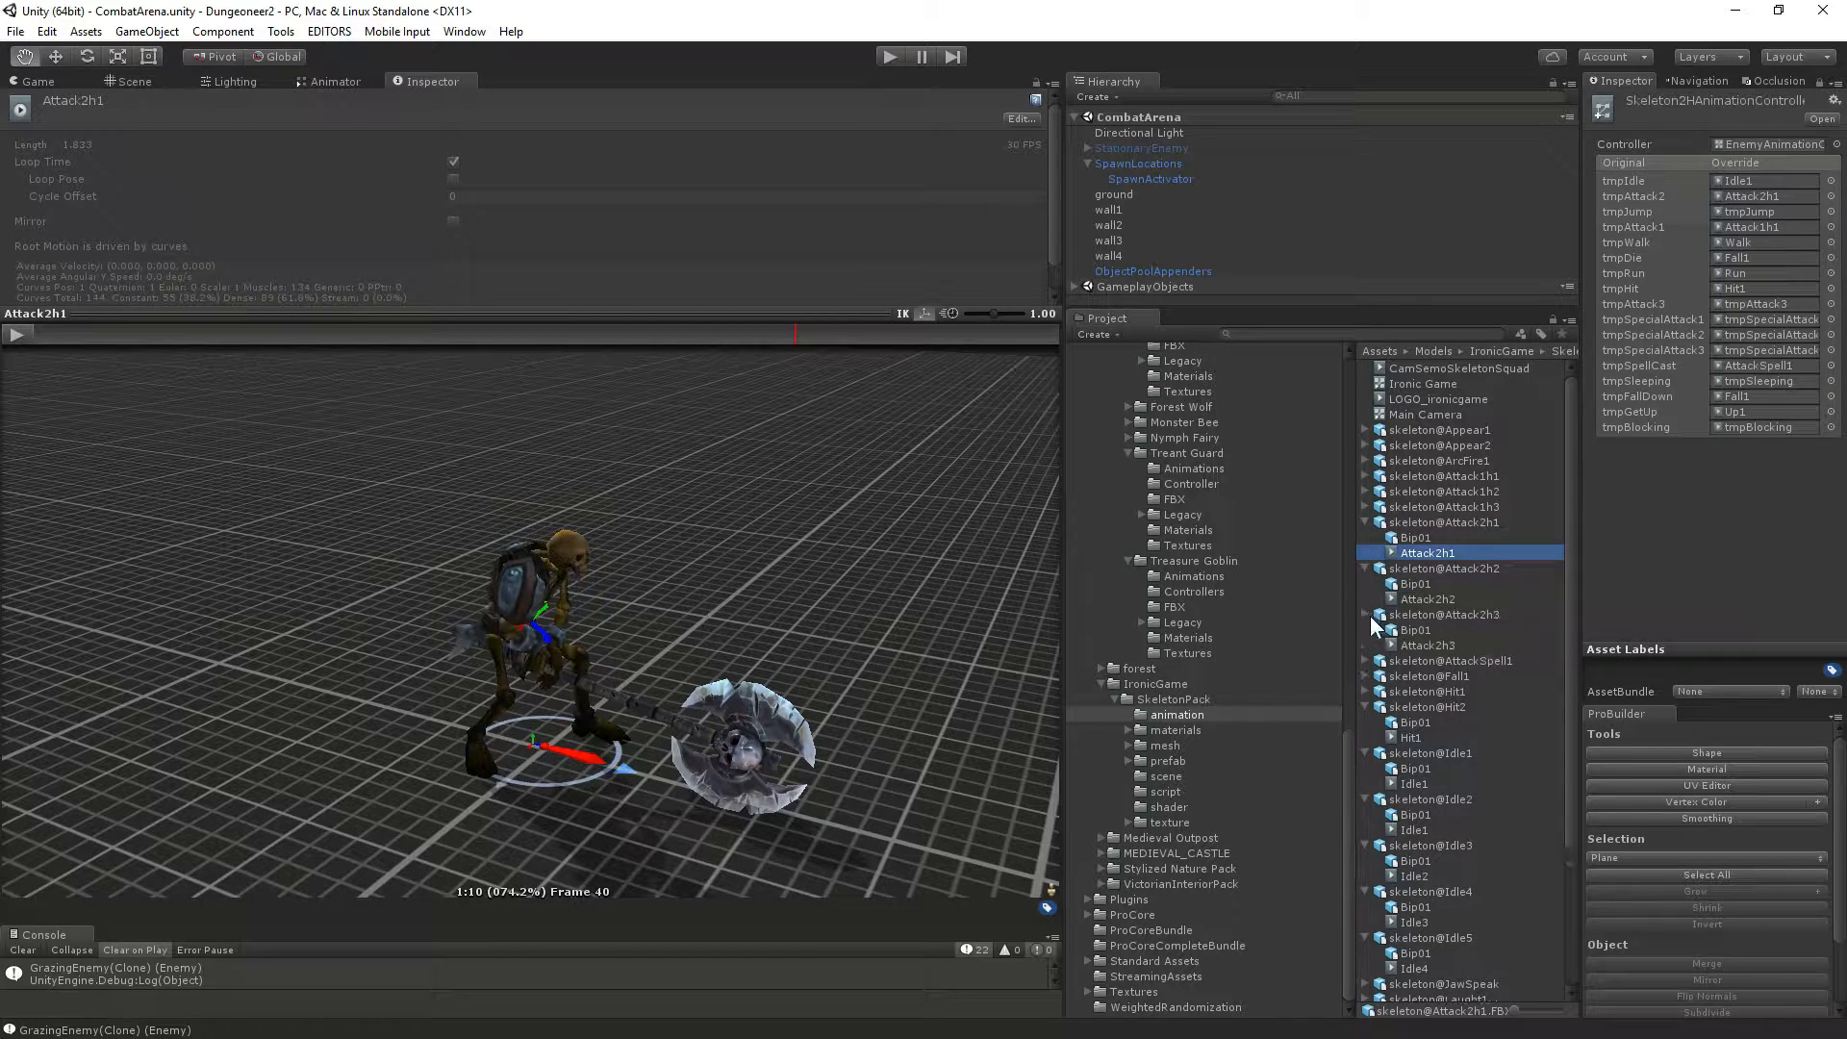
left_click(1427, 600)
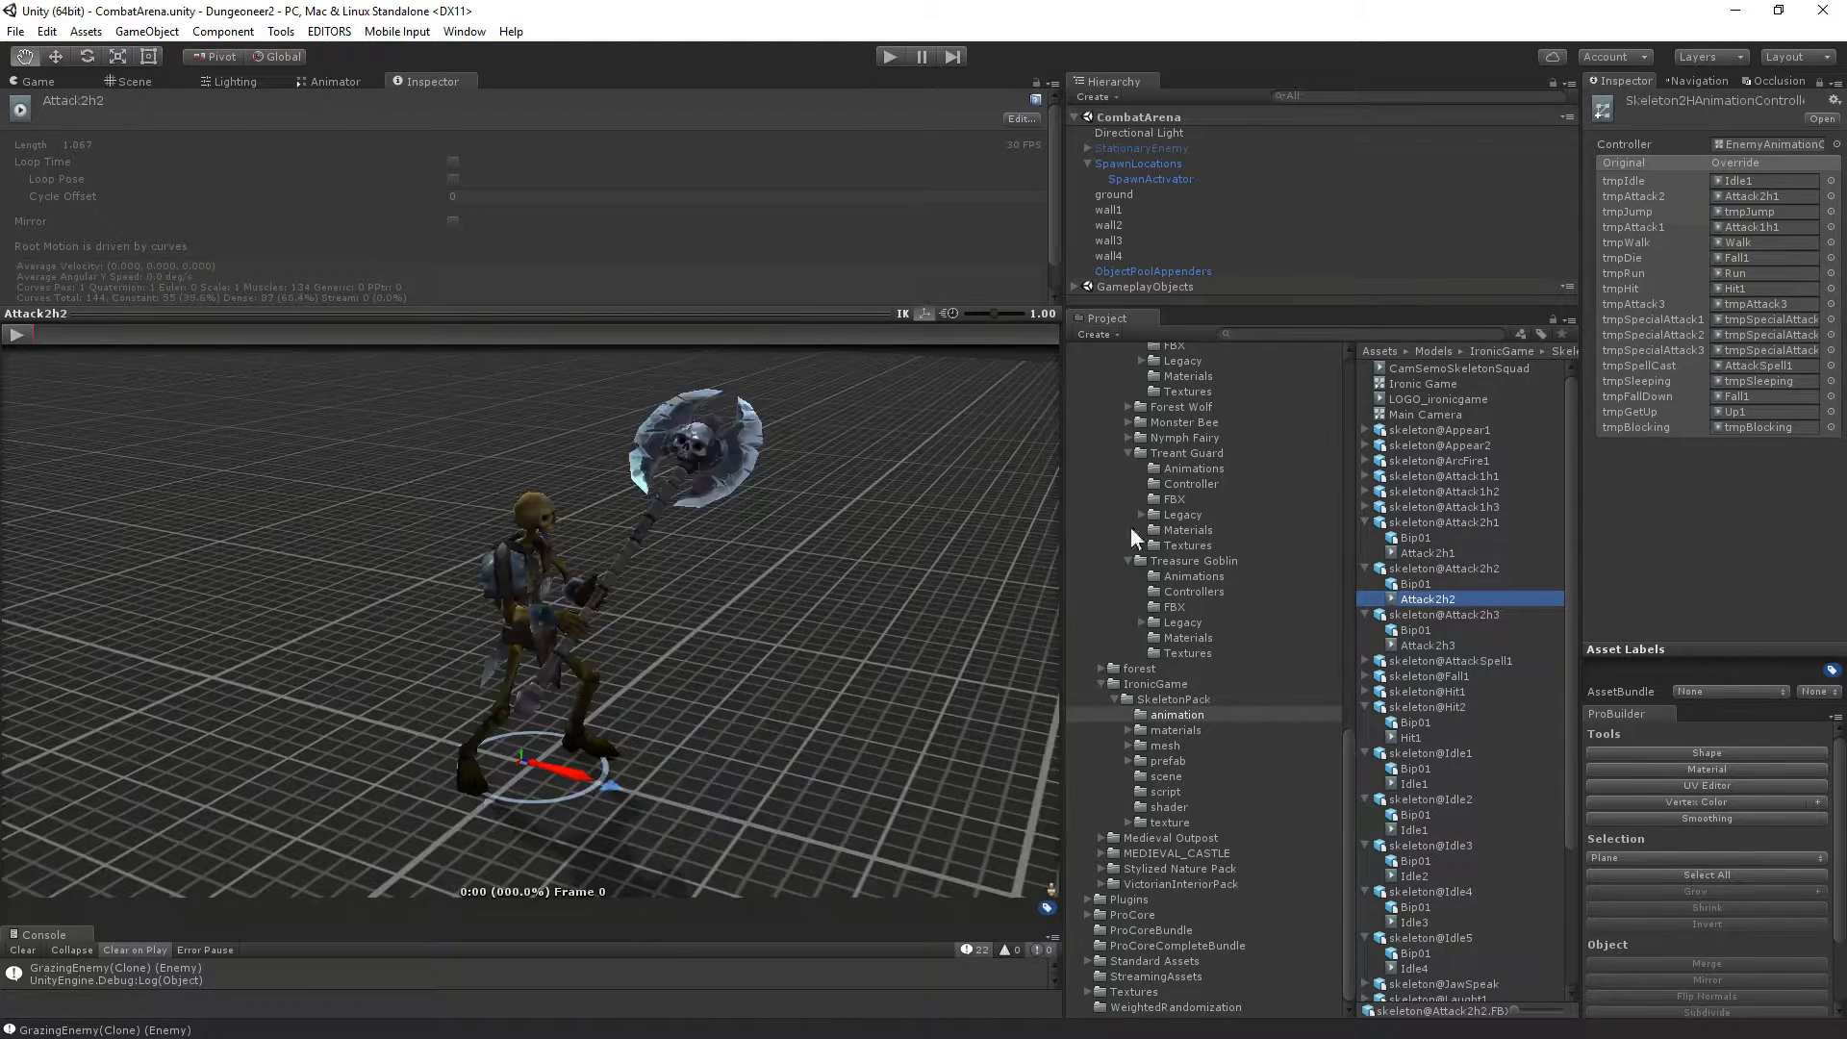
left_click(25, 337)
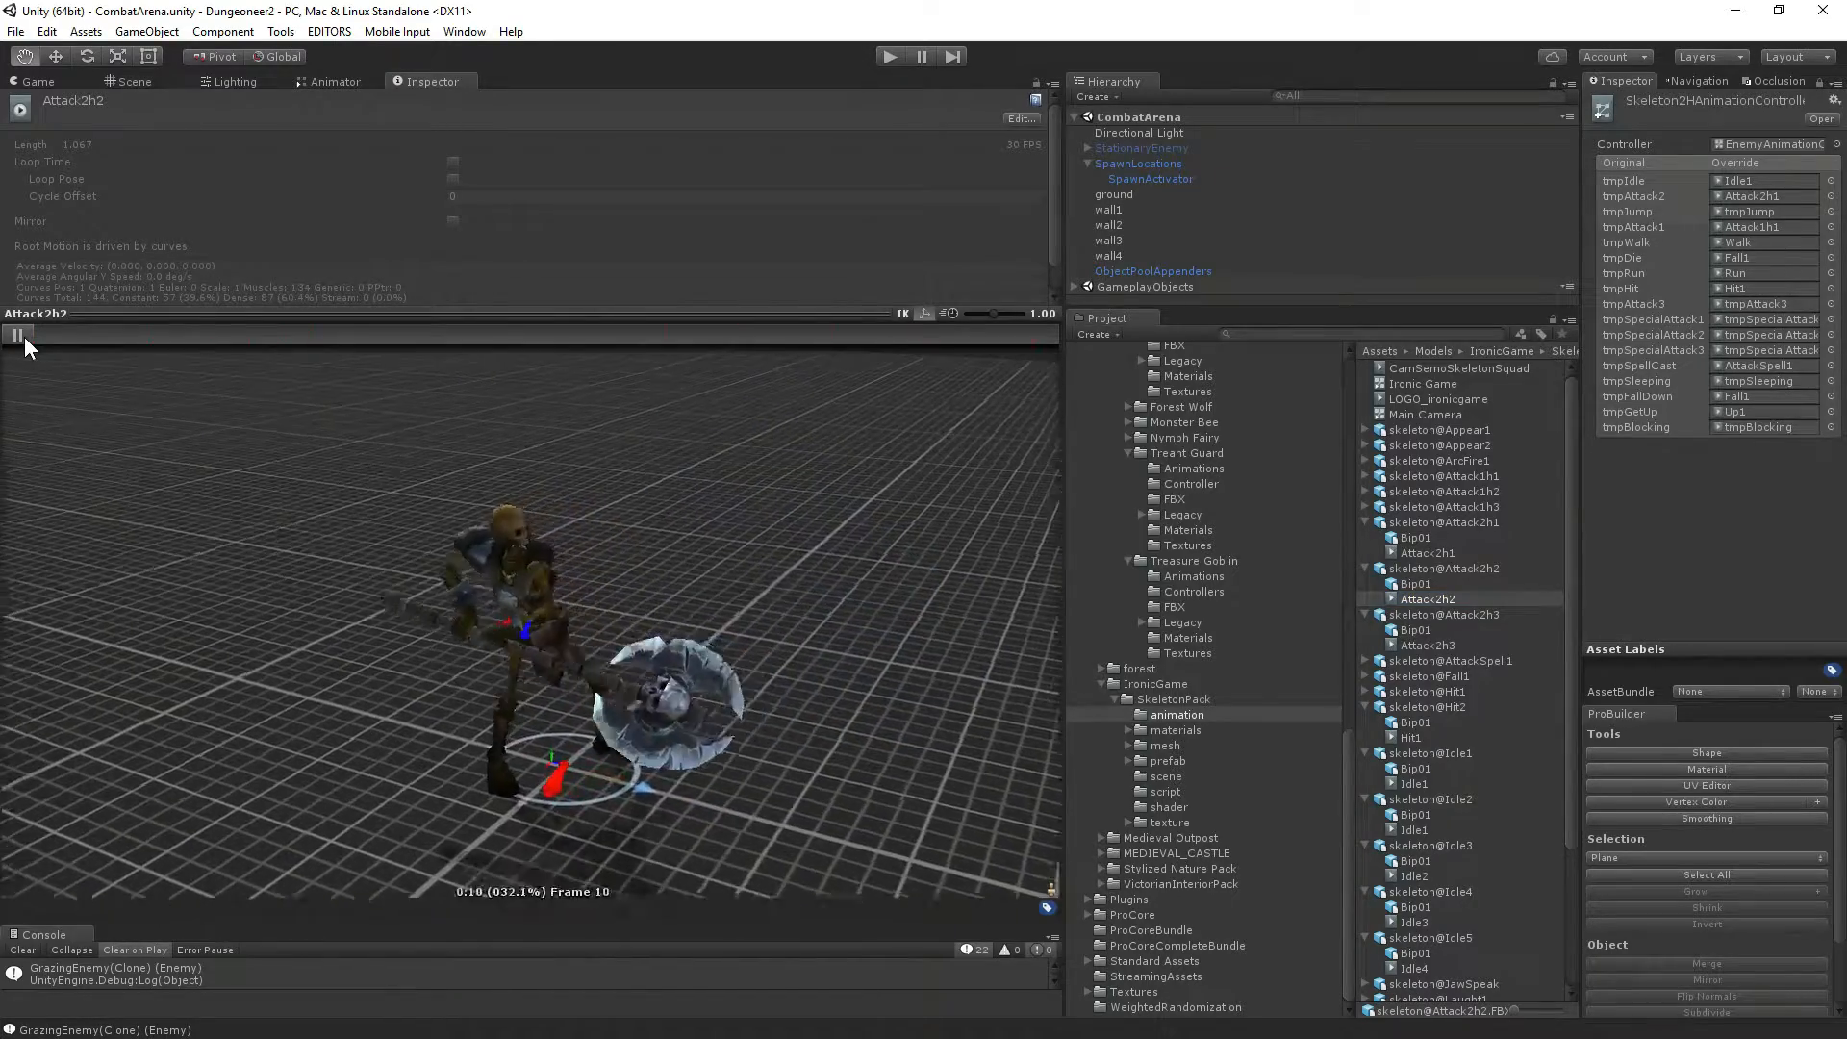
left_click(1427, 646)
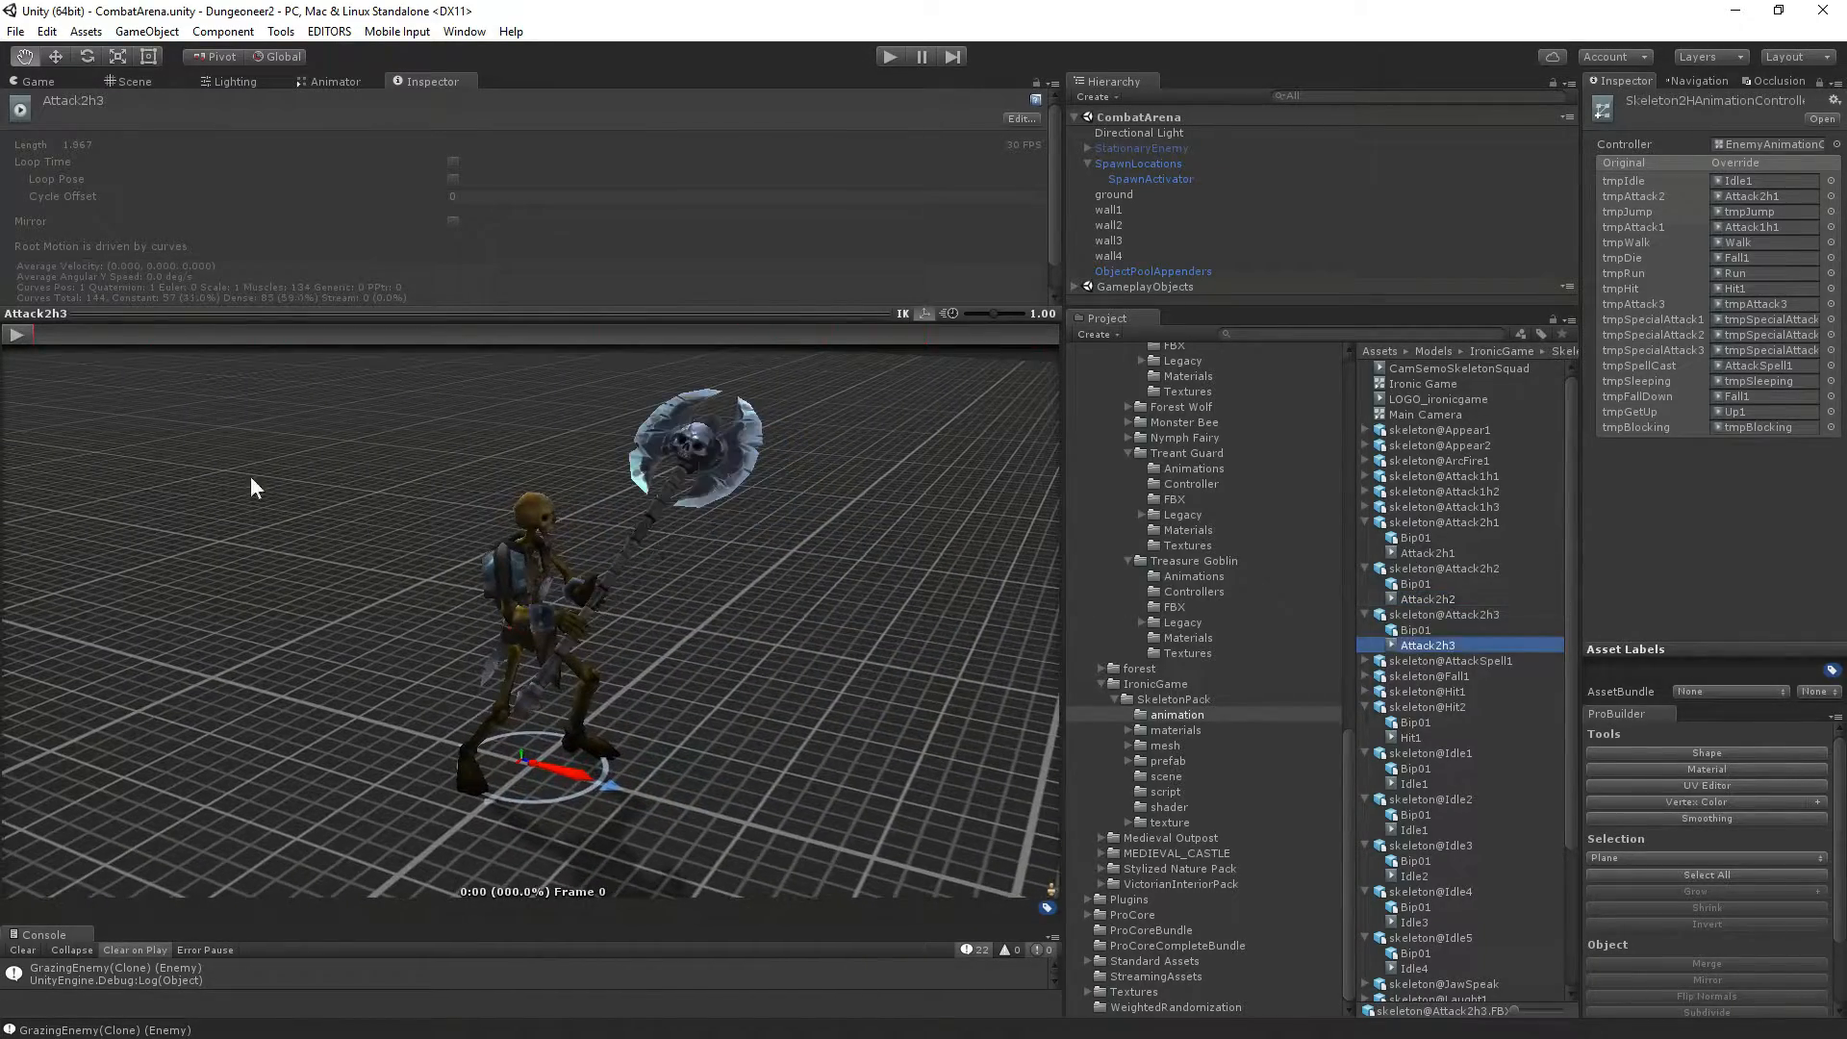
left_click(14, 336)
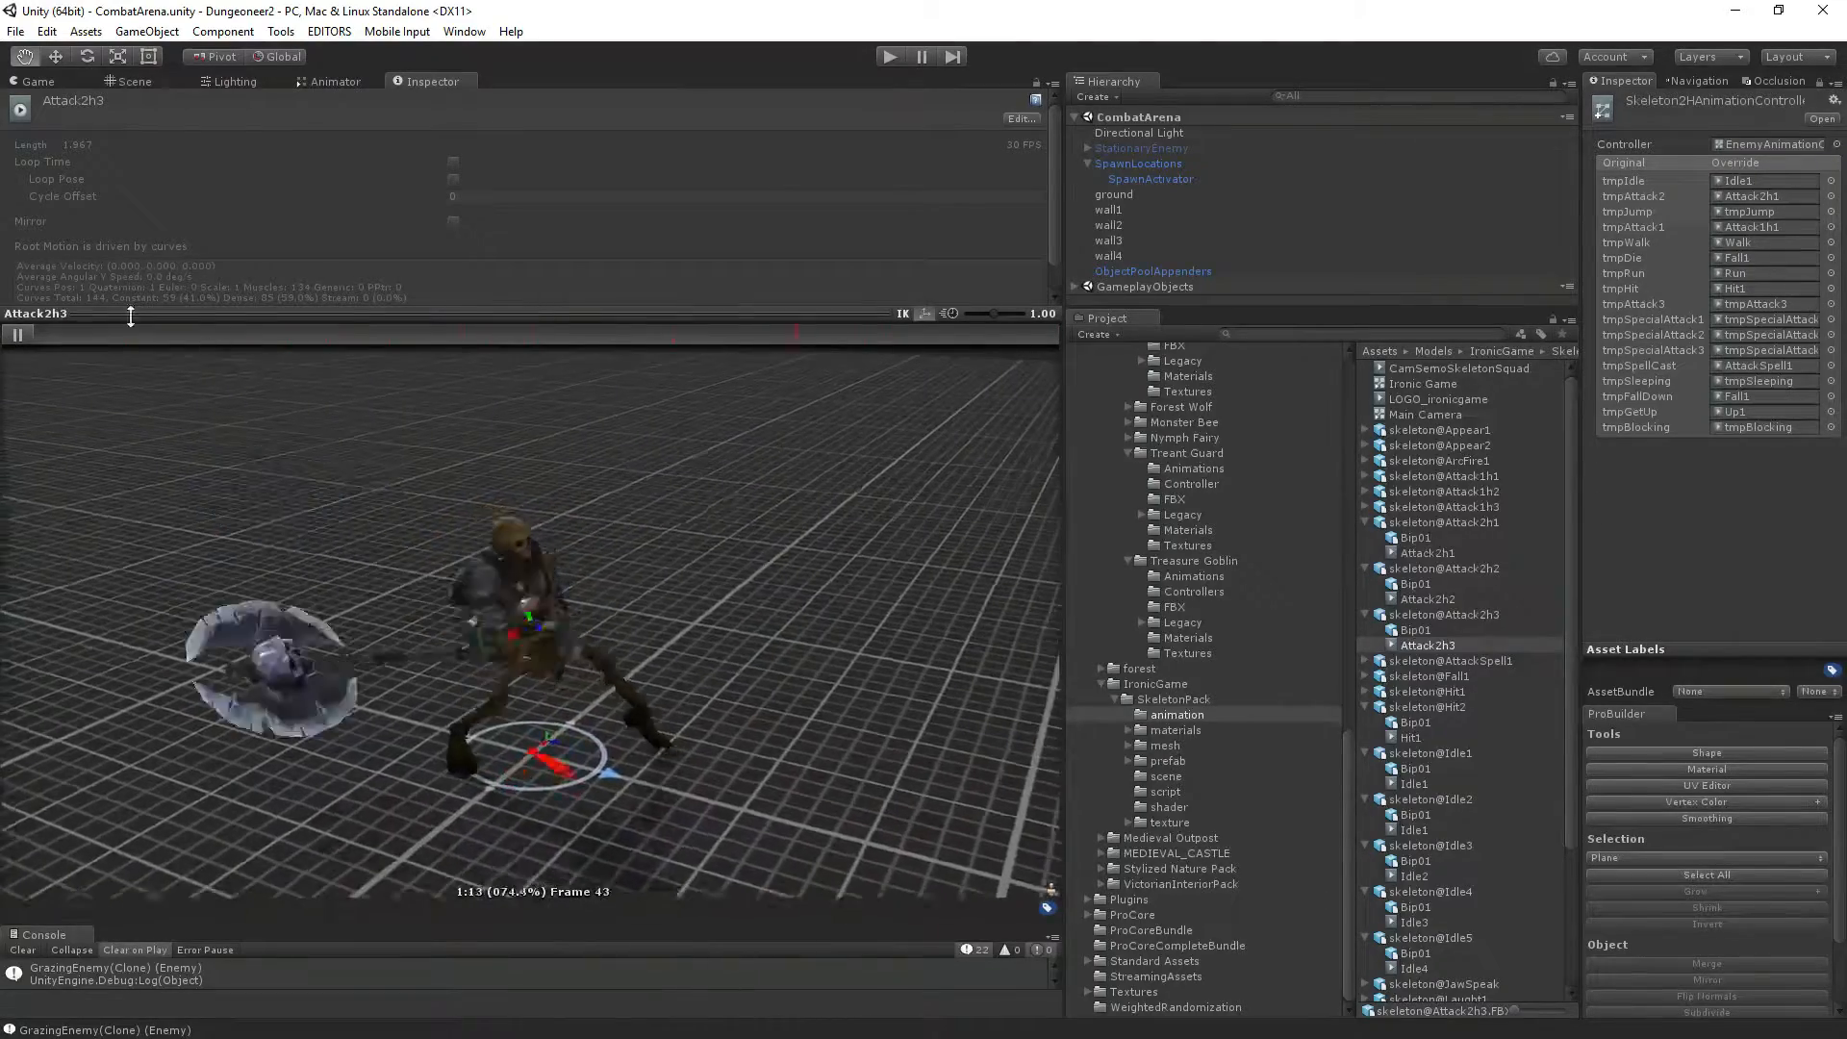
left_click(18, 335)
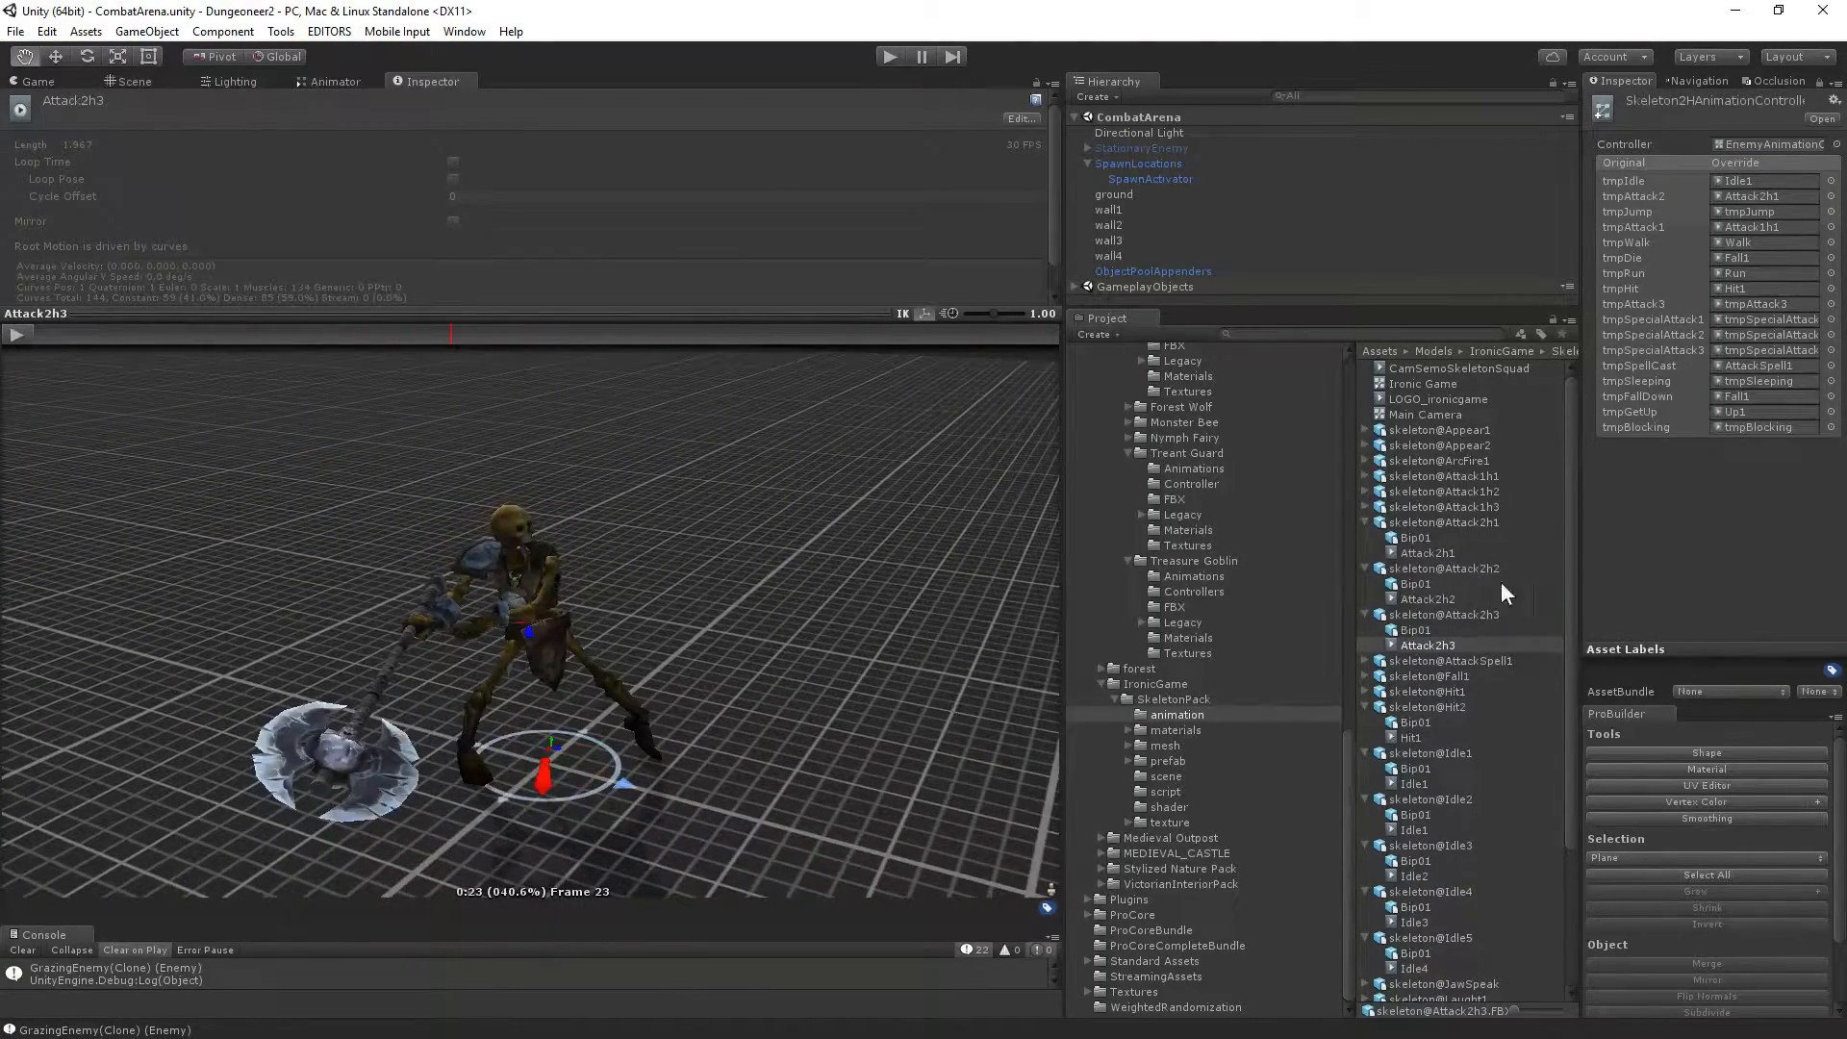
Expand the three one-handed attack models and play their Attack1h1 and Attack1h2 clips on the skel2h model for comparison.
left_click(1366, 508)
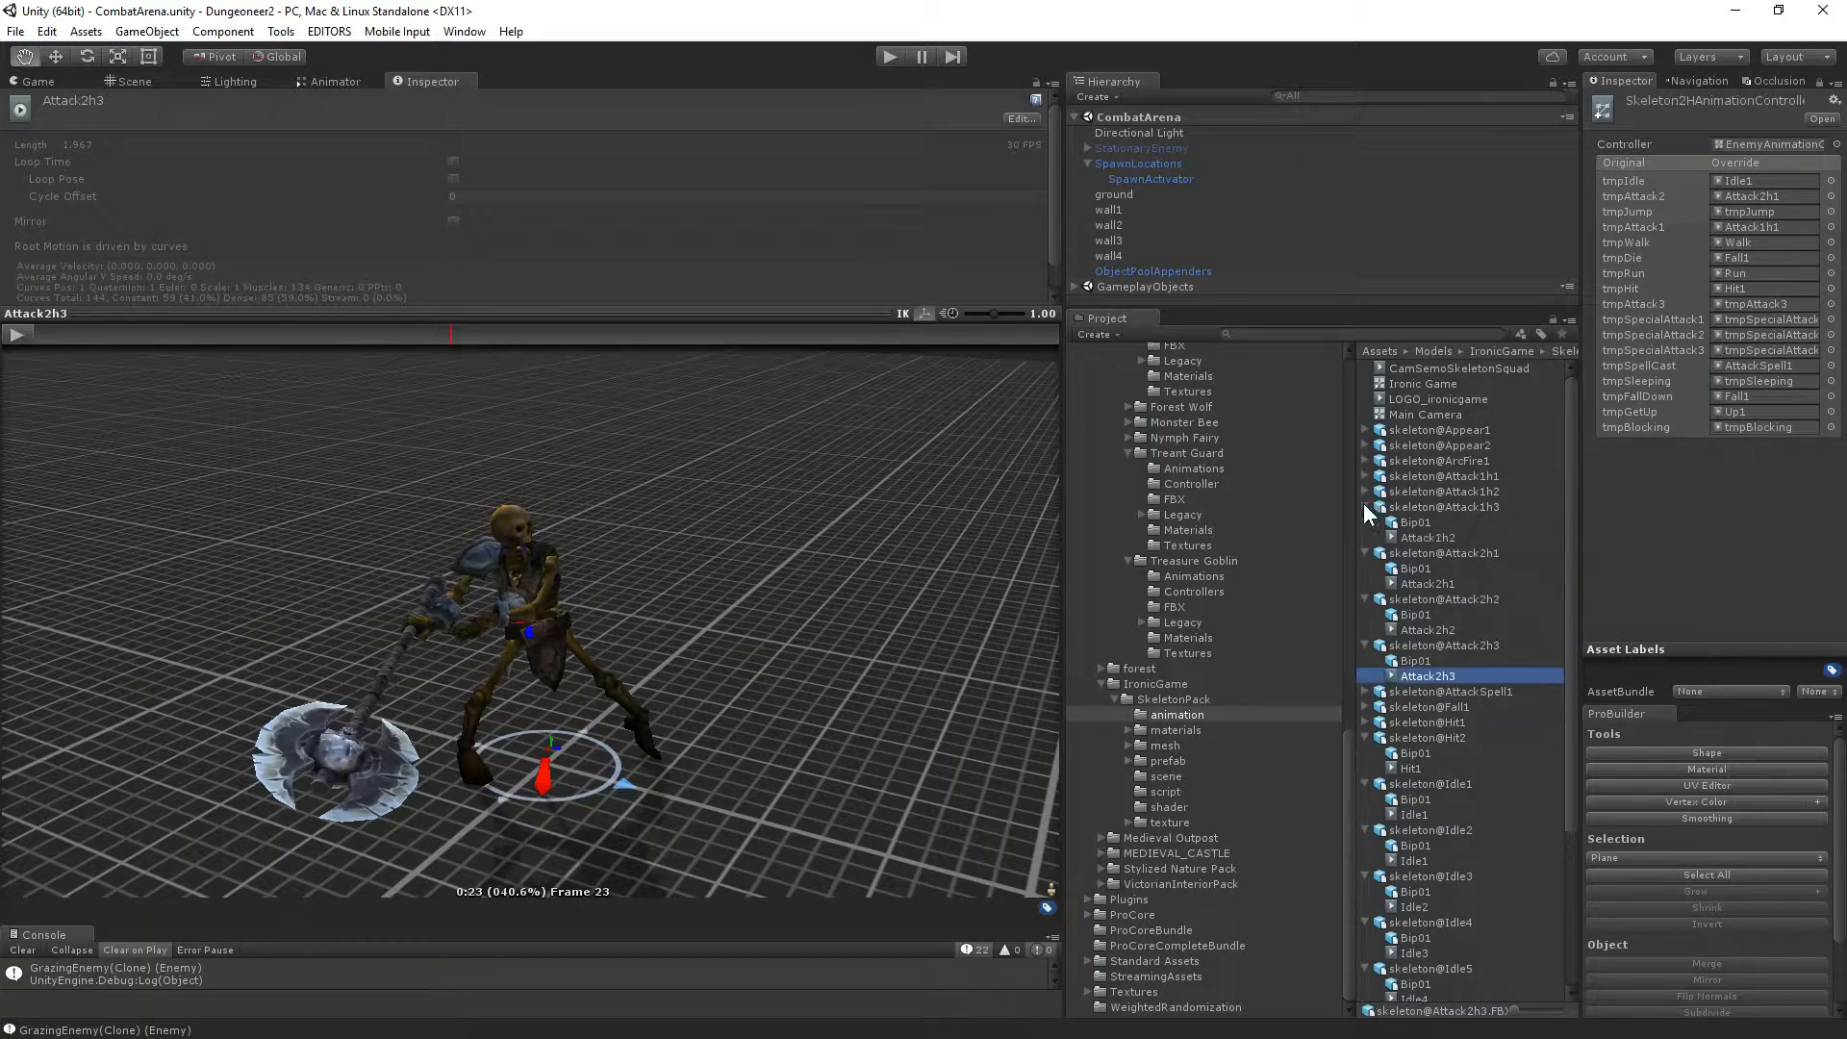
left_click(1365, 492)
left_click(1365, 477)
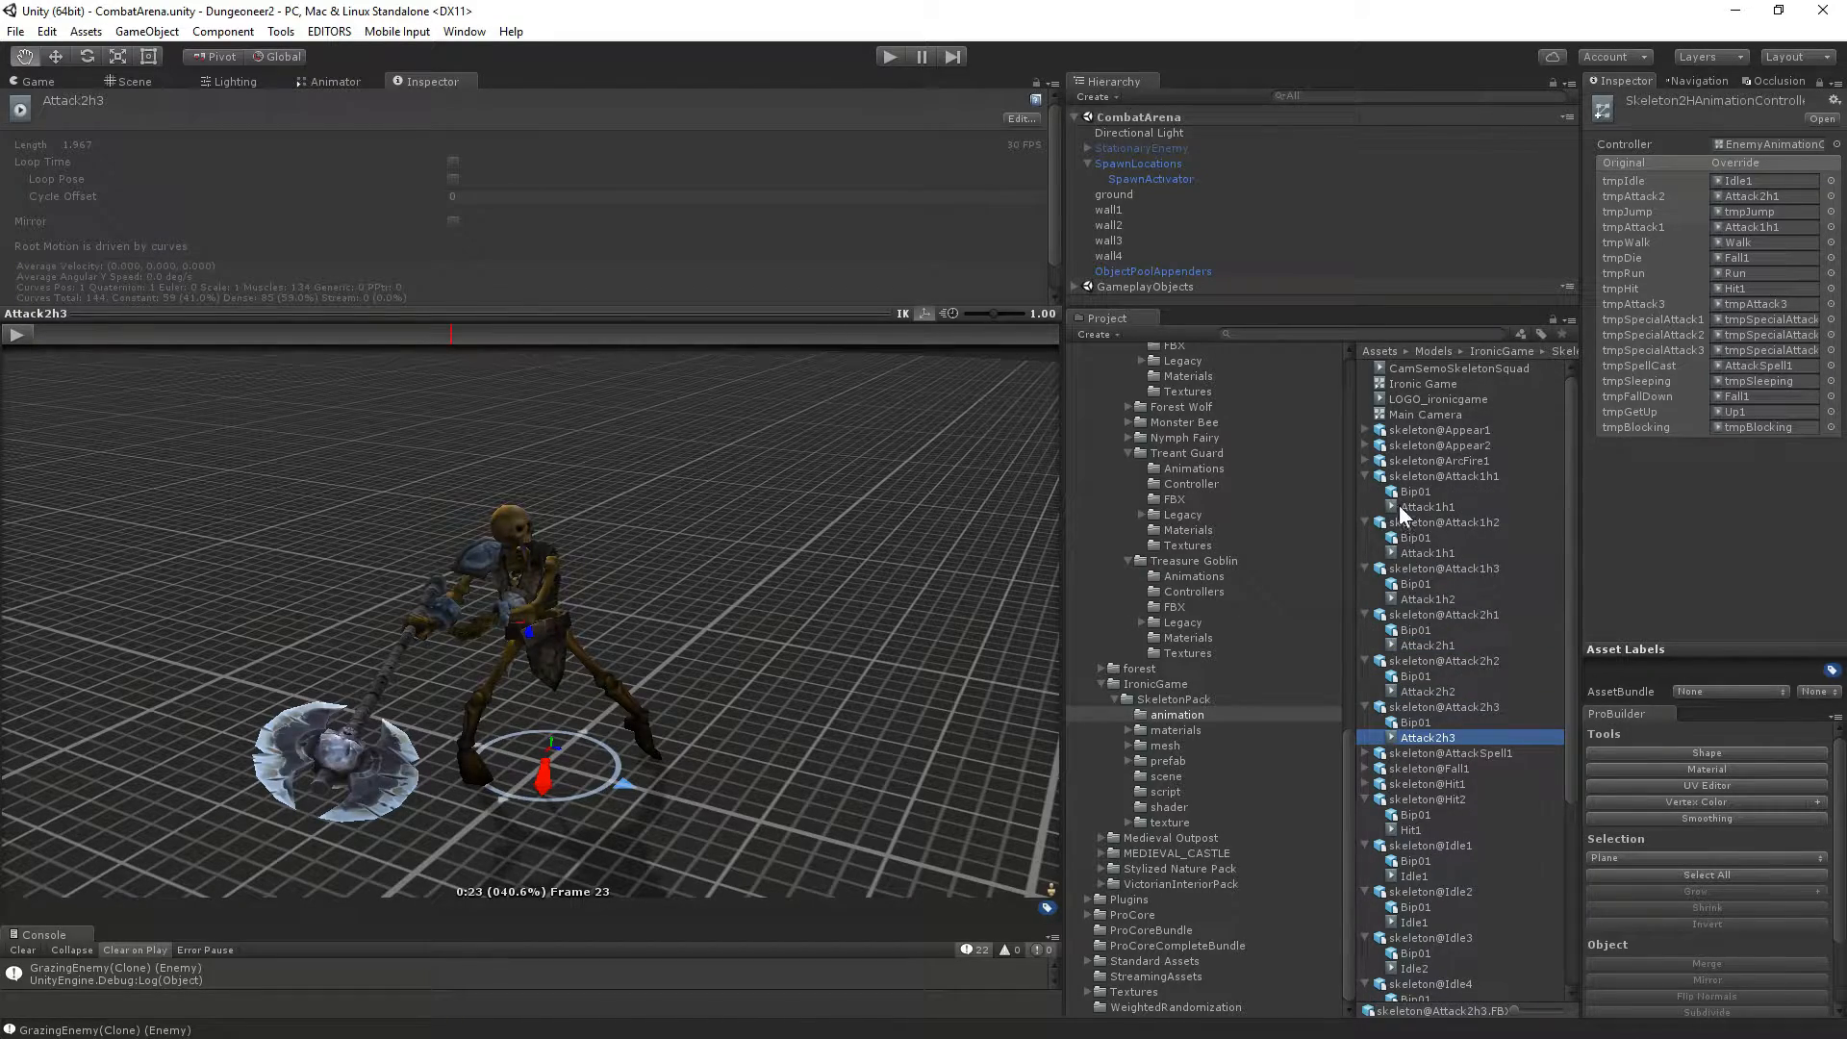
left_click(1414, 507)
left_click(28, 338)
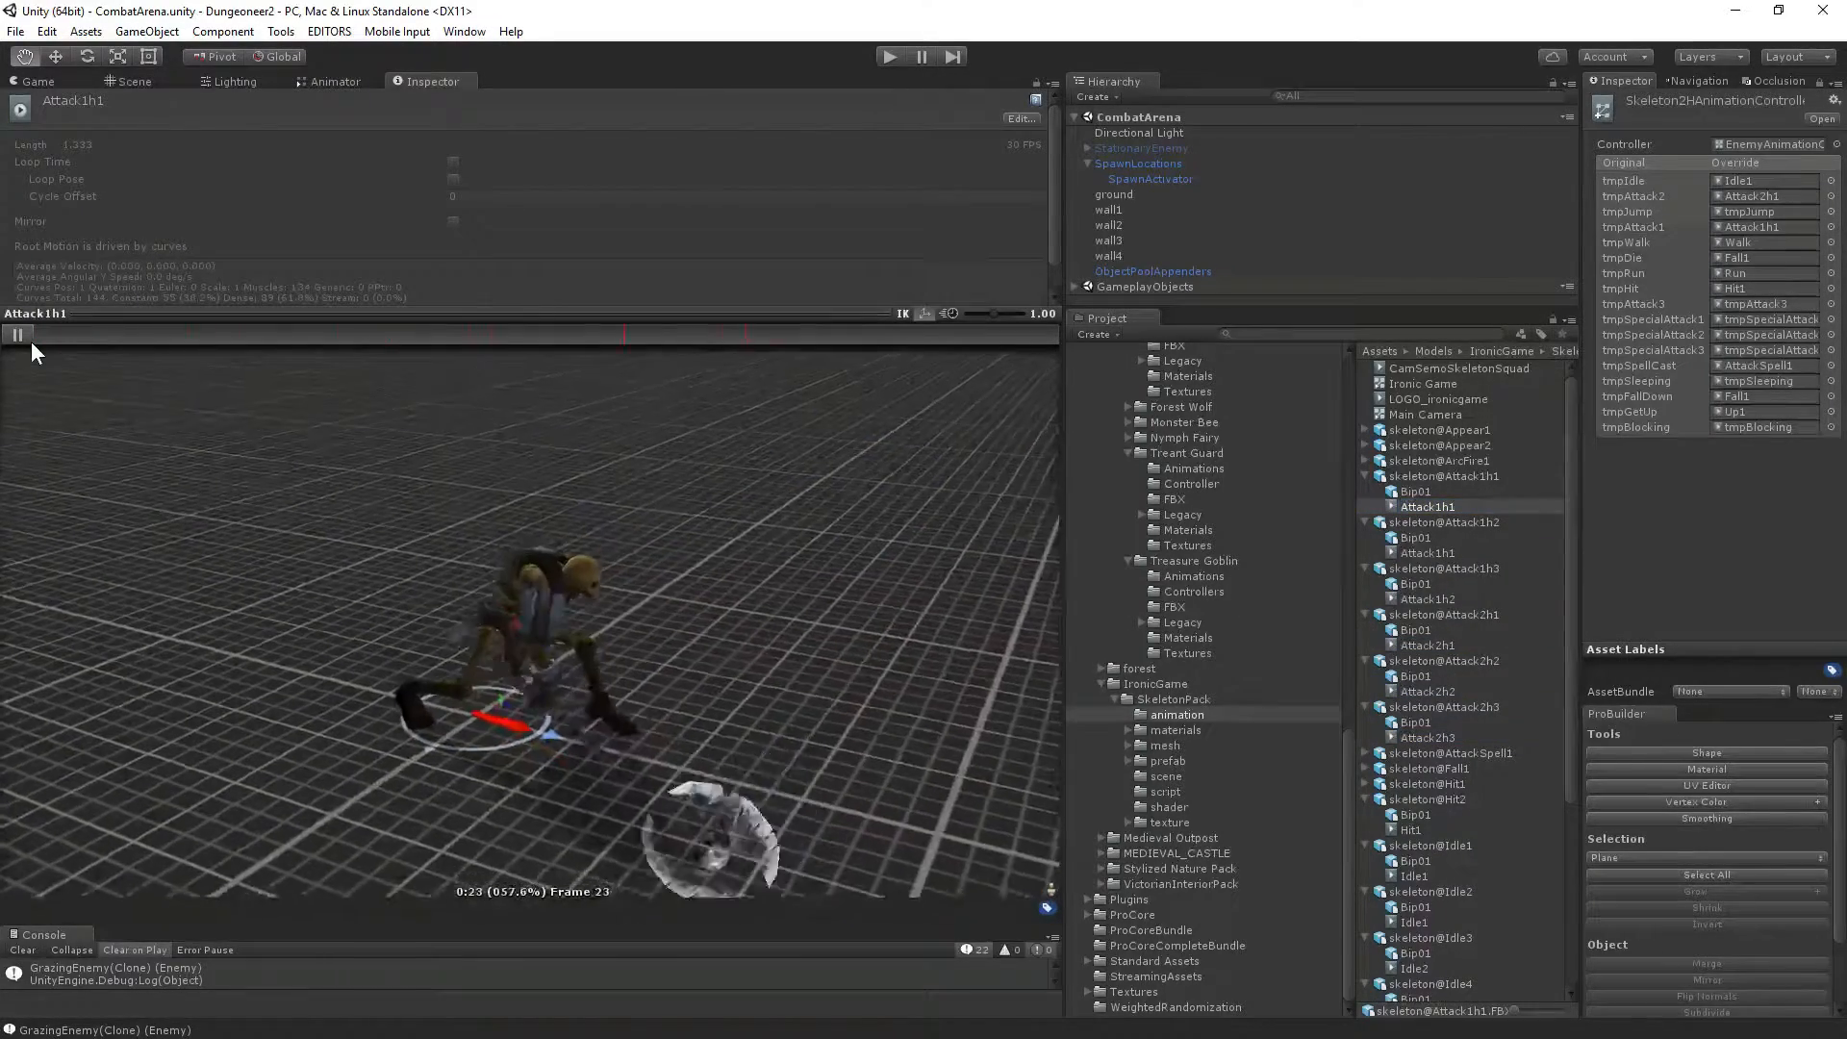
left_click(1432, 554)
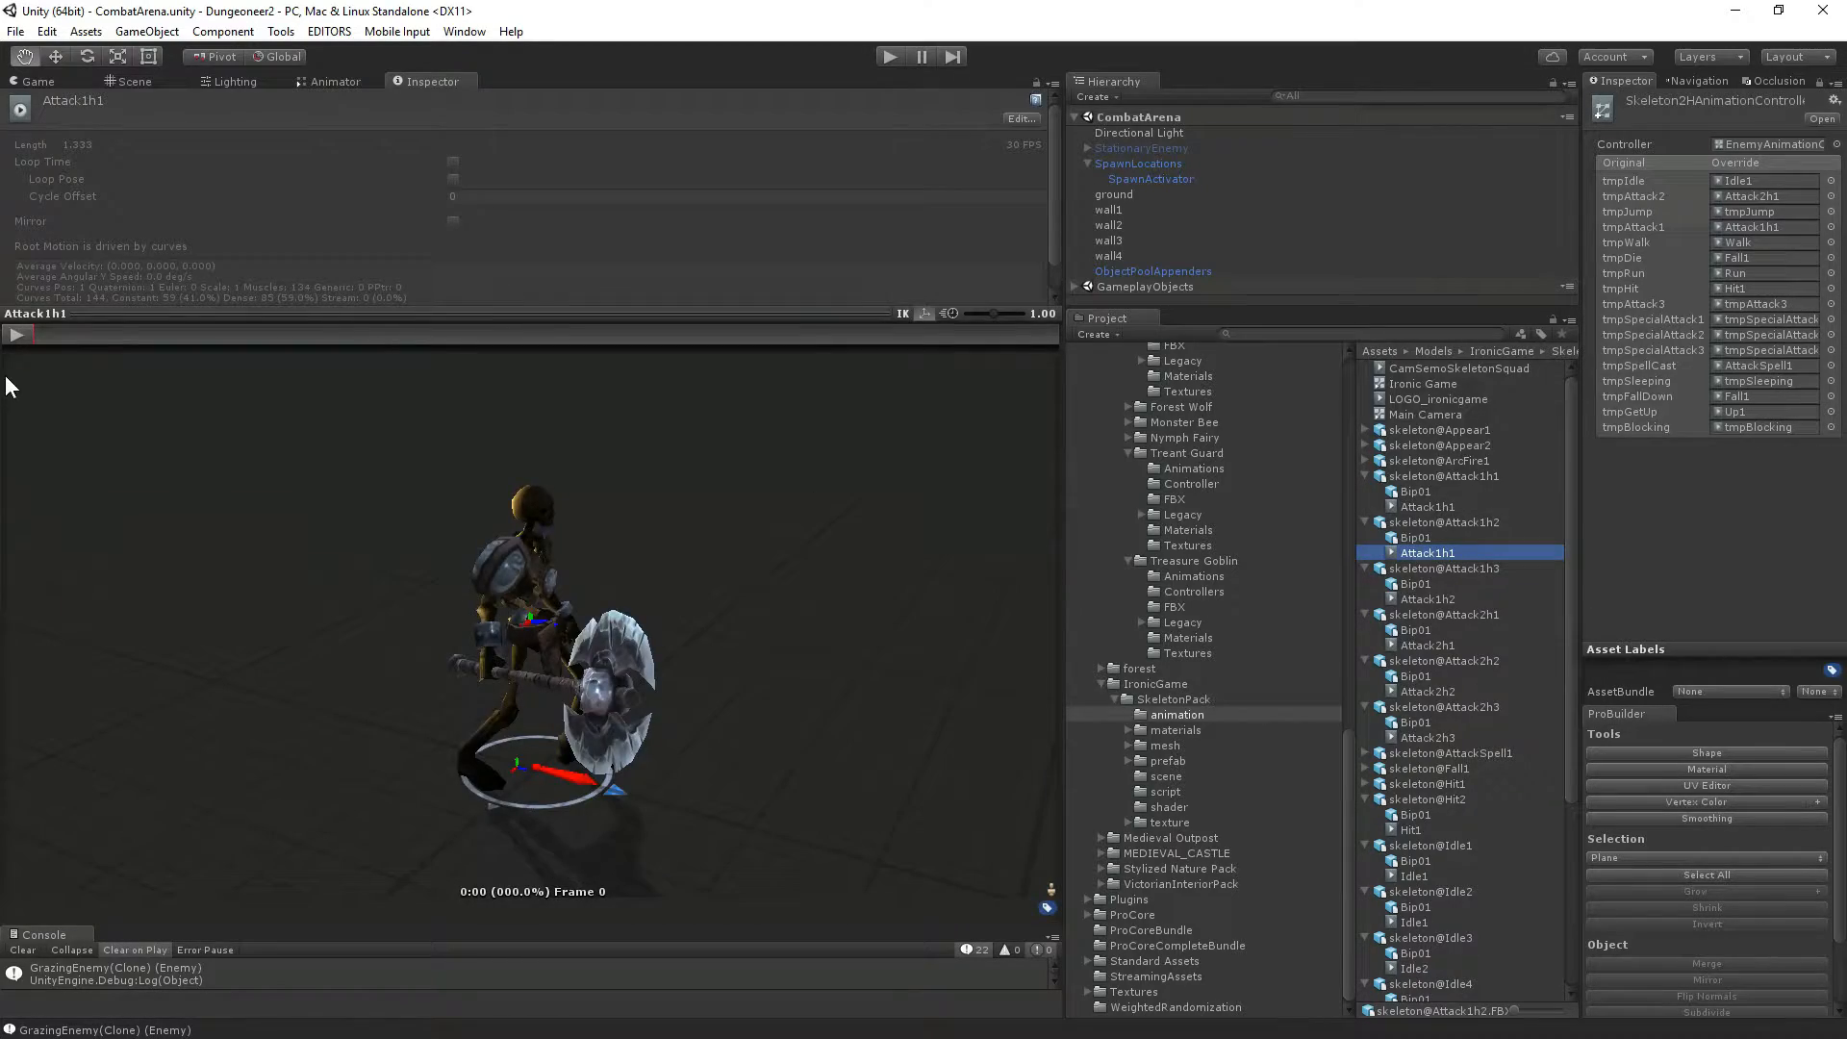
left_click(16, 334)
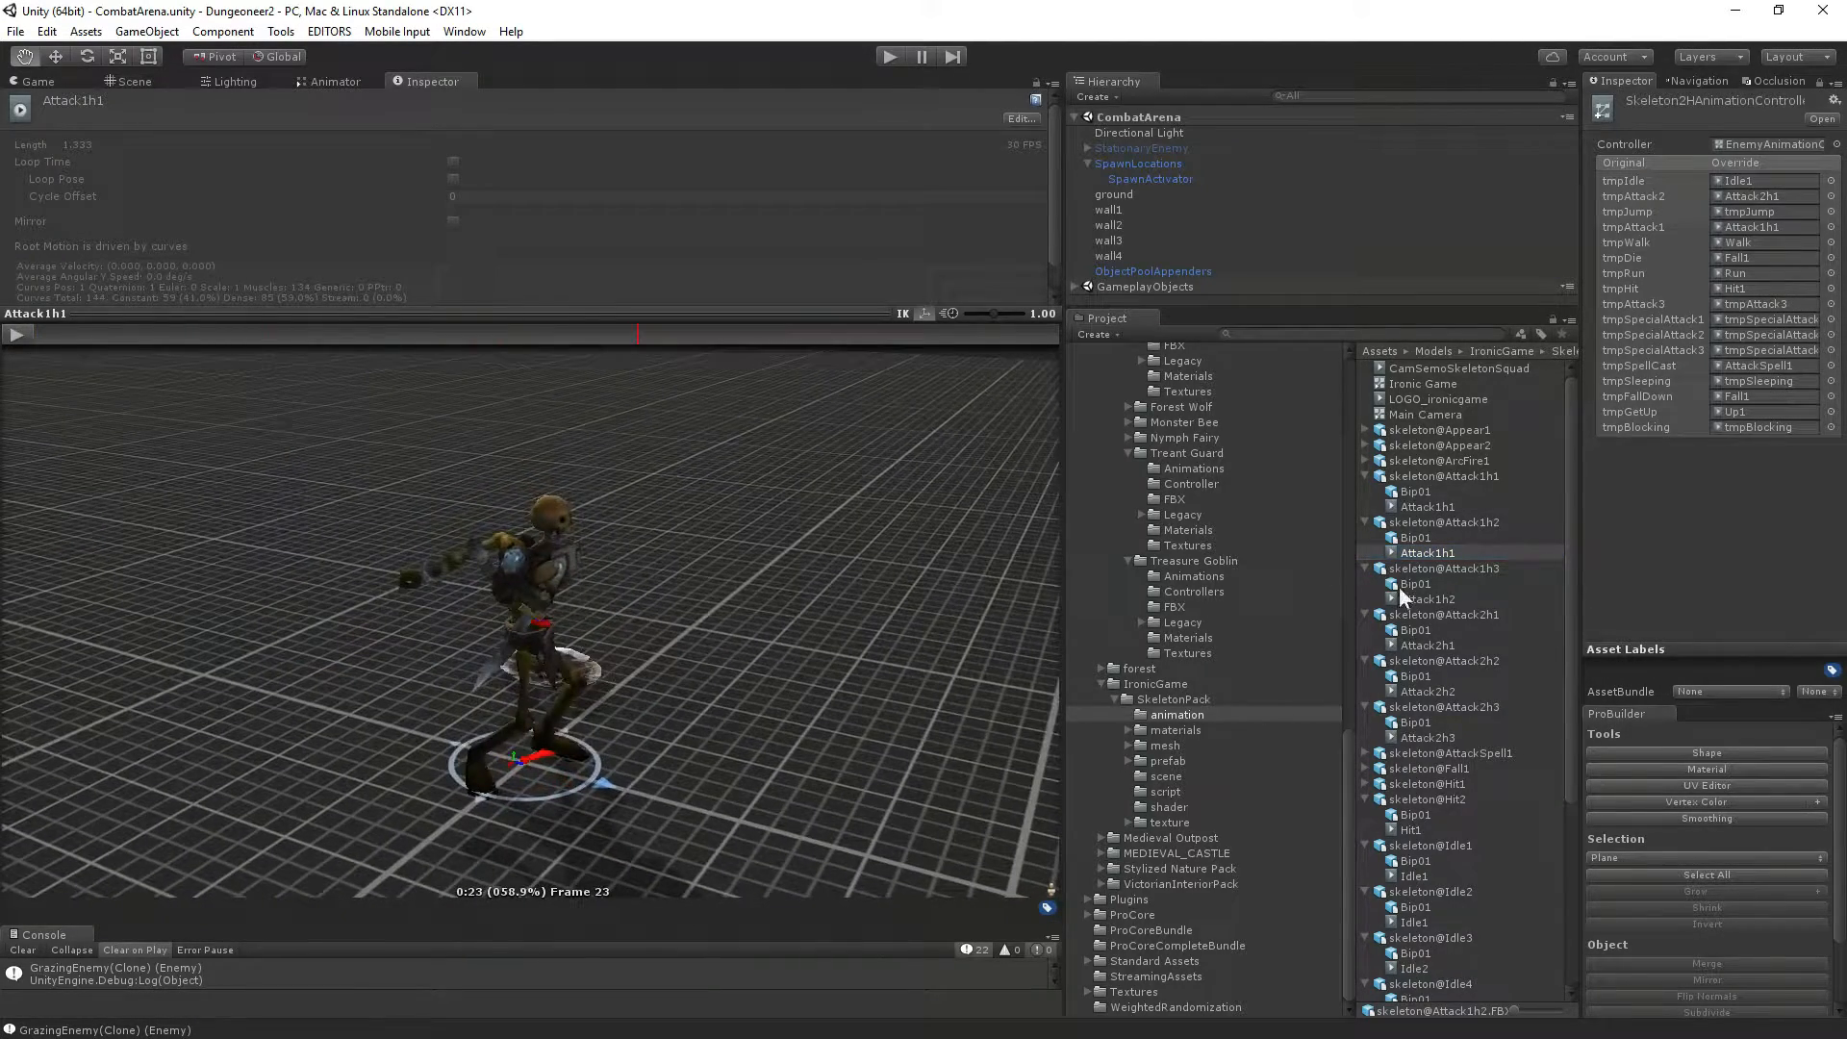
left_click(1415, 598)
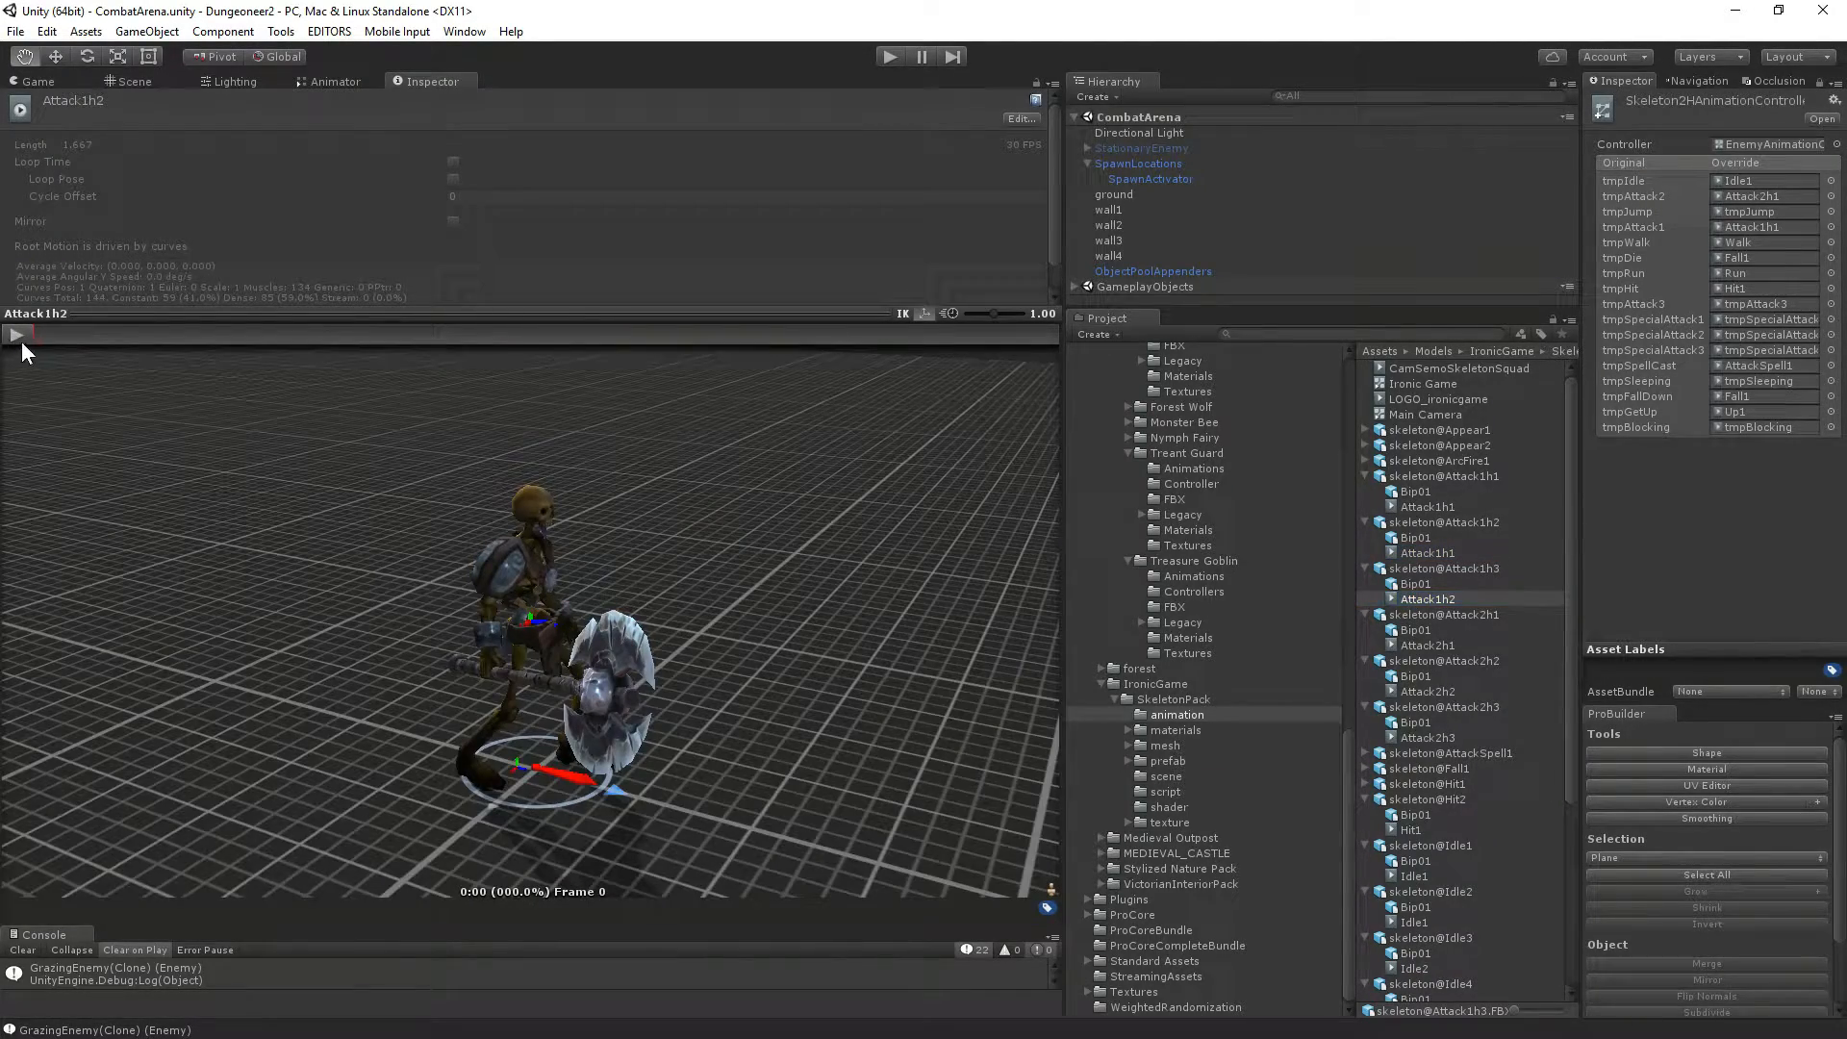
left_click(20, 337)
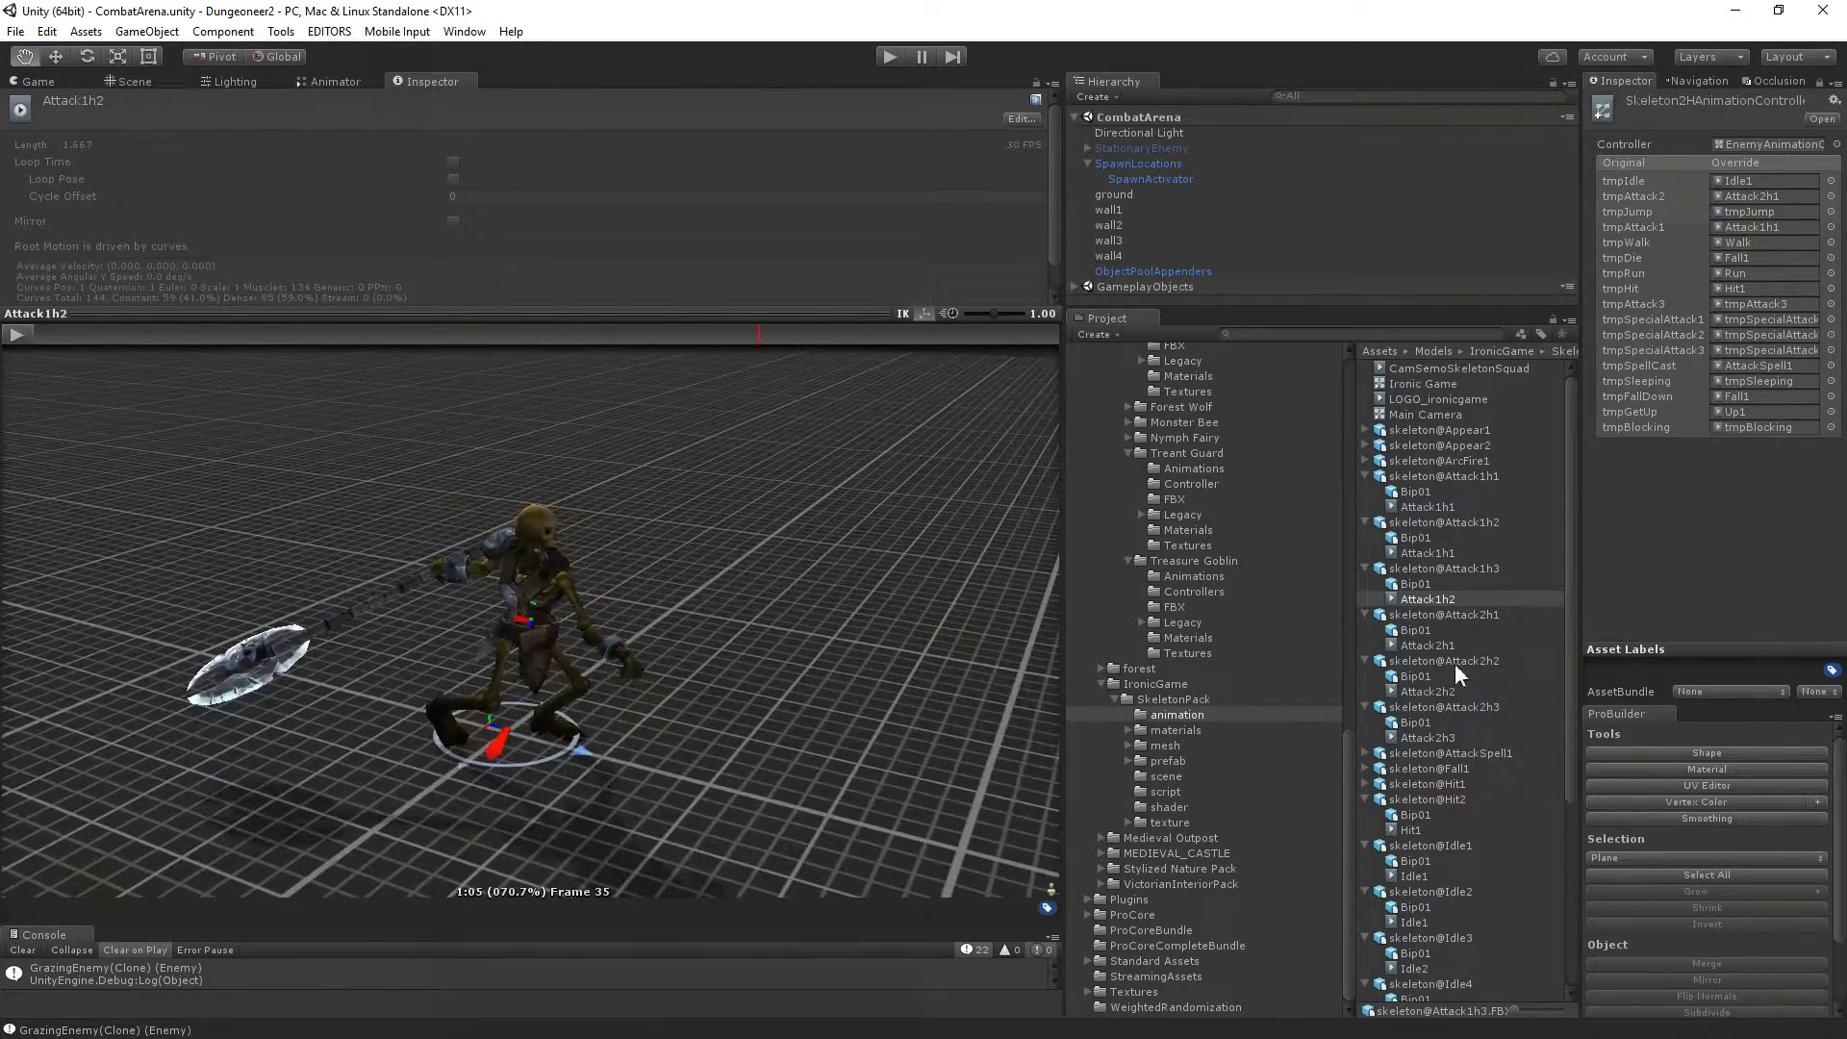
left_click(1428, 552)
left_click(29, 335)
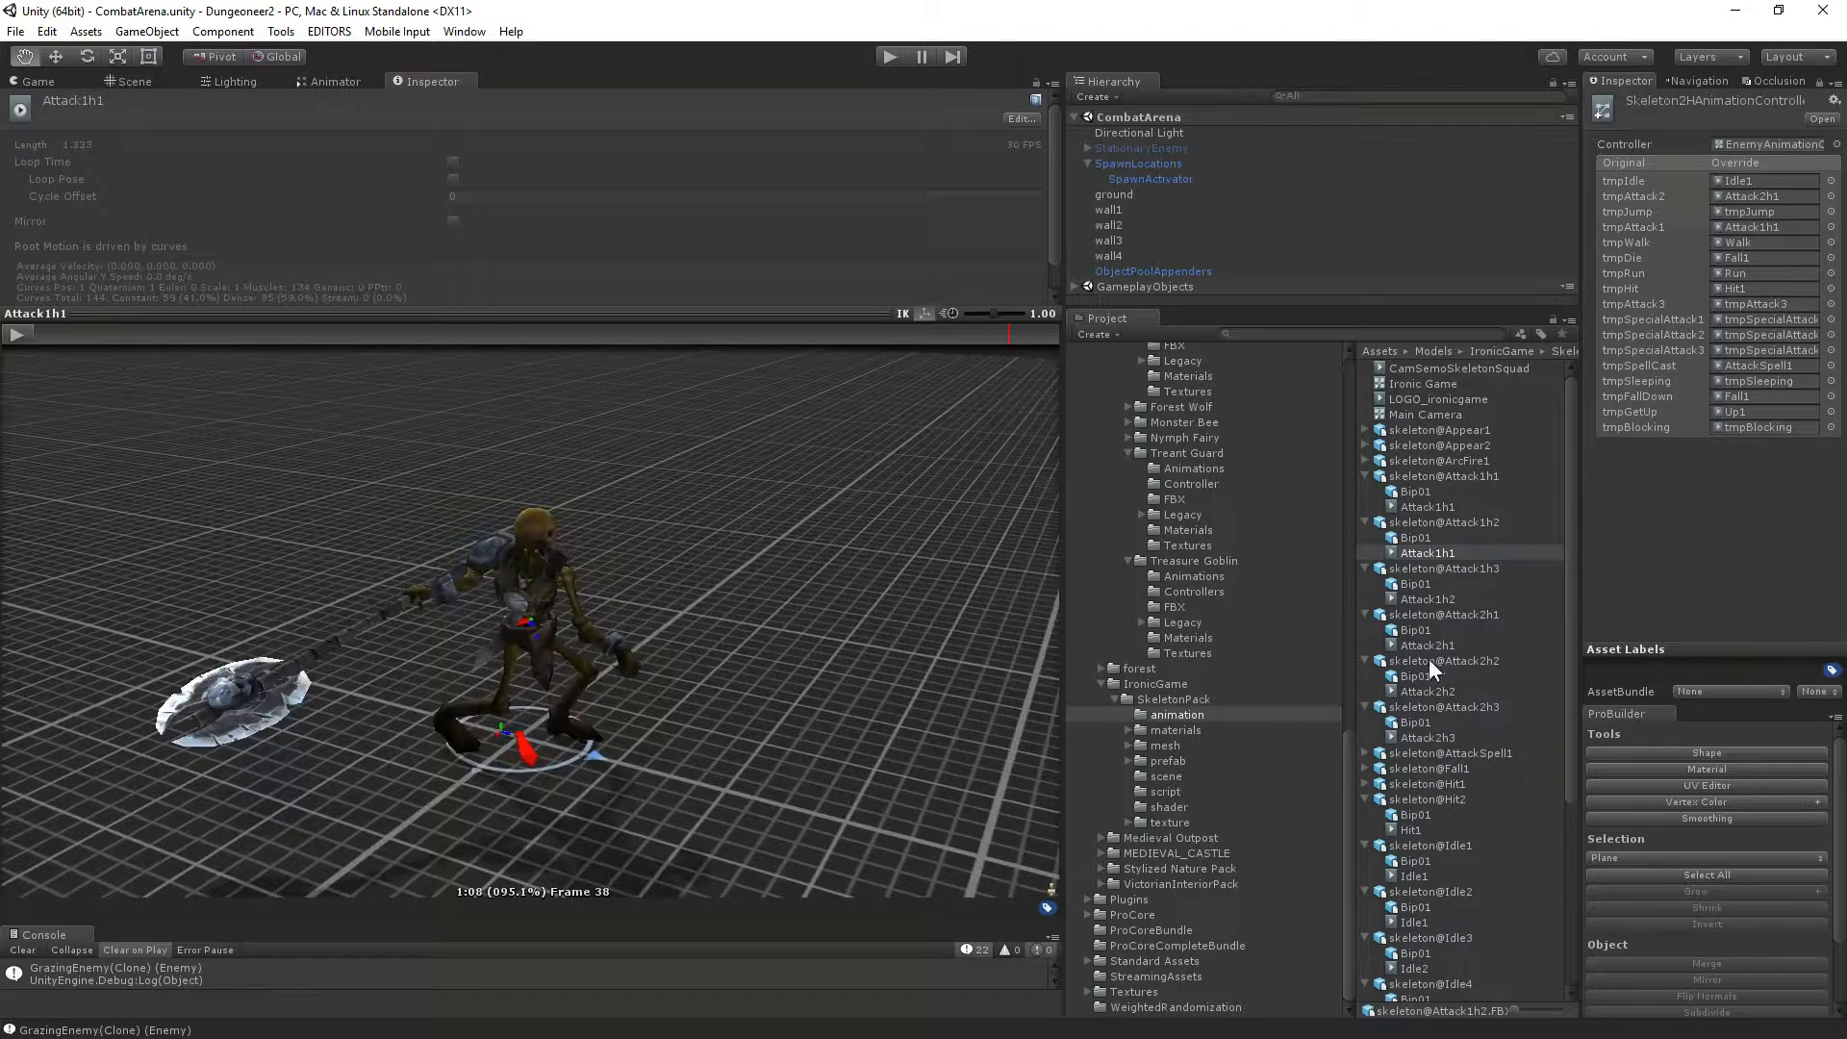
Assign Attack2h2 to the tmpAttack2 override and Attack2h3 to the tmpAttack3 override of Skeleton2HAnimationController.
left_click(1440, 691)
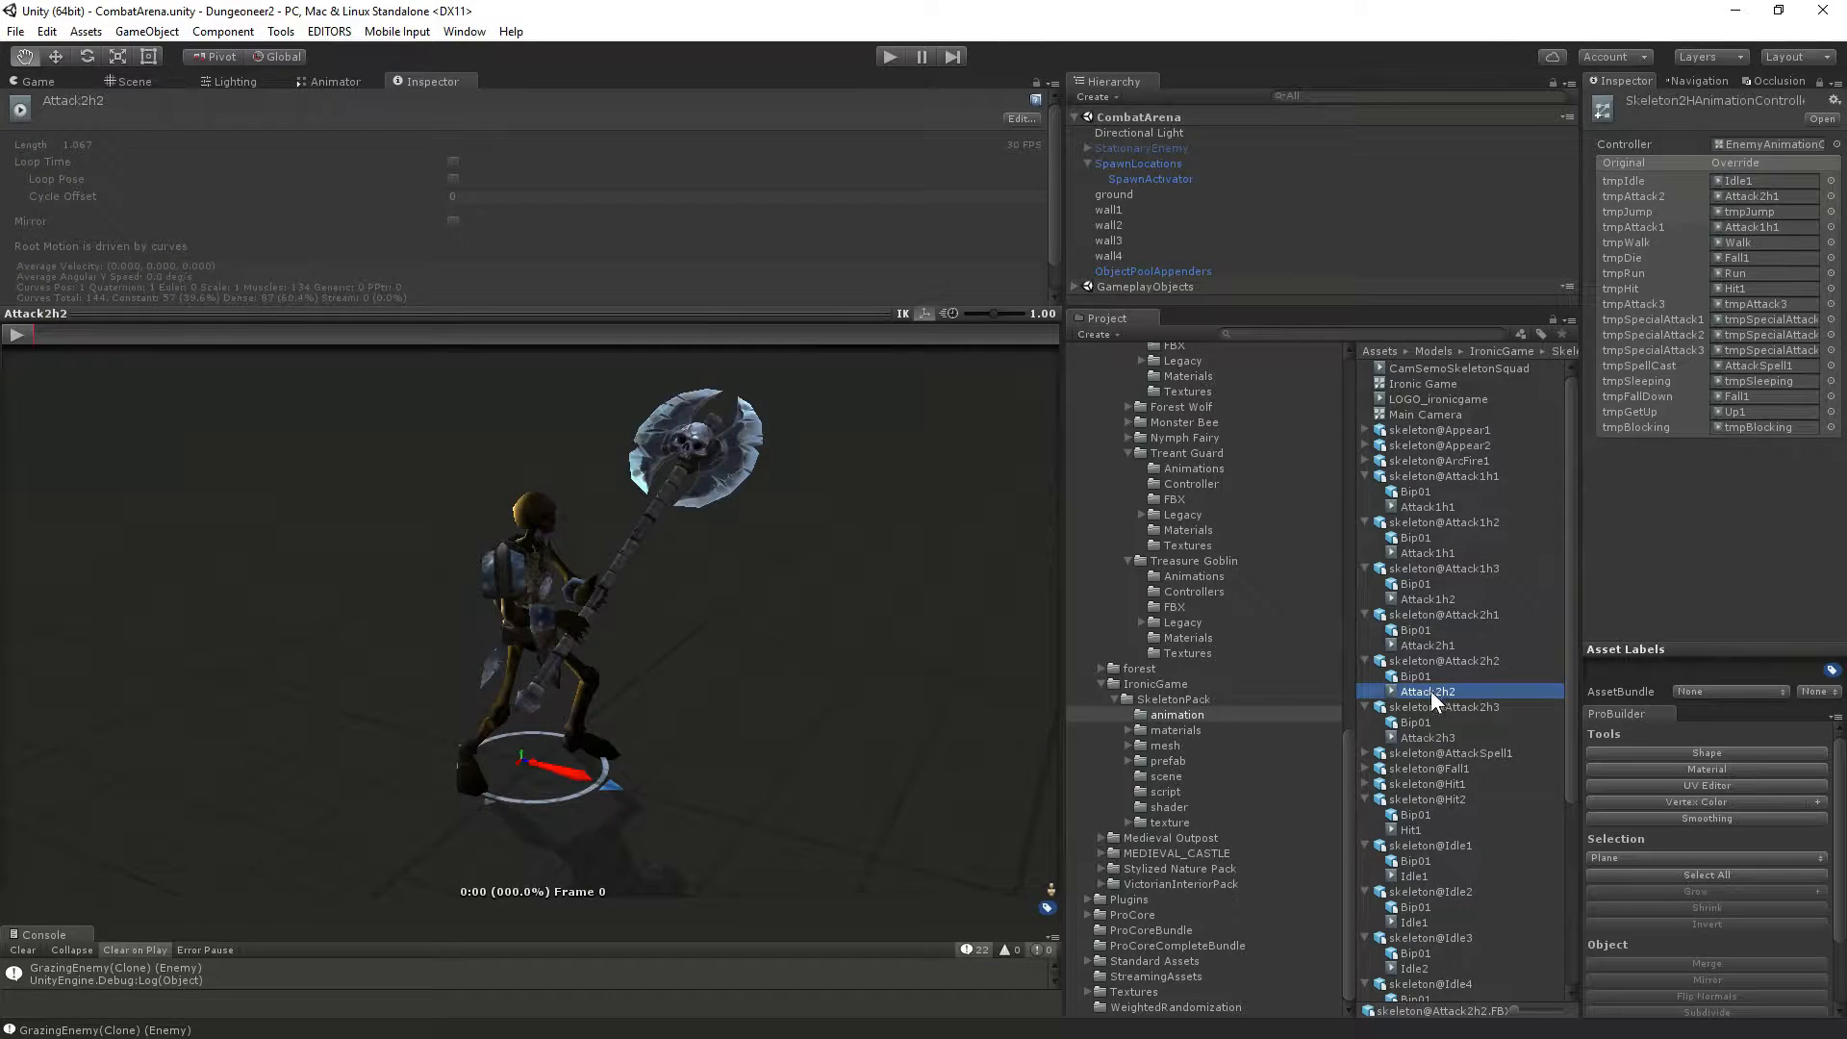
left_click_drag(1434, 690, 1769, 258)
left_click_drag(1769, 188, 1769, 198)
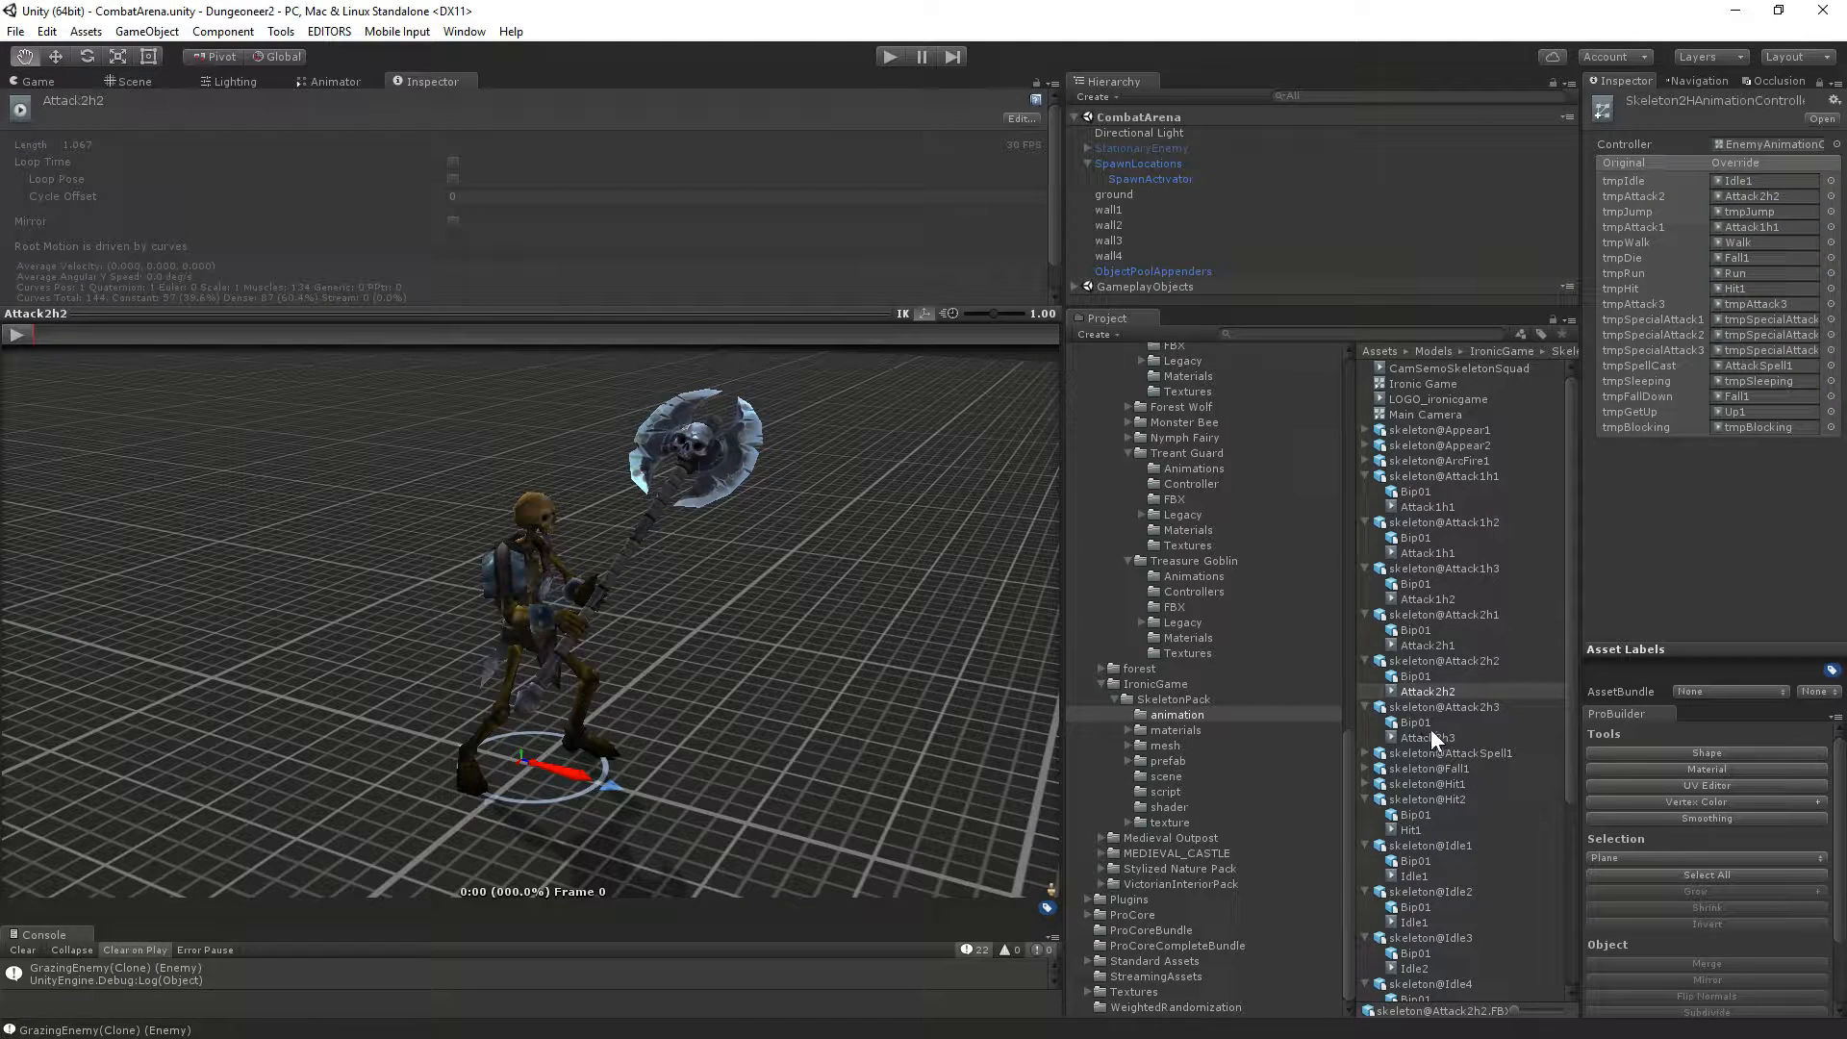
left_click_drag(1425, 731, 1786, 305)
scroll(1508, 742, "down", 5)
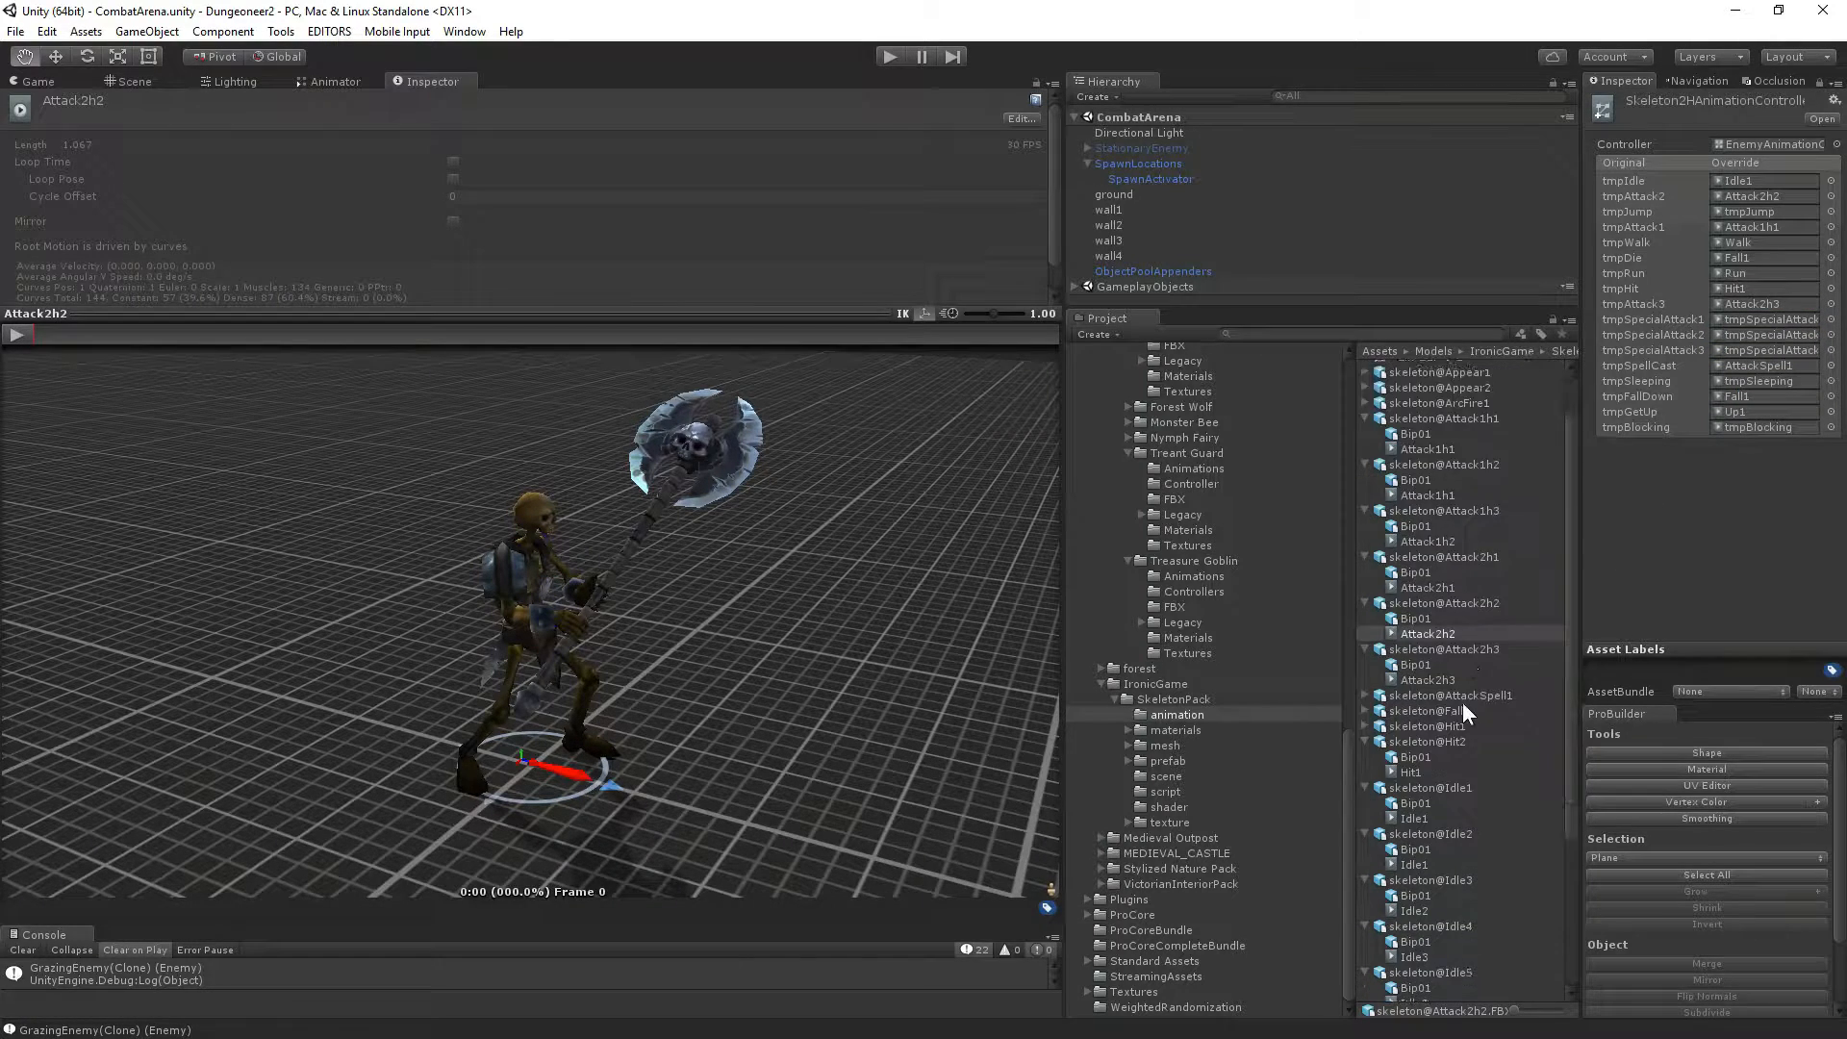
Play the Idle2 clip of skeleton@Idle3 and the Idle1 clip of skeleton@Idle2 on the skel2h model.
scroll(1477, 647, "down", 3)
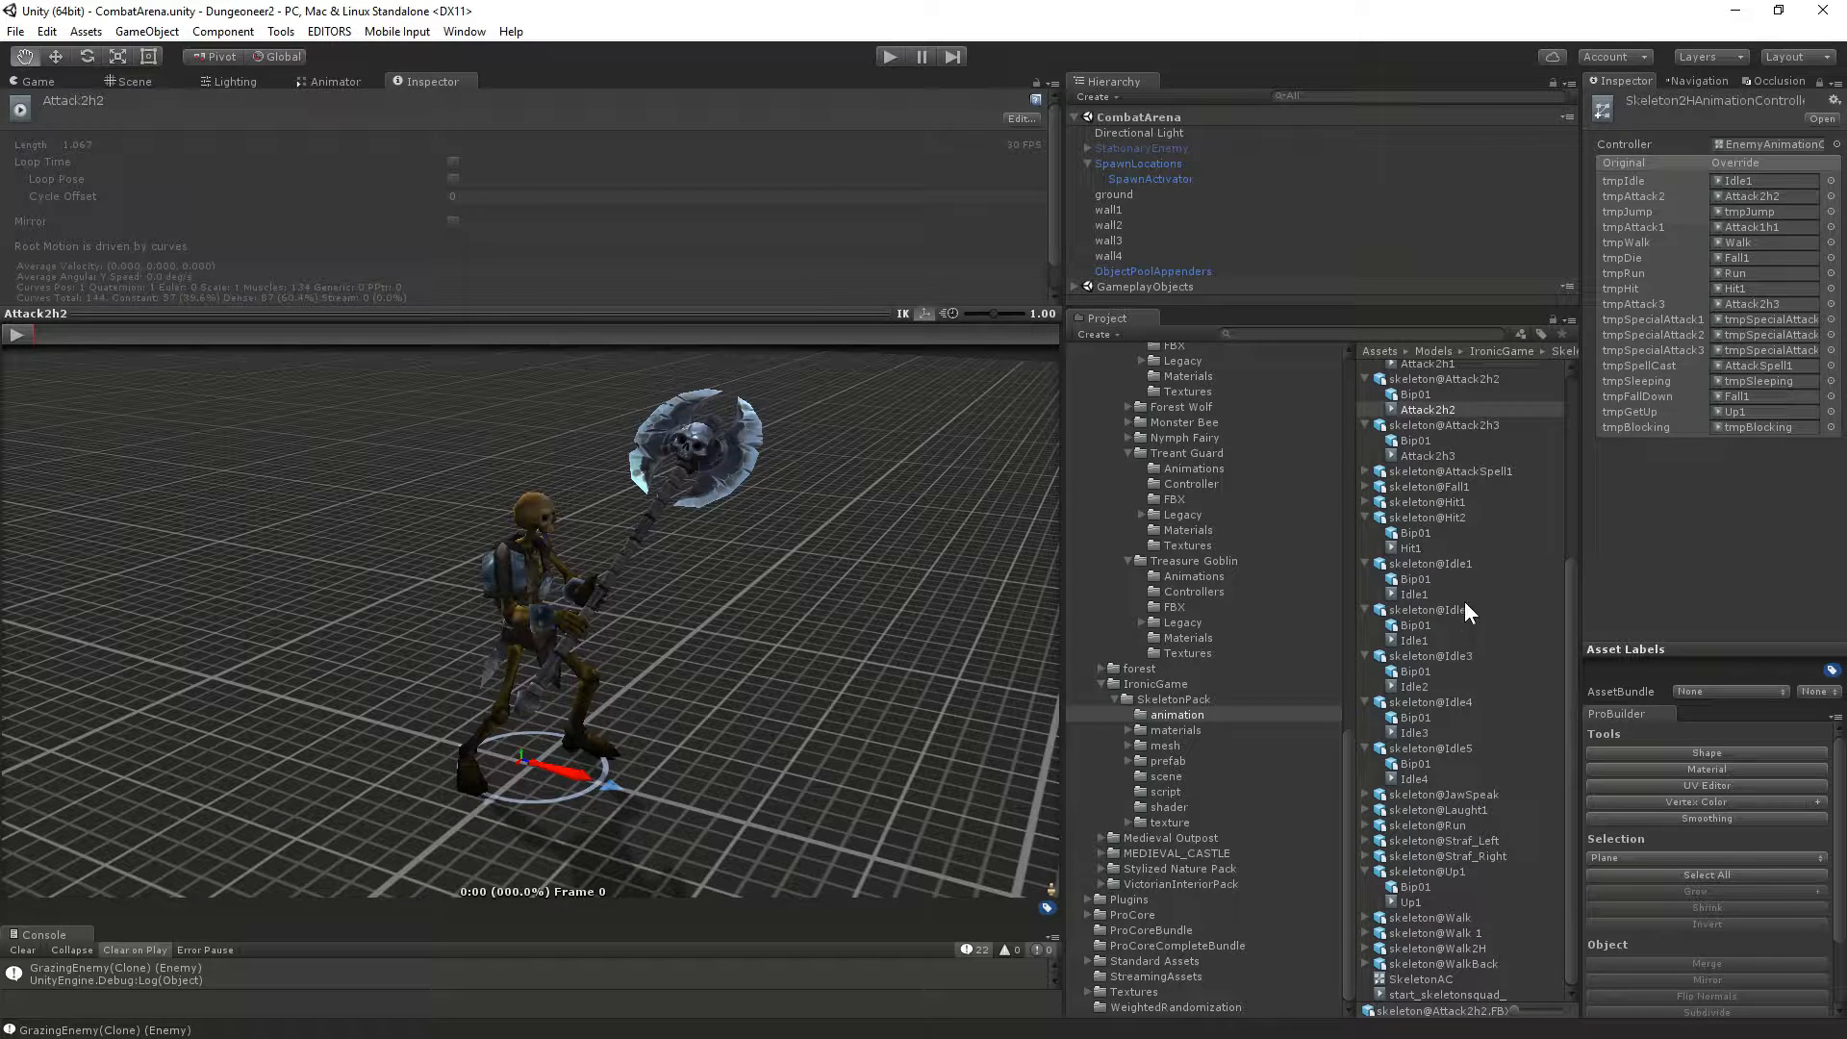
left_click(1434, 683)
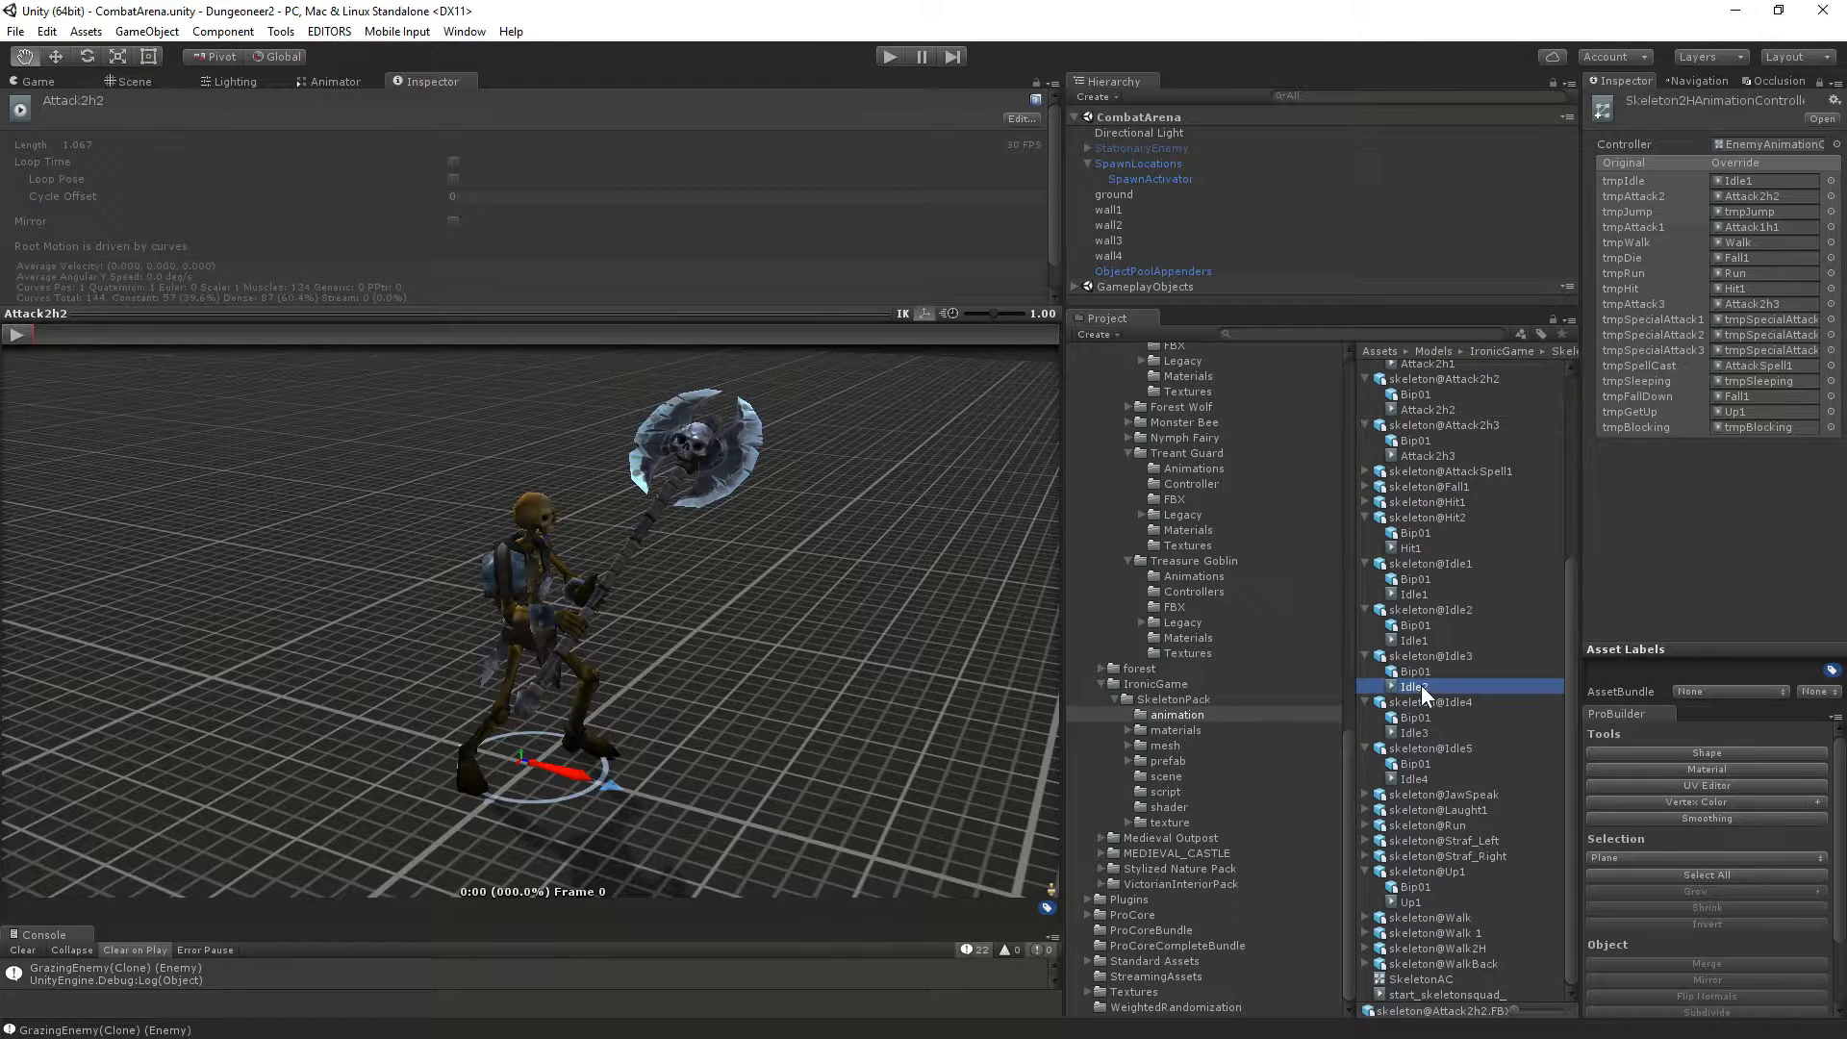
left_click(16, 336)
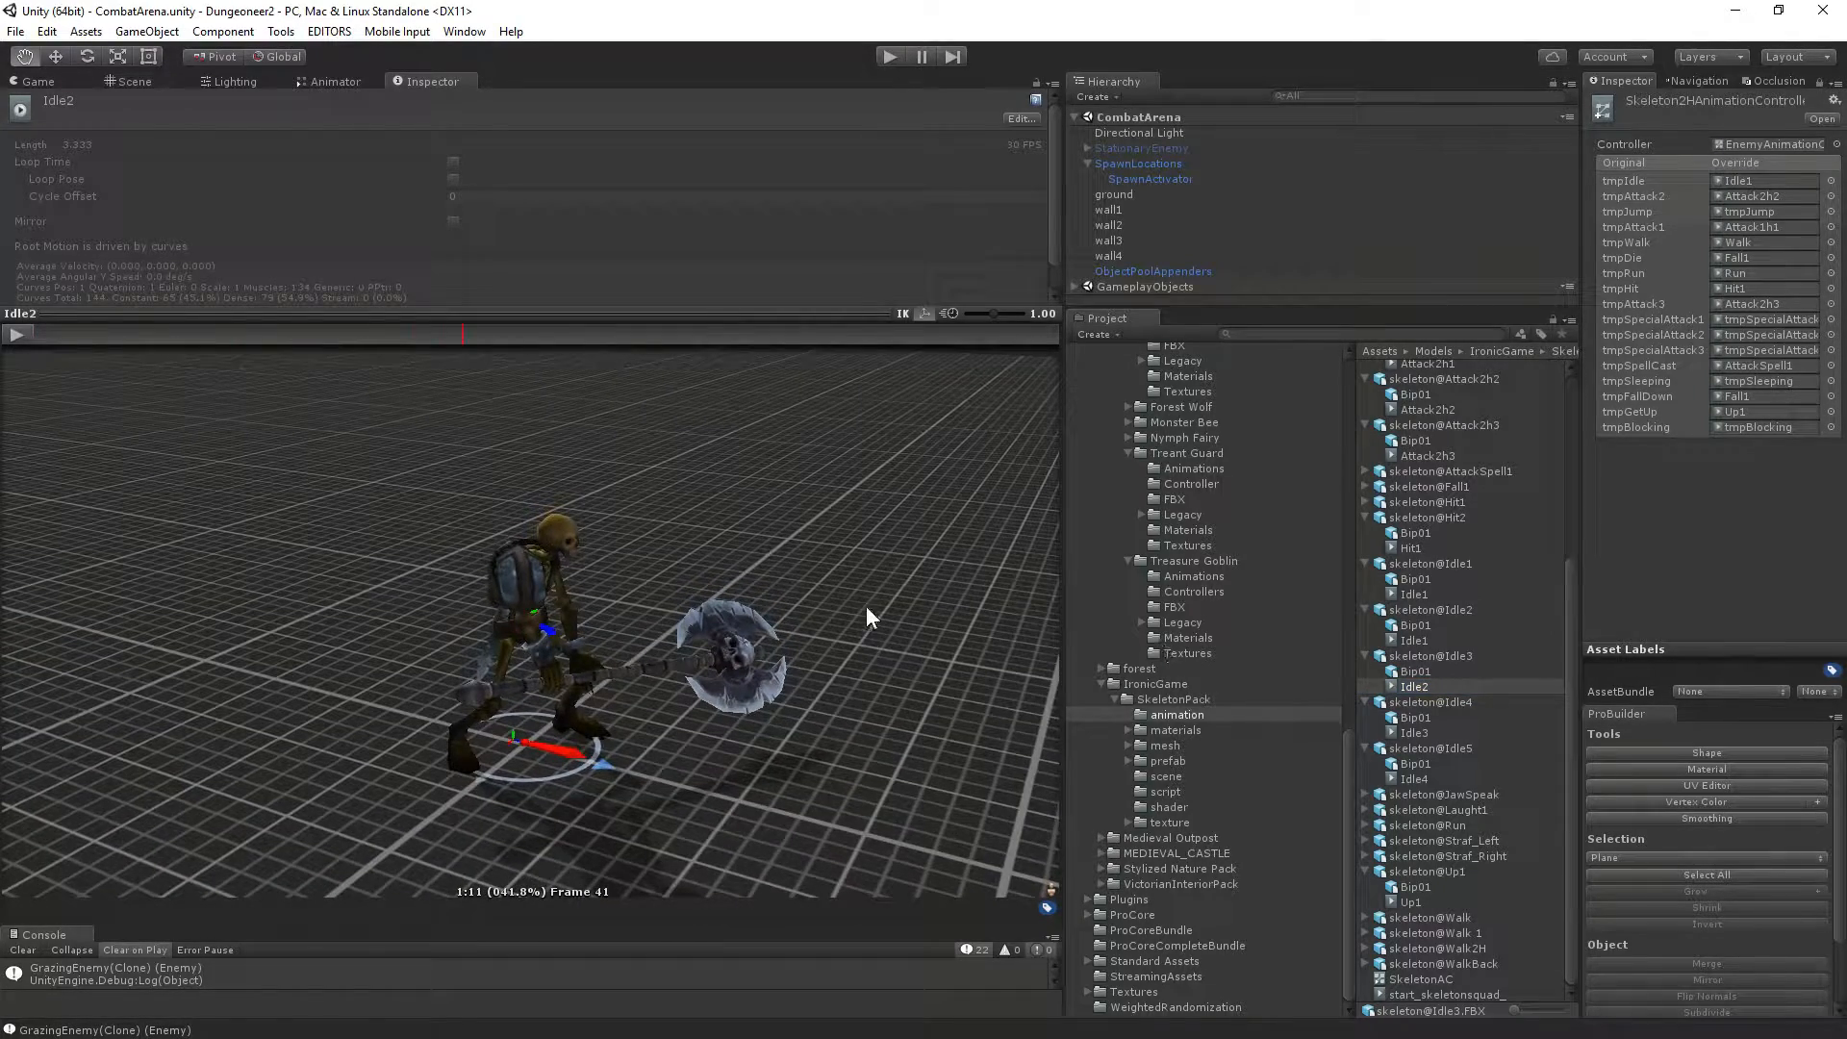
middle_click_drag(864, 608, 799, 612)
left_click(1424, 642)
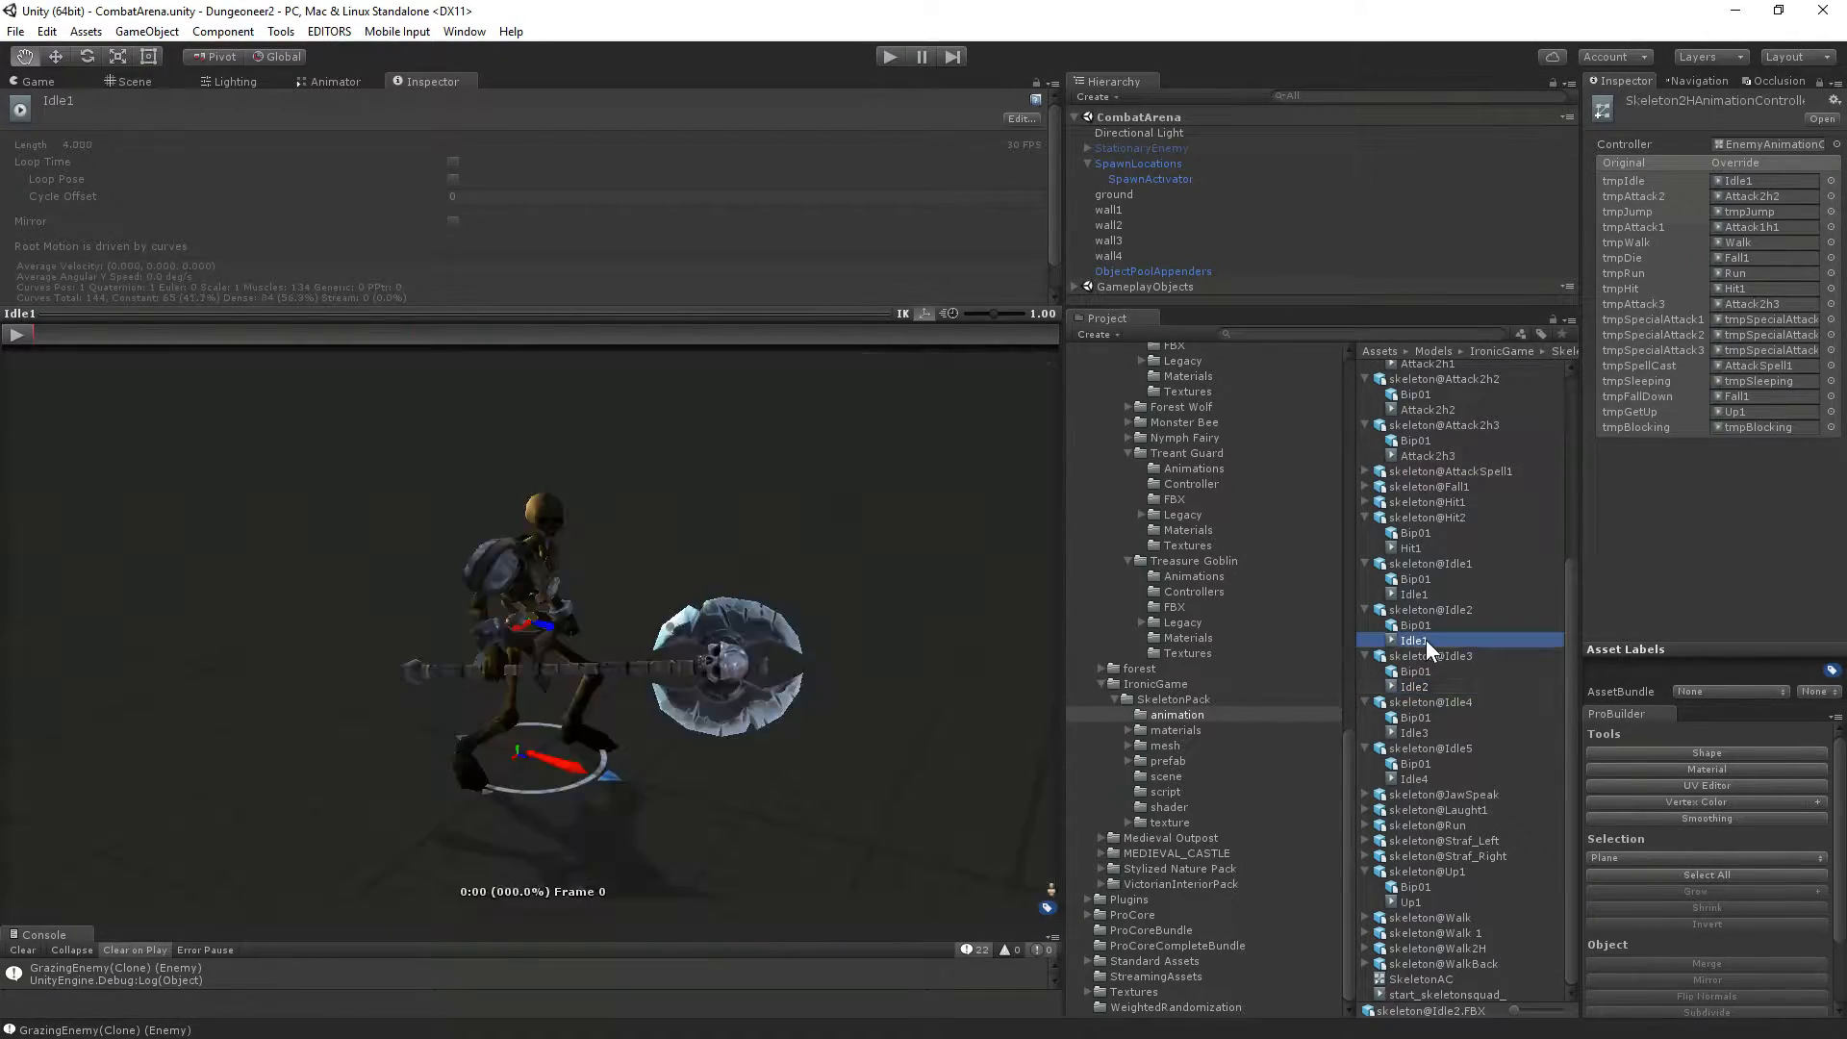
left_click(25, 335)
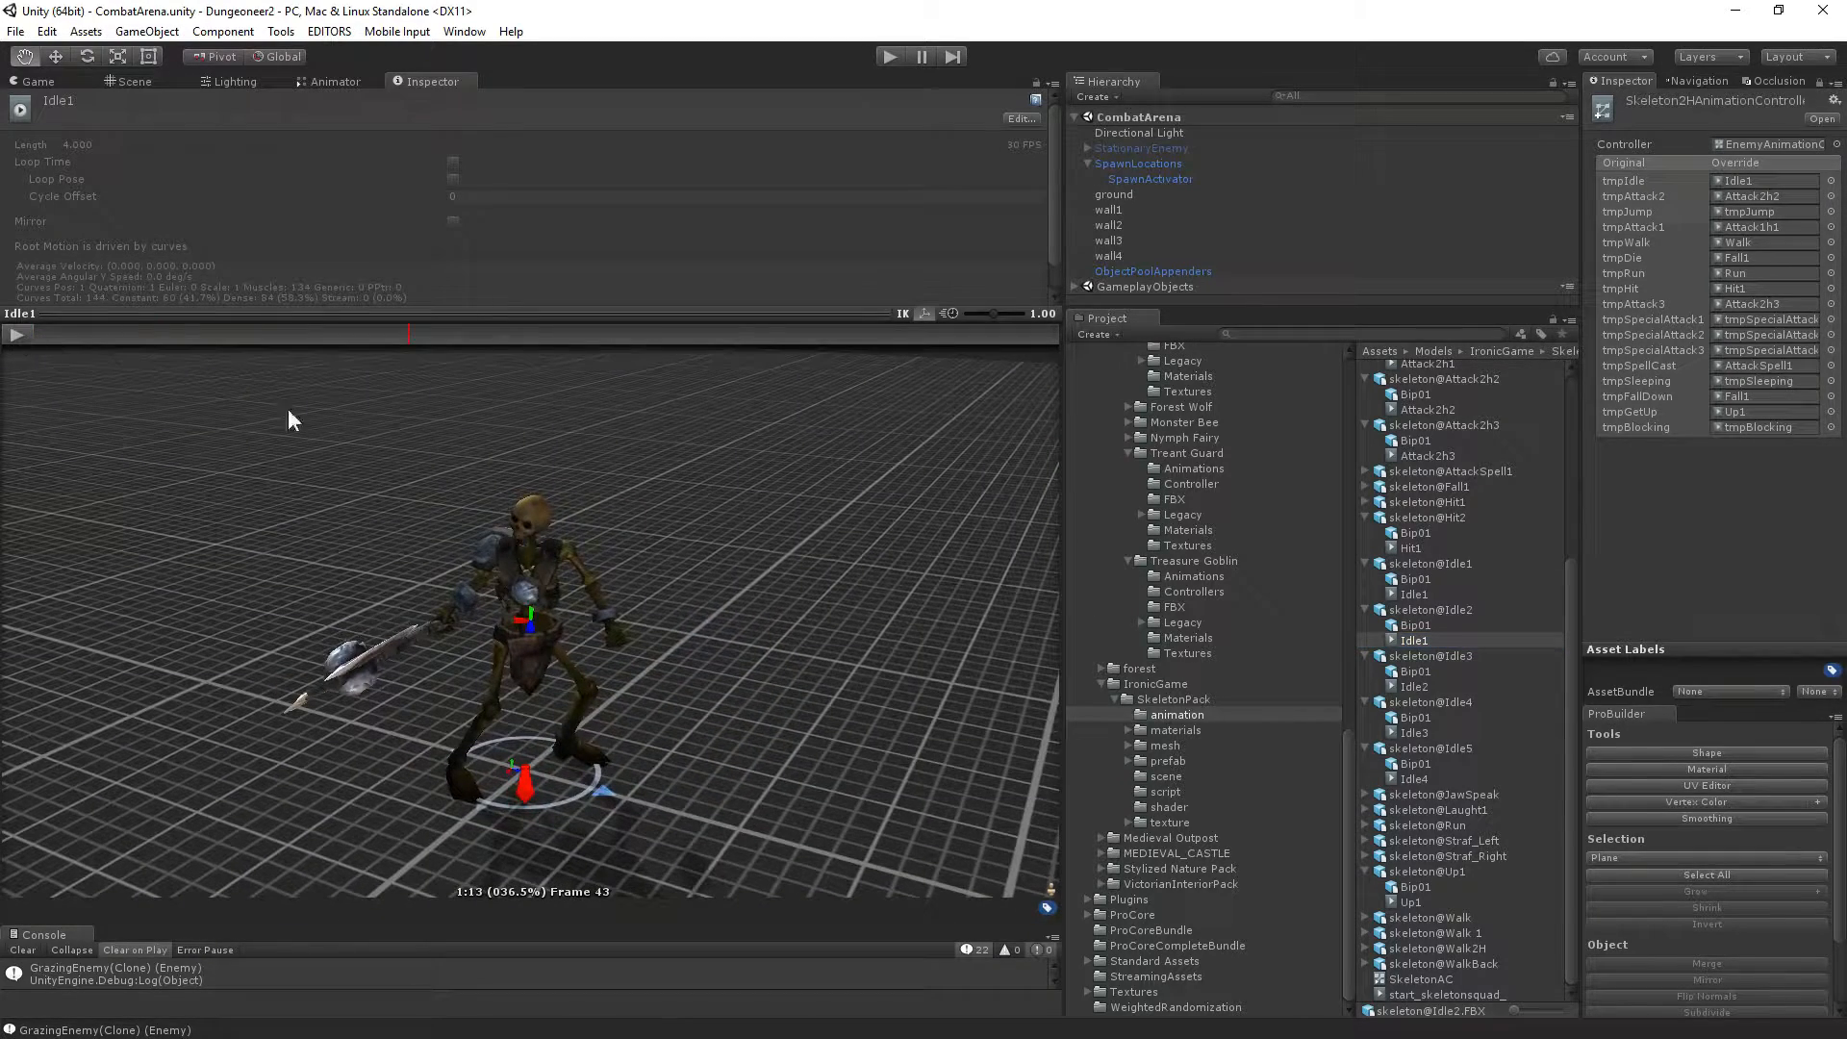
Play the Idle3 clip for comparison and assign Idle2 to the tmpIdle override of Skeleton2HAnimationController.
left_click(1413, 733)
left_click(25, 333)
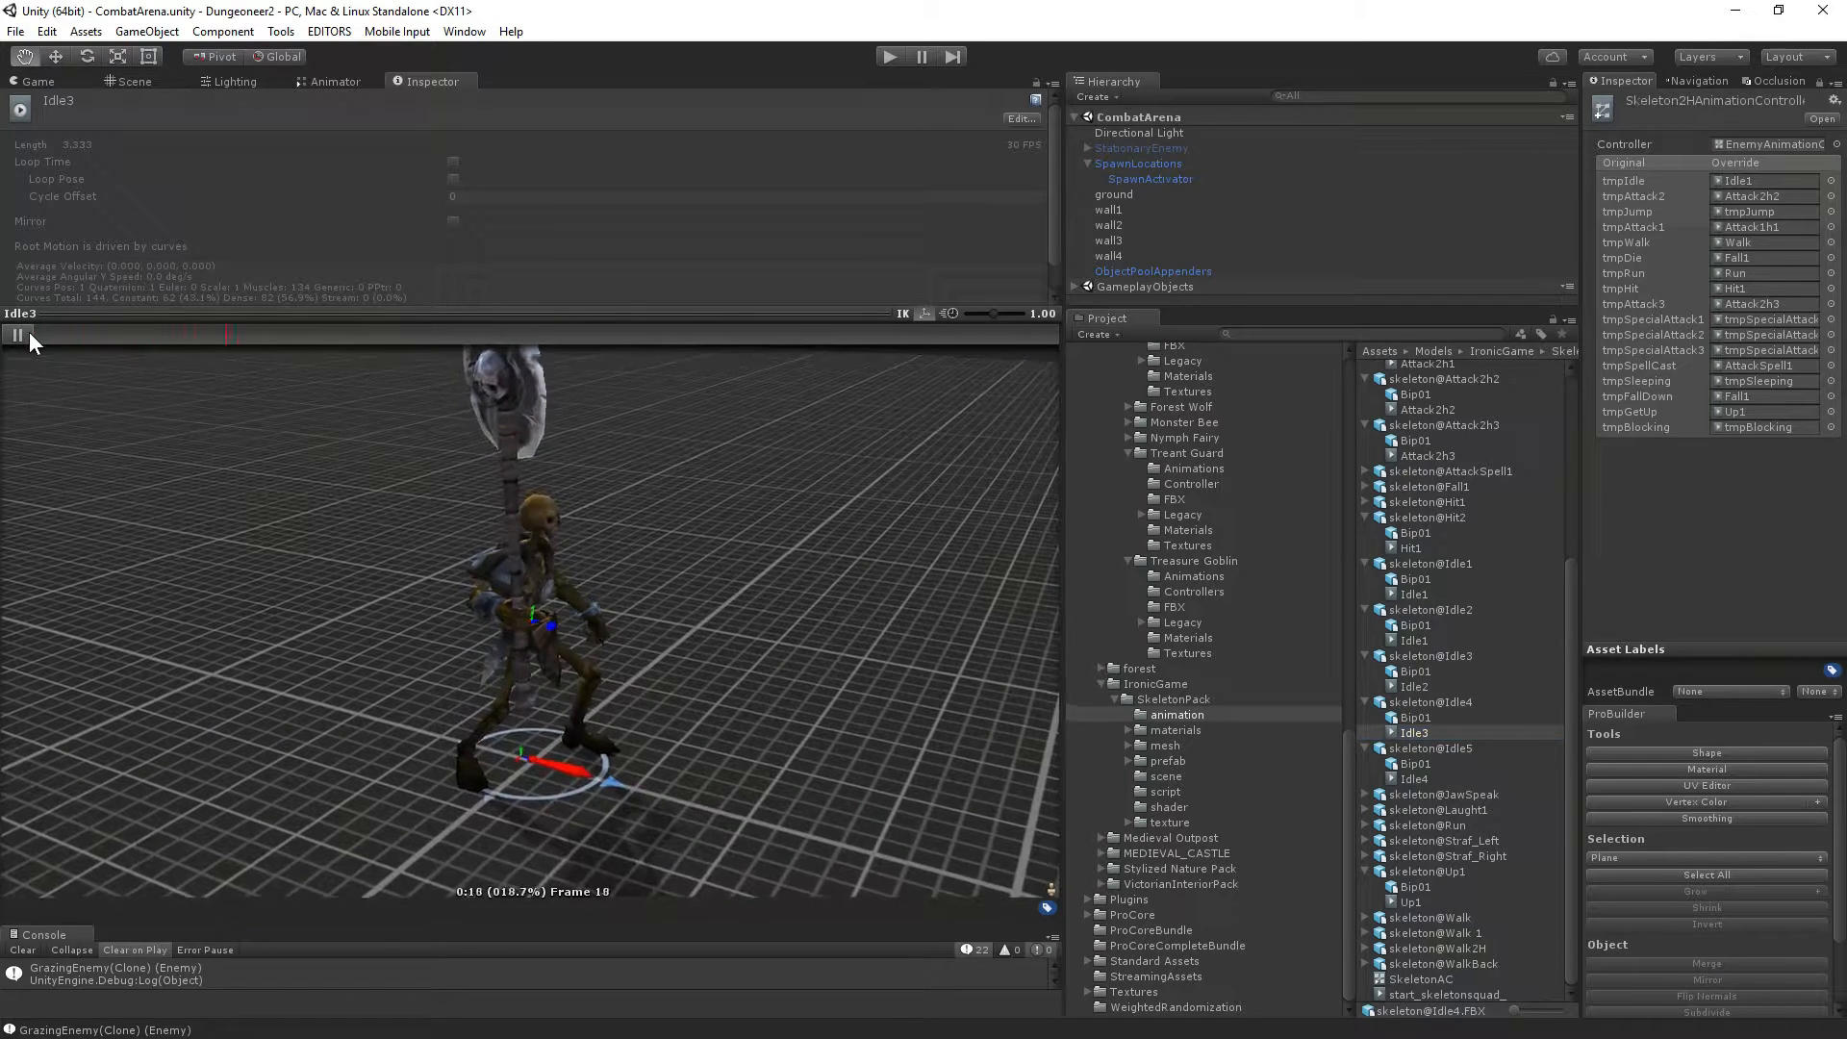
left_click(1428, 685)
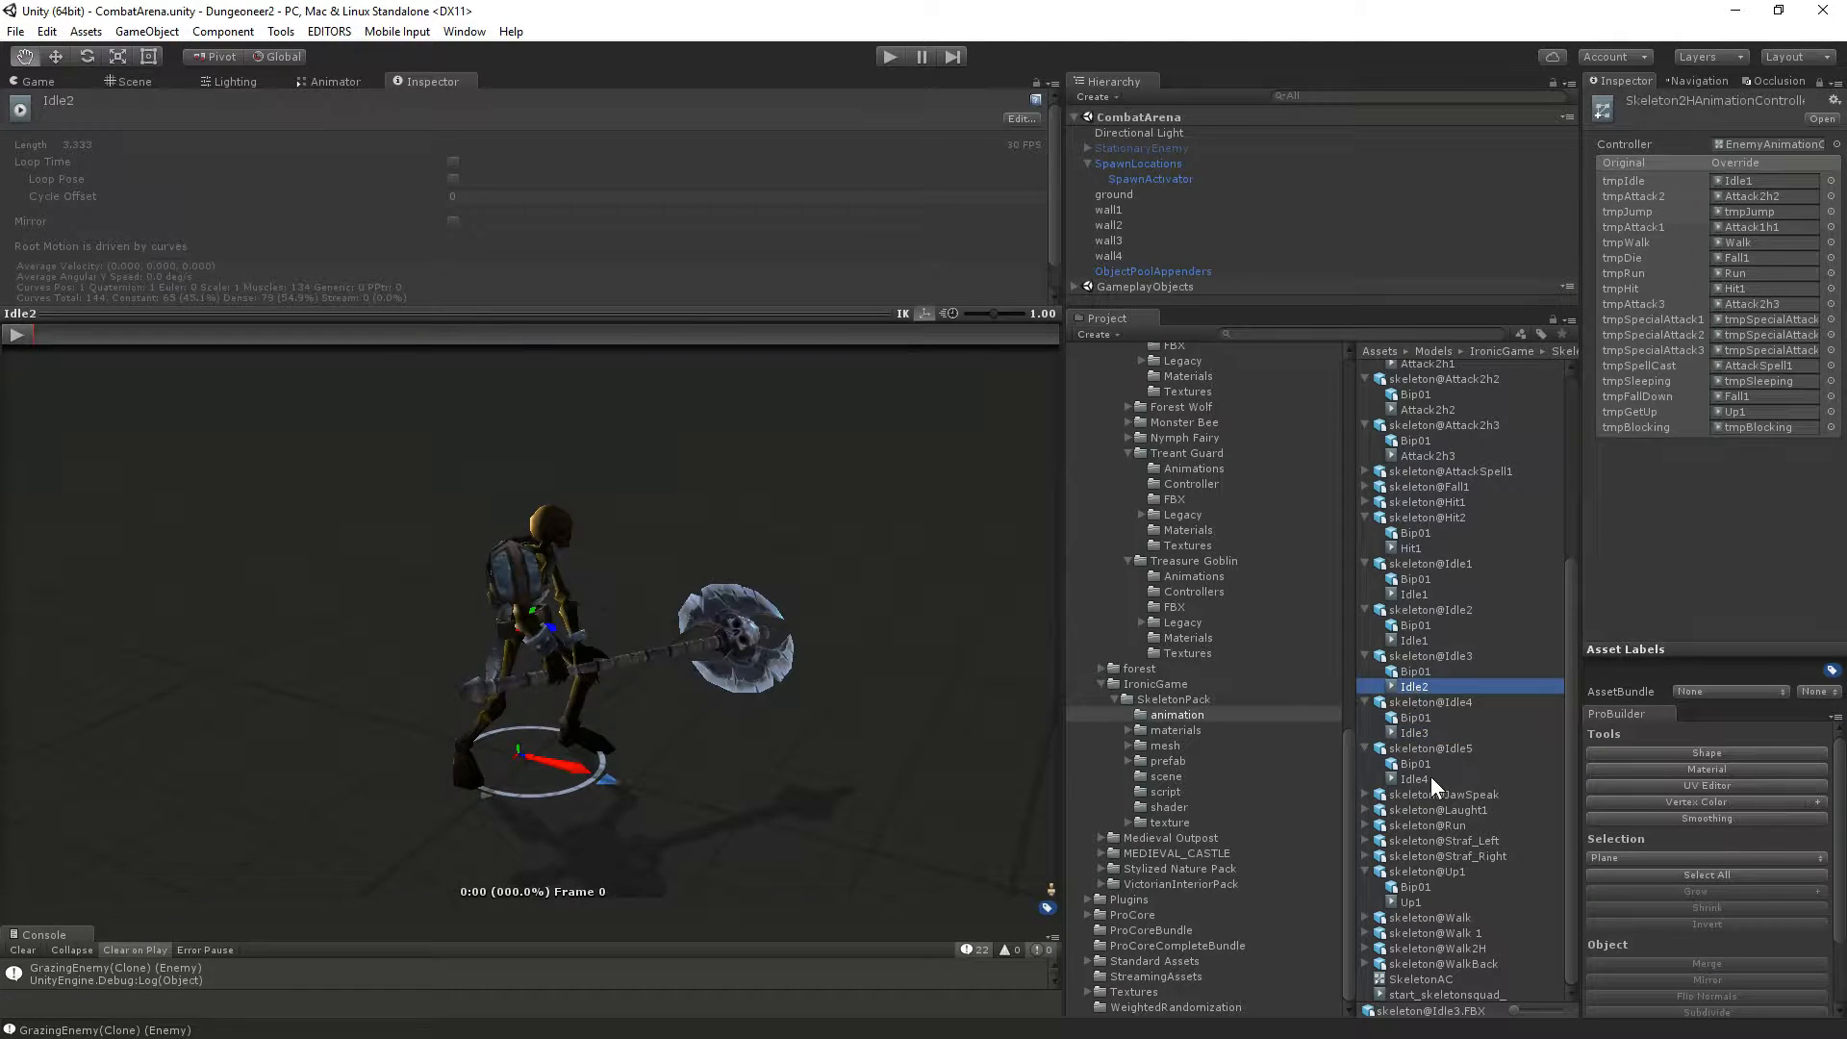
left_click_drag(1406, 688, 1751, 180)
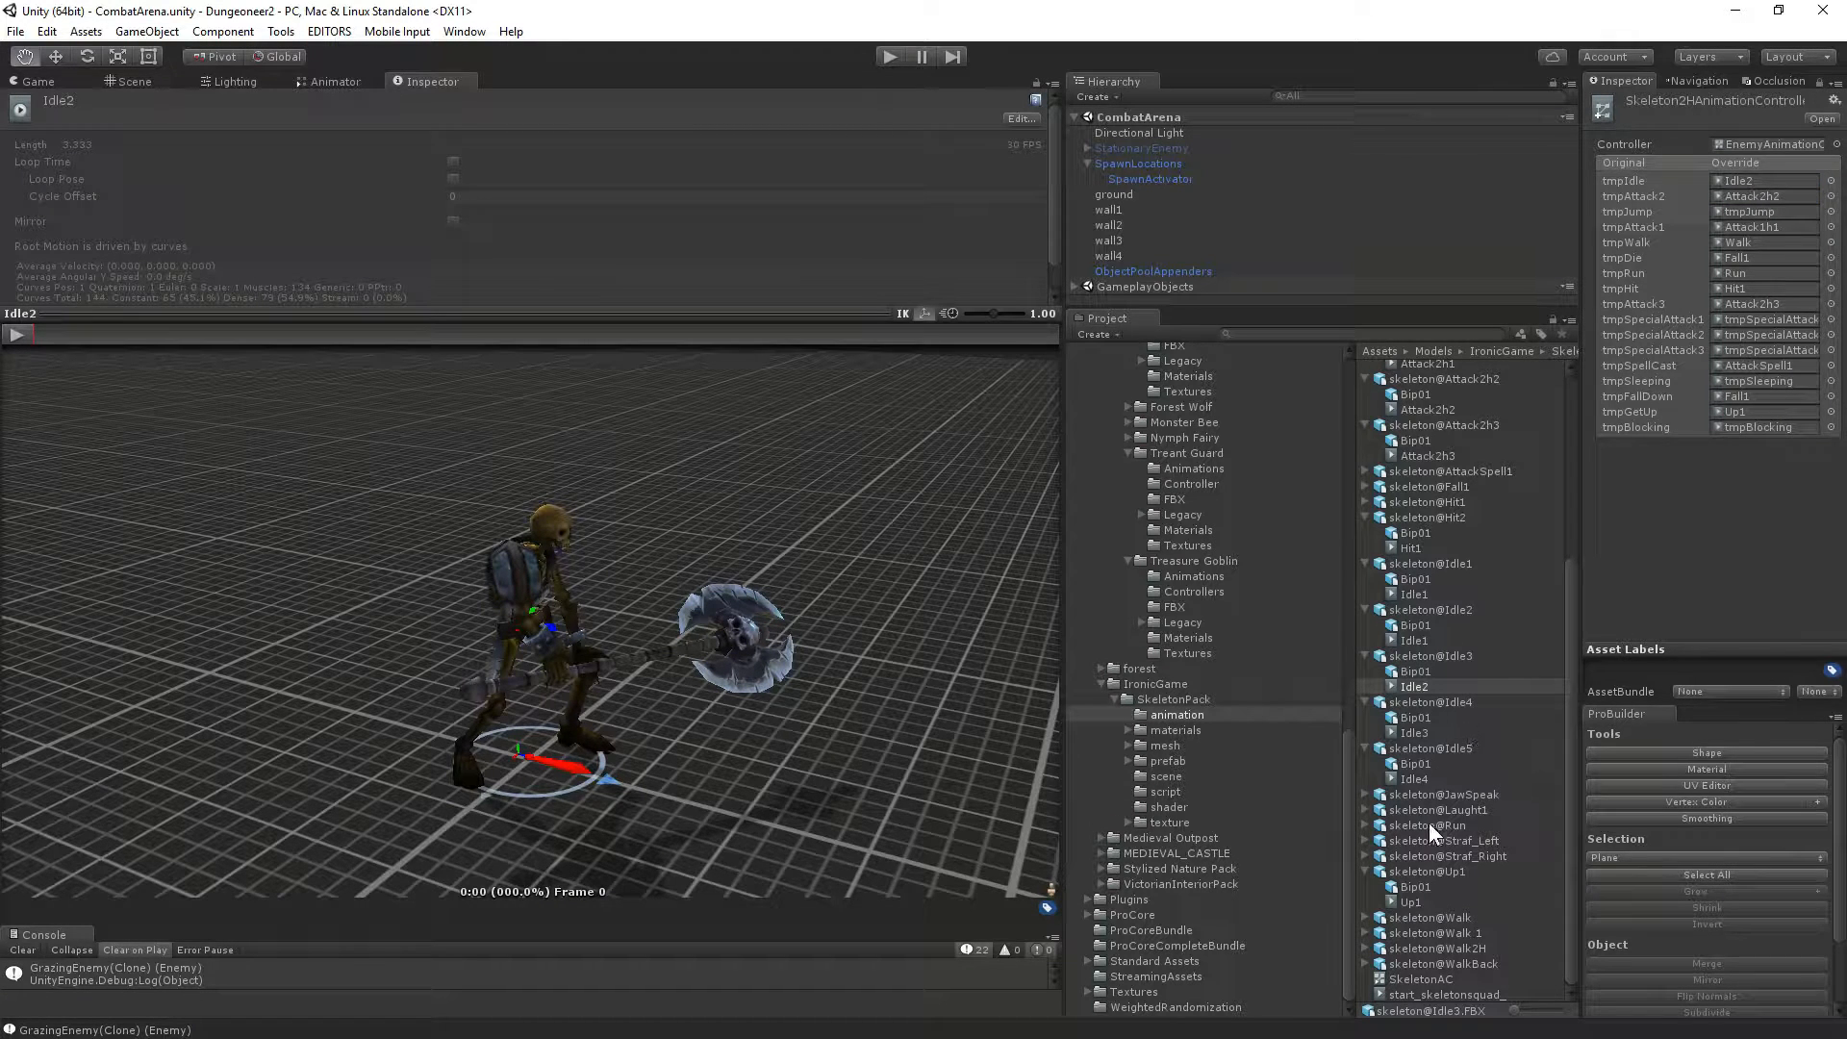
Expand skeleton@Walk and play its Walk clip on the skel2h model, checking it from the front.
left_click(1366, 918)
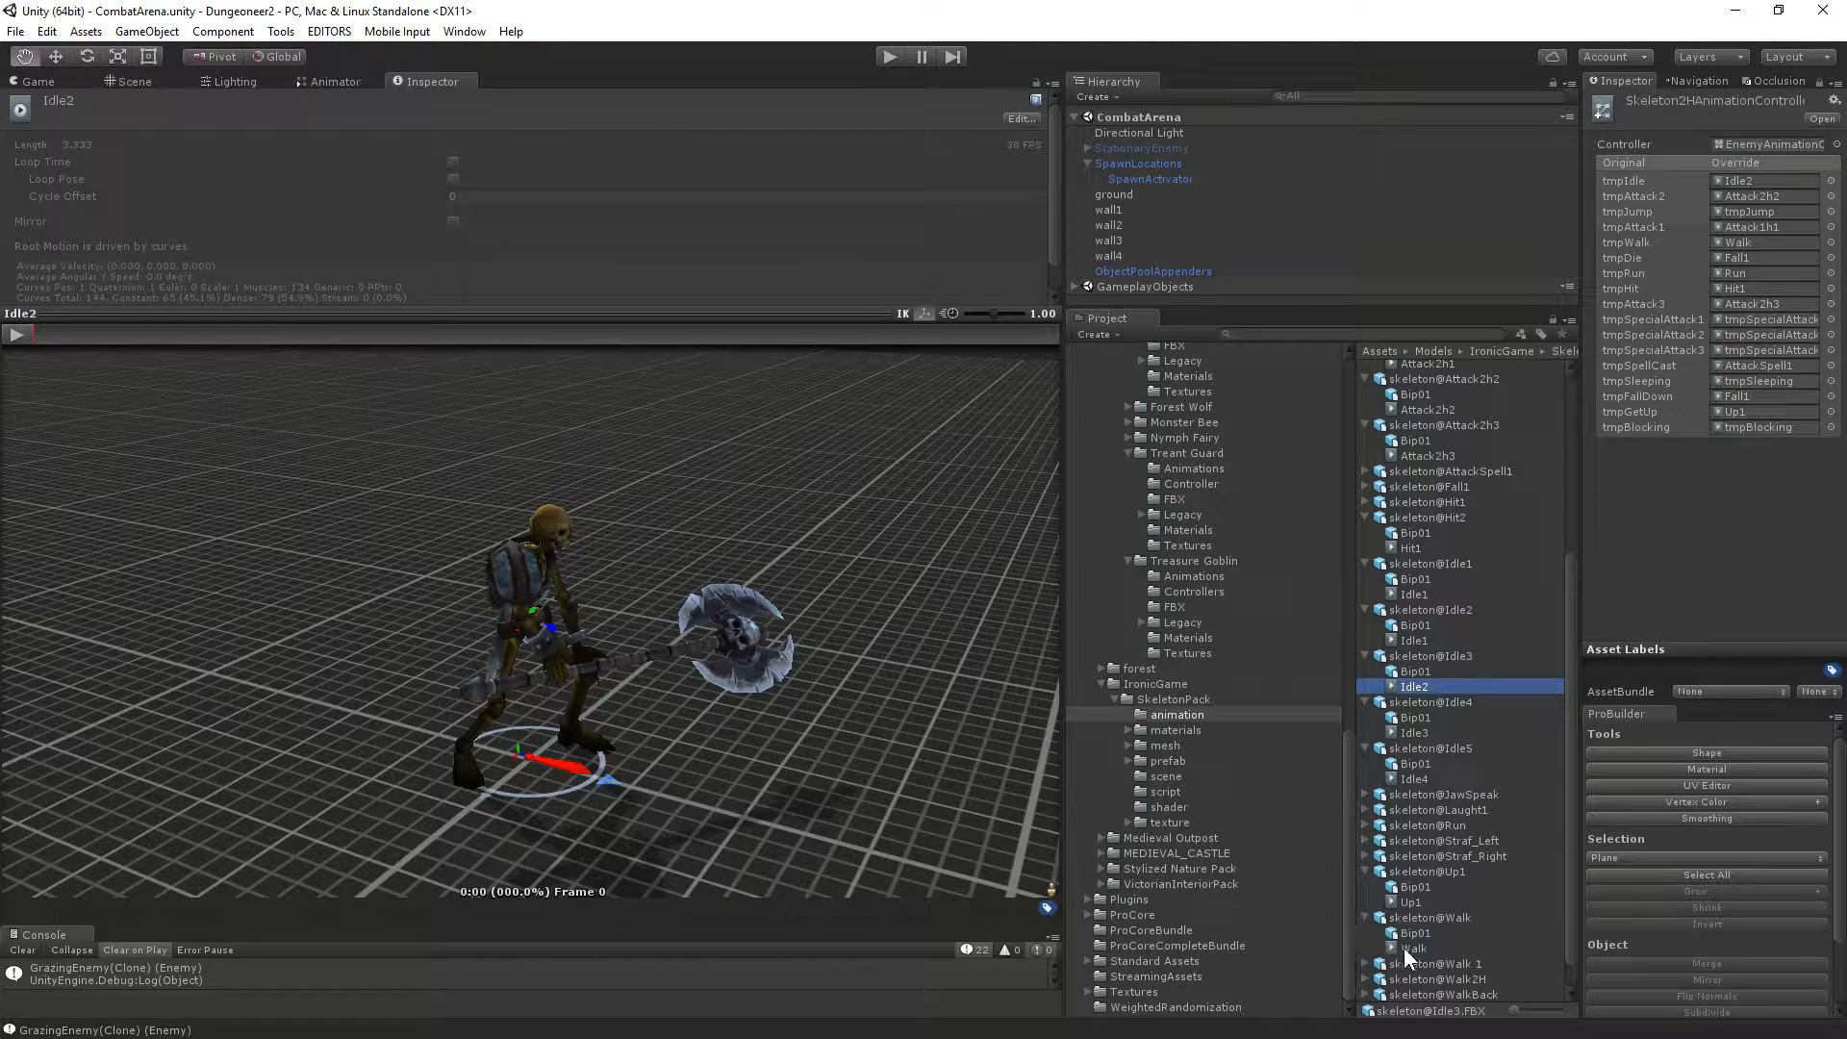
left_click(1415, 949)
left_click(16, 334)
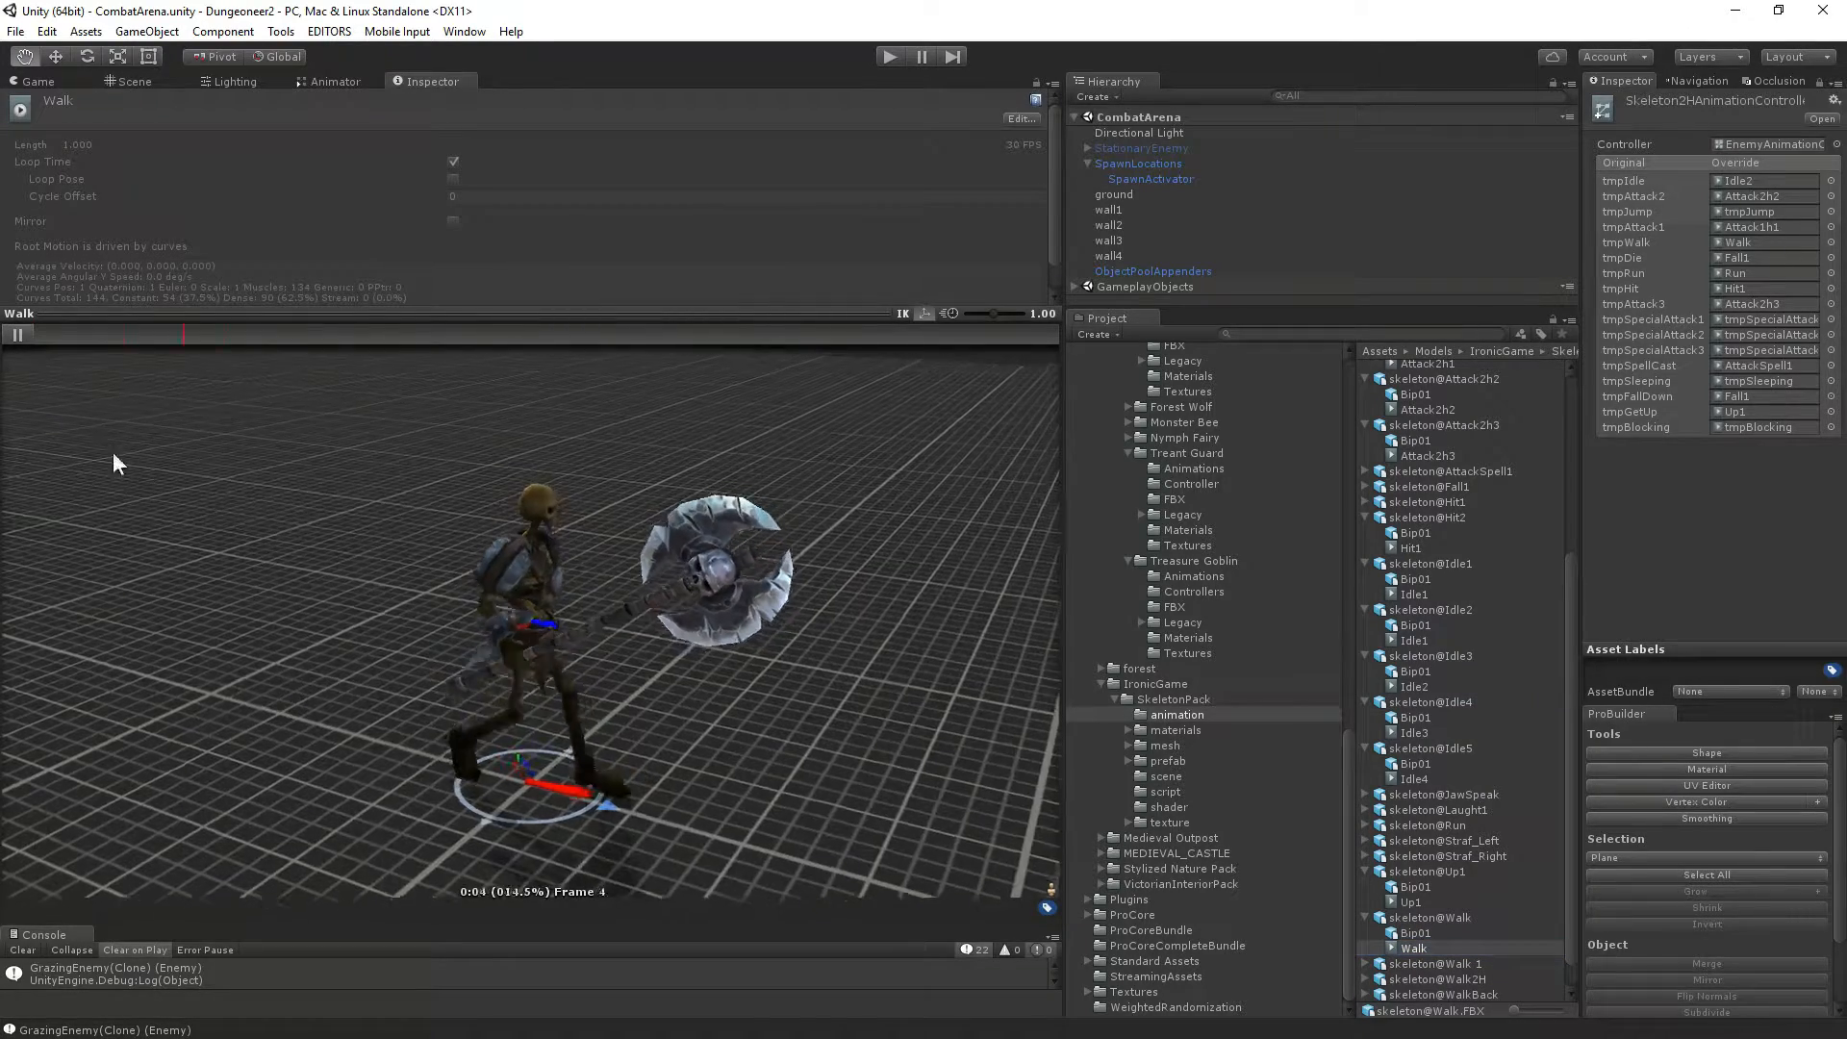
left_click_drag(112, 458, 459, 639)
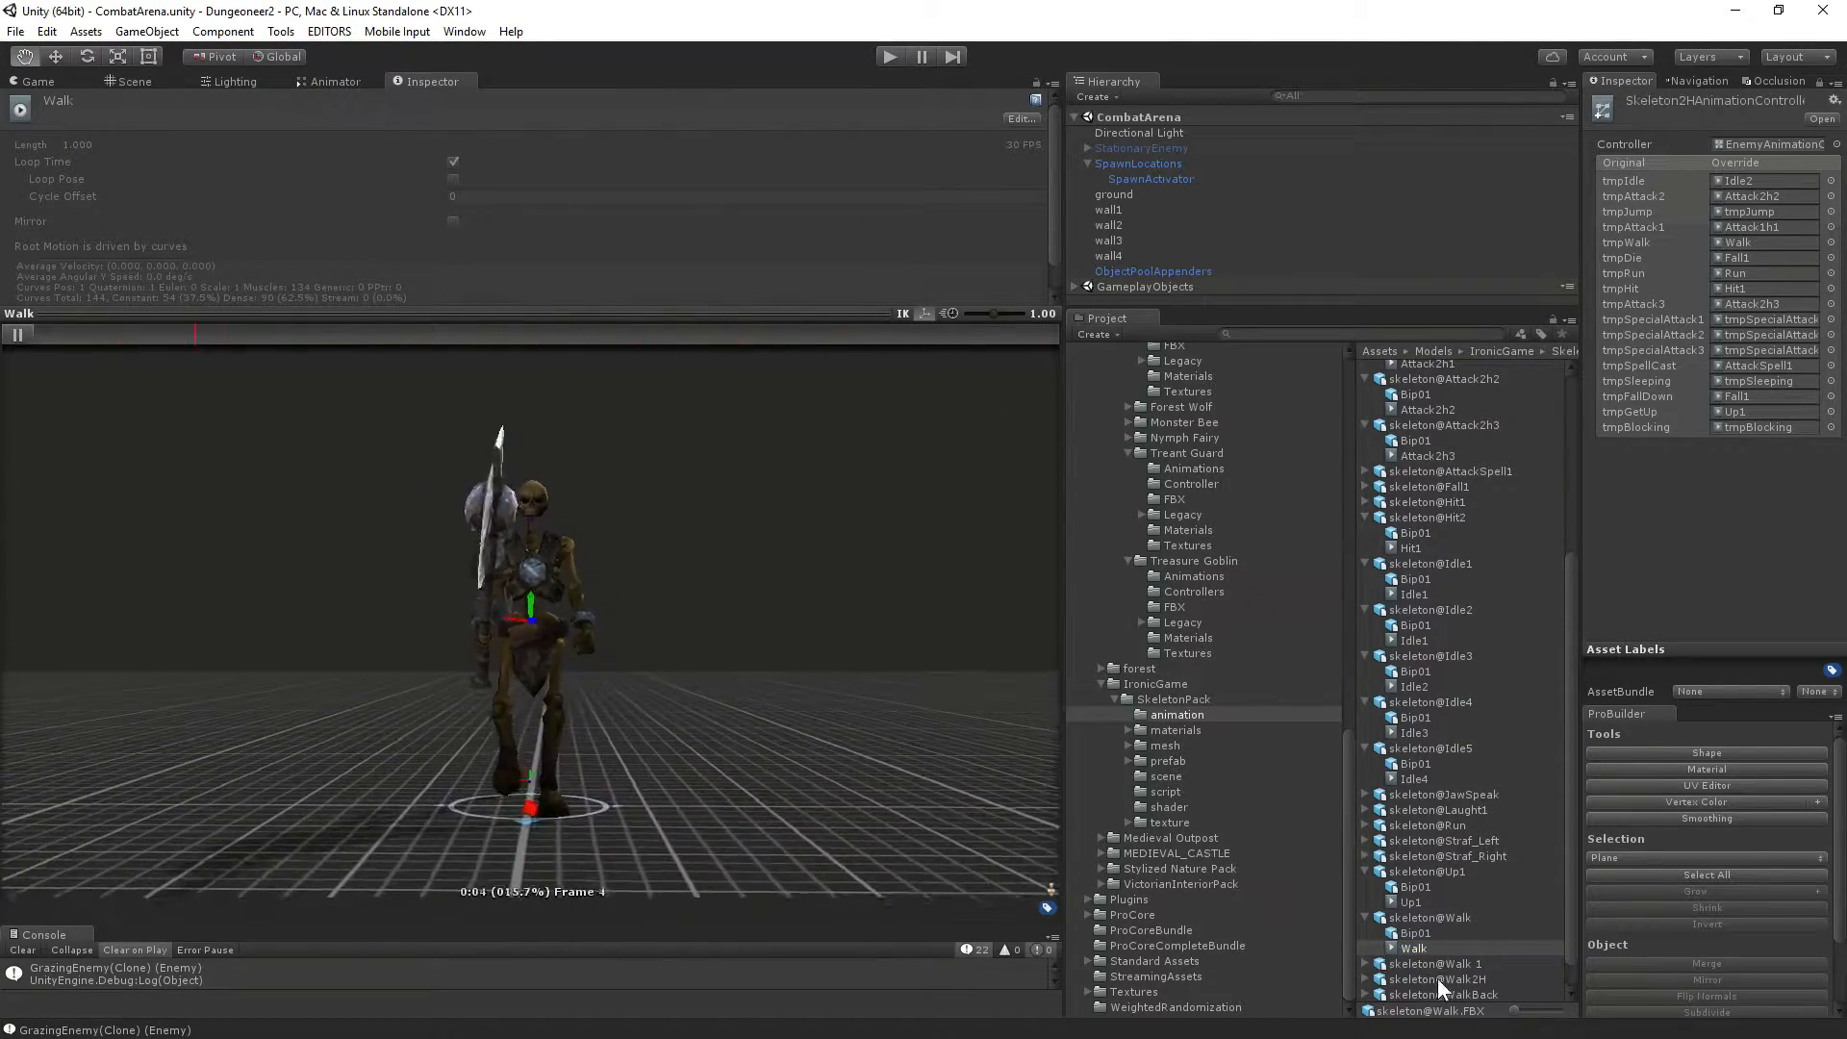
Expand skeleton@Walk2H and play its Walk2H clip on the skel2h model, checking it from another angle.
scroll(1443, 978, "down", 1)
left_click(1365, 949)
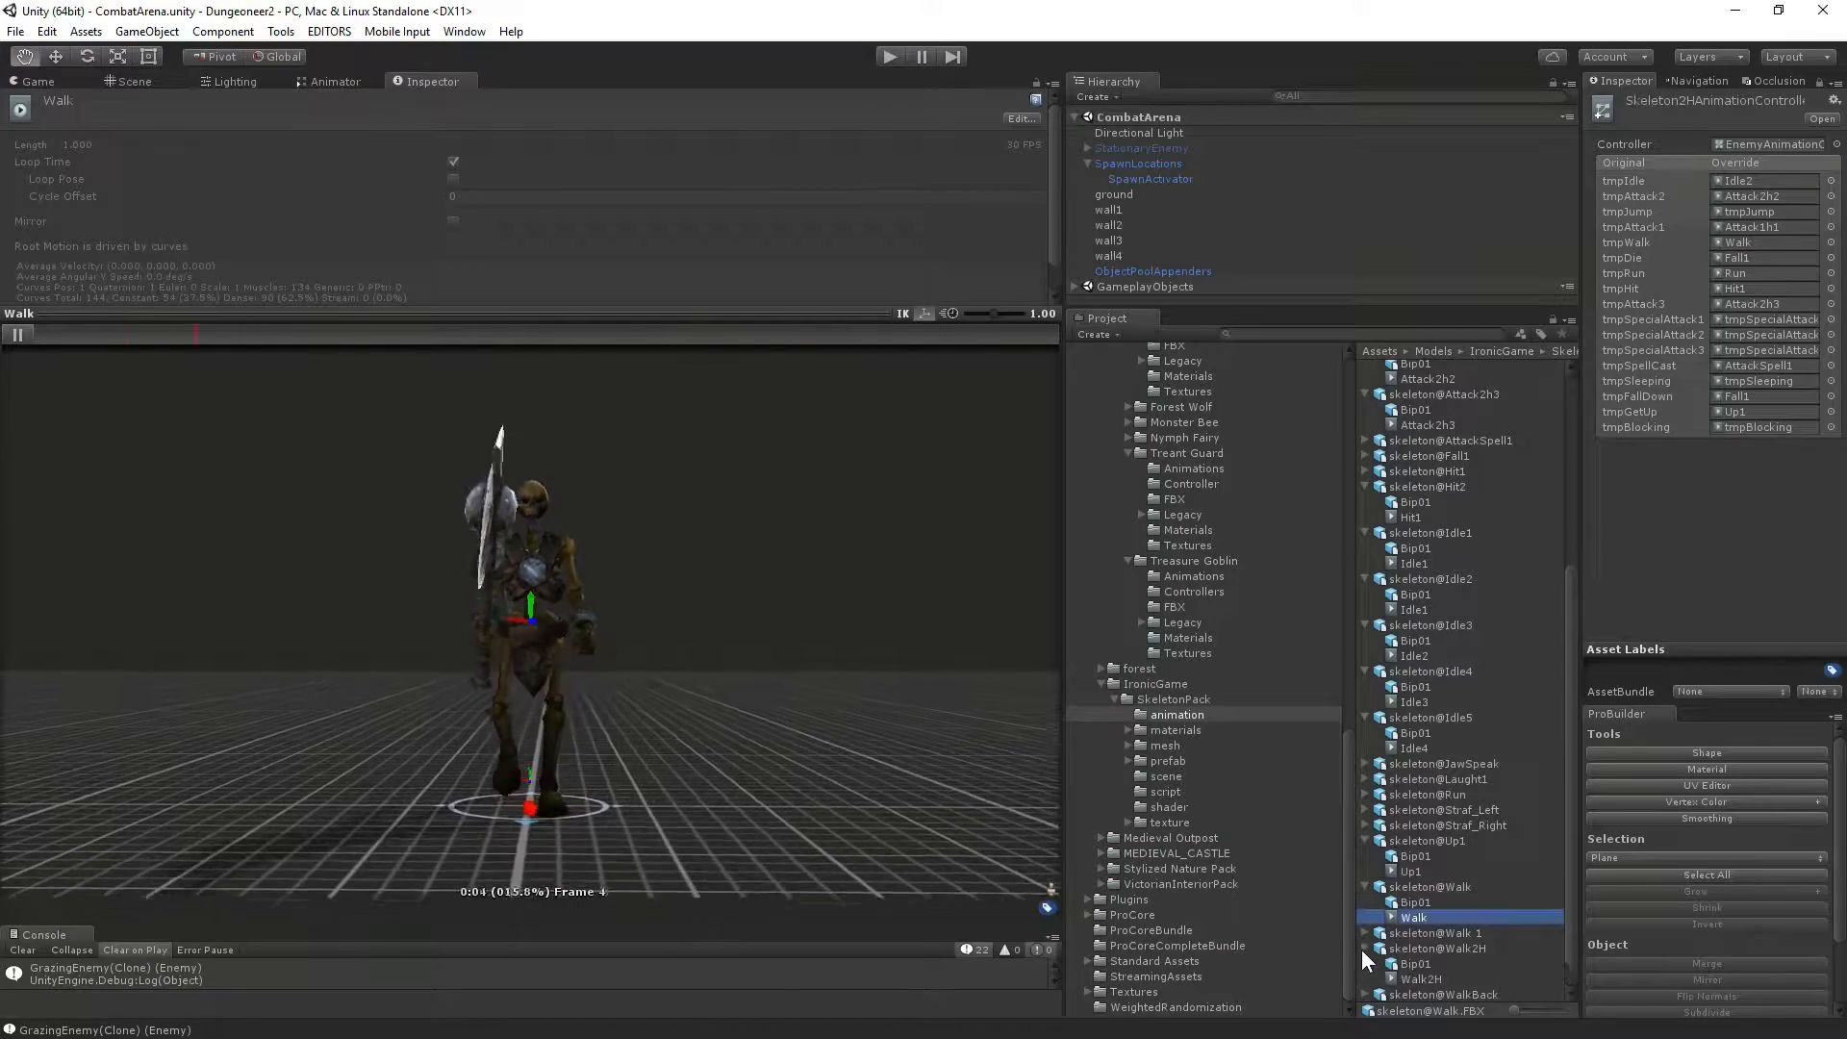
left_click(1418, 980)
left_click_drag(135, 391, 3, 341)
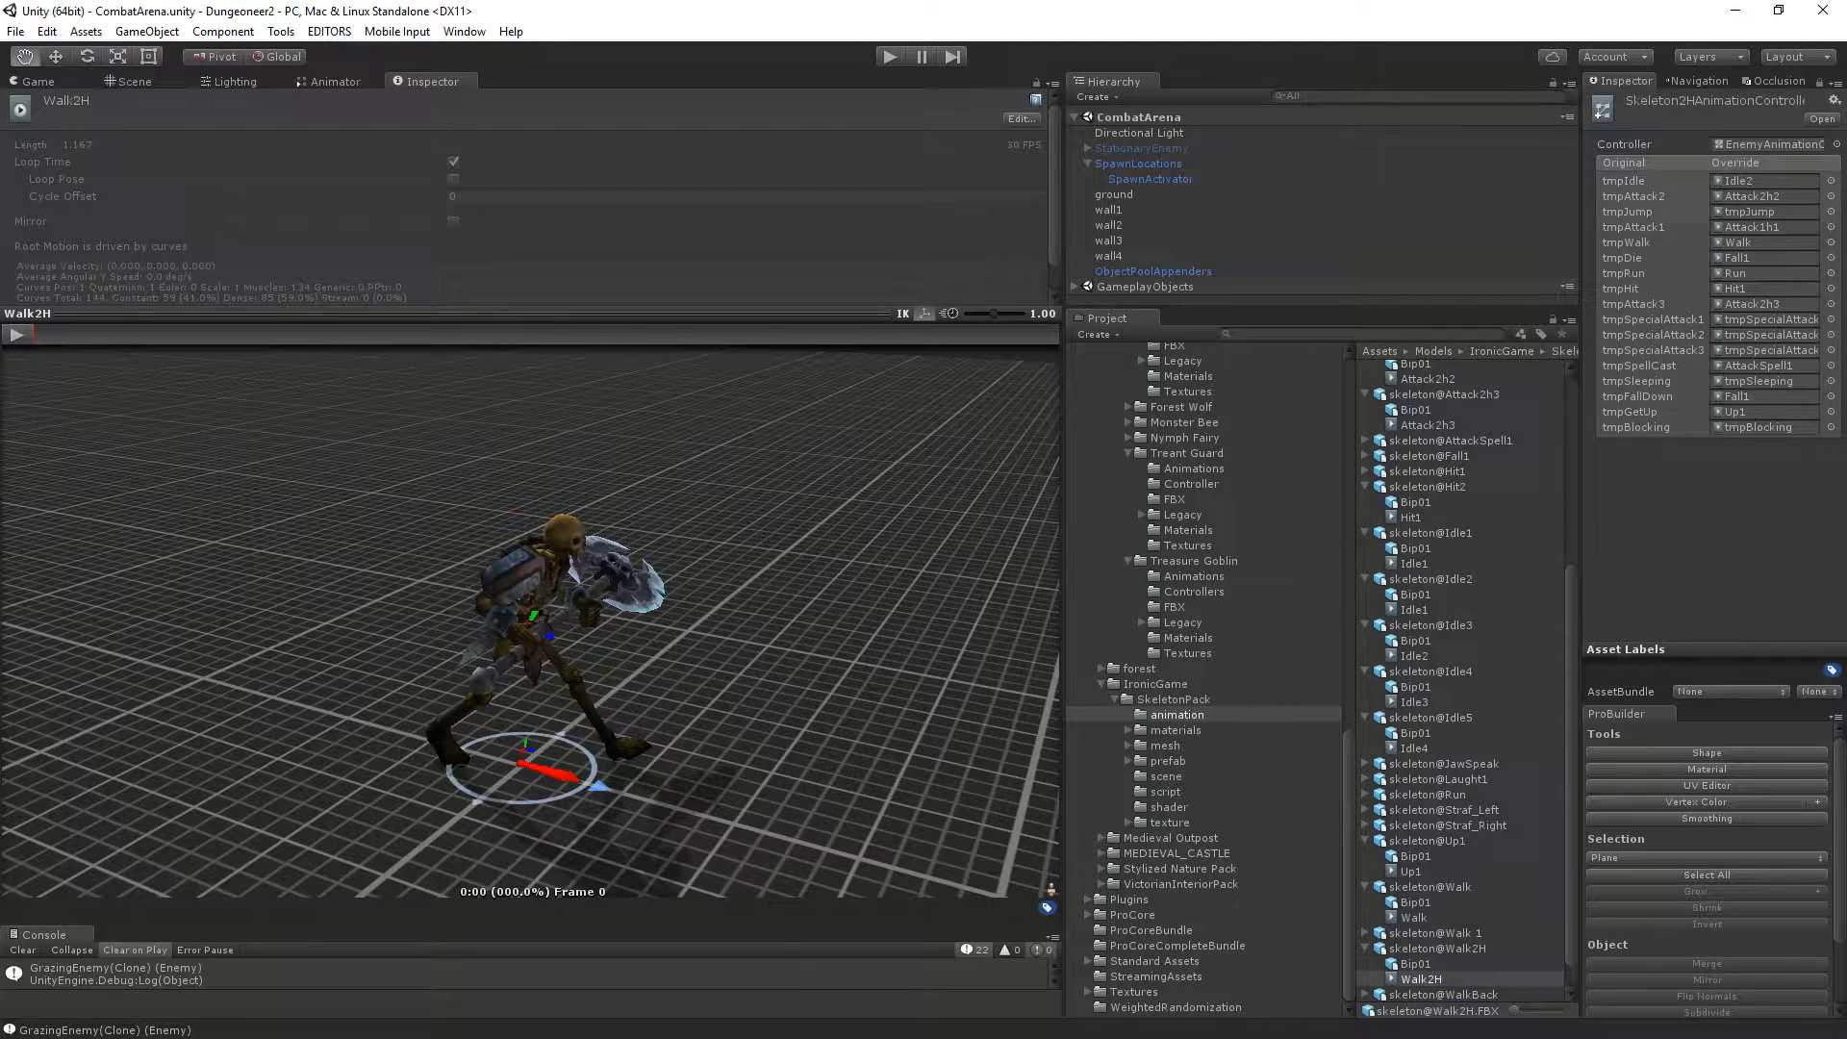
left_click(17, 334)
left_click_drag(391, 586, 535, 737)
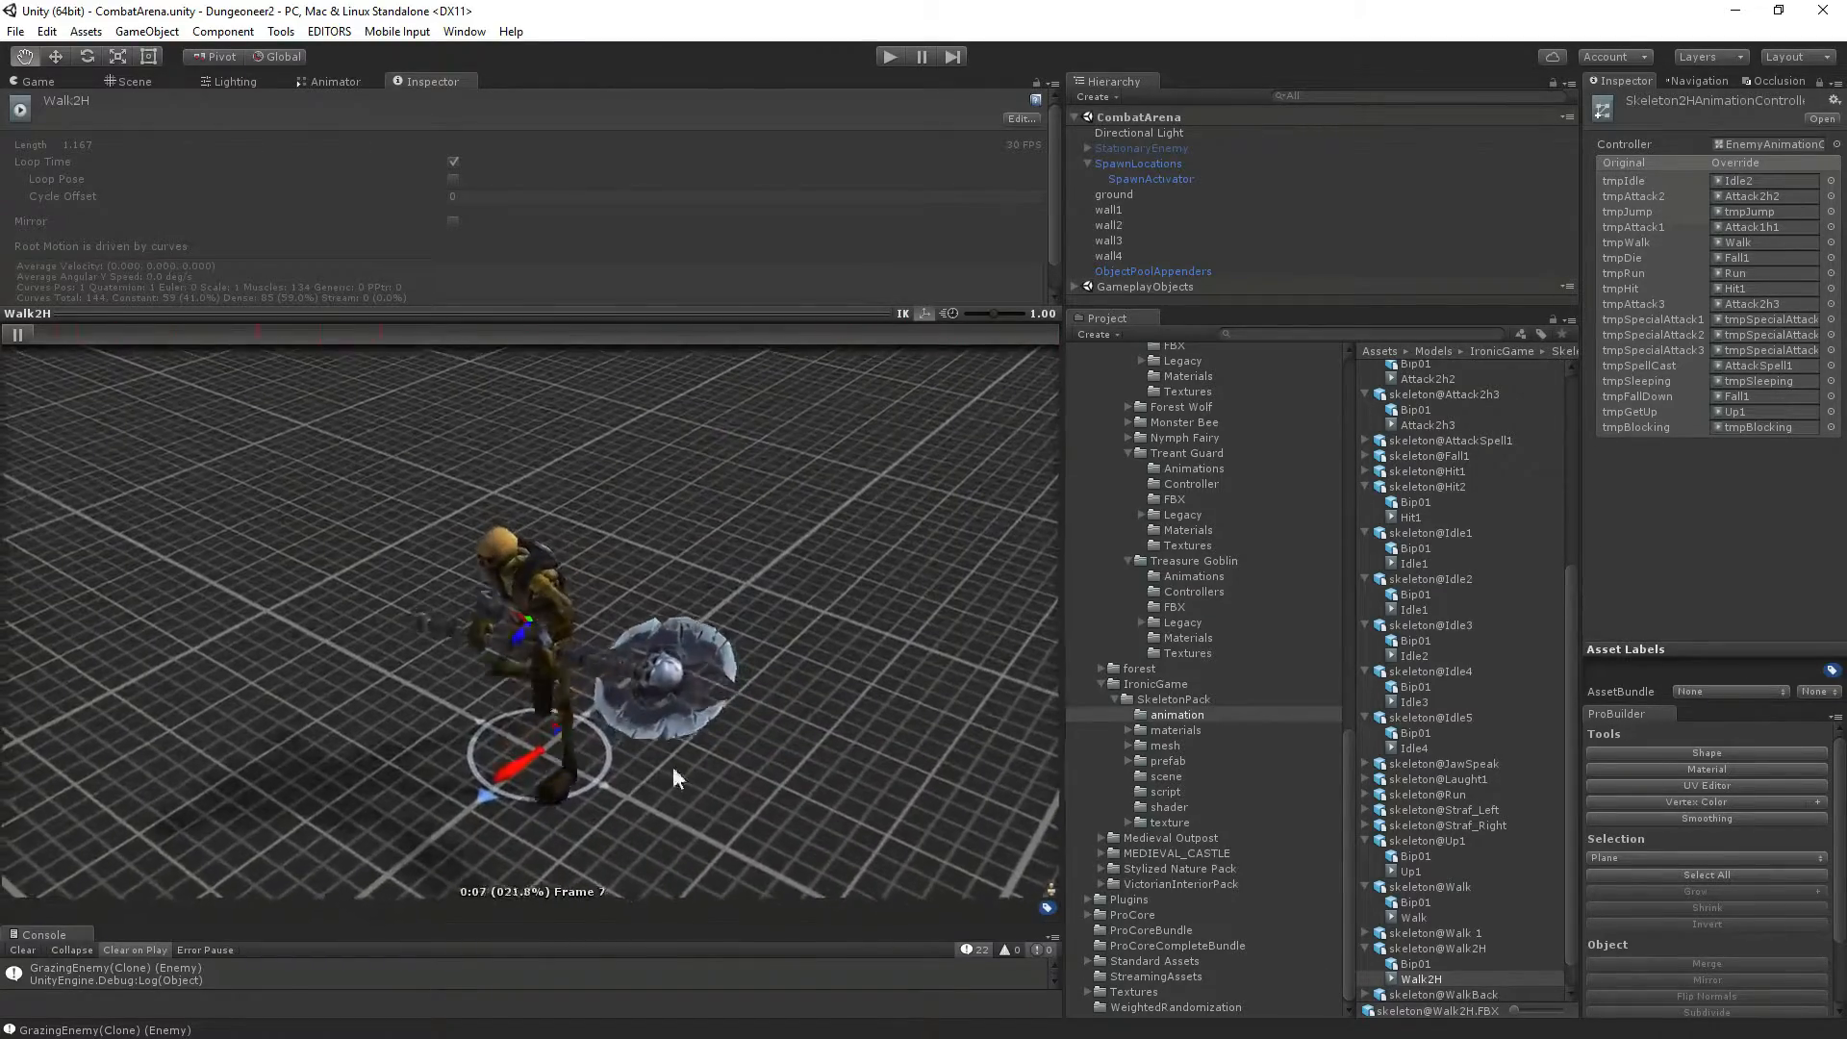
Expand skeleton@Walk 1 and examine the pose of its Walk clip on the skel2h model from several angles.
left_click(1366, 933)
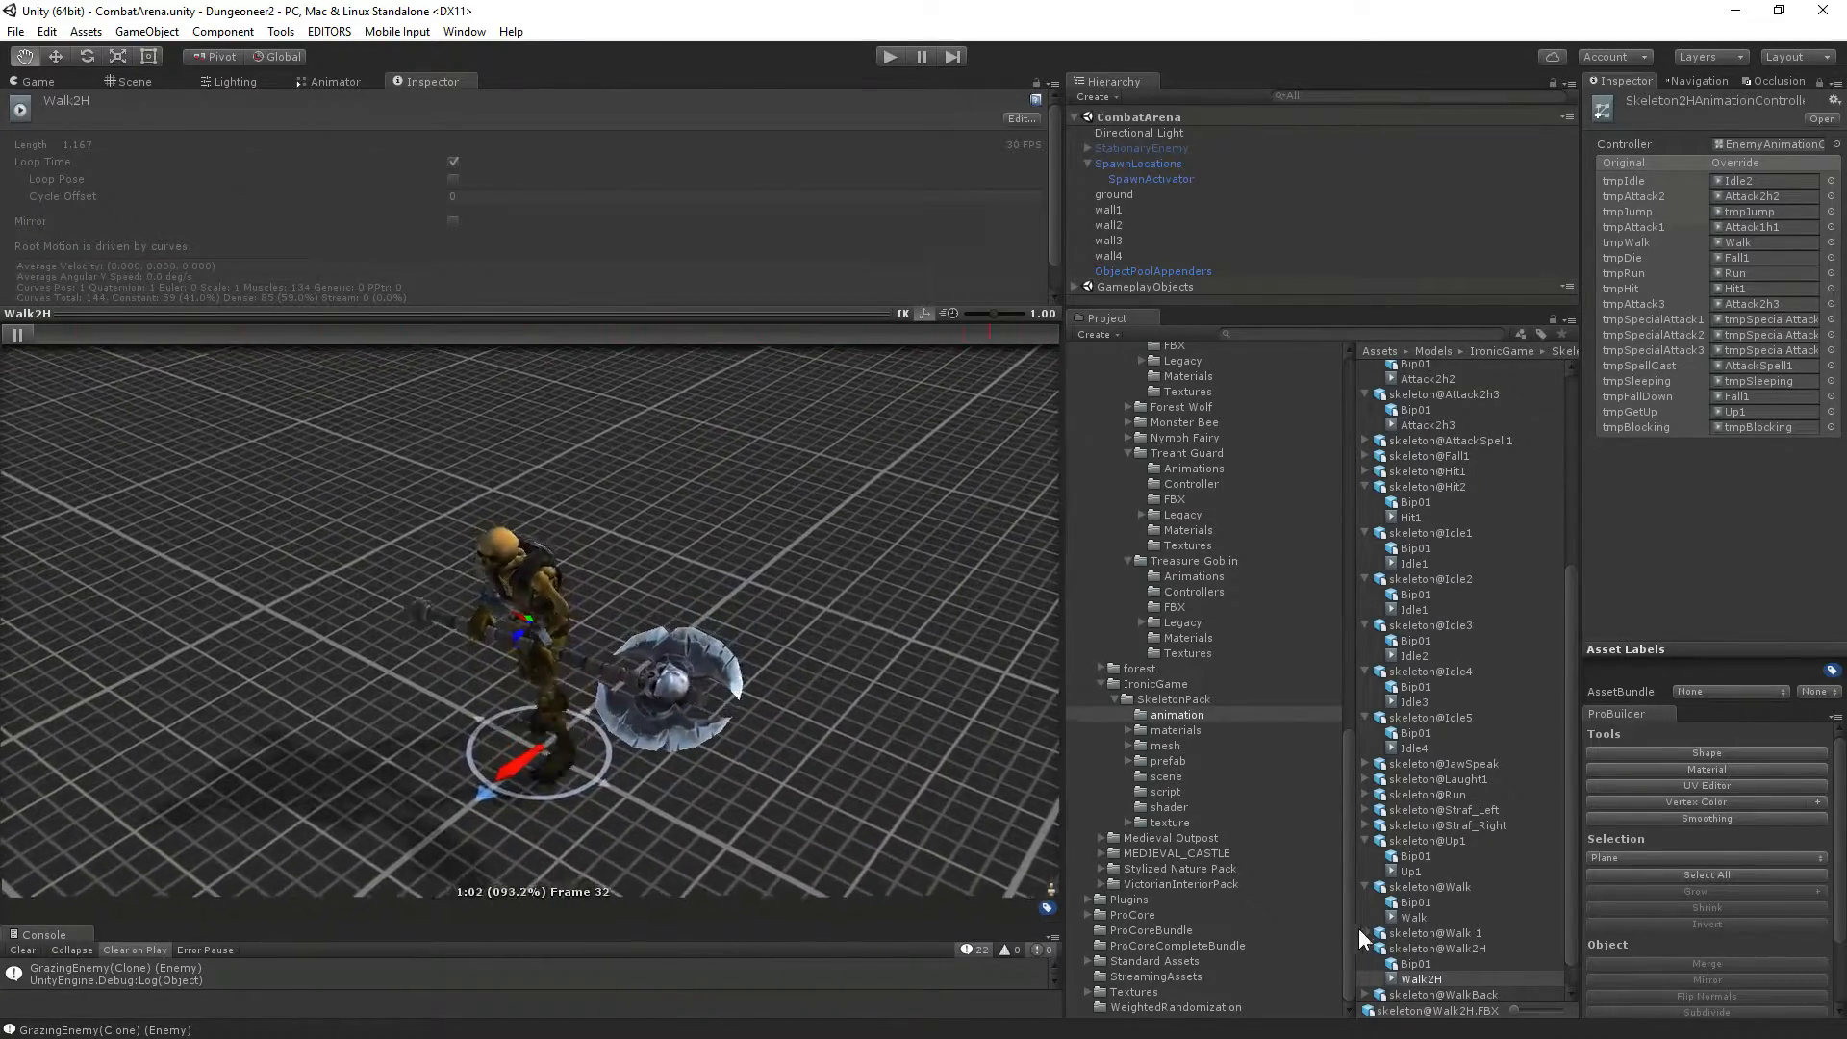
left_click(1413, 963)
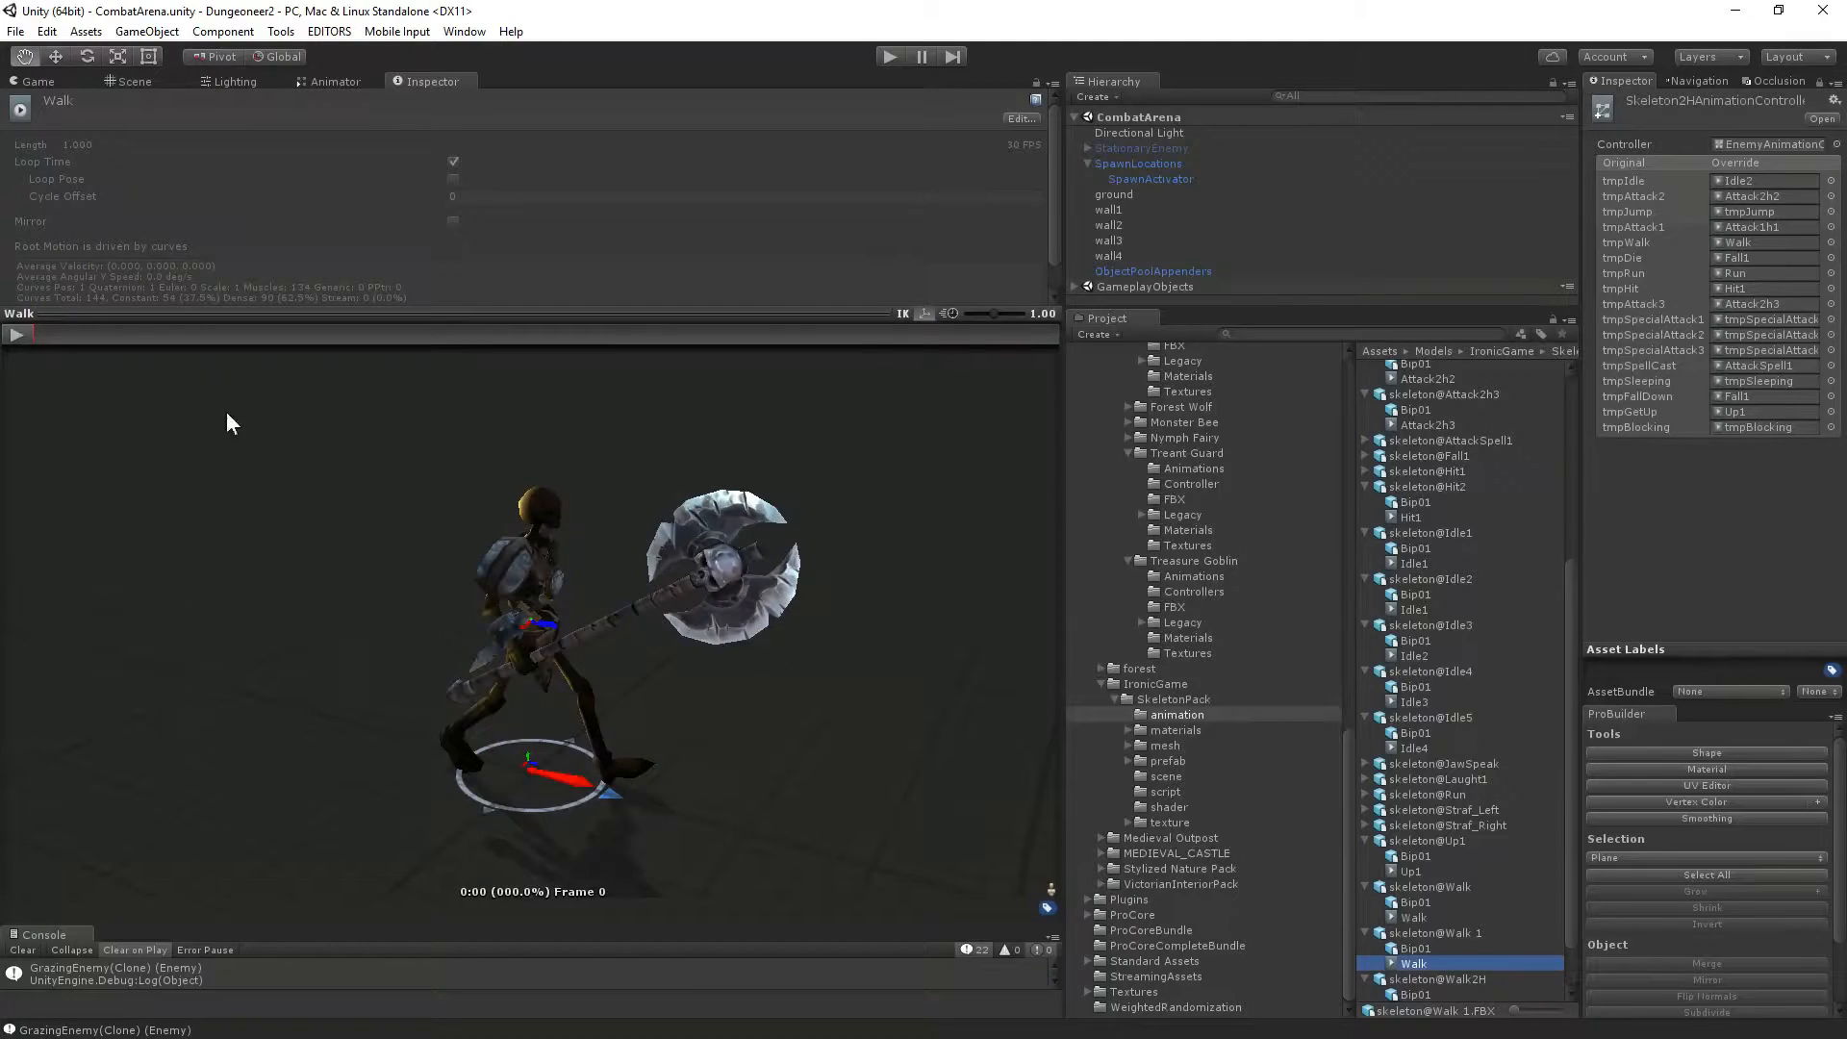
scroll(1496, 898, "down", 2)
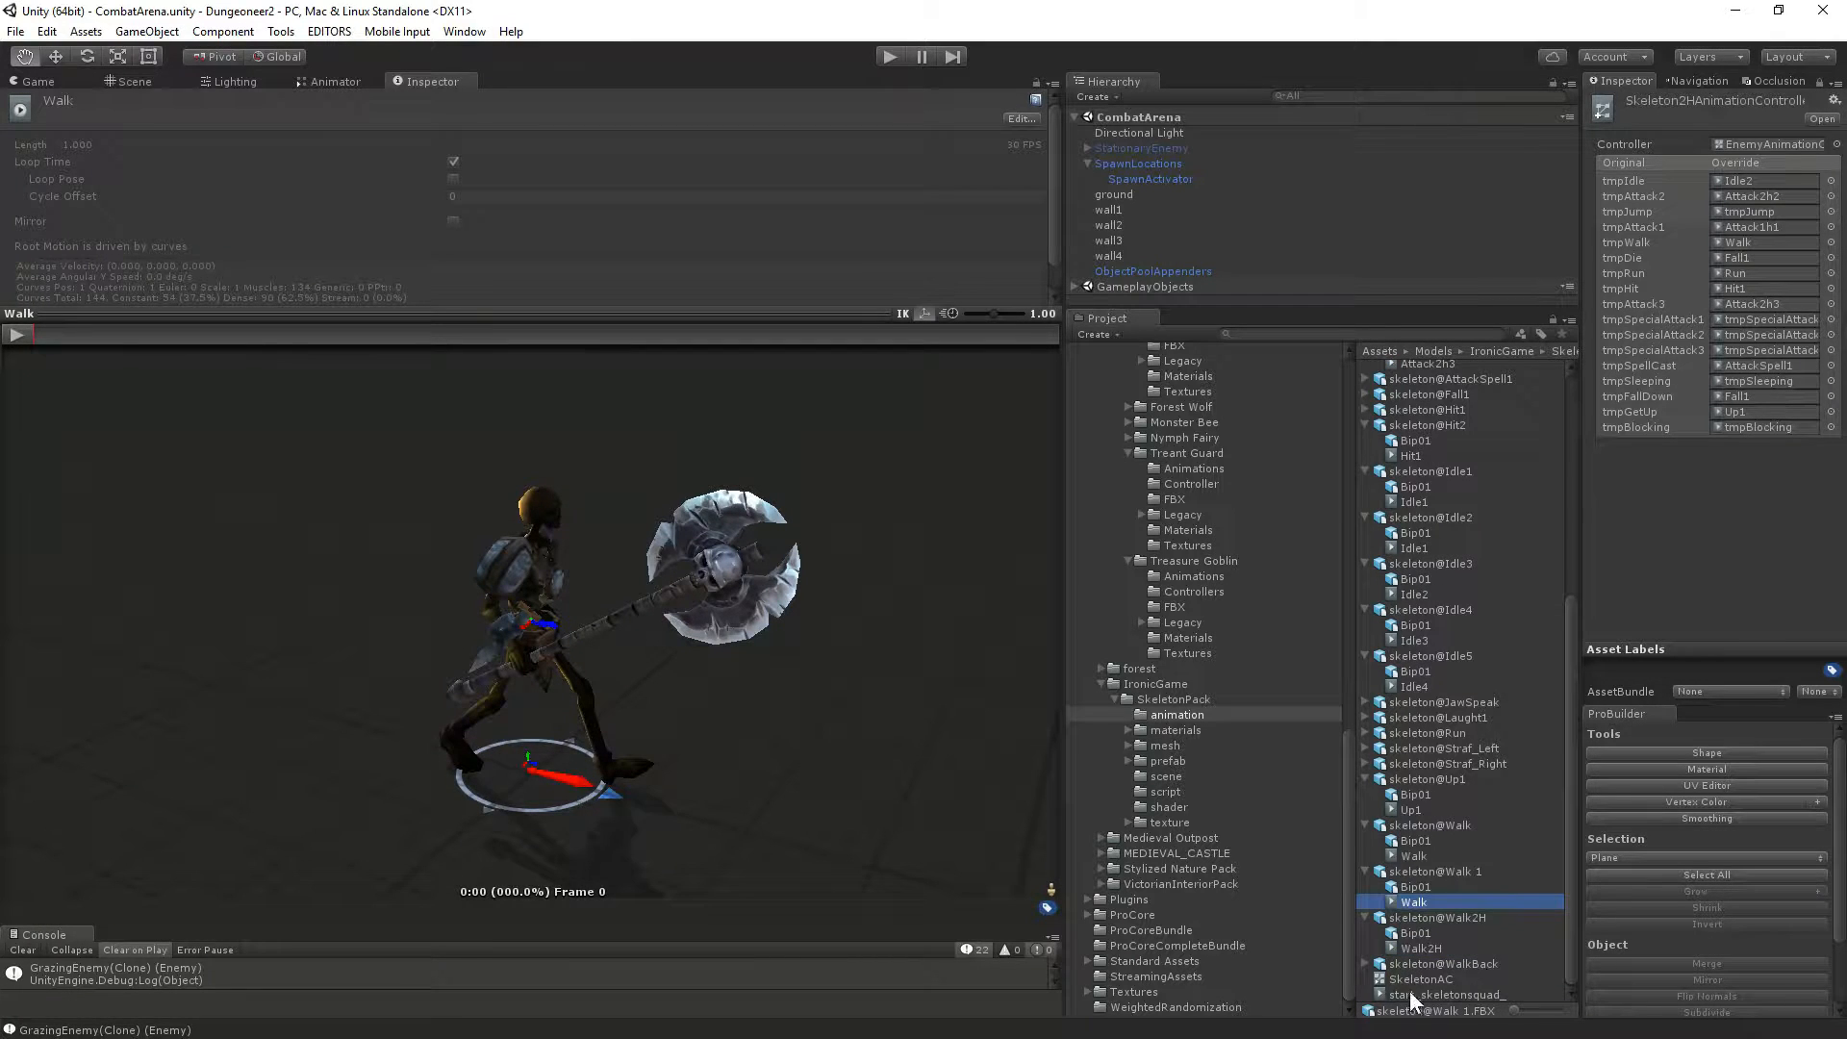
left_click_drag(762, 666, 590, 662)
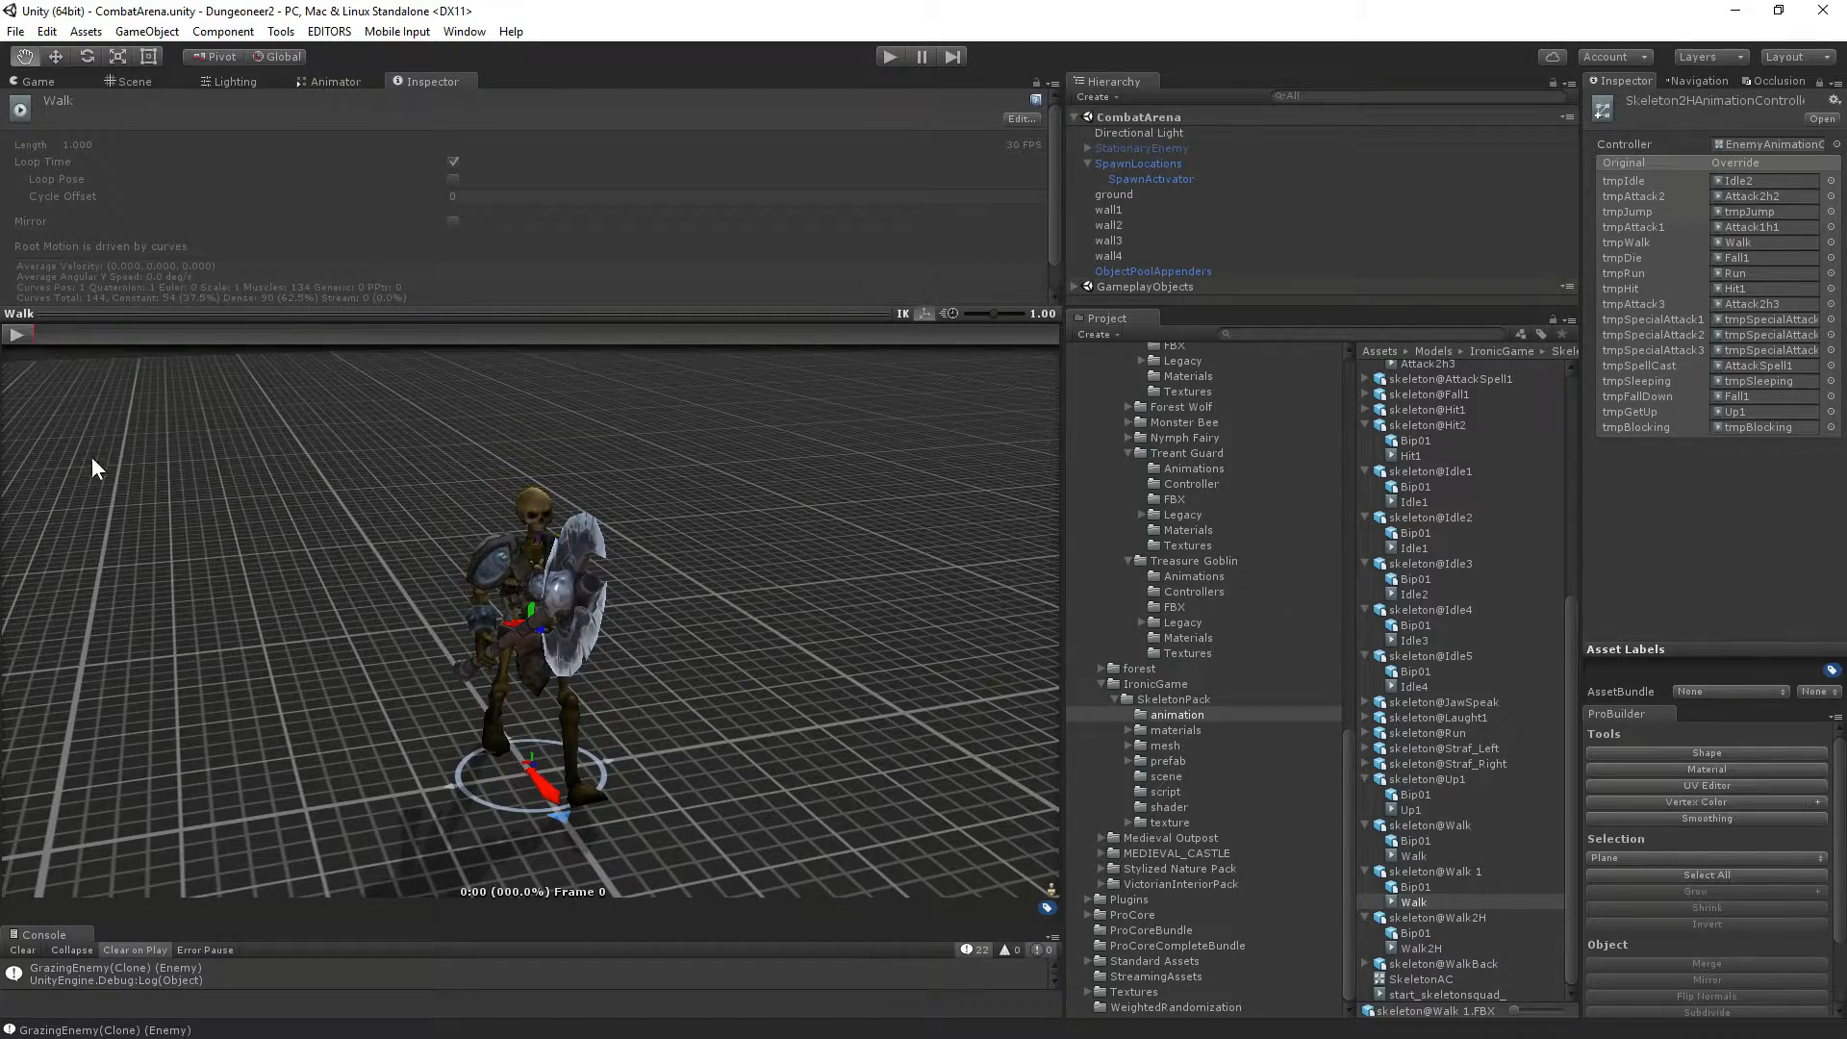
left_click_drag(97, 468, 746, 558)
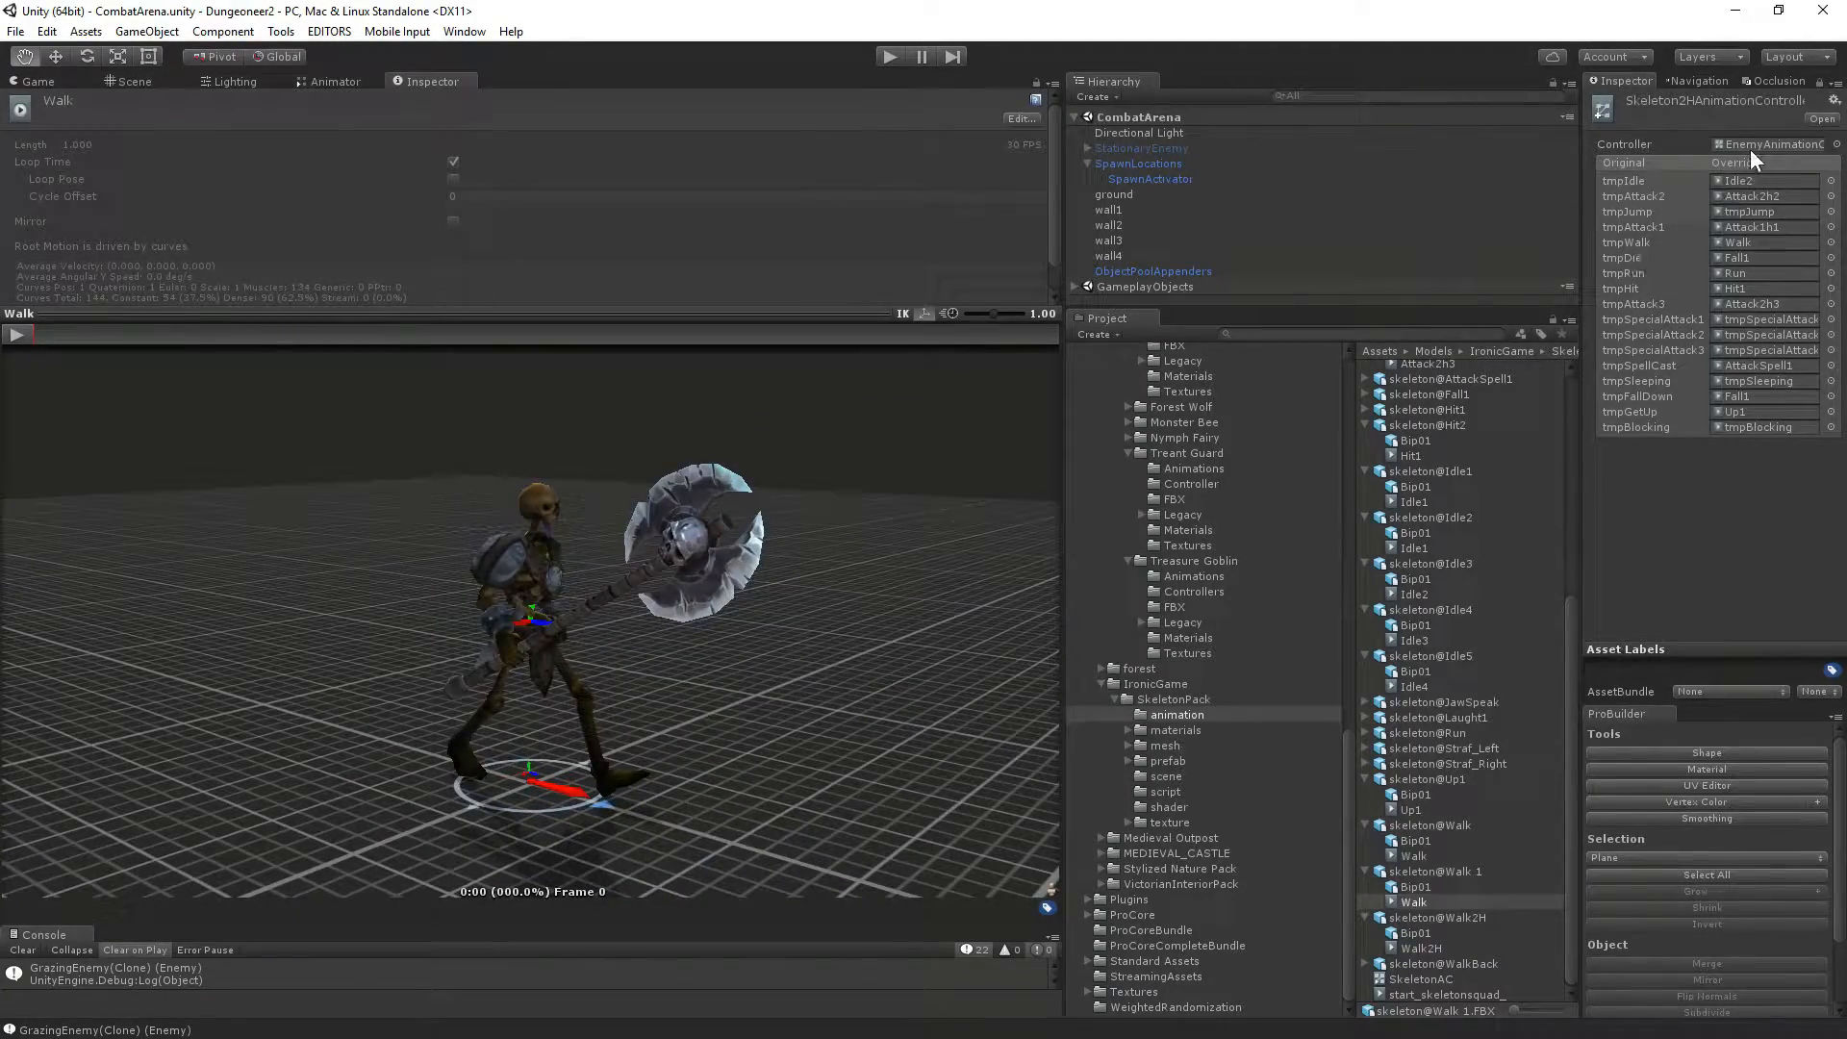
Open the Skeleton prefab folder under Prefab/Models/Enemies and assign Skeleton2HAnimationController as the Animator controller of the skel2h prefab.
scroll(1418, 430, "up", 15)
scroll(1349, 412, "up", 3)
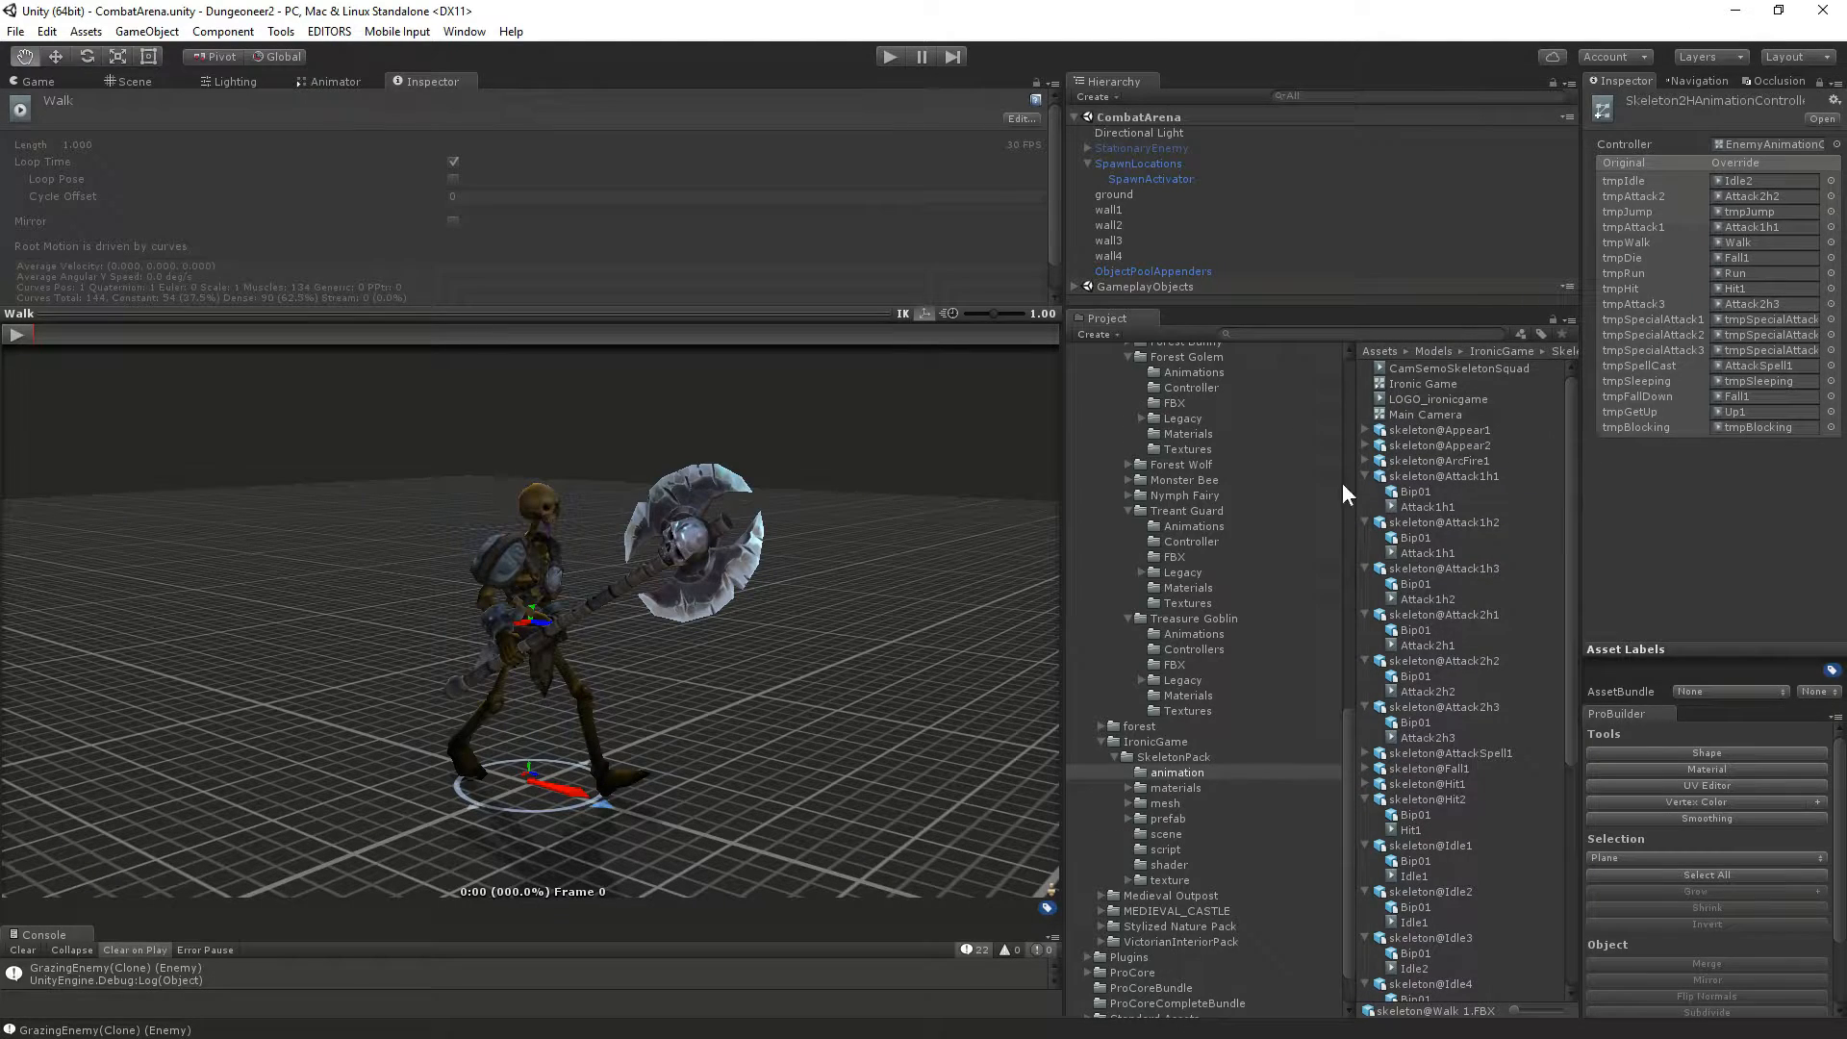
scroll(1260, 488, "up", 12)
scroll(1143, 462, "up", 20)
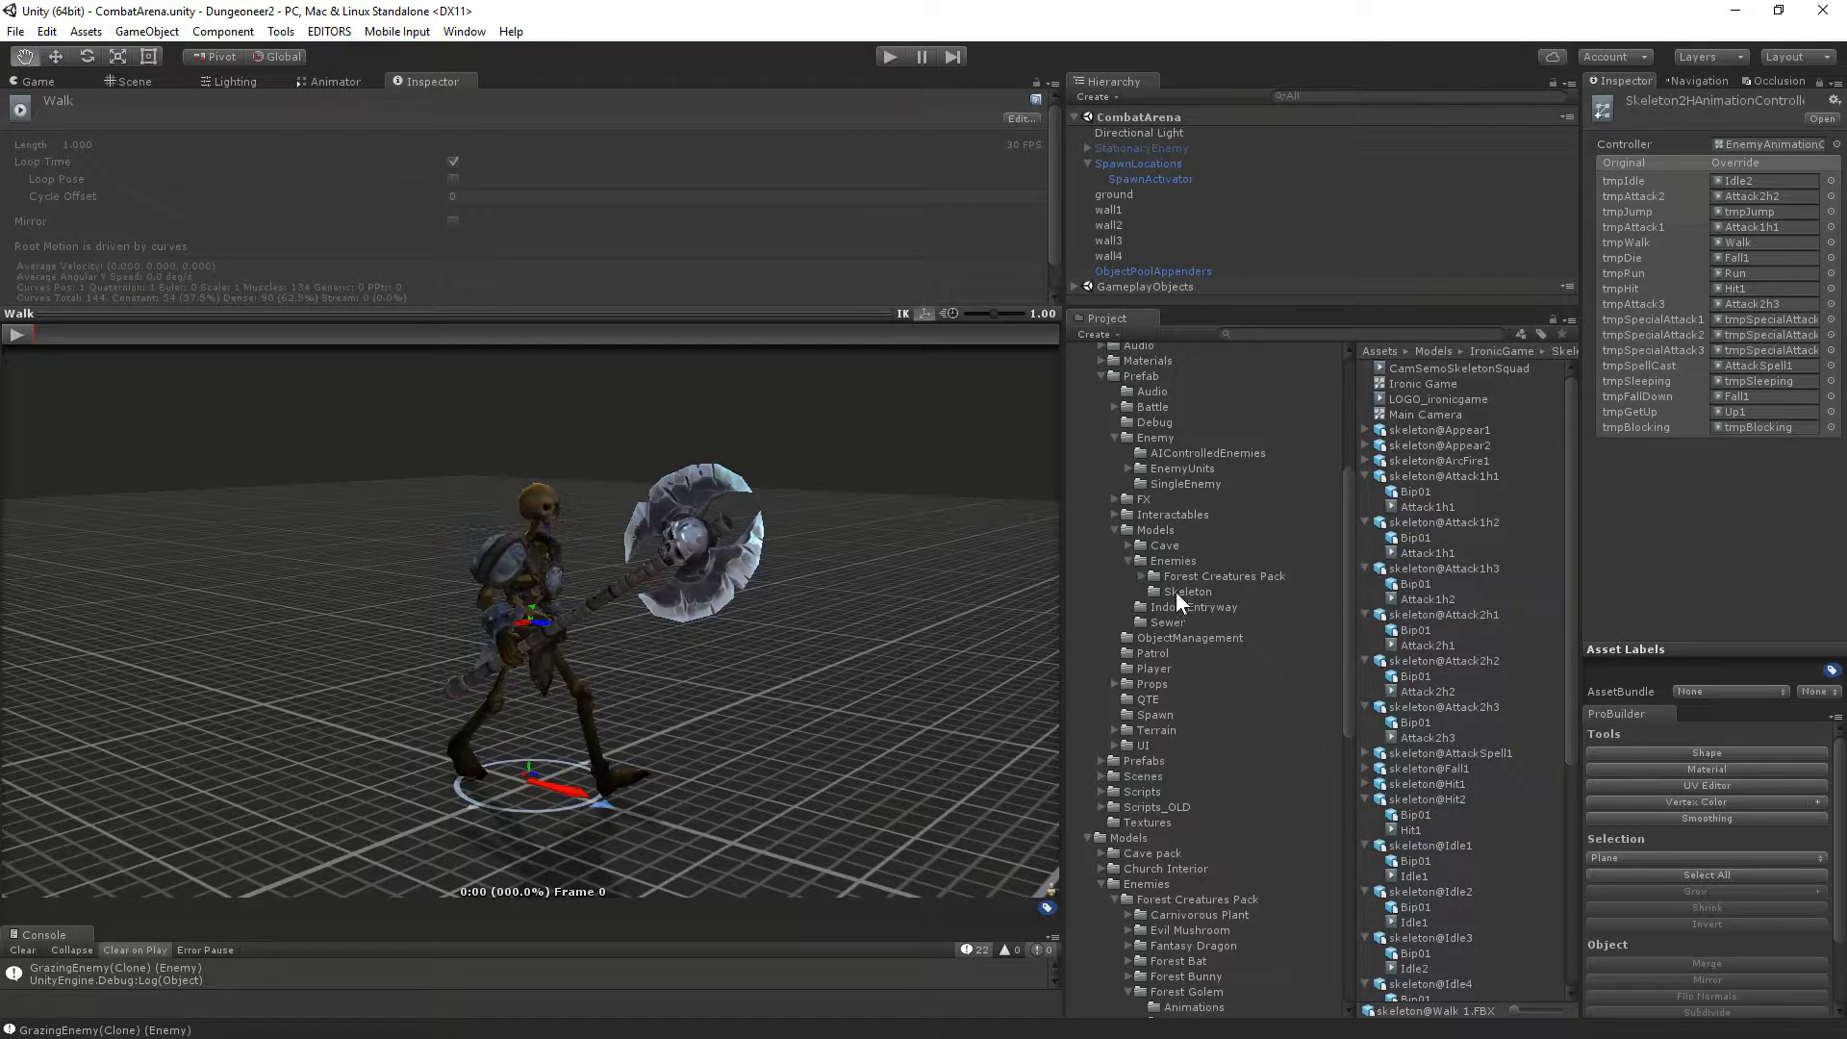
left_click(1176, 592)
left_click(1407, 384)
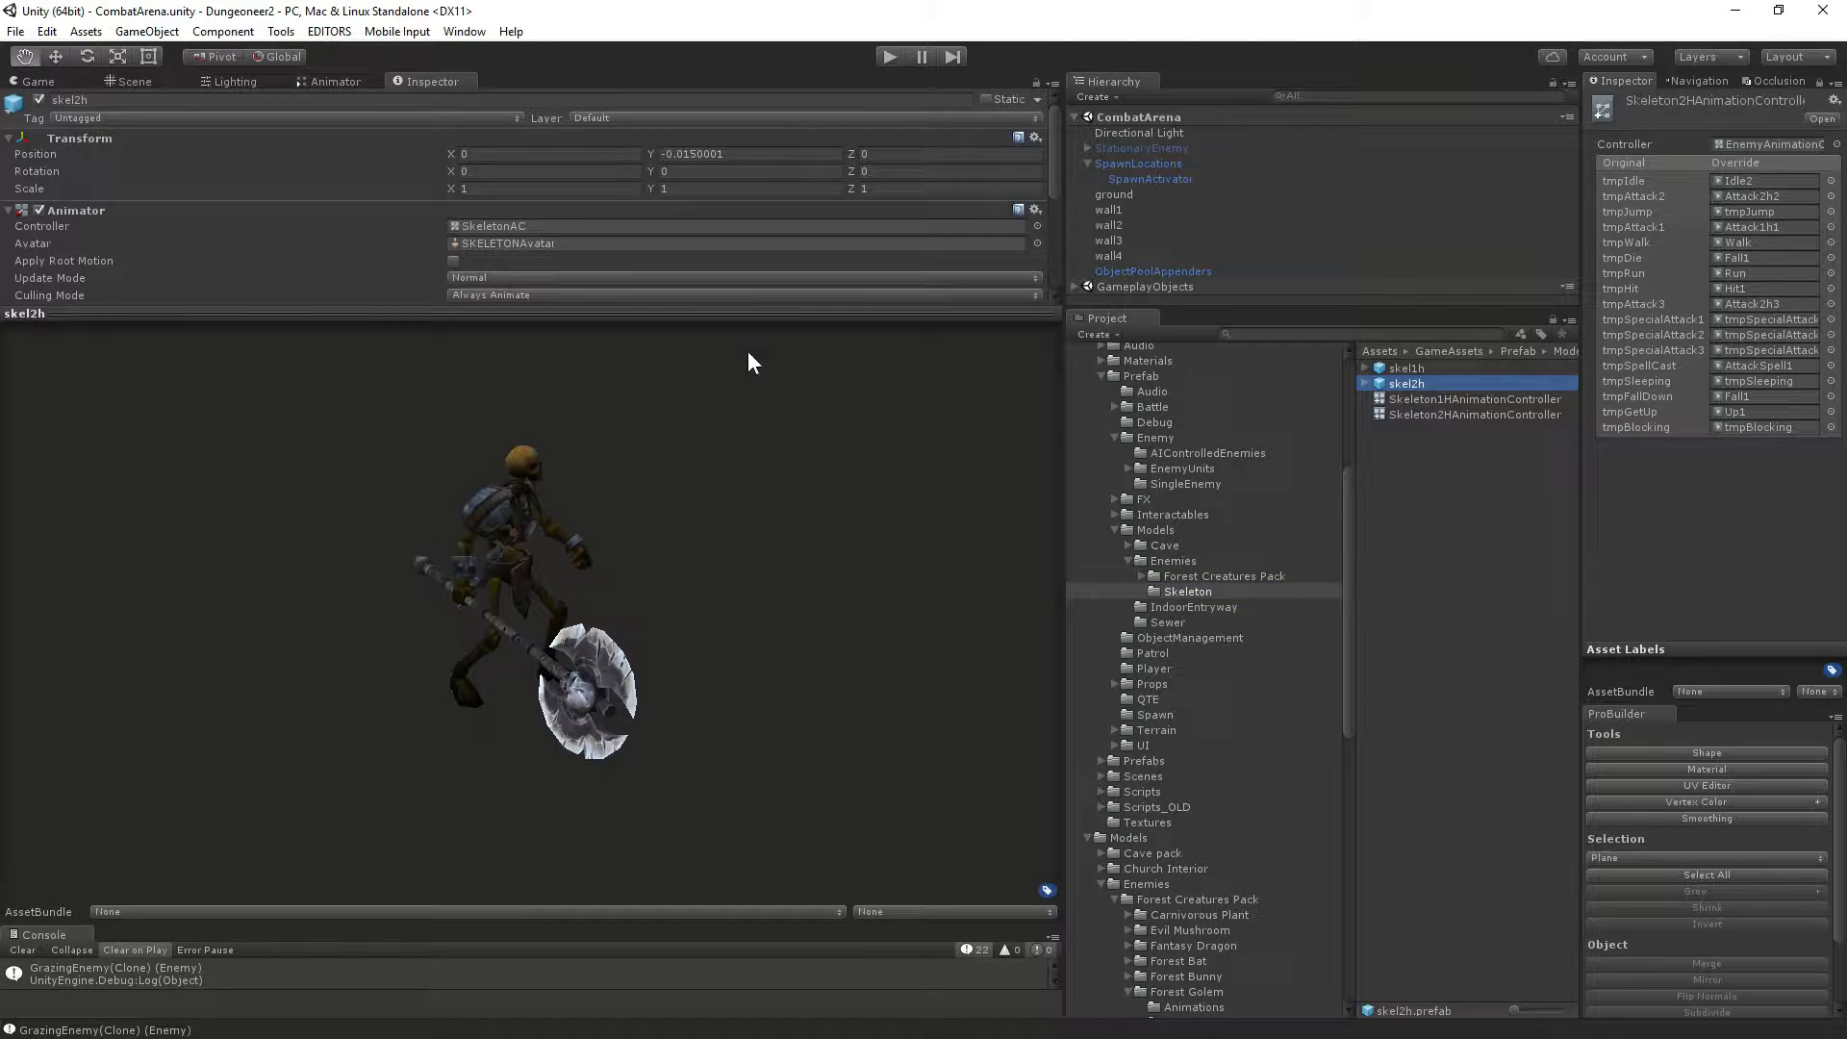
left_click(606, 318)
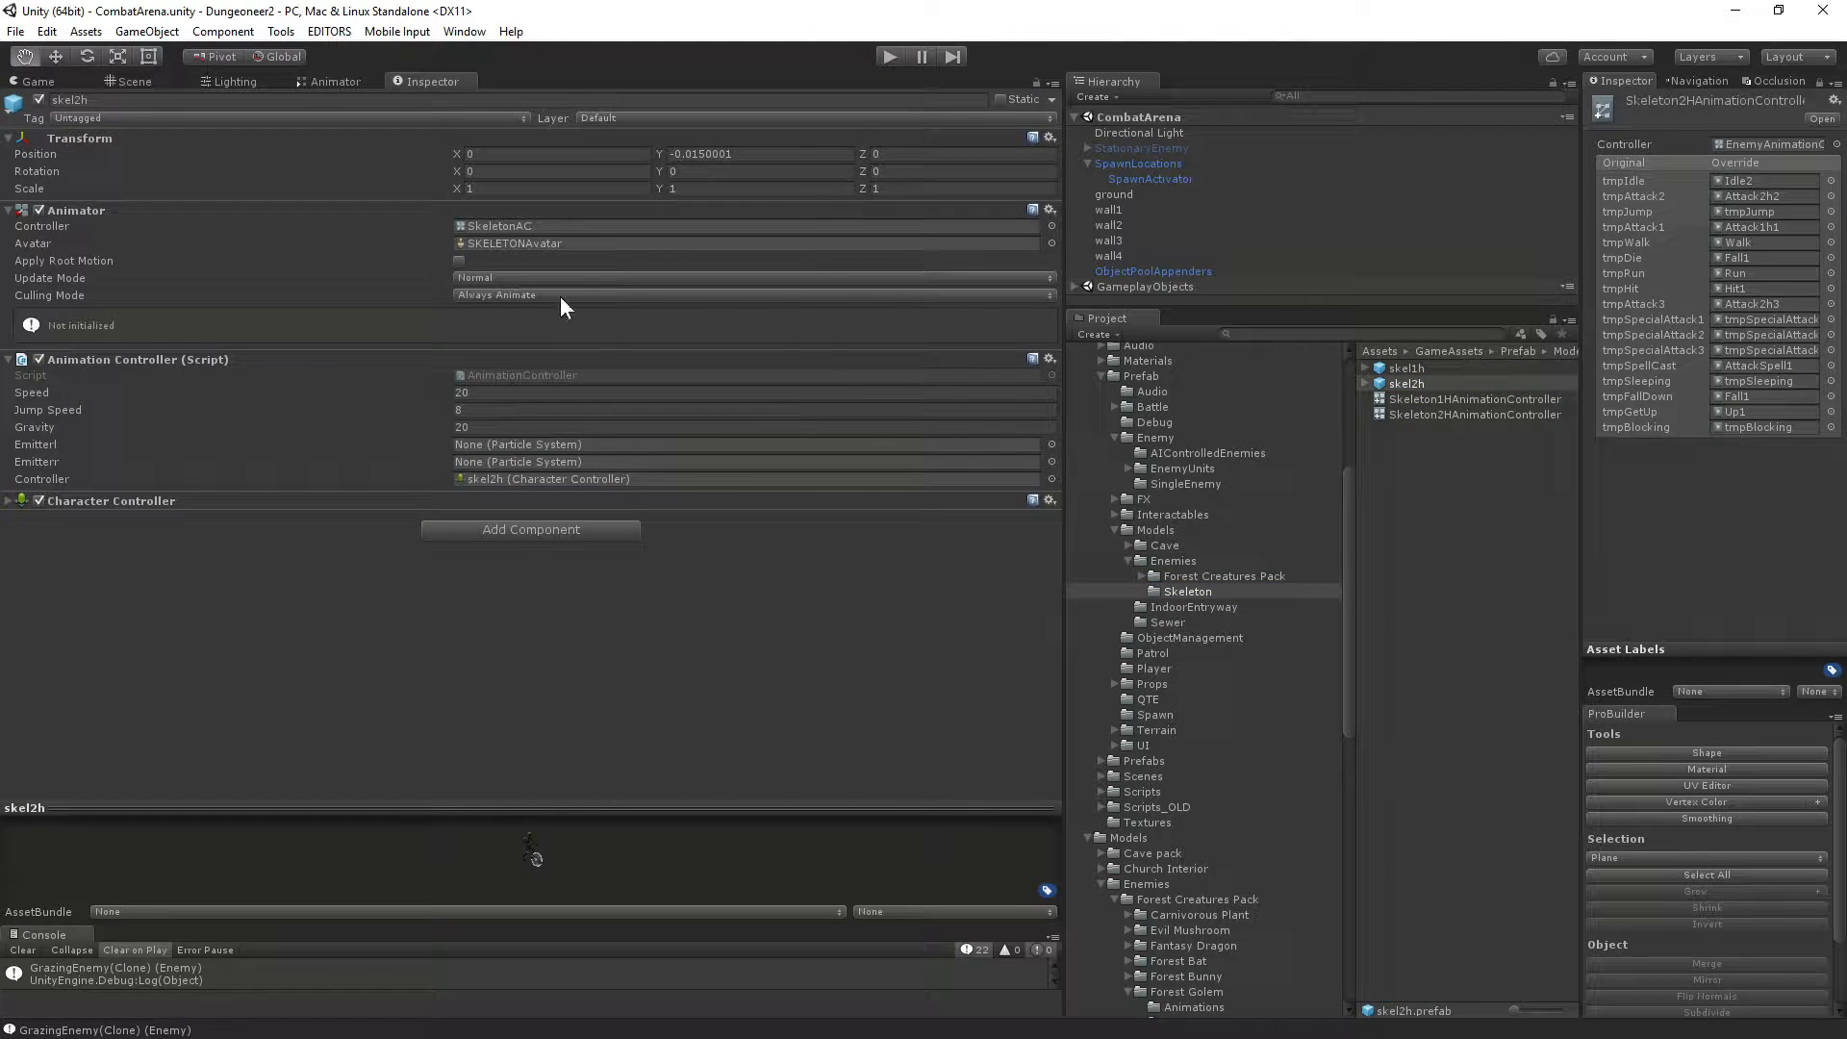
left_click_drag(1511, 412, 528, 229)
Remove the Animation Controller script and the Character Controller component from the skel2h prefab.
right_click(181, 357)
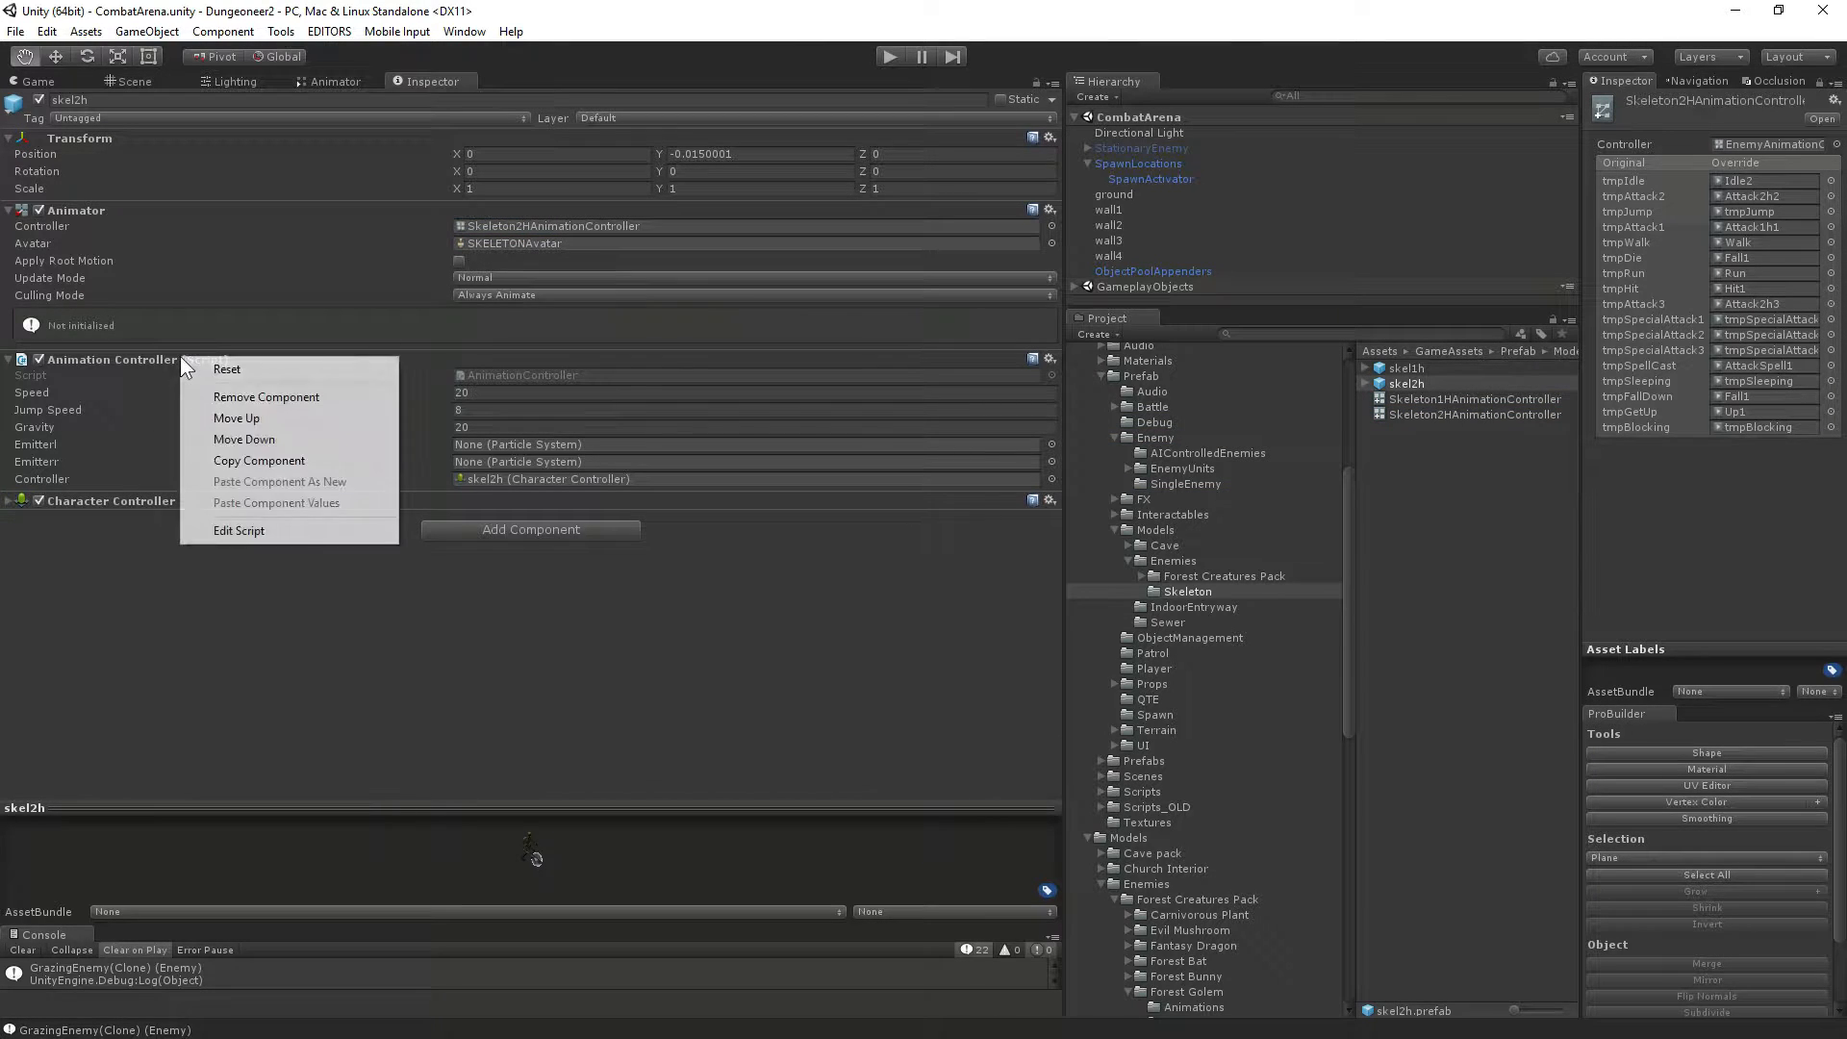
left_click(219, 396)
right_click(115, 361)
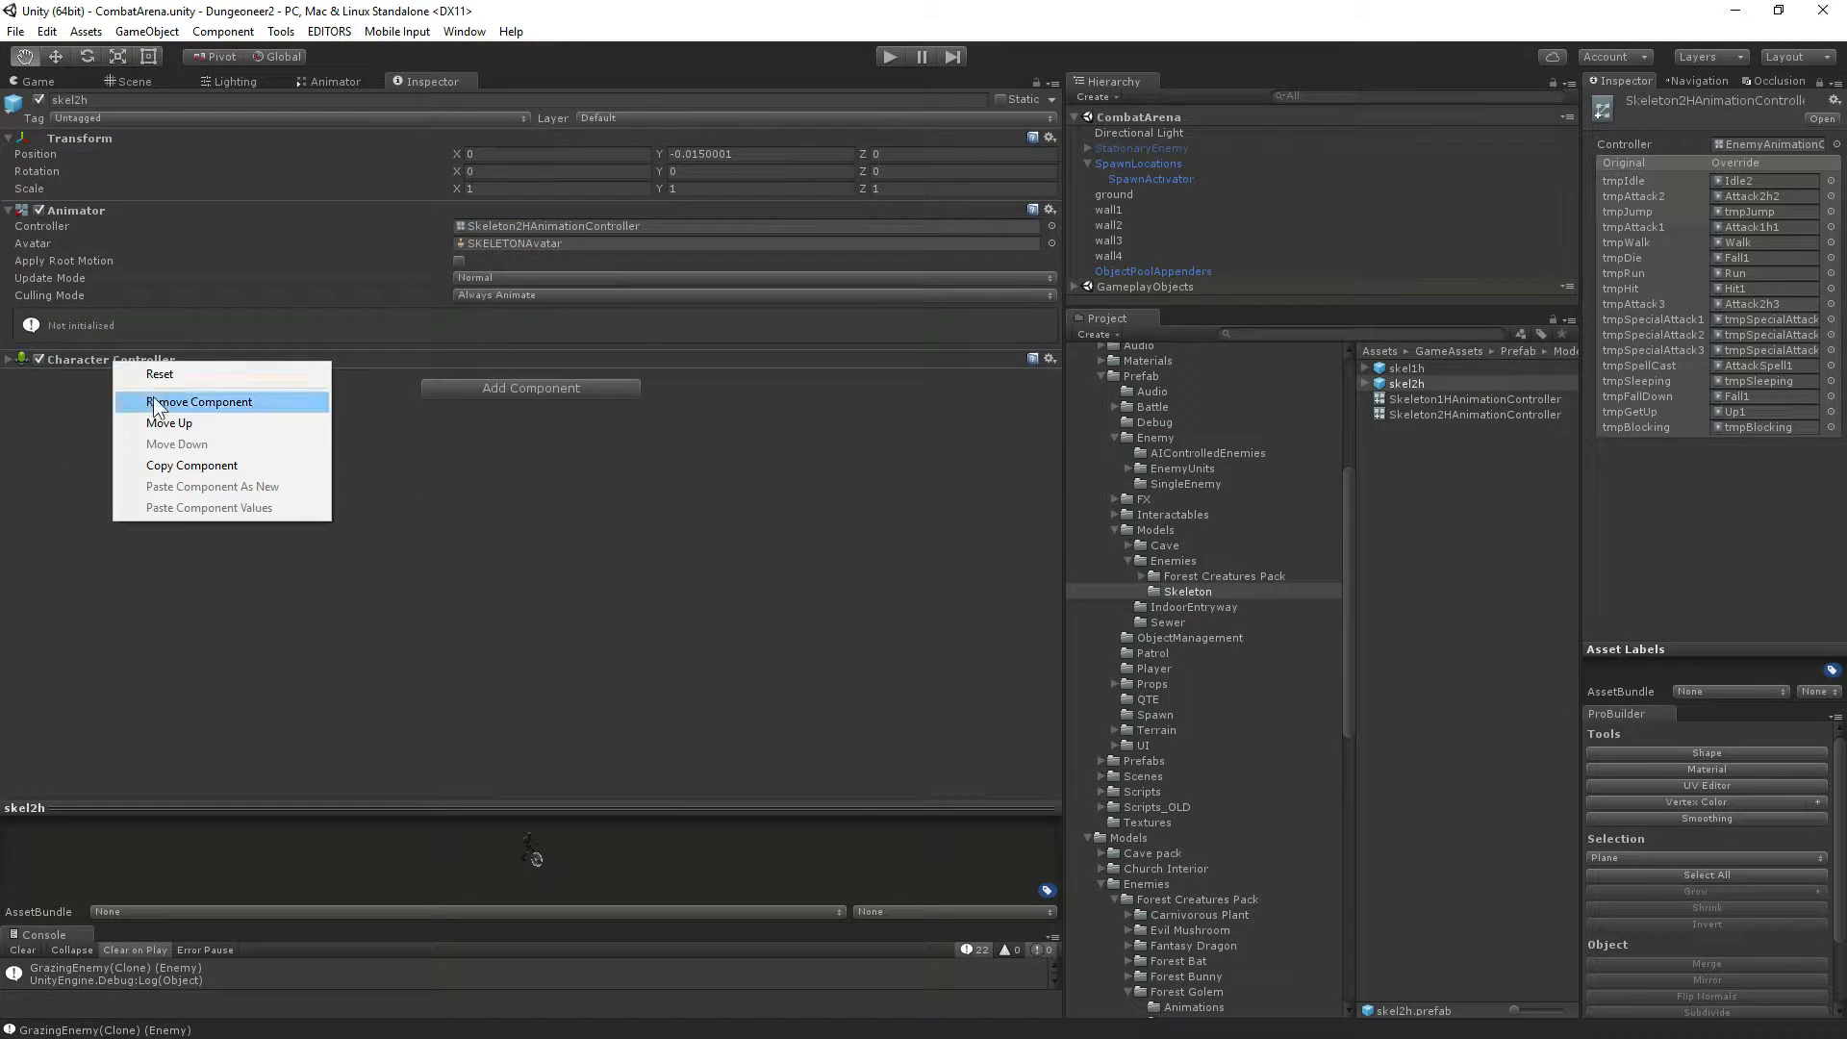
left_click(154, 402)
Add the Mecanim Common Enemy Animation Controller and Model Information scripts to the skel2h prefab.
left_click(470, 373)
key("Return")
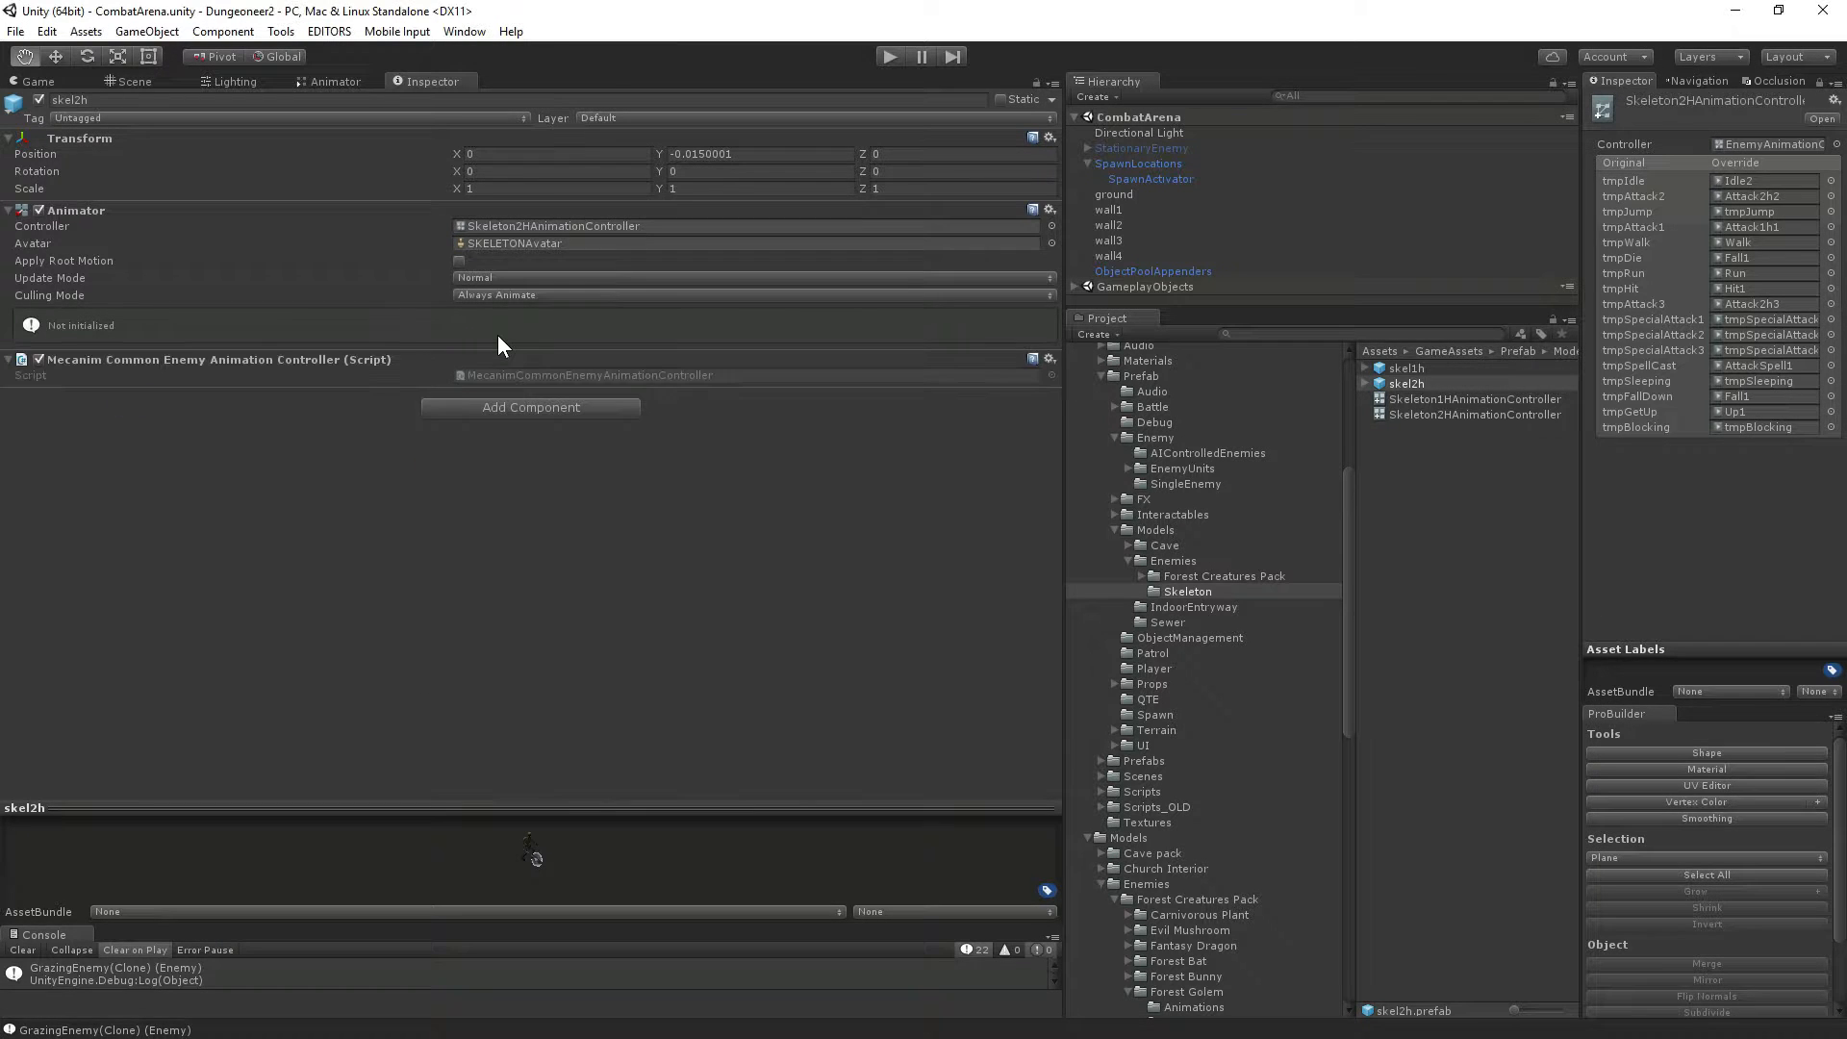
left_click(566, 405)
type("model")
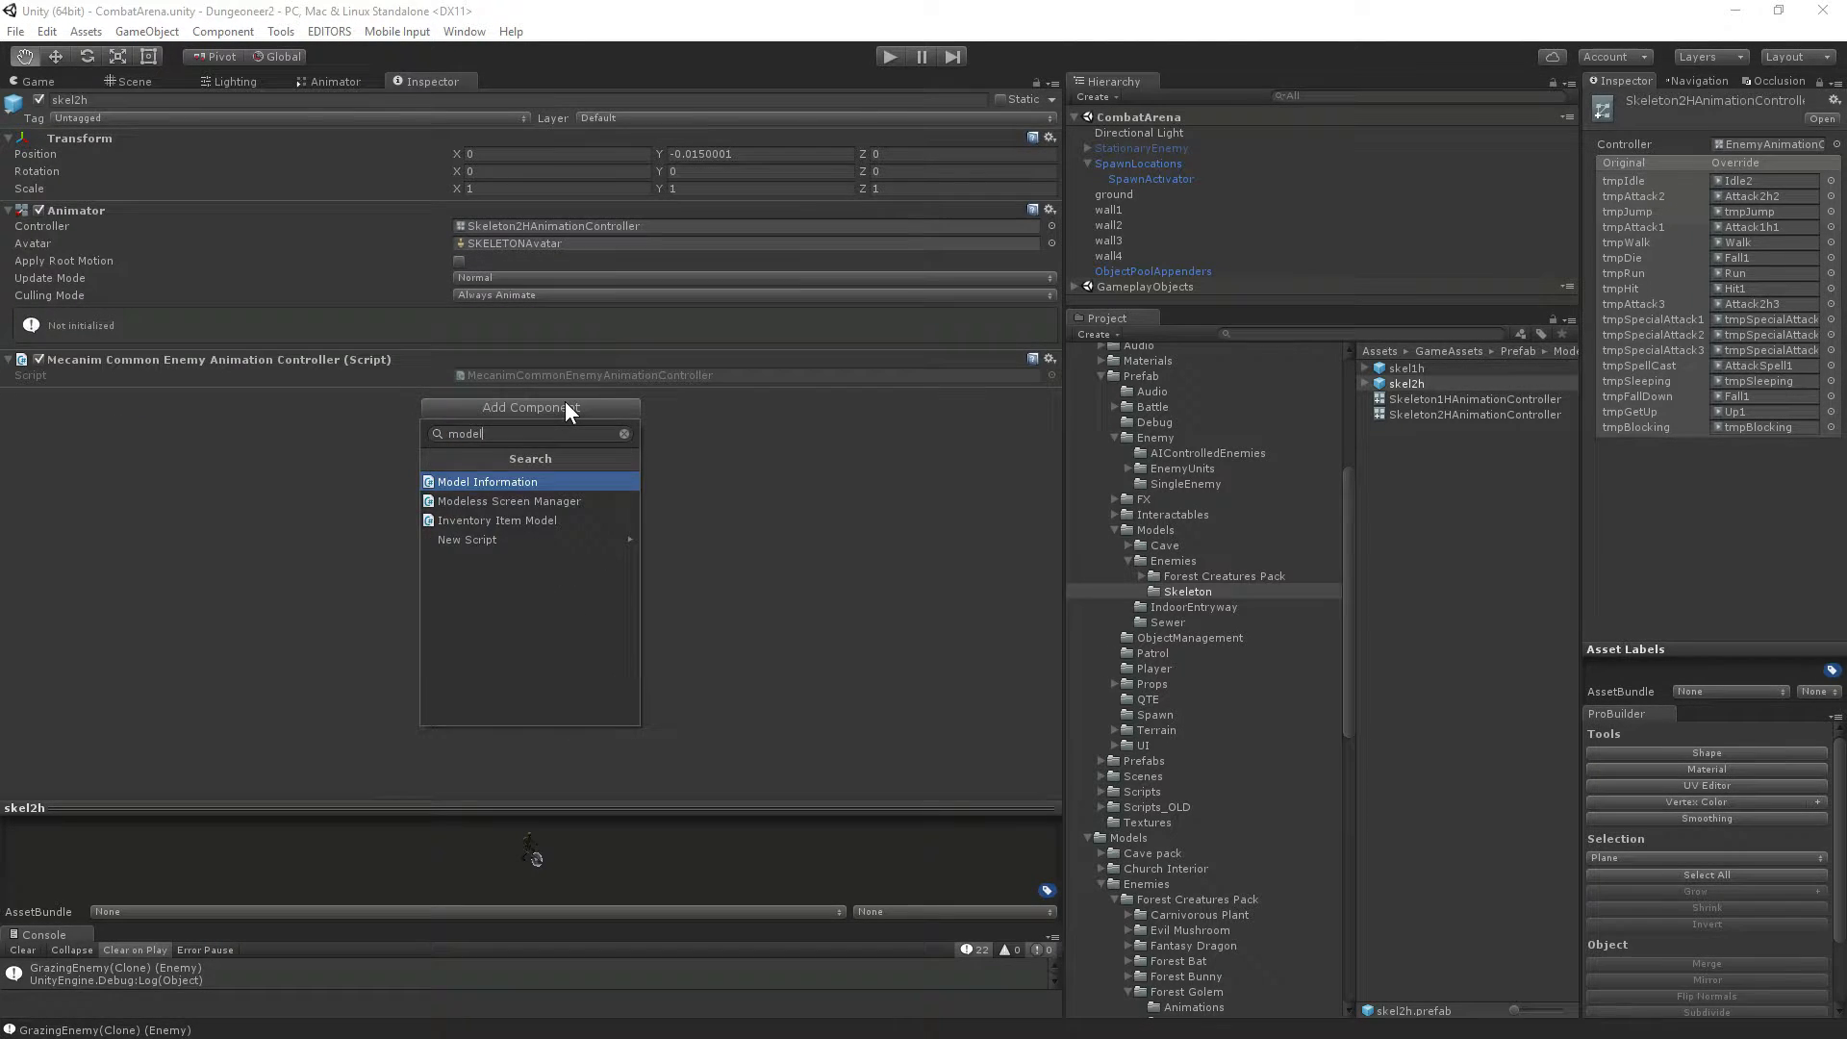
key("Return")
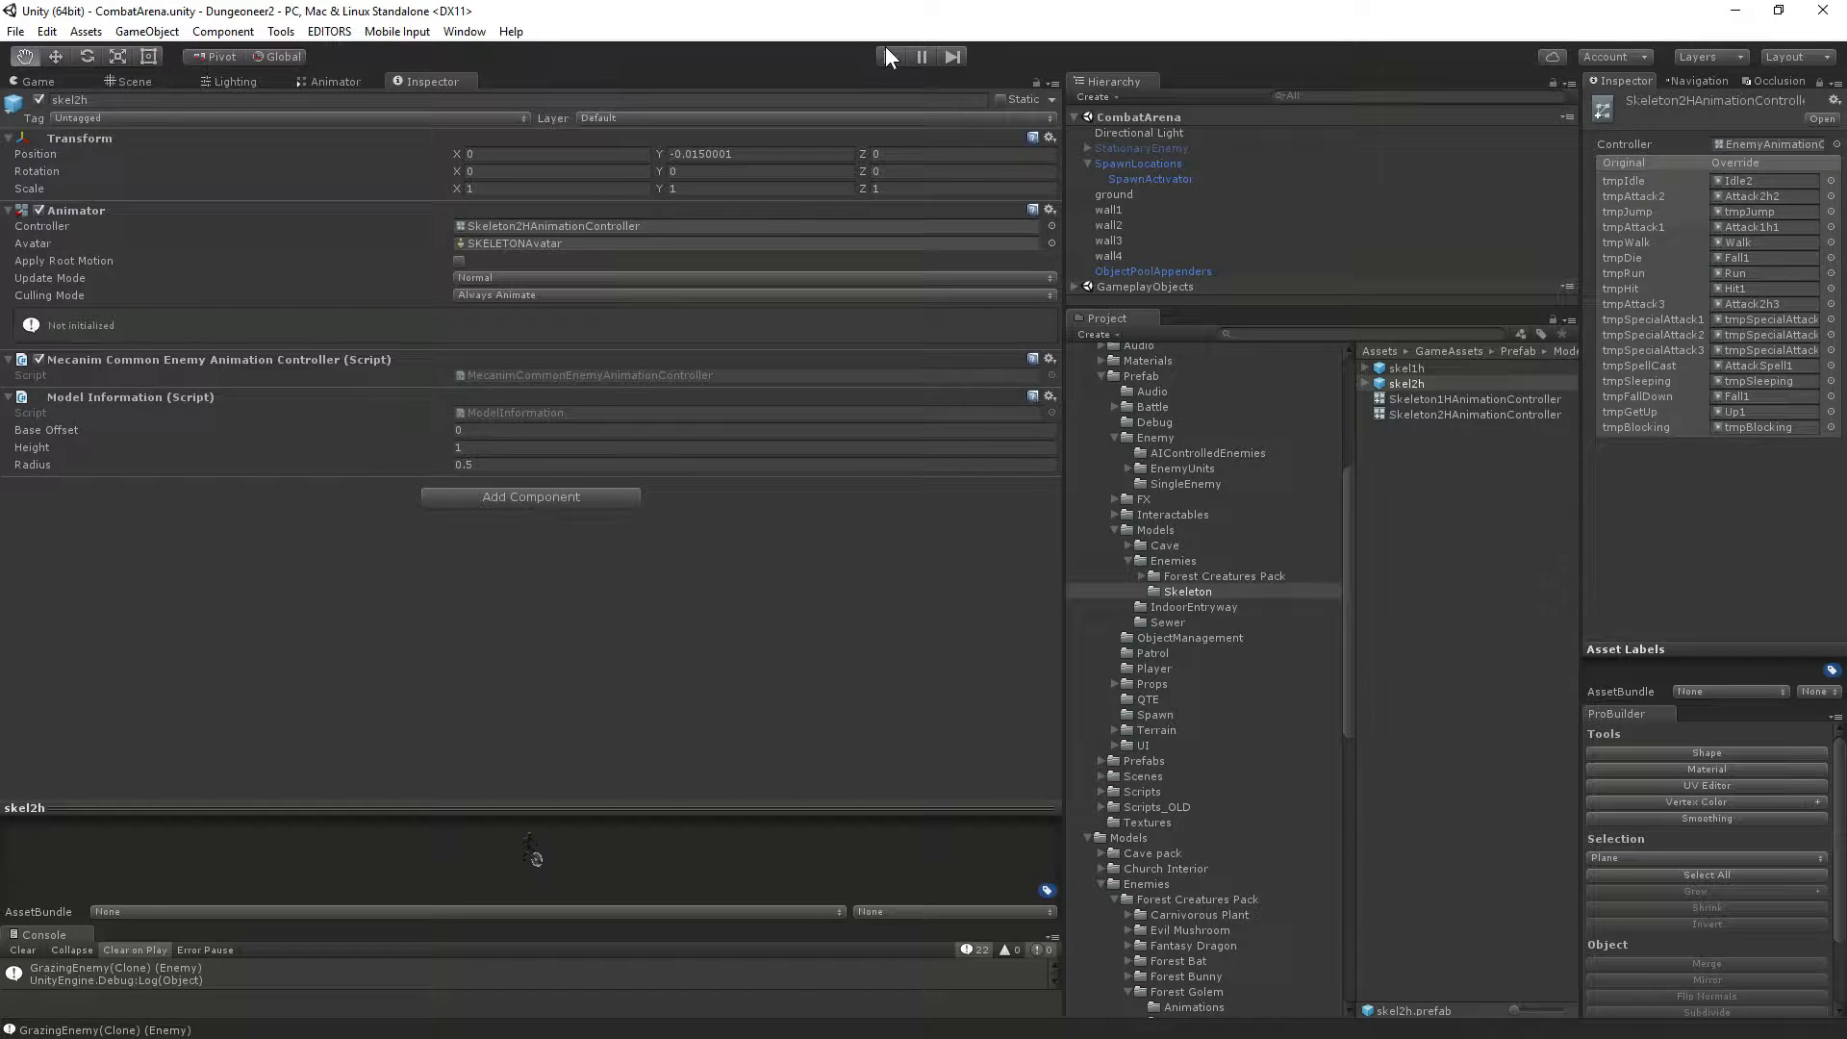
Set the TestEnemy entry's prefab on ObjectPoolAppenders to skel2h.
left_click(1168, 266)
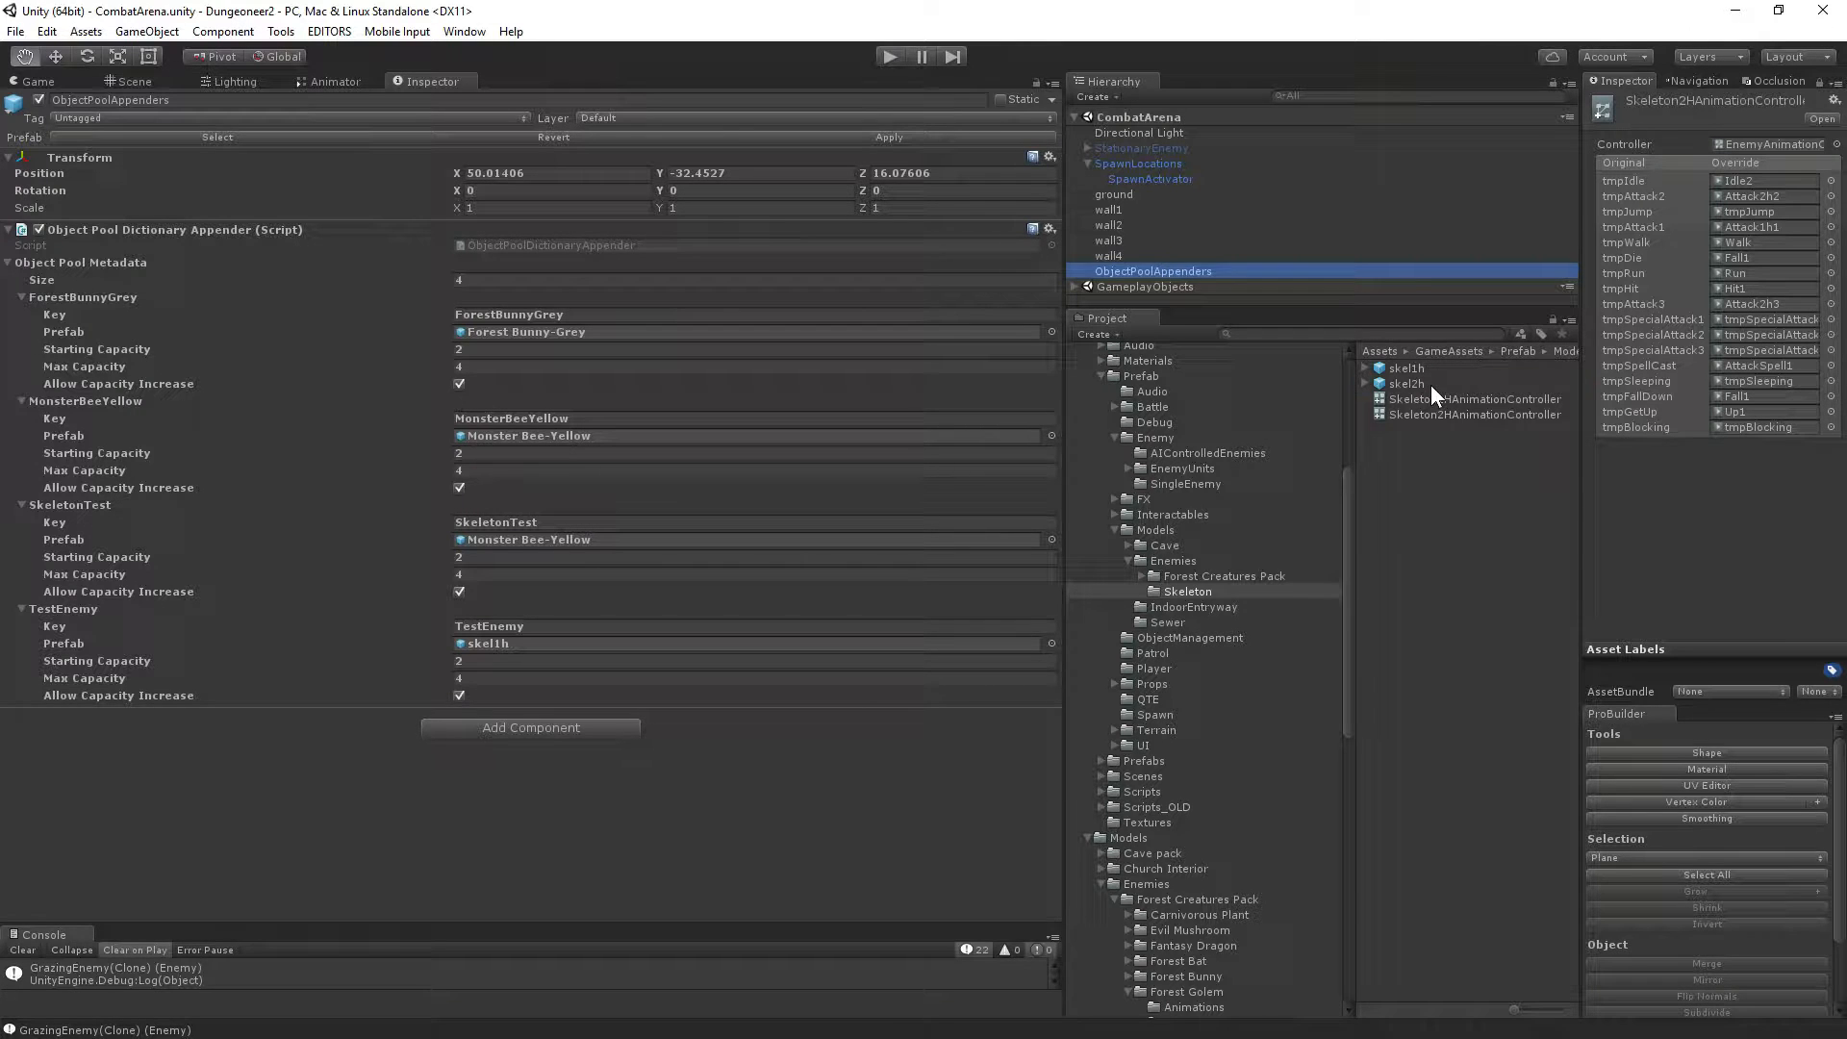
left_click_drag(1430, 384, 517, 643)
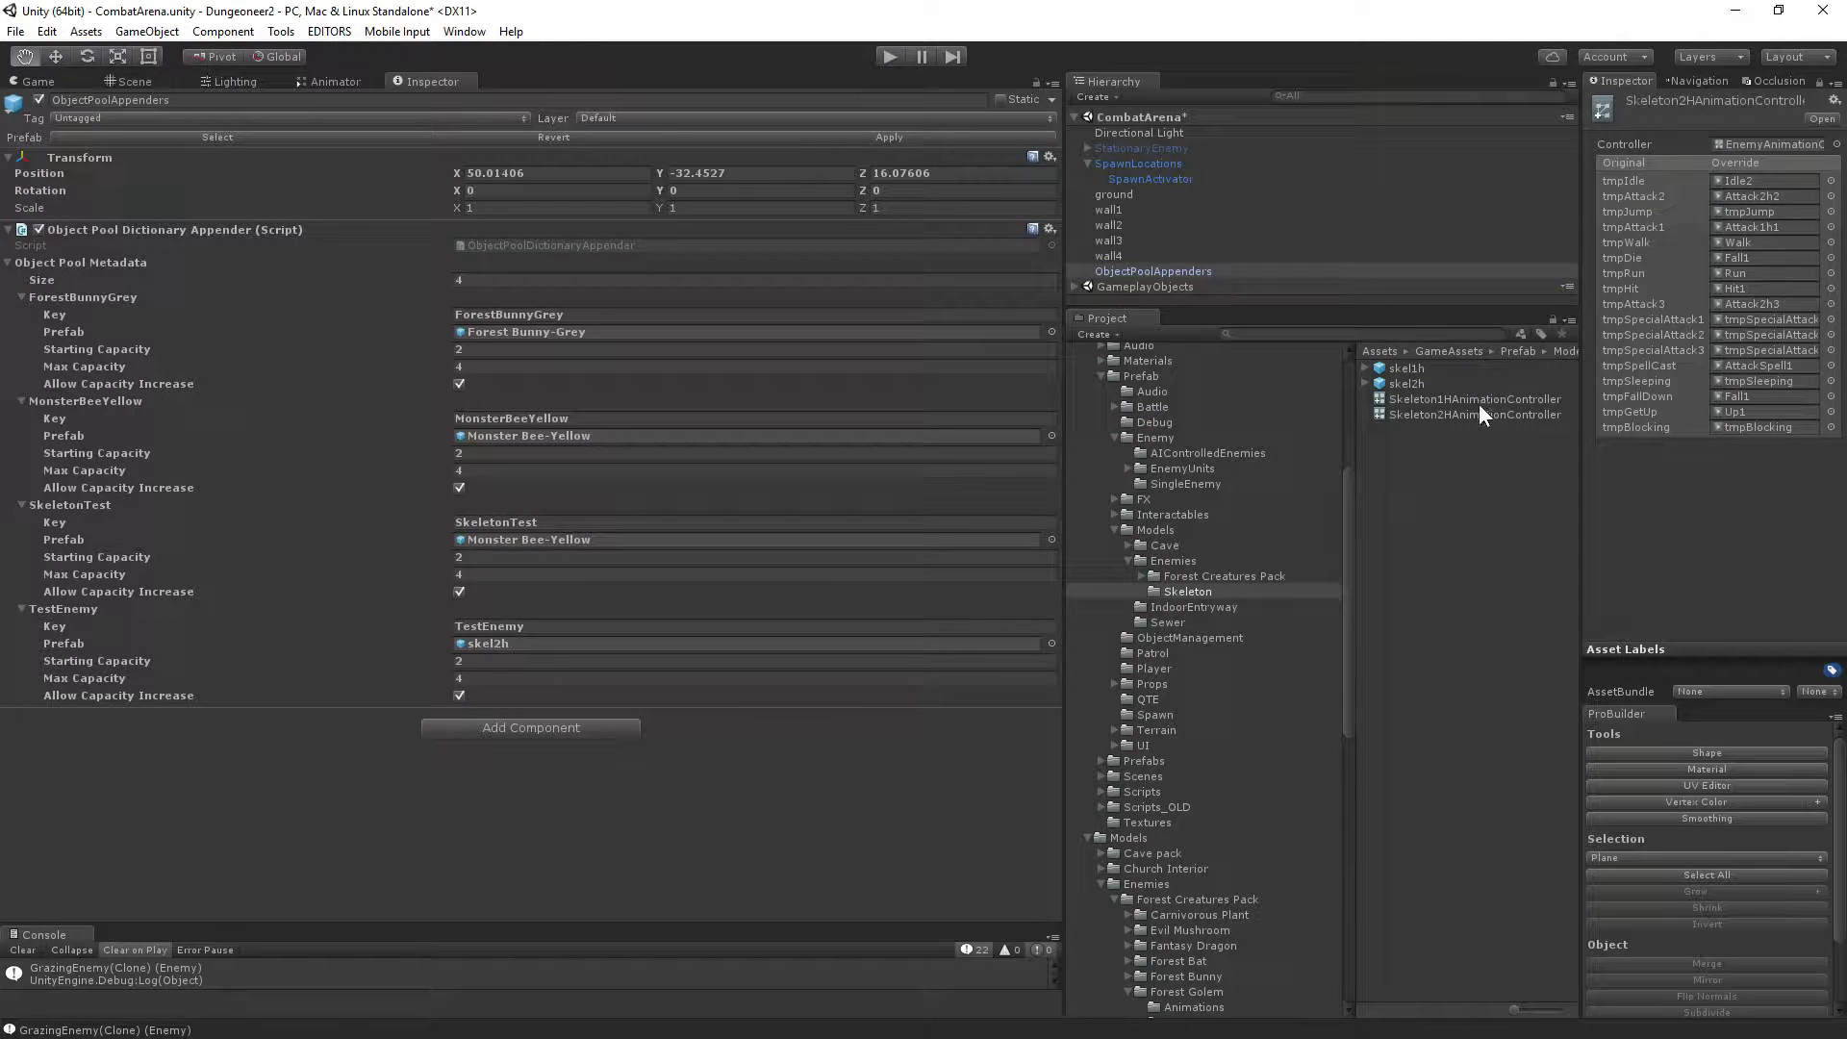
Set the skel2h prefab's scale to 0.3 on X, Y and Z, and save the scene.
left_click(1429, 385)
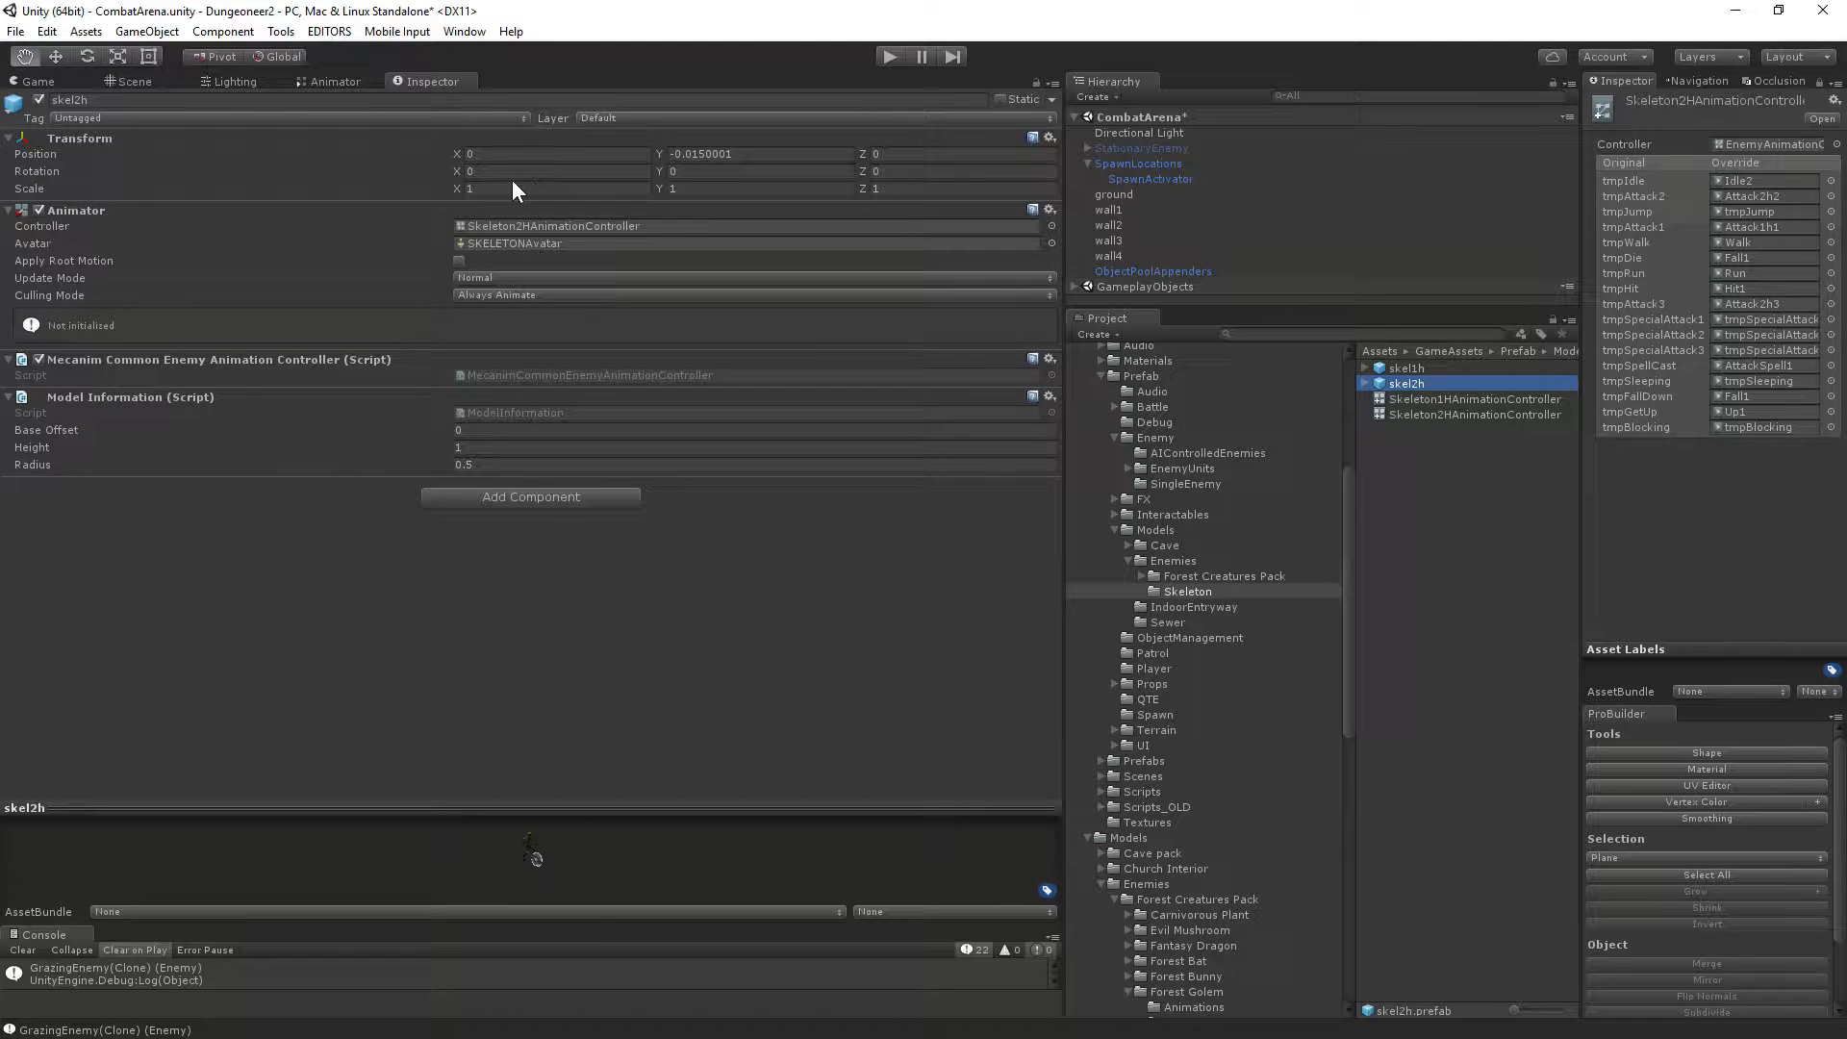
left_click(527, 191)
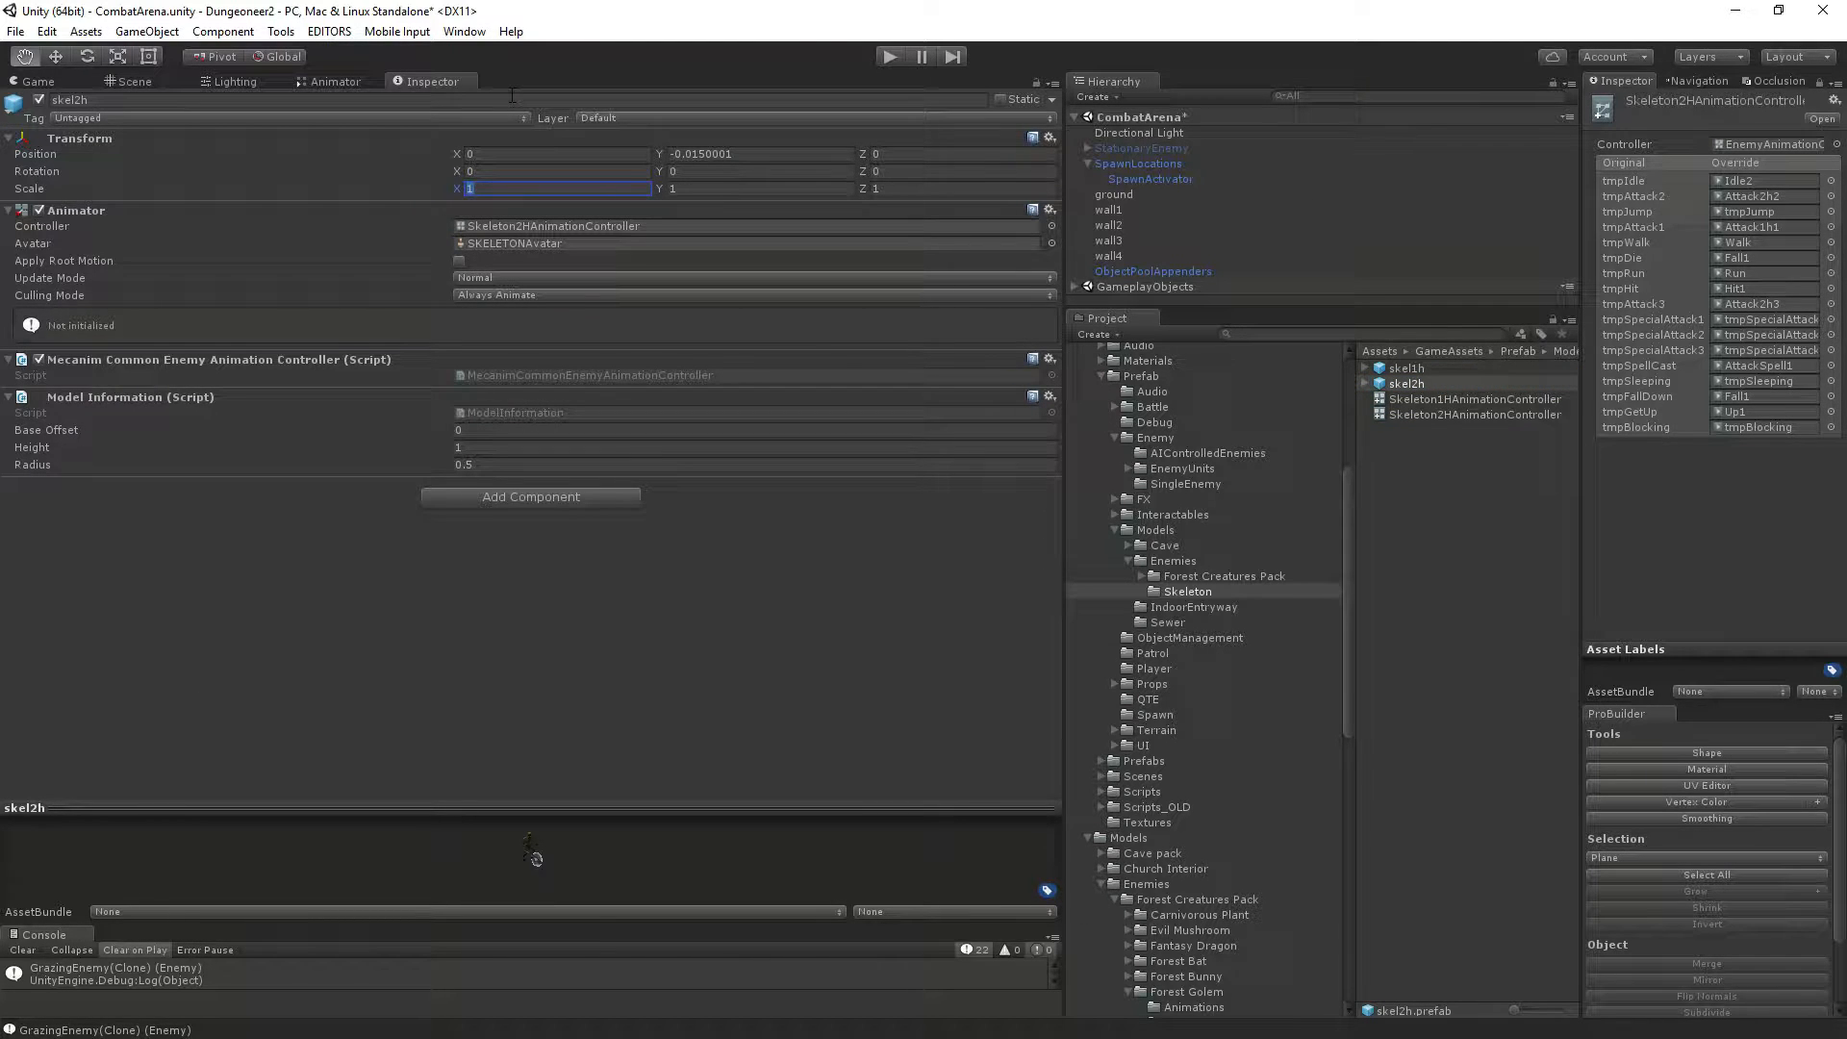
type("0.3")
key("Tab")
type("0.3")
key("Tab")
type("0.3")
key("Return")
key("ctrl+s")
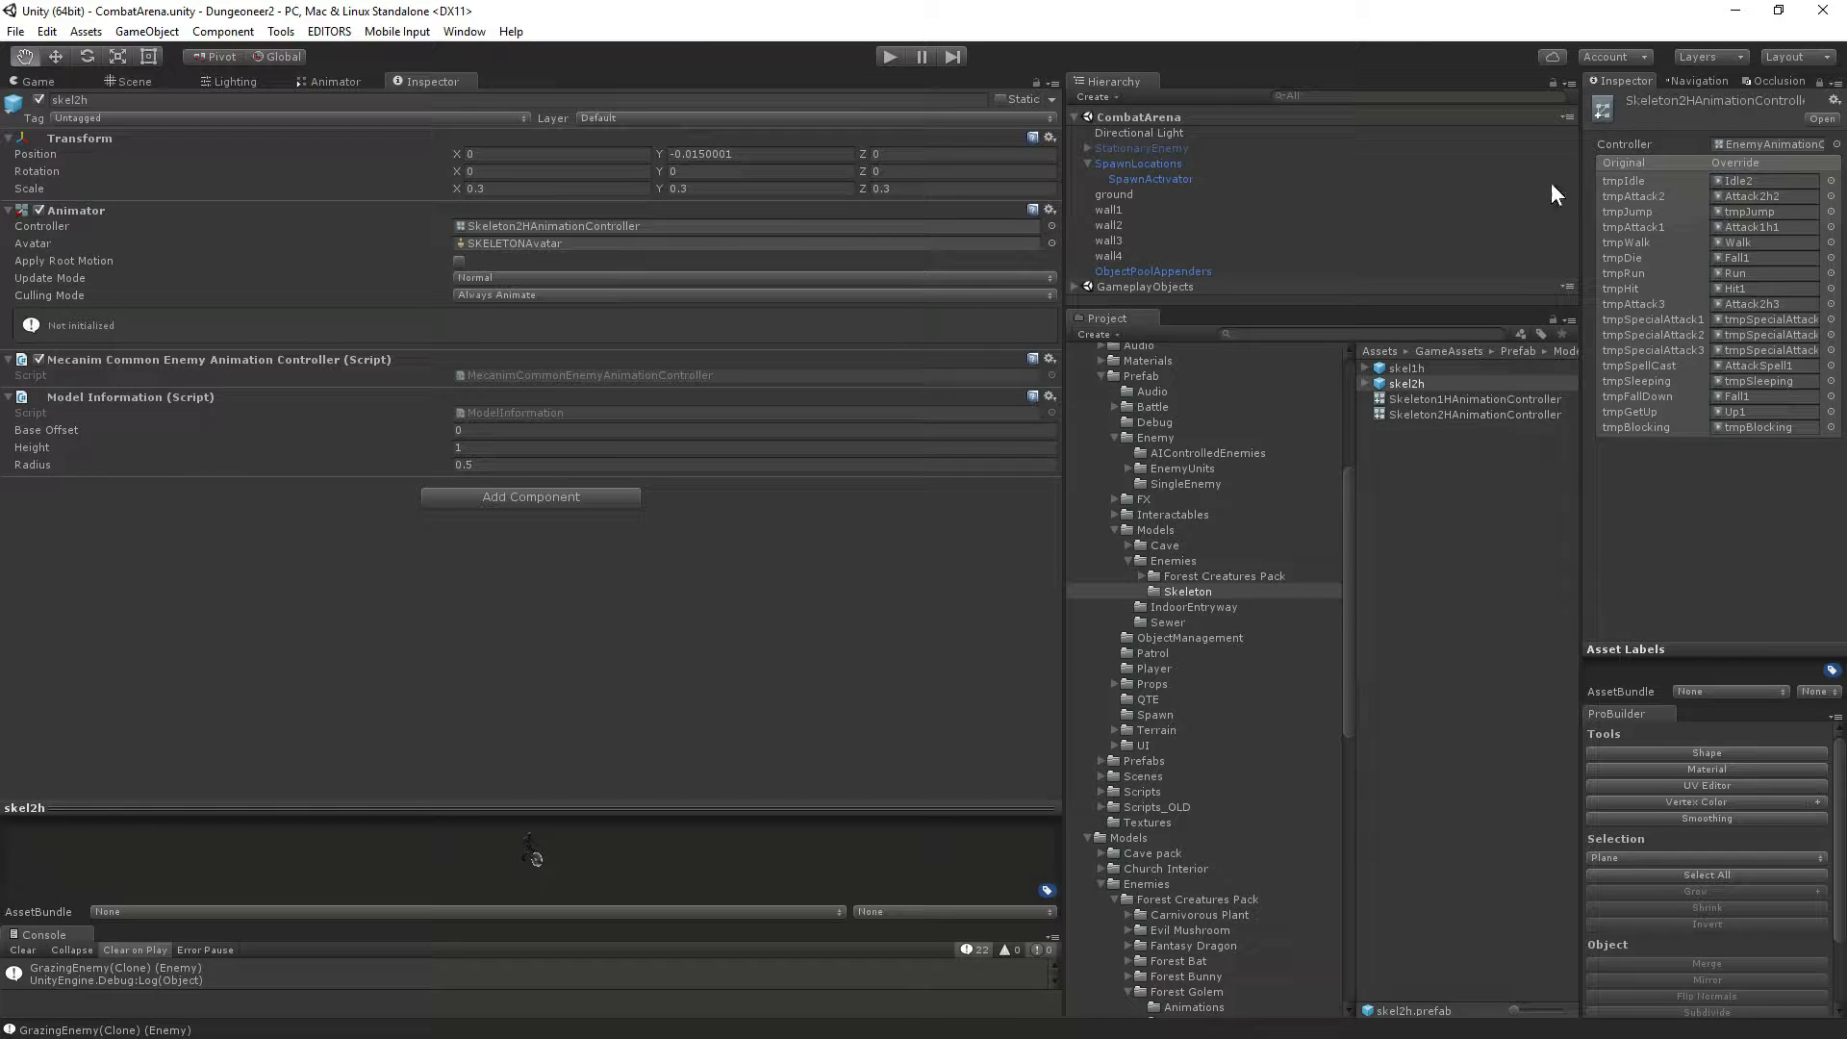
Run the CombatArena scene and view the spawned skel2h skeleton up close in the Scene view.
left_click(1819, 84)
left_click(883, 54)
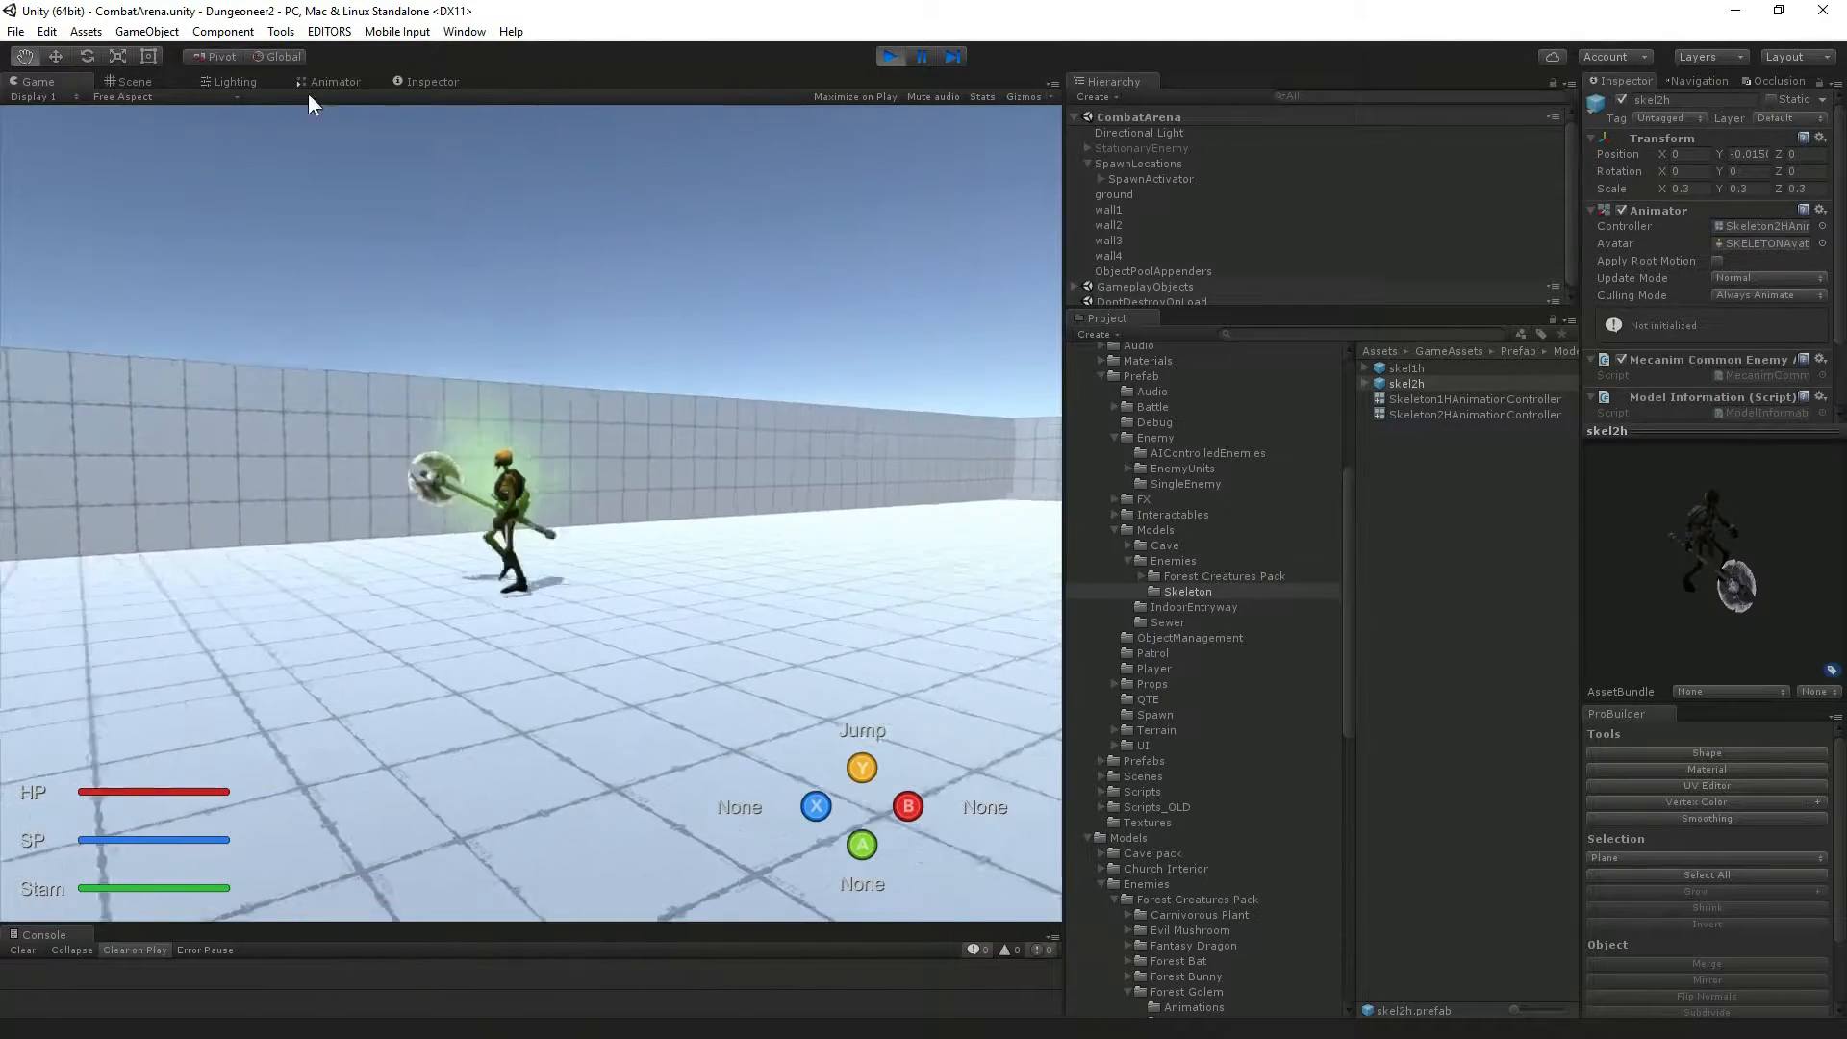
left_click(130, 80)
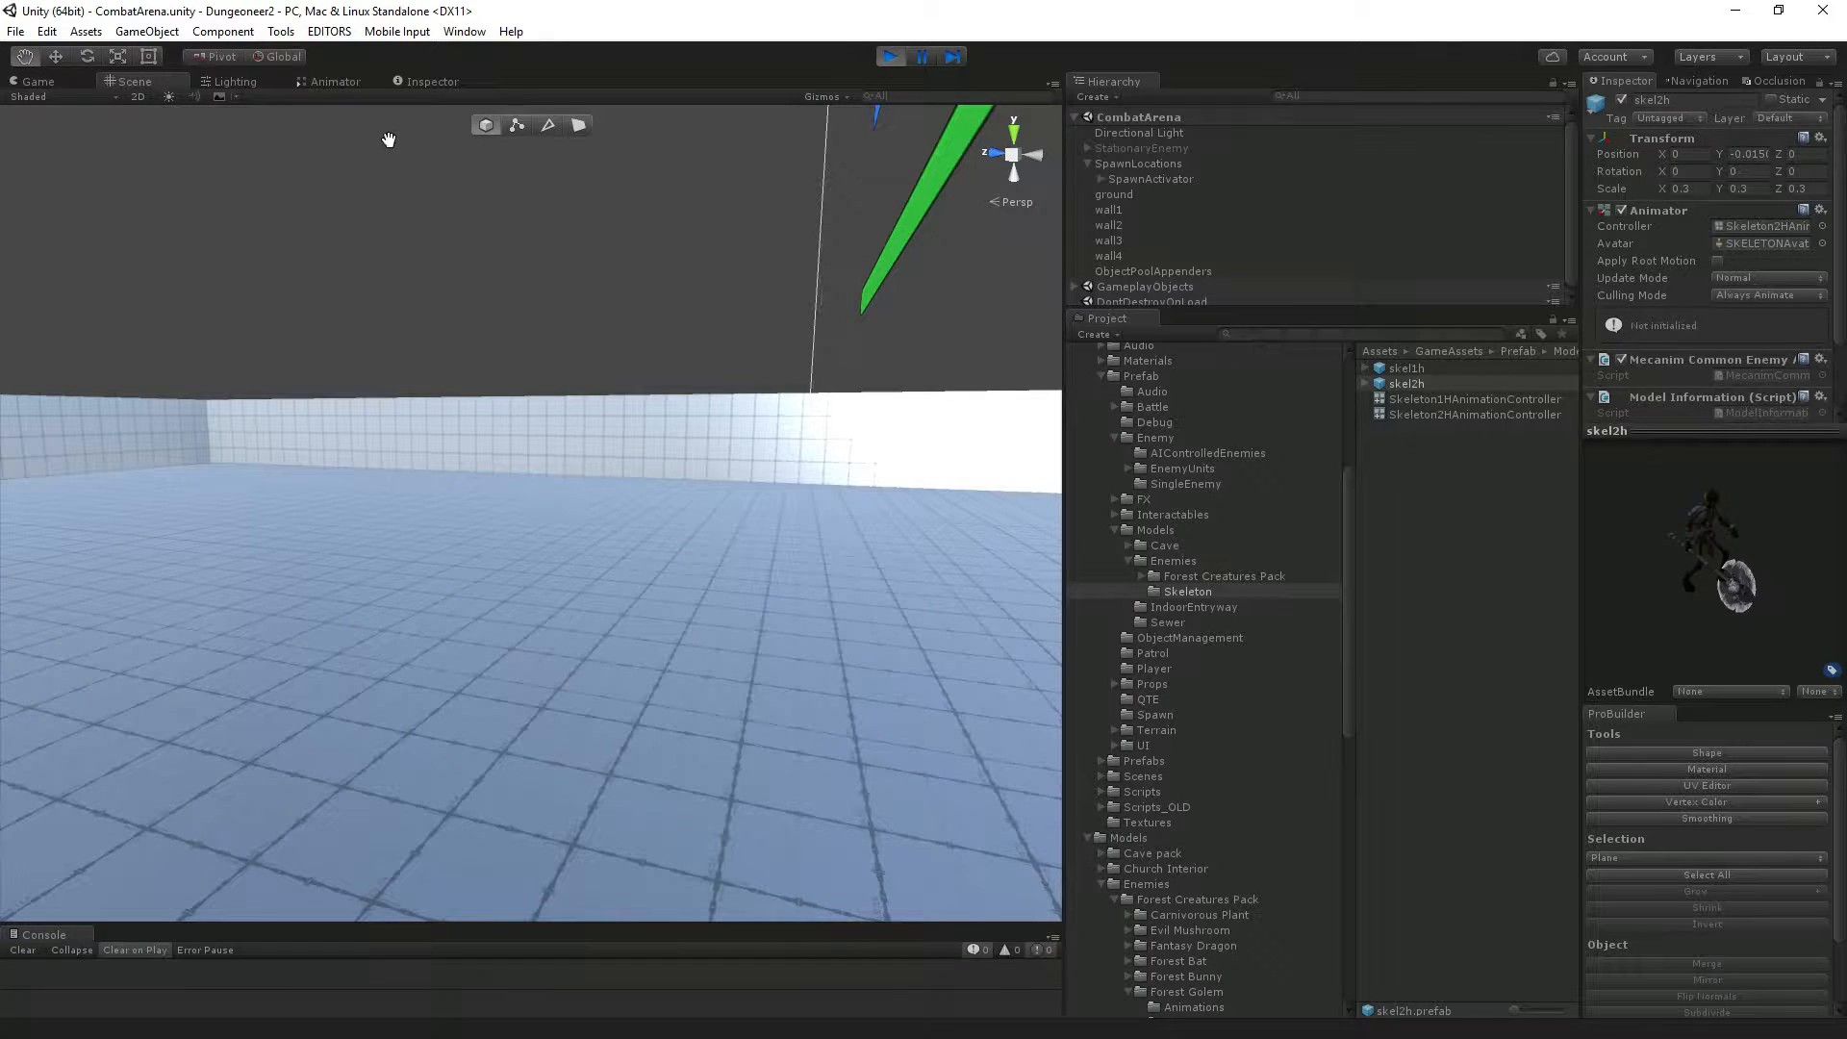
key("ctrl+3")
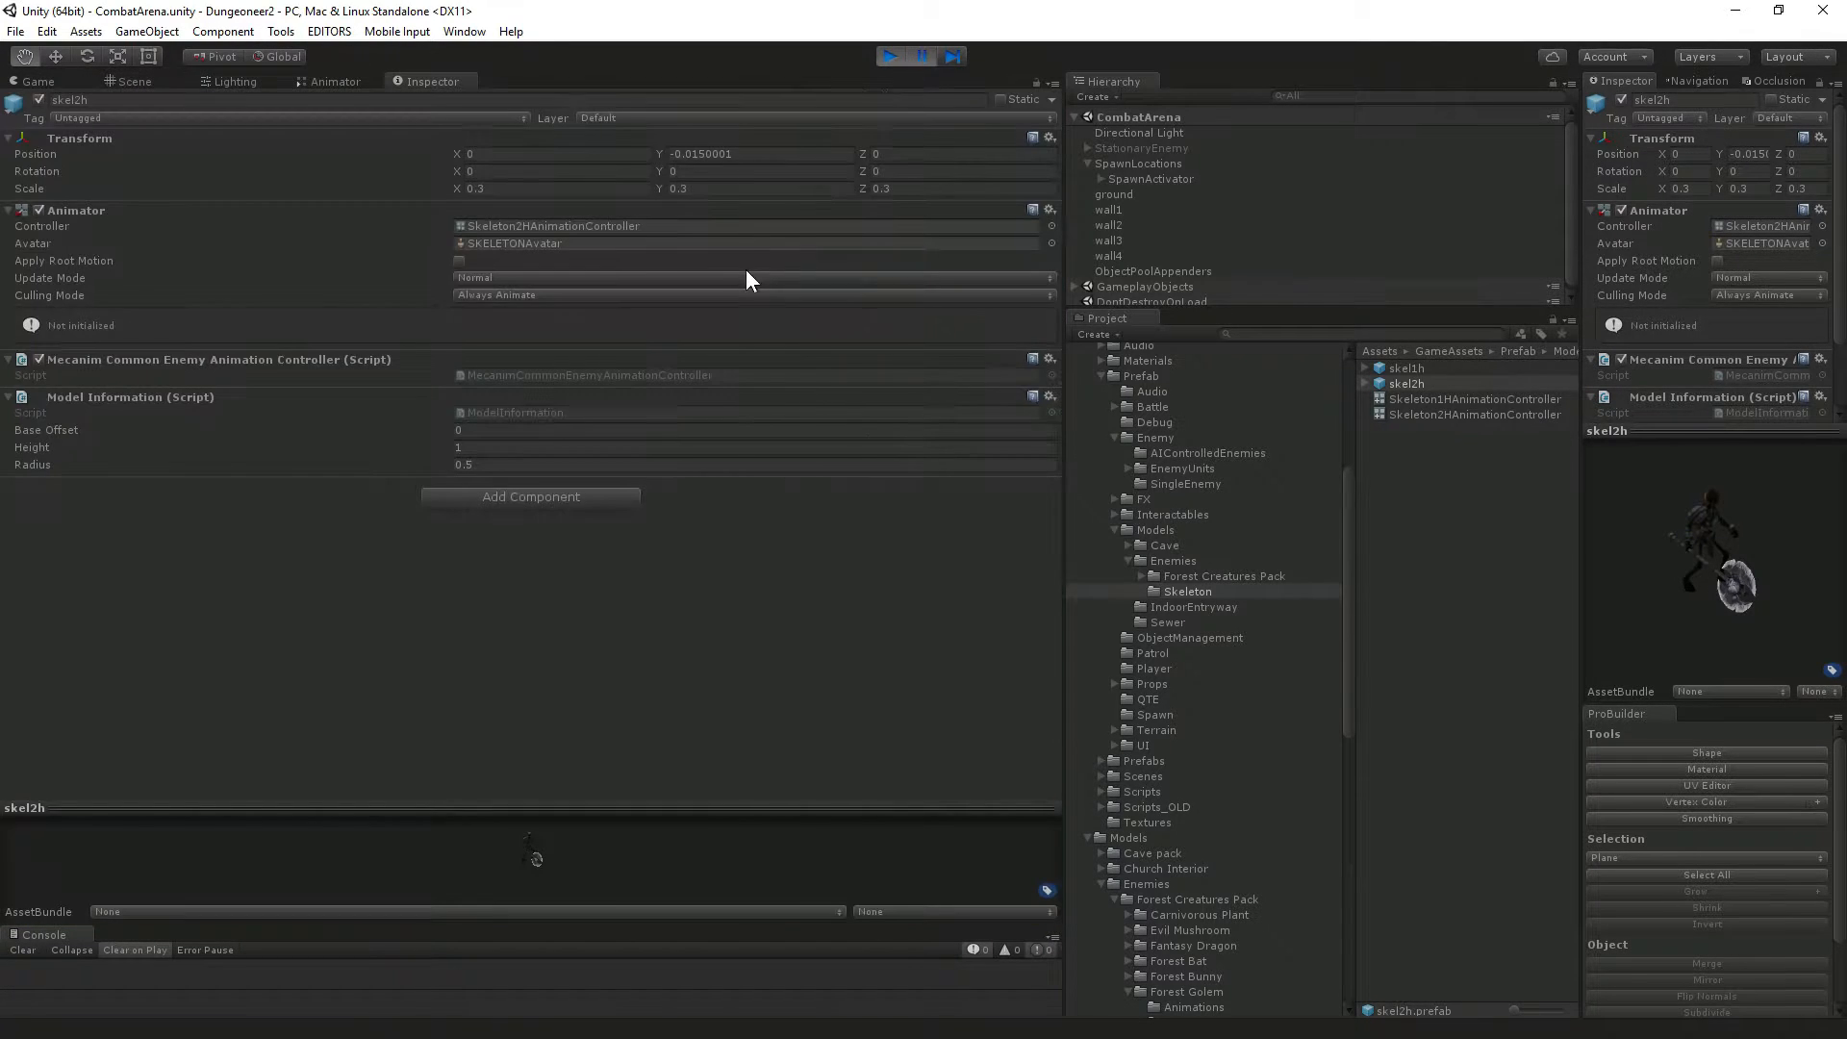
left_click(113, 79)
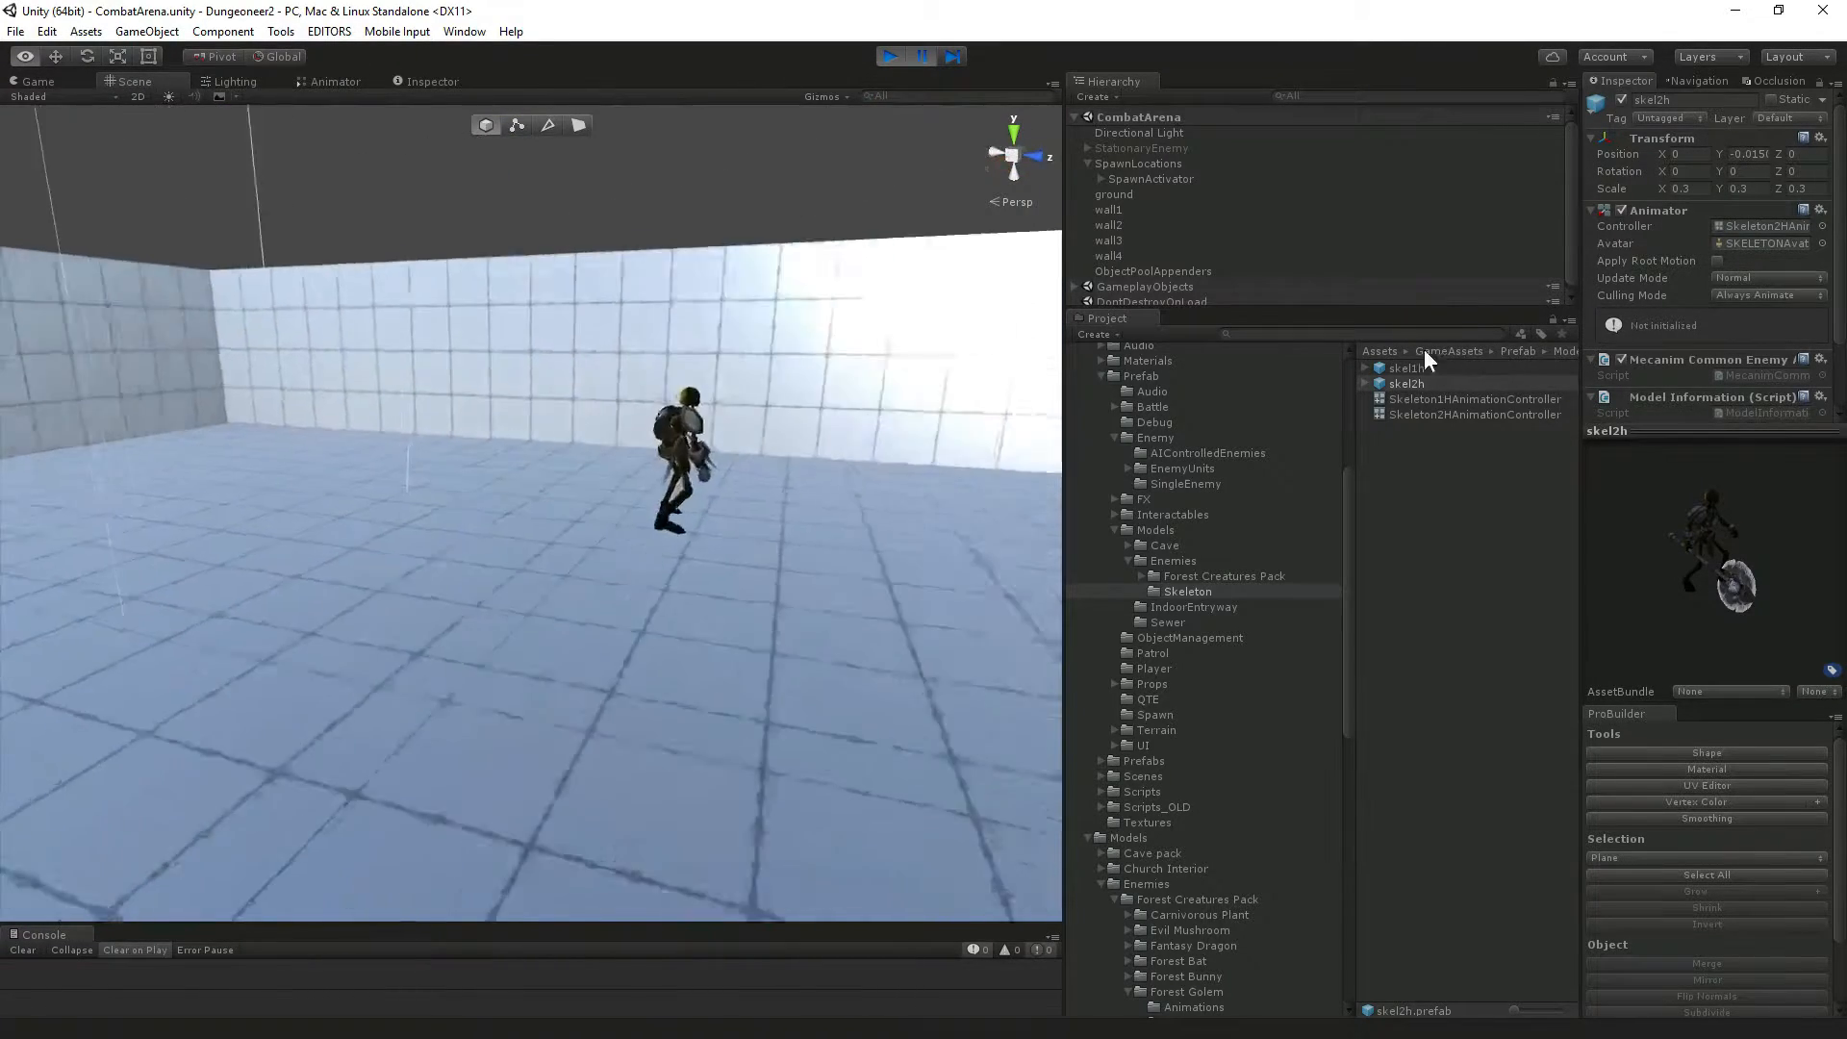
key("w")
right_click_drag(1424, 349, 748, 353)
key("s")
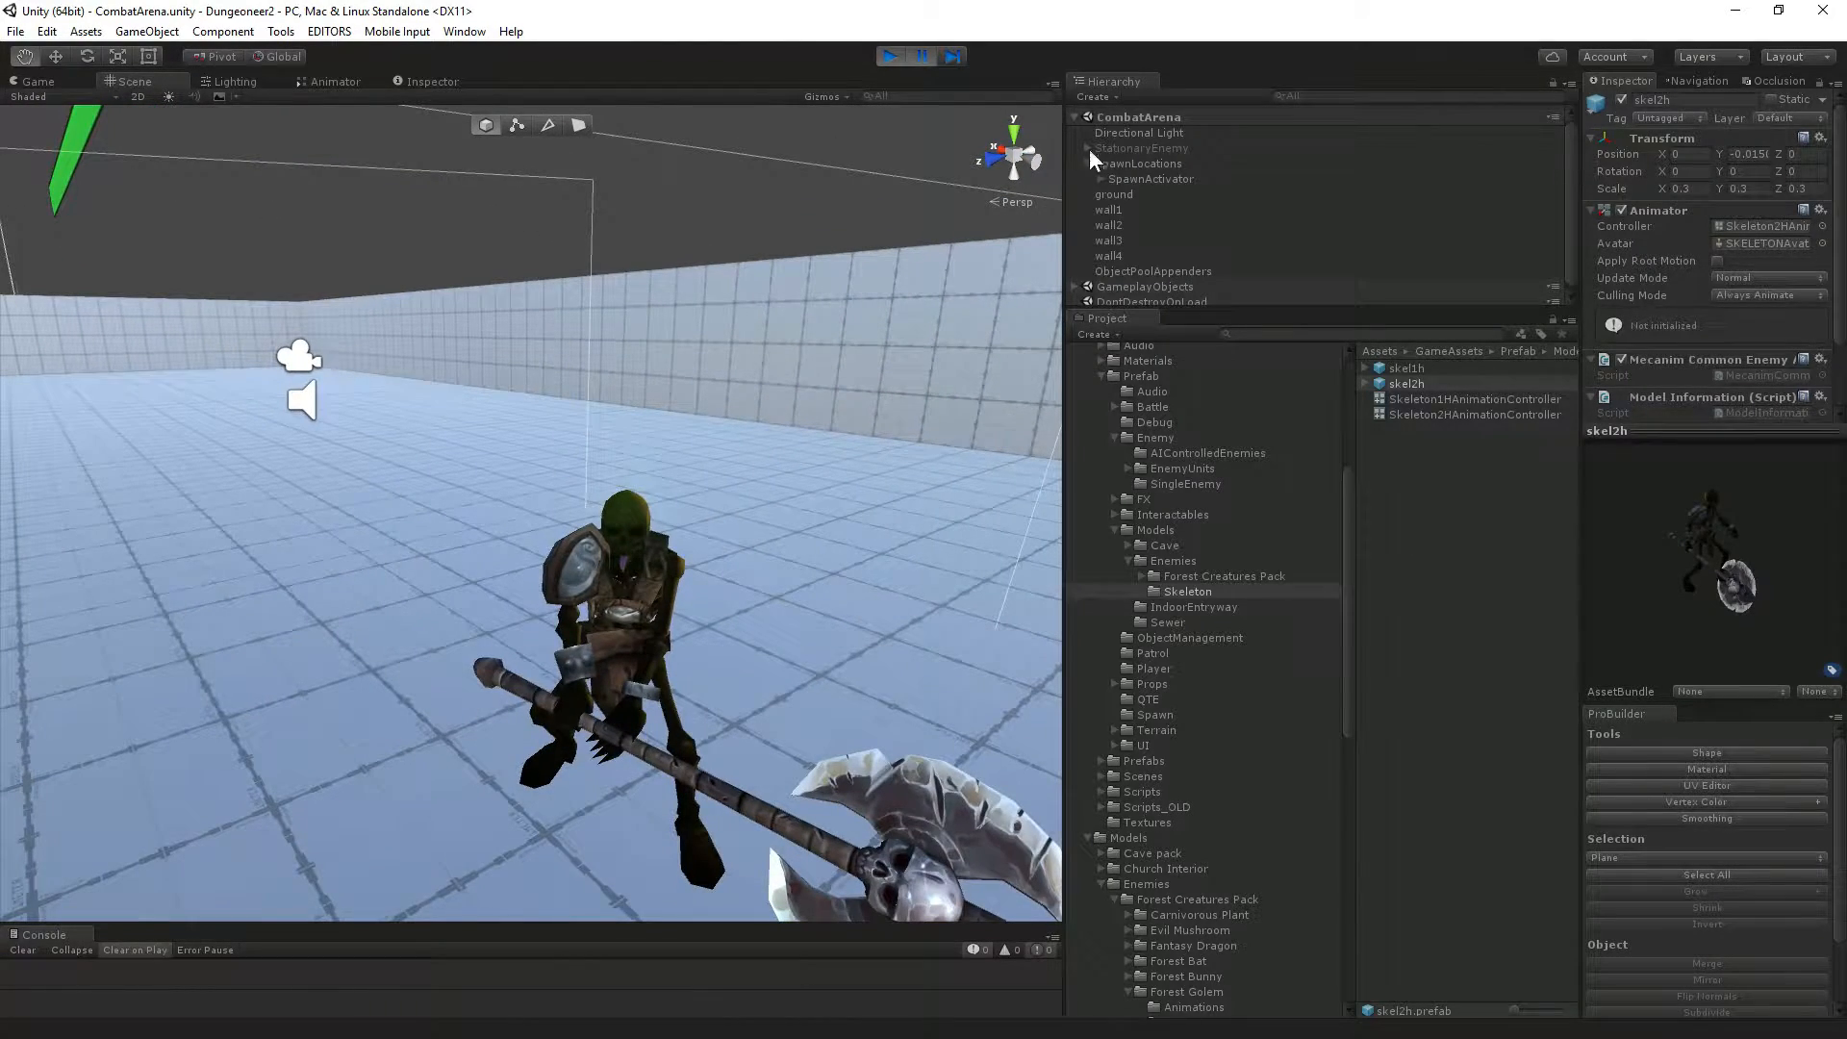
Expand SpawnActivator's spawned GrazingEnemy(Clone) through ModelPlaceholder and skel2h(Clone) down to the Bip01 Spine bone.
left_click(1094, 179)
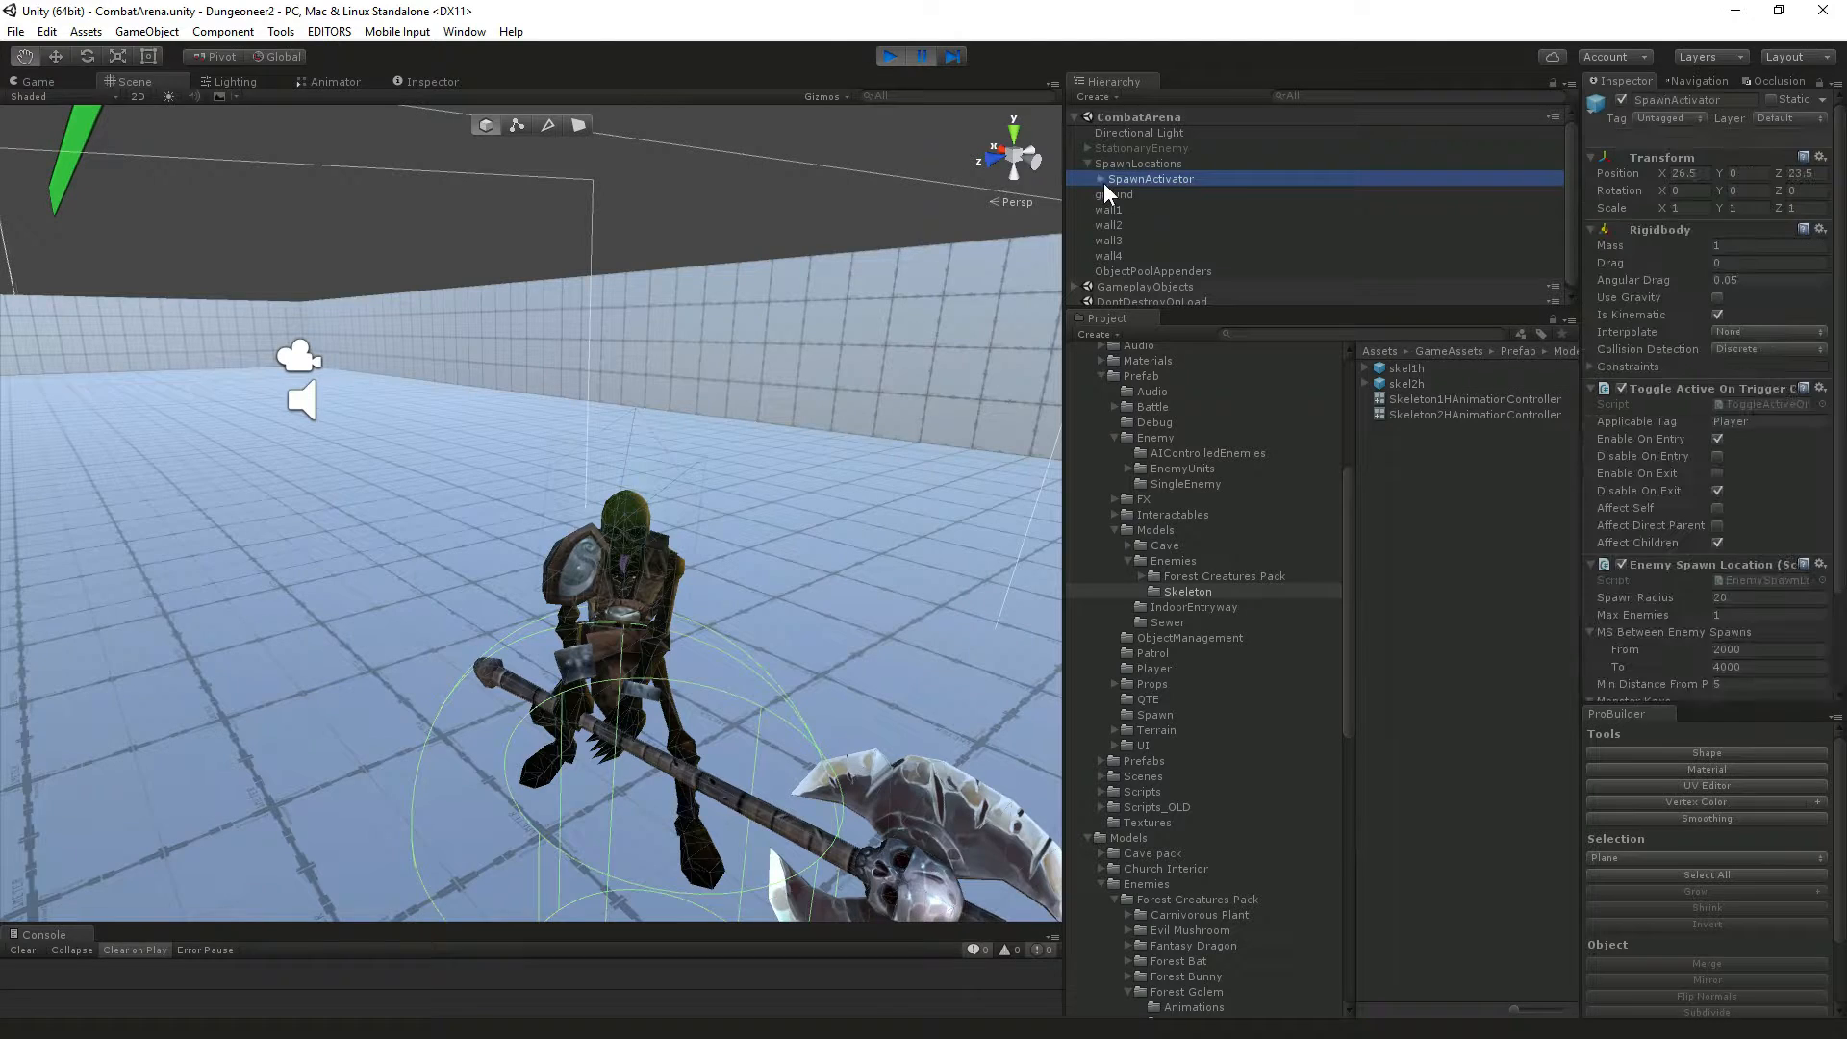
left_click(1102, 179)
left_click(1140, 199)
key("Right")
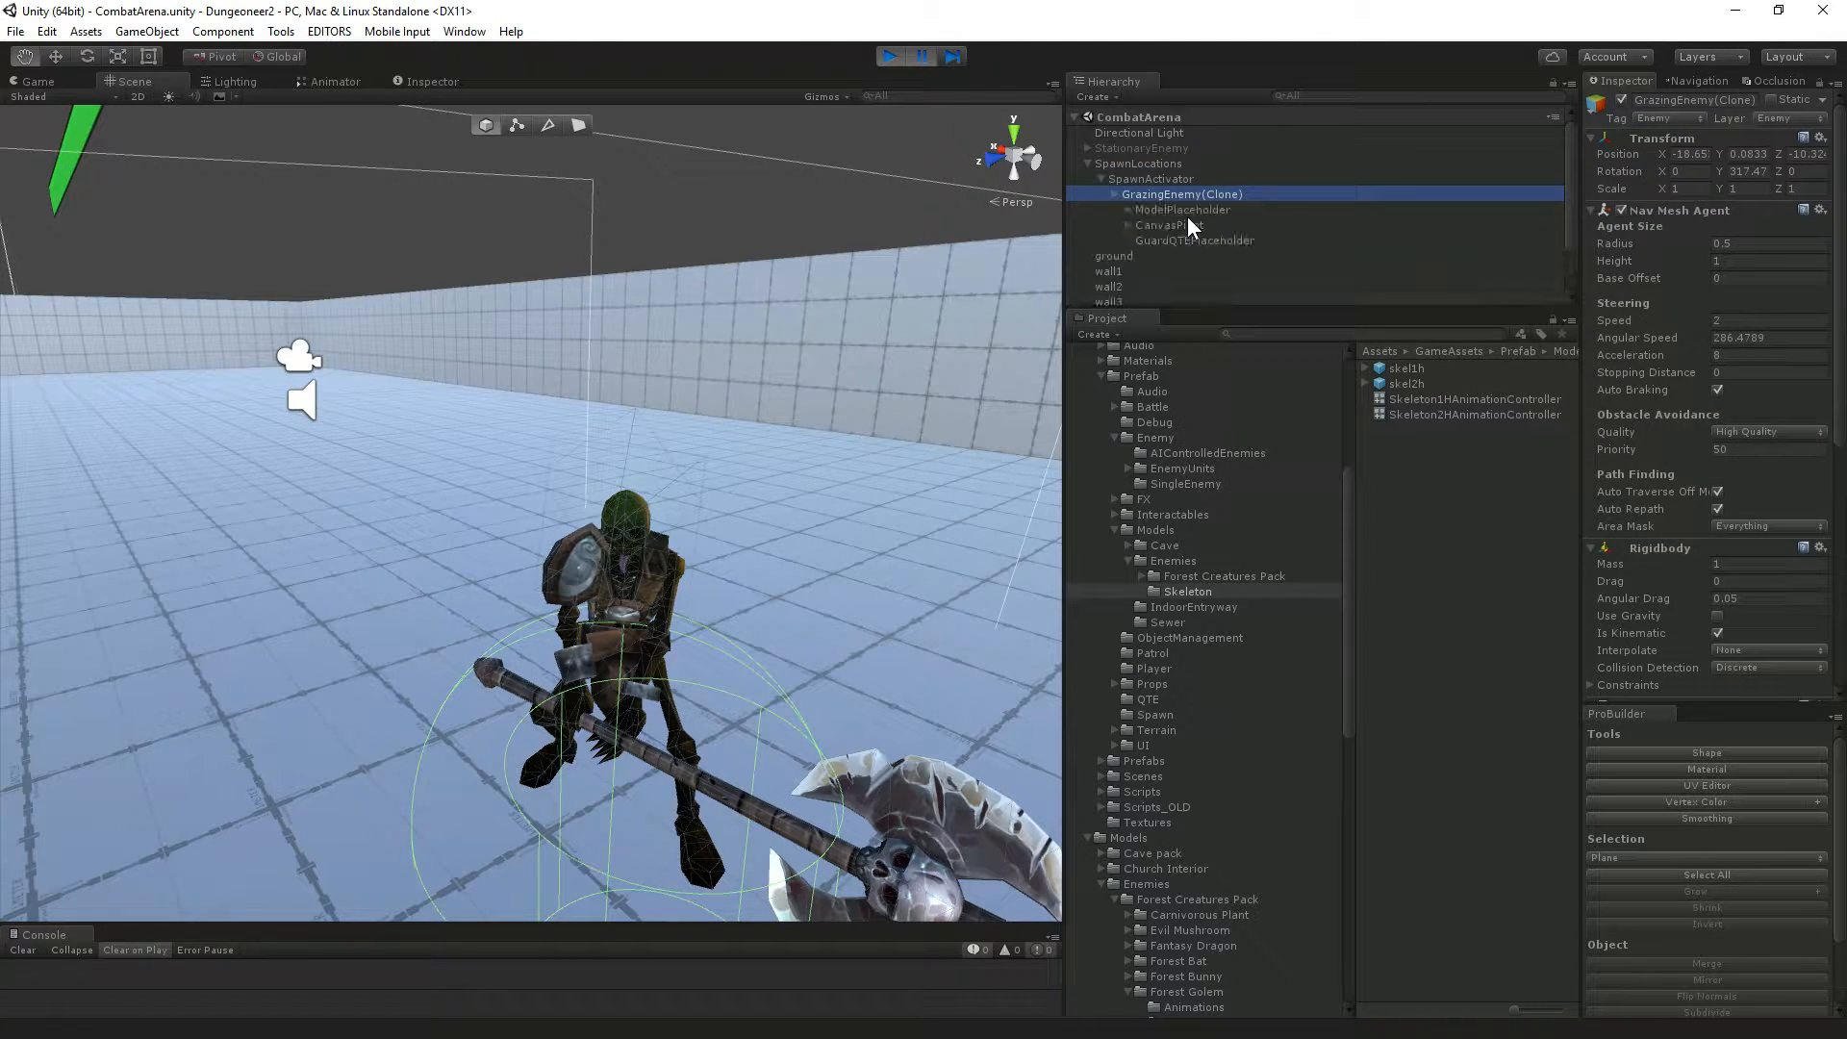
key("Down")
key("Down")
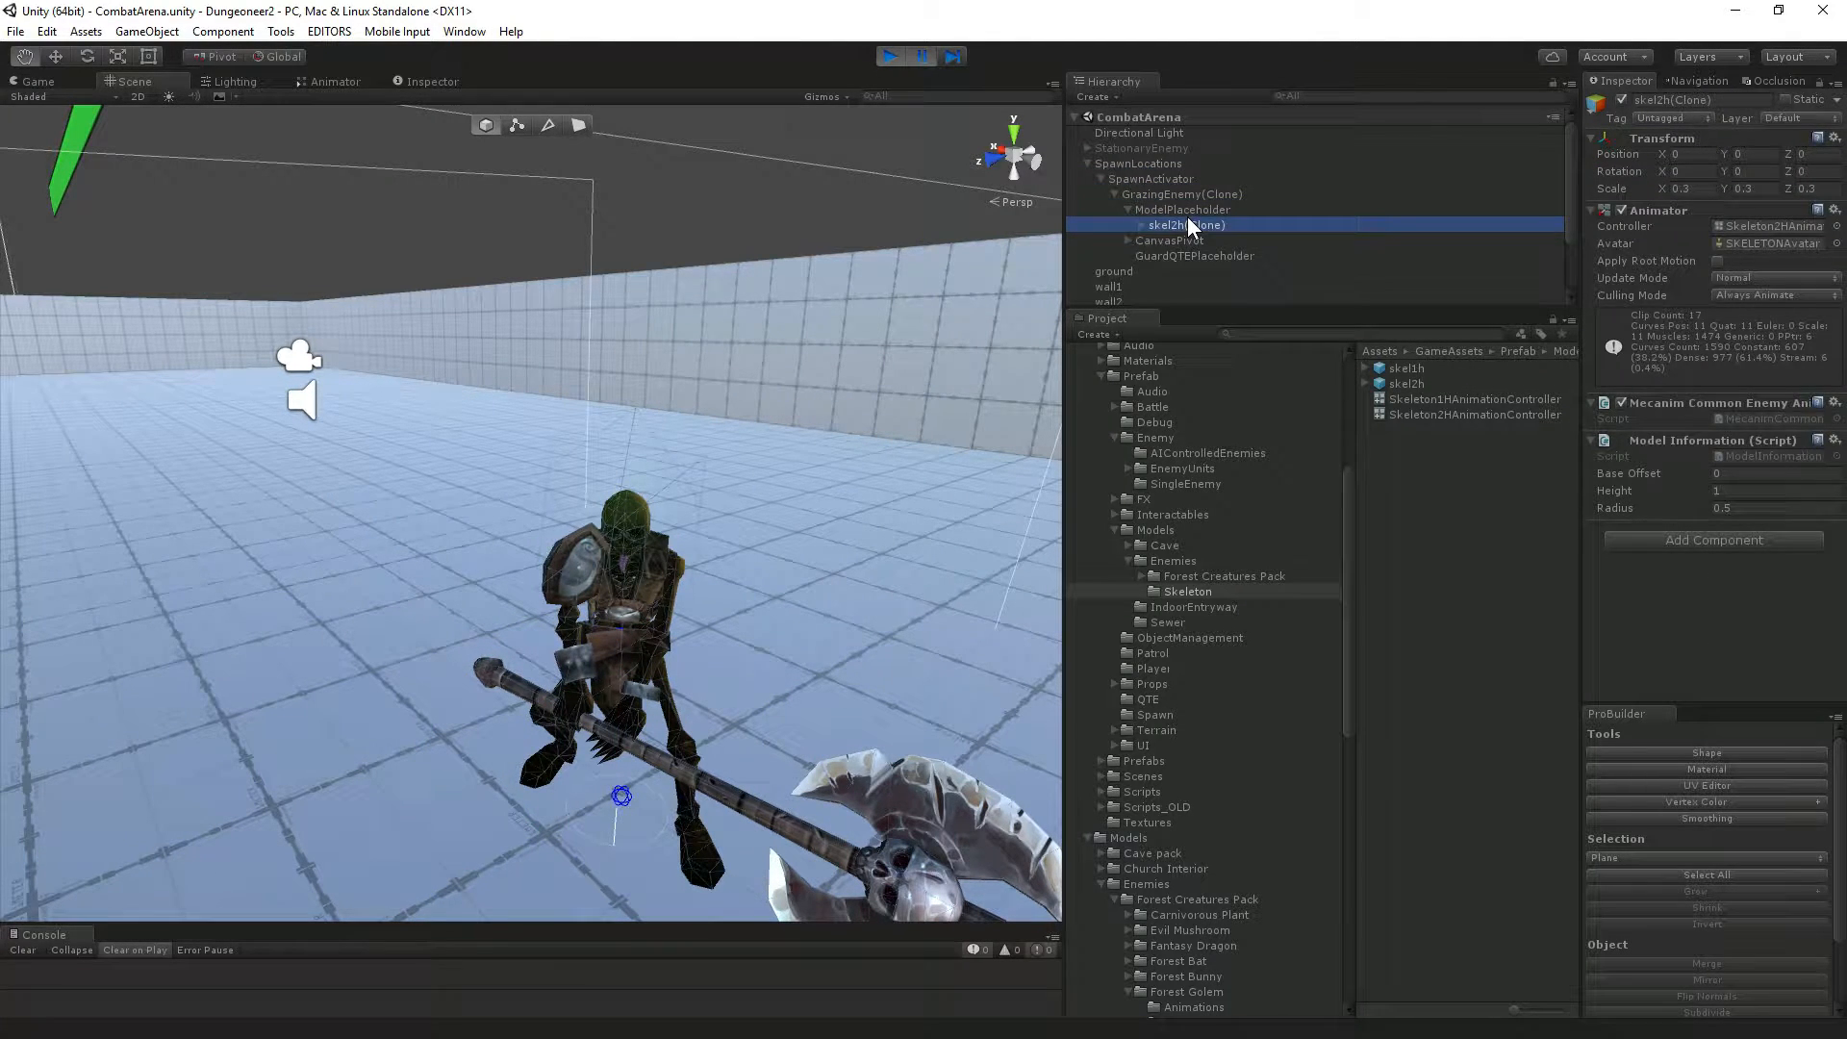
key("Right")
key("Down")
key("Right")
key("Down")
key("Down")
key("Right")
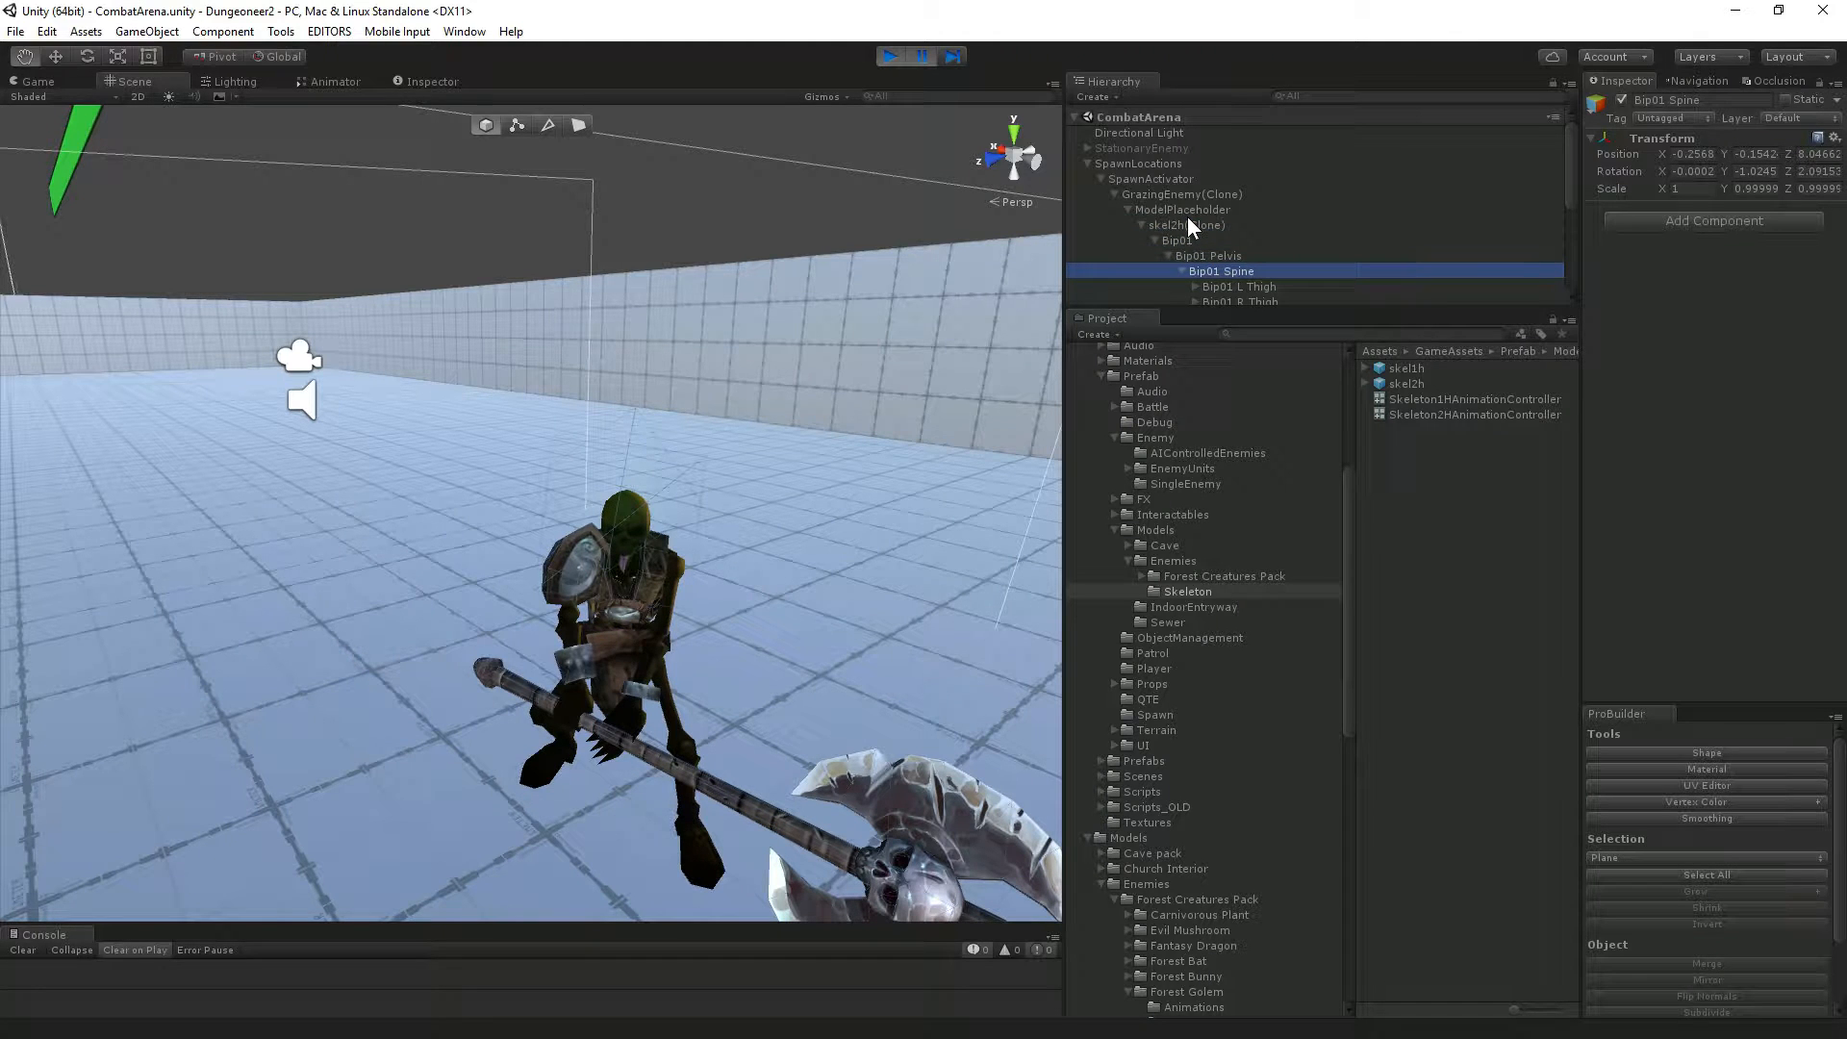
Let the fight with the skeleton play, pause it, and examine the eye particles' placement around the head in the Scene view.
left_click(9, 84)
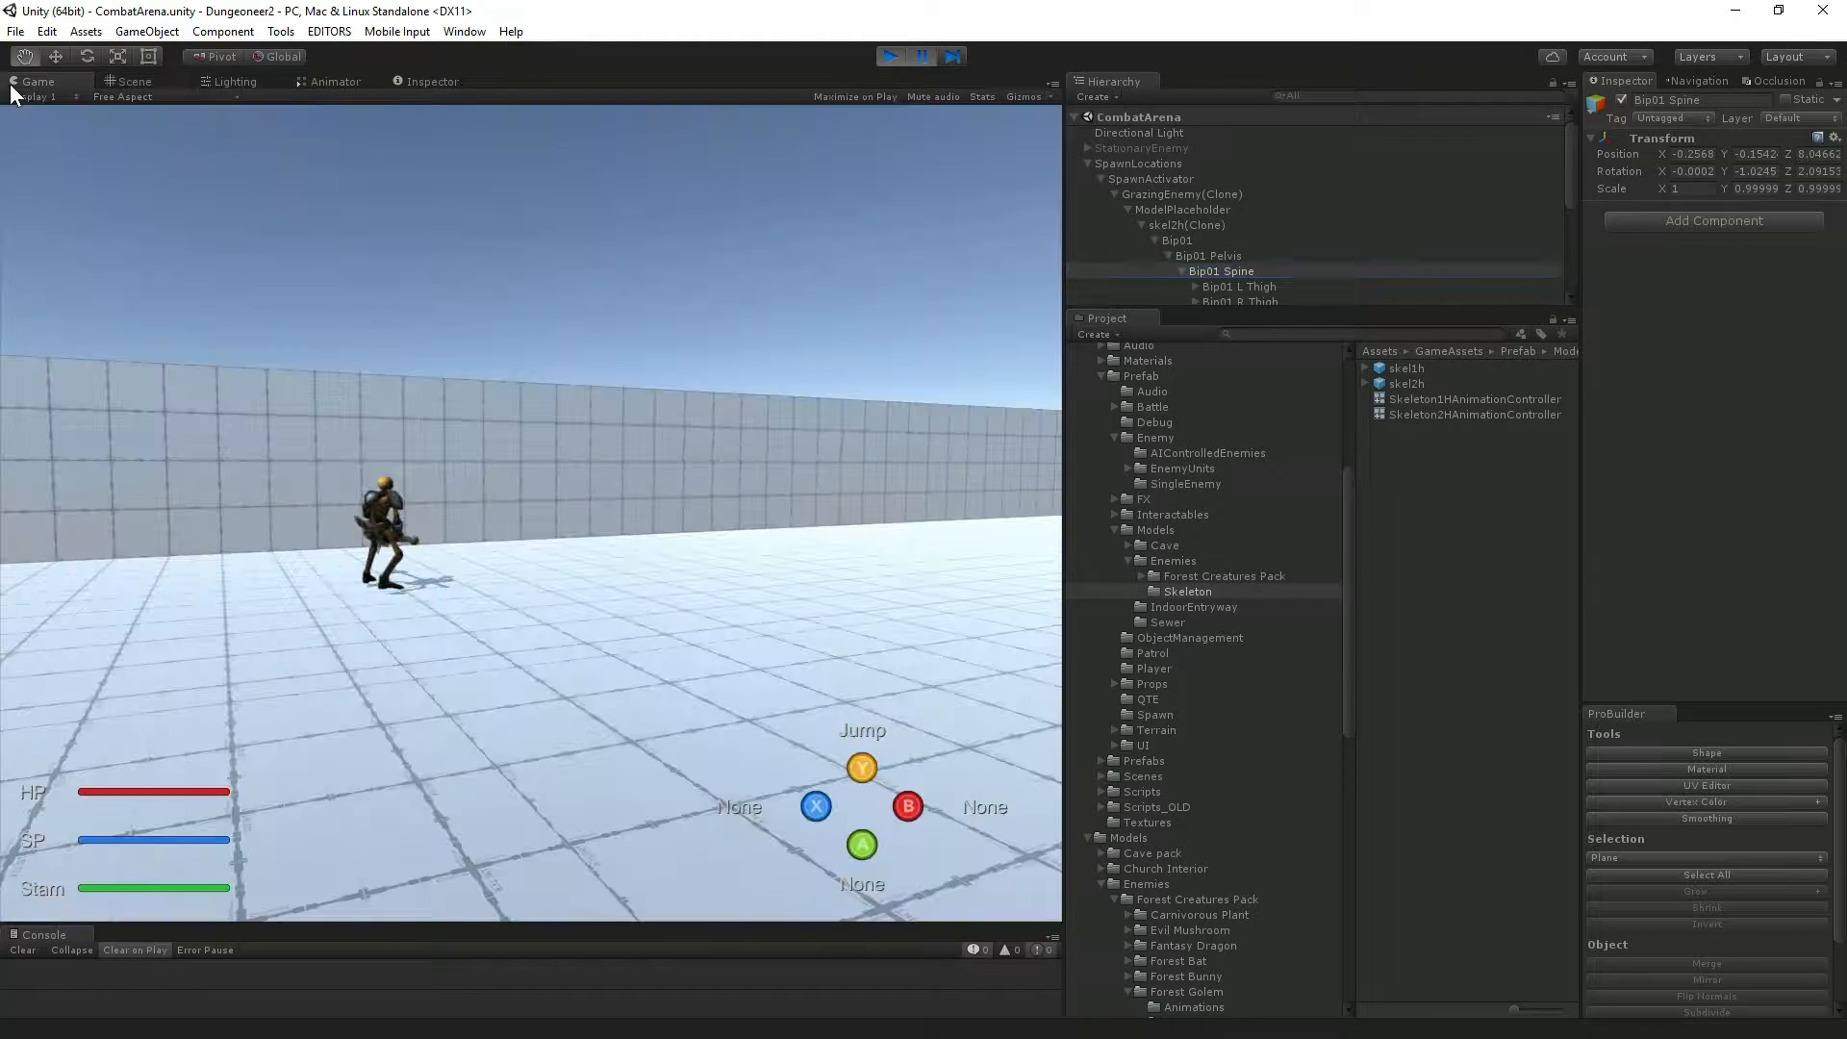
left_click(921, 56)
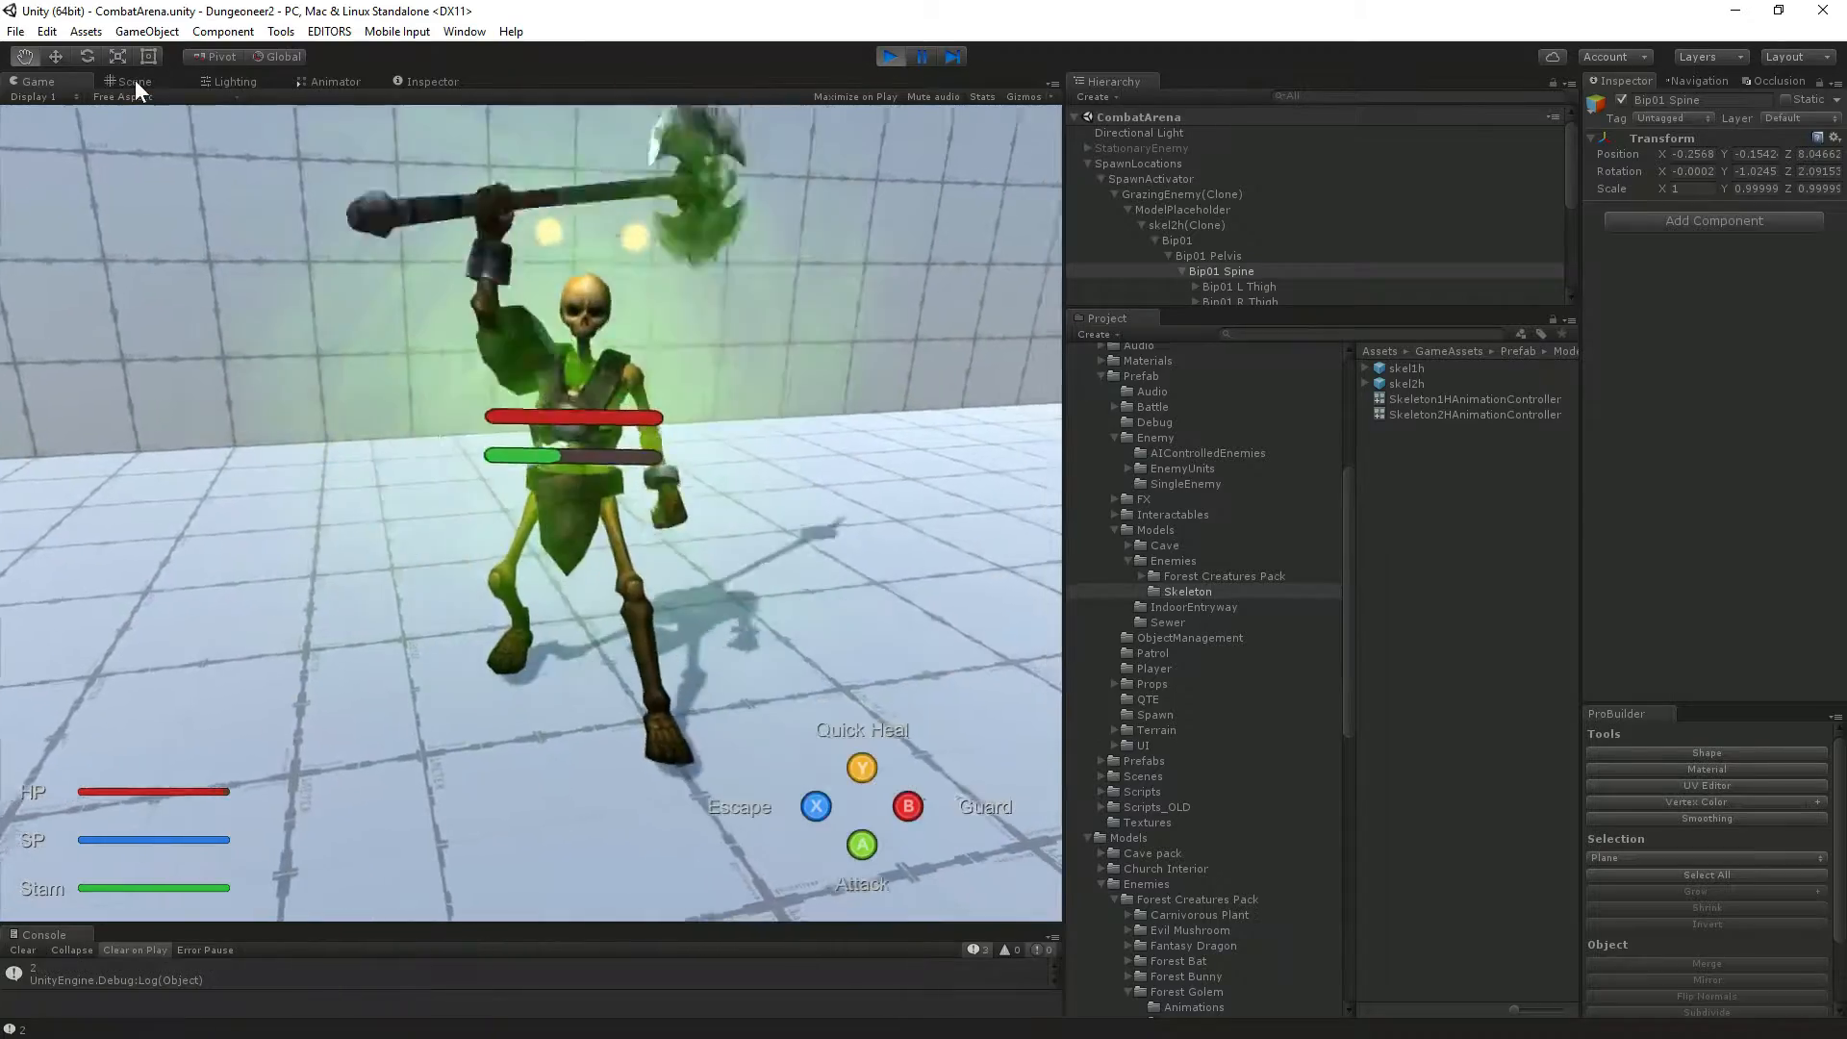
left_click(135, 84)
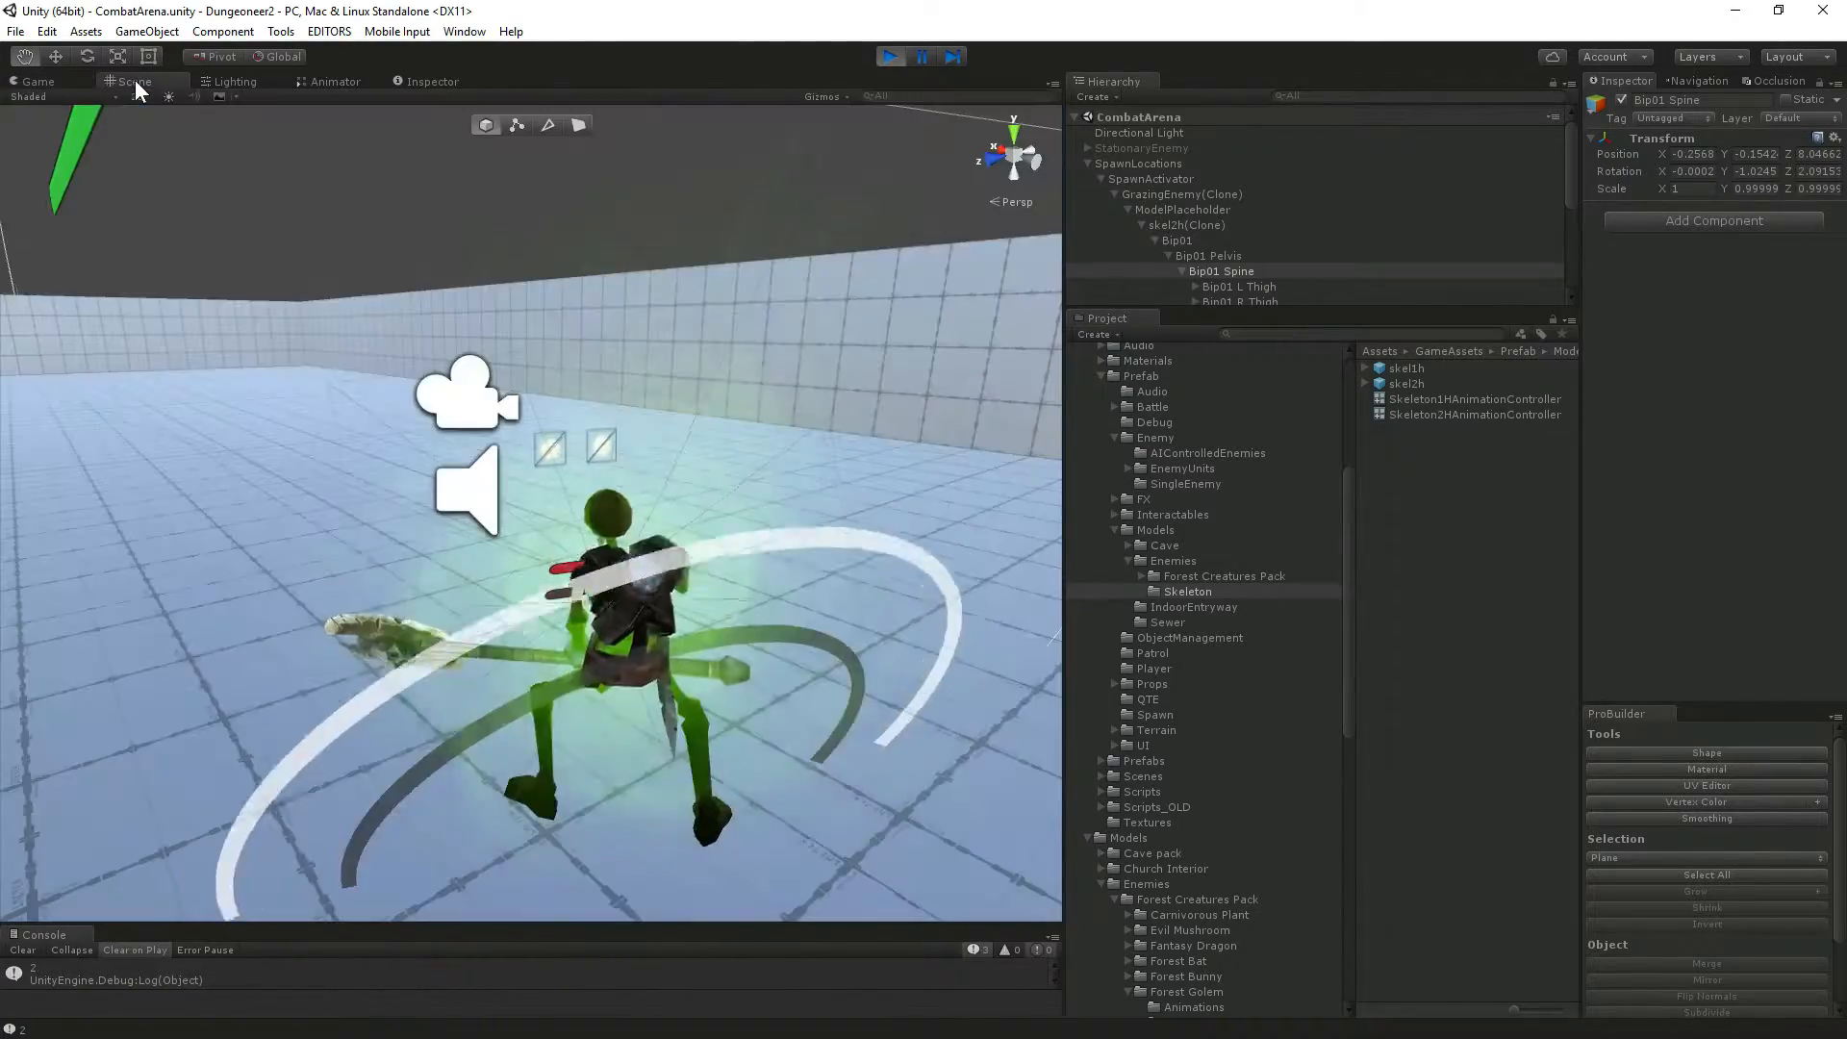
left_click_drag(432, 381, 1249, 356, "alt")
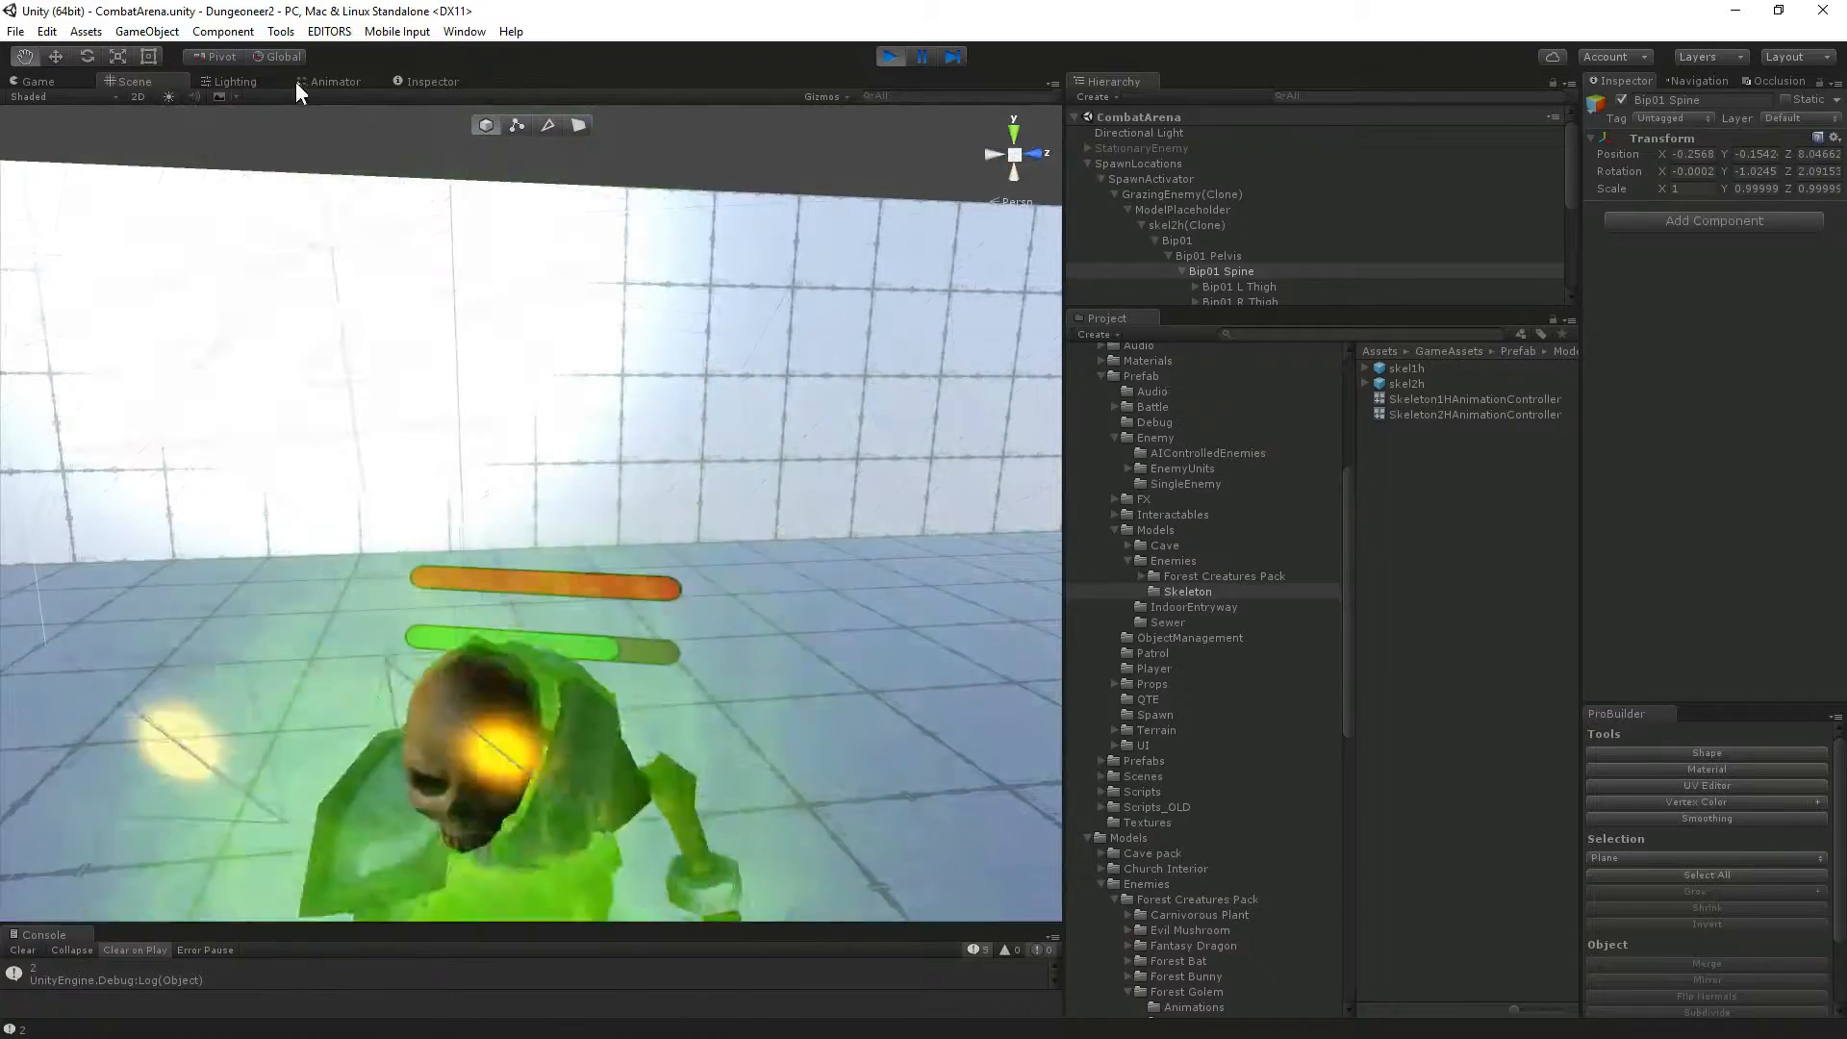
left_click(914, 54)
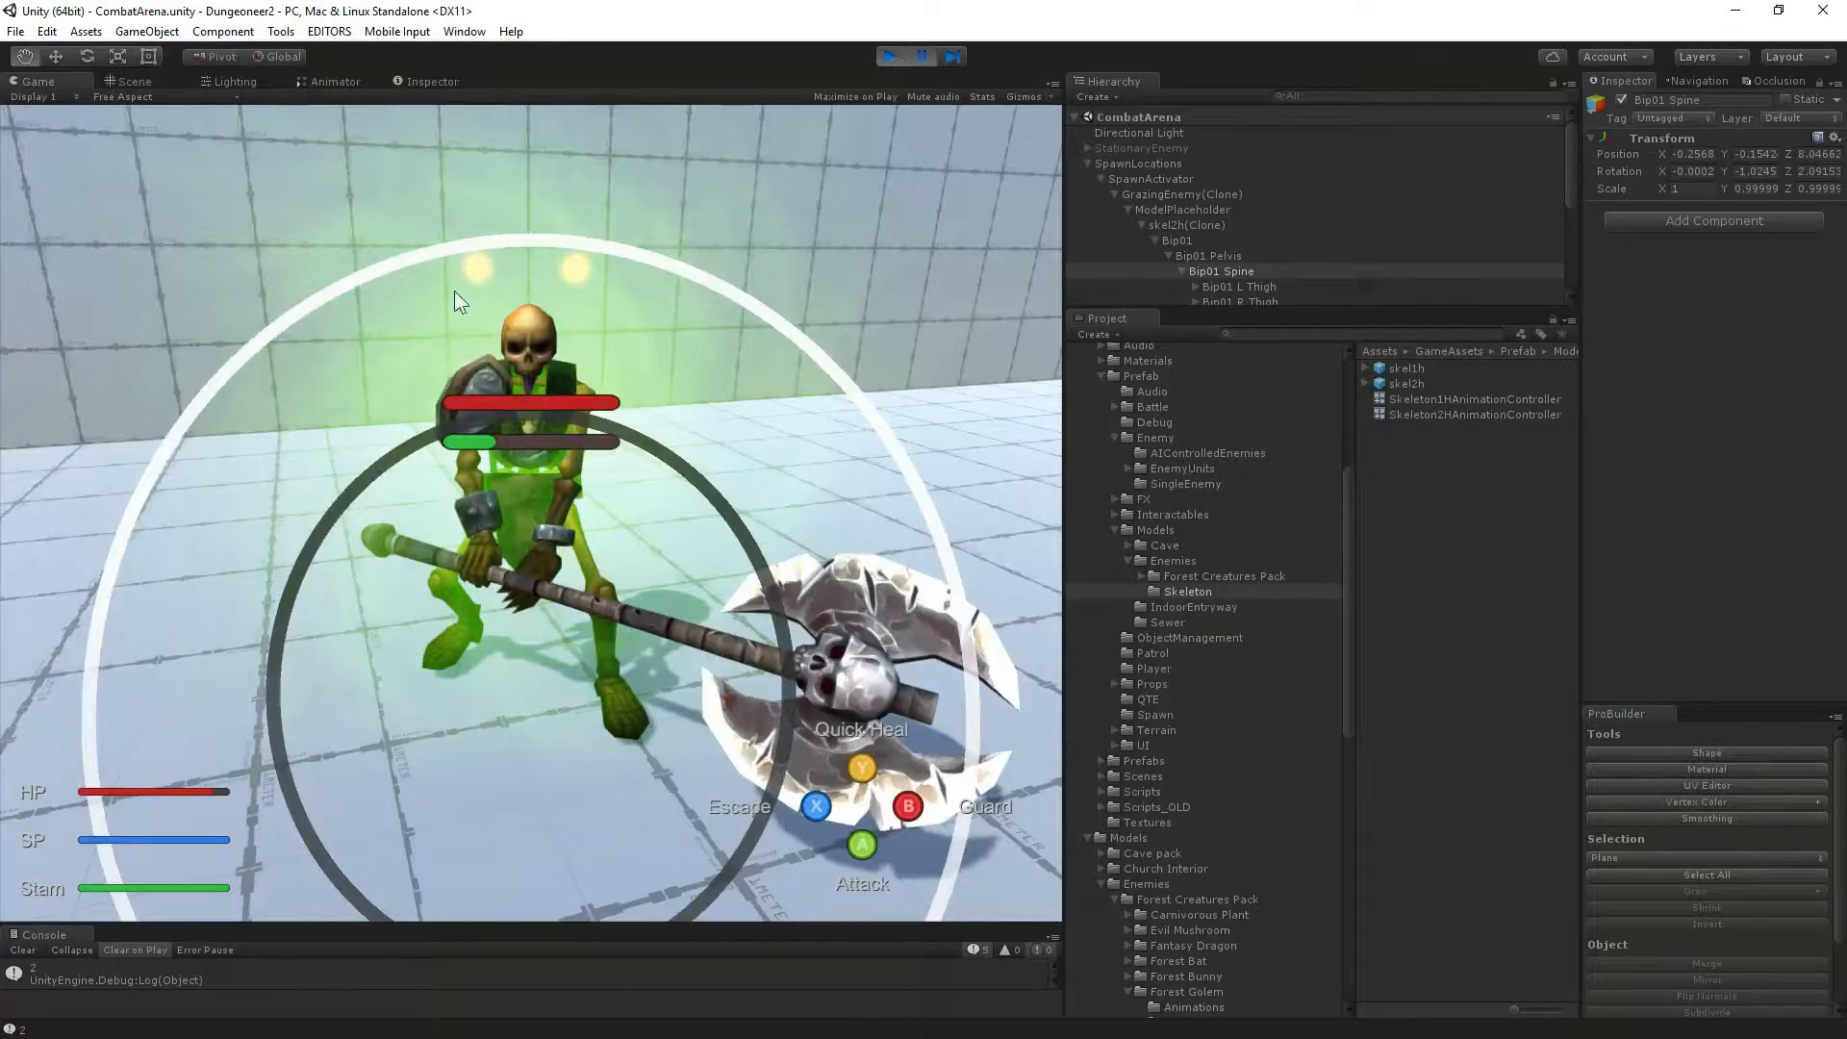
left_click(145, 81)
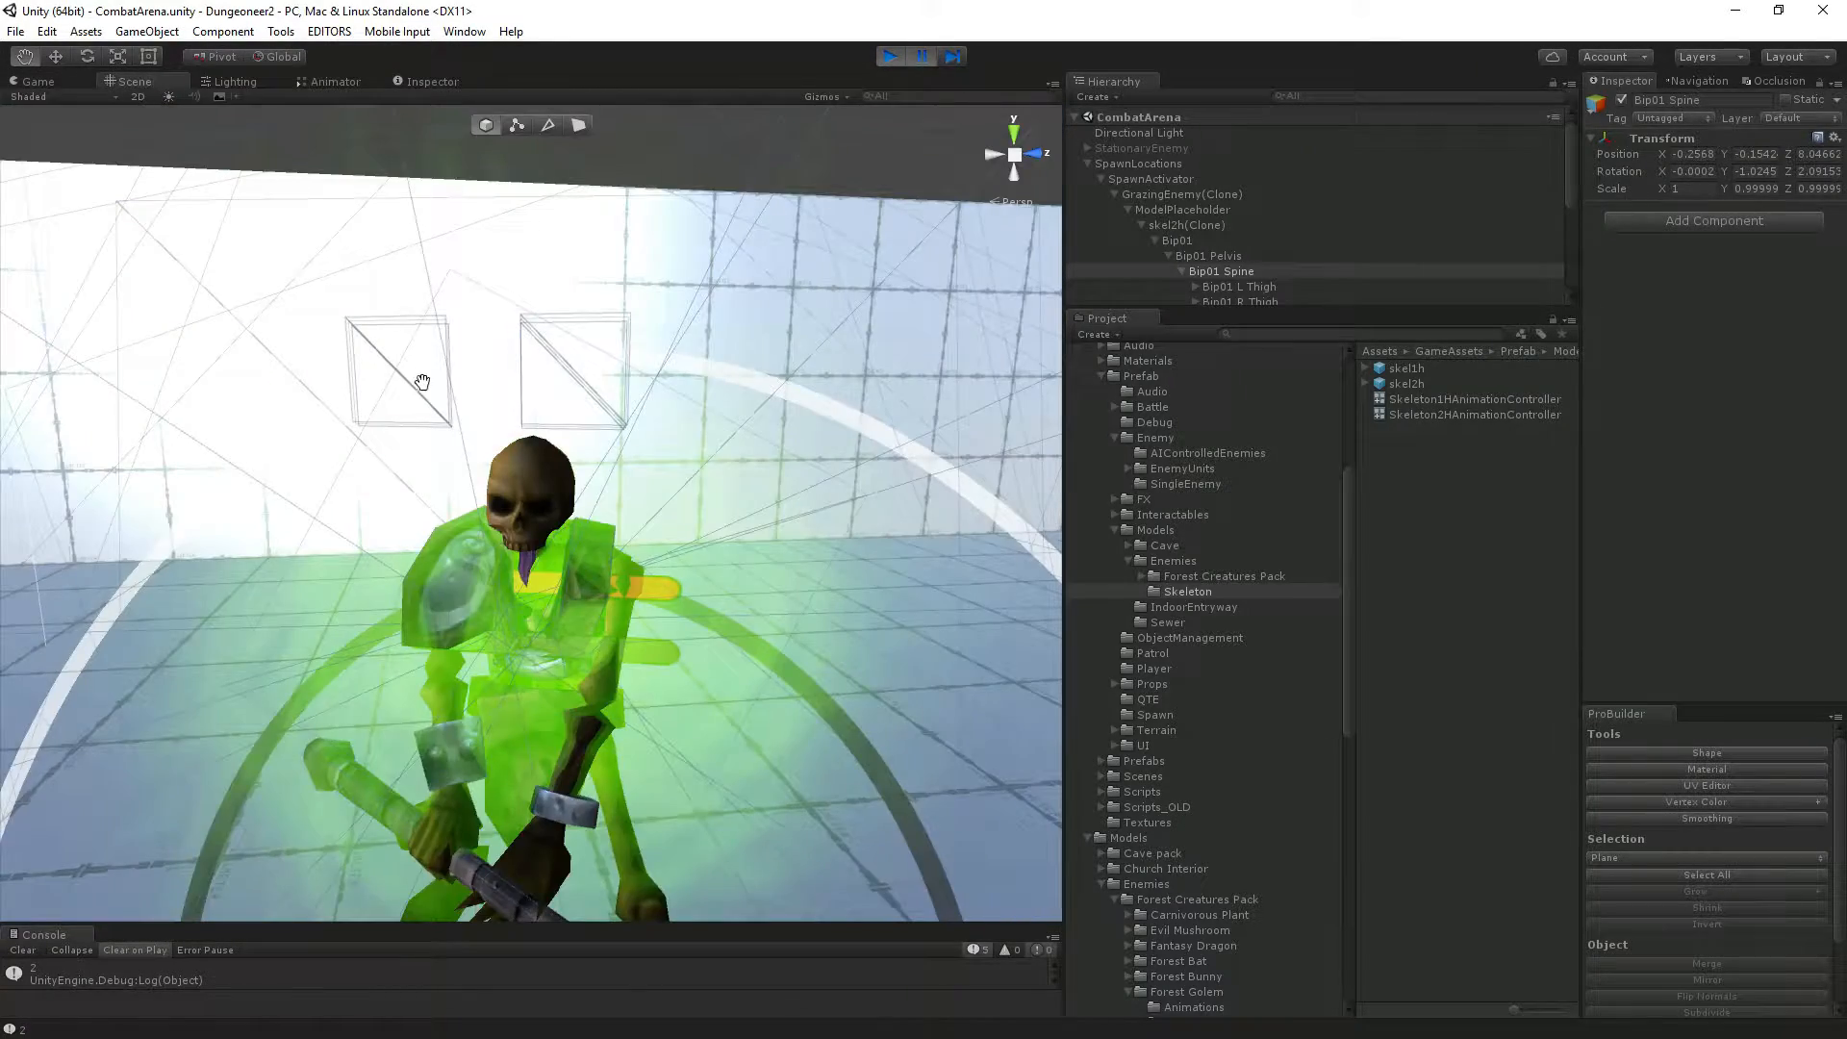
right_click_drag(521, 396, 222, 363)
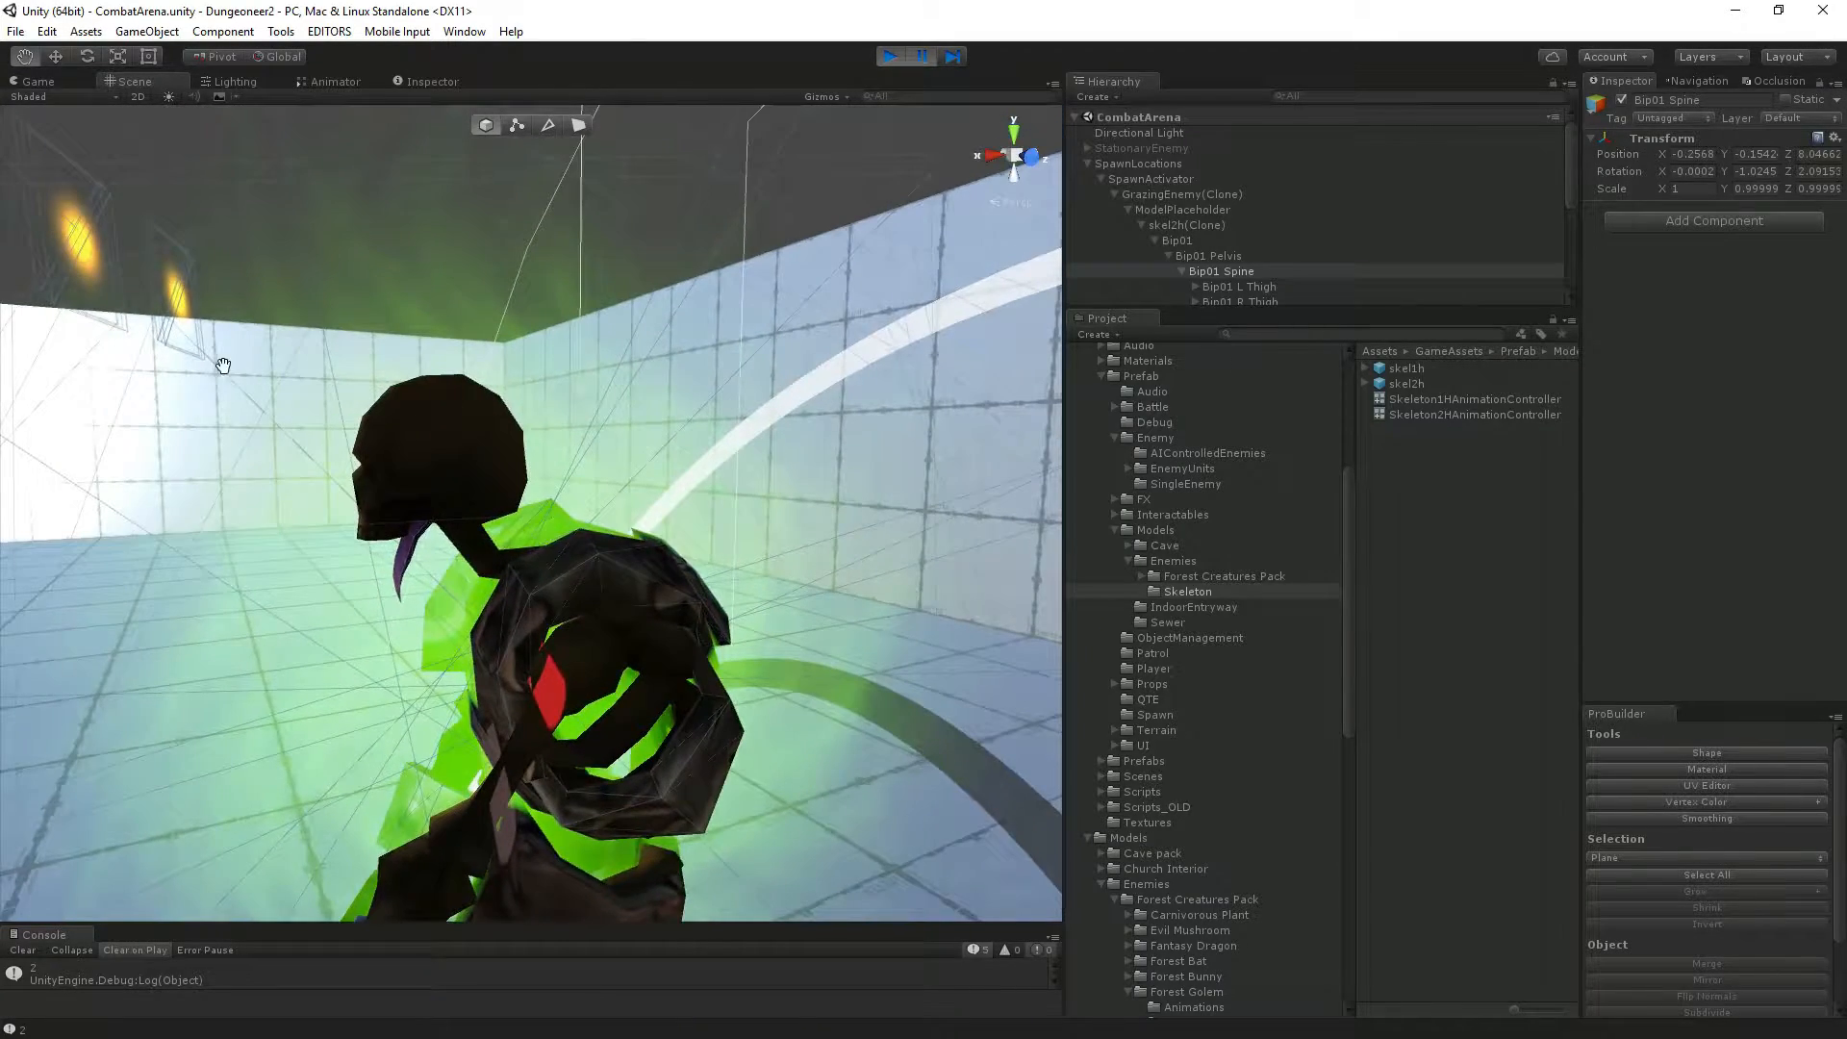
Expand the spawned skeleton's bone hierarchy from Bip01 Spine1 through Bip01 Spine2 to reach Bip01 Spine3.
left_click(1221, 246)
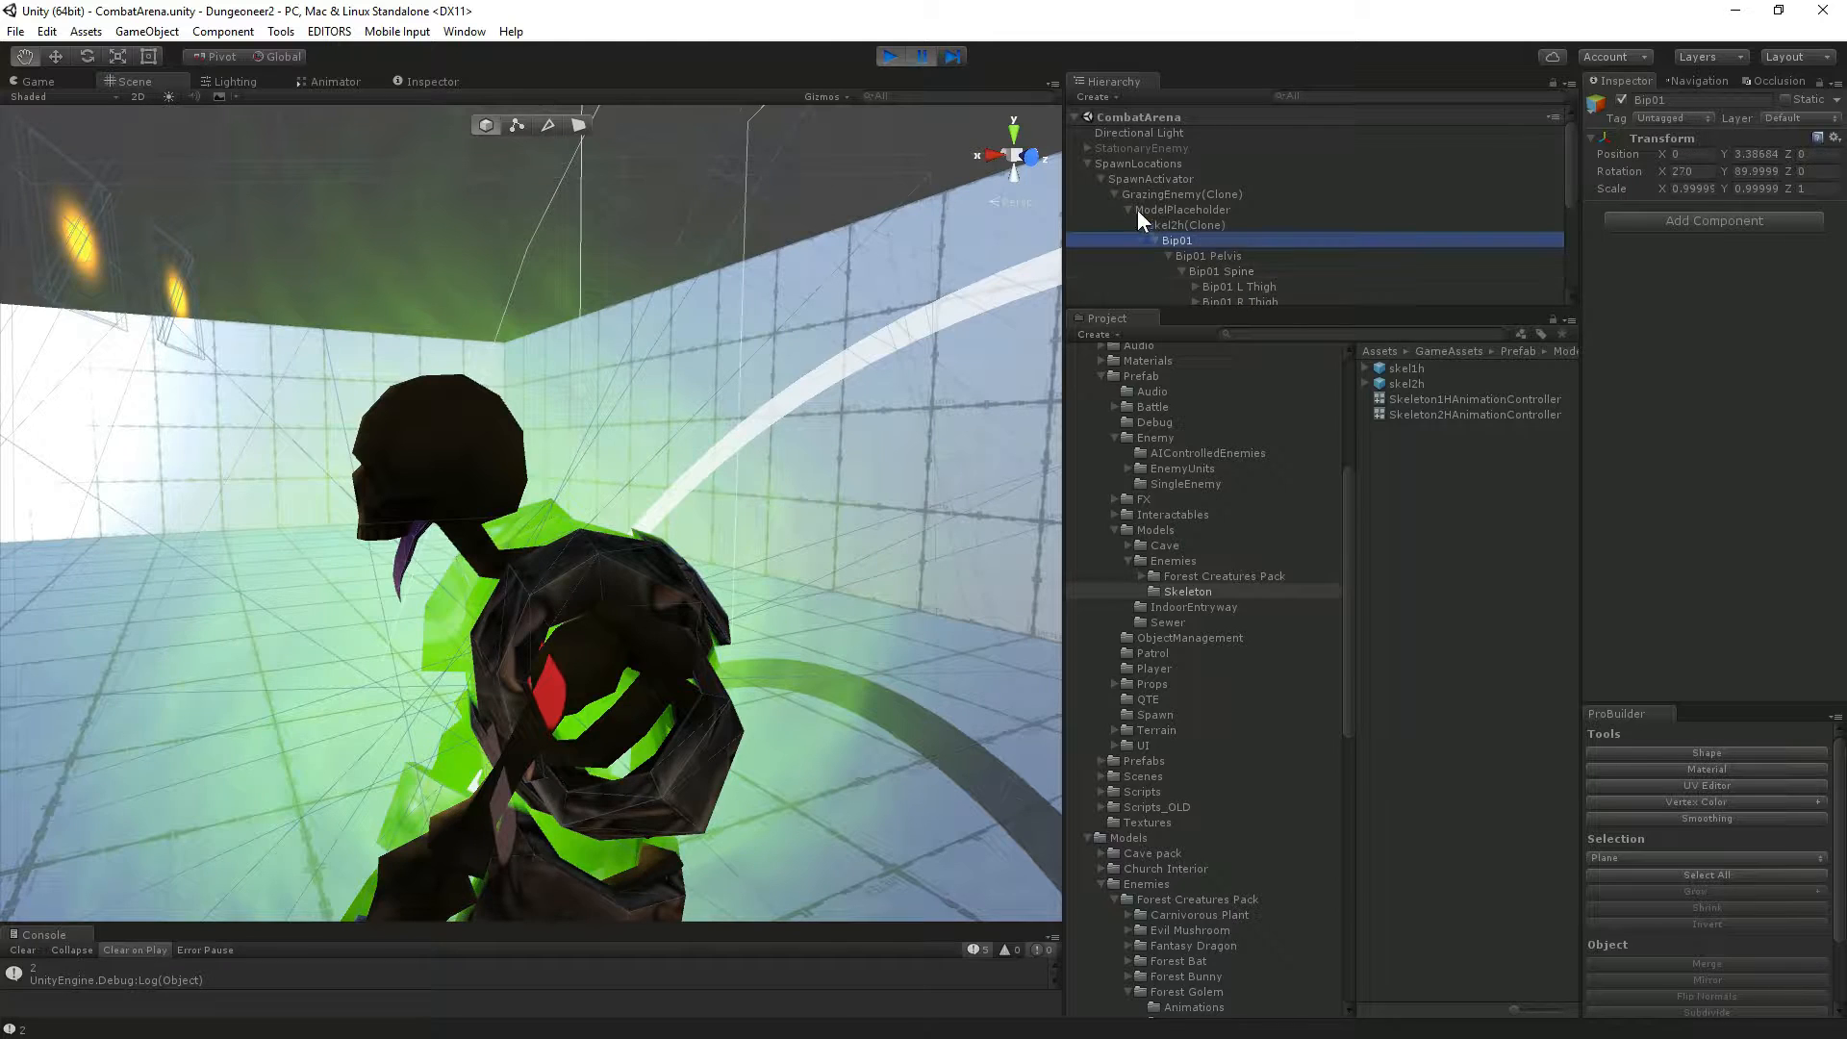
left_click(1137, 210)
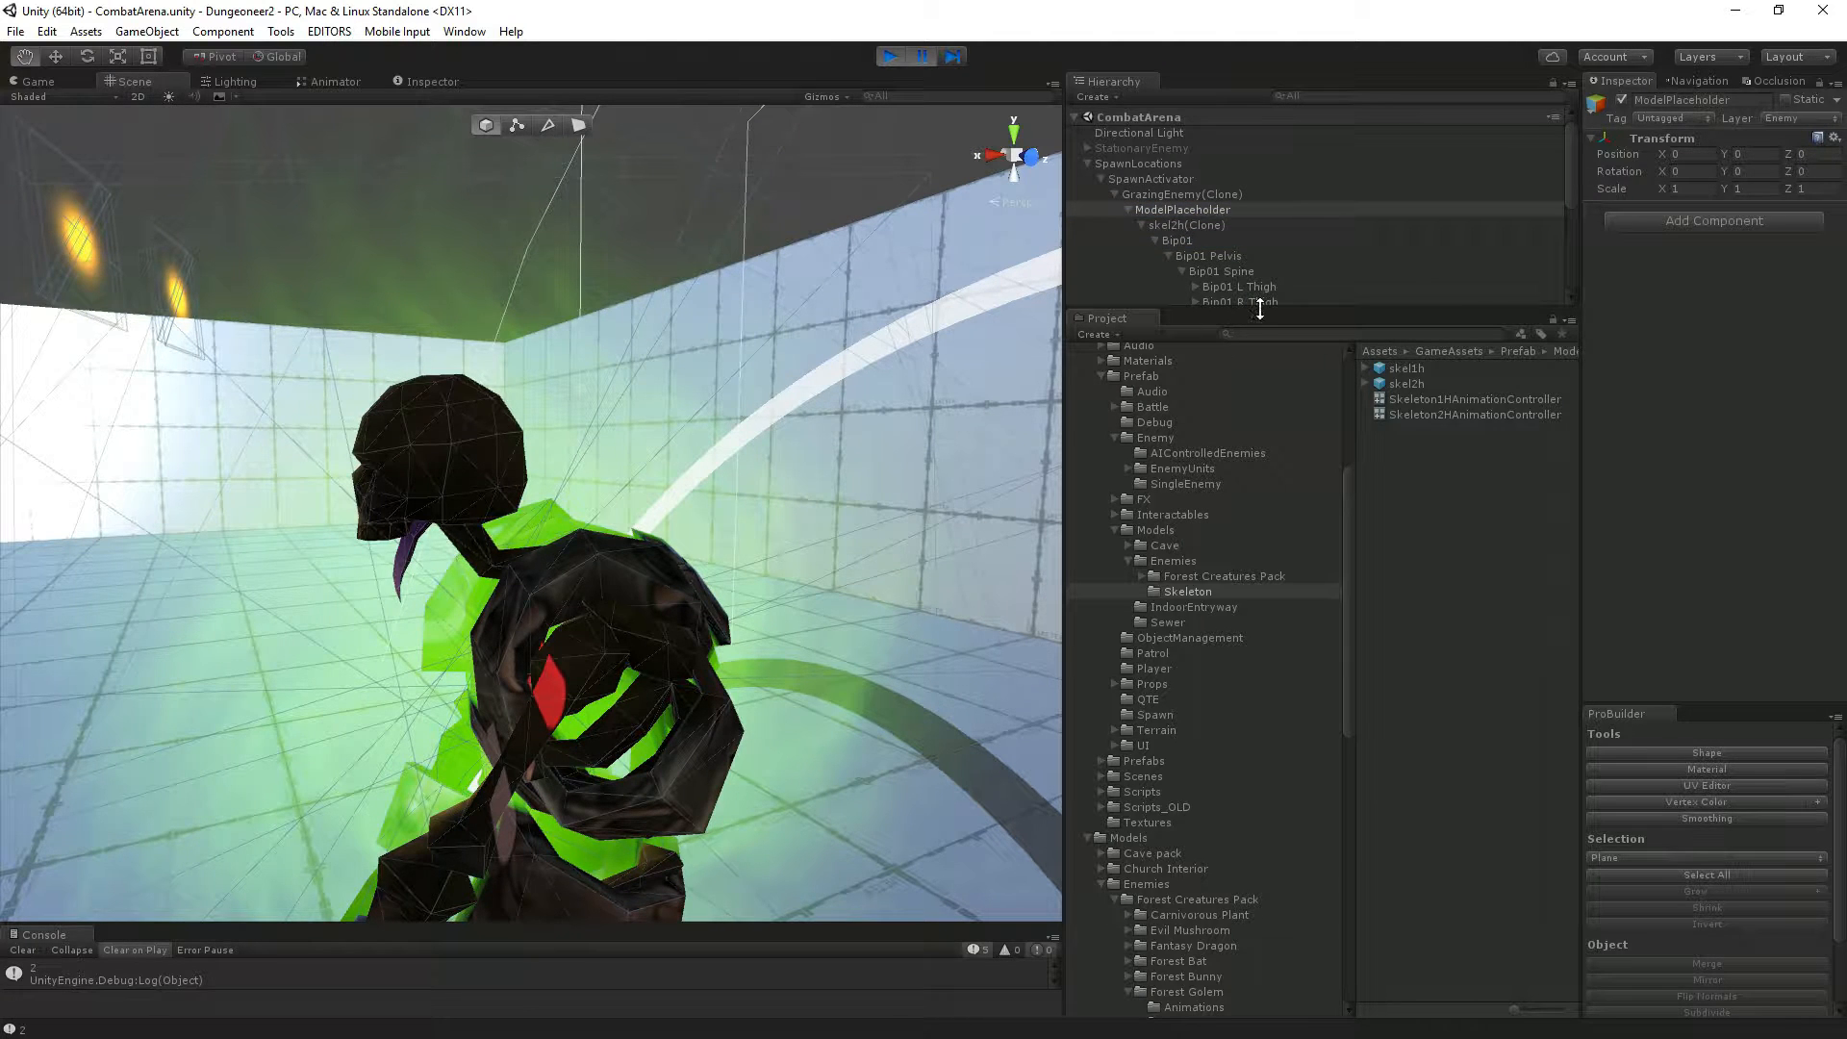
scroll(1241, 279, "down", 3)
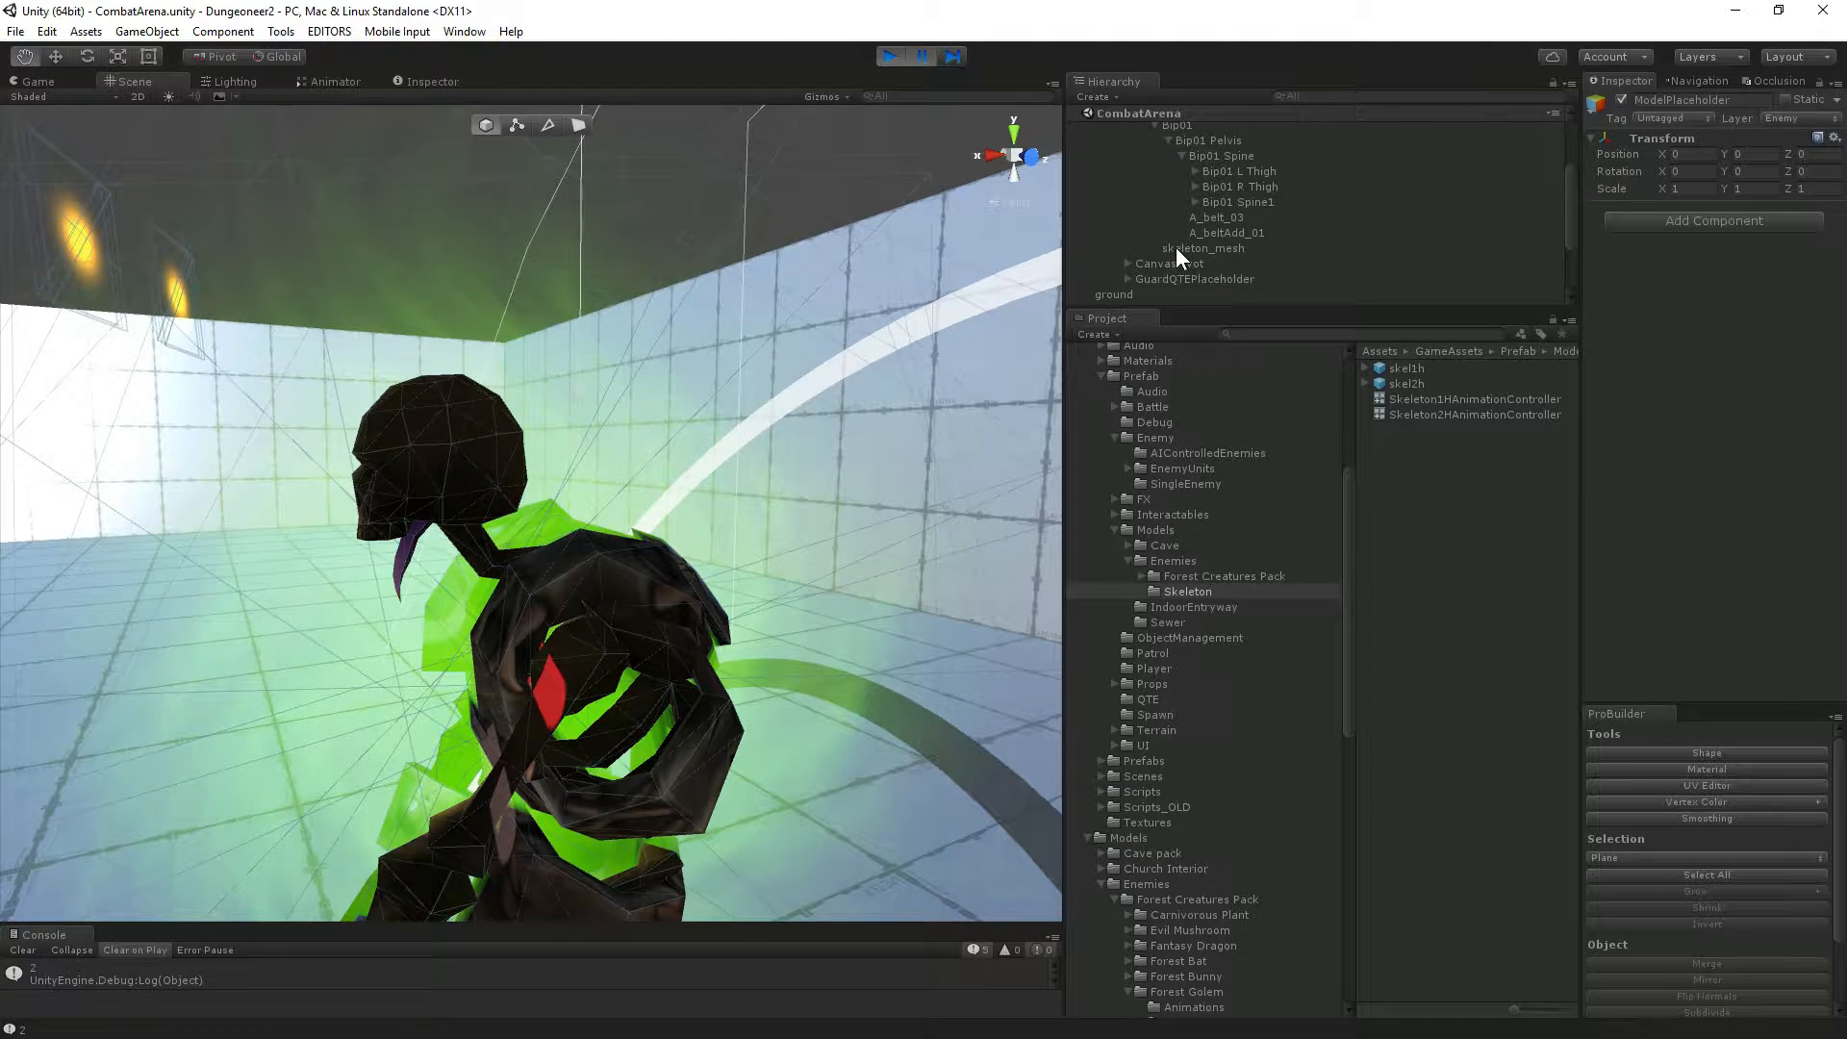
left_click(1220, 188)
key("Down")
key("Right")
key("Down")
key("Down")
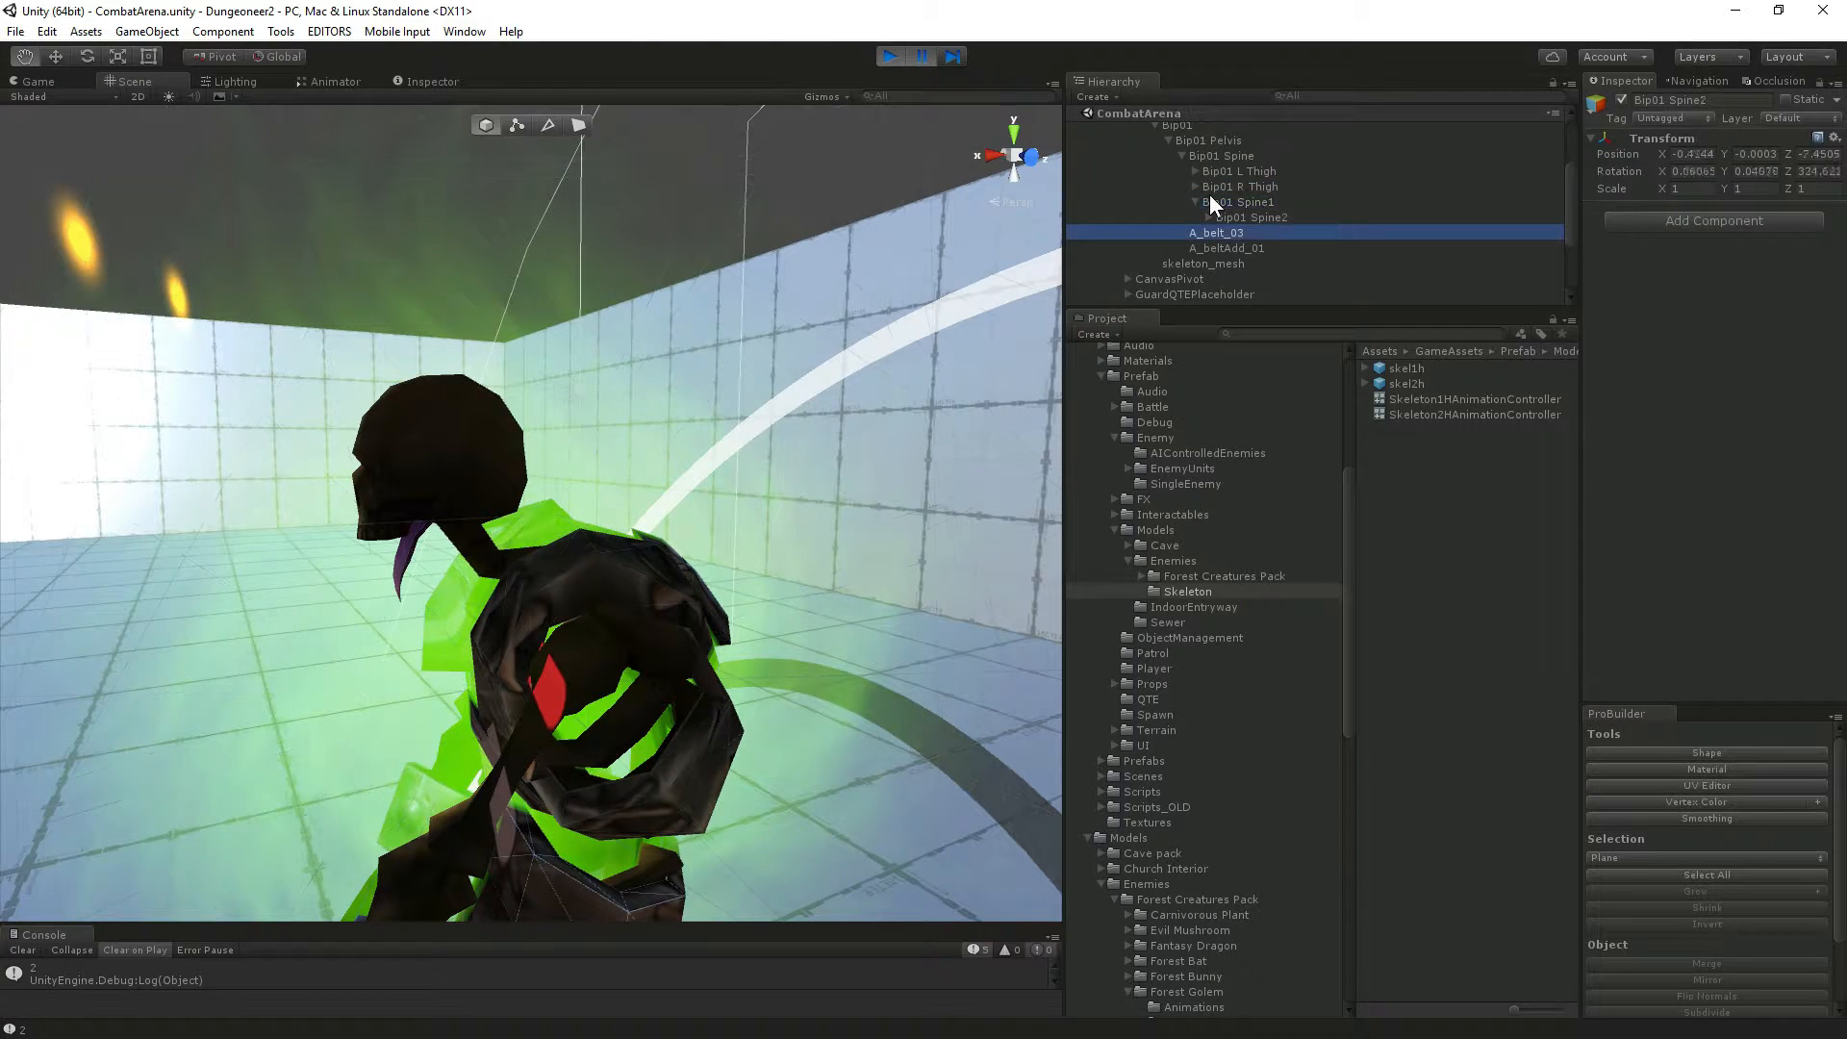
key("Up")
key("Right")
key("Down")
key("Down")
key("Down")
key("Down")
key("Down")
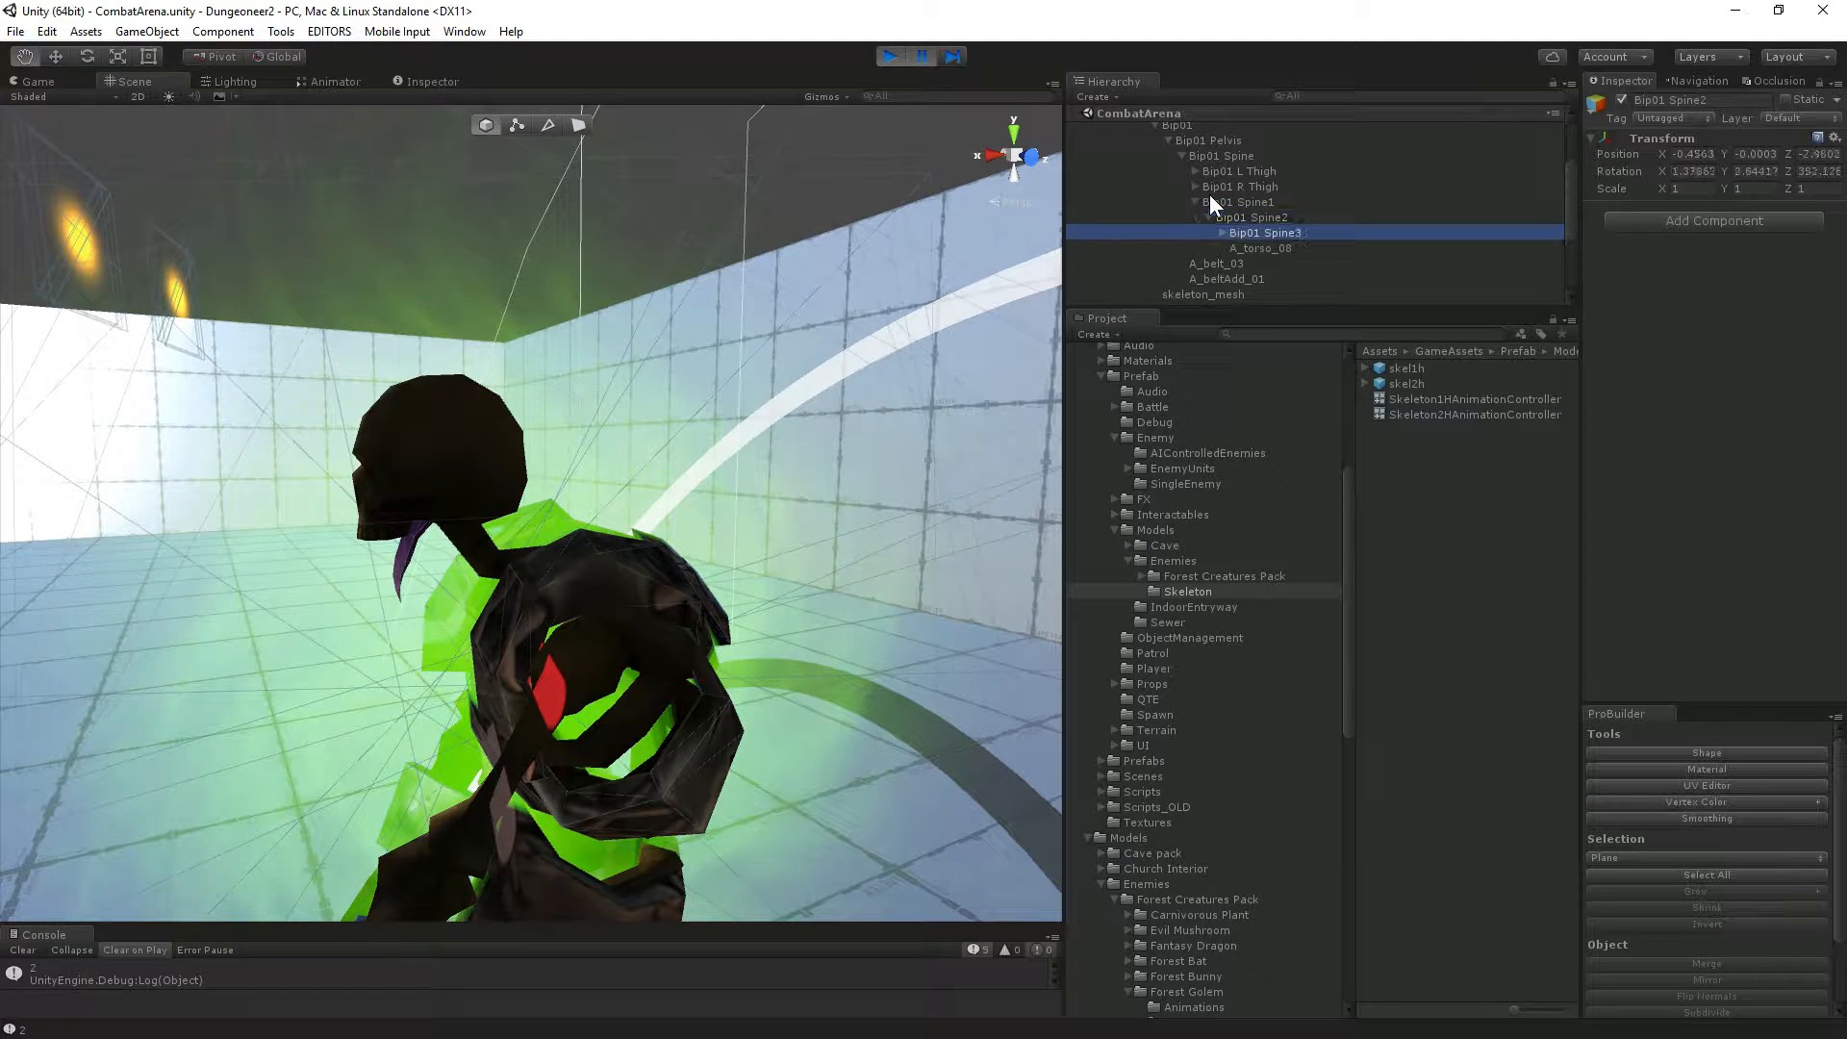
key("Up")
key("Up")
key("Up")
key("Up")
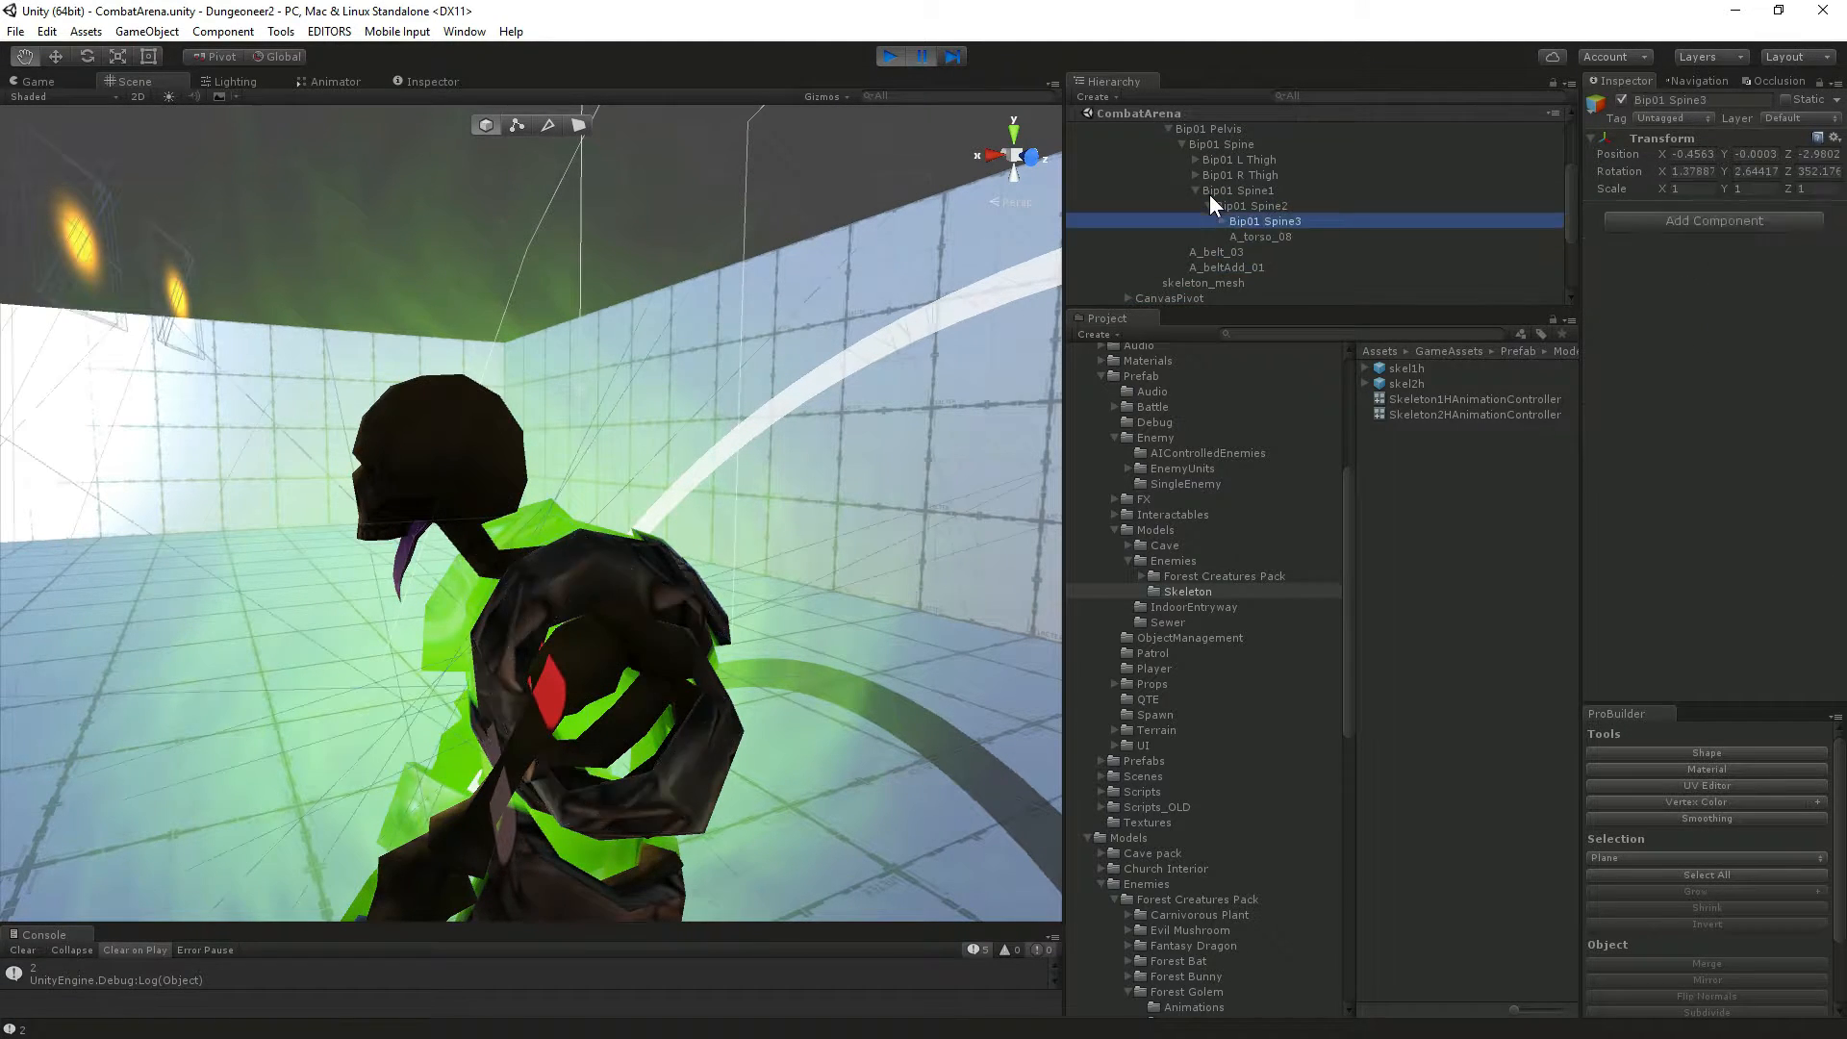
Expand Bip01 Spine3, Neck and Head, and inspect the Jaw_tongue and Particle_orange_EYE objects under the head.
key("Right")
key("Down")
key("Down")
key("Up")
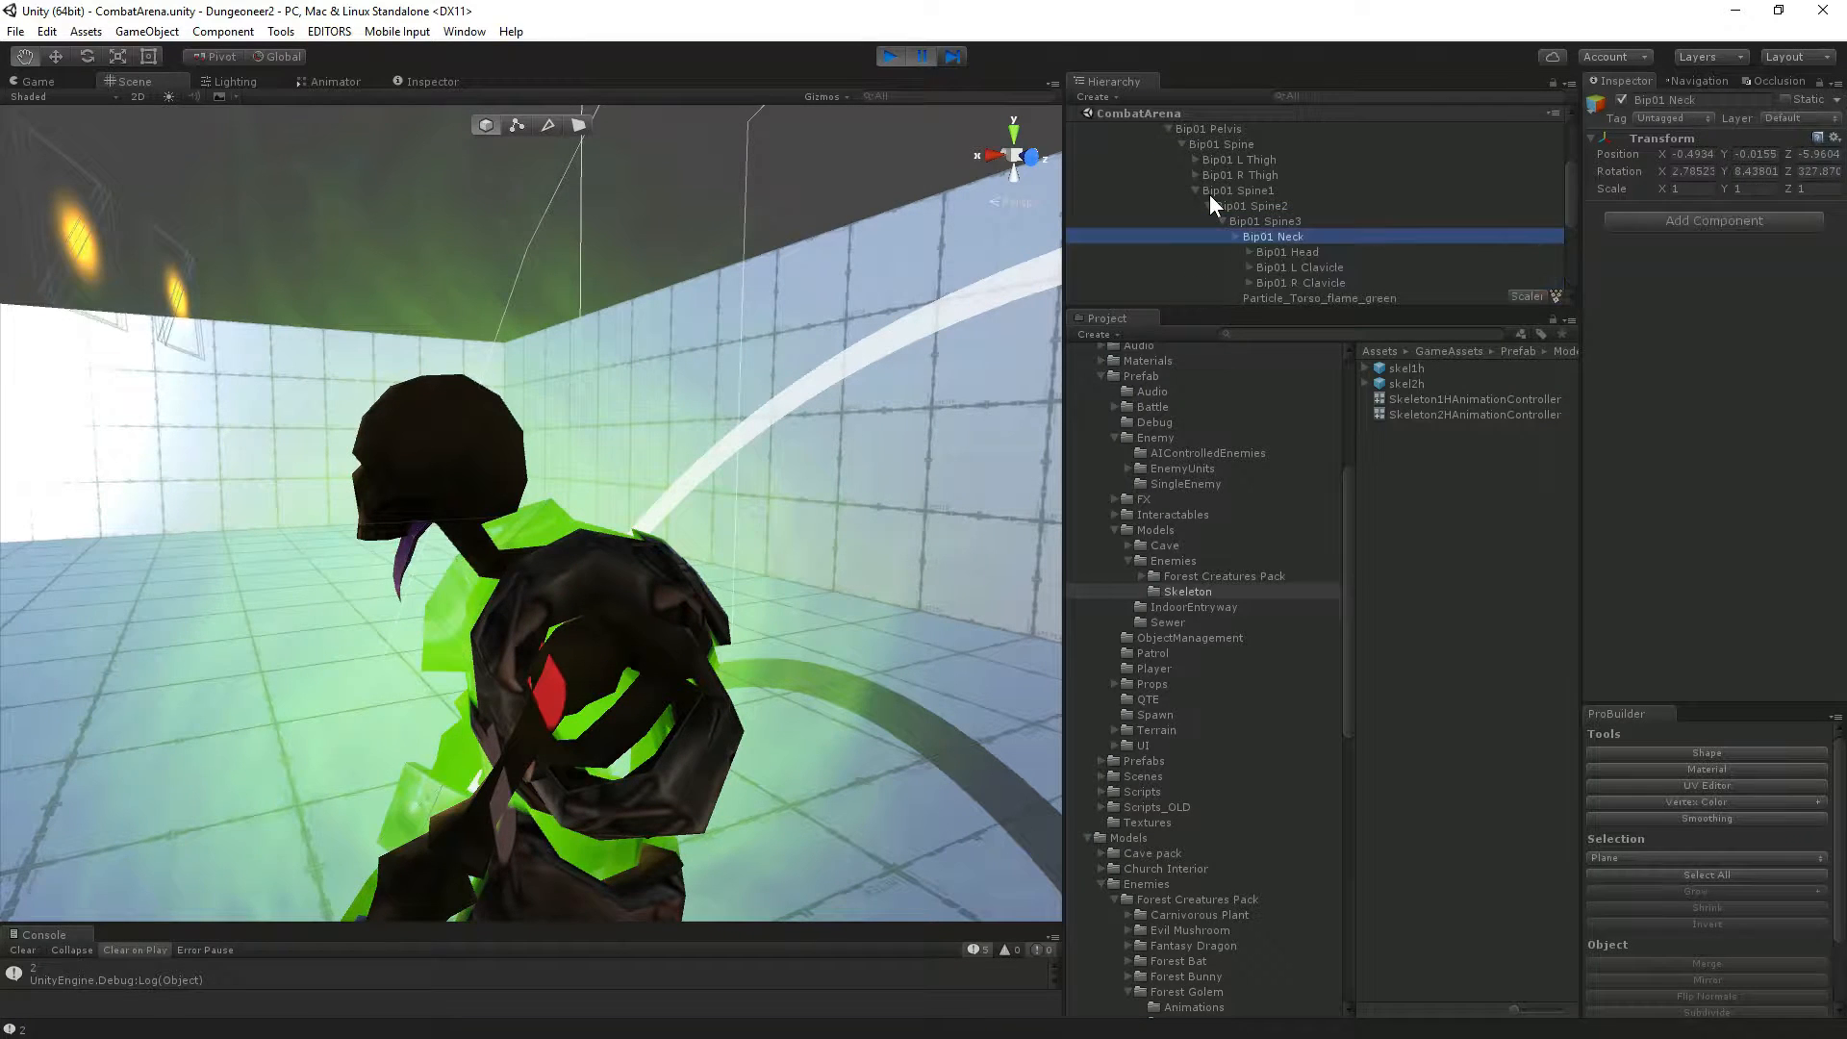
key("Right")
key("Down")
key("Right")
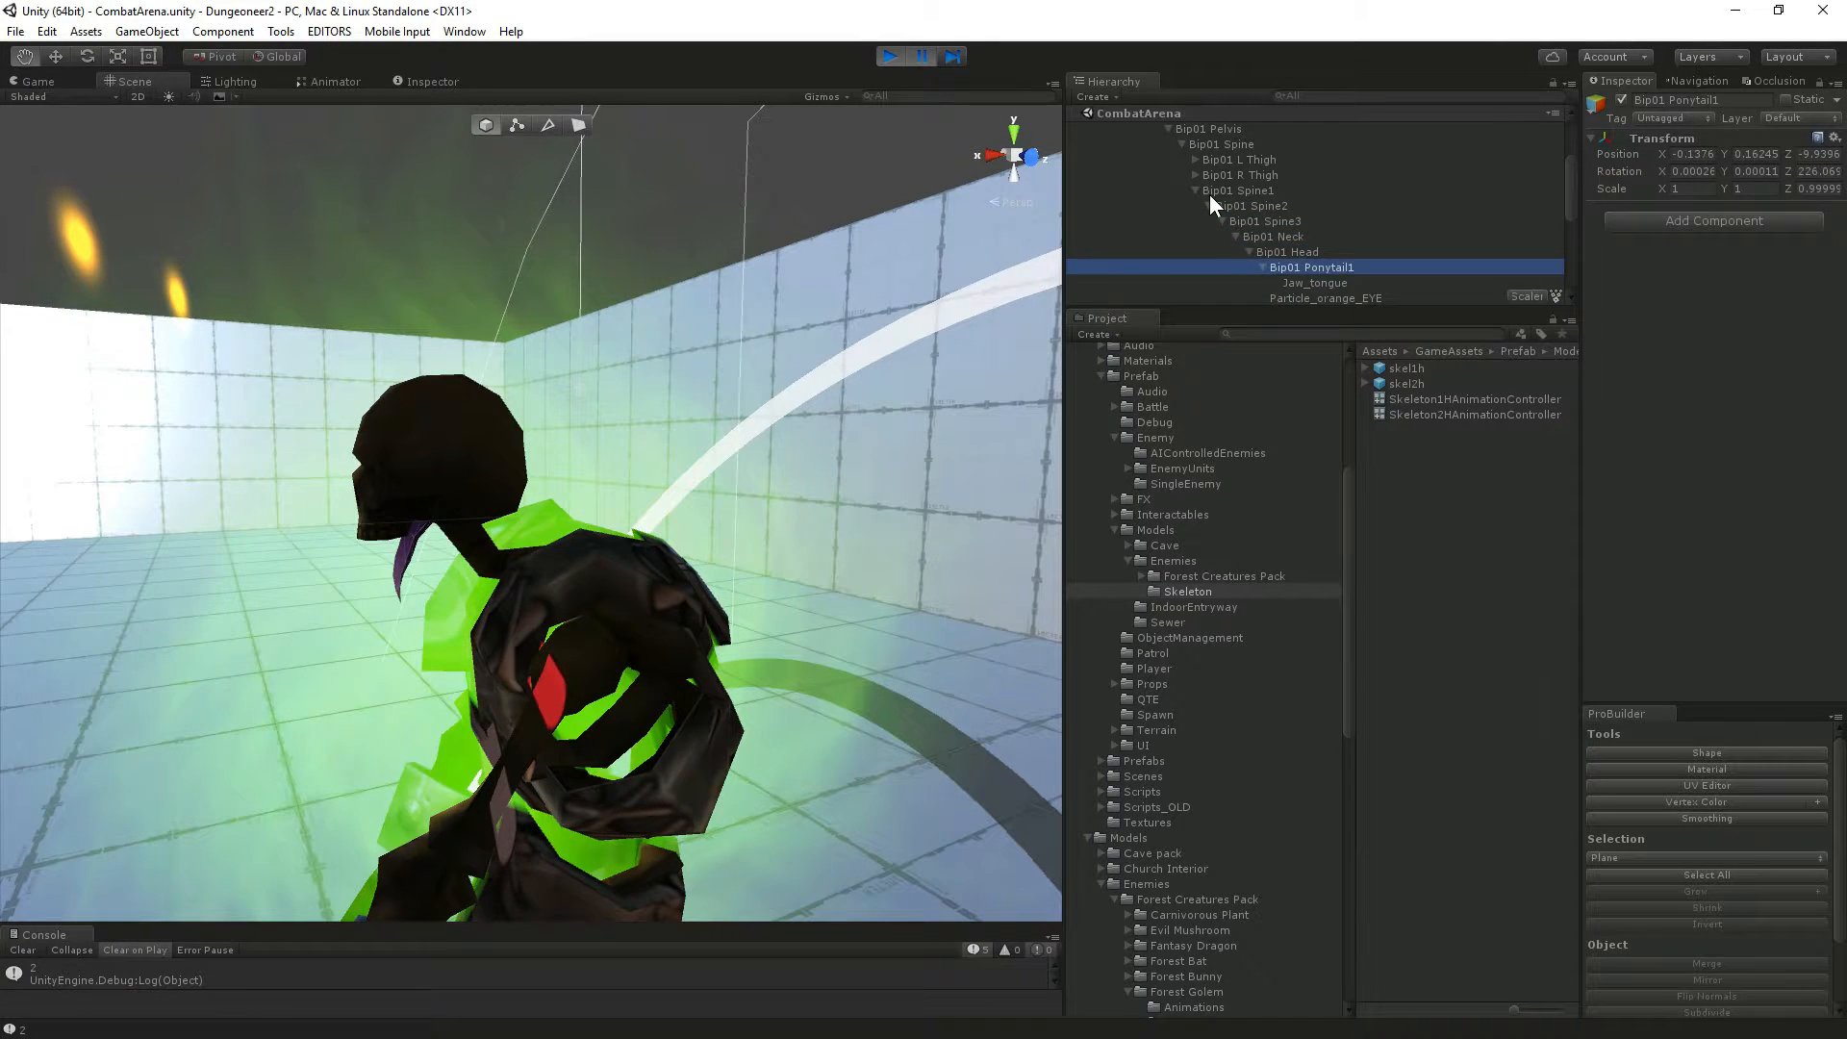
key("Down")
key("Down")
key("Down")
key("Down")
key("Up")
key("Up")
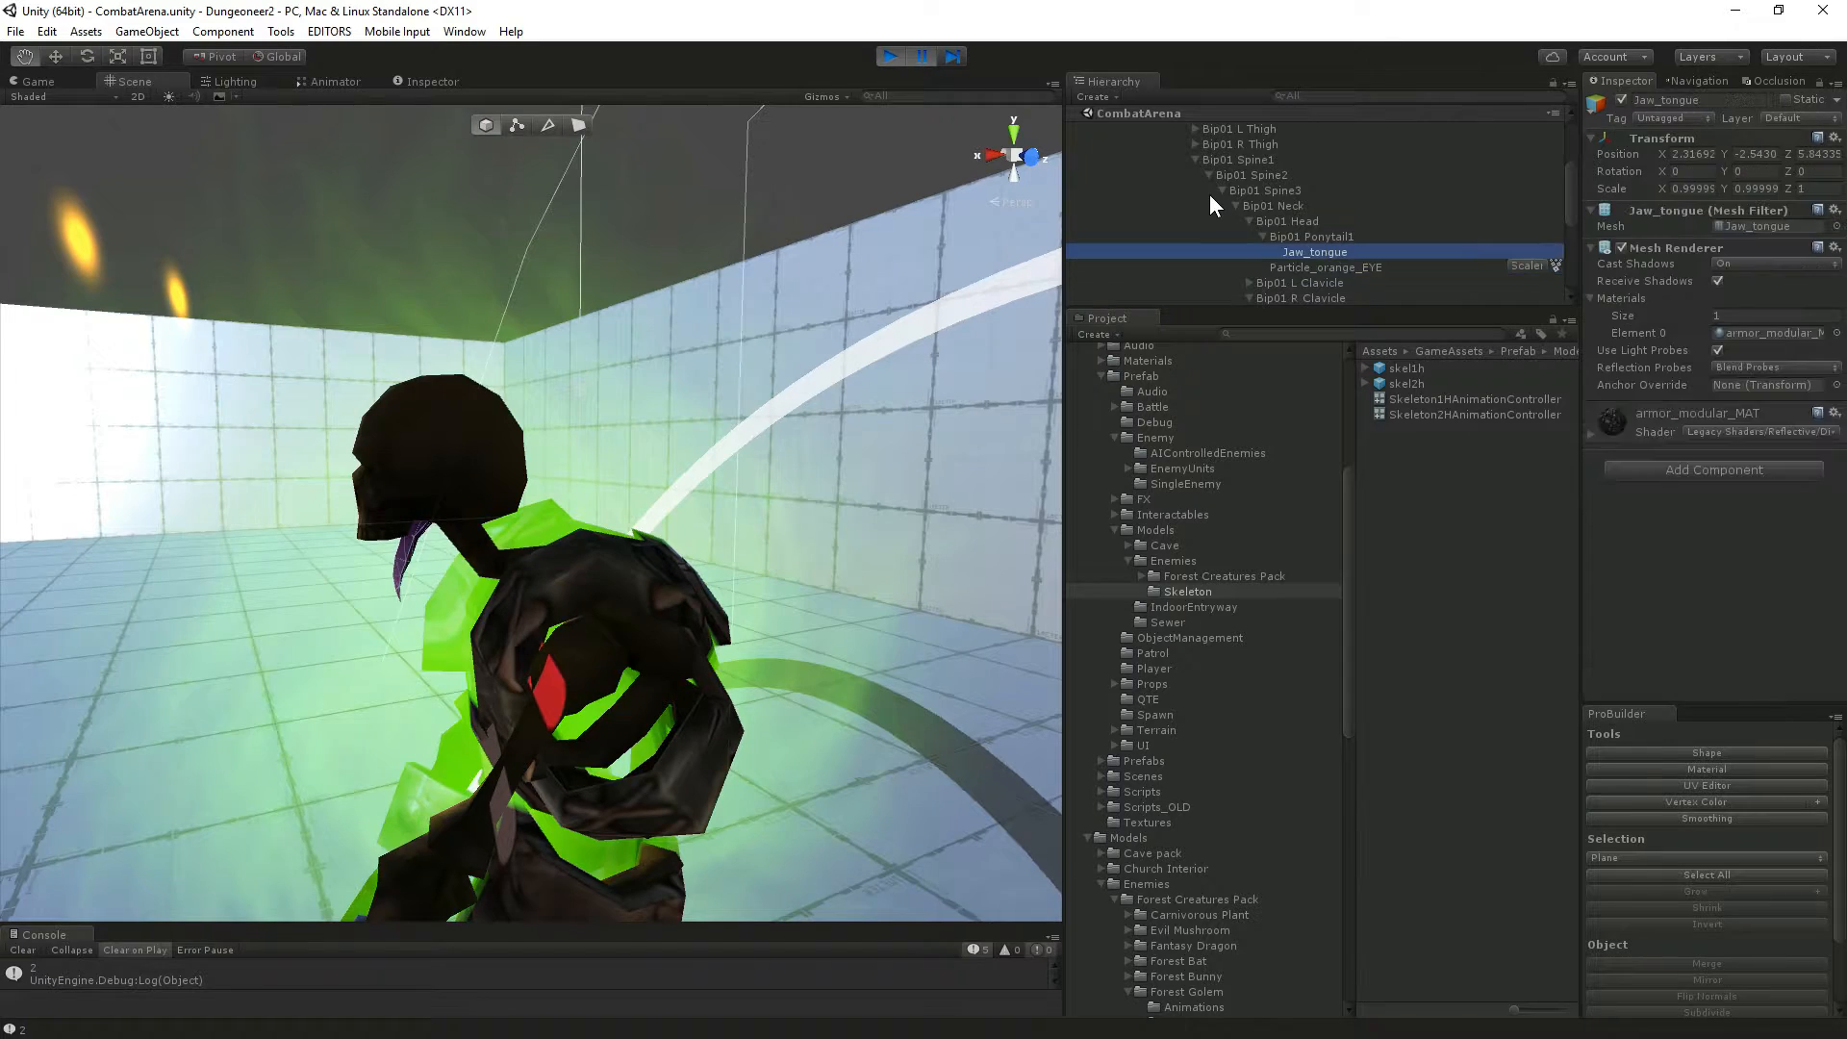
key("Down")
left_click_drag(691, 271, 1128, 310, "alt")
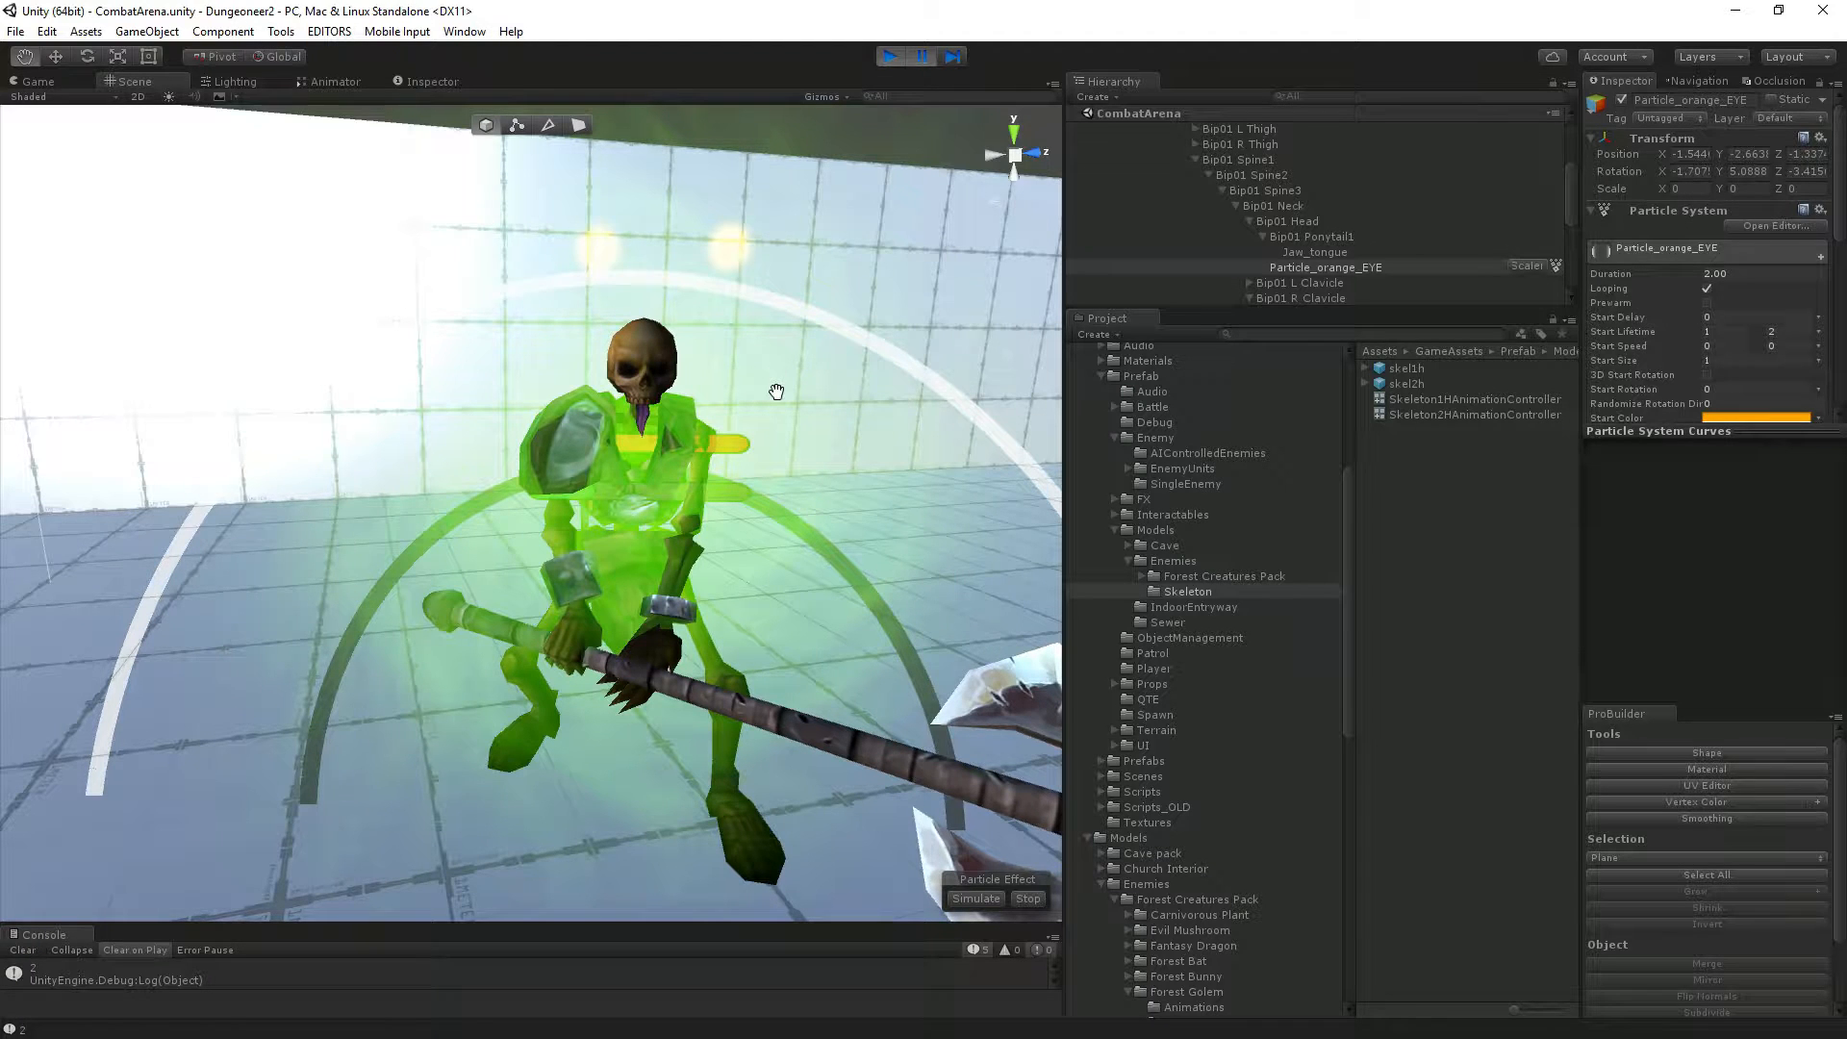
left_click(1337, 253)
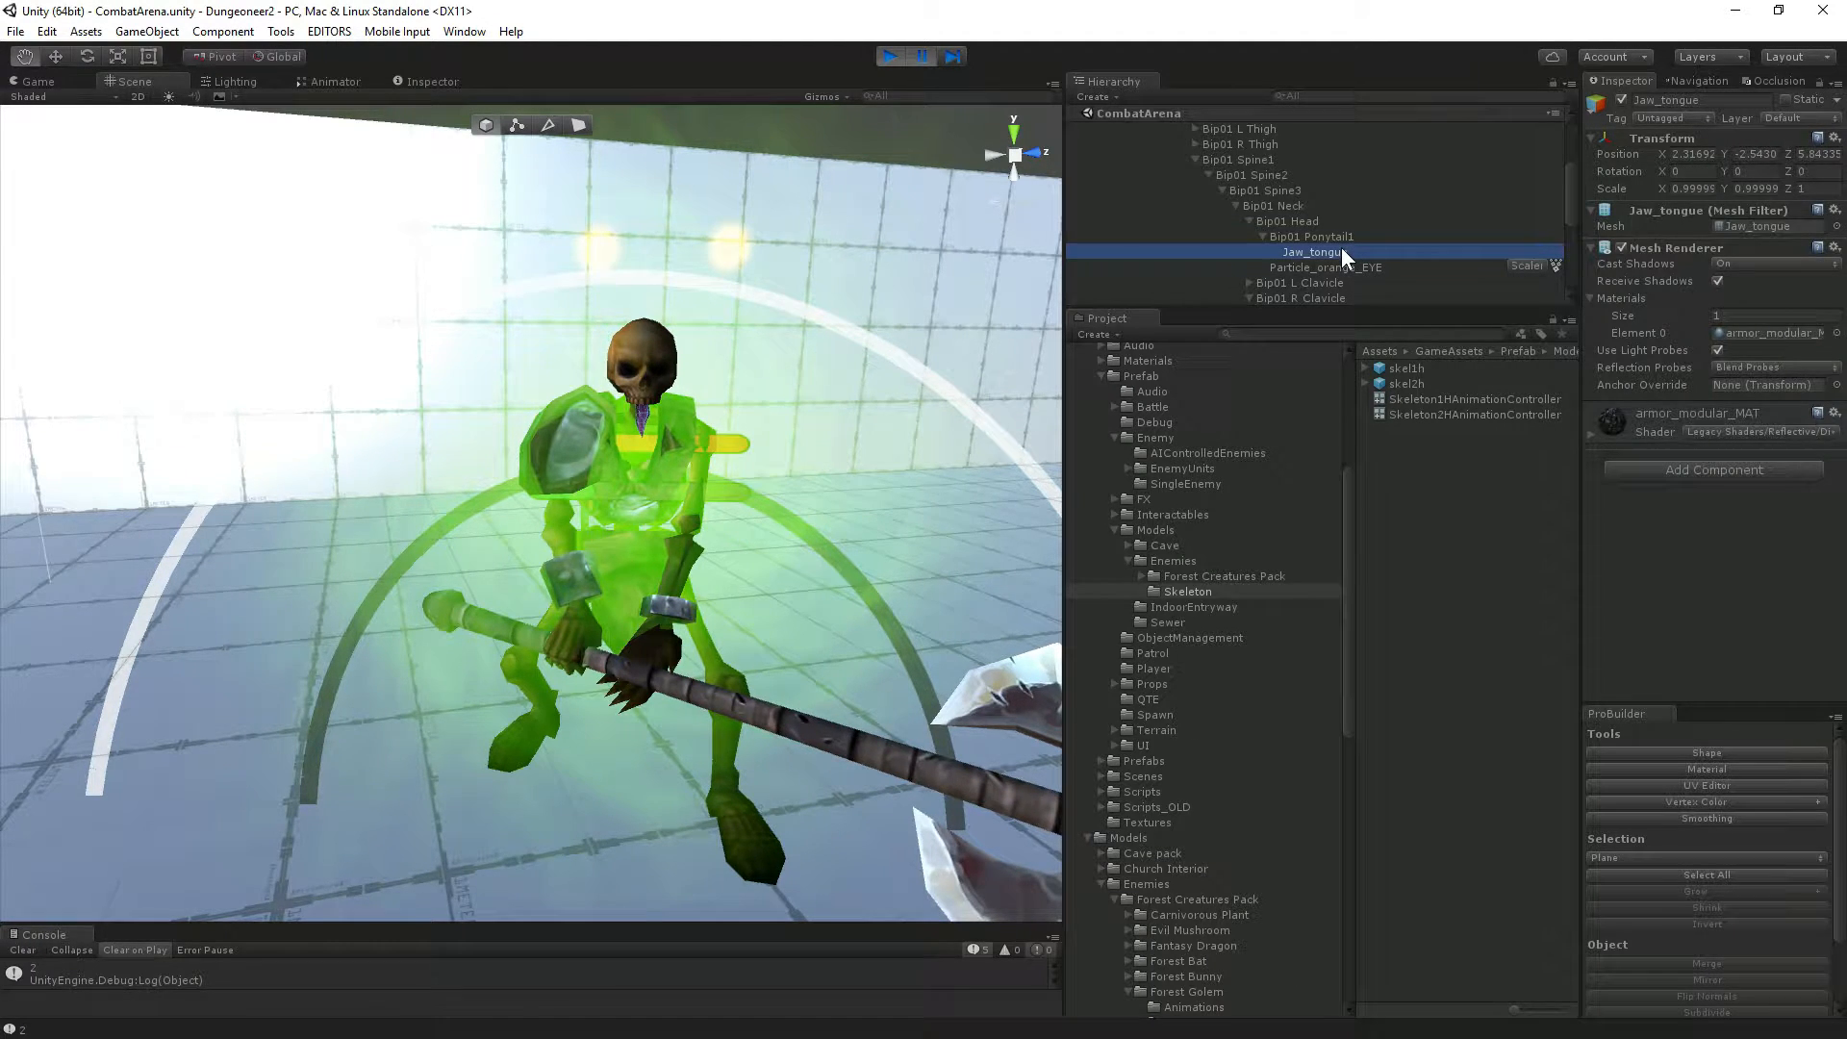
left_click(1328, 238)
left_click(1327, 269)
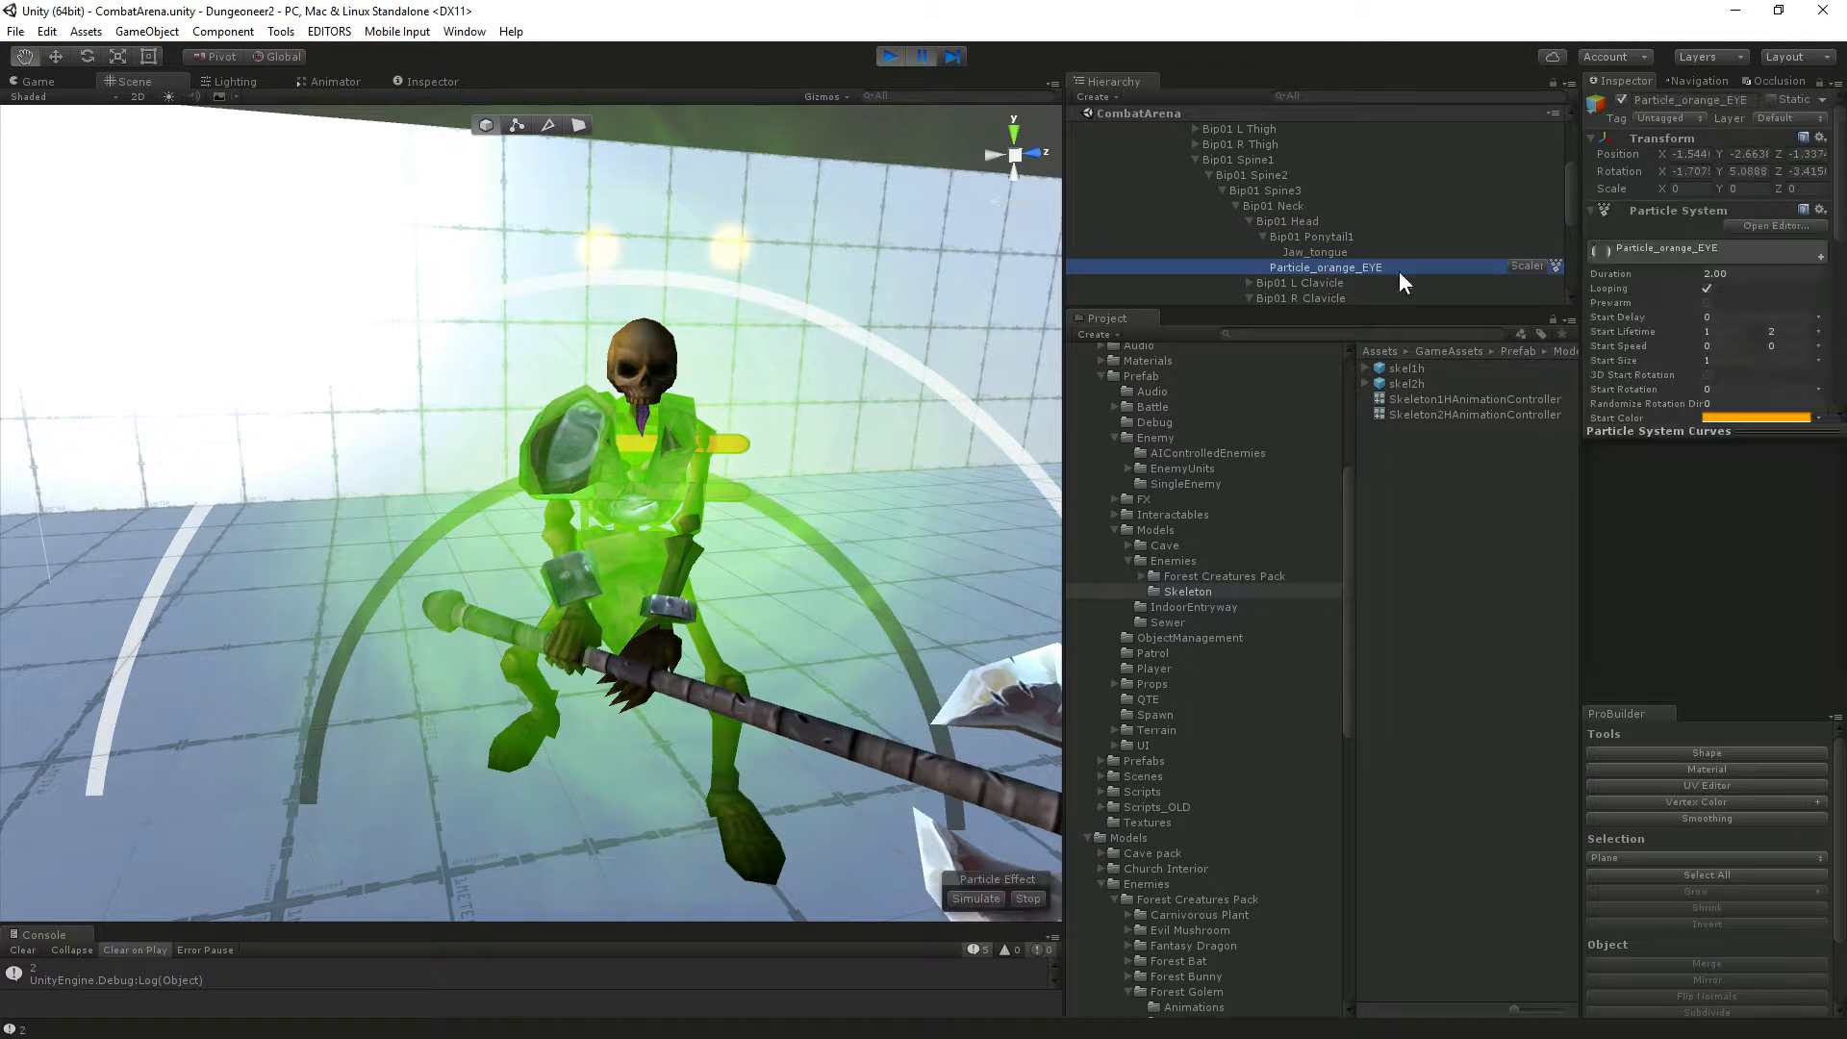
Try a scale of 1 on X, Y and Z for the Particle_orange_EYE object.
left_click(1674, 189)
type("1")
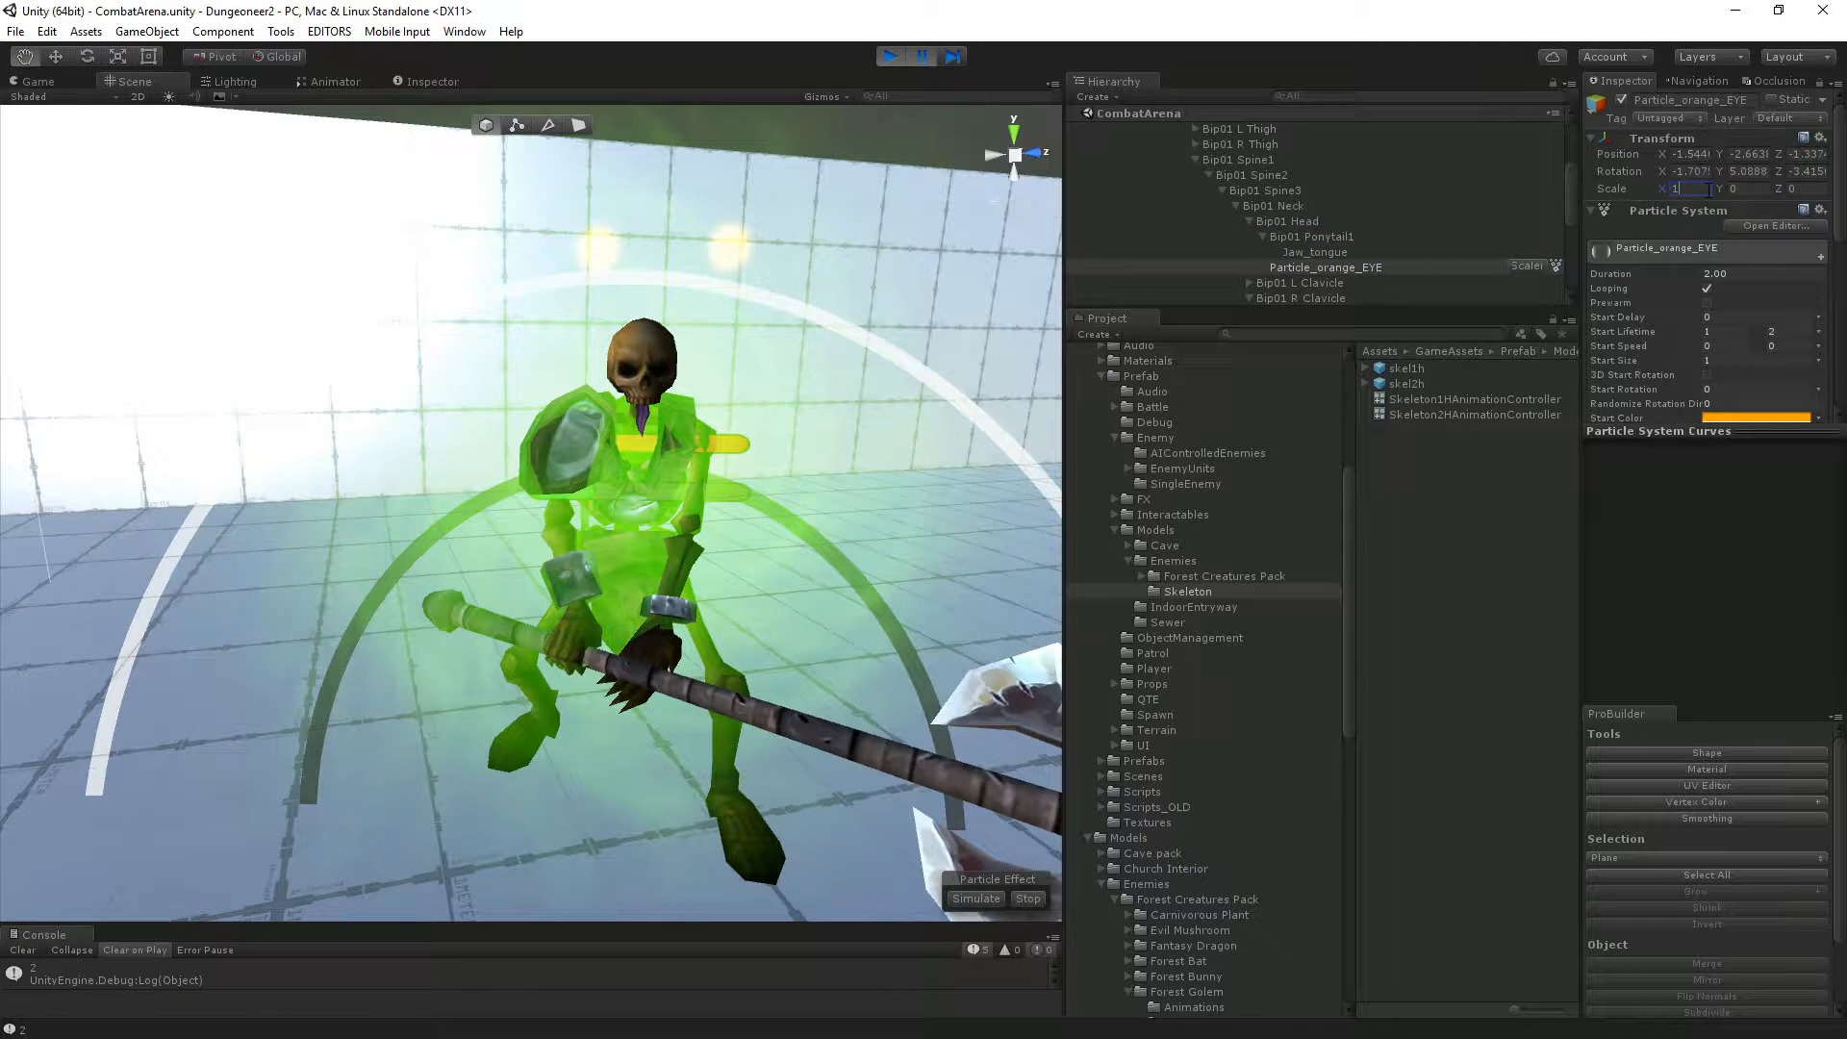
key("Tab")
type("1")
key("Tab")
type("1")
key("Return")
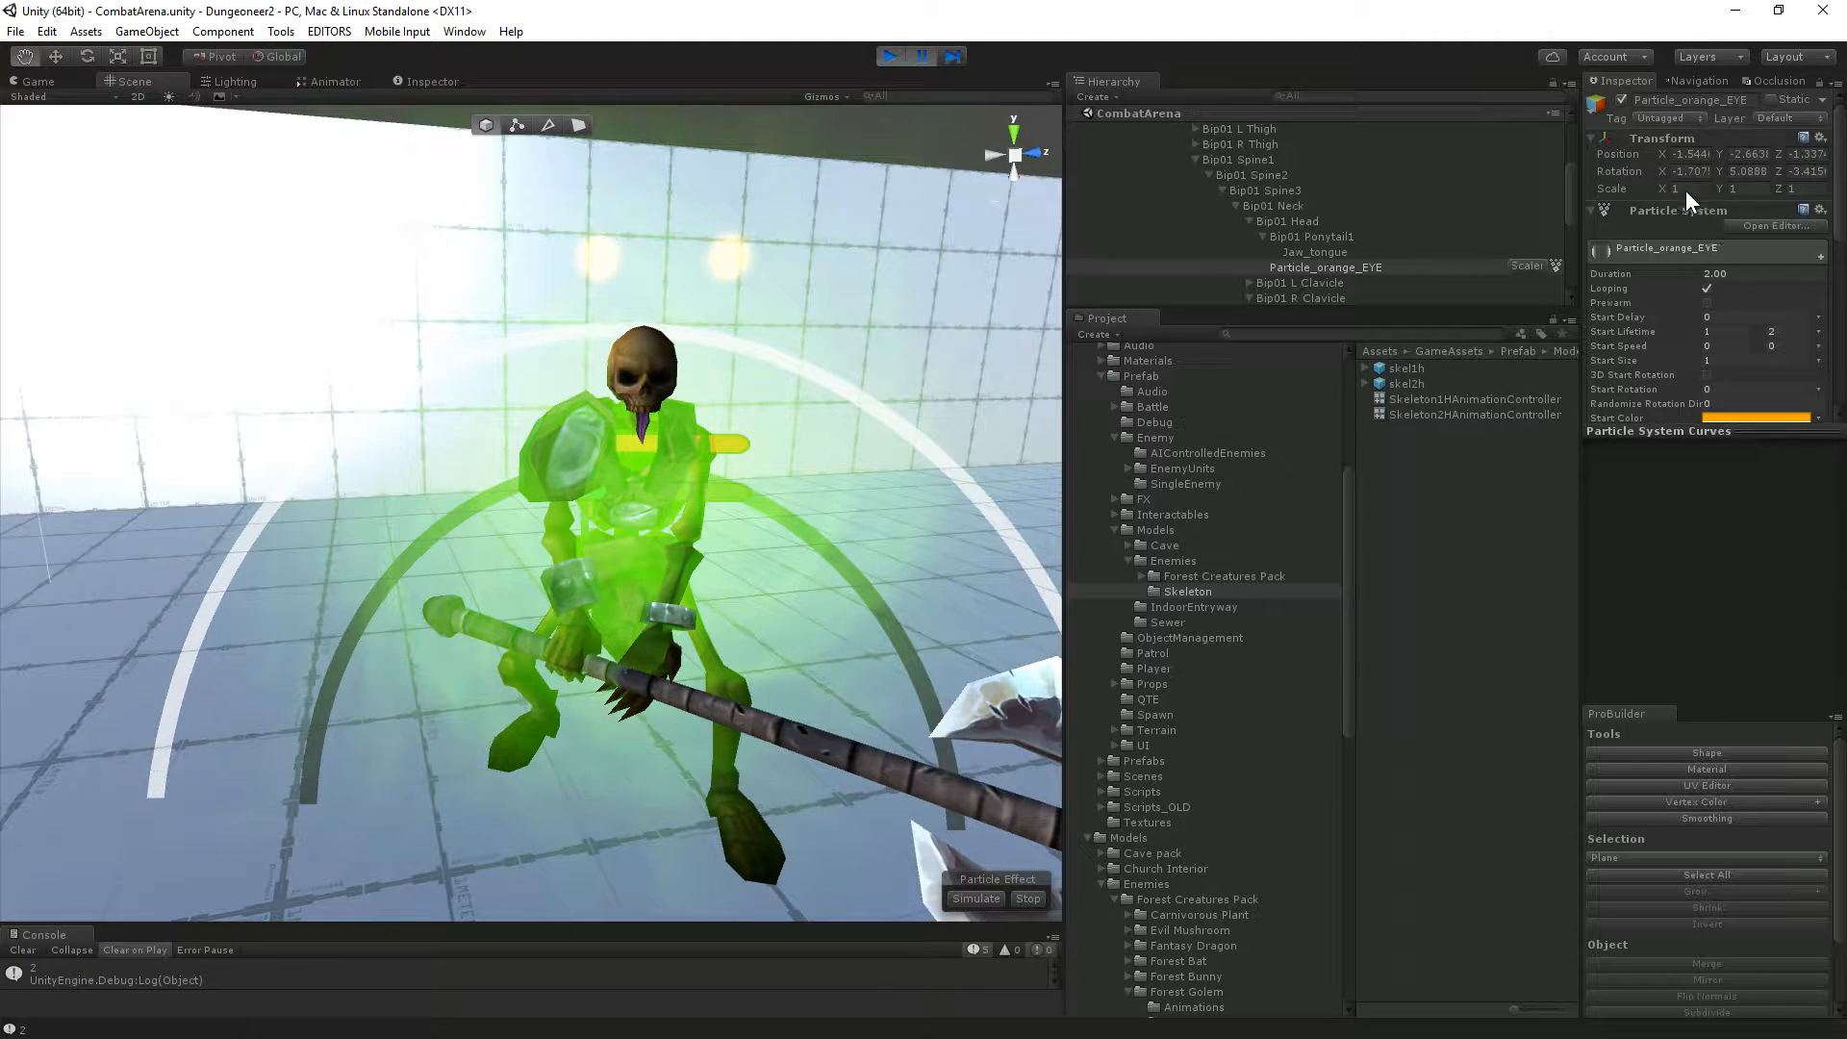
Restore the Particle_orange_EYE object's scale to 0 on X, Y and Z.
type("0")
key("Tab")
type("0")
key("Tab")
type("0")
key("Return")
Set the spawned skel2h(Clone) object's scale to 1 on X, Y and Z.
scroll(1294, 192, "up", 4)
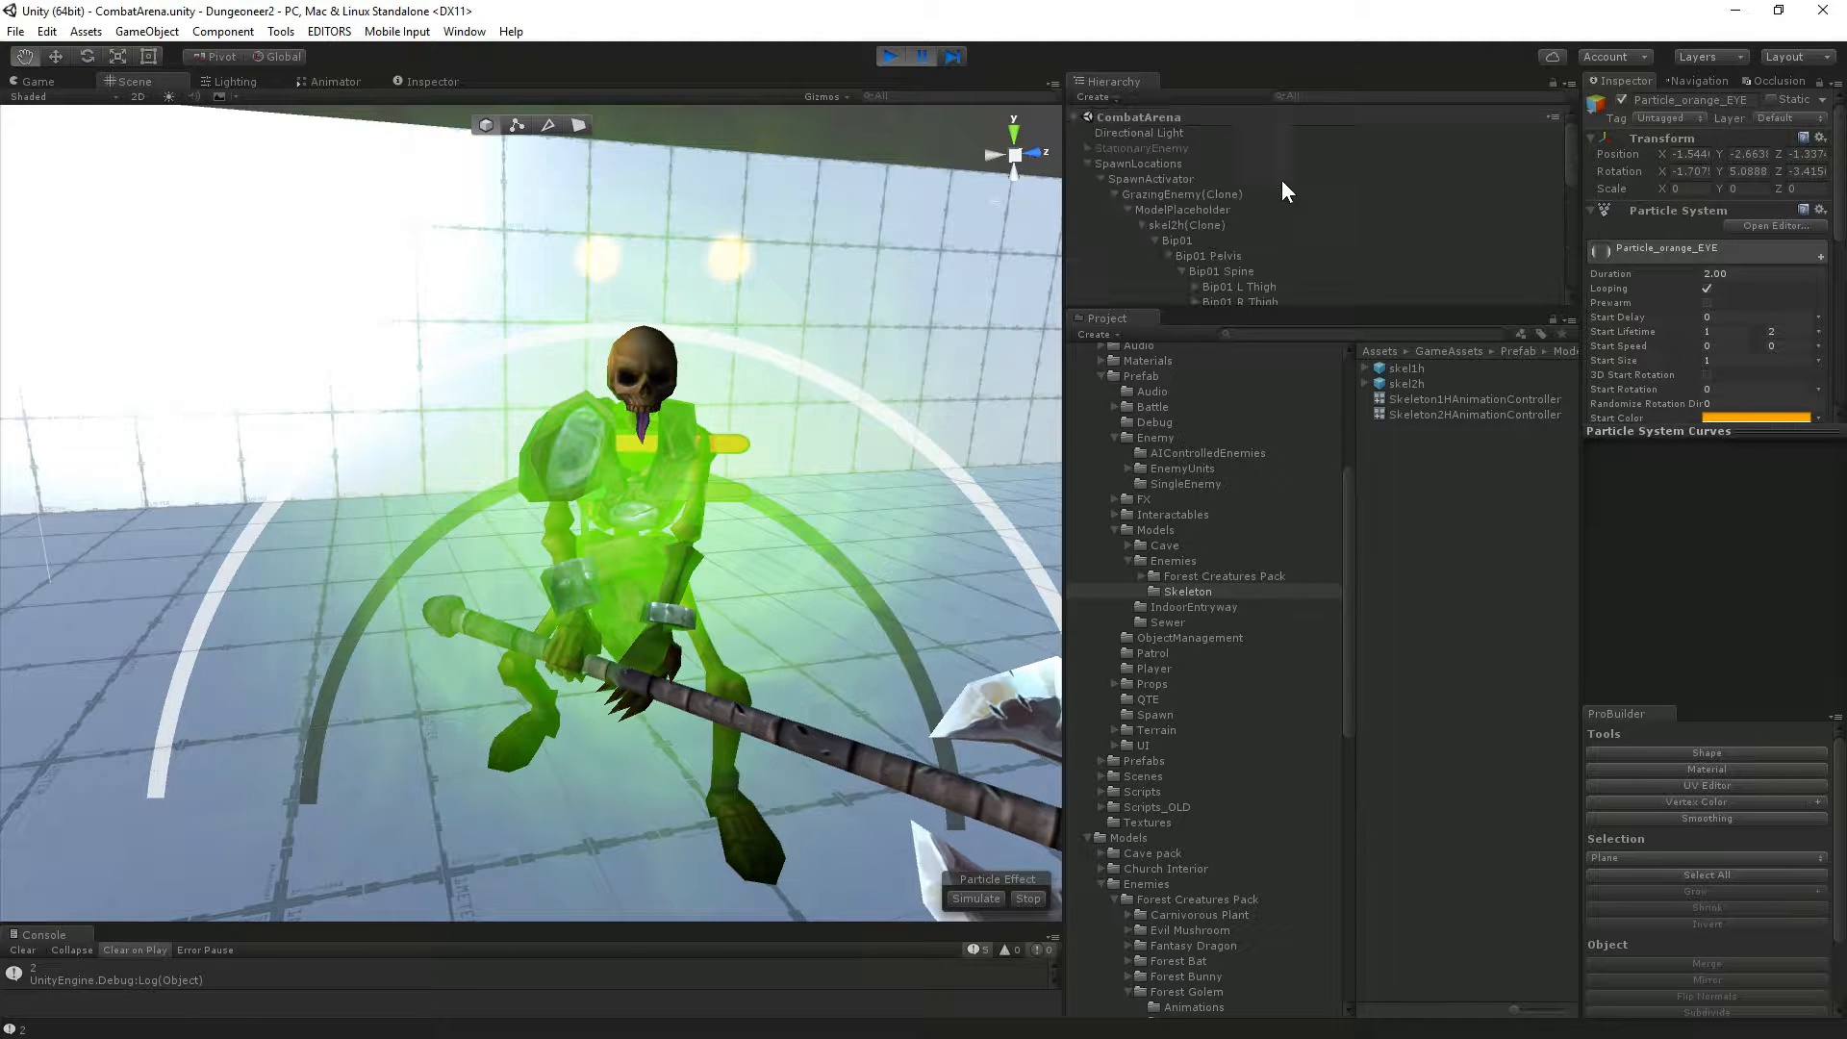
left_click(1163, 207)
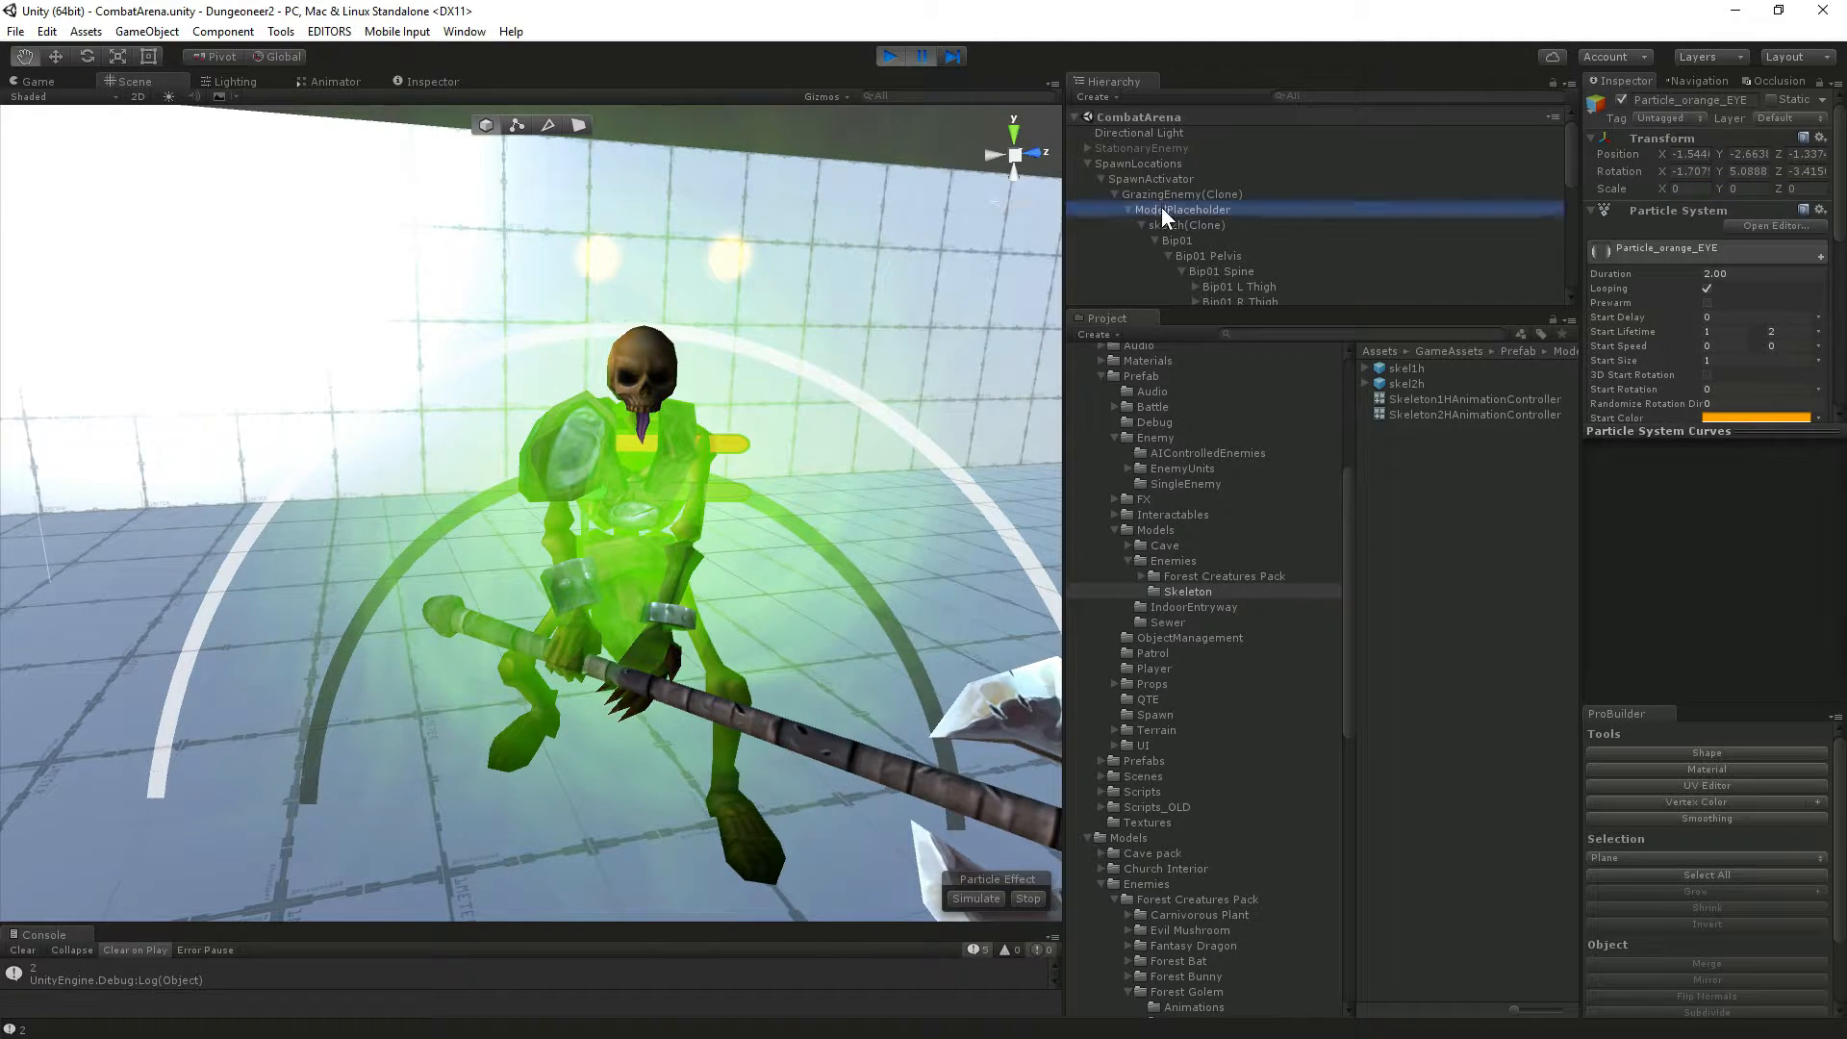
left_click(1185, 226)
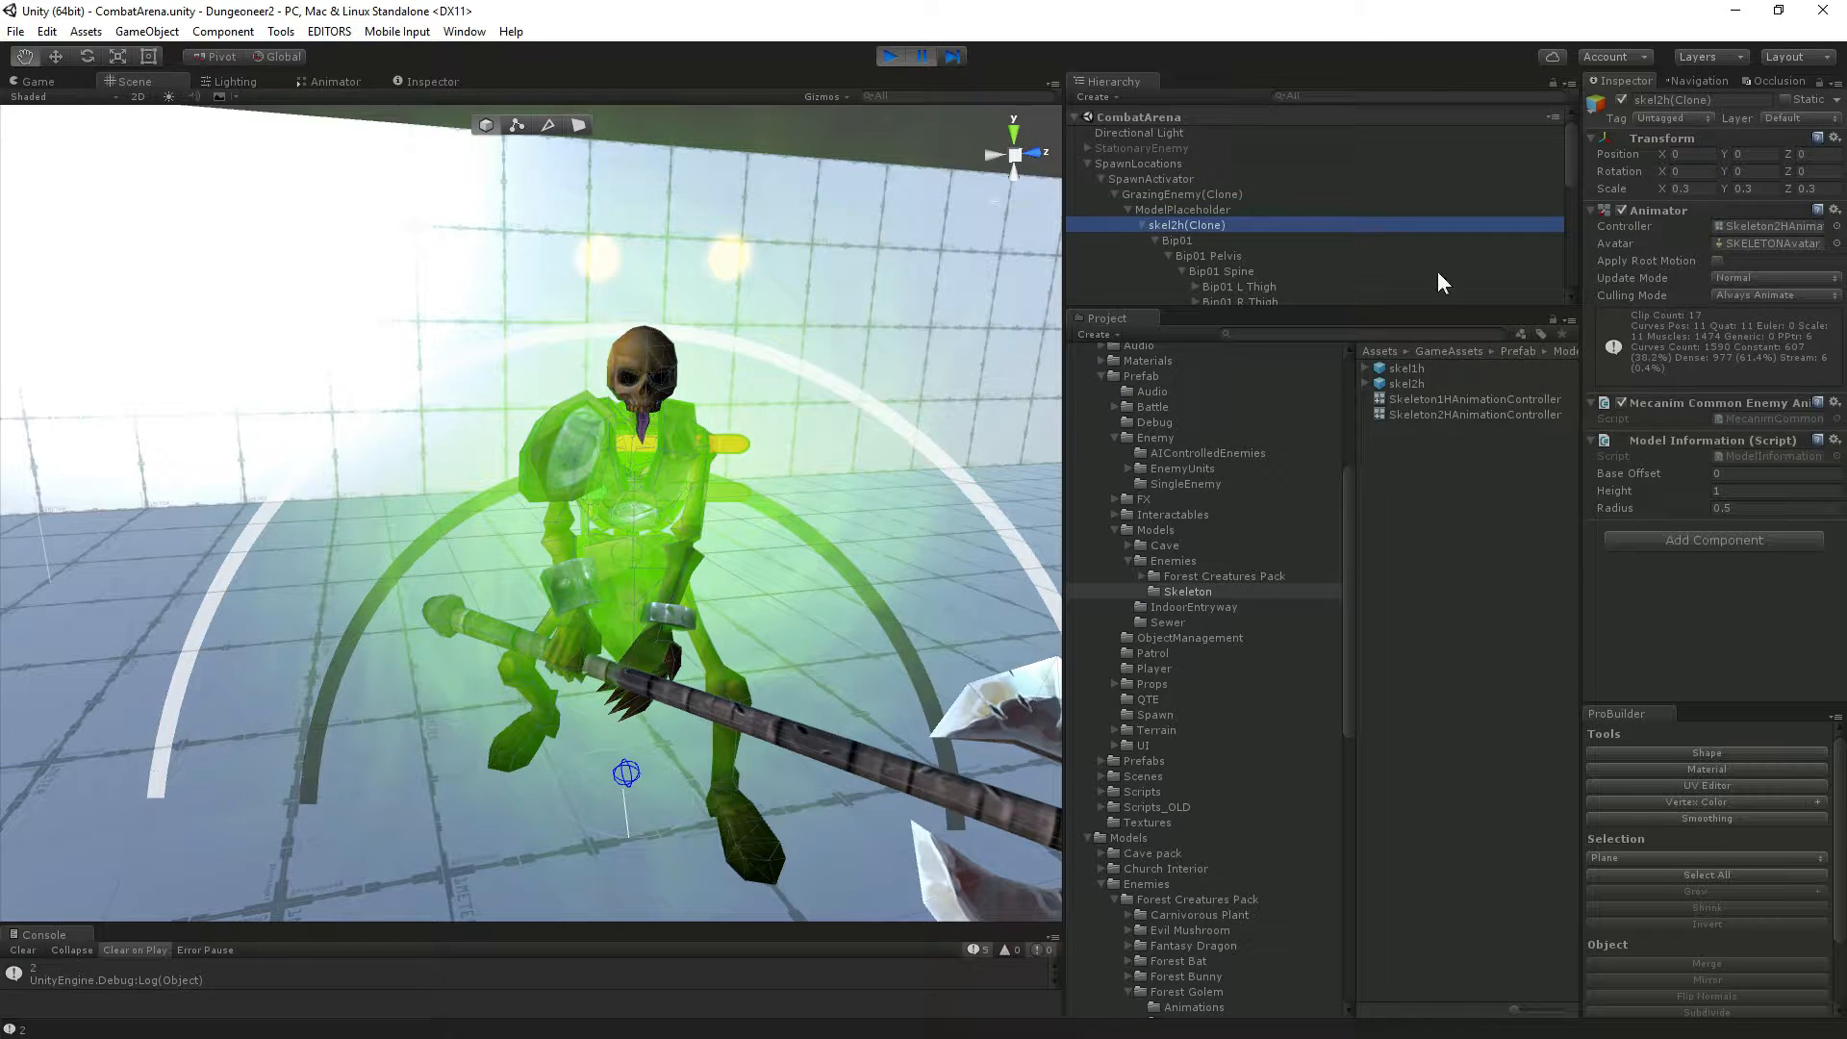
left_click(1706, 189)
type("1")
key("Tab")
type("1")
key("Tab")
type("1")
key("Return")
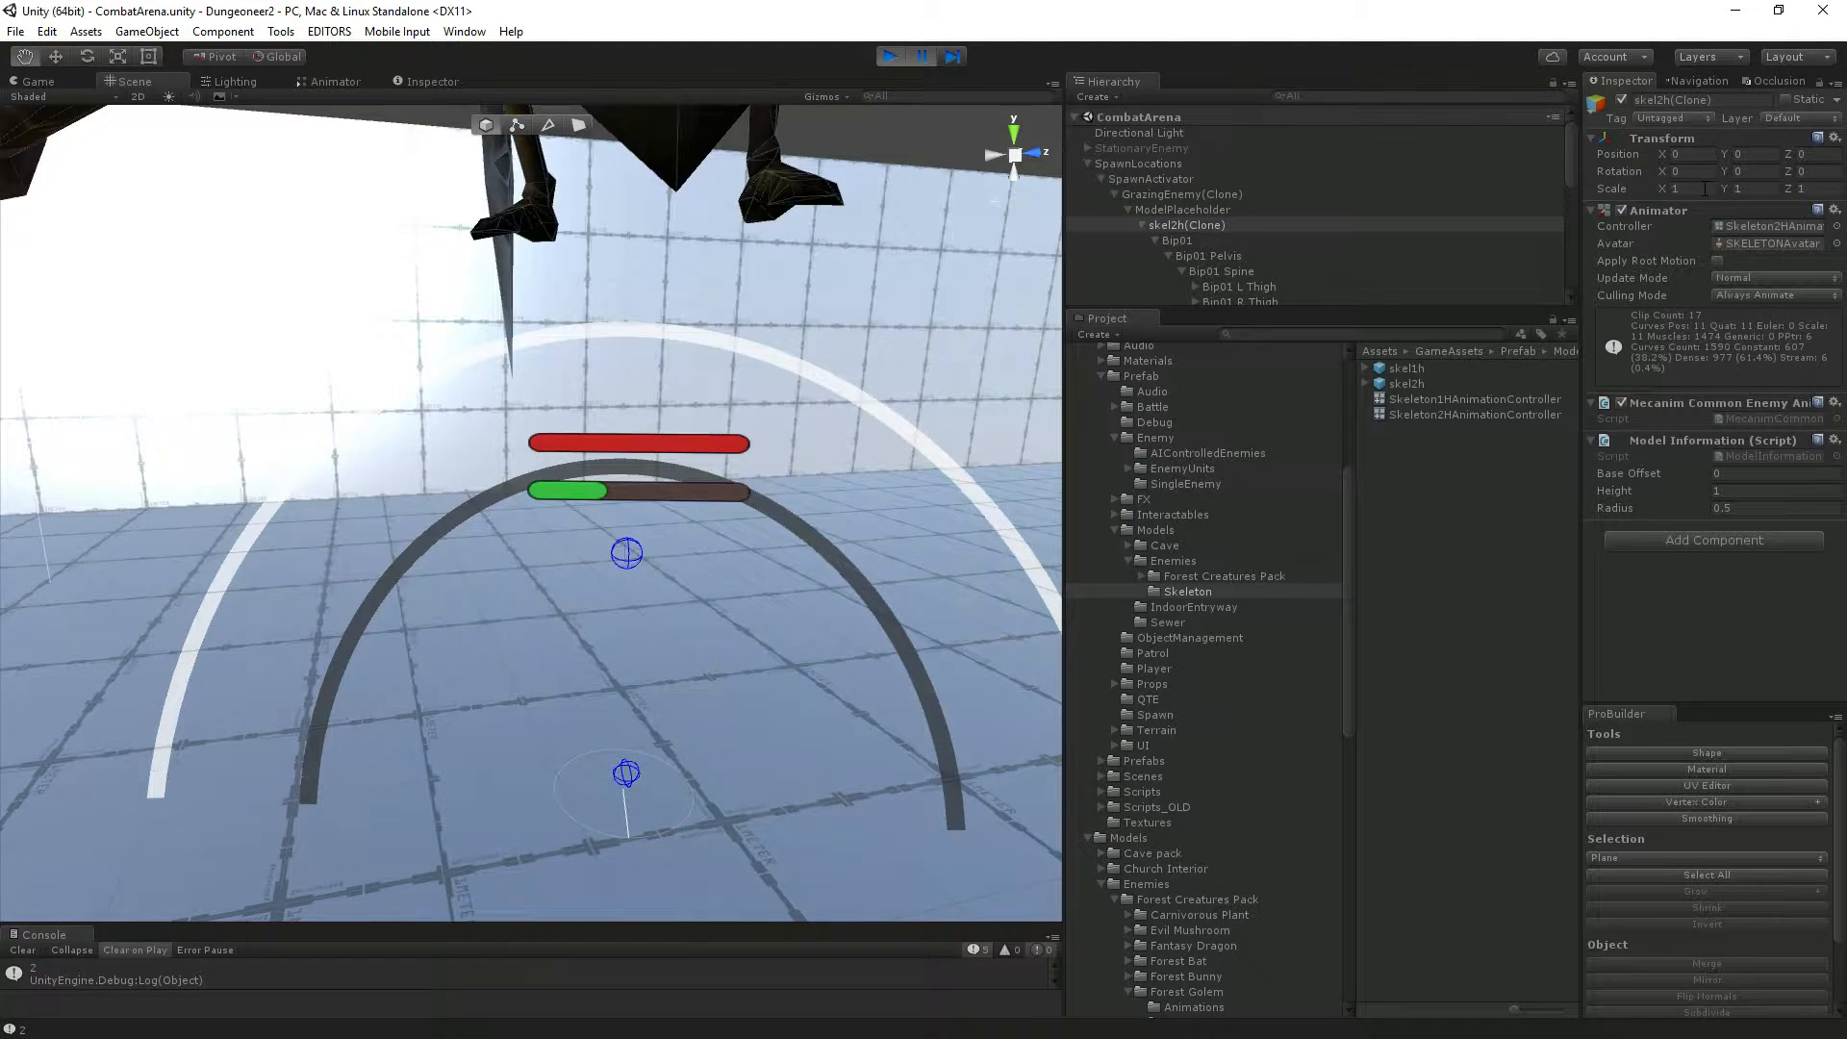
Advance the paused game by one frame and examine the enlarged skeleton's eye particles up close in the Scene view.
left_click(956, 58)
right_click_drag(646, 418, 680, 372)
key("w")
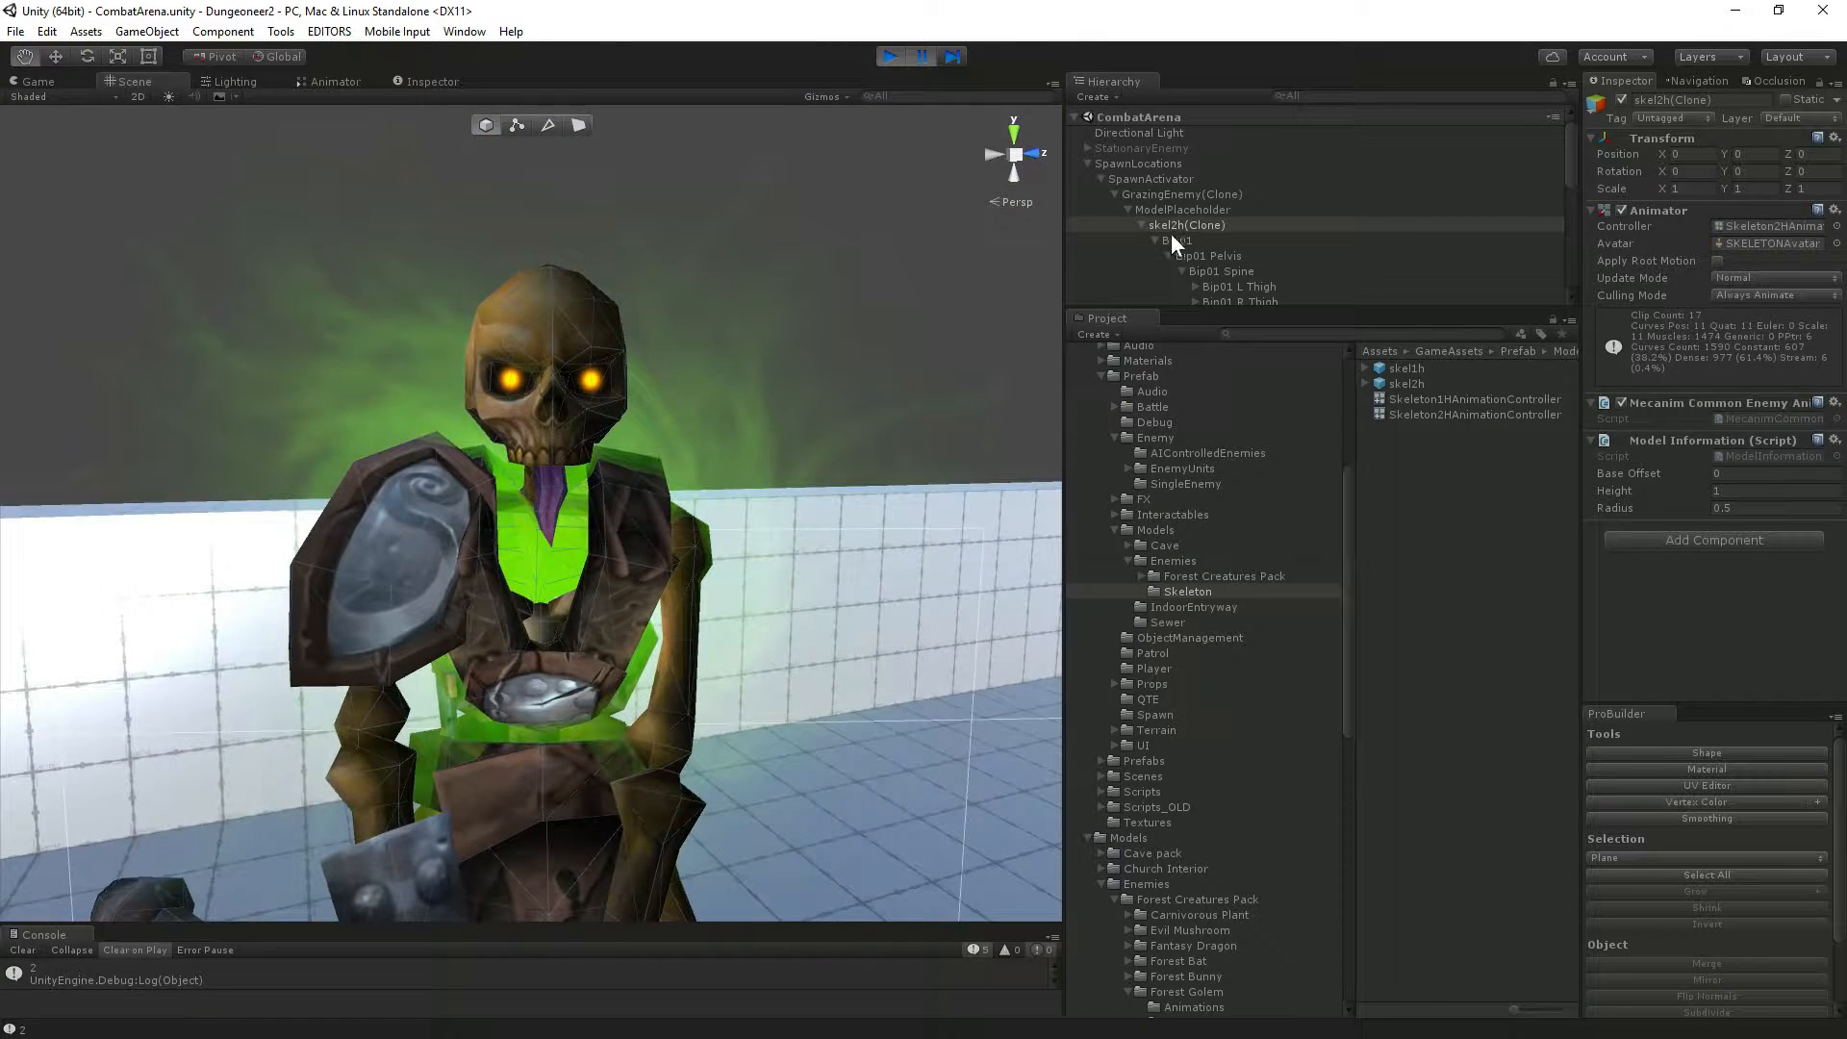
Set the spawned skel2h(Clone) object's scale to 0.25 on X, Y and Z.
left_click(1712, 188)
type("0.25")
key("Tab")
type("0.25")
key("Tab")
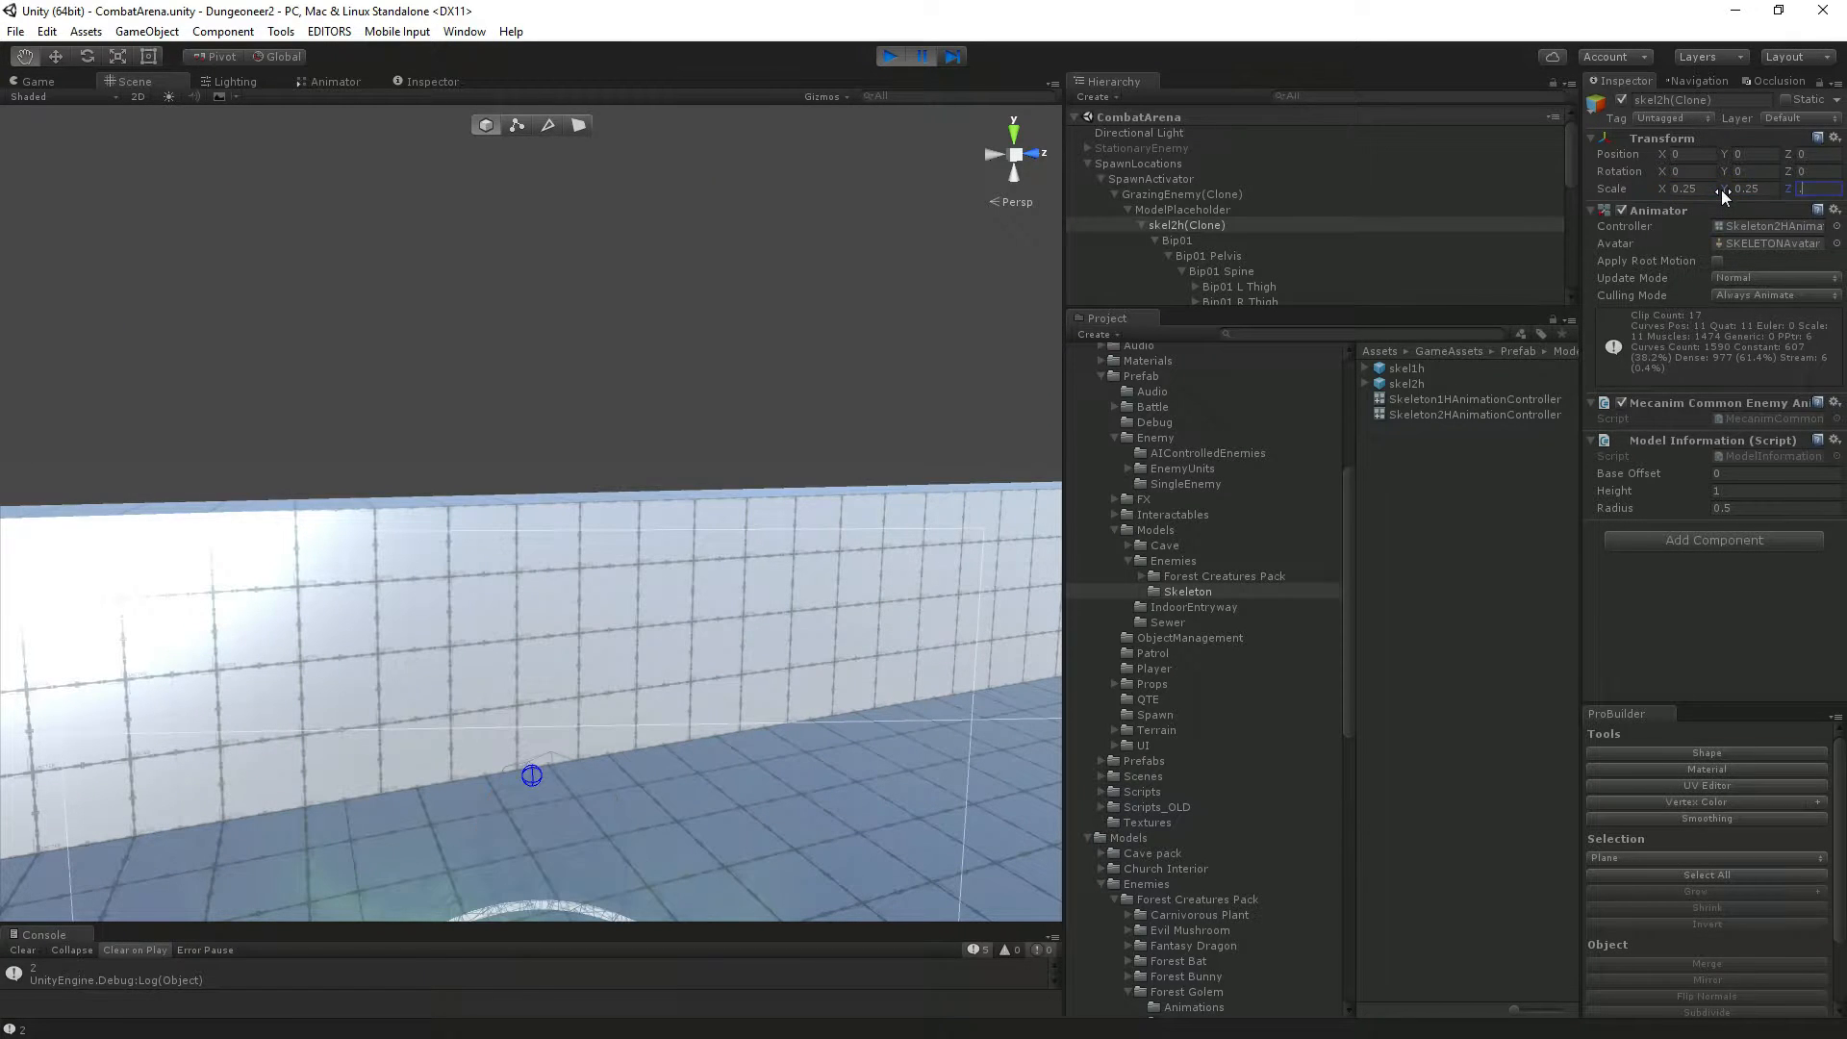
type("0.25")
Advance the paused game by one frame and examine the eye particles on the shrunken skeleton up close in the Scene view.
left_click(947, 59)
right_click_drag(693, 298, 680, 350)
key("w")
key("w")
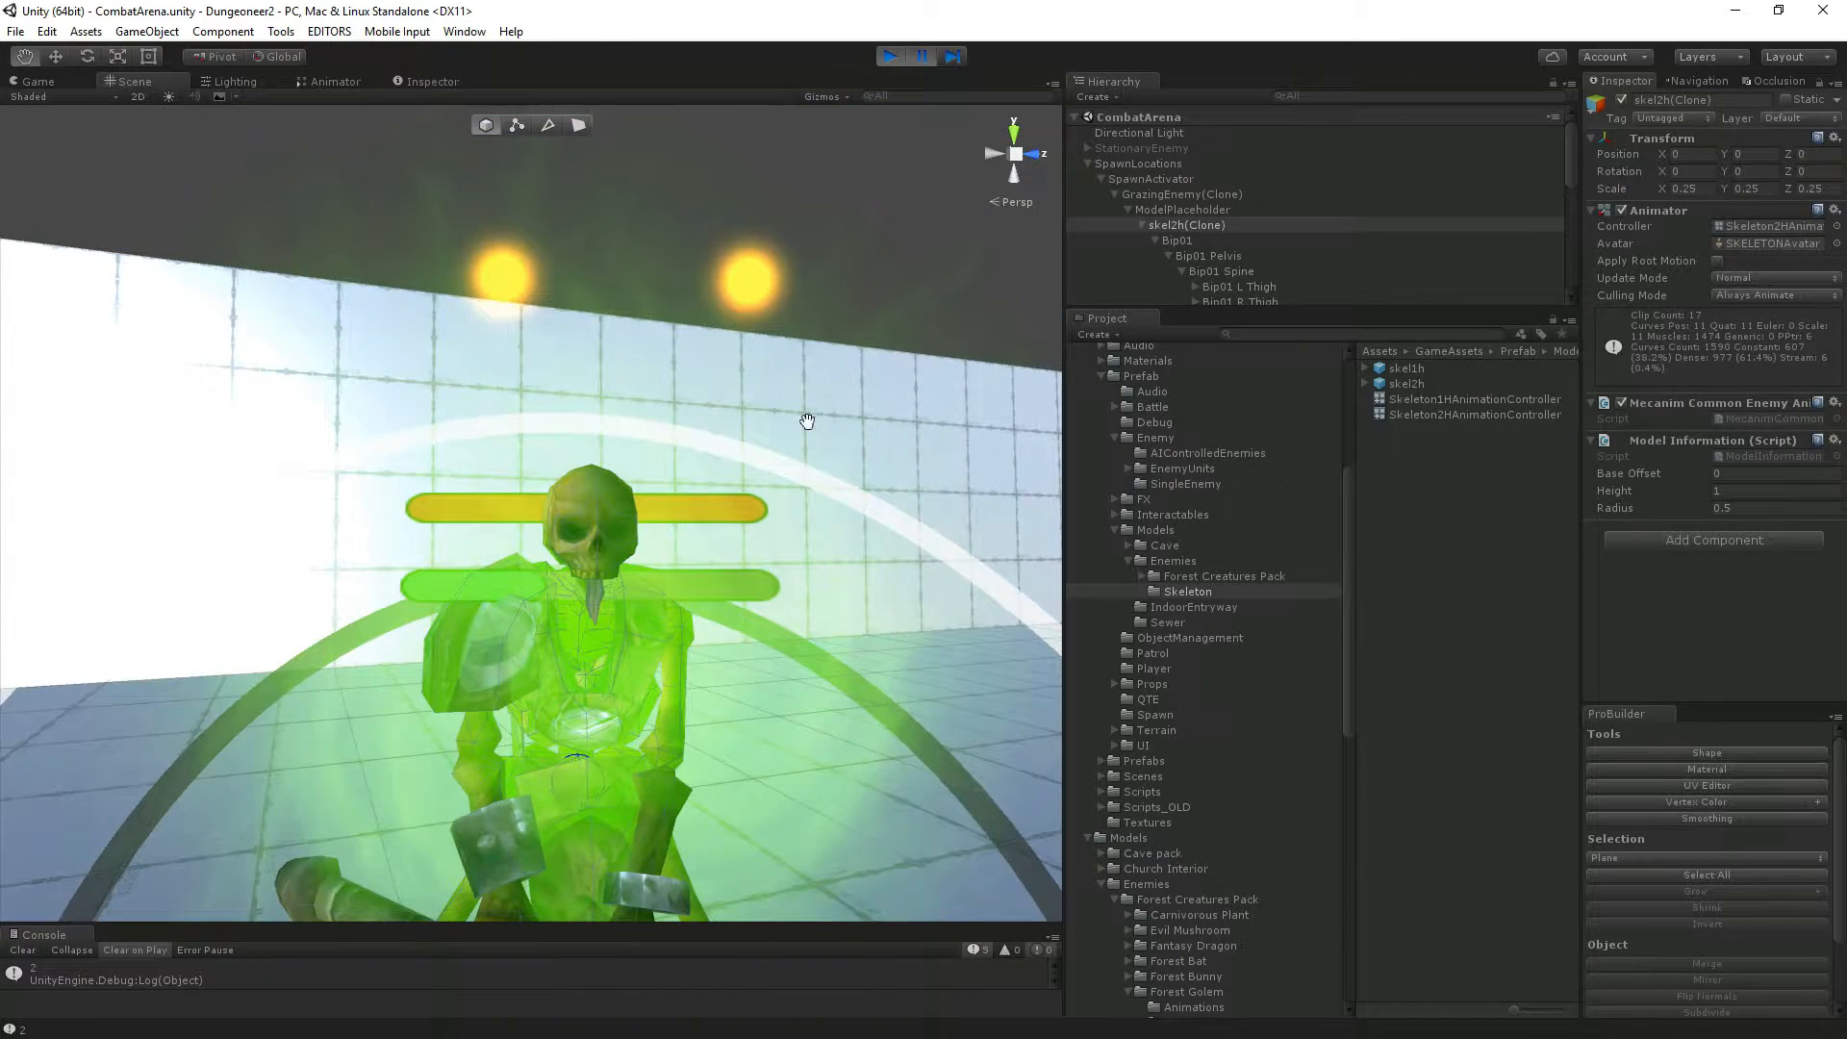
scroll(1280, 279, "down", 5)
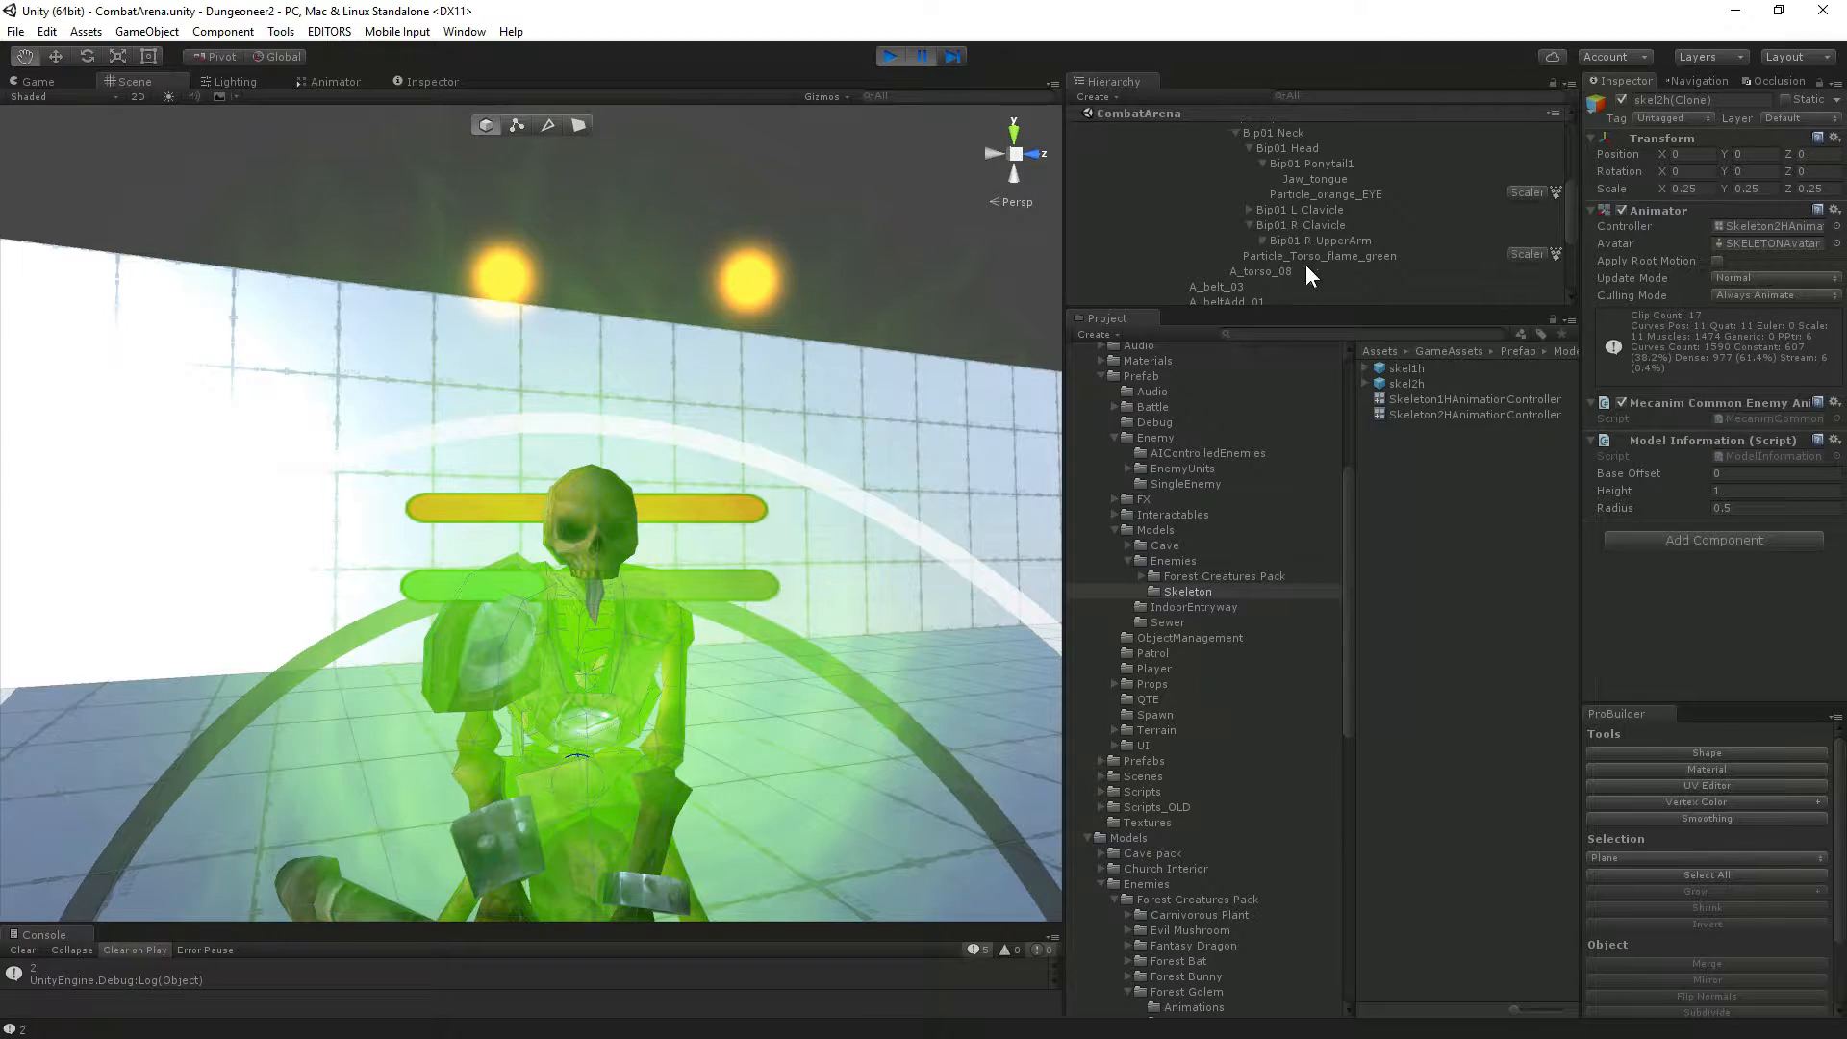
Resume the paused game to watch the skeleton in combat, and exit play mode.
left_click(949, 58)
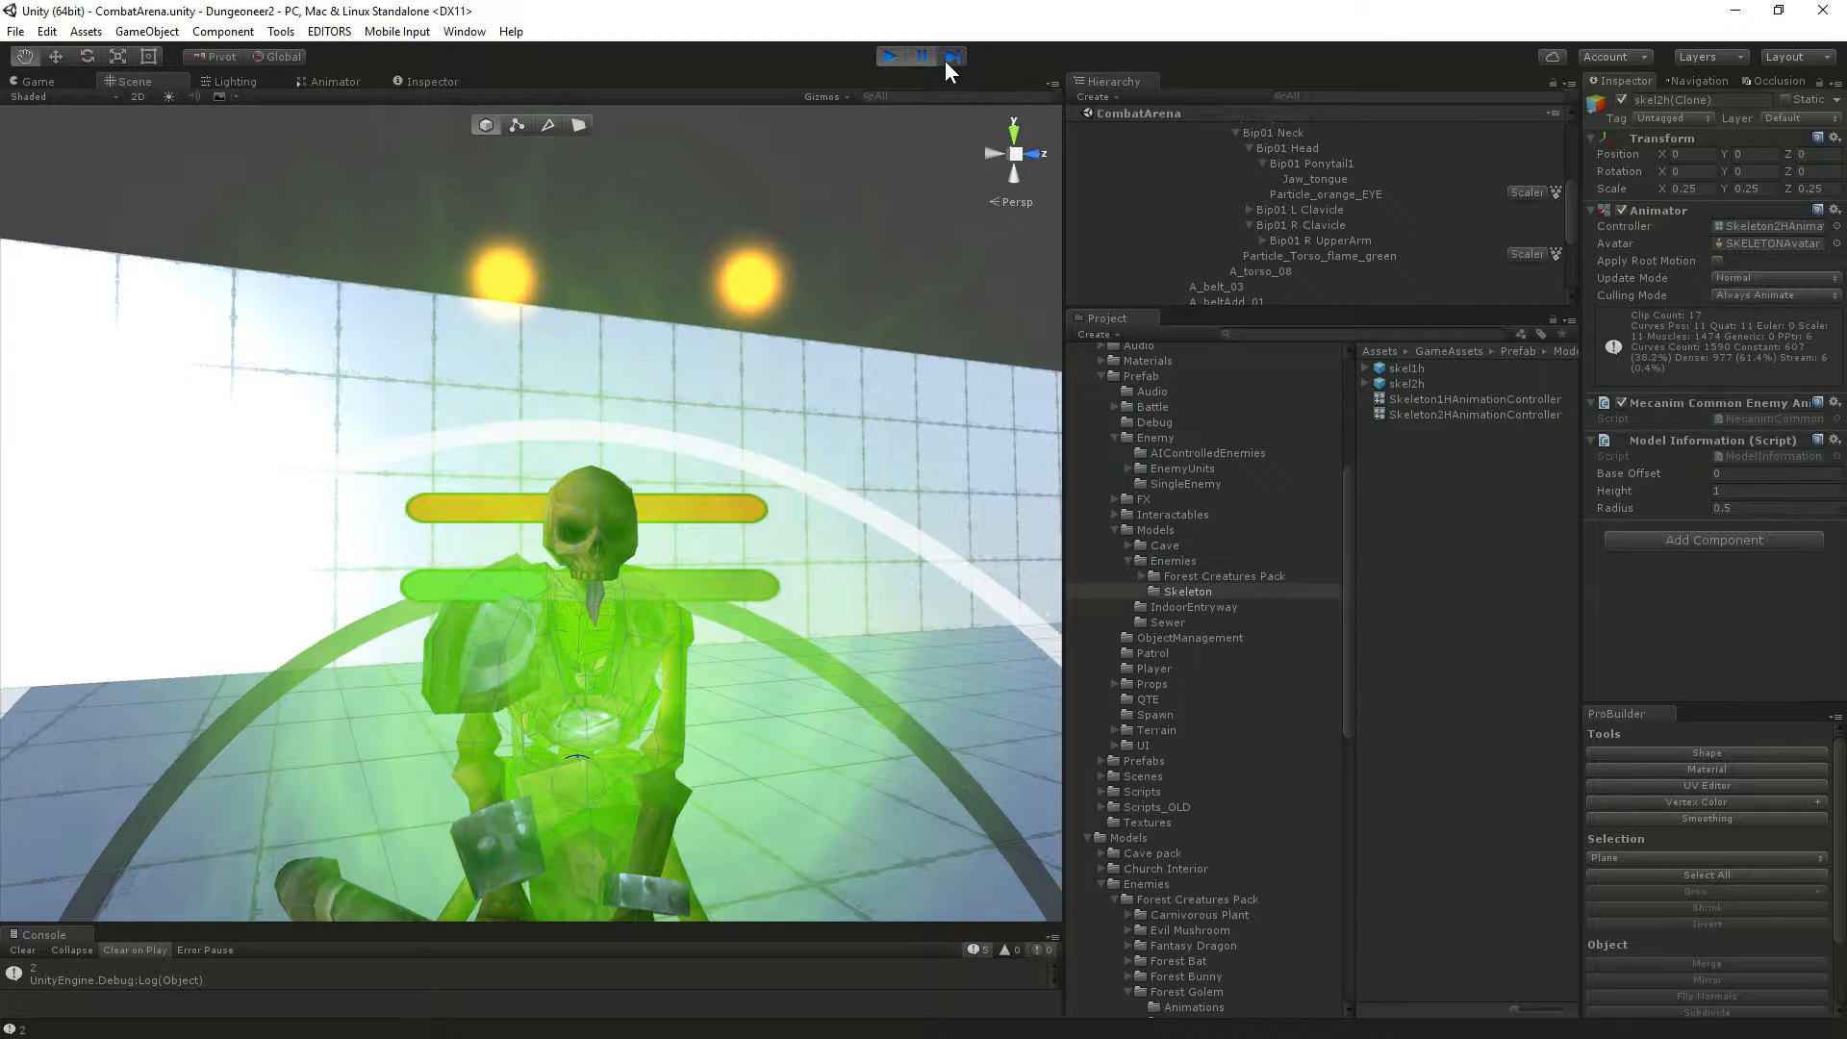
left_click(912, 60)
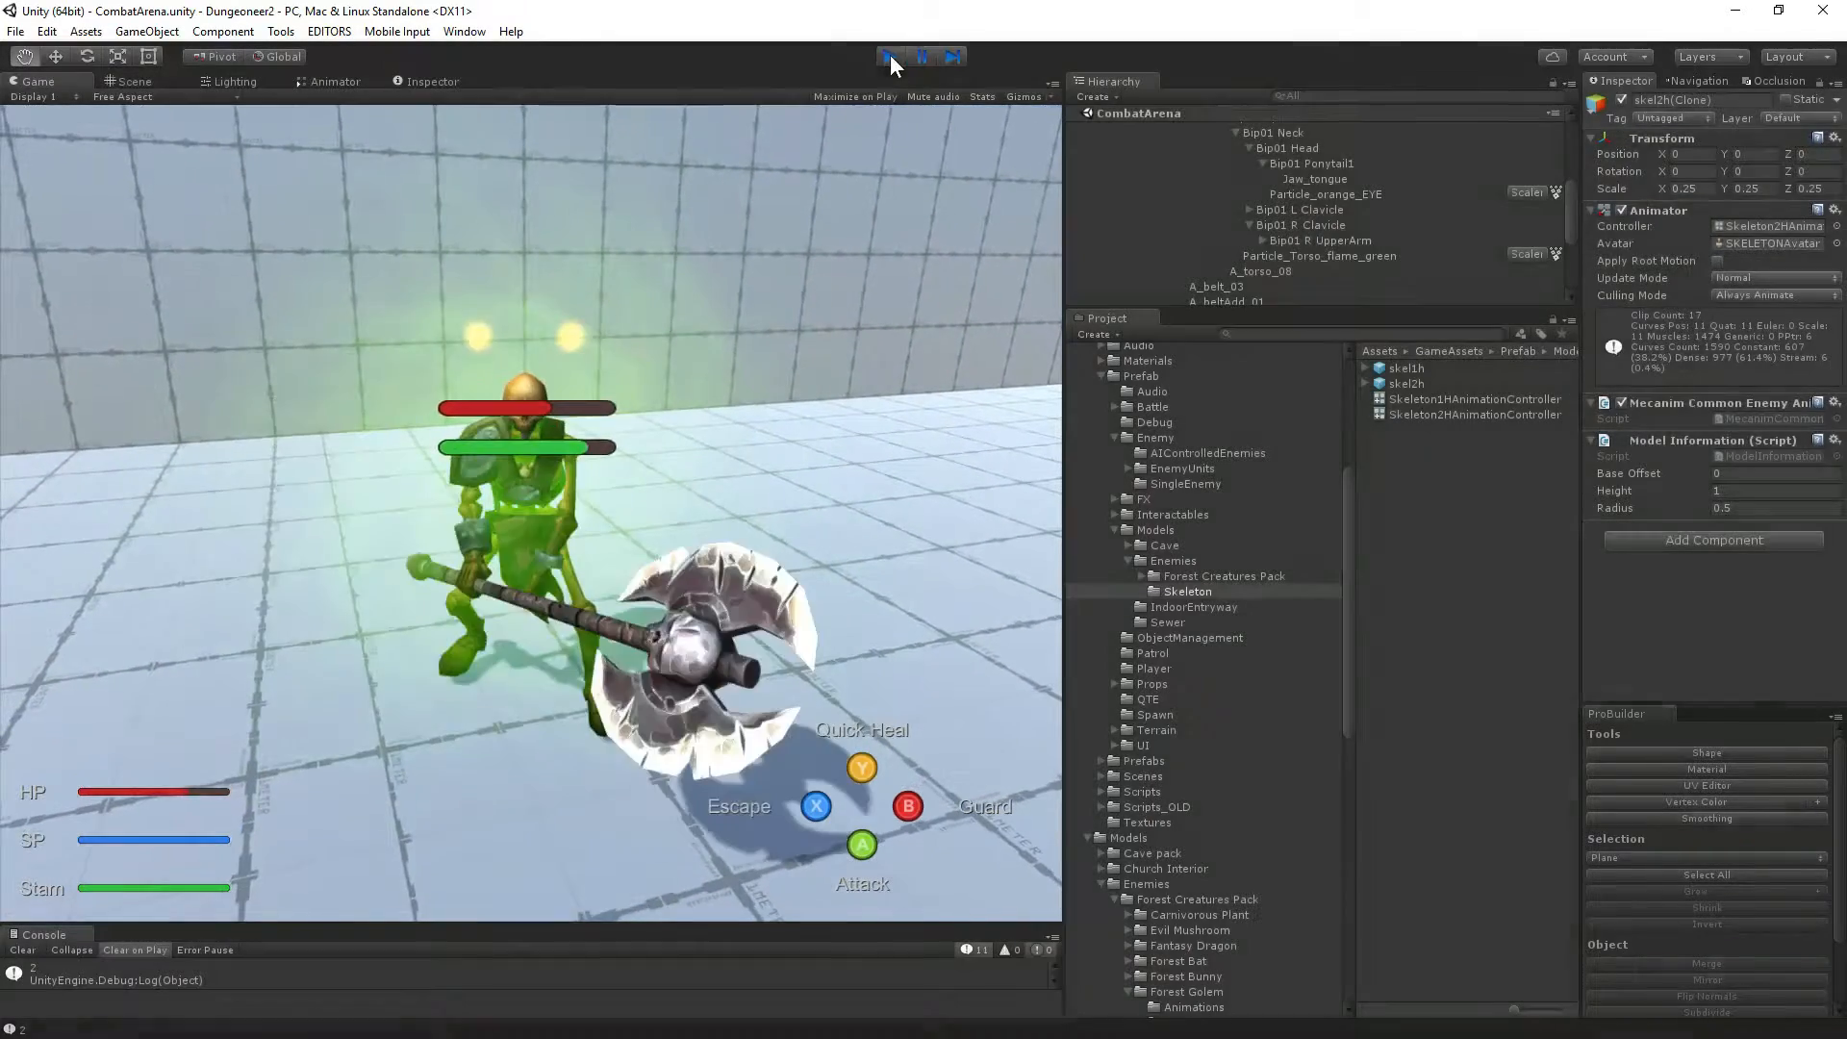
left_click(890, 56)
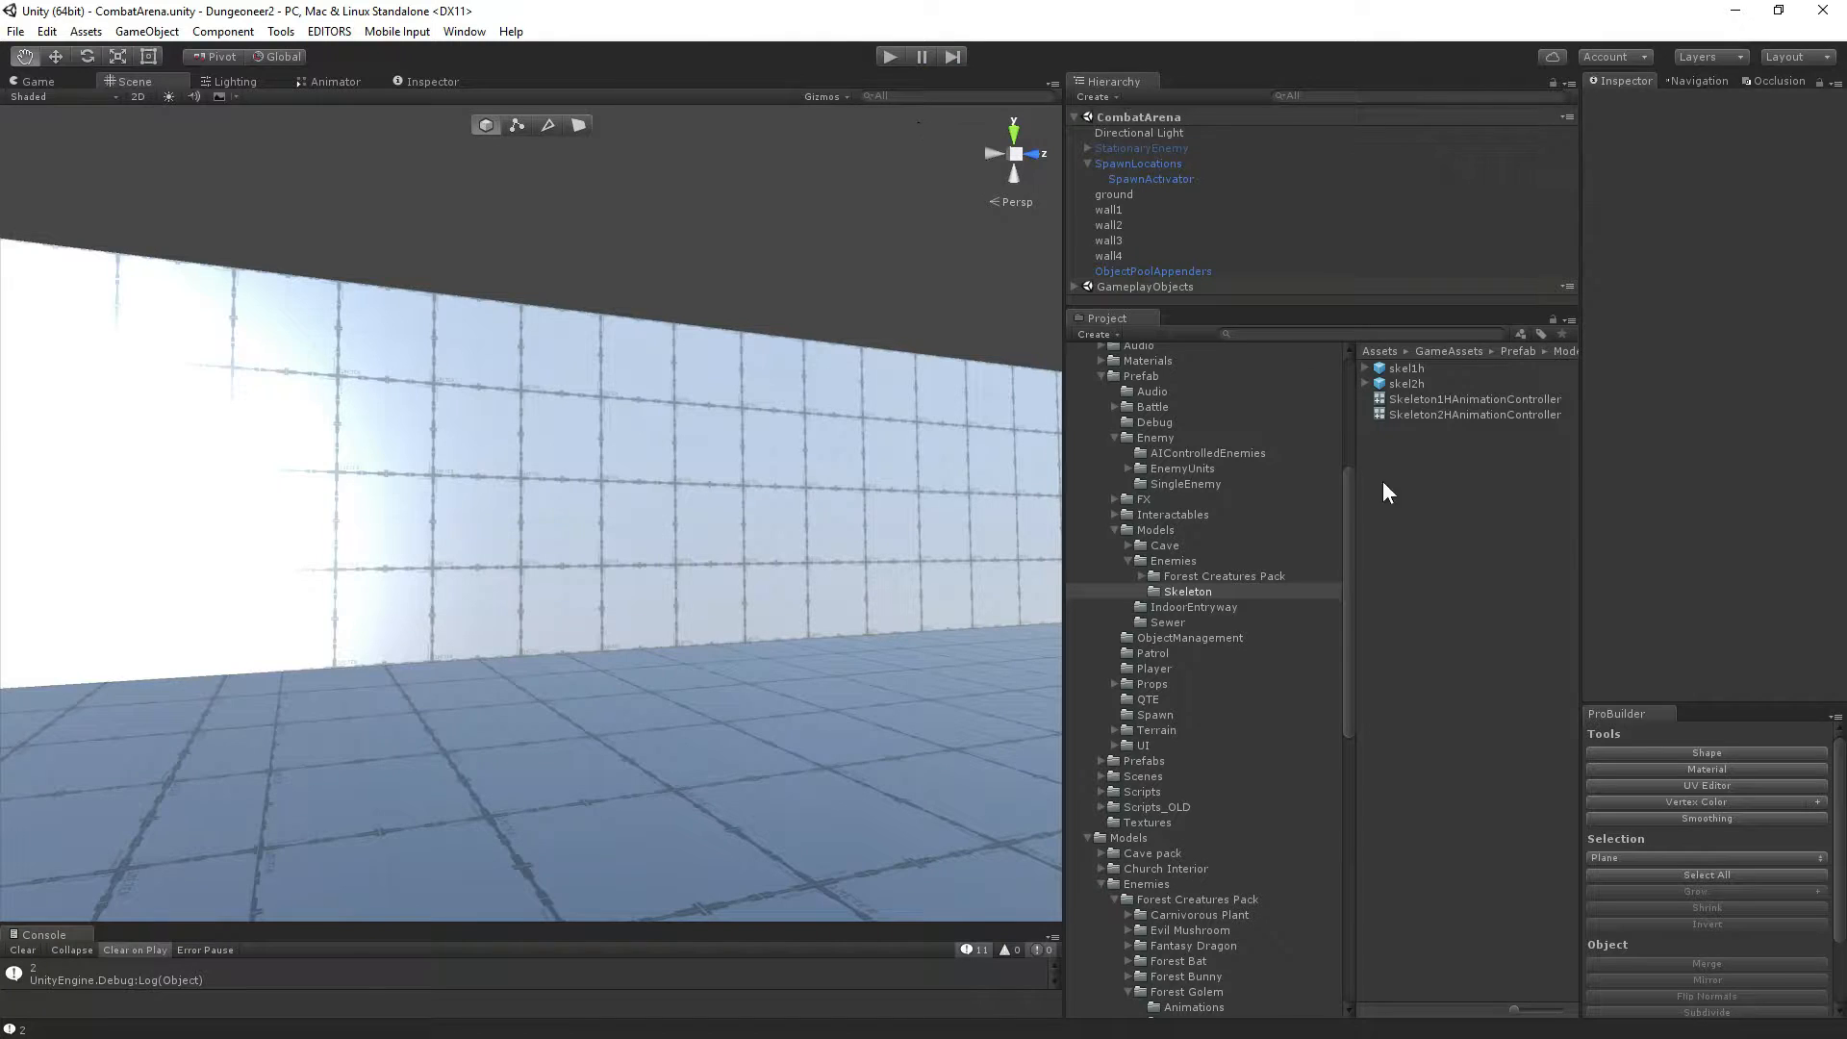
Locate the source clips assigned to tmpAttack1 and tmpAttack2 in Skeleton2HAnimationController.
left_click(1453, 415)
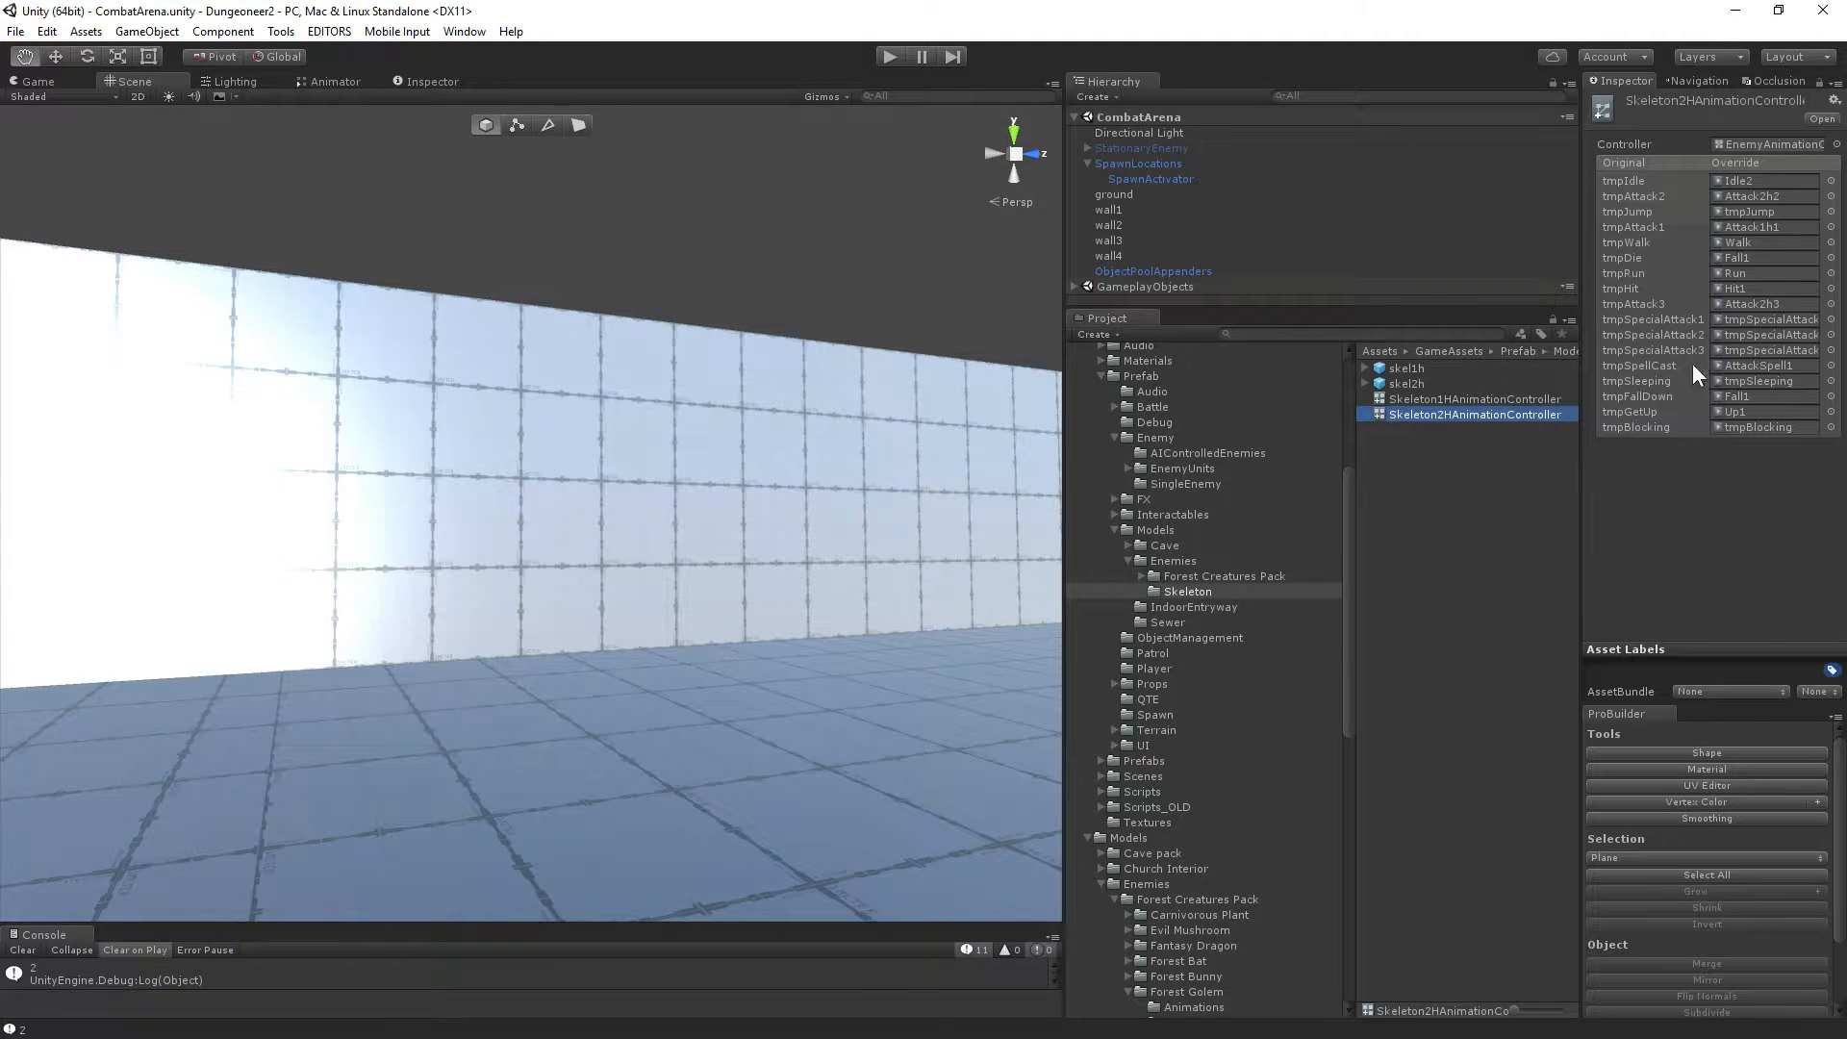
left_click(1735, 228)
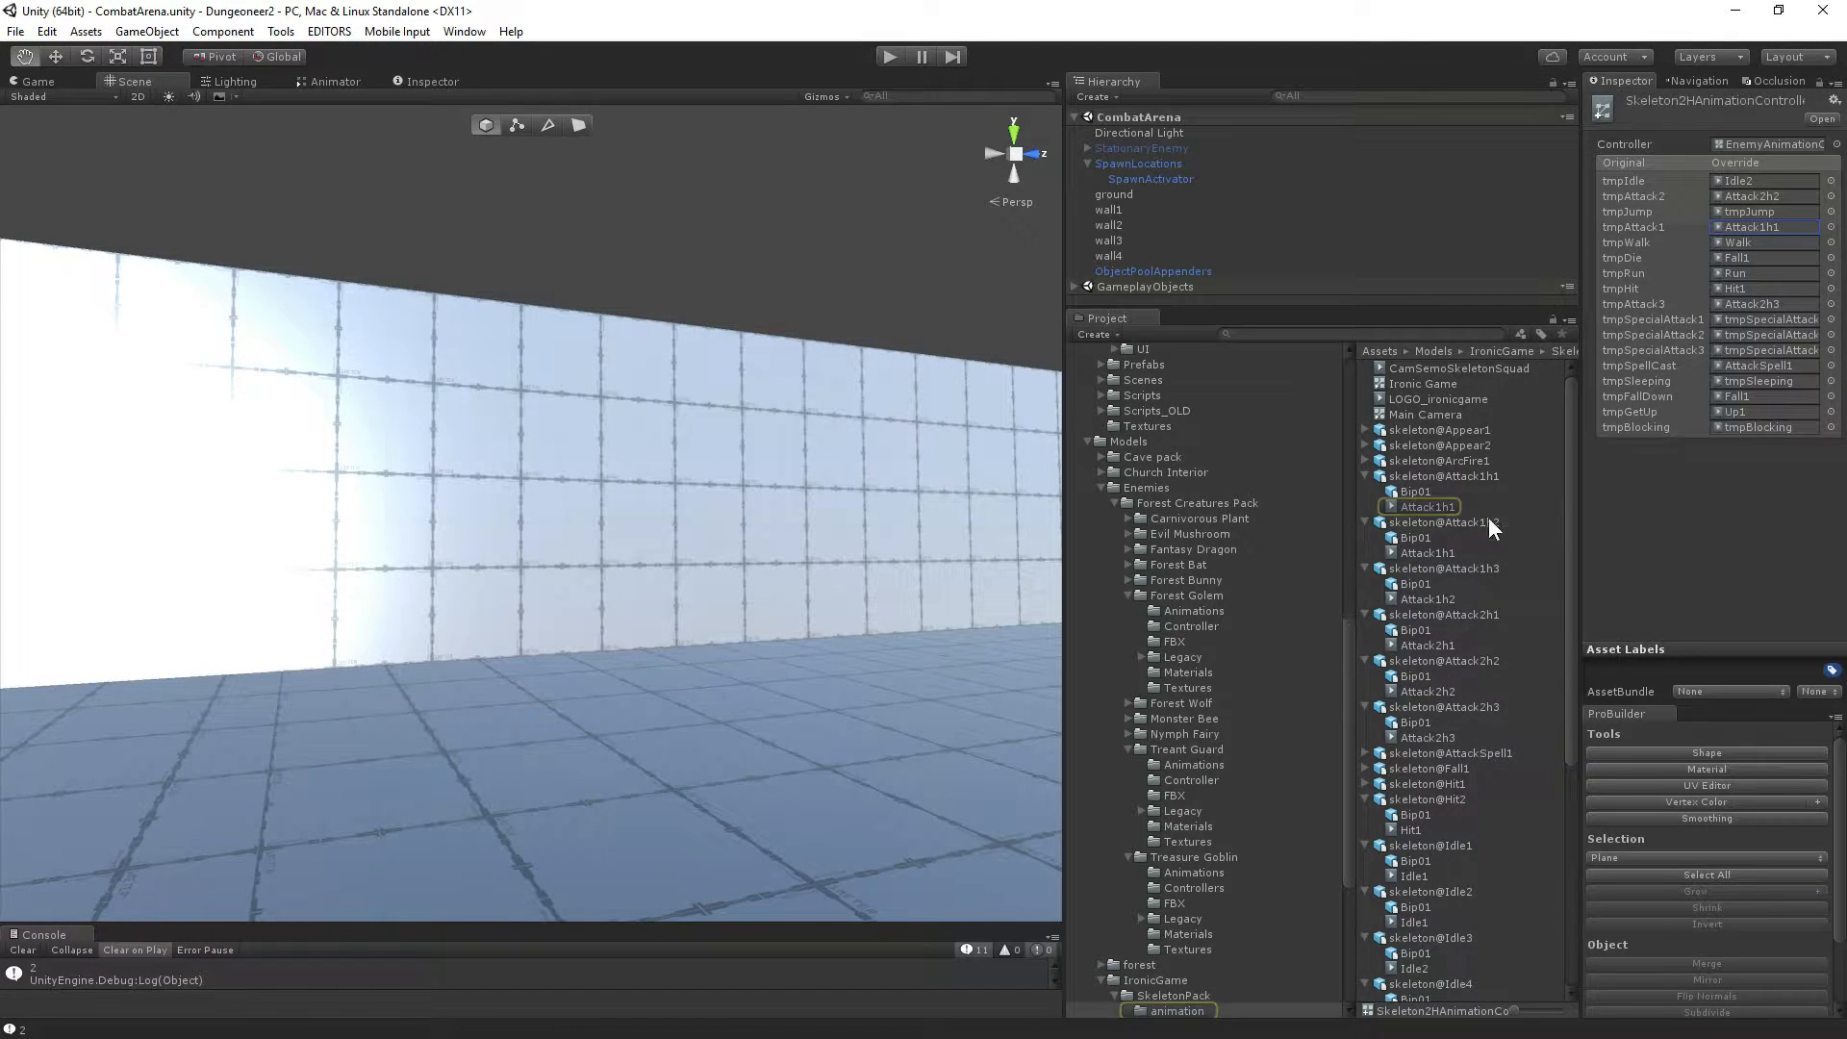
left_click(1767, 197)
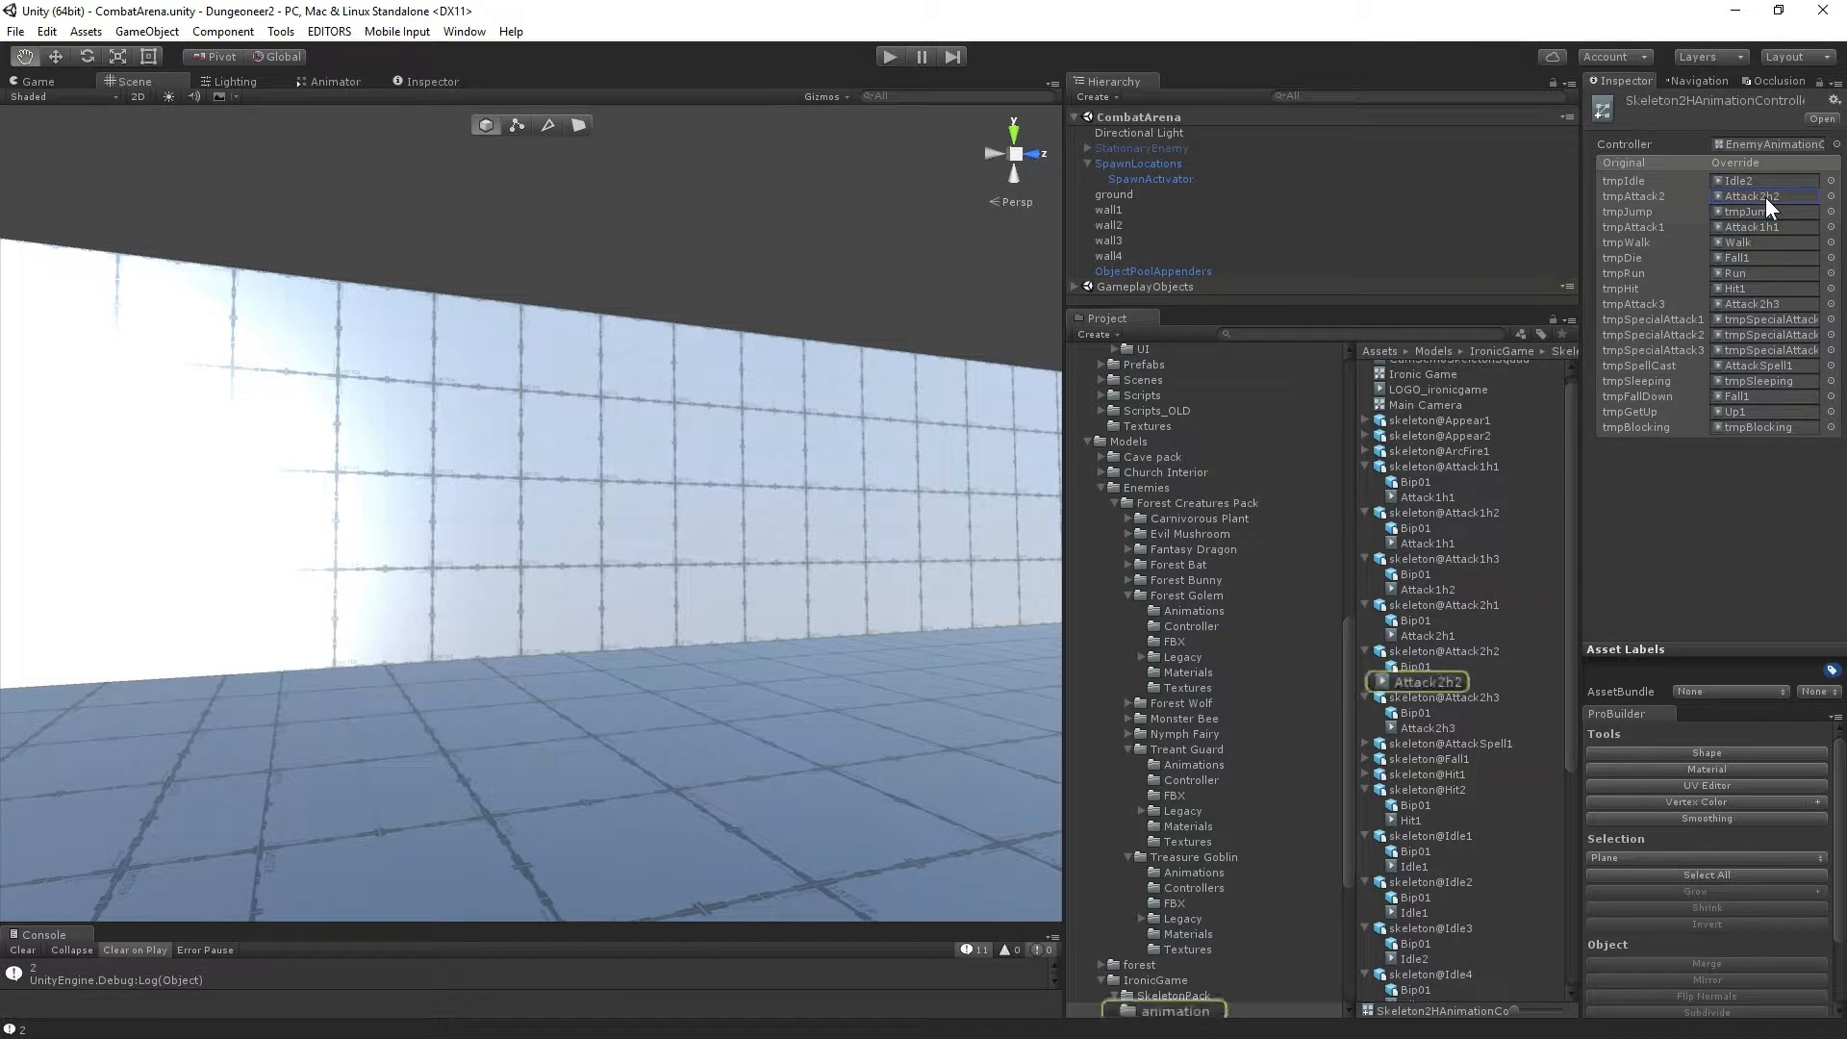
Preview the Attack2h2 animation clip in the wide second Inspector with an enlarged preview area.
left_click(1447, 677)
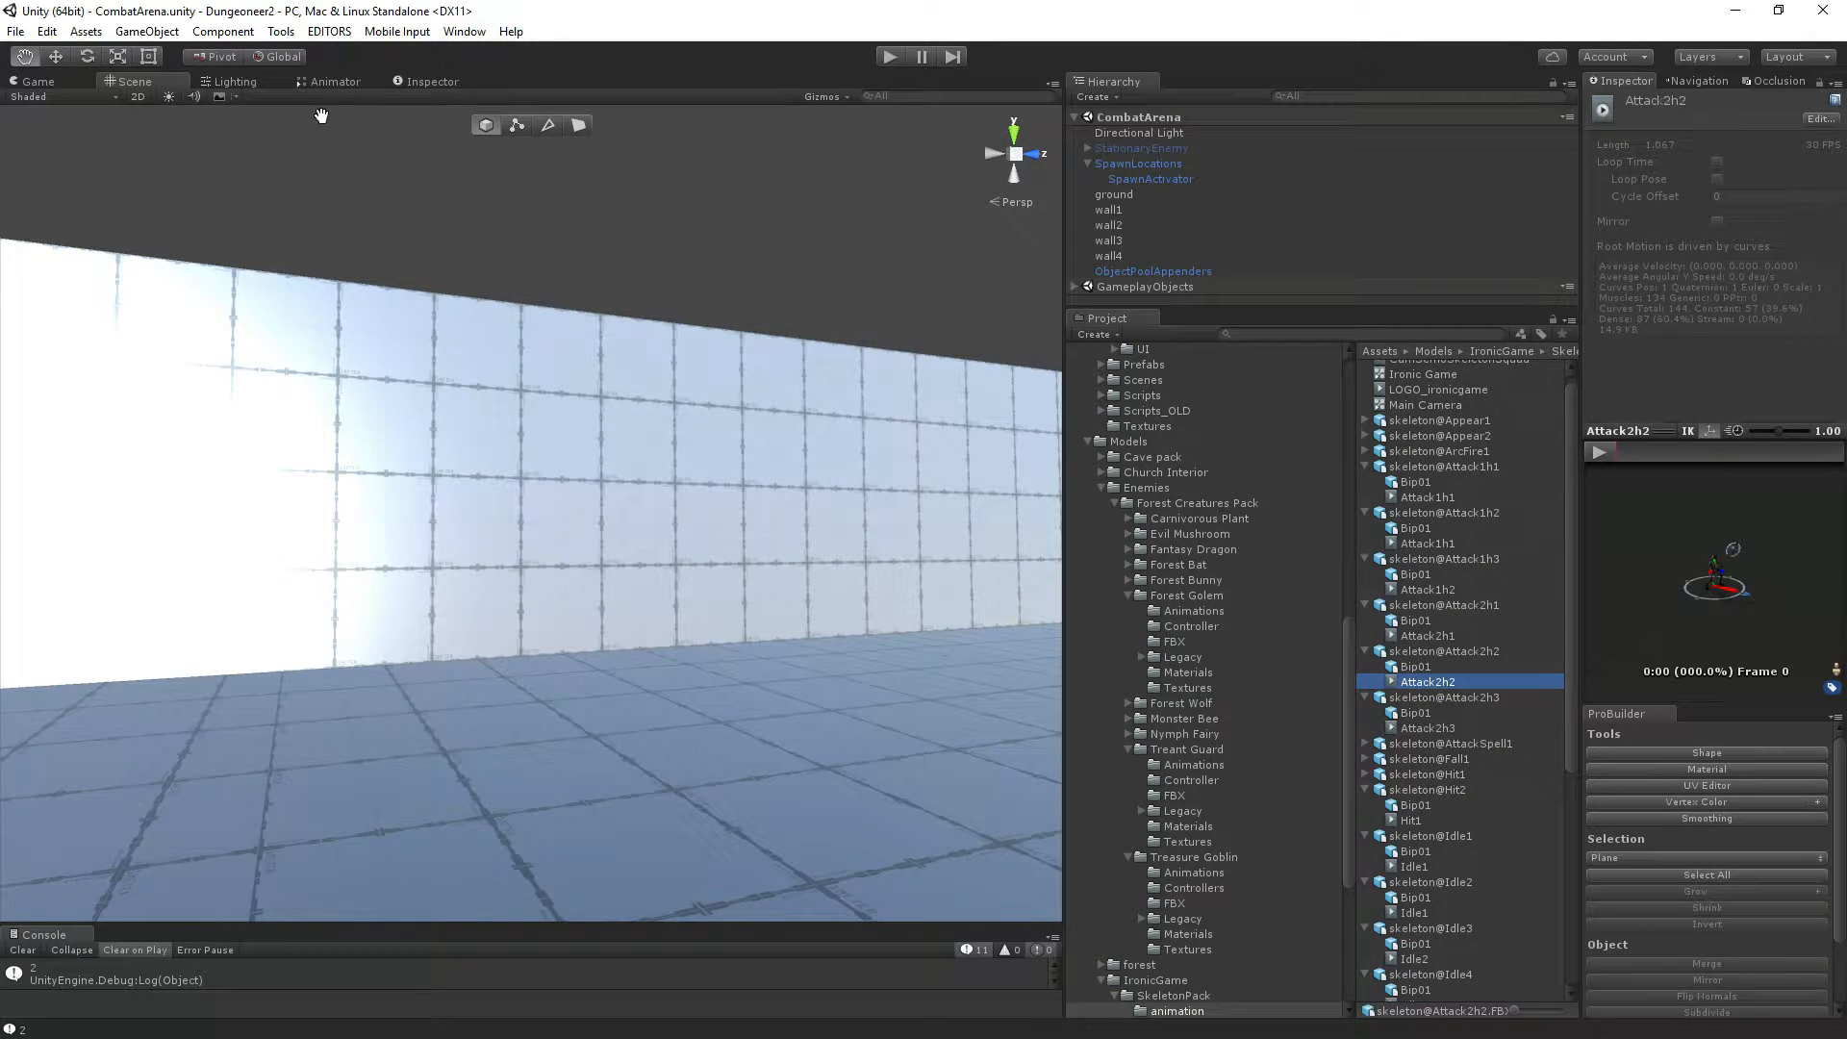
left_click(433, 82)
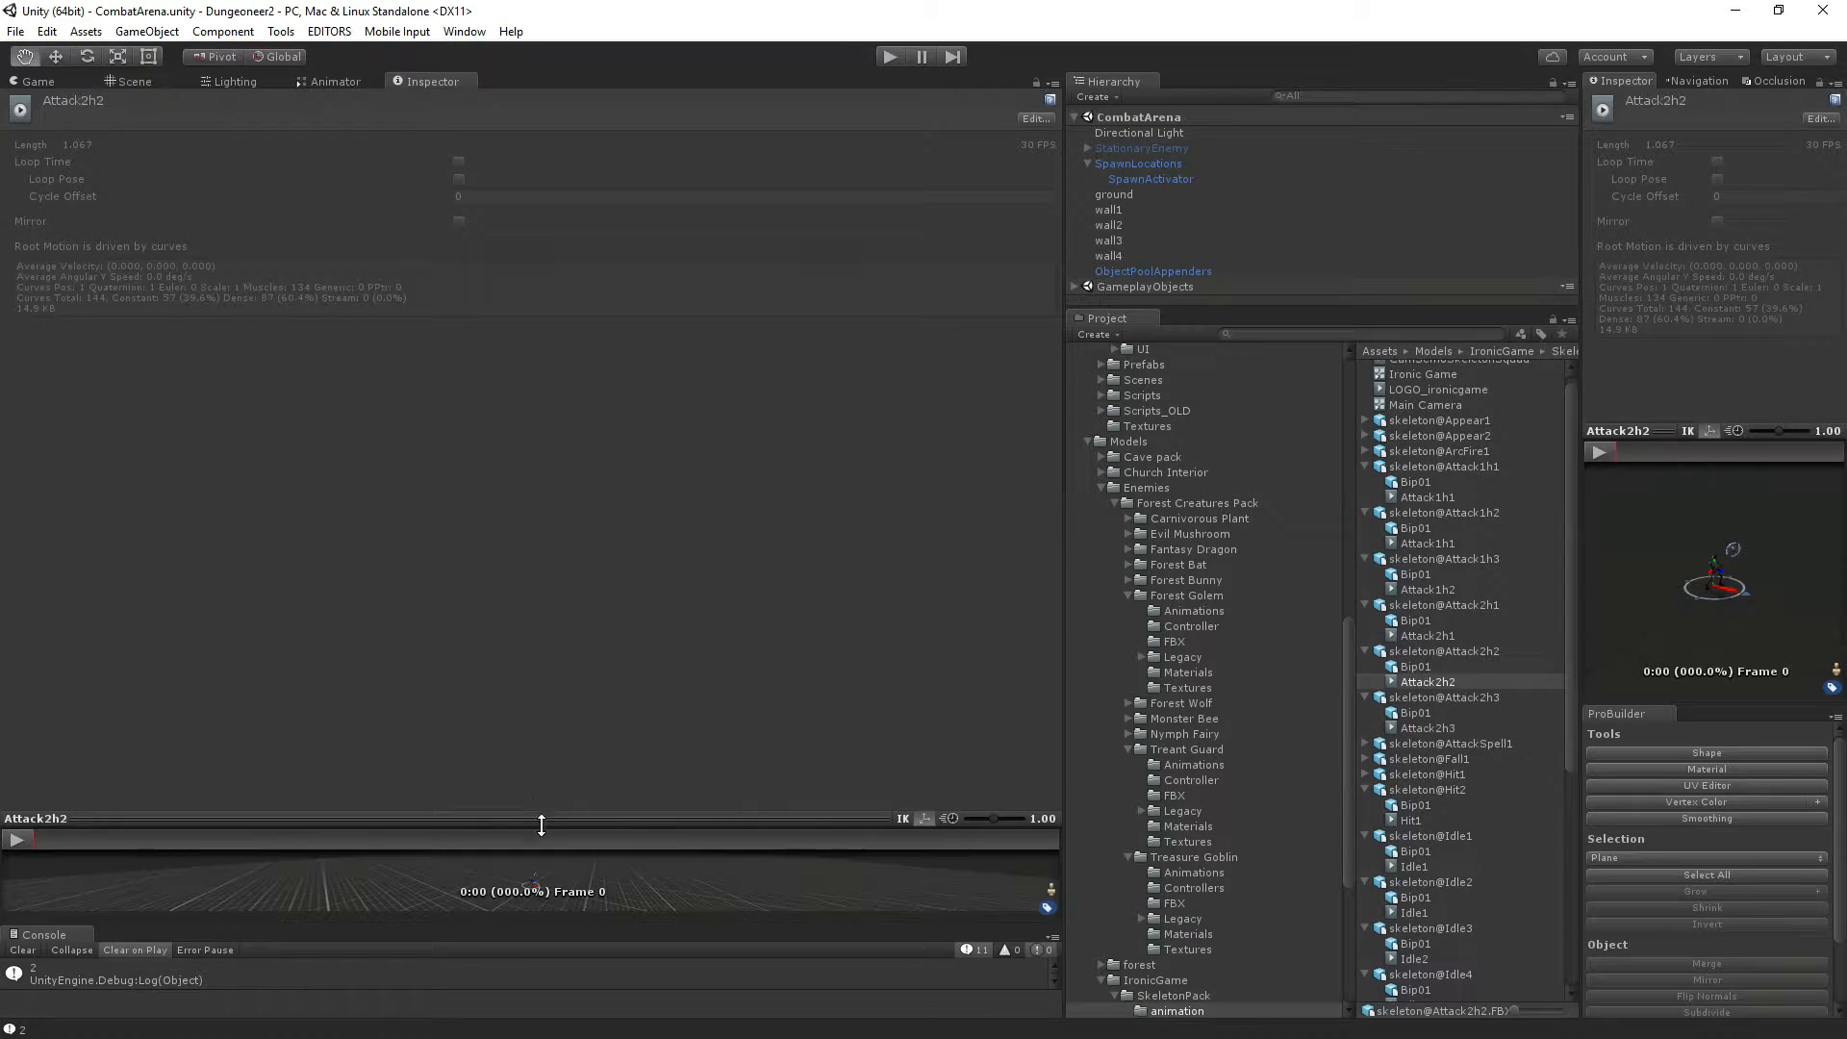
left_click_drag(542, 825, 540, 490)
left_click(17, 504)
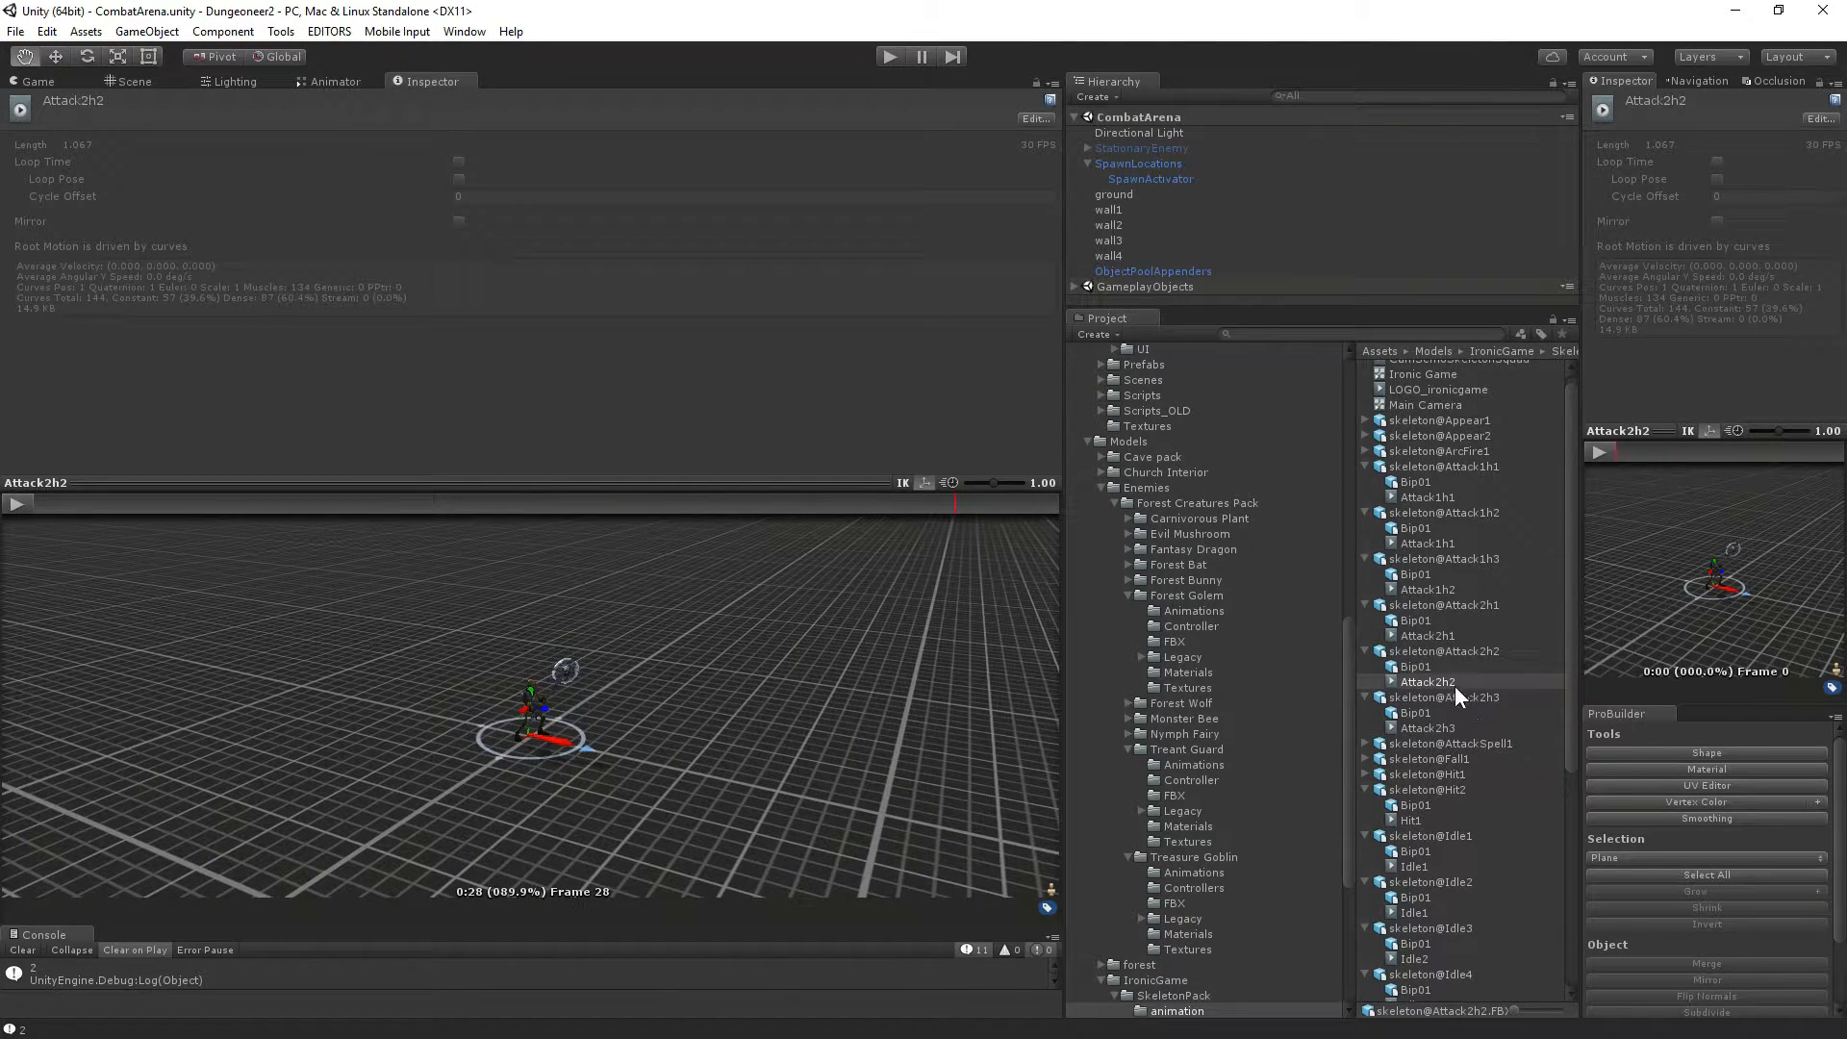
Play and pause the preview of the Attack2h1 animation clip.
left_click(1433, 637)
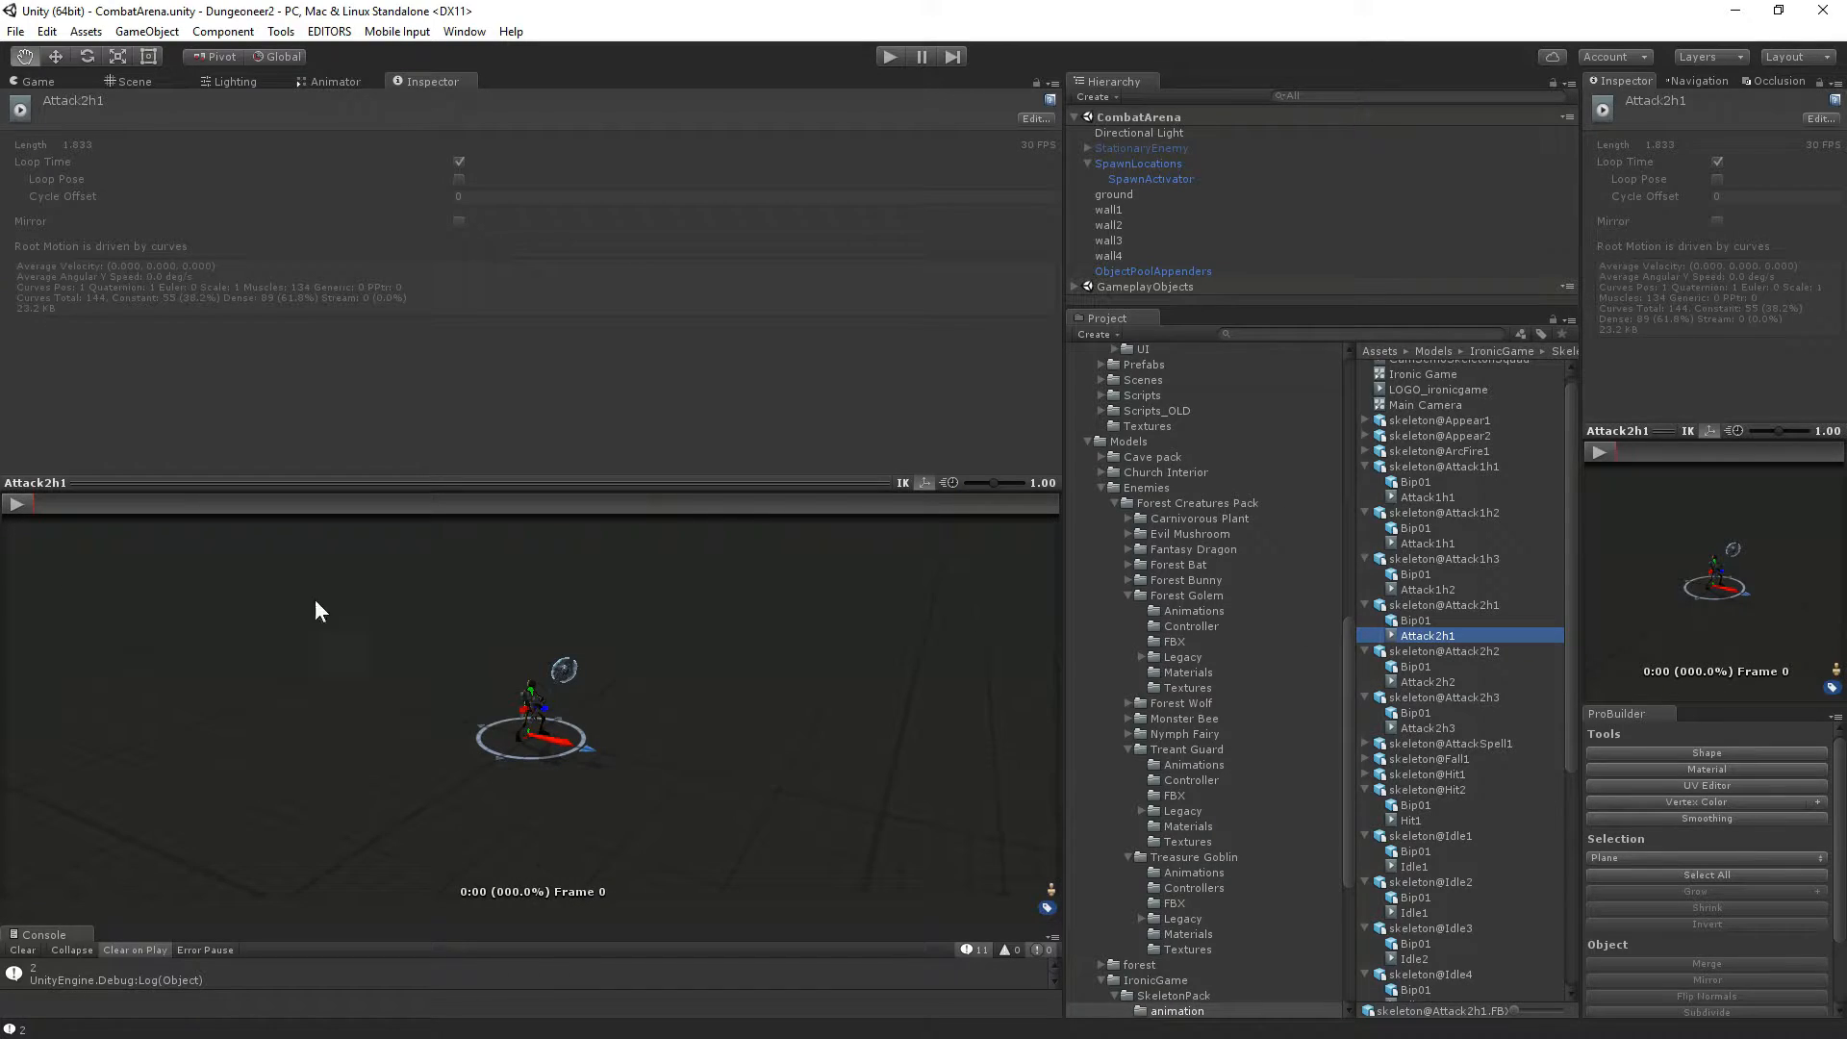
left_click(19, 503)
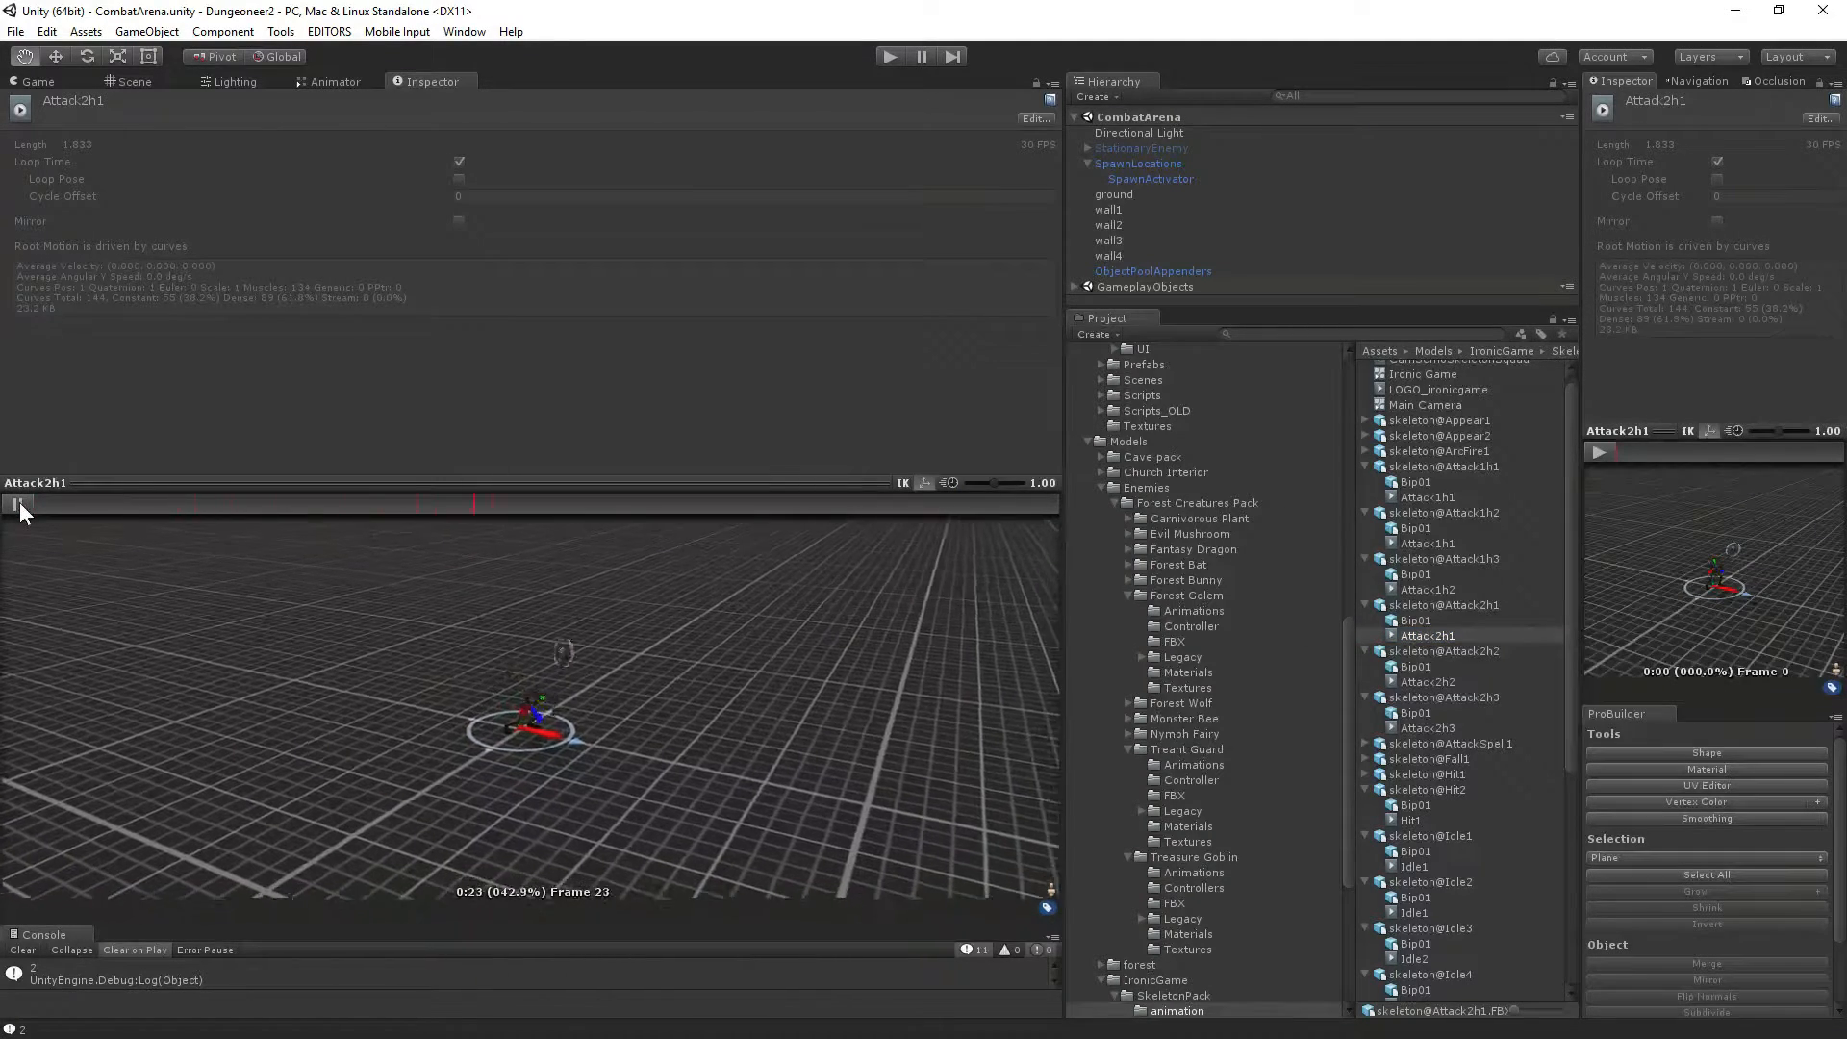
left_click(20, 502)
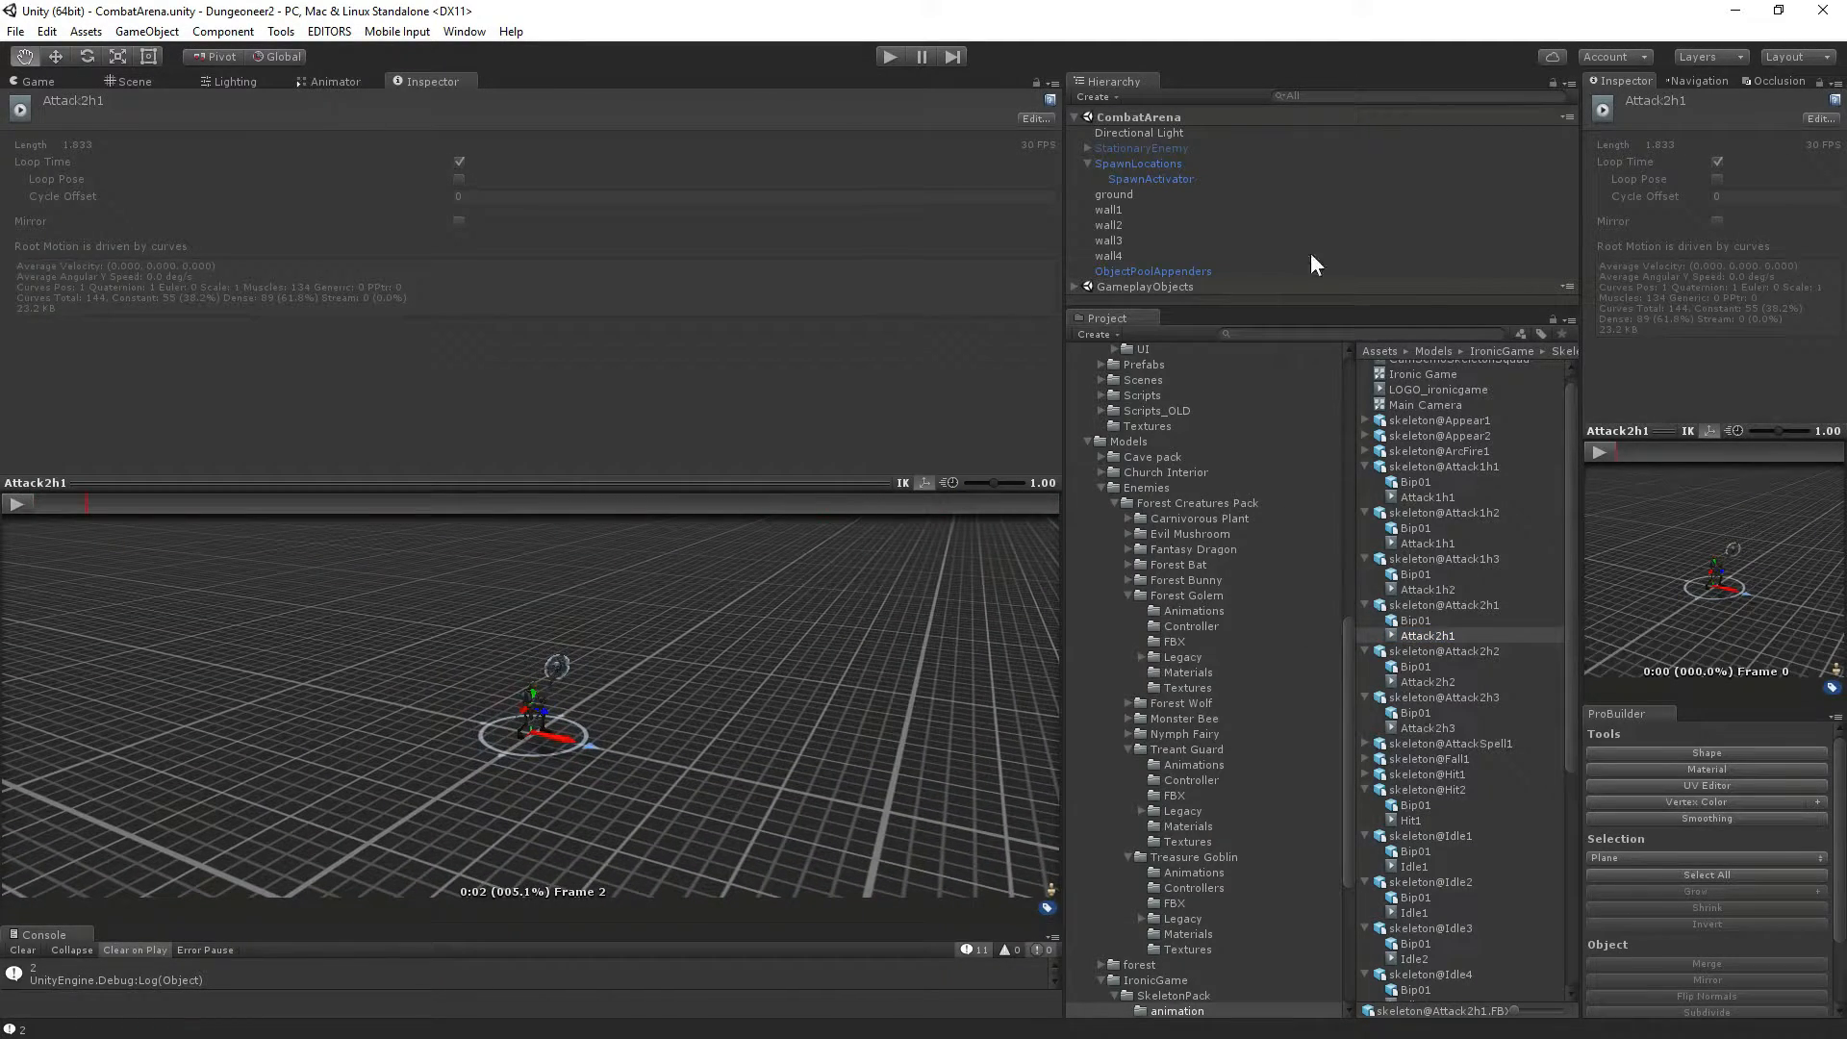
Open Skeleton2HAnimationController from the Skeleton prefab folder and lock the narrow Inspector on it.
scroll(1469, 453, "up", 1)
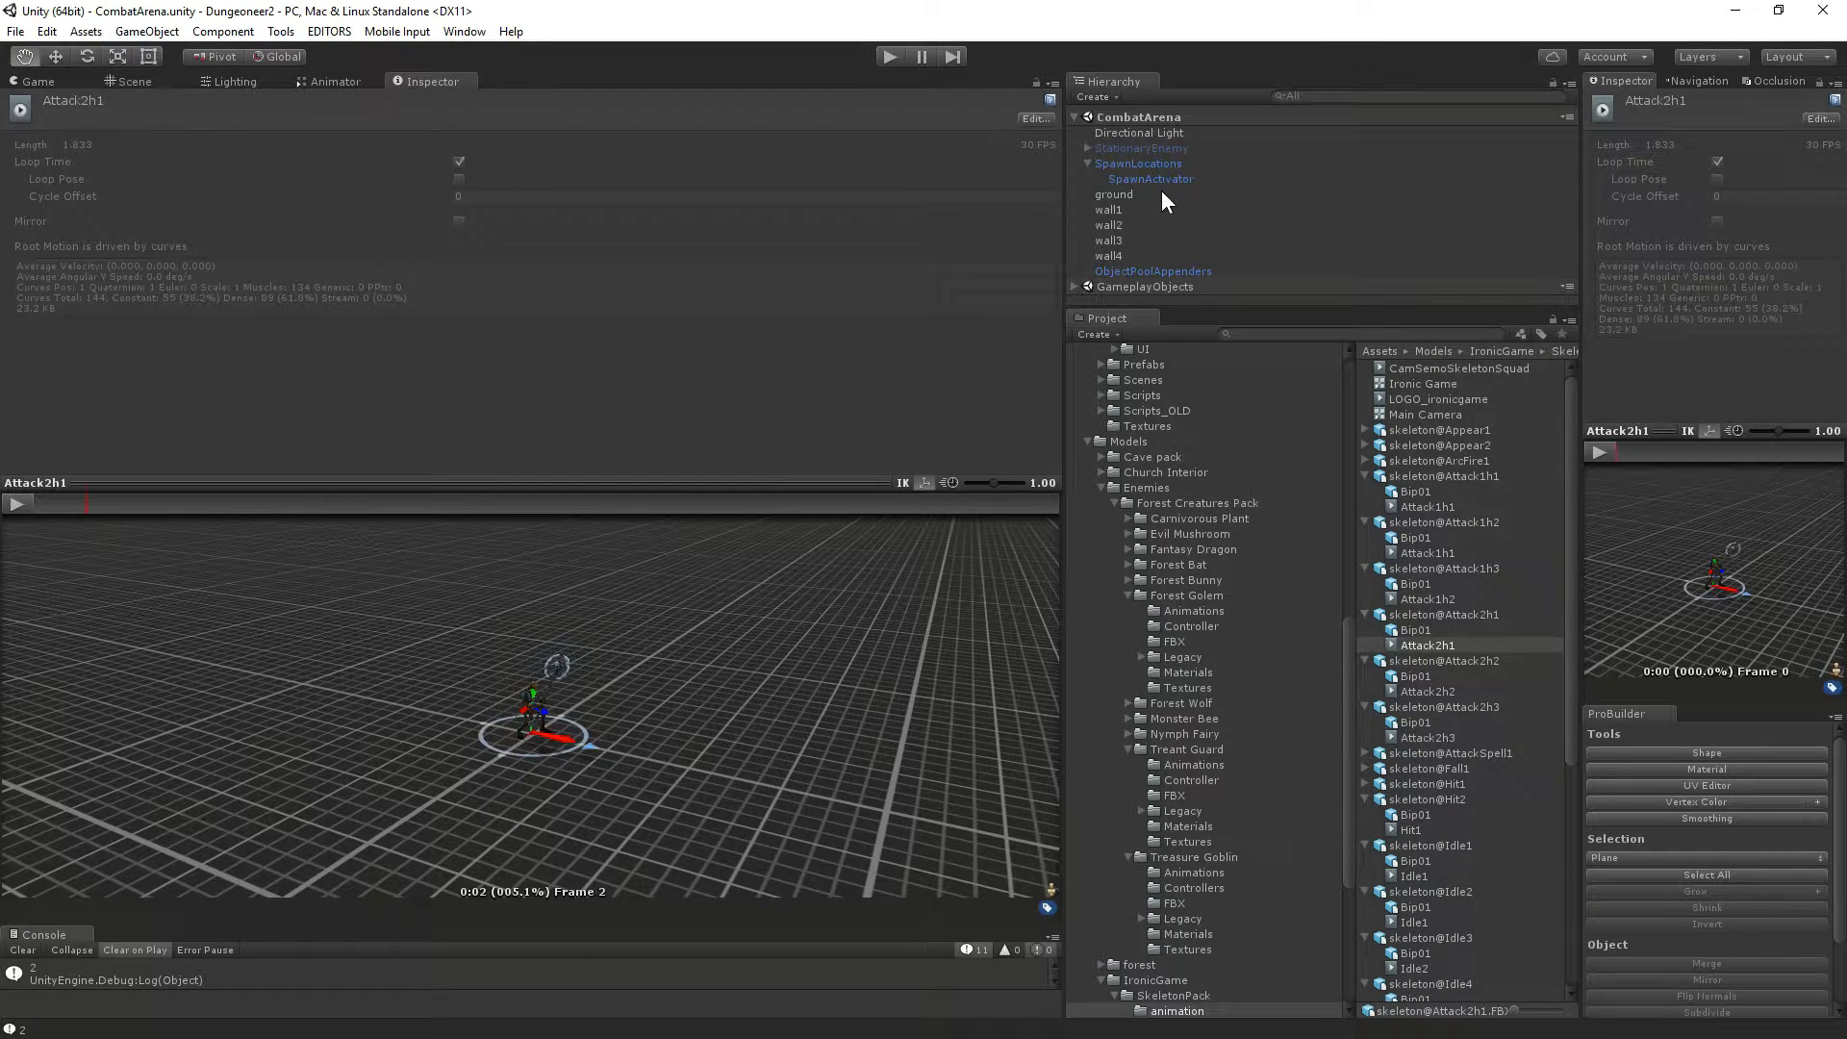
scroll(1330, 519, "up", 15)
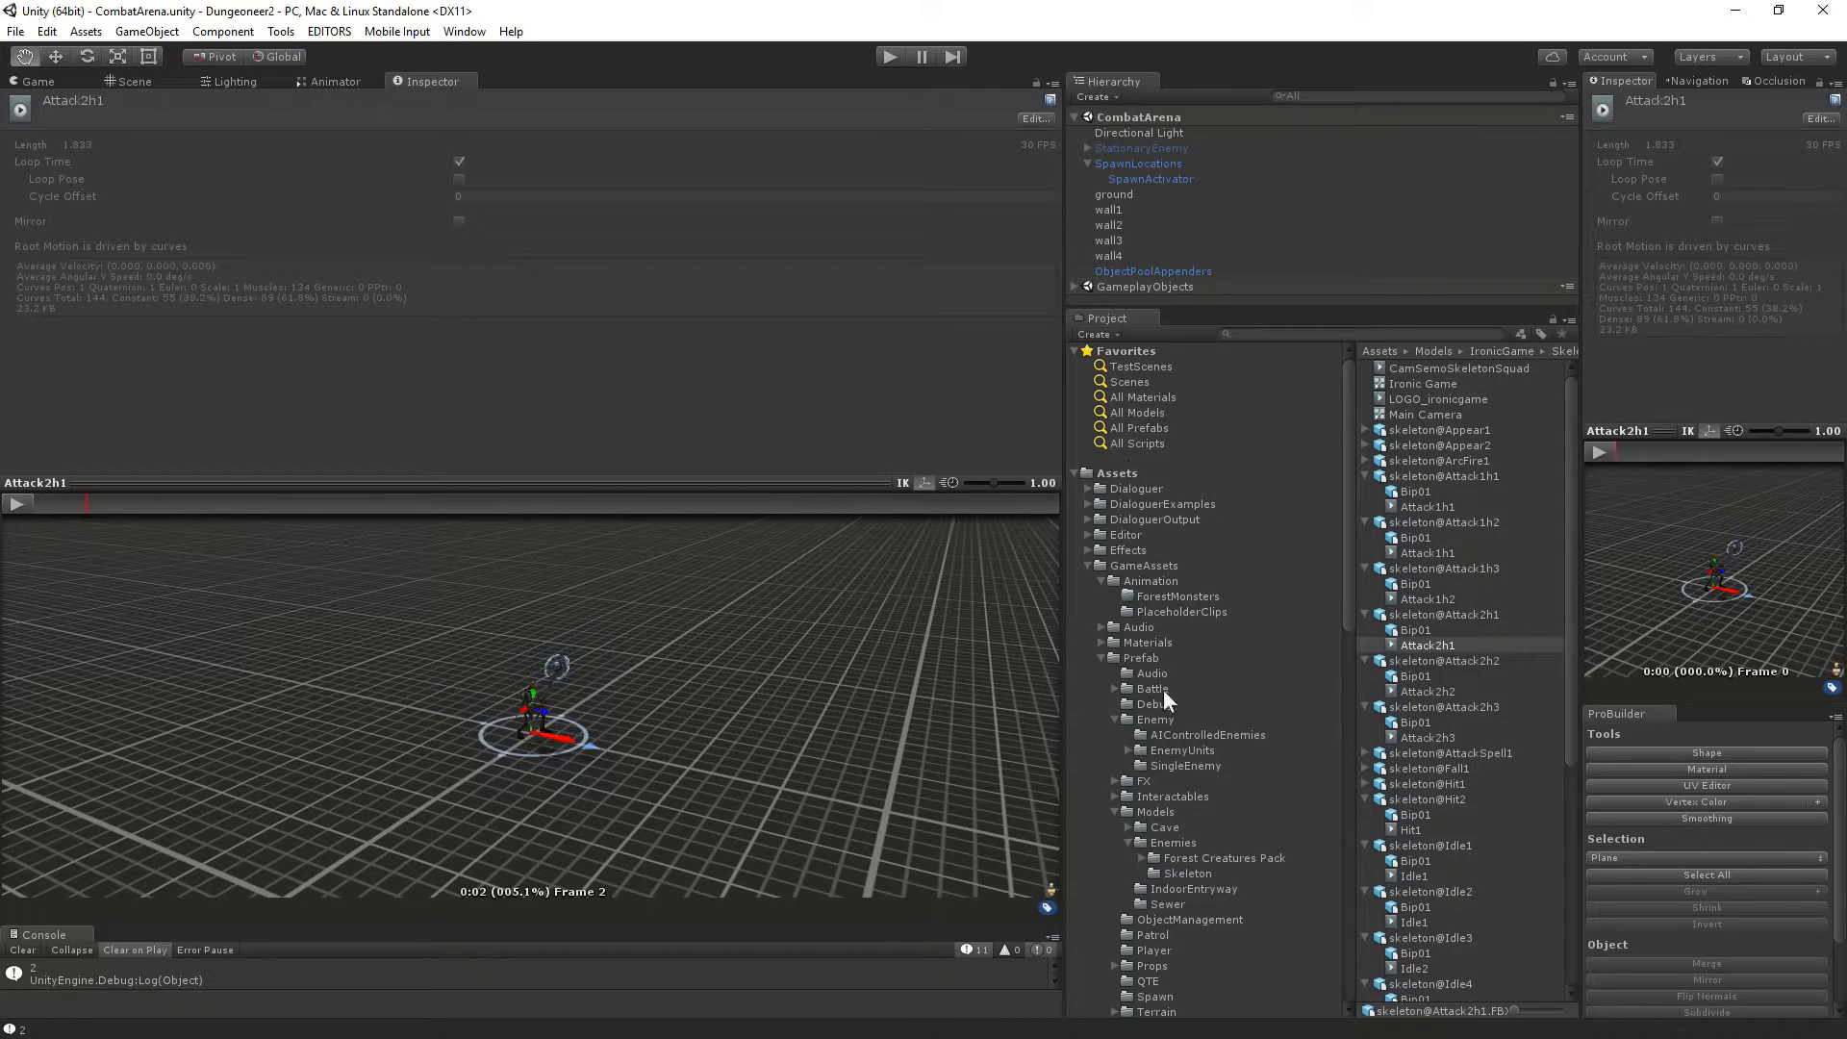
scroll(1179, 731, "down", 3)
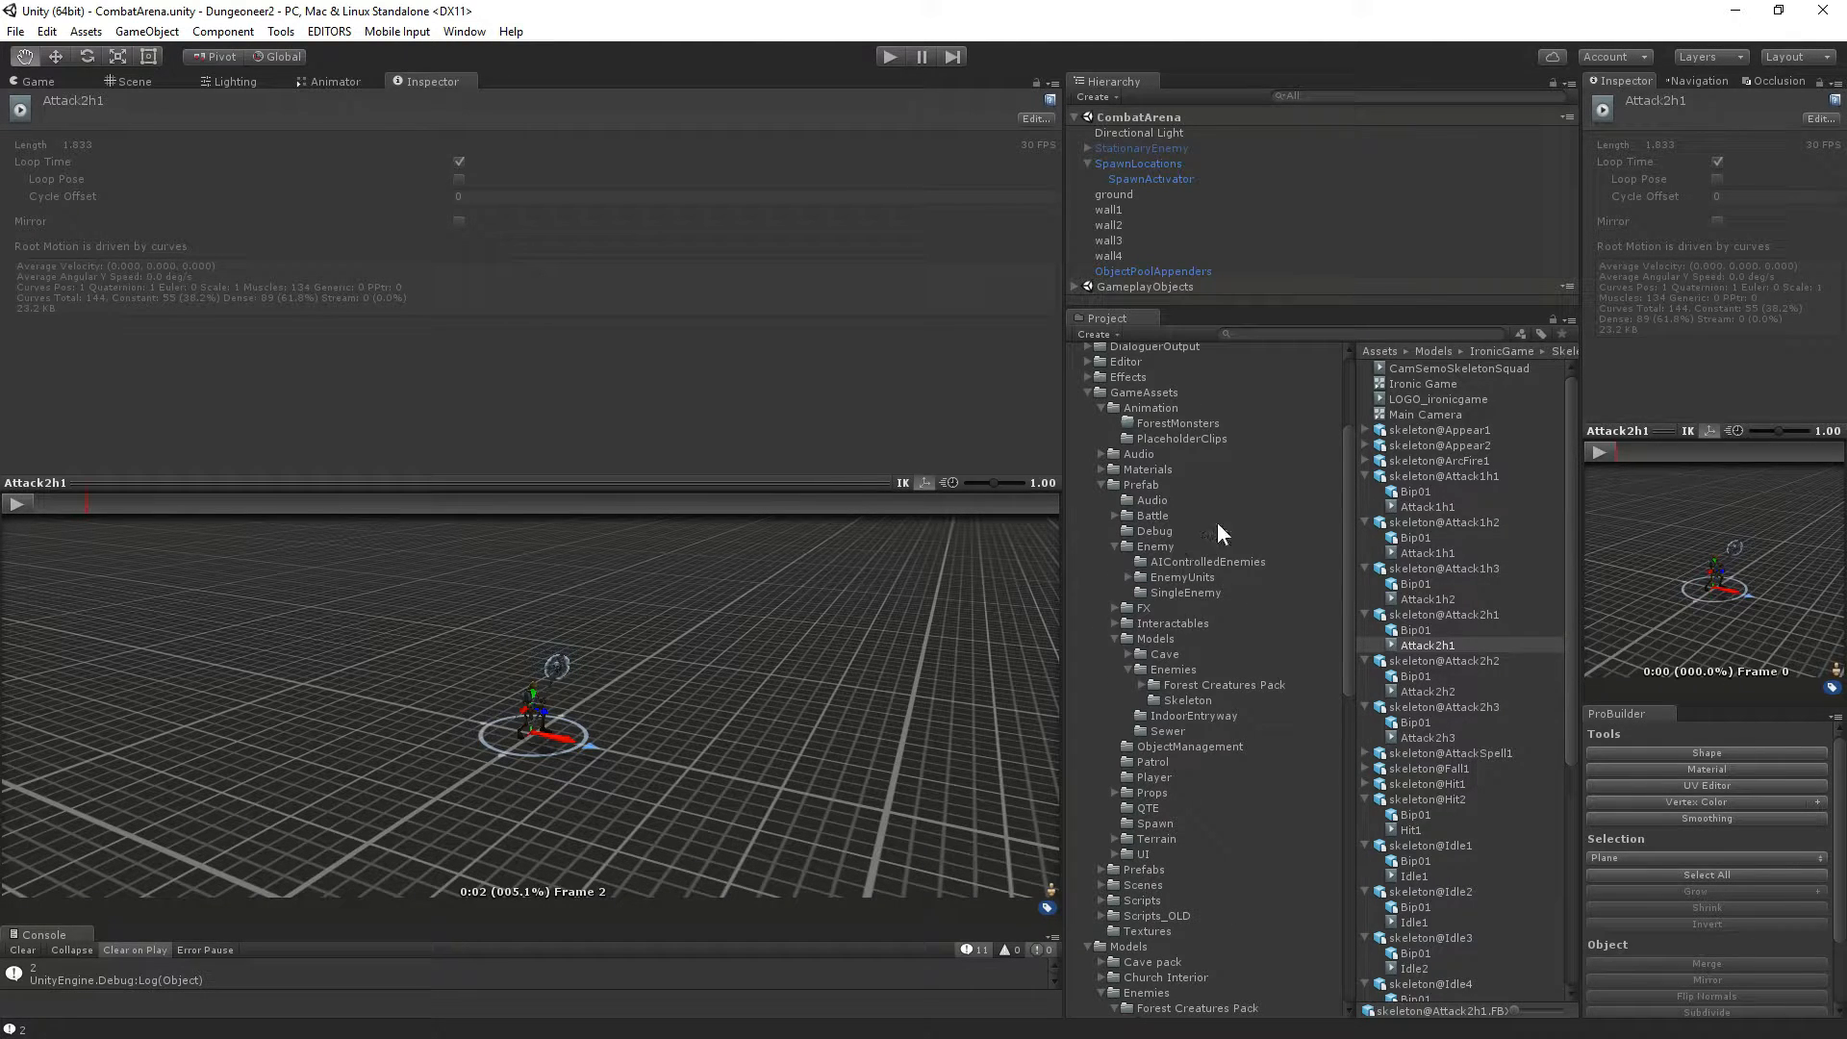
scroll(1195, 696, "down", 1)
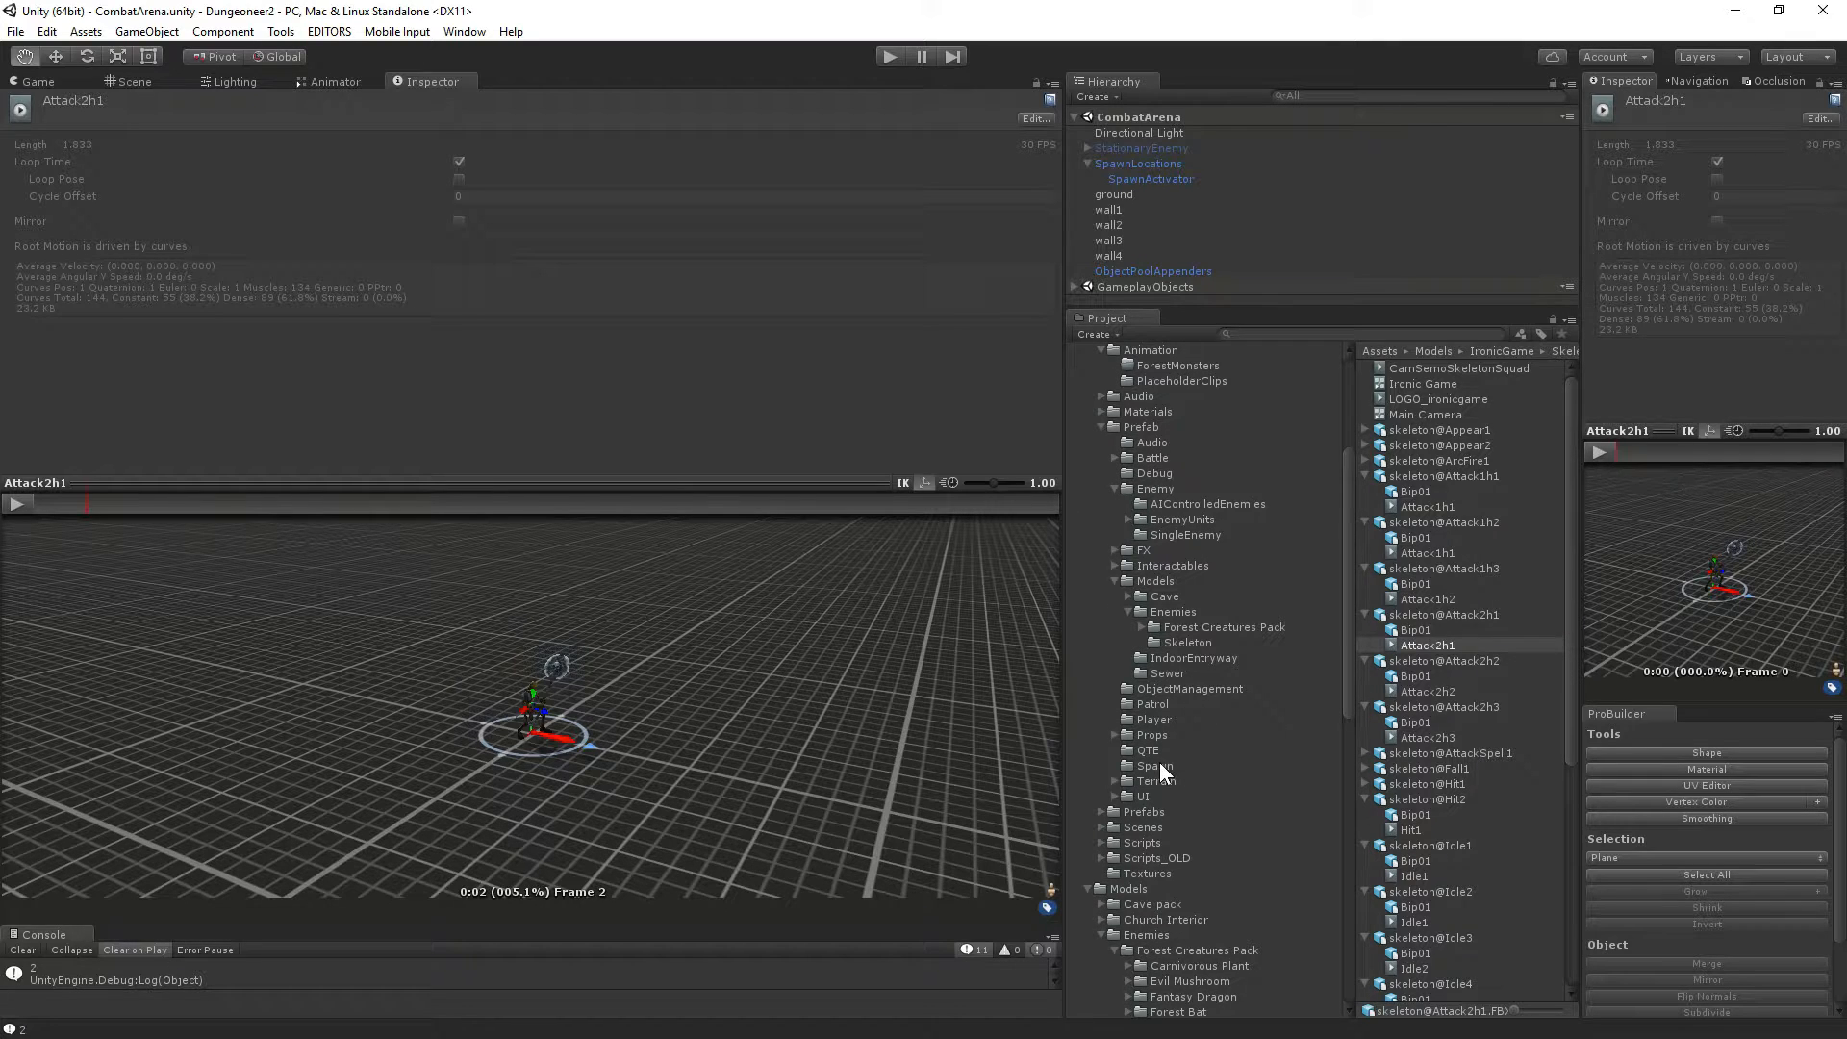
left_click(1183, 644)
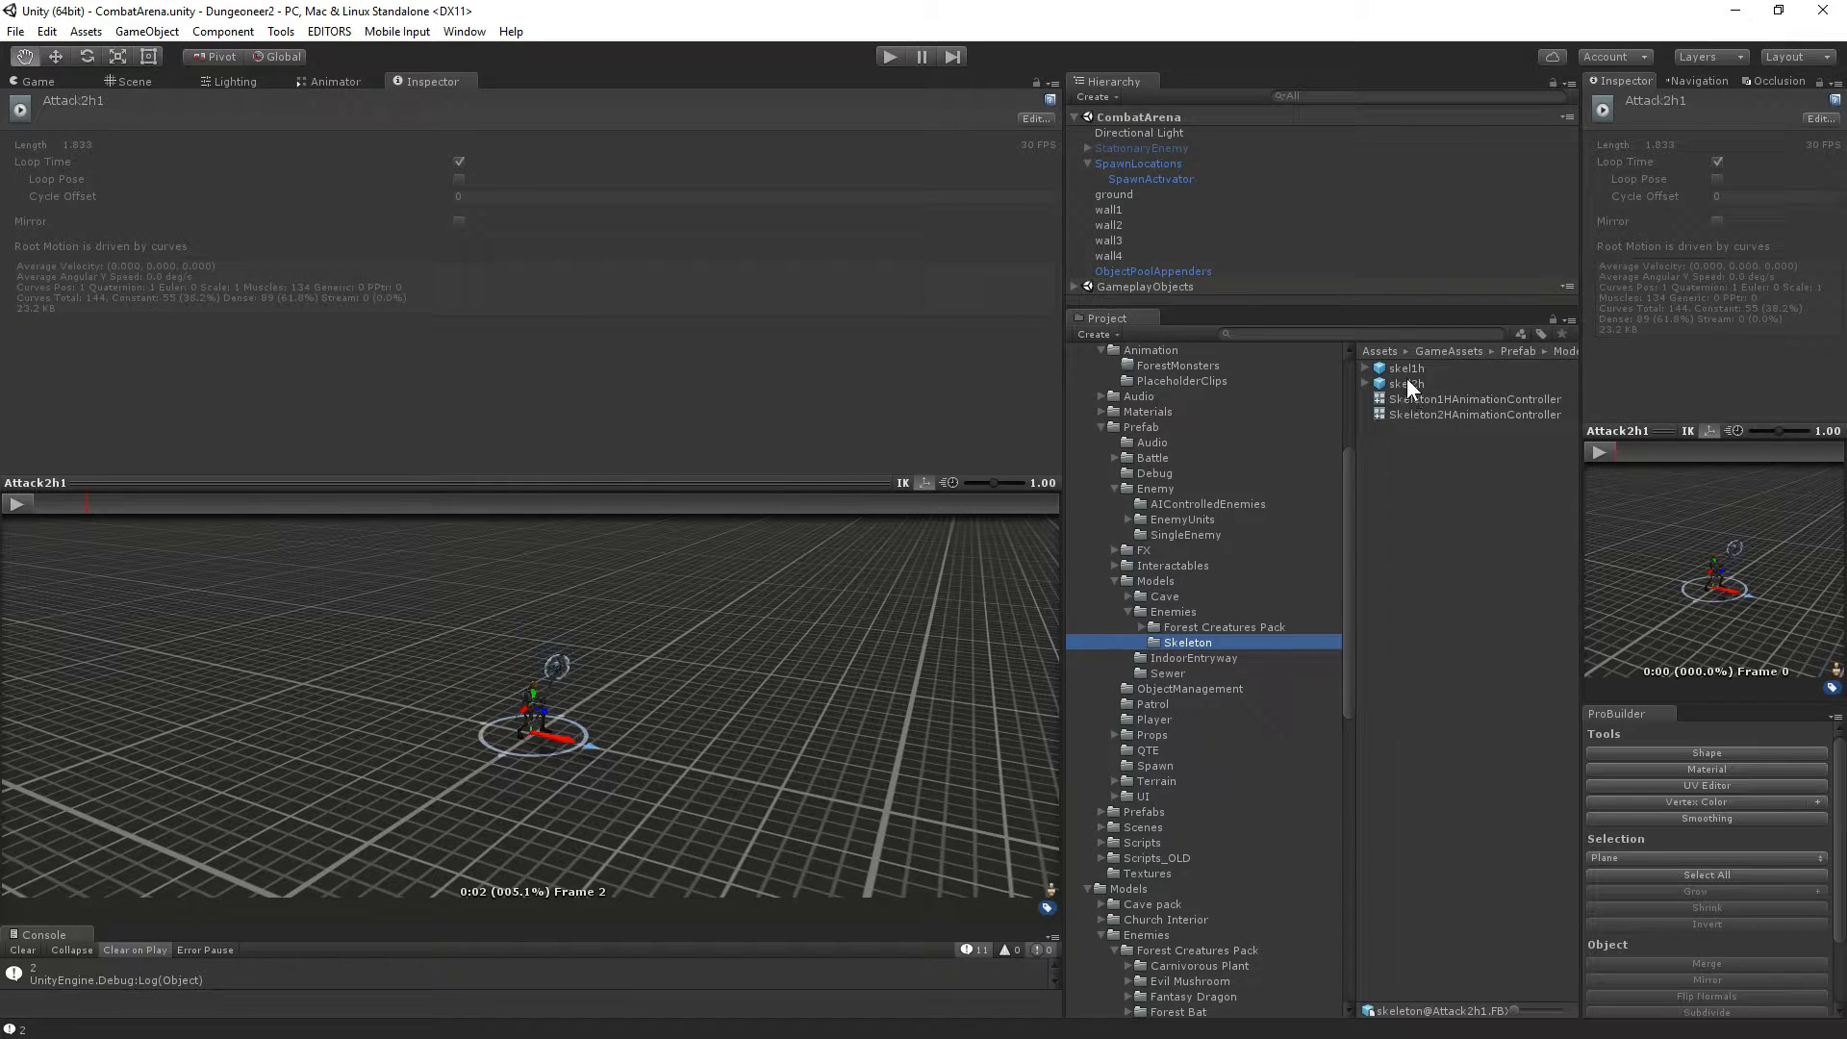
left_click(1420, 412)
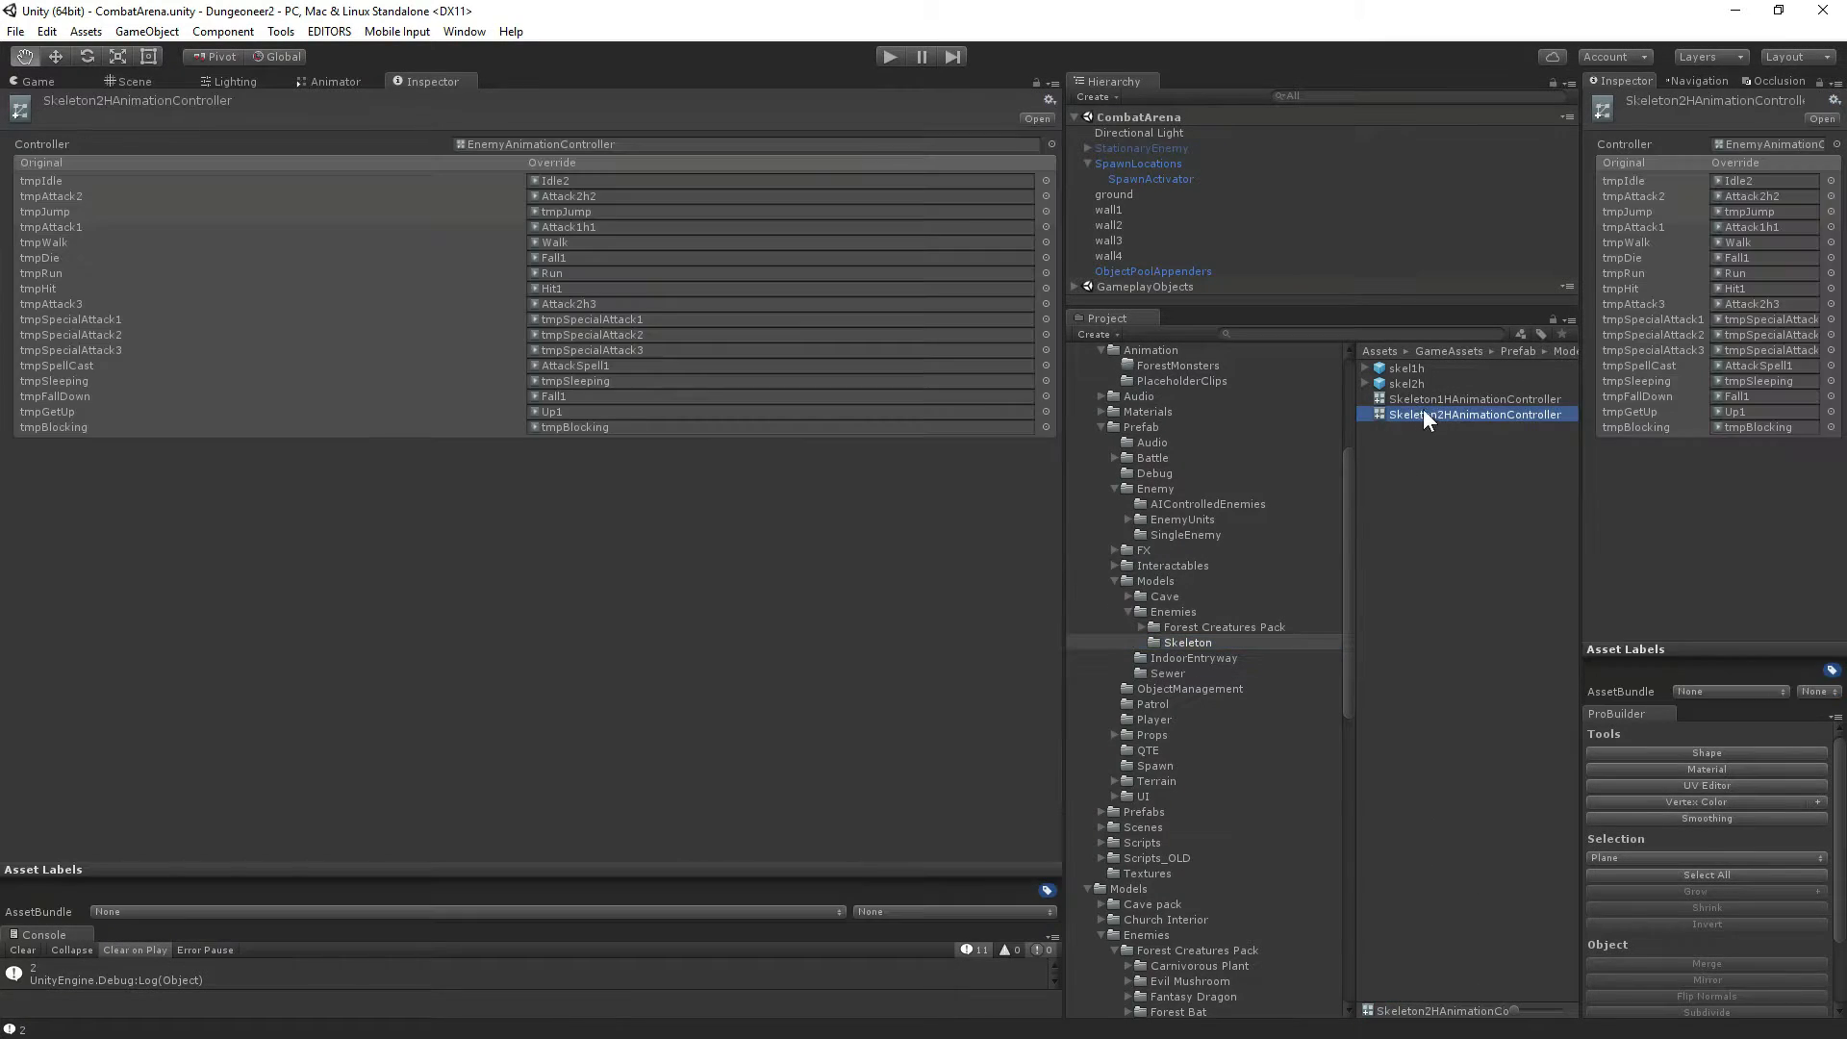
left_click(1825, 91)
Assign the Attack2h1 clip from the SkeletonPack animation folder as the tmpAttack1 override.
scroll(1157, 779, "down", 8)
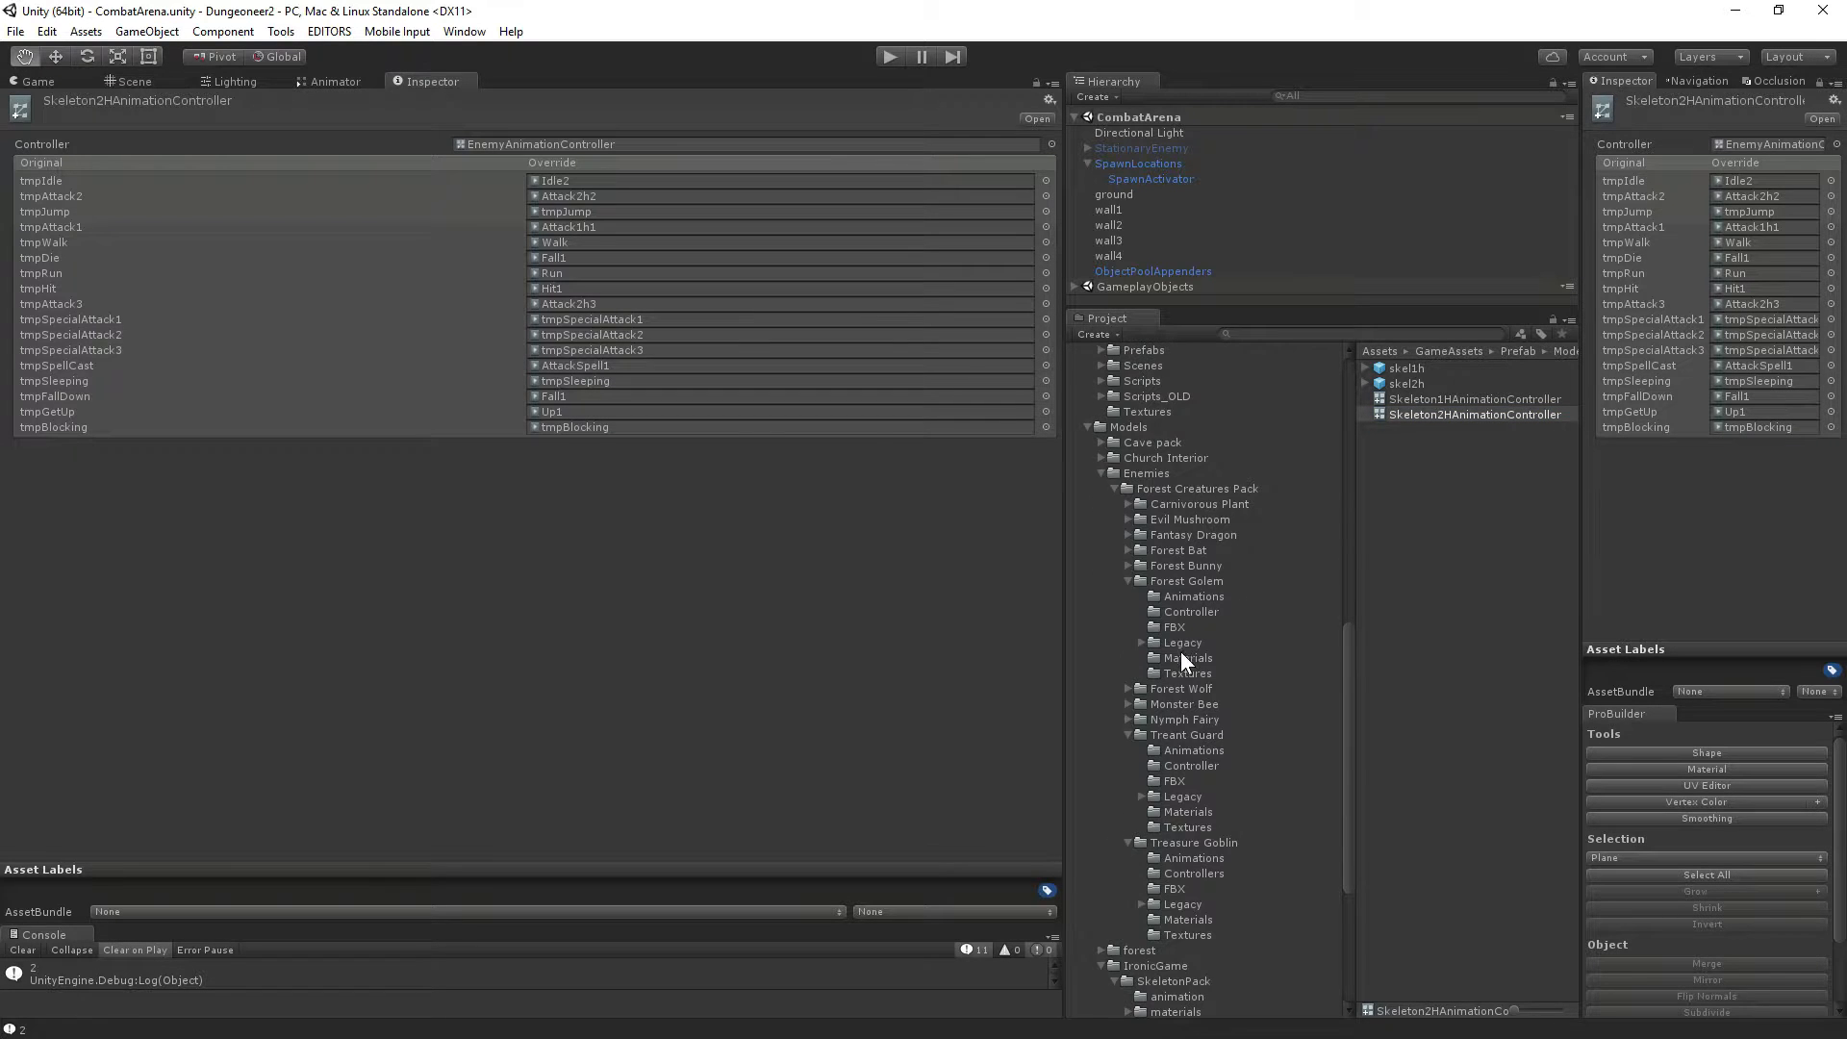
scroll(1183, 660, "down", 5)
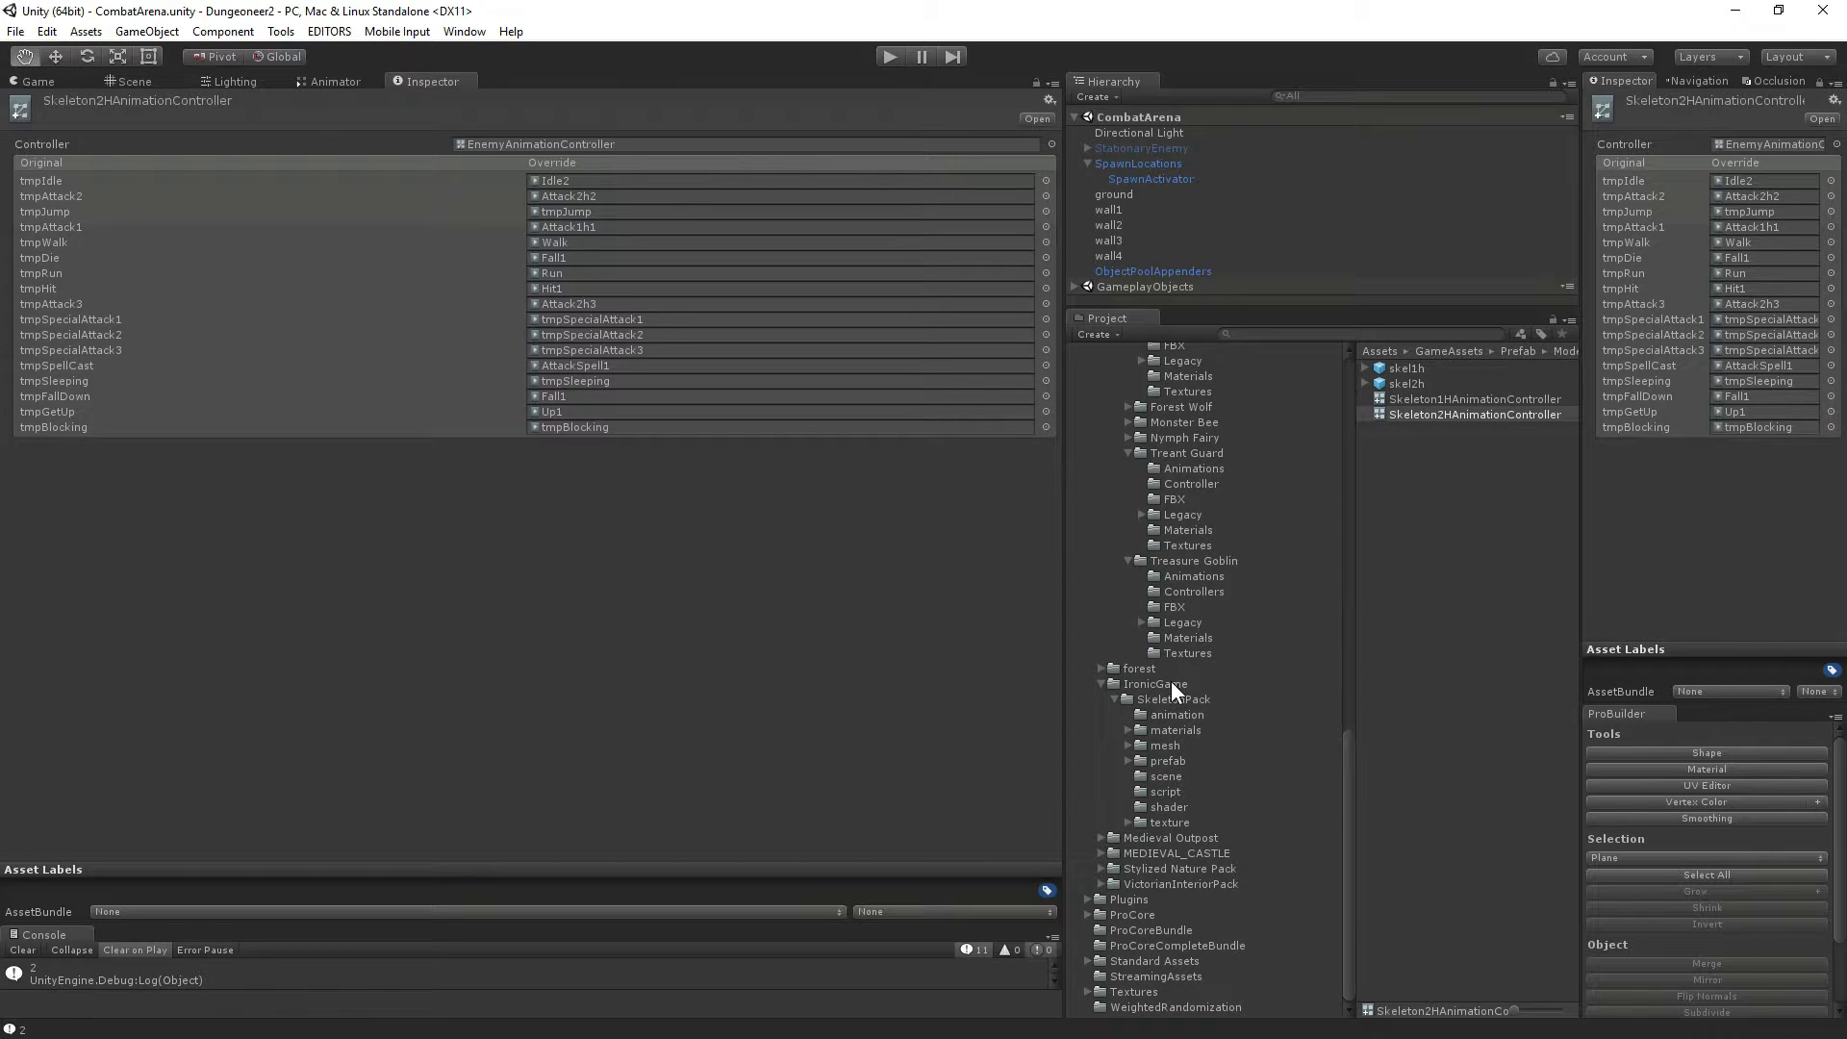
left_click(1158, 714)
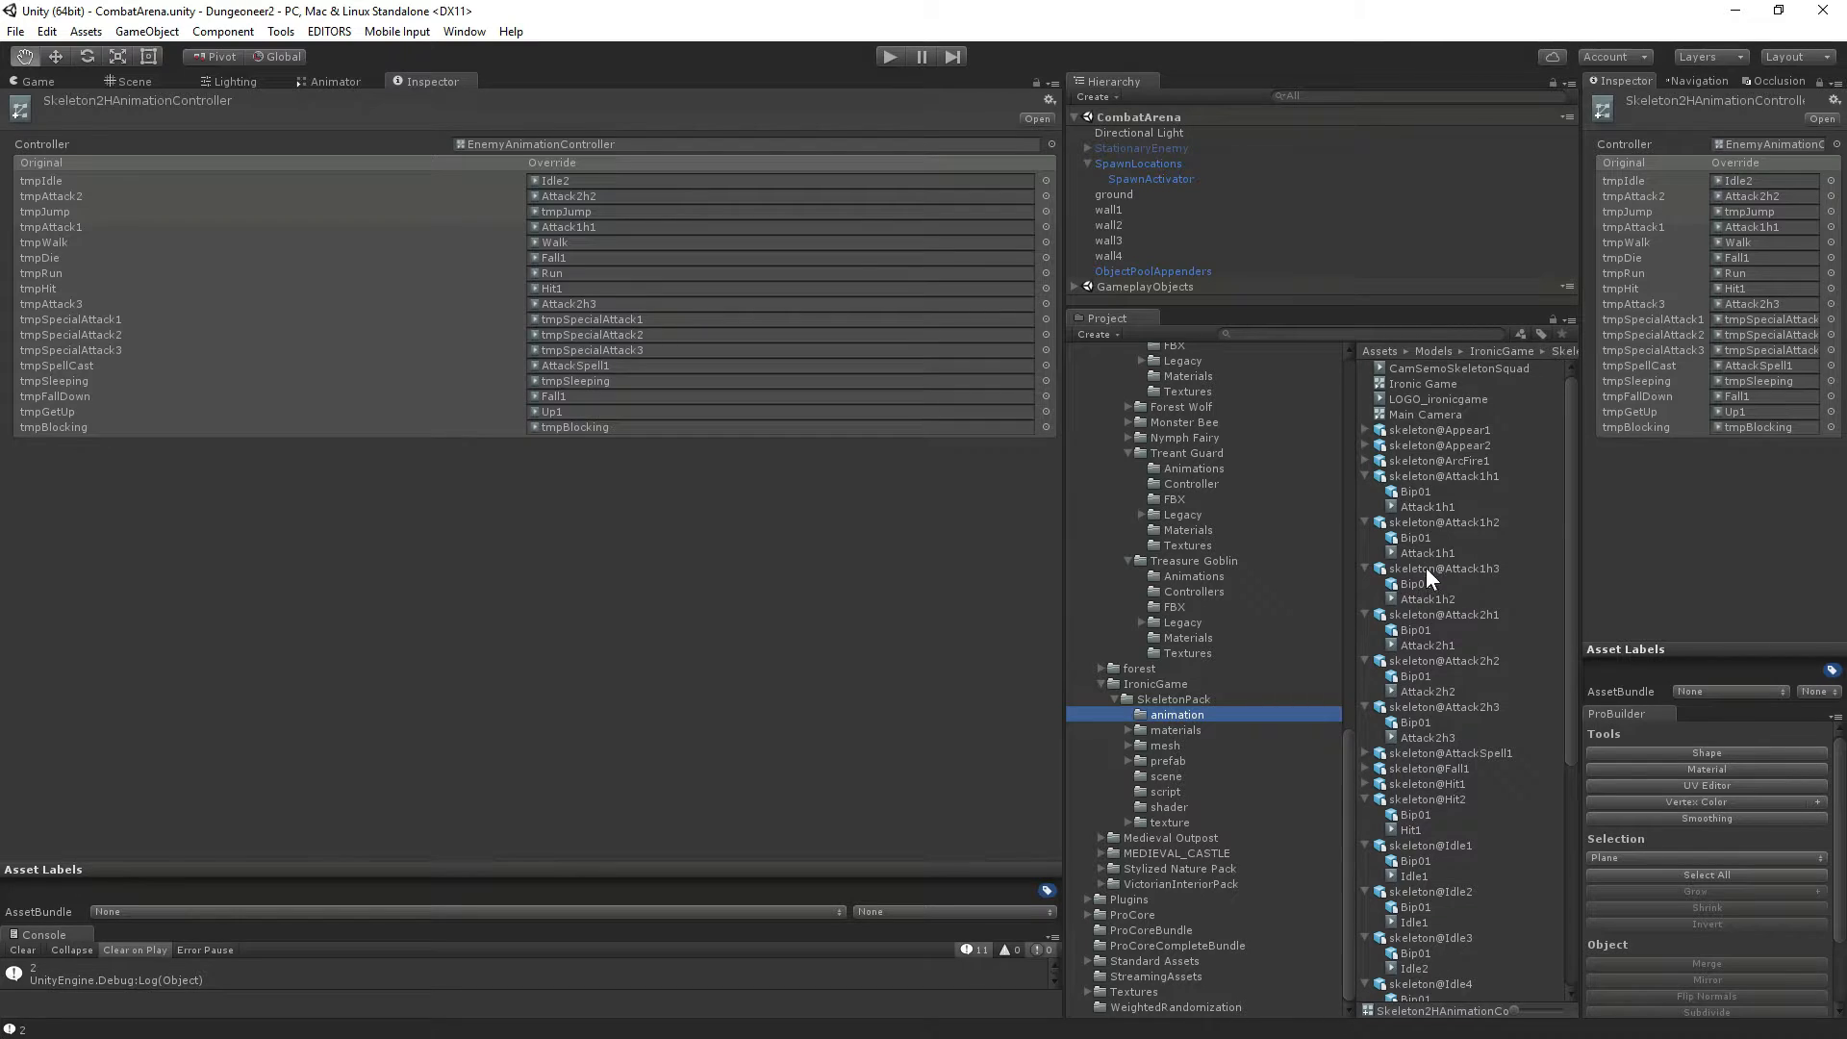
left_click_drag(1422, 649, 1758, 231)
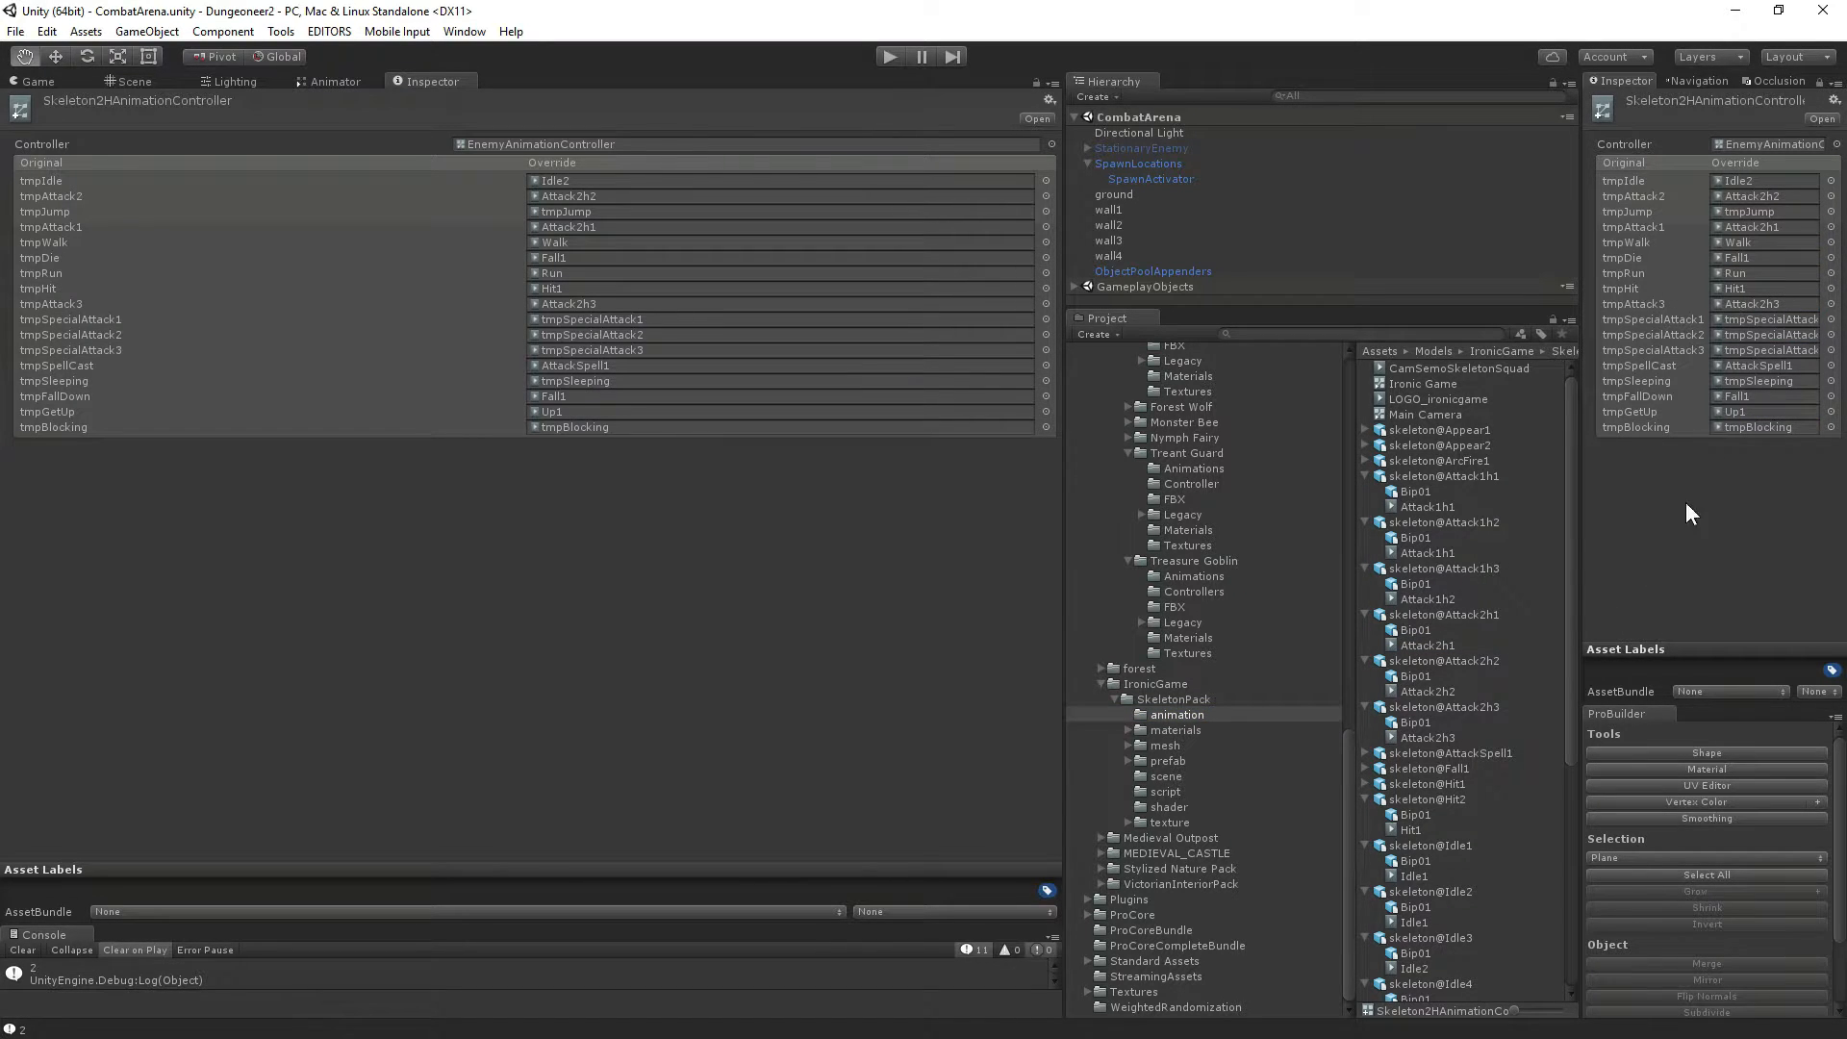
Run the CombatArena scene to test the two-handed skeleton's attacks in a fight, and exit play mode.
left_click(897, 55)
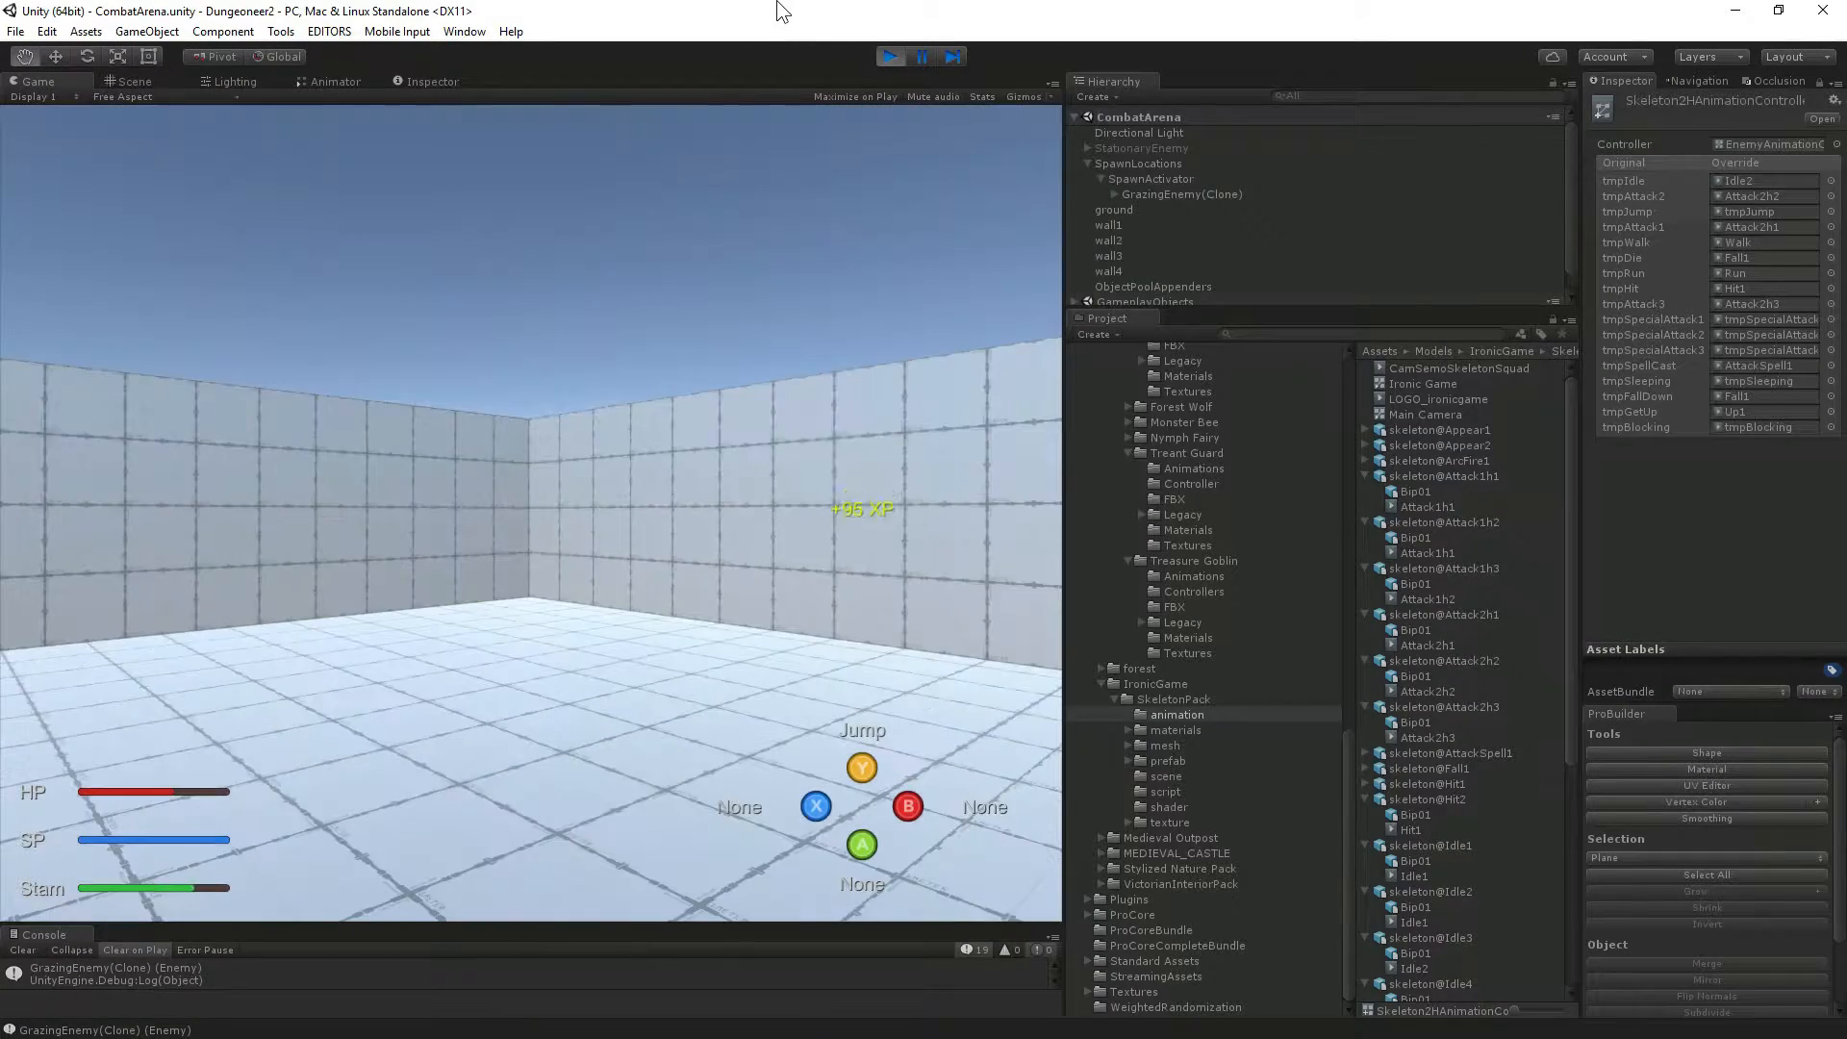
left_click(888, 56)
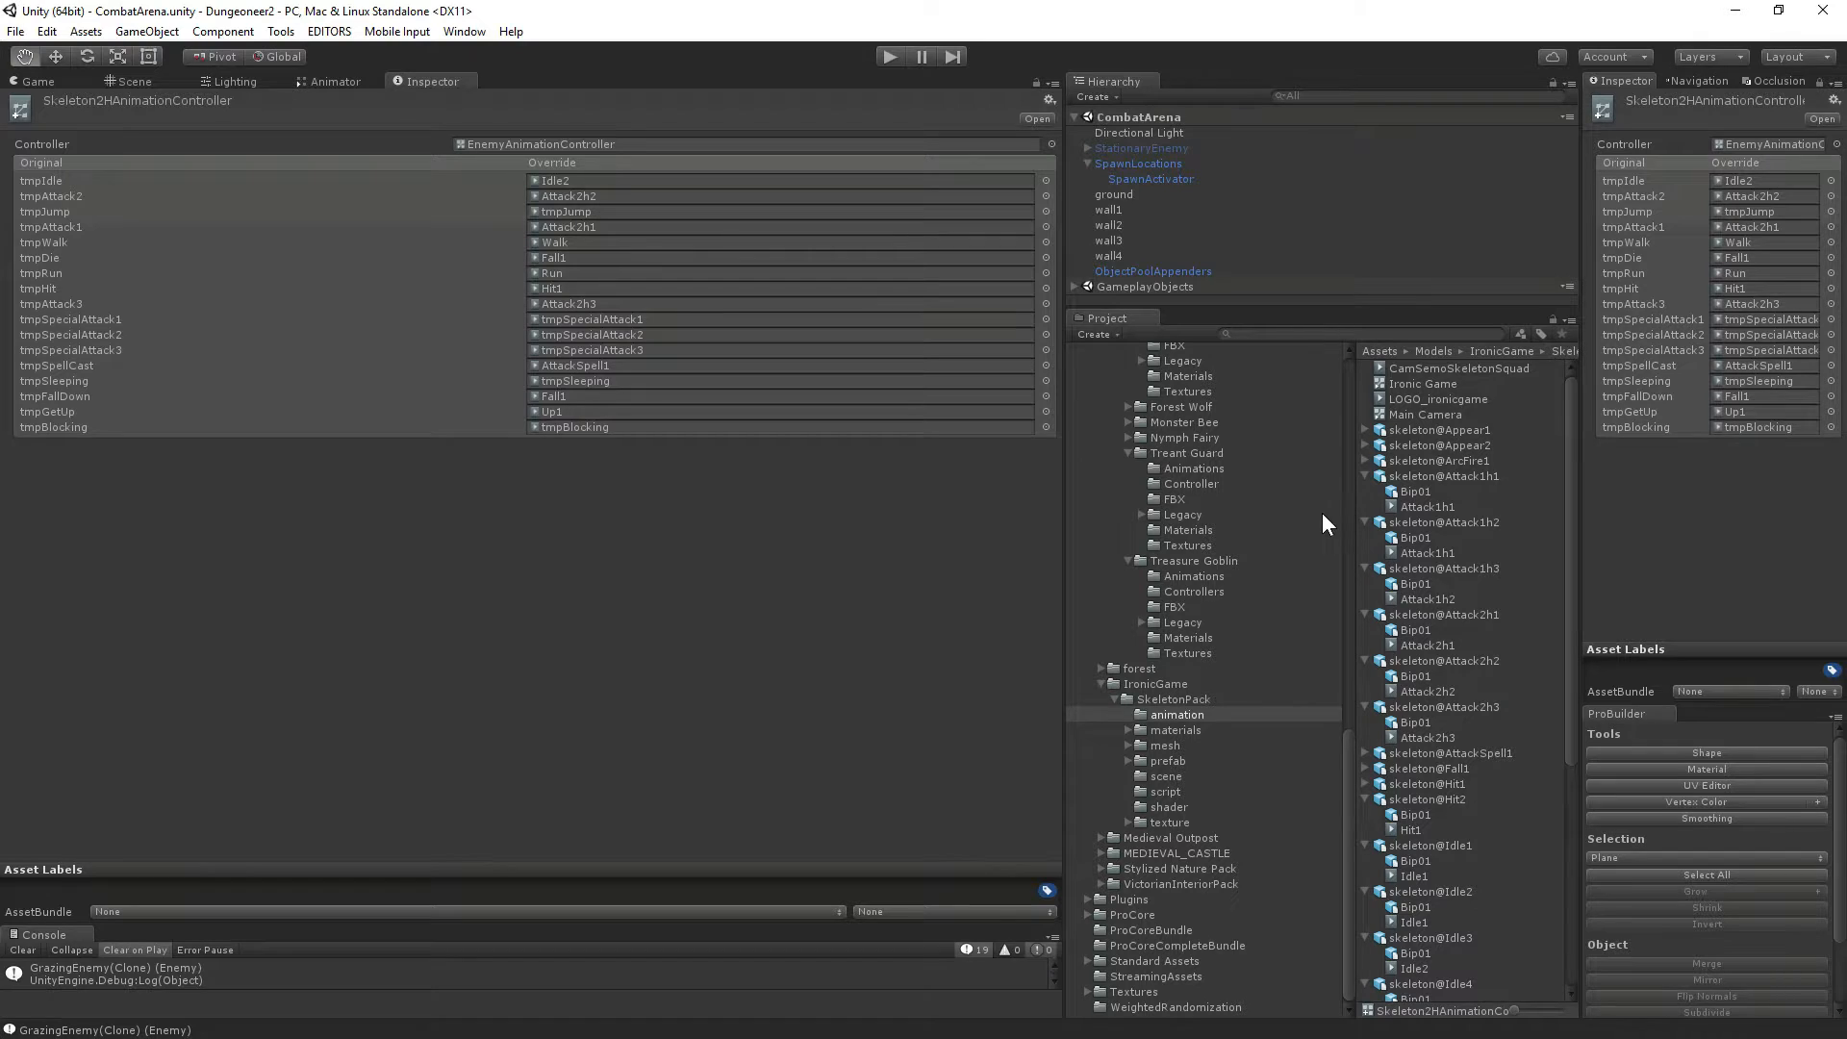
Examine the SKELETON prefab and its Bip01 and skeleton_mesh children in the SkeletonPack prefab folder.
left_click(1367, 477)
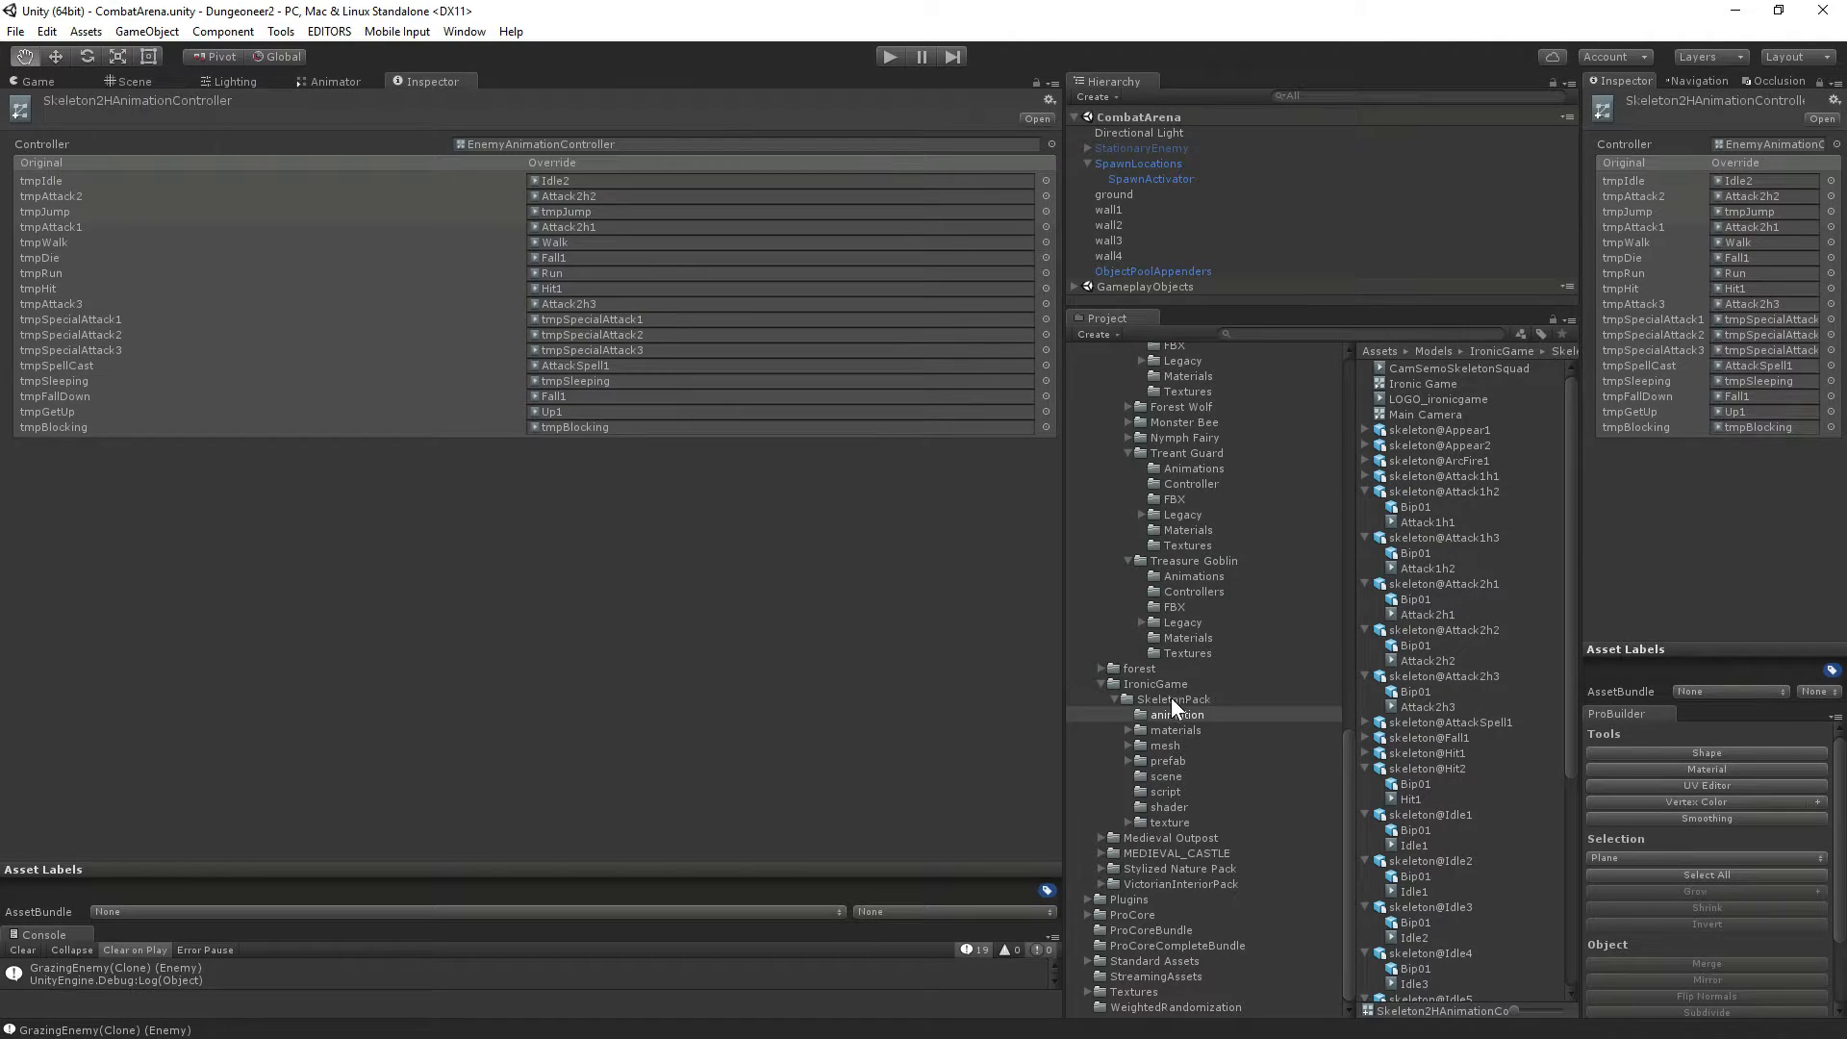
left_click(1161, 760)
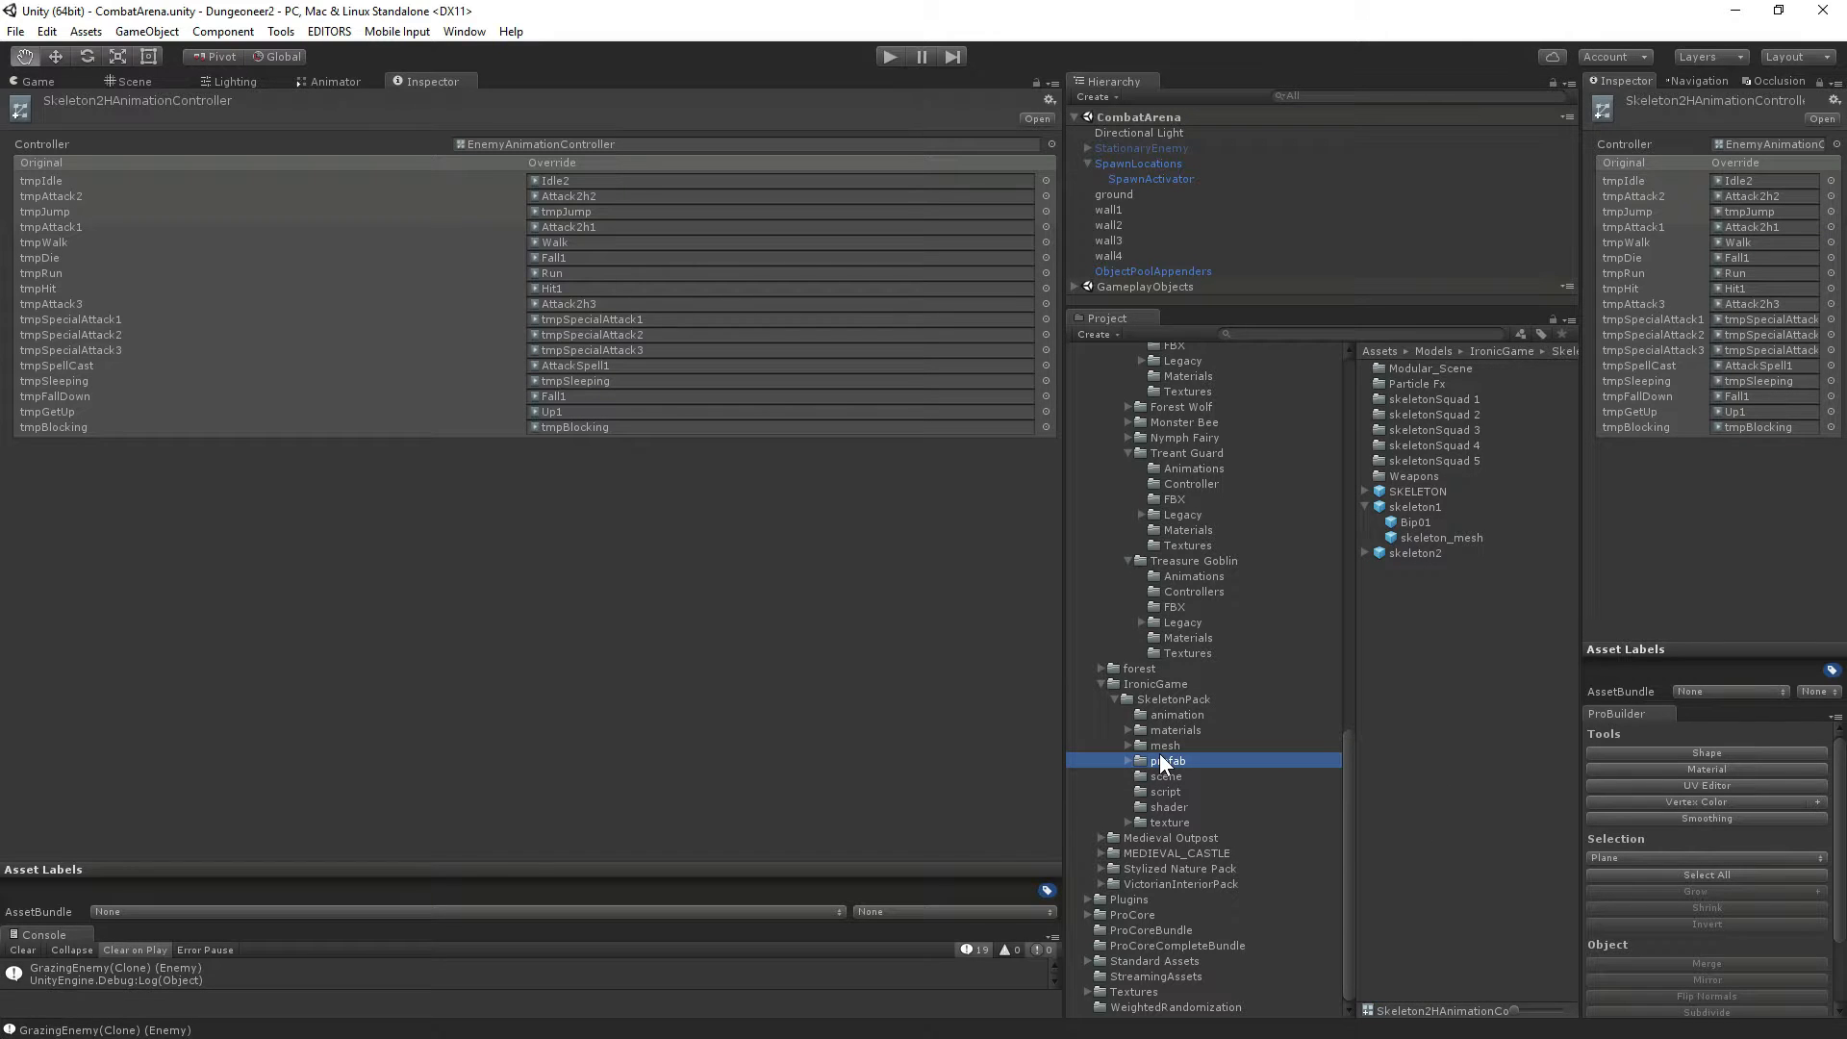
left_click(1161, 760)
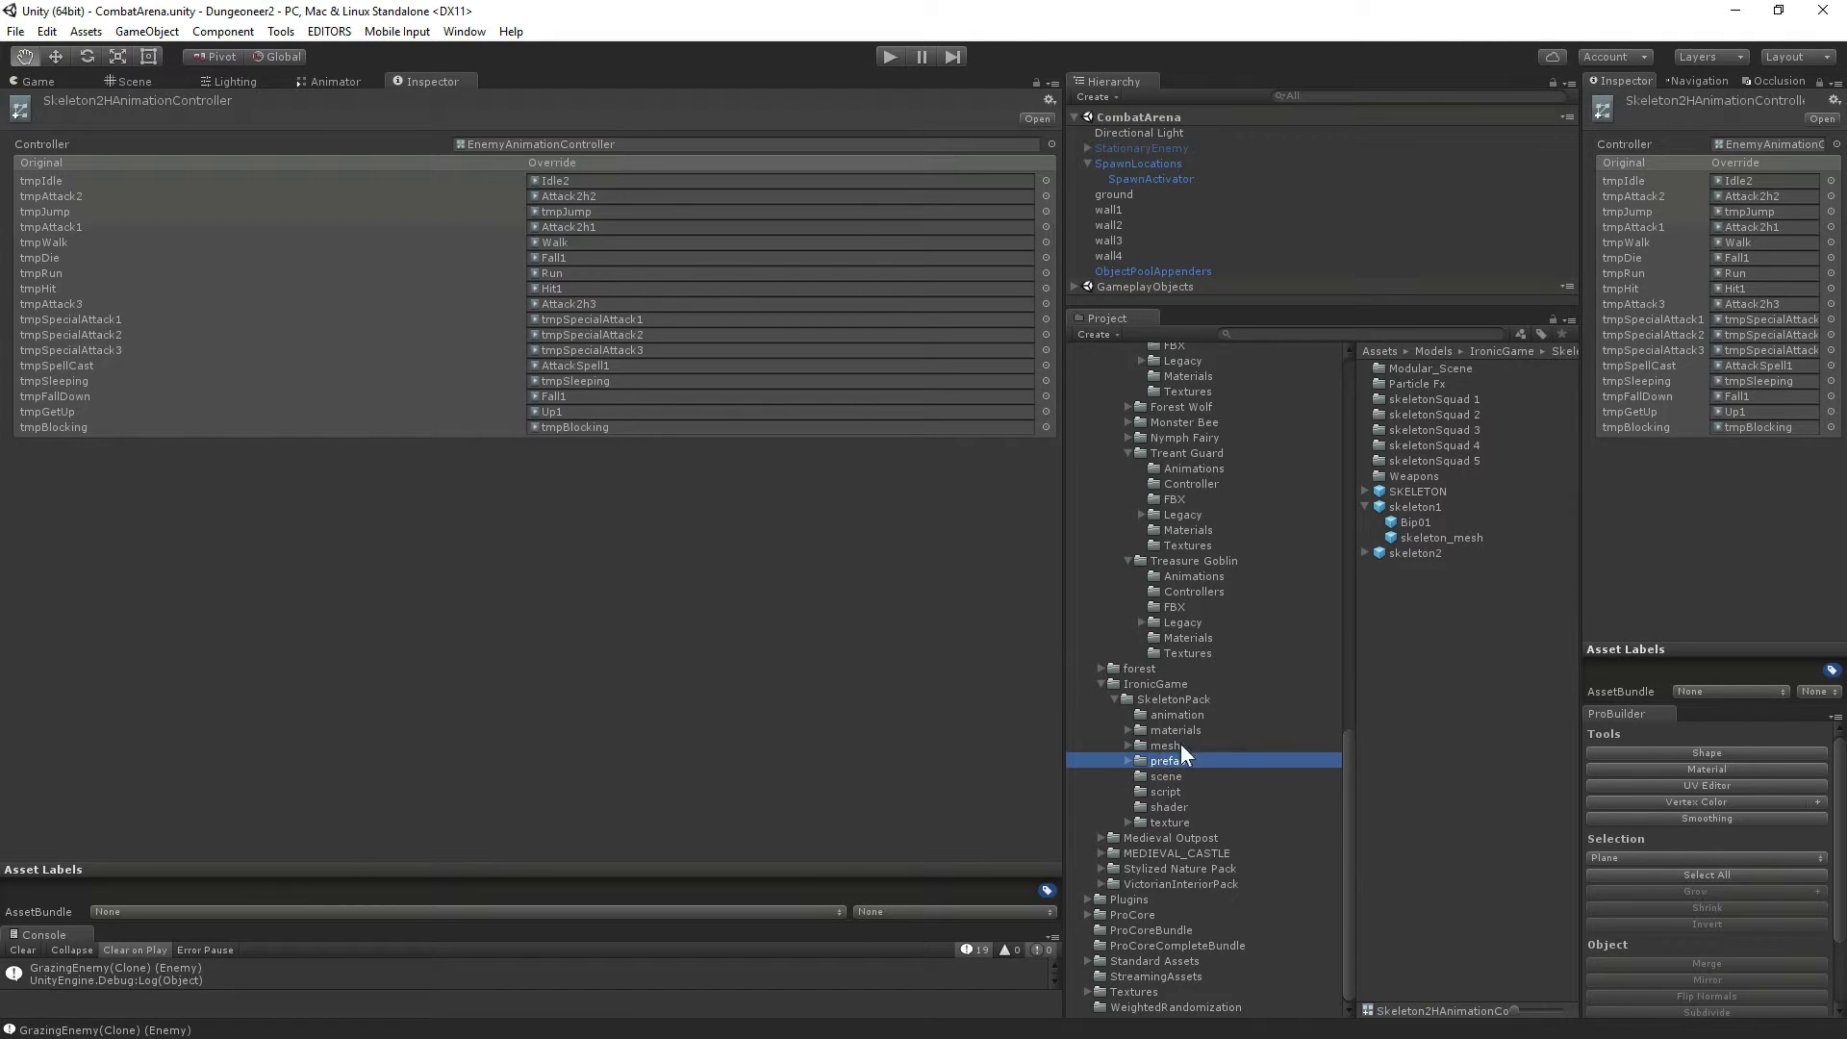
left_click(1365, 492)
left_click(1416, 531)
left_click(1416, 510)
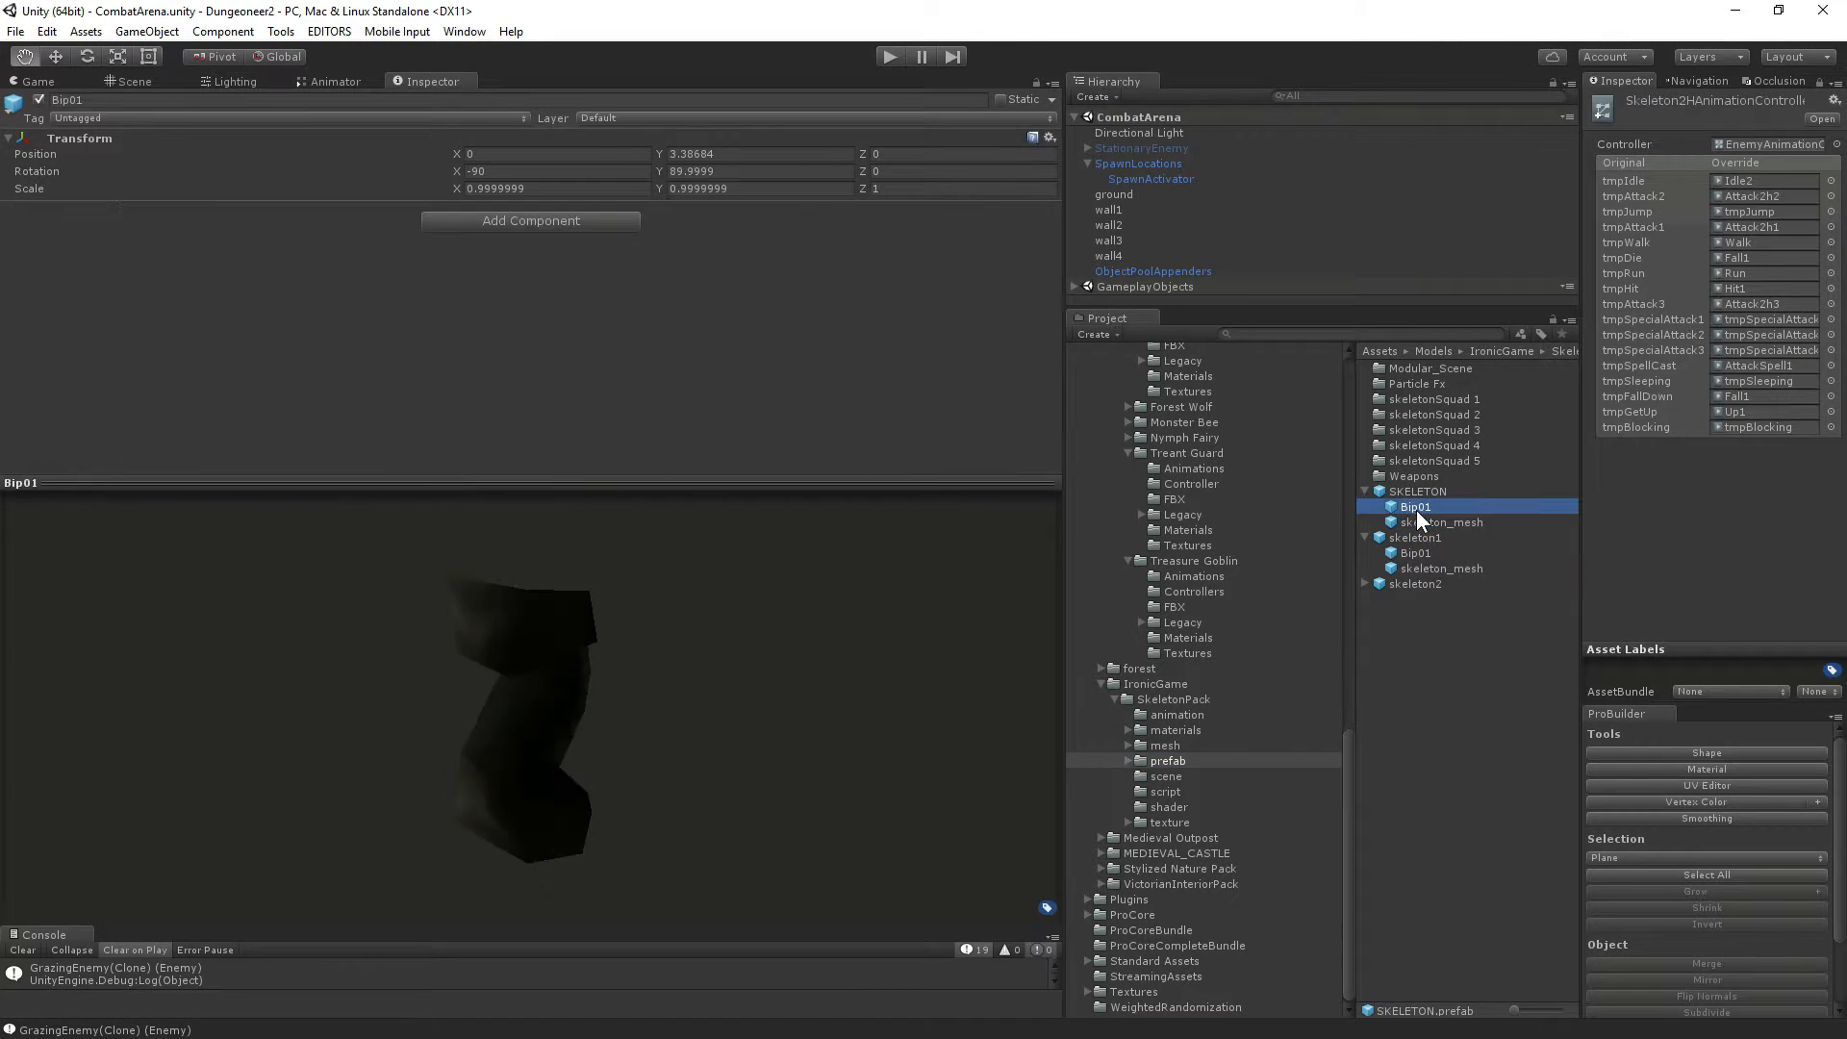
left_click(1418, 517)
left_click(1411, 504)
left_click(1419, 492)
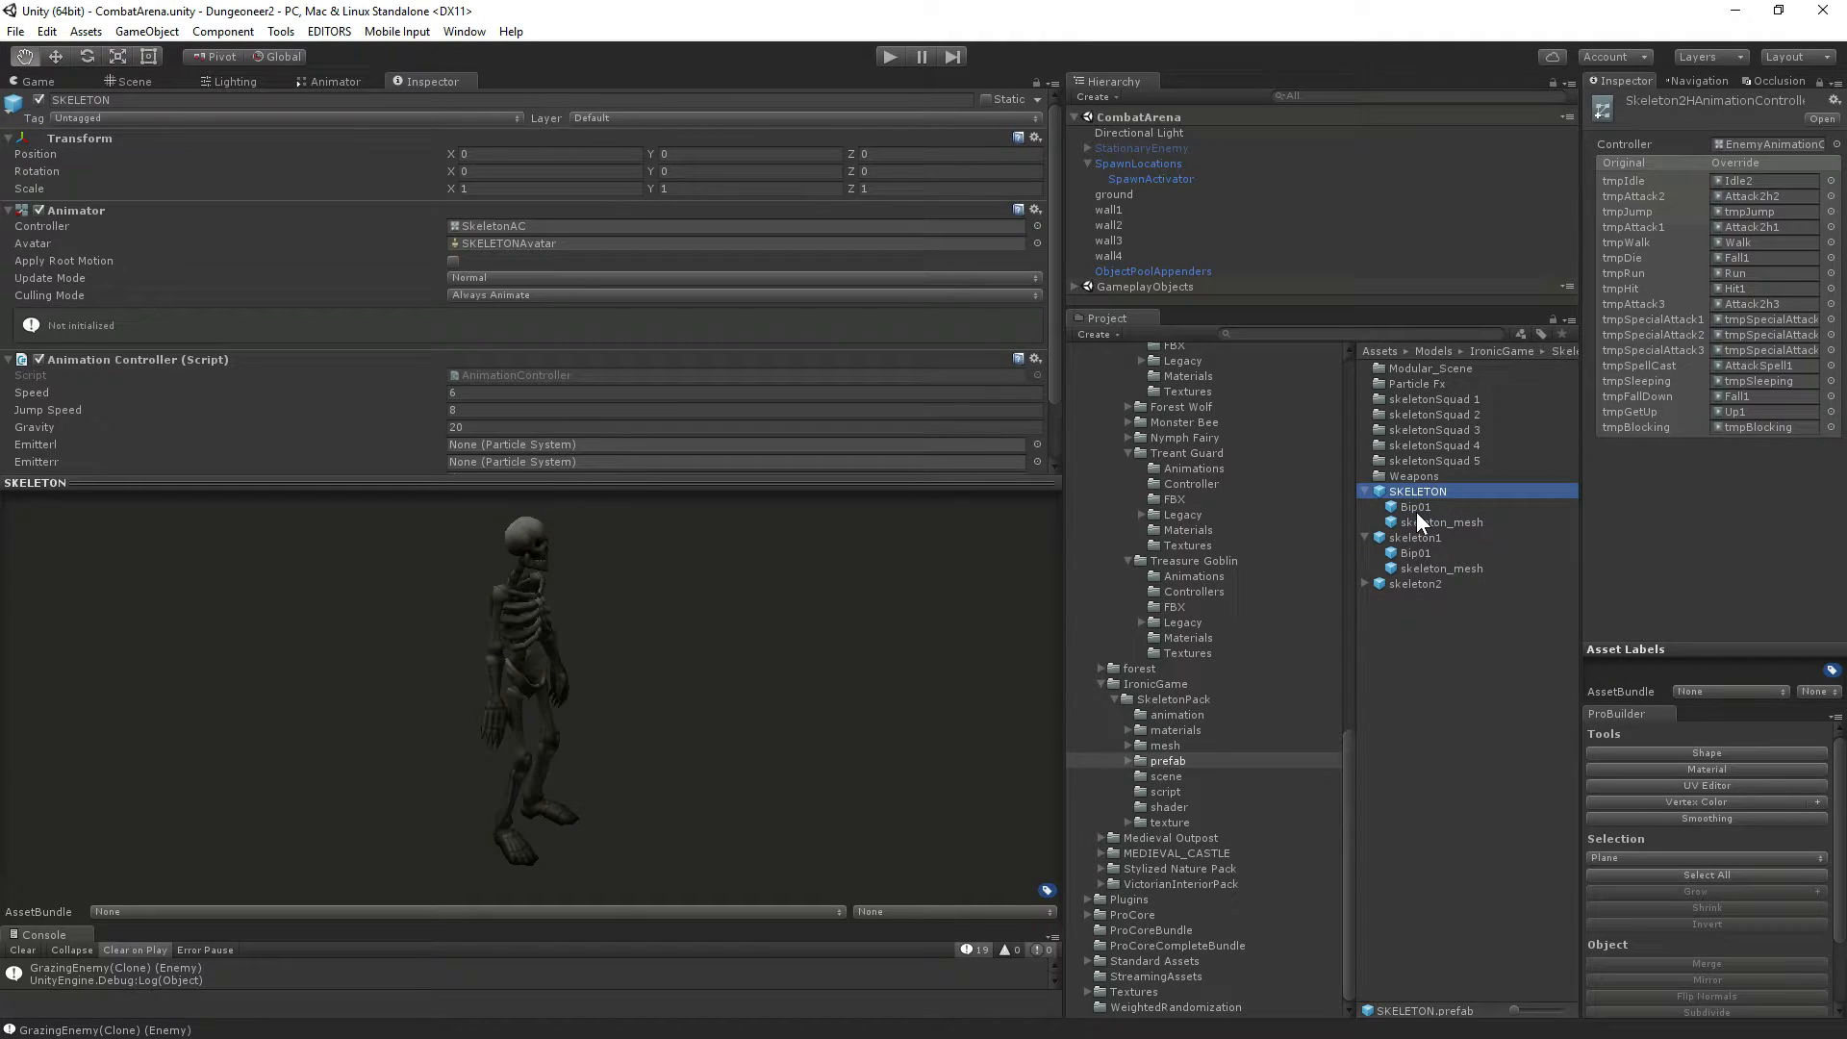
left_click(1416, 510)
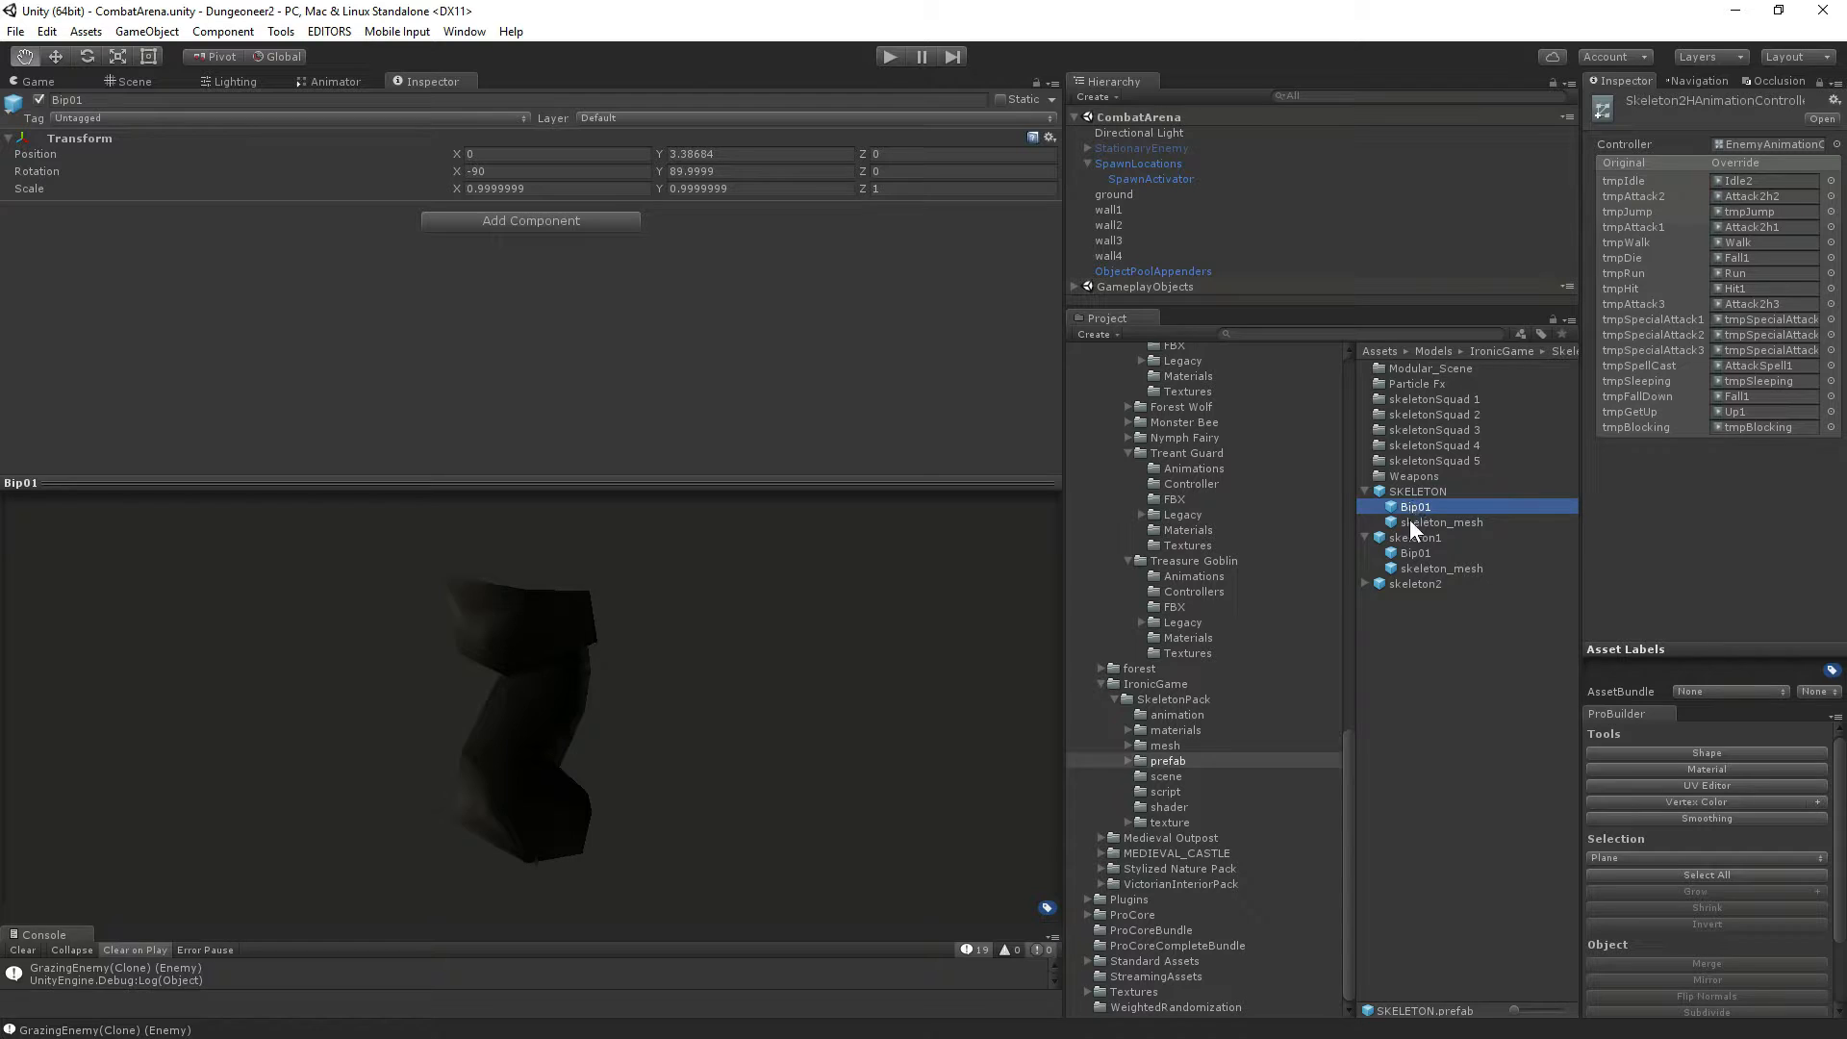
left_click(1405, 523)
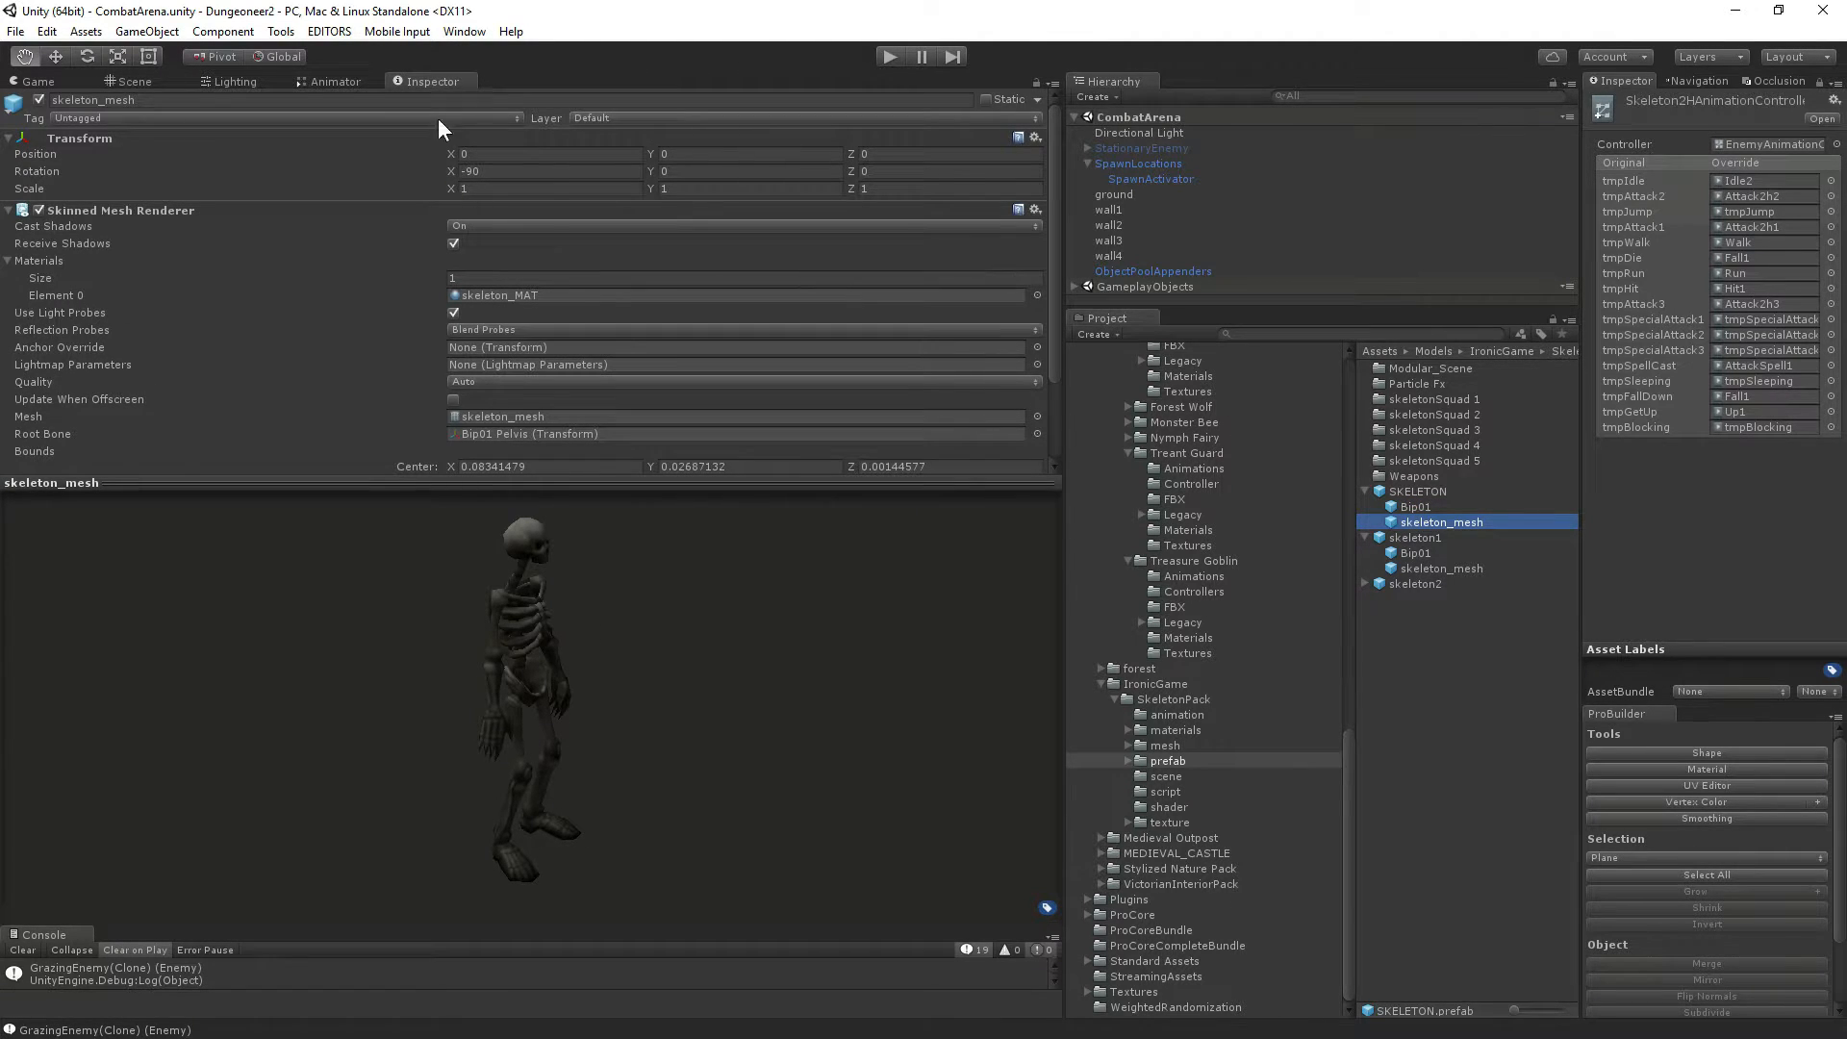
Close the extra unlocked Inspector docked beside the Animator.
right_click(416, 80)
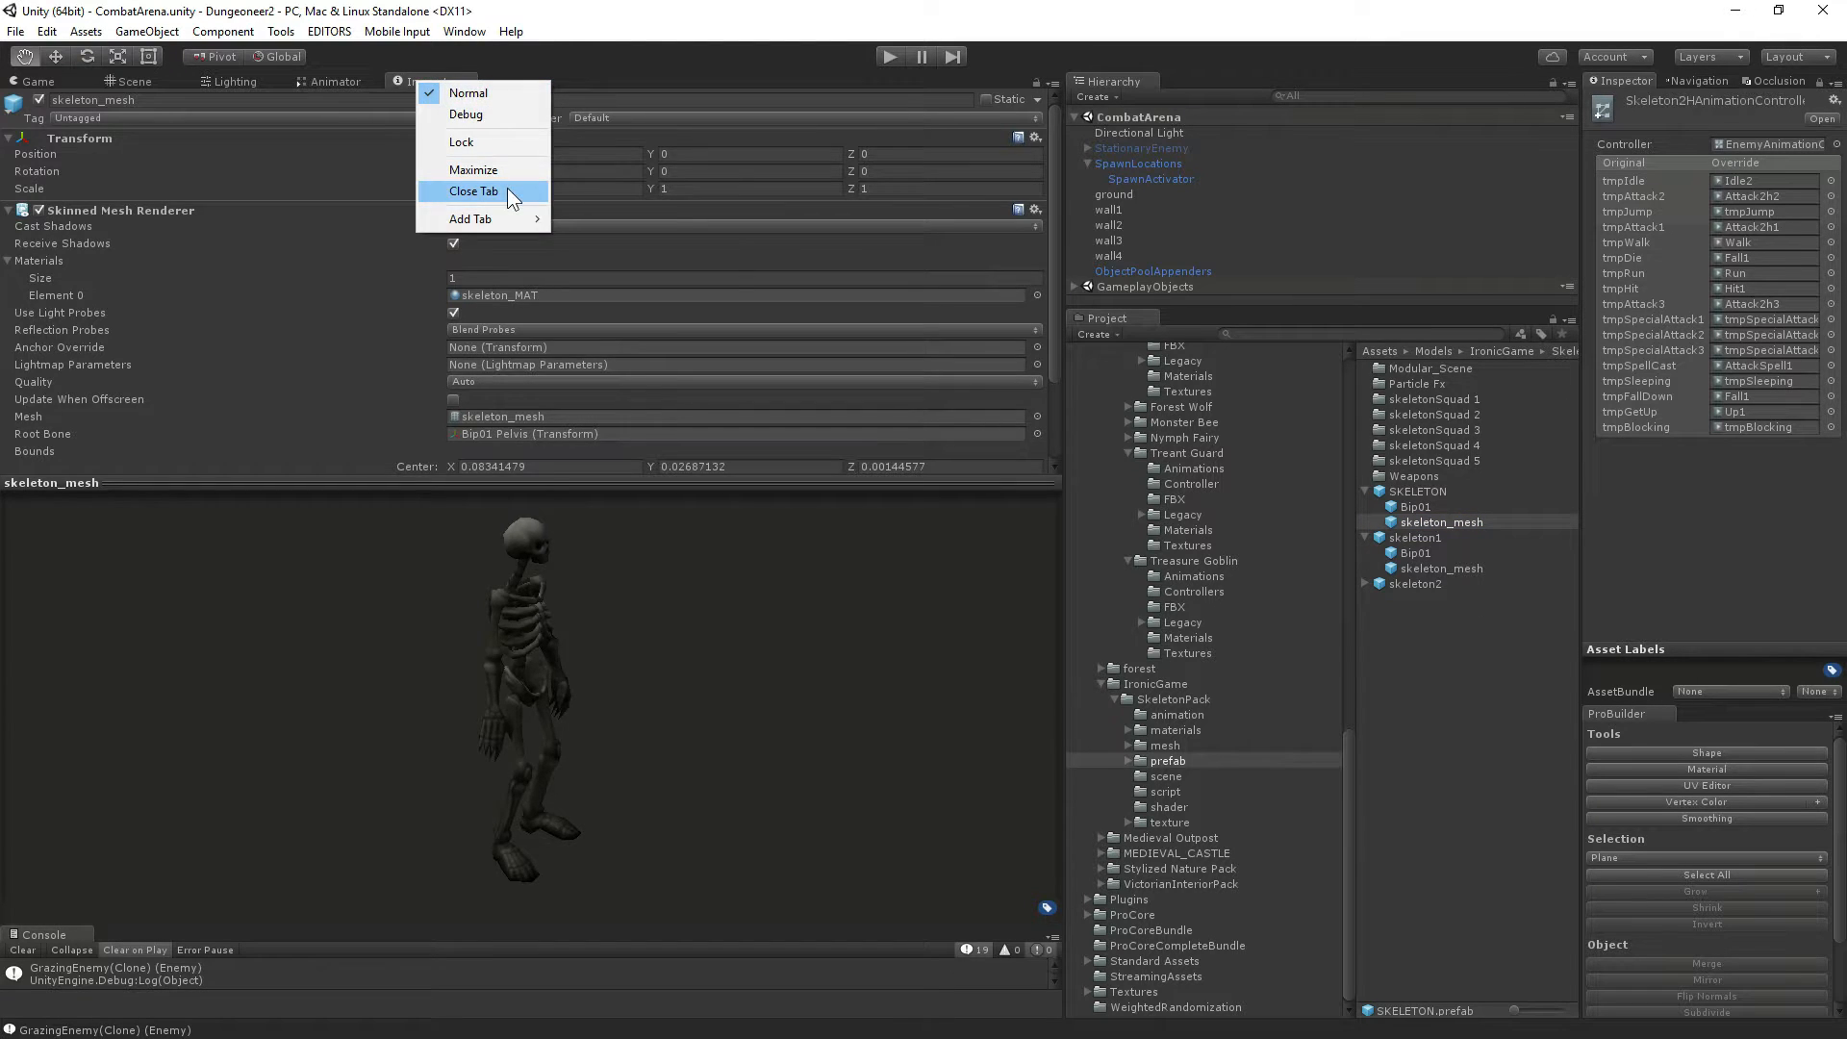
left_click(507, 187)
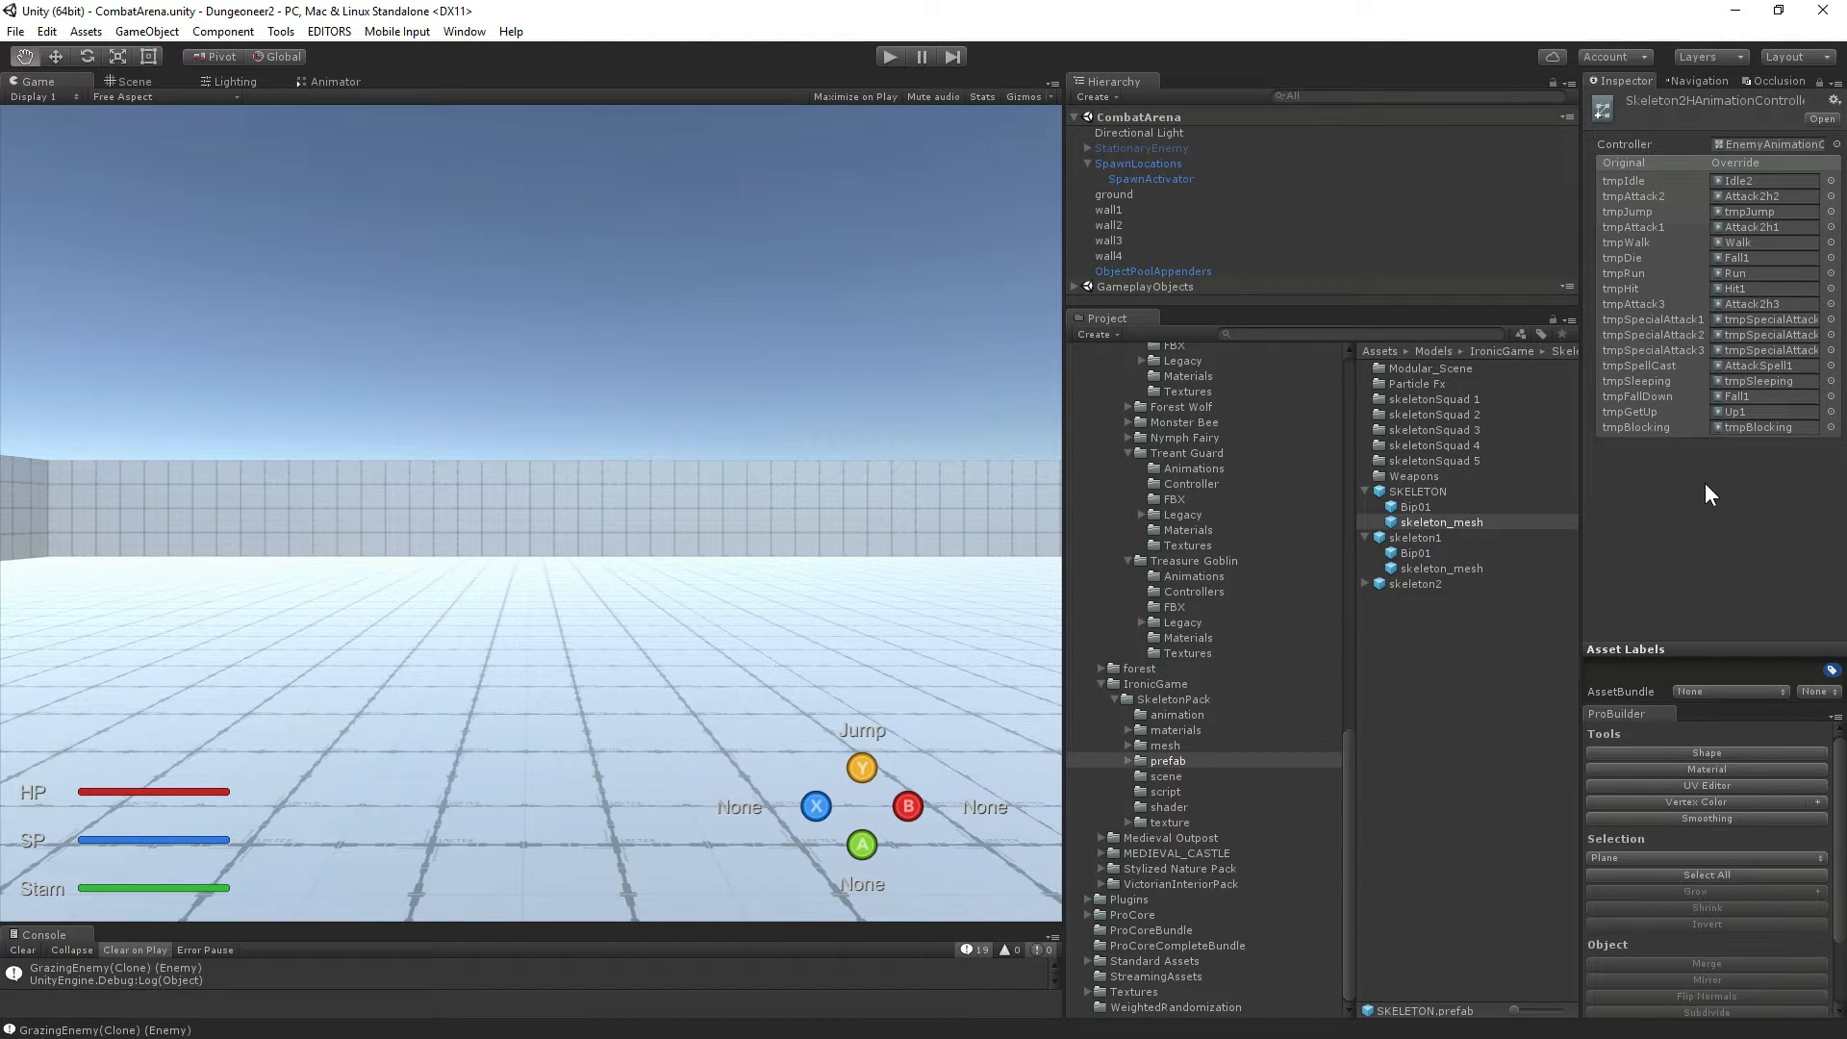